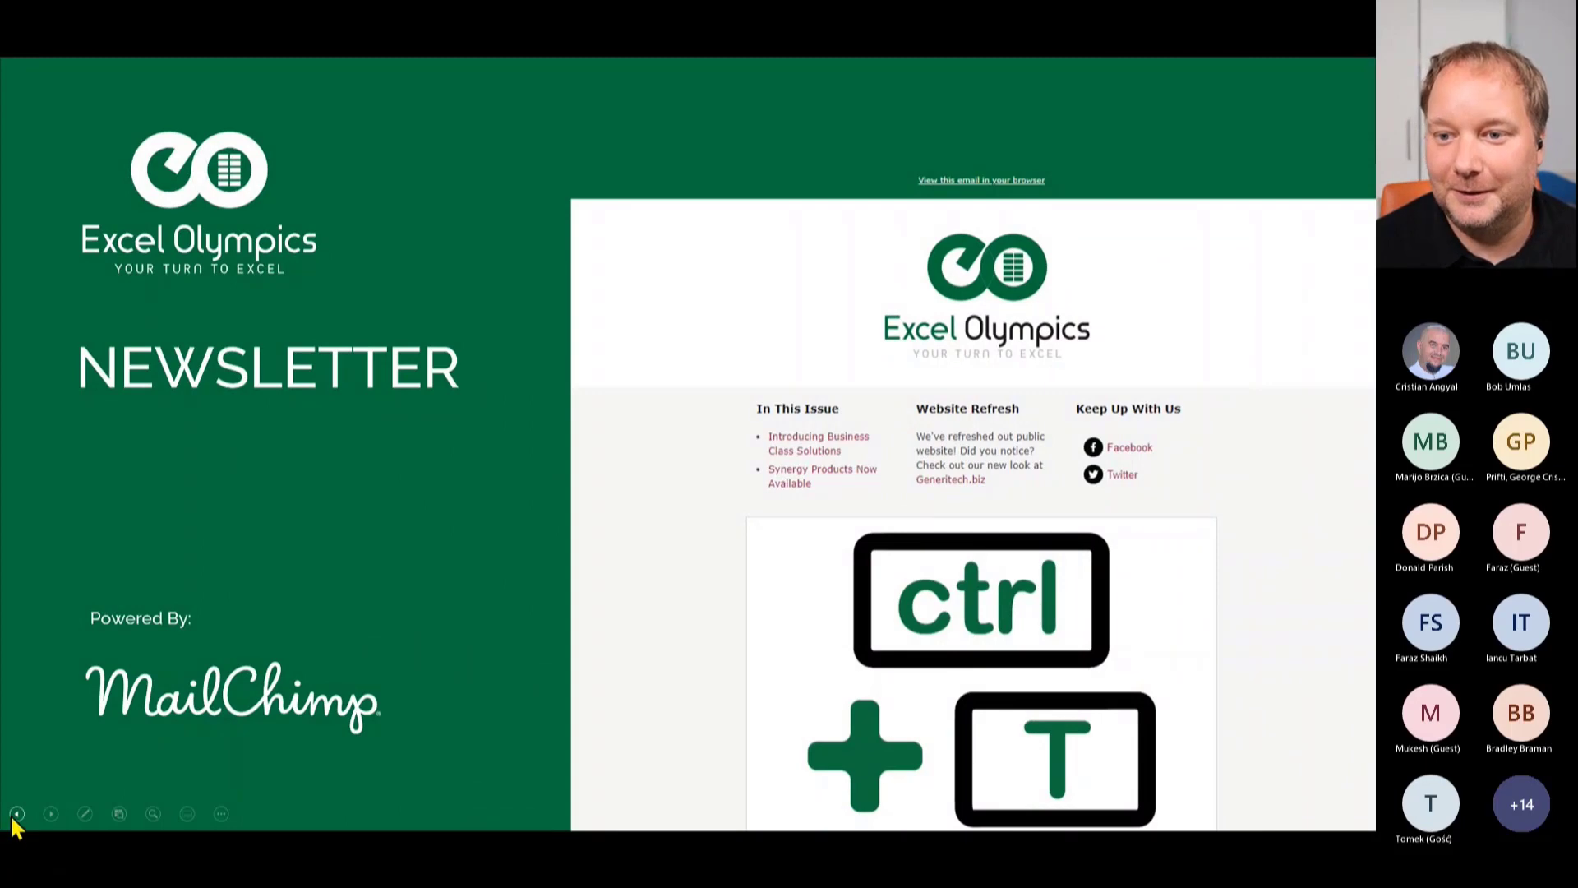
Go through the conference slide to the presenter's introduction slide in the slide show.
{"action": "key", "text": "Right"}
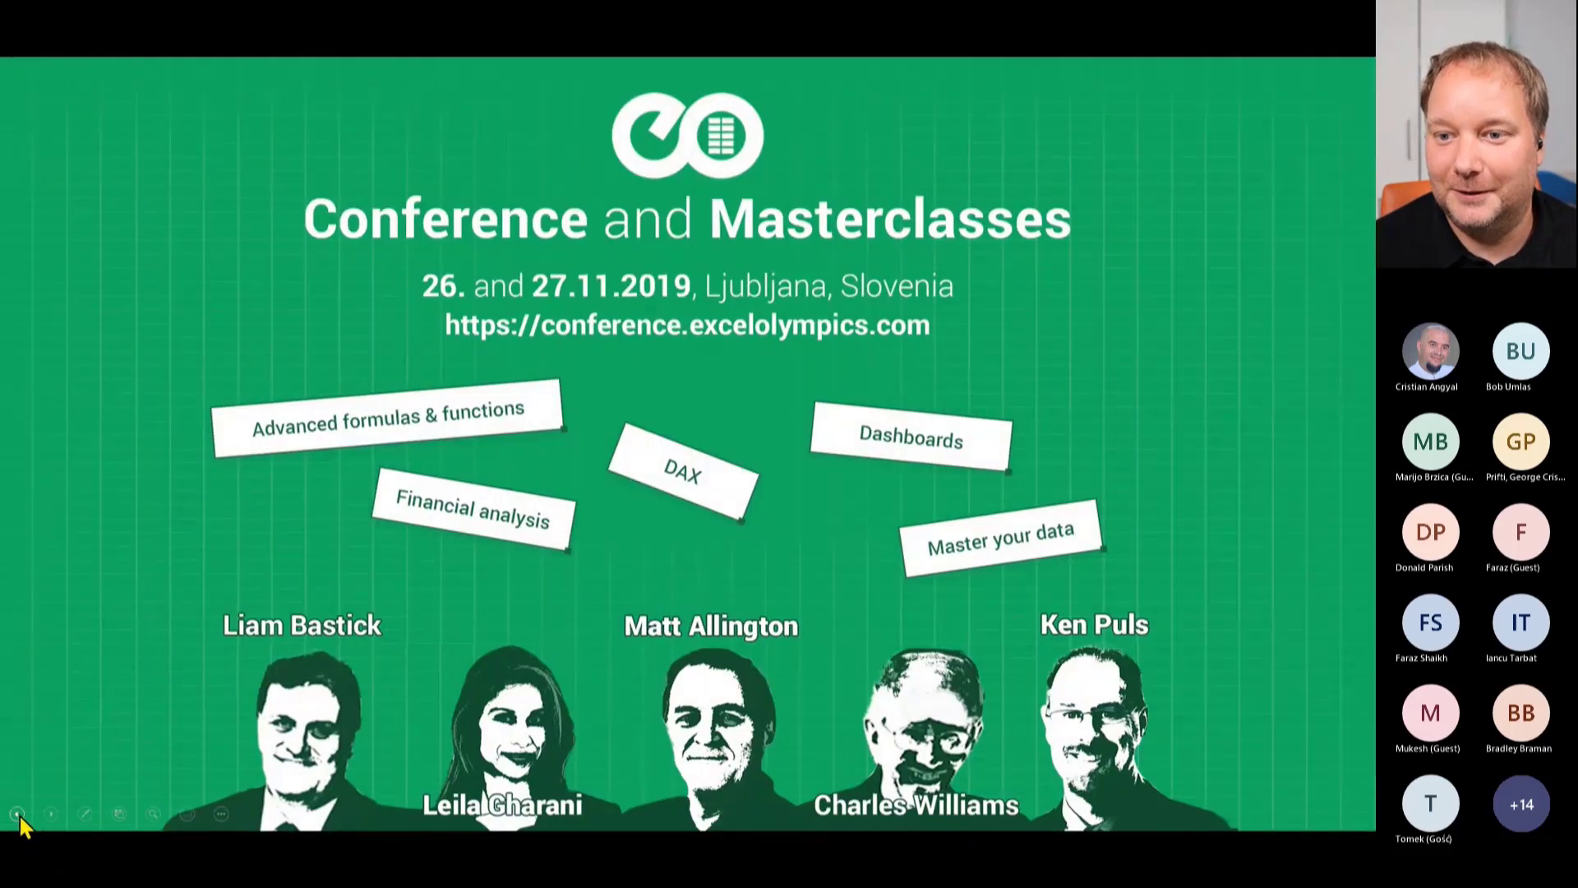
{"action": "key", "text": "Right"}
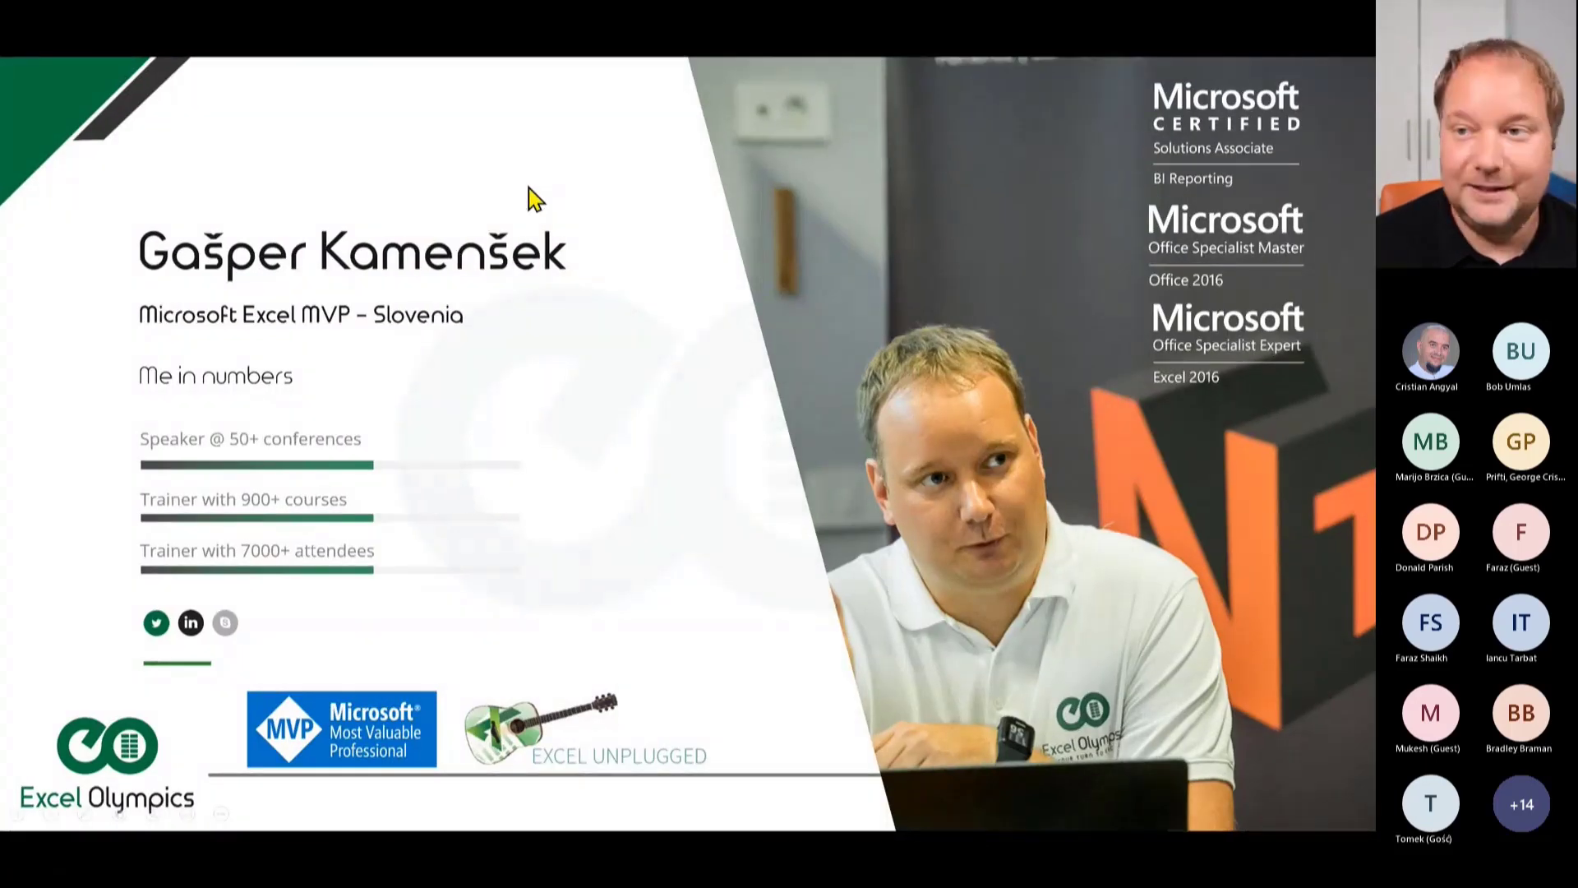
{"action": "key", "text": "Left"}
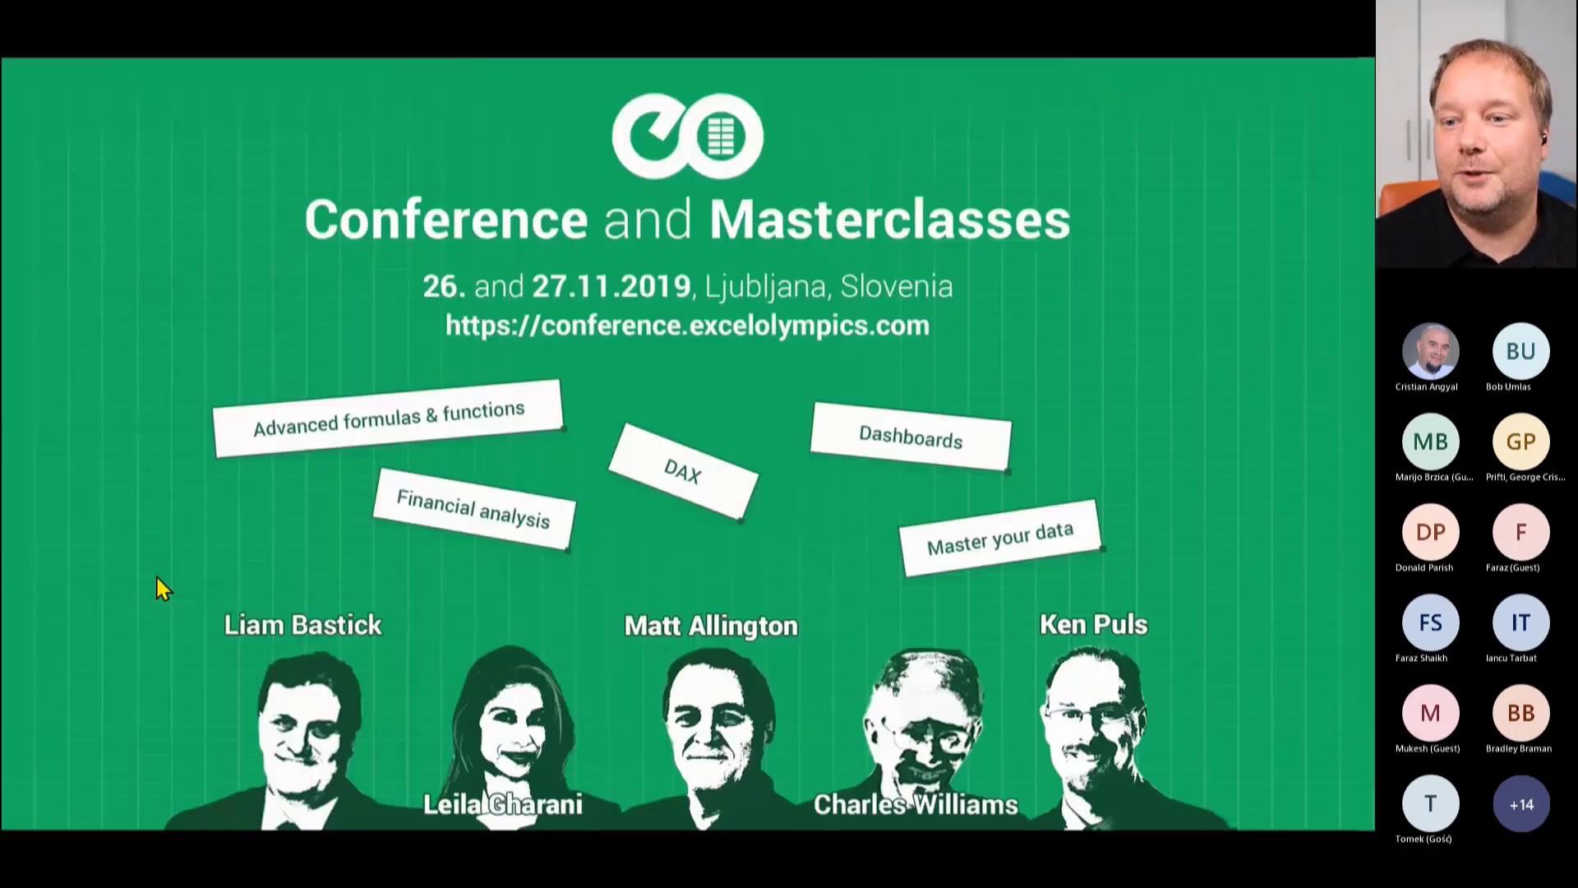
{"action": "key", "text": "Right"}
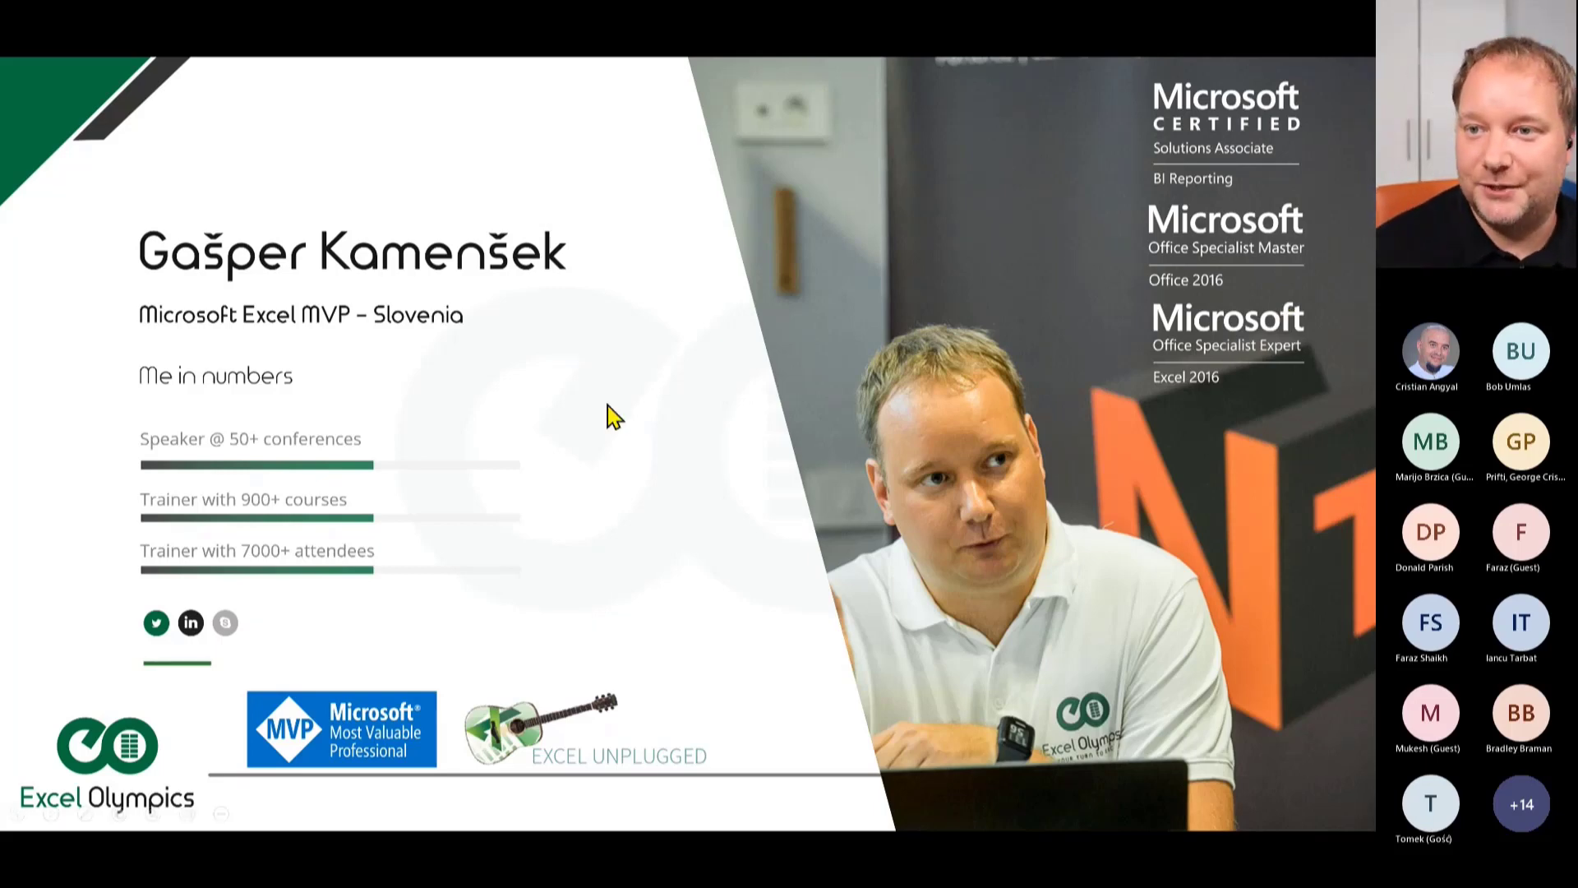
Search Windows for zoomit and launch the ZoomIt screen magnifier.
{"action": "key", "text": "super"}
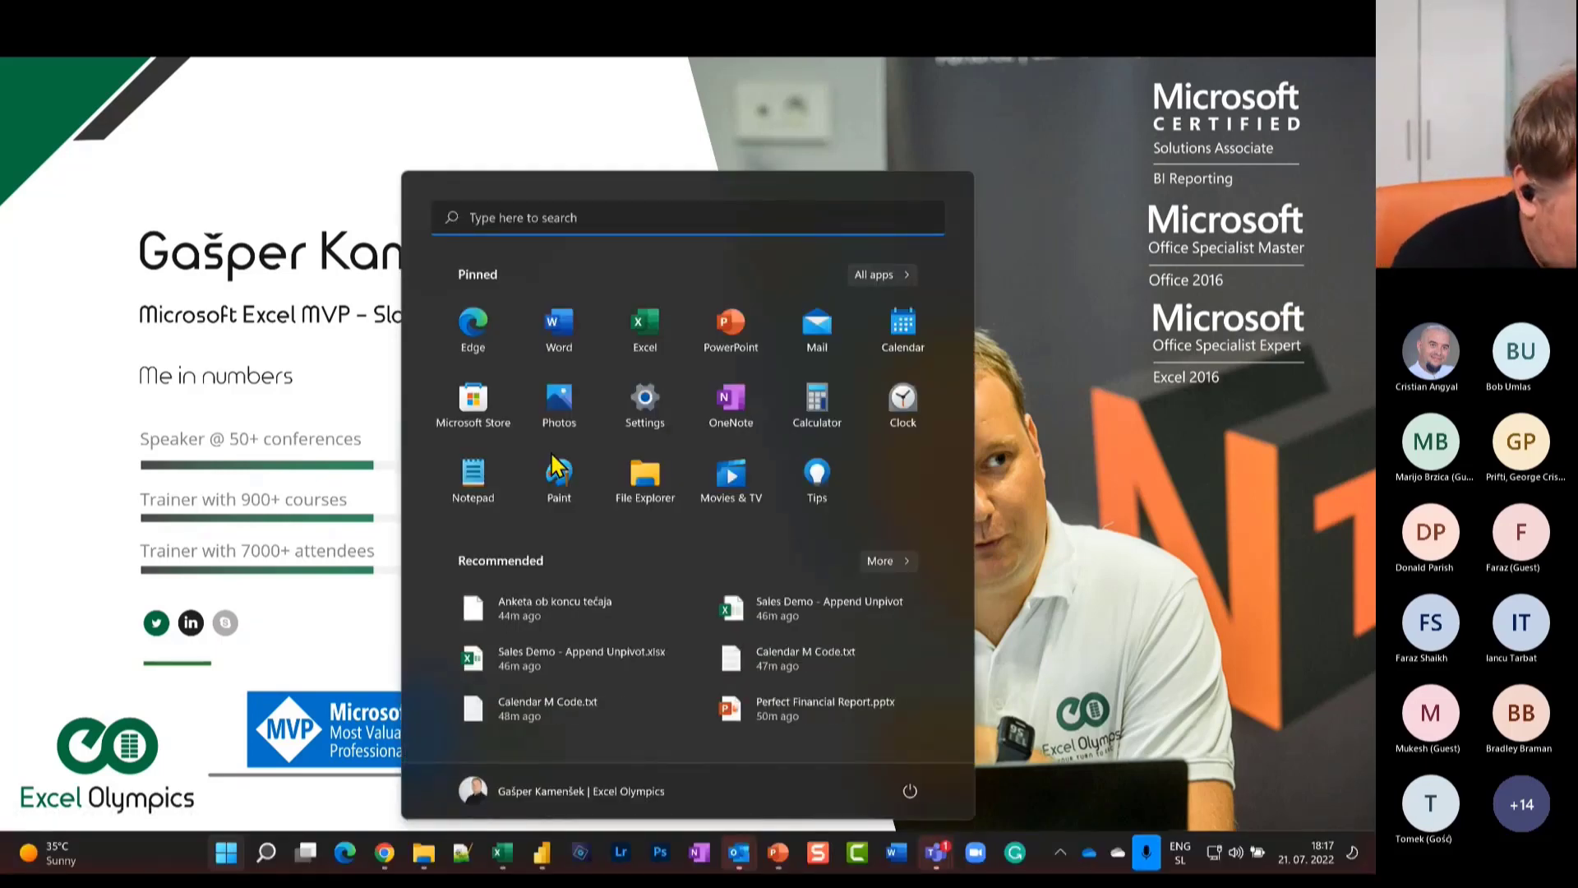
{"action": "type", "text": "zoomit"}
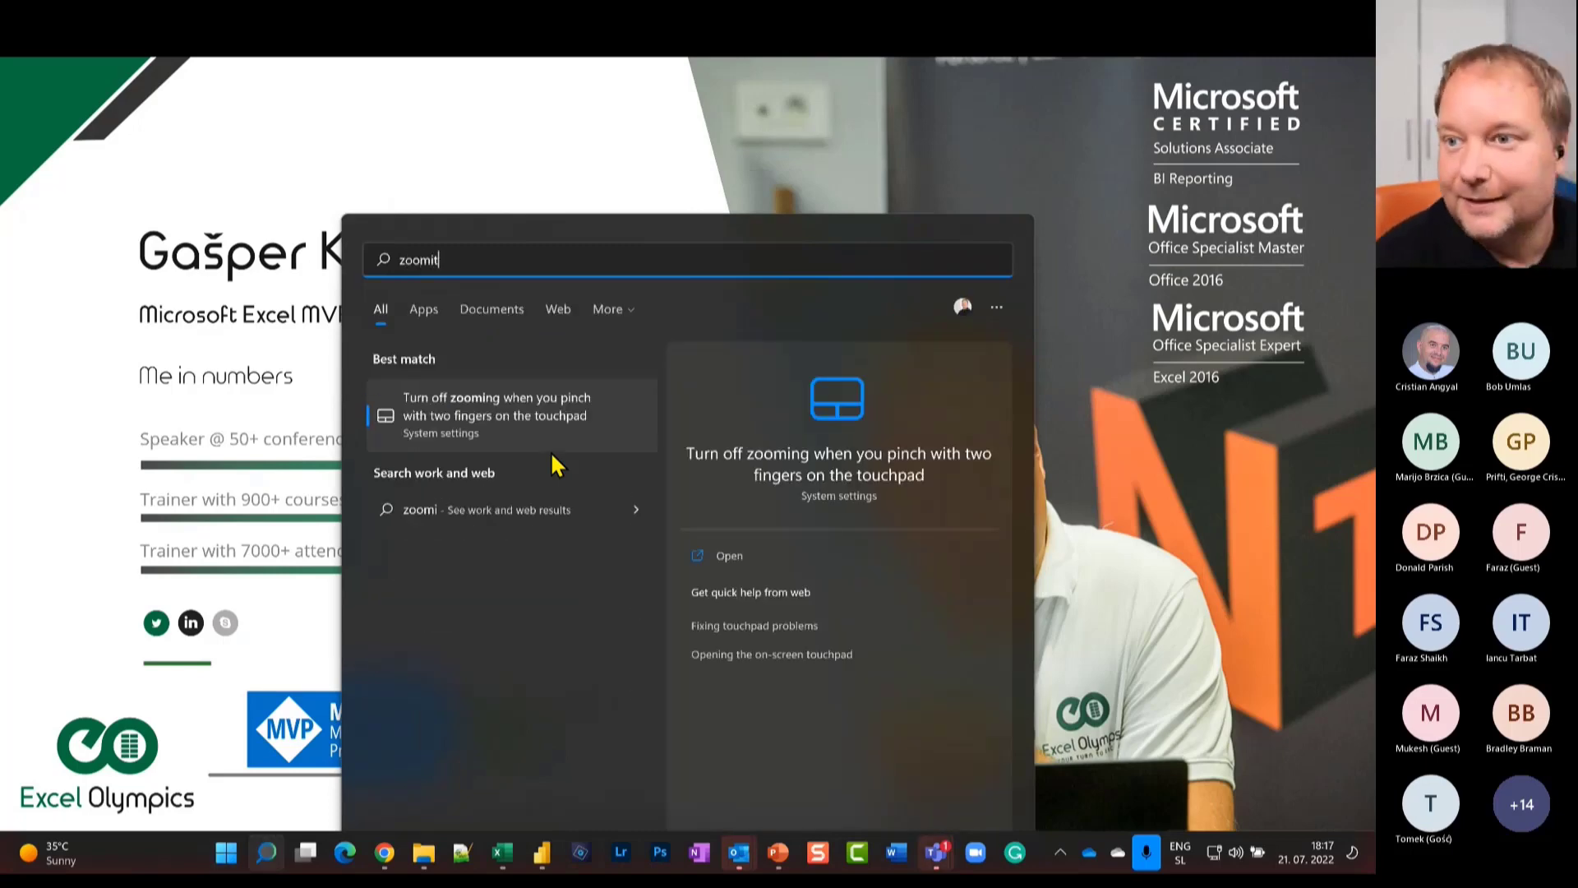
{"action": "key", "text": "Return"}
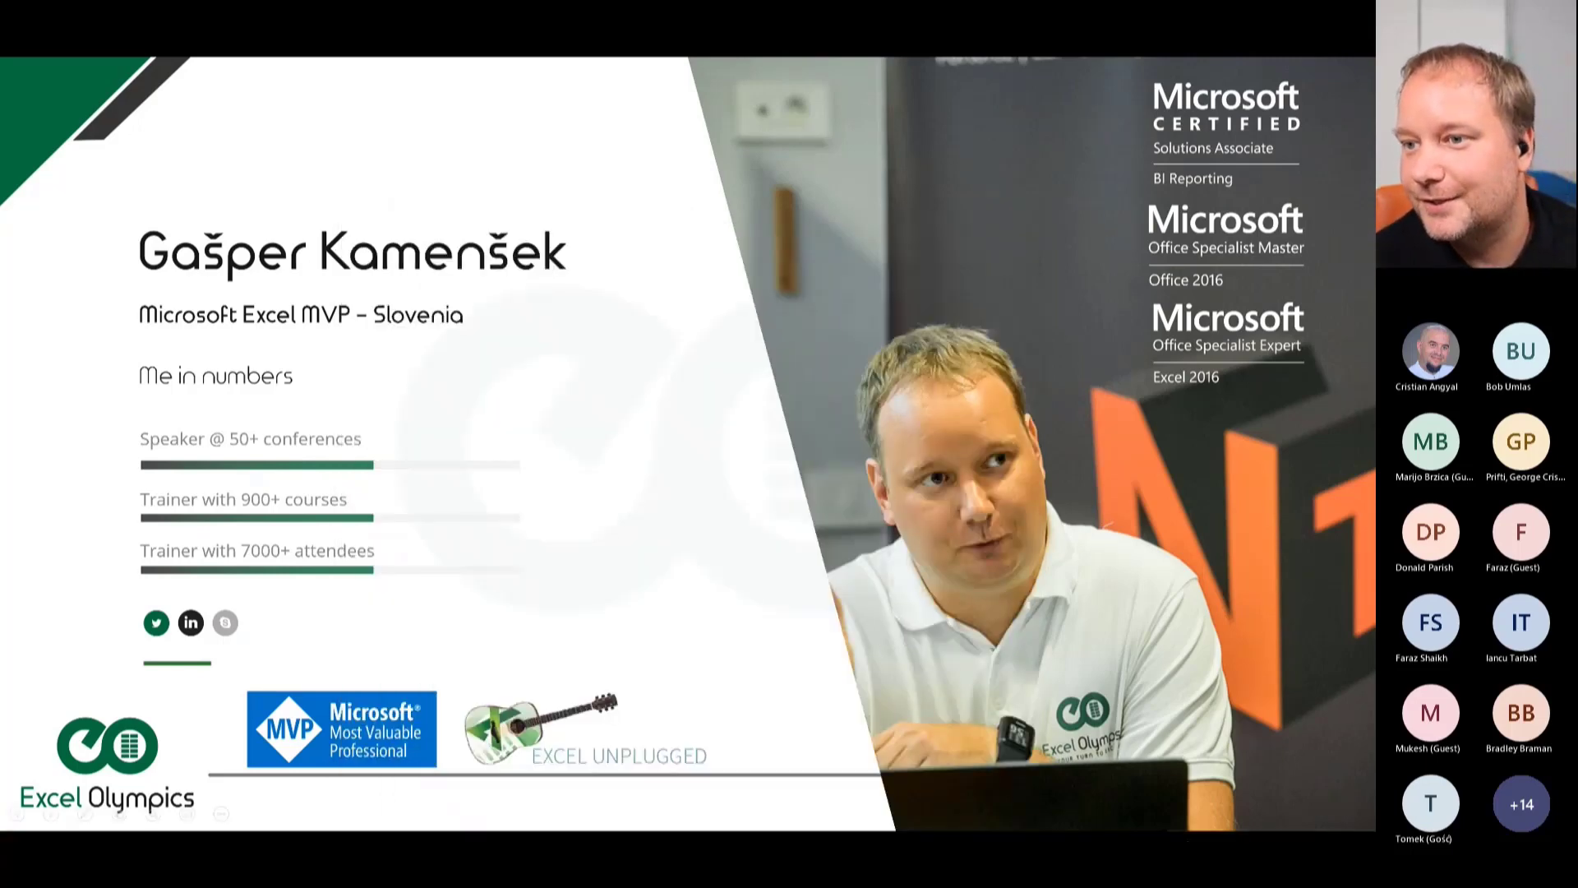
Magnify the introduction slide, draw a red rectangle over the word Slovenia, and return to the normal view.
{"action": "key", "text": "ctrl+1"}
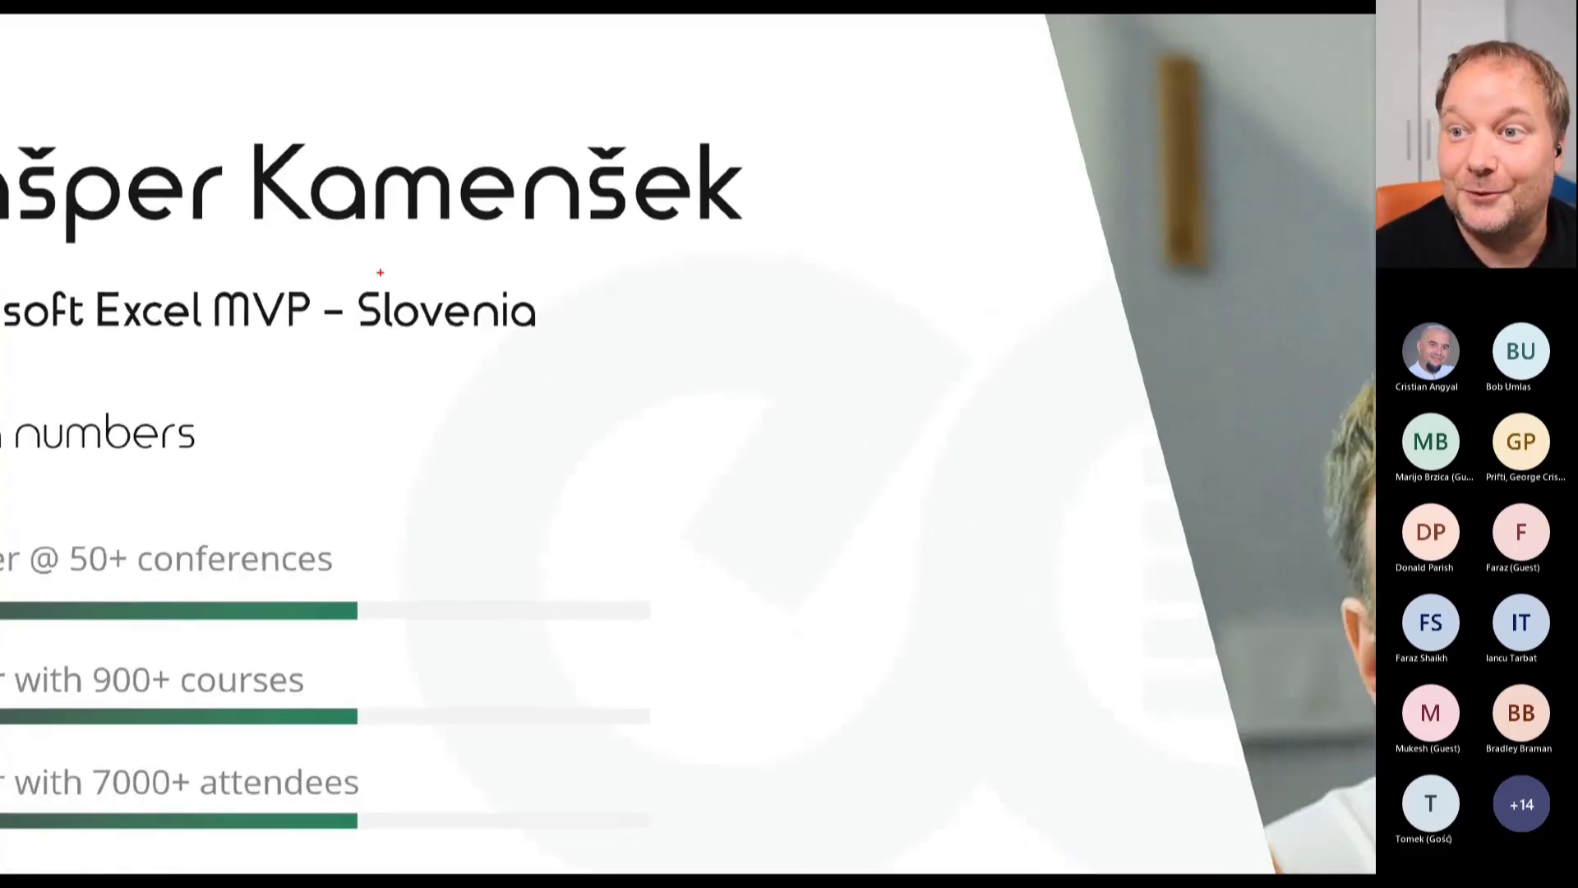
{"action": "left_click_drag", "start_coordinate": [378, 279], "coordinate": [477, 335]}
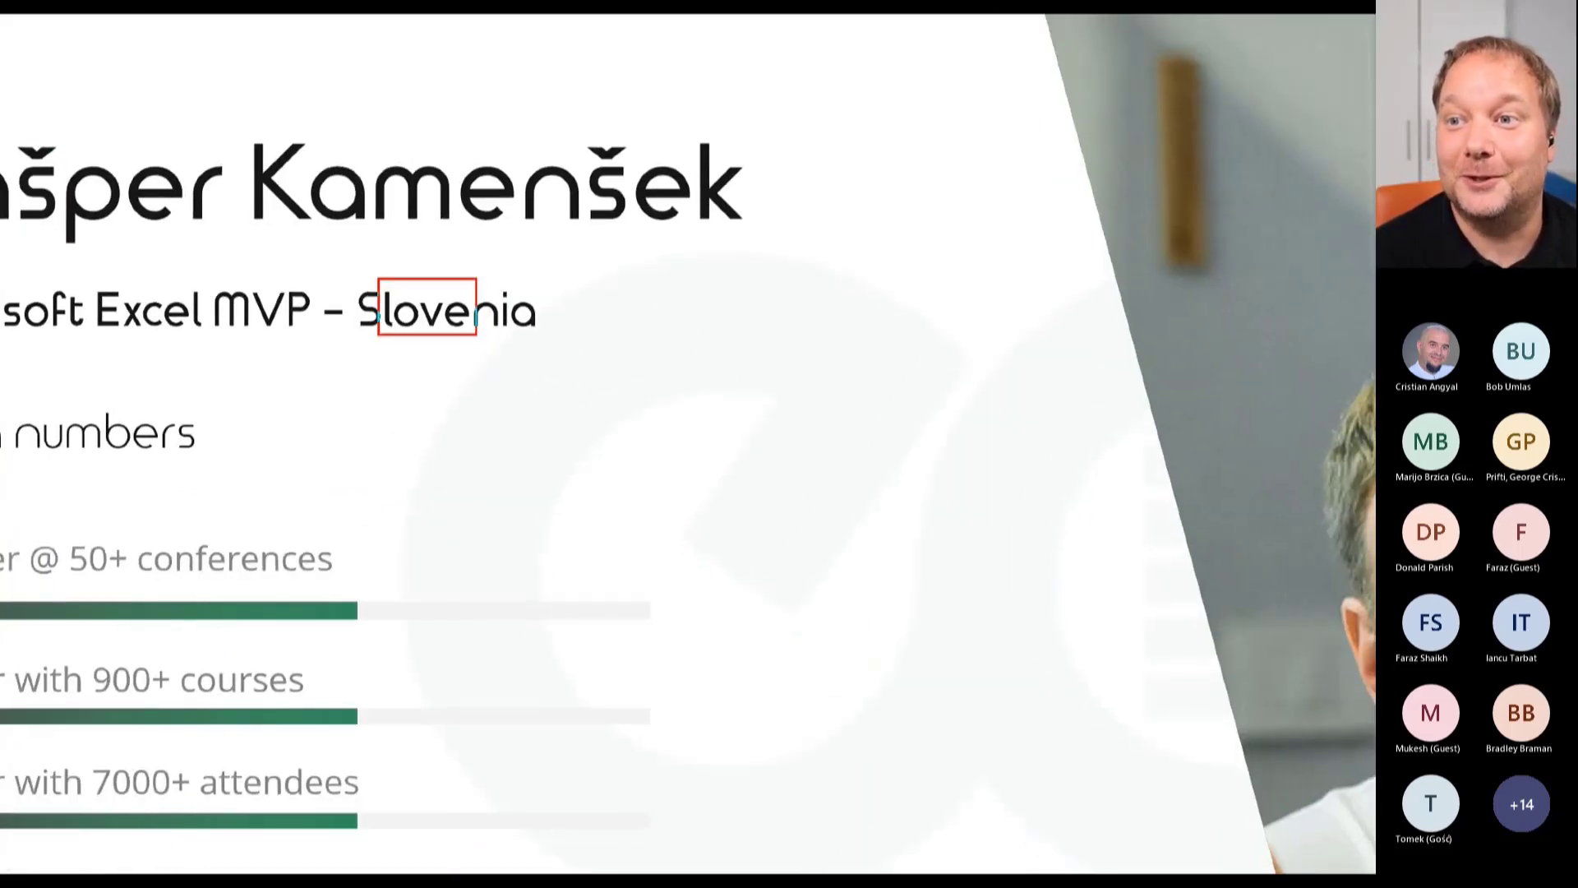
{"action": "key", "text": "Escape"}
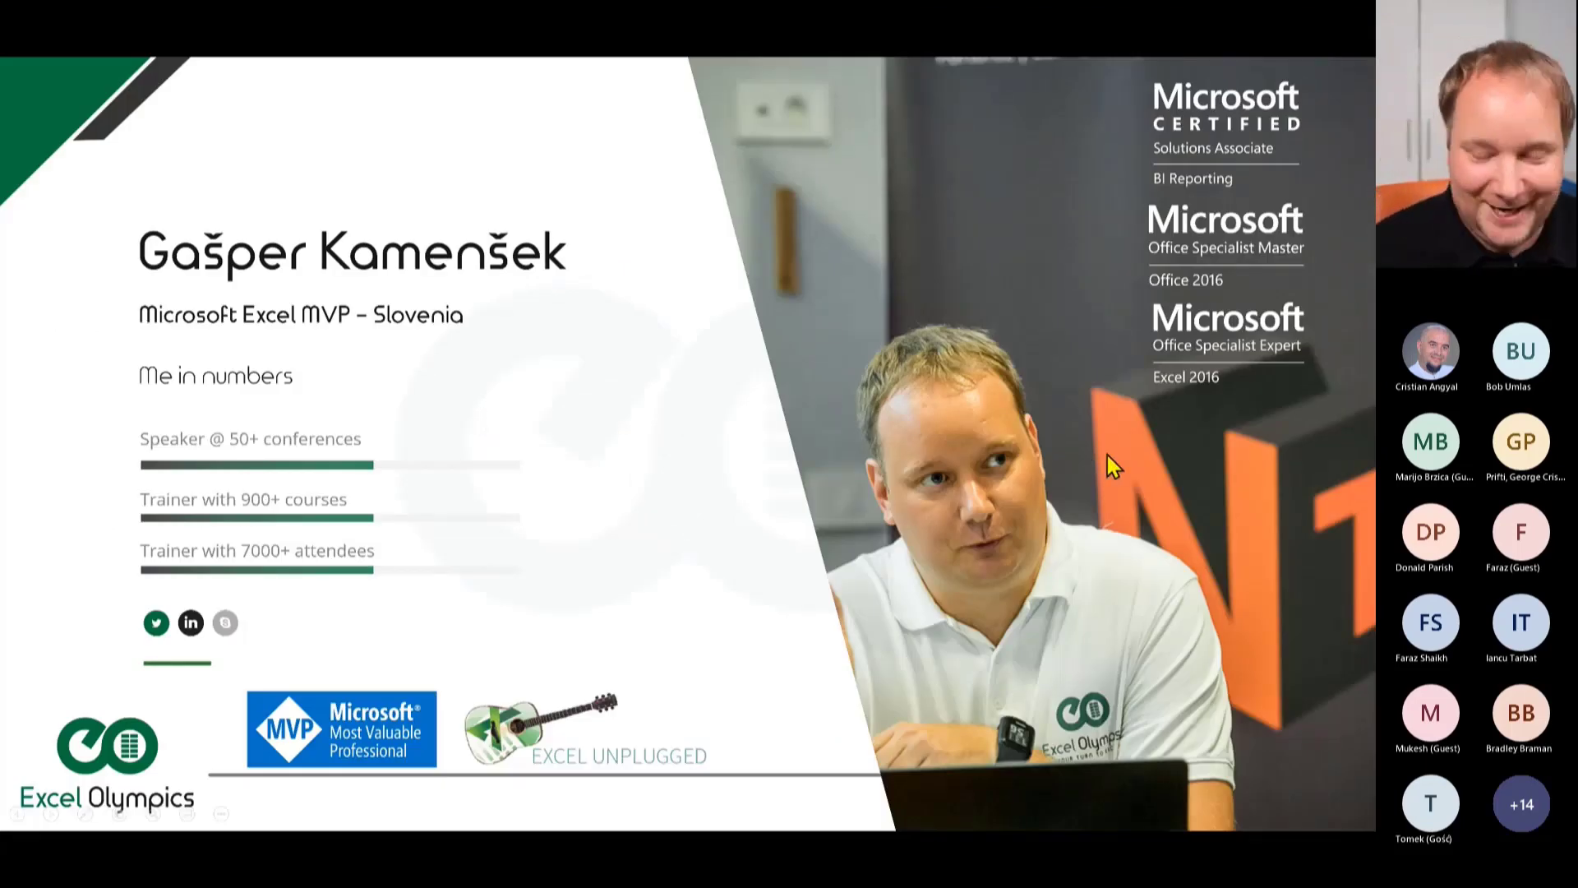
Present the conference, newsletter and Excel Olympics YouTube Channel slides.
{"action": "key", "text": "Right"}
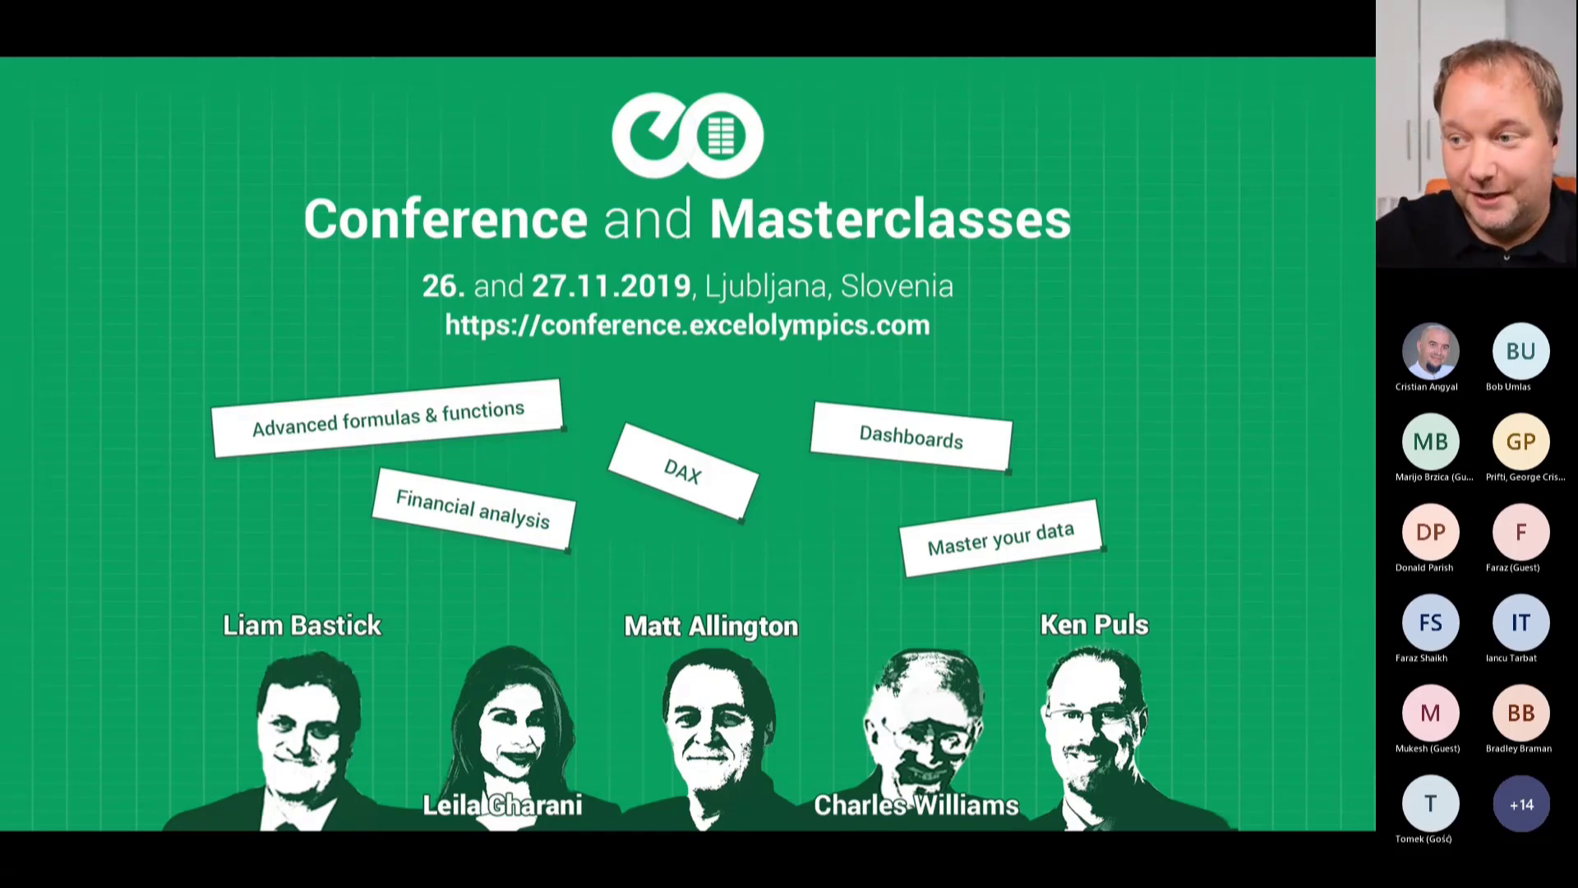
{"action": "left_click", "coordinate": [1090, 403]}
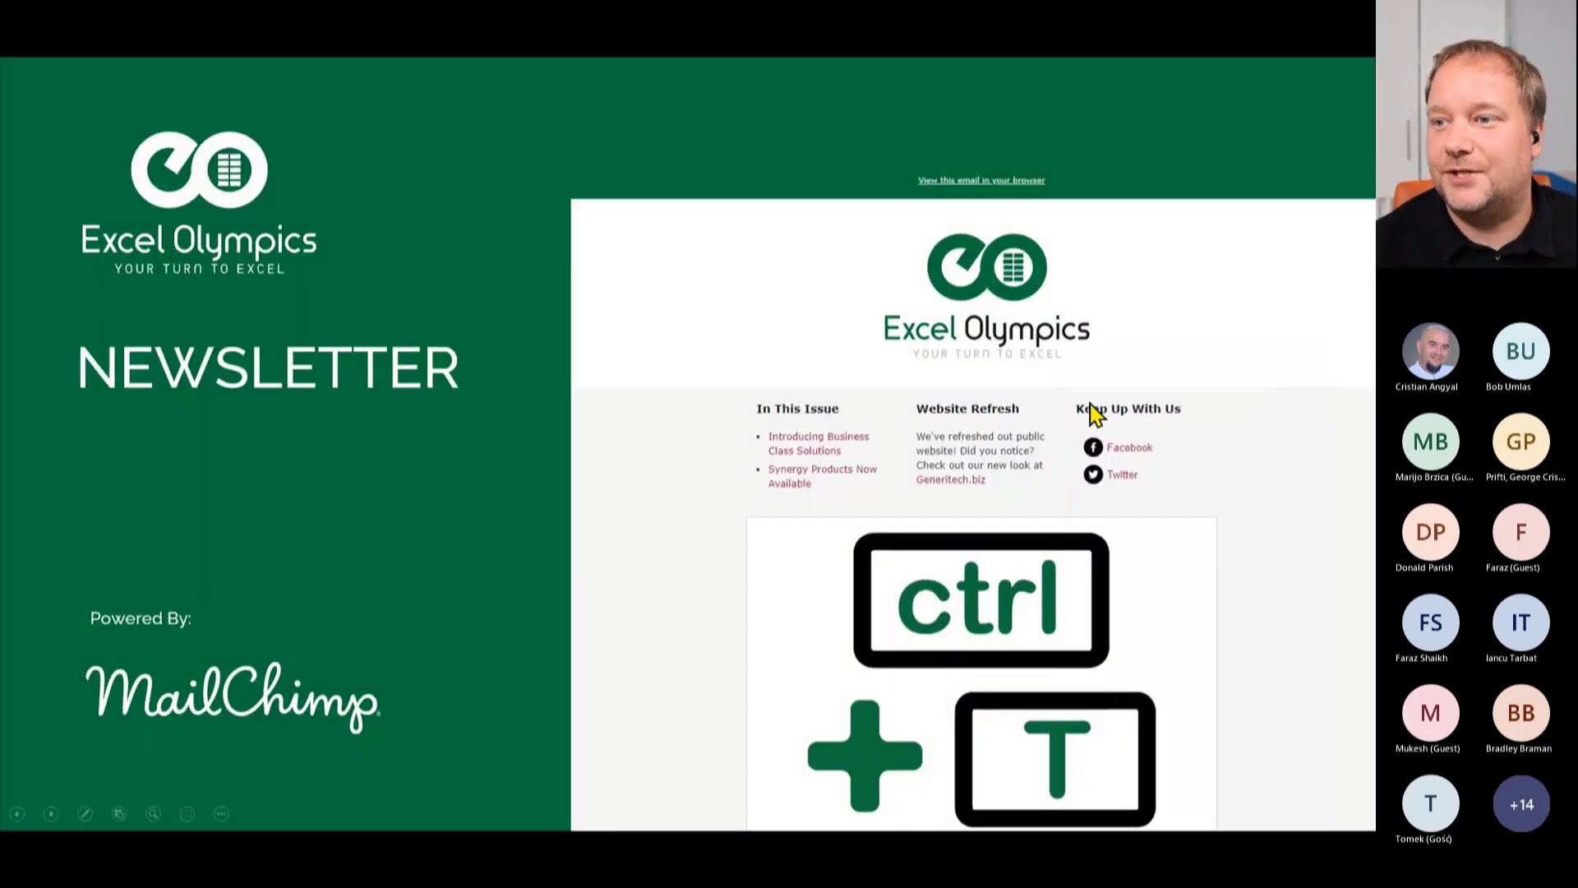
{"action": "left_click", "coordinate": [1137, 348]}
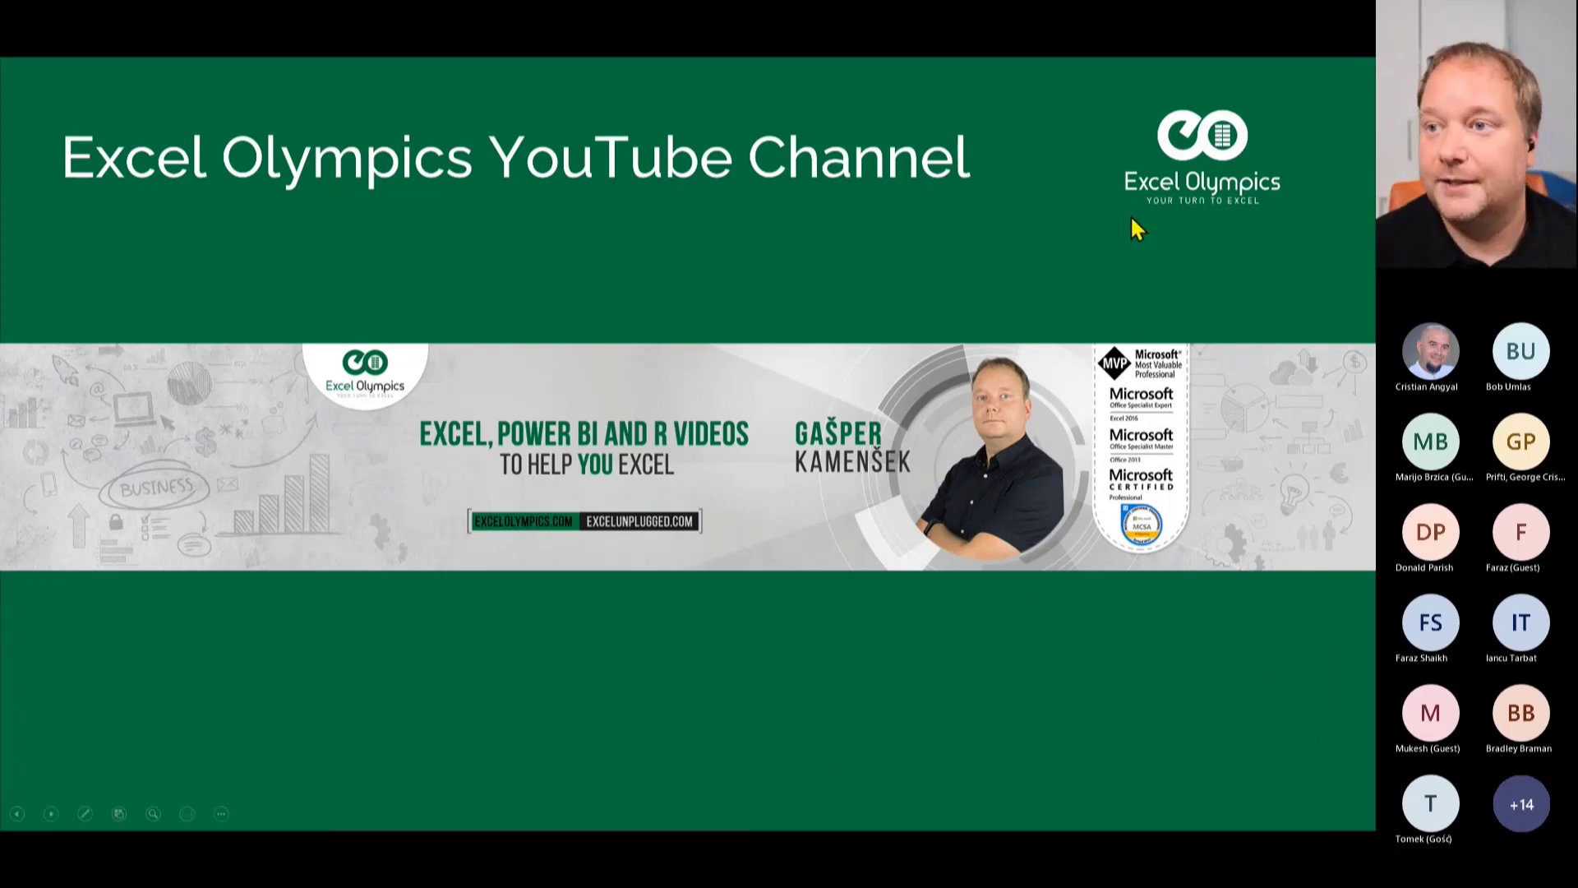
Switch from the slide show to the Excel workbook, view the blank Power BI Desktop report, and return to the workbook.
{"action": "key", "text": "alt+Tab"}
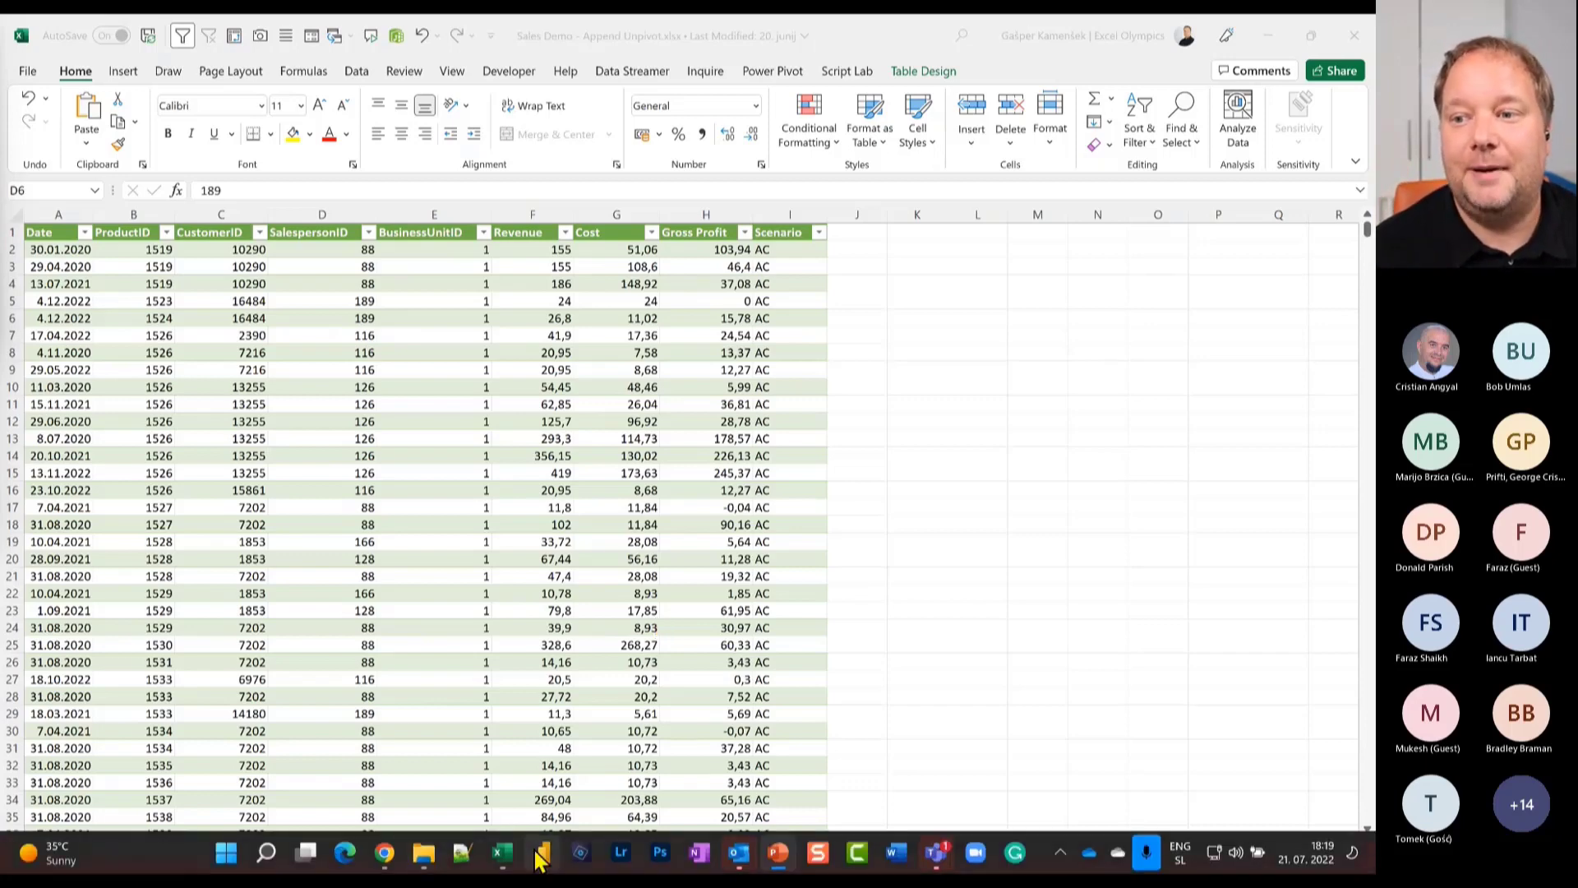
{"action": "left_click", "coordinate": [543, 859]}
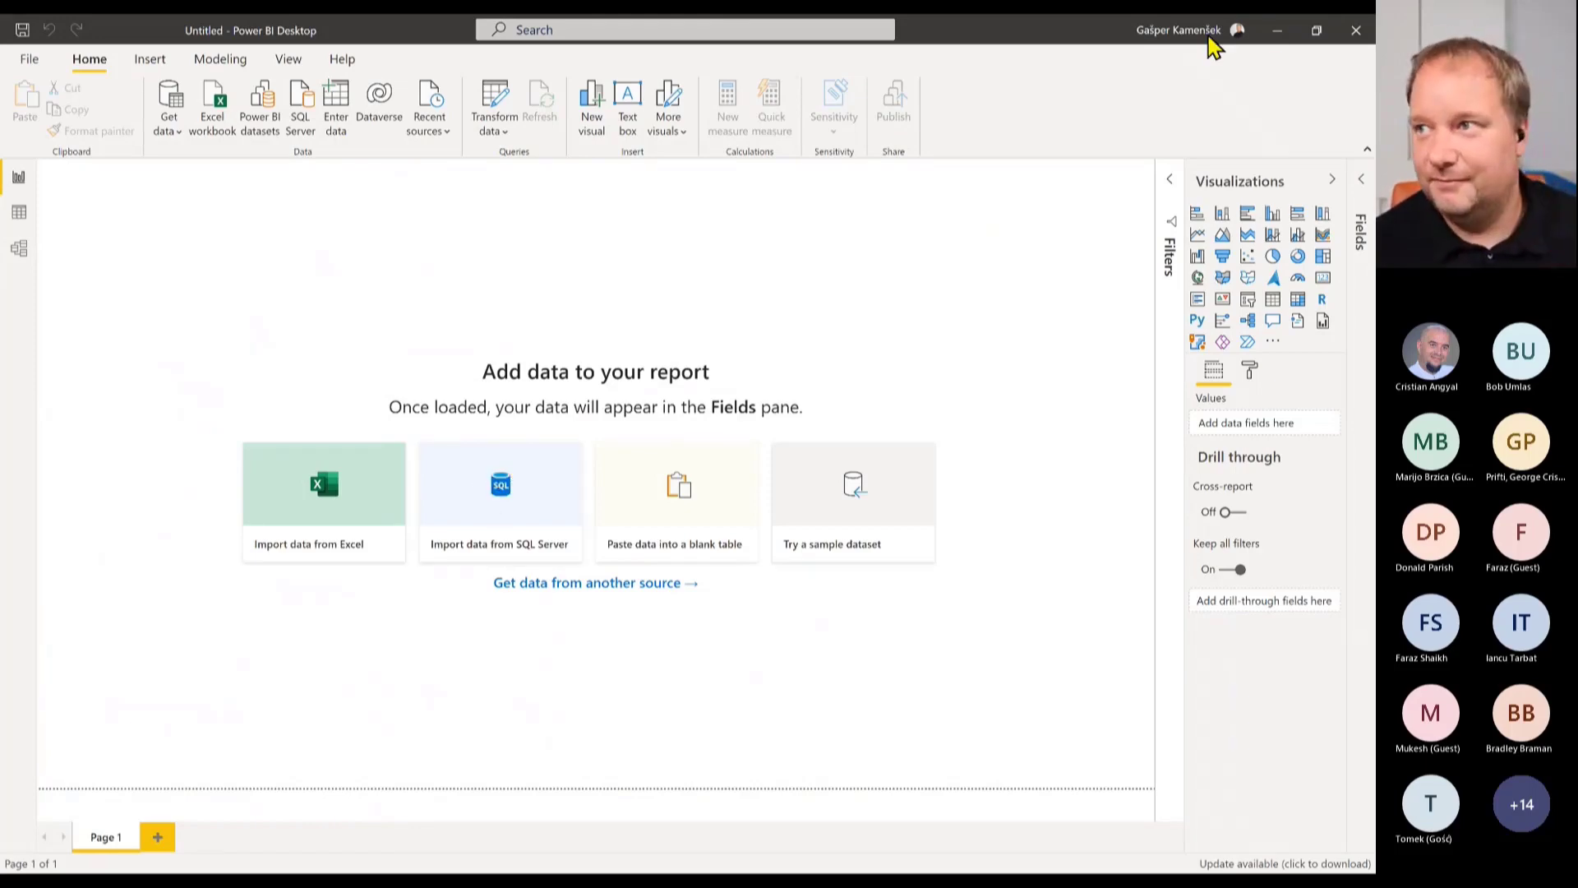
{"action": "left_click", "coordinate": [1277, 30]}
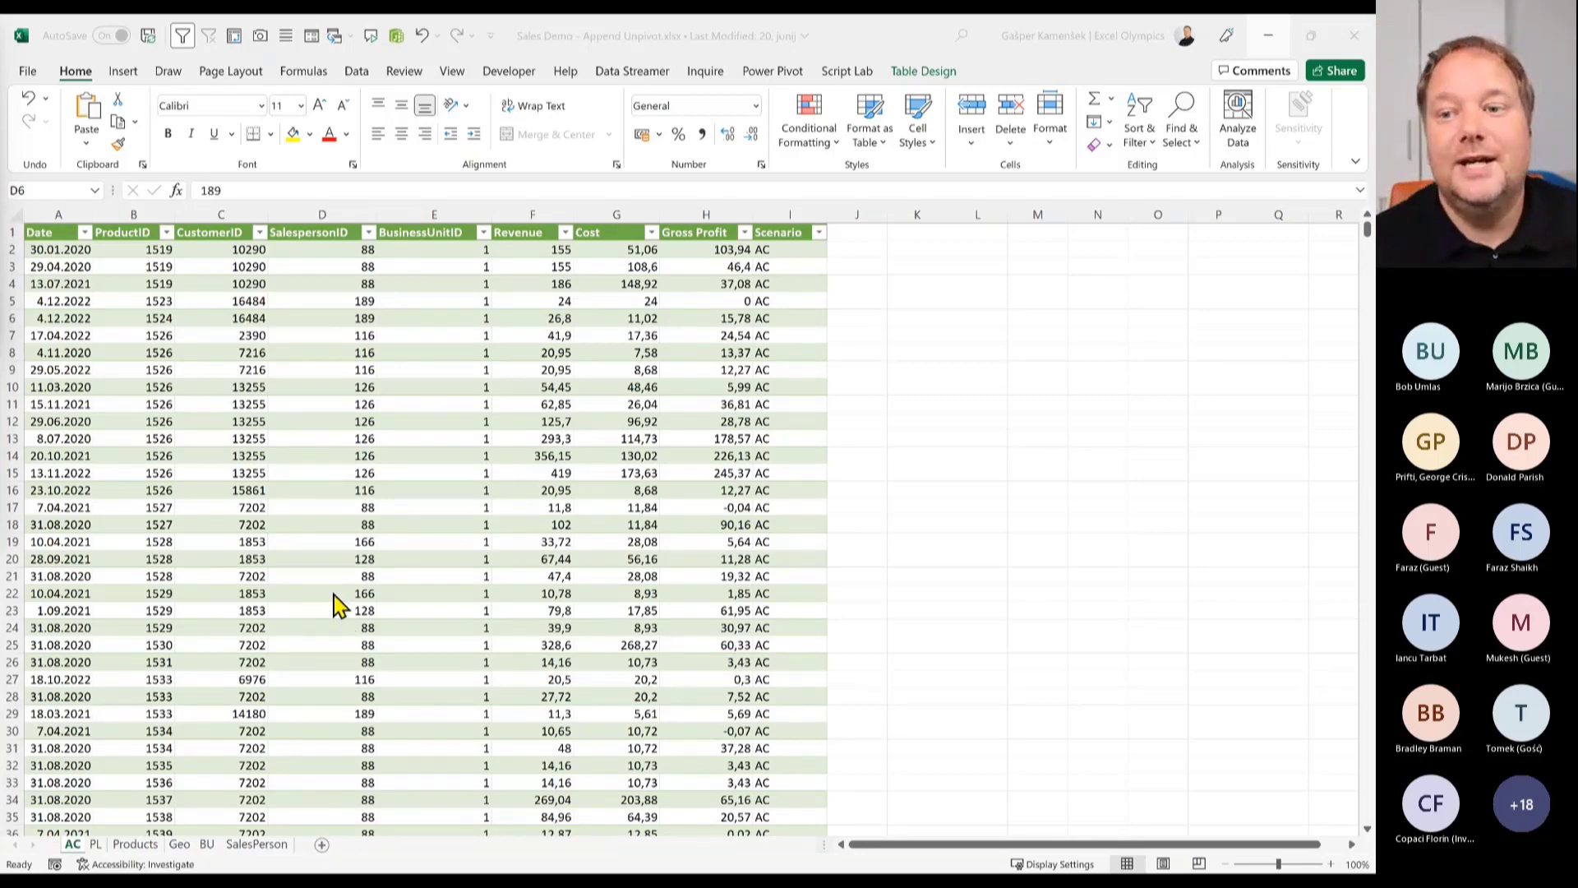
Compare the columns and Scenario values of the sales tables on the AC and PL sheets.
{"action": "left_click", "coordinate": [181, 290]}
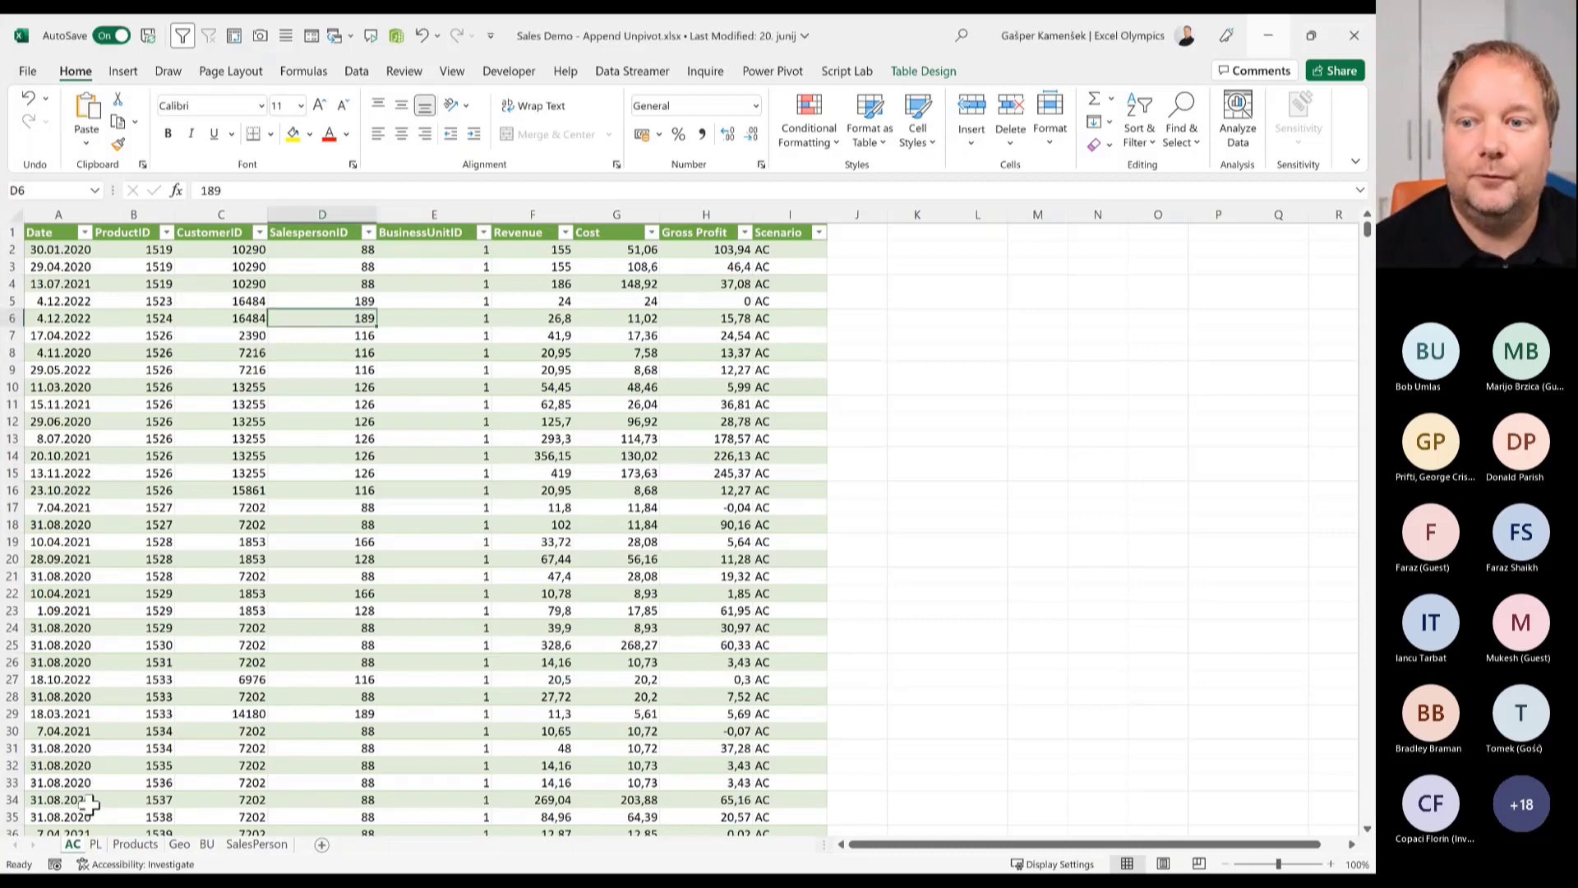
{"action": "left_click", "coordinate": [97, 844]}
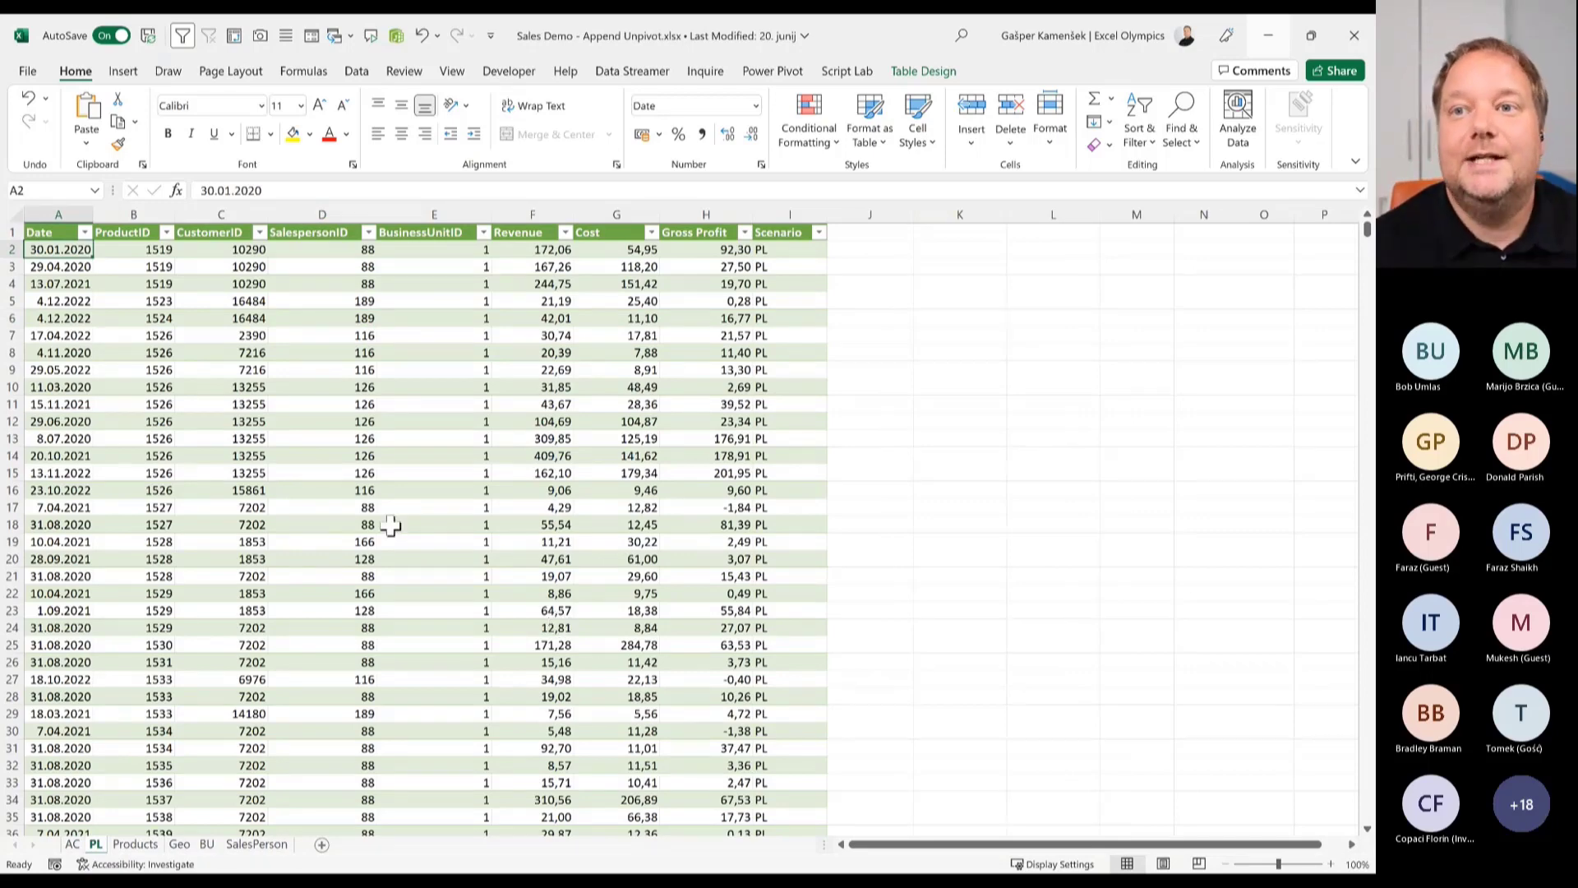
{"action": "left_click", "coordinate": [72, 844]}
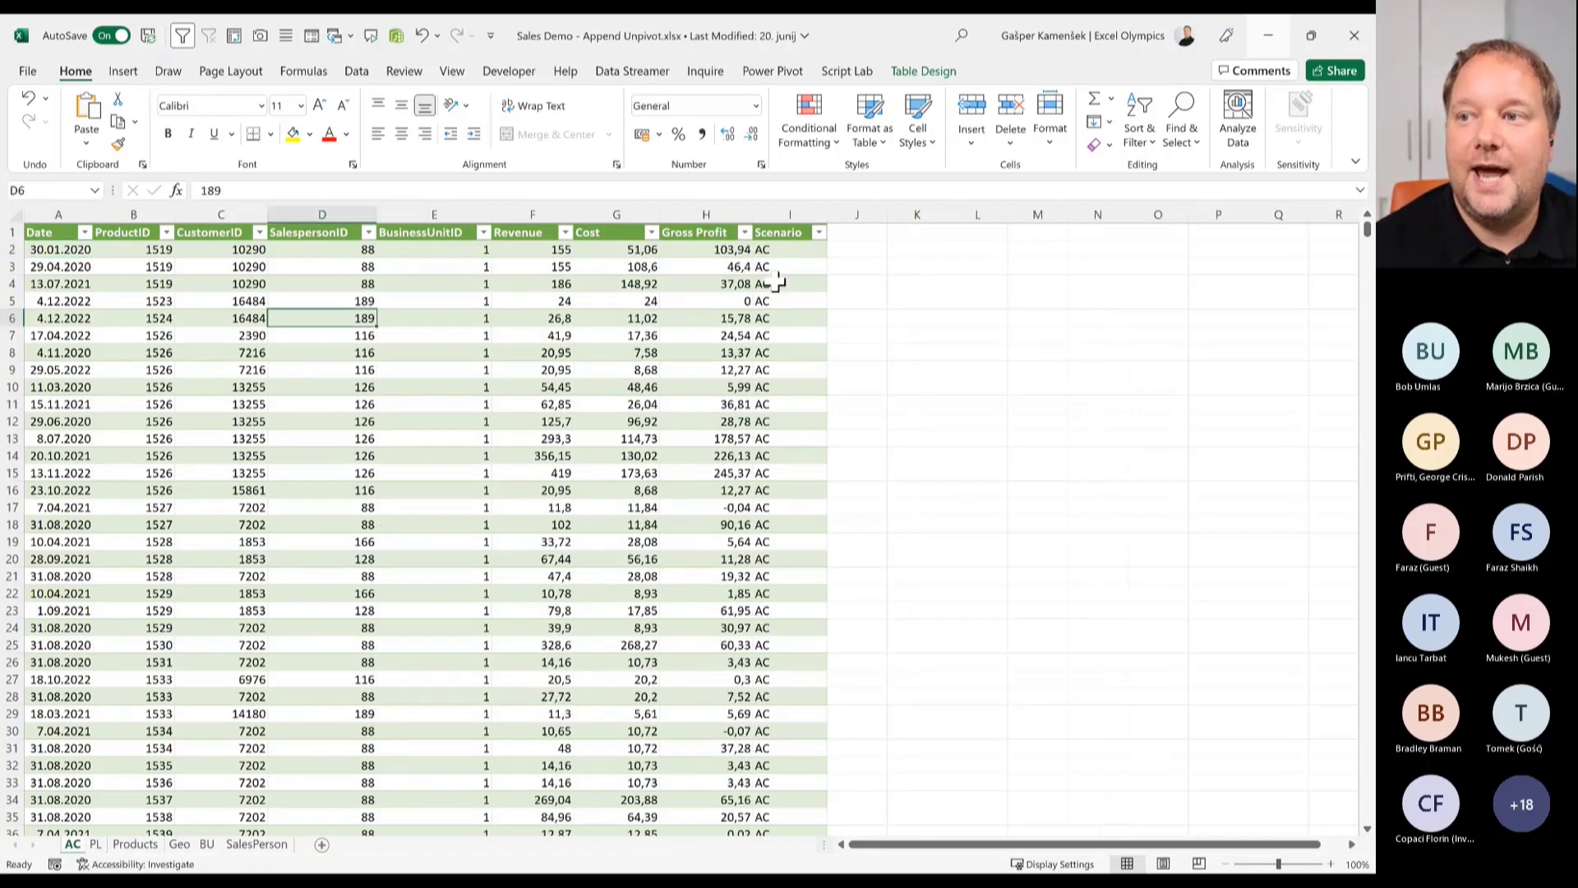
{"action": "left_click", "coordinate": [94, 844]}
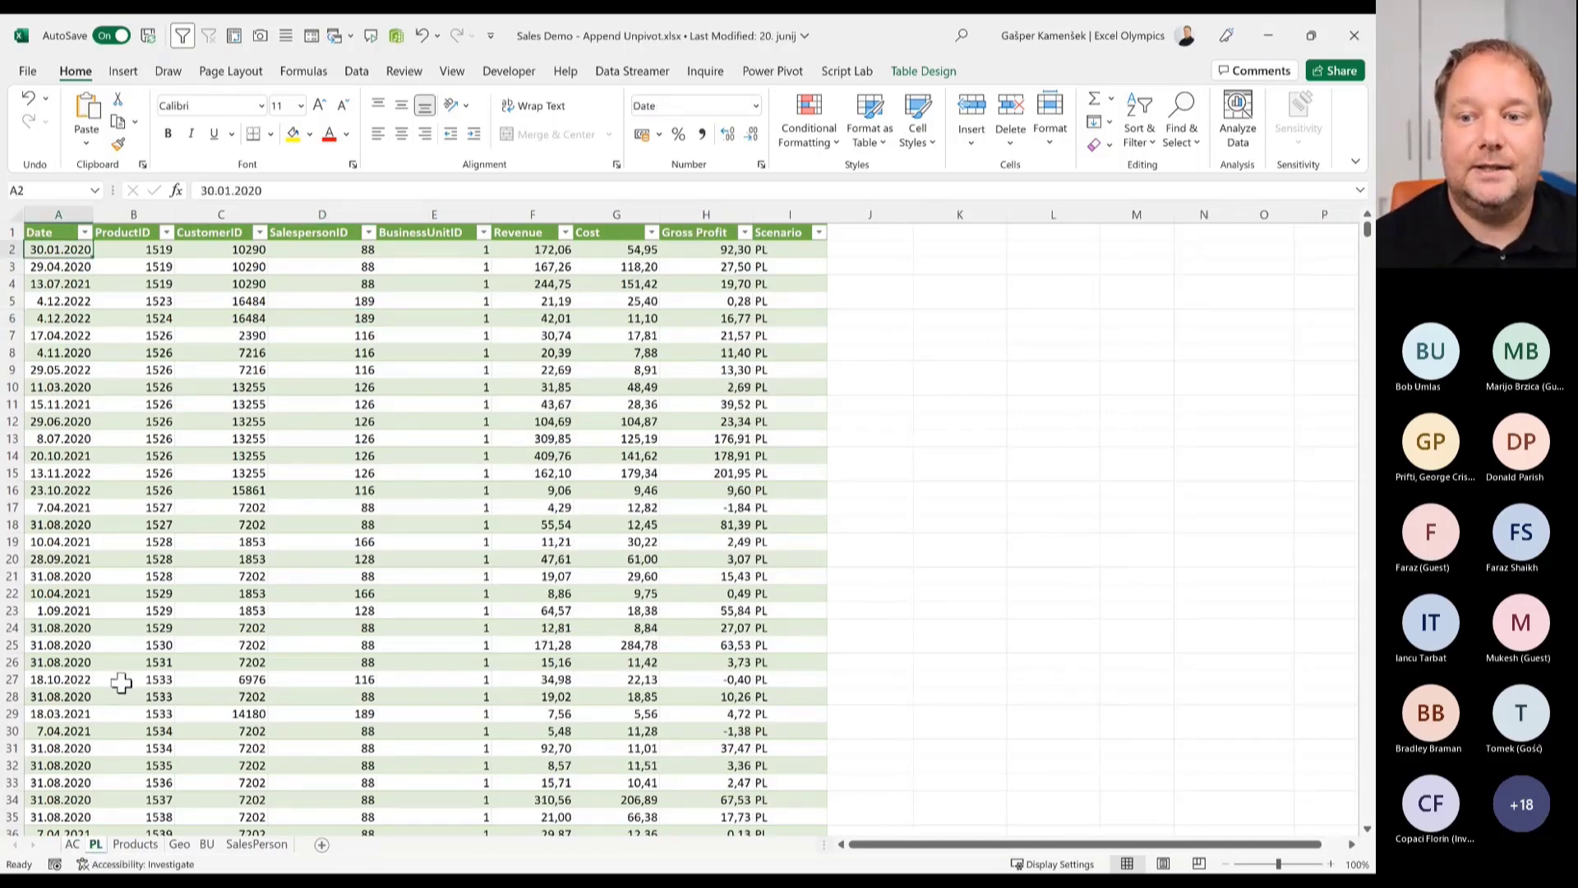
Review the Products sheet and the CustomerID, CountryID and Region columns on the Geo sheet.
{"action": "left_click", "coordinate": [138, 847]}
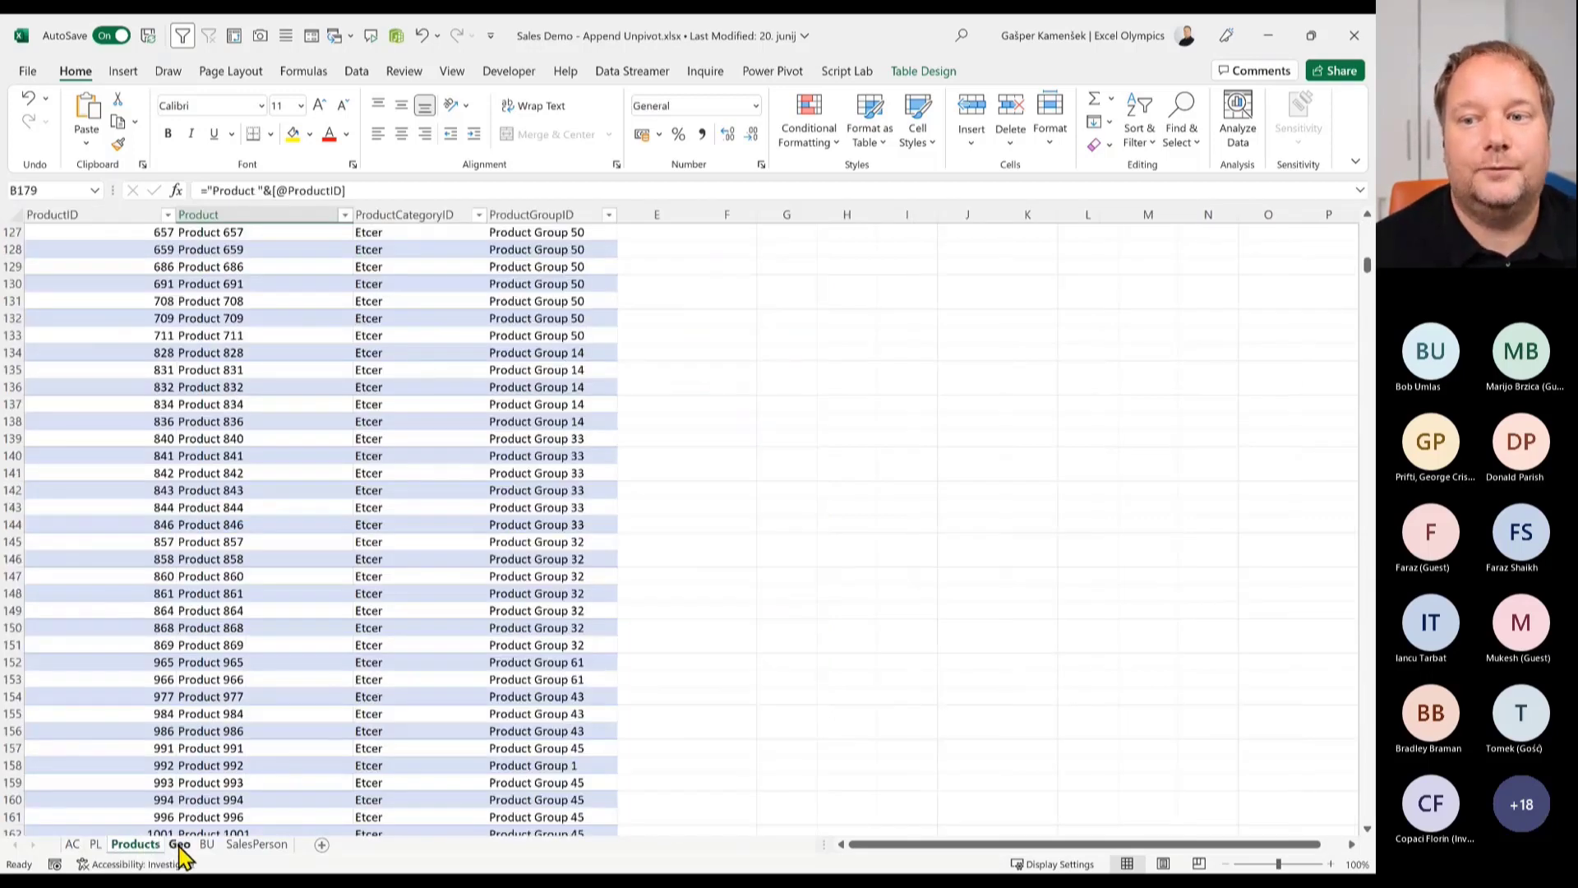
{"action": "left_click", "coordinate": [179, 845]}
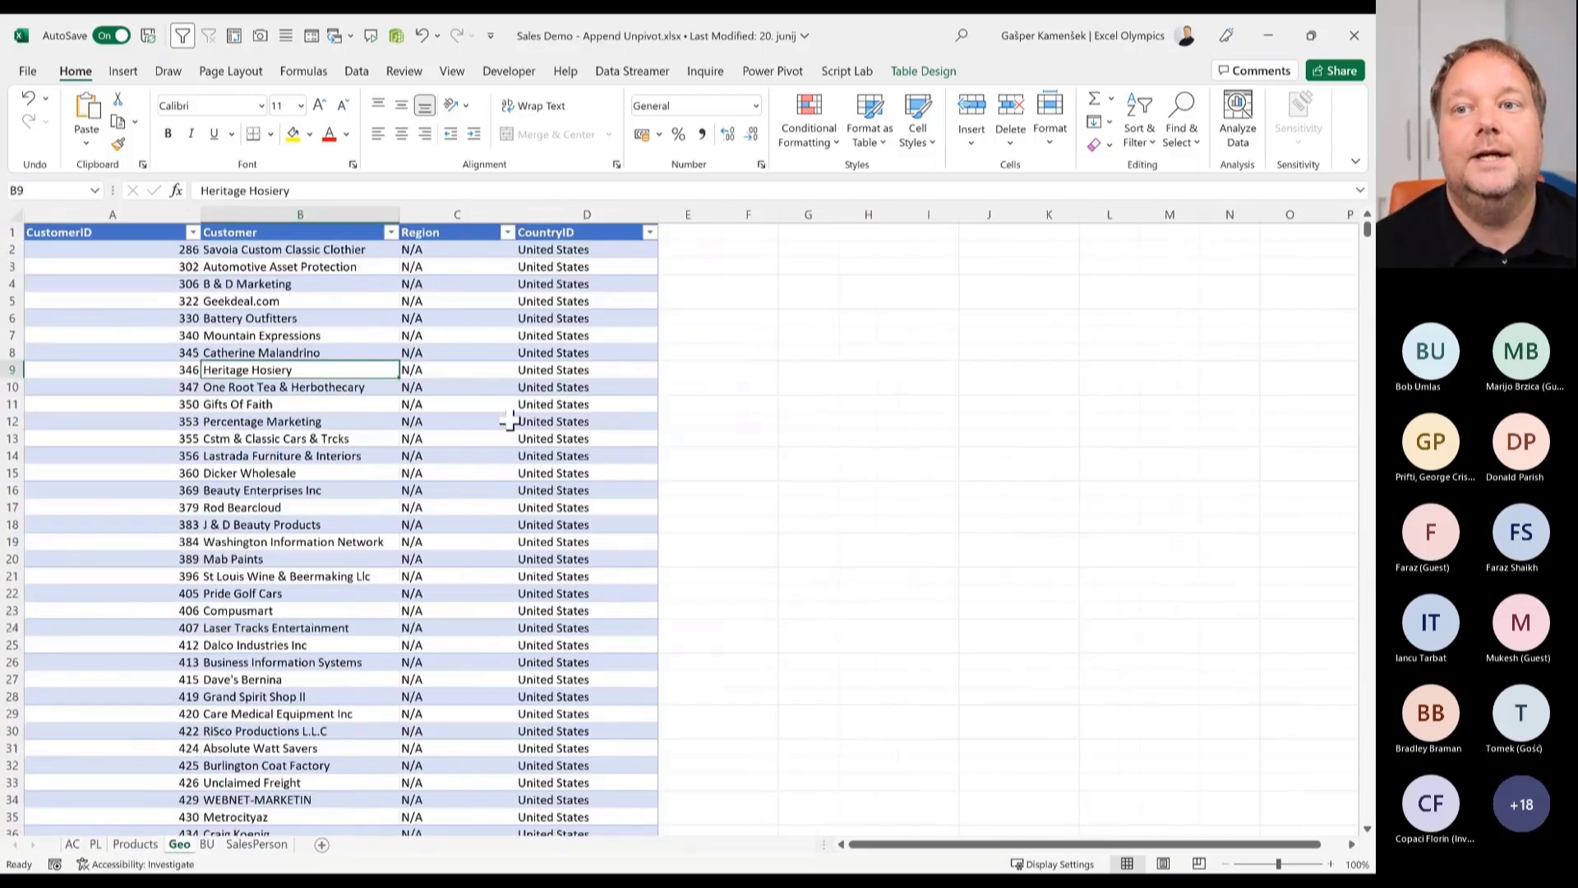
{"action": "left_click", "coordinate": [128, 250]}
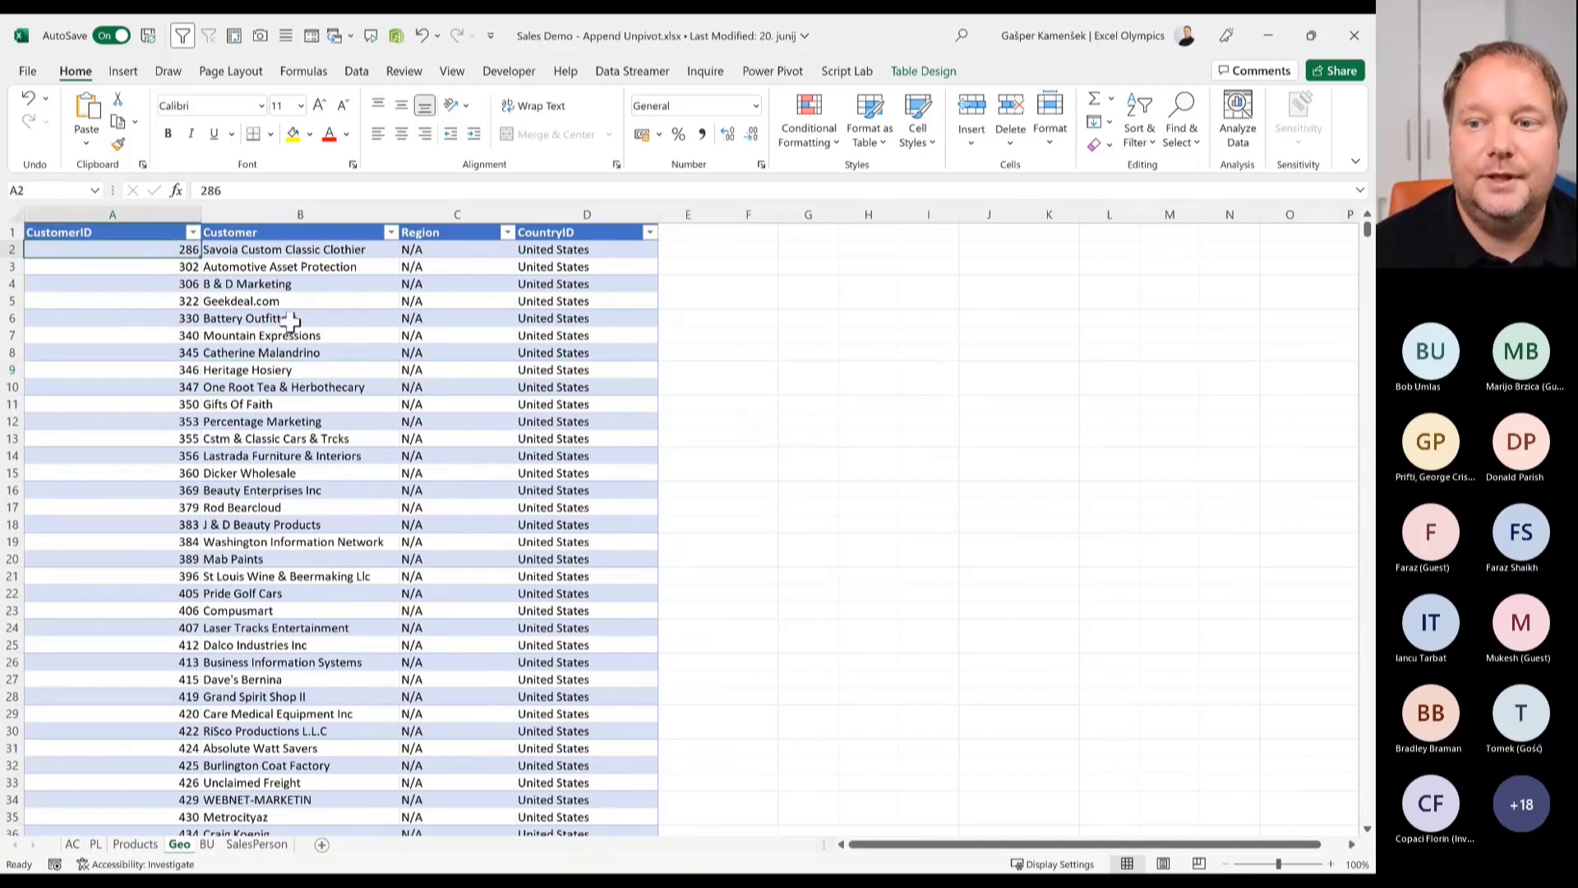
{"action": "left_click", "coordinate": [566, 255]}
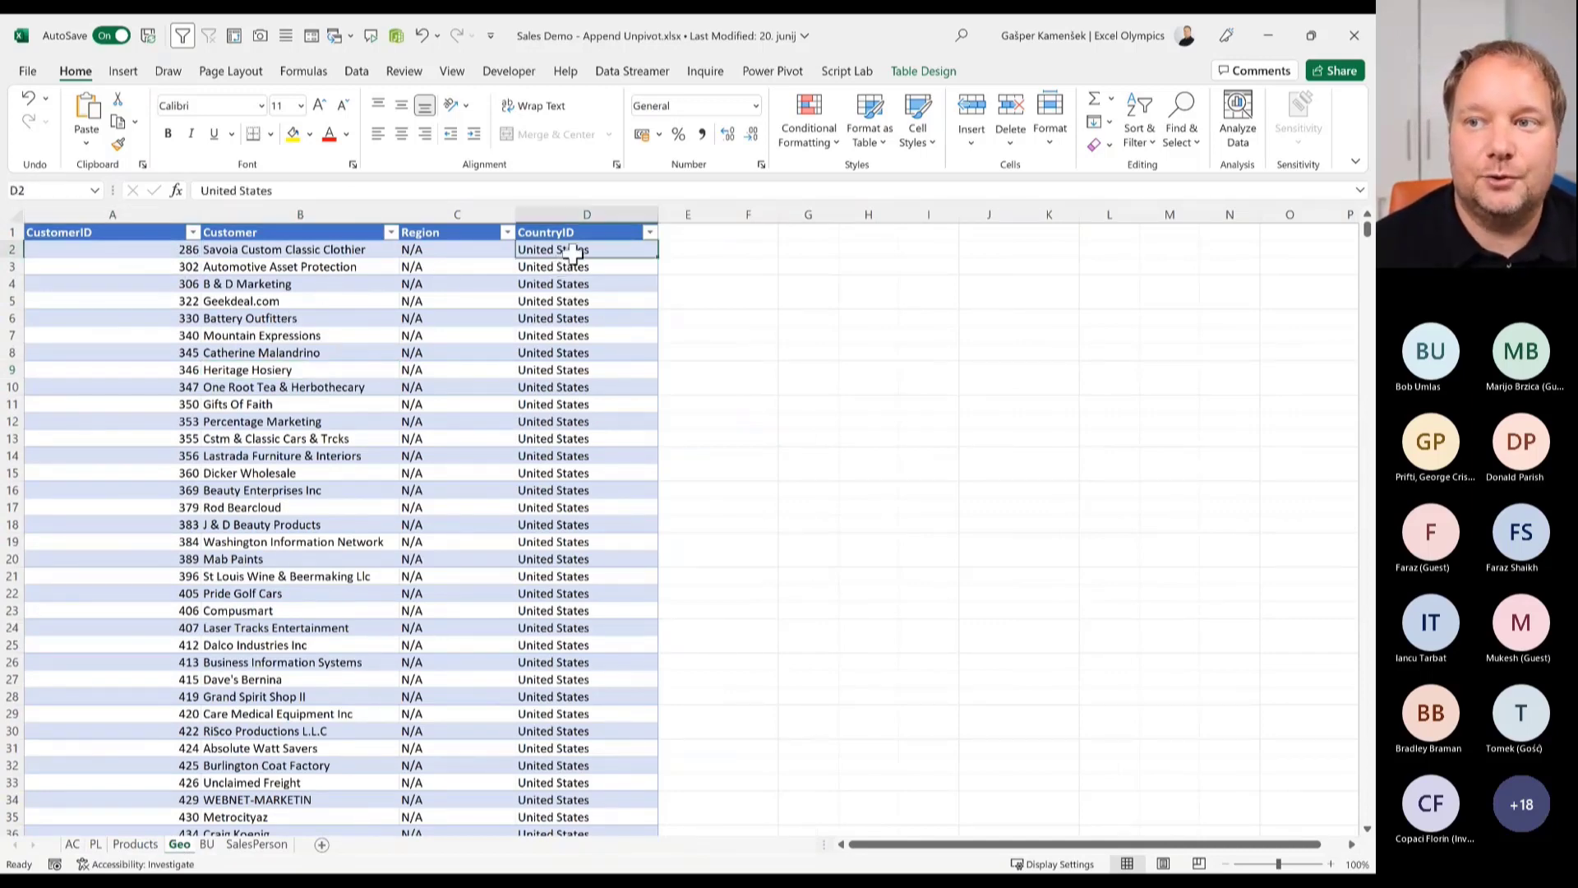
{"action": "left_click", "coordinate": [463, 254]}
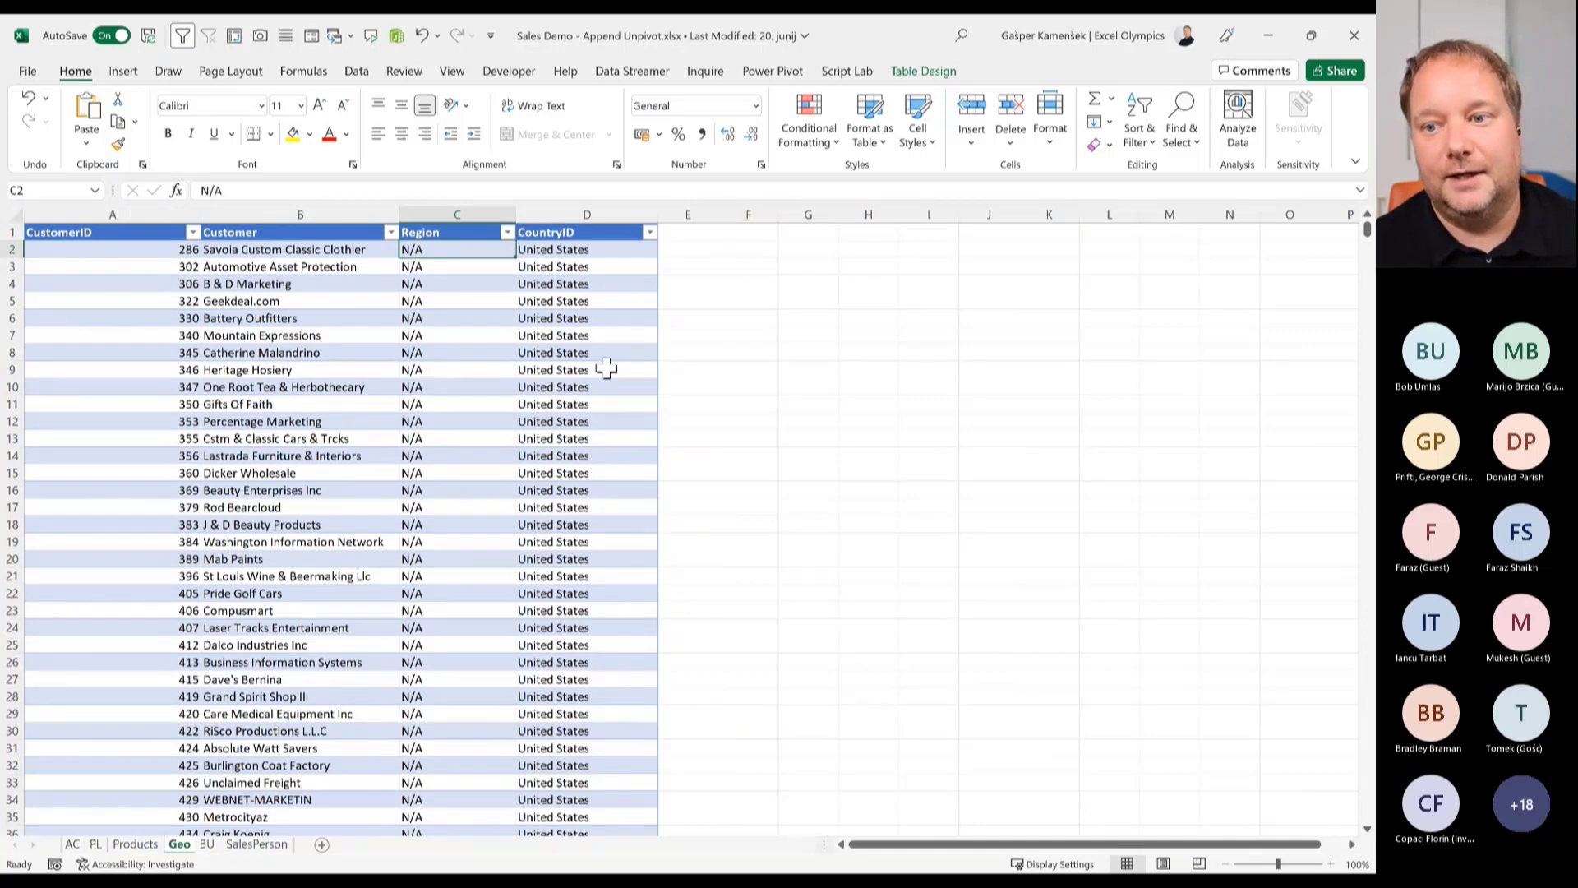
Review the BU and SalesPerson lookup tables alongside the AC, Geo and Products sheets.
{"action": "left_click", "coordinate": [74, 844]}
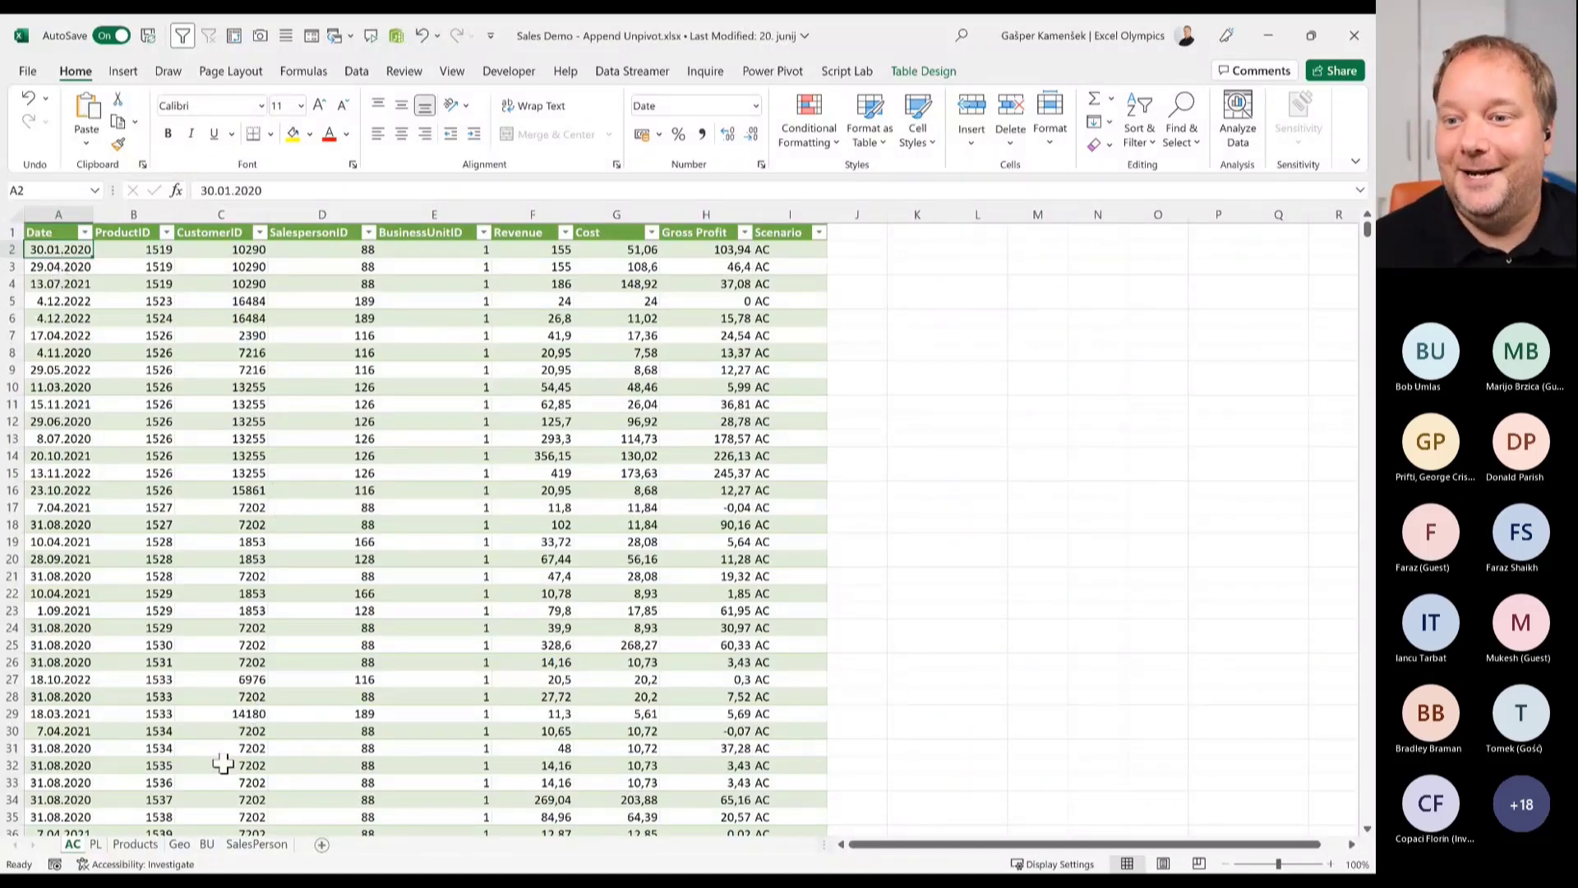
{"action": "left_click", "coordinate": [207, 845]}
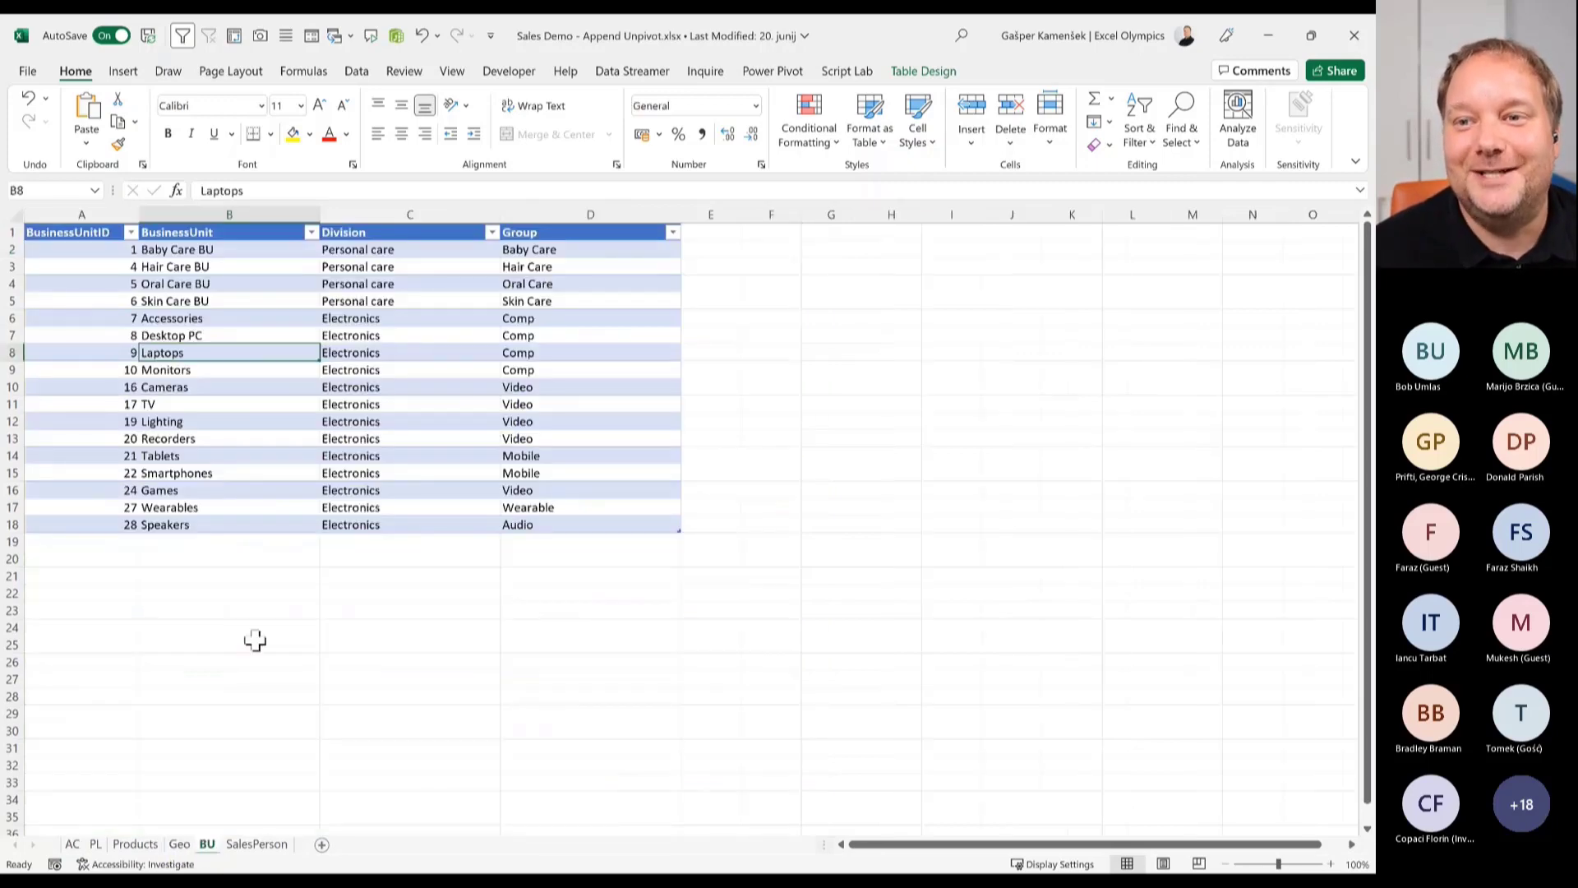
{"action": "left_click", "coordinate": [256, 844]}
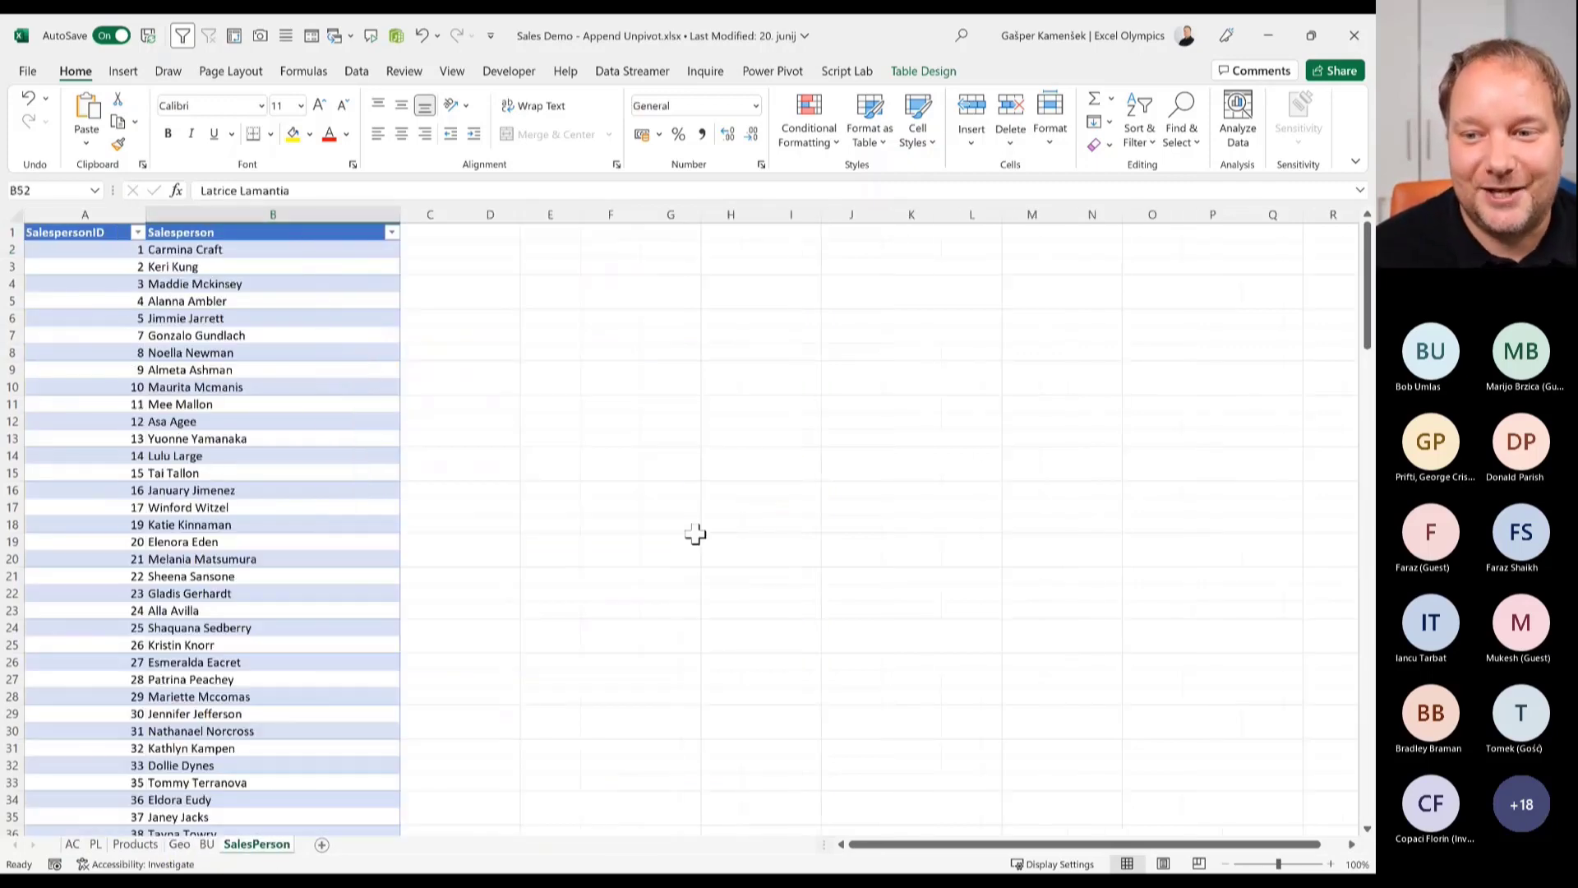
{"action": "left_click", "coordinate": [210, 847]}
{"action": "left_click", "coordinate": [181, 845]}
{"action": "left_click", "coordinate": [153, 847]}
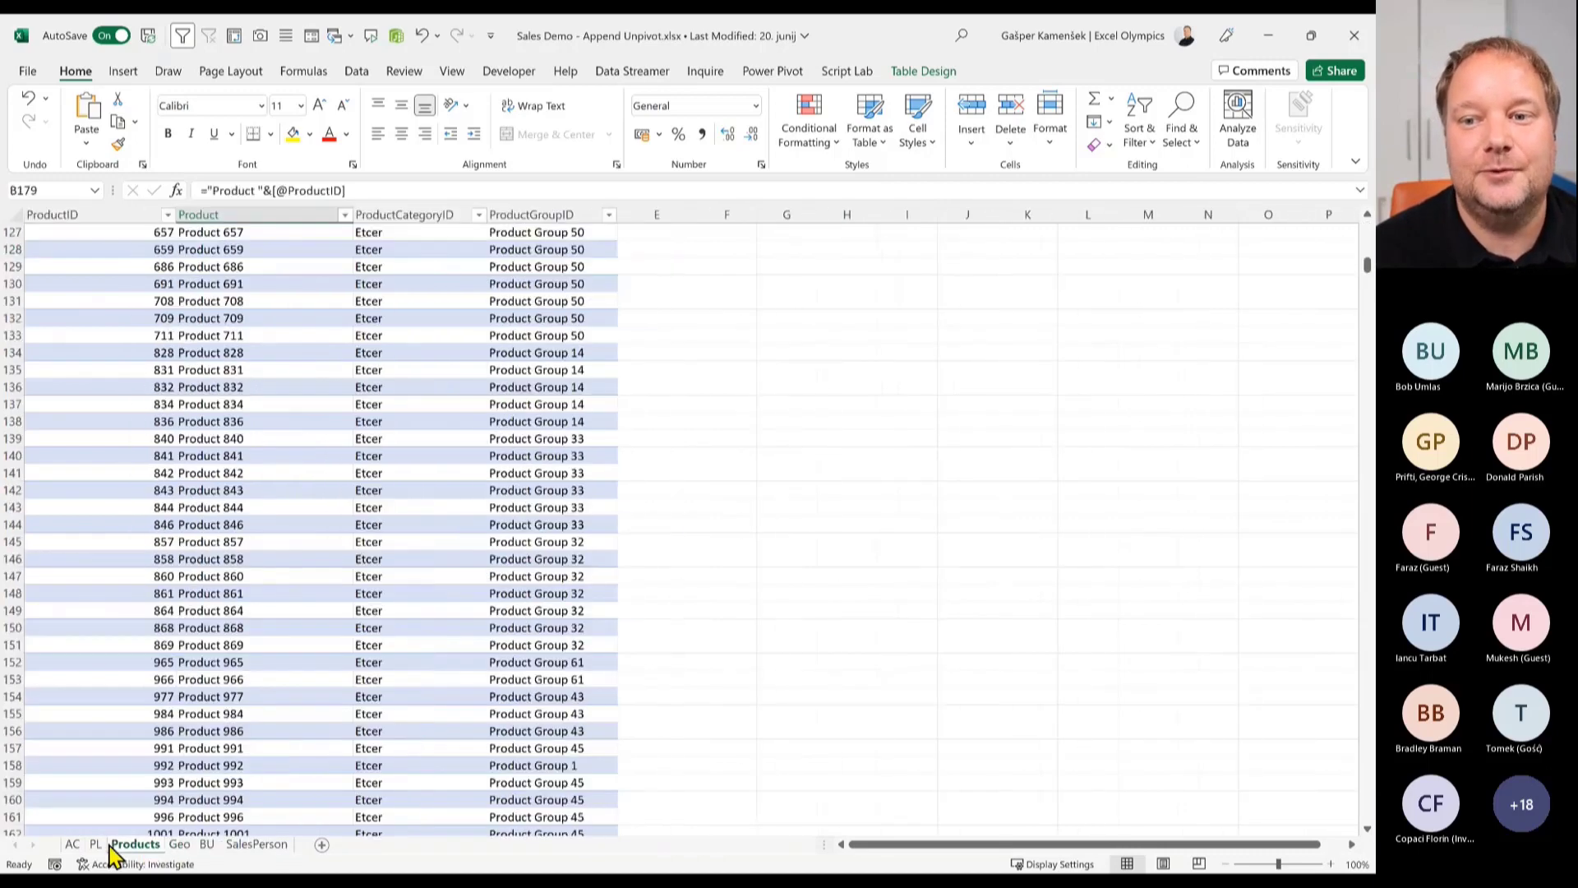
Return to the AC sheet, close the Sales Demo workbook, and switch to Power BI Desktop.
{"action": "left_click", "coordinate": [74, 845]}
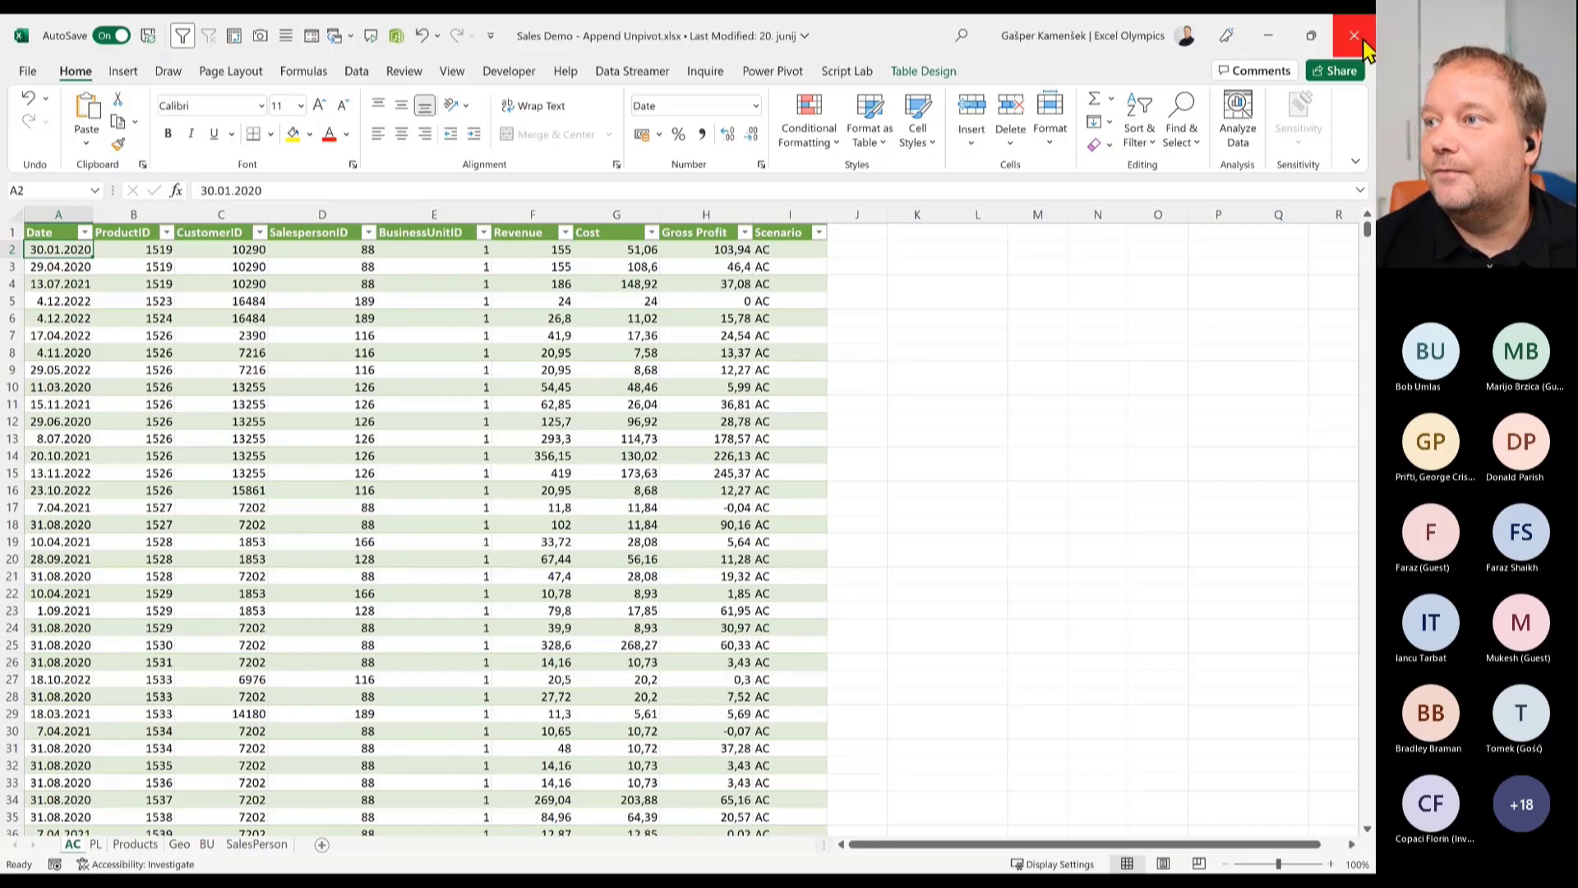
{"action": "left_click", "coordinate": [1355, 39]}
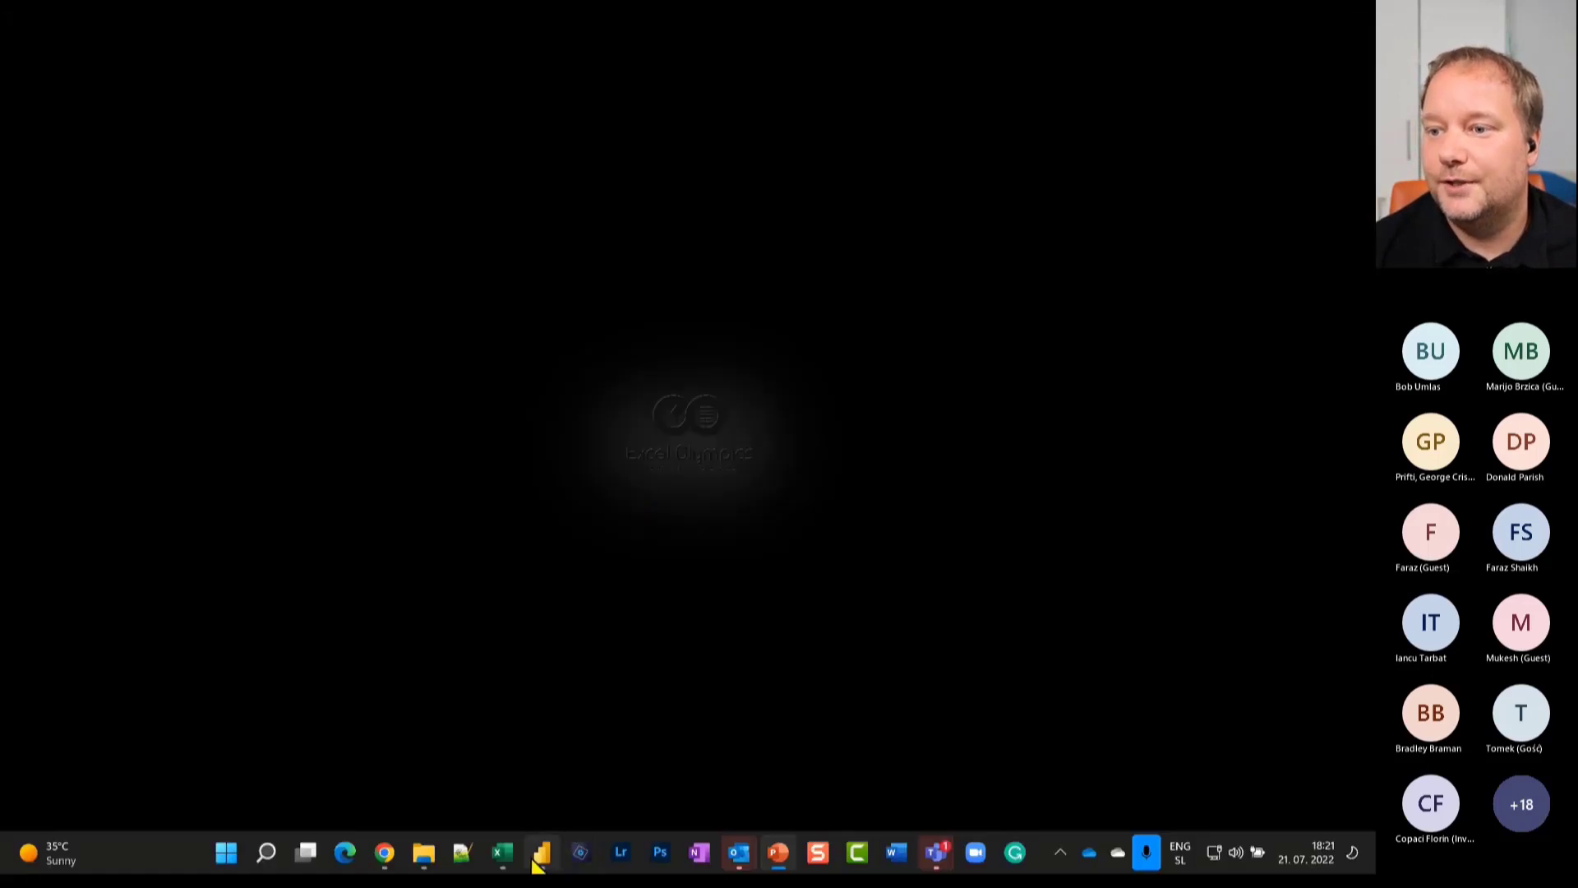
{"action": "left_click", "coordinate": [540, 855]}
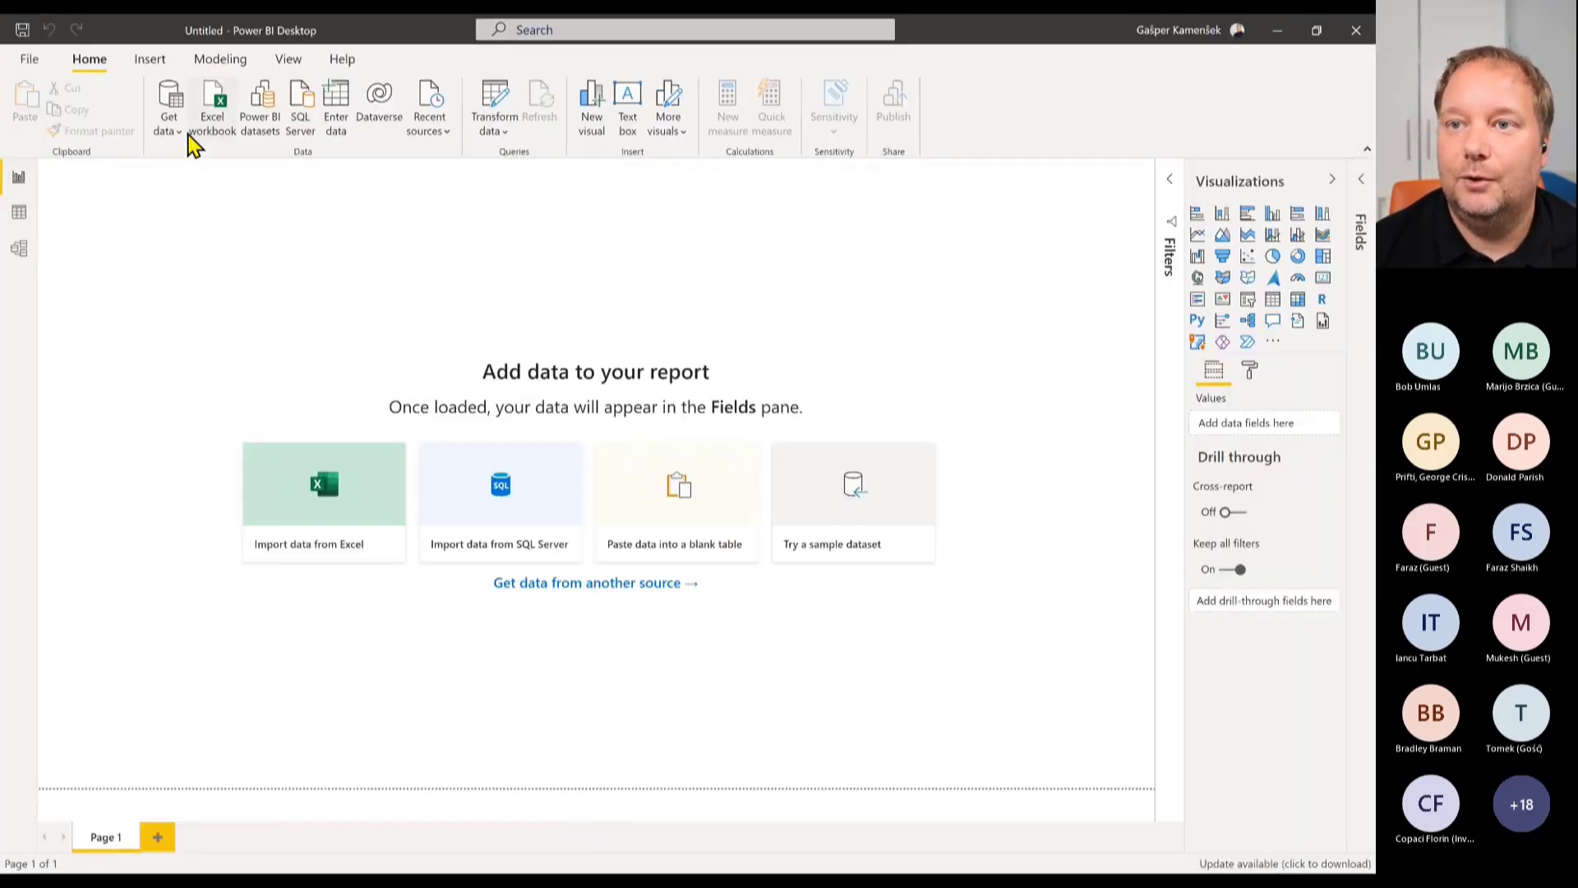
Connect to the Excel workbook Sales Demo - Append Unpivot.xlsx in the 20220721 Romania Power BI conference folder.
{"action": "left_click", "coordinate": [338, 448]}
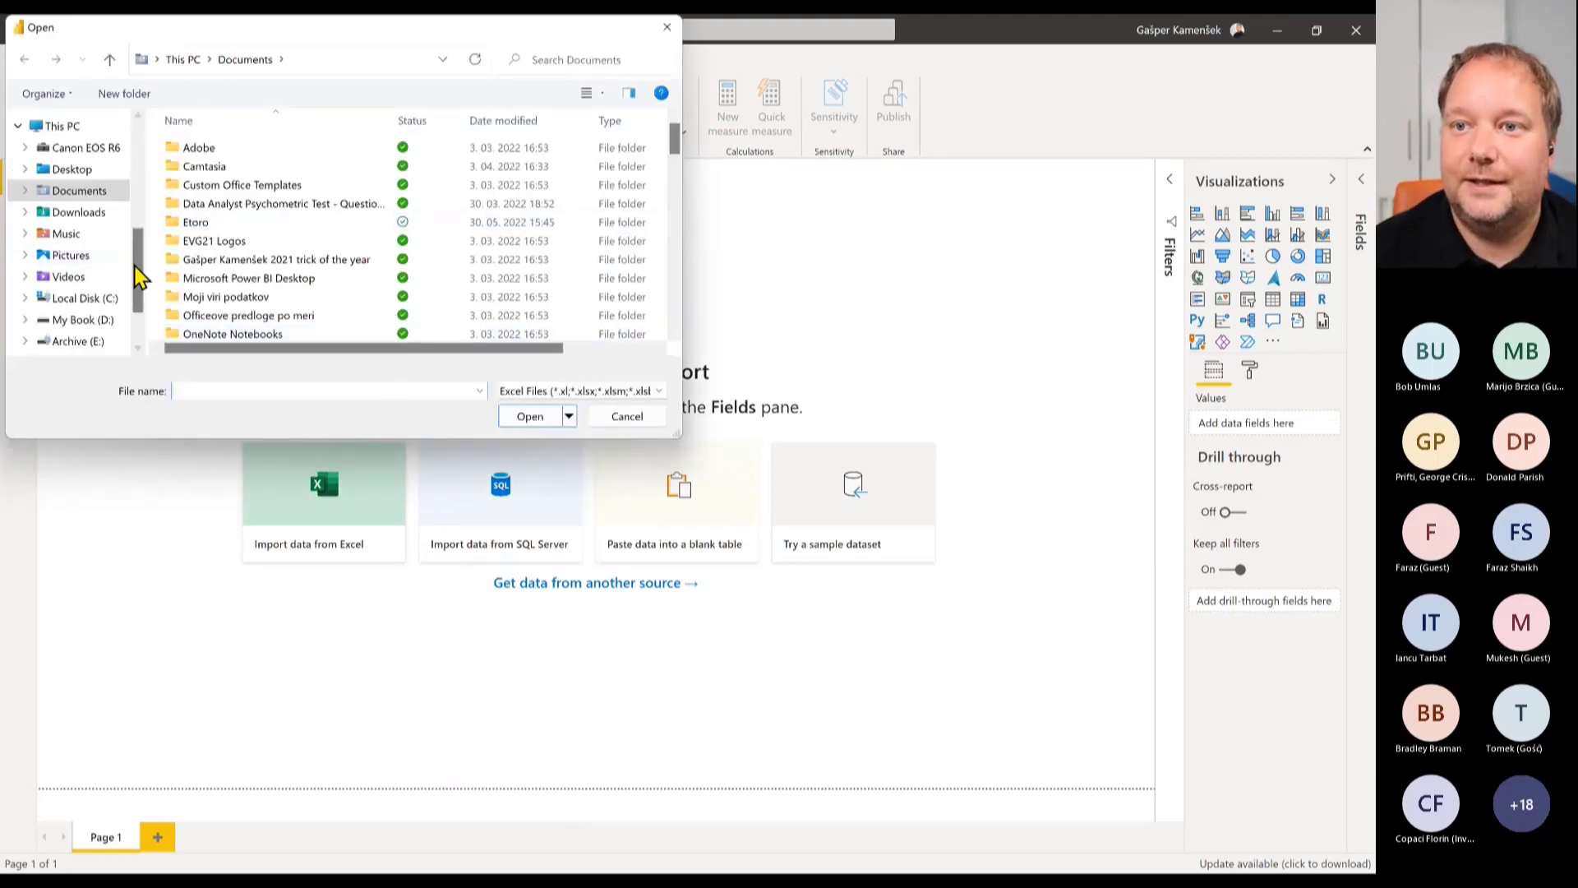
{"action": "left_click_drag", "start_coordinate": [141, 239], "coordinate": [154, 97]}
{"action": "left_click", "coordinate": [78, 128]}
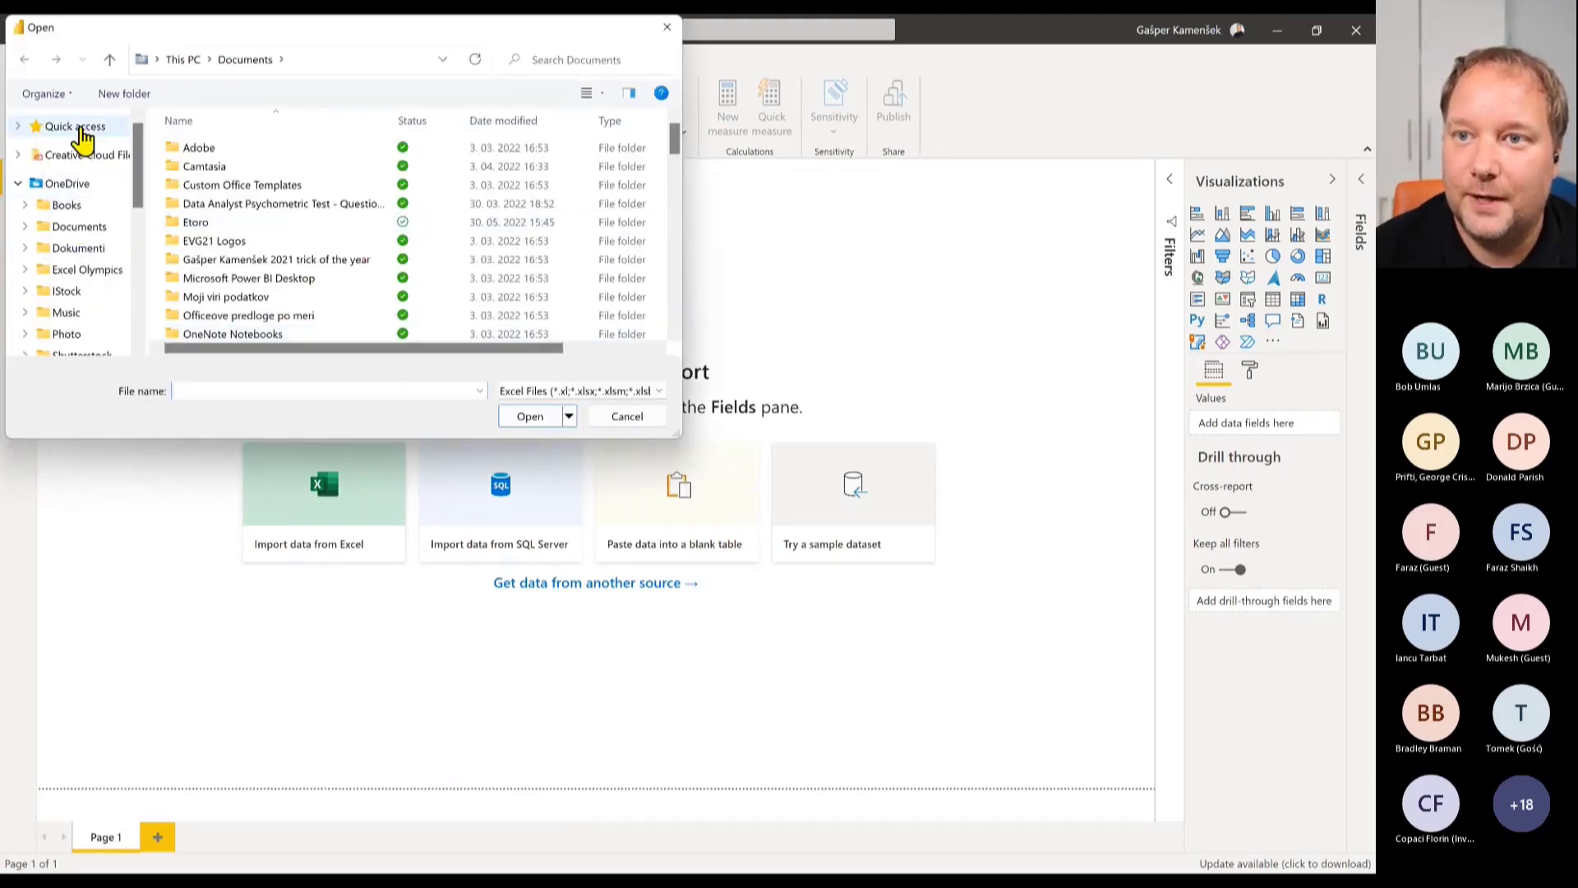
{"action": "scroll", "coordinate": [604, 263], "scroll_direction": "down", "scroll_amount": 2}
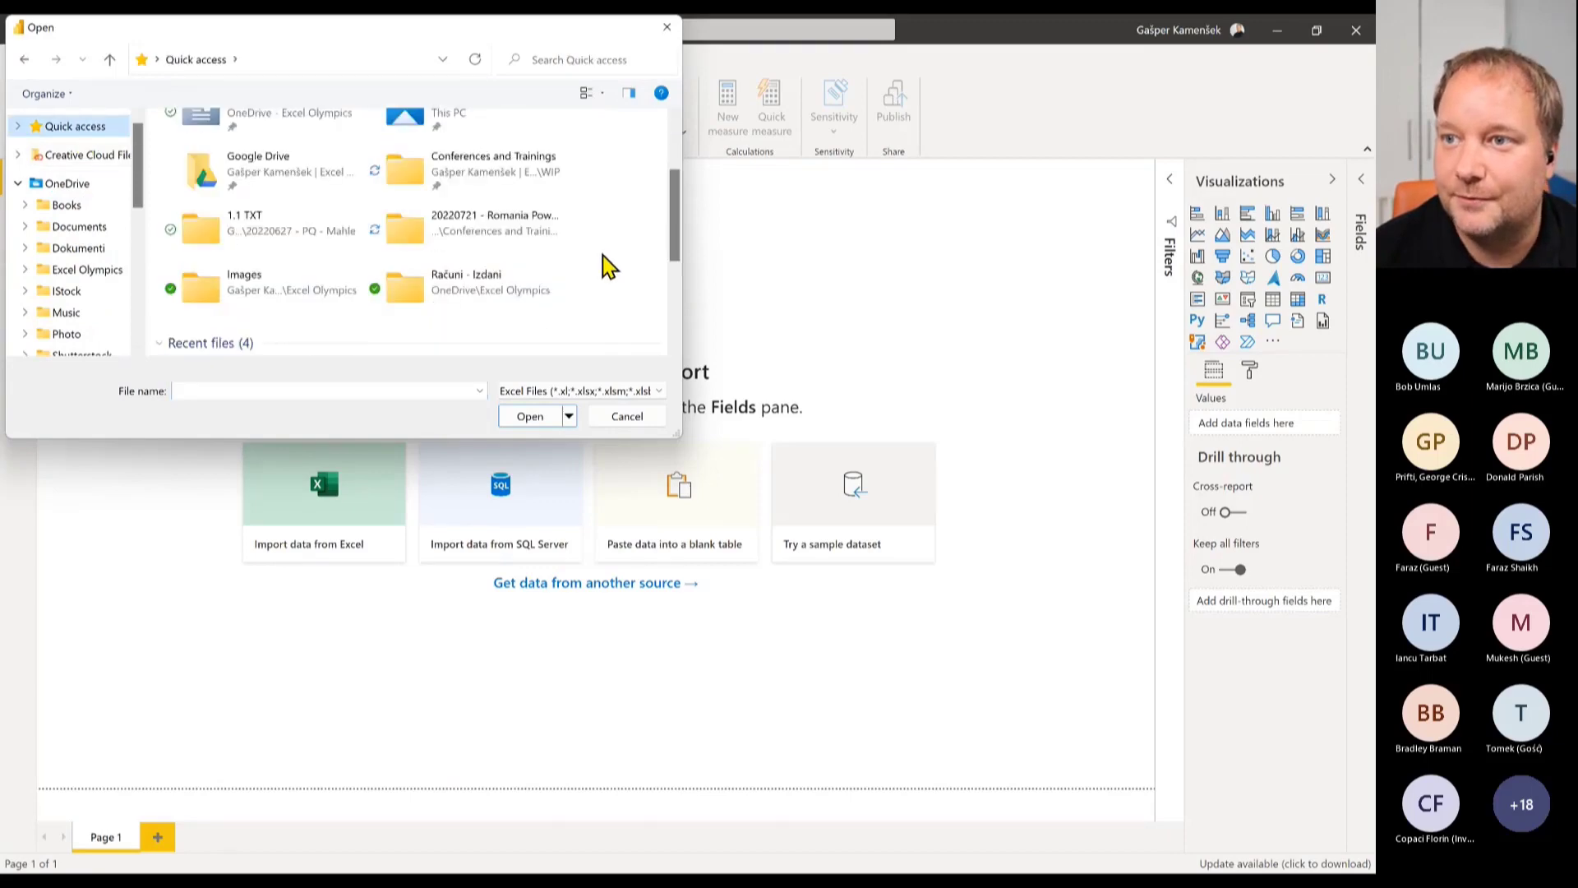
{"action": "left_click", "coordinate": [487, 184]}
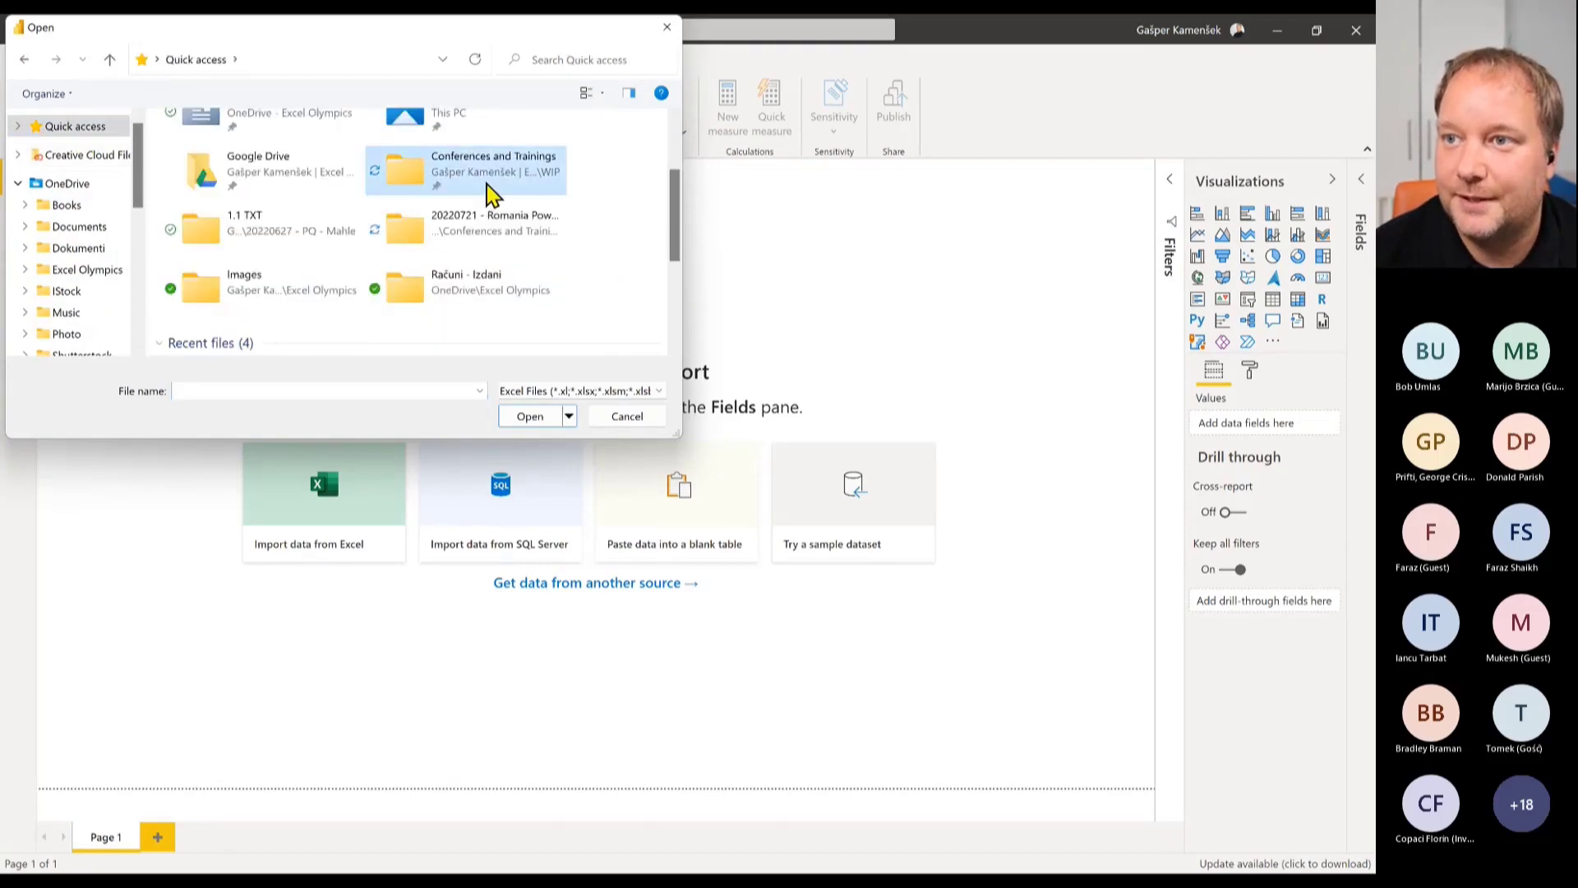
{"action": "left_click", "coordinate": [419, 240]}
{"action": "double_click", "coordinate": [419, 240]}
{"action": "left_click", "coordinate": [271, 152]}
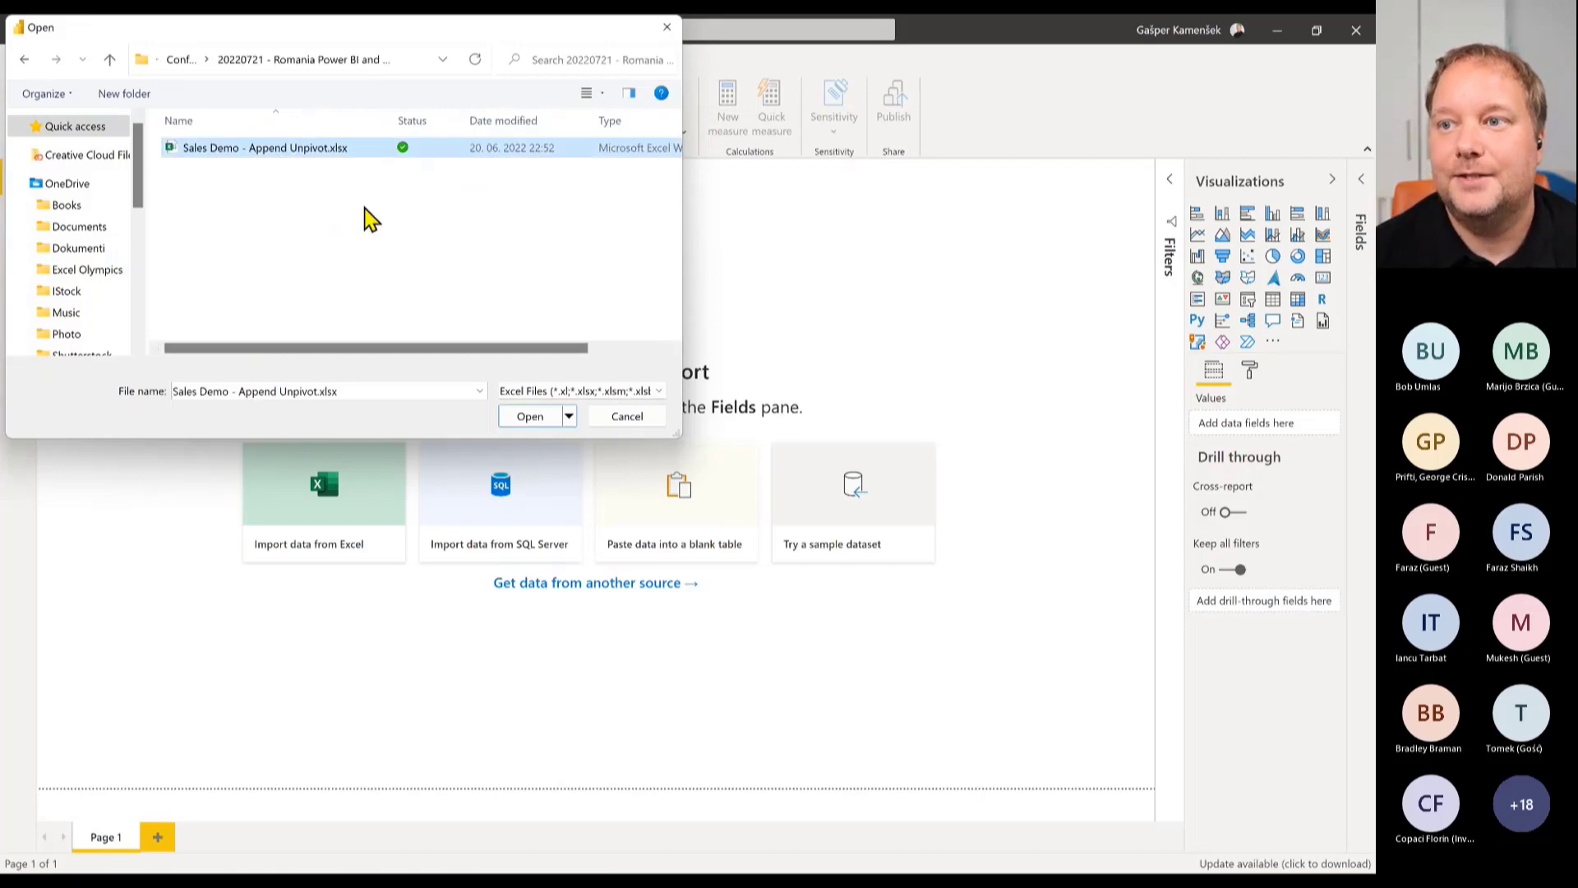
{"action": "left_click", "coordinate": [530, 419]}
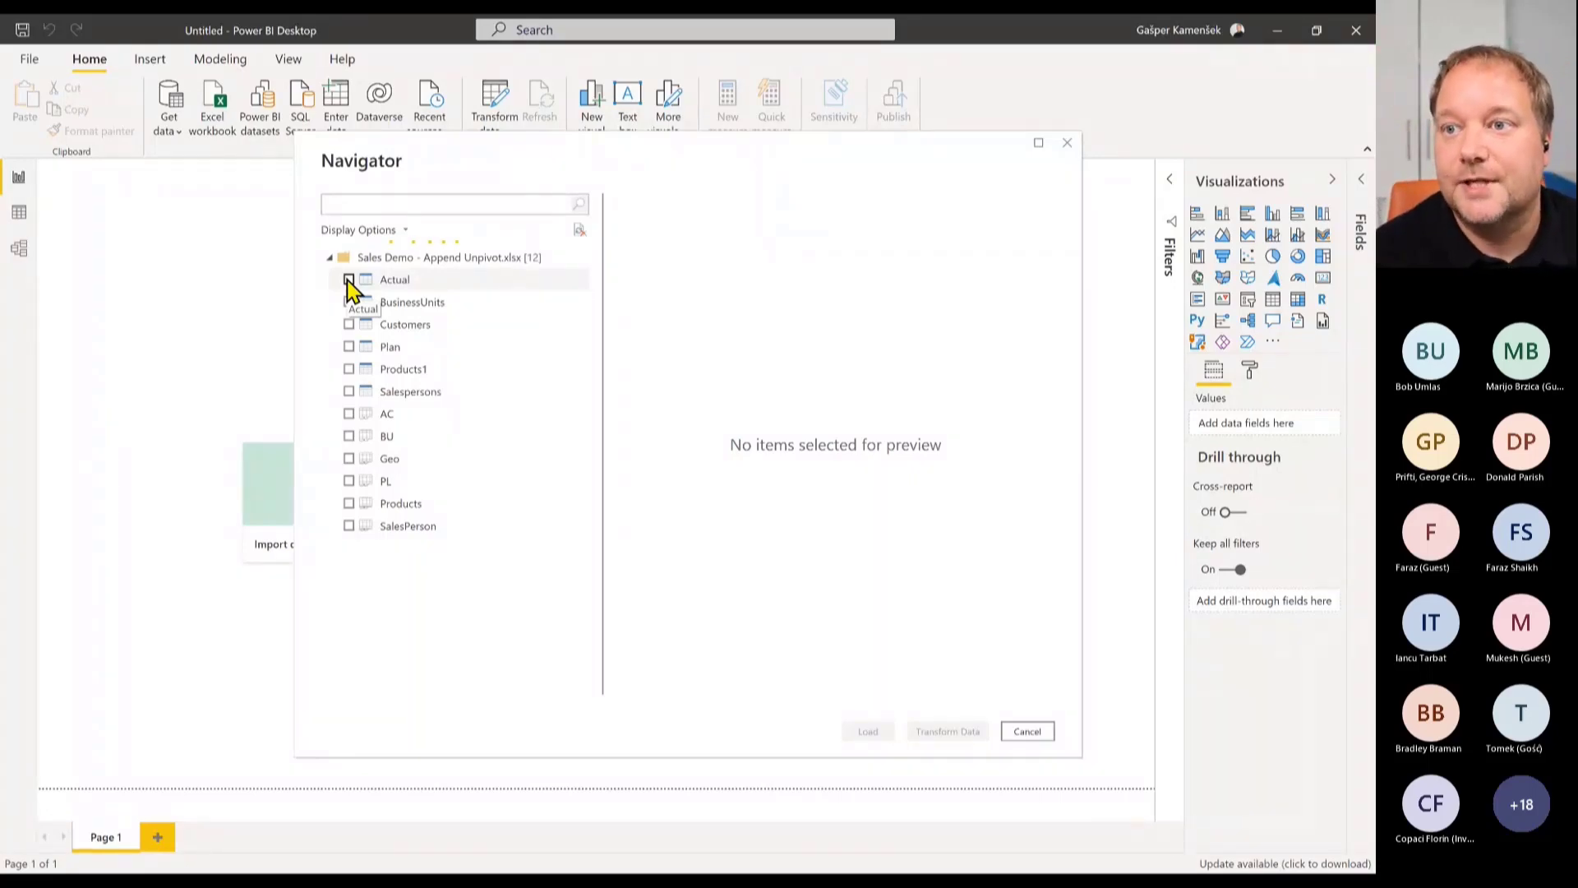
Load the Actual, BusinessUnits, Customers, Plan, Products1 and Salespersons tables from the workbook into the report.
{"action": "left_click", "coordinate": [349, 280]}
{"action": "left_click", "coordinate": [348, 302]}
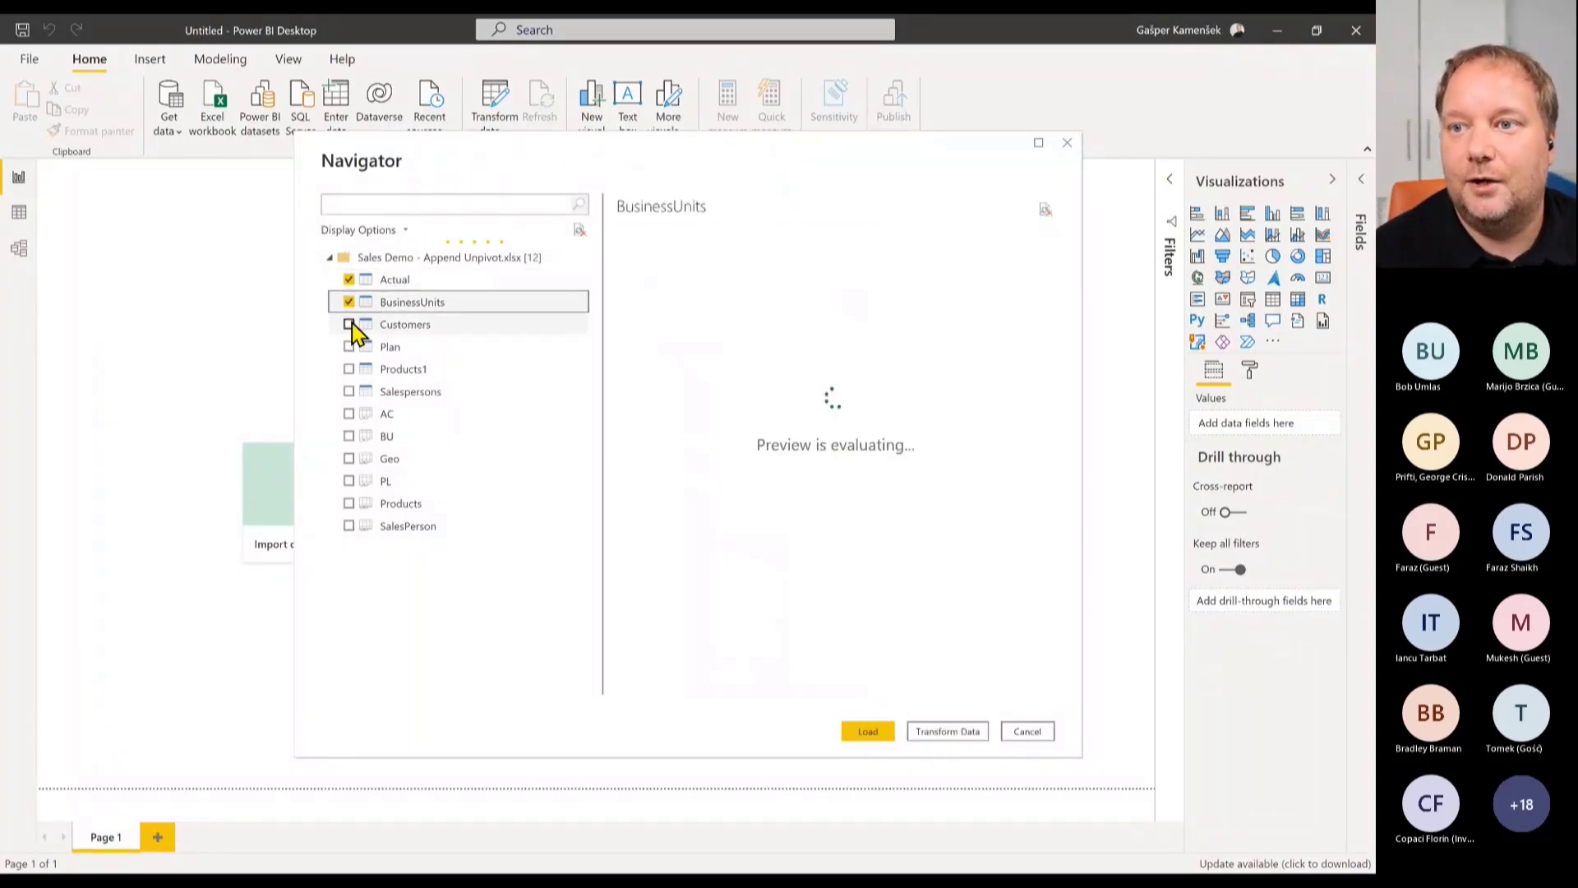
{"action": "left_click", "coordinate": [348, 324]}
{"action": "left_click", "coordinate": [348, 346]}
{"action": "left_click", "coordinate": [348, 369]}
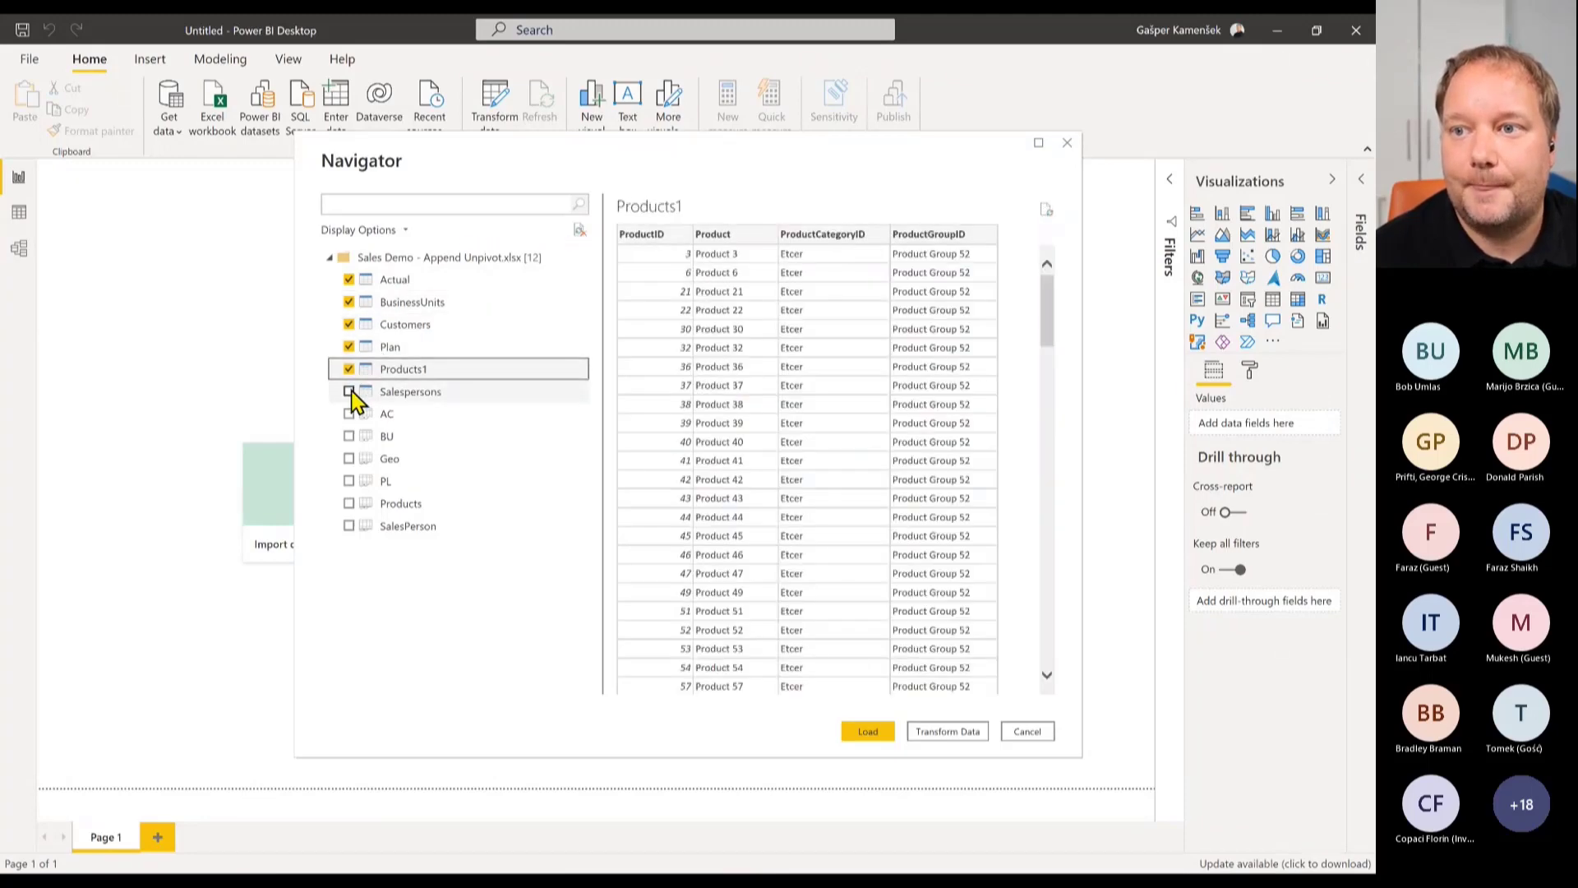
{"action": "left_click", "coordinate": [350, 391]}
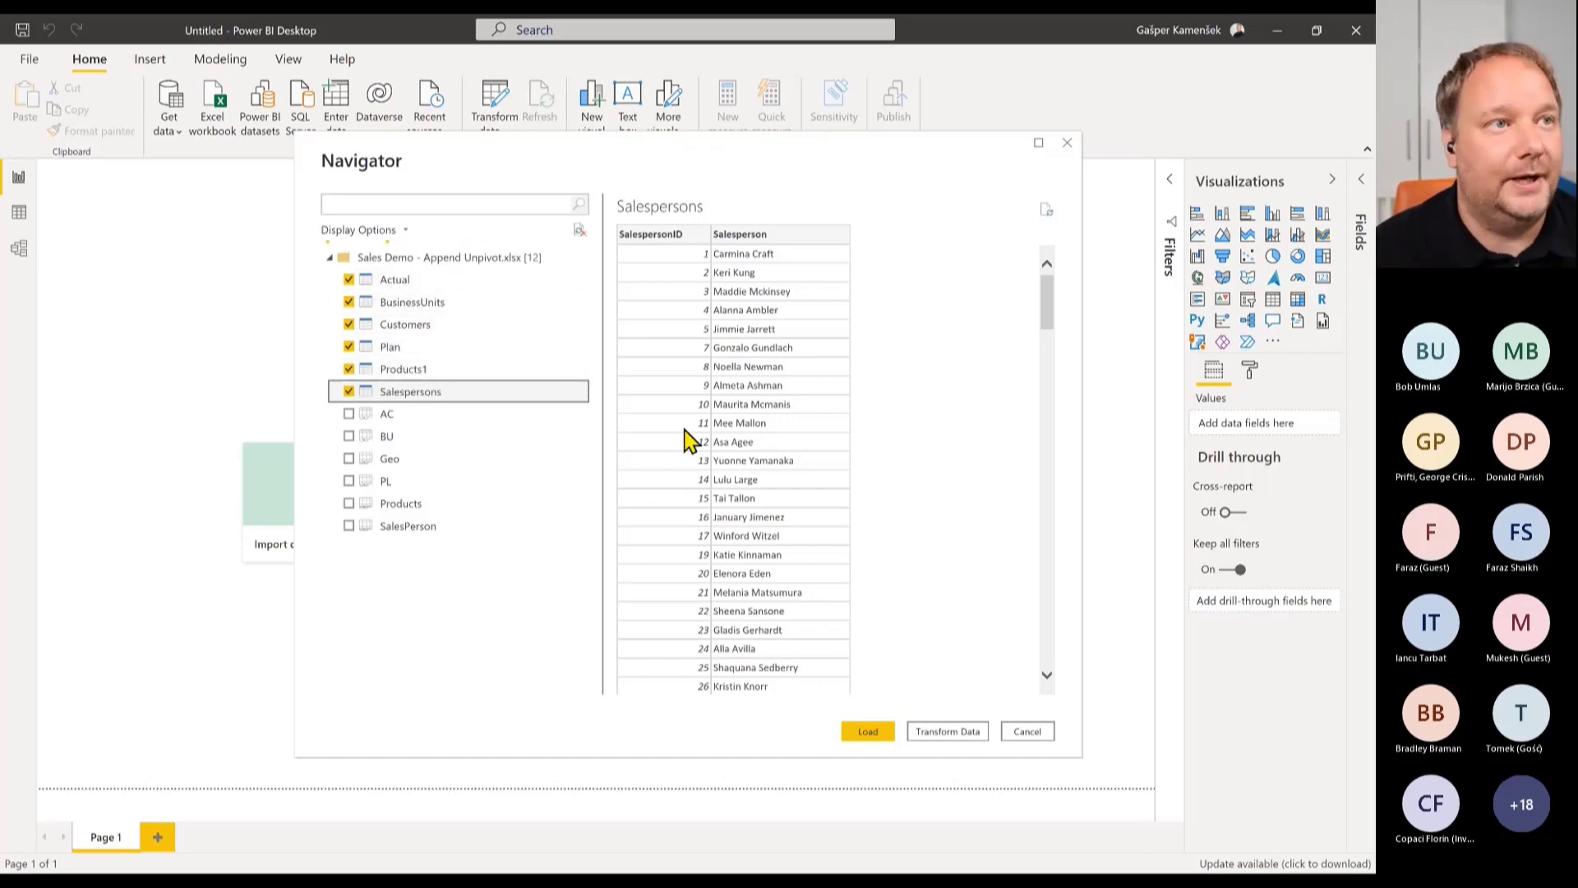
{"action": "left_click", "coordinate": [876, 732]}
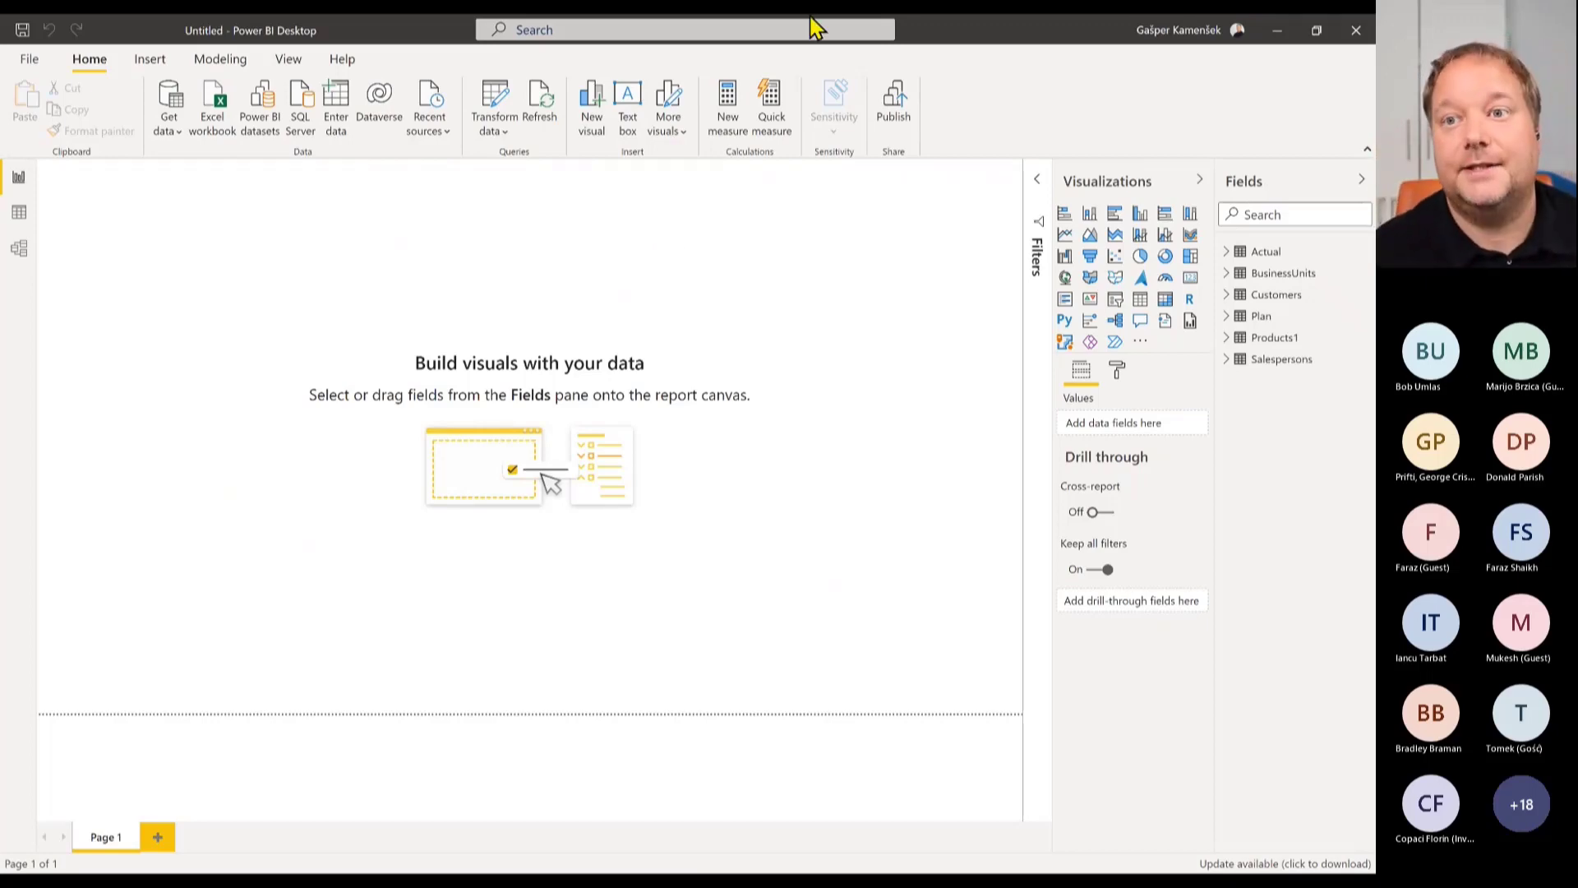
Rearrange the model diagram with Products1, Customers, Salespersons and BusinessUnits in a row above the Actual and Plan tables.
{"action": "left_click", "coordinate": [19, 248]}
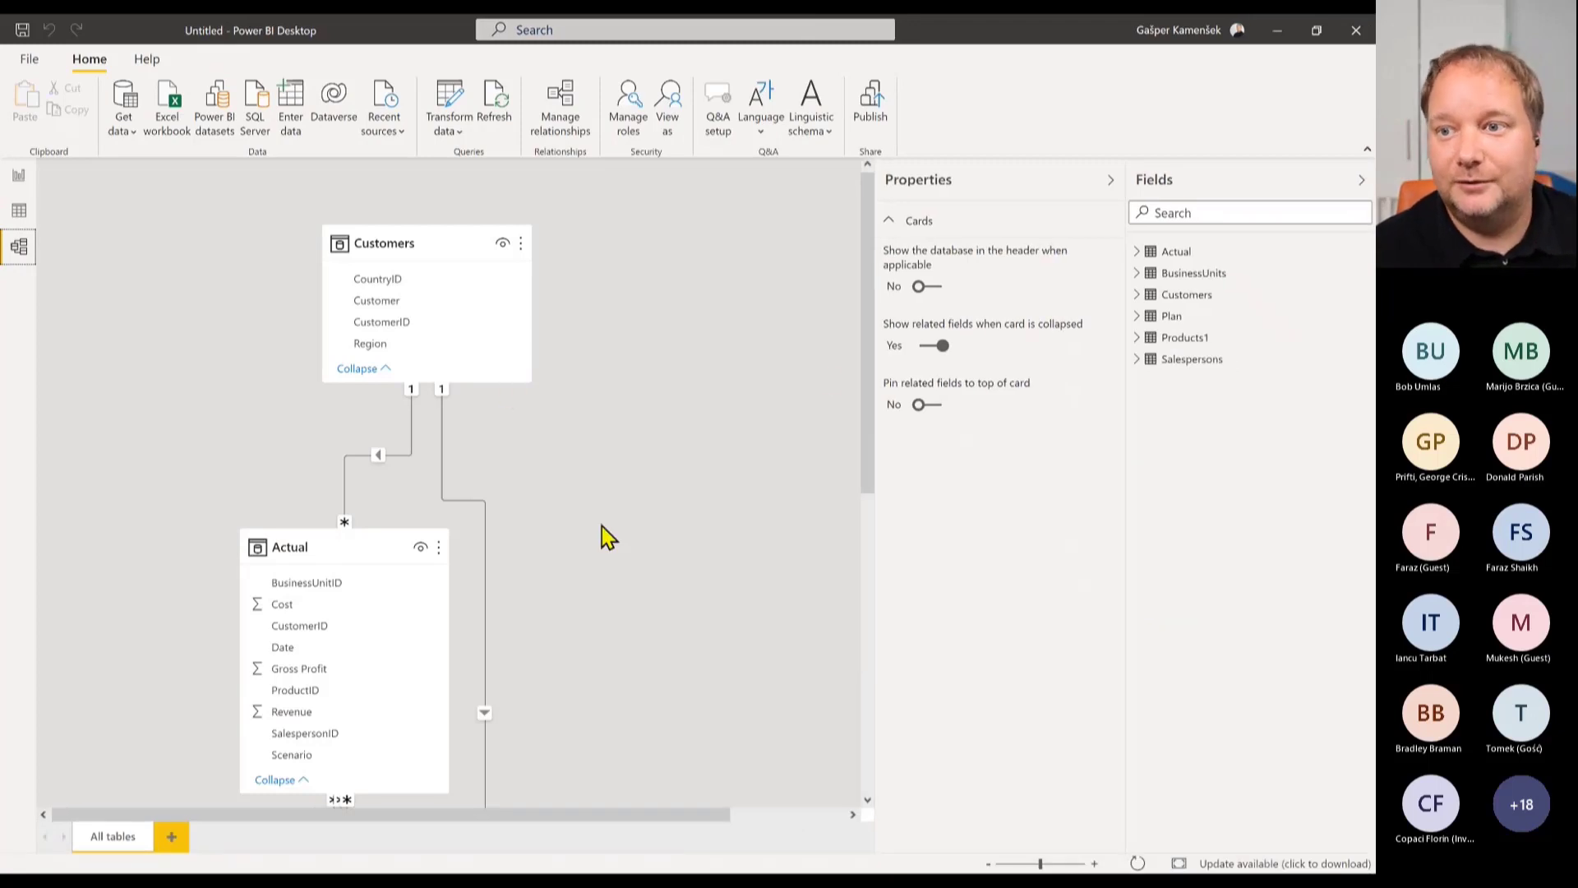
{"action": "scroll", "coordinate": [688, 472], "scroll_direction": "down", "scroll_amount": 4}
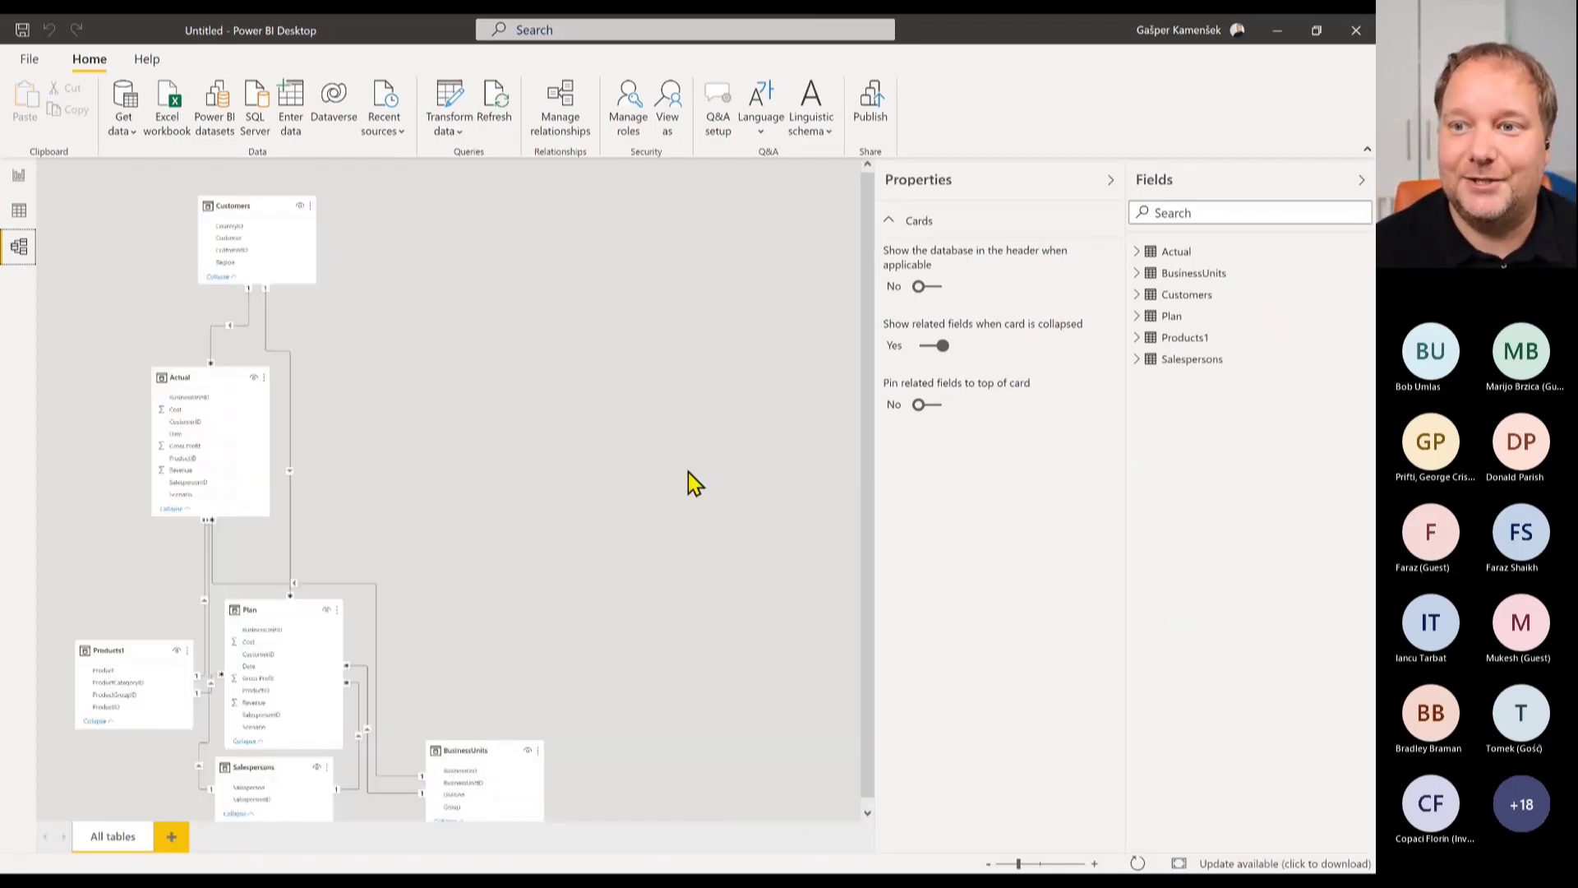
{"action": "left_click", "coordinate": [271, 612]}
{"action": "left_click_drag", "start_coordinate": [272, 613], "coordinate": [380, 516]}
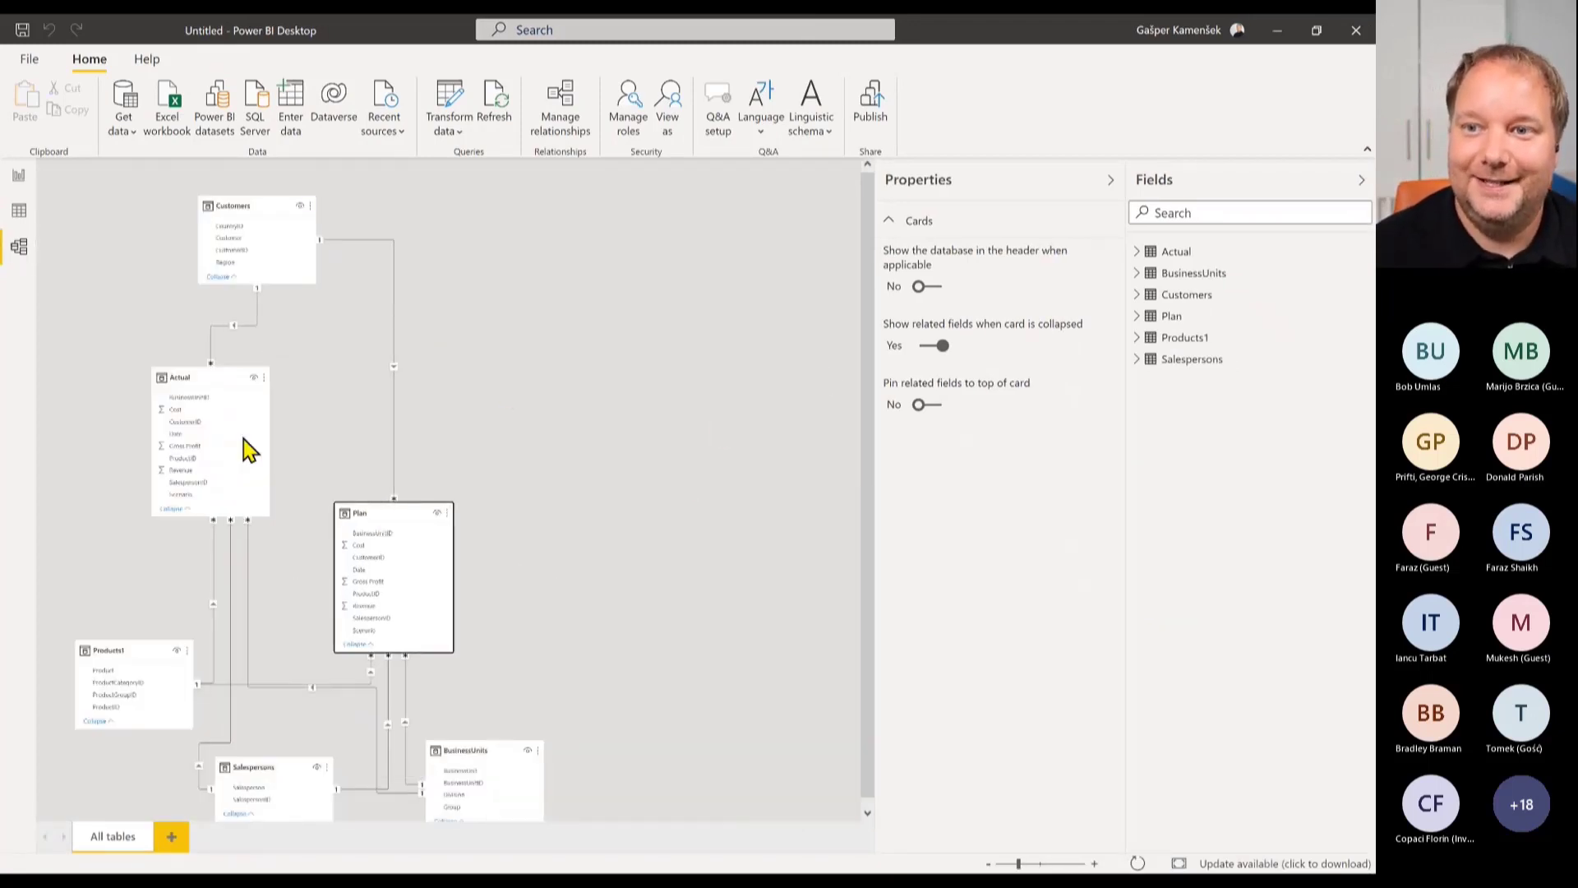
{"action": "left_click_drag", "start_coordinate": [198, 379], "coordinate": [210, 508]}
{"action": "left_click_drag", "start_coordinate": [120, 648], "coordinate": [115, 201]}
{"action": "left_click_drag", "start_coordinate": [274, 767], "coordinate": [514, 205]}
{"action": "left_click_drag", "start_coordinate": [493, 750], "coordinate": [708, 242]}
{"action": "left_click_drag", "start_coordinate": [239, 202], "coordinate": [297, 254]}
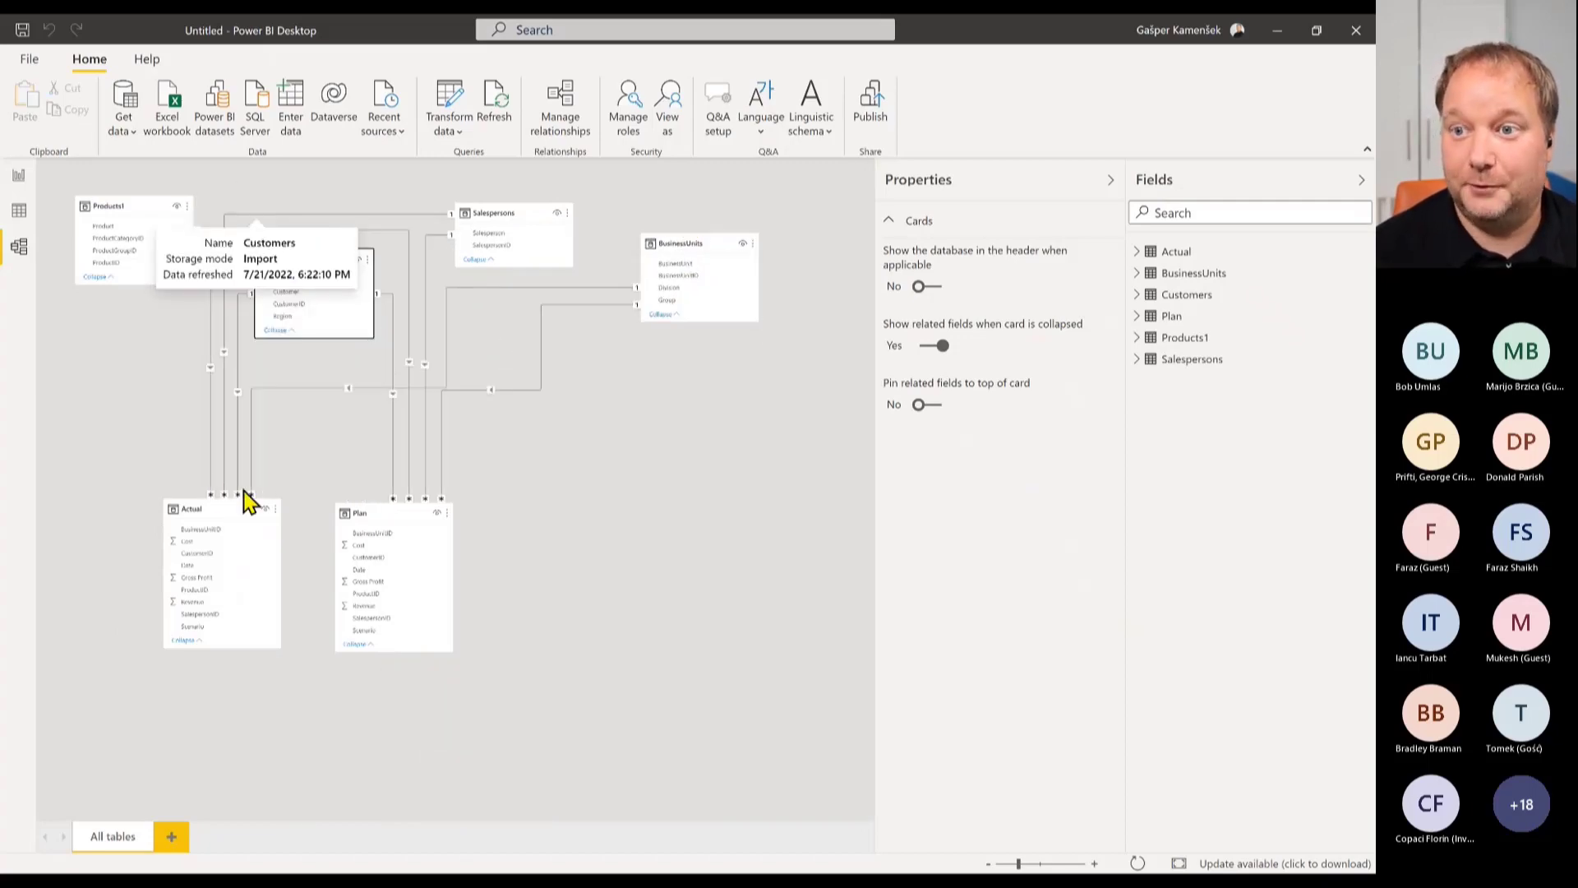
Space the Actual and Plan cards side by side, make both slightly taller, and shift BusinessUnits closer to Salespersons.
{"action": "left_click_drag", "start_coordinate": [215, 533], "coordinate": [200, 664]}
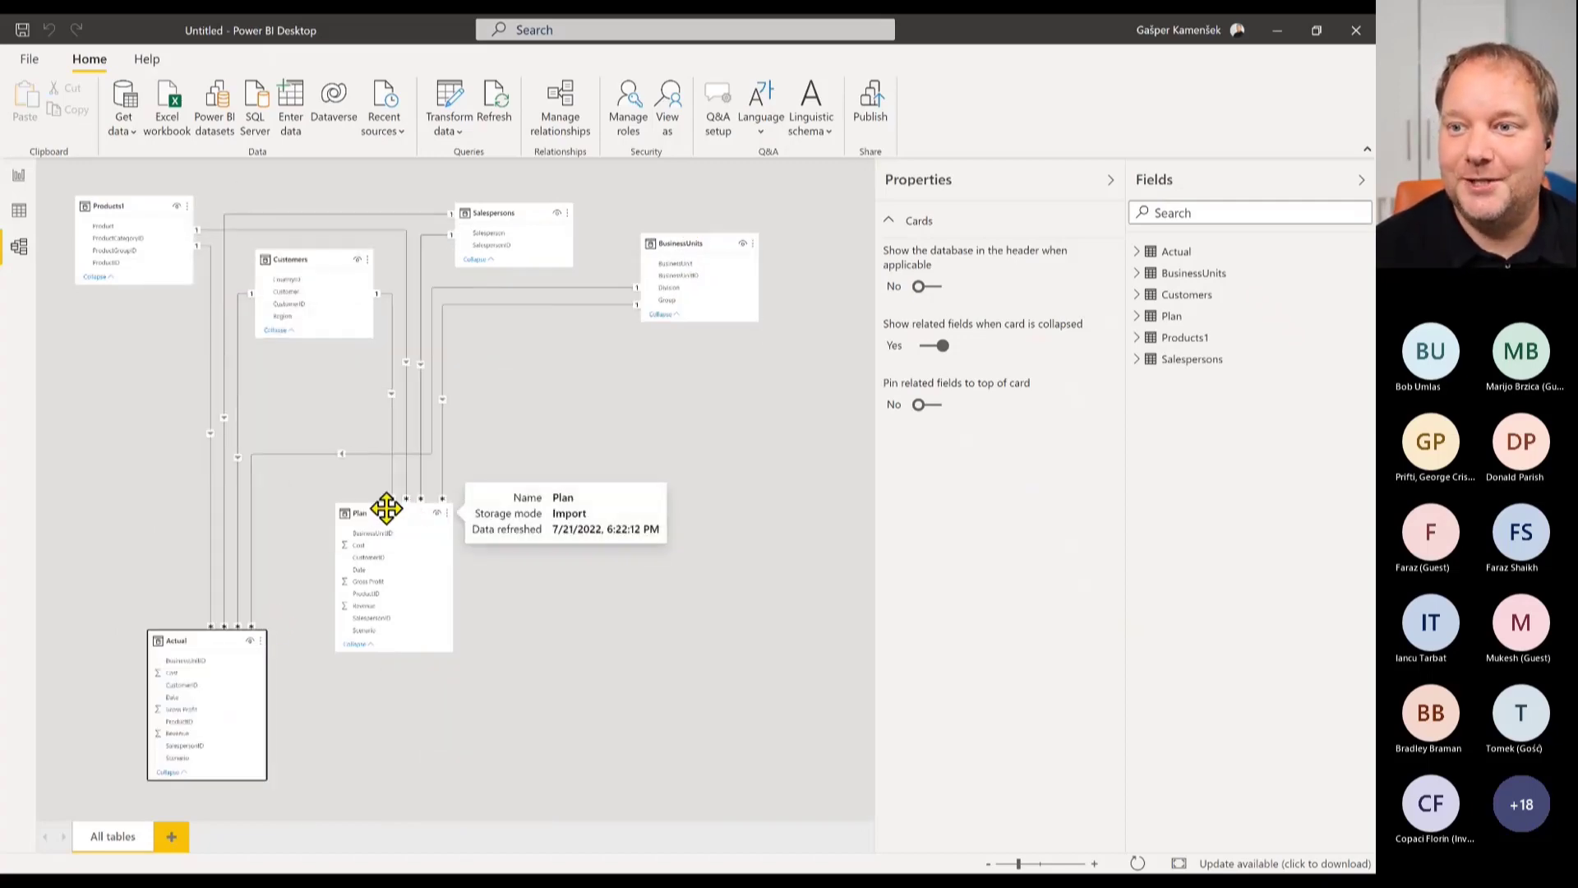
{"action": "left_click_drag", "start_coordinate": [388, 507], "coordinate": [466, 492]}
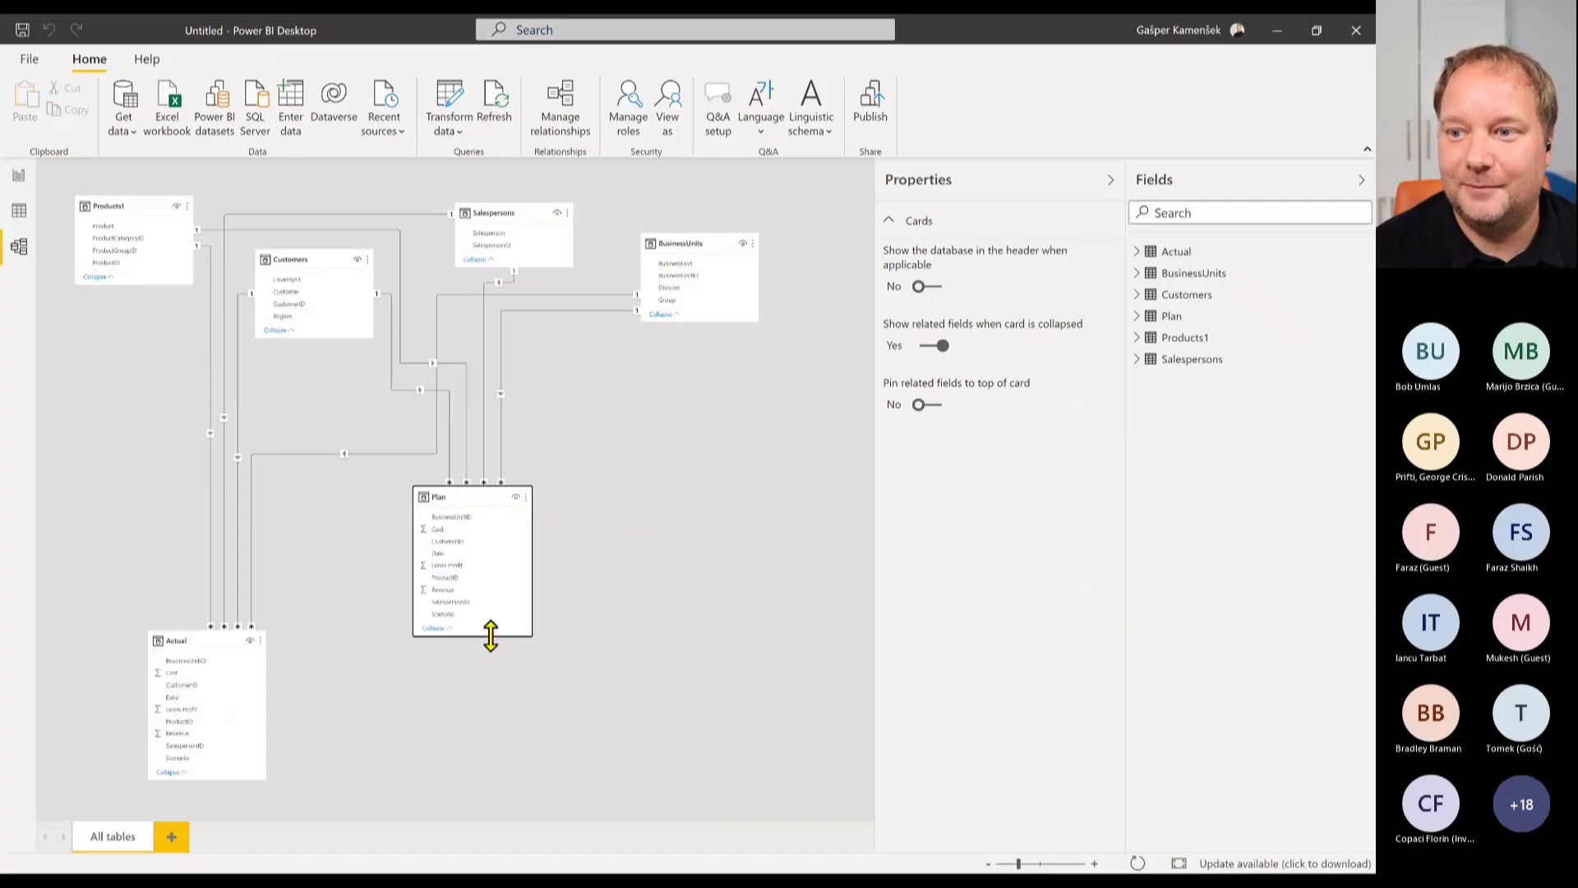
{"action": "left_click_drag", "start_coordinate": [490, 635], "coordinate": [492, 671]}
{"action": "left_click_drag", "start_coordinate": [201, 640], "coordinate": [247, 536]}
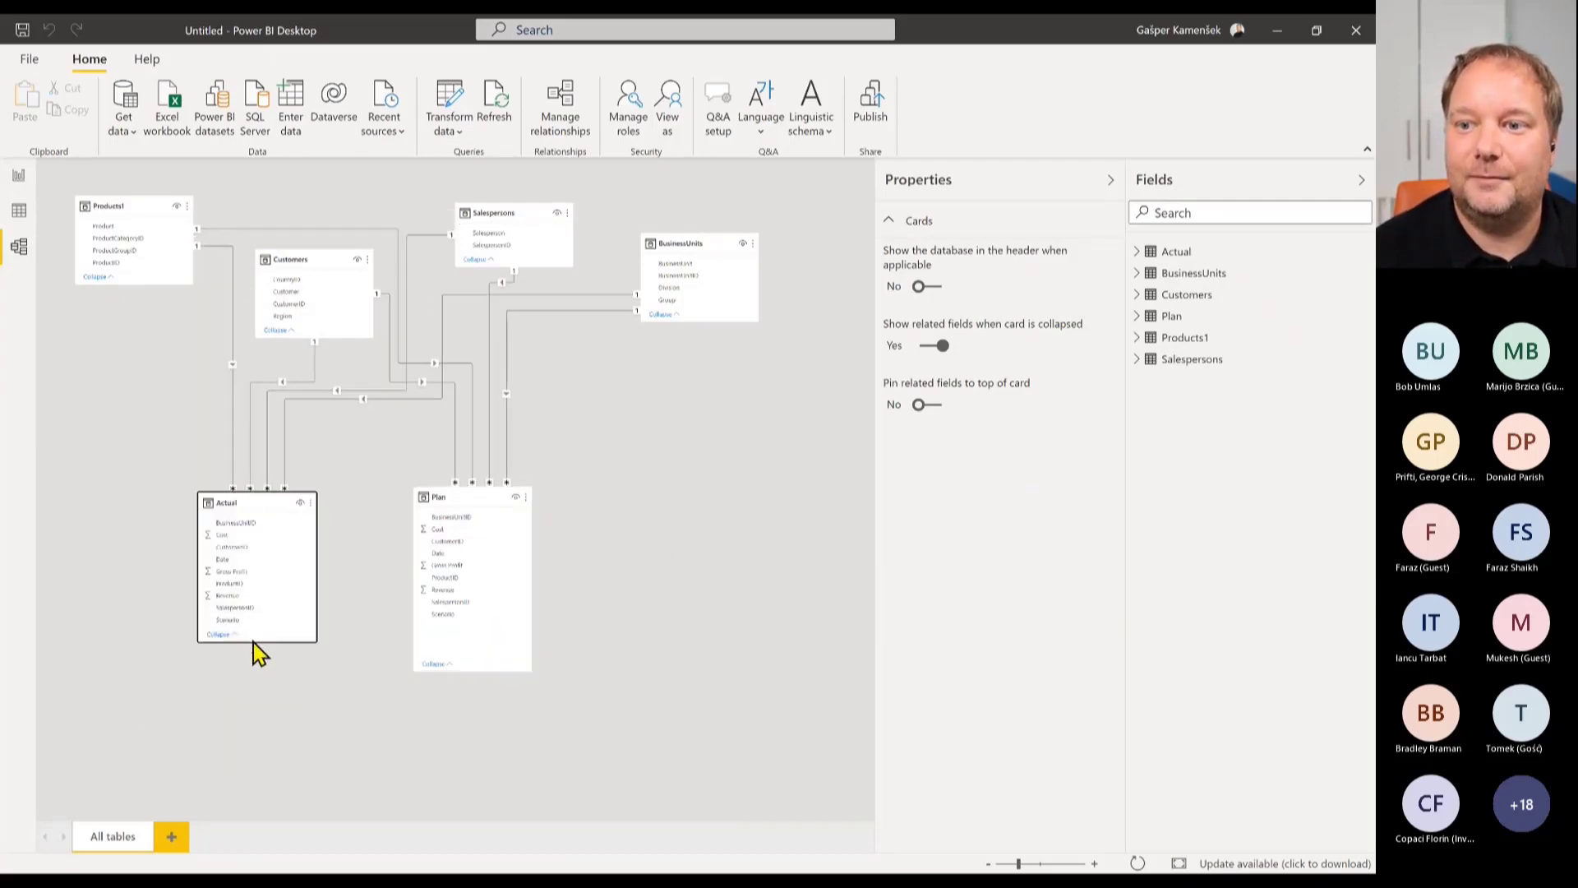
{"action": "left_click_drag", "start_coordinate": [253, 642], "coordinate": [250, 673]}
{"action": "left_click_drag", "start_coordinate": [666, 243], "coordinate": [647, 238]}
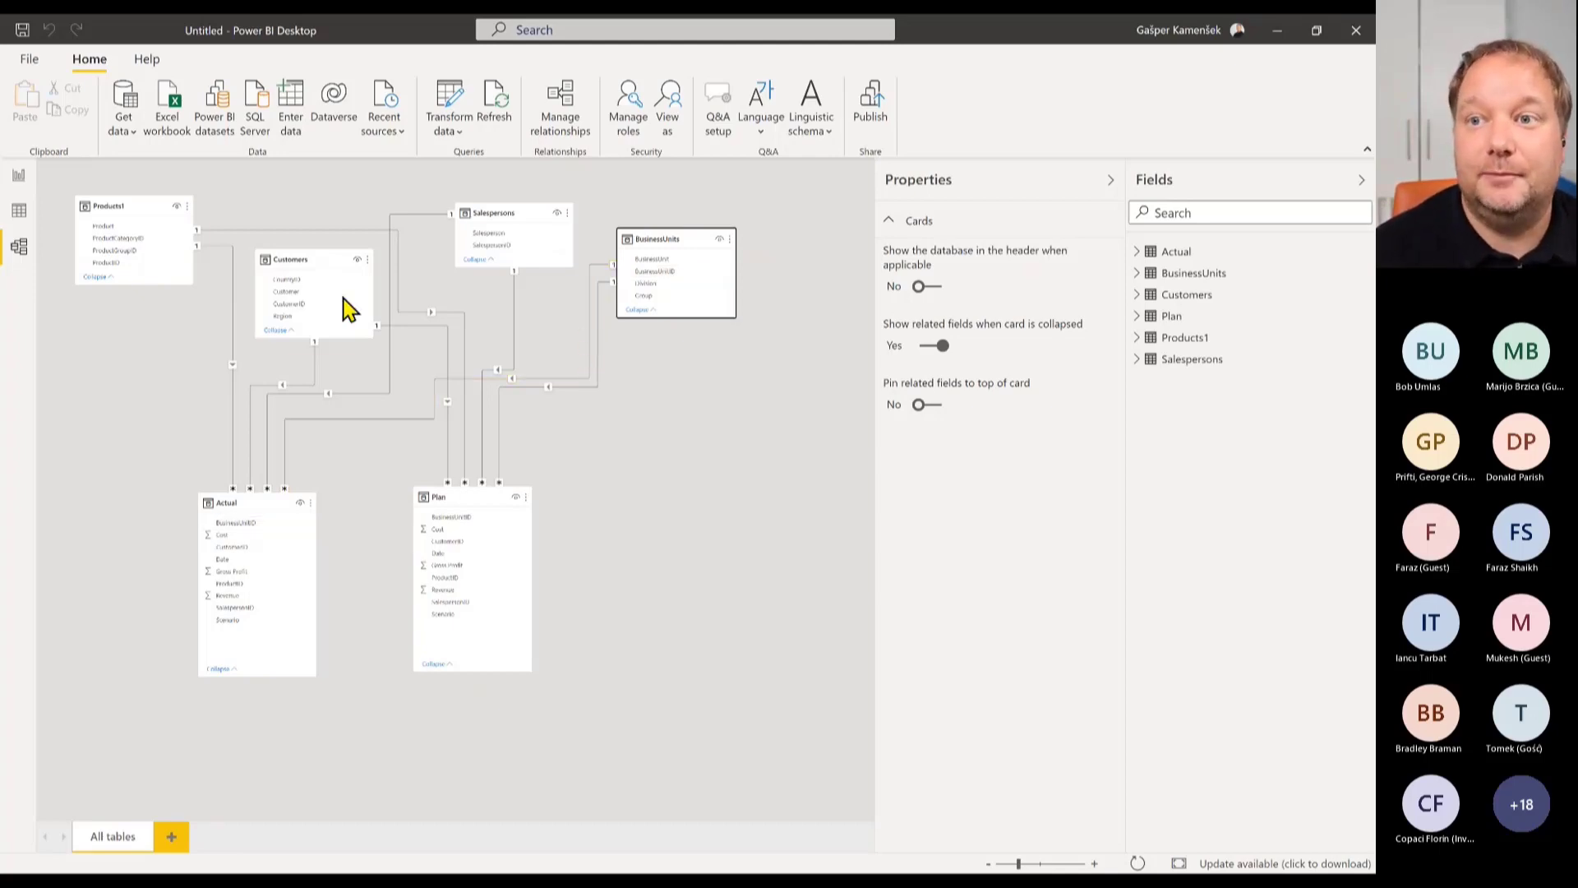
Examine how the Customers, Products1 and BusinessUnits tables relate to both the Actual and Plan tables in the model.
{"action": "left_click", "coordinate": [314, 259]}
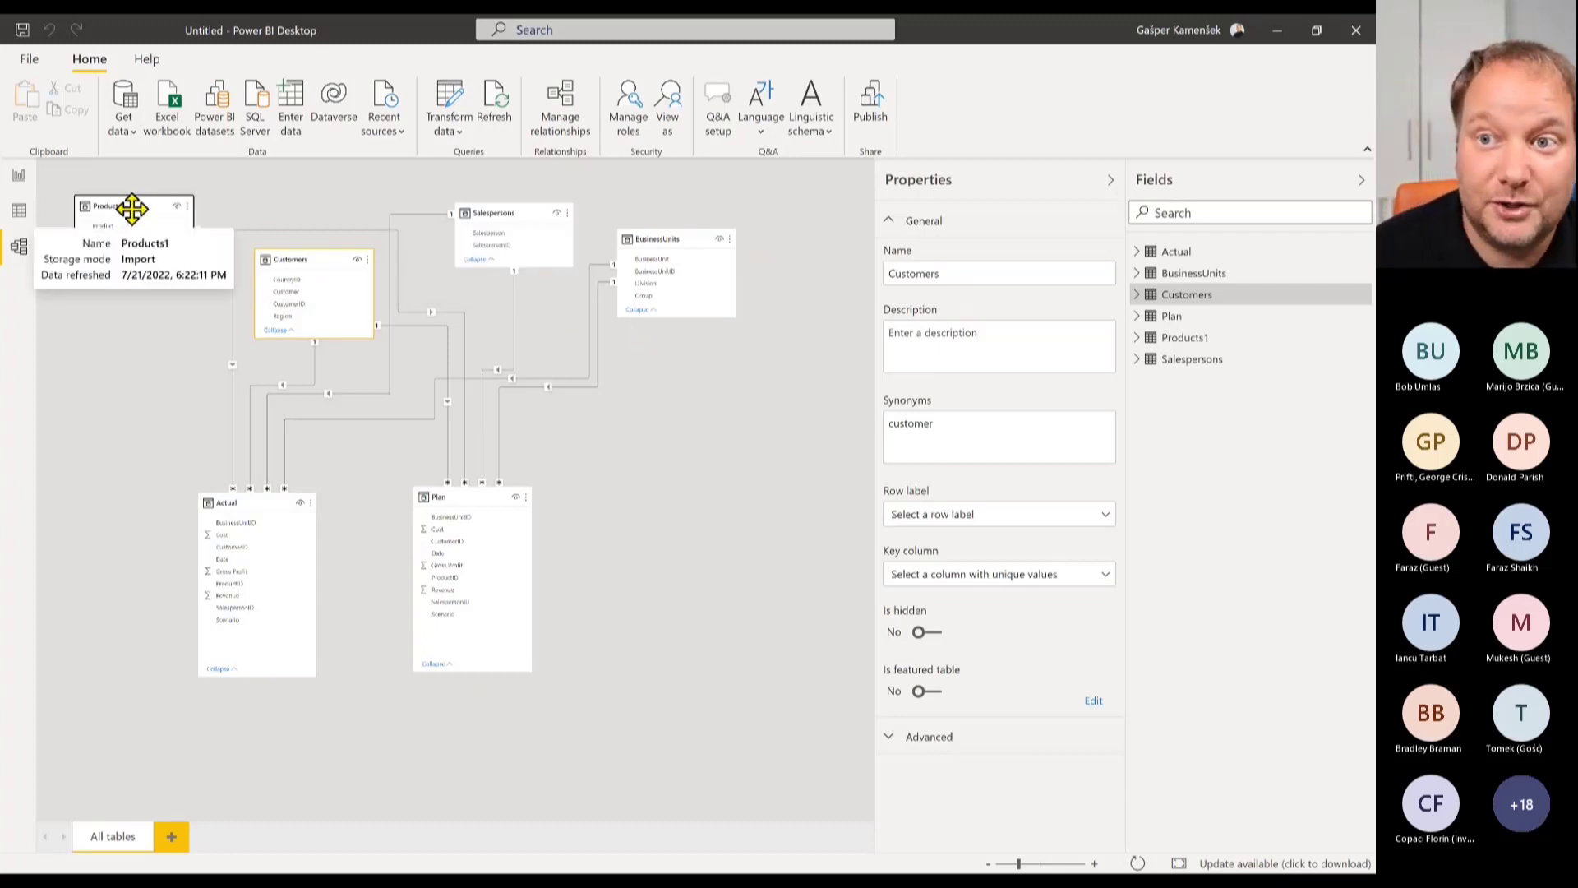
{"action": "left_click", "coordinate": [130, 210]}
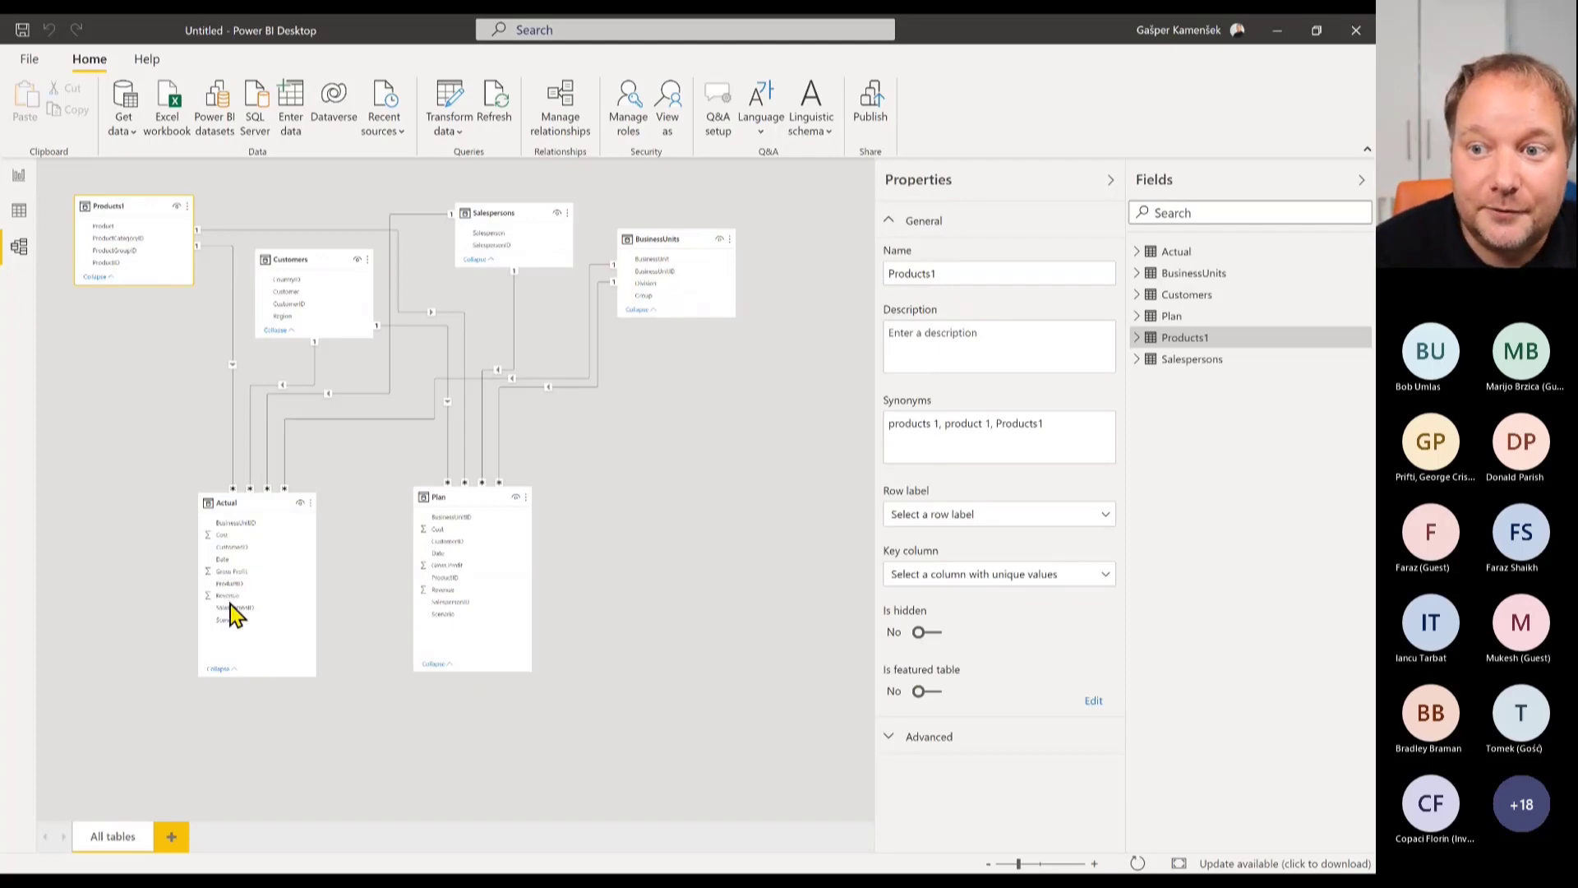
{"action": "left_click", "coordinate": [669, 240]}
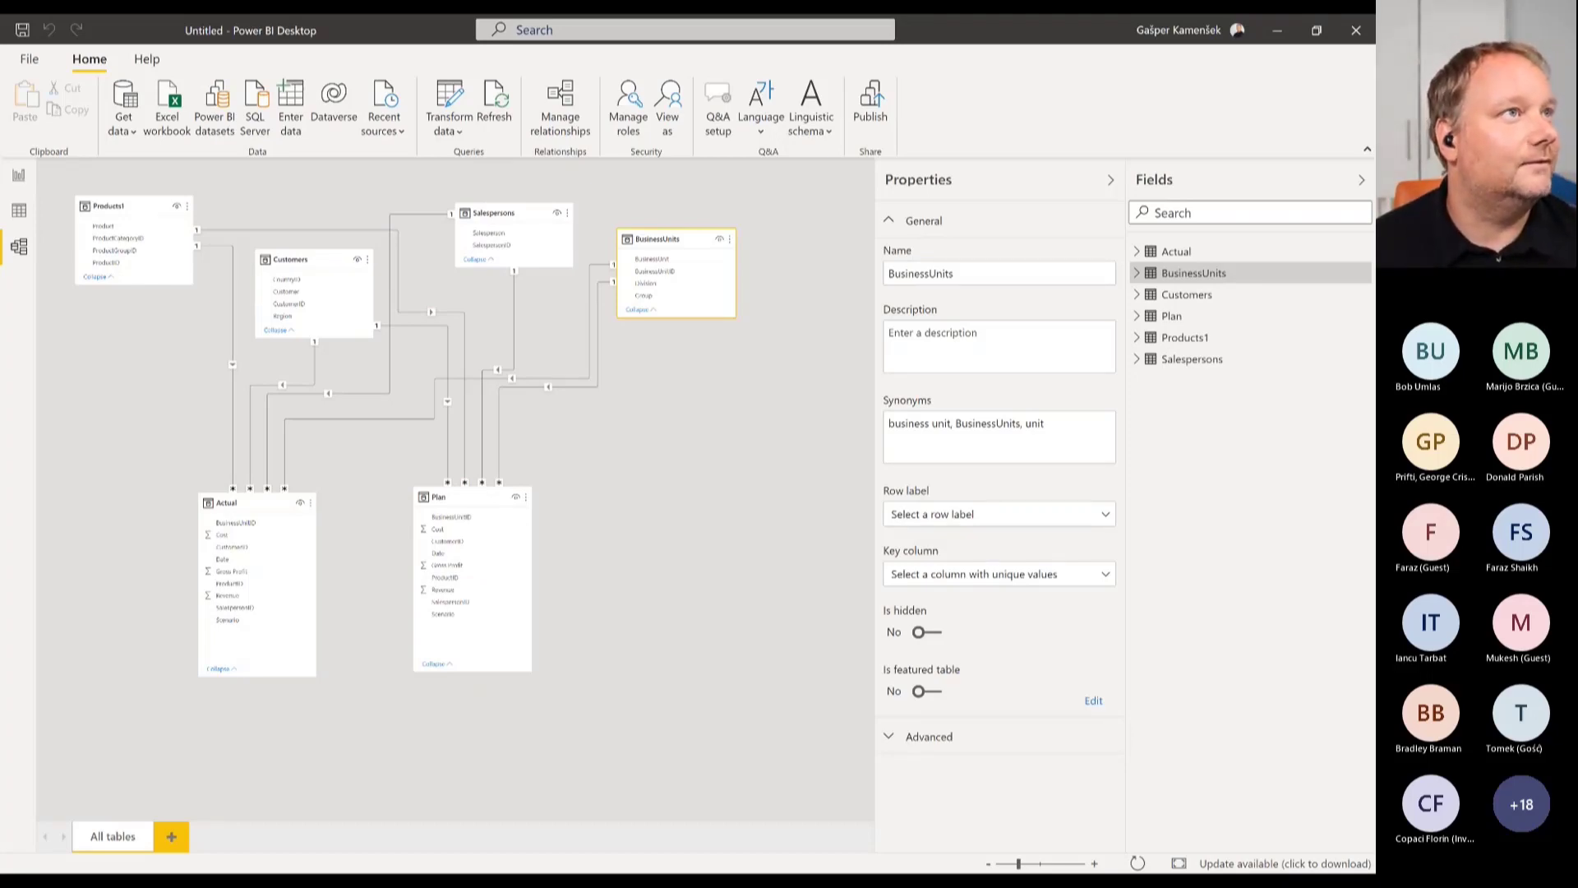
{"action": "key", "text": "super+Tab"}
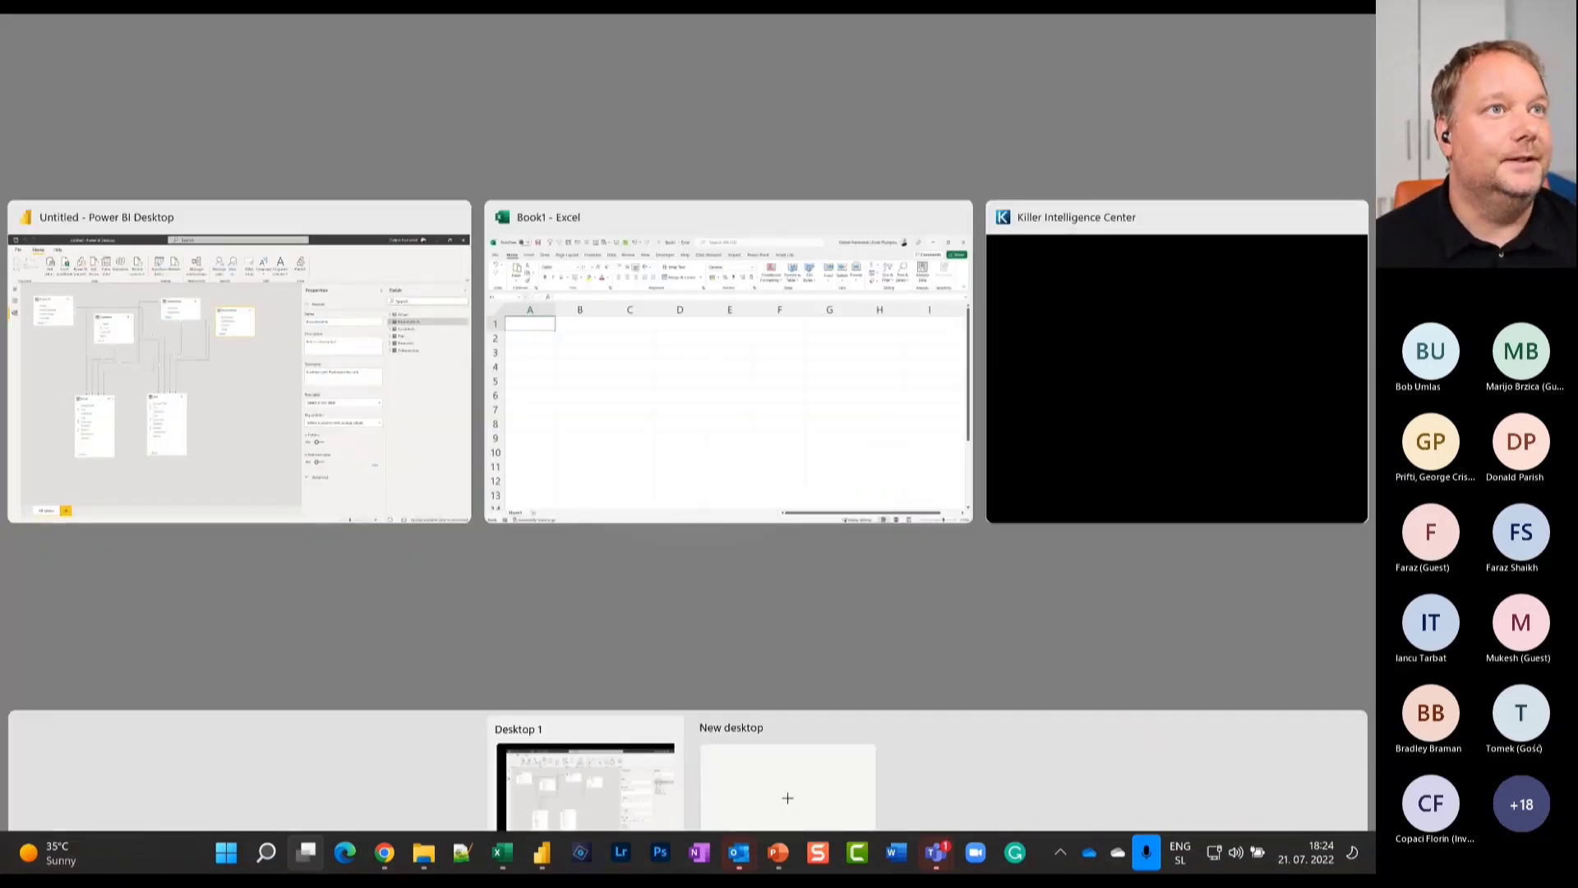
{"action": "key", "text": "Escape"}
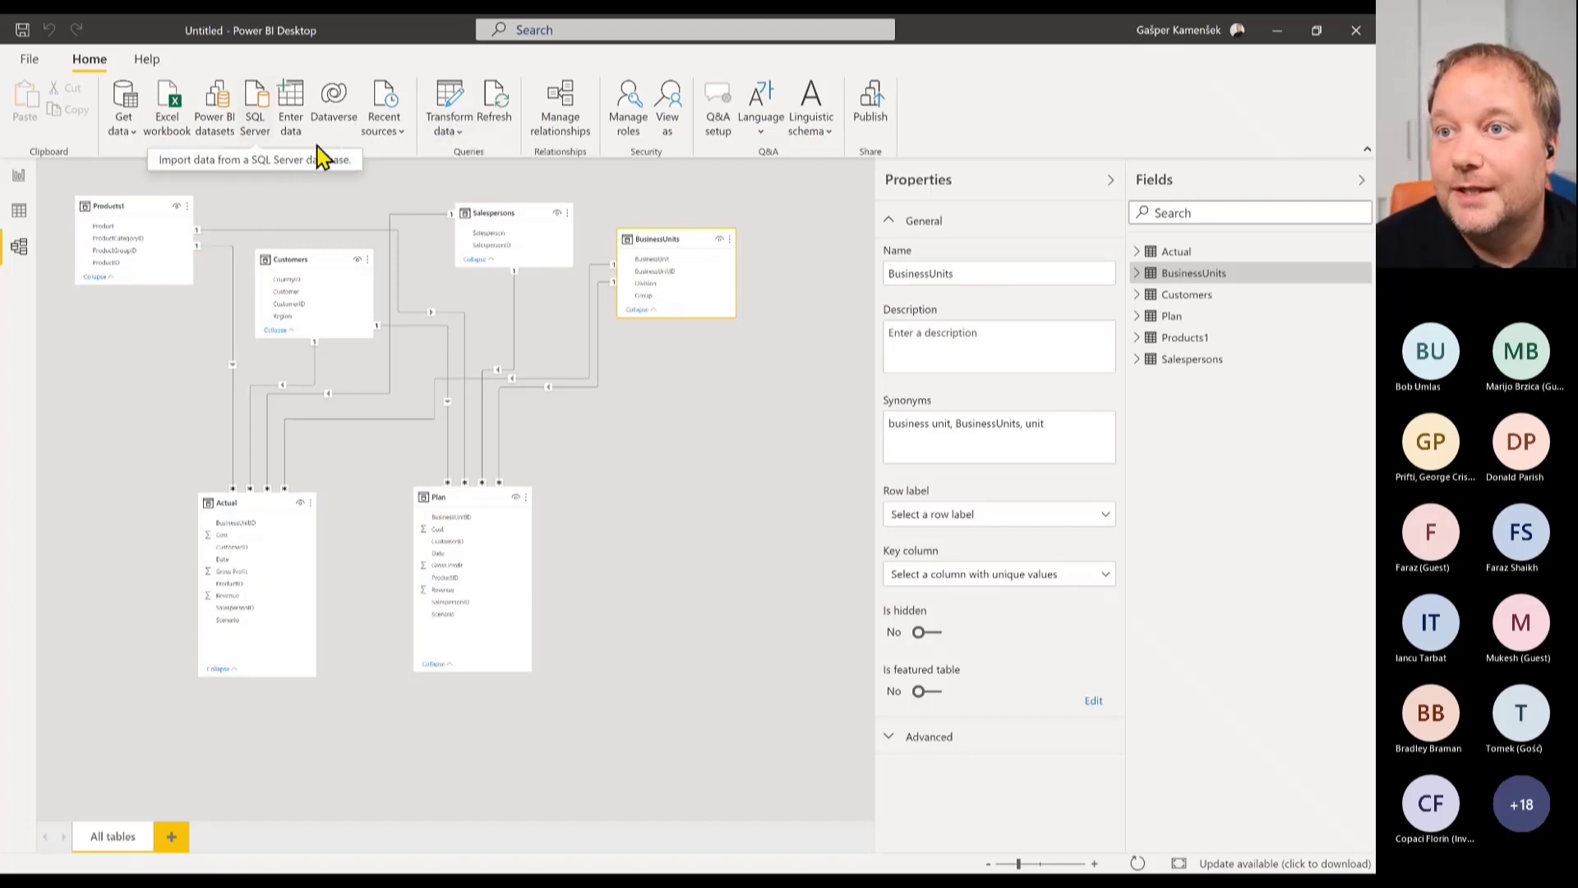
Create a Calendar calculated table using ADDCOLUMNS over CALENDARAUTO, with Year, MonthNo, Month, Quarter, YearMonth, WeekdayNo, Weekday, WeekNo and Week columns.
{"action": "left_click", "coordinate": [20, 212]}
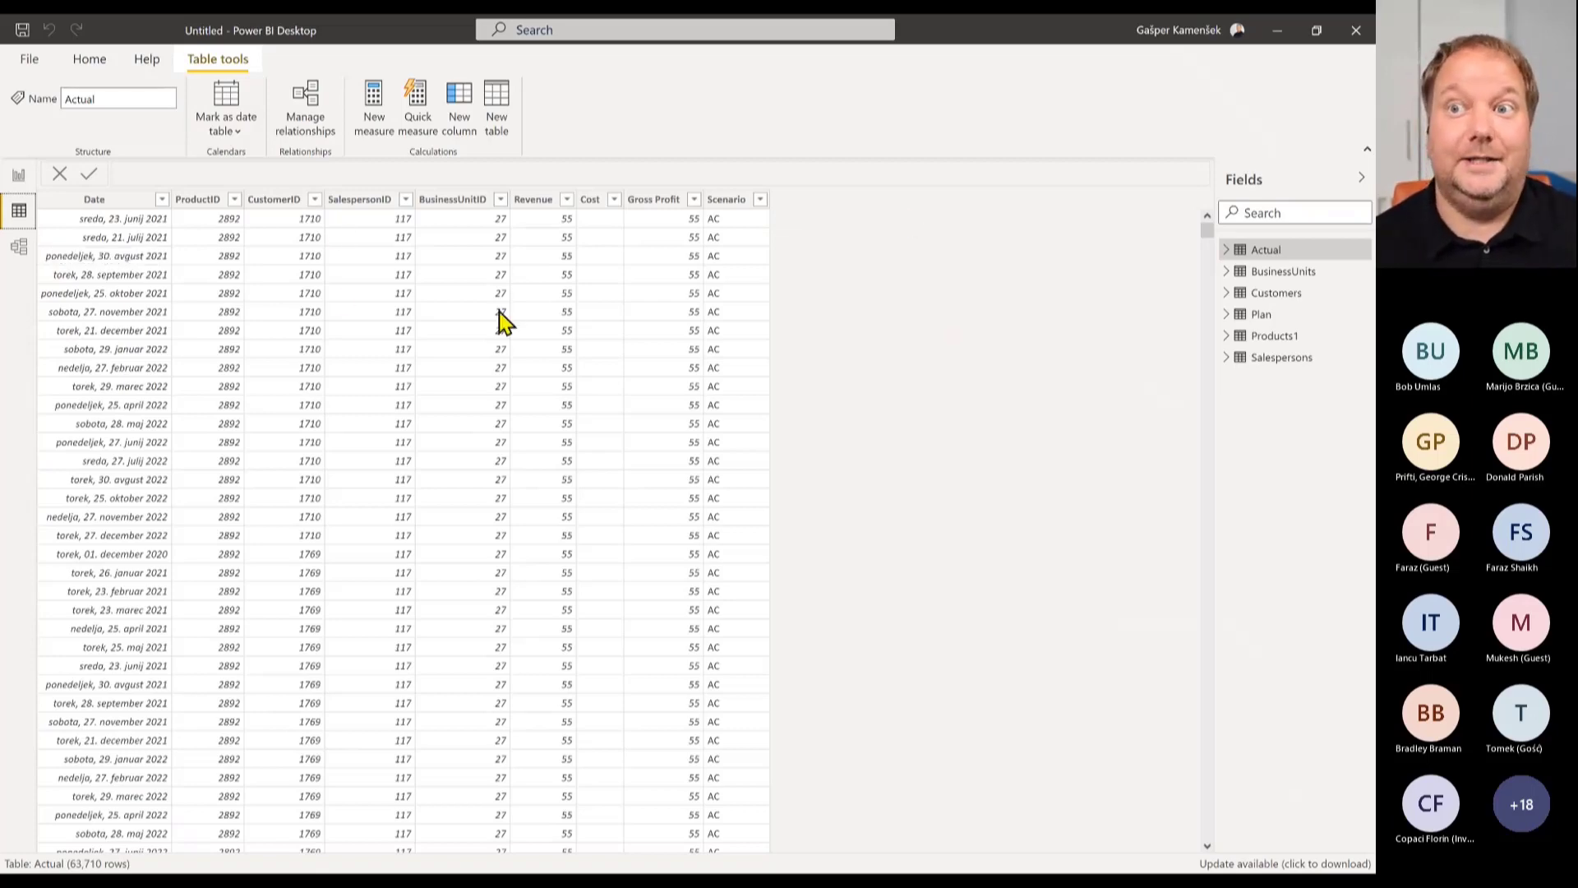
{"action": "left_click", "coordinate": [497, 107]}
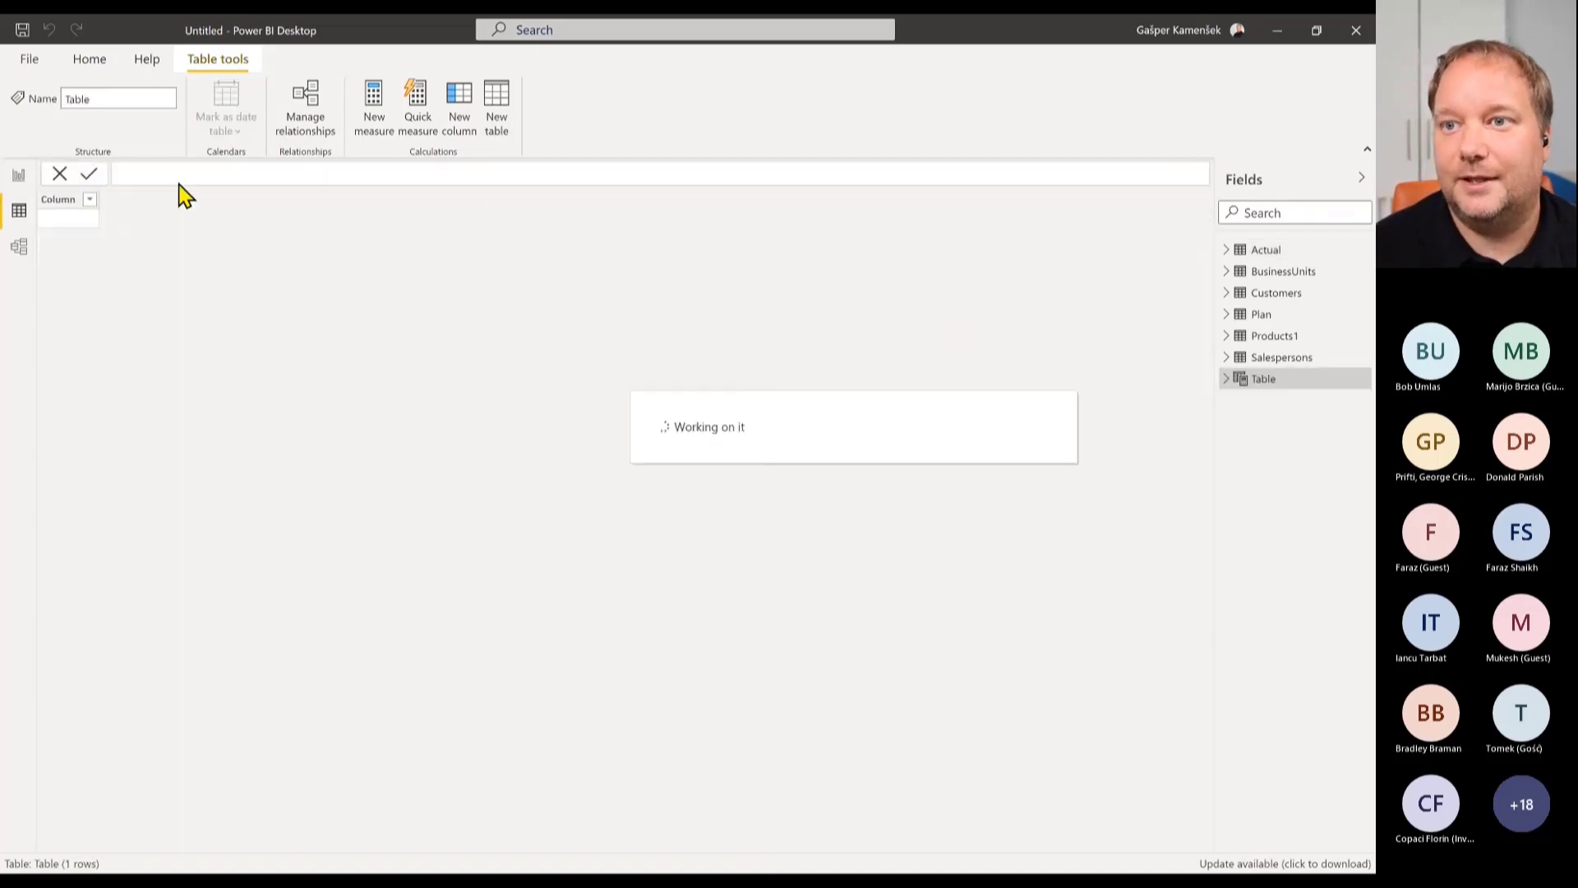
{"action": "type", "text": "Calendar = ADDCOLUMNS ( CALENDARAUTO (), \t\t\"Year\", FORMAT([Date], \"yyyy\"), \t\t\"MonthNo\", MONTH([Date]), \t\t\"Month\", FORMAT([Date],\"MMM\"), \t\t\"Quarter\", FORMAT([Date],\"\\QQ\"), \t\t\"YearMonth\", FORMAT([Date],\"YYYY-MM\"), \t\t\"WeekdayNo\", WEEKDAY([Date],2), //1-Sun..Sat, 2-Mon..Sat \t\t\"Weekday\", FORMAT([Date],\"ddd\"), \t\t\"WeekNo\", WEEKNUM([Date], 2), \t\t\"Week\", \"W\" & WEEKNUM([Date], 2) )"}
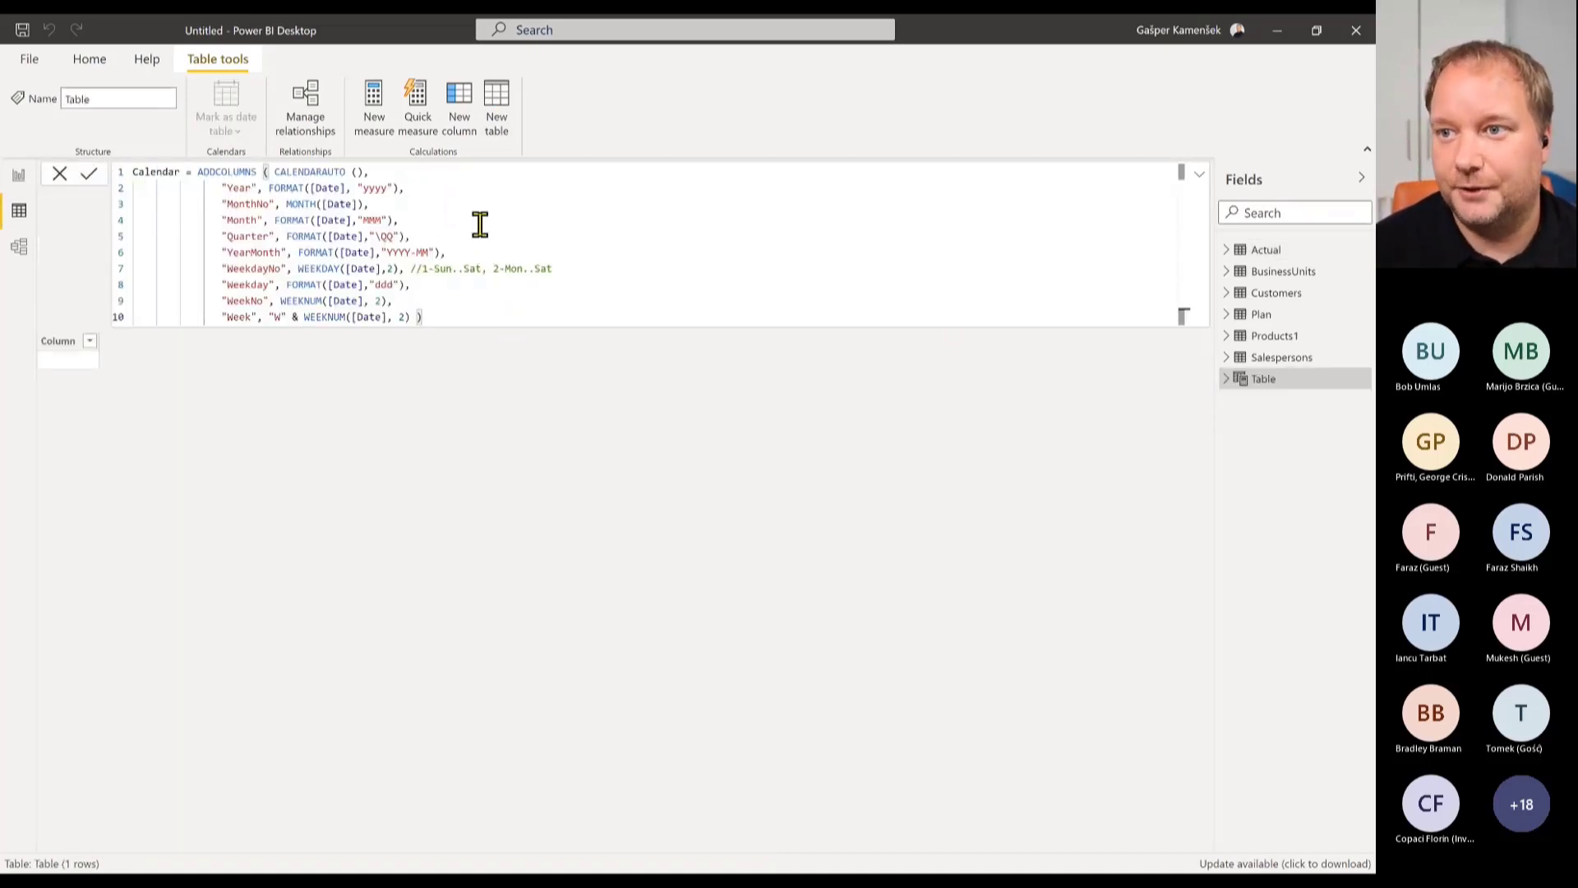
{"action": "key", "text": "Return"}
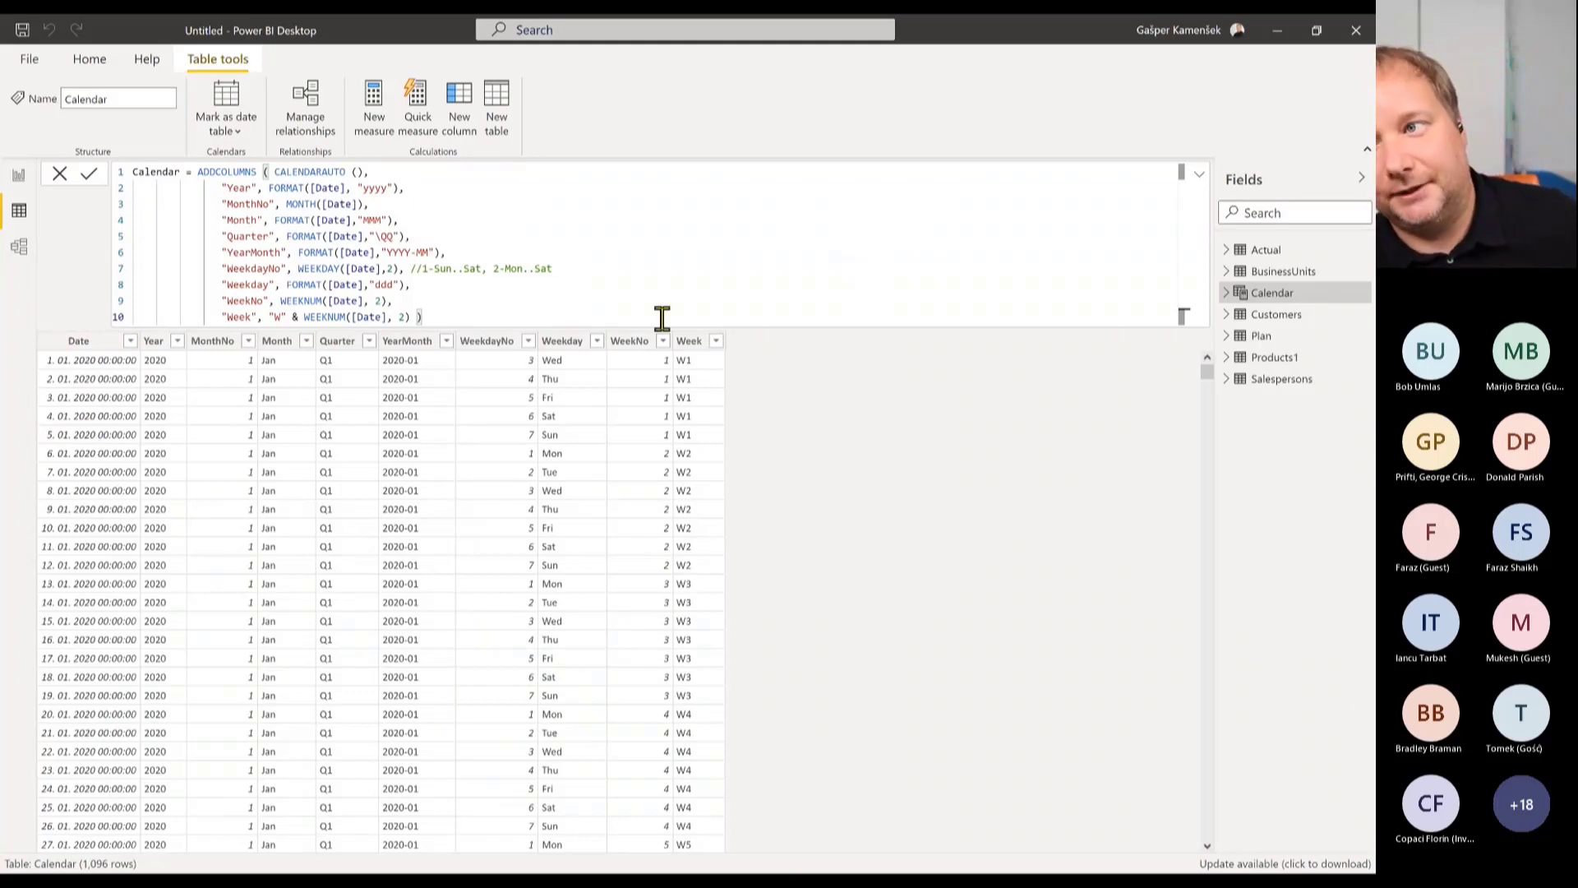
Place the Calendar table between Actual and Plan in the model and relate both tables' Date fields to Calendar's Date.
{"action": "left_click", "coordinate": [17, 256]}
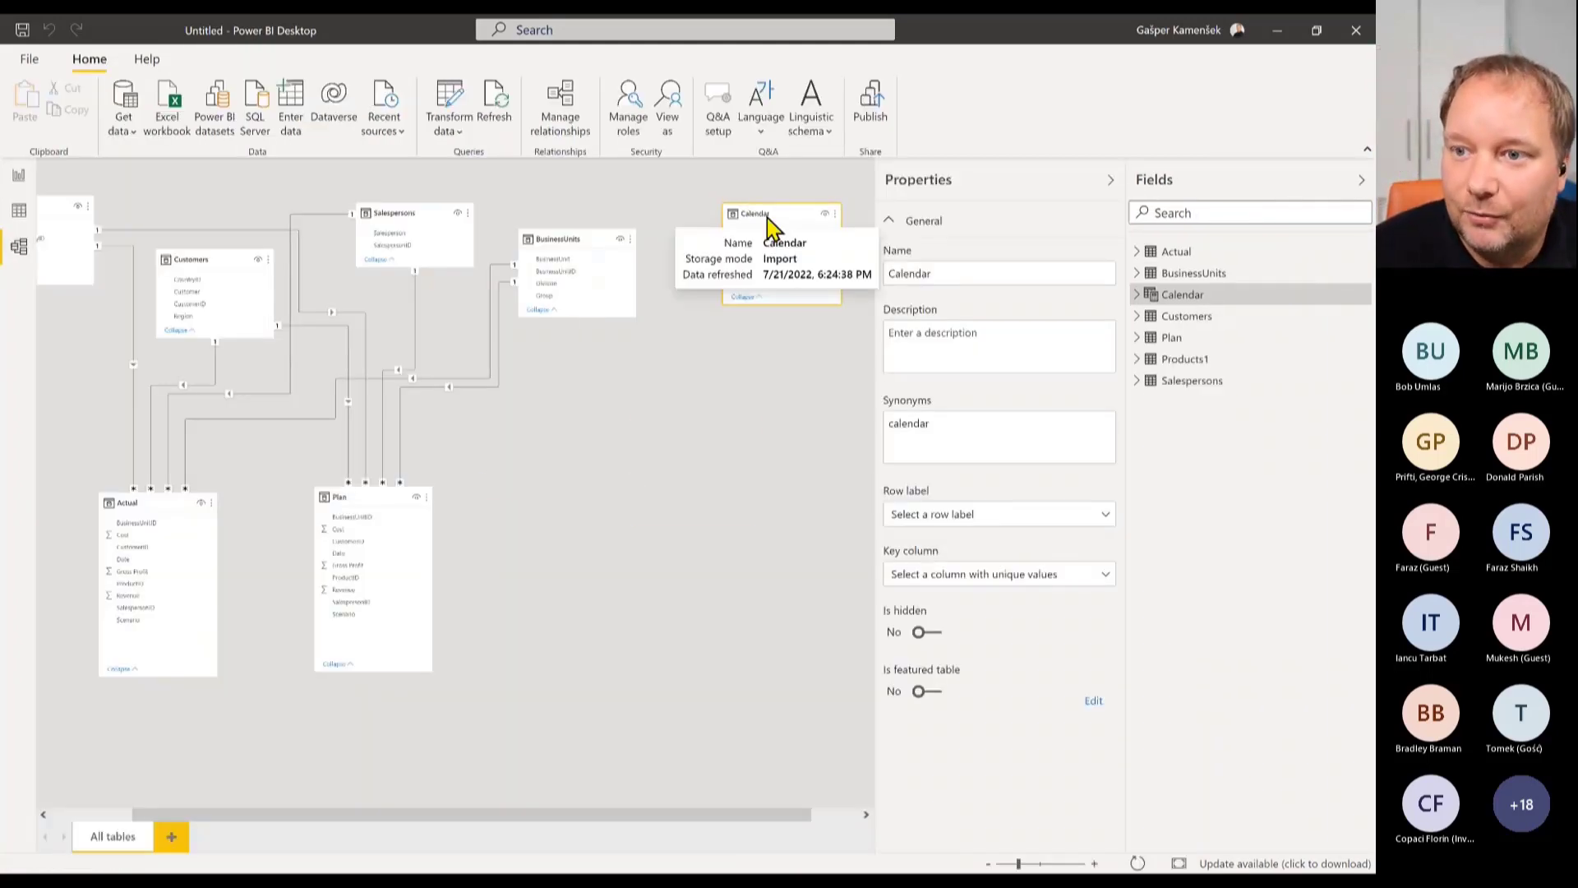
{"action": "left_click_drag", "start_coordinate": [760, 202], "coordinate": [351, 436]}
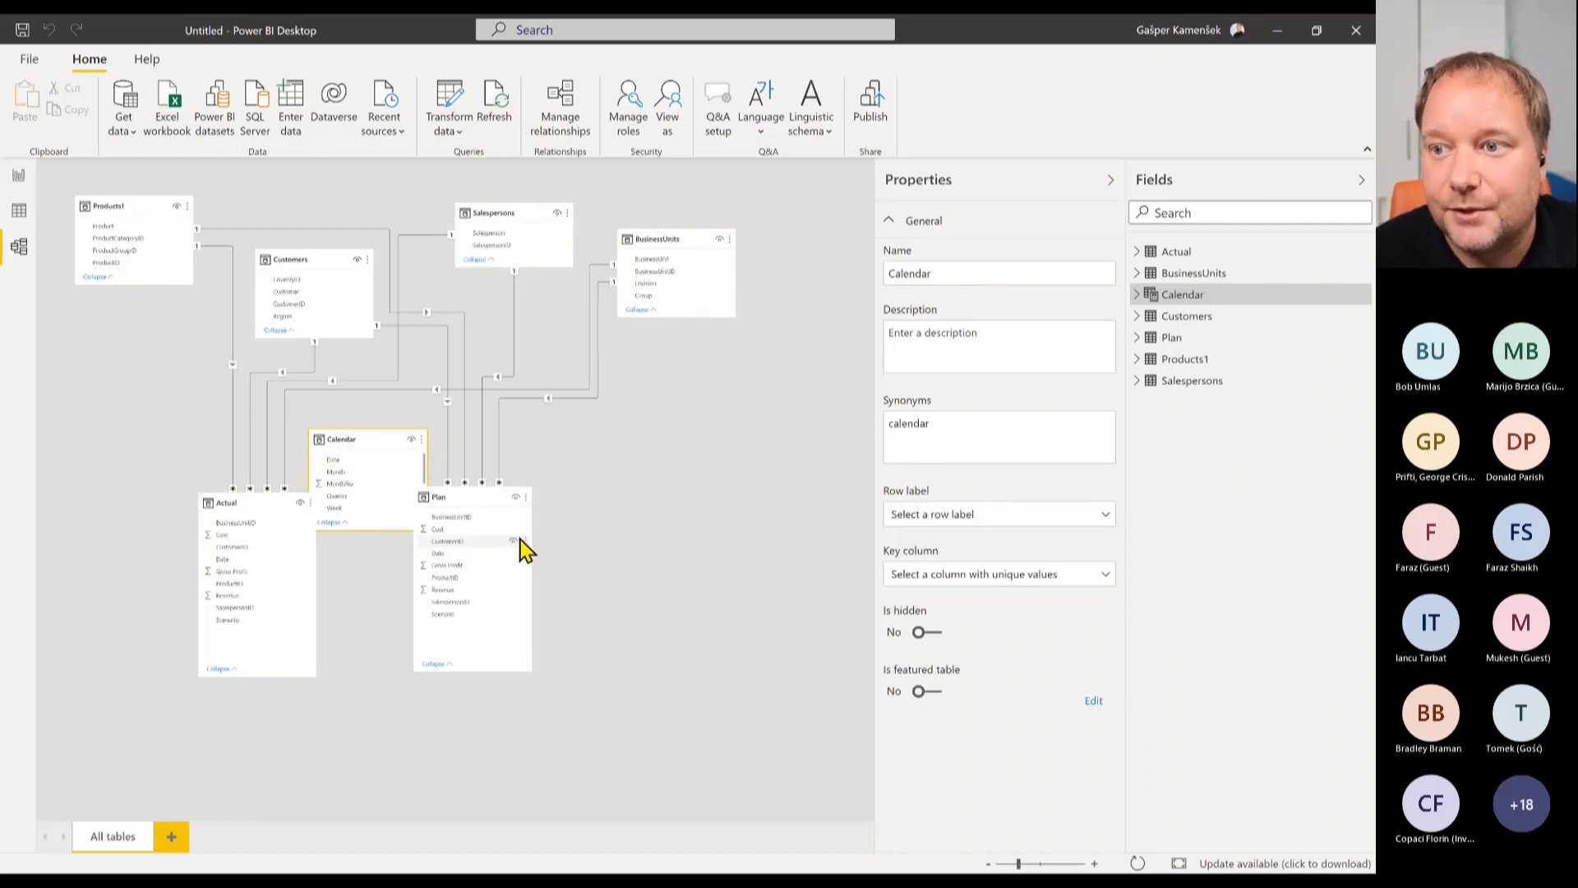
{"action": "left_click_drag", "start_coordinate": [441, 557], "coordinate": [357, 462]}
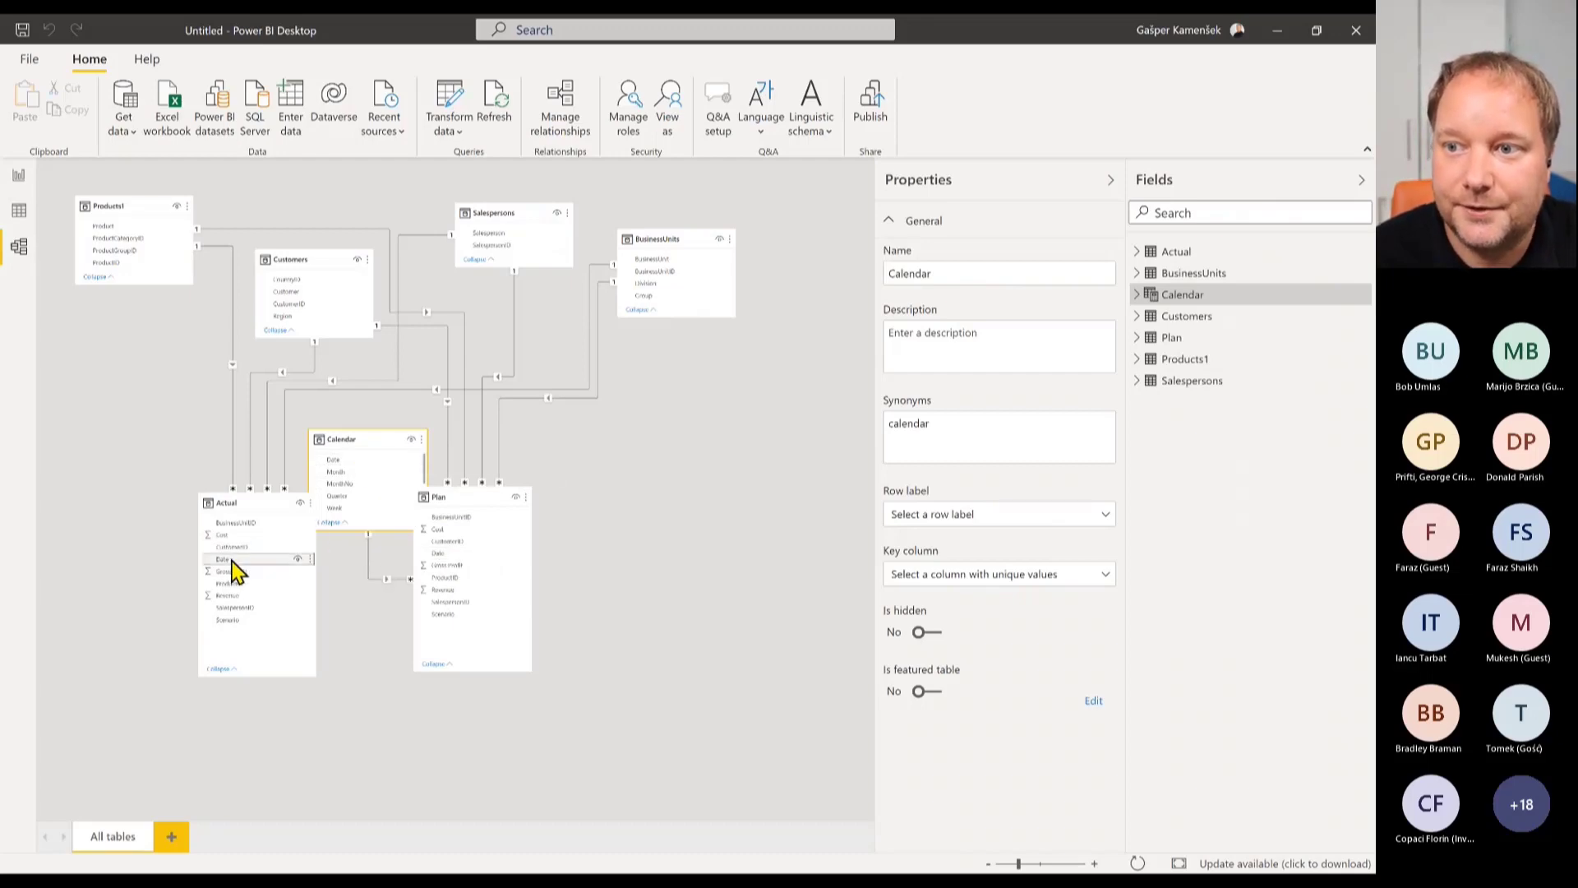
{"action": "left_click_drag", "start_coordinate": [231, 561], "coordinate": [368, 459]}
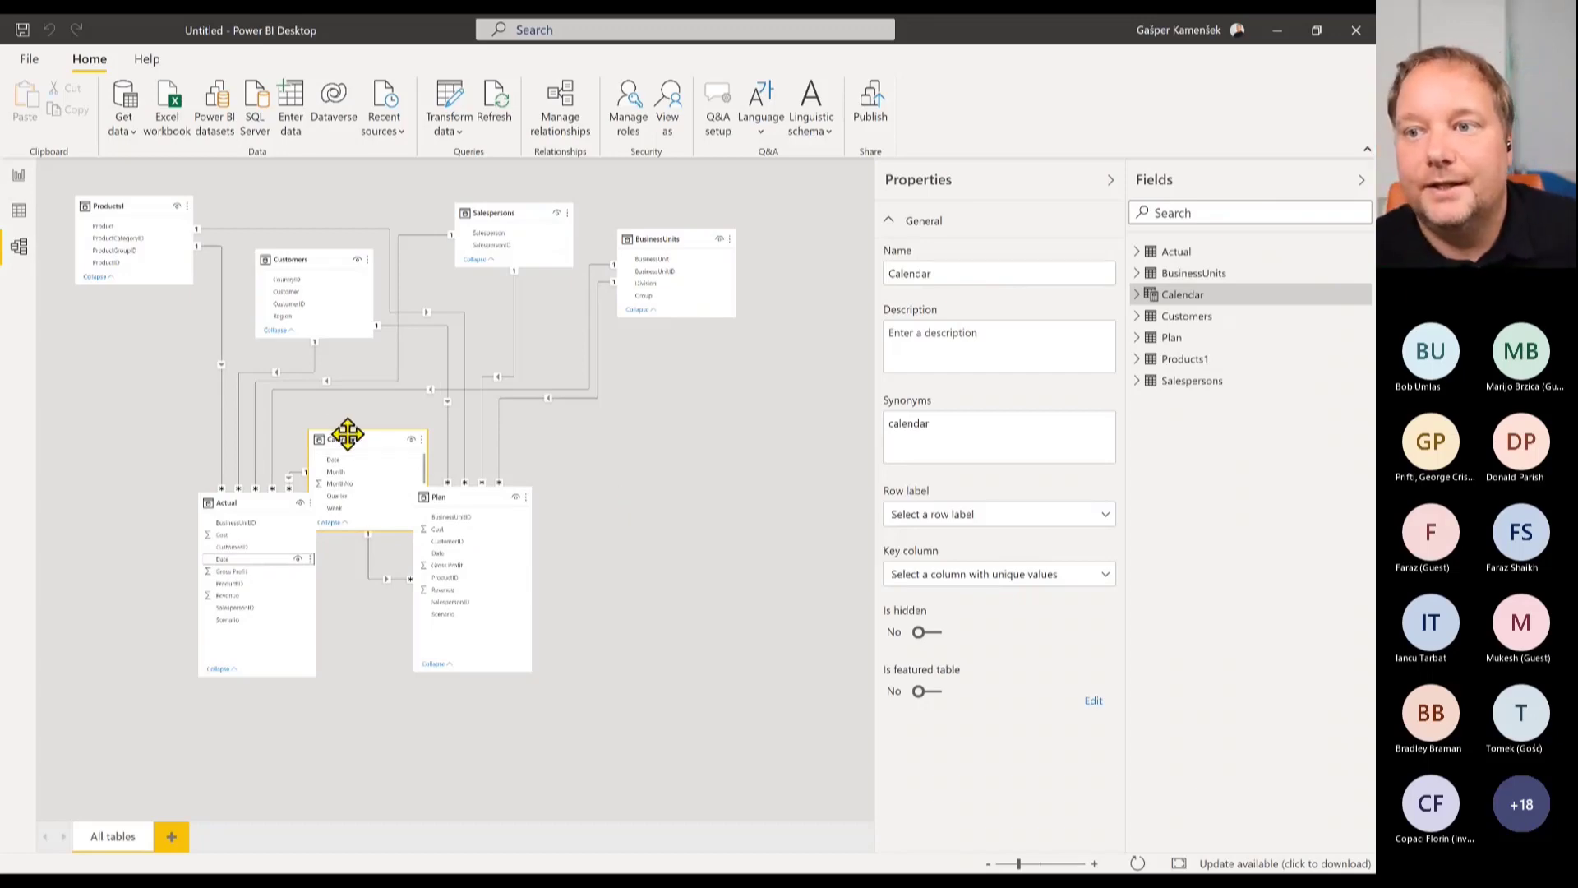
Move Calendar up between Customers and Salespersons, and spread the neighbouring lookup tables so that none of the cards overlap.
{"action": "left_click_drag", "start_coordinate": [348, 433], "coordinate": [414, 274]}
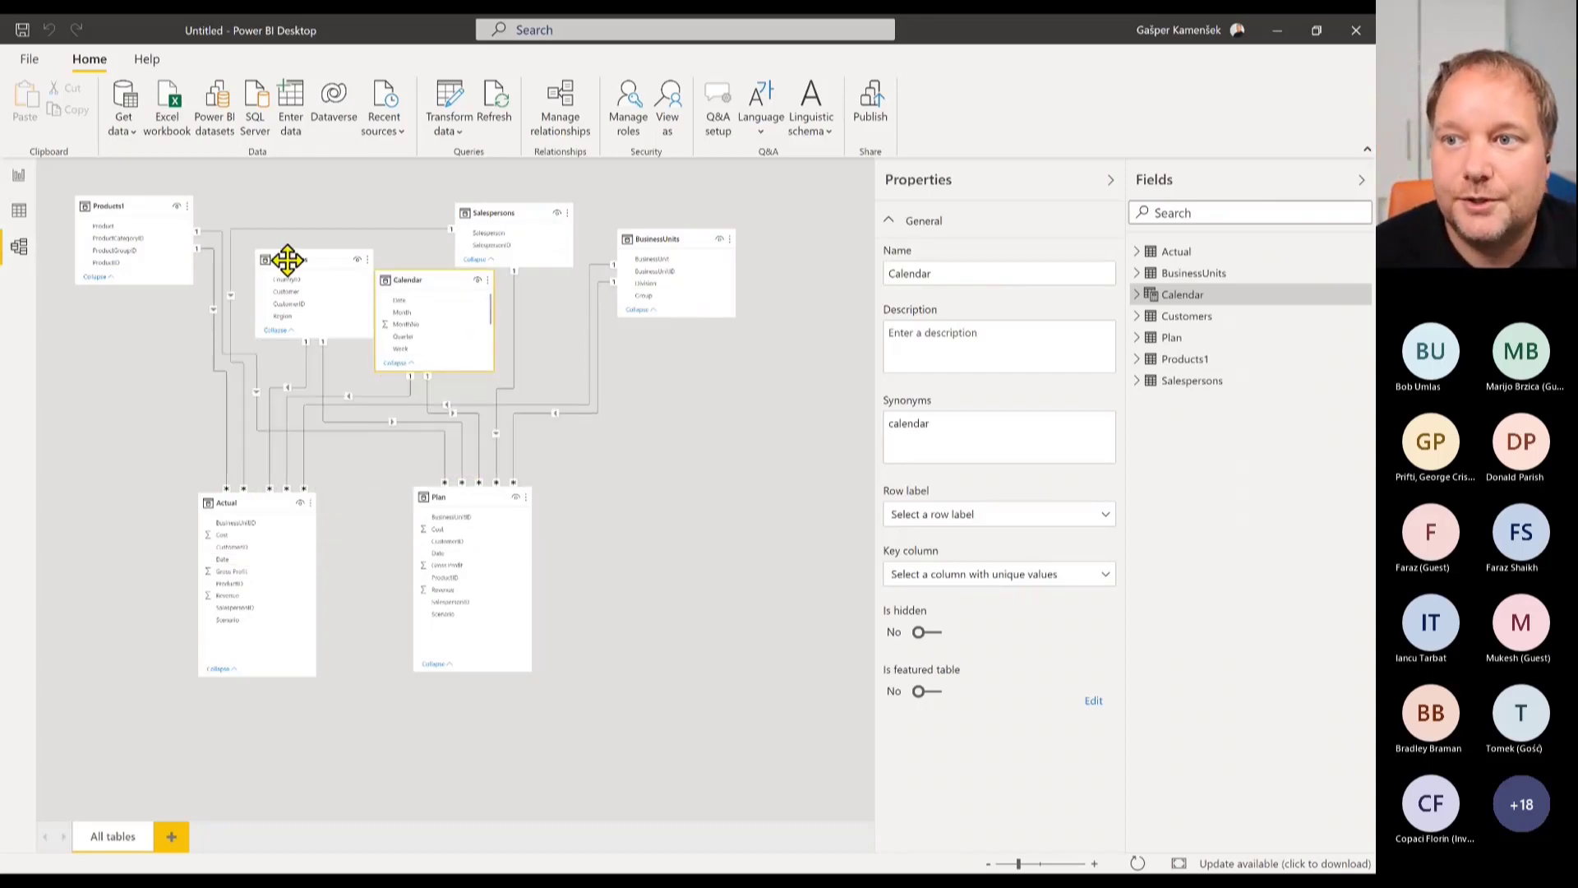
{"action": "left_click_drag", "start_coordinate": [289, 261], "coordinate": [244, 248]}
{"action": "left_click_drag", "start_coordinate": [425, 275], "coordinate": [393, 238]}
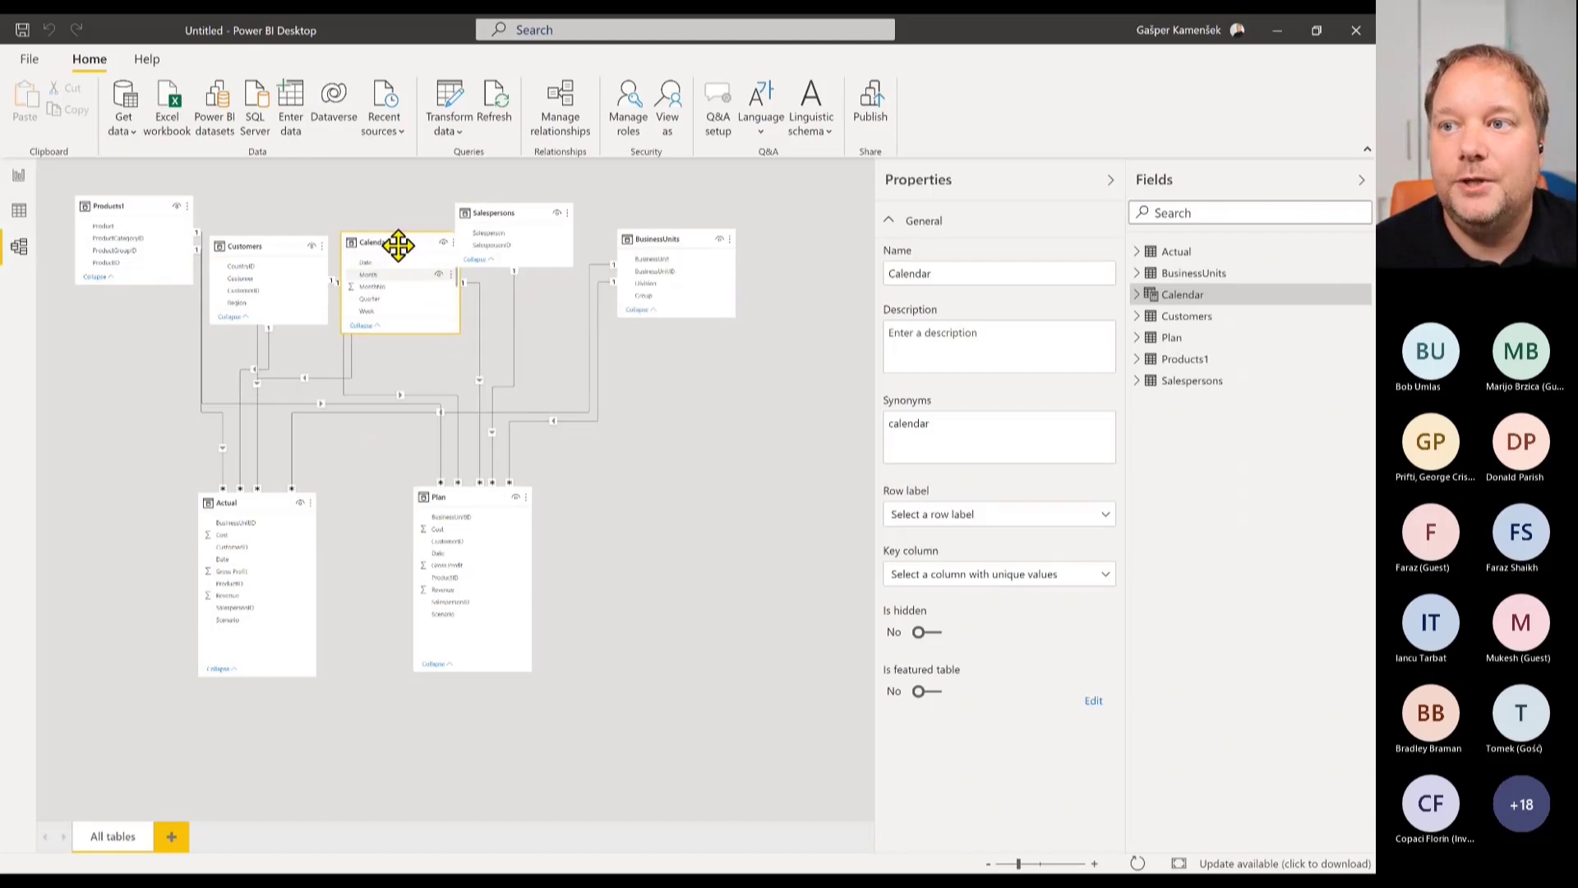
{"action": "left_click_drag", "start_coordinate": [505, 215], "coordinate": [535, 233]}
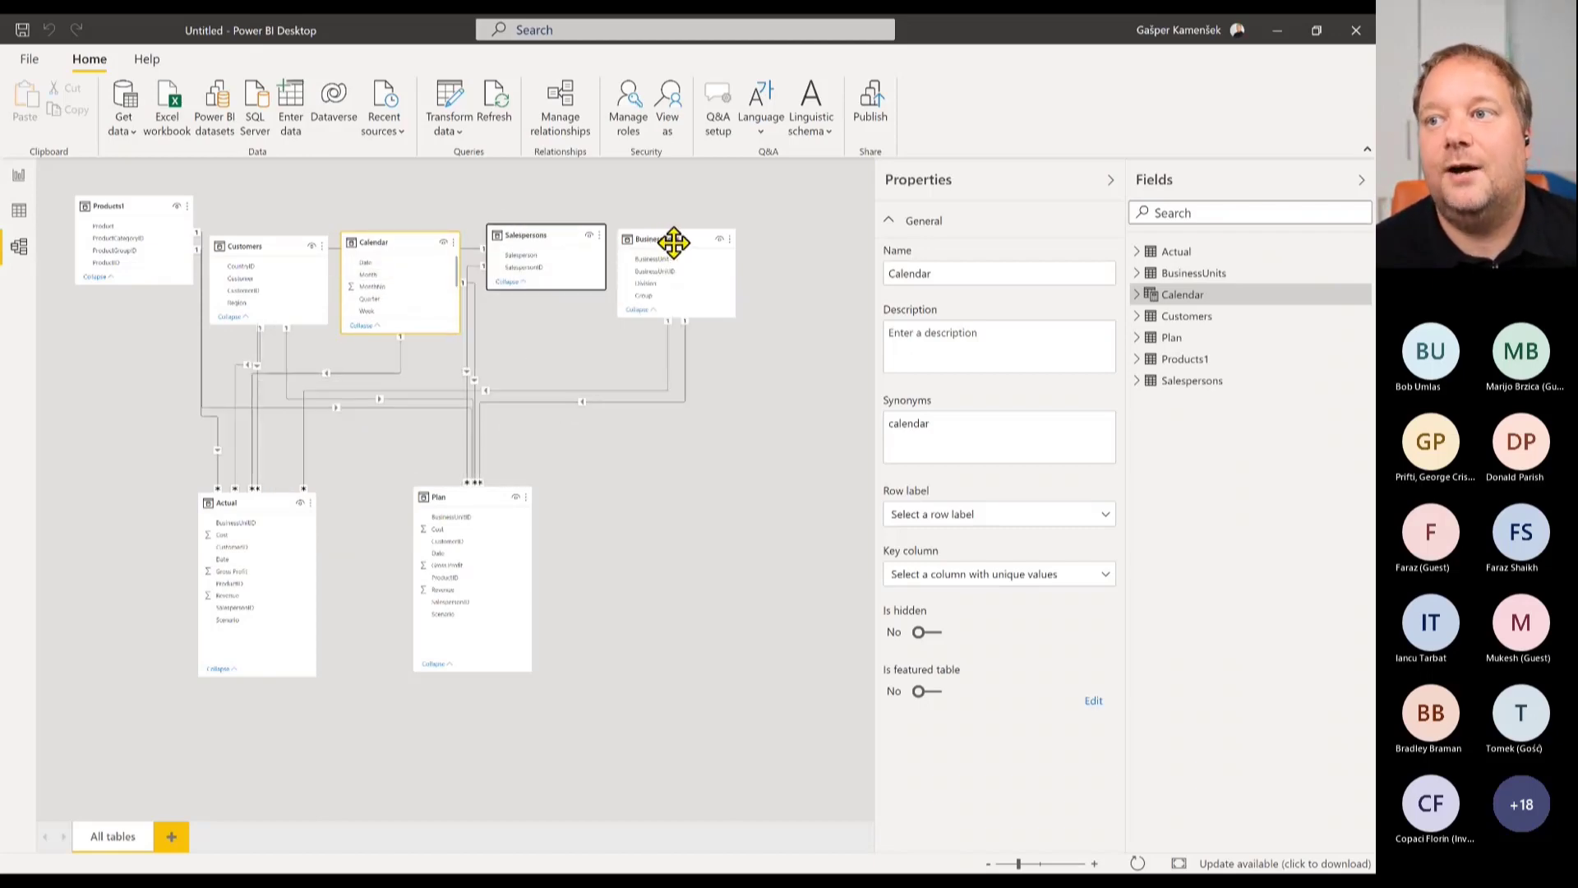
{"action": "left_click_drag", "start_coordinate": [670, 239], "coordinate": [744, 226]}
{"action": "left_click_drag", "start_coordinate": [514, 234], "coordinate": [537, 233]}
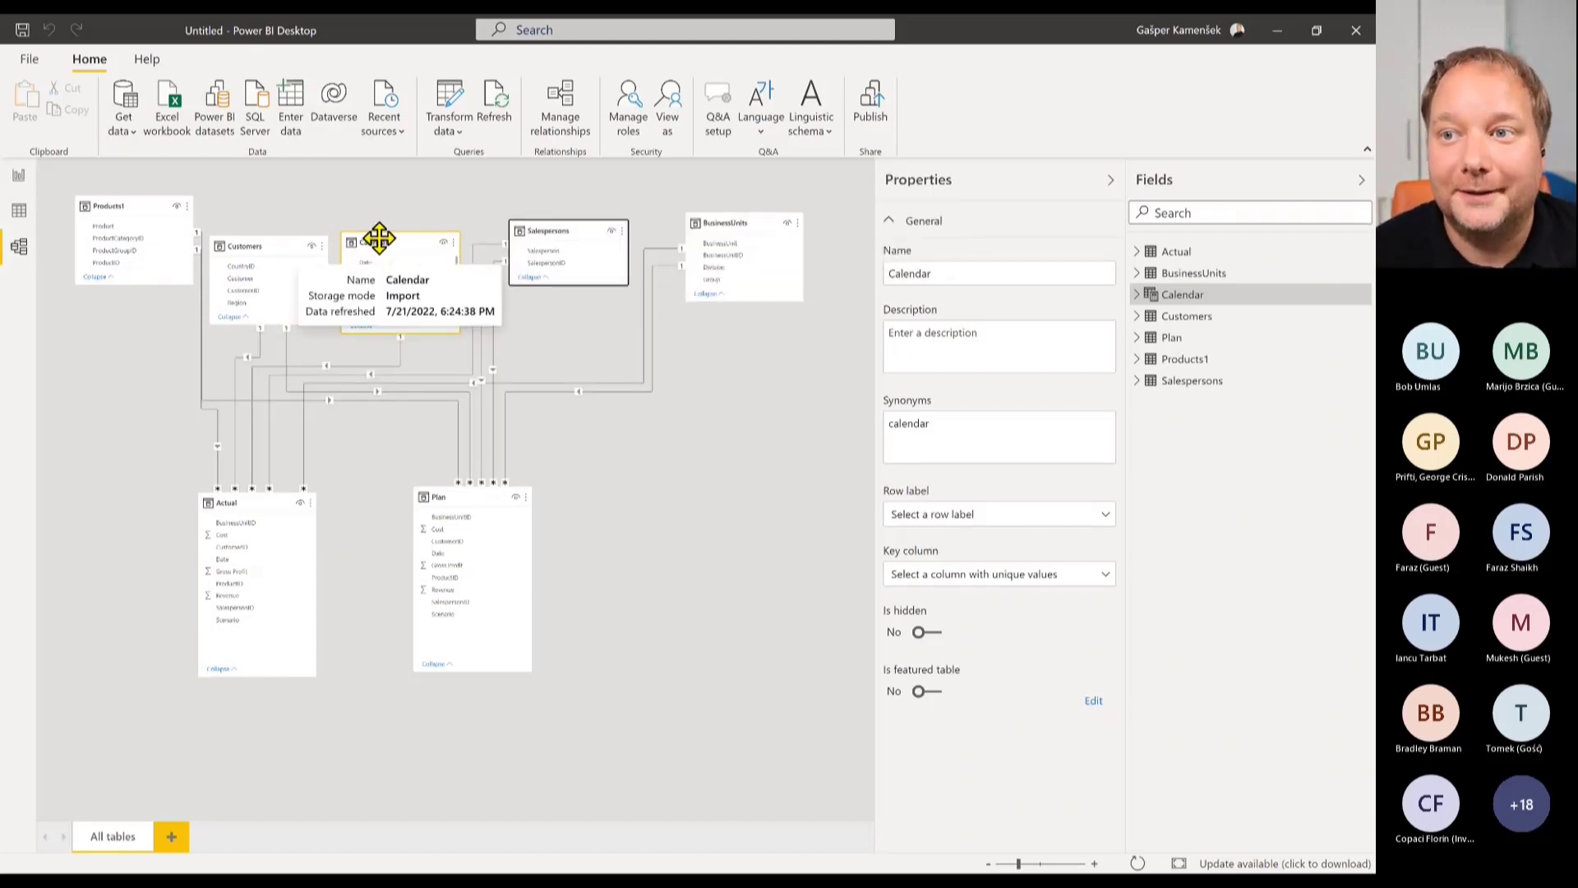
Reposition the Calendar card in the model between Customers and Salespersons, level with the Customers card.
{"action": "left_click_drag", "start_coordinate": [378, 236], "coordinate": [403, 207]}
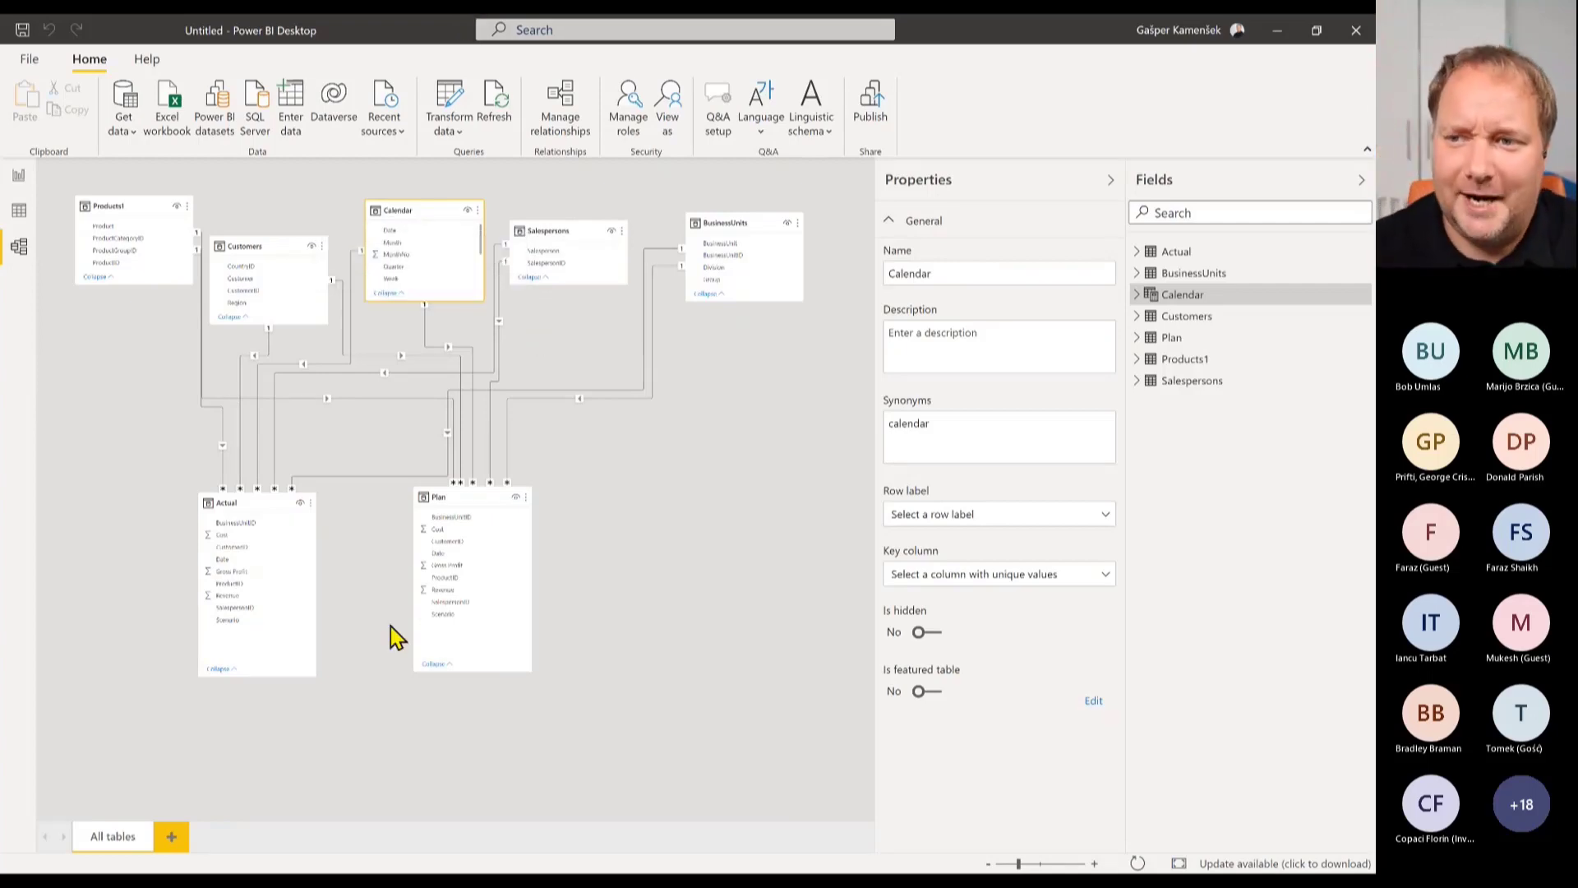
{"action": "left_click", "coordinate": [468, 496]}
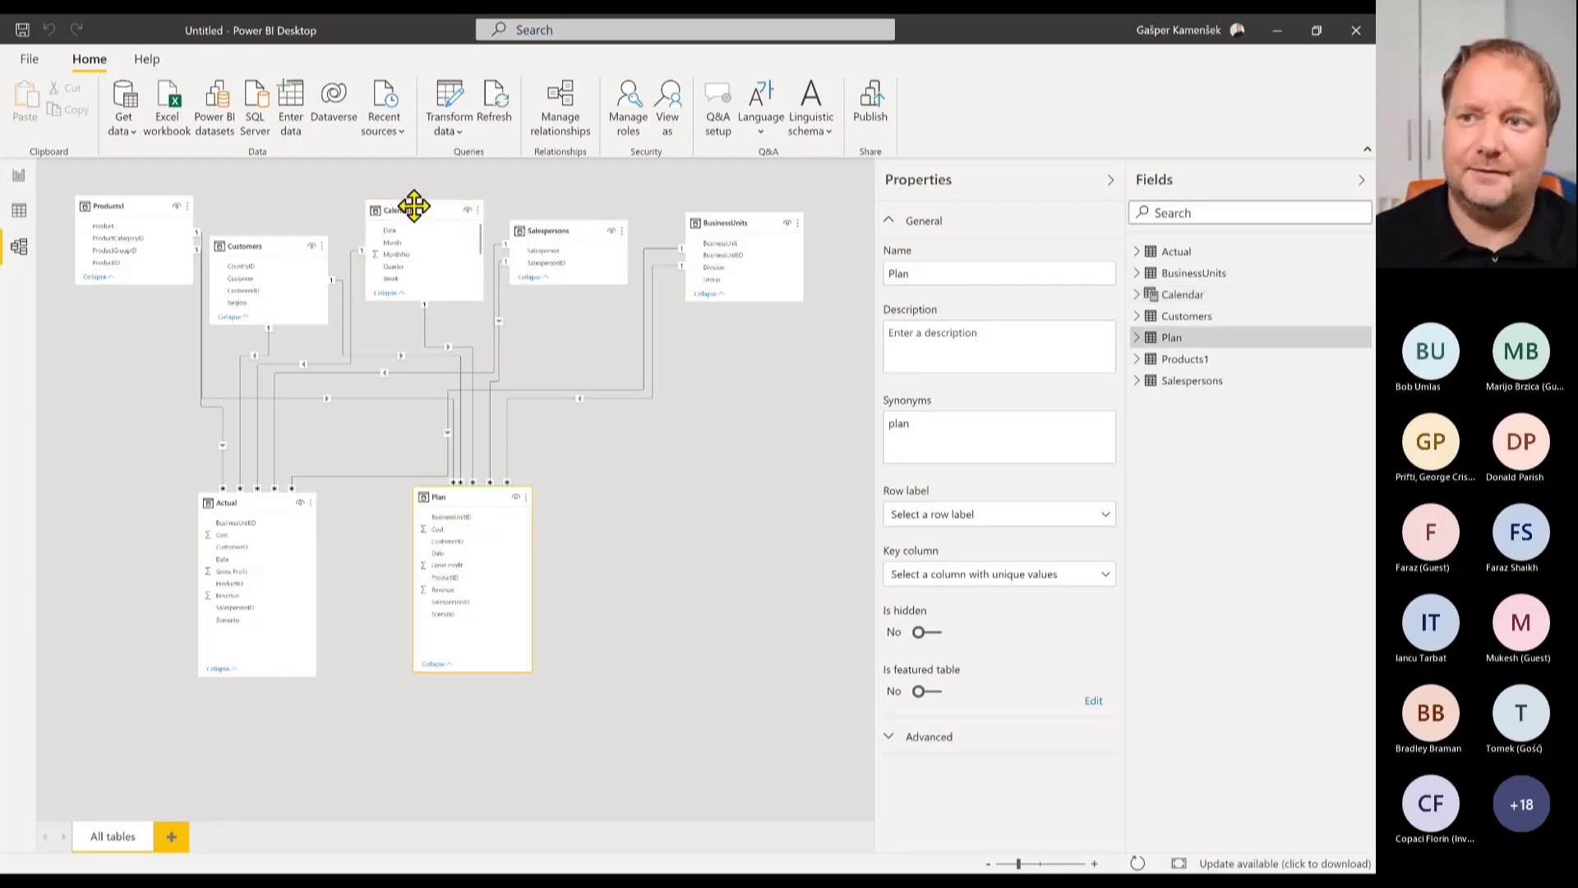
{"action": "left_click_drag", "start_coordinate": [414, 208], "coordinate": [416, 245]}
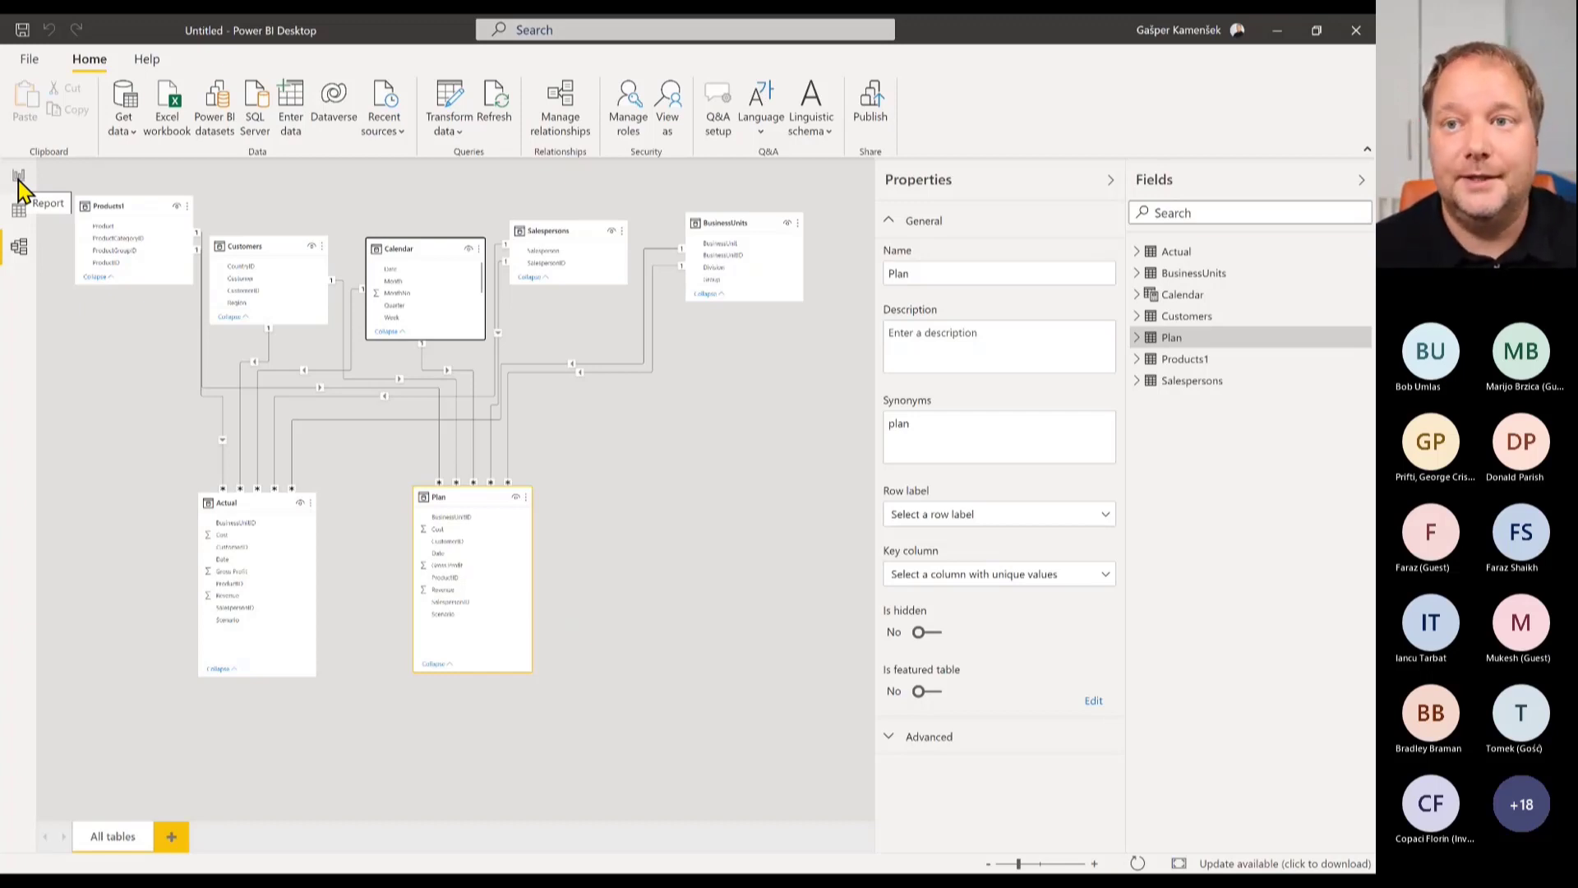
{"action": "left_click", "coordinate": [403, 244]}
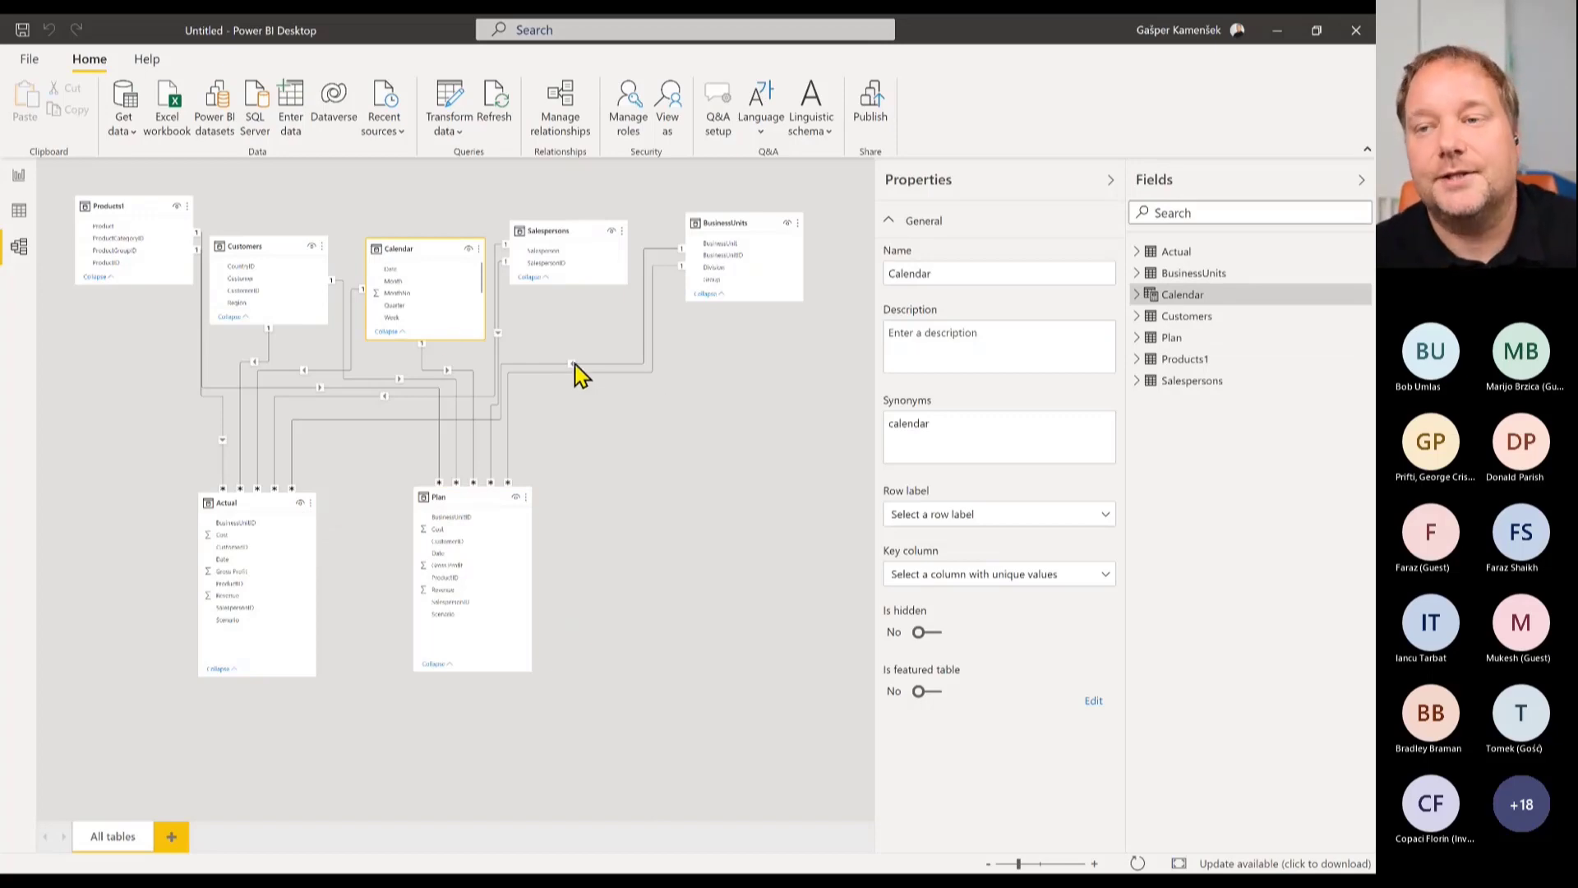
Sort the Calendar table's Month column by MonthNo.
{"action": "left_click", "coordinate": [19, 213]}
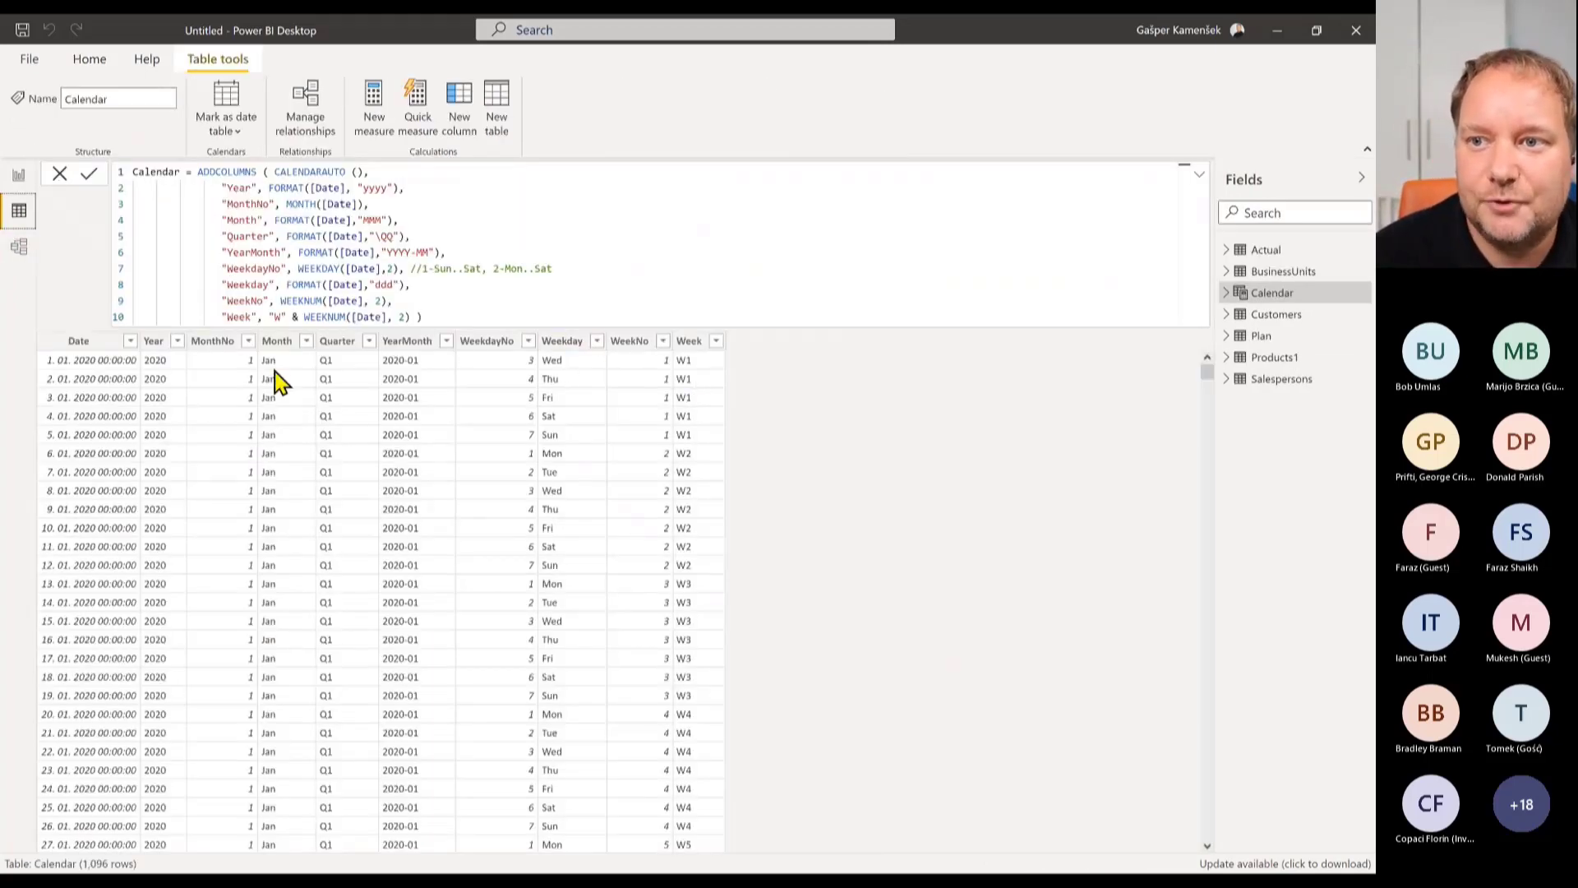
{"action": "left_click", "coordinate": [276, 341]}
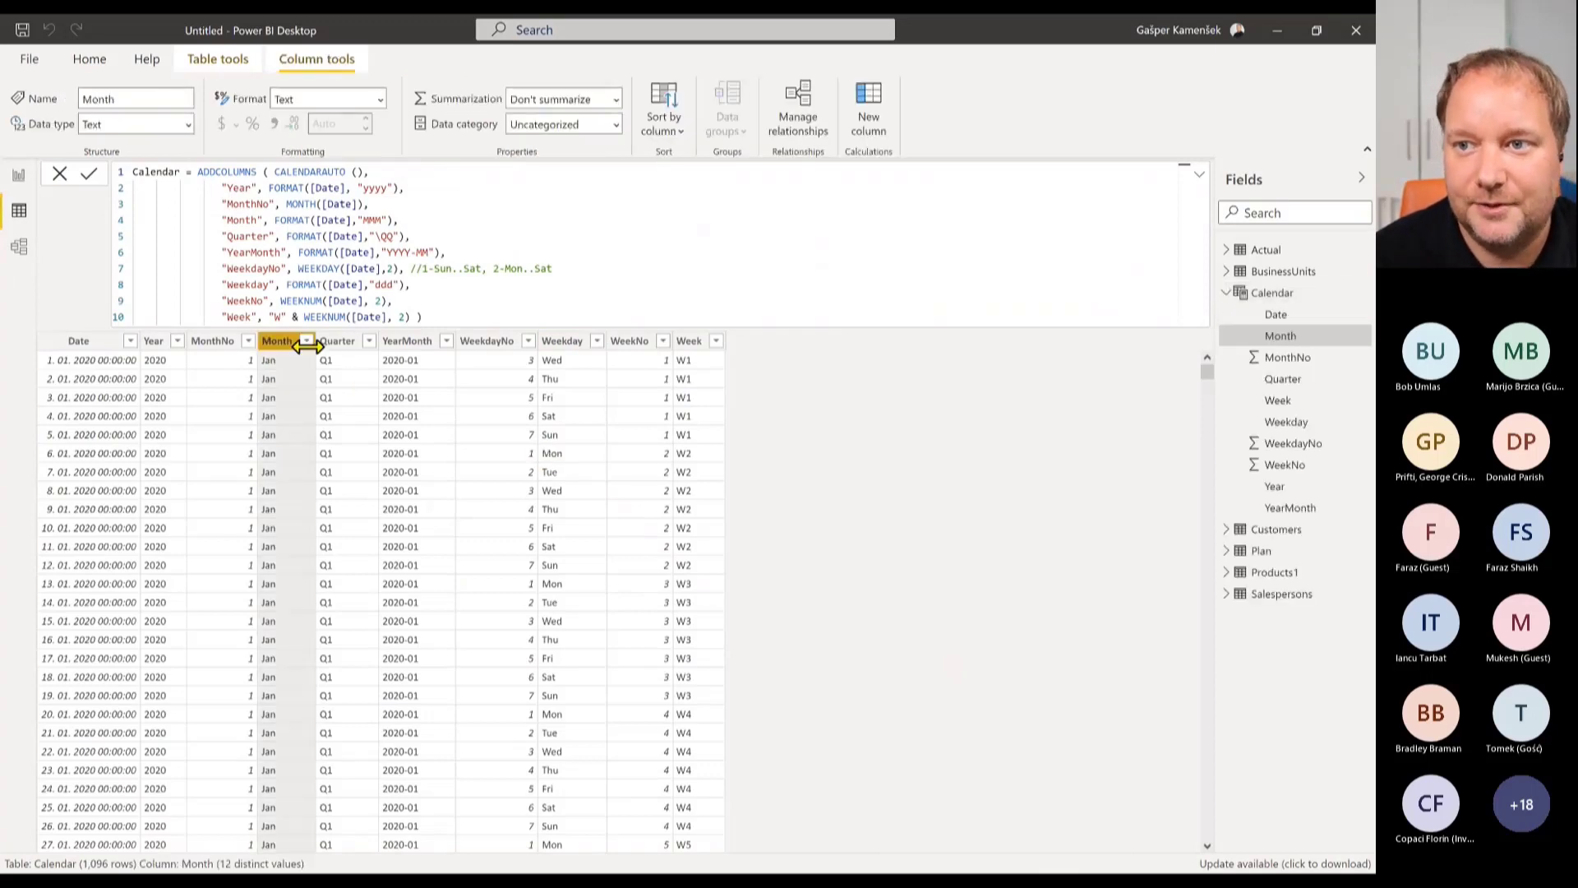
{"action": "left_click", "coordinate": [684, 129]}
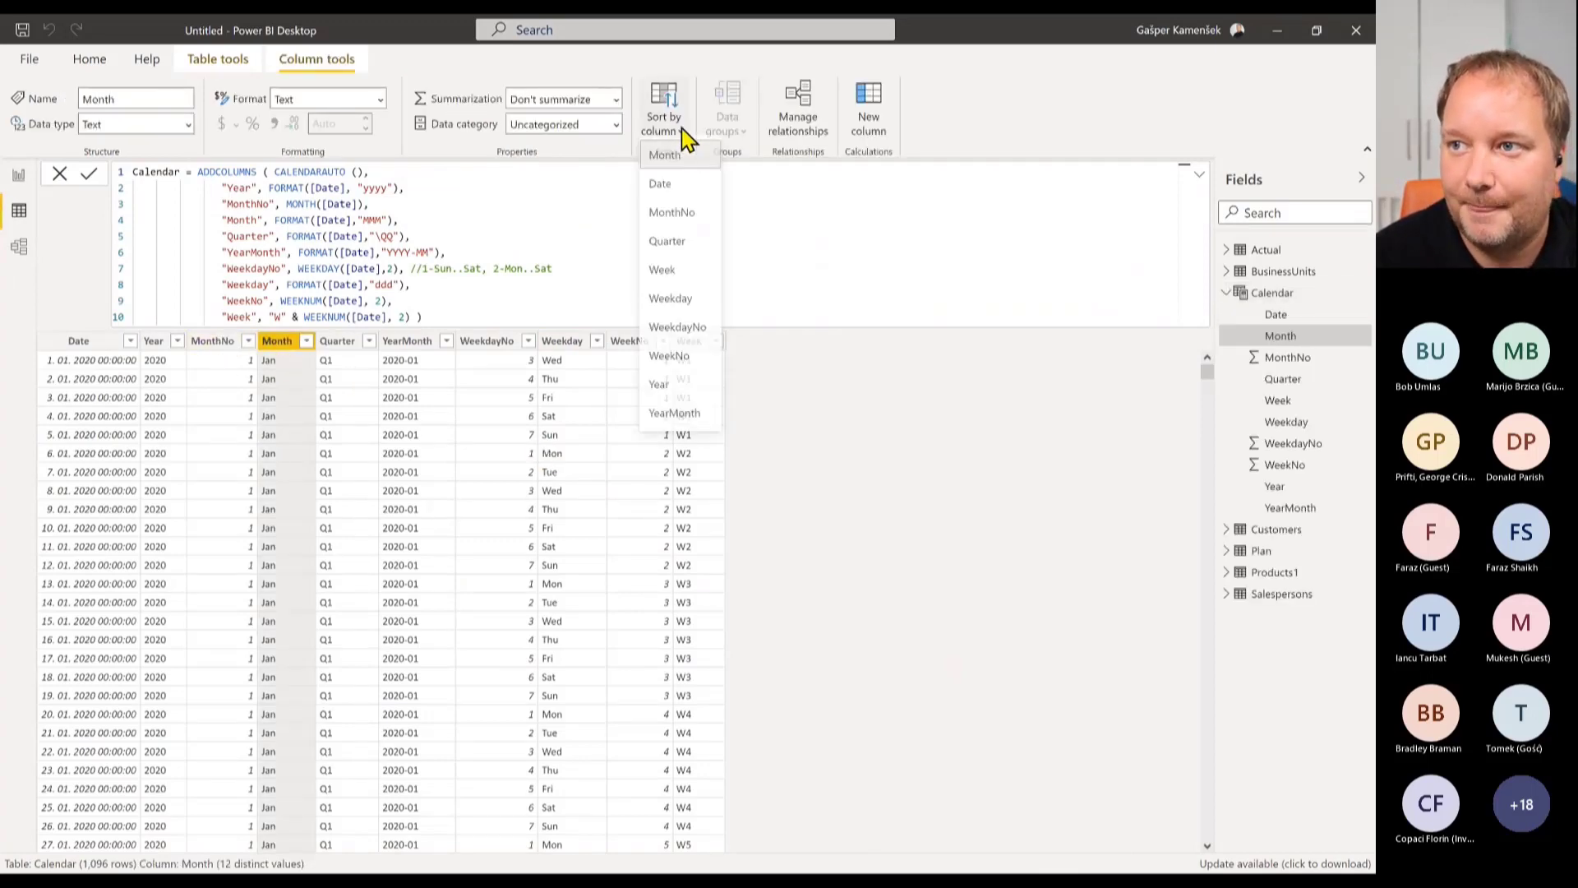
{"action": "left_click", "coordinate": [685, 229]}
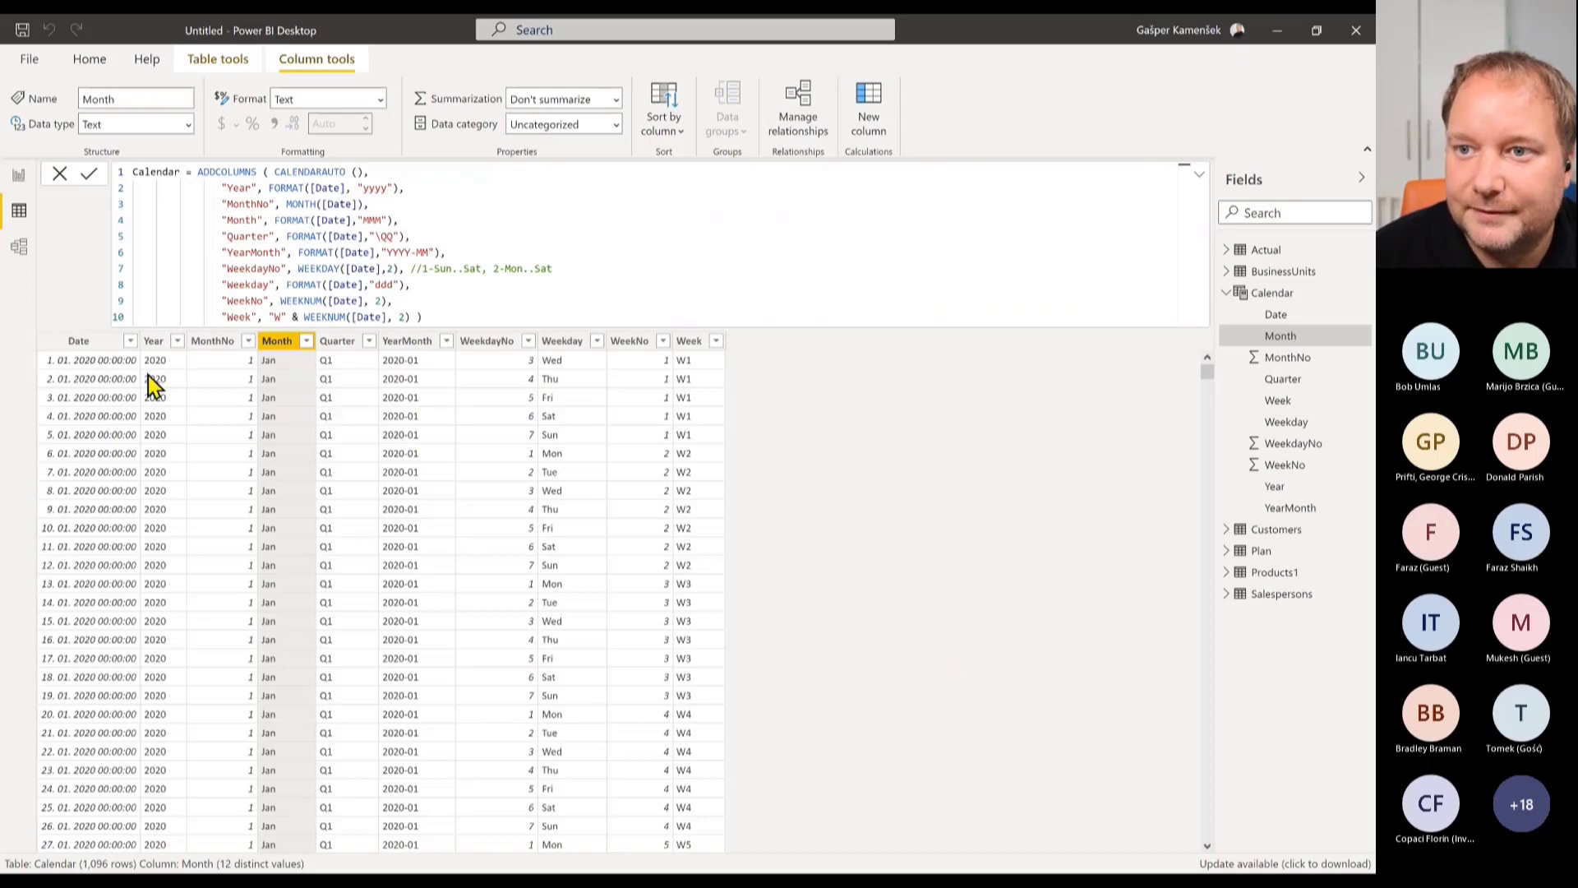
Check the data type and summarization settings of the Calendar table's Year column.
{"action": "left_click", "coordinate": [19, 177]}
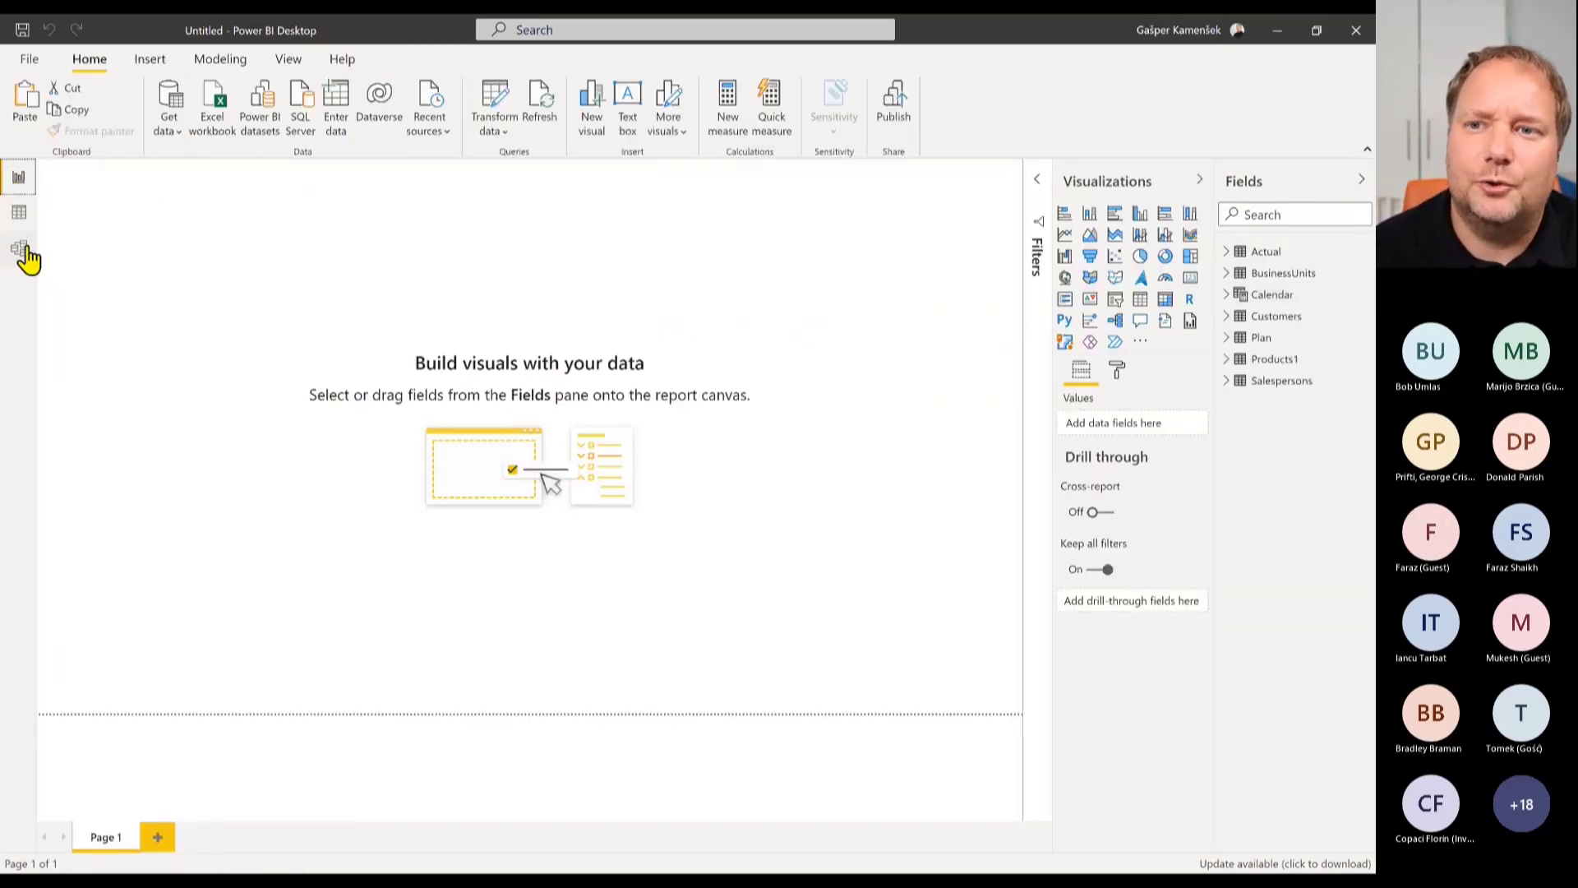
{"action": "left_click", "coordinate": [18, 216]}
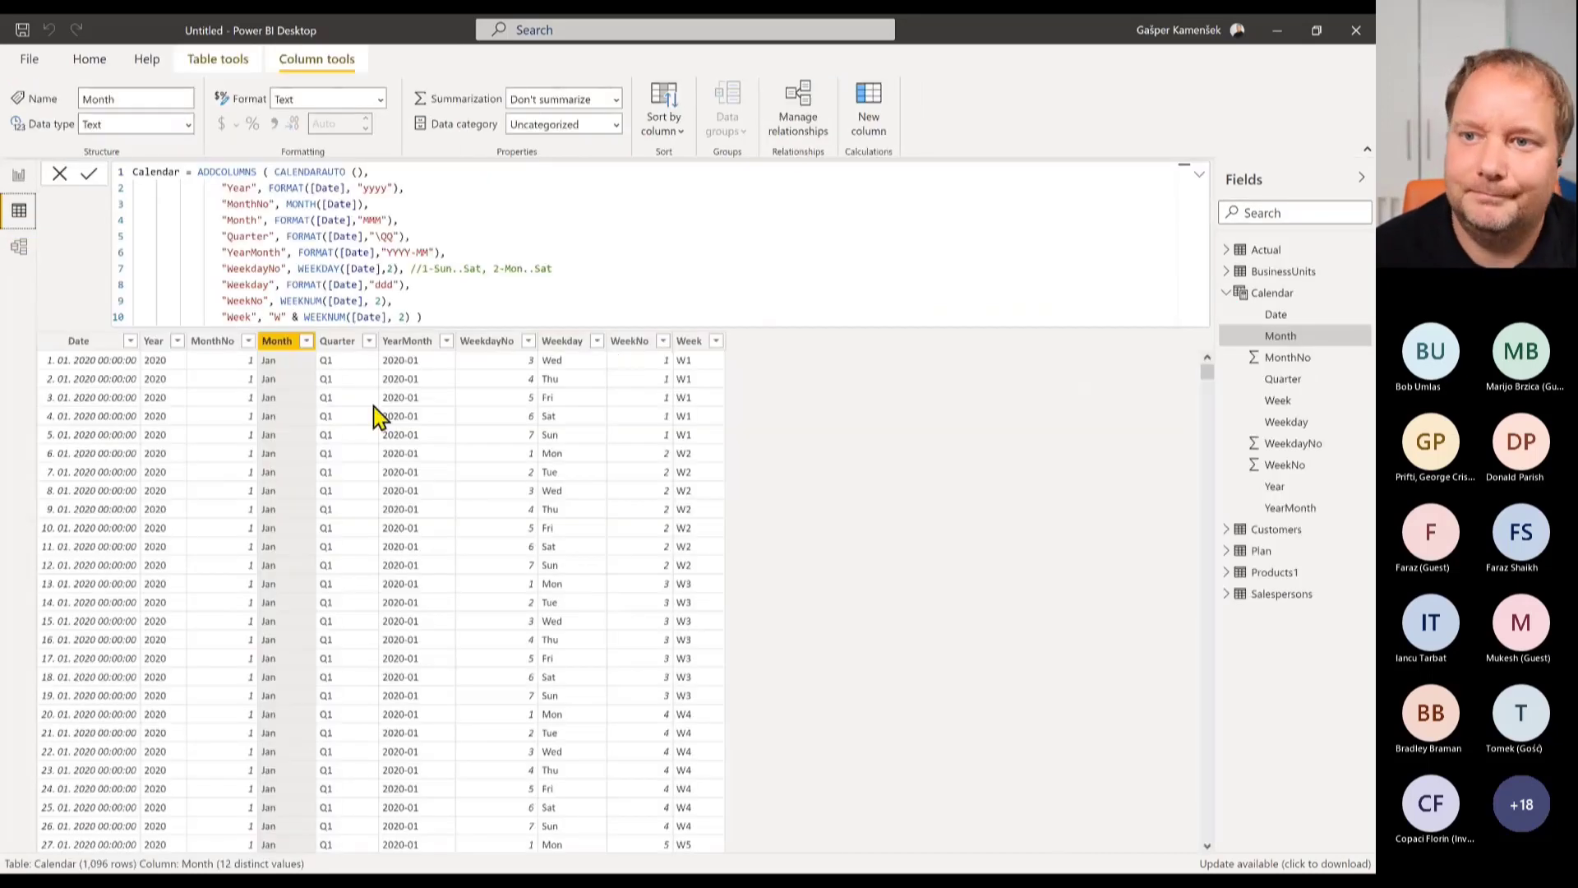
{"action": "left_click", "coordinate": [153, 349]}
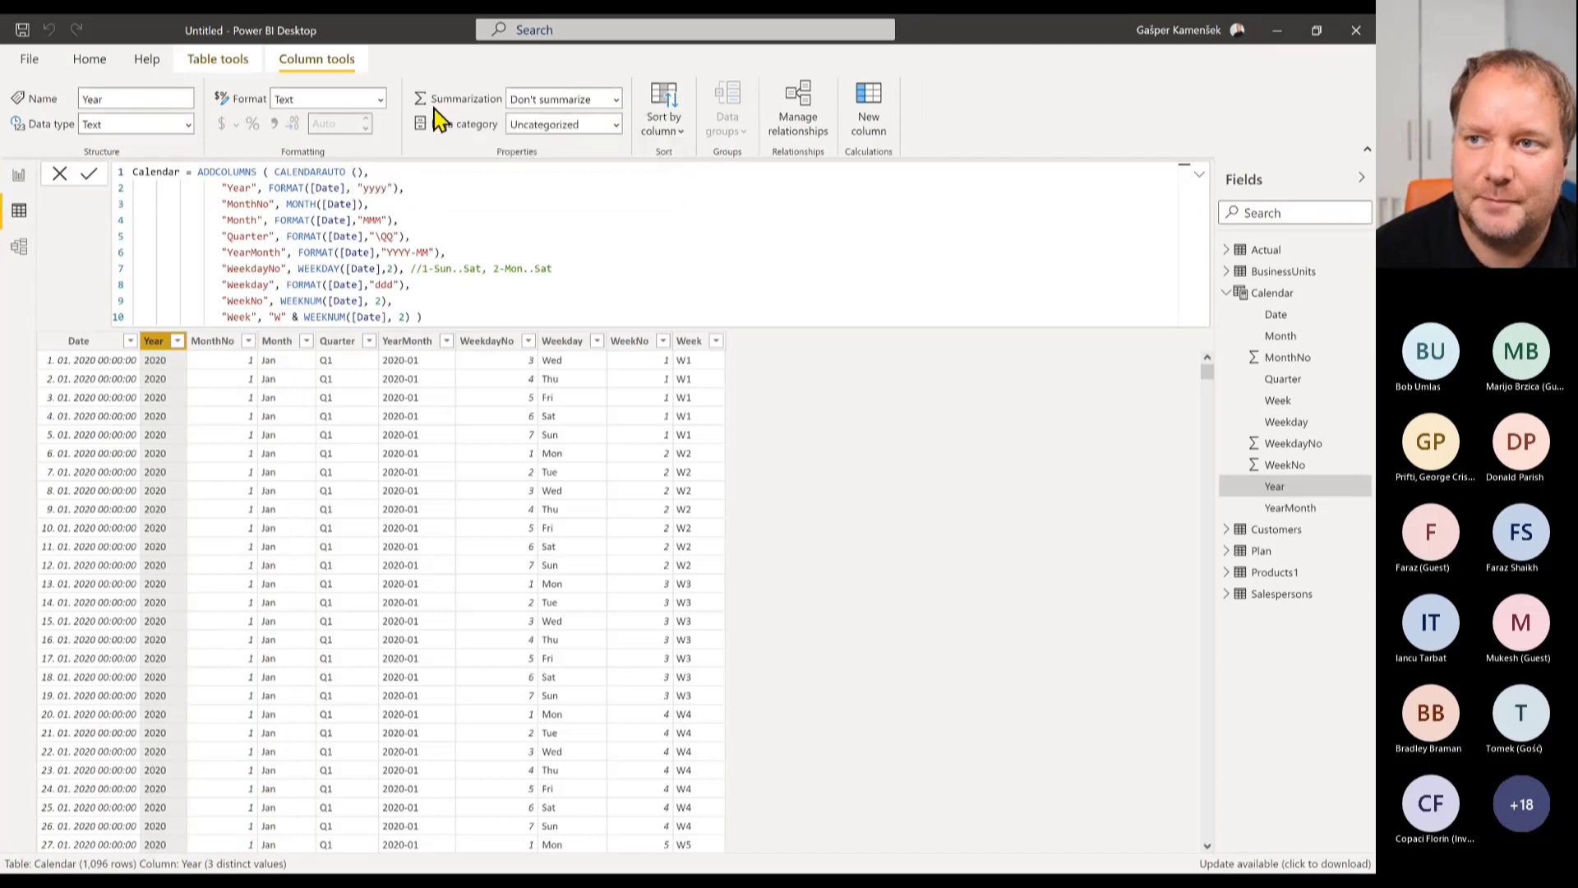
Add a slicer for Calendar's Year to the report page and make it a dropdown.
{"action": "left_click", "coordinate": [18, 183]}
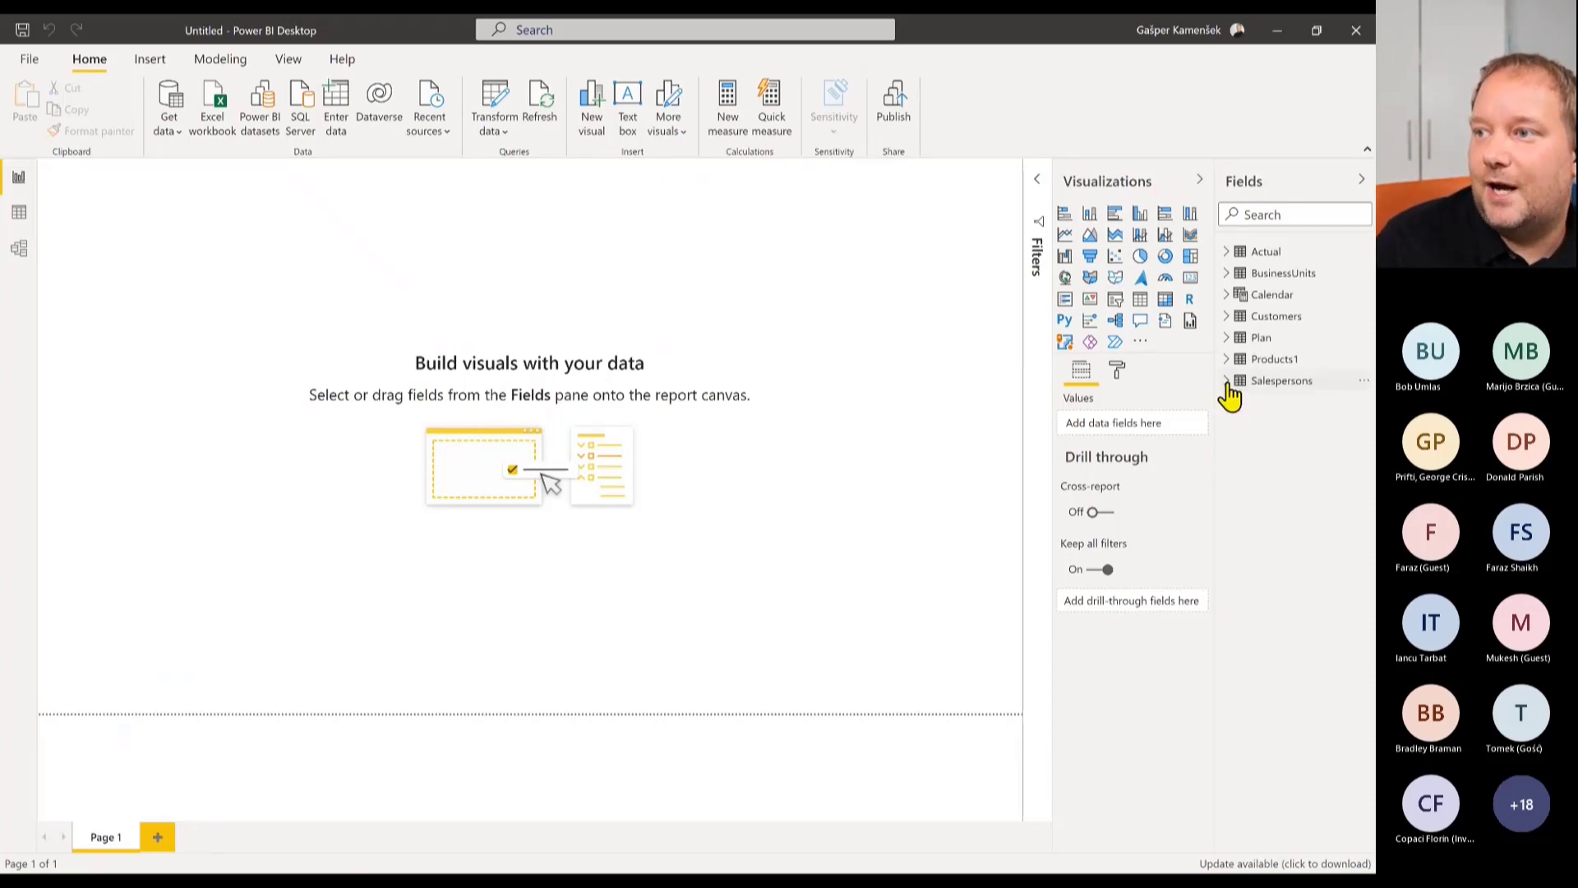
{"action": "left_click", "coordinate": [1228, 296]}
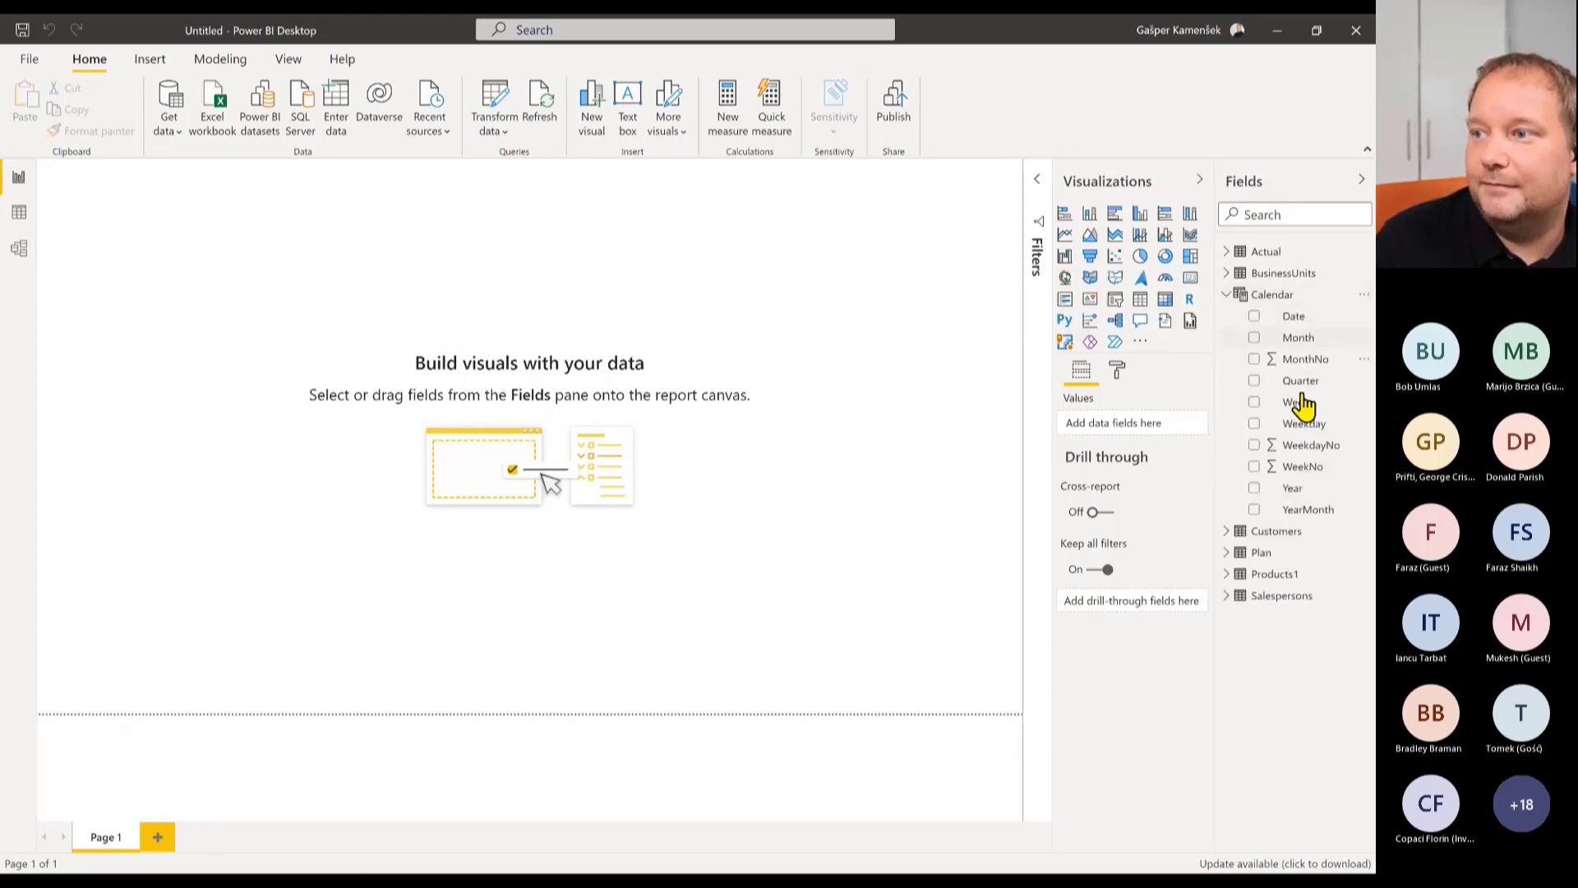
{"action": "left_click_drag", "start_coordinate": [1312, 499], "coordinate": [239, 313]}
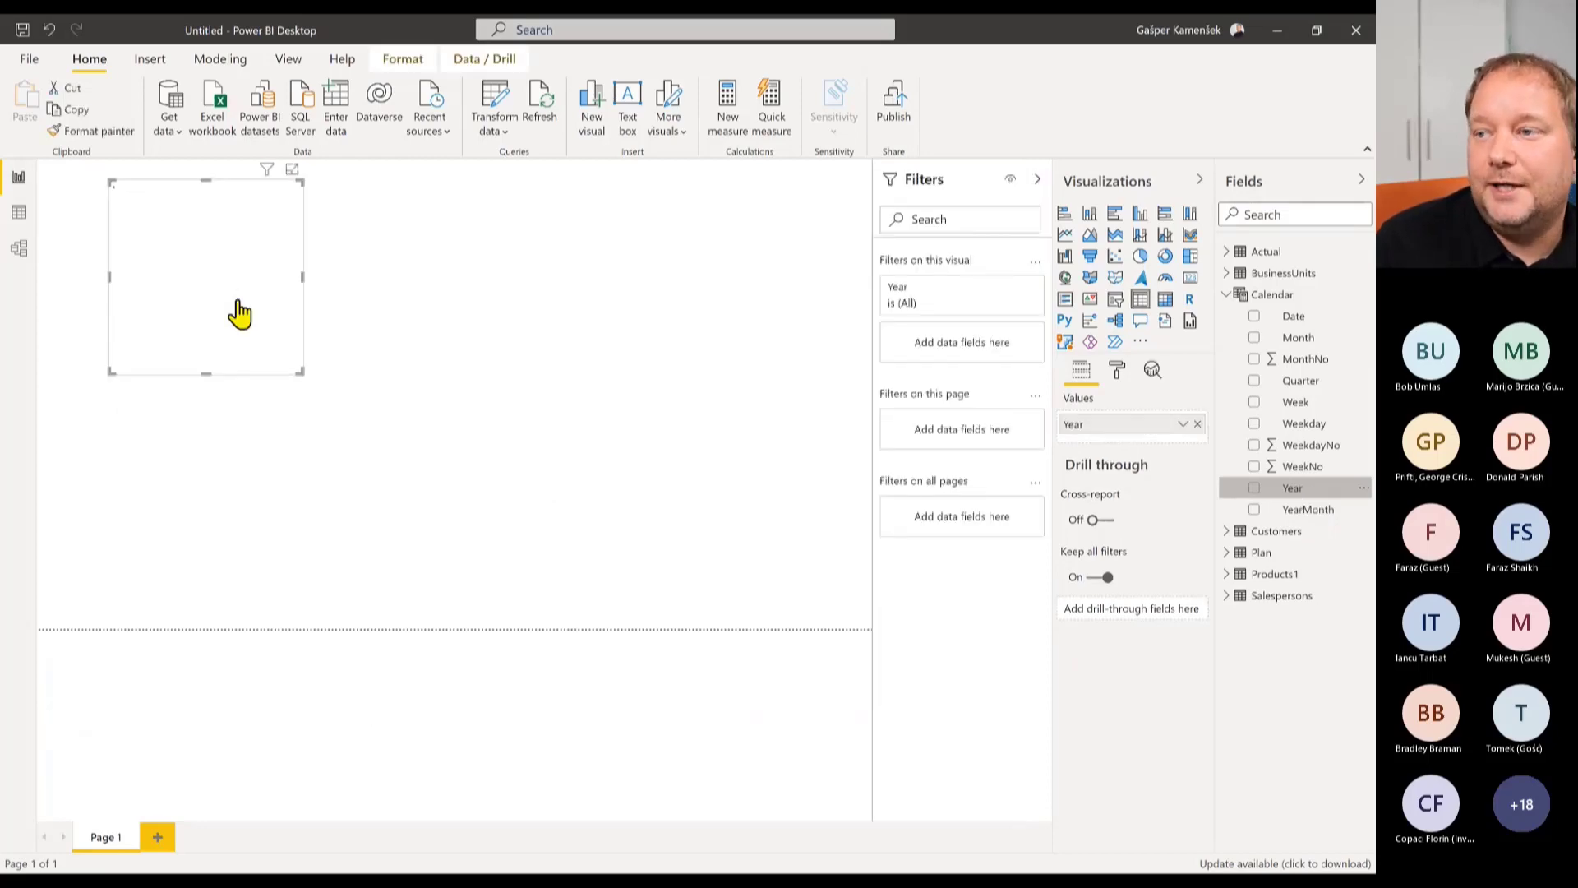
{"action": "left_click", "coordinate": [1115, 298]}
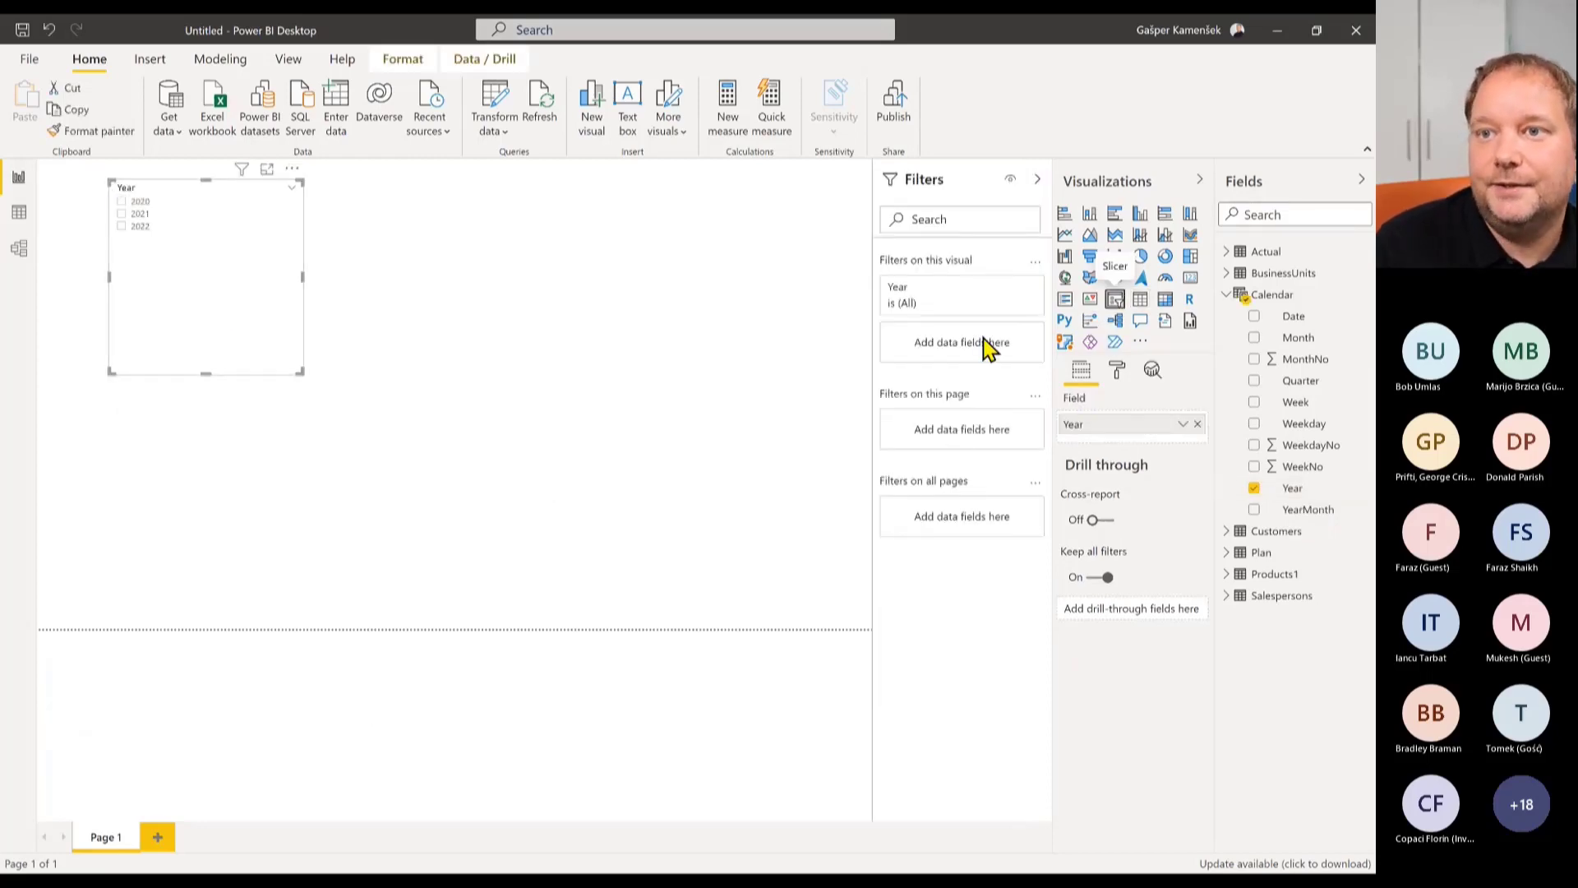
{"action": "left_click", "coordinate": [292, 189]}
{"action": "left_click", "coordinate": [318, 236]}
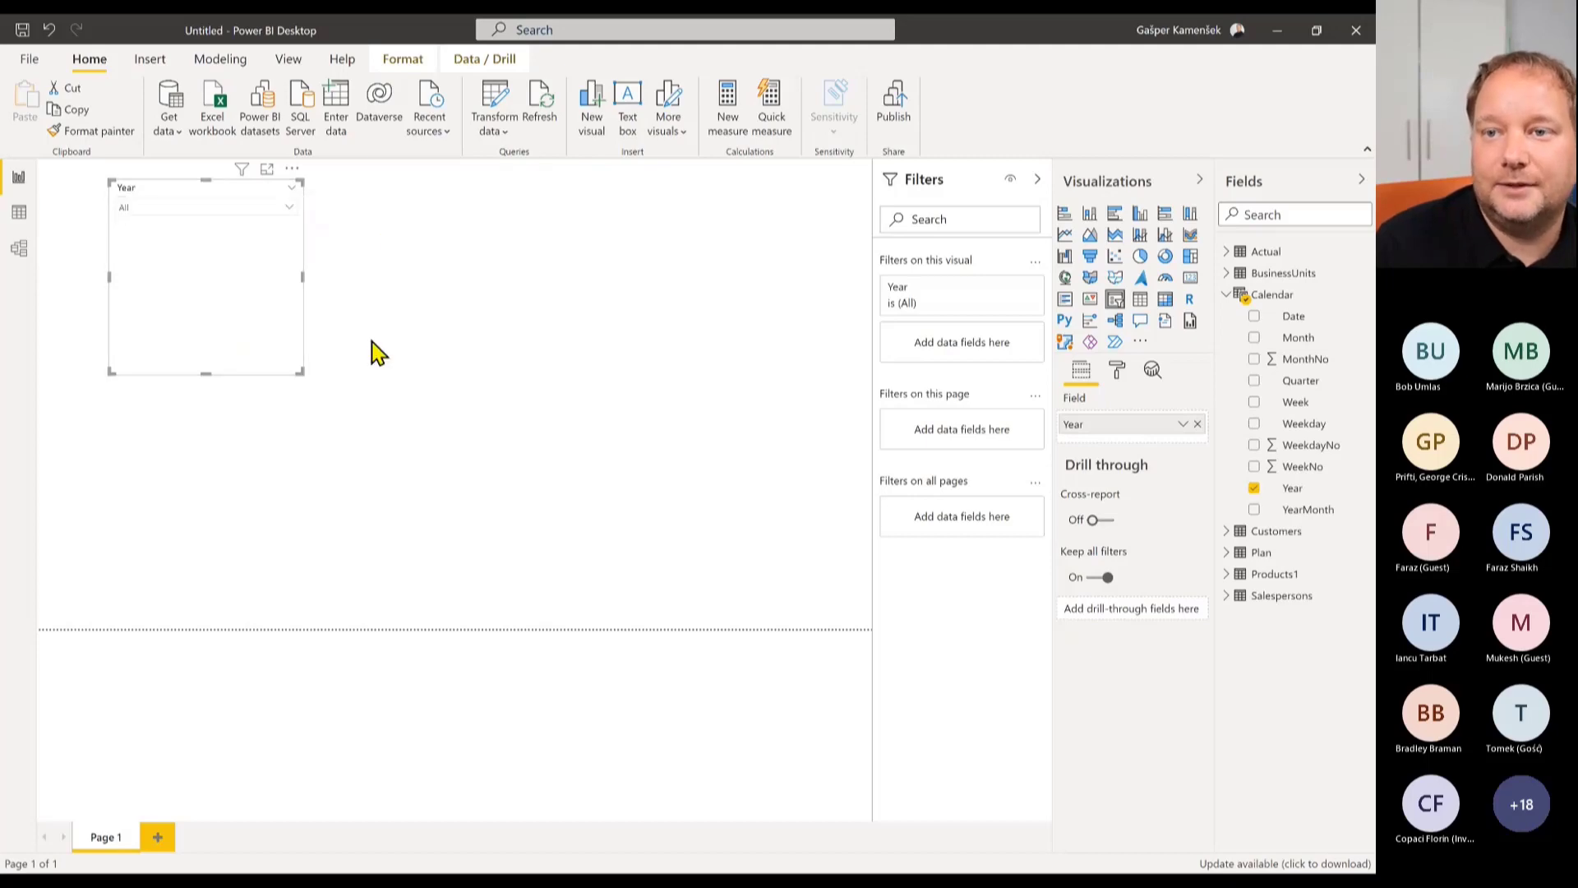
Collapse the filter settings, filter the Year slicer to 2021 and shrink it to fit its dropdown.
{"action": "left_click", "coordinate": [1035, 180]}
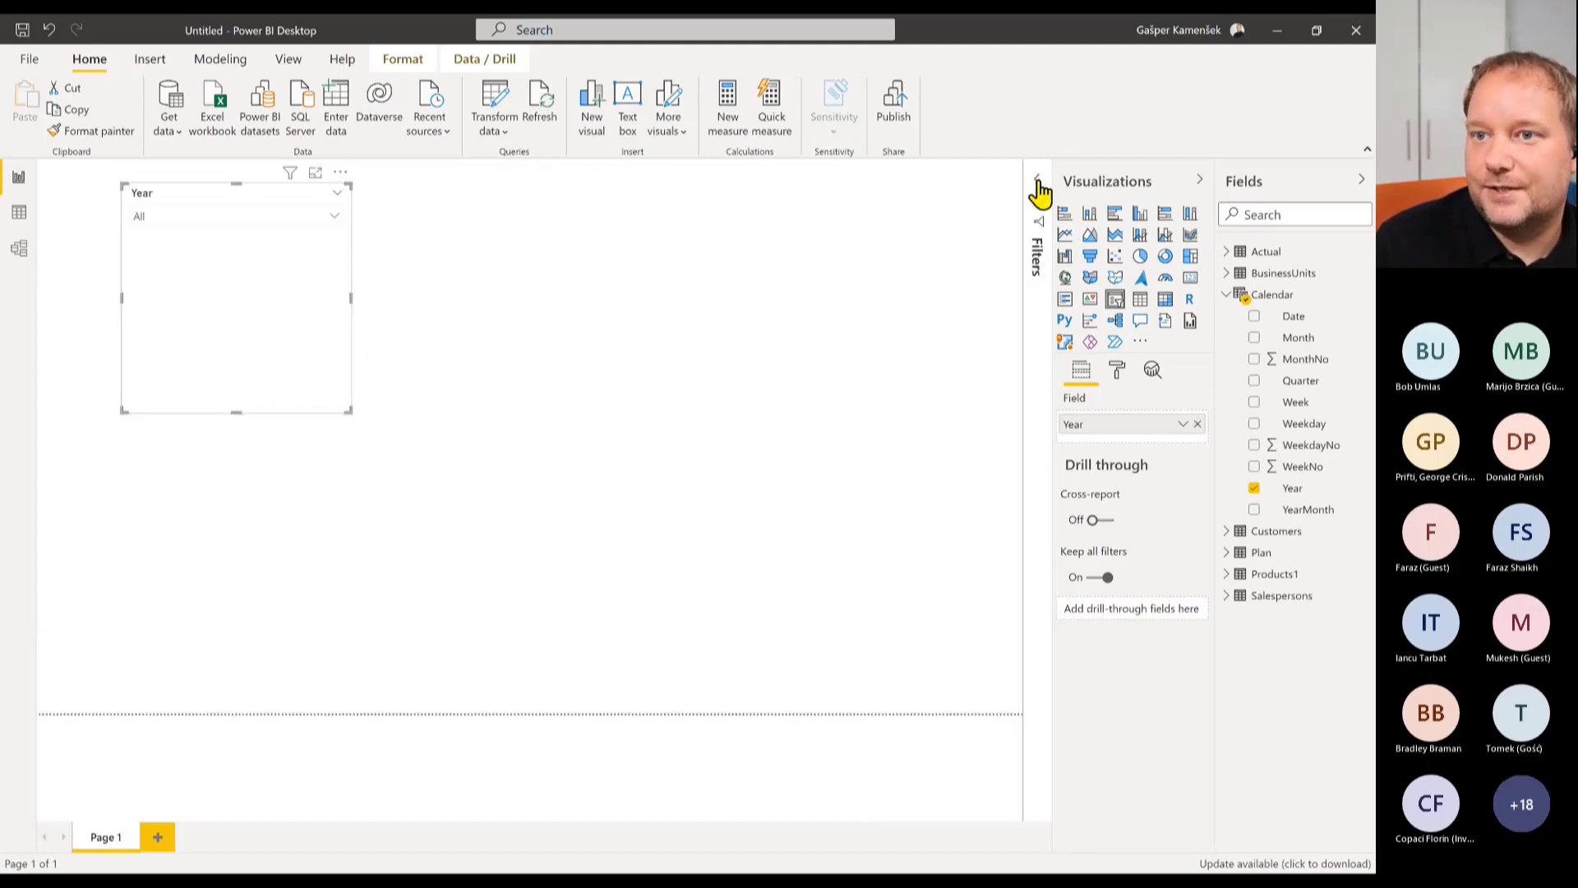
{"action": "left_click", "coordinate": [332, 217]}
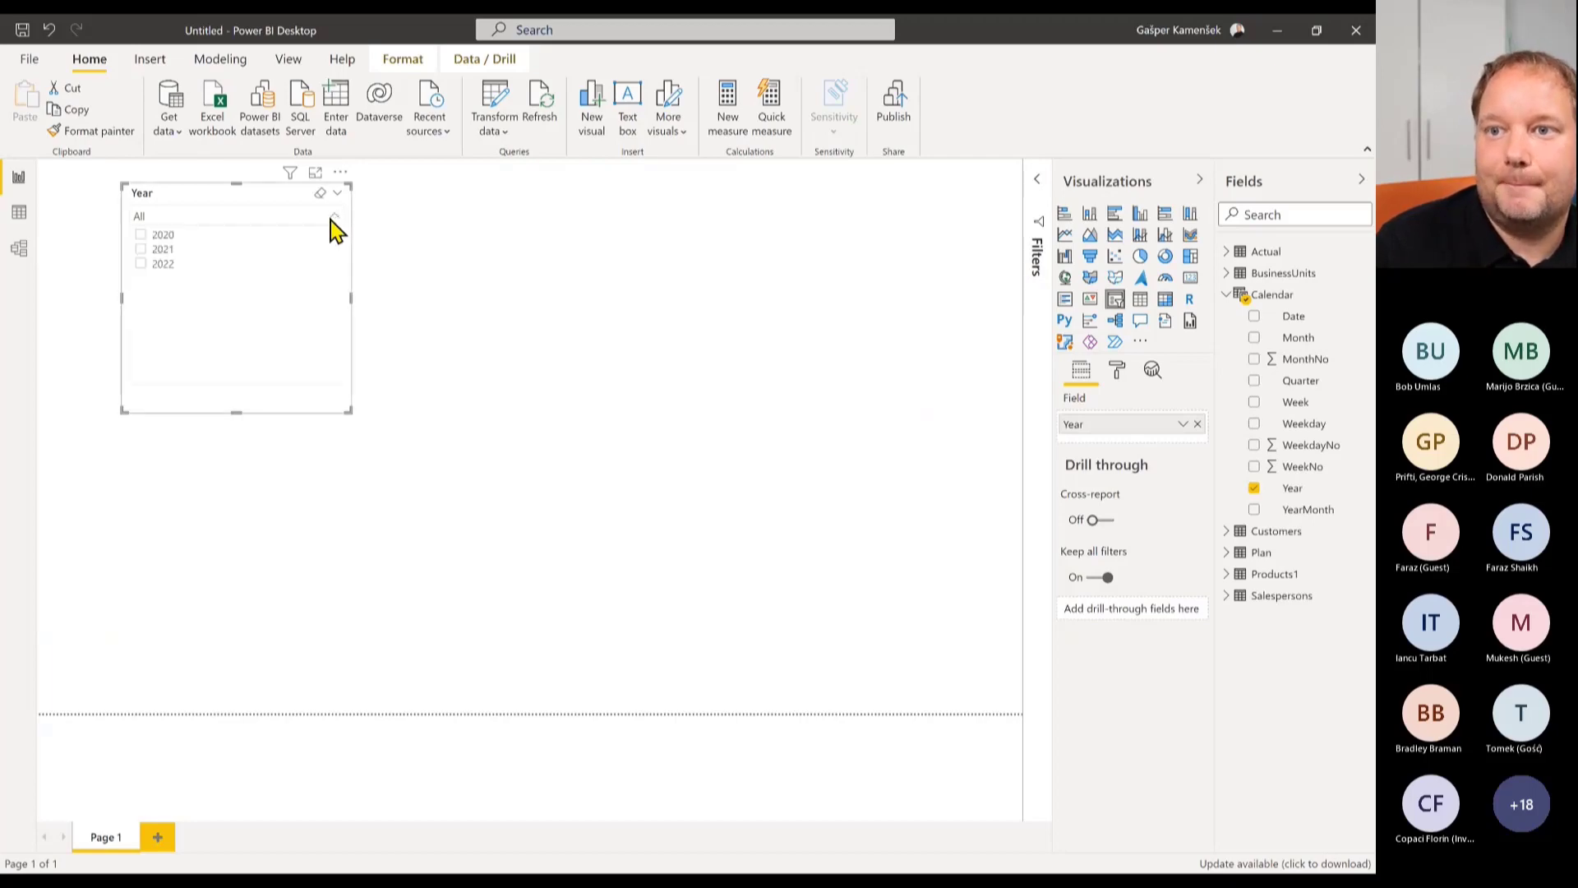
{"action": "left_click", "coordinate": [161, 249]}
{"action": "left_click_drag", "start_coordinate": [347, 409], "coordinate": [315, 260]}
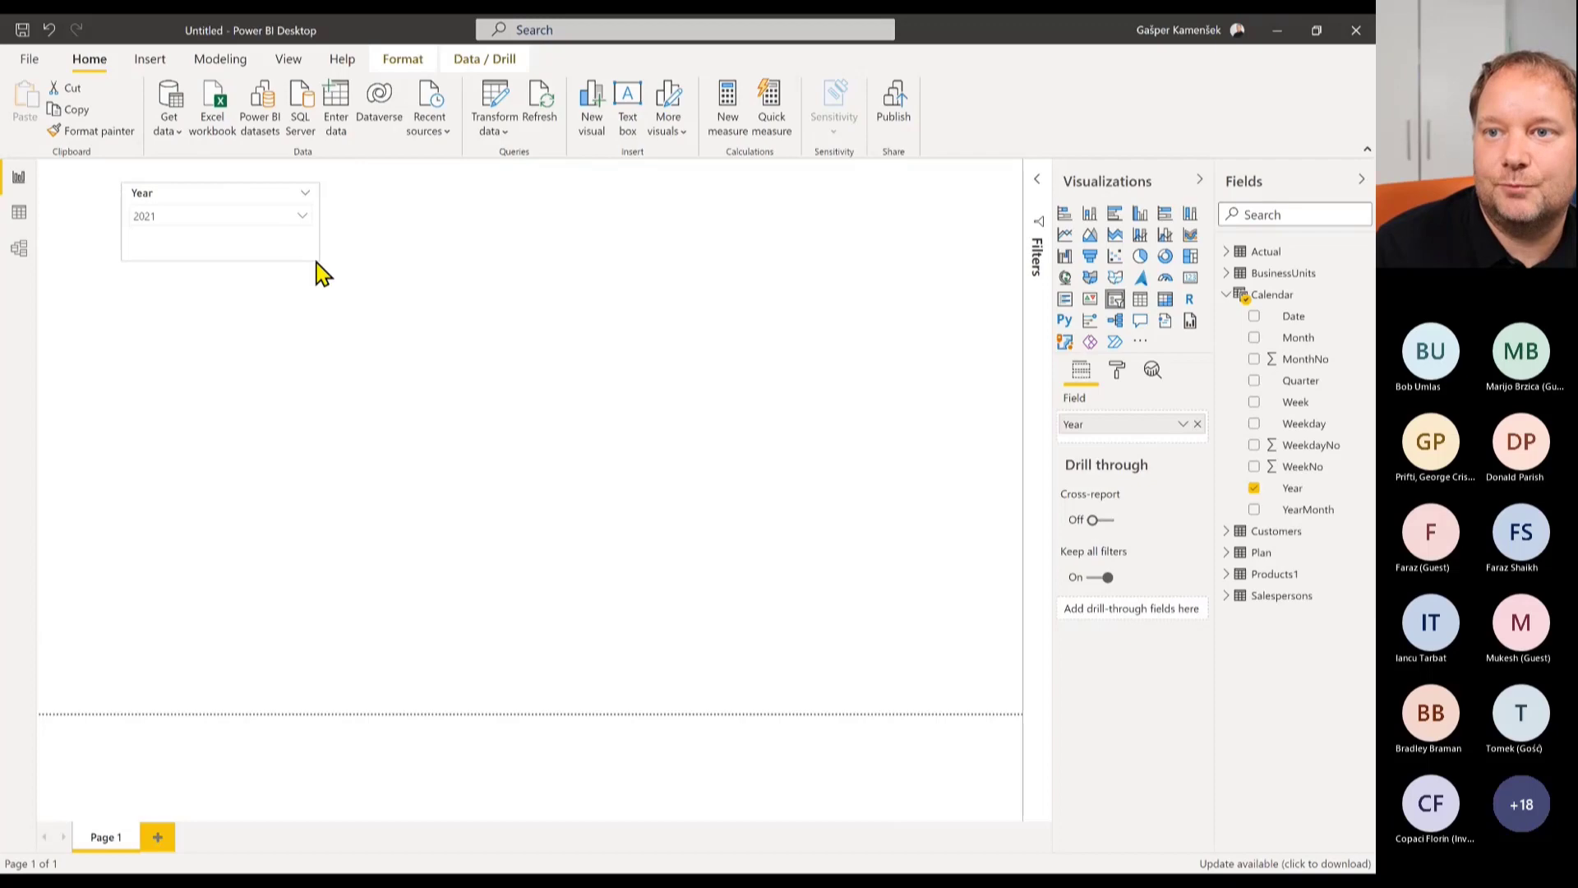
Add a large table visual just below the Year slicer and list Calendar's Month in it.
{"action": "left_click", "coordinate": [165, 403]}
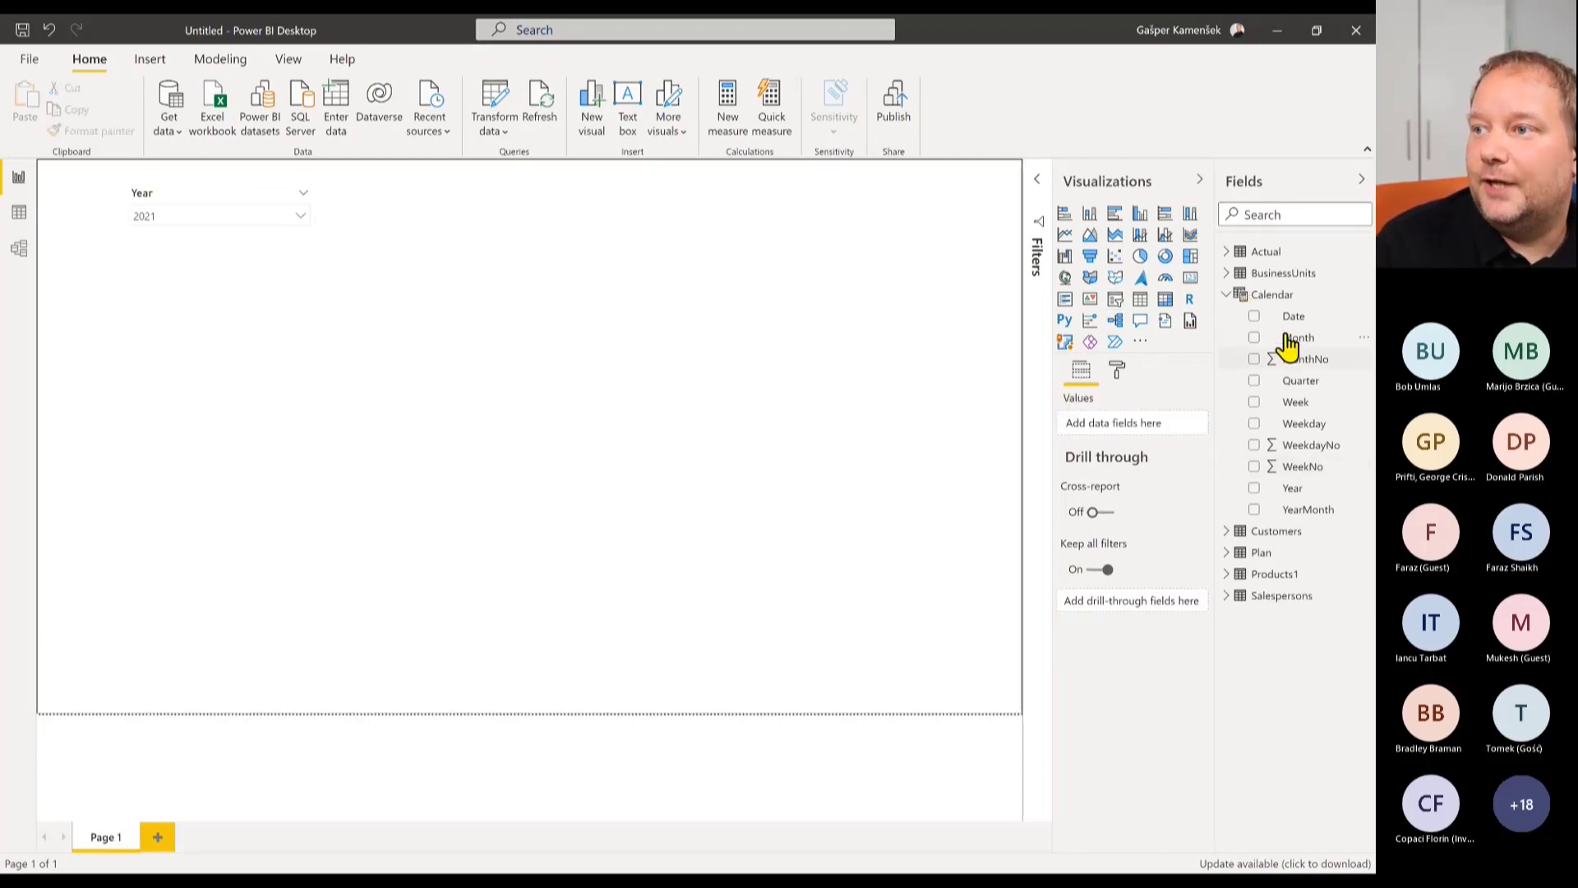
{"action": "left_click", "coordinate": [1141, 301]}
{"action": "left_click_drag", "start_coordinate": [314, 441], "coordinate": [691, 709]}
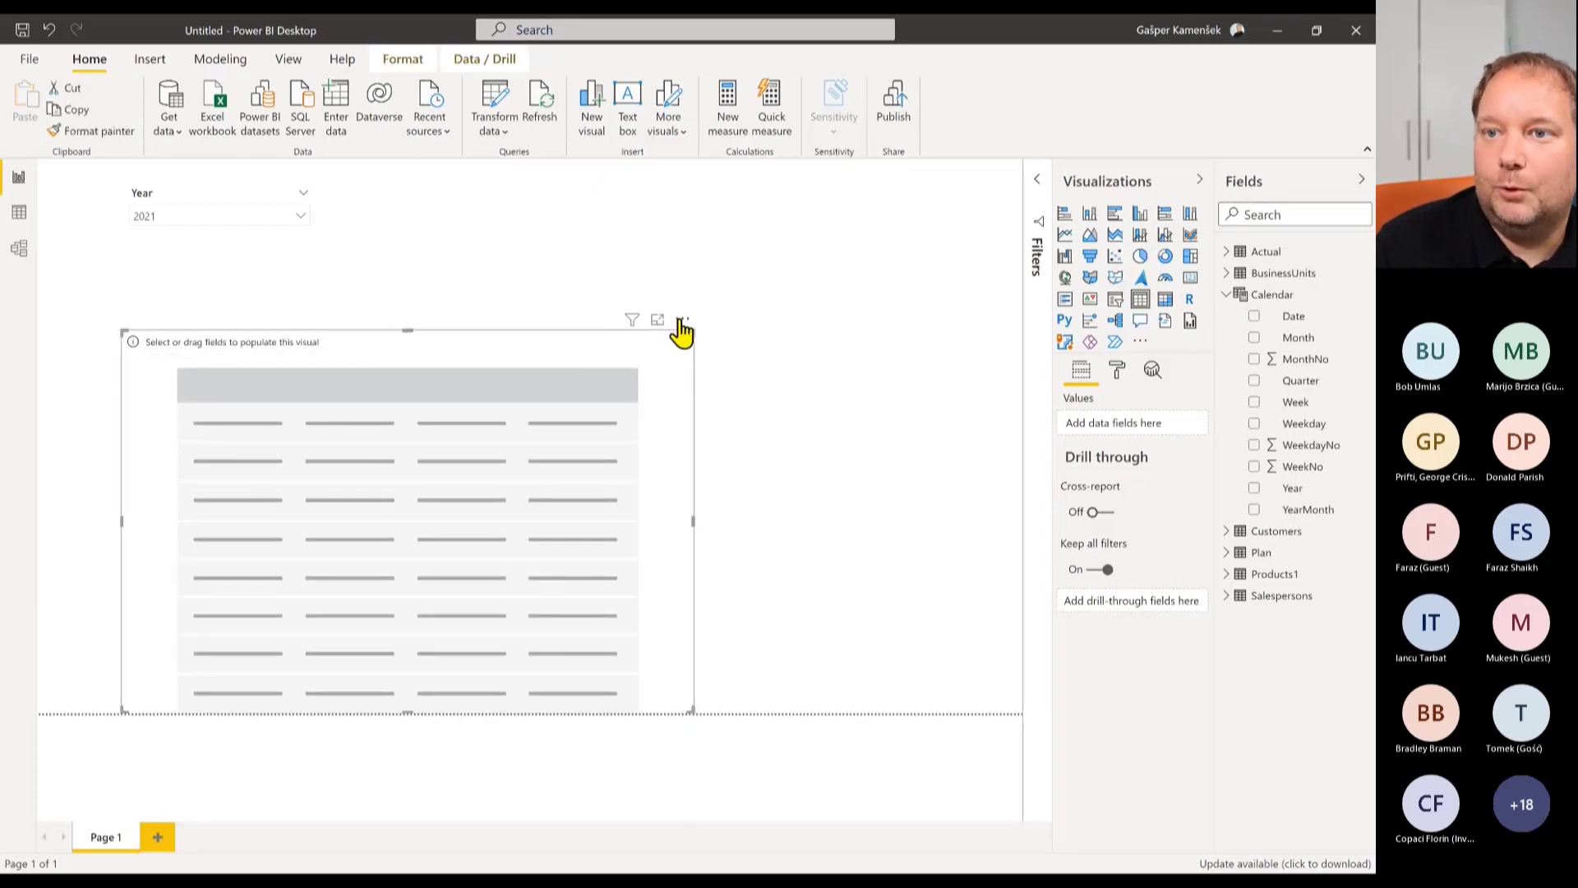
{"action": "left_click_drag", "start_coordinate": [683, 331], "coordinate": [679, 260]}
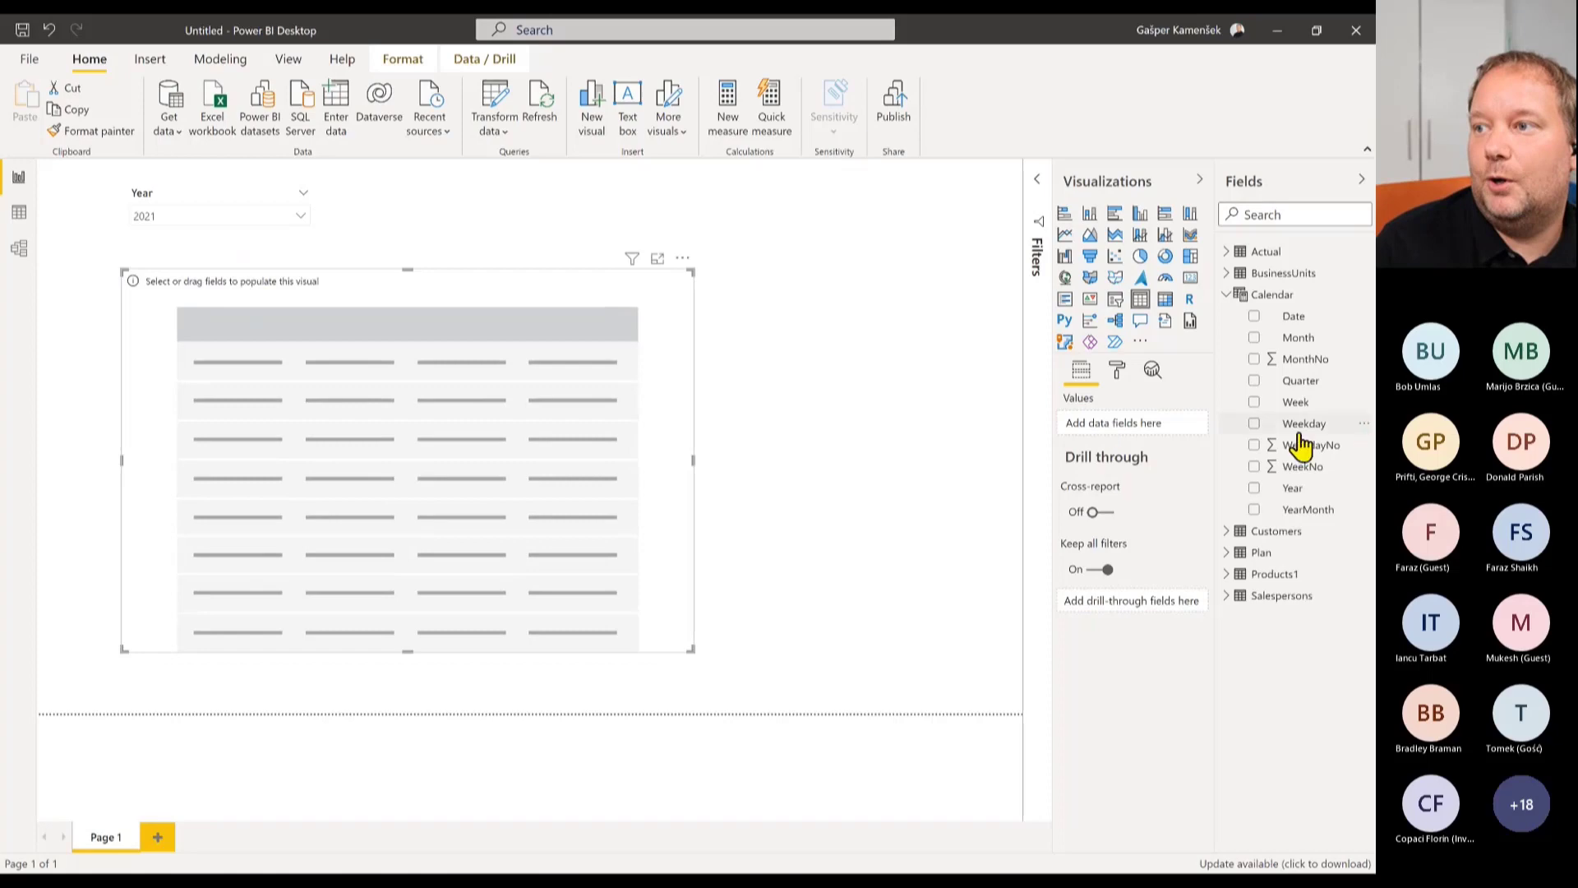
{"action": "left_click", "coordinate": [1255, 337]}
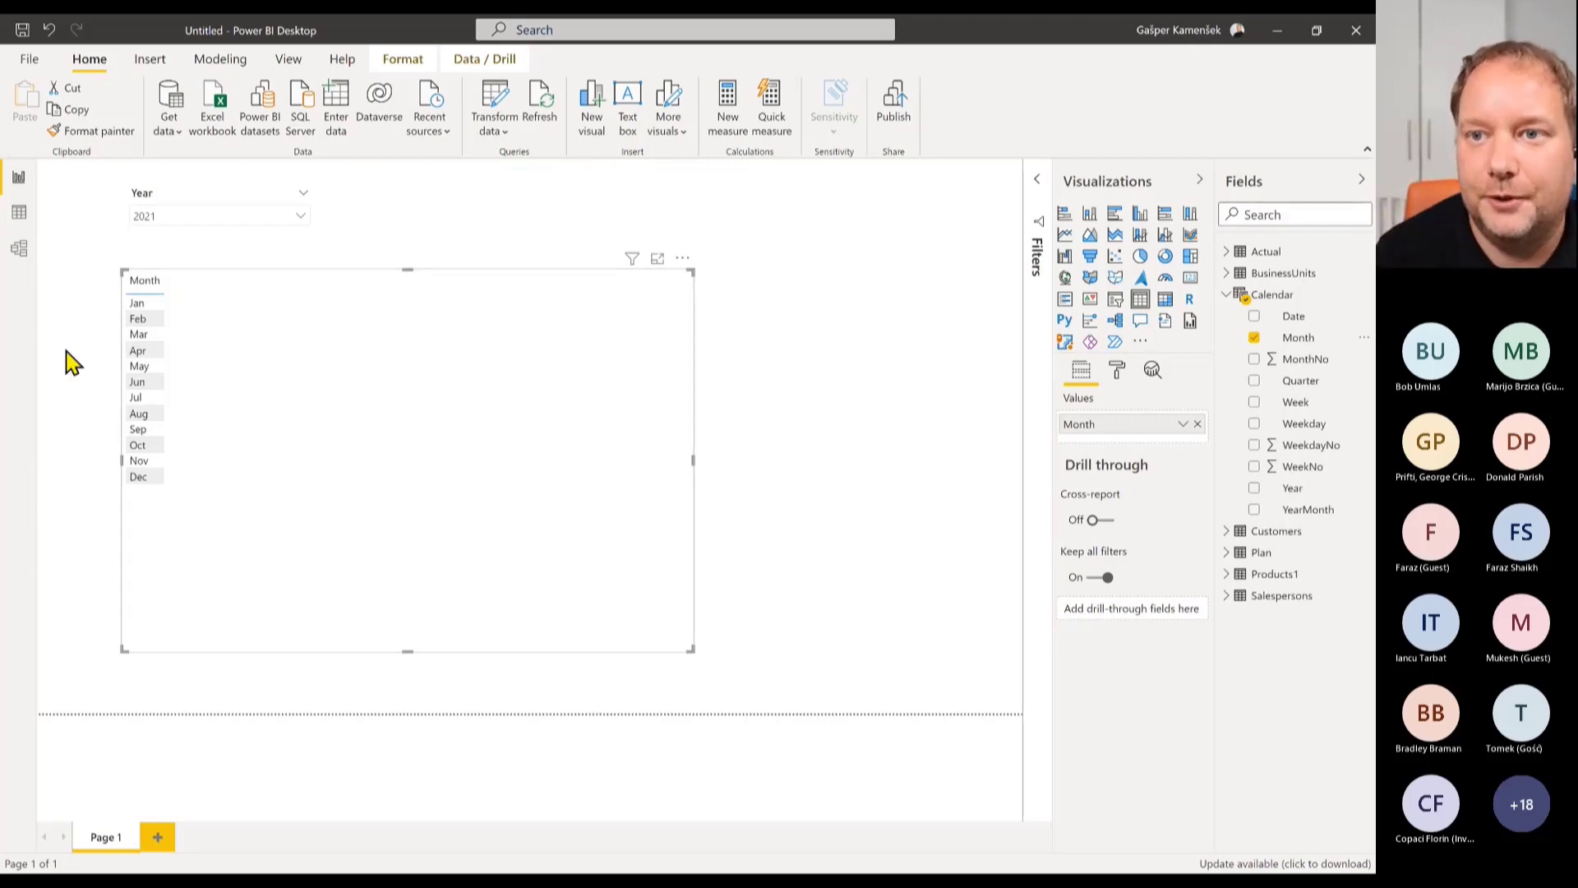
Examine CALENDARAUTO and the [Date] references in the Calendar formula, and the Revenue, Cost and Gross Profit columns of the Actual table.
{"action": "left_click", "coordinate": [17, 222]}
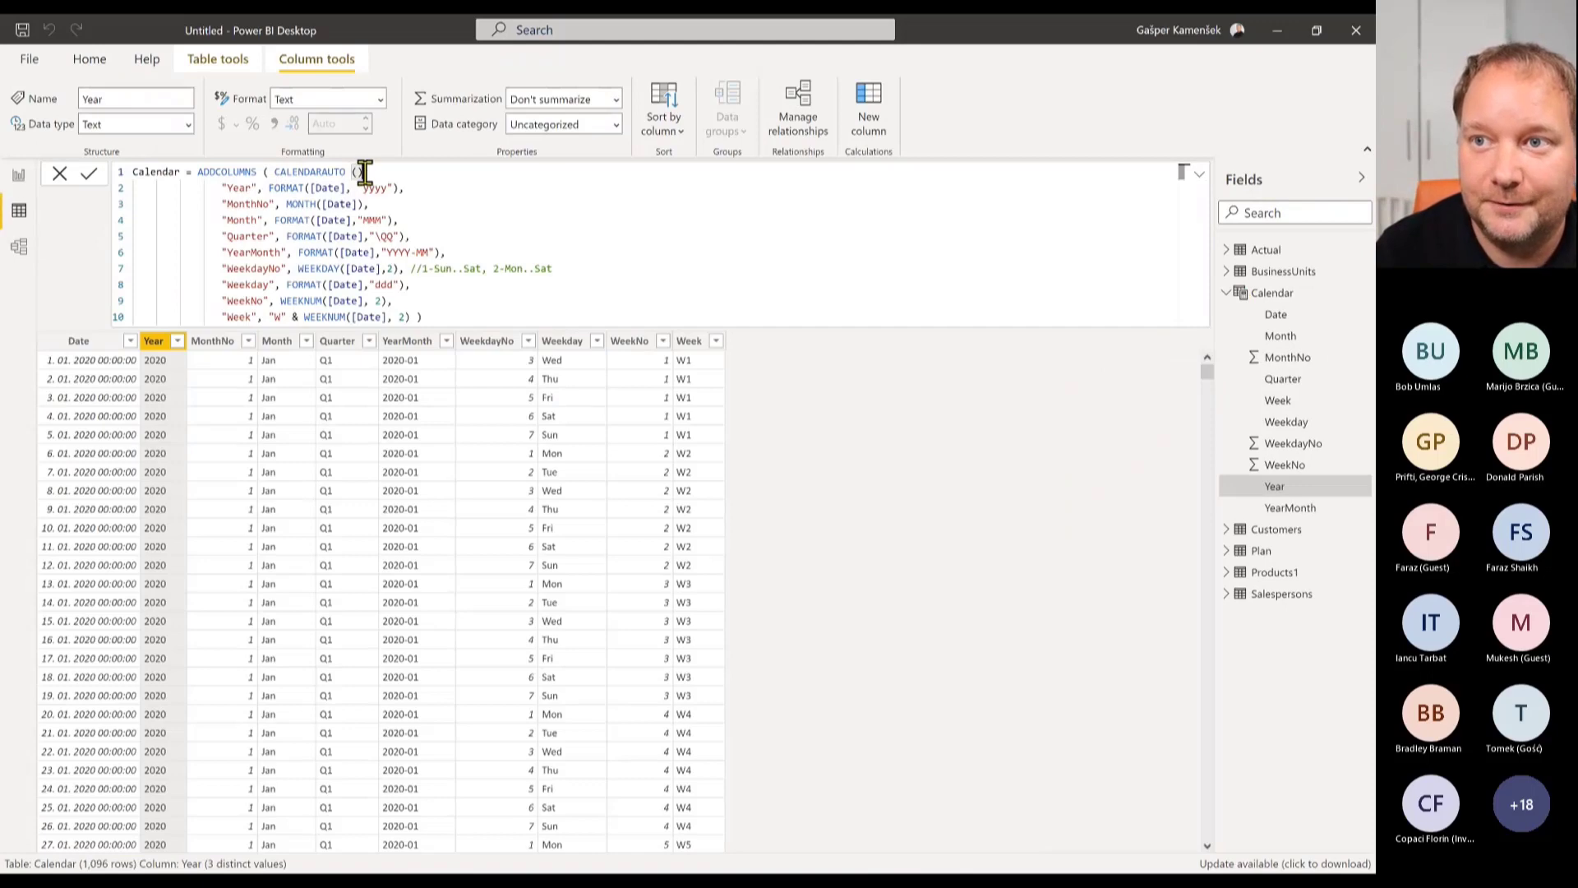
{"action": "left_click_drag", "start_coordinate": [363, 172], "coordinate": [275, 168]}
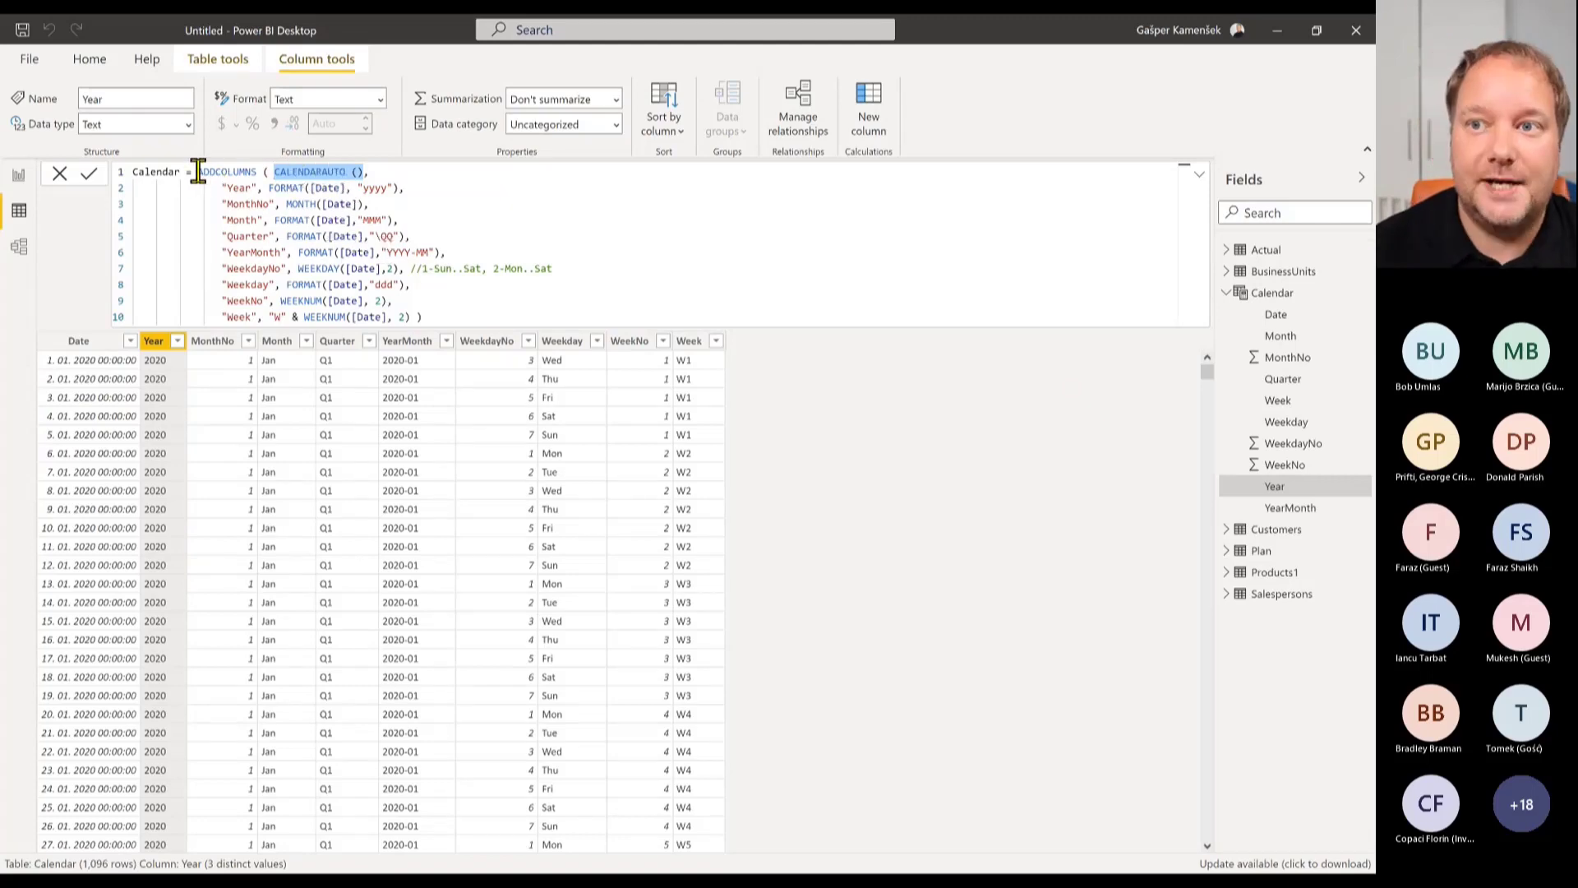
{"action": "left_click_drag", "start_coordinate": [198, 171], "coordinate": [351, 187]}
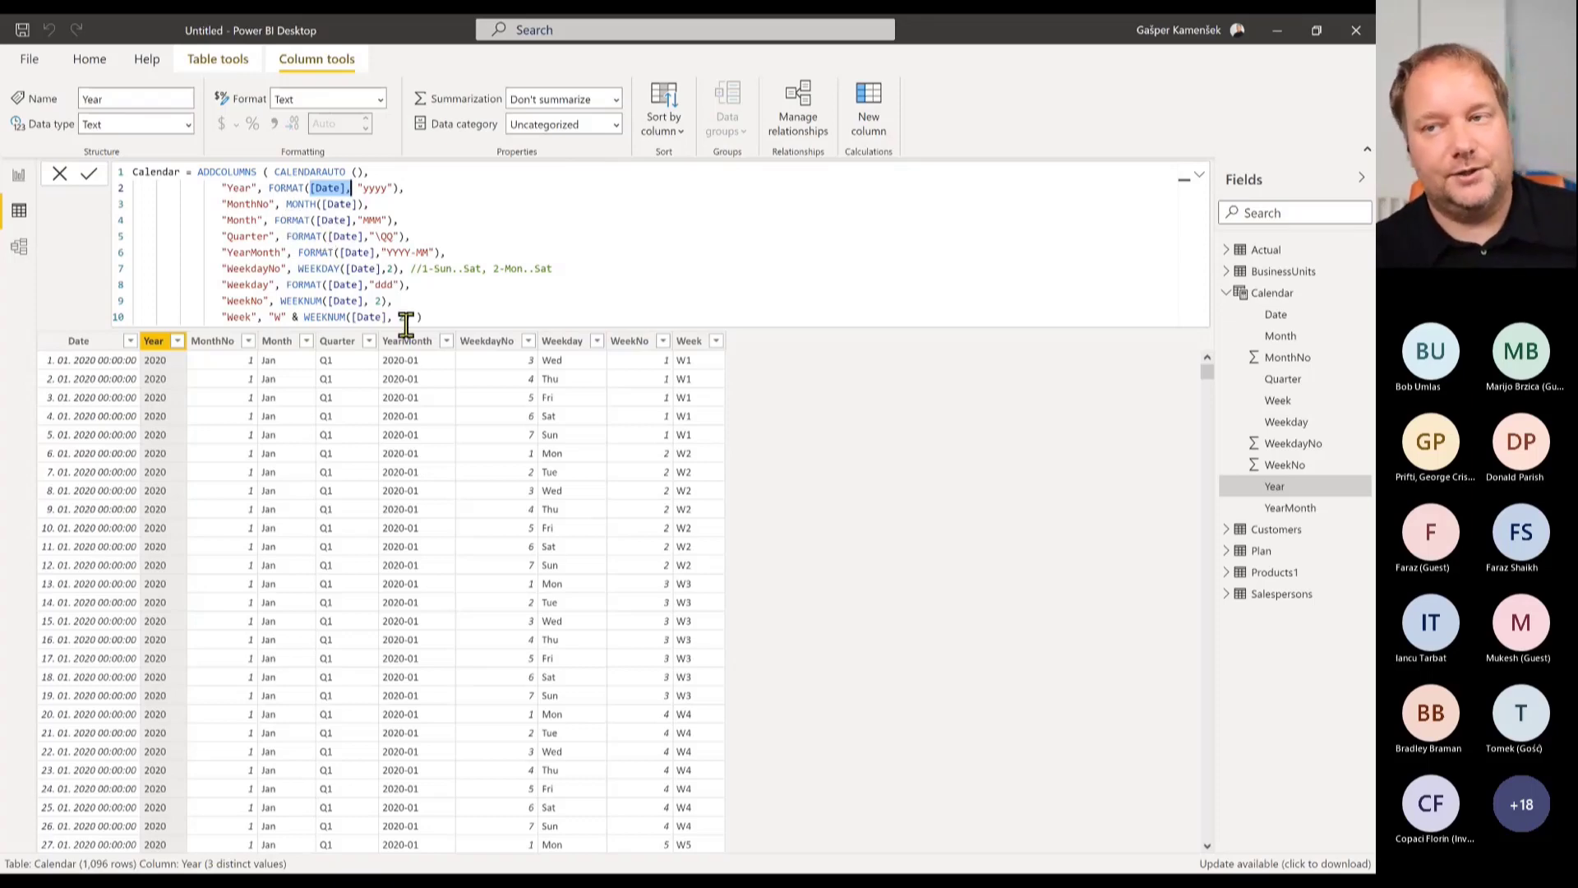
{"action": "left_click", "coordinate": [20, 178]}
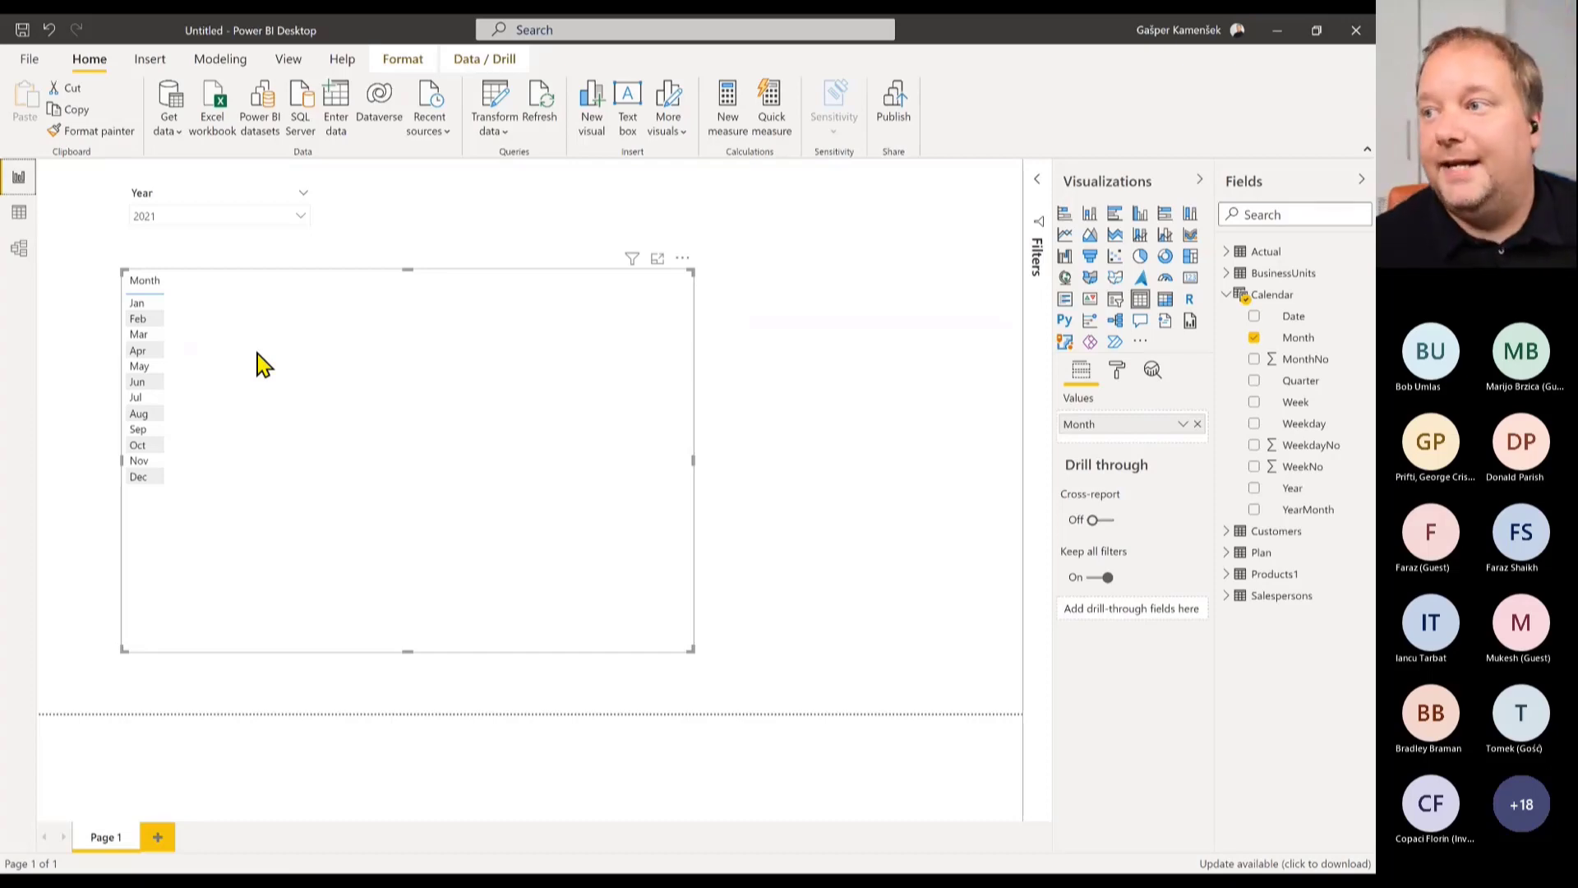
{"action": "left_click", "coordinate": [20, 216]}
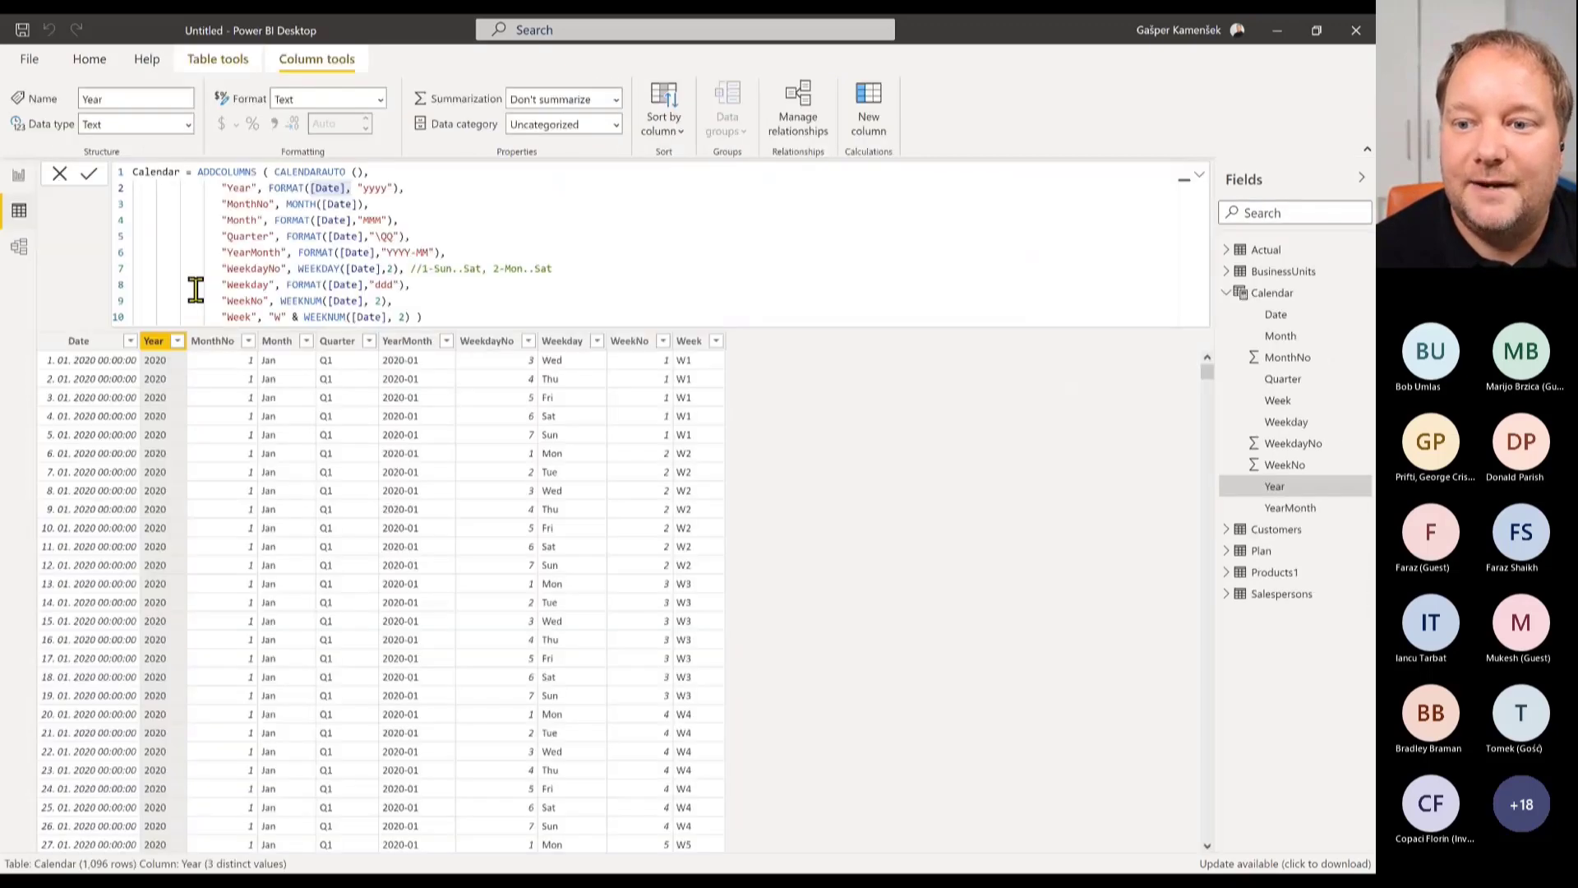
{"action": "left_click", "coordinate": [1287, 256]}
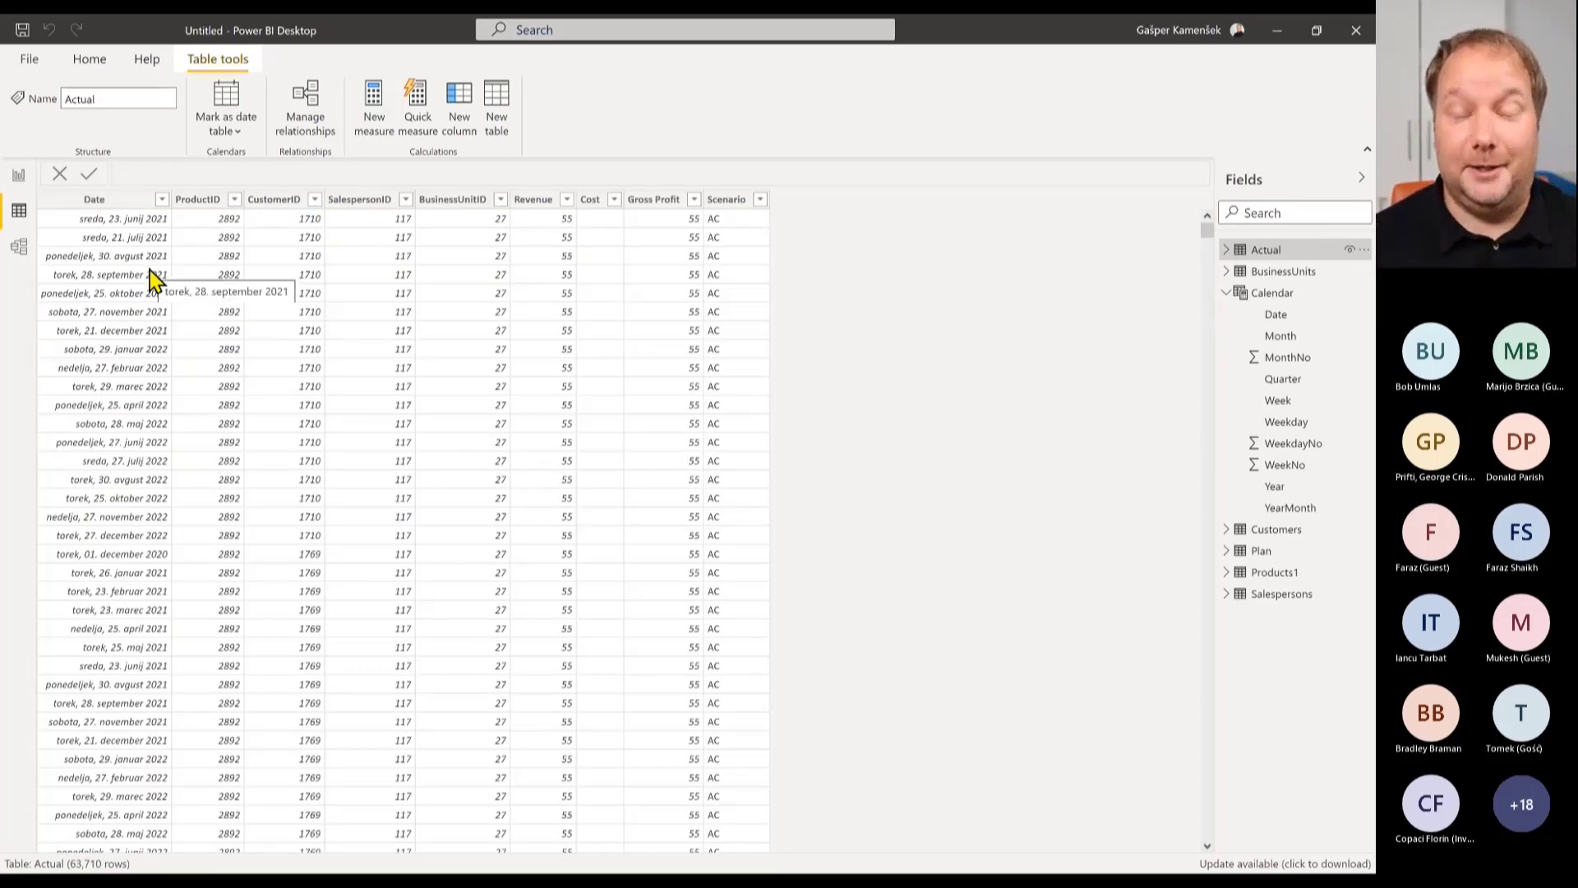
{"action": "left_click", "coordinate": [539, 201]}
{"action": "left_click", "coordinate": [590, 202]}
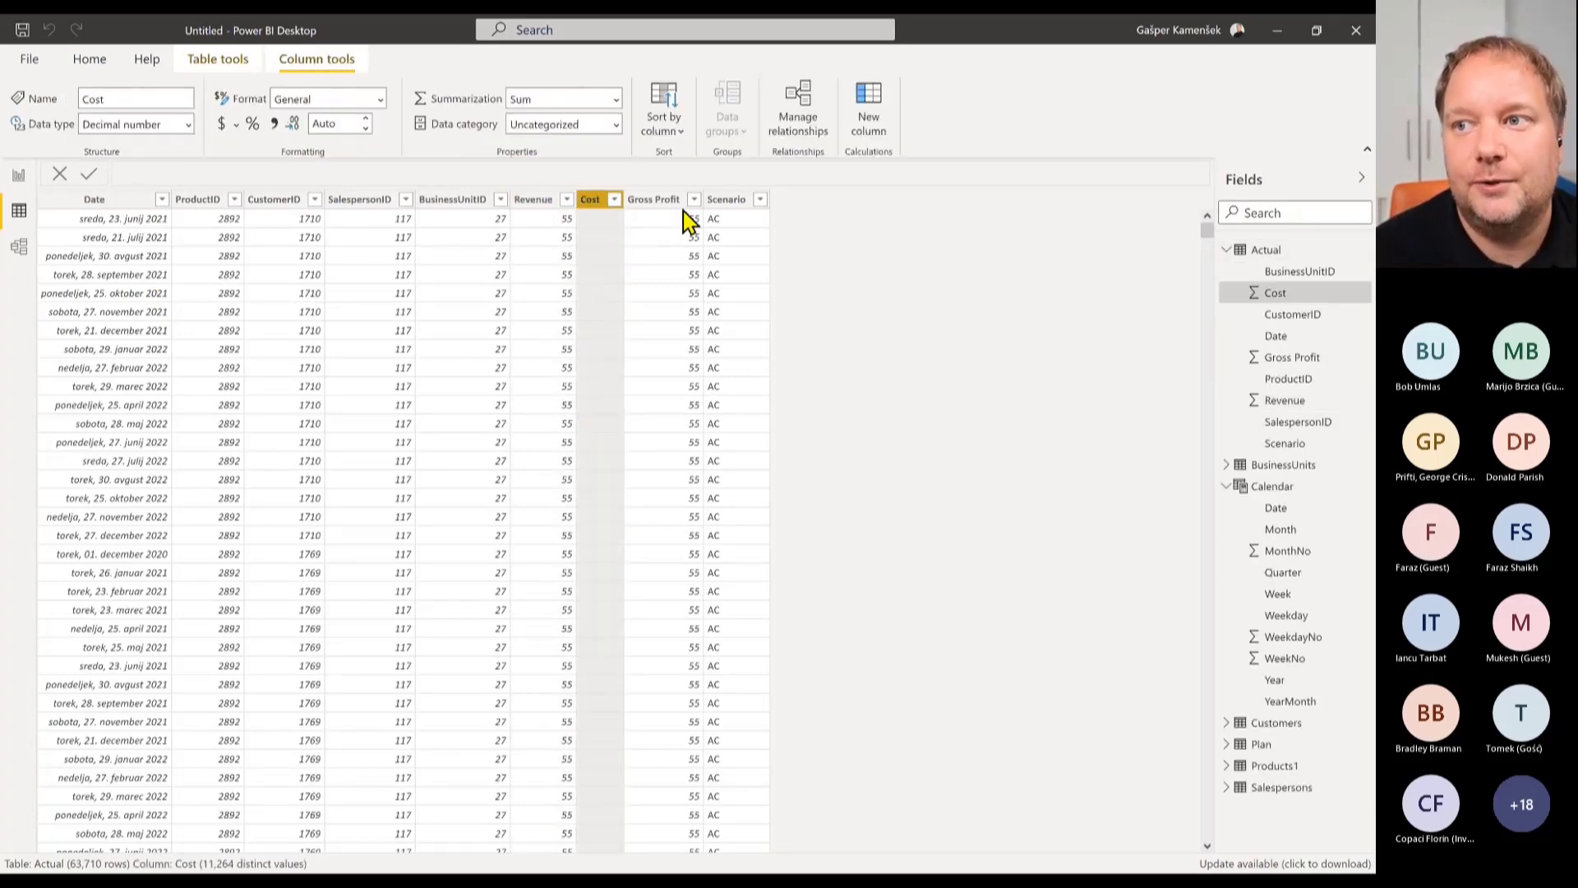
{"action": "left_click", "coordinate": [662, 201]}
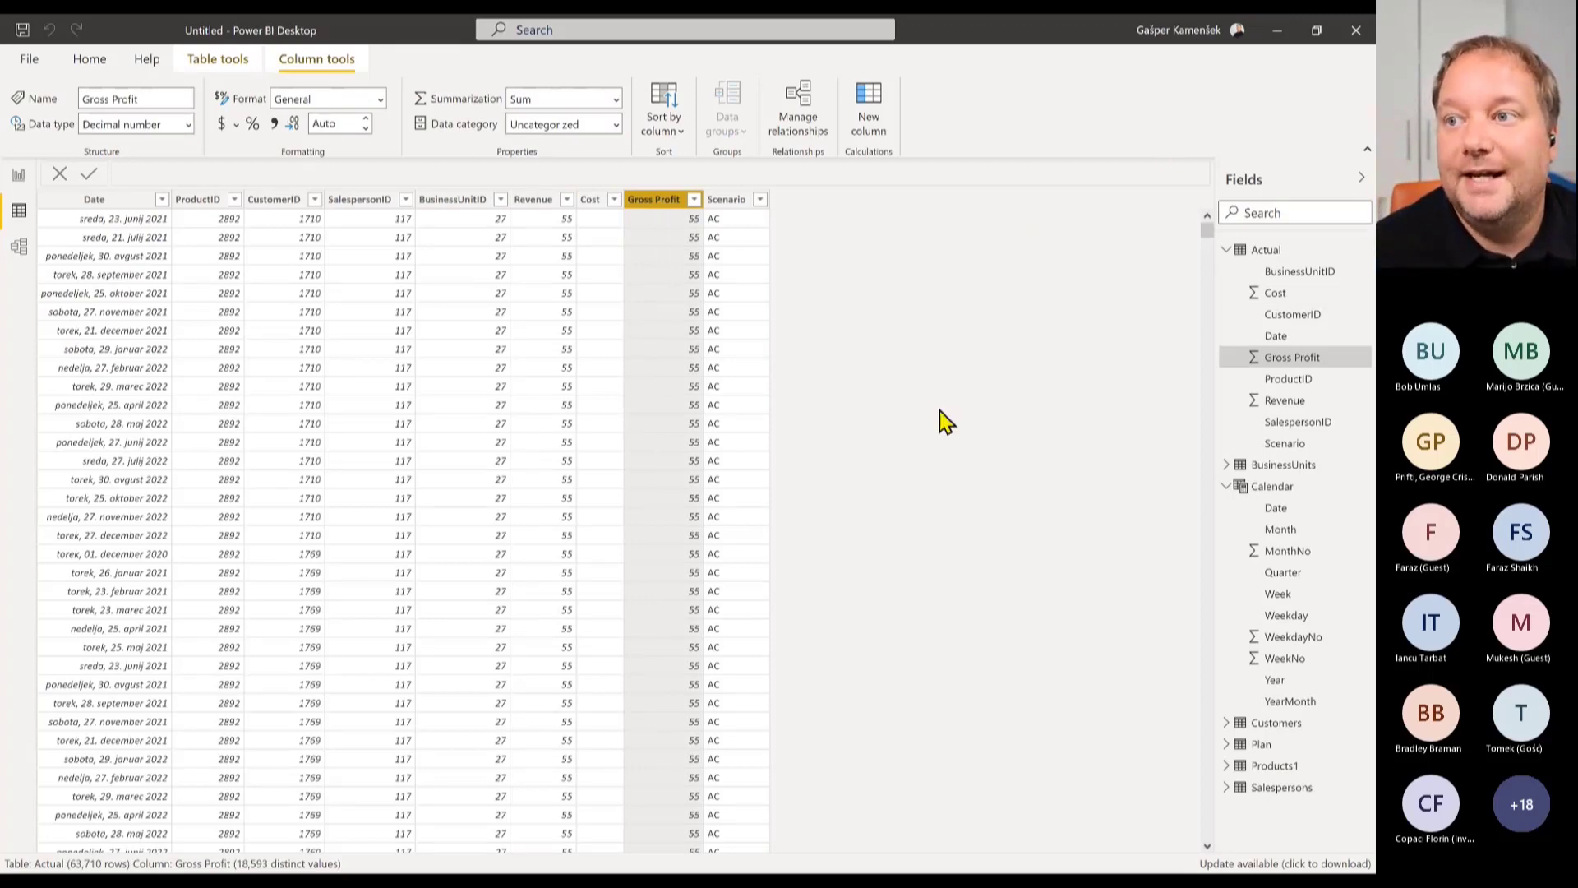
{"action": "left_click", "coordinate": [532, 216]}
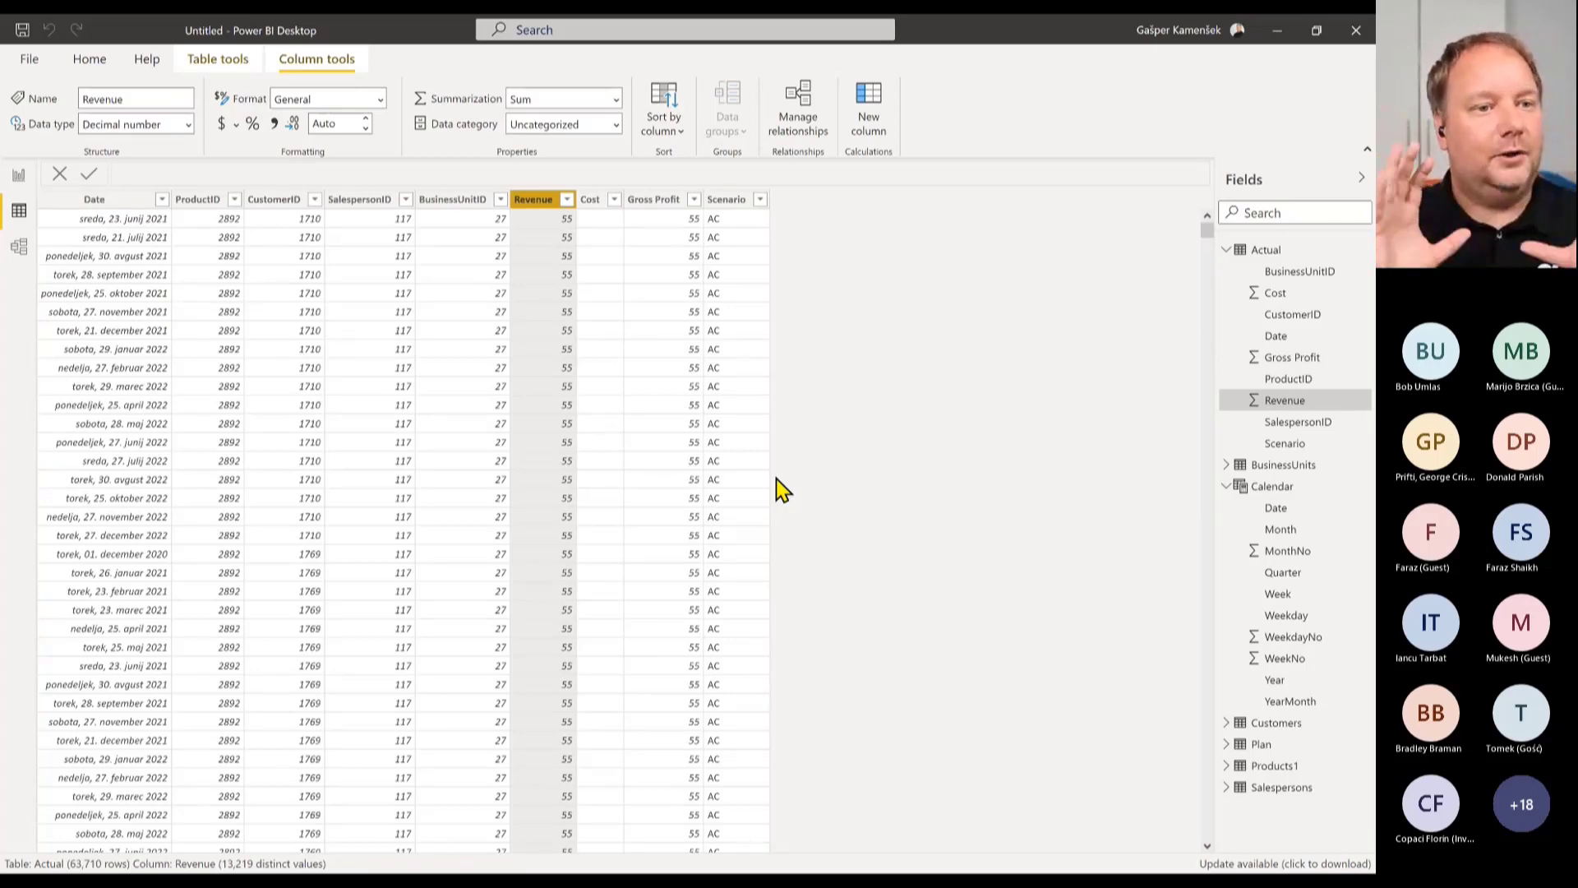
Rename the report's Page 1 to Revenue.
{"action": "left_click", "coordinate": [18, 176]}
{"action": "double_click", "coordinate": [105, 837]}
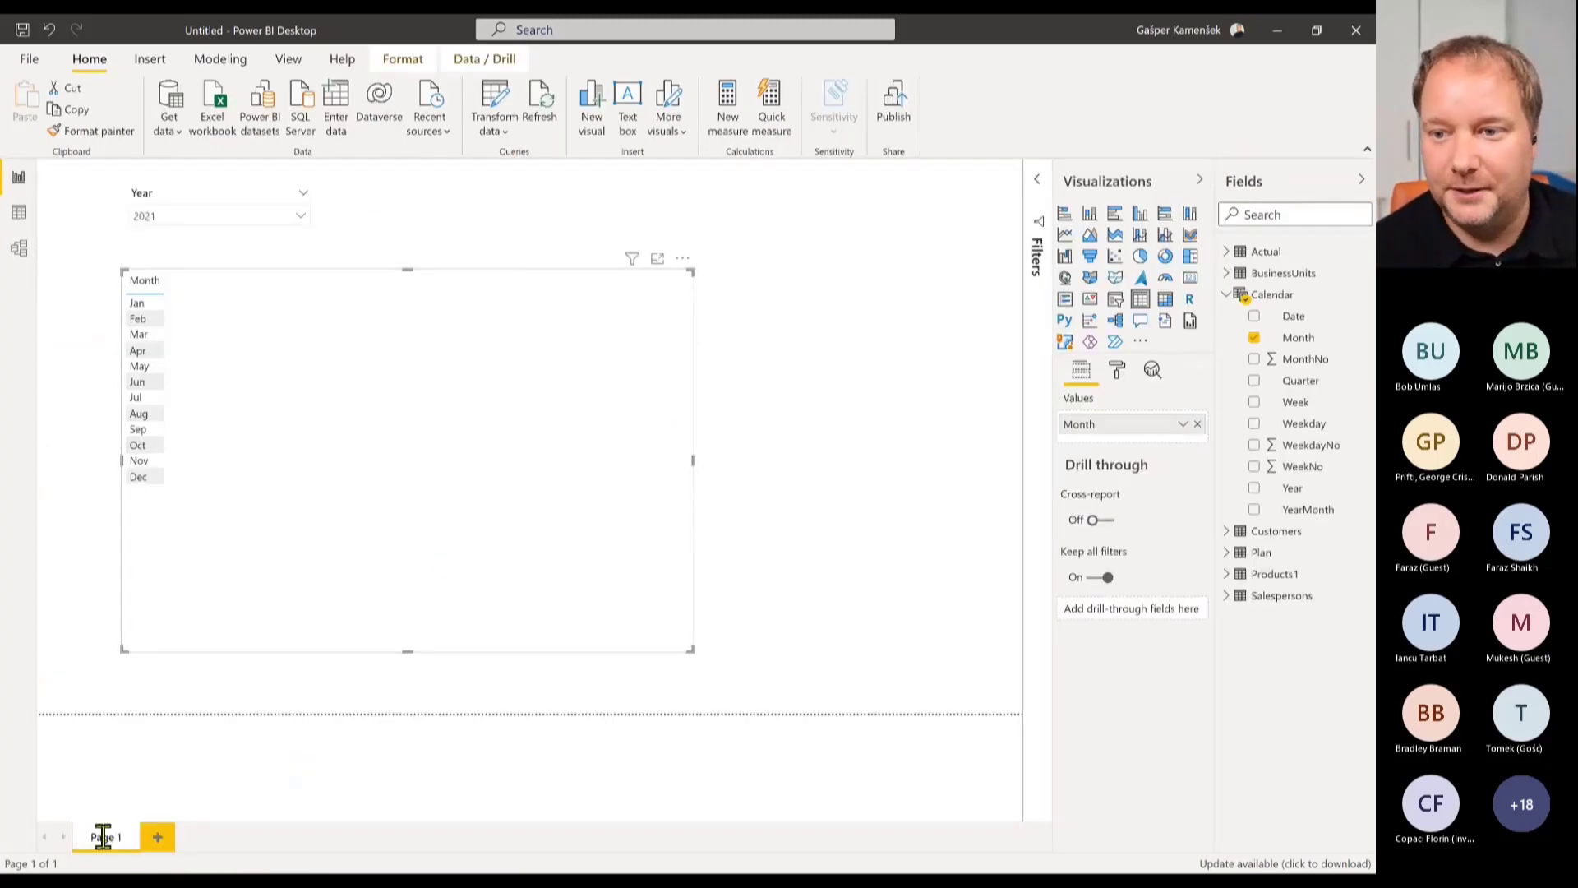
{"action": "type", "text": "Revenue"}
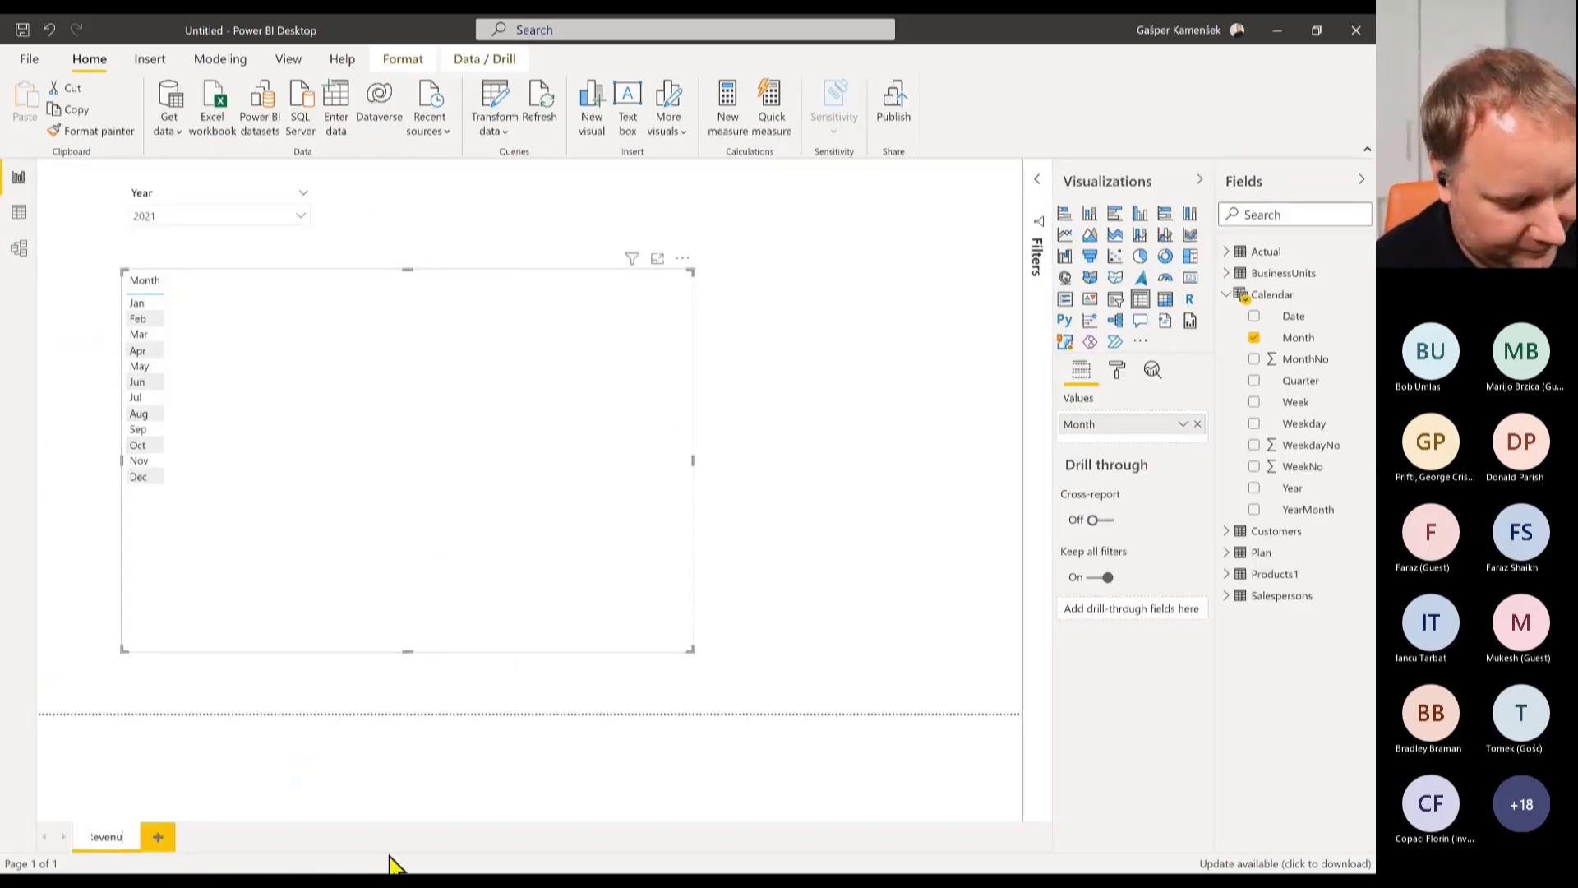
{"action": "key", "text": "Return"}
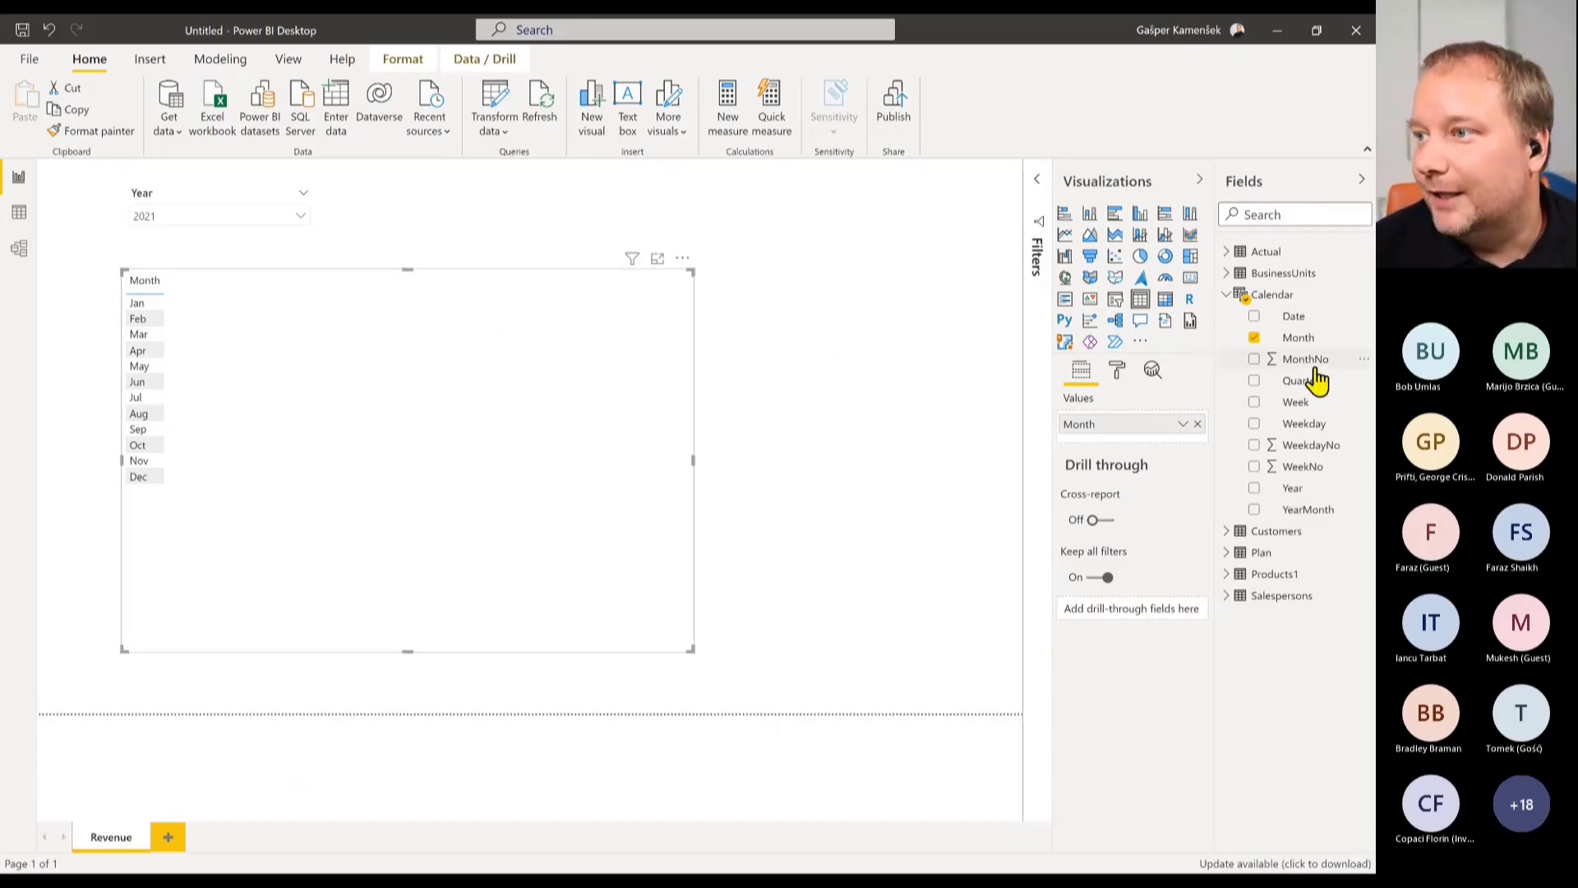
Create the measure AC = SUM(Actual[Revenue]) in the Actual table and add it to the month table visual.
{"action": "left_click", "coordinate": [1230, 253]}
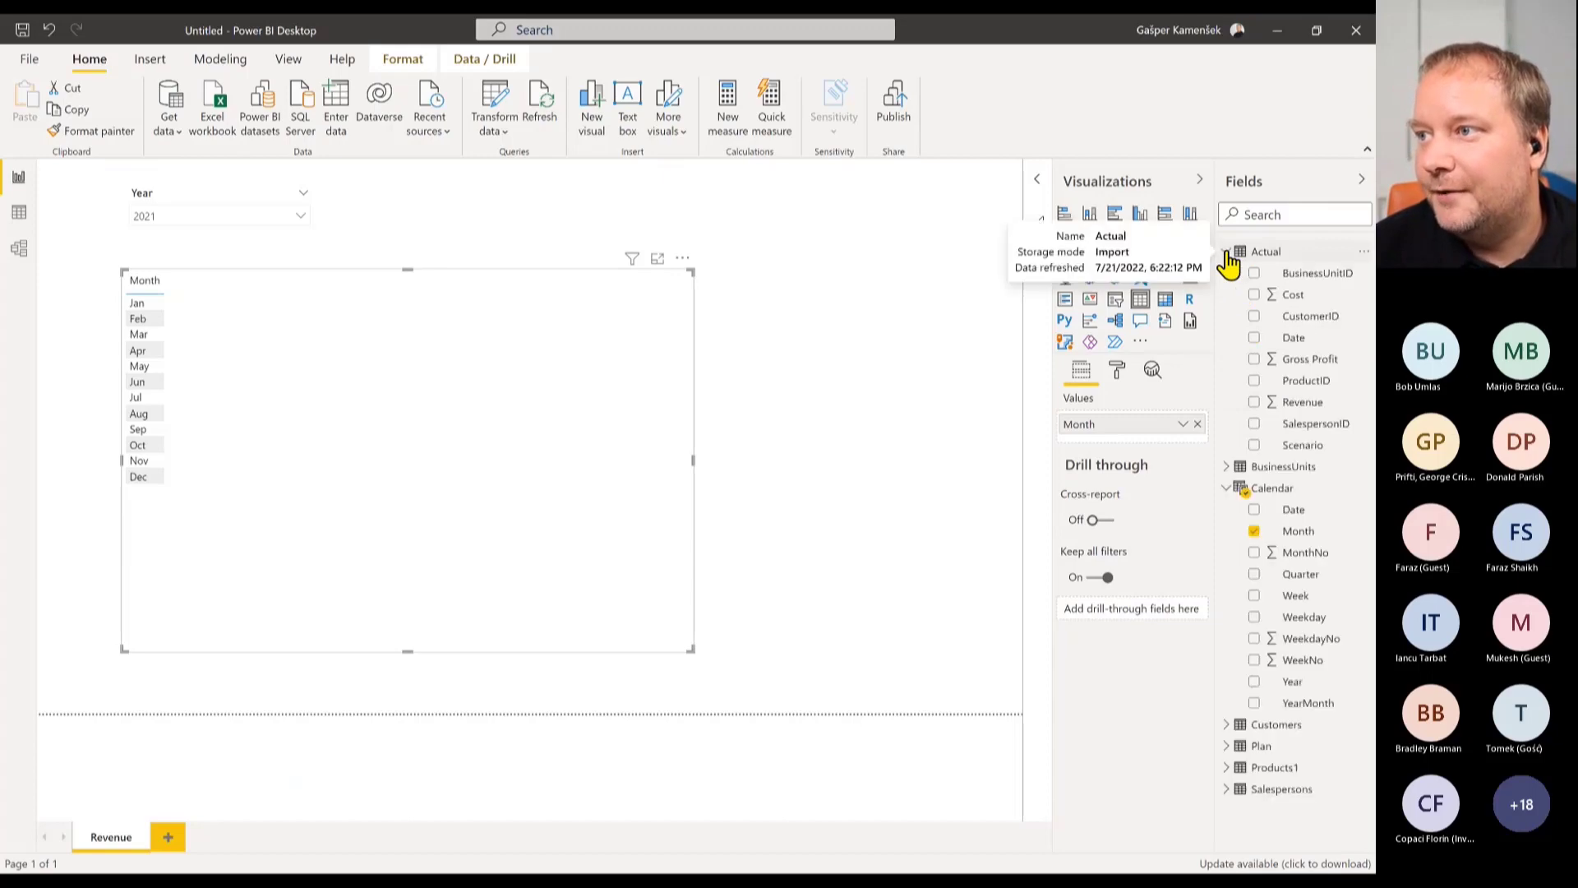
{"action": "right_click", "coordinate": [1266, 257]}
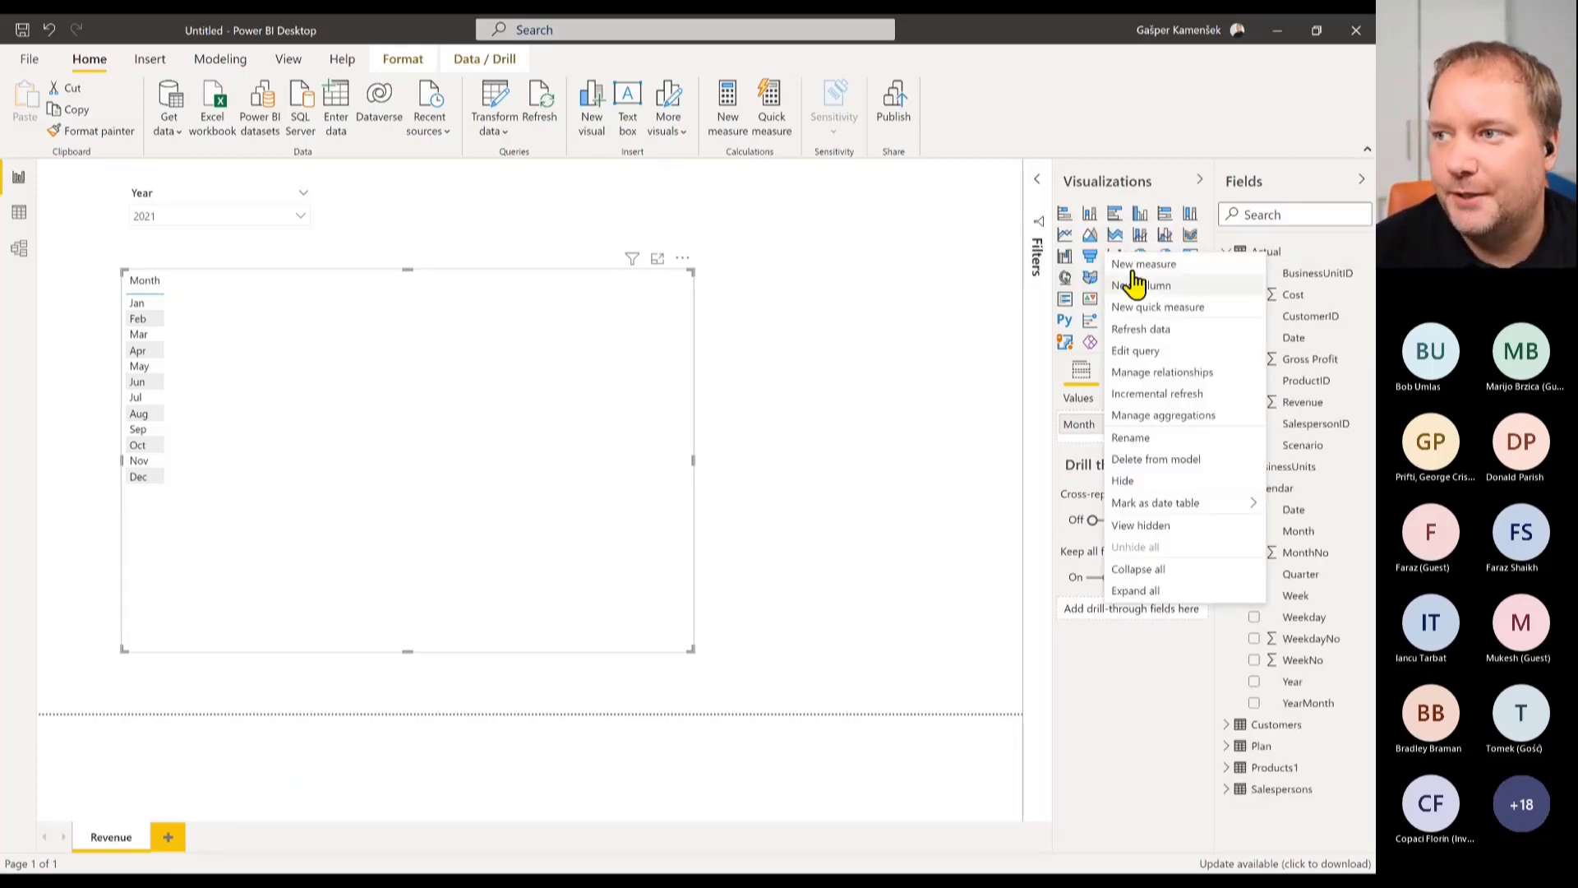
{"action": "left_click", "coordinate": [313, 273]}
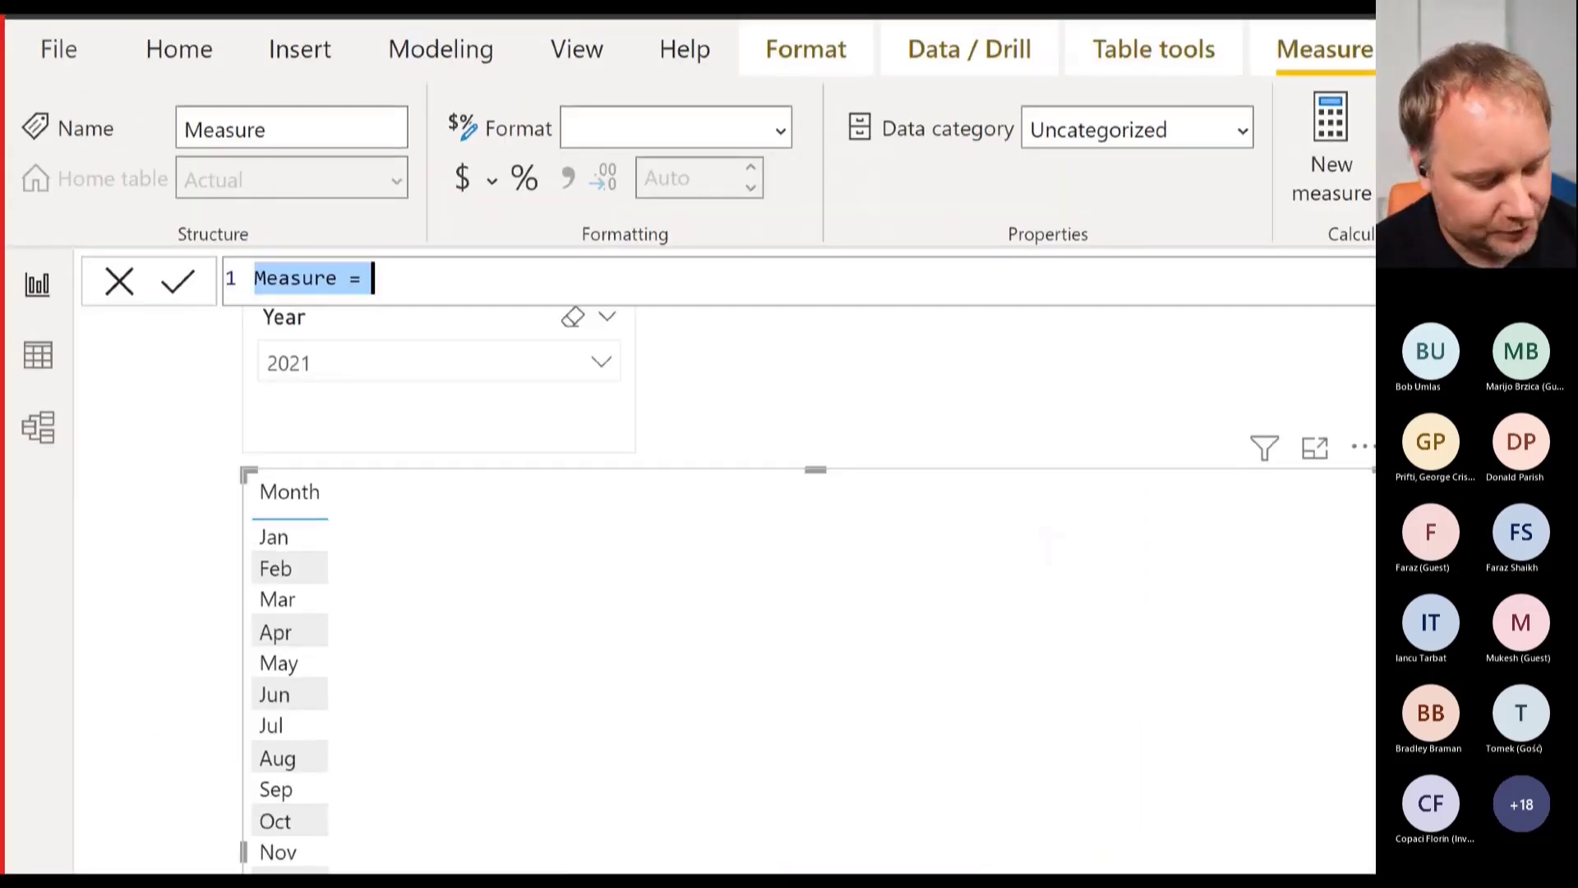
{"action": "type", "text": "AC"}
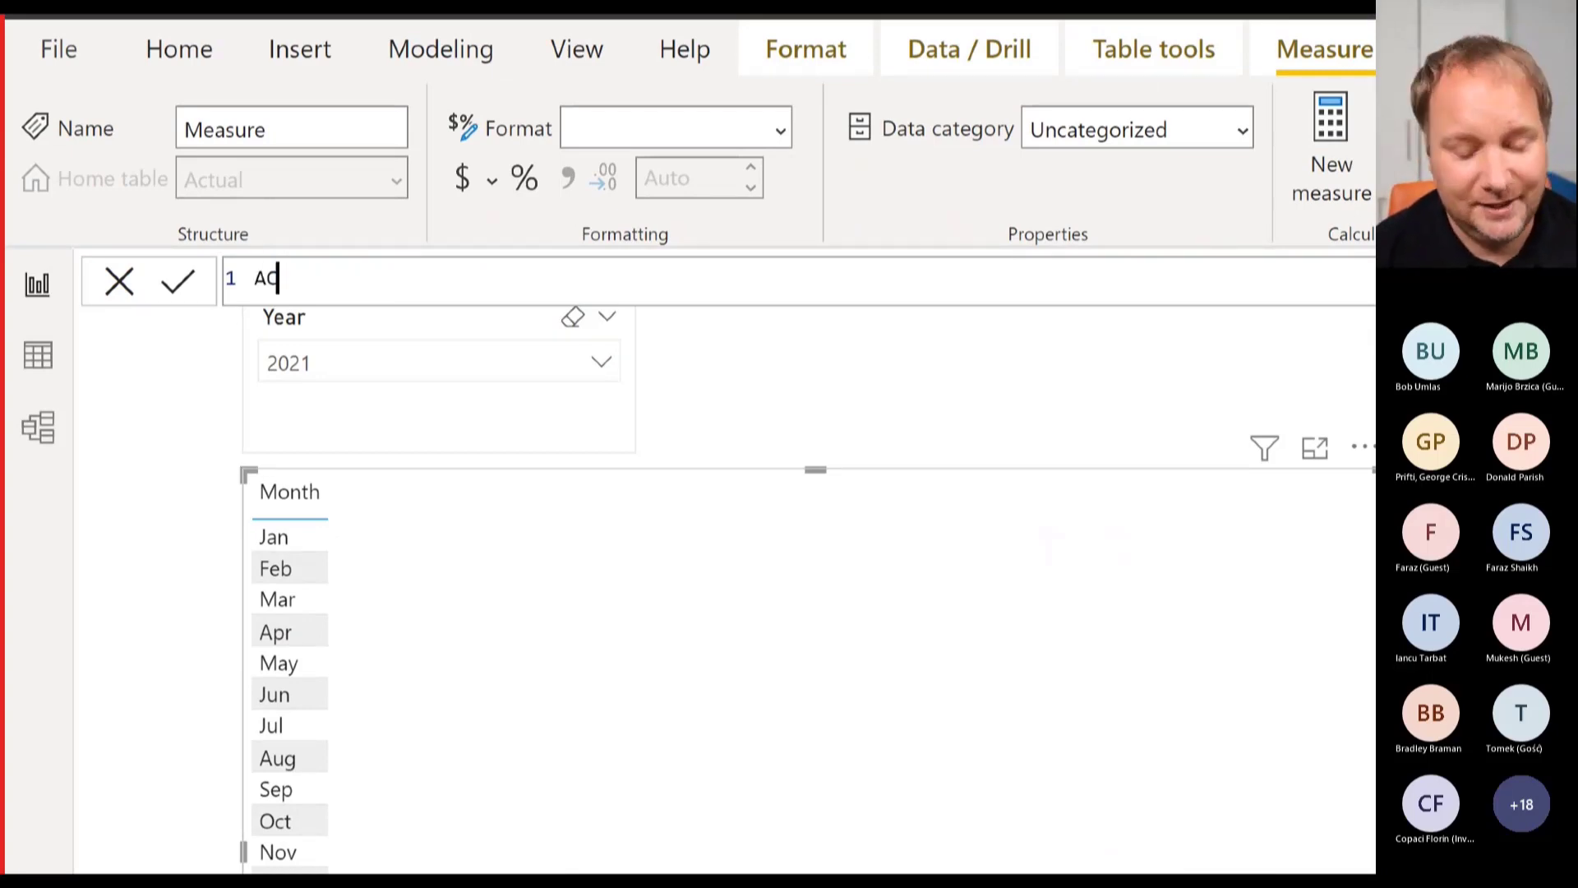
{"action": "type", "text": " ="}
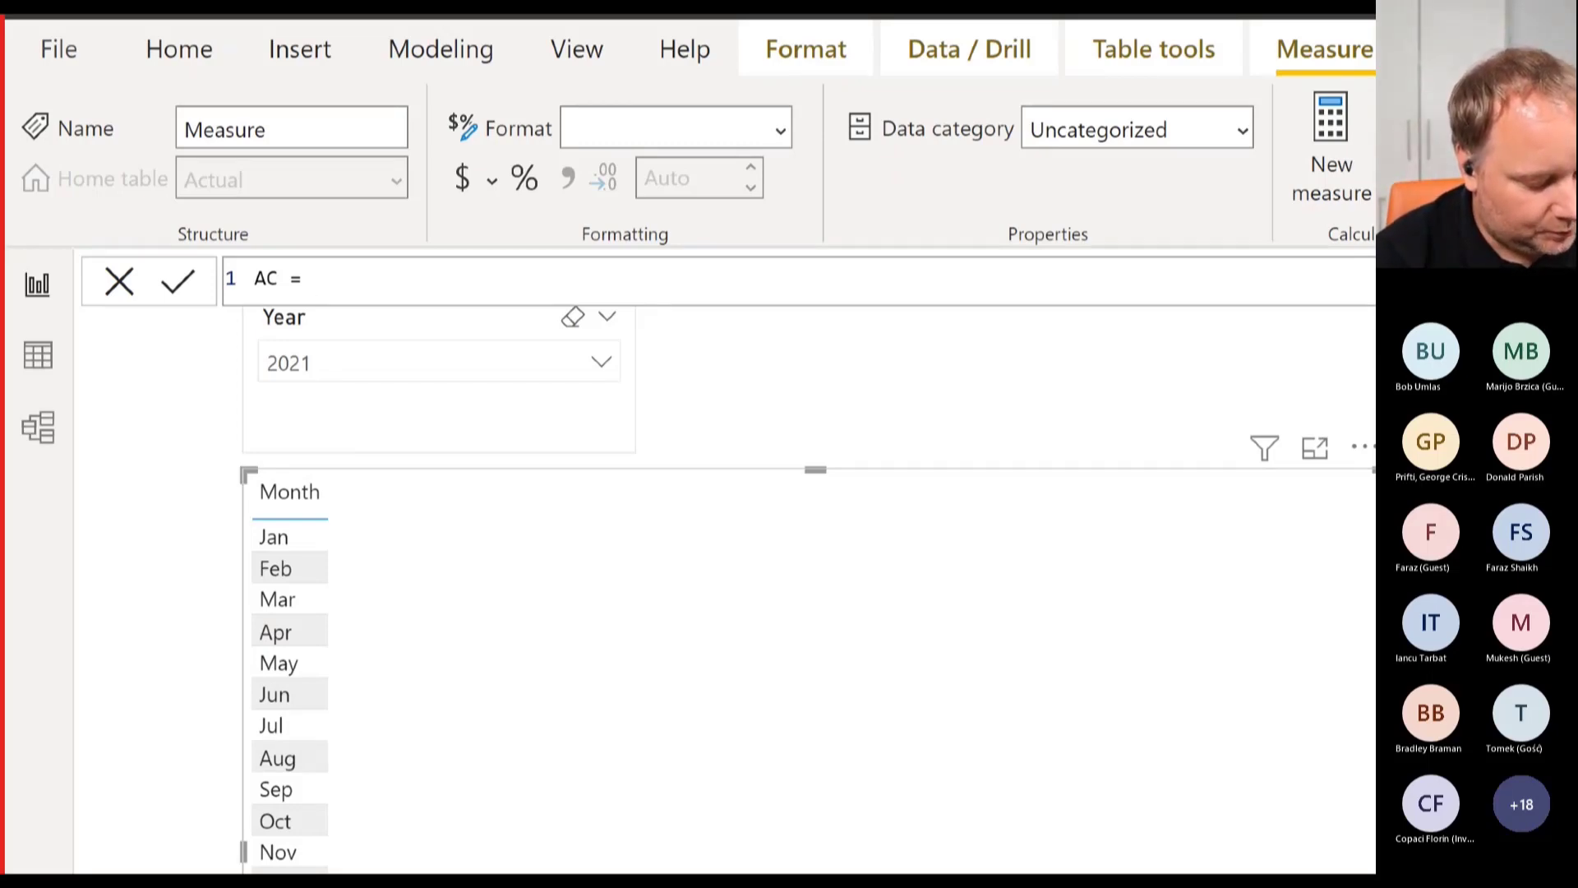
{"action": "type", "text": "SUM"}
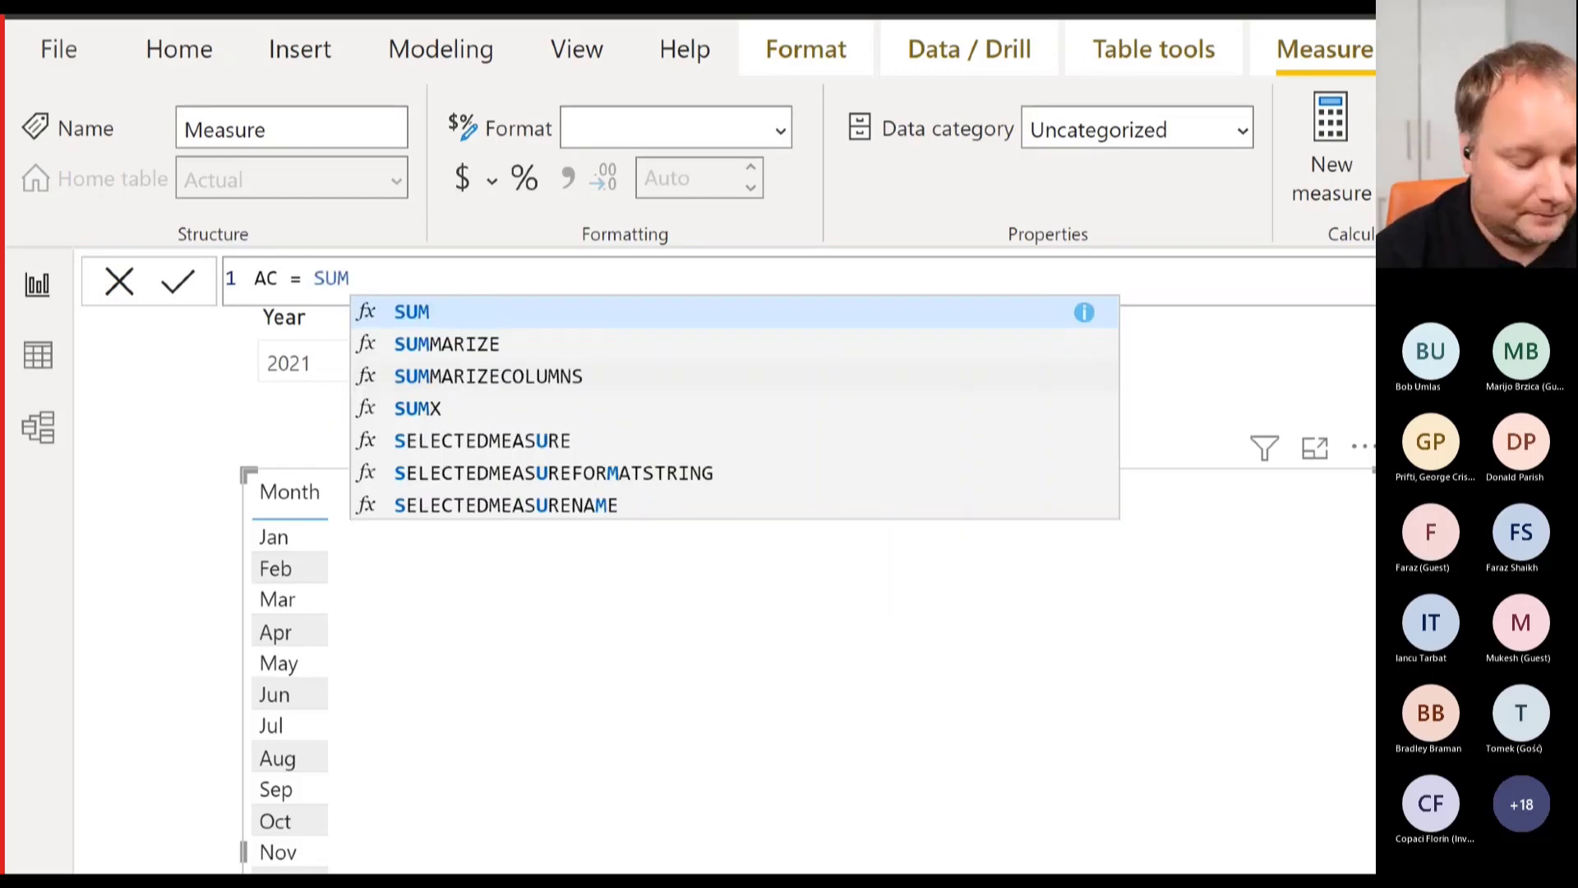
{"action": "type", "text": "("}
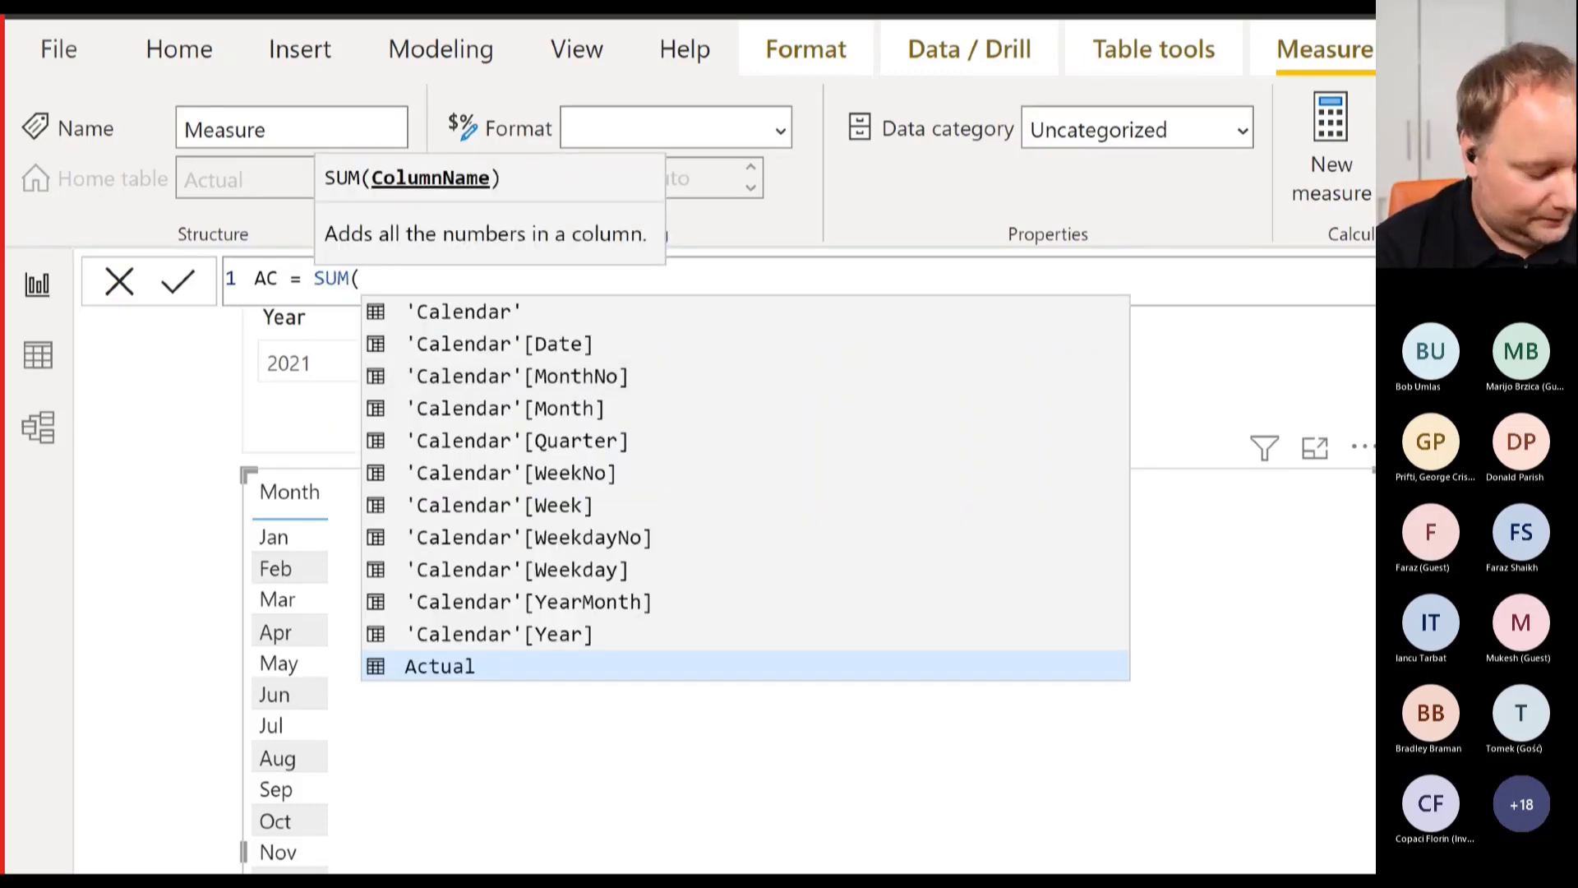
{"action": "type", "text": "revenue"}
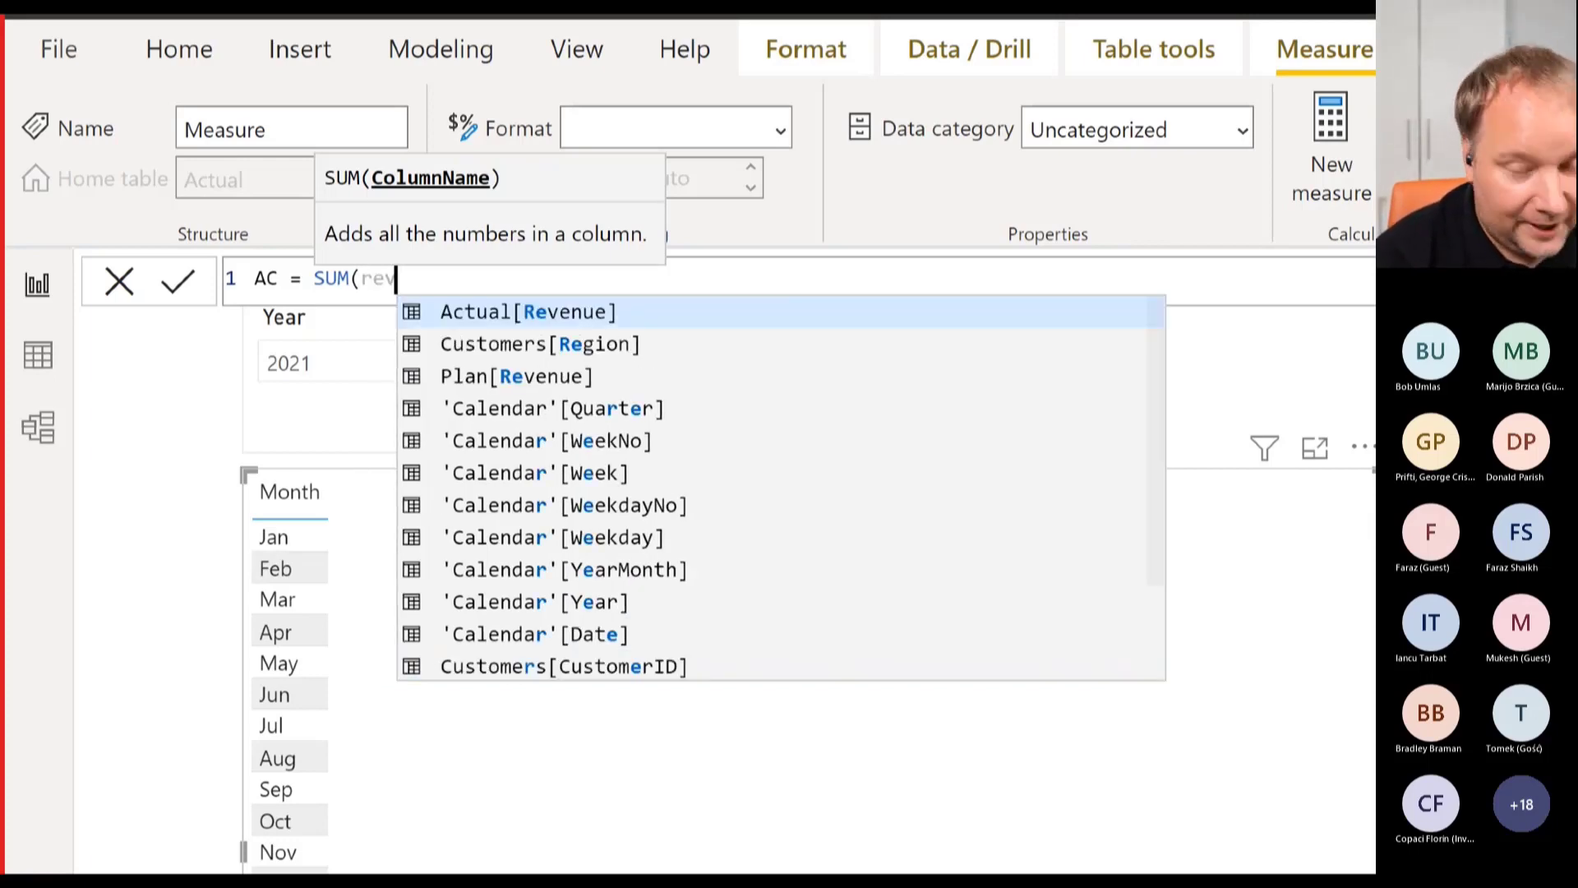
{"action": "key", "text": "Tab"}
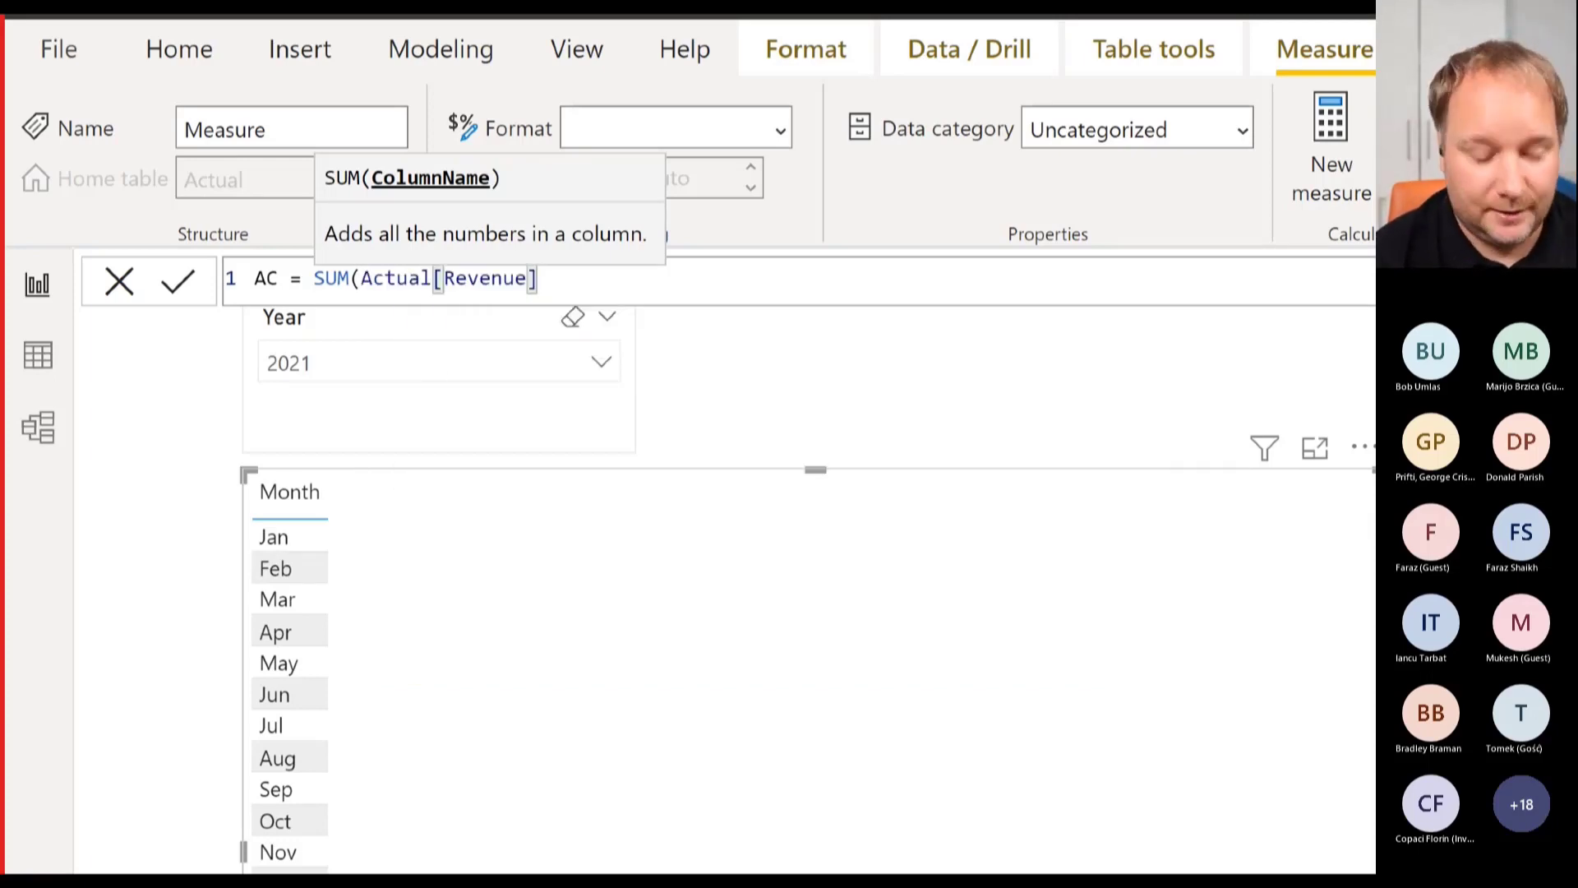
{"action": "type", "text": ")"}
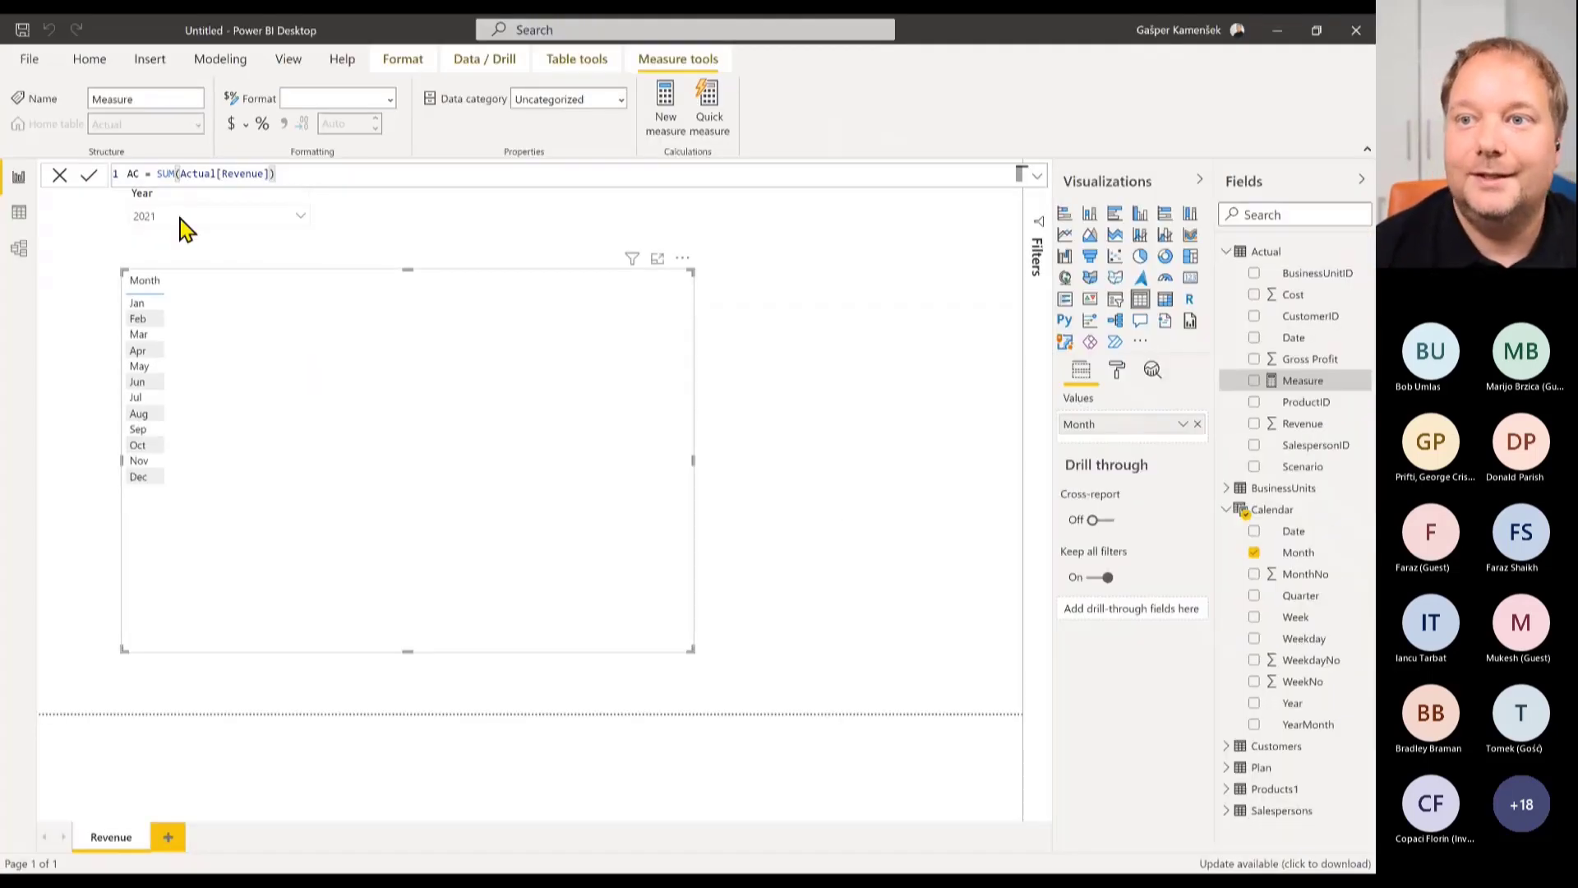
{"action": "key", "text": "Return"}
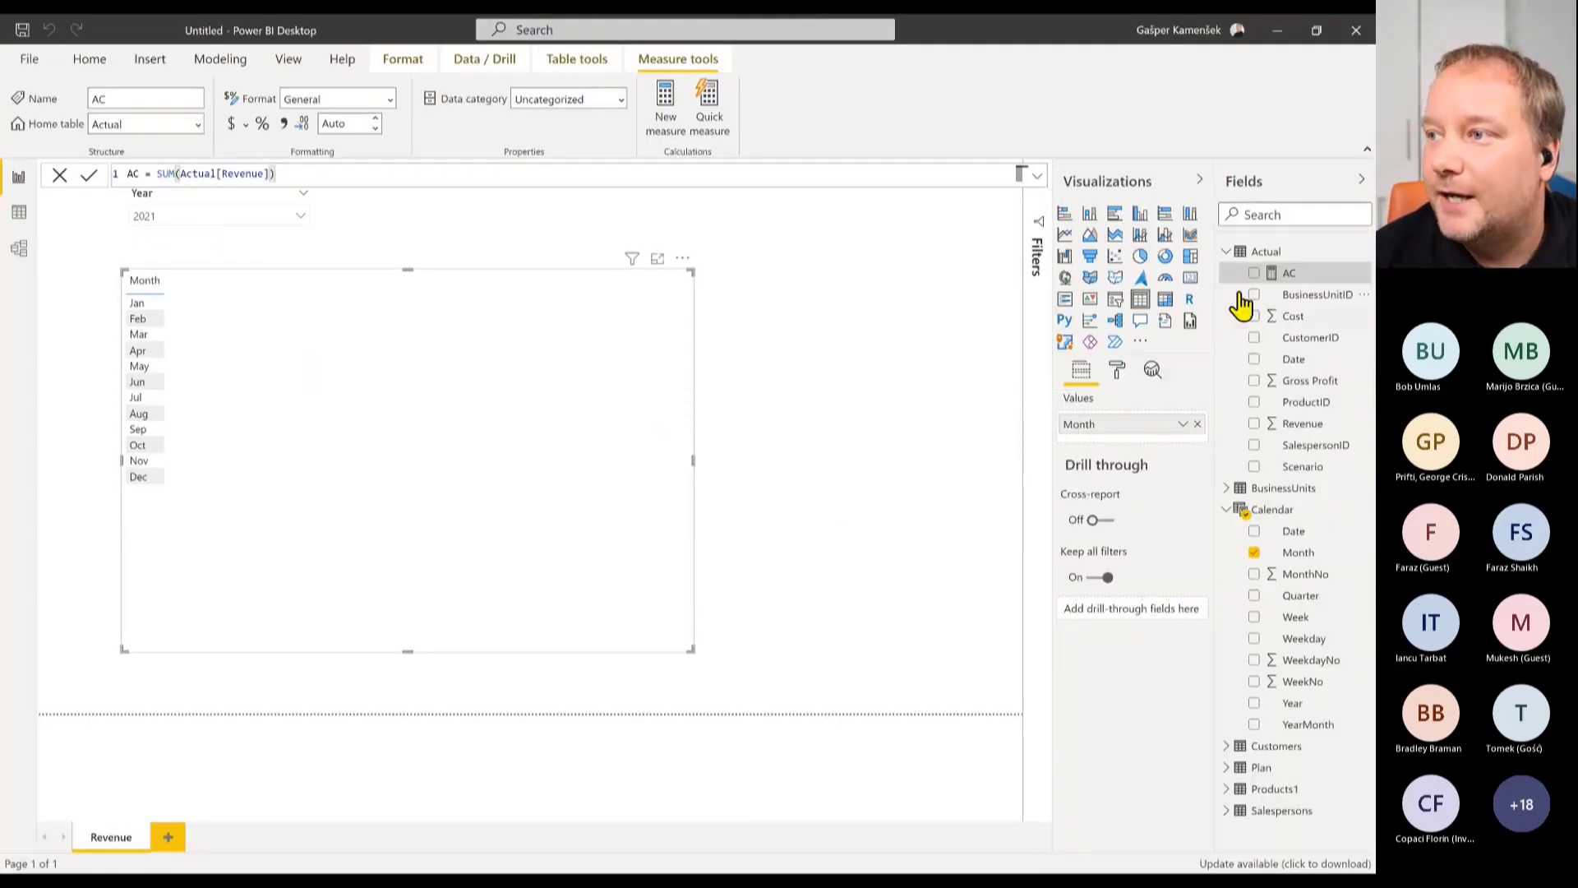
{"action": "left_click", "coordinate": [1254, 273]}
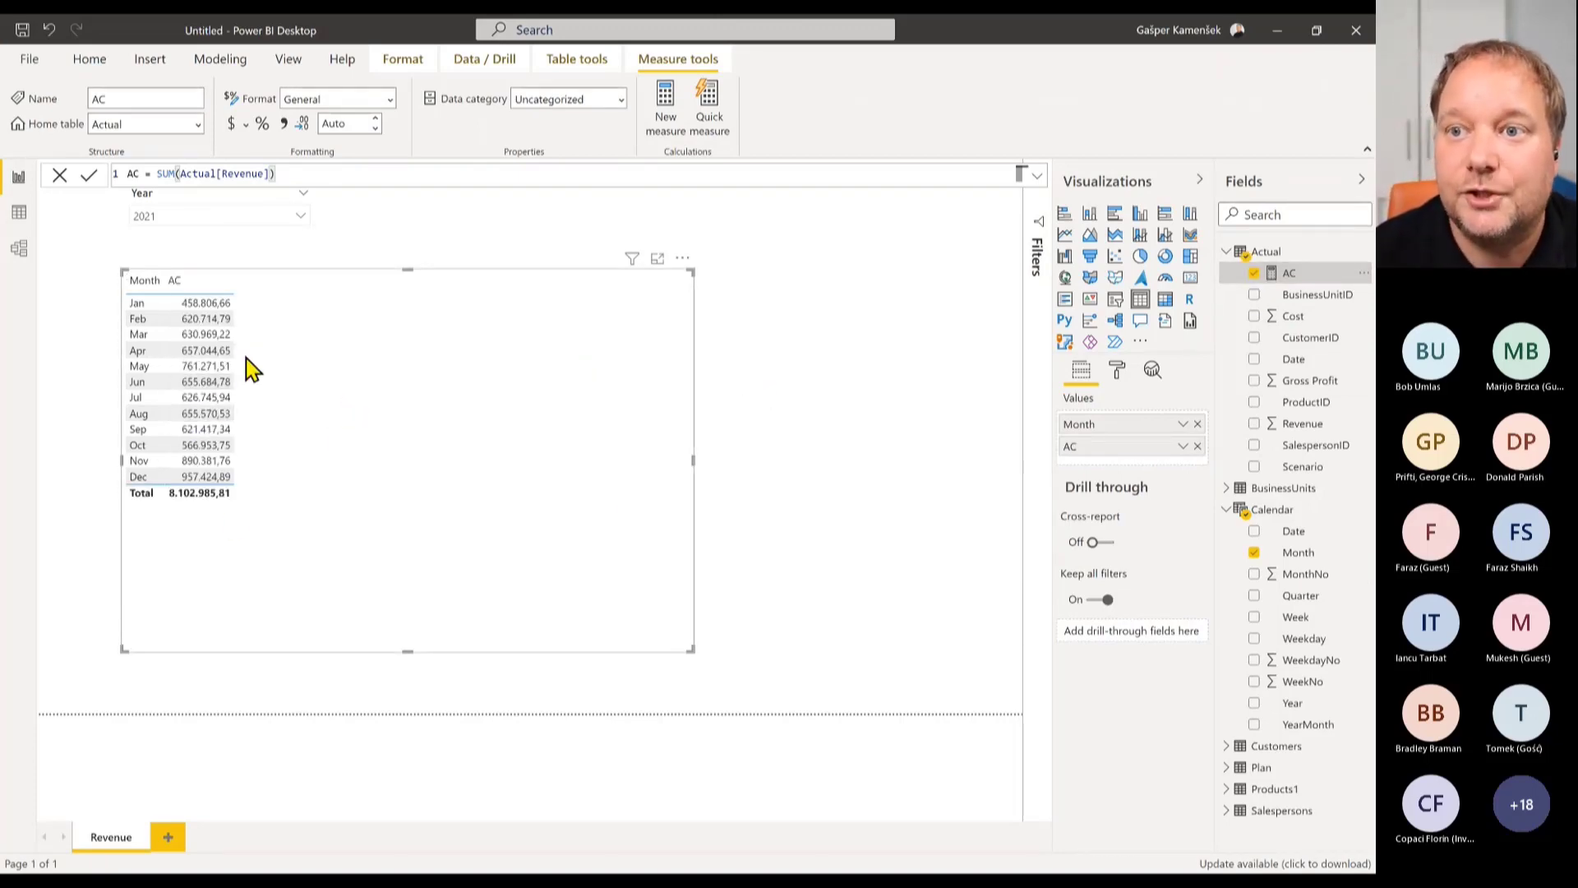
Check the monthly AC values for 2020 and 2022 with the Year slicer, and return it to 2021.
{"action": "left_click", "coordinate": [301, 213]}
{"action": "left_click", "coordinate": [159, 237]}
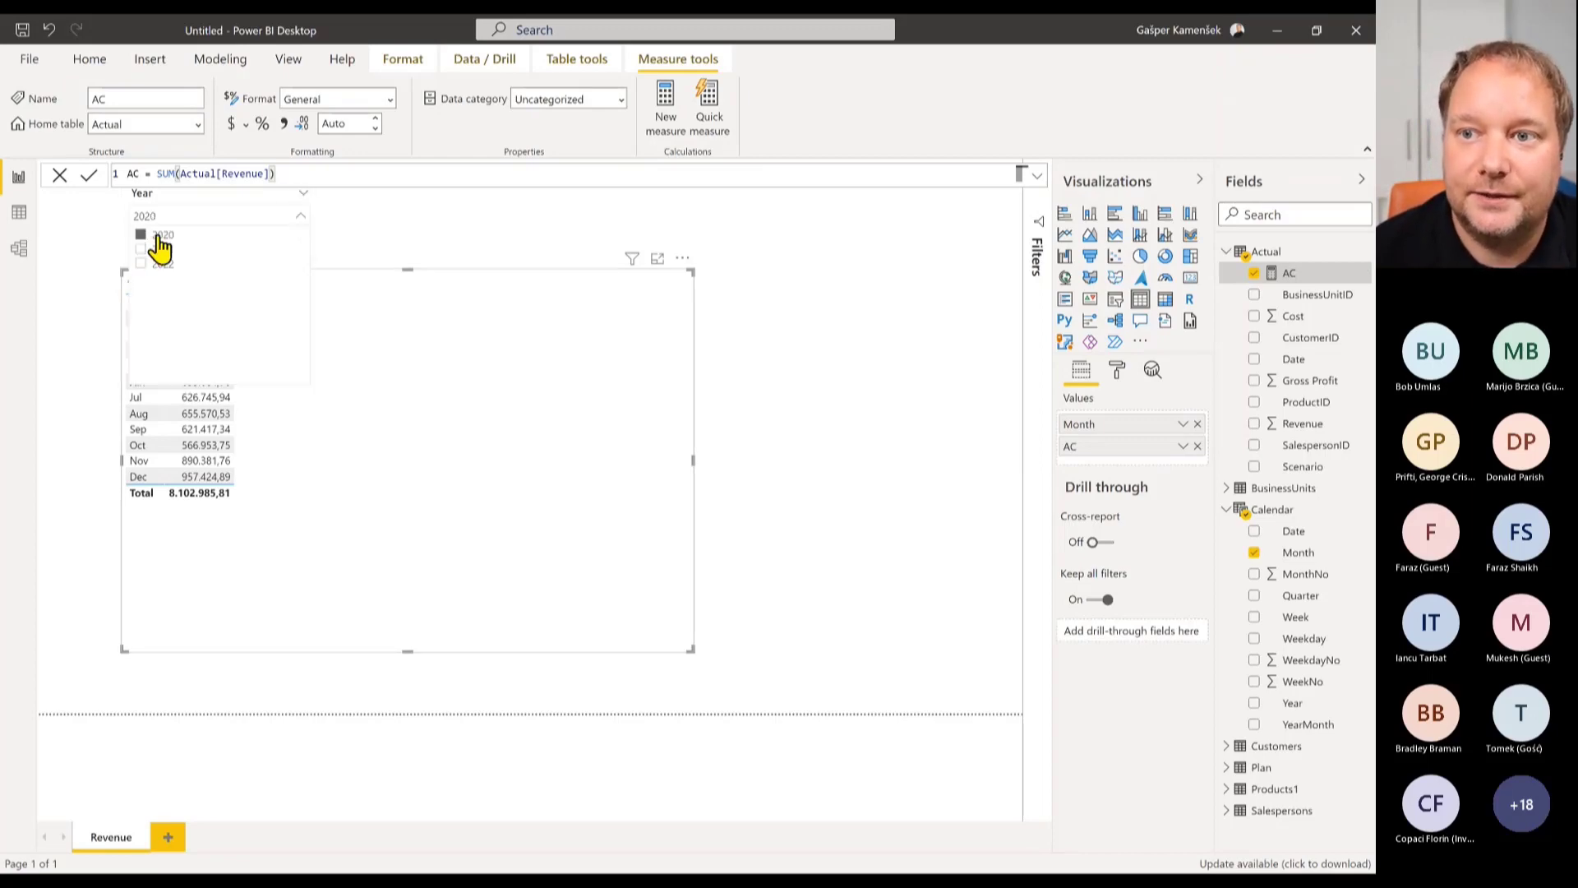
{"action": "left_click", "coordinate": [161, 263]}
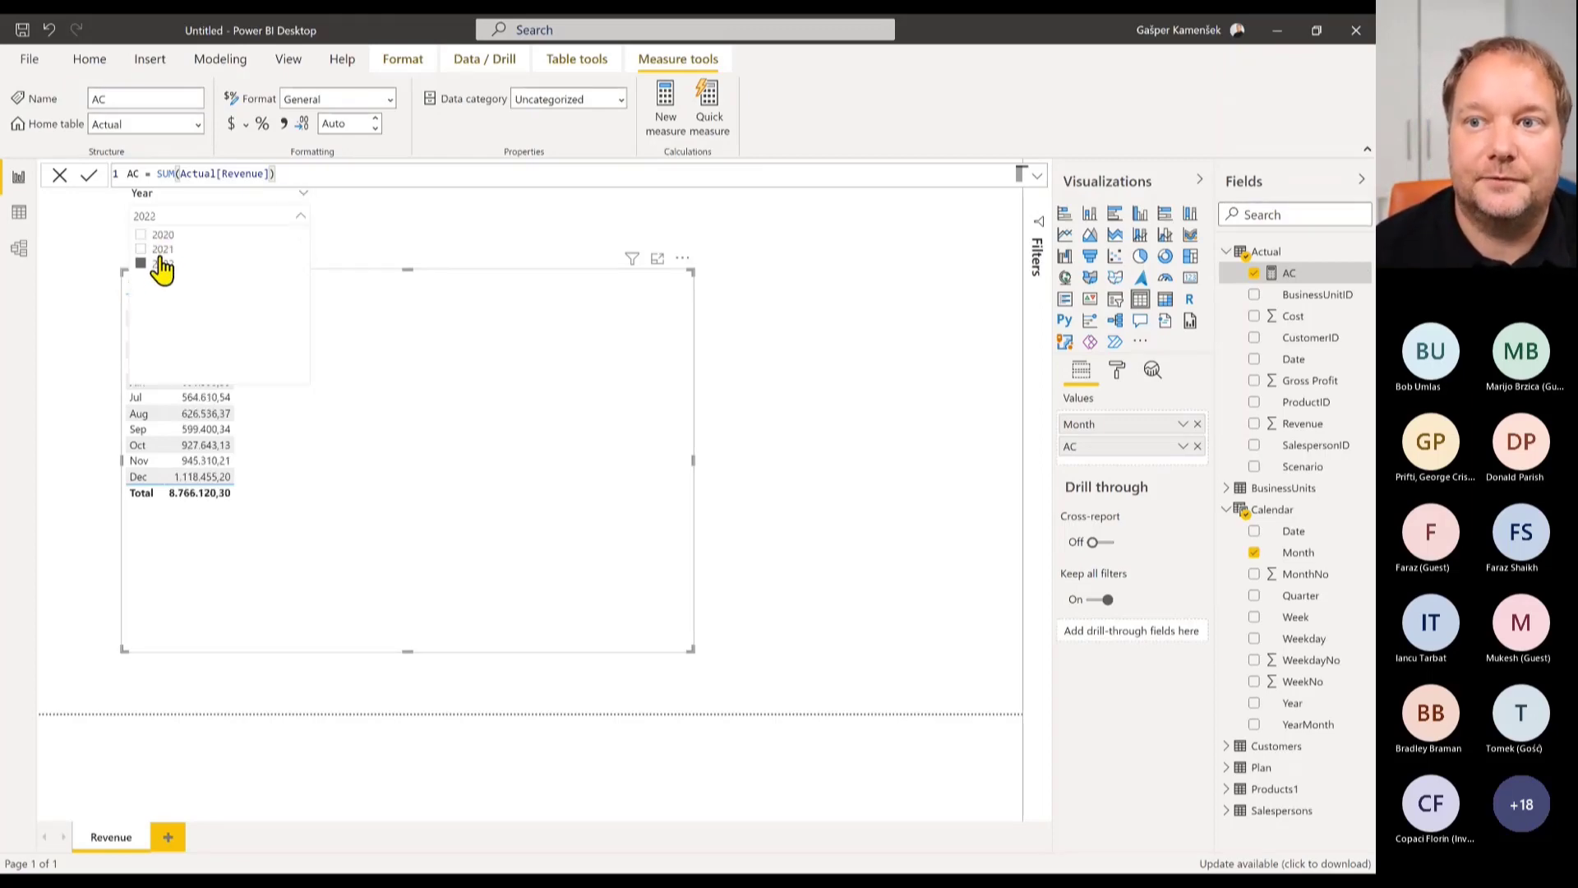
{"action": "left_click", "coordinate": [162, 249]}
{"action": "left_click", "coordinate": [301, 216]}
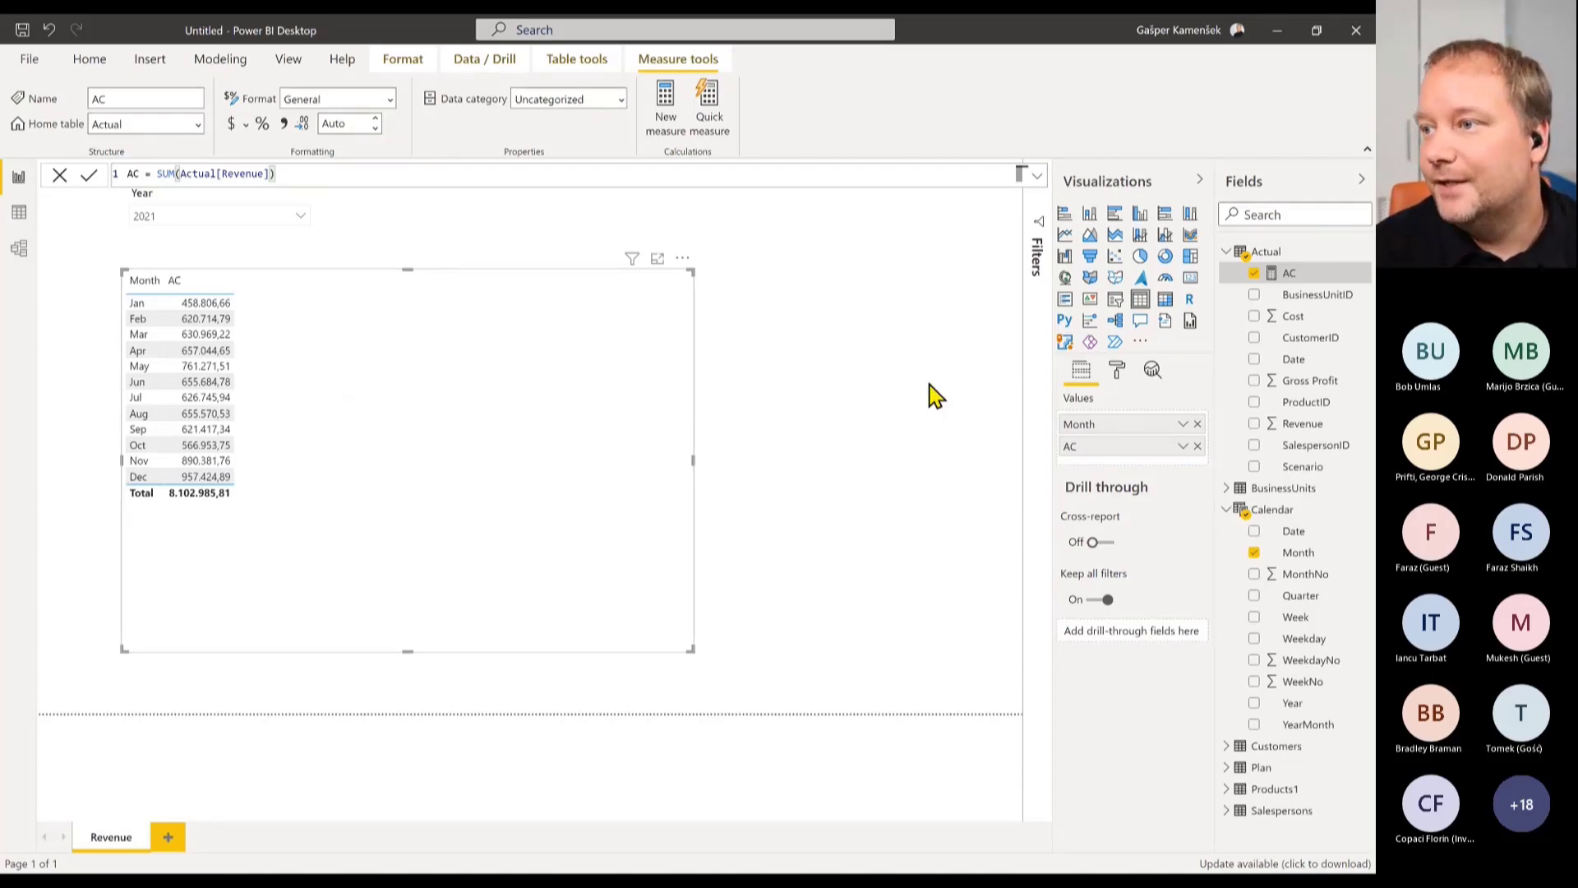
Create the measure PL = SUM(Plan[Revenue]) in the Plan table and add it to the month table visual.
{"action": "left_click", "coordinate": [1228, 252]}
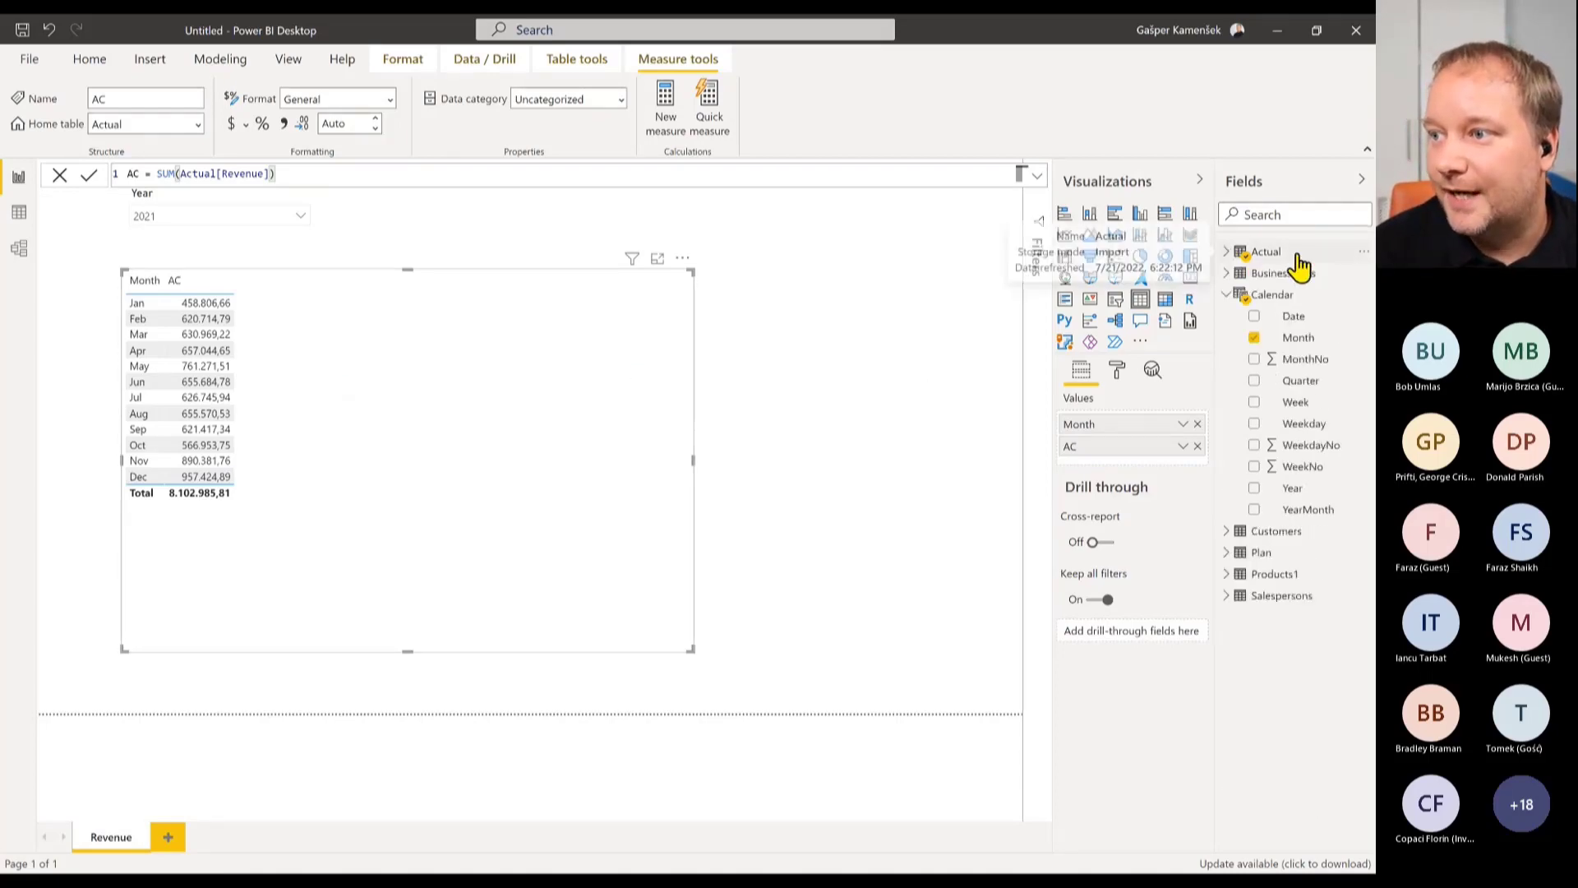
{"action": "left_click", "coordinate": [1227, 553]}
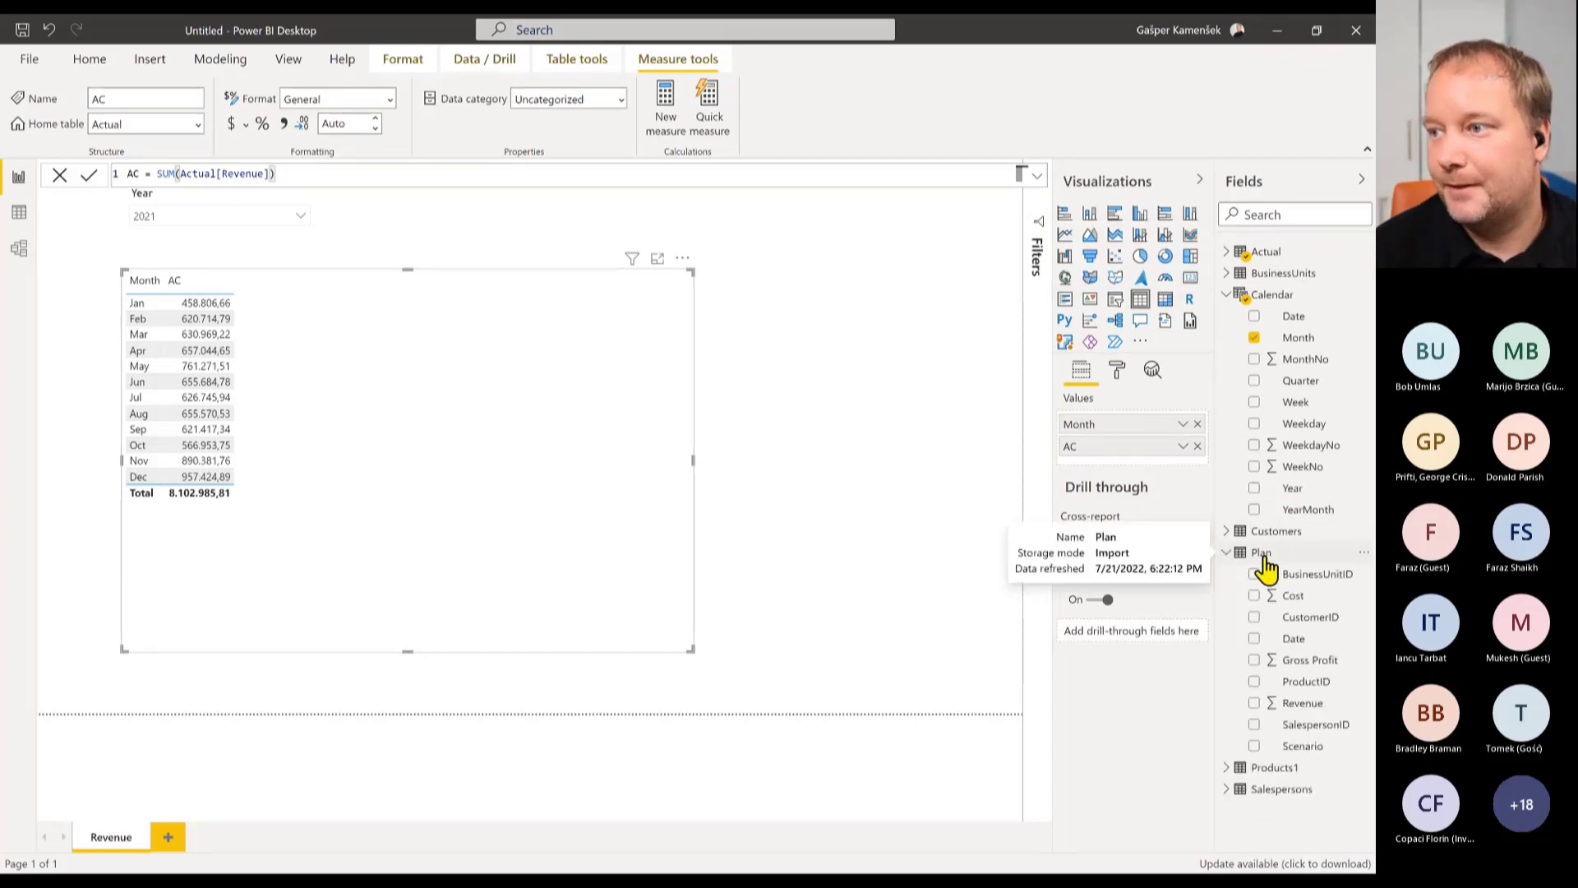
{"action": "right_click", "coordinate": [1265, 557]}
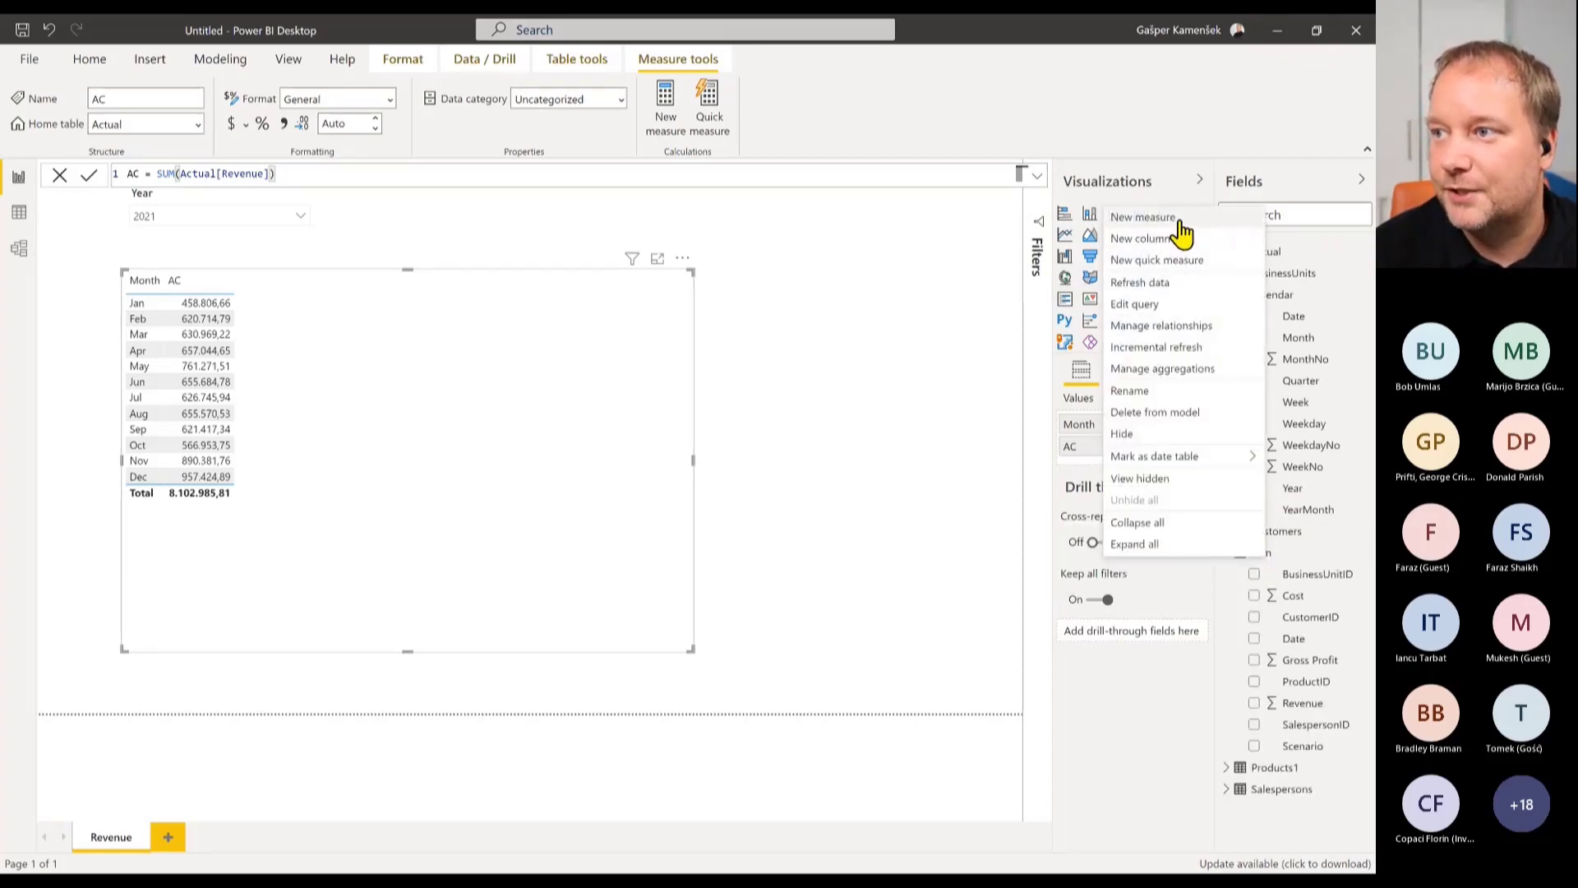
{"action": "left_click", "coordinate": [1178, 219]}
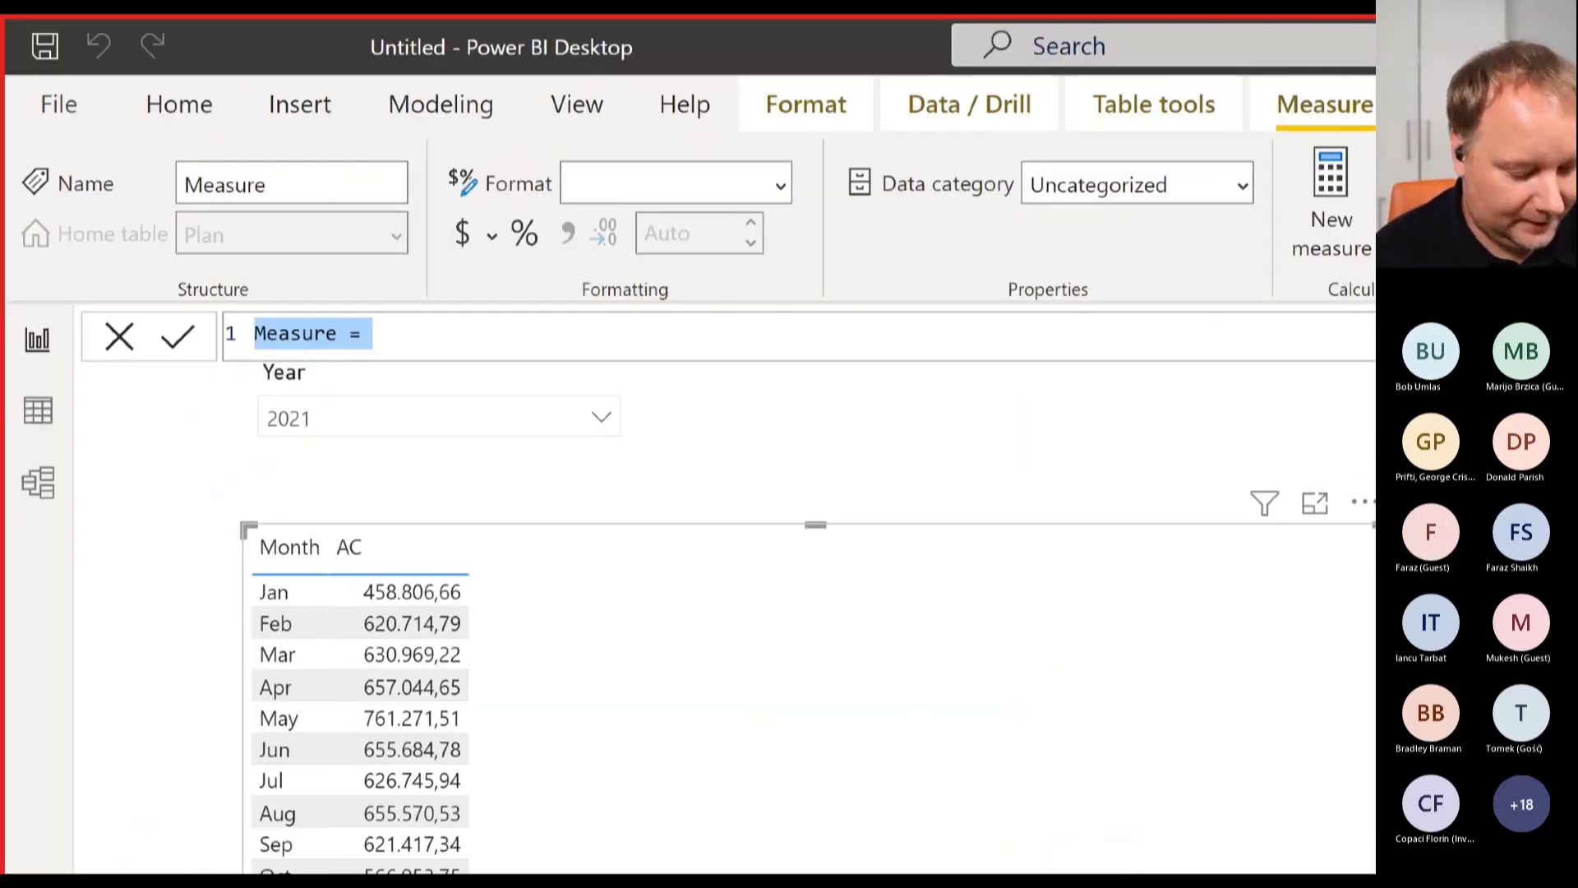
{"action": "type", "text": "PL = "}
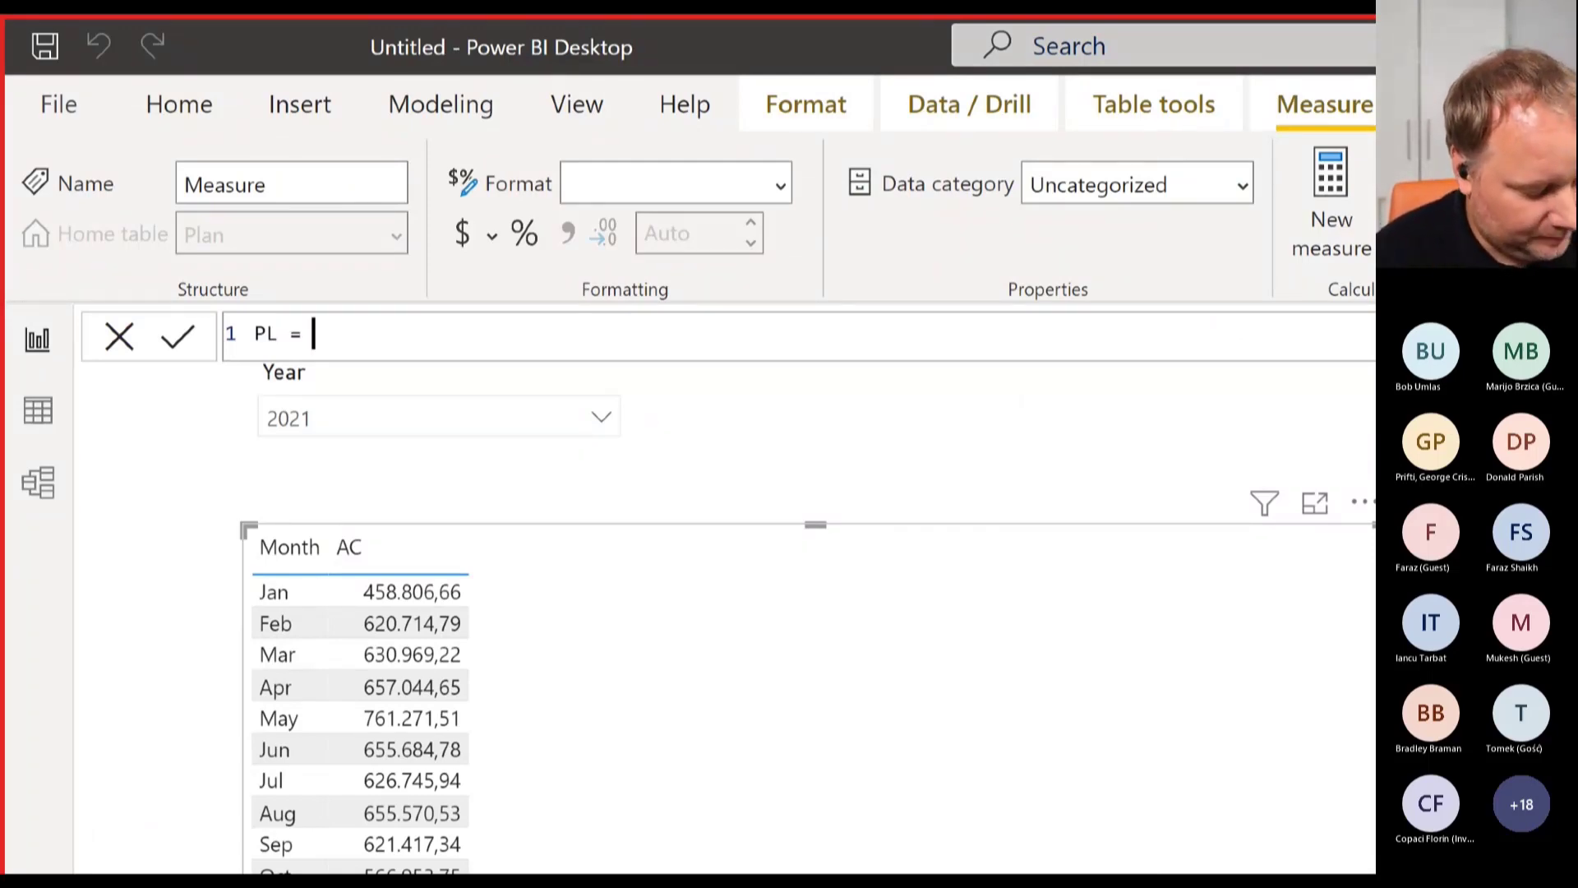
{"action": "type", "text": "sum"}
{"action": "key", "text": "Tab"}
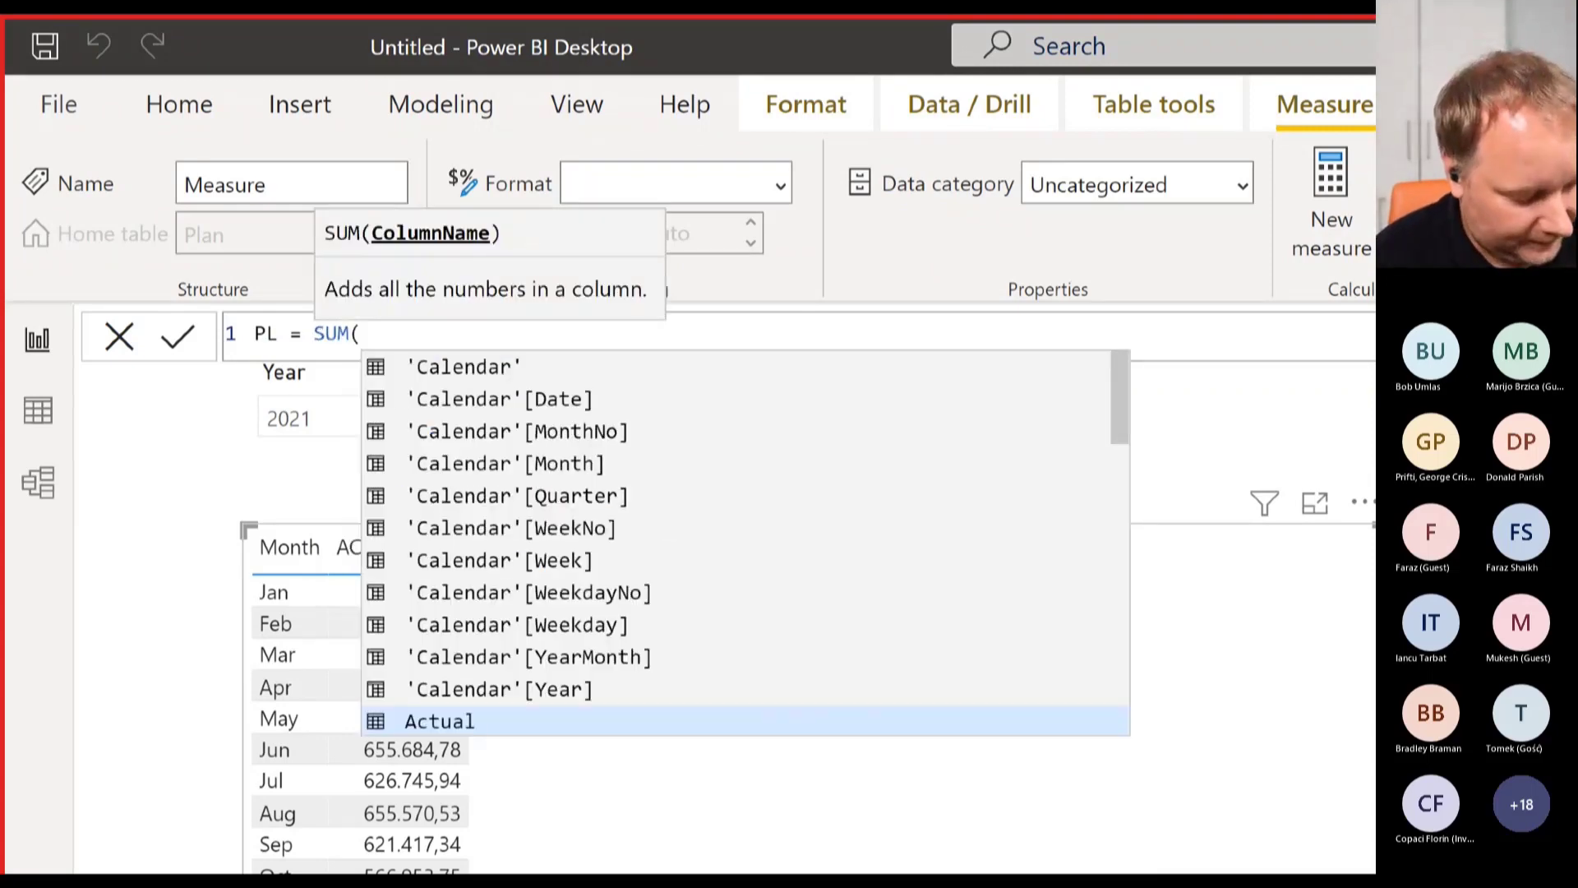
{"action": "type", "text": "reven"}
{"action": "key", "text": "Down"}
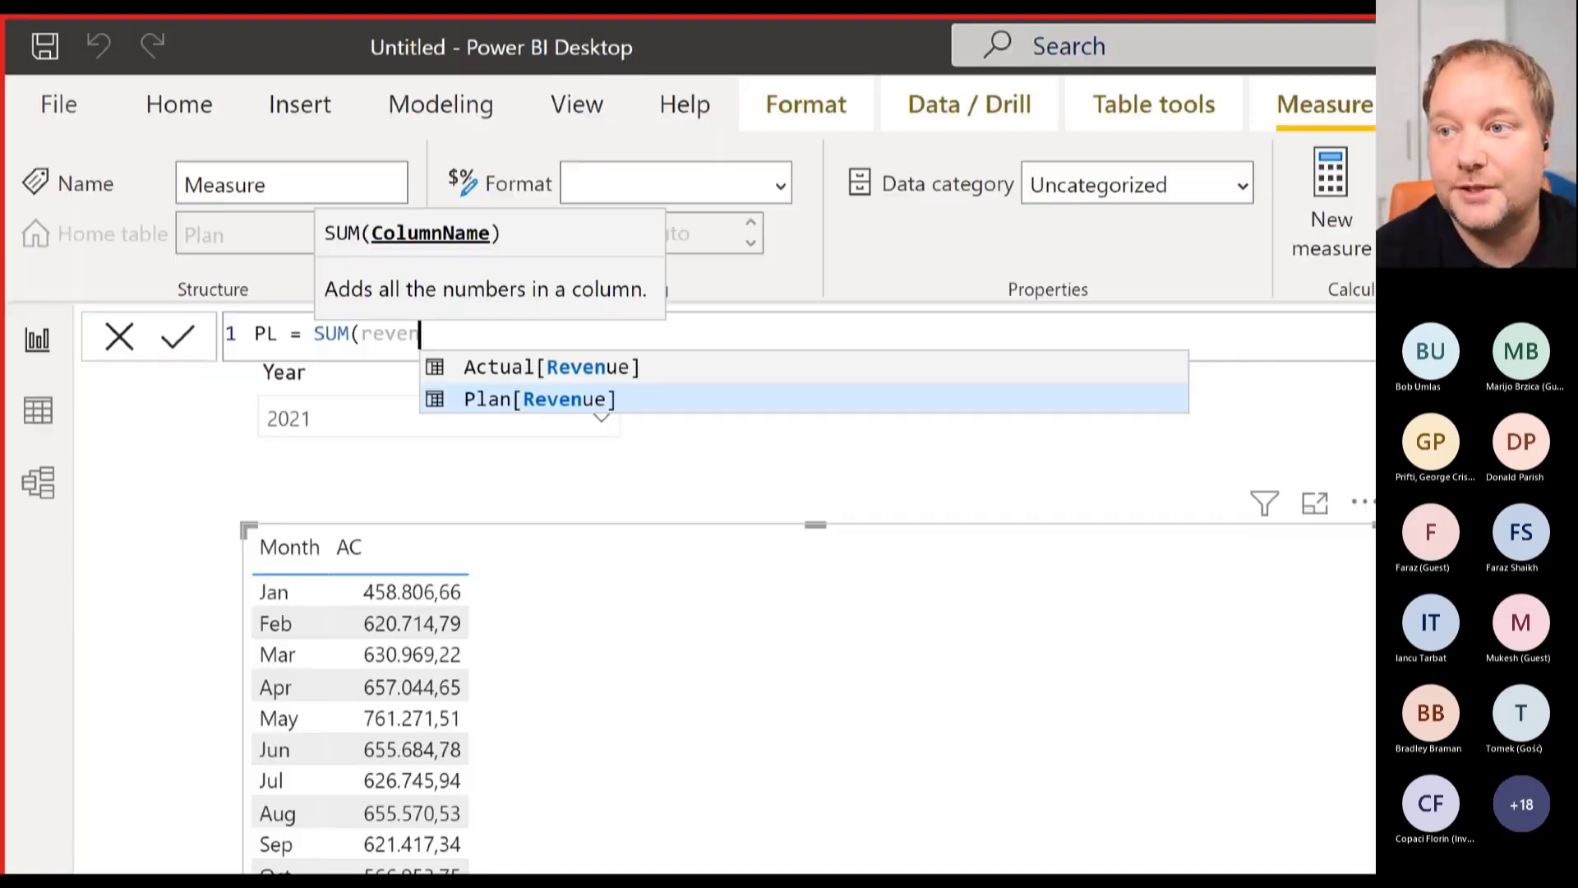
{"action": "key", "text": "Tab"}
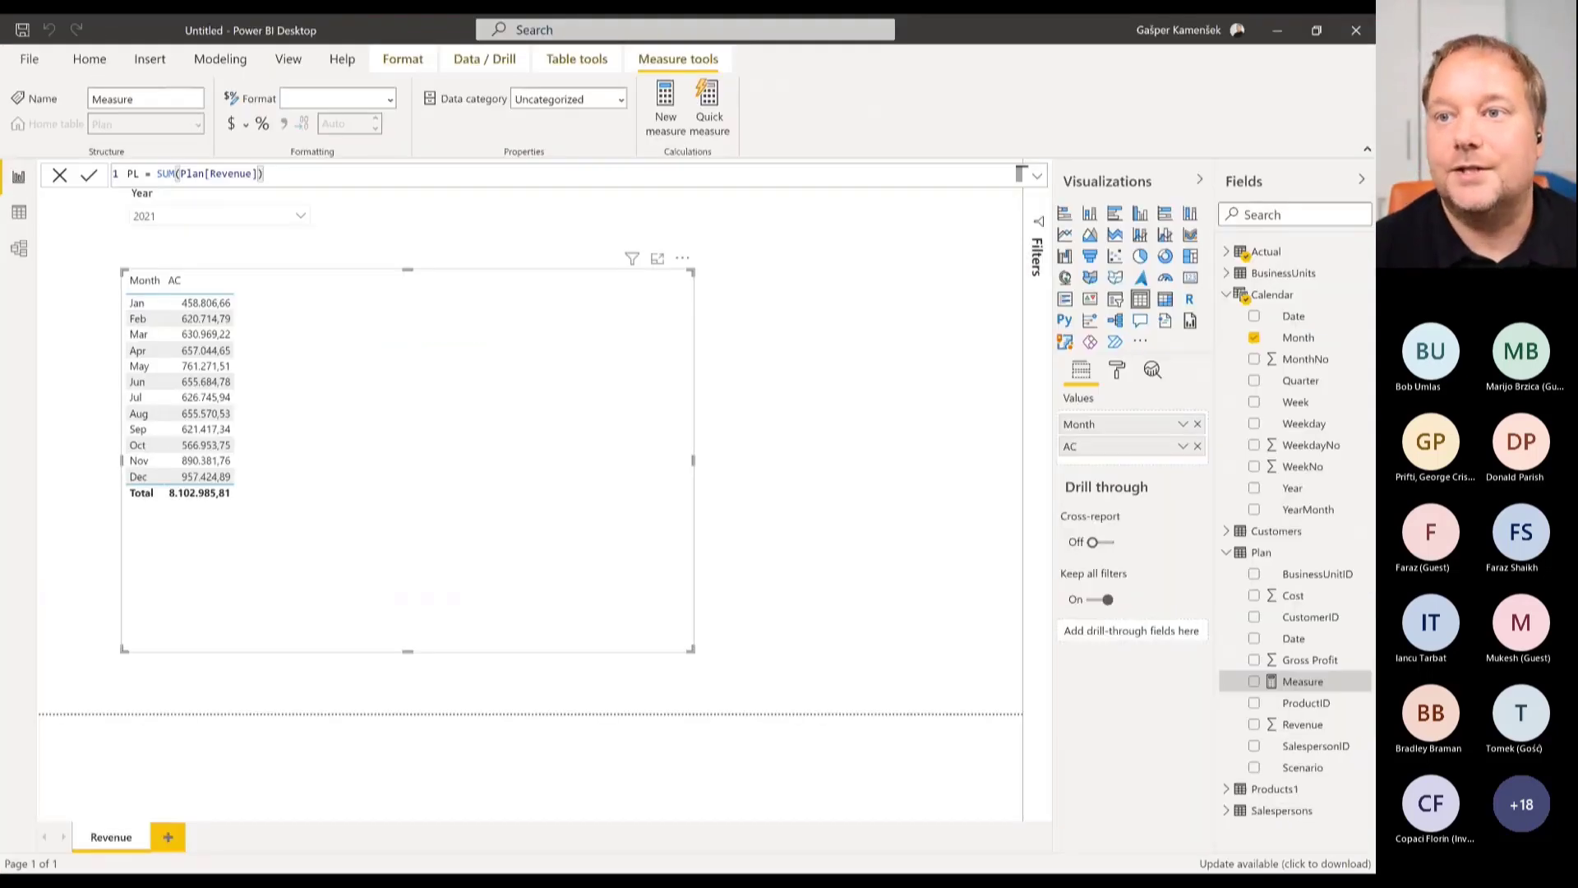
{"action": "key", "text": "Return"}
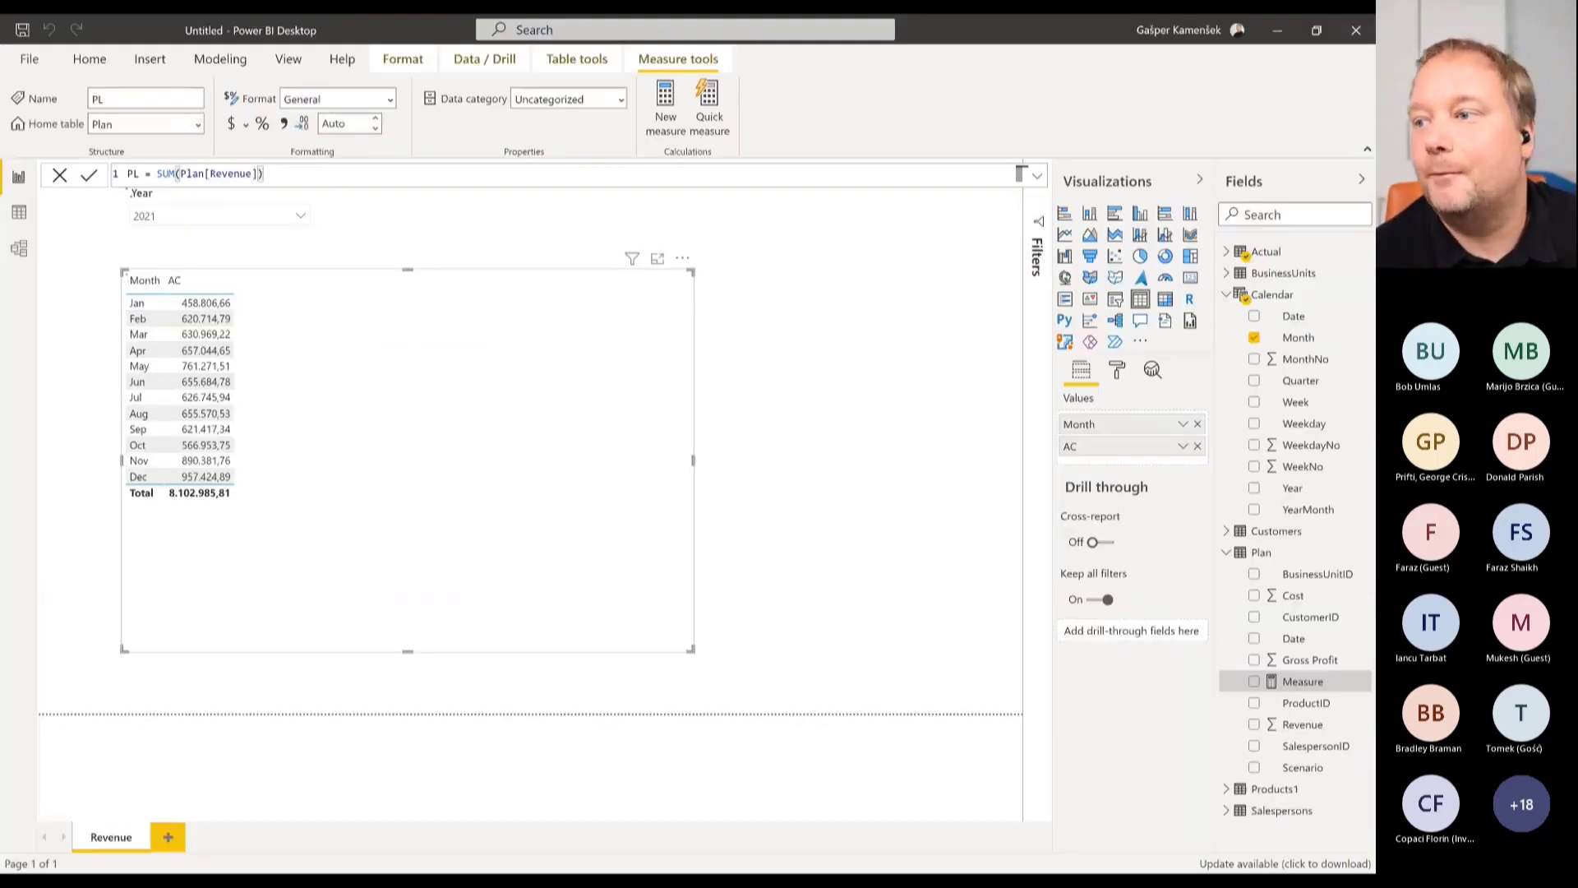
{"action": "left_click", "coordinate": [1255, 683]}
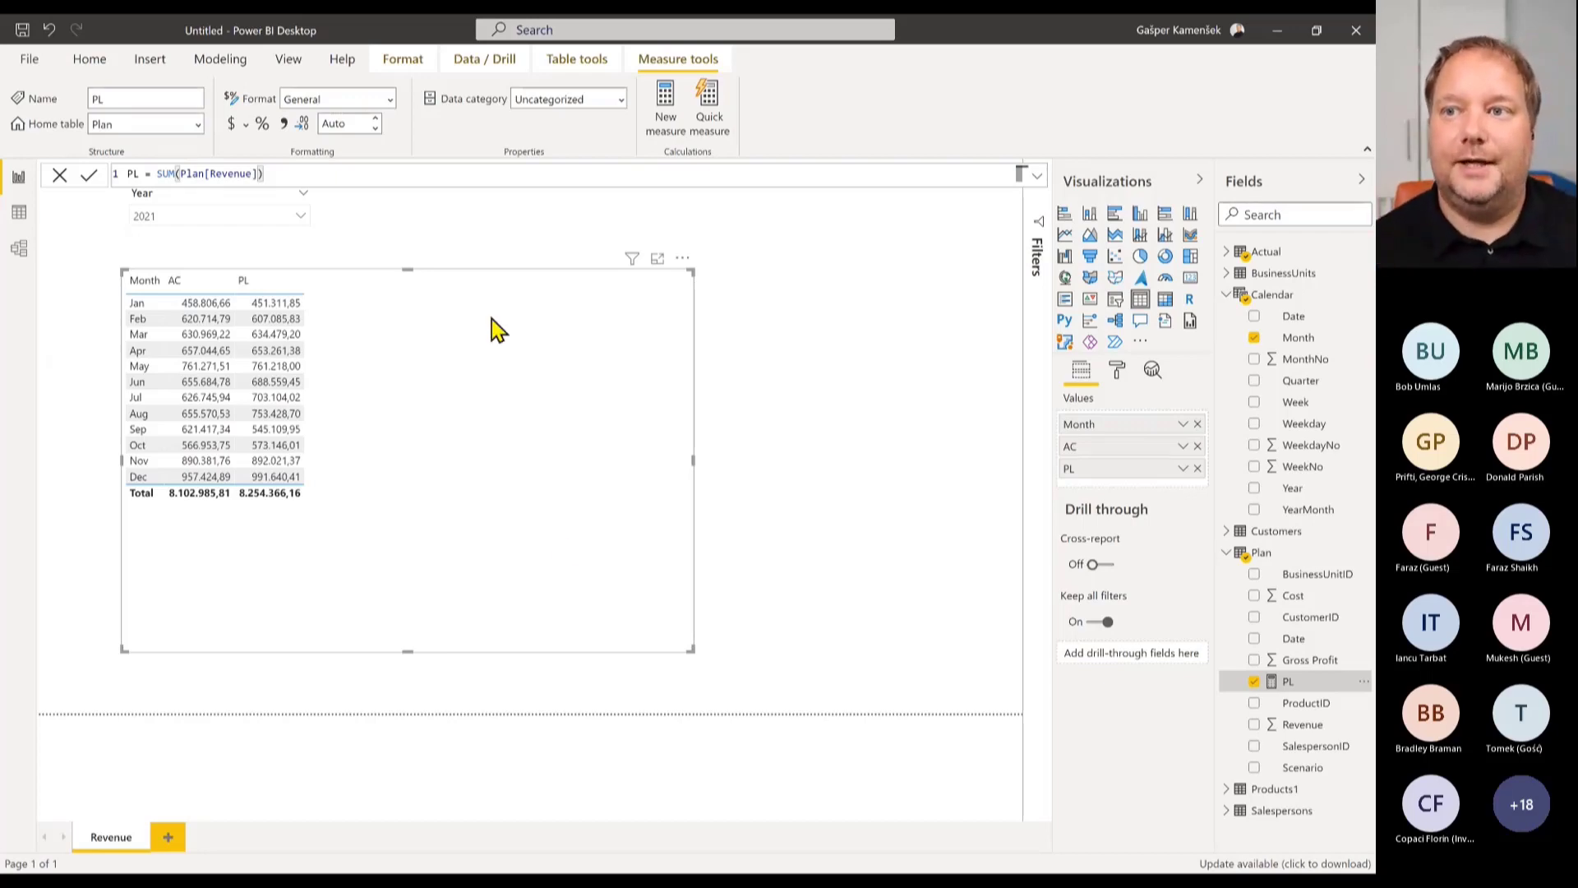
{"action": "left_click", "coordinate": [301, 216]}
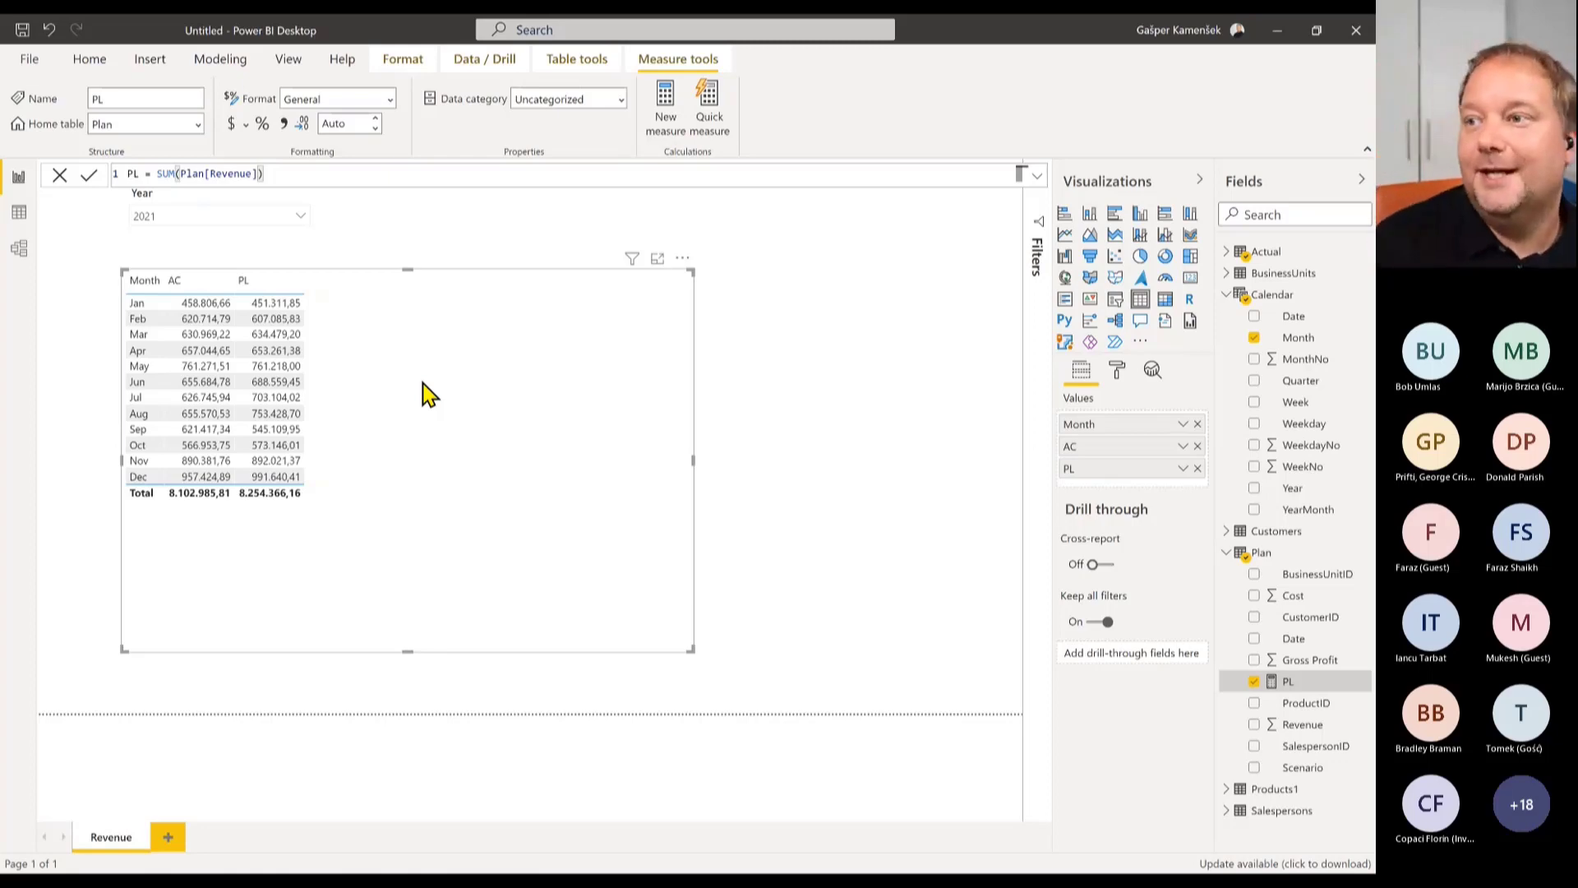
Start a new measure PY in the Actual table with CALCULATE and Actual[AC] as its expression.
{"action": "left_click", "coordinate": [1239, 254]}
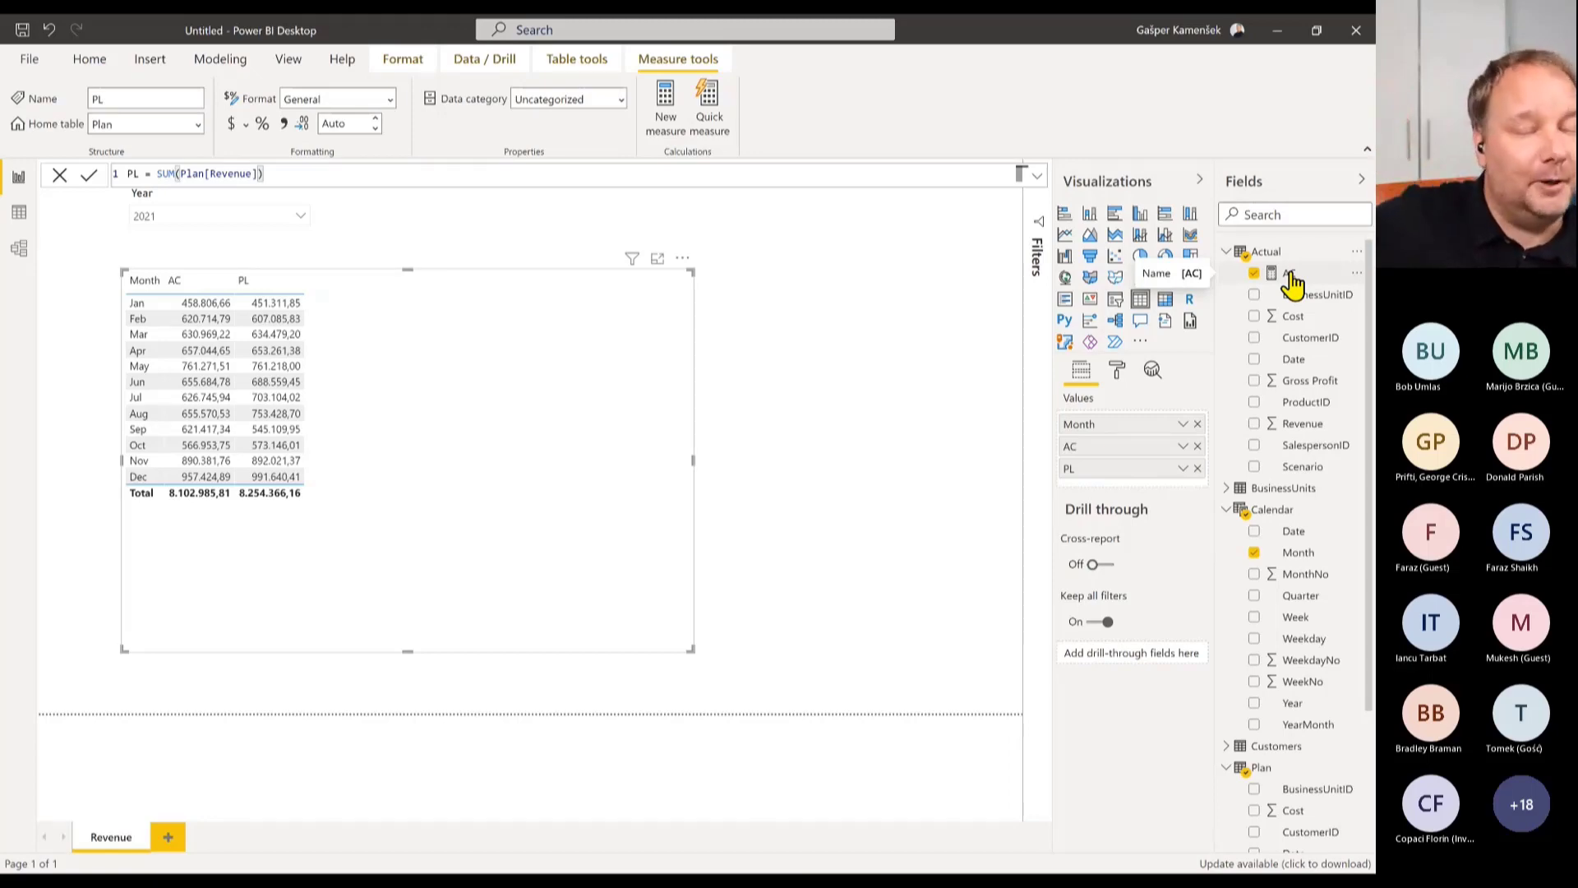
{"action": "right_click", "coordinate": [1291, 276]}
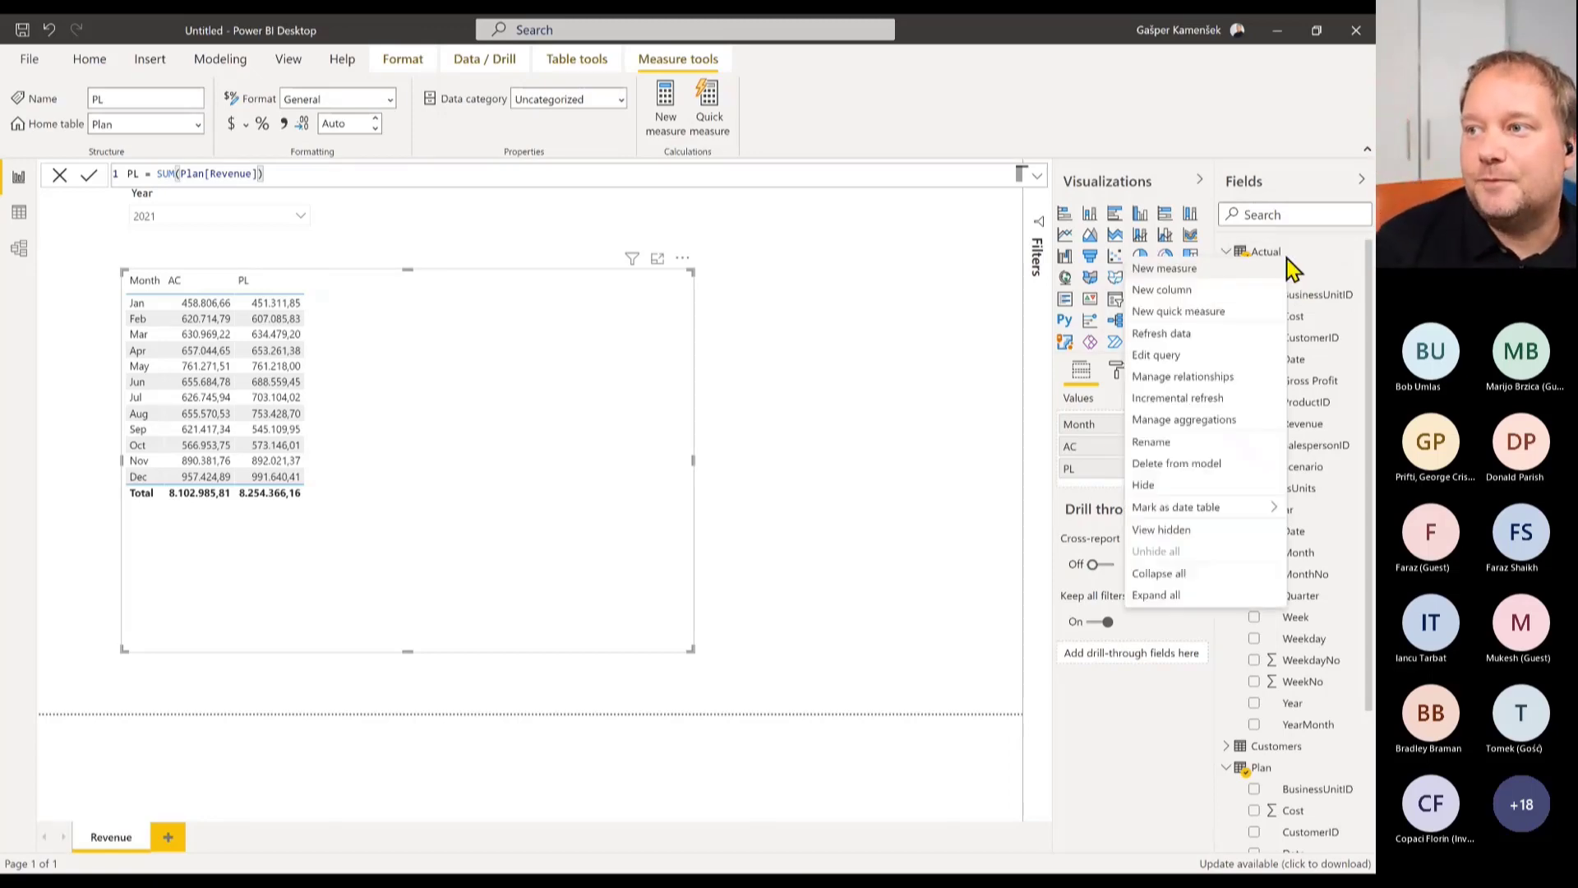
{"action": "left_click", "coordinate": [857, 246]}
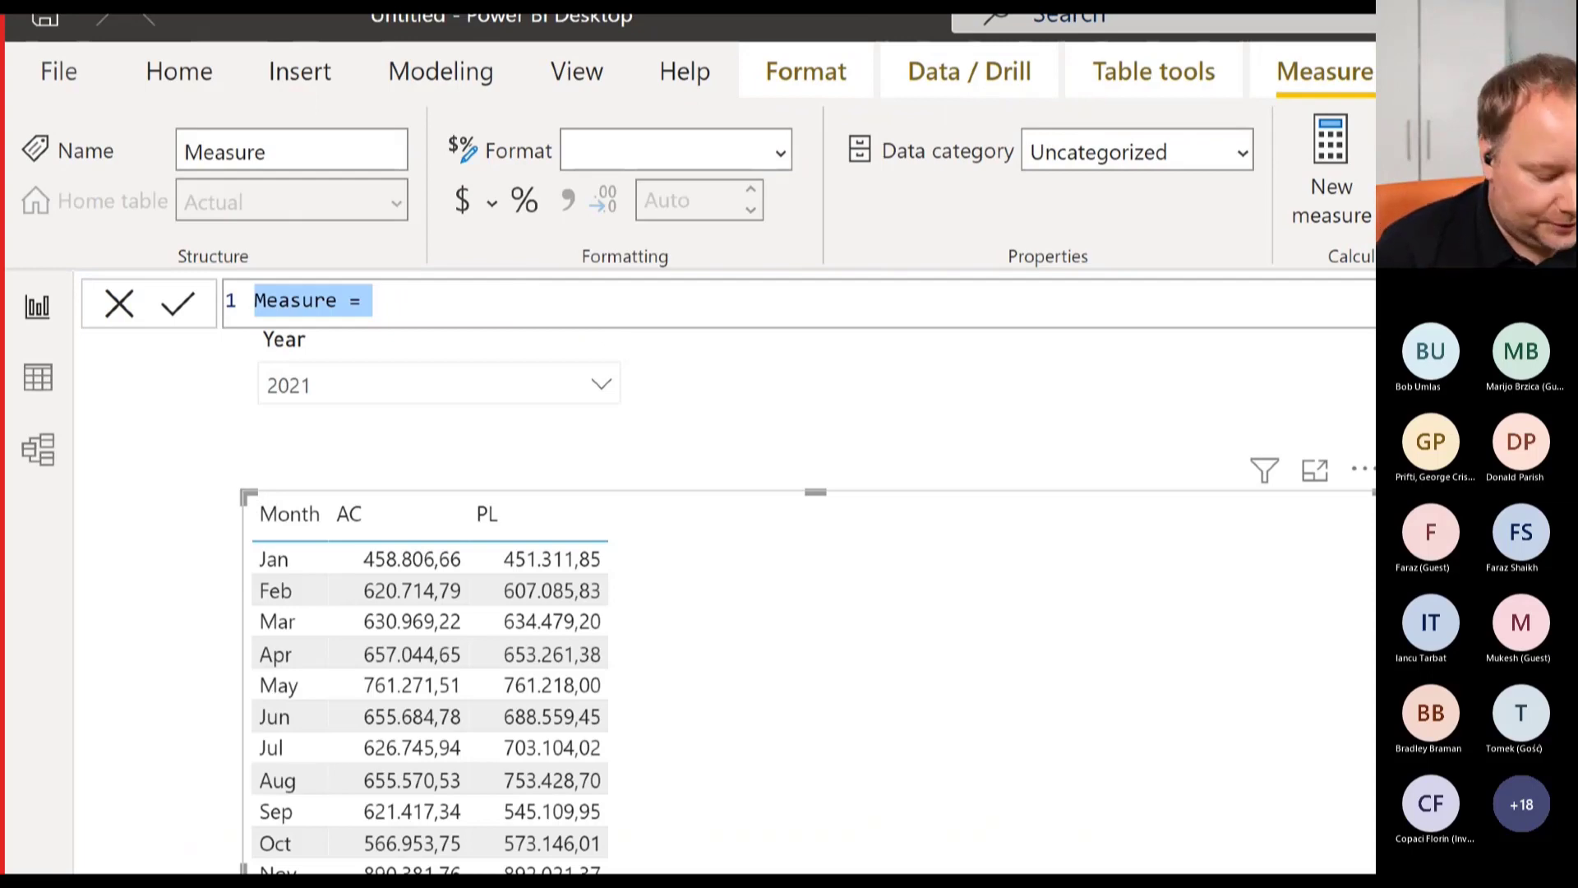
{"action": "type", "text": "PY = "}
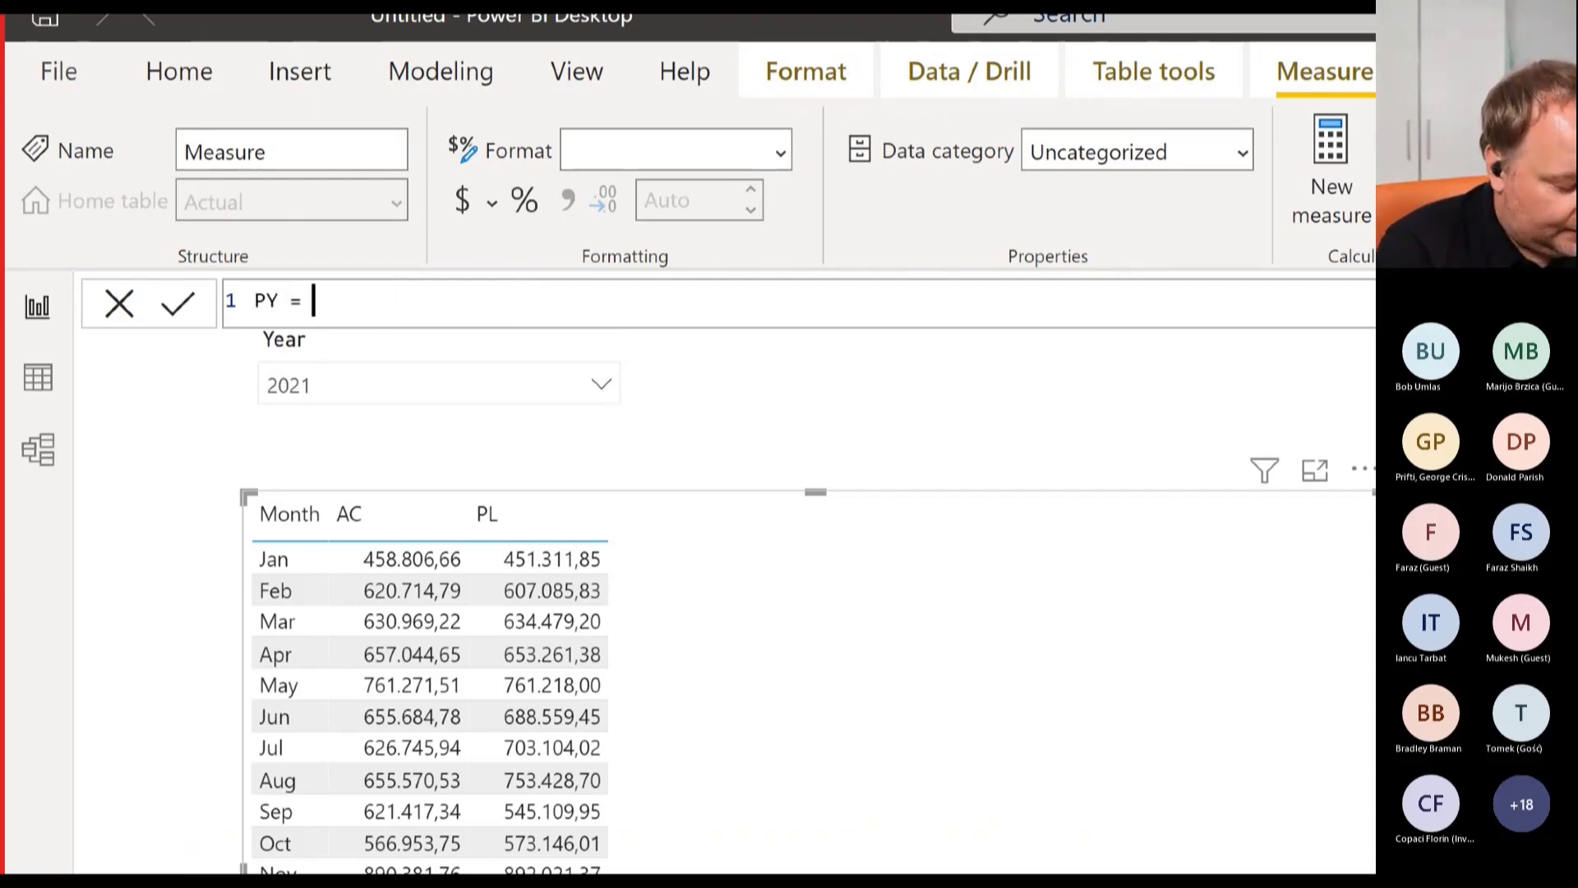
{"action": "type", "text": "Calc"}
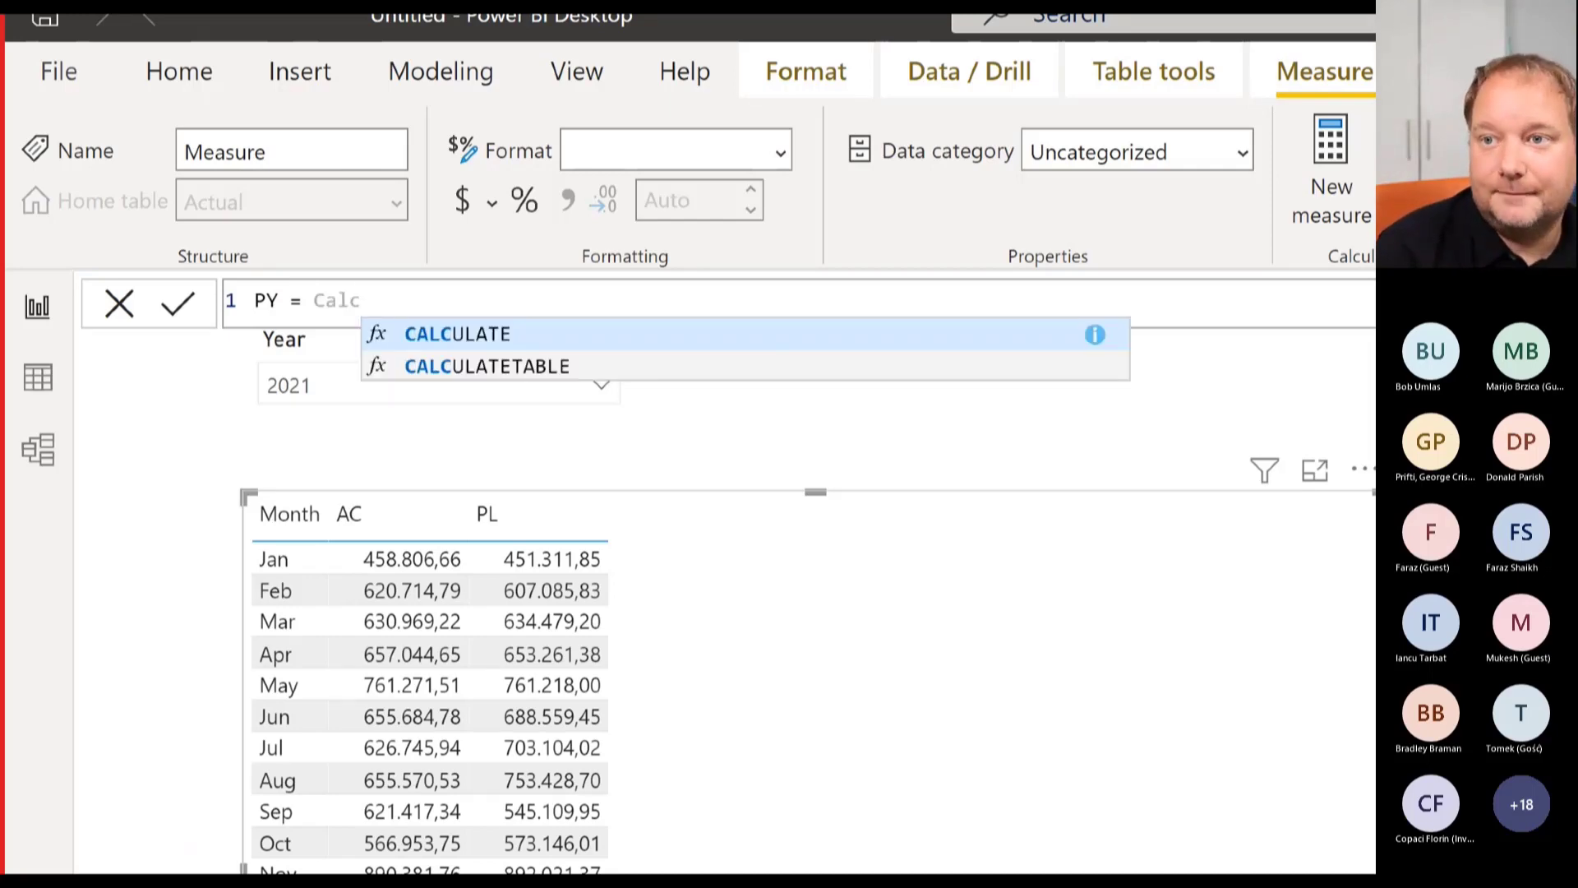
{"action": "key", "text": "Tab"}
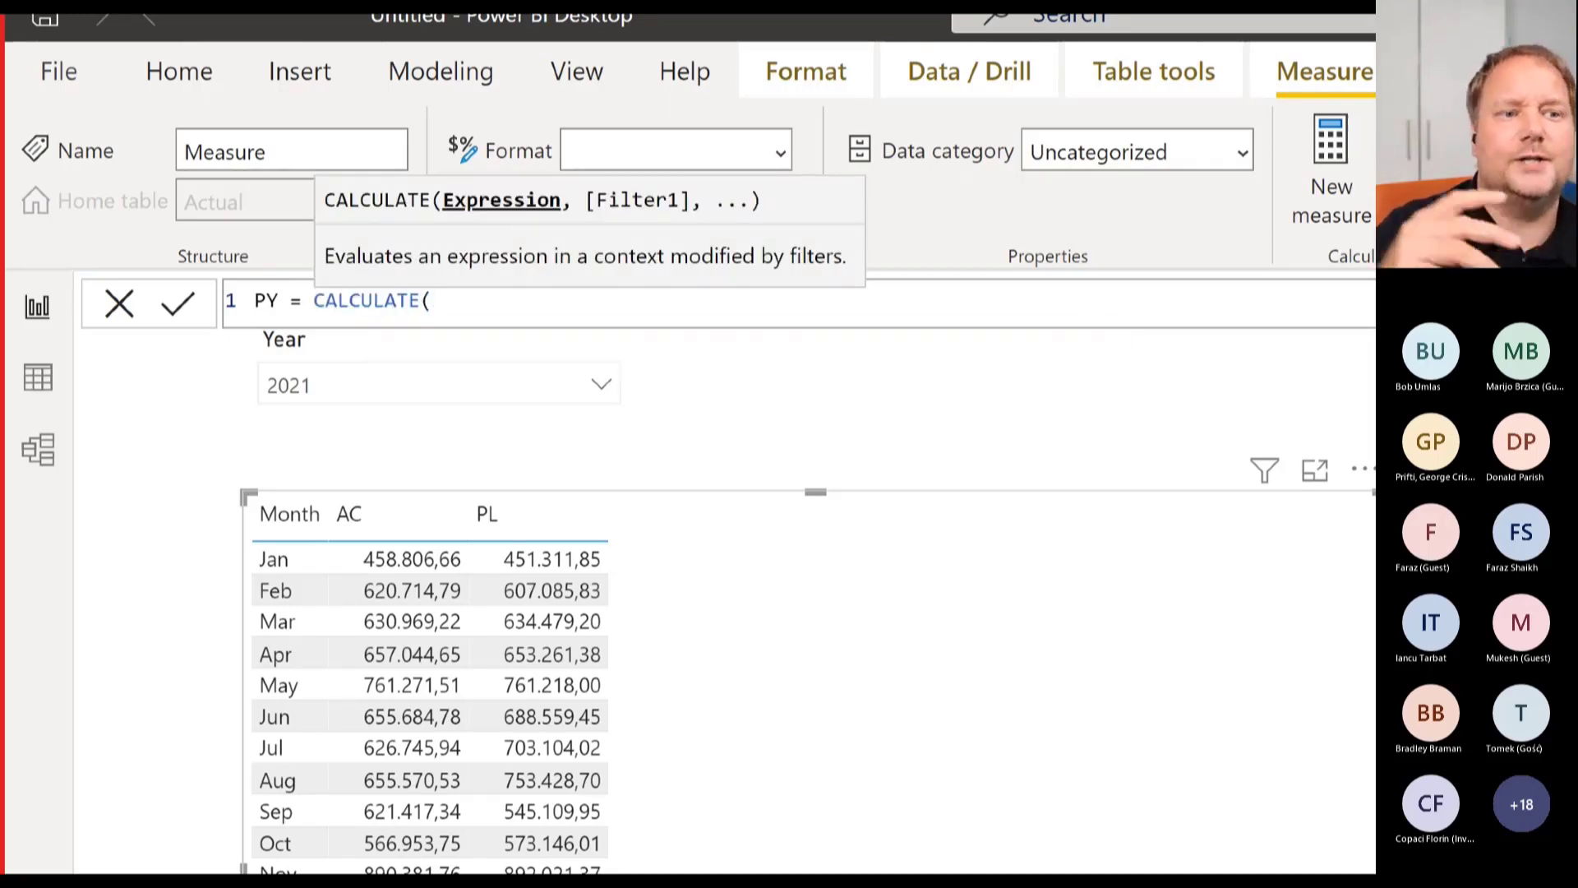
{"action": "type", "text": "AC"}
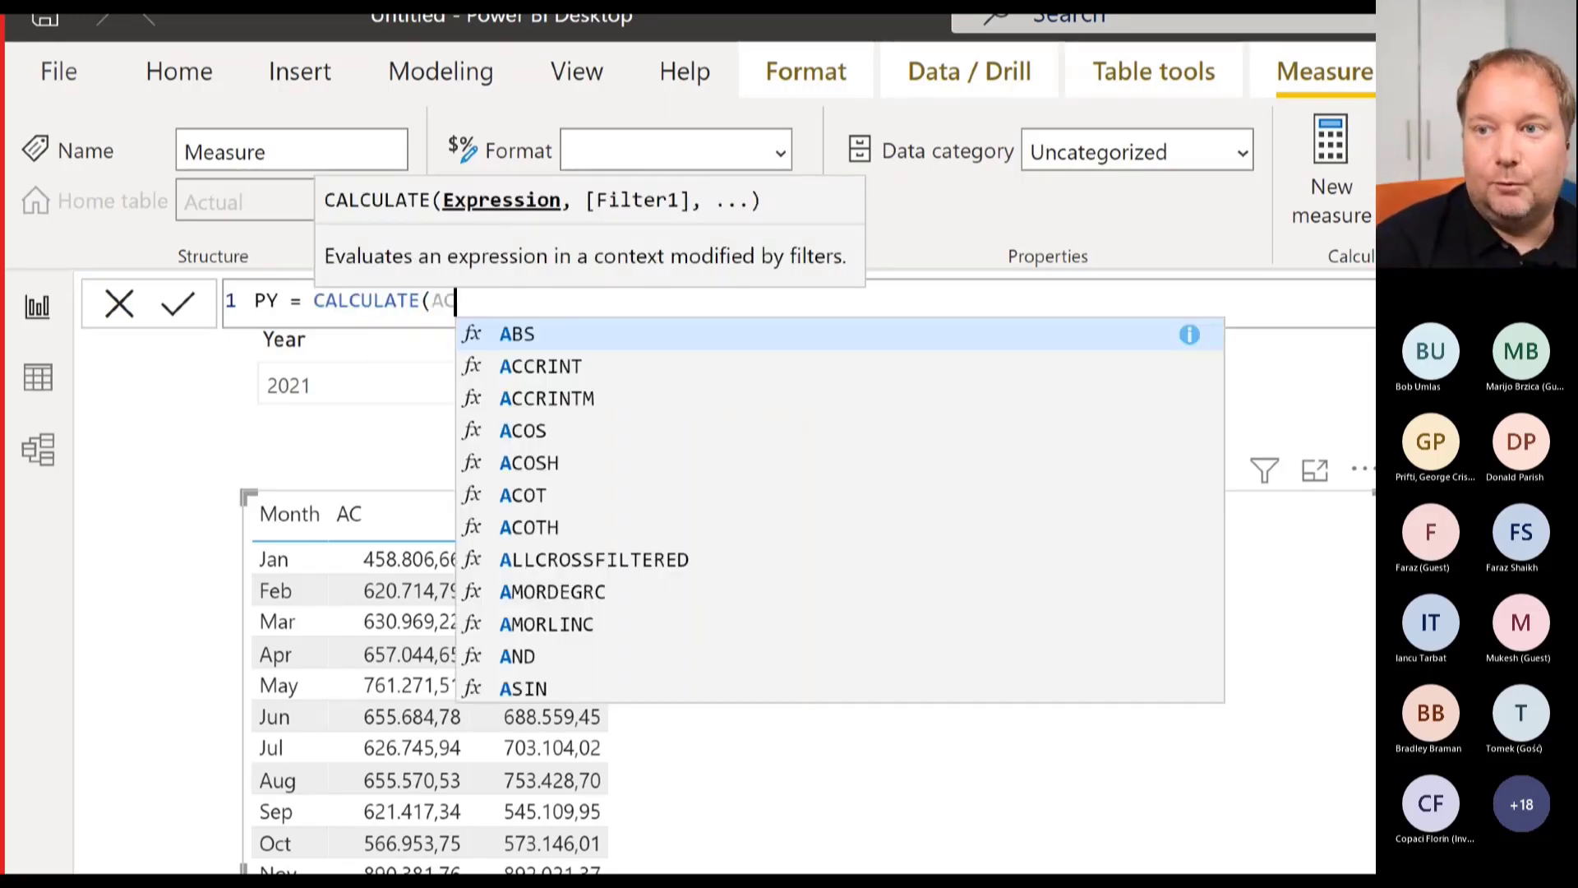
{"action": "key", "text": "Down"}
{"action": "key", "text": "Down"}
{"action": "key", "text": "Down"}
{"action": "key", "text": "Down"}
{"action": "key", "text": "Down"}
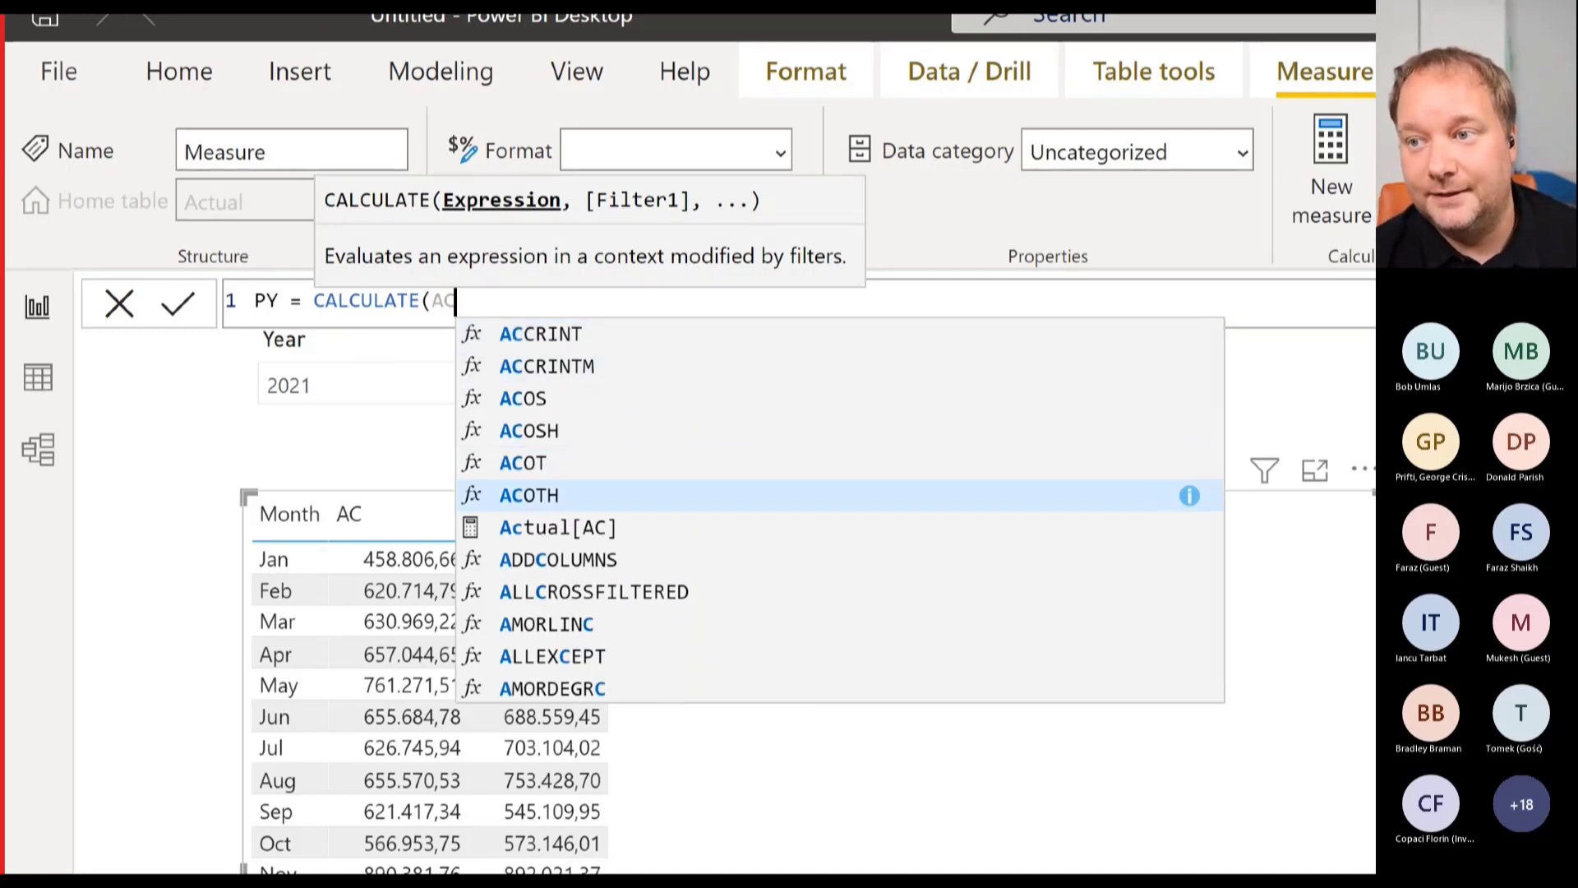
{"action": "key", "text": "Down"}
{"action": "key", "text": "Tab"}
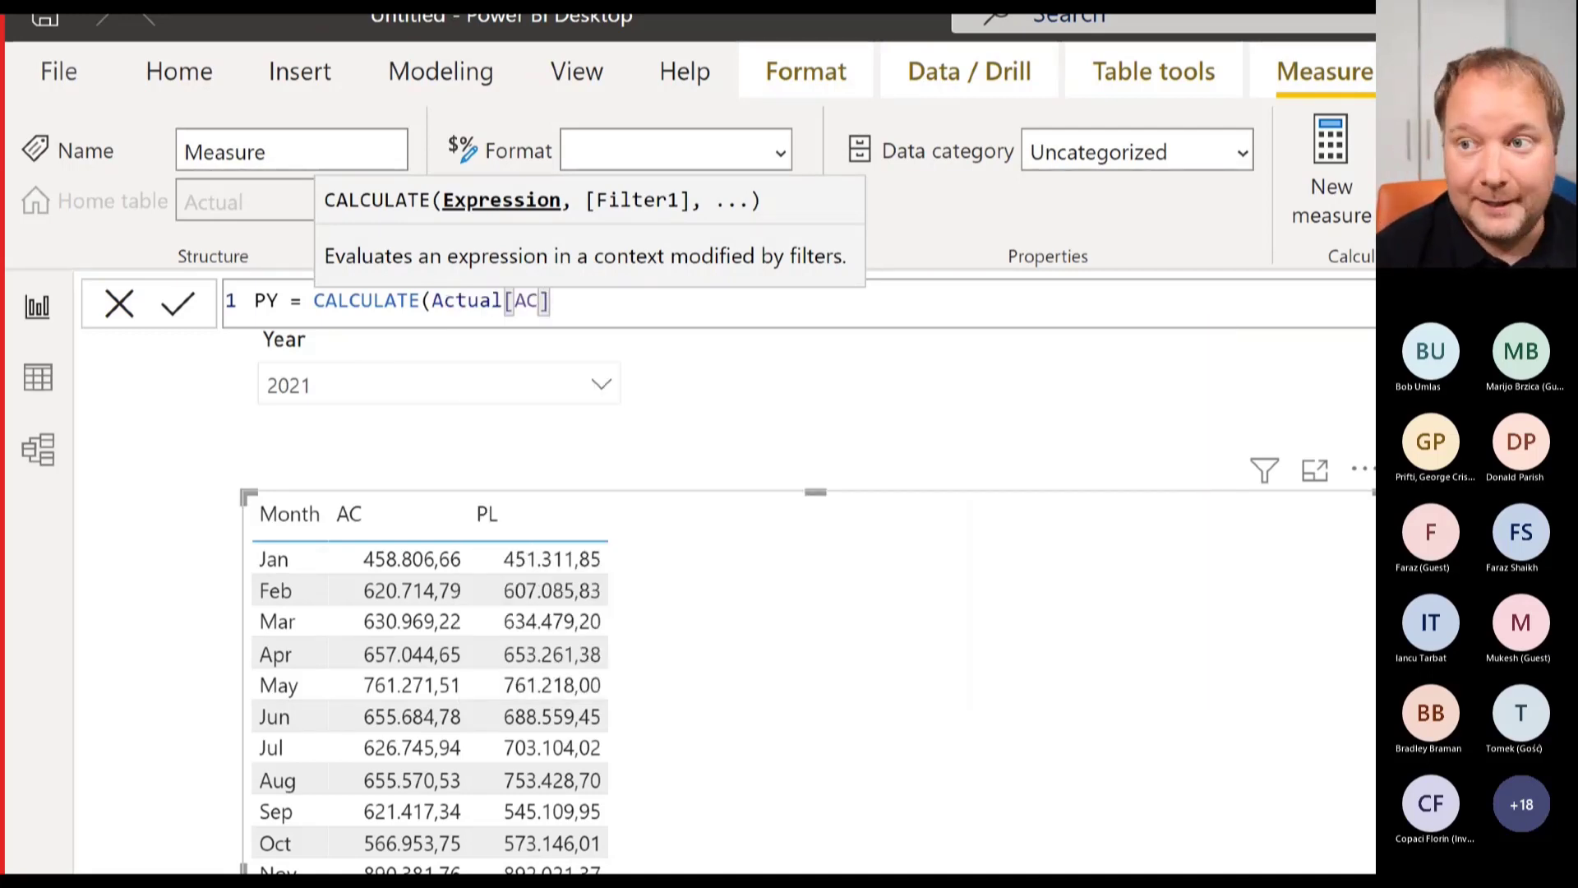
Complete PY with the filter DATEADD('Calendar'[Date],-1,YEAR) and add the measure to the month table visual.
{"action": "type", "text": ","}
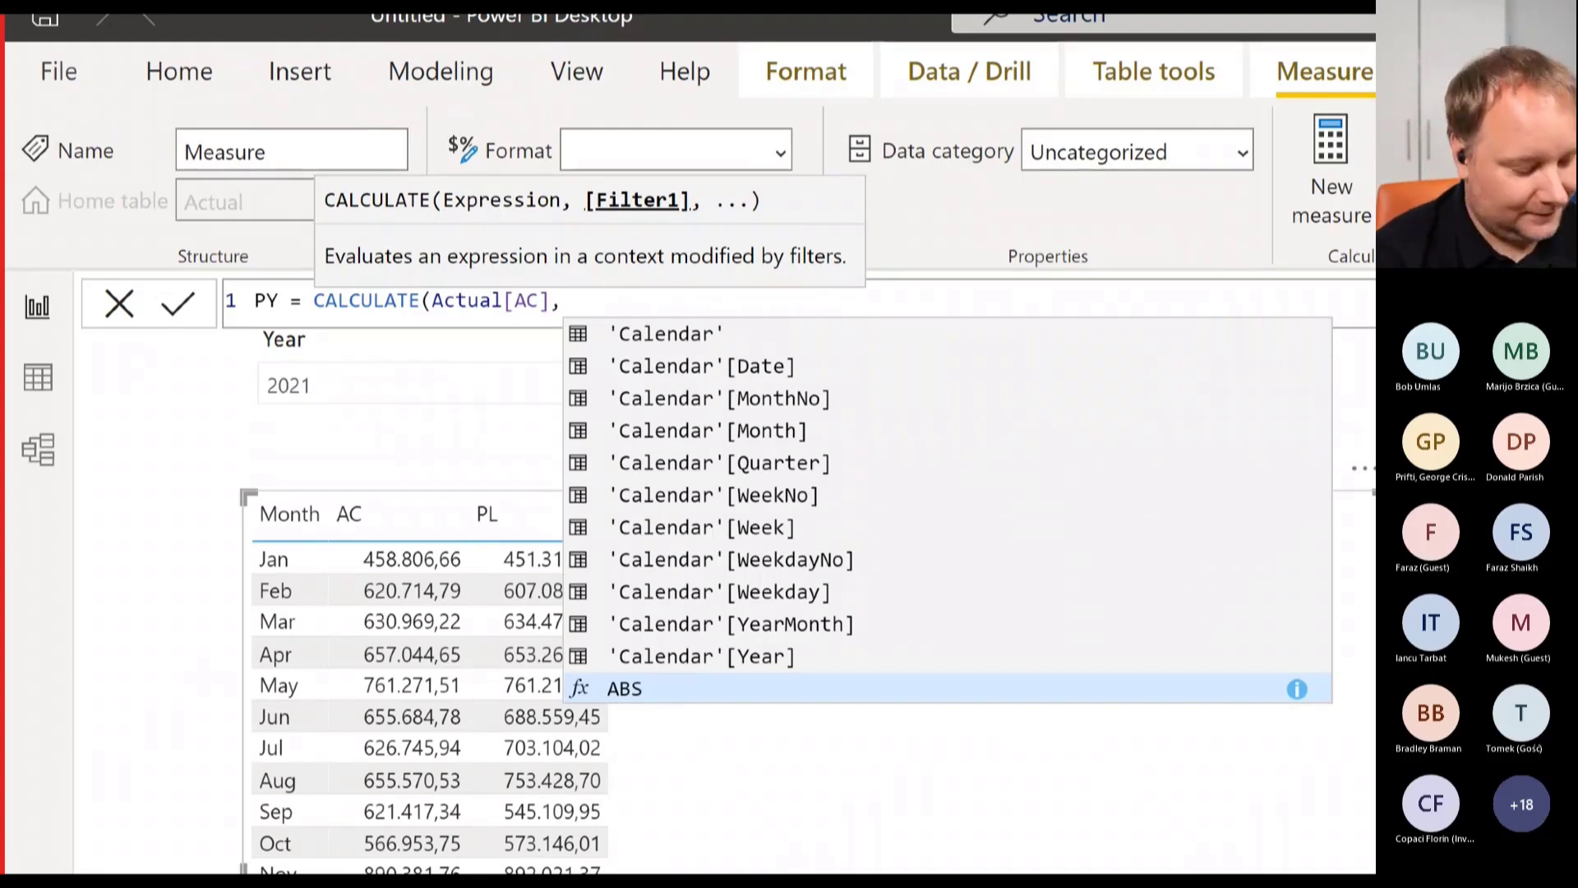
{"action": "type", "text": "date"}
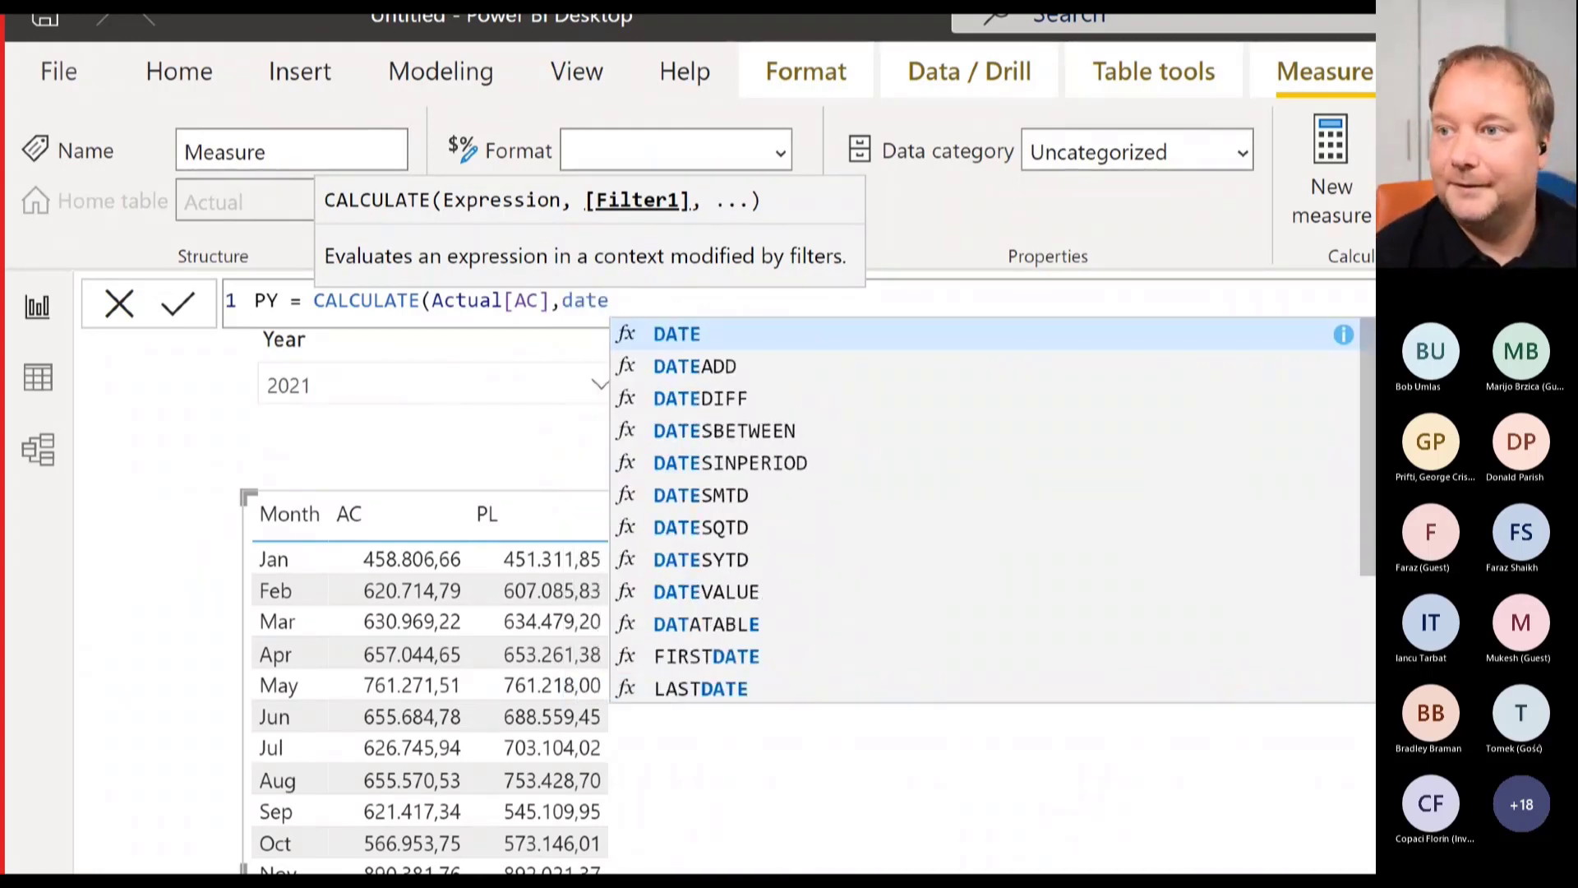
{"action": "key", "text": "Down"}
{"action": "key", "text": "Tab"}
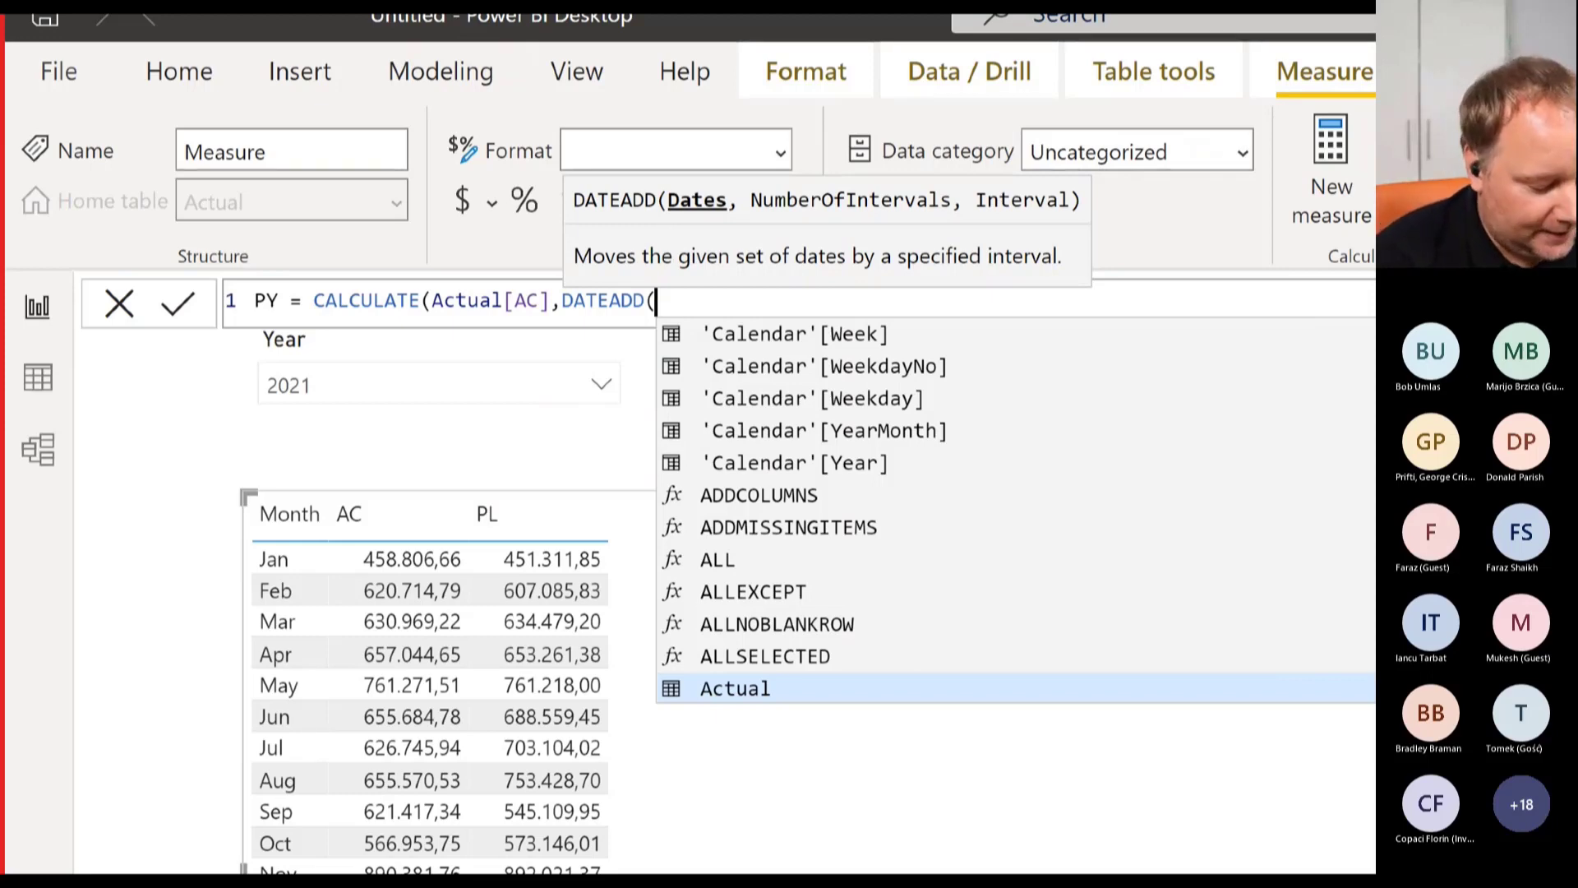
{"action": "type", "text": "date"}
{"action": "key", "text": "Down"}
{"action": "key", "text": "Down"}
{"action": "key", "text": "Down"}
{"action": "key", "text": "Down"}
{"action": "key", "text": "Down"}
{"action": "key", "text": "Down"}
{"action": "key", "text": "Down"}
{"action": "key", "text": "Down"}
{"action": "key", "text": "Down"}
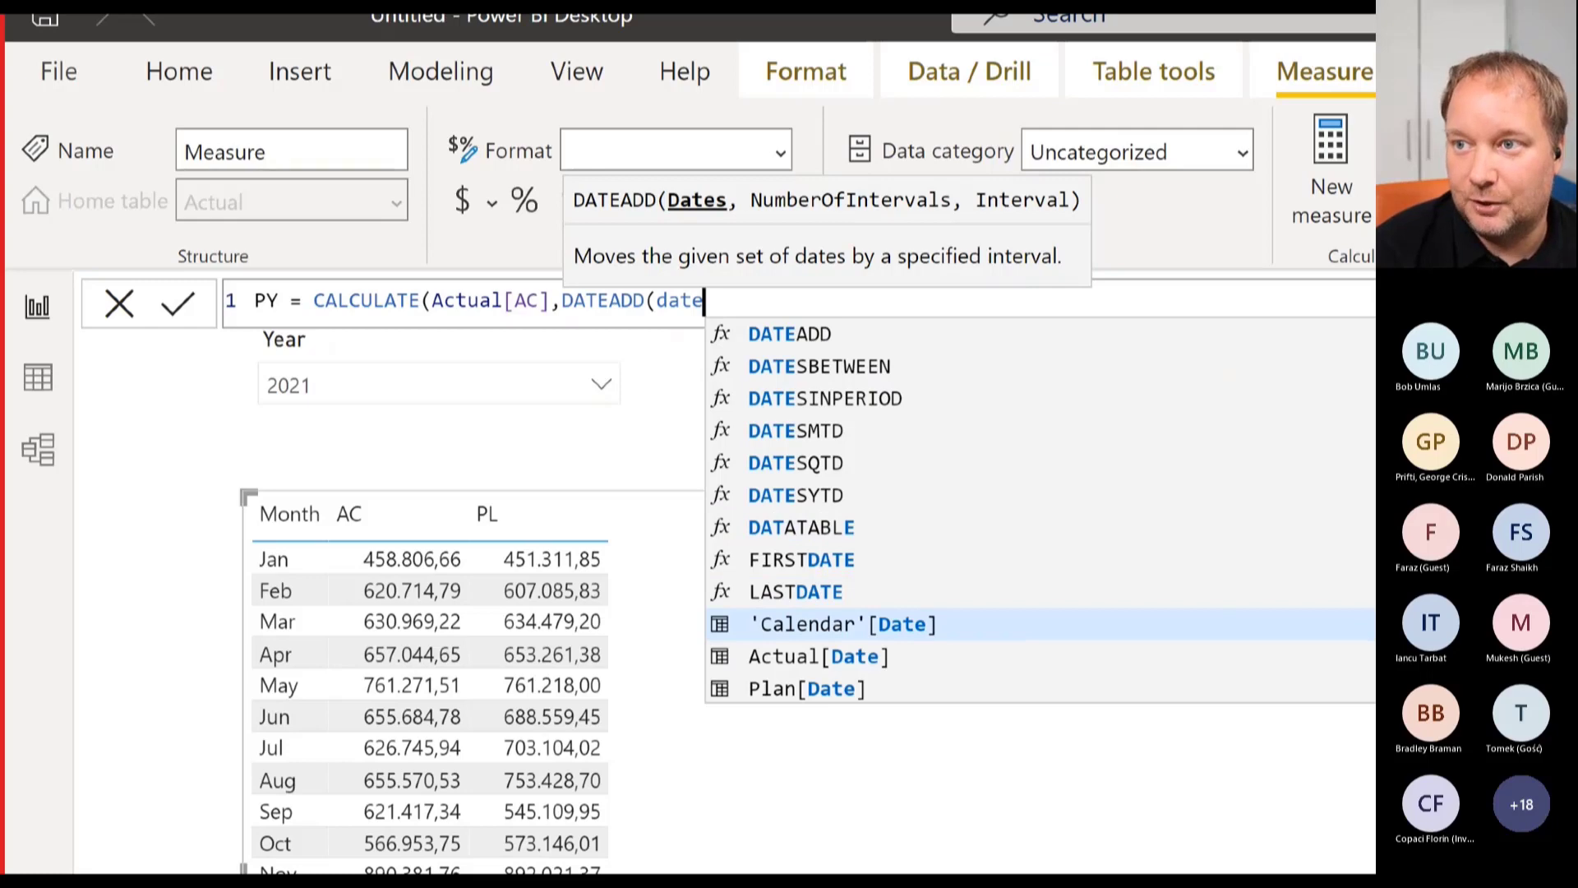
{"action": "key", "text": "Tab"}
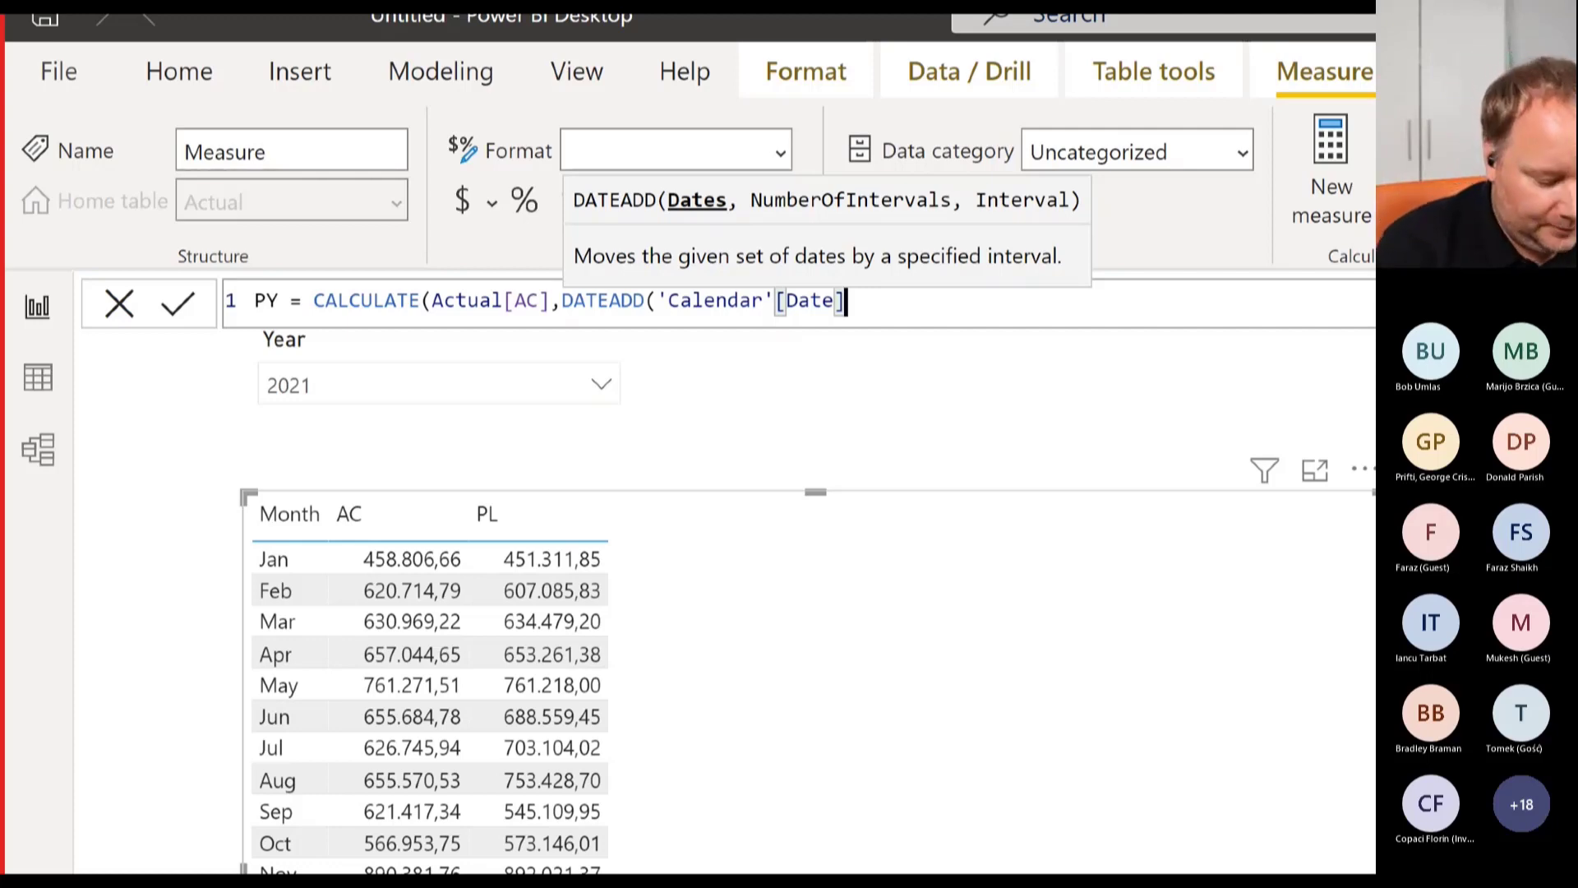
{"action": "type", "text": ",-1"}
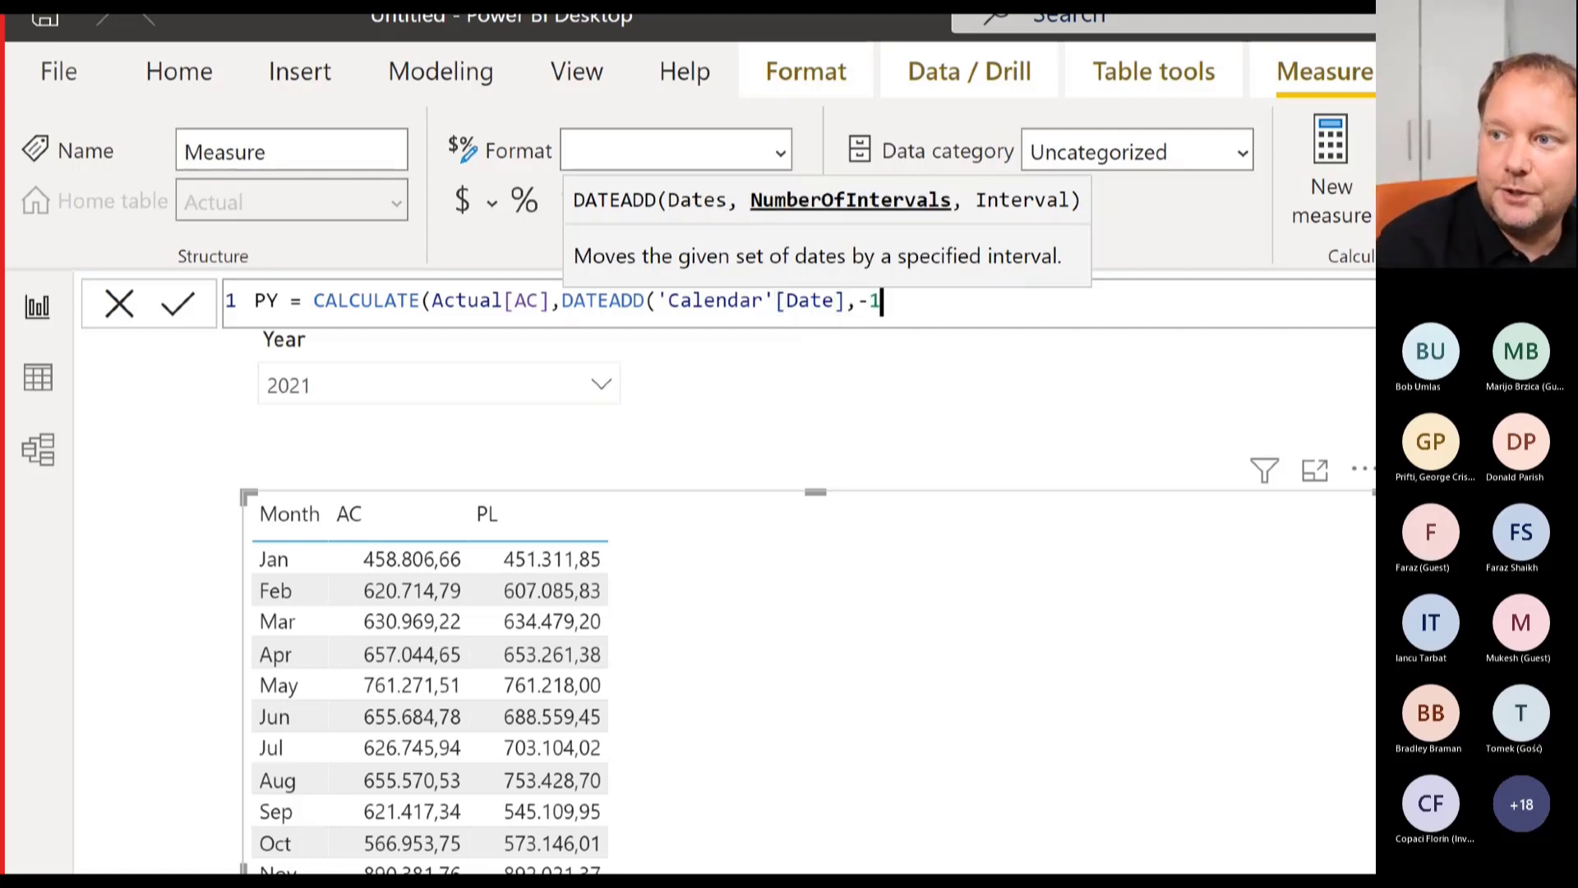
{"action": "type", "text": ","}
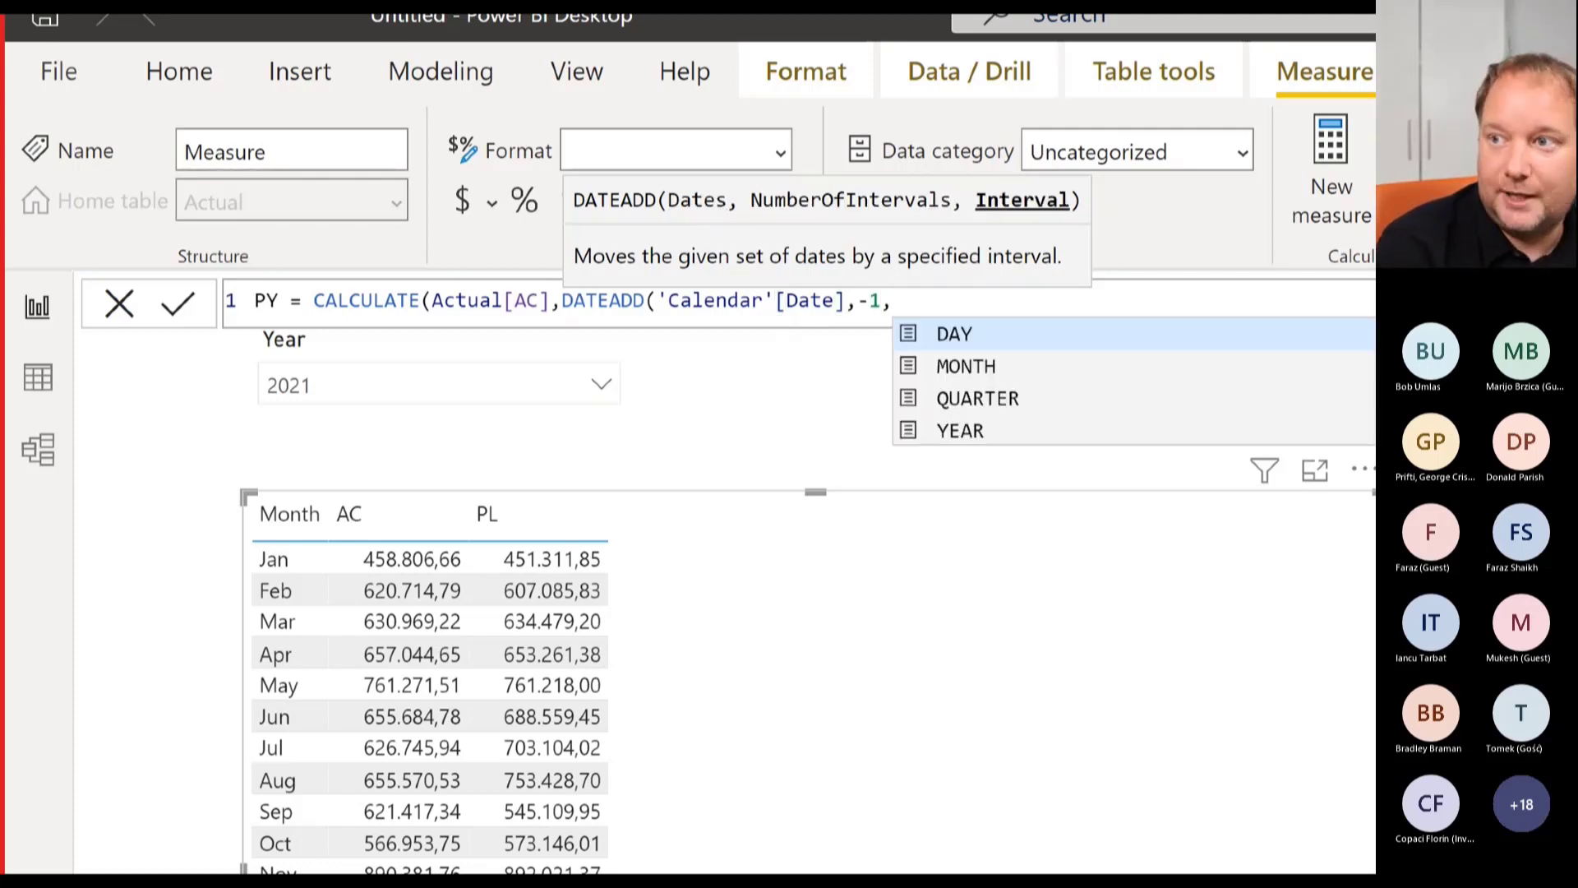
{"action": "key", "text": "Down"}
{"action": "key", "text": "Down"}
{"action": "key", "text": "Down"}
{"action": "type", "text": "YEAR"}
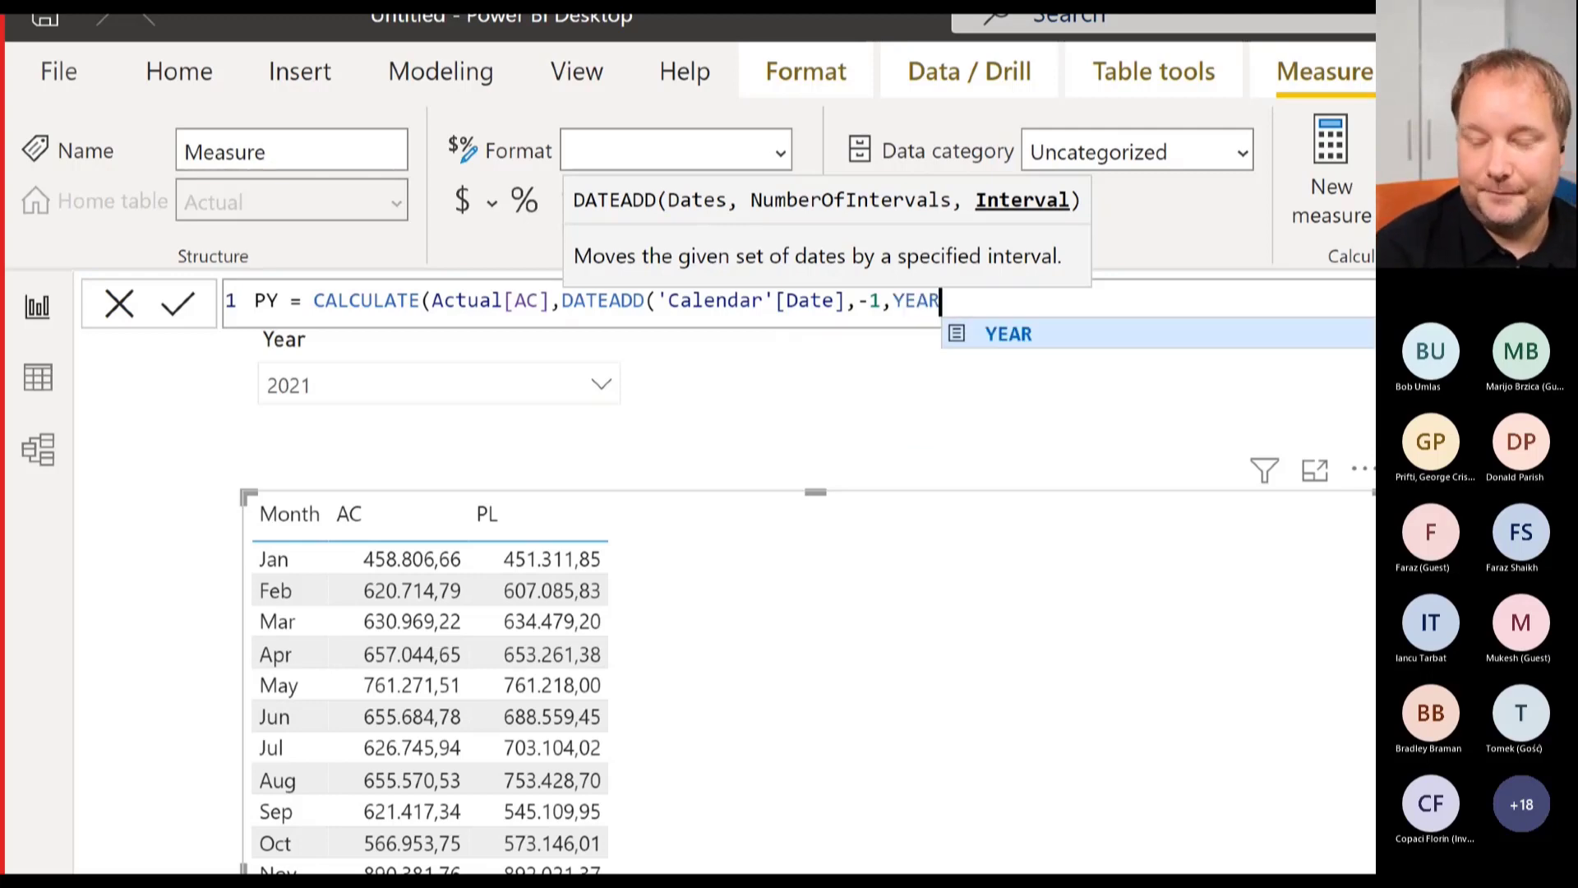
{"action": "type", "text": "))"}
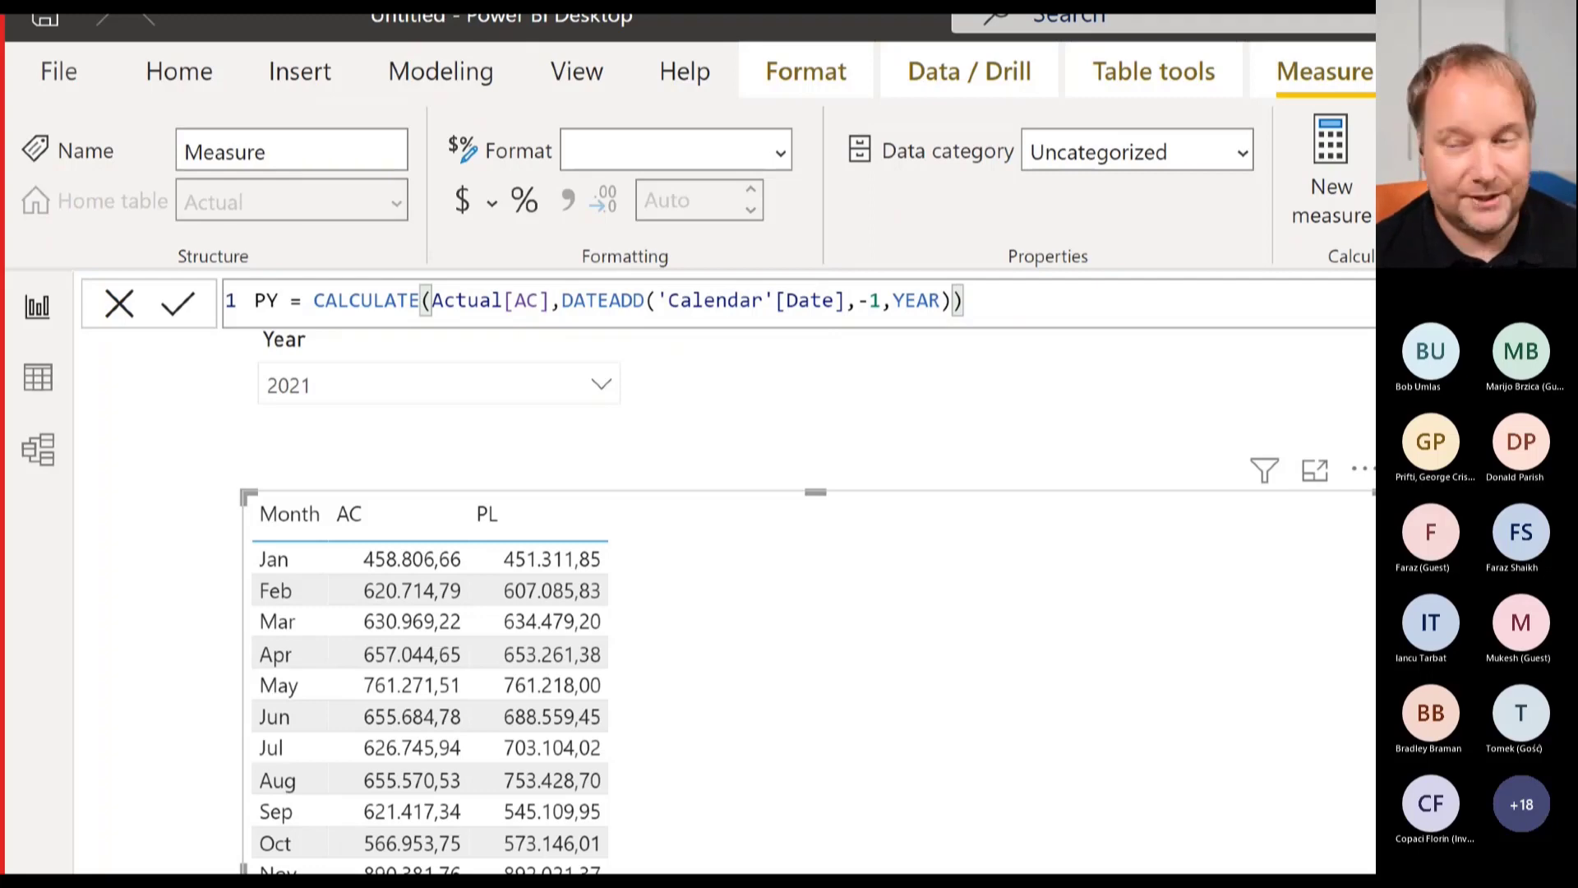
{"action": "key", "text": "Return"}
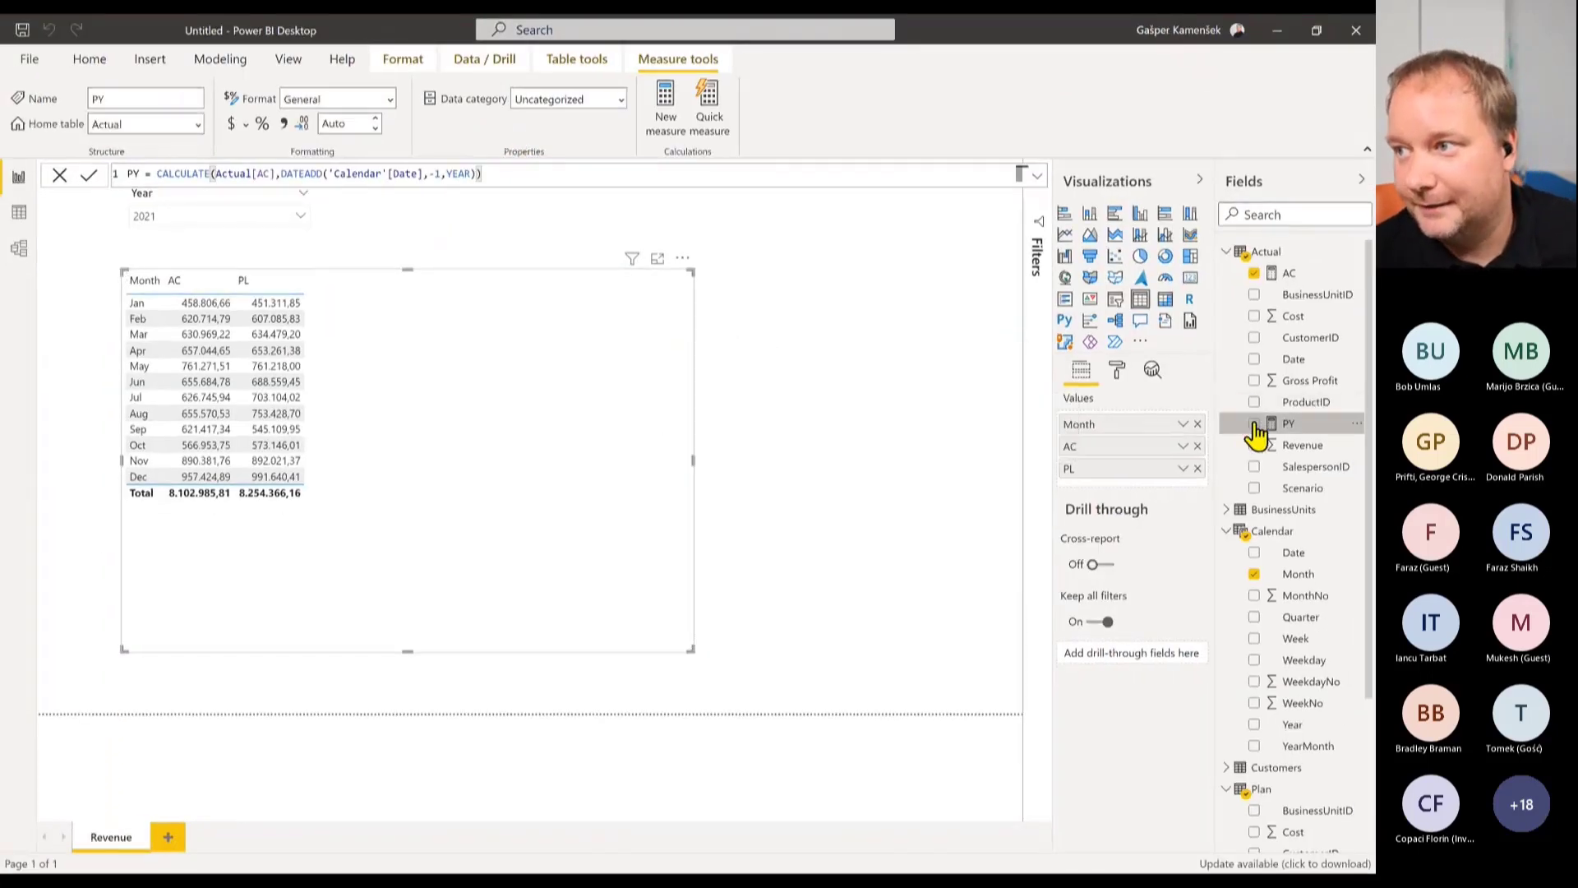
{"action": "left_click", "coordinate": [1253, 423]}
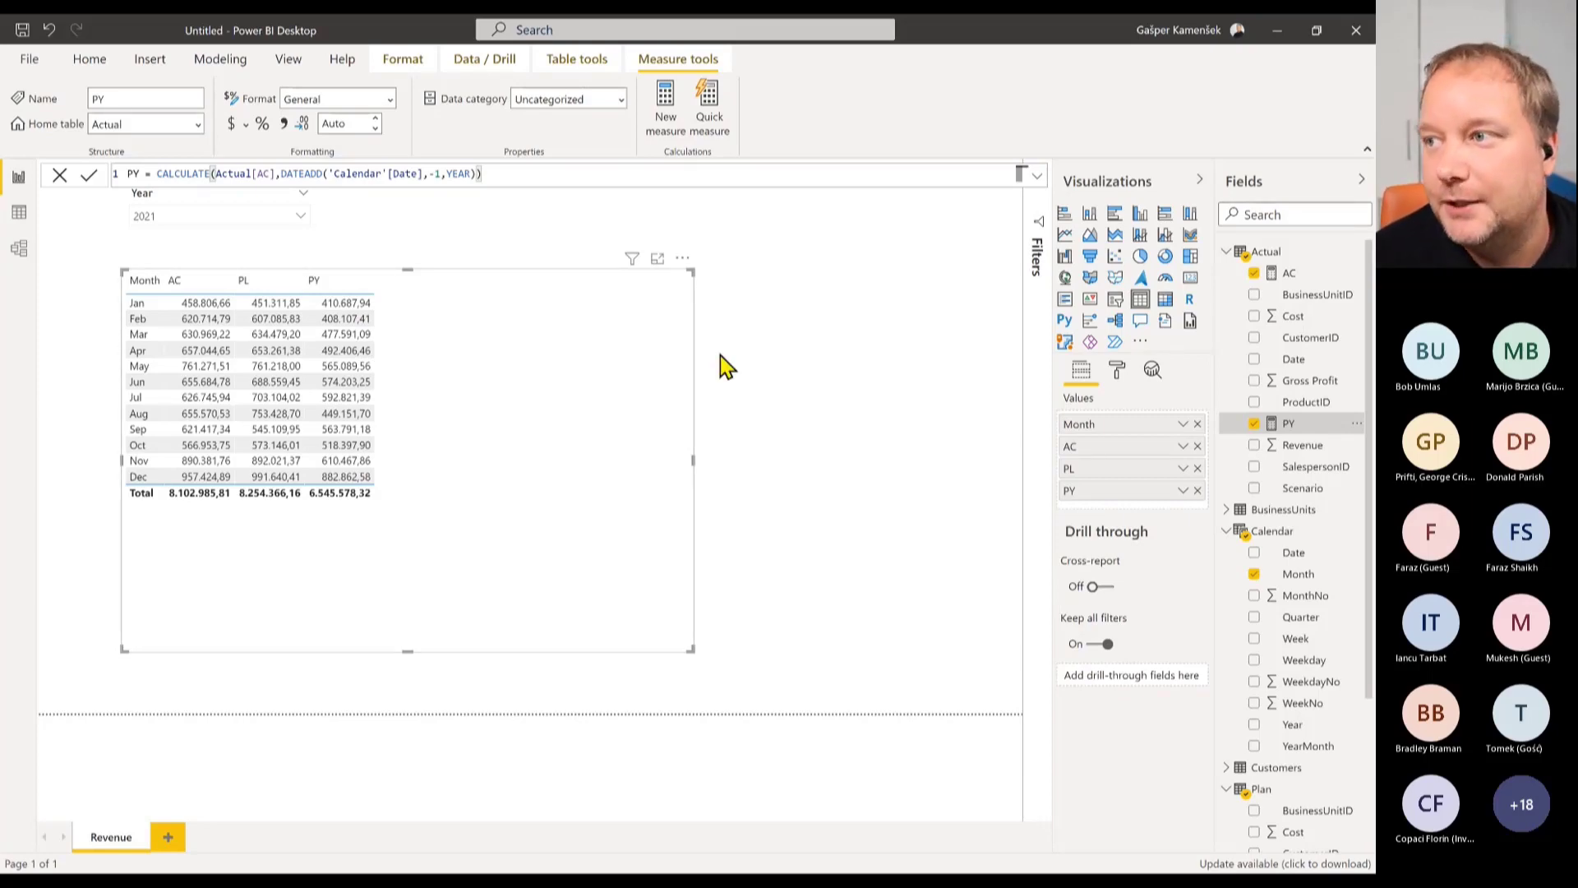
Start a new measure AC YTD in the Actual table with CALCULATE and Actual[AC] as its expression.
{"action": "right_click", "coordinate": [1294, 254]}
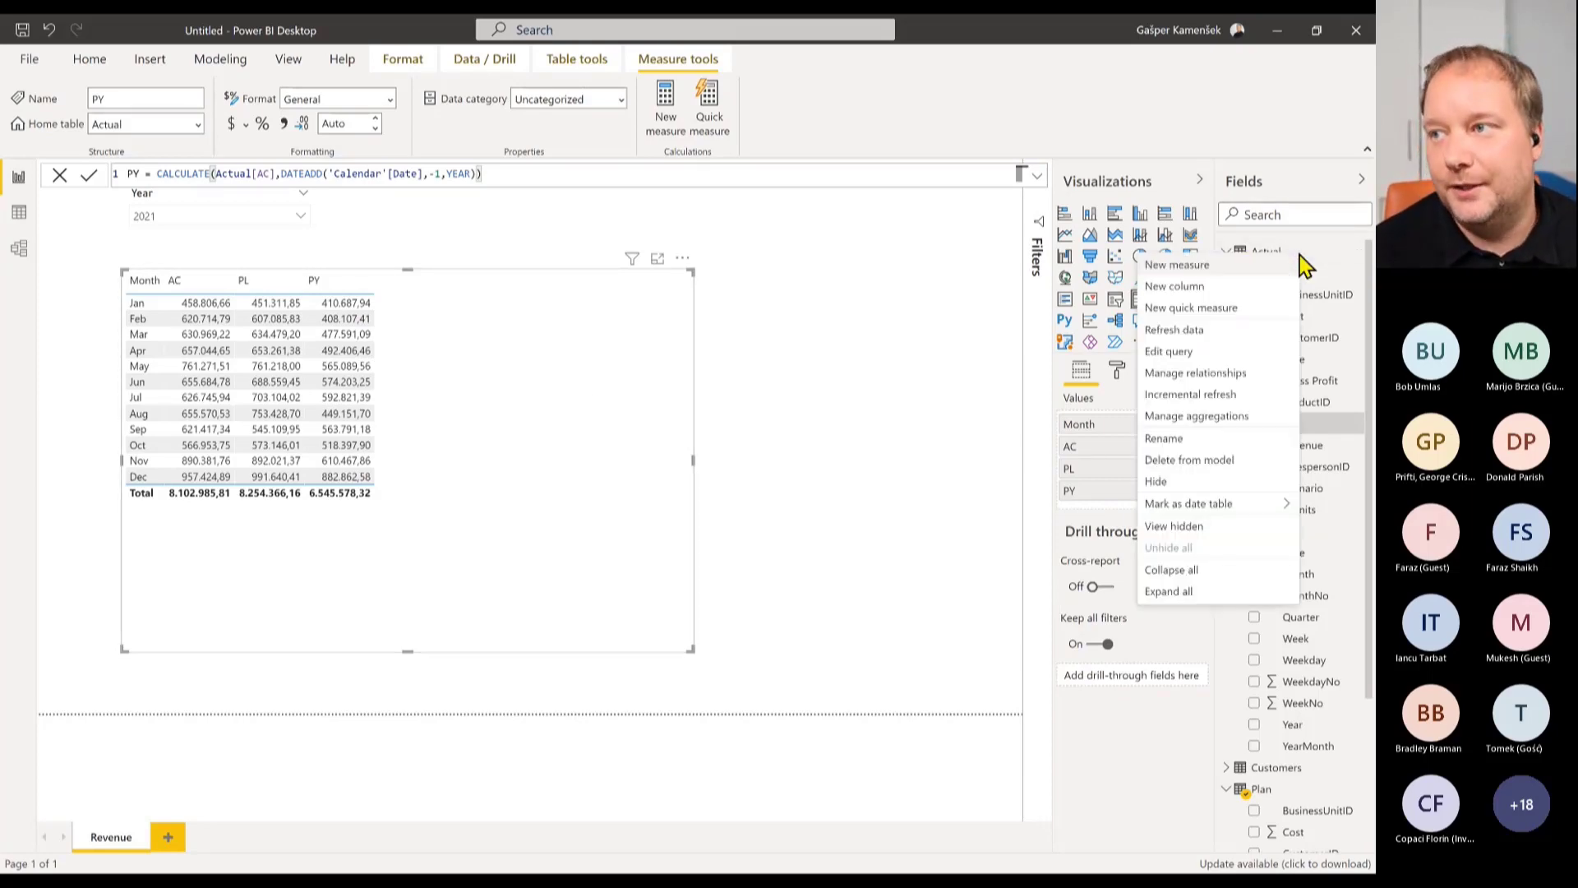
{"action": "left_click", "coordinate": [1190, 280]}
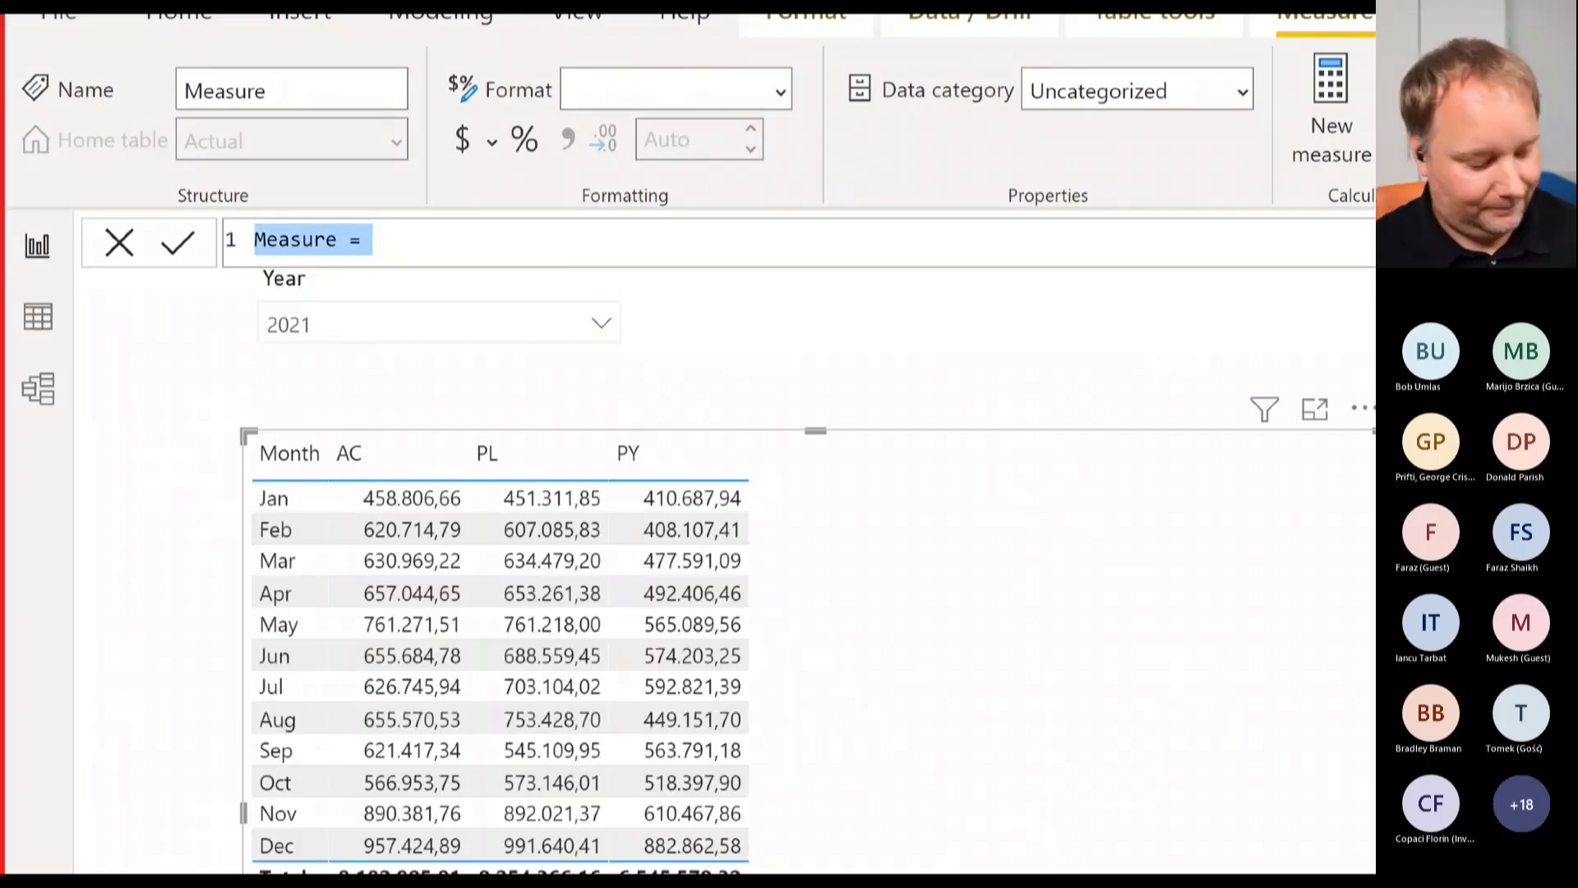
{"action": "type", "text": "AC Y"}
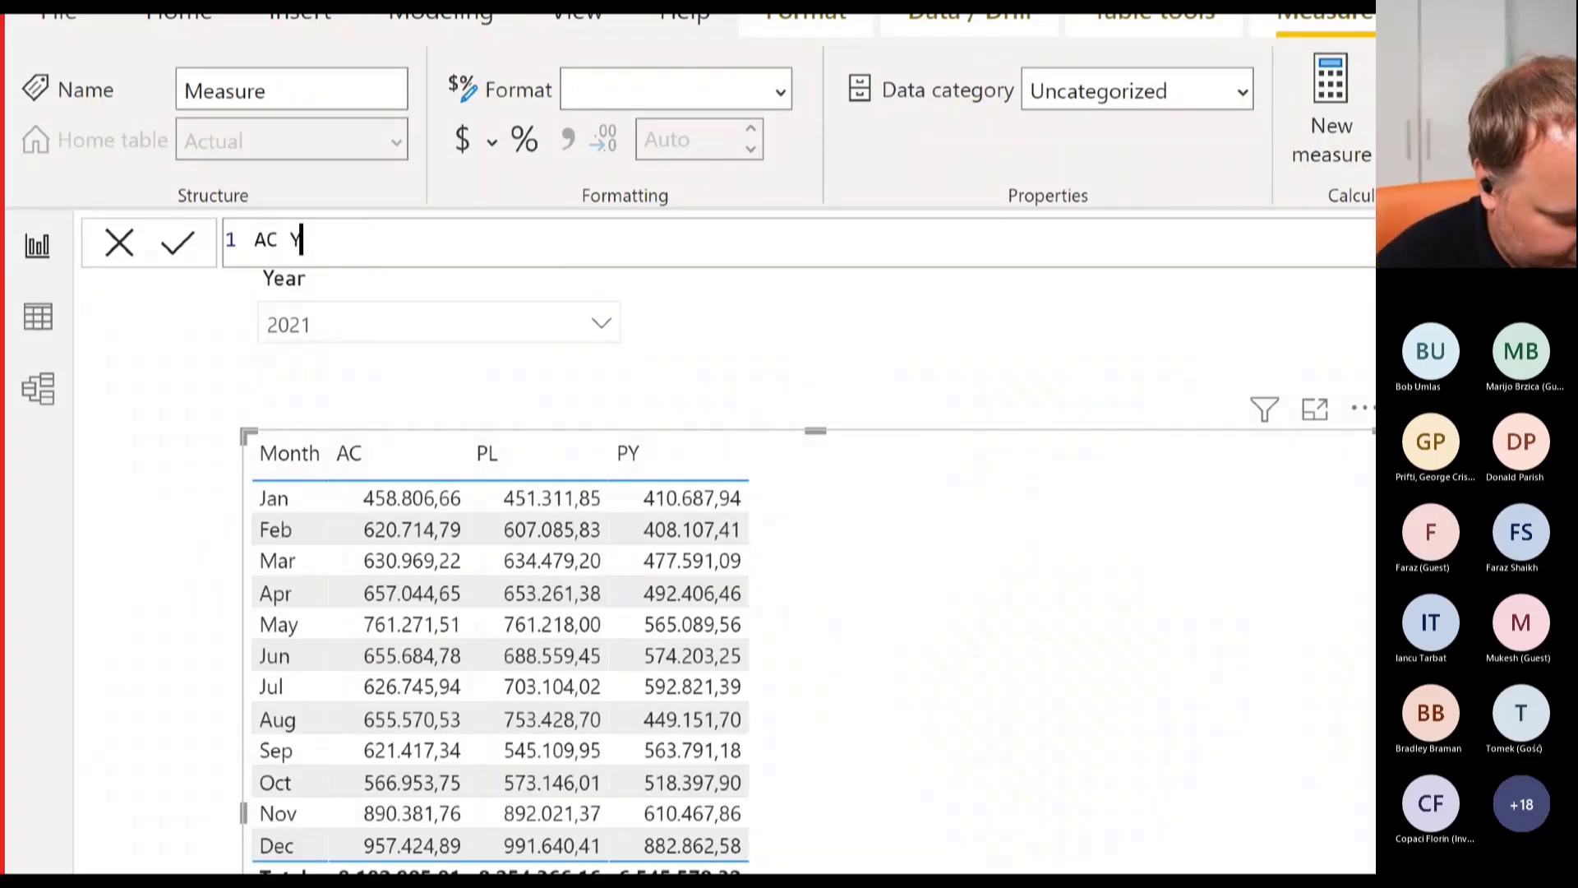
{"action": "type", "text": "TD = "}
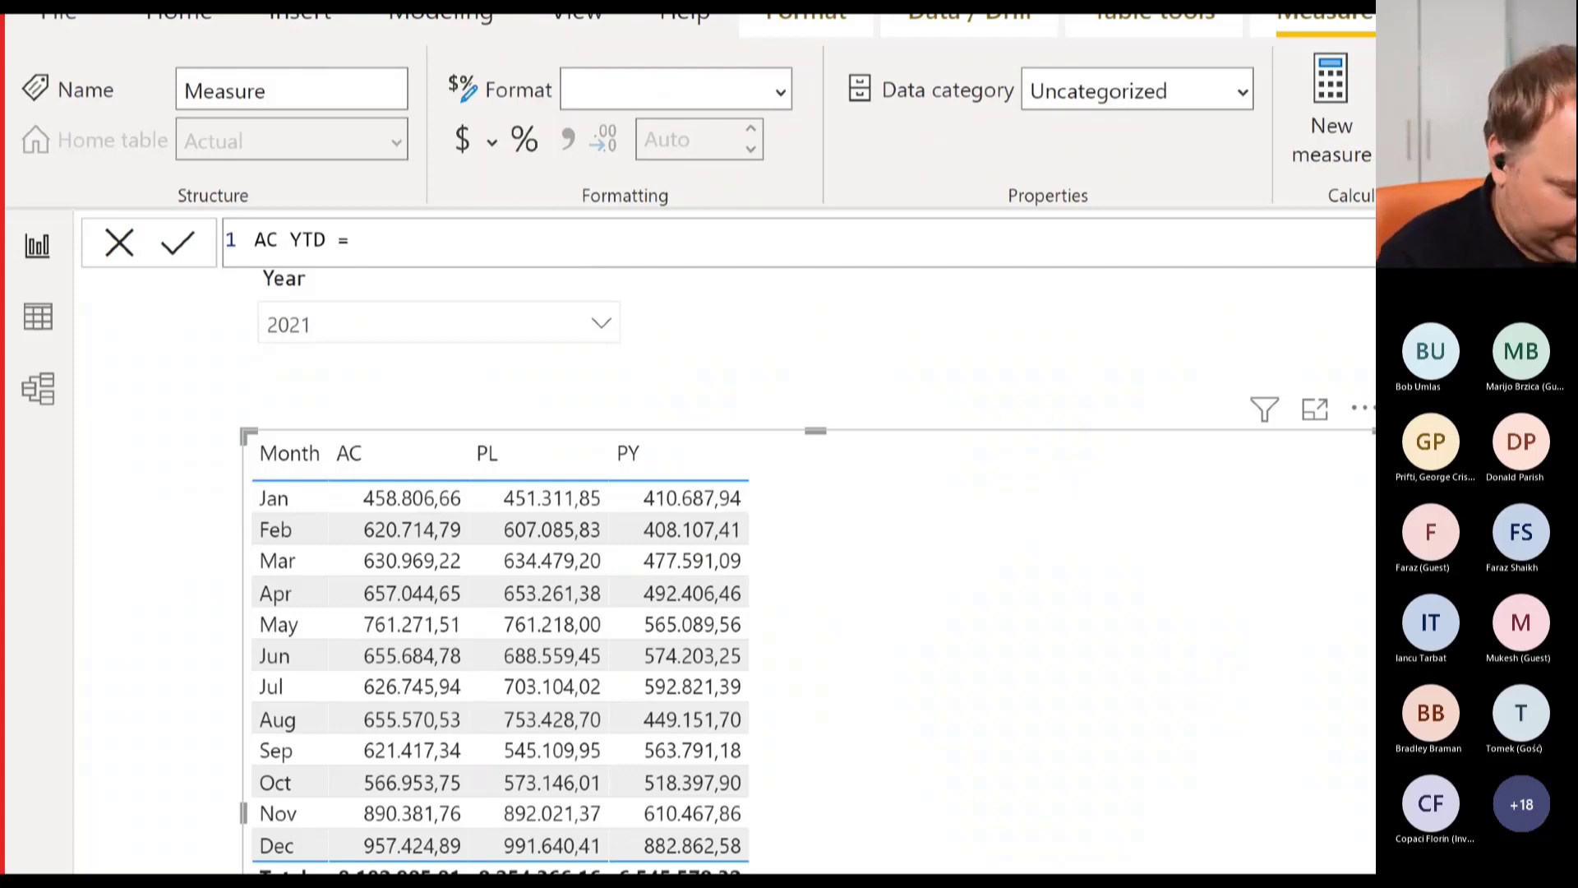
{"action": "type", "text": "Calc"}
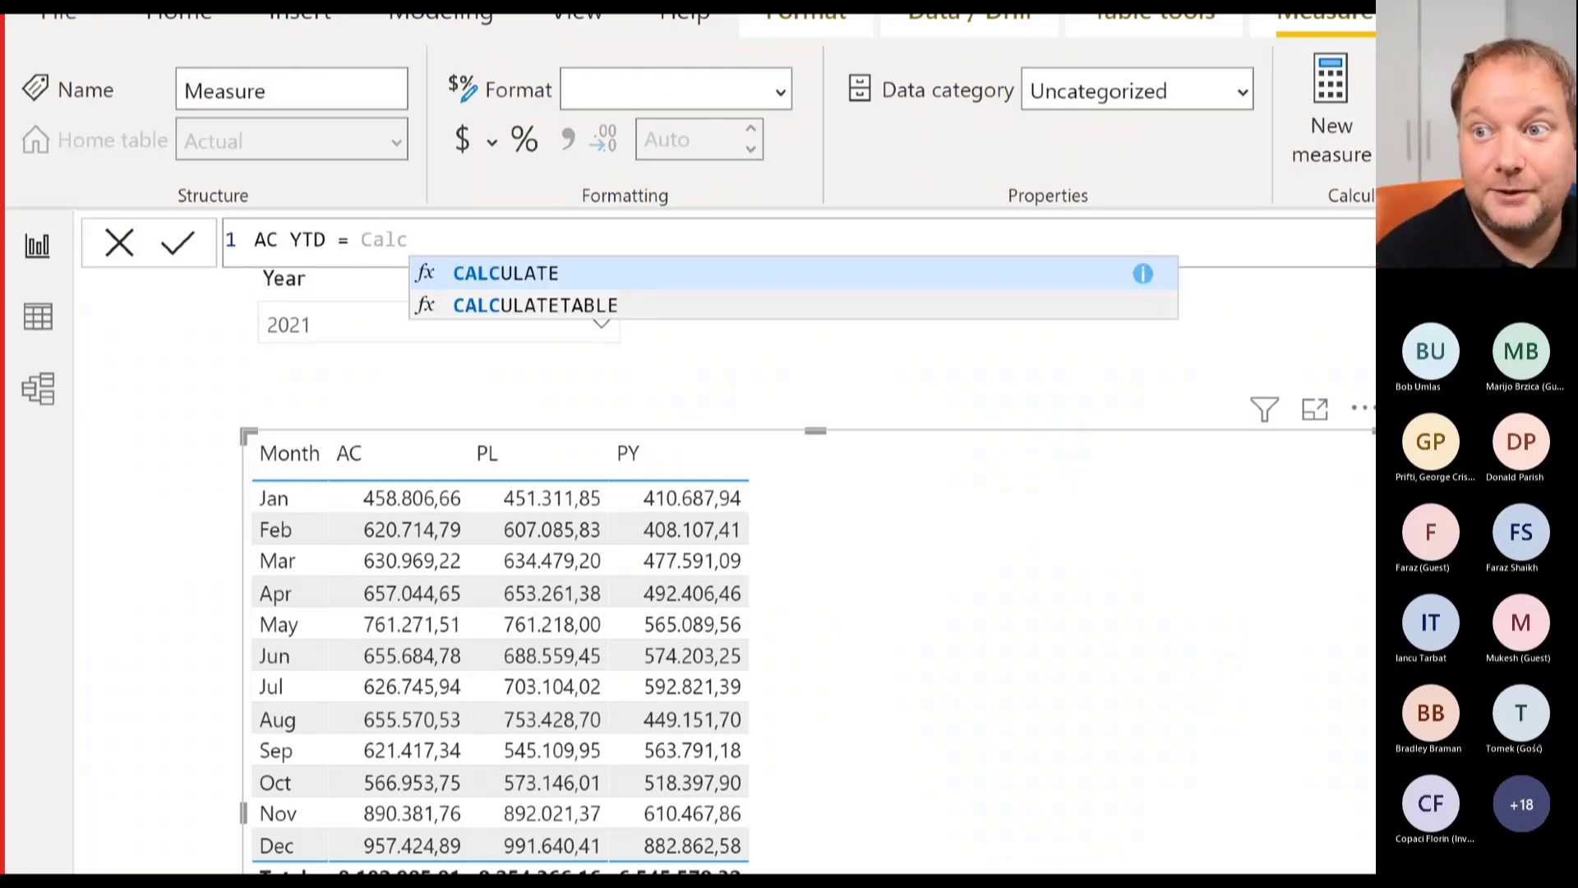
{"action": "key", "text": "Tab"}
{"action": "type", "text": "AC"}
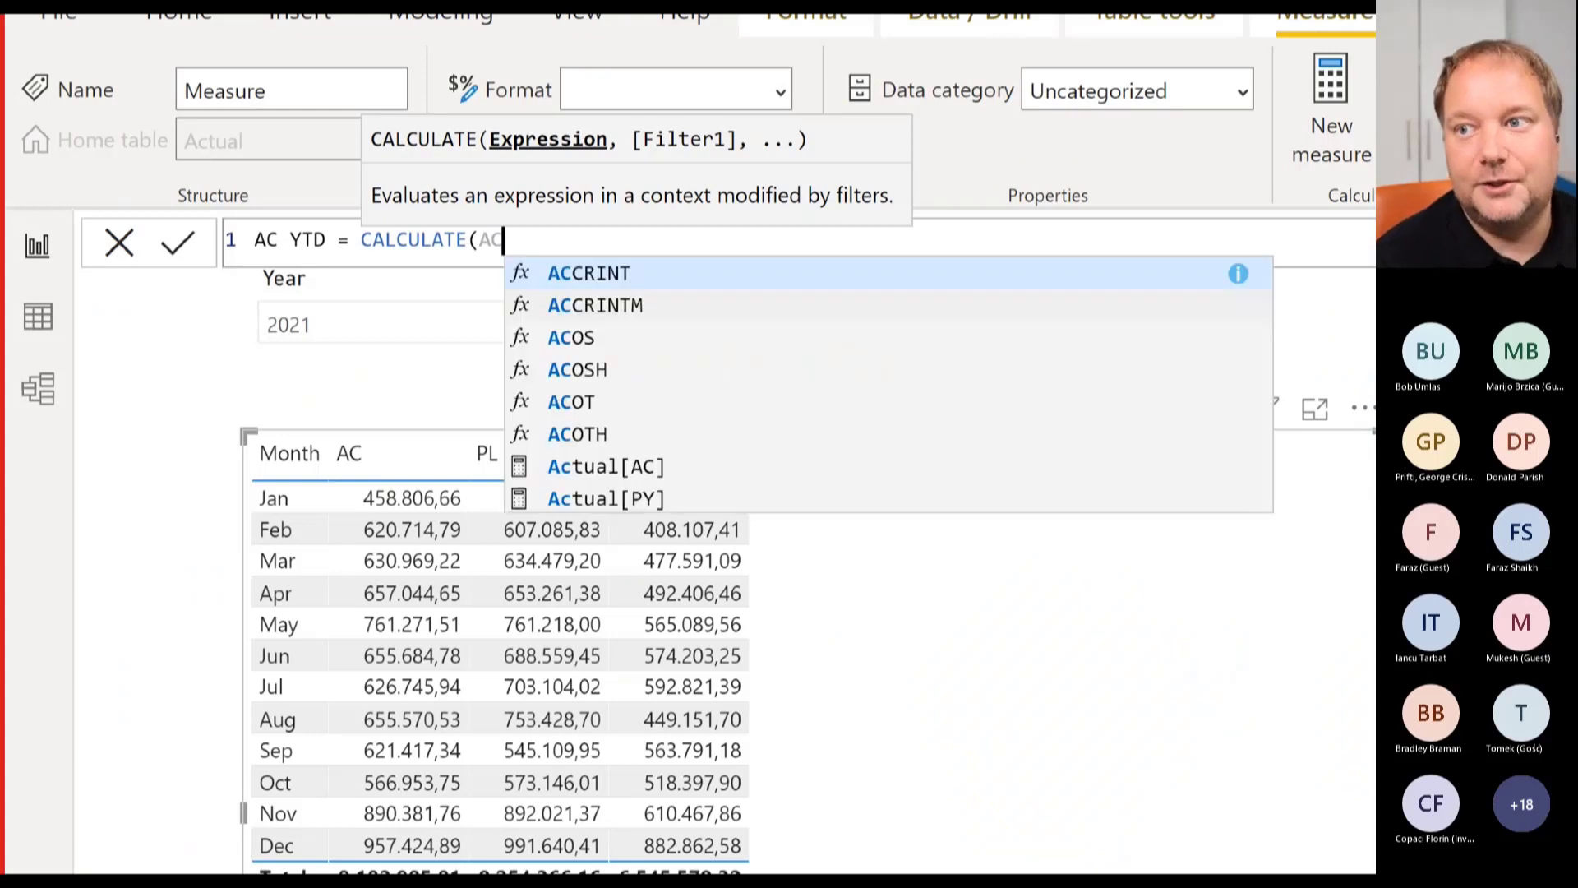
{"action": "key", "text": "Down"}
{"action": "key", "text": "Down"}
{"action": "key", "text": "Down"}
{"action": "key", "text": "Down"}
{"action": "key", "text": "Down"}
{"action": "key", "text": "Down"}
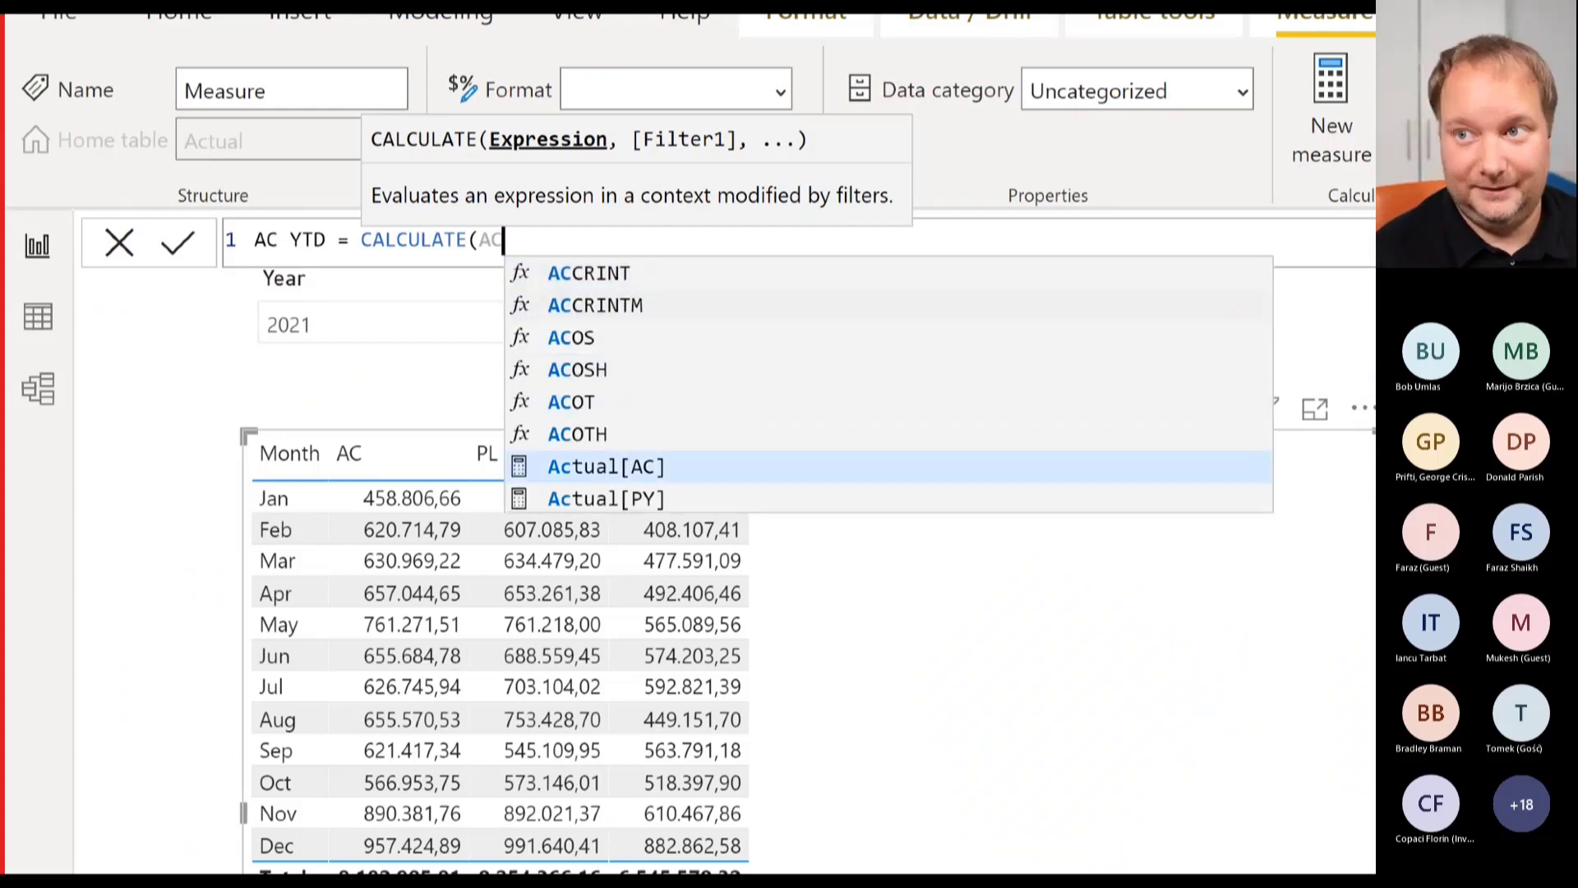
{"action": "key", "text": "Tab"}
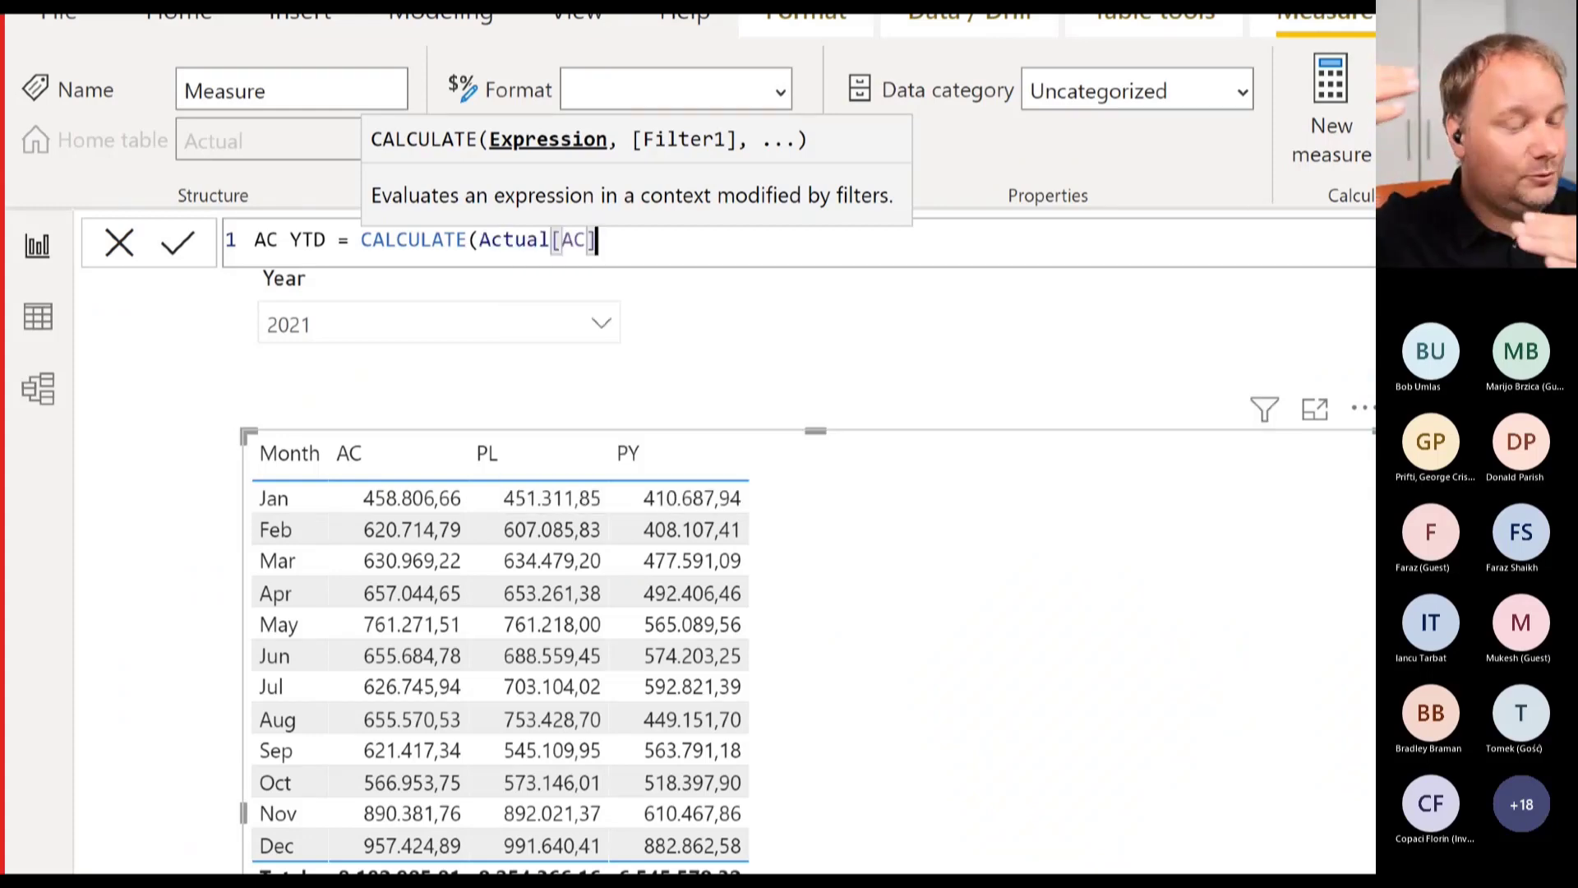
Add the DATESYTD function as the filter argument of the AC YTD measure.
{"action": "type", "text": ","}
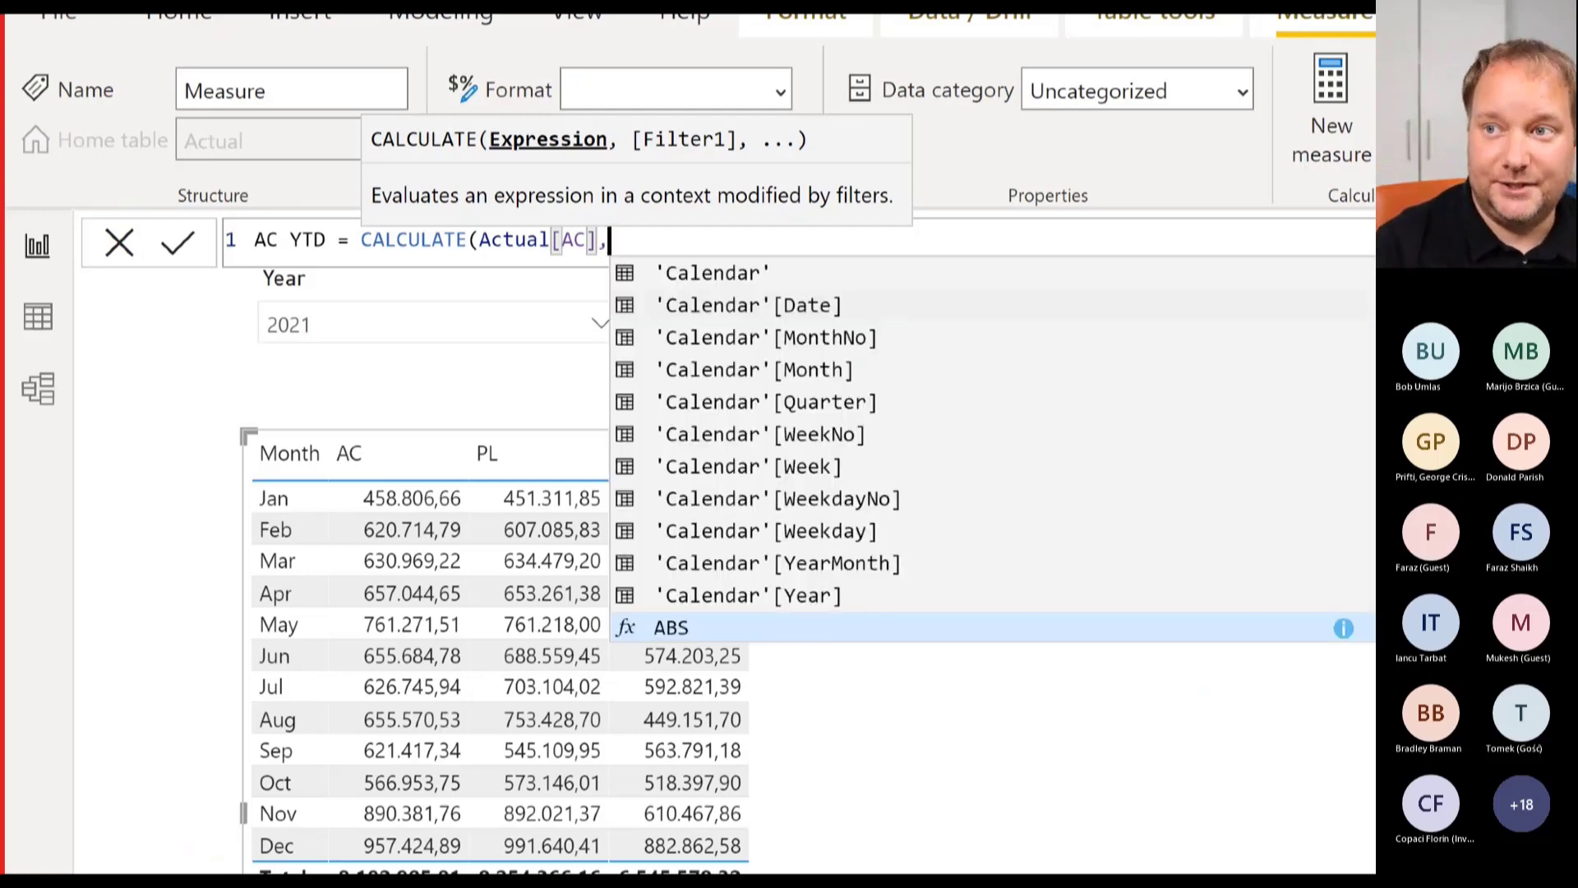
{"action": "type", "text": "dates"}
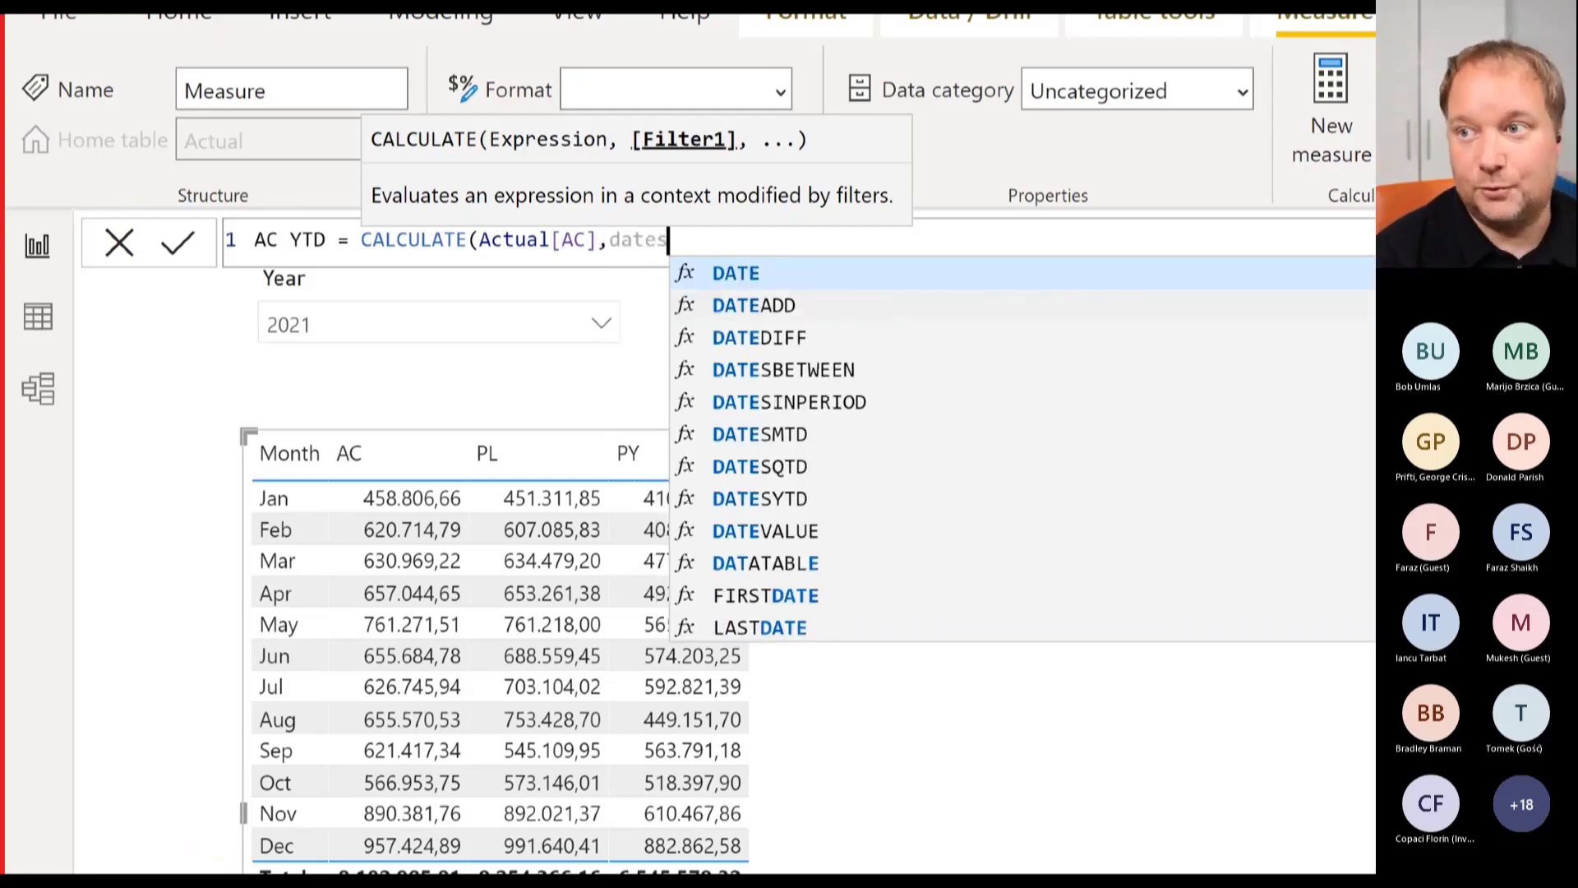
{"action": "key", "text": "Down"}
{"action": "key", "text": "Down"}
{"action": "key", "text": "Down"}
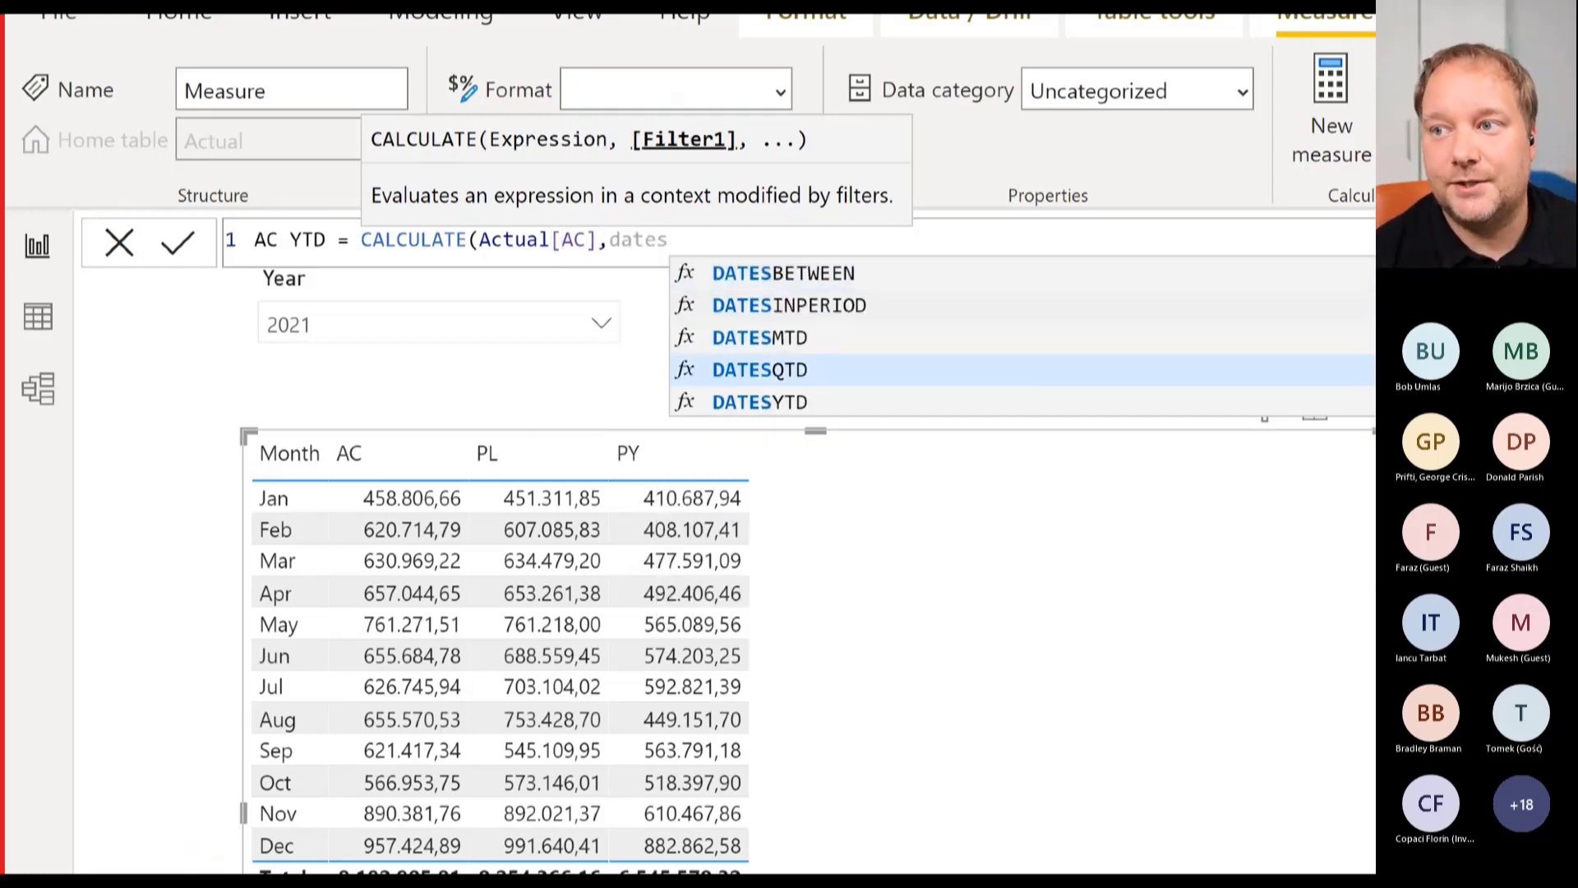
{"action": "key", "text": "Tab"}
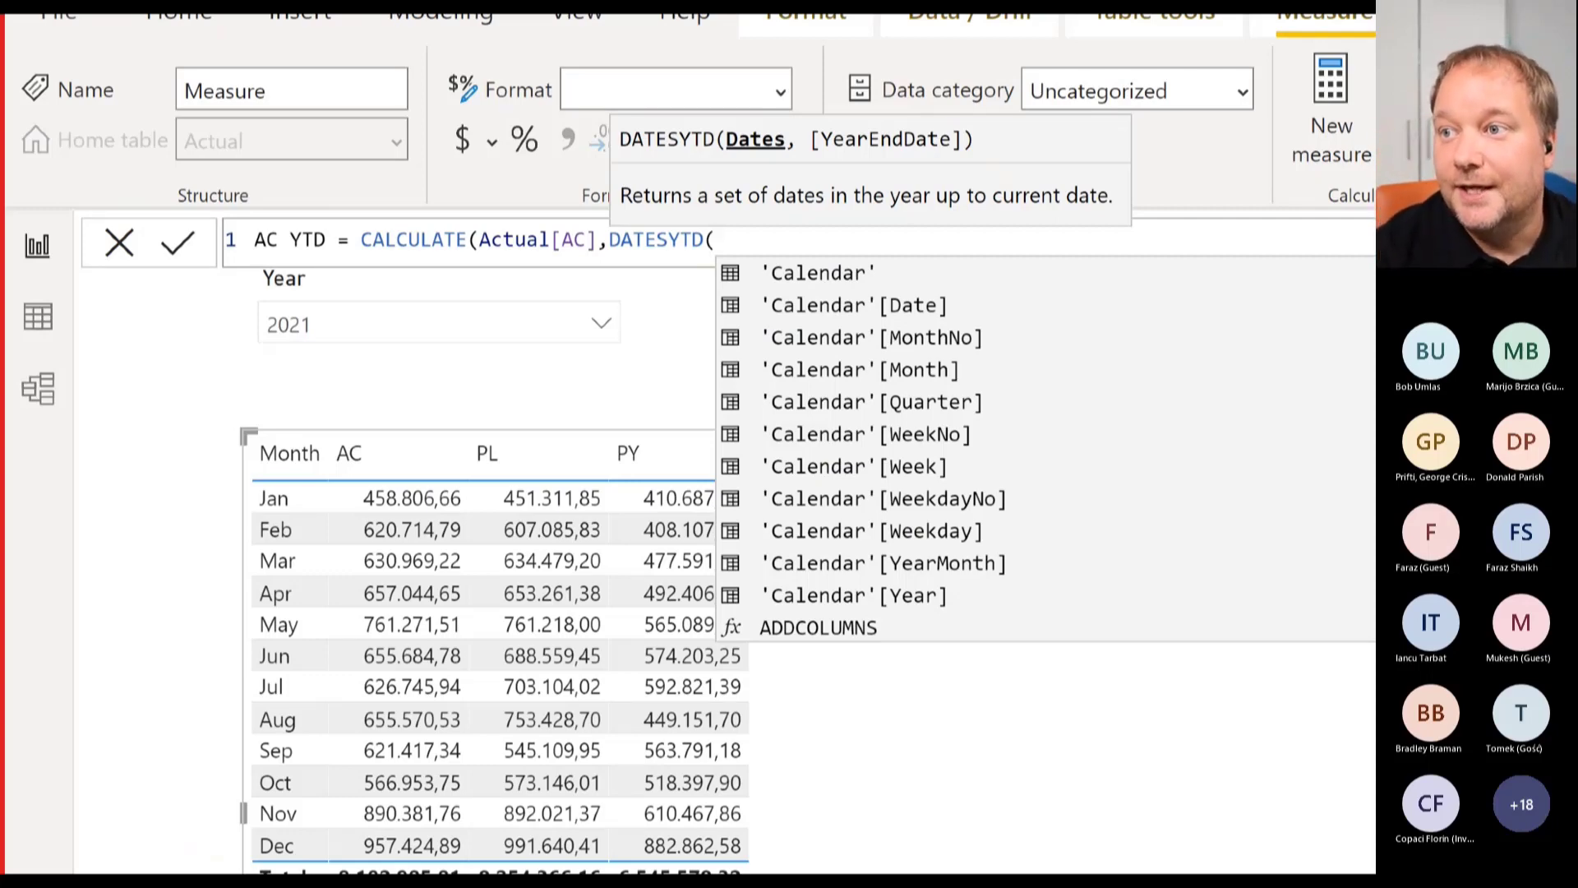
Complete AC YTD with 'Calendar'[Date] as the DATESYTD dates and add the measure to the month table visual.
{"action": "scroll", "coordinate": [1044, 452], "scroll_direction": "down", "scroll_amount": 3}
{"action": "key", "text": "Up"}
{"action": "key", "text": "Up"}
{"action": "key", "text": "Up"}
{"action": "key", "text": "Up"}
{"action": "key", "text": "Up"}
{"action": "key", "text": "Up"}
{"action": "key", "text": "Up"}
{"action": "key", "text": "Up"}
{"action": "key", "text": "Up"}
{"action": "key", "text": "Up"}
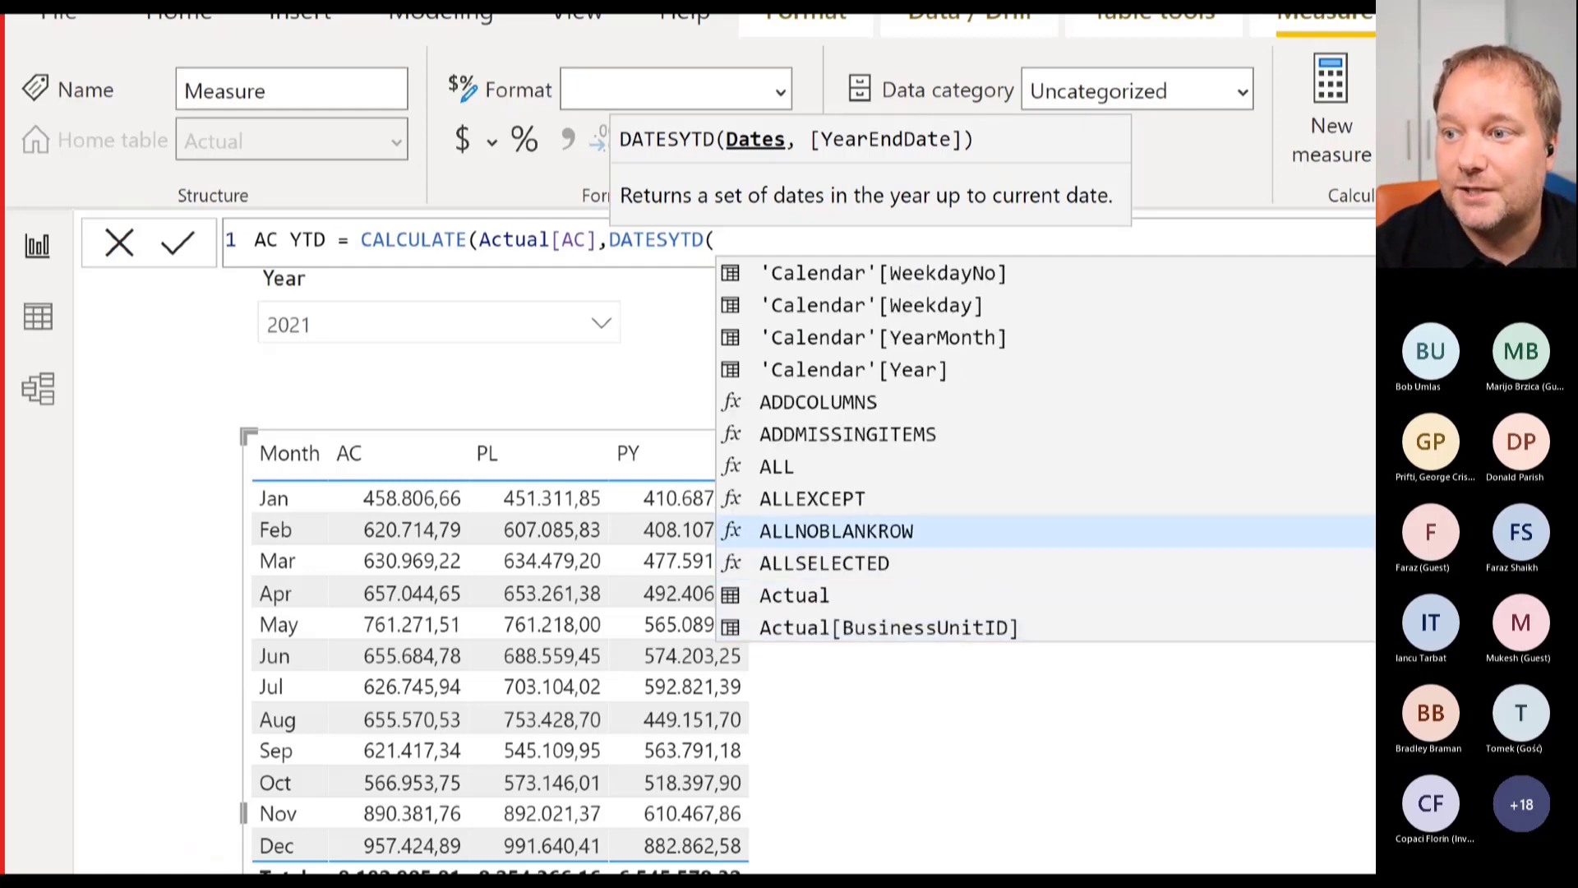
{"action": "key", "text": "Up"}
{"action": "key", "text": "Up"}
{"action": "key", "text": "Up"}
{"action": "key", "text": "Up"}
{"action": "key", "text": "Up"}
{"action": "key", "text": "Up"}
{"action": "key", "text": "Up"}
{"action": "key", "text": "Up"}
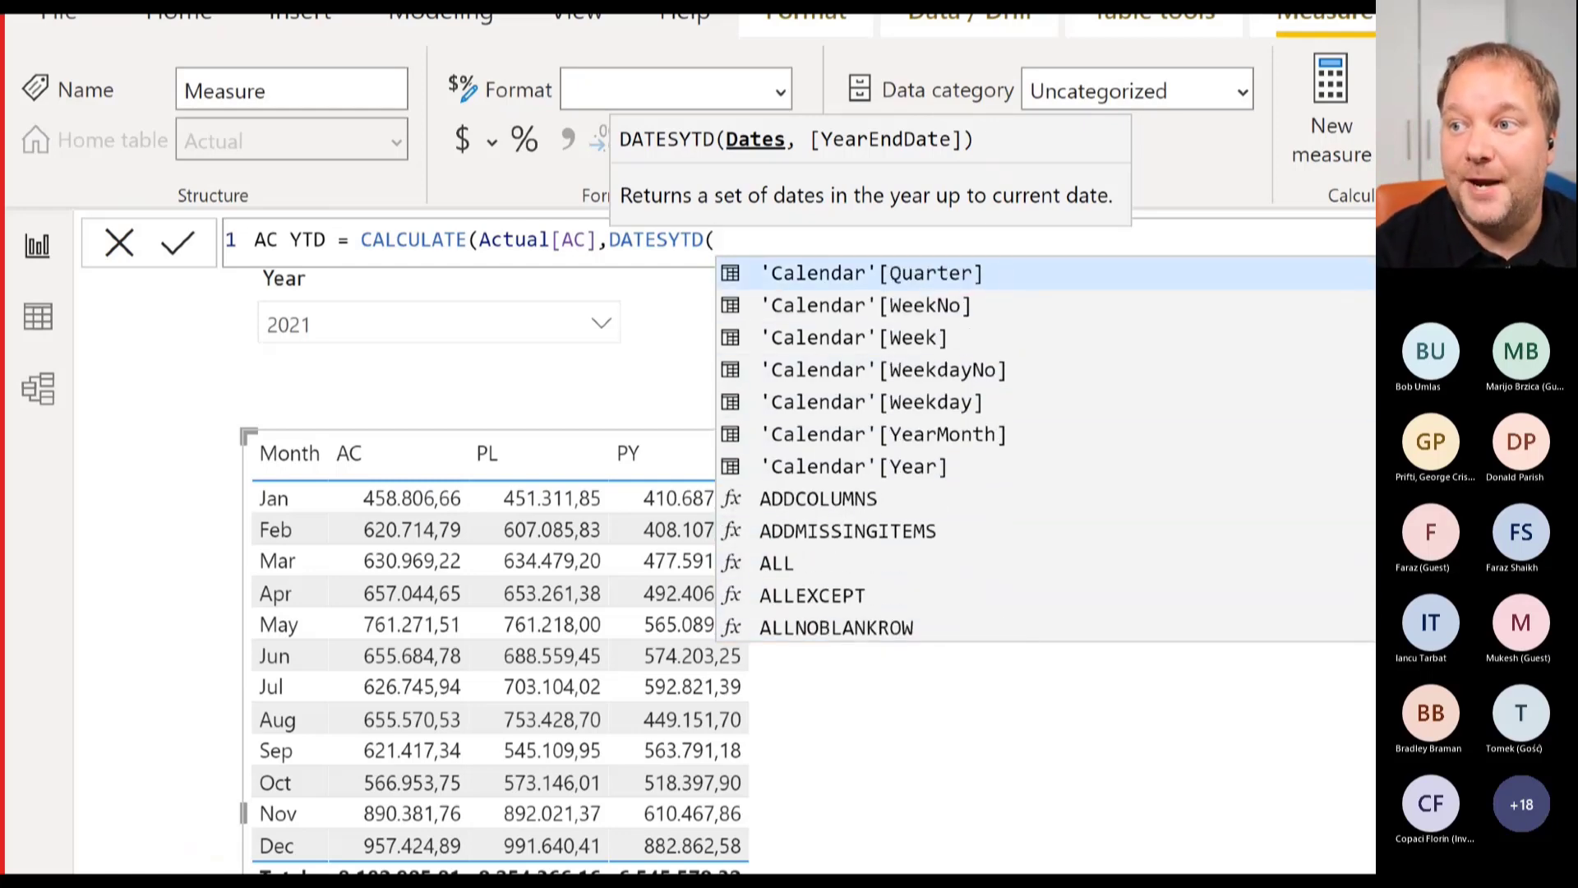
{"action": "key", "text": "Down"}
{"action": "key", "text": "Down"}
{"action": "key", "text": "Down"}
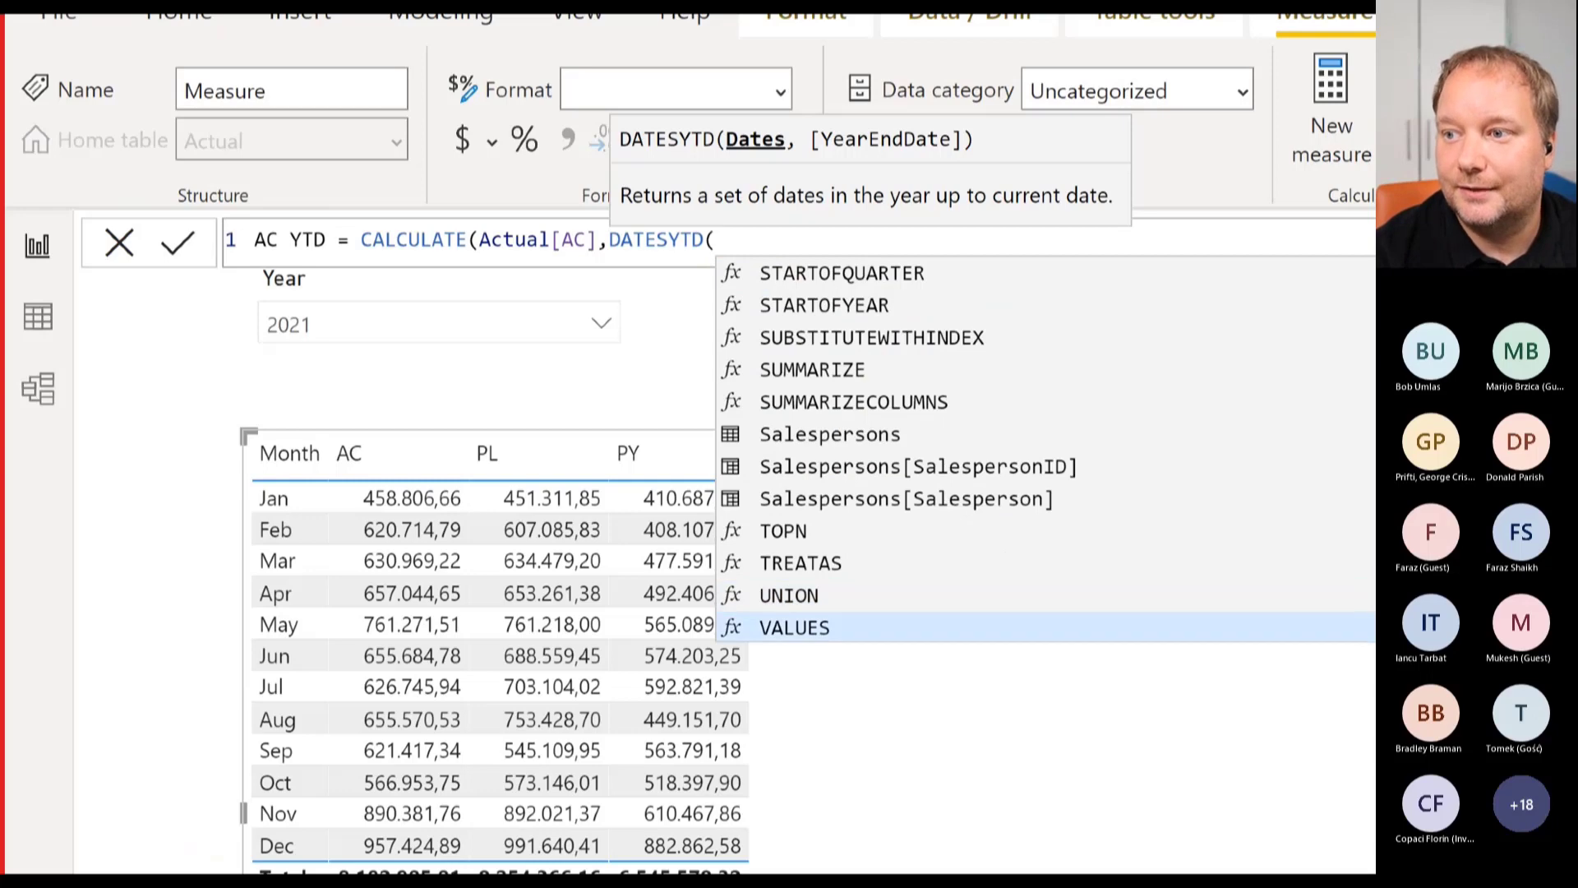
{"action": "key", "text": "Tab"}
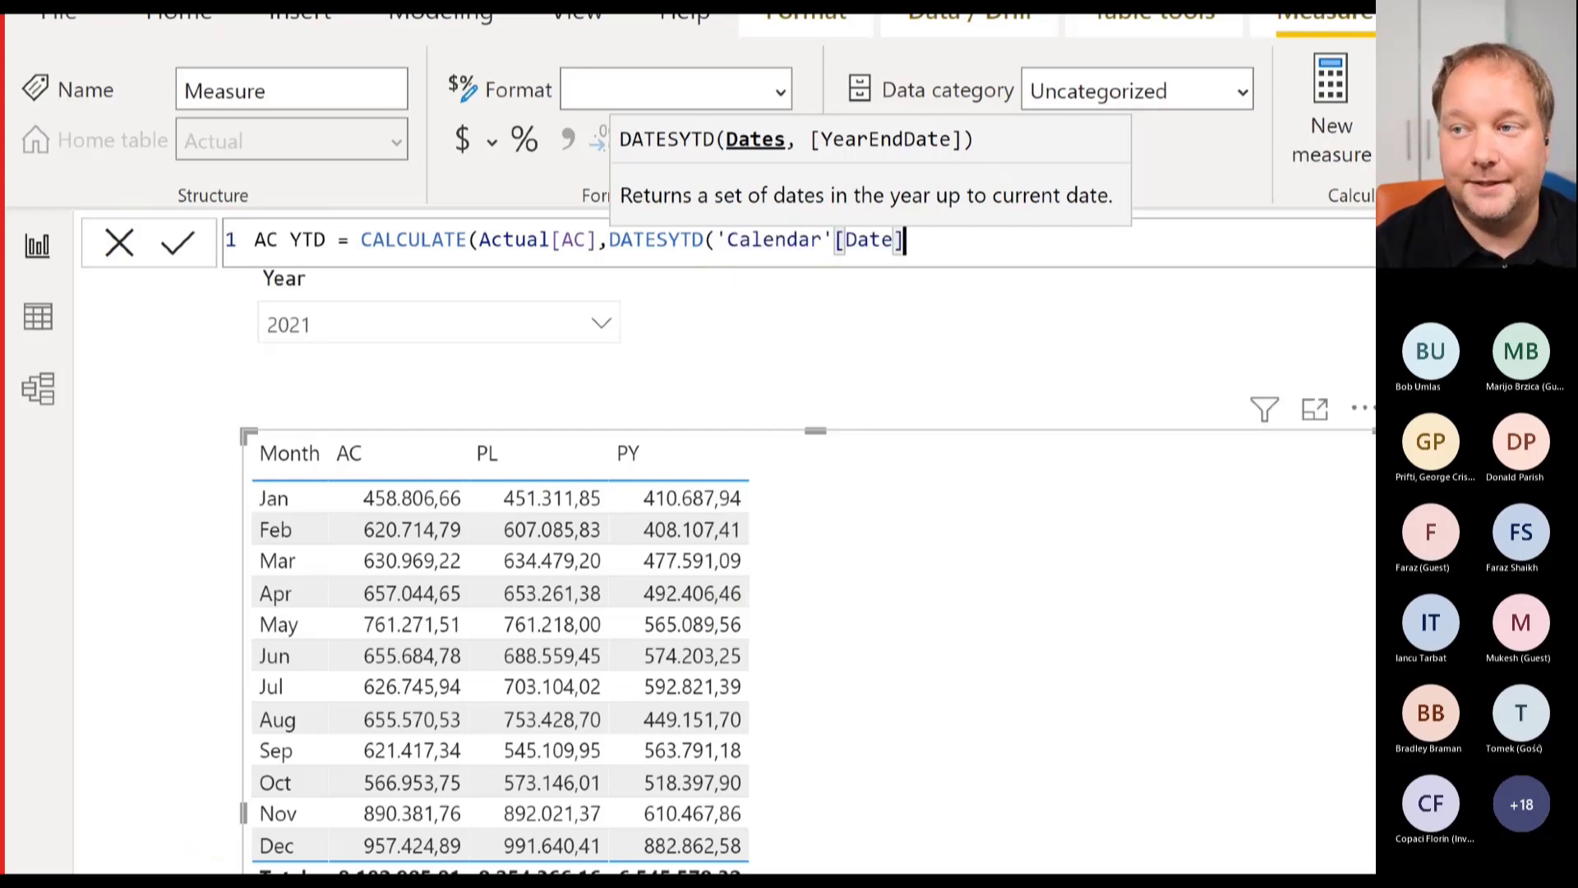
{"action": "type", "text": "))"}
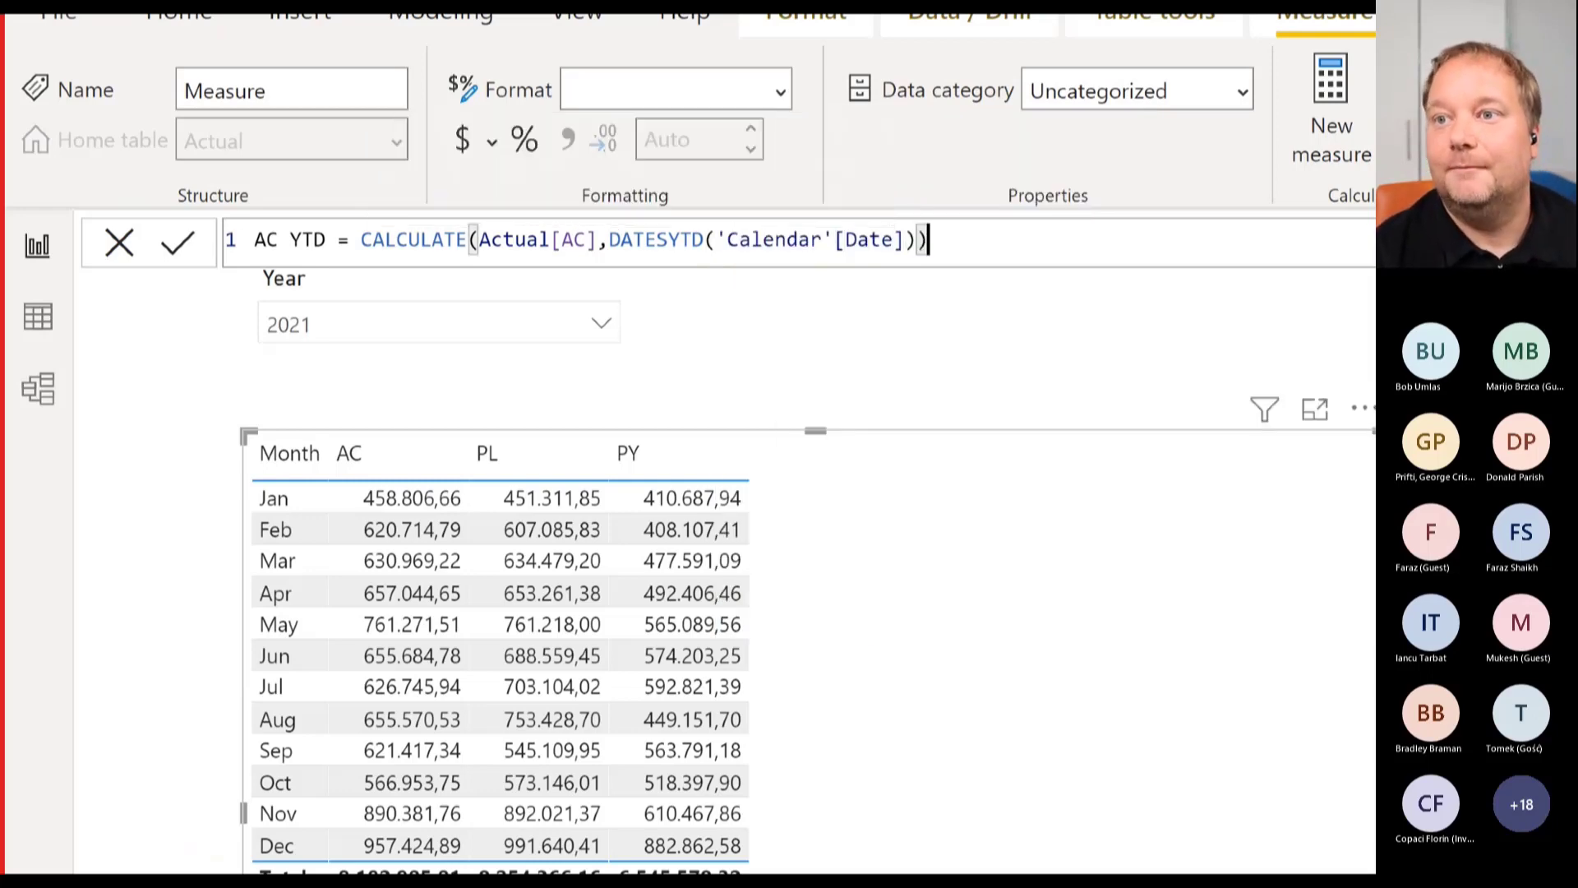
{"action": "key", "text": "Return"}
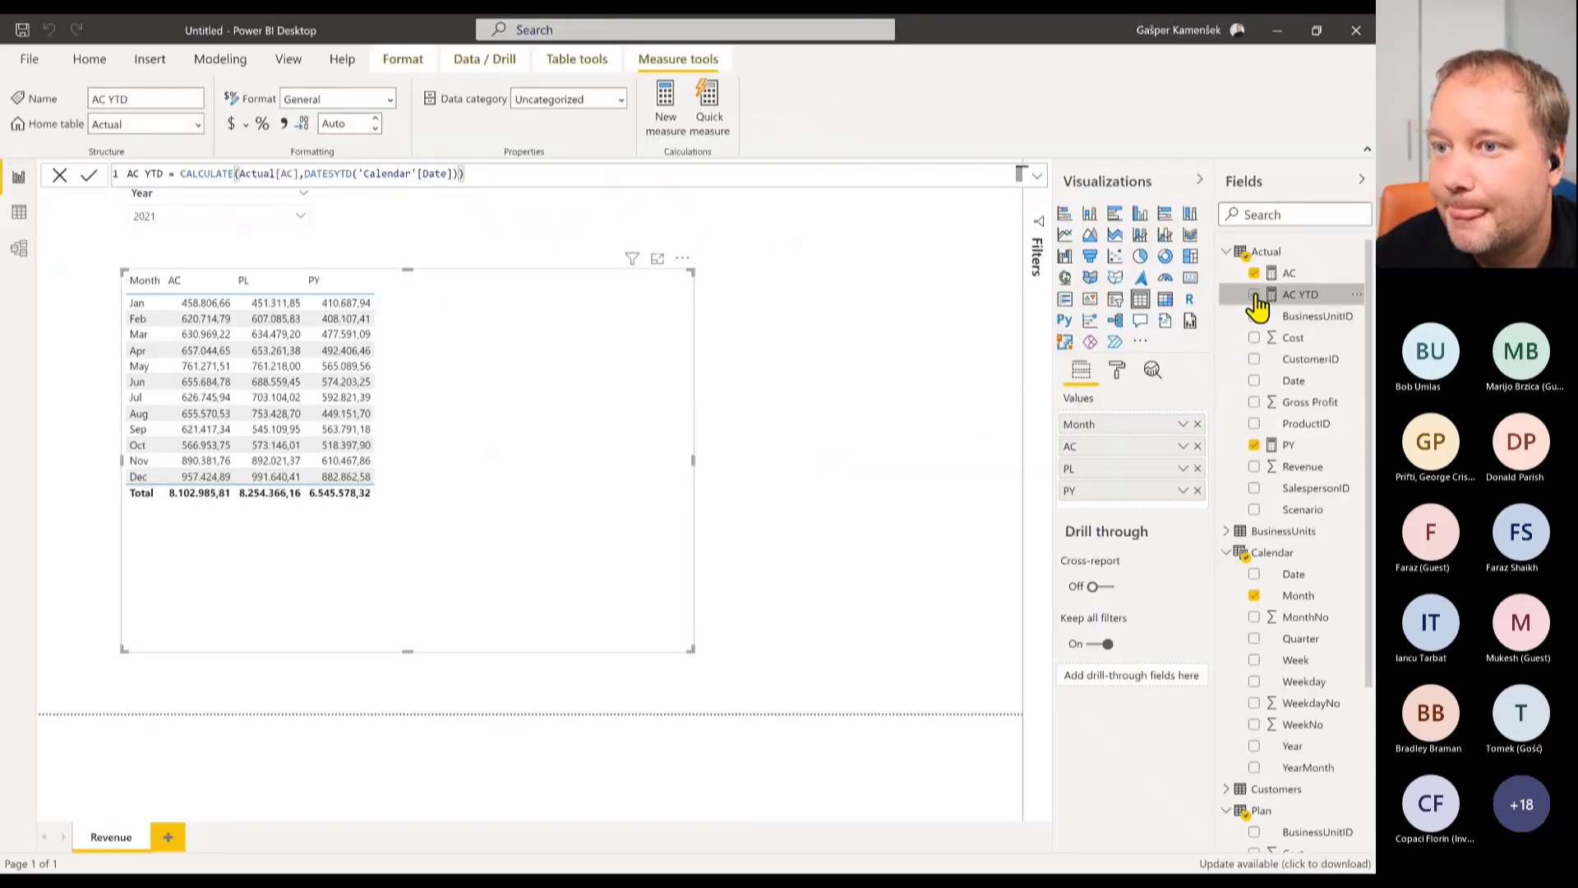
{"action": "left_click", "coordinate": [1255, 296]}
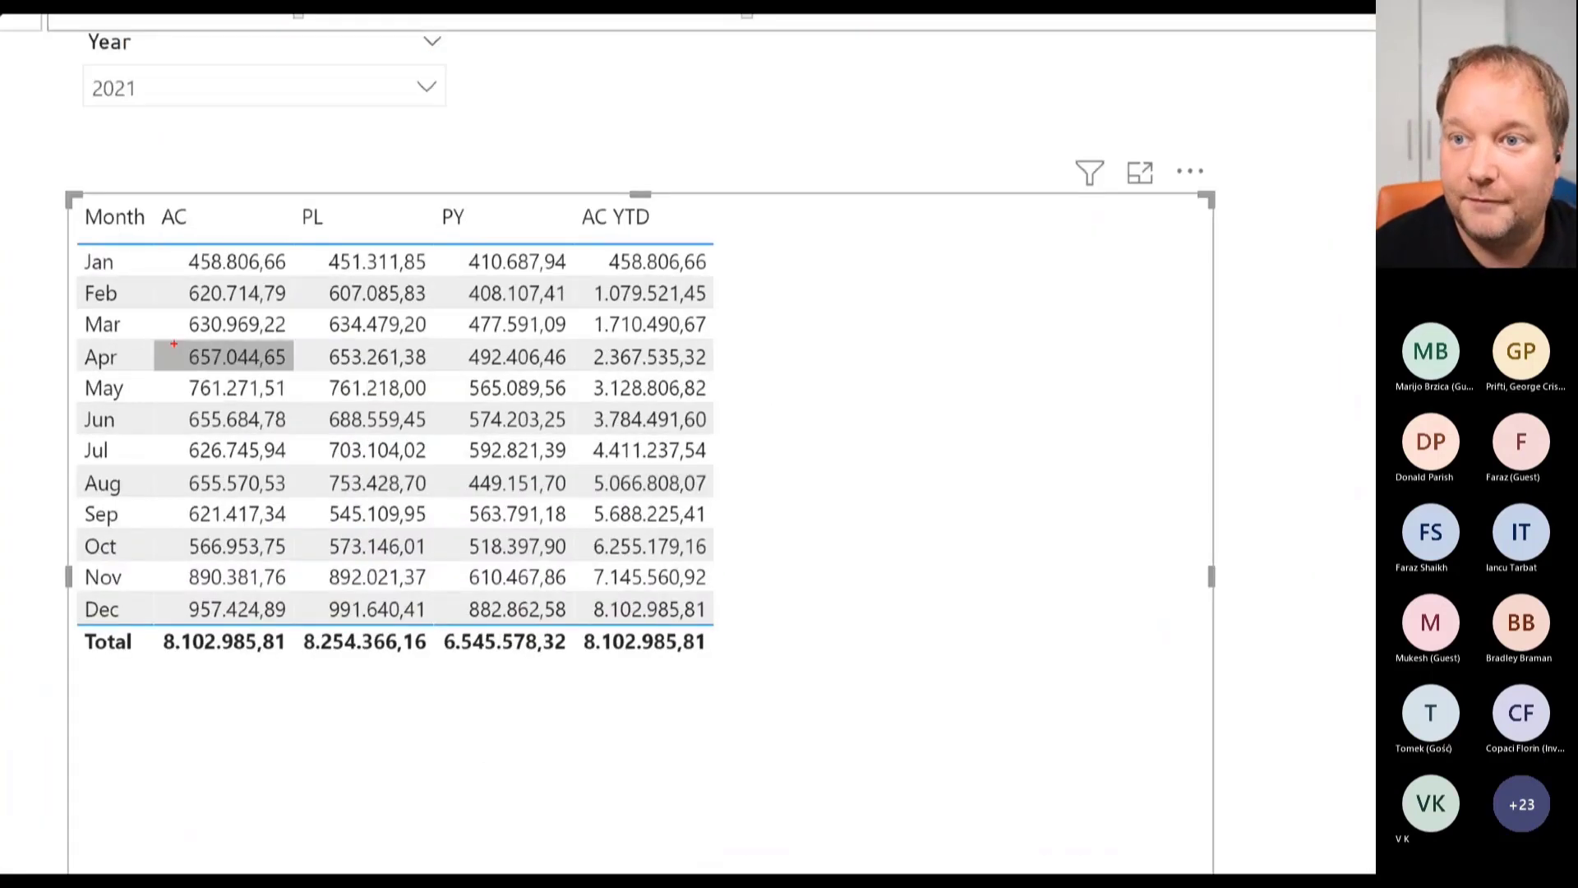
{"action": "left_click_drag", "start_coordinate": [266, 244], "coordinate": [441, 62]}
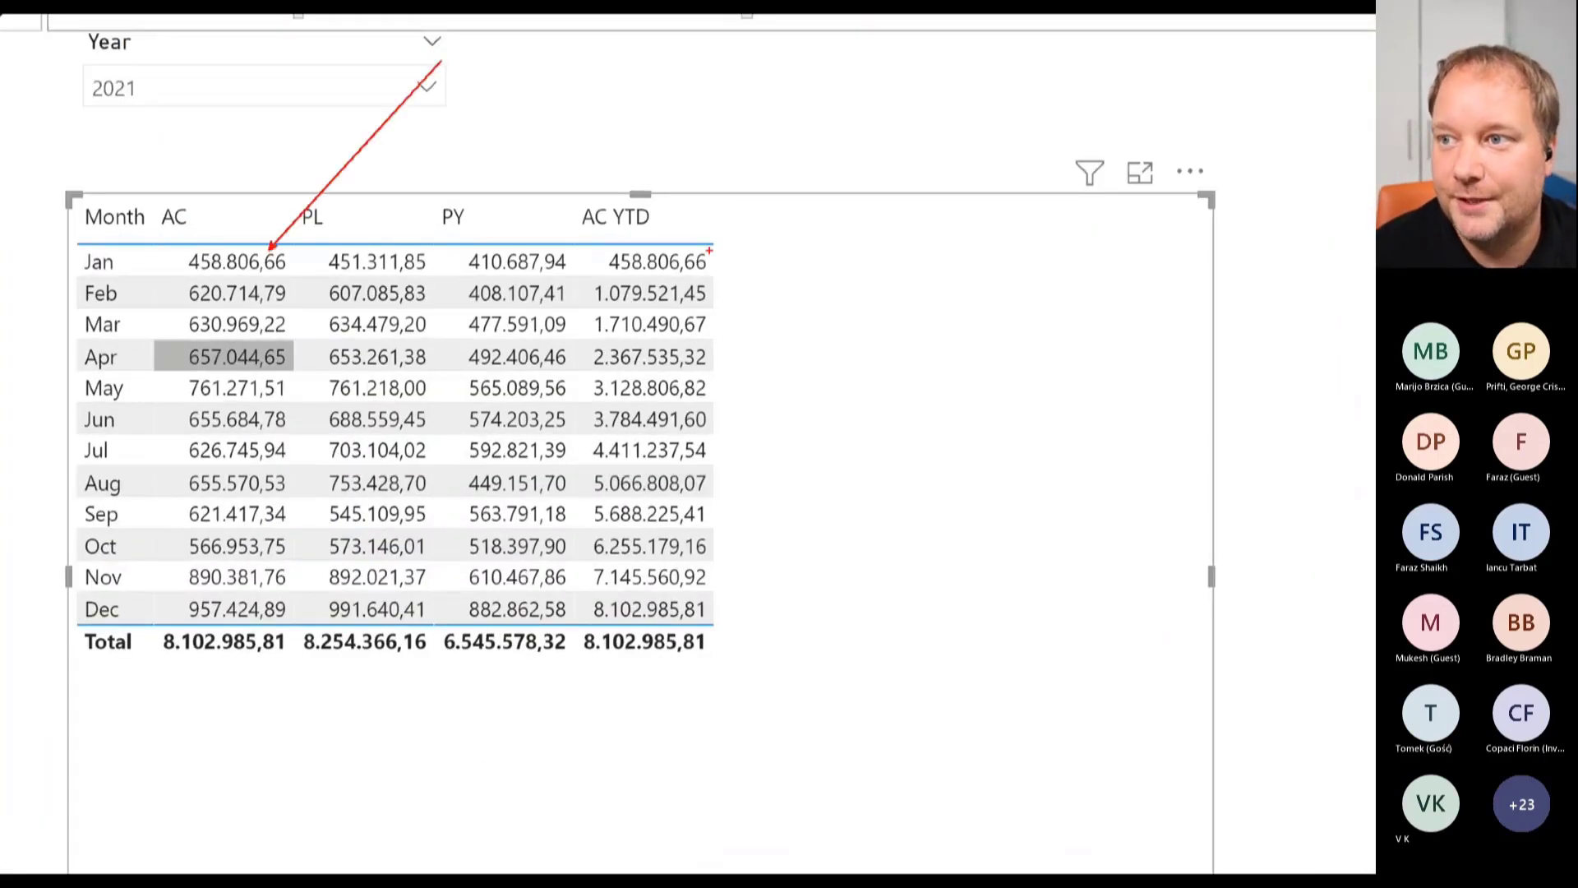
{"action": "left_click_drag", "start_coordinate": [709, 245], "coordinate": [805, 148]}
{"action": "left_click_drag", "start_coordinate": [586, 272], "coordinate": [712, 312]}
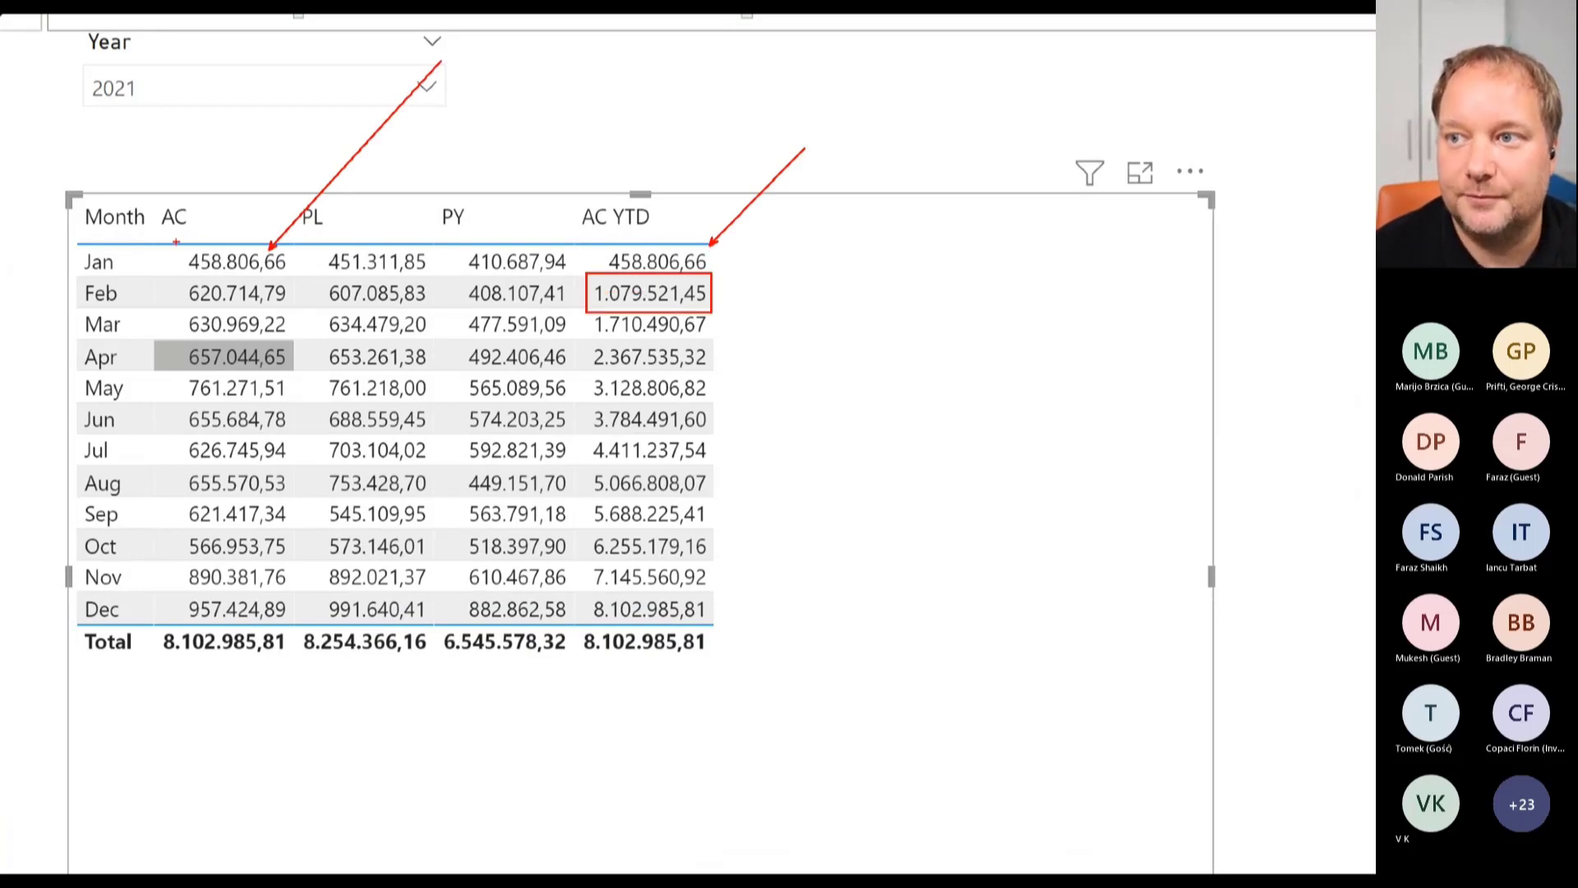
{"action": "left_click_drag", "start_coordinate": [171, 245], "coordinate": [300, 309]}
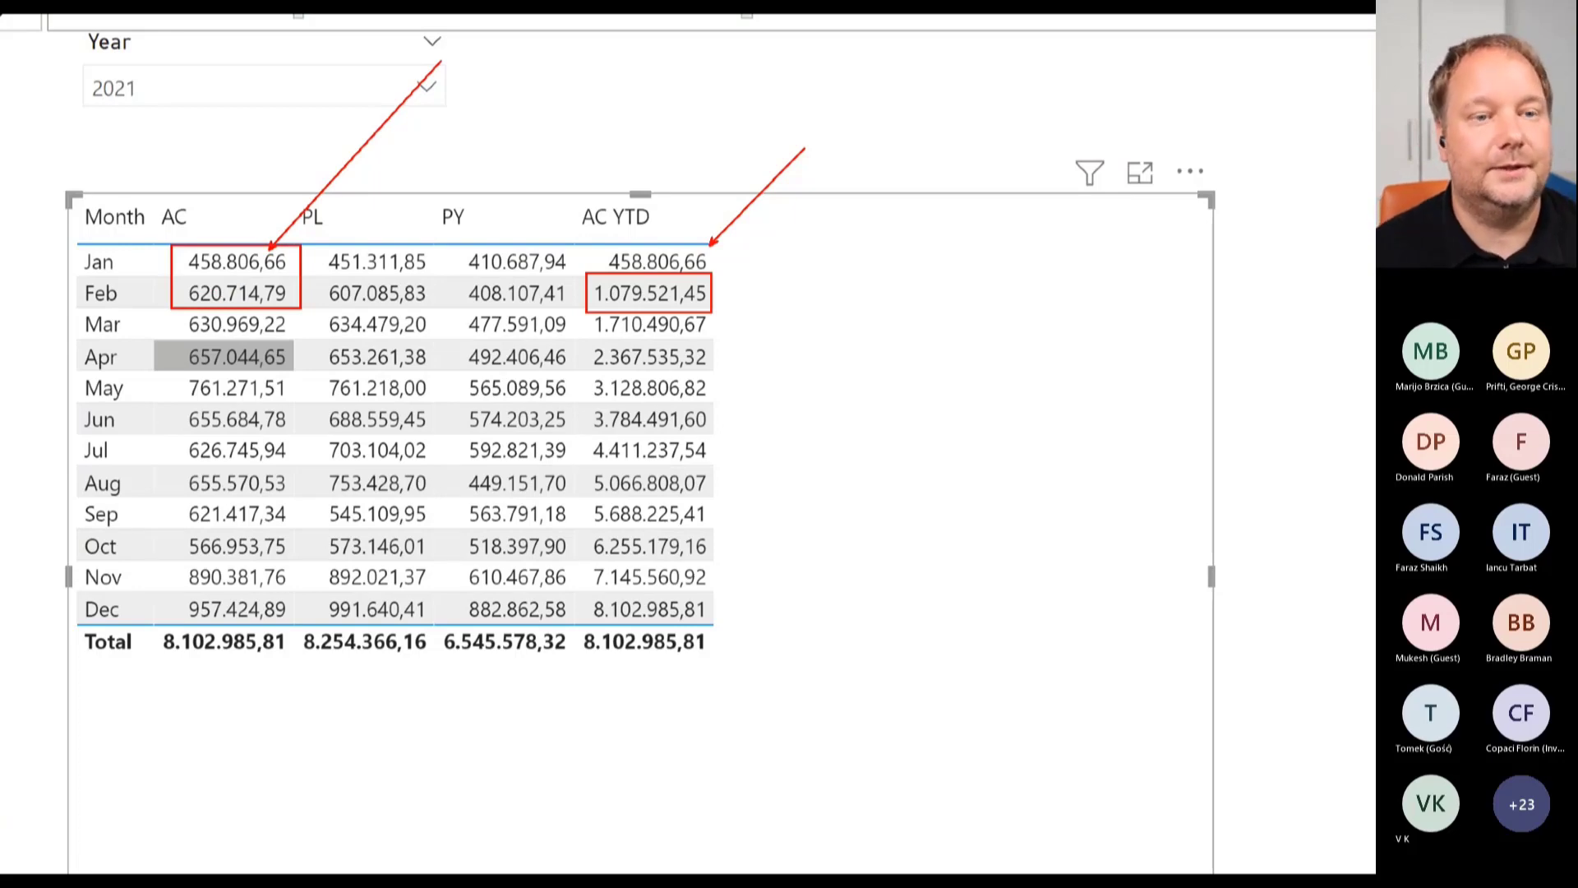
{"action": "key", "text": "Escape"}
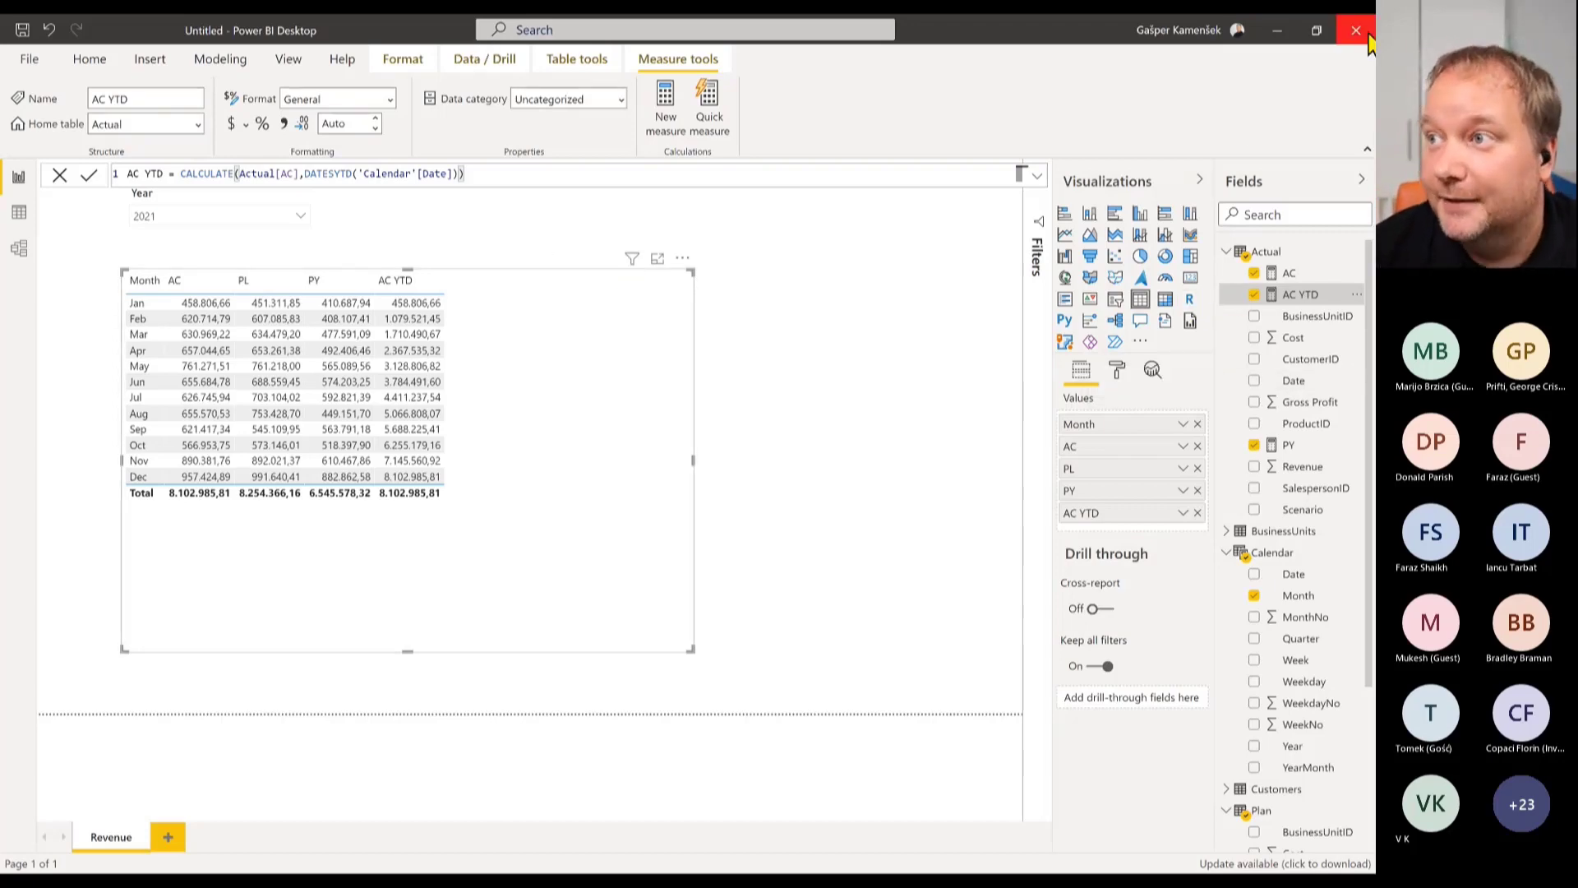
Minimize the current report and start a second Power BI Desktop instance with a blank report, dismissing the start screen.
{"action": "left_click", "coordinate": [1277, 31]}
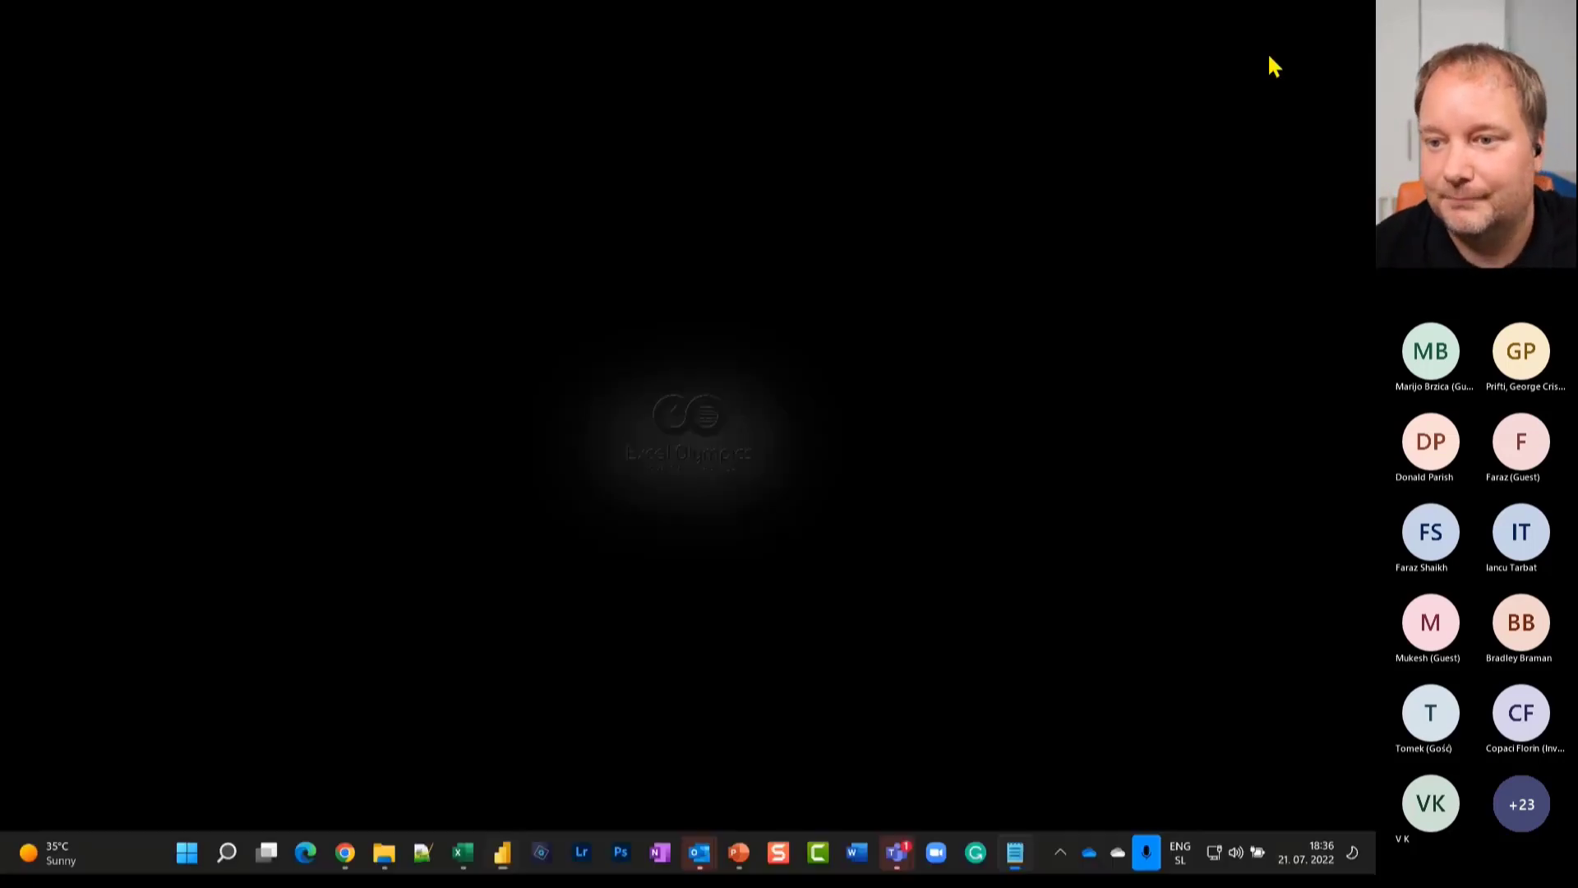
{"action": "right_click", "coordinate": [499, 857]}
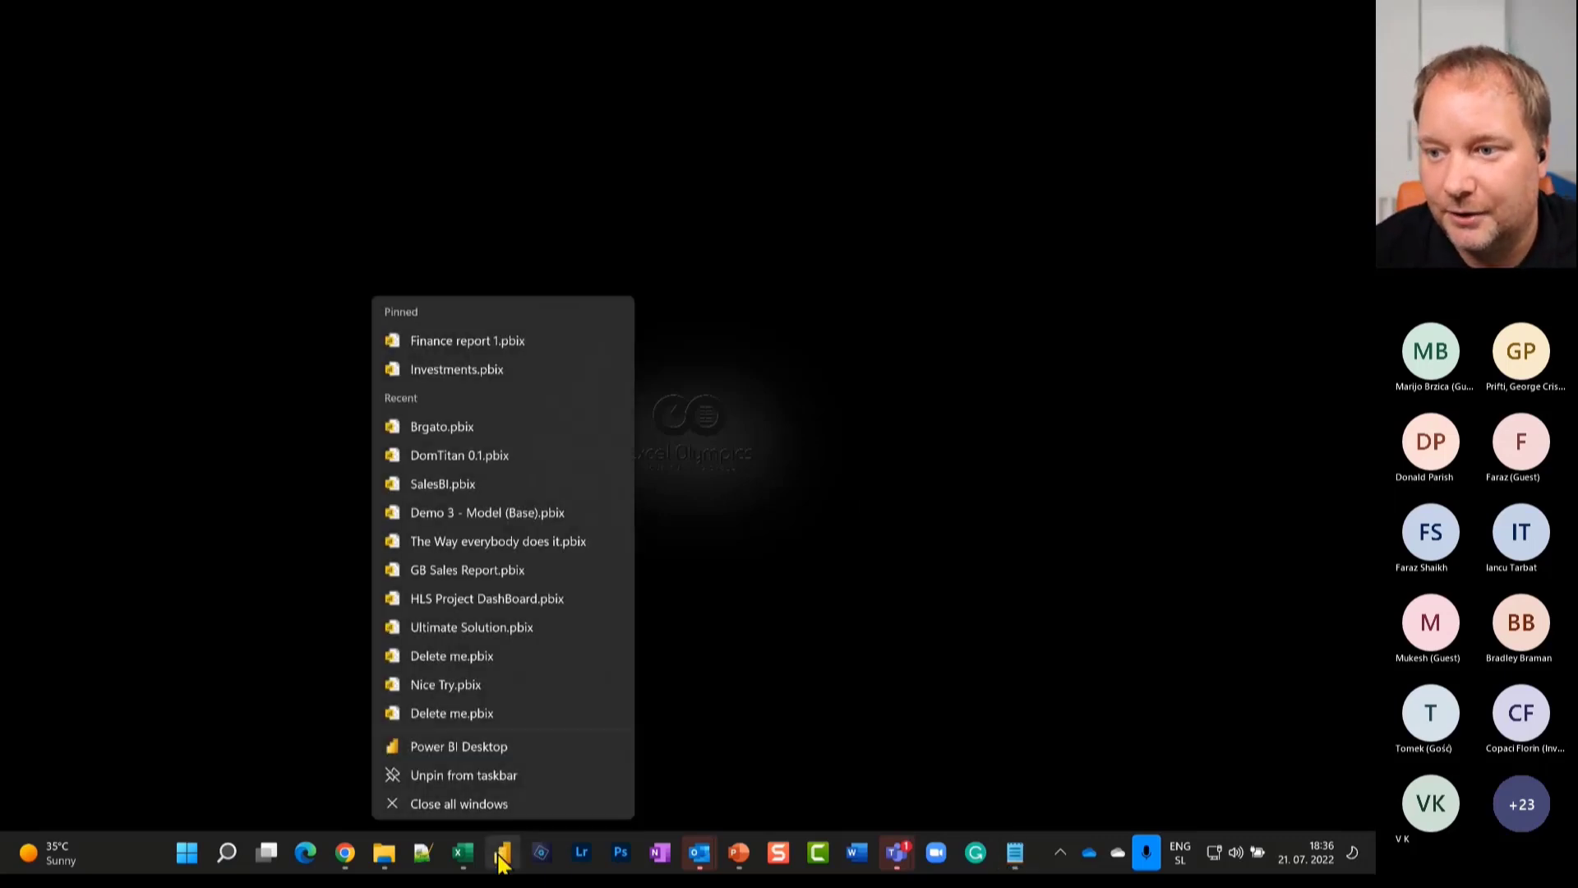
{"action": "left_click", "coordinate": [472, 747]}
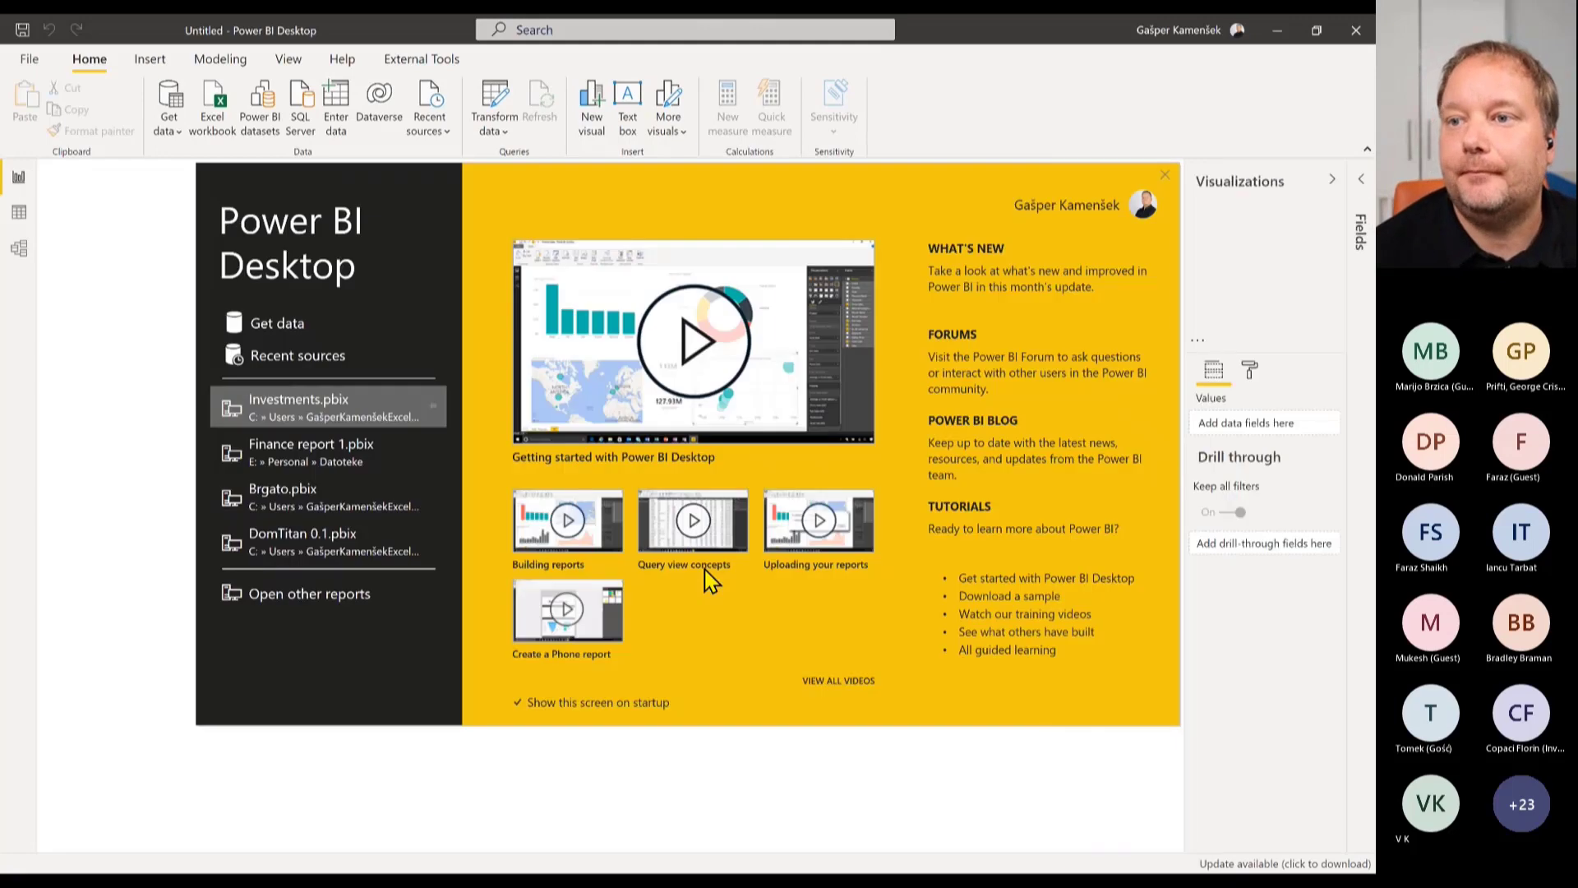
{"action": "left_click", "coordinate": [1165, 175]}
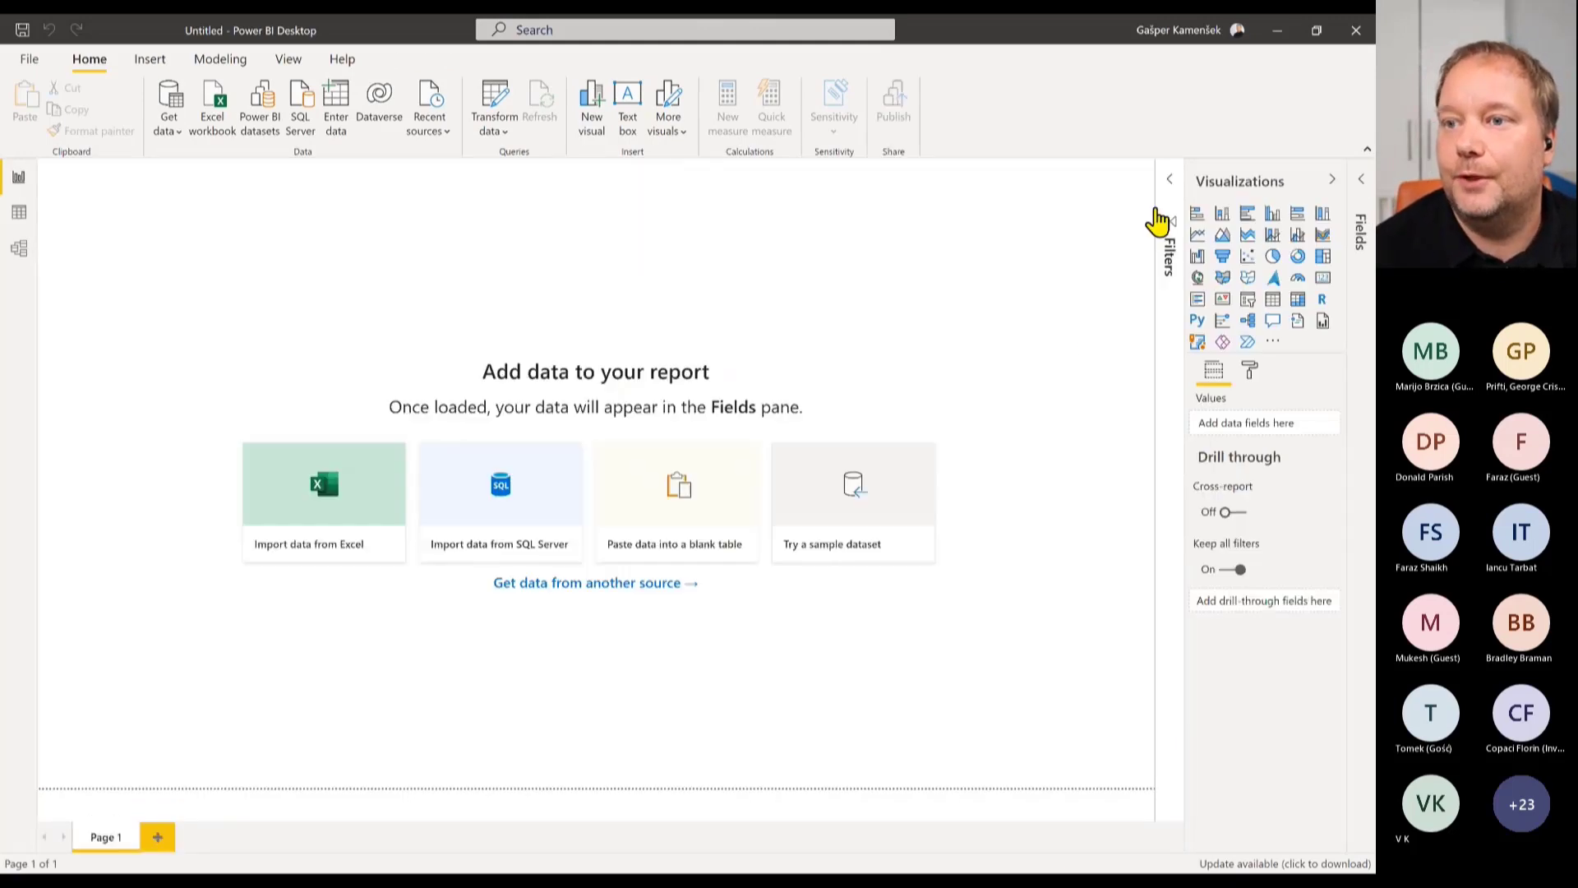
Connect the blank report to the Excel workbook Sales Demo - Append Unpivot.xlsx.
{"action": "left_click", "coordinate": [326, 484]}
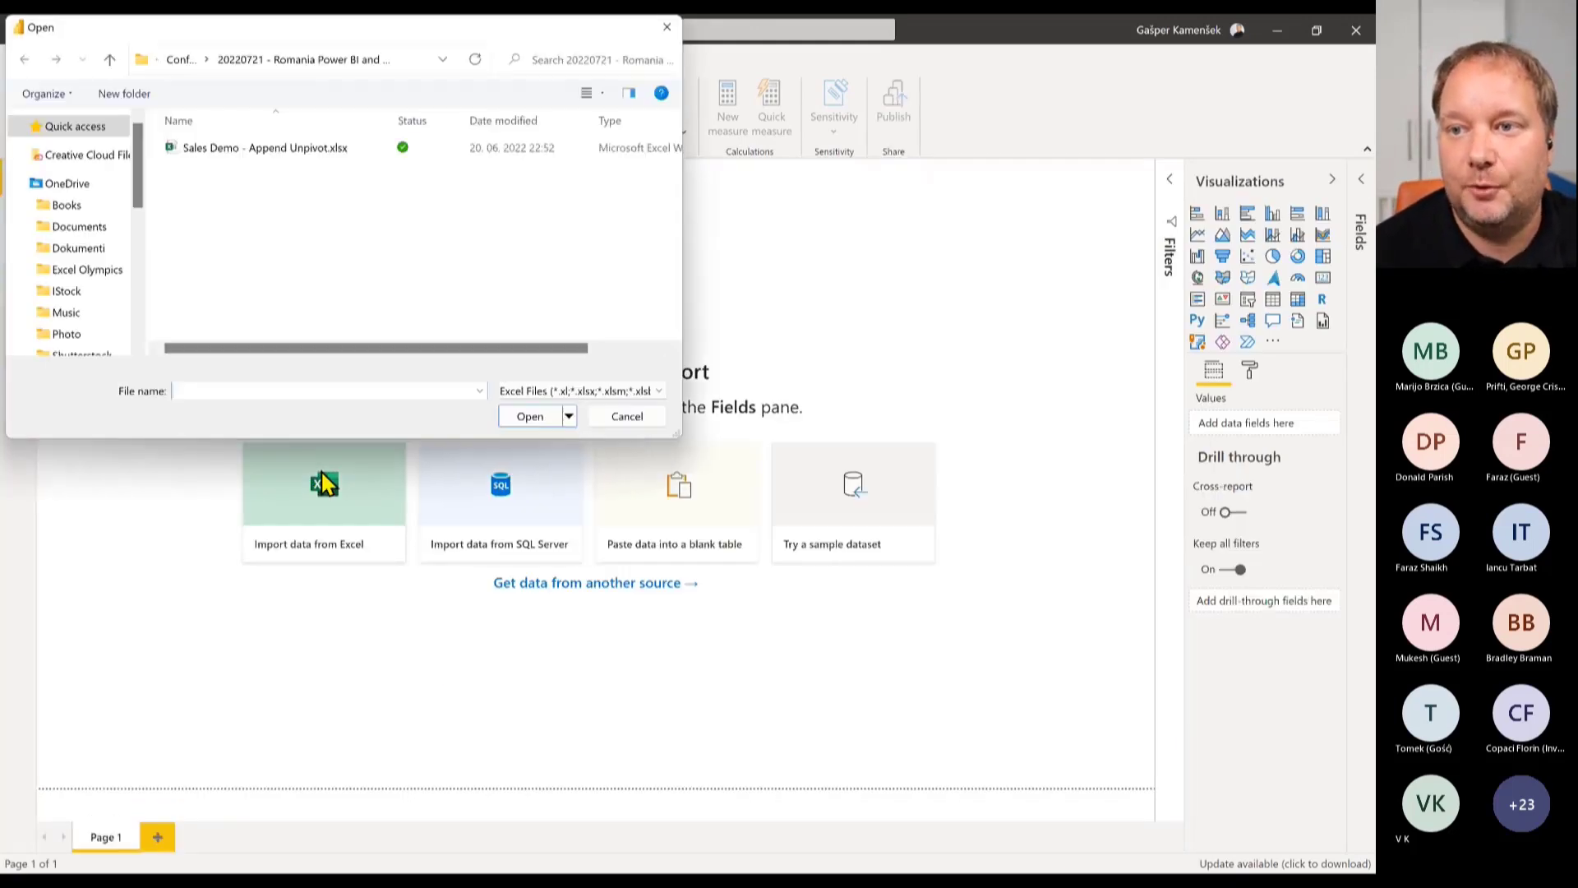
{"action": "left_click", "coordinate": [282, 151]}
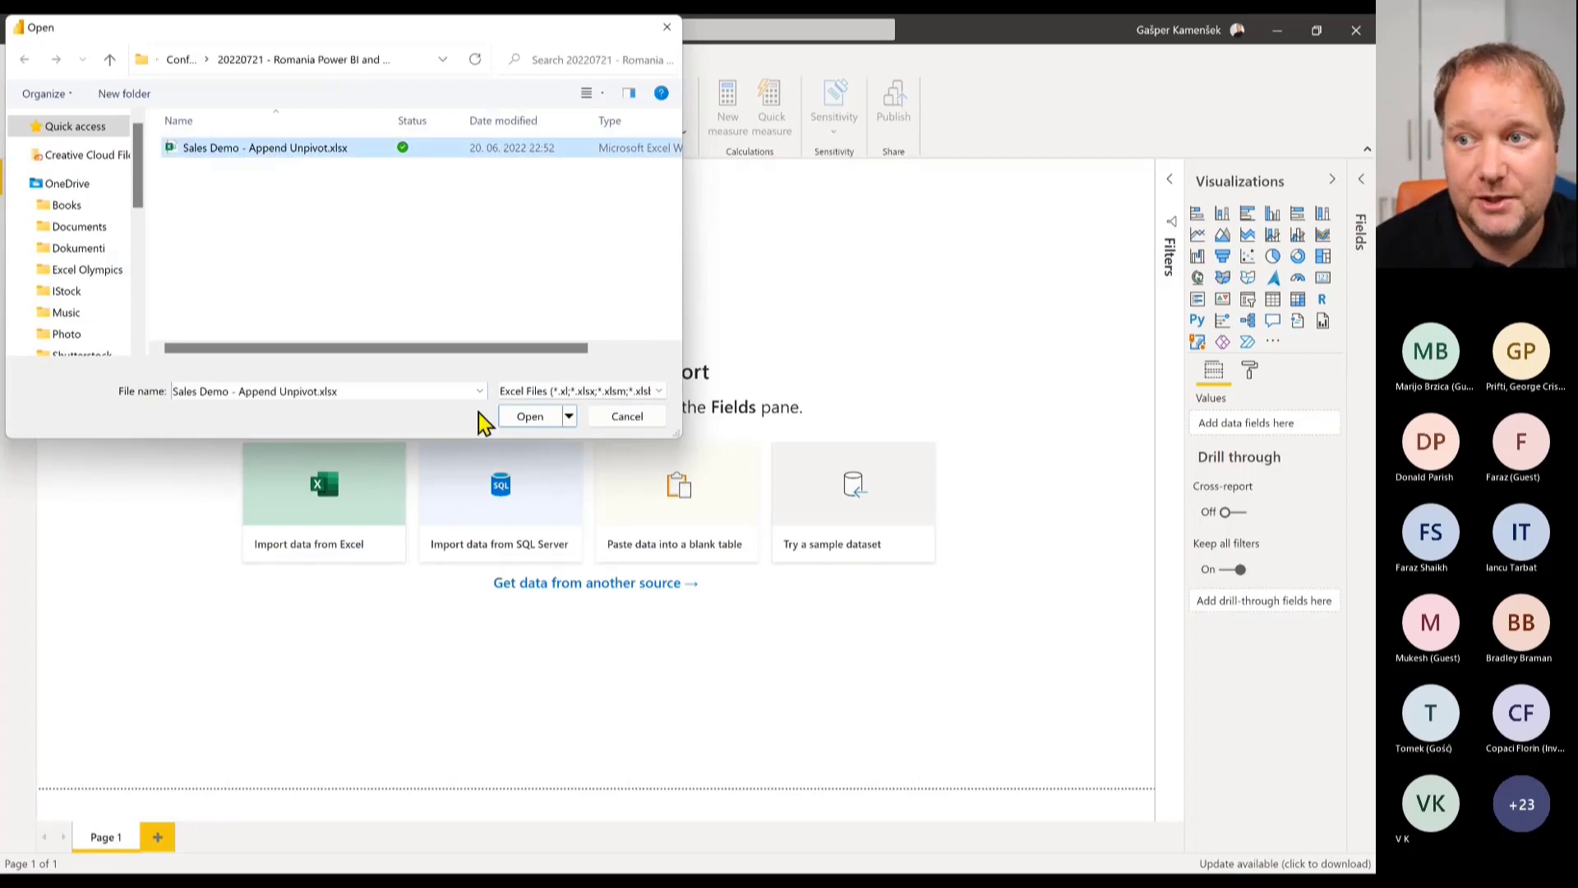
{"action": "left_click", "coordinate": [536, 421]}
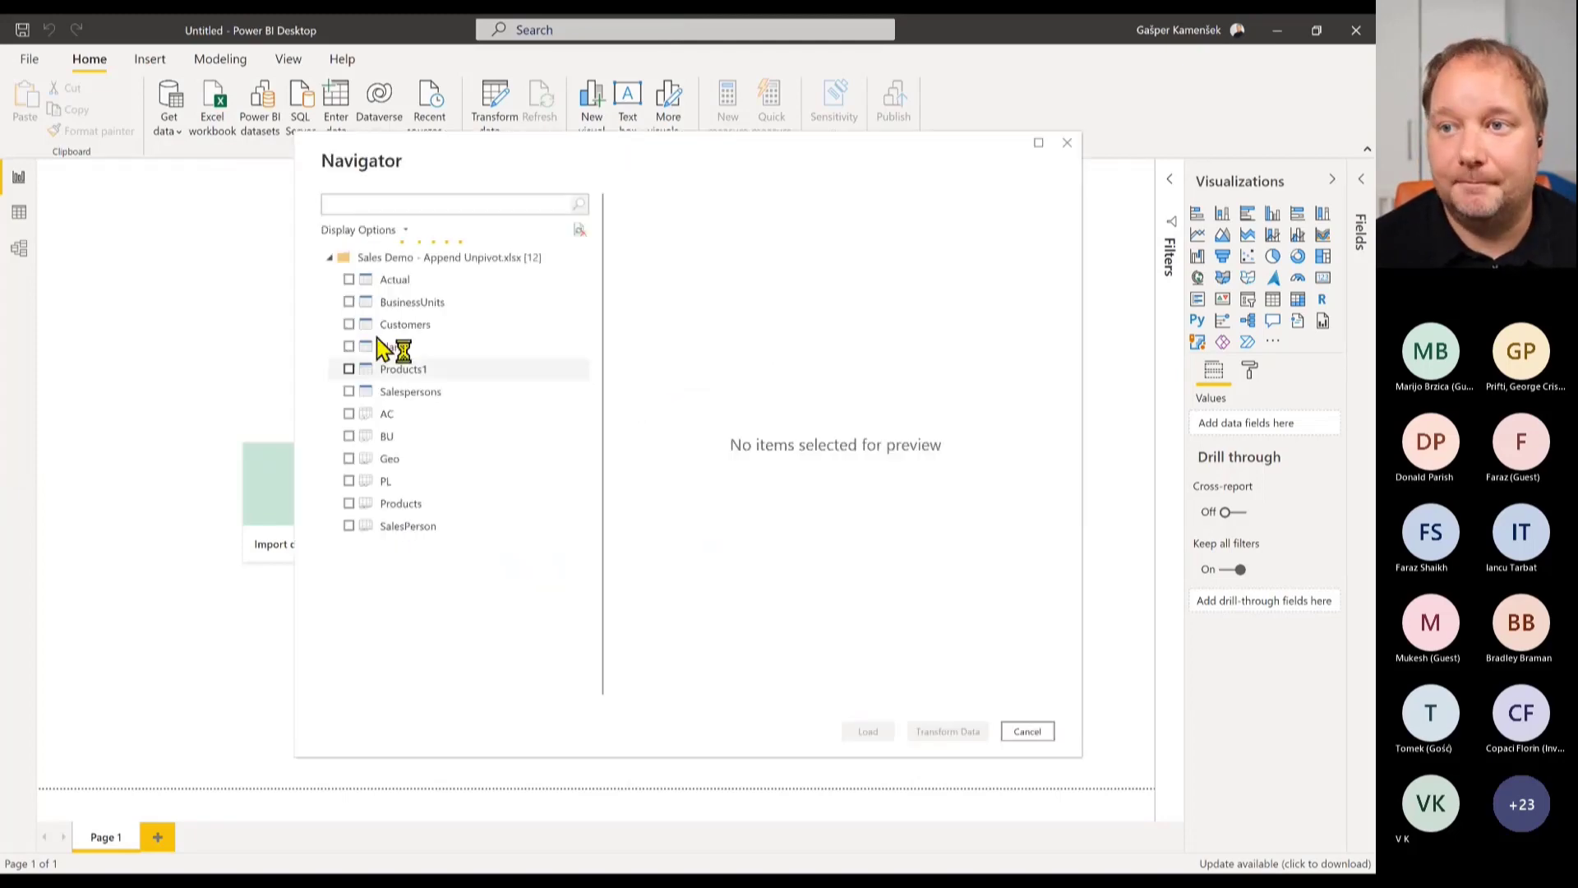
Select the Actual, BusinessUnits, Customers, Plan, Products1 and Salespersons tables for import.
{"action": "left_click", "coordinate": [349, 279]}
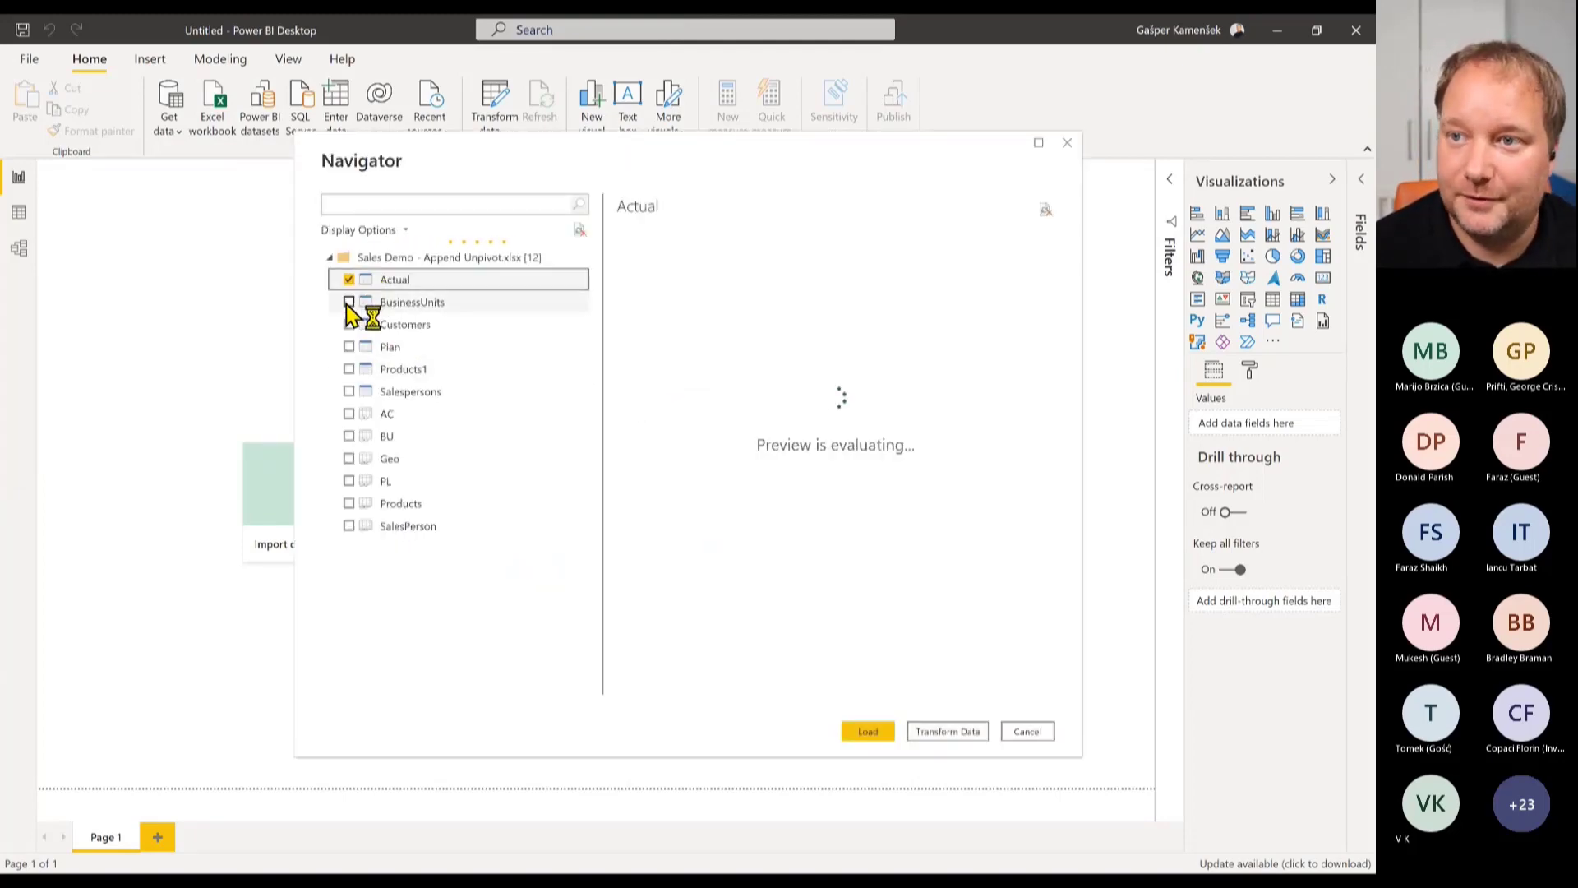
{"action": "left_click", "coordinate": [349, 301]}
{"action": "left_click", "coordinate": [350, 324]}
{"action": "left_click", "coordinate": [349, 346]}
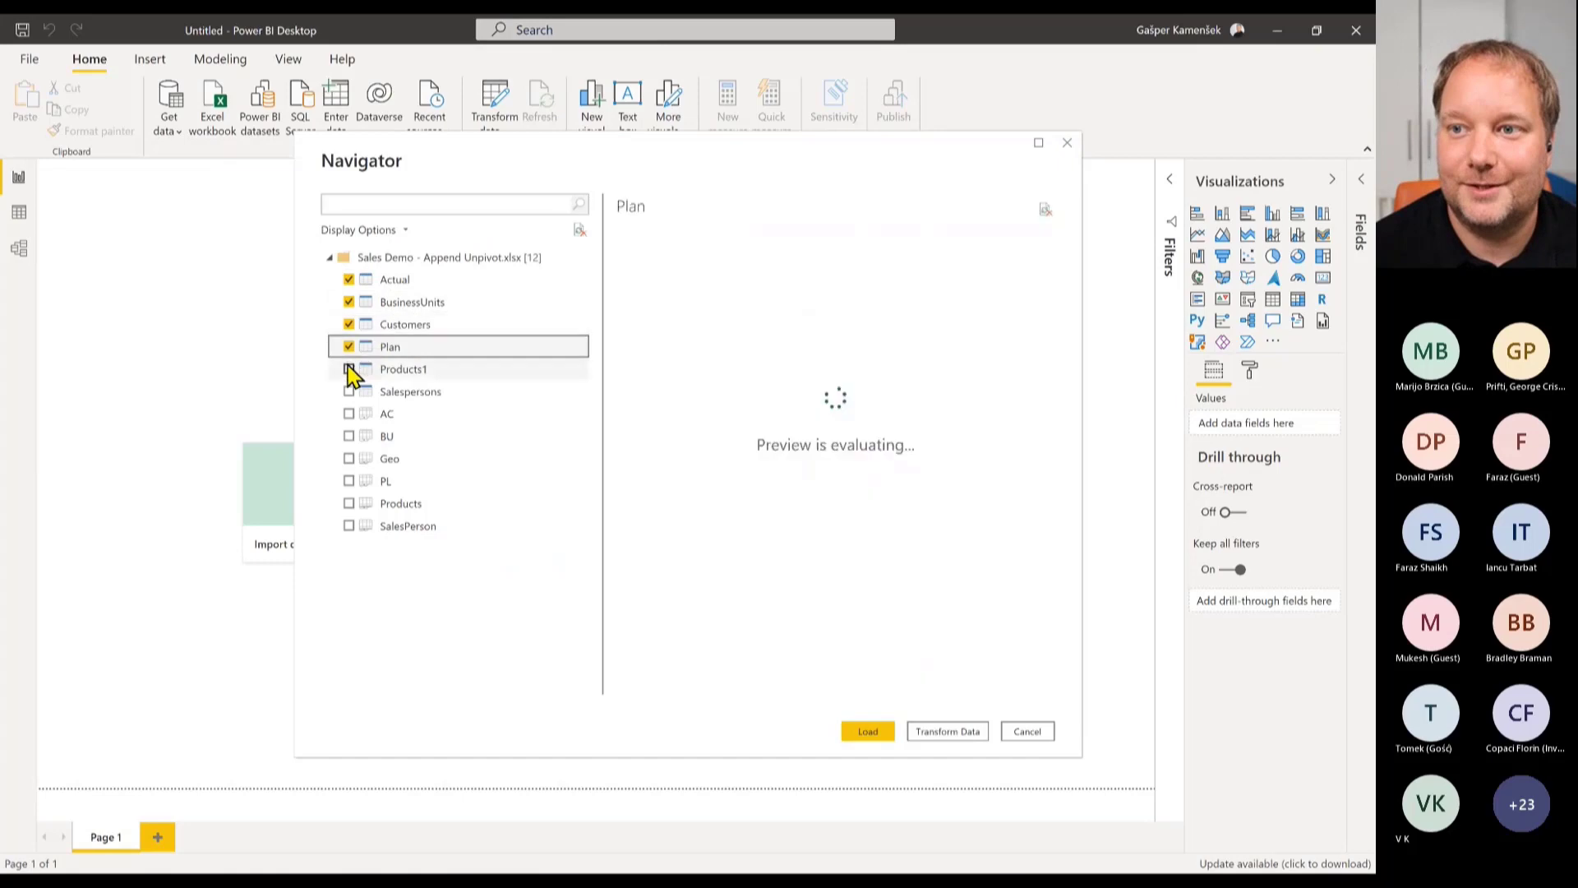
{"action": "left_click", "coordinate": [349, 369]}
{"action": "left_click", "coordinate": [348, 391]}
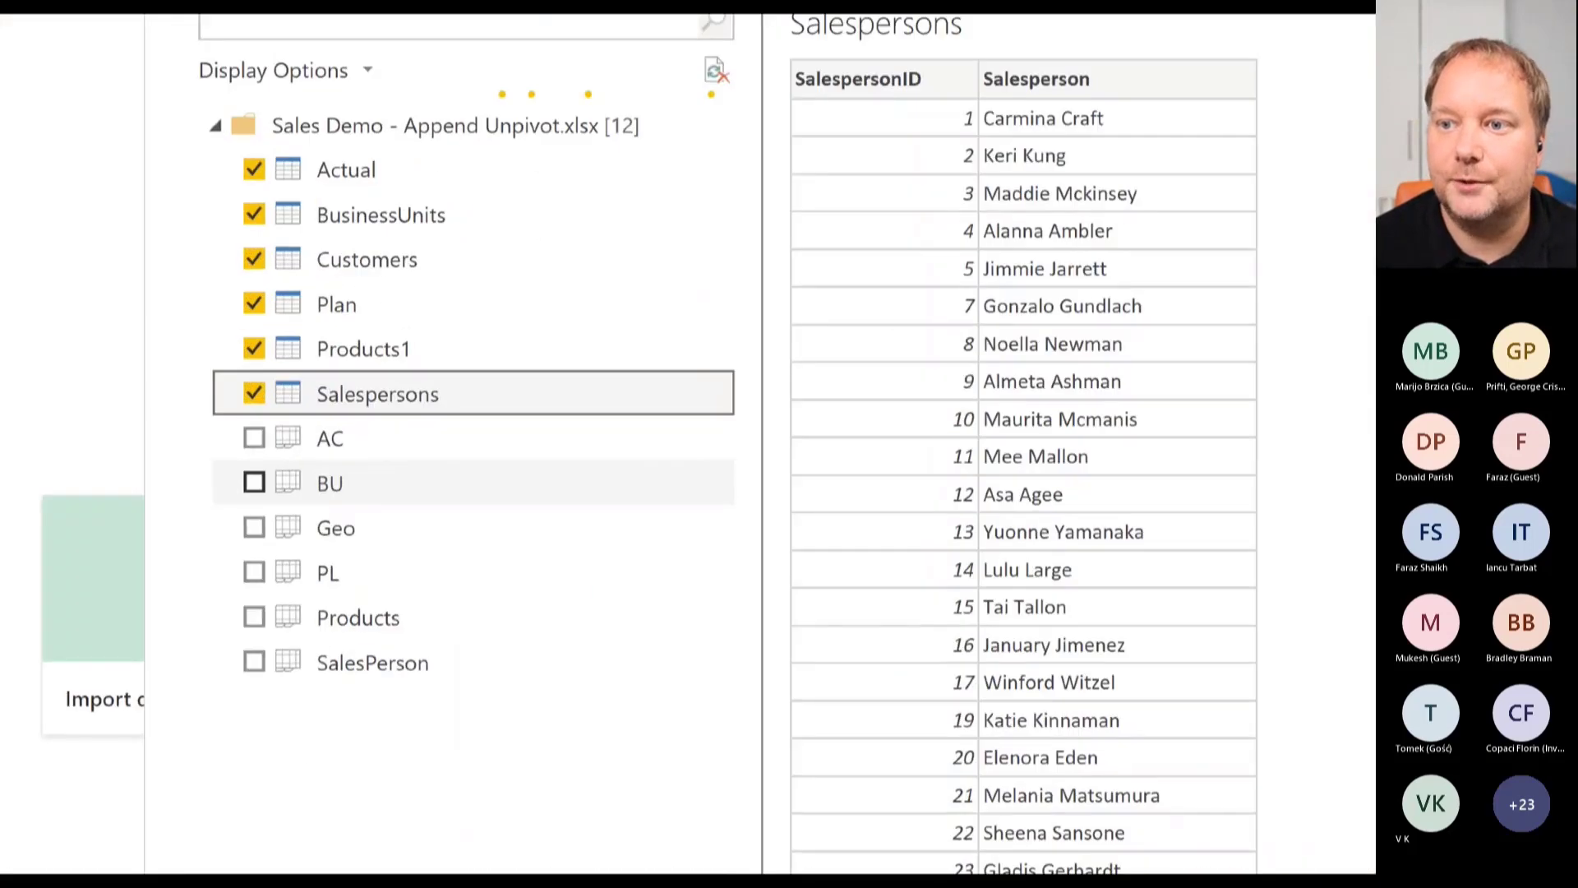
Compare the previews of the Geo sheet and the Customers table.
{"action": "left_click_drag", "start_coordinate": [367, 537], "coordinate": [625, 613]}
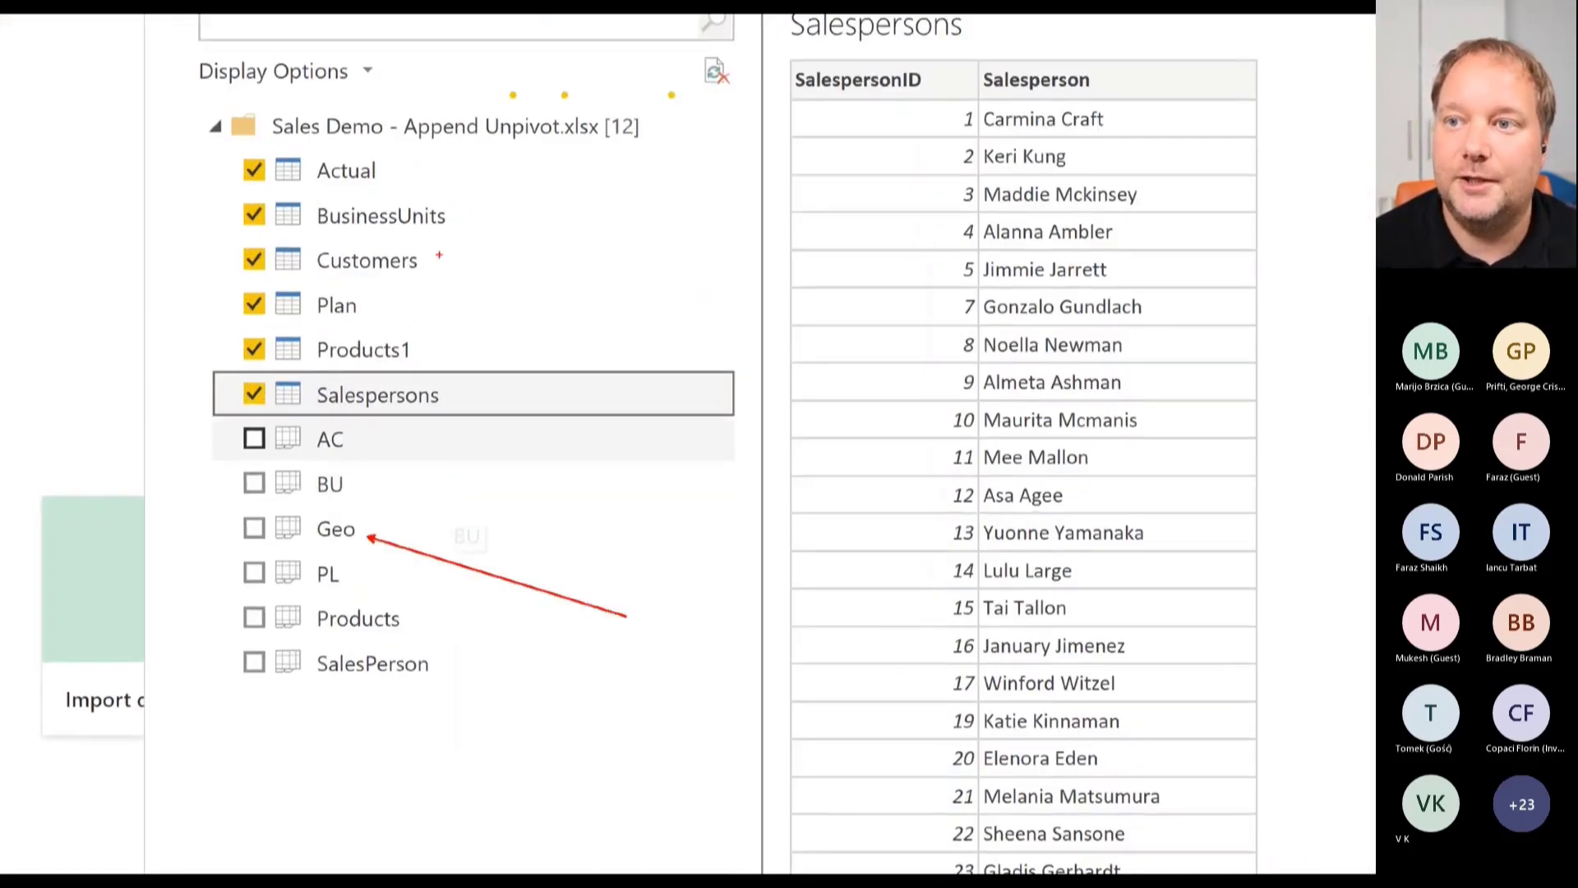
{"action": "left_click_drag", "start_coordinate": [431, 263], "coordinate": [723, 359]}
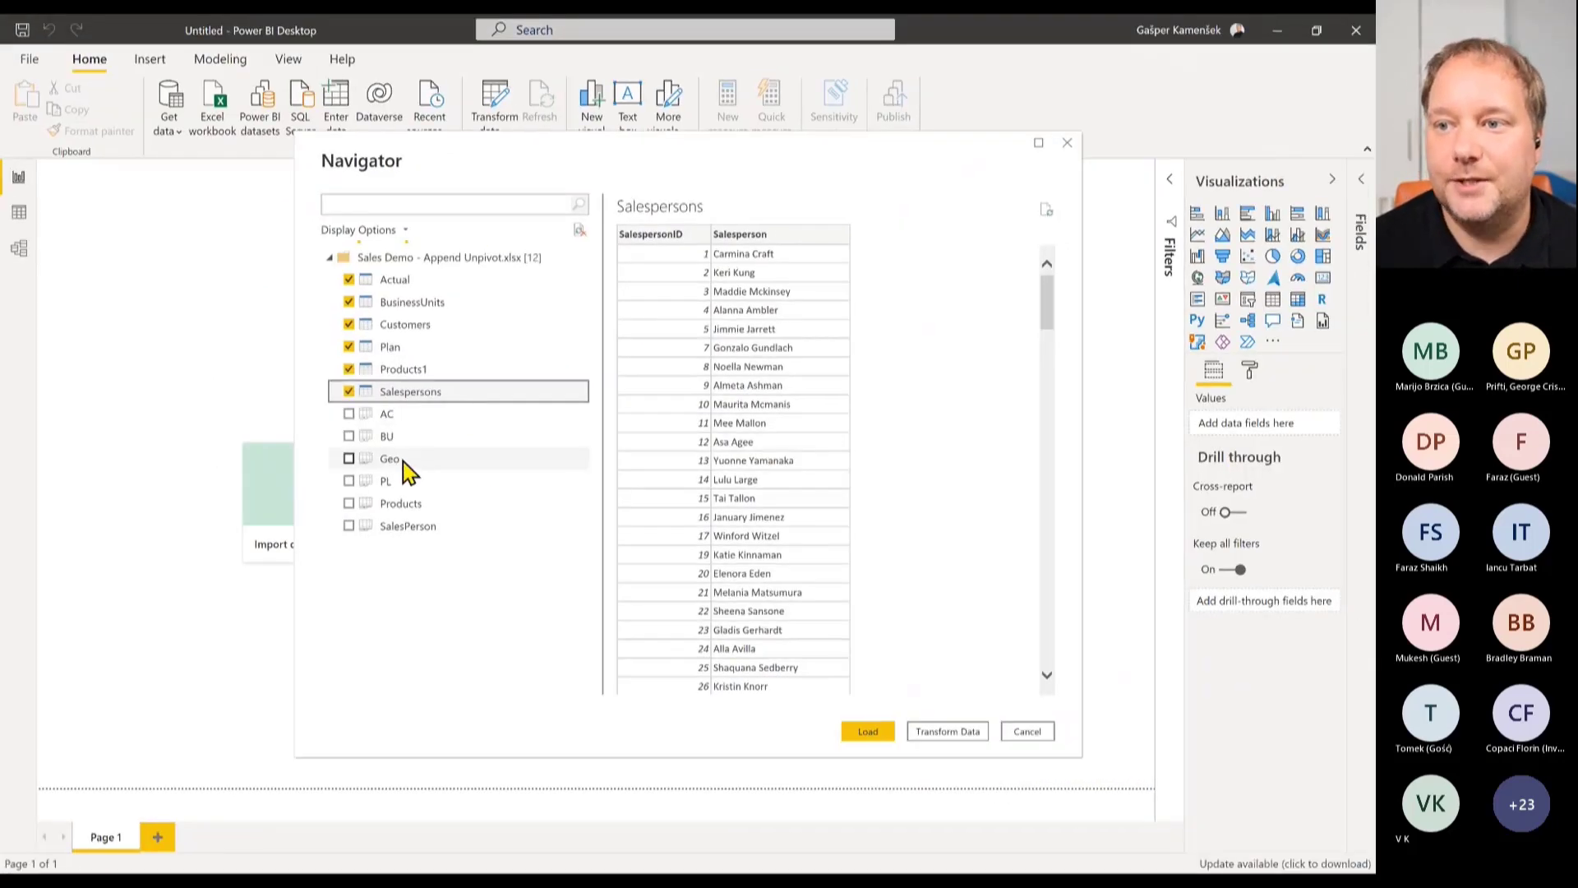
{"action": "left_click", "coordinate": [362, 529]}
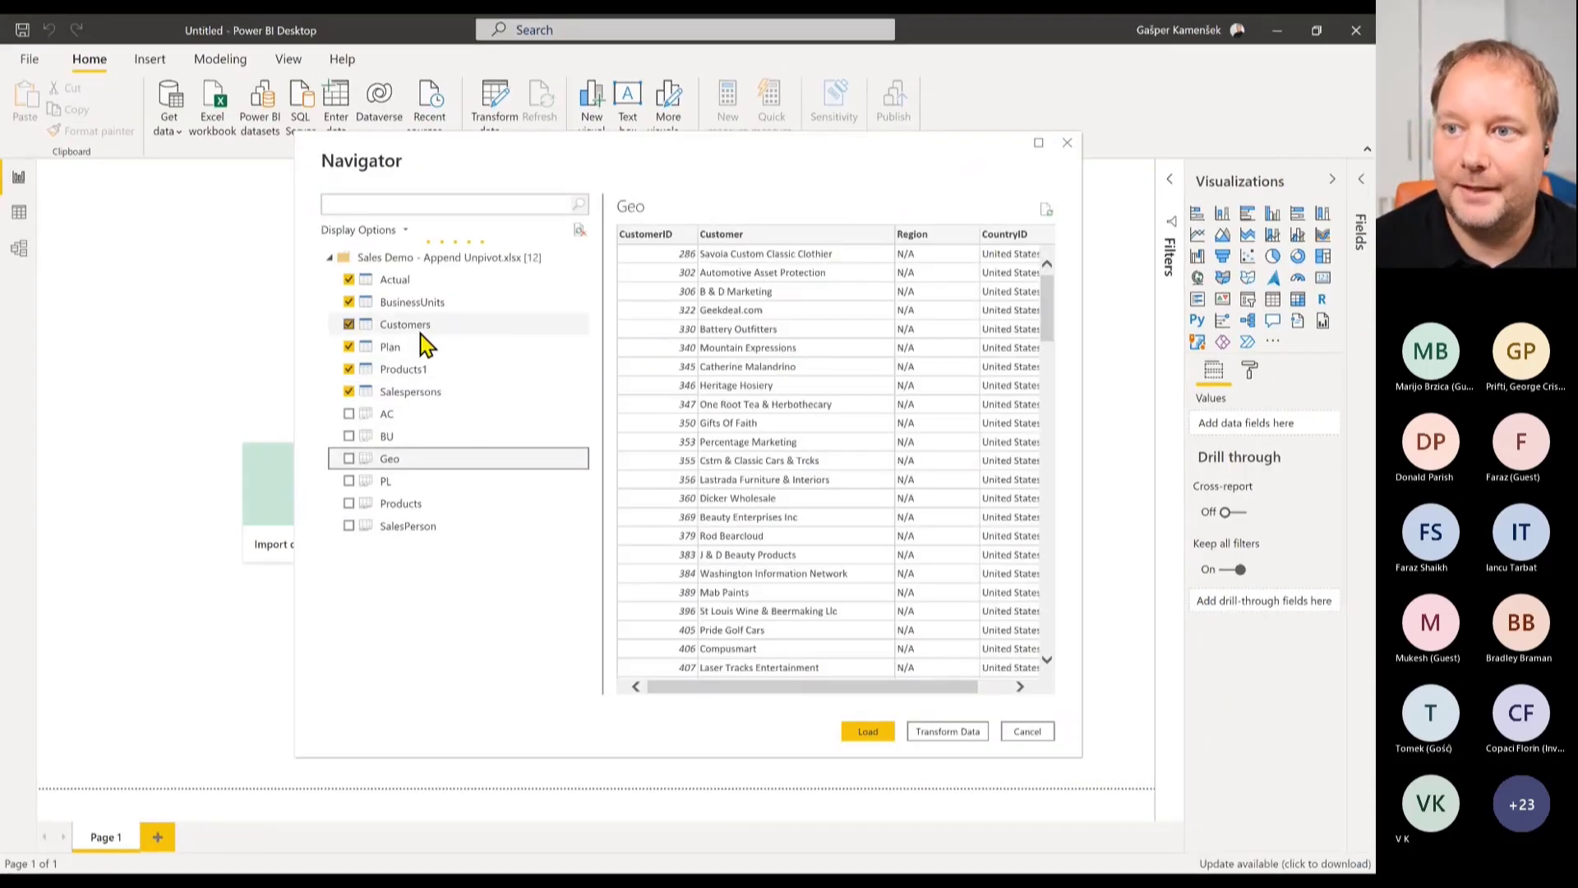
{"action": "left_click", "coordinate": [493, 327]}
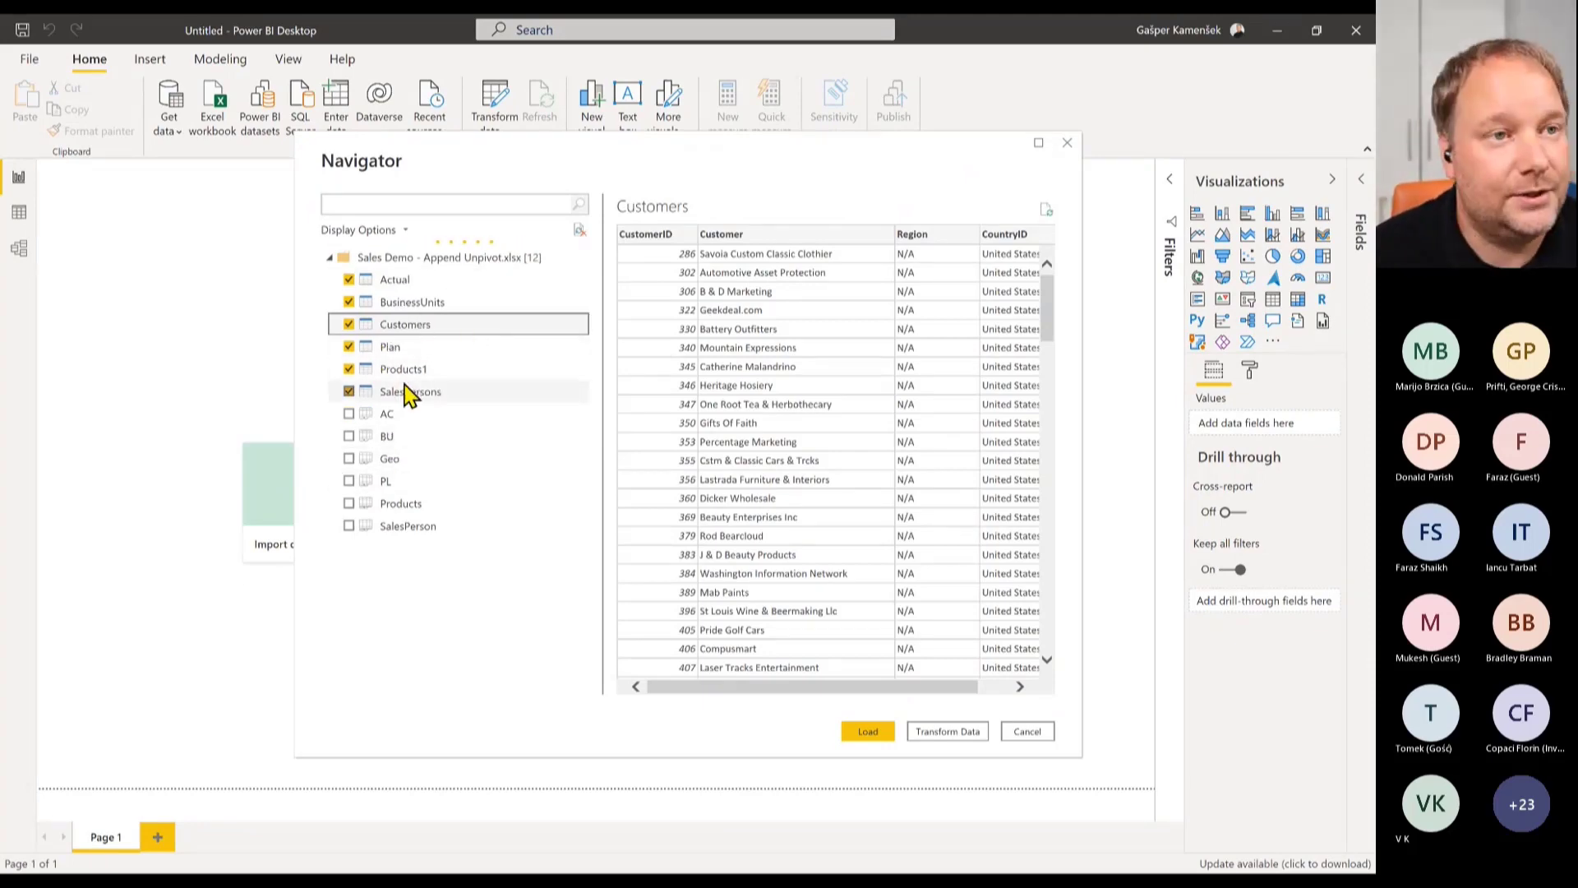
Open the six selected tables for transformation in the Power Query Editor.
{"action": "left_click", "coordinate": [945, 732]}
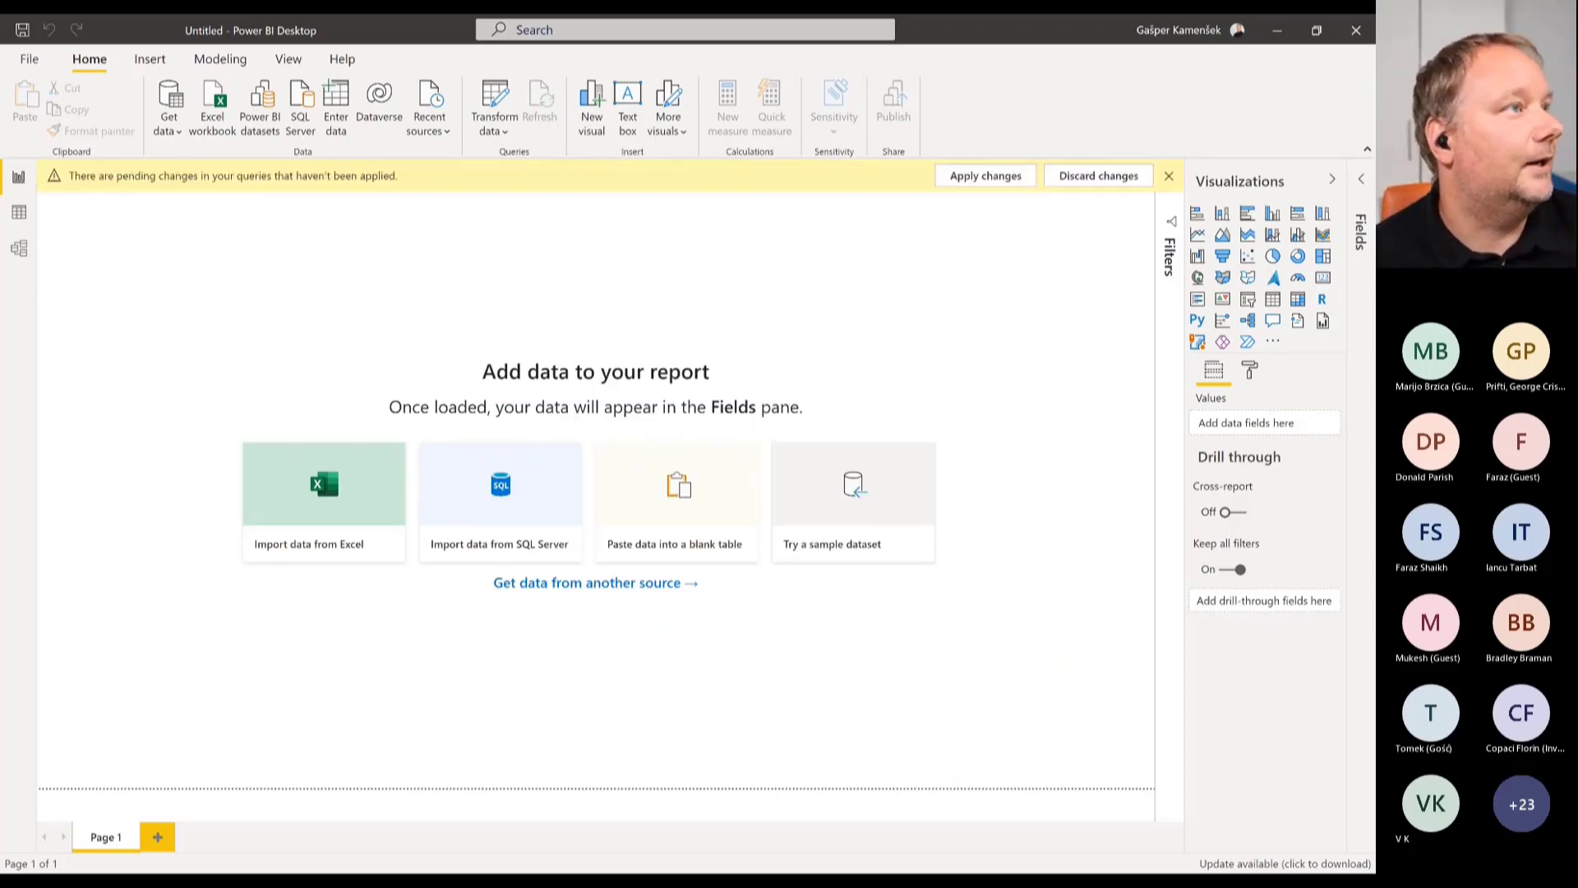
{"action": "left_click_drag", "start_coordinate": [0, 188], "coordinate": [730, 14]}
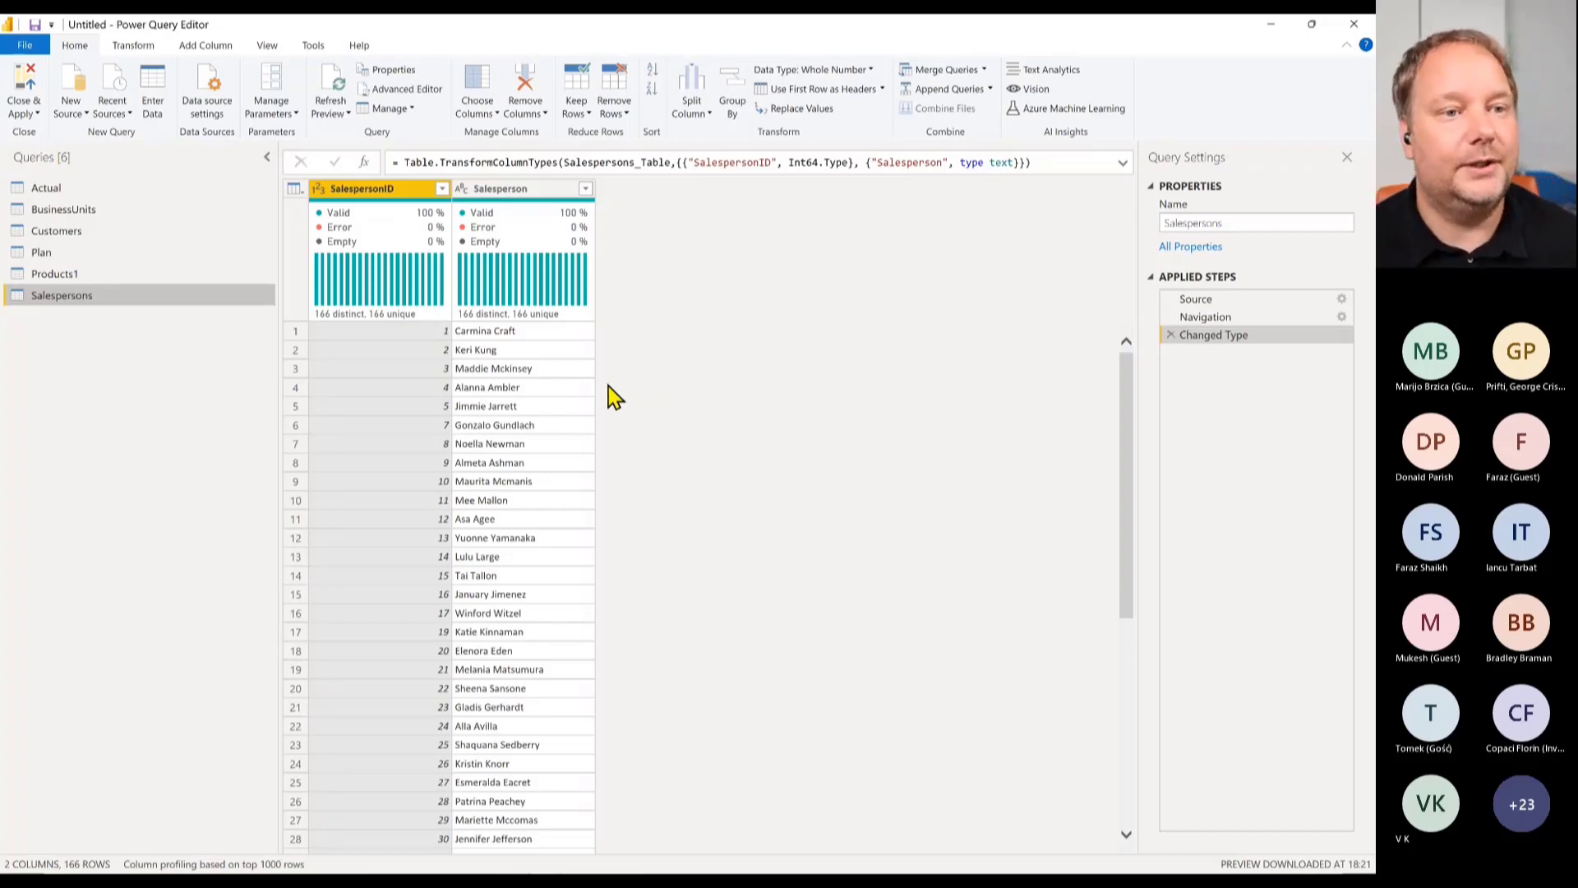
Examine the Actual and Plan queries, comparing their Date, ProductID, CustomerID, SalespersonID and BusinessUnitID columns.
{"action": "left_click", "coordinate": [59, 189]}
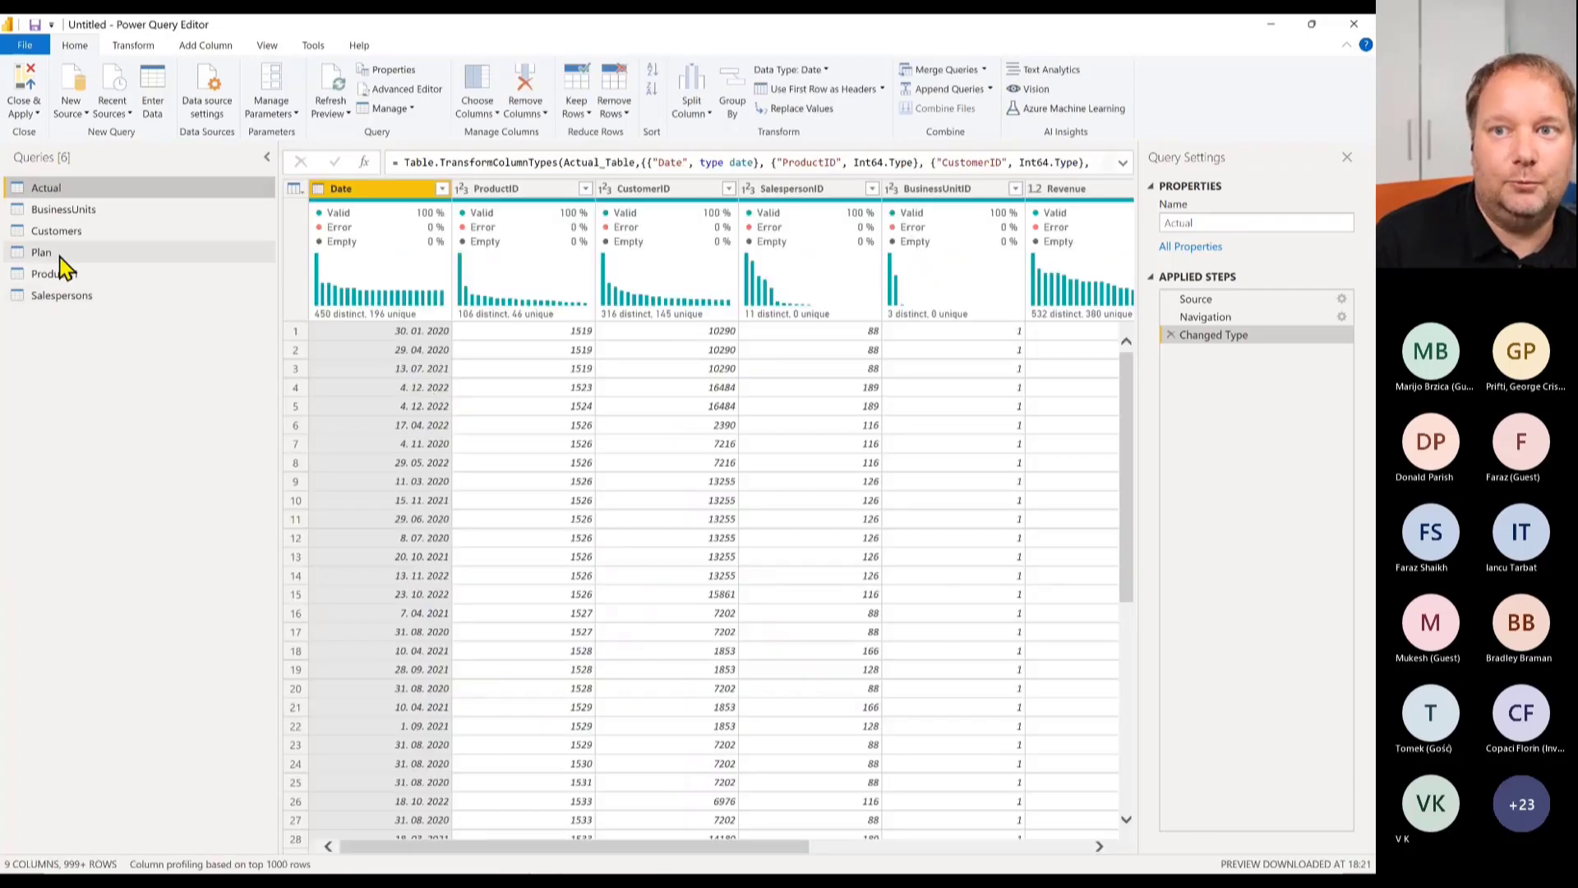
{"action": "left_click", "coordinate": [59, 255]}
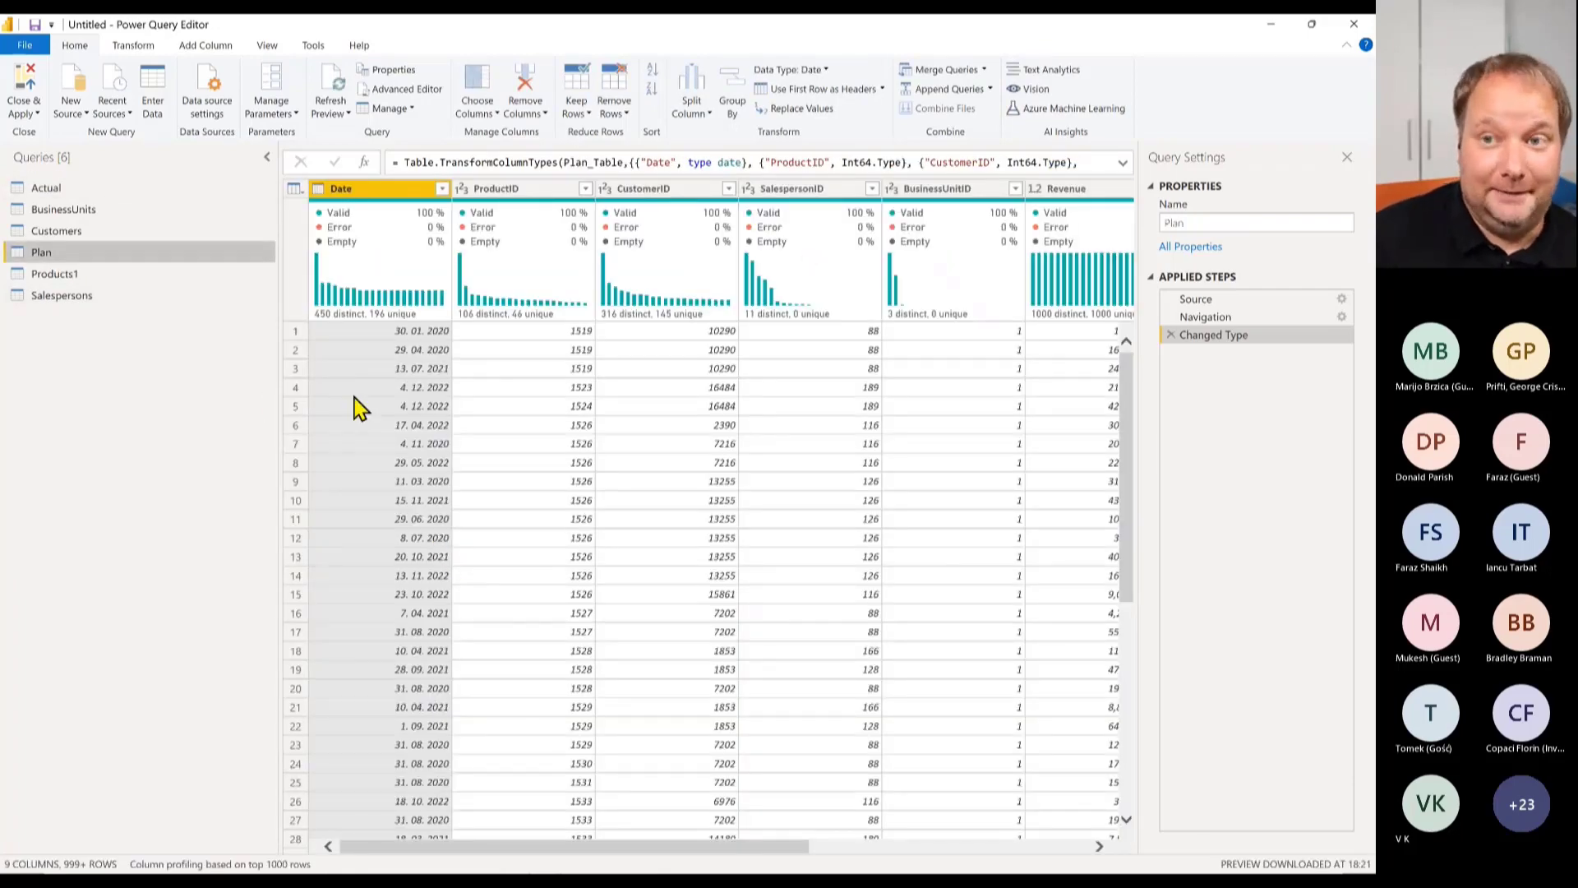
{"action": "left_click", "coordinate": [164, 189]}
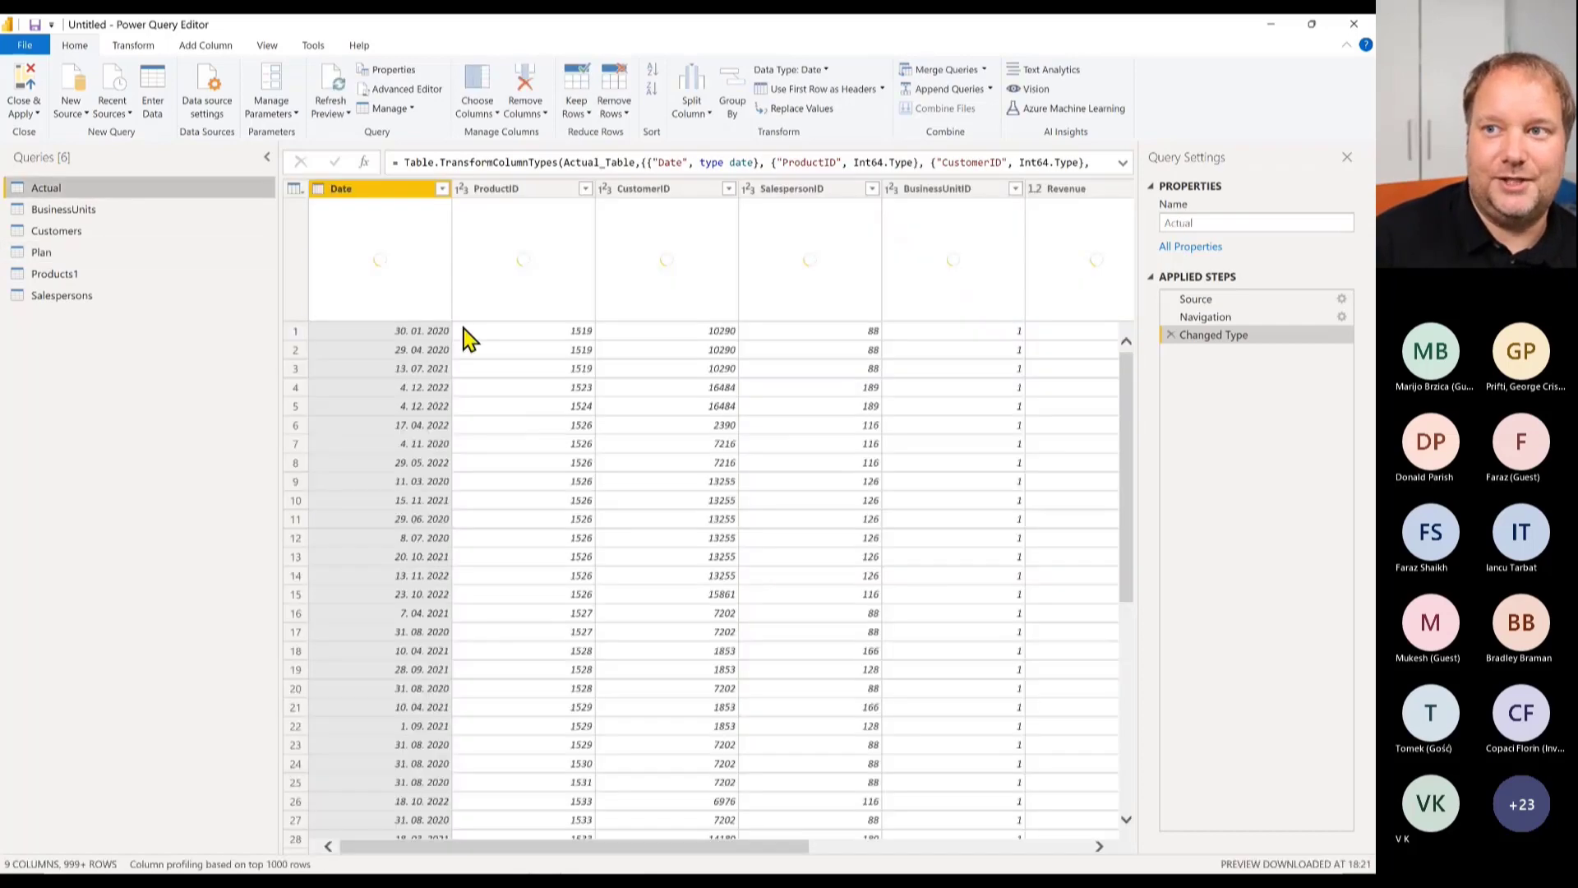
{"action": "left_click", "coordinate": [513, 189]}
{"action": "left_click", "coordinate": [679, 191]}
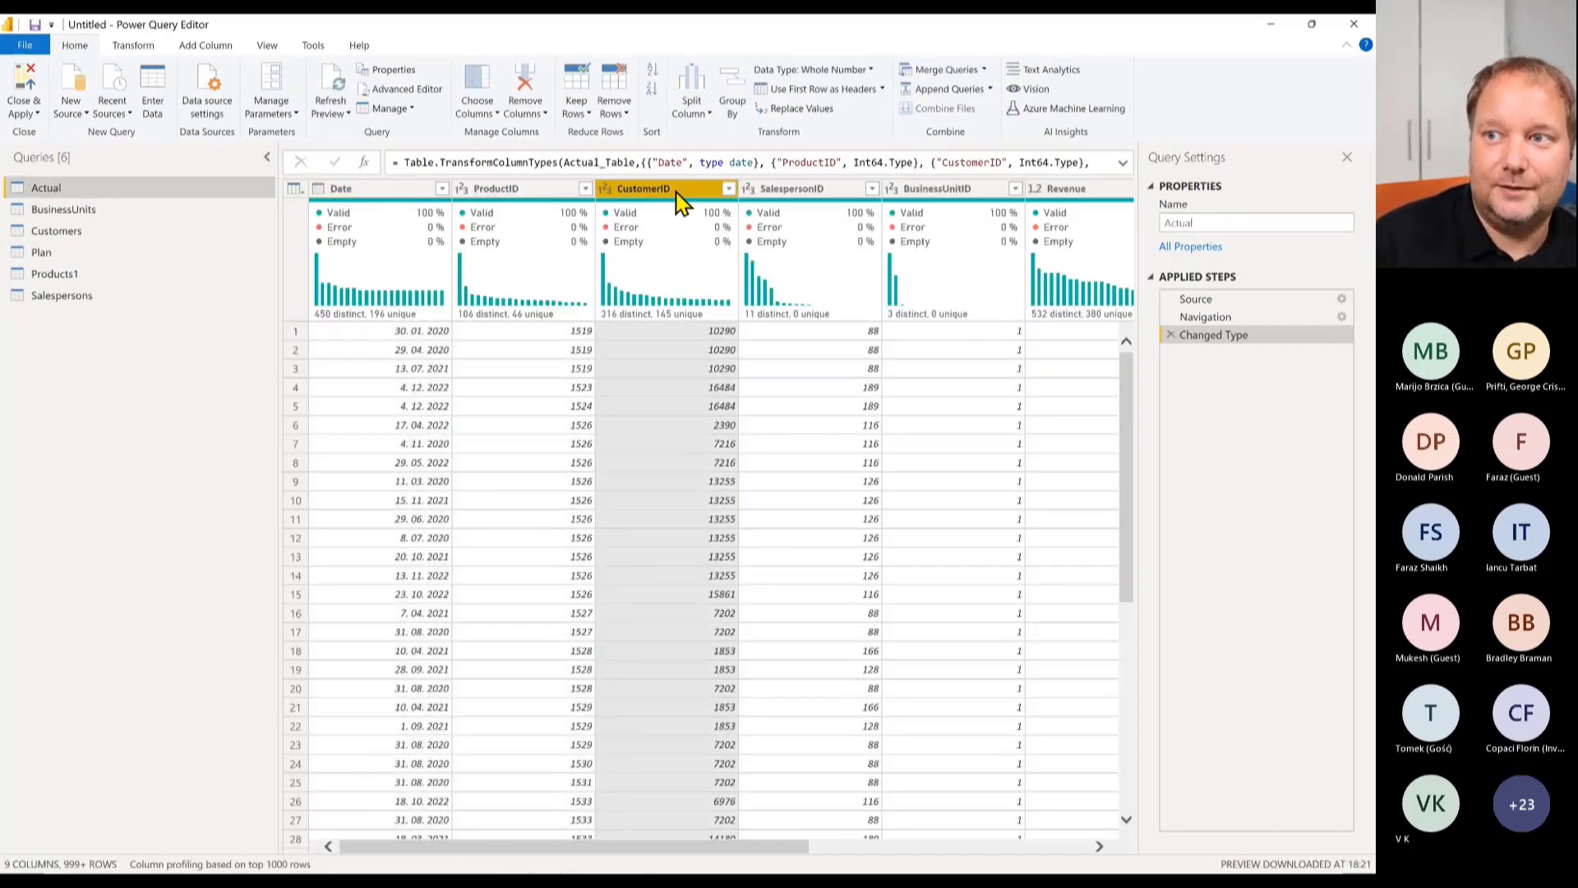
{"action": "left_click", "coordinate": [804, 191]}
{"action": "left_click", "coordinate": [945, 189]}
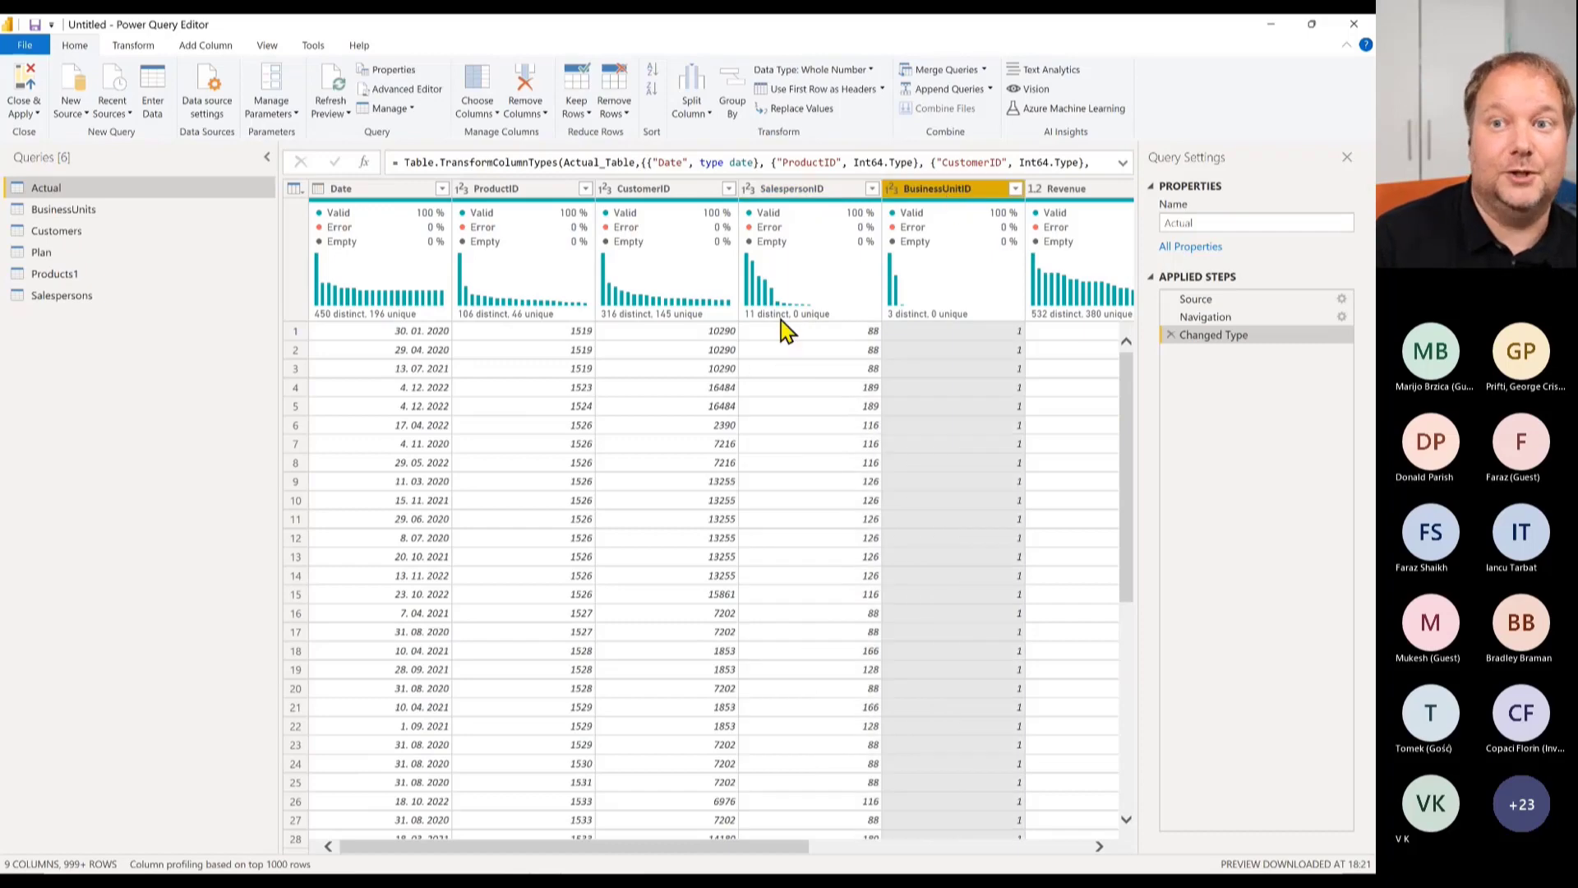
{"action": "left_click", "coordinate": [60, 255]}
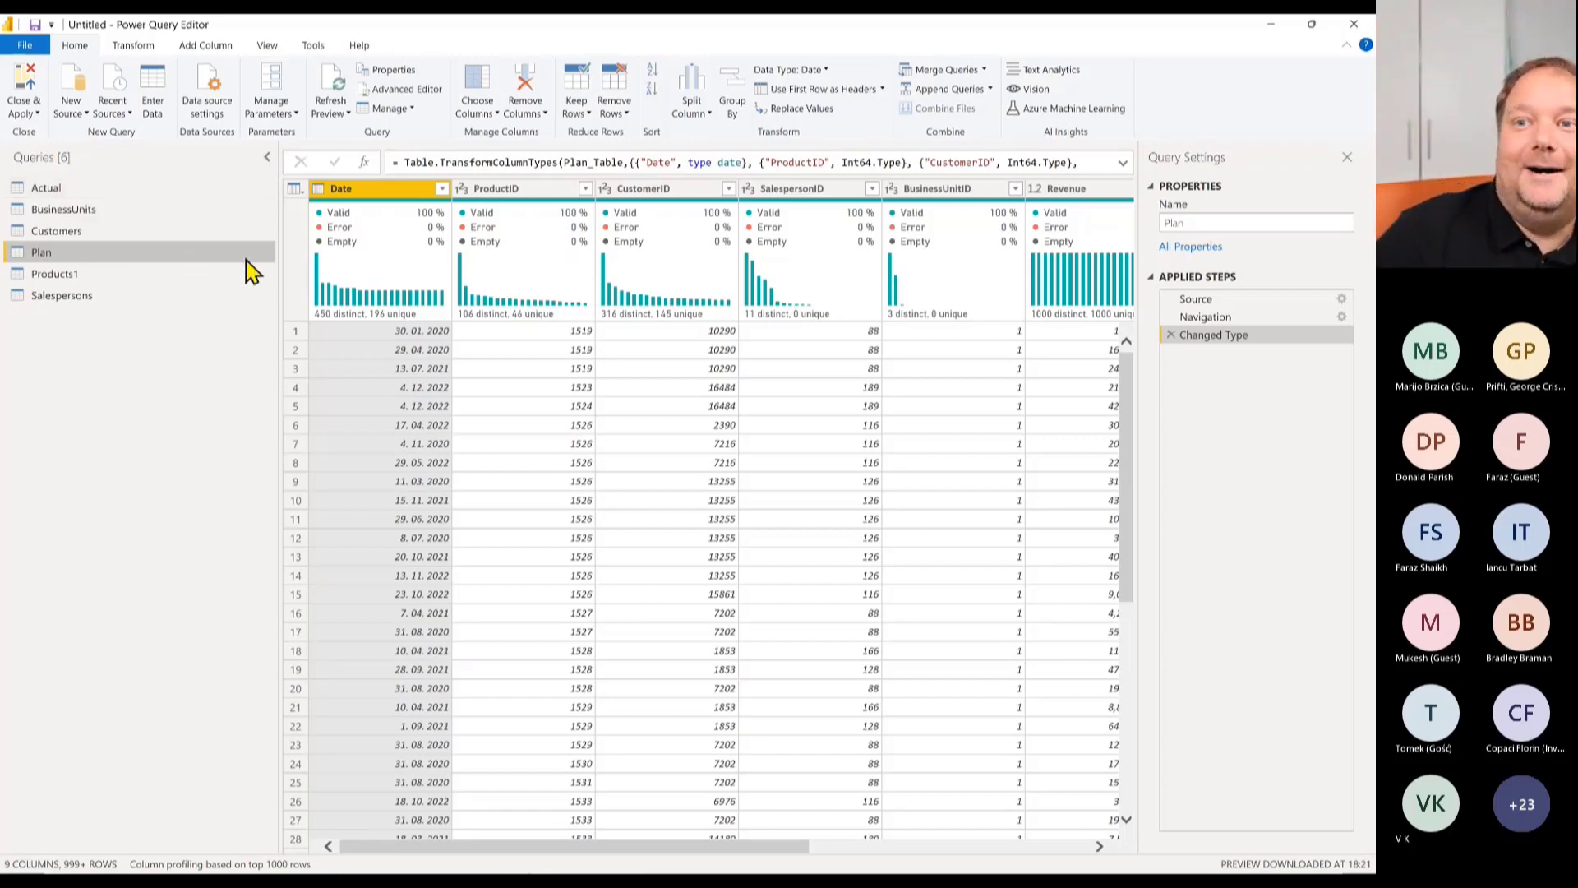
{"action": "mouse_move", "coordinate": [420, 249]}
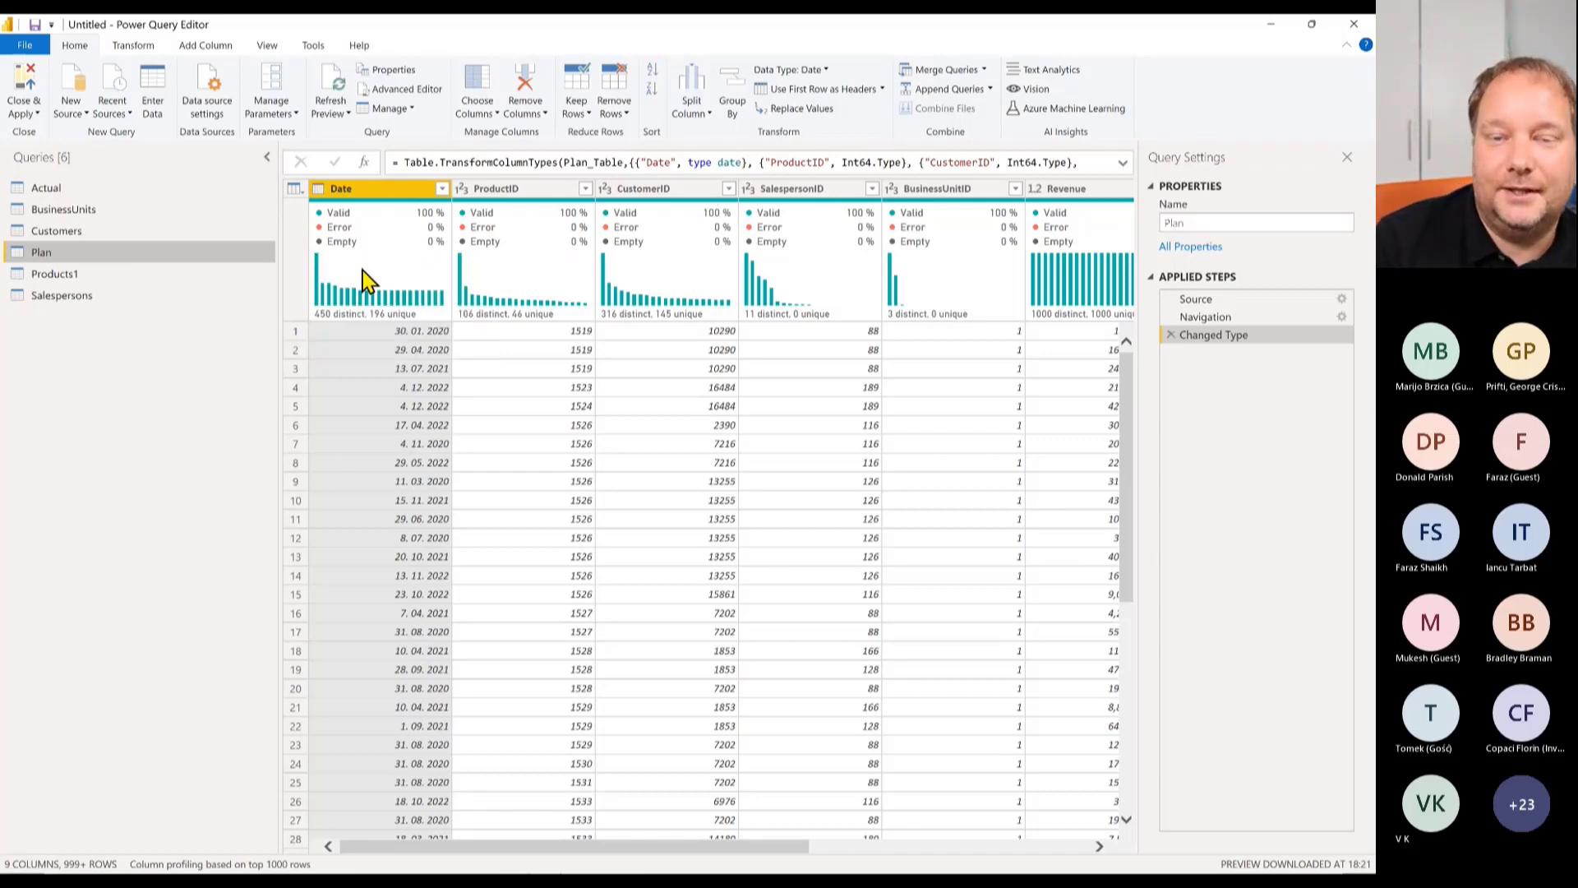
{"action": "mouse_move", "coordinate": [363, 269]}
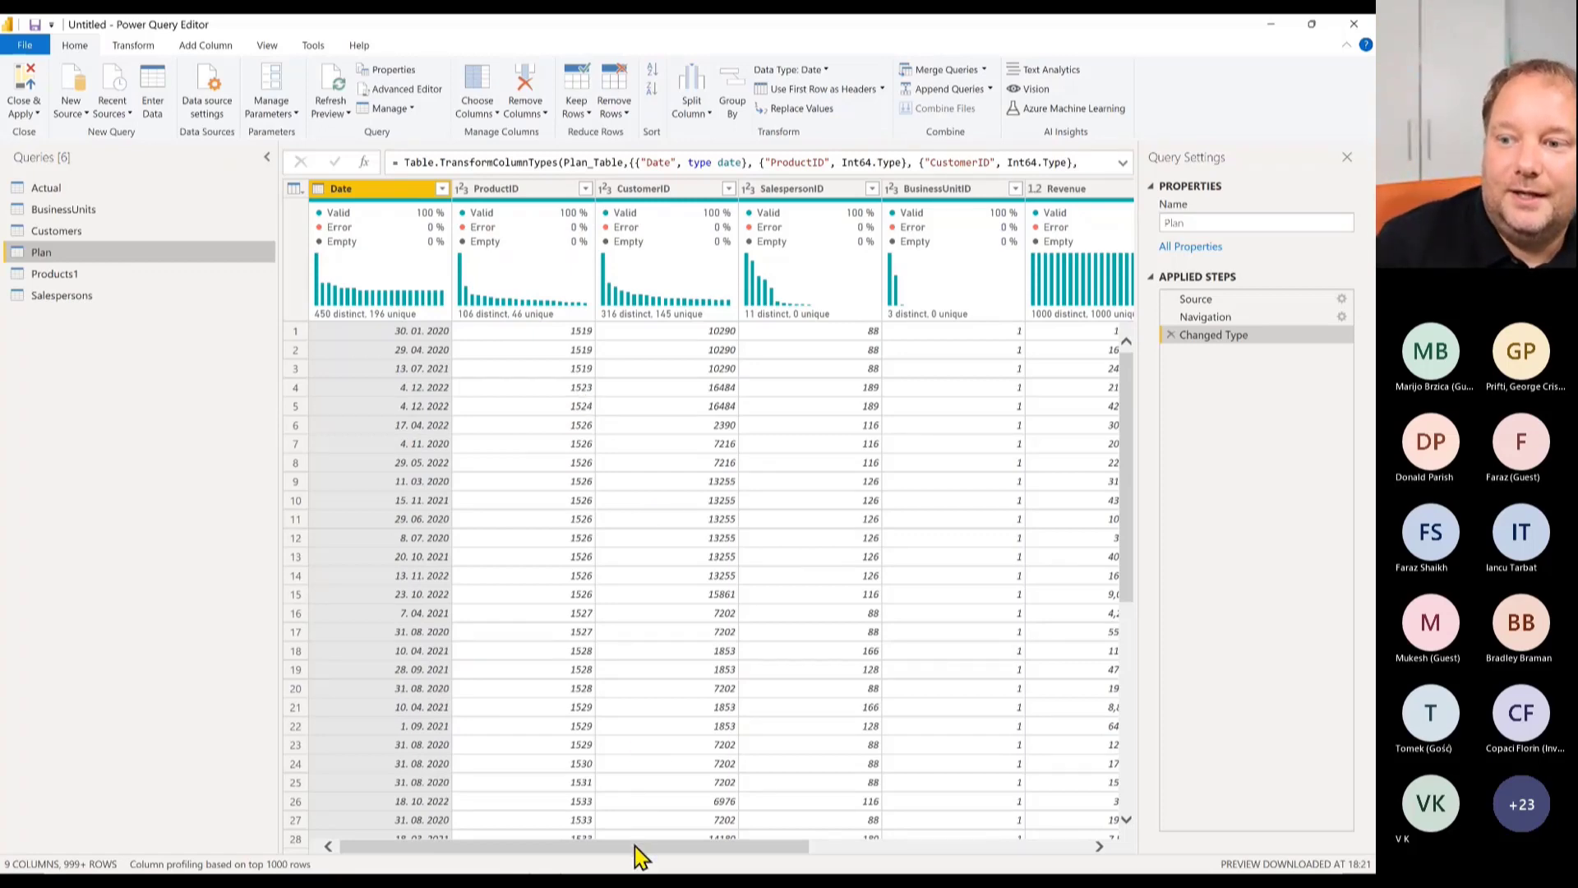
Compare the Scenario columns at the end of the Plan and Actual queries.
{"action": "left_click_drag", "start_coordinate": [634, 846], "coordinate": [915, 846]}
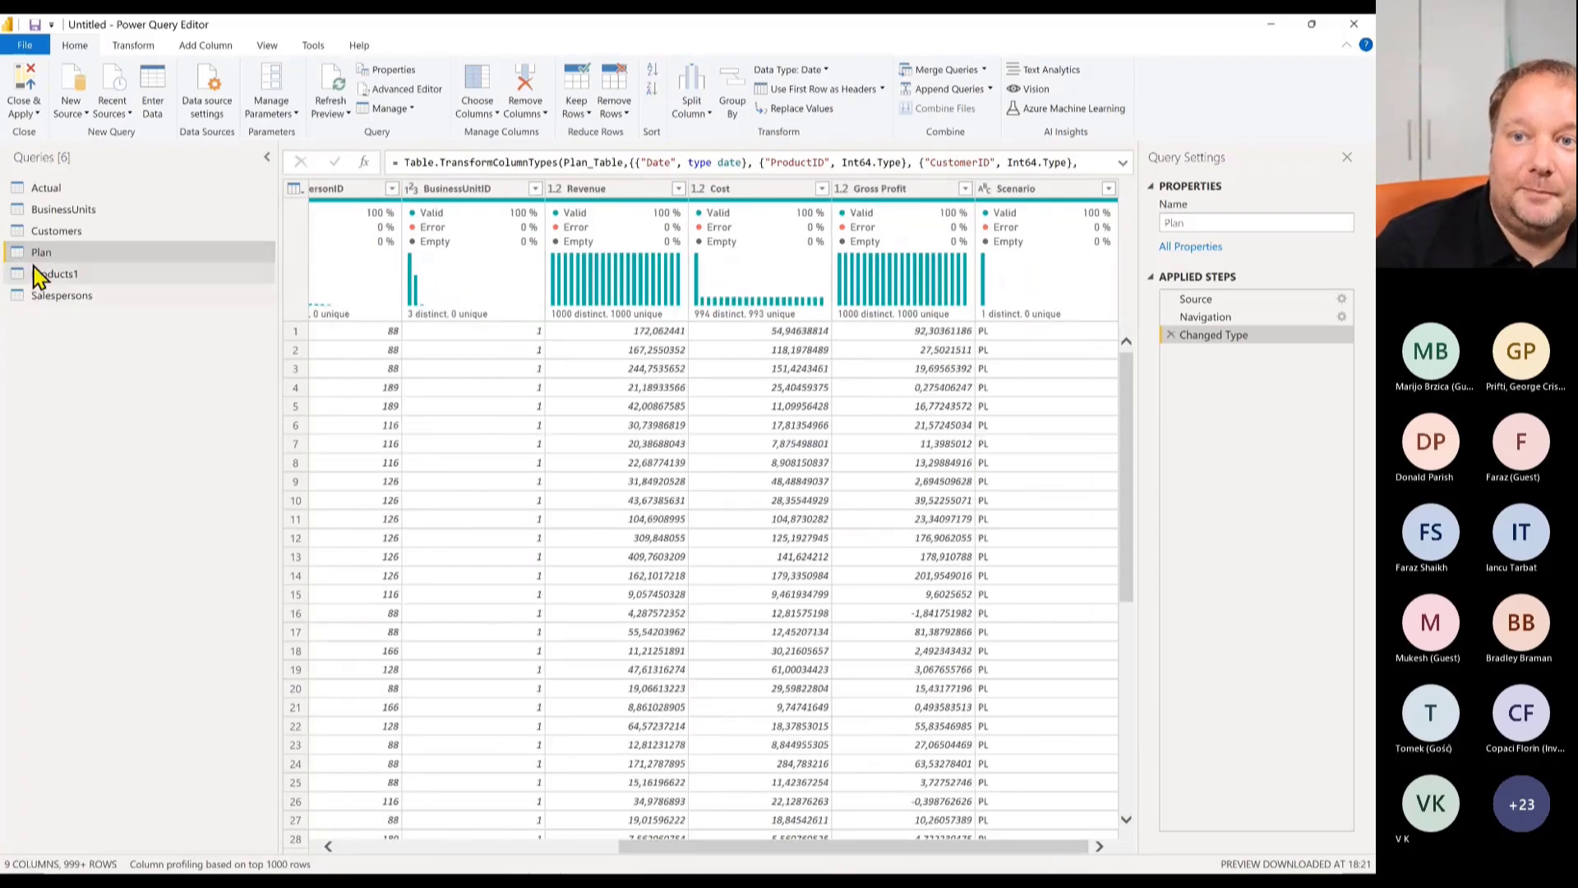
{"action": "left_click", "coordinate": [1039, 191]}
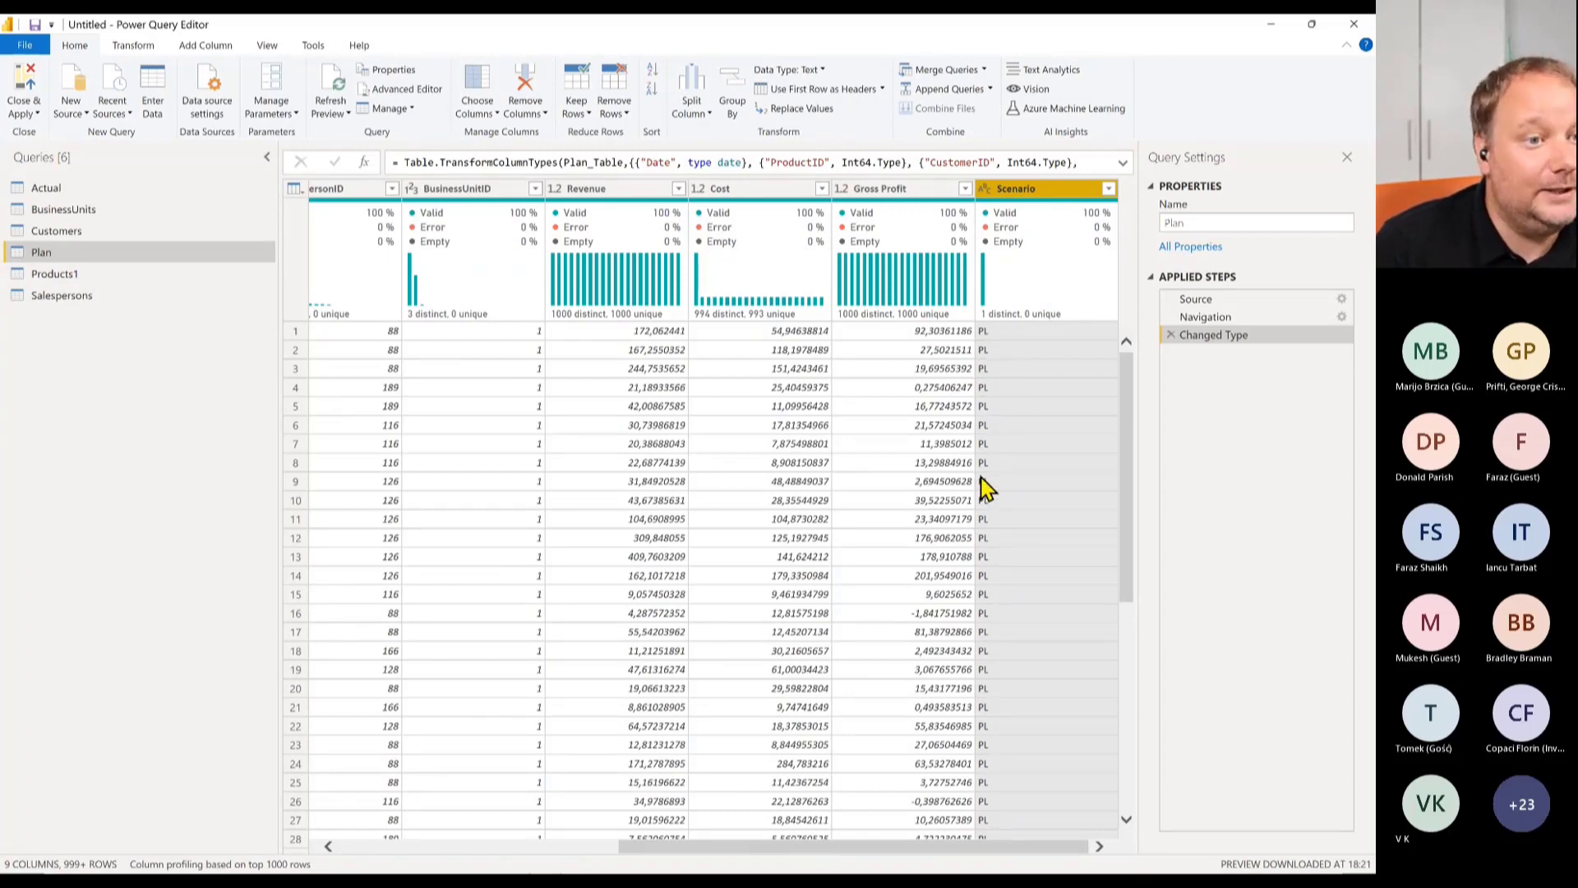
{"action": "left_click", "coordinate": [58, 190]}
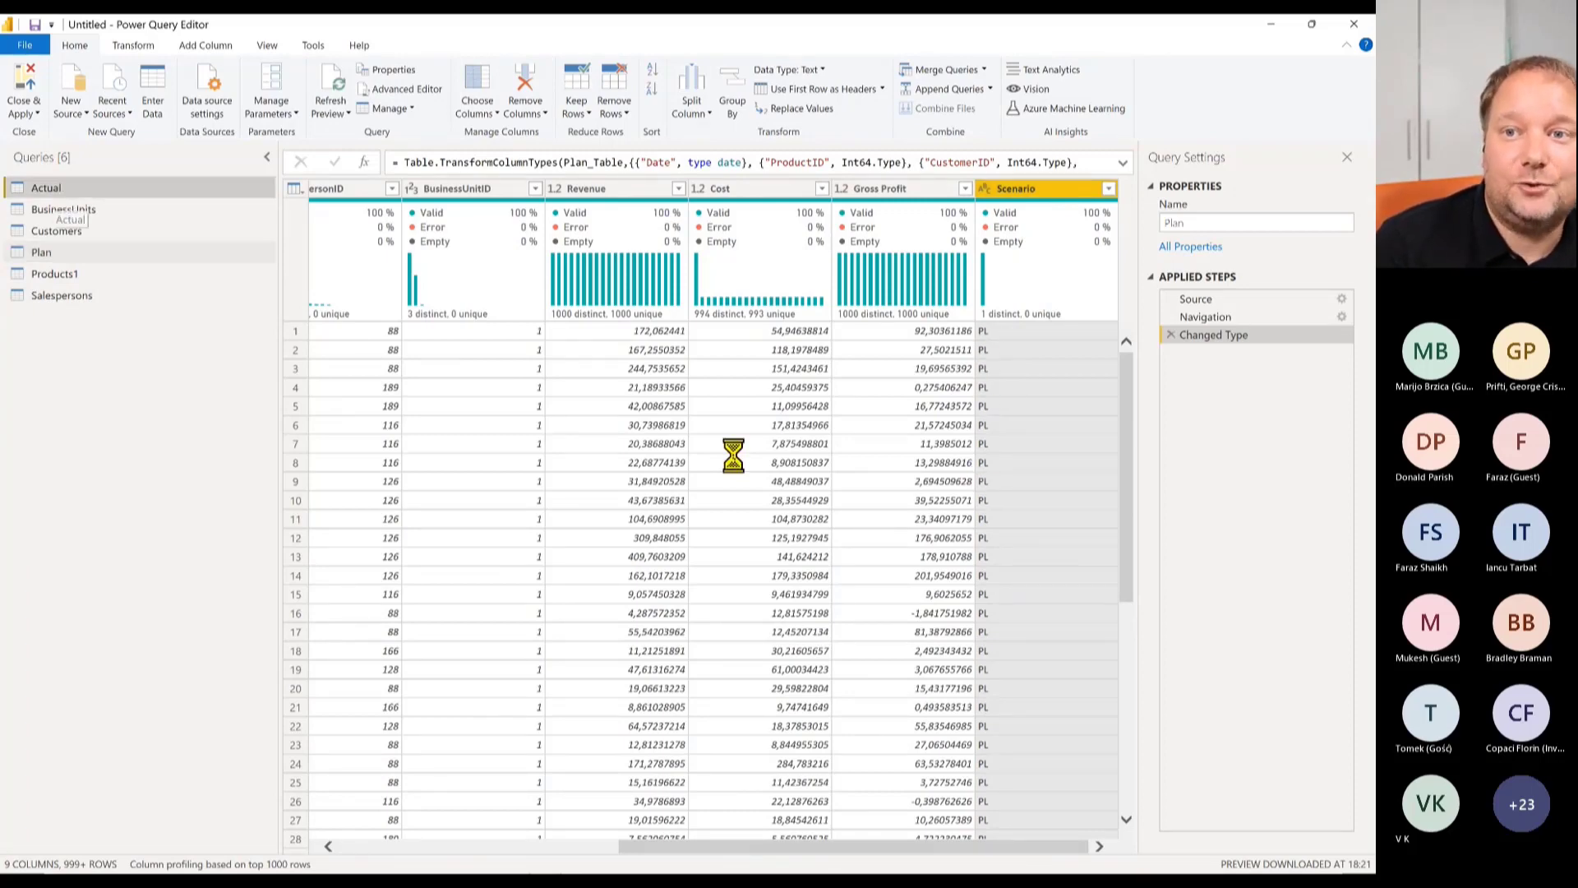
{"action": "left_click_drag", "start_coordinate": [603, 846], "coordinate": [1048, 855]}
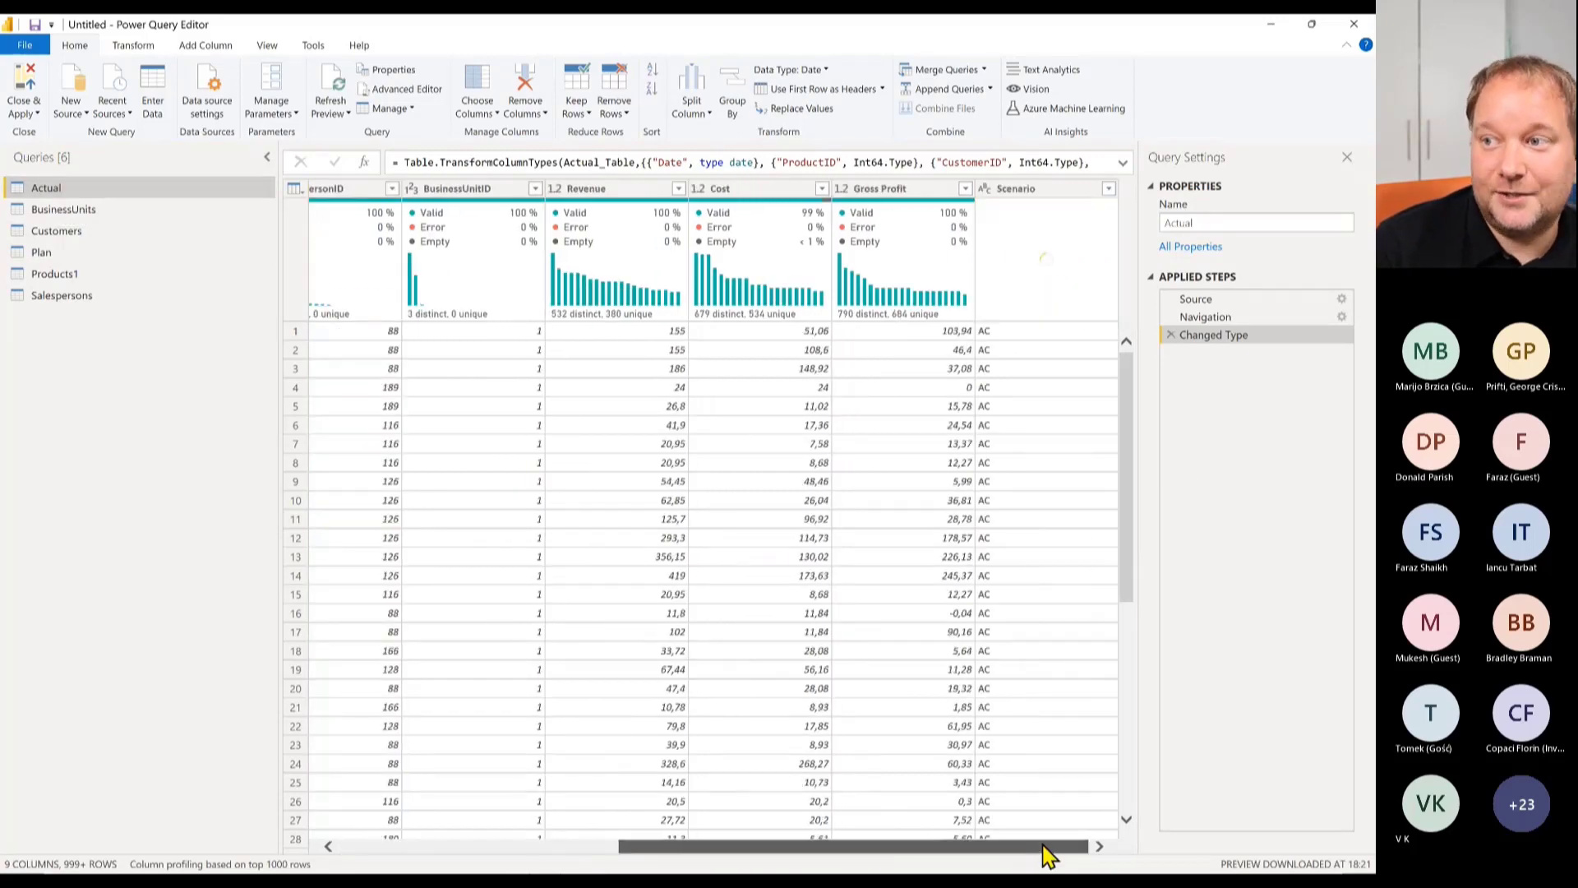
{"action": "left_click", "coordinate": [1036, 188]}
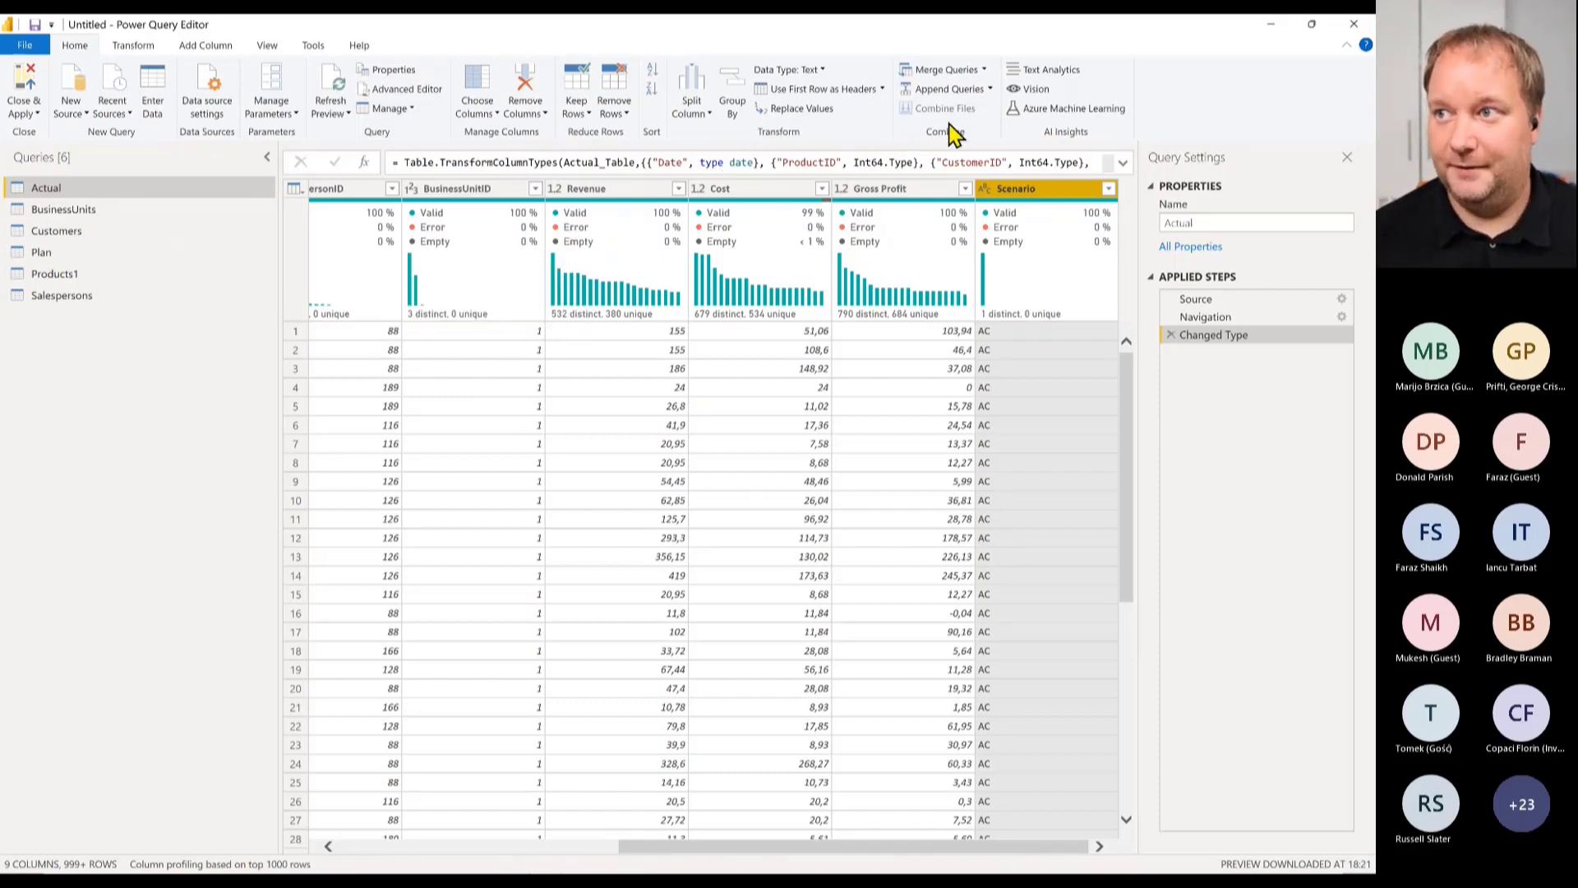
Append the Actual and Plan tables as a new query and name it Sales.
{"action": "left_click", "coordinate": [992, 90]}
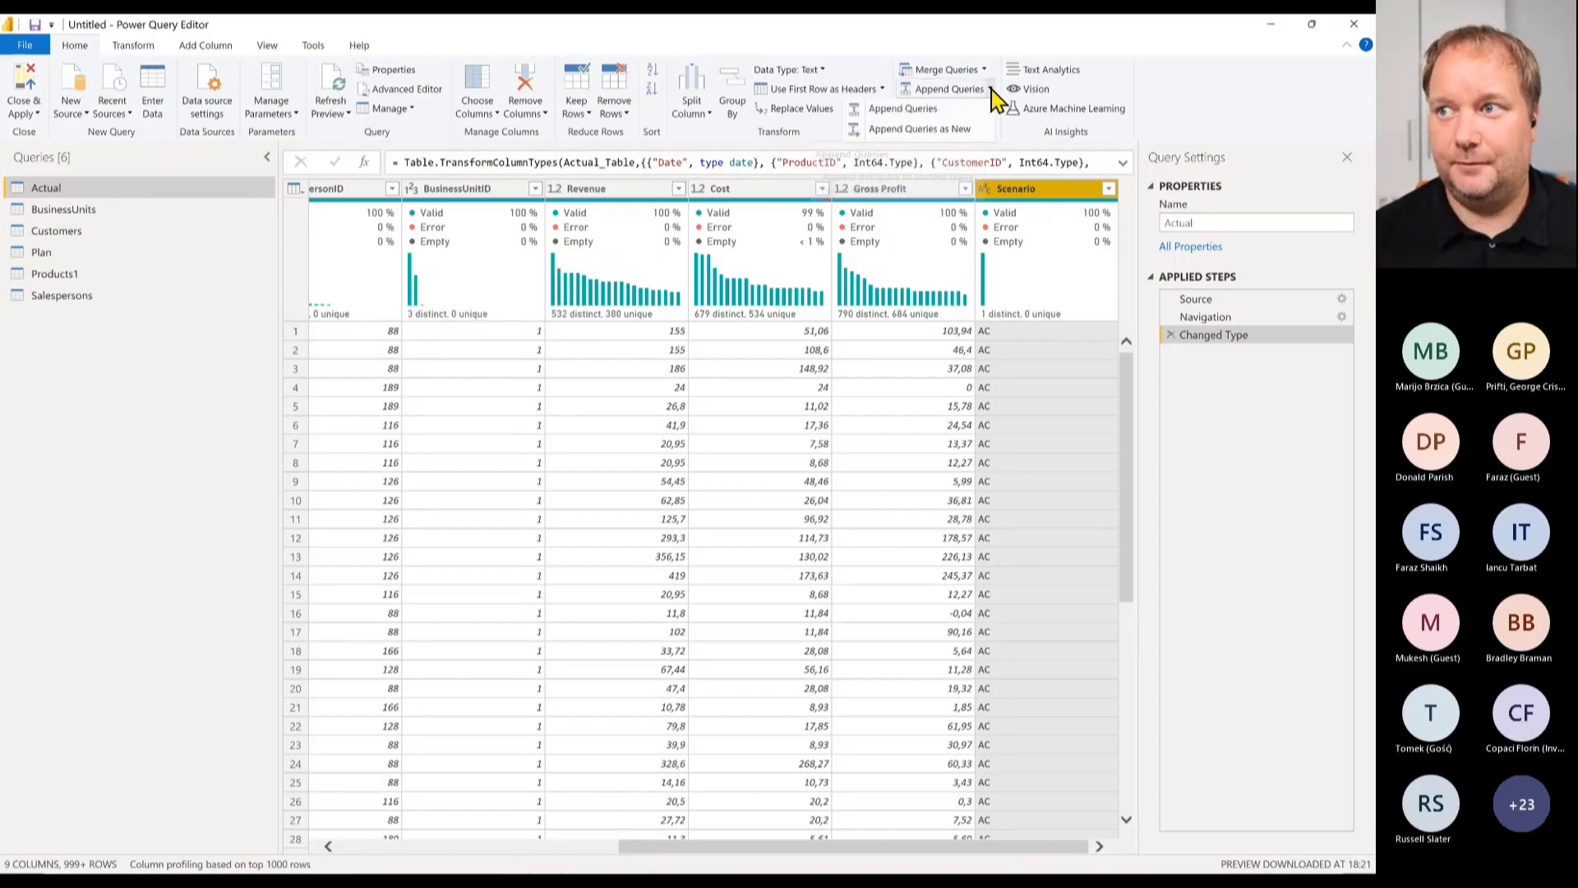
{"action": "left_click", "coordinate": [905, 131]}
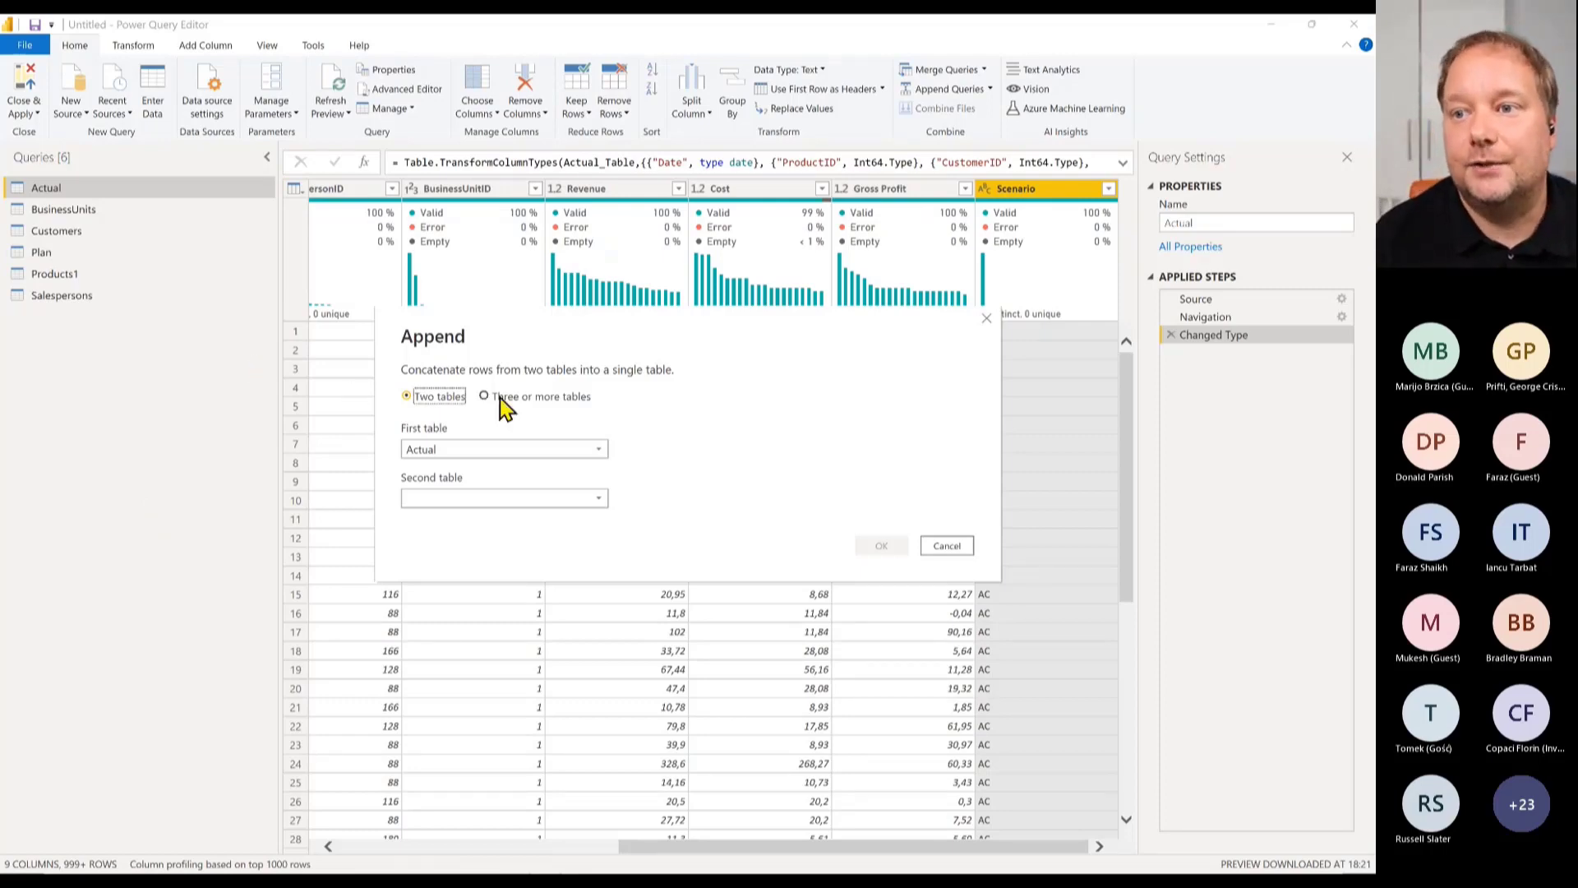
{"action": "left_click", "coordinate": [582, 499]}
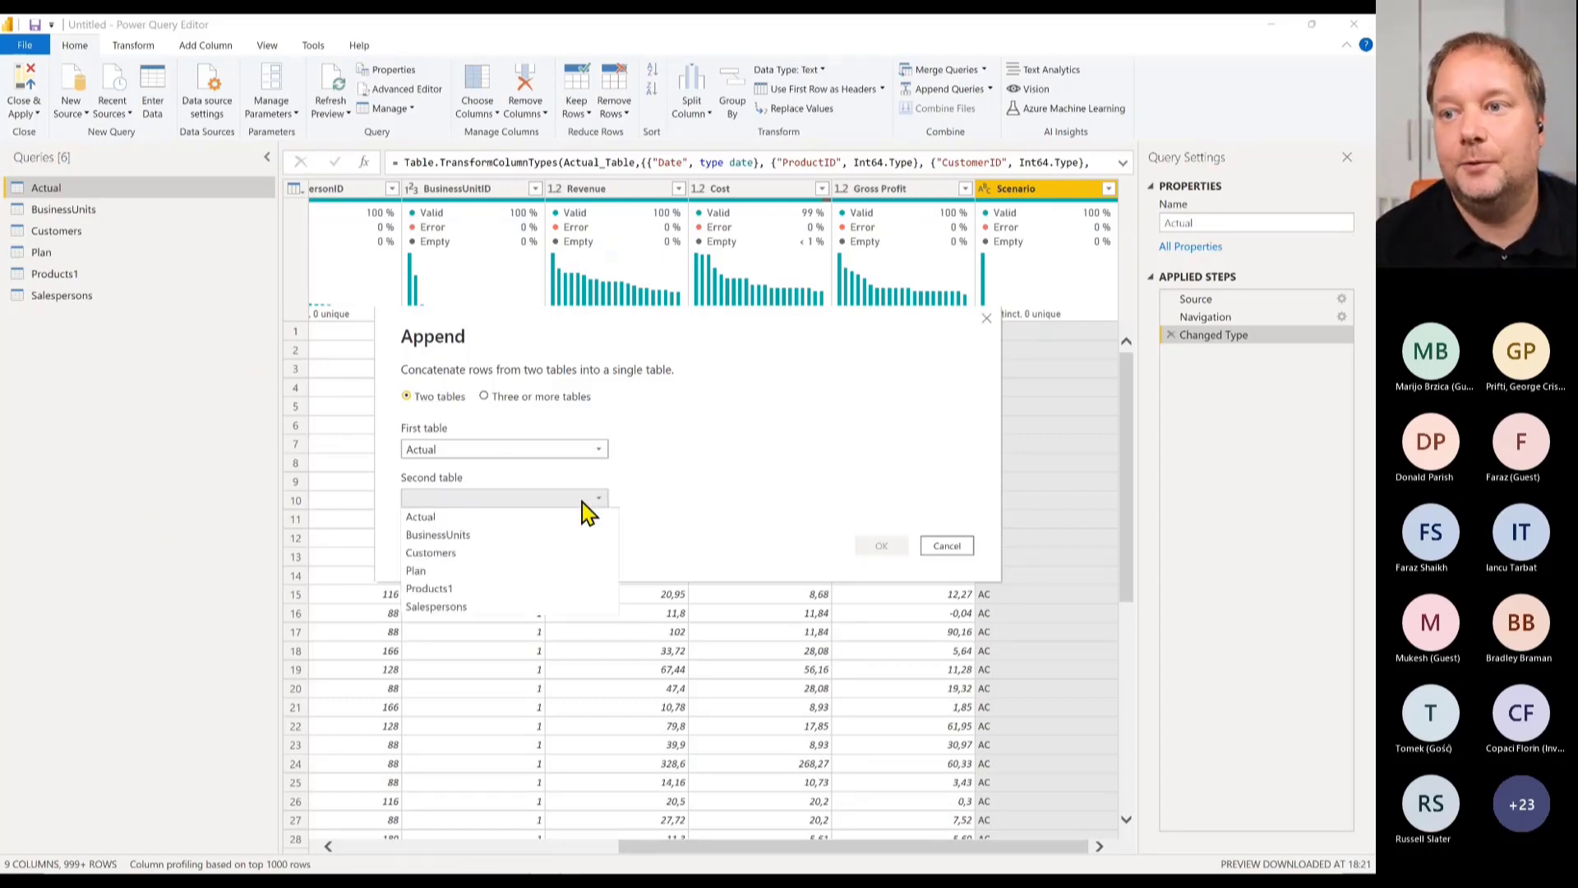
{"action": "left_click", "coordinate": [437, 572]}
{"action": "left_click", "coordinate": [877, 546]}
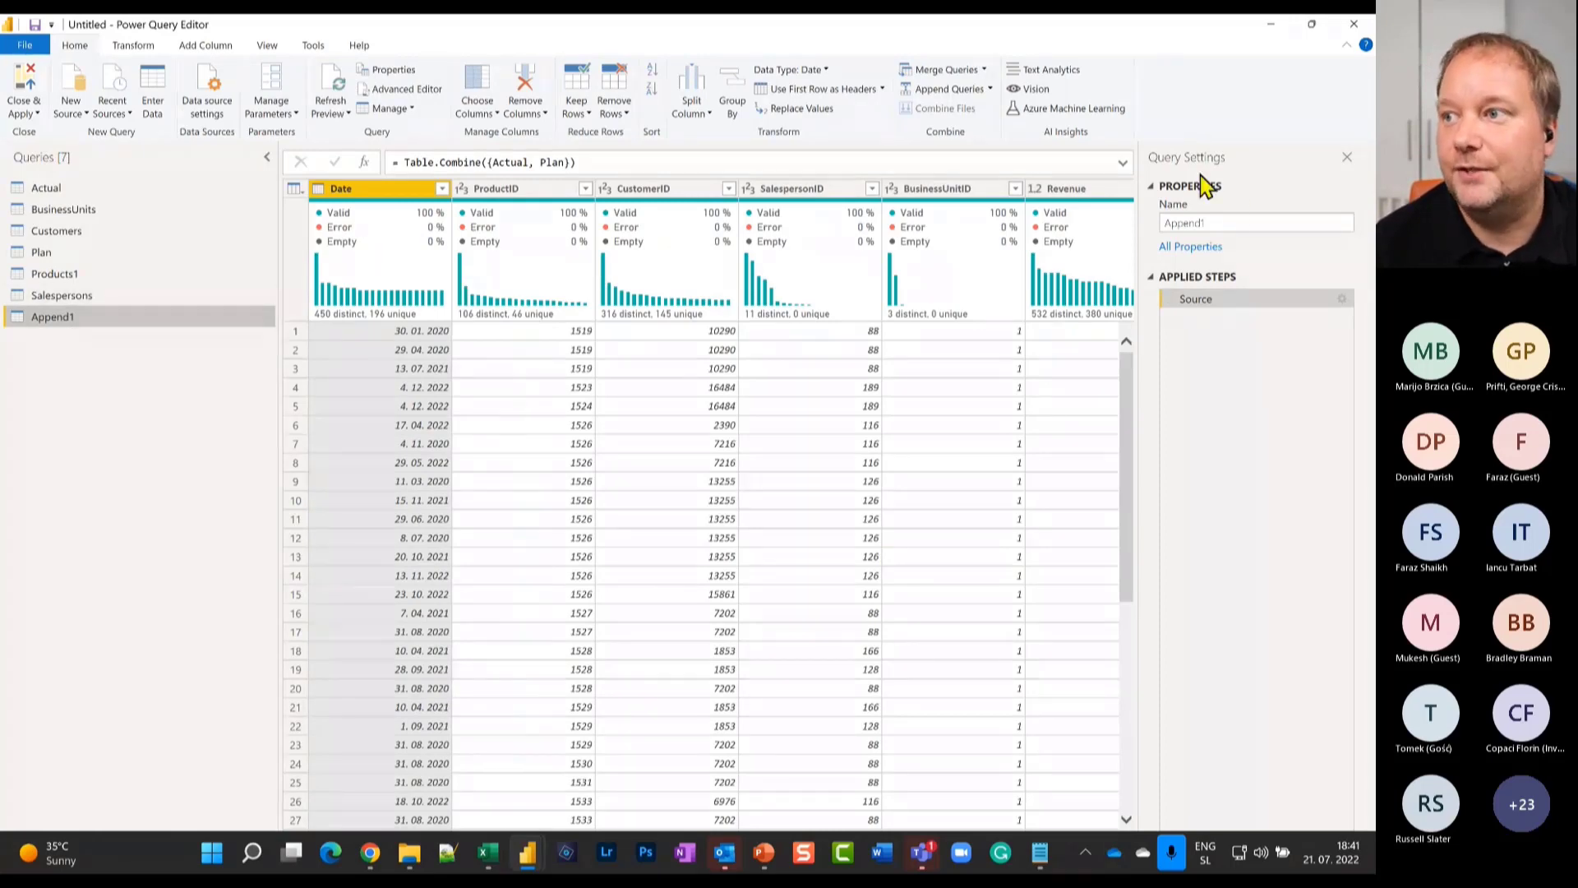
{"action": "left_click_drag", "start_coordinate": [1239, 220], "coordinate": [1163, 233]}
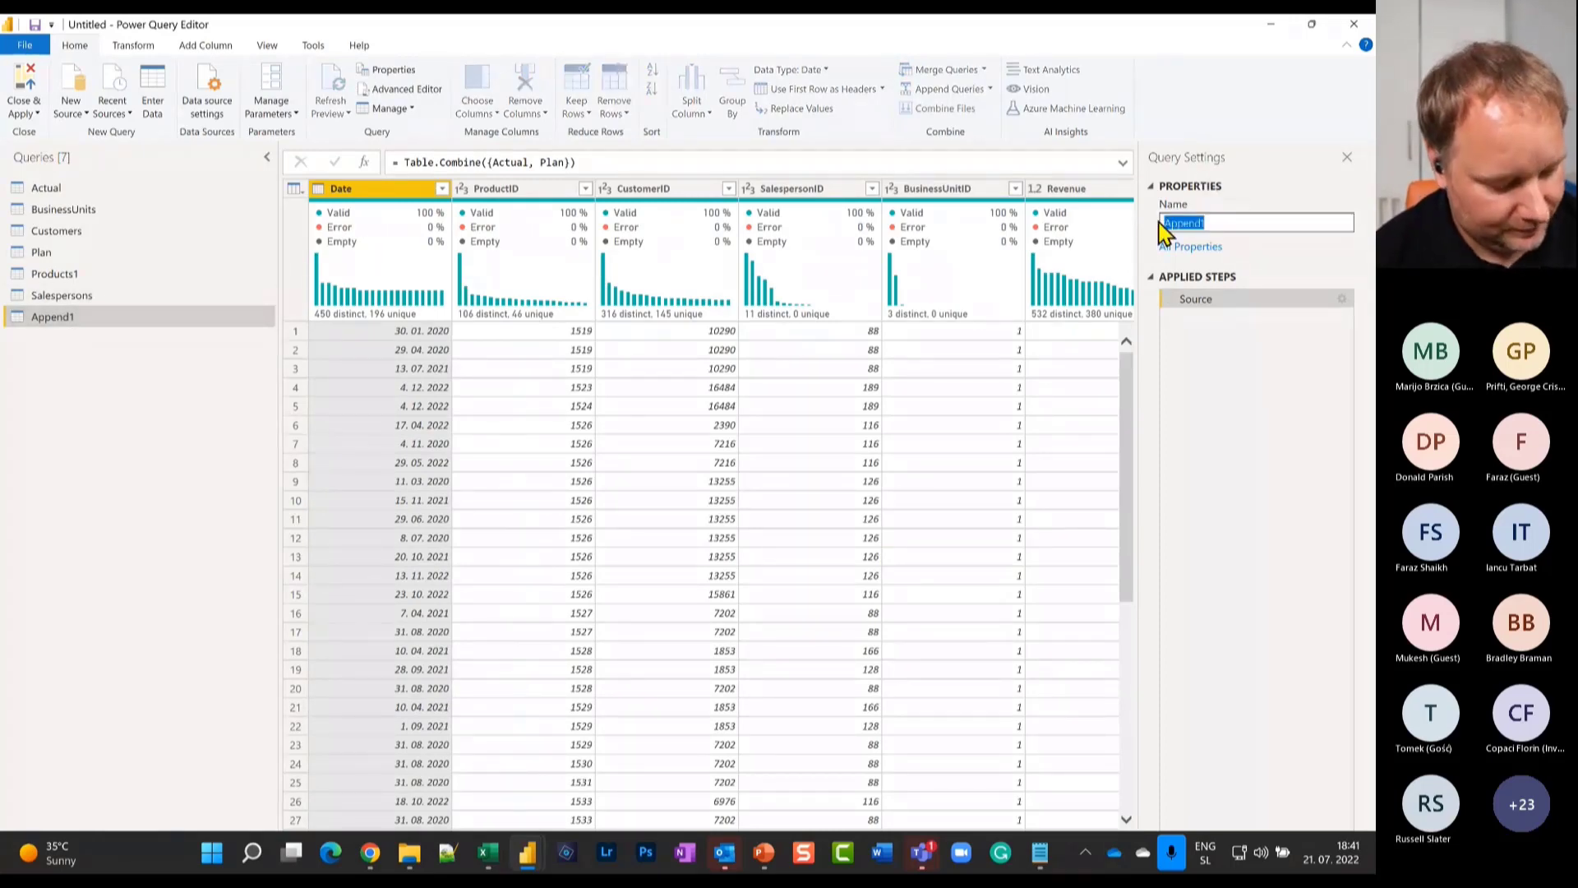
{"action": "type", "text": "Sales"}
{"action": "key", "text": "Return"}
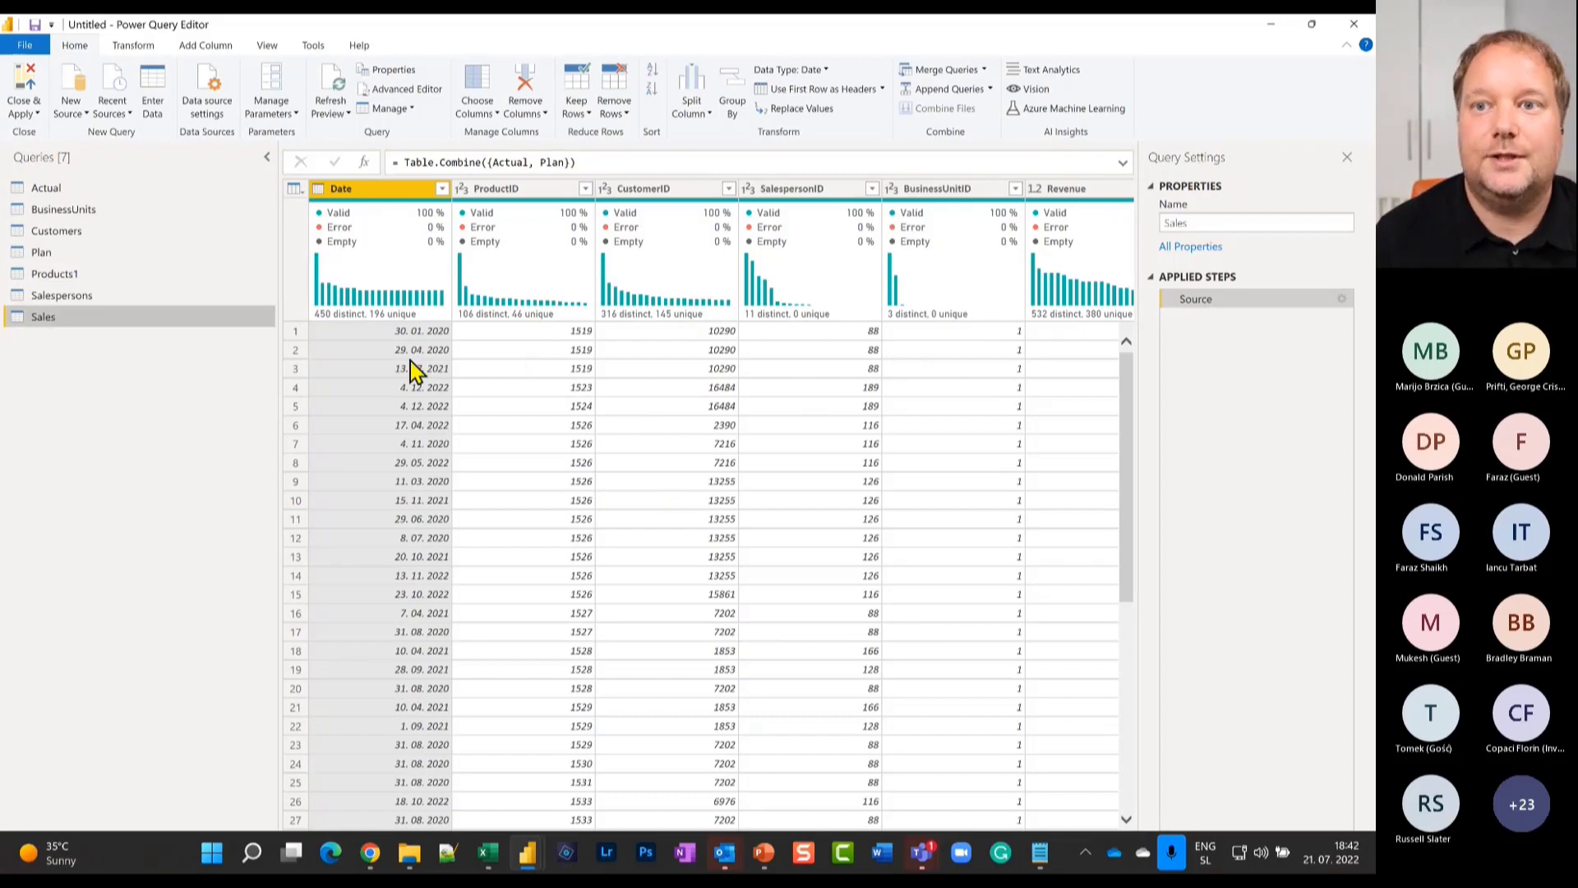
Create a query group named Staging for the Actual query and move the Plan query into it.
{"action": "left_click", "coordinate": [50, 196]}
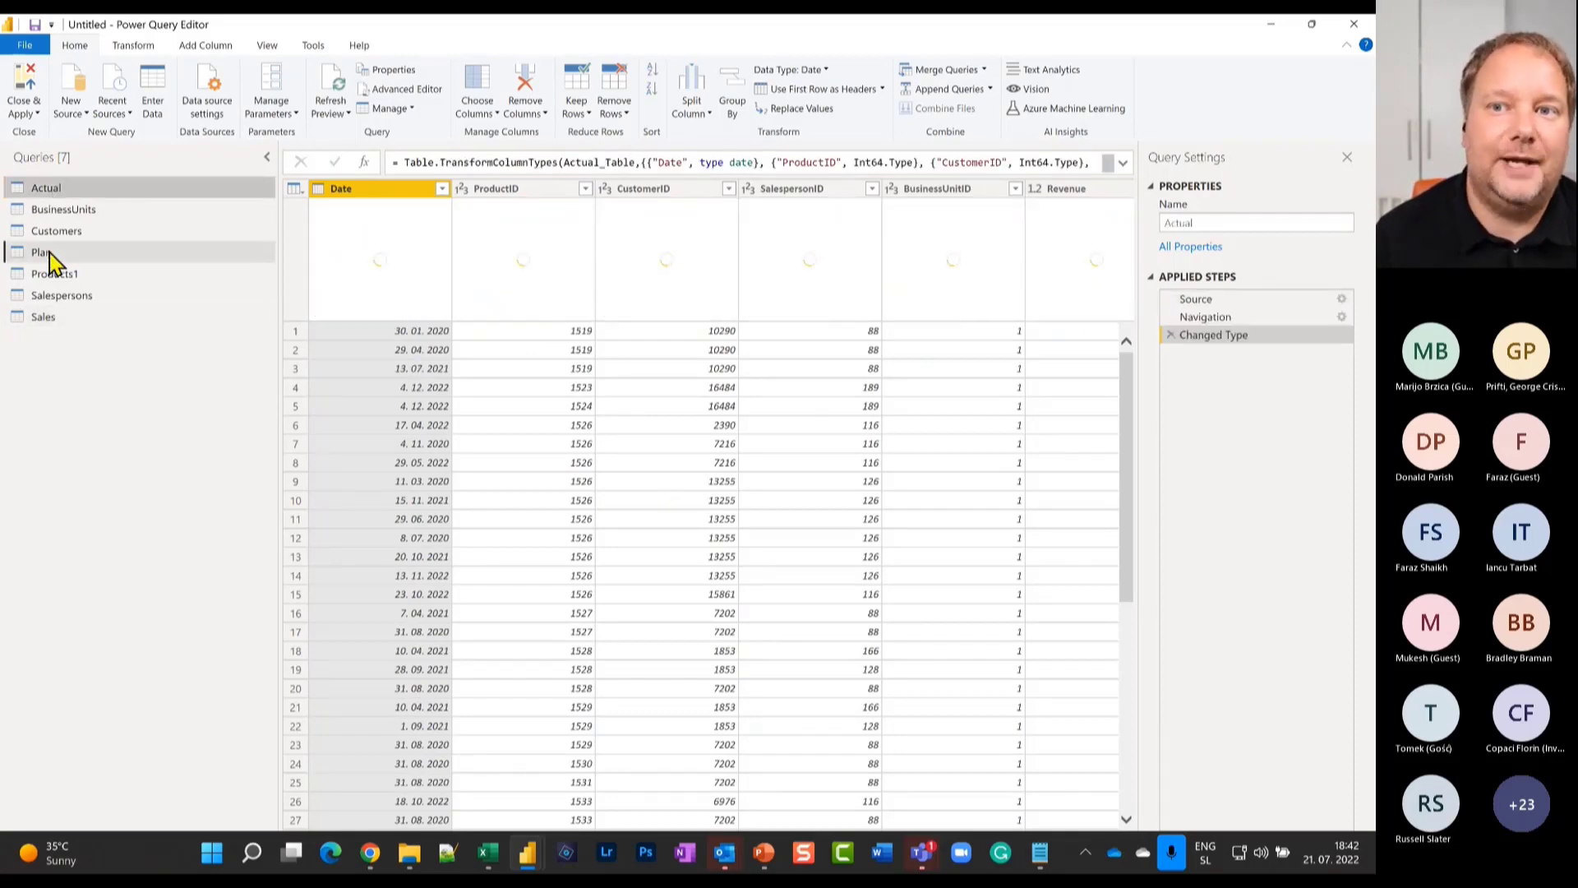
{"action": "left_click", "coordinate": [50, 253]}
{"action": "left_click", "coordinate": [69, 197]}
{"action": "right_click", "coordinate": [67, 193]}
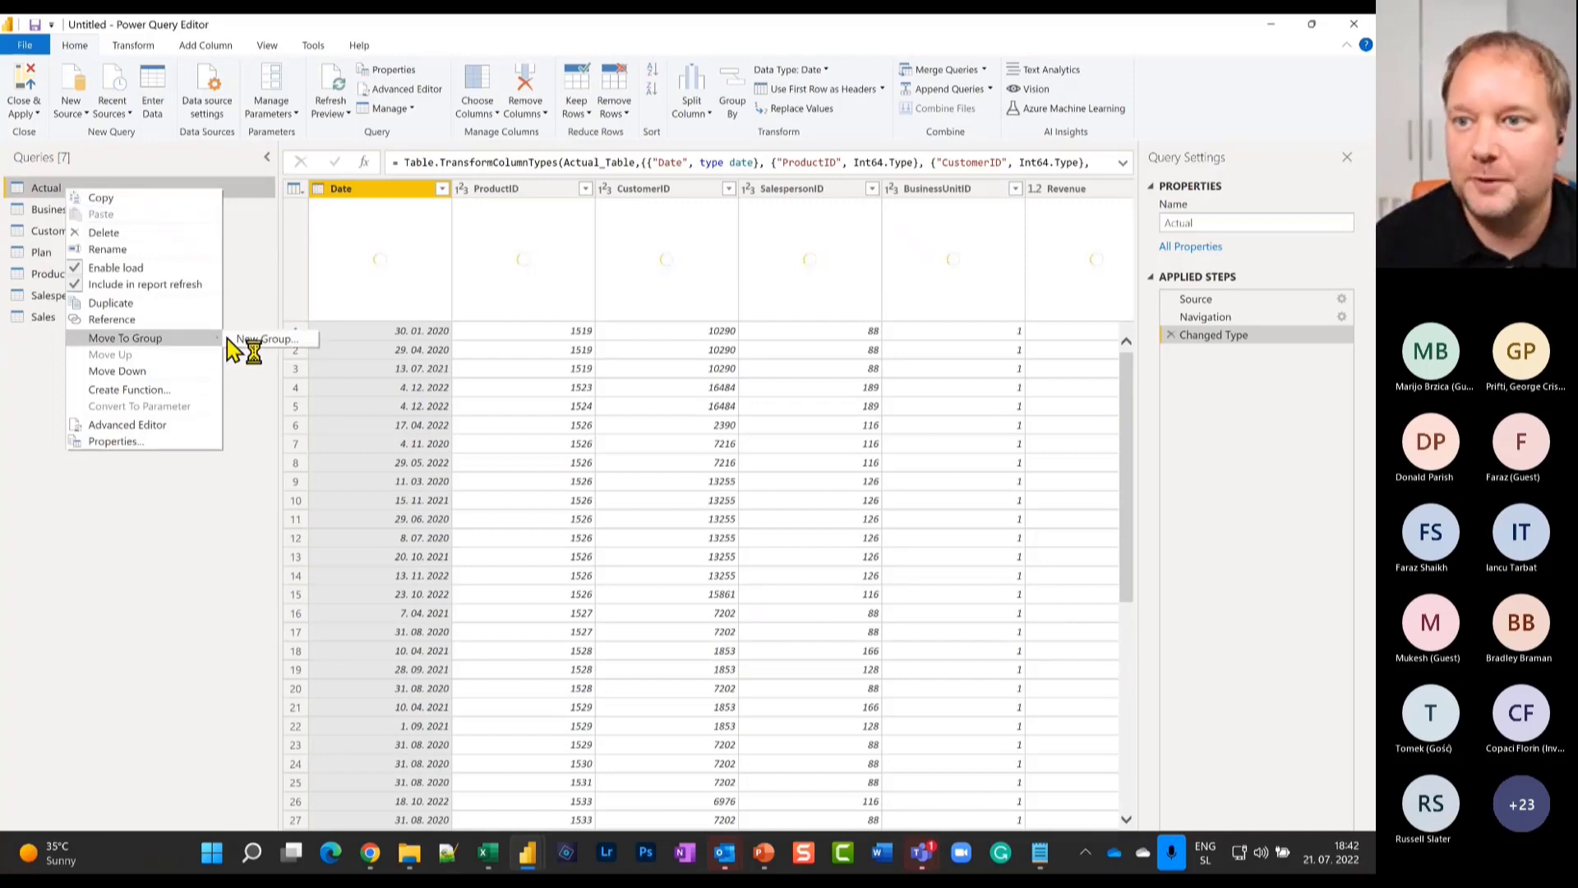
{"action": "left_click", "coordinate": [247, 423]}
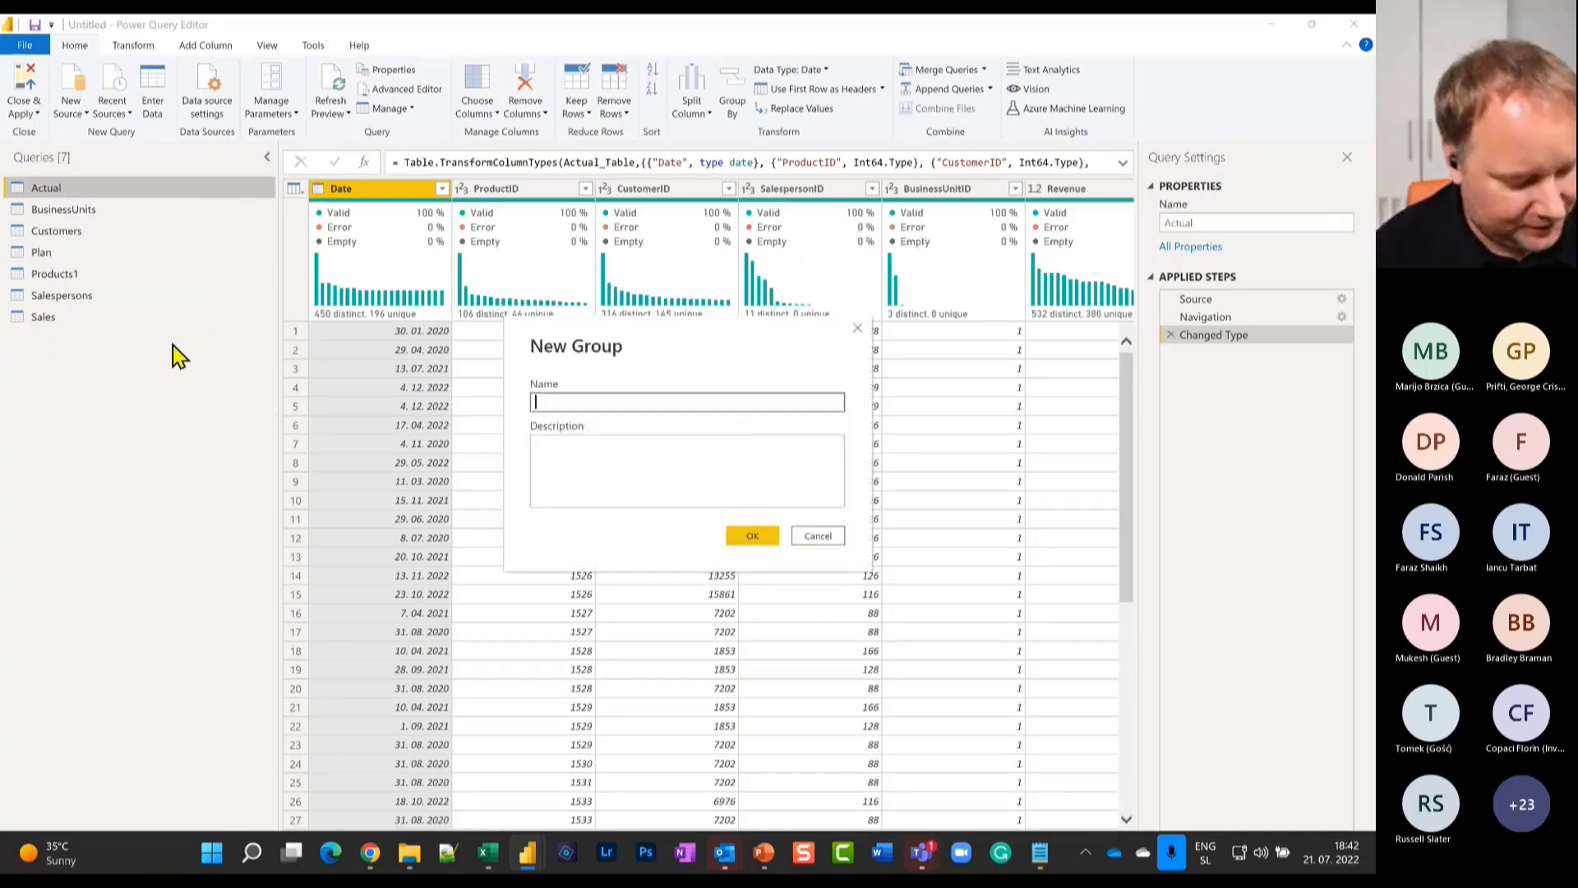
{"action": "type", "text": "Staging"}
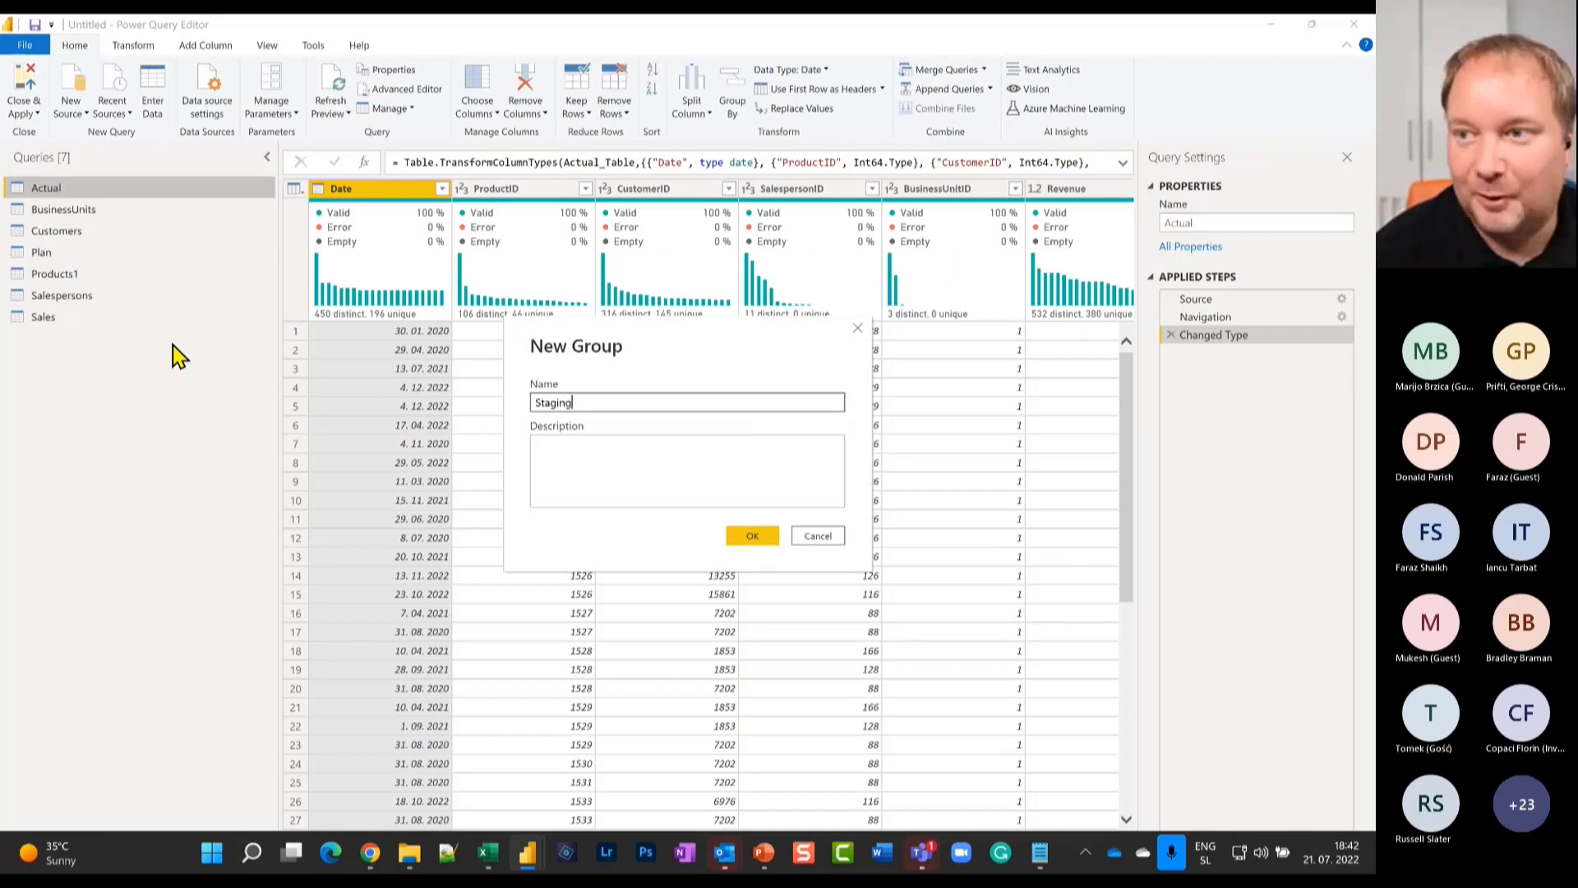
{"action": "key", "text": "Return"}
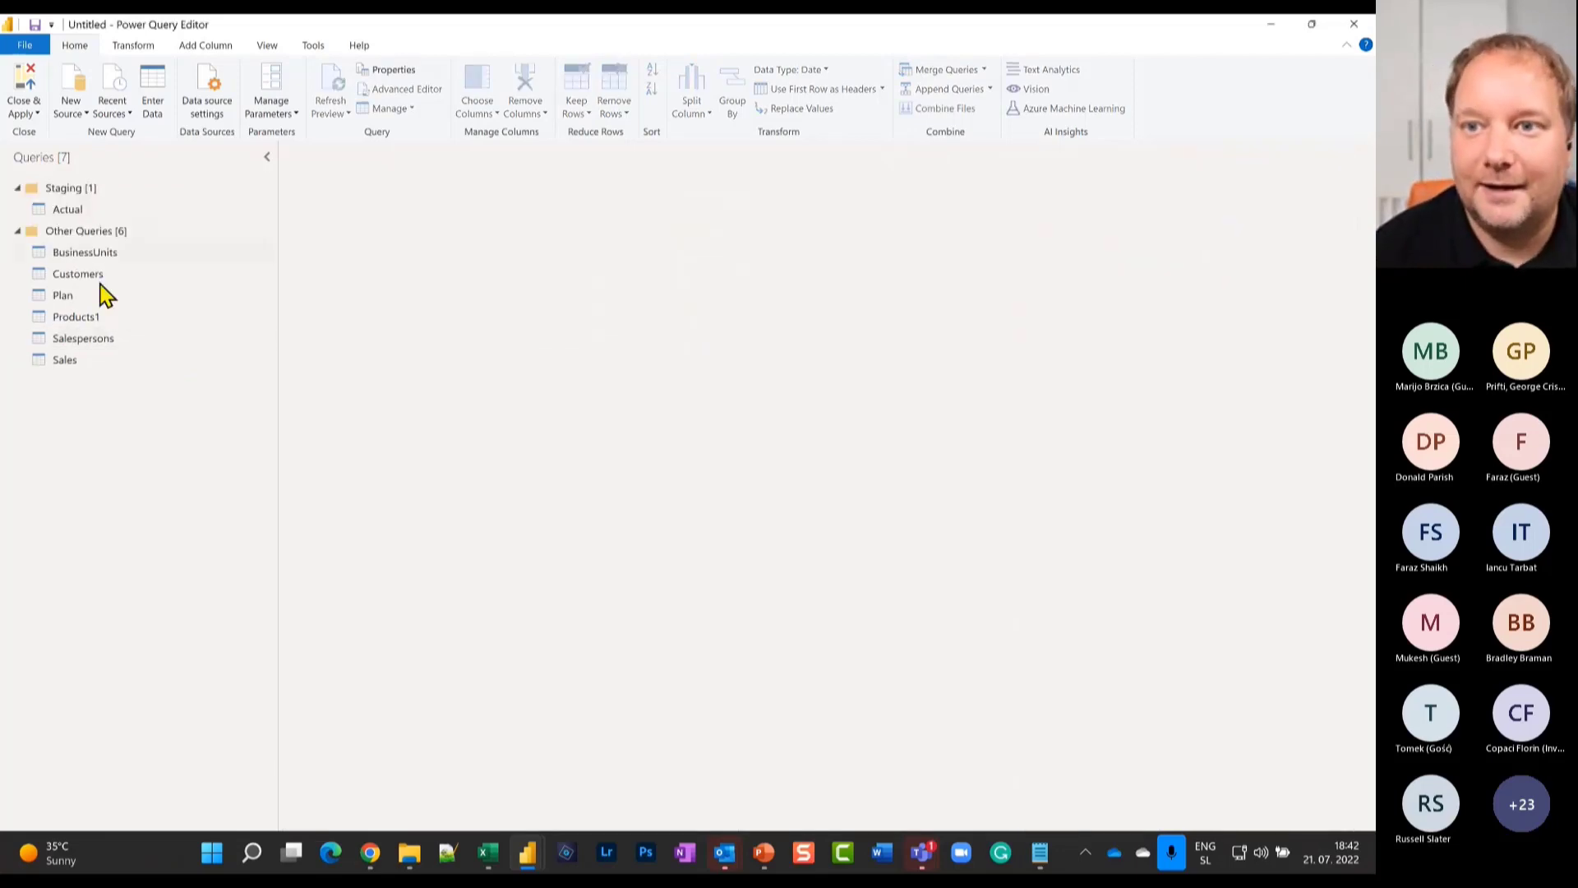
{"action": "left_click_drag", "start_coordinate": [71, 298], "coordinate": [124, 210]}
Disable loading for the Plan and Actual queries in the Staging group.
{"action": "left_click", "coordinate": [59, 212]}
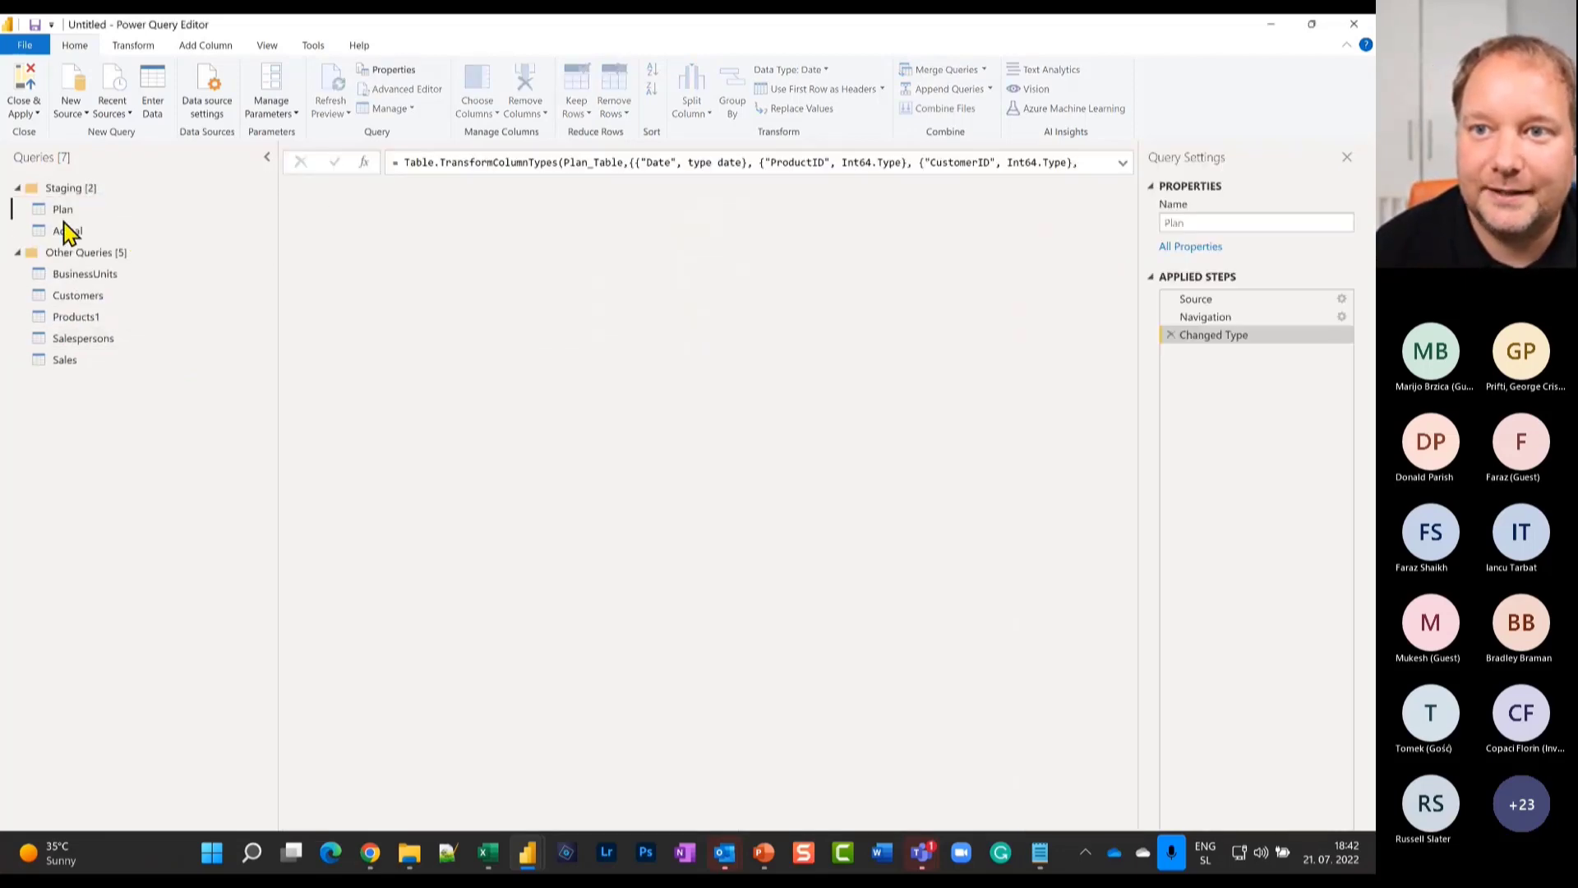
{"action": "right_click", "coordinate": [54, 210]}
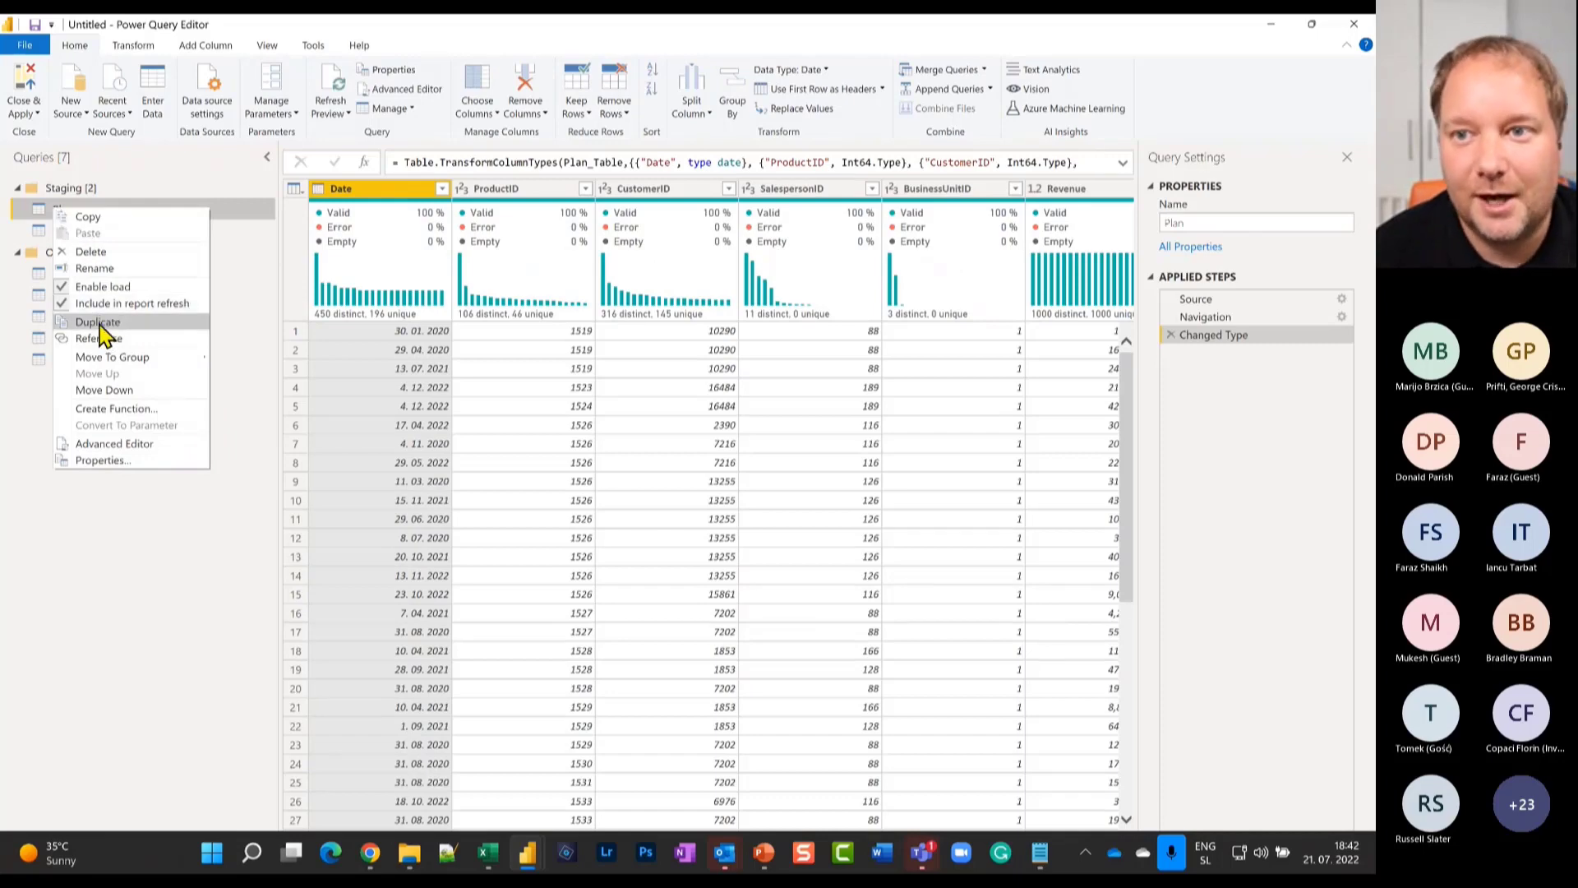
{"action": "left_click", "coordinate": [103, 286]}
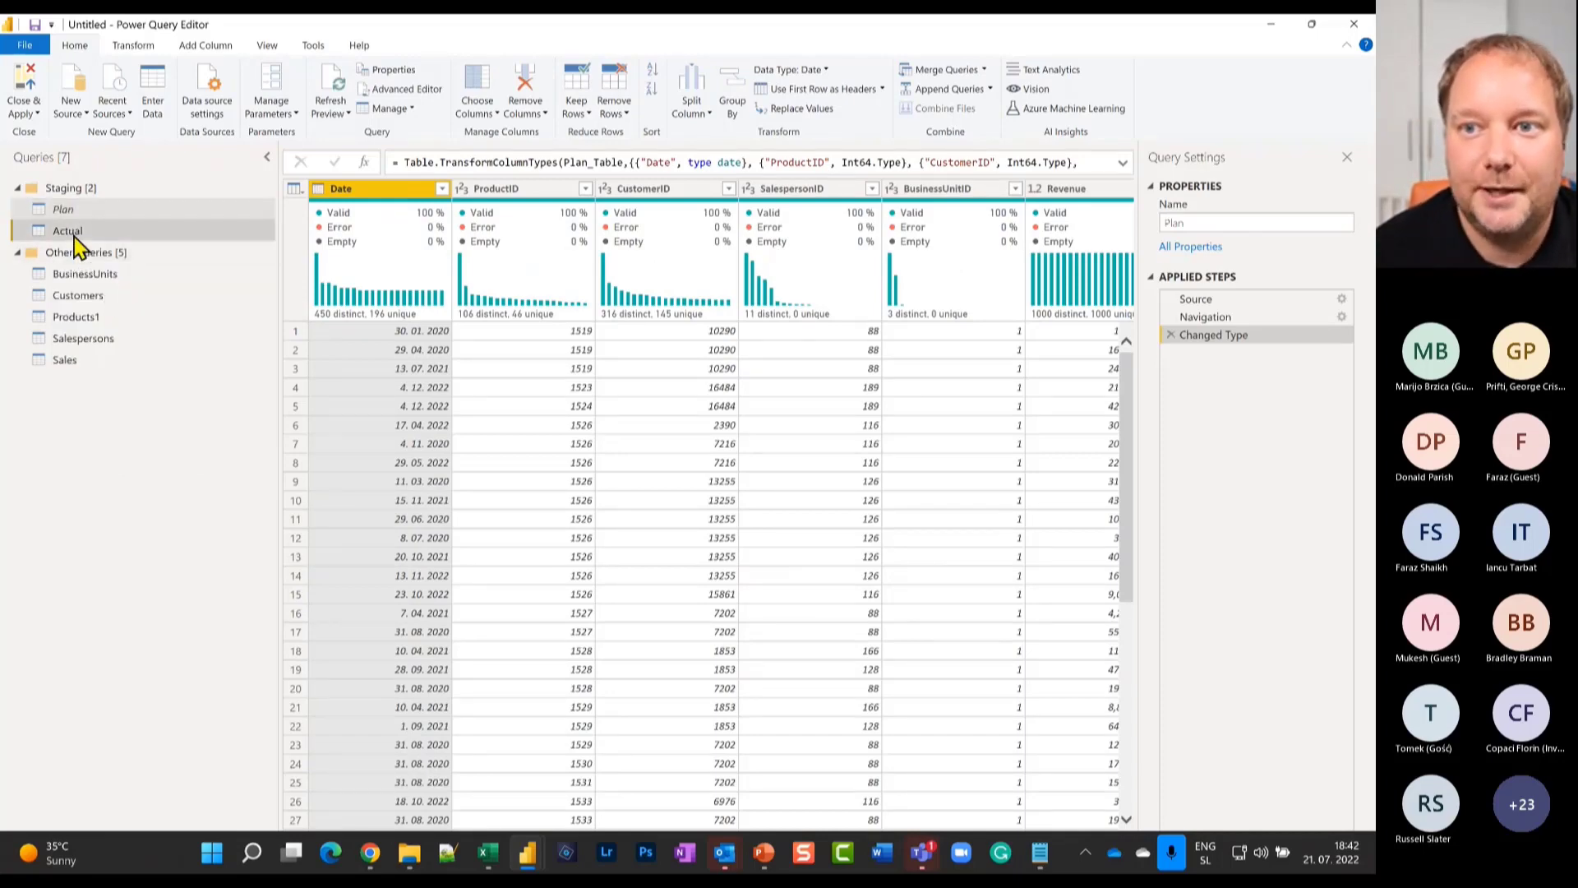
{"action": "right_click", "coordinate": [74, 236]}
{"action": "left_click", "coordinate": [128, 314]}
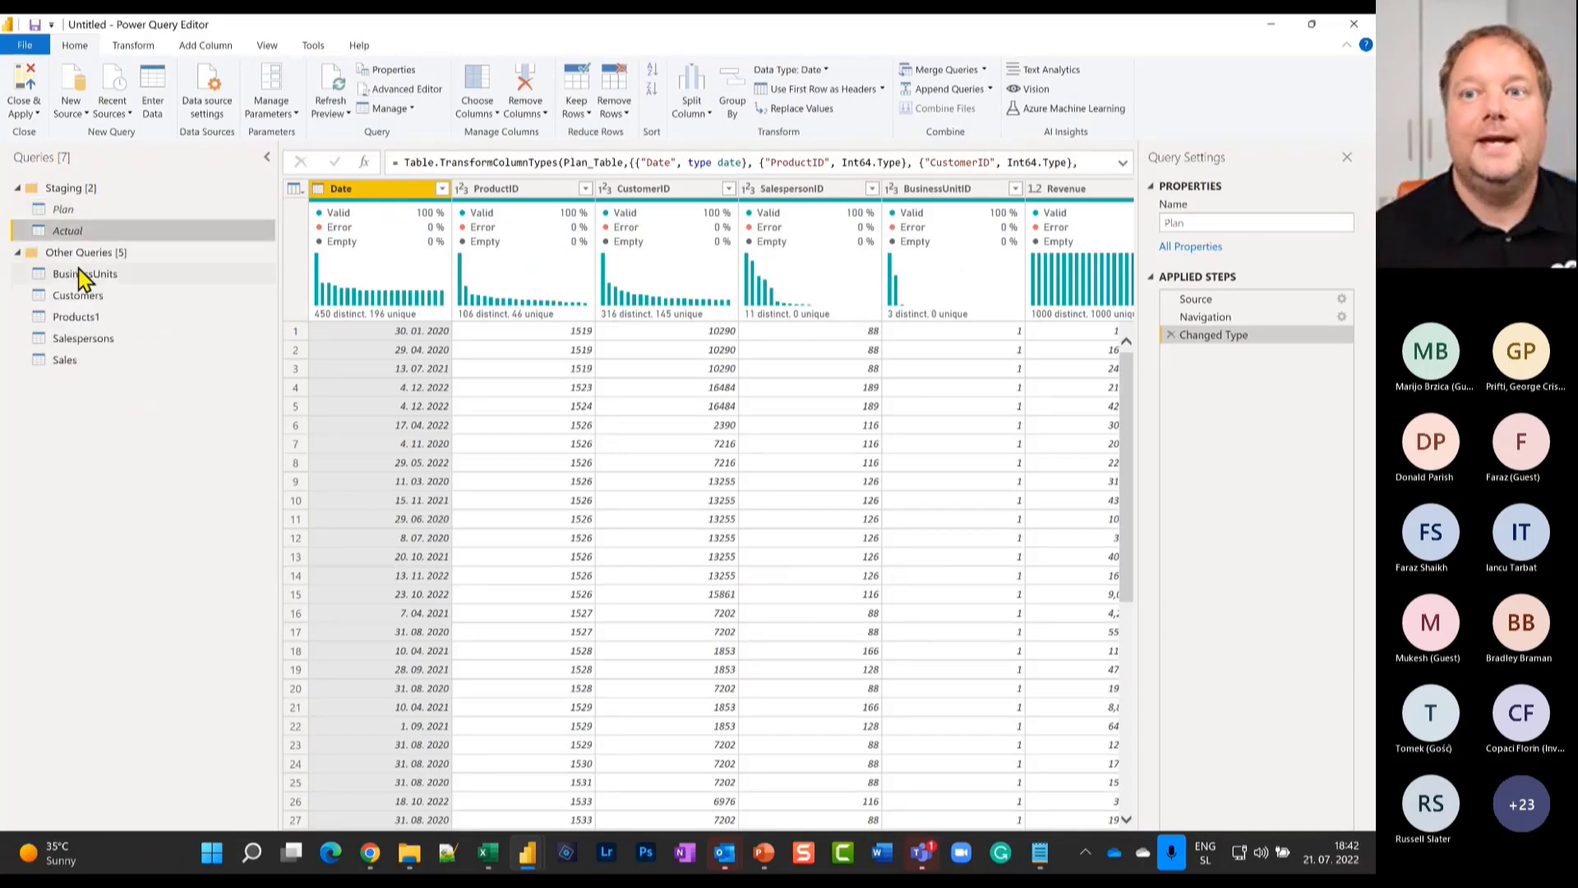
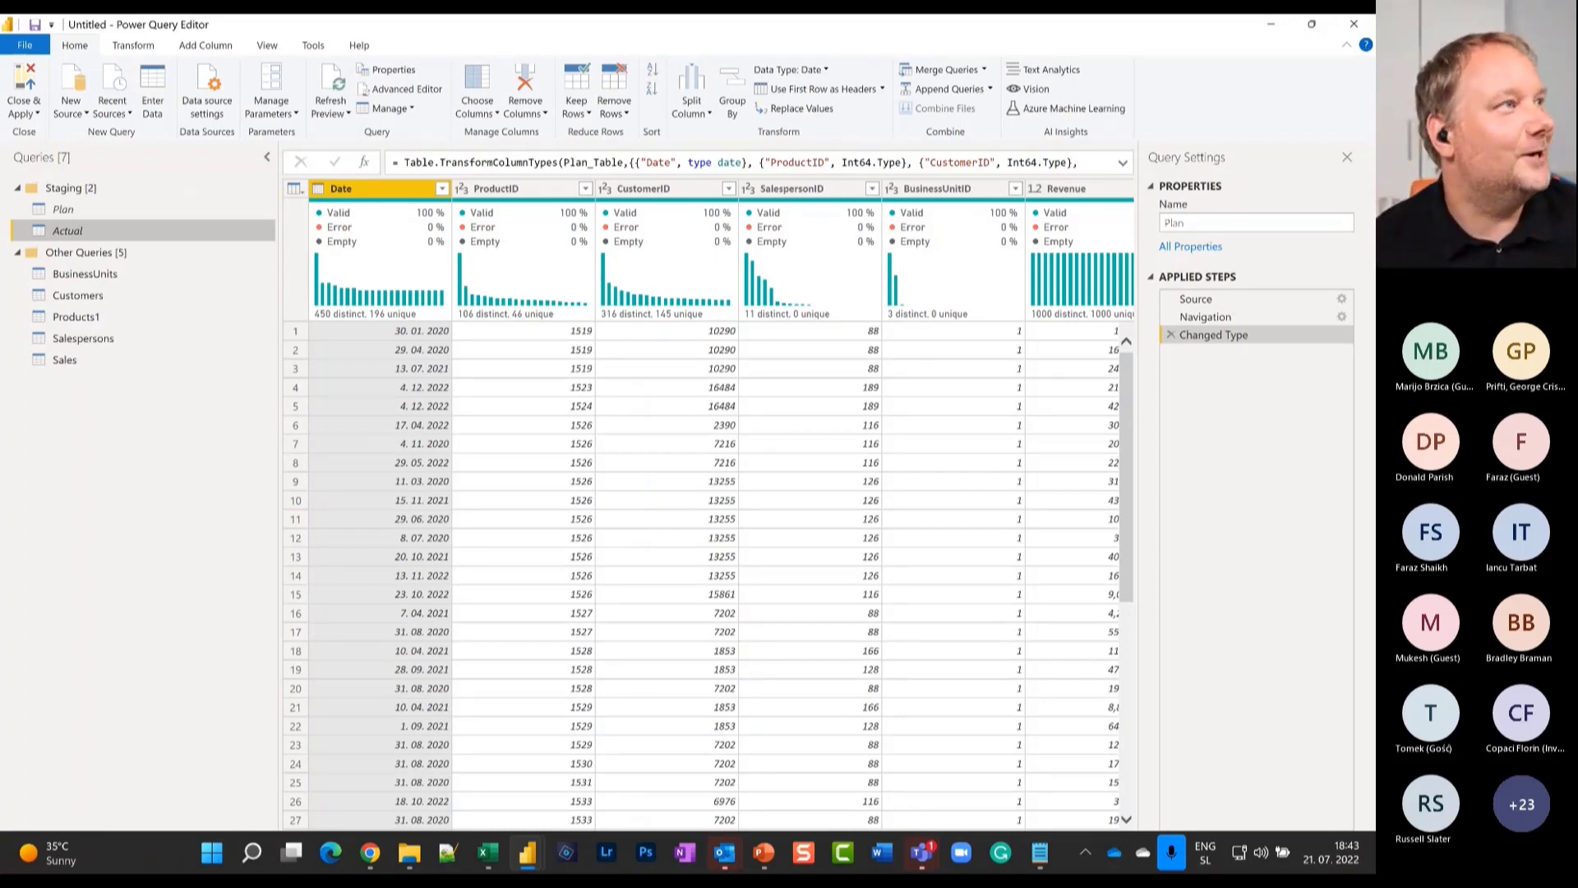
Switch to Notepad, copy the entire M code from Calendar M Code.txt, and return to the Power Query Editor.
{"action": "key", "text": "super+e"}
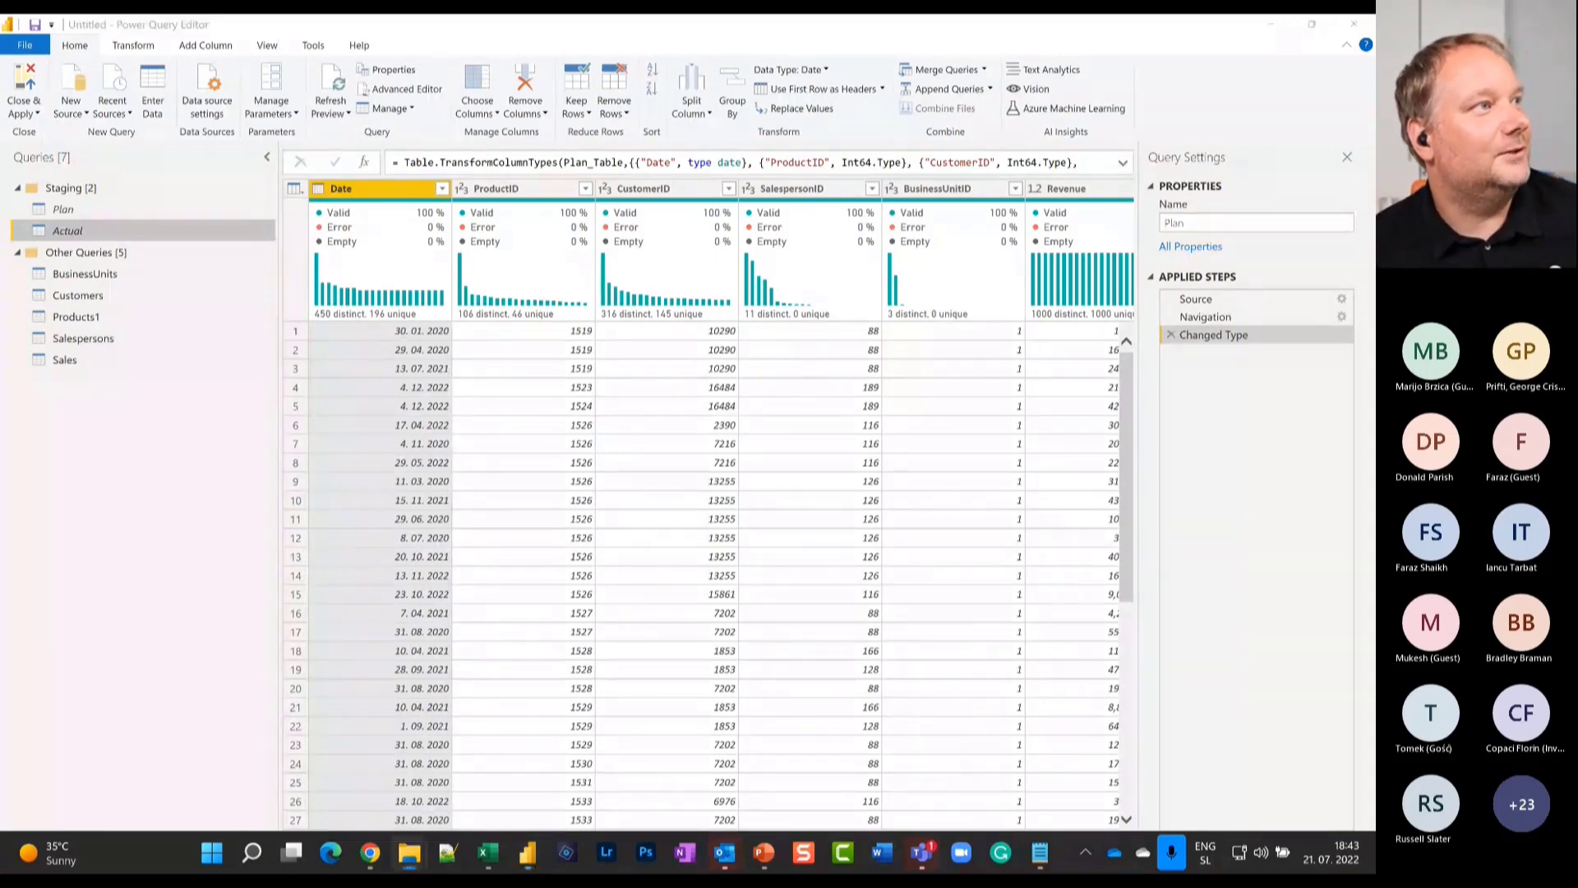
{"action": "key", "text": "alt+Tab"}
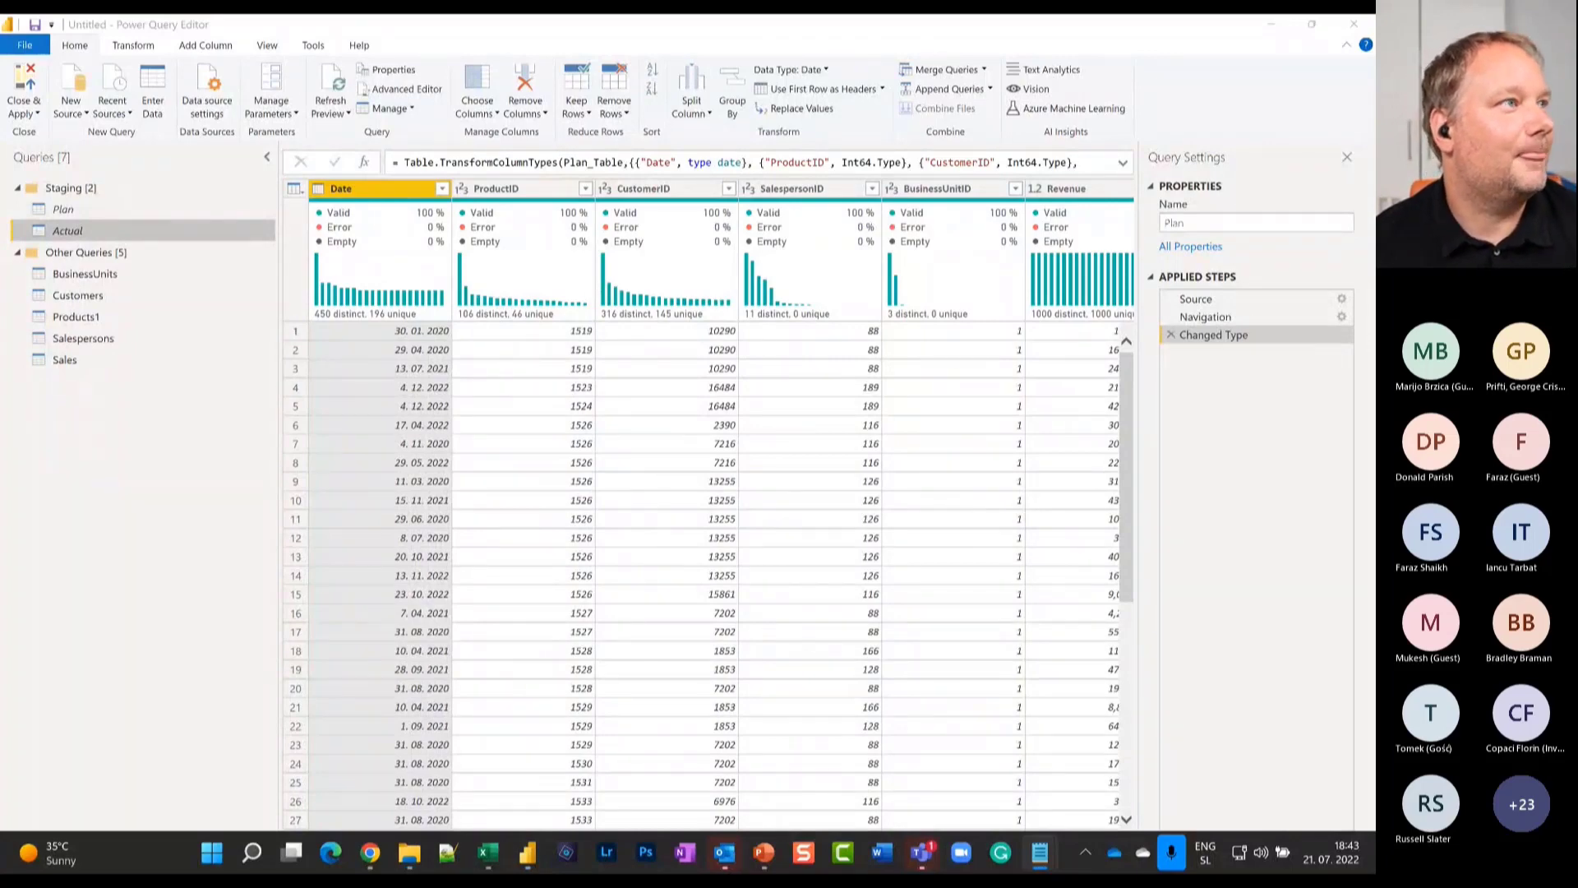
{"action": "key", "text": "alt+Tab"}
{"action": "key", "text": "alt+Tab"}
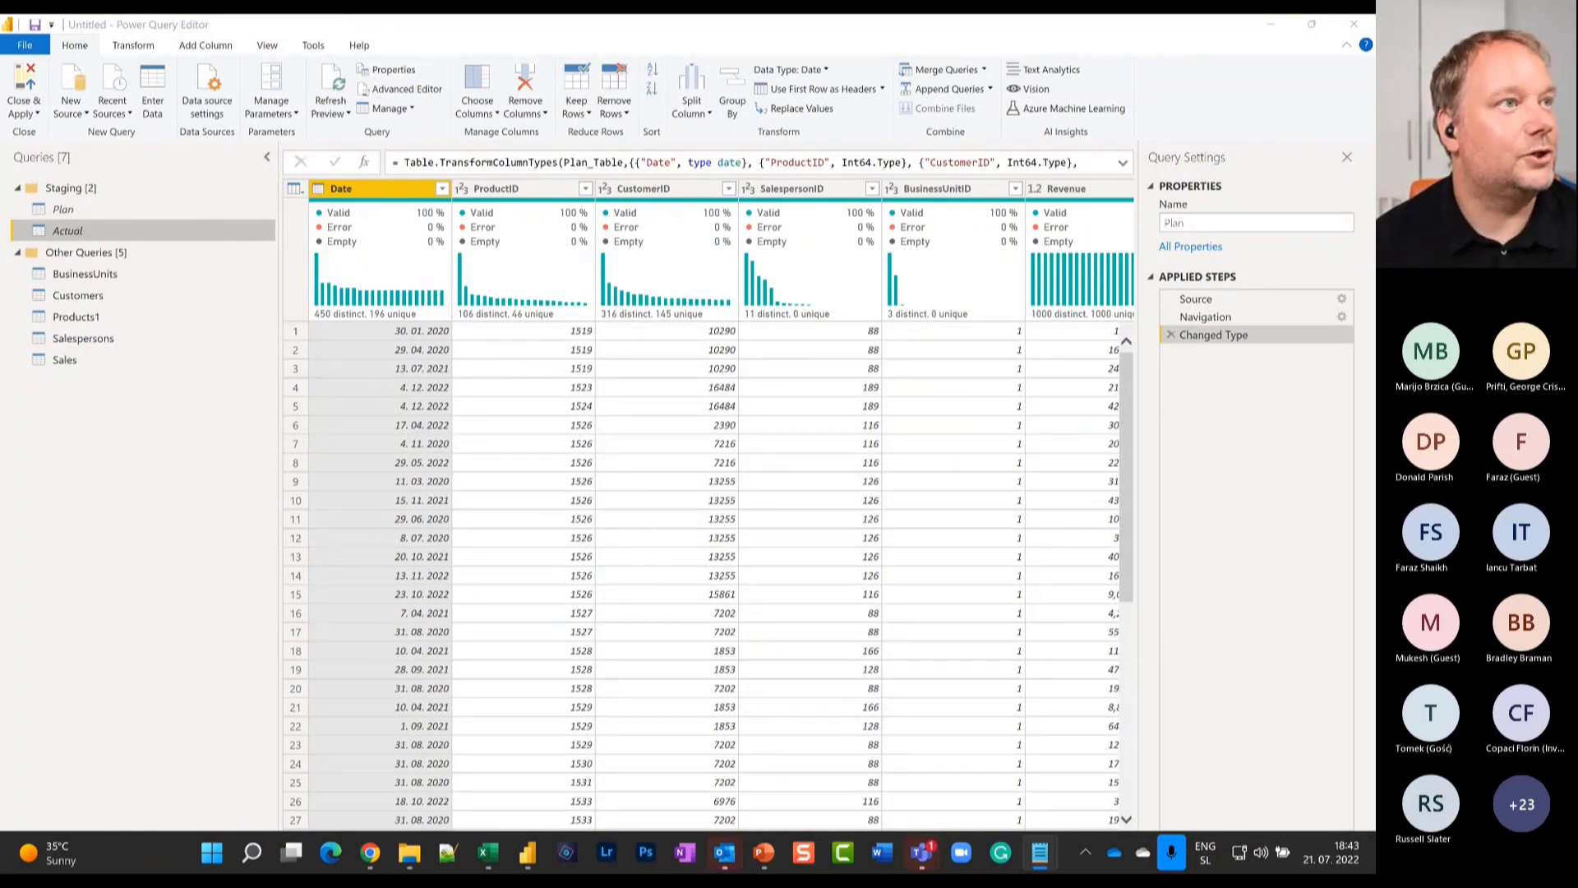
{"action": "left_click_drag", "start_coordinate": [0, 246], "coordinate": [806, 60]}
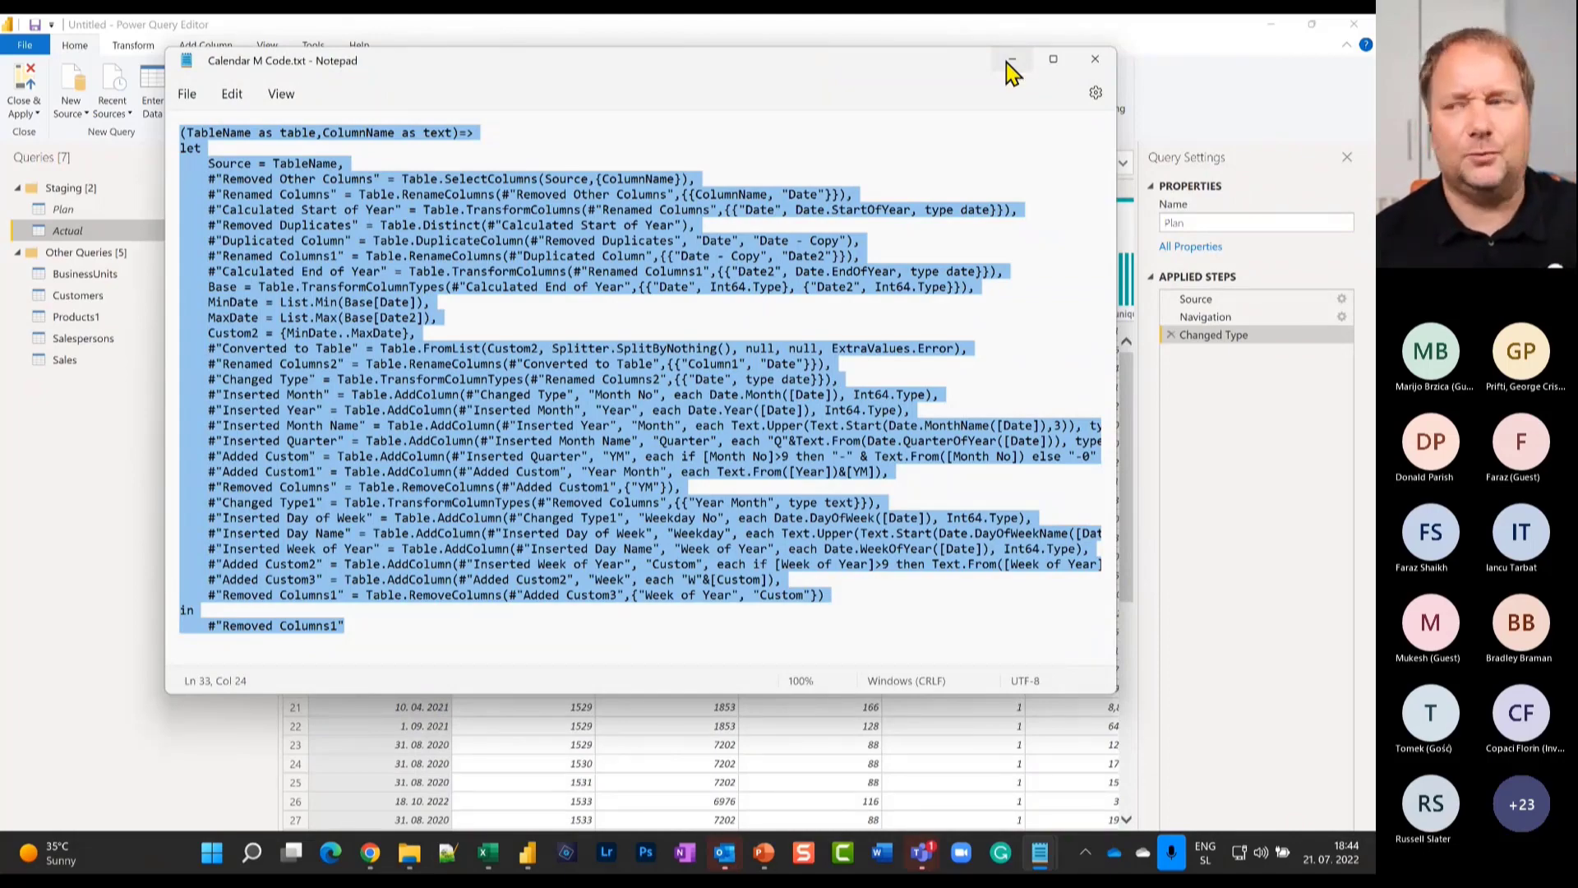
{"action": "left_click", "coordinate": [1010, 60]}
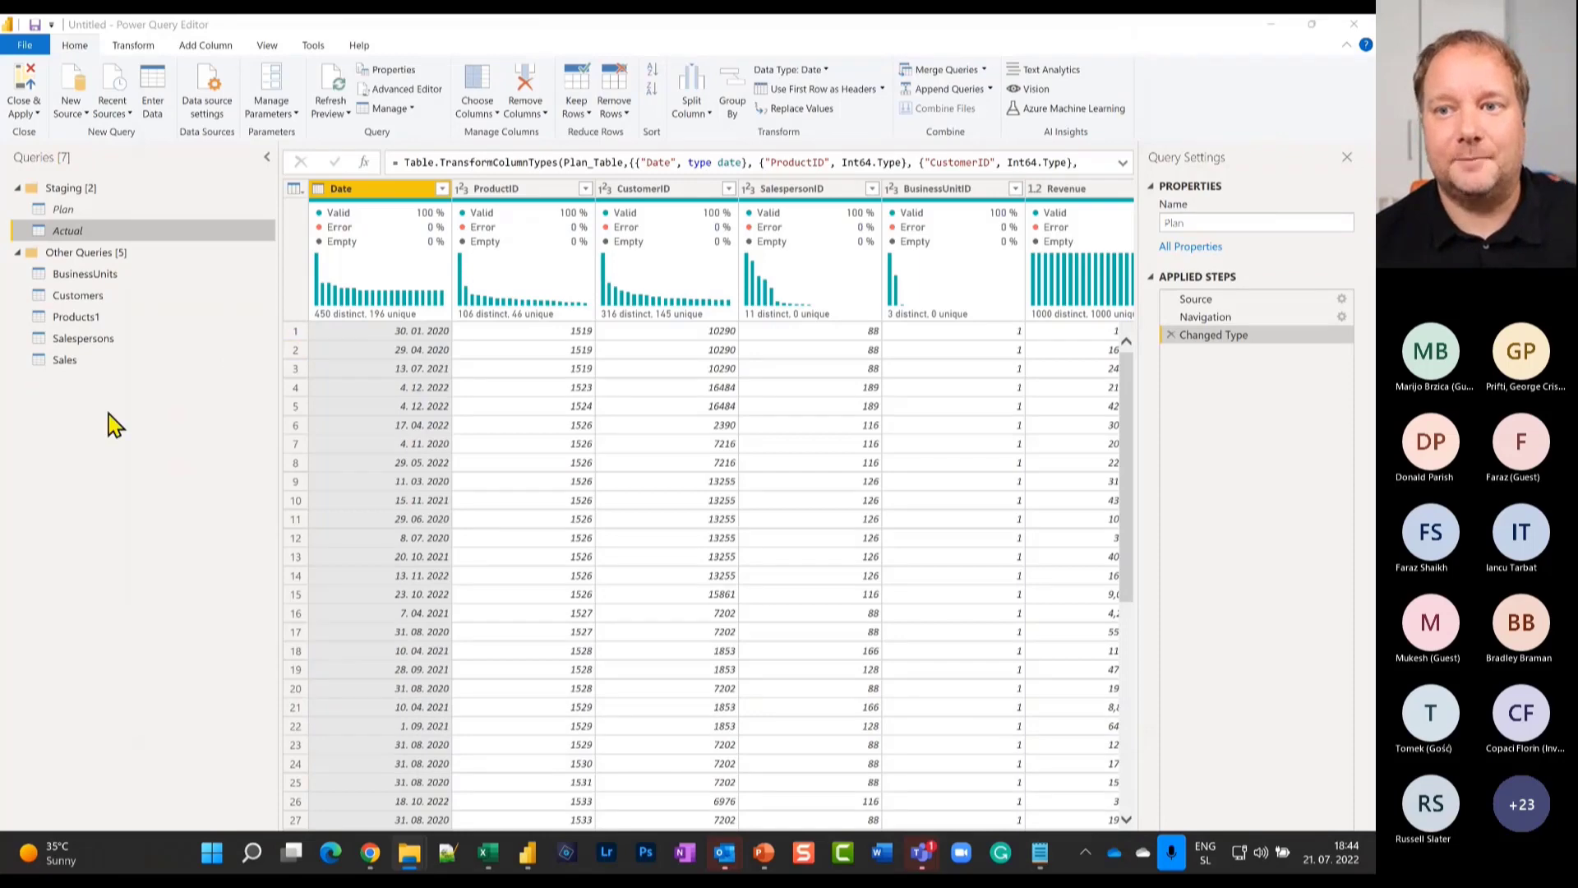
Create a blank query and replace its default code with the copied calendar function taking TableName and ColumnName.
{"action": "right_click", "coordinate": [50, 394]}
{"action": "mouse_move", "coordinate": [99, 421]}
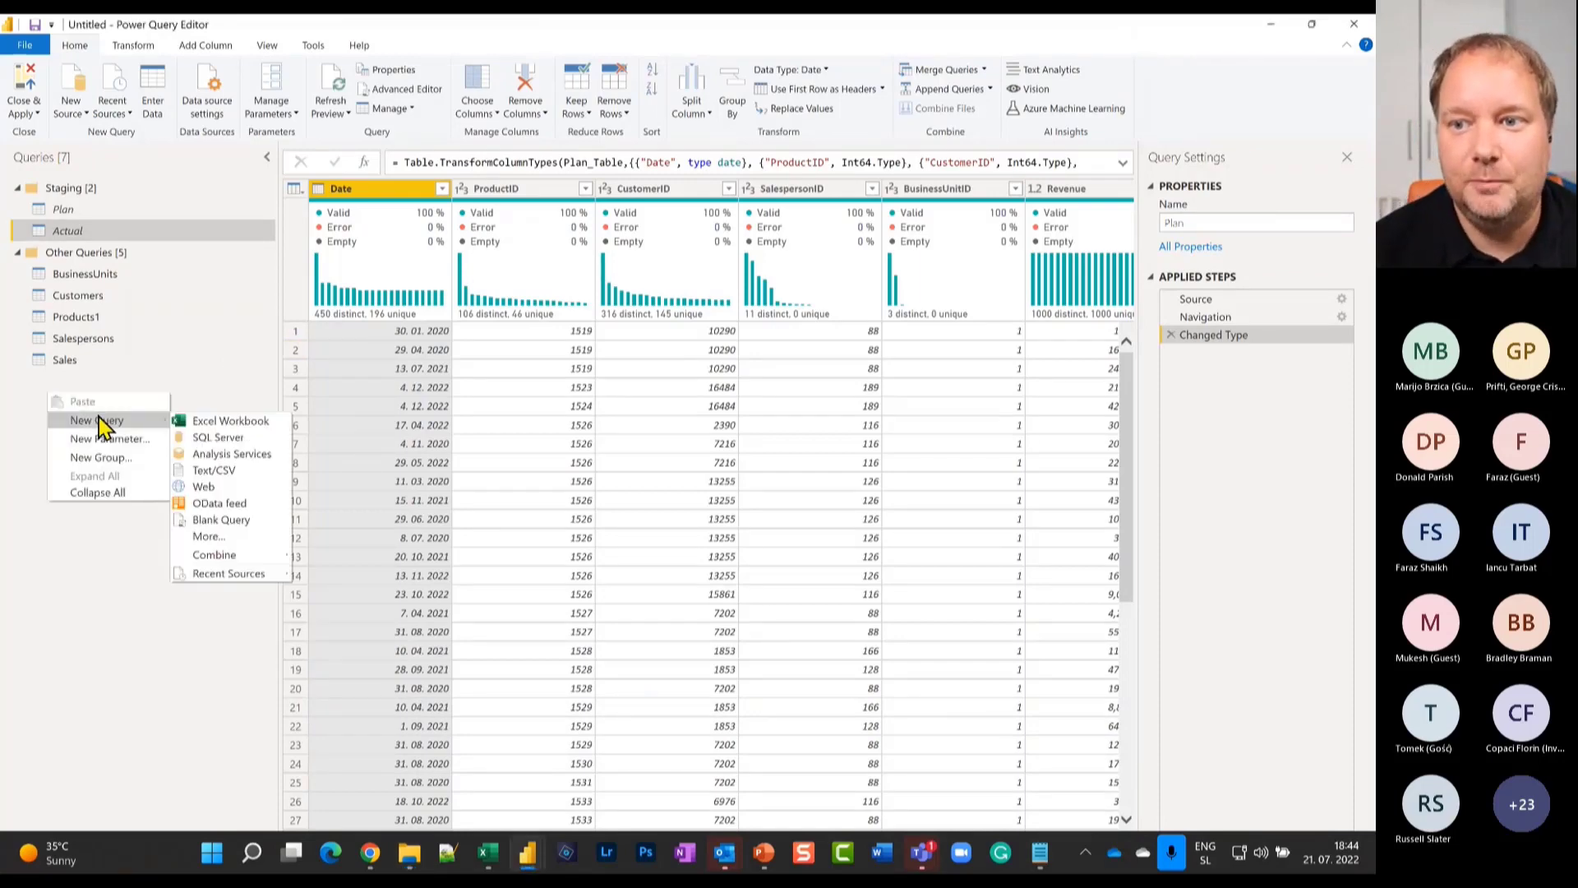
{"action": "left_click", "coordinate": [284, 521]}
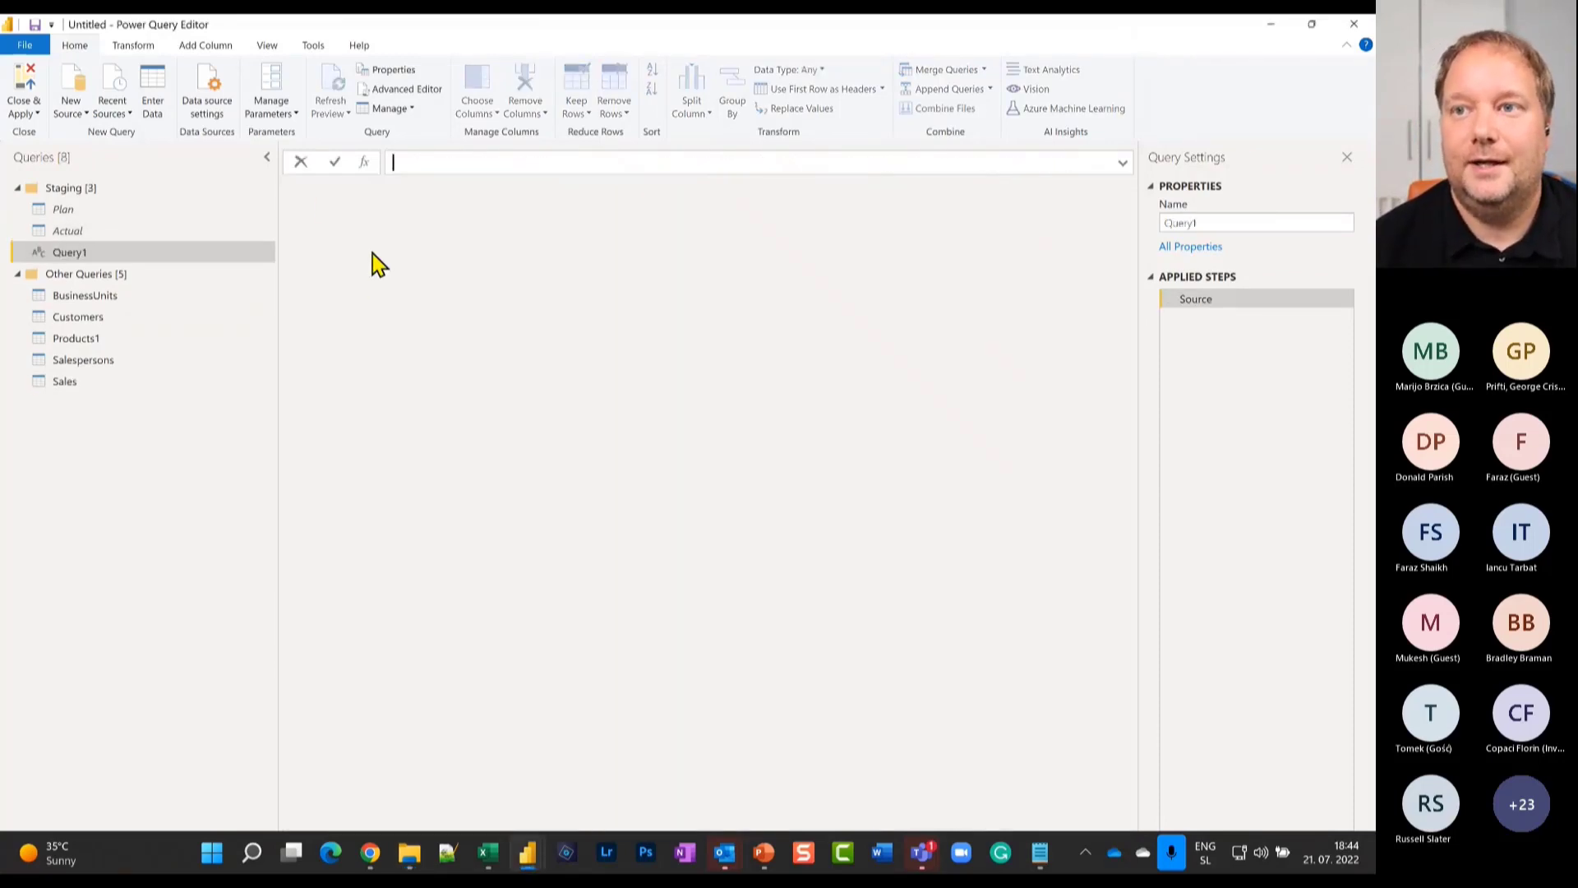
{"action": "left_click", "coordinate": [403, 88]}
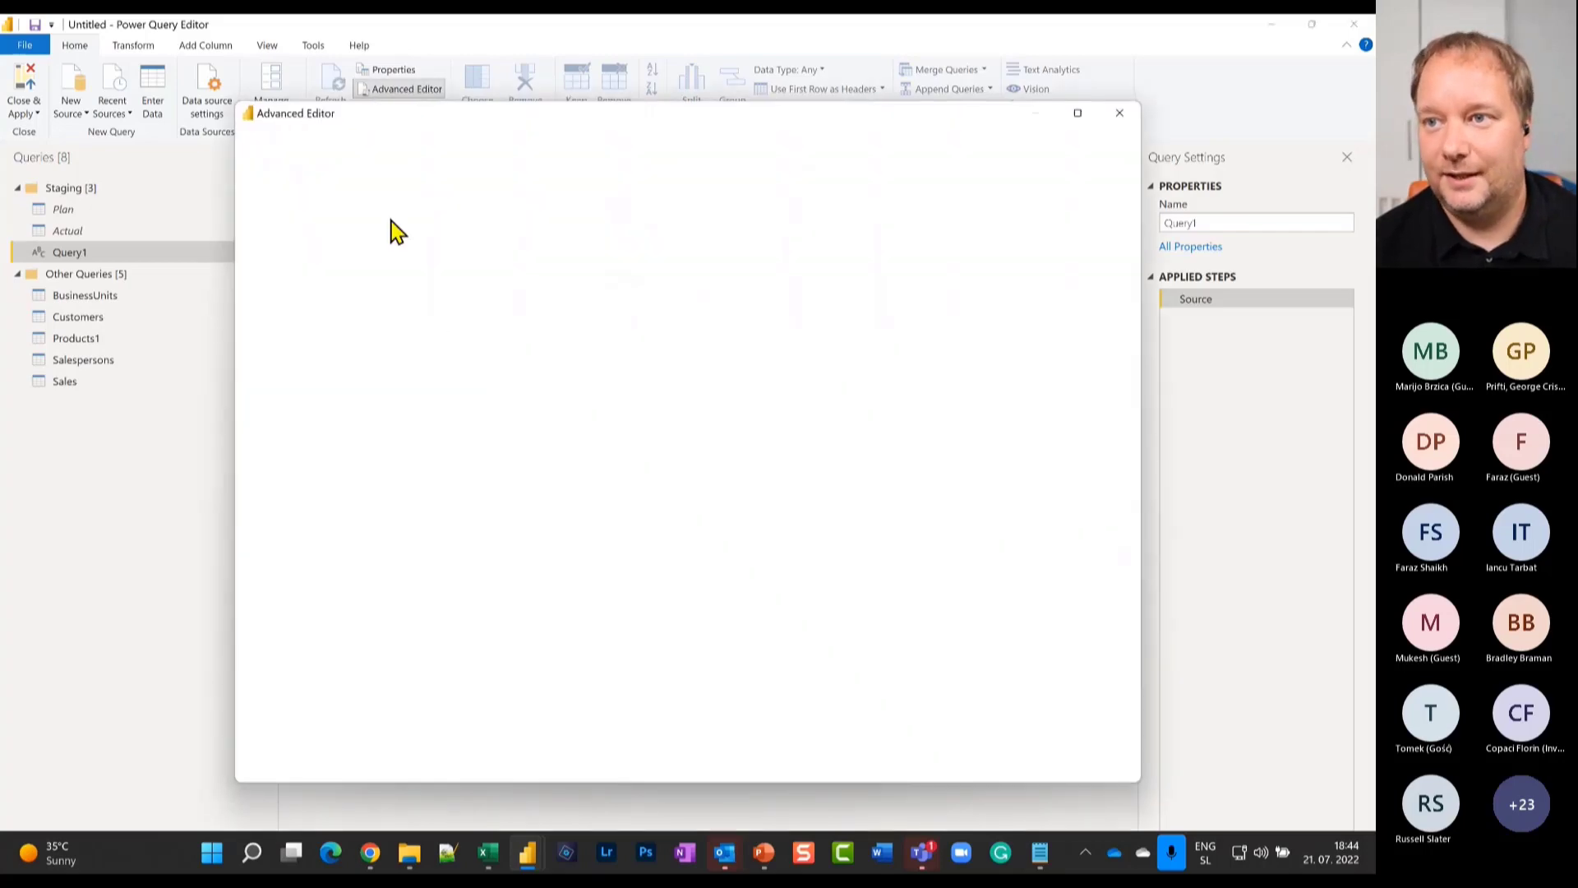
{"action": "left_click_drag", "start_coordinate": [349, 247], "coordinate": [252, 201]}
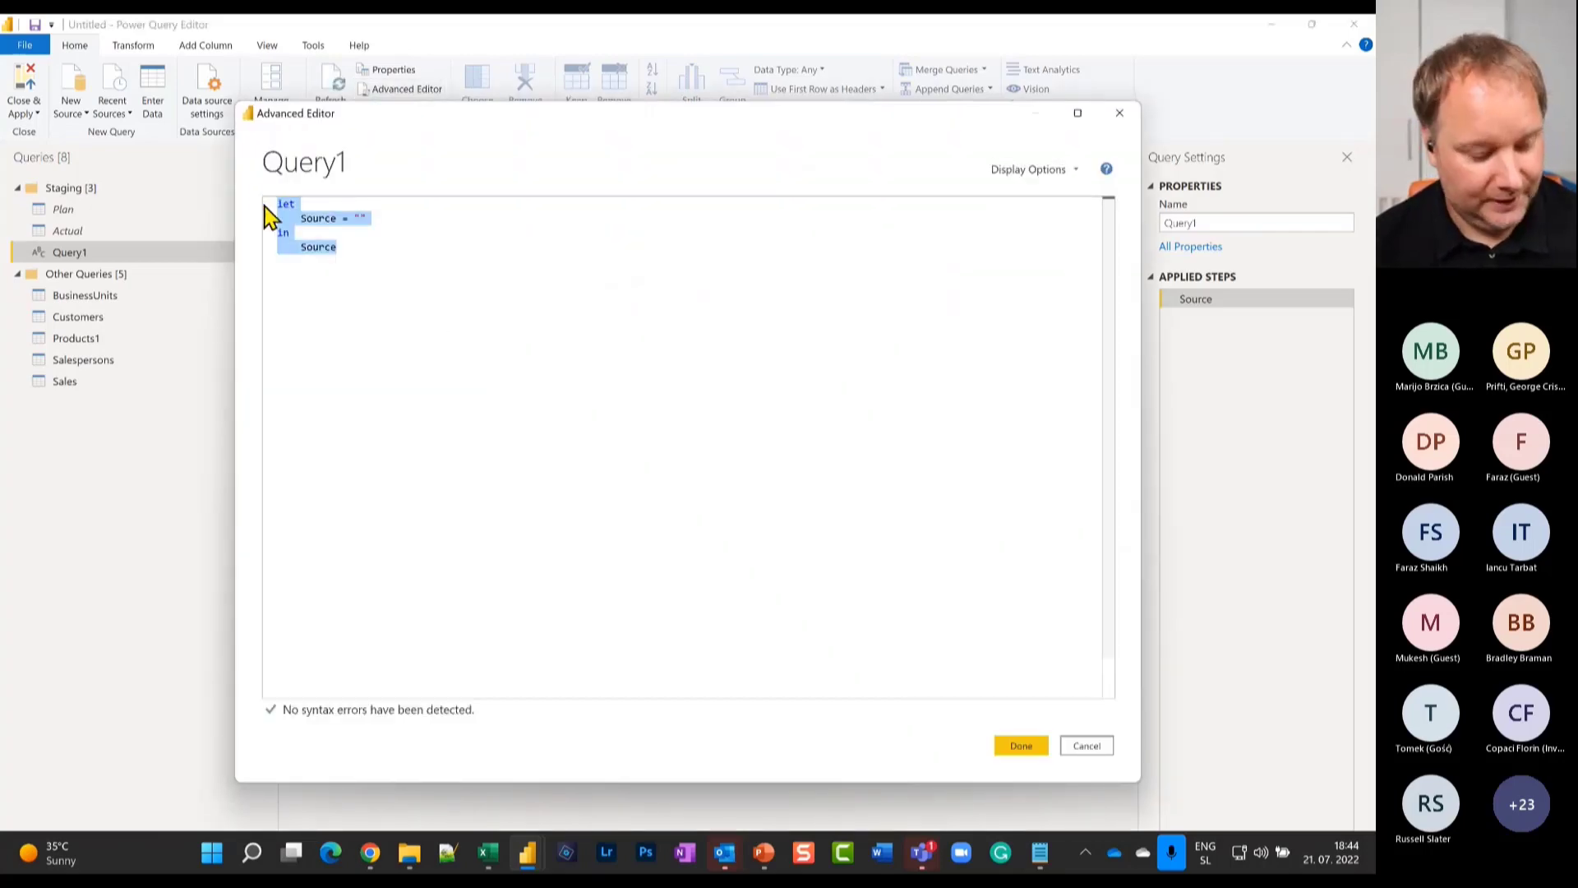
{"action": "key", "text": "ctrl+v"}
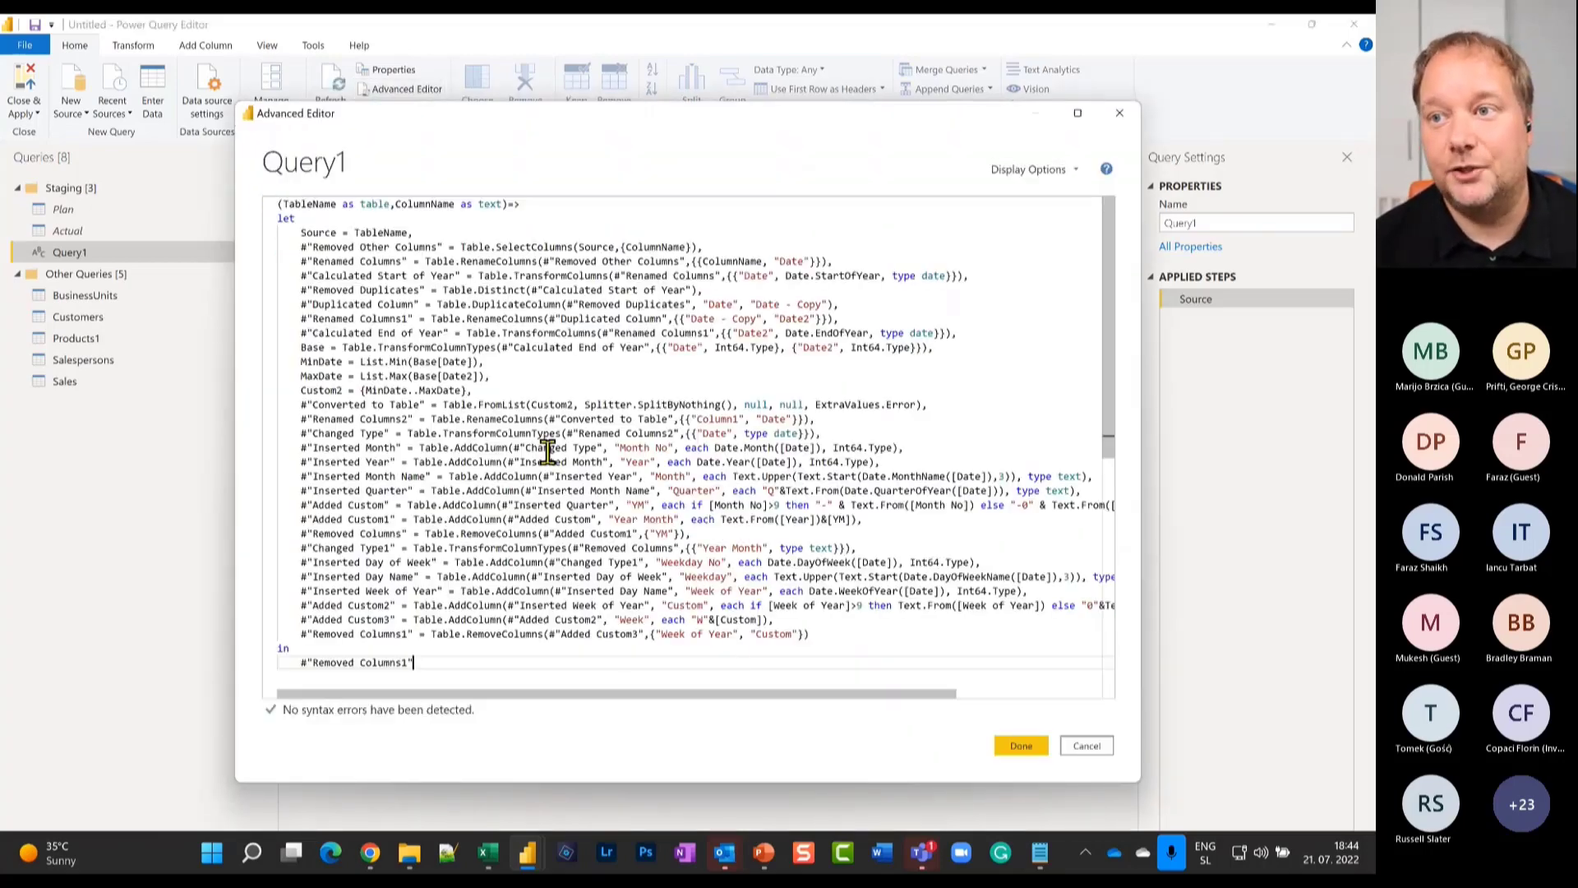
{"action": "left_click", "coordinate": [1028, 748]}
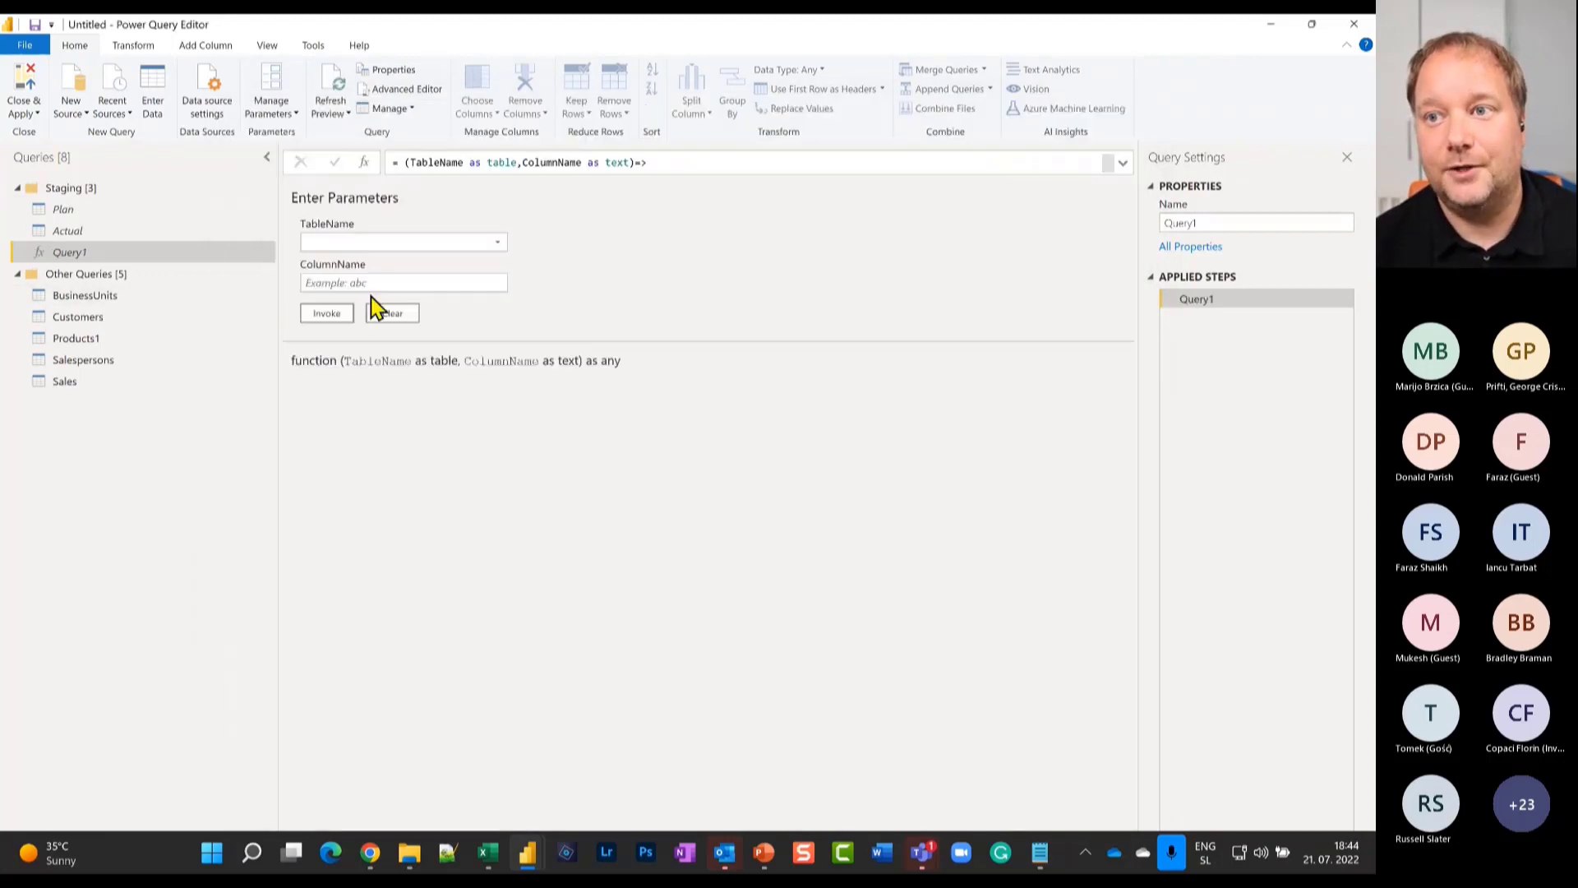
Invoke the calendar function with the Sales table as TableName and Date as ColumnName.
{"action": "left_click", "coordinate": [499, 244]}
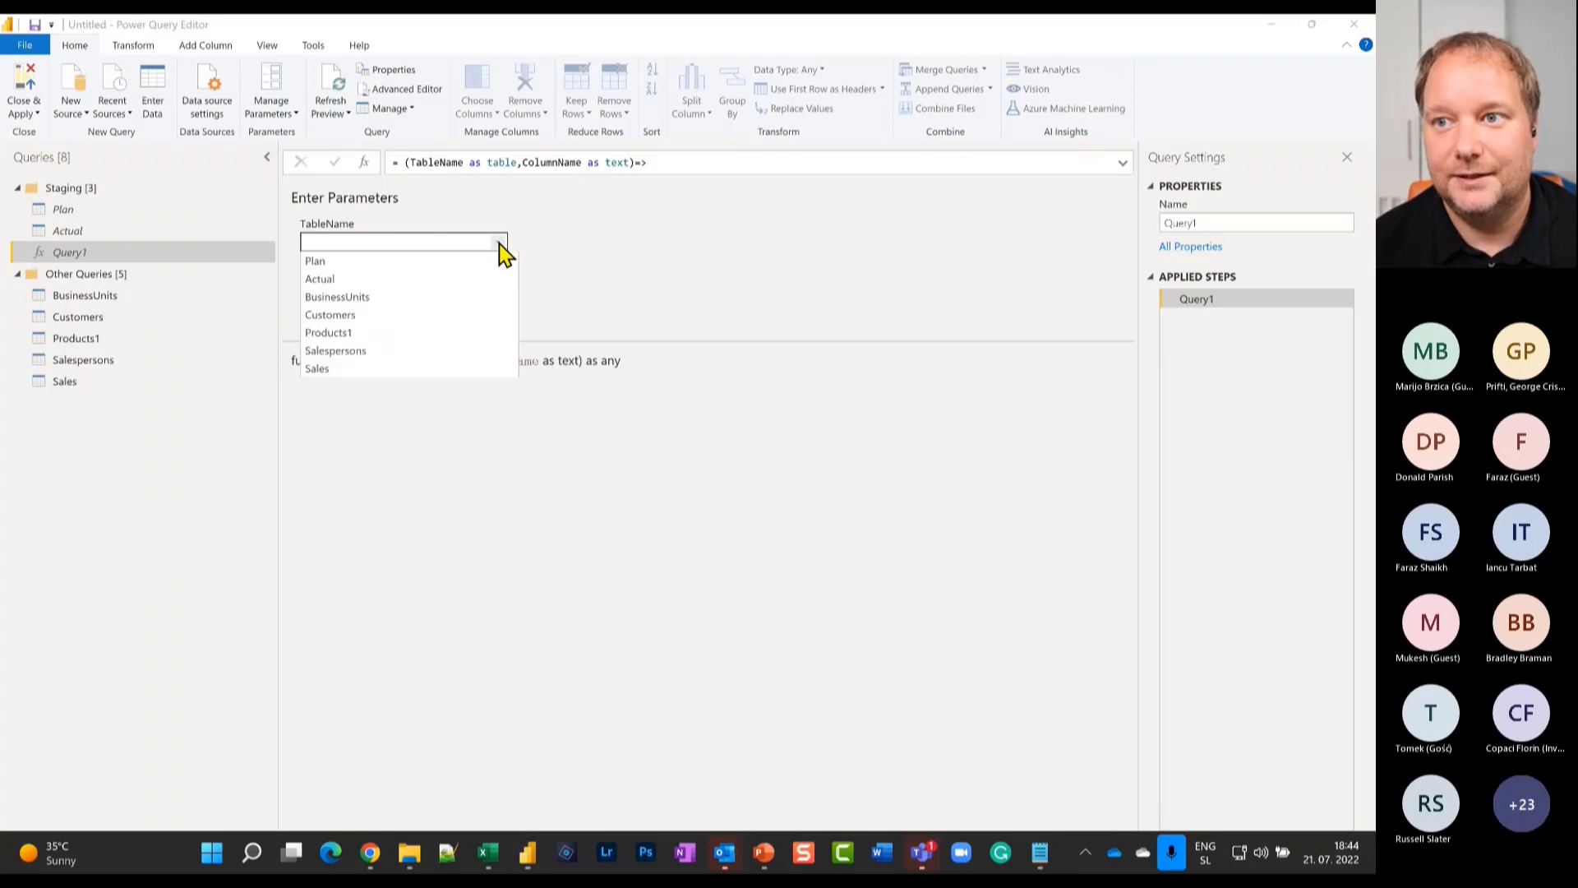
{"action": "left_click", "coordinate": [341, 371]}
{"action": "left_click", "coordinate": [373, 282]}
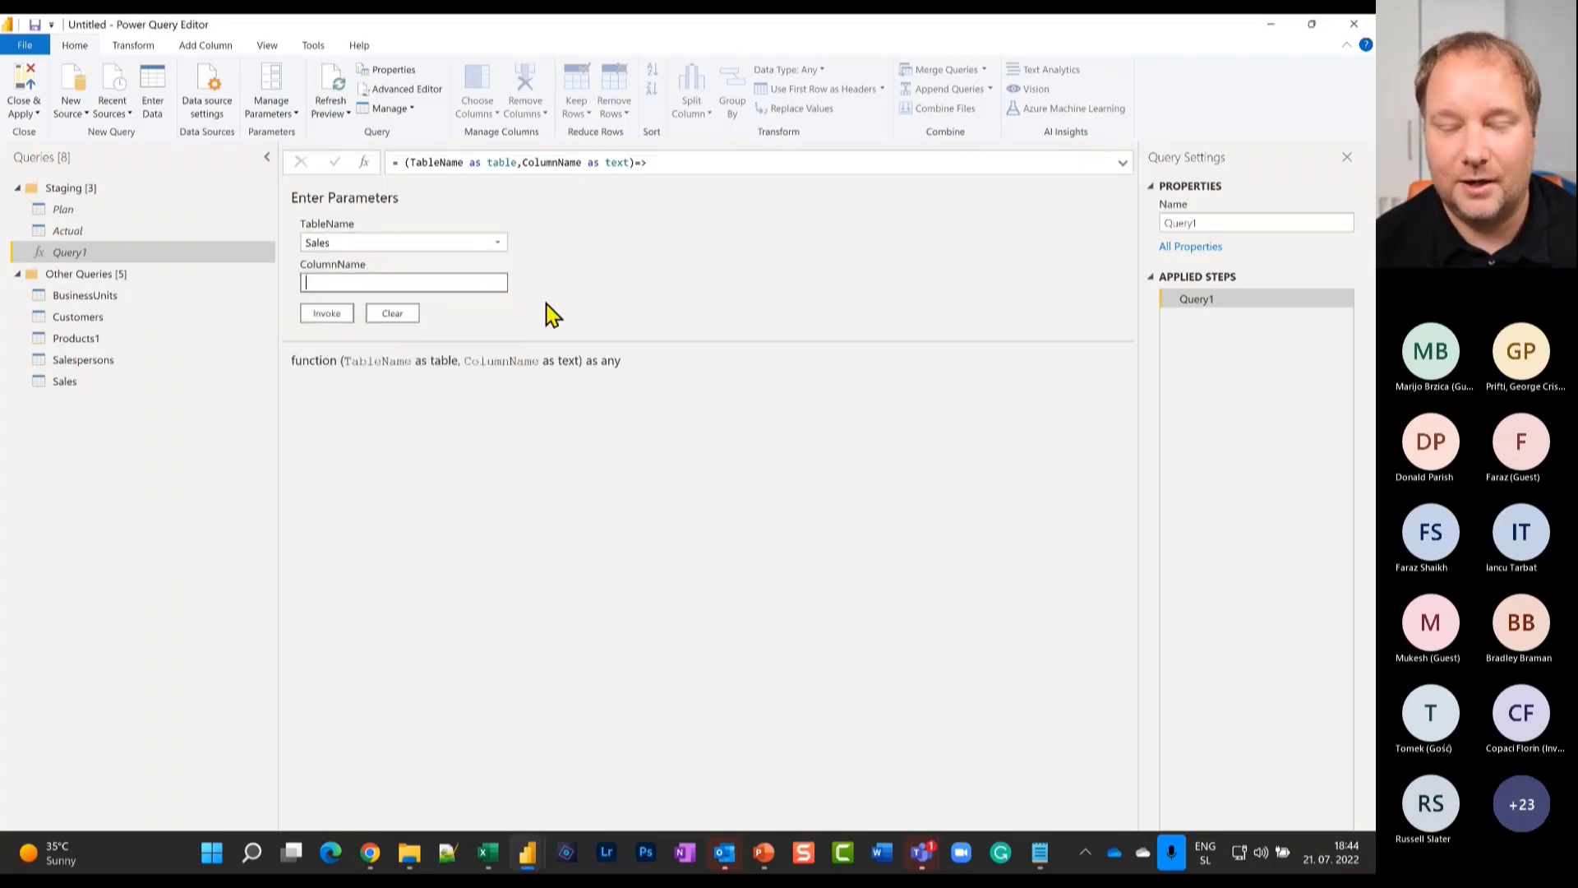
{"action": "type", "text": "Date"}
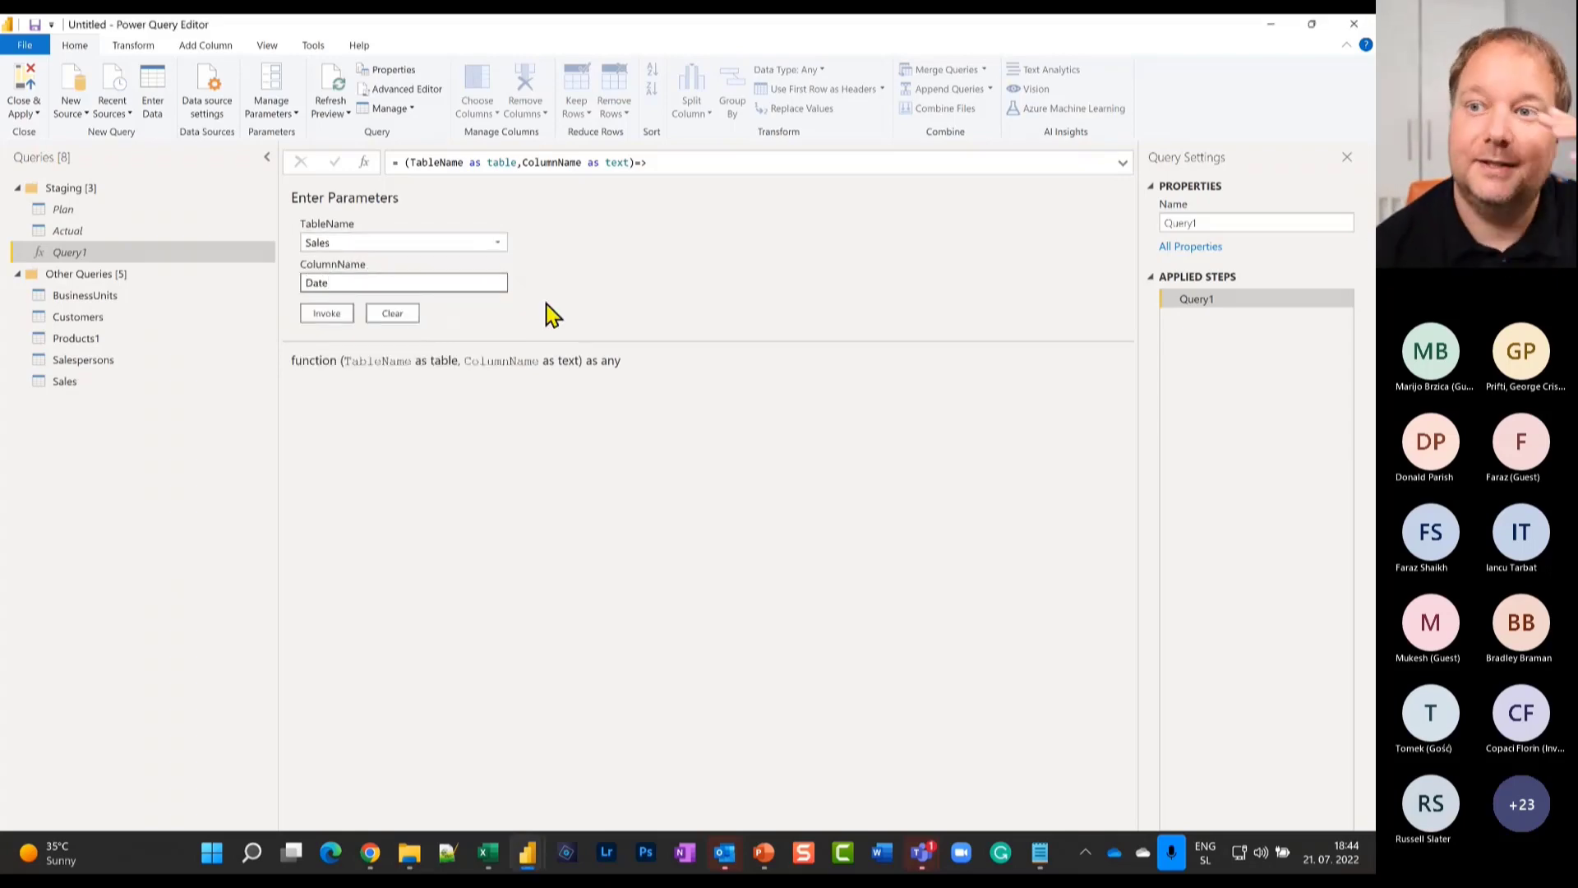
{"action": "left_click", "coordinate": [327, 313]}
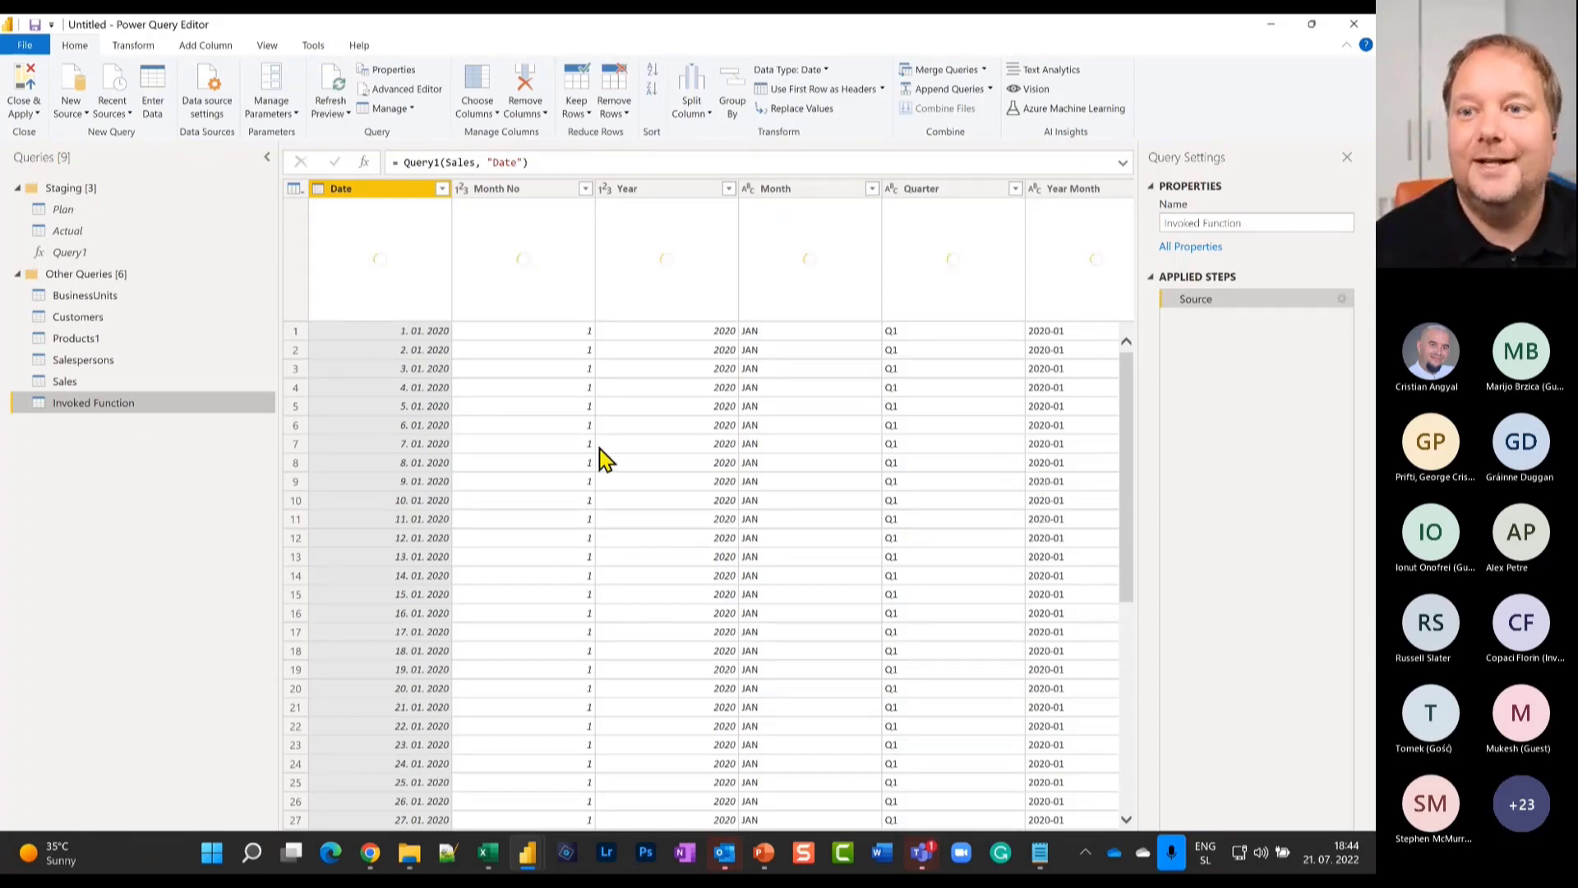
Rename the query produced by the invoked function as Calendar.
{"action": "left_click", "coordinate": [1250, 224]}
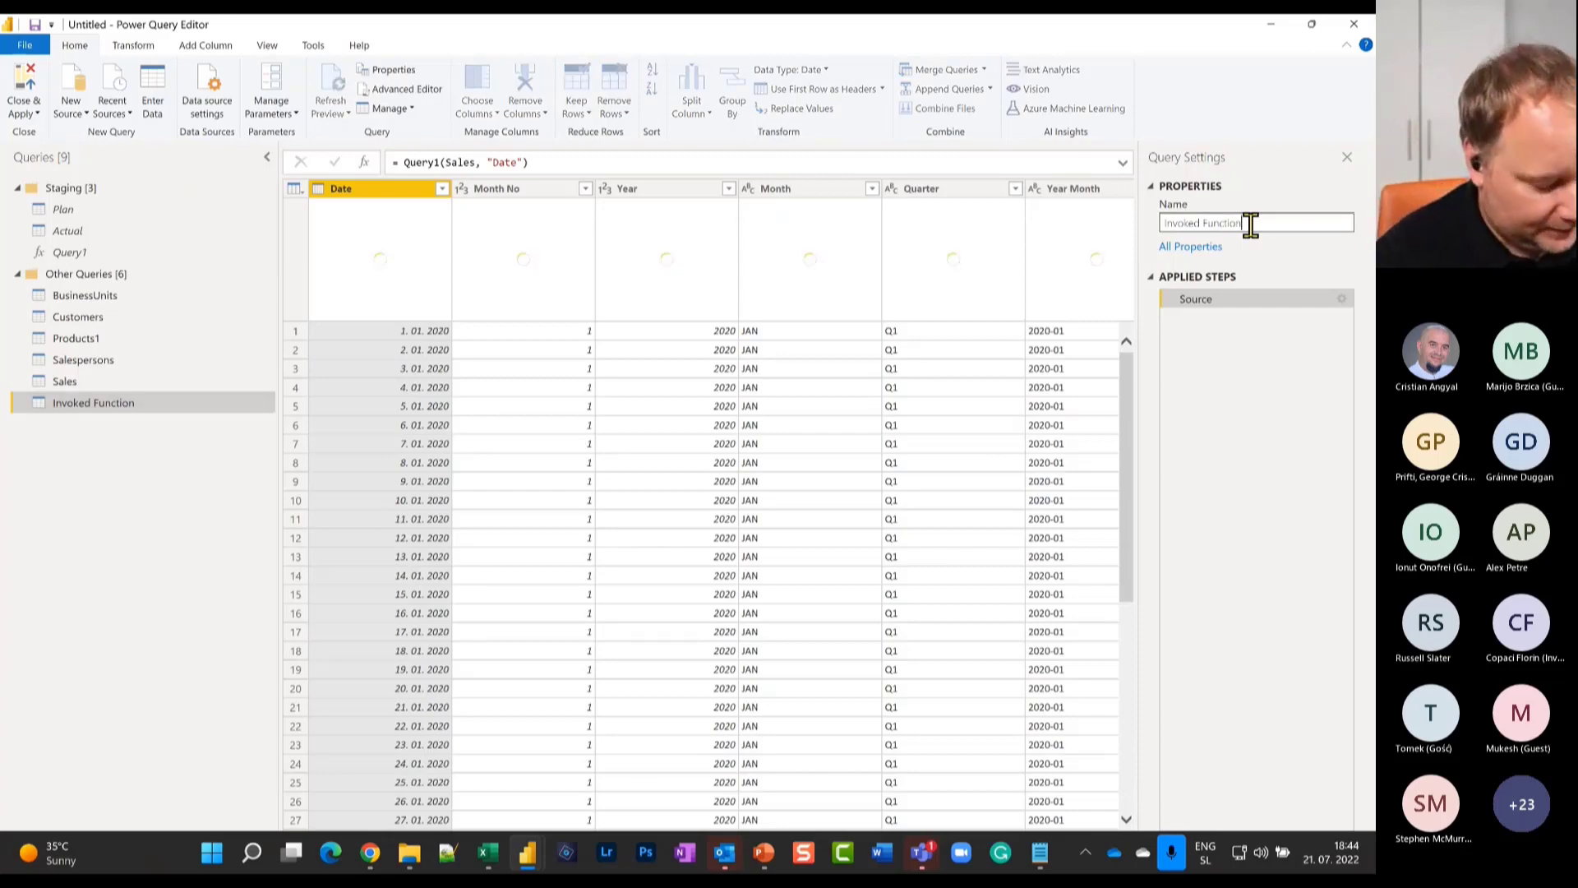
{"action": "type", "text": "Calendar"}
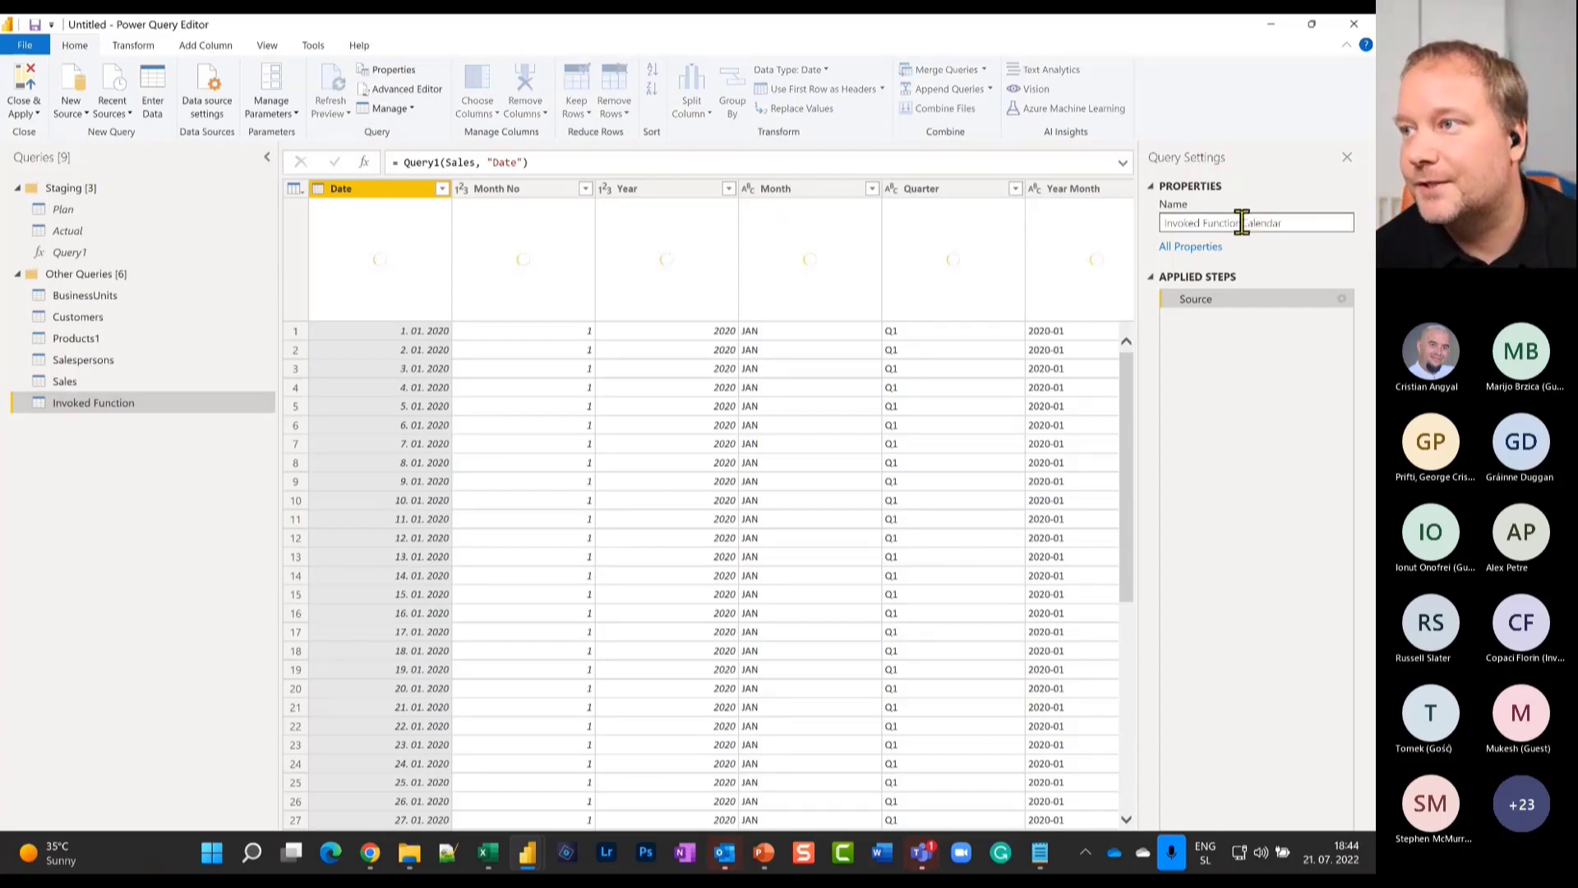
{"action": "left_click_drag", "start_coordinate": [1286, 224], "coordinate": [1111, 232]}
{"action": "left_click", "coordinate": [1237, 224]}
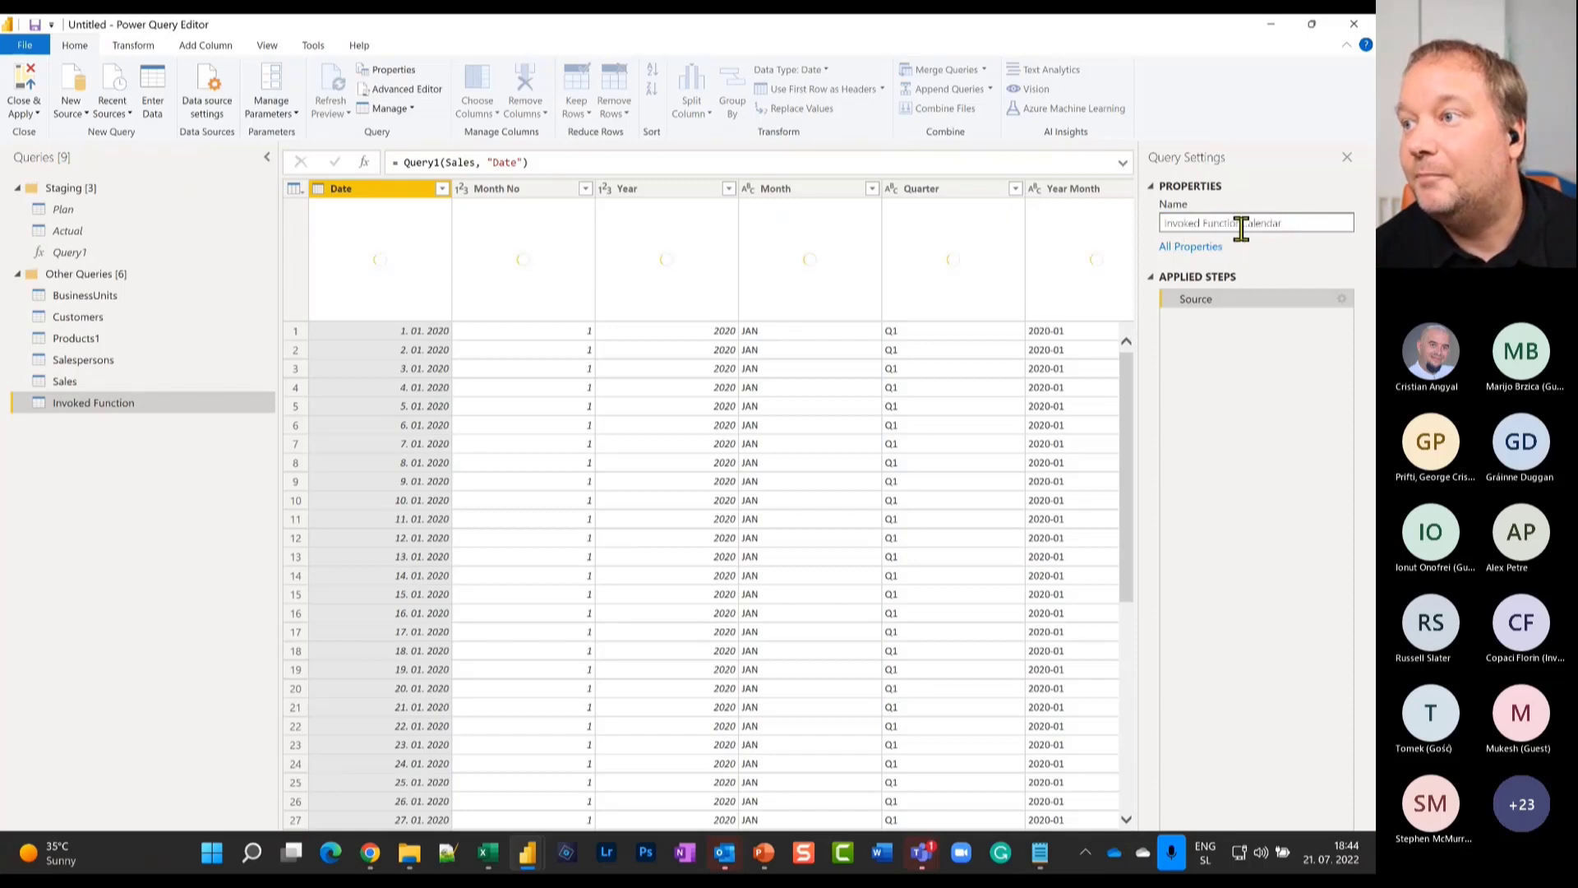
{"action": "key", "text": "BackSpace"}
{"action": "key", "text": "BackSpace"}
{"action": "key", "text": "BackSpace"}
{"action": "key", "text": "BackSpace"}
{"action": "key", "text": "BackSpace"}
{"action": "key", "text": "BackSpace"}
{"action": "key", "text": "BackSpace"}
{"action": "key", "text": "BackSpace"}
{"action": "key", "text": "BackSpace"}
{"action": "key", "text": "BackSpace"}
{"action": "key", "text": "BackSpace"}
{"action": "key", "text": "BackSpace"}
{"action": "key", "text": "BackSpace"}
{"action": "key", "text": "BackSpace"}
{"action": "key", "text": "BackSpace"}
{"action": "key", "text": "BackSpace"}
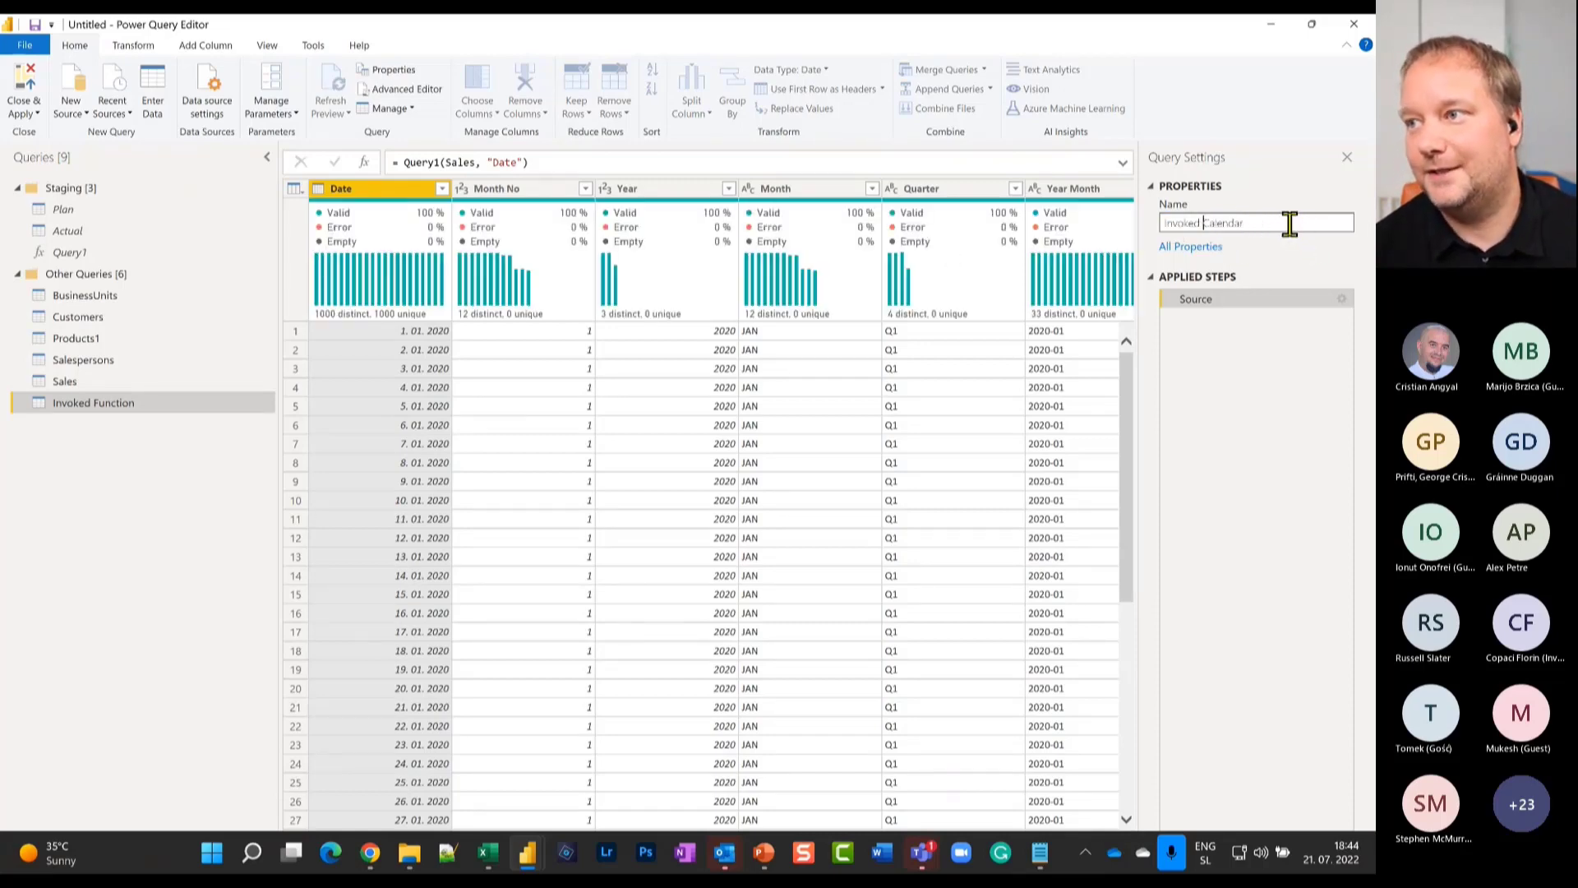
{"action": "key", "text": "Return"}
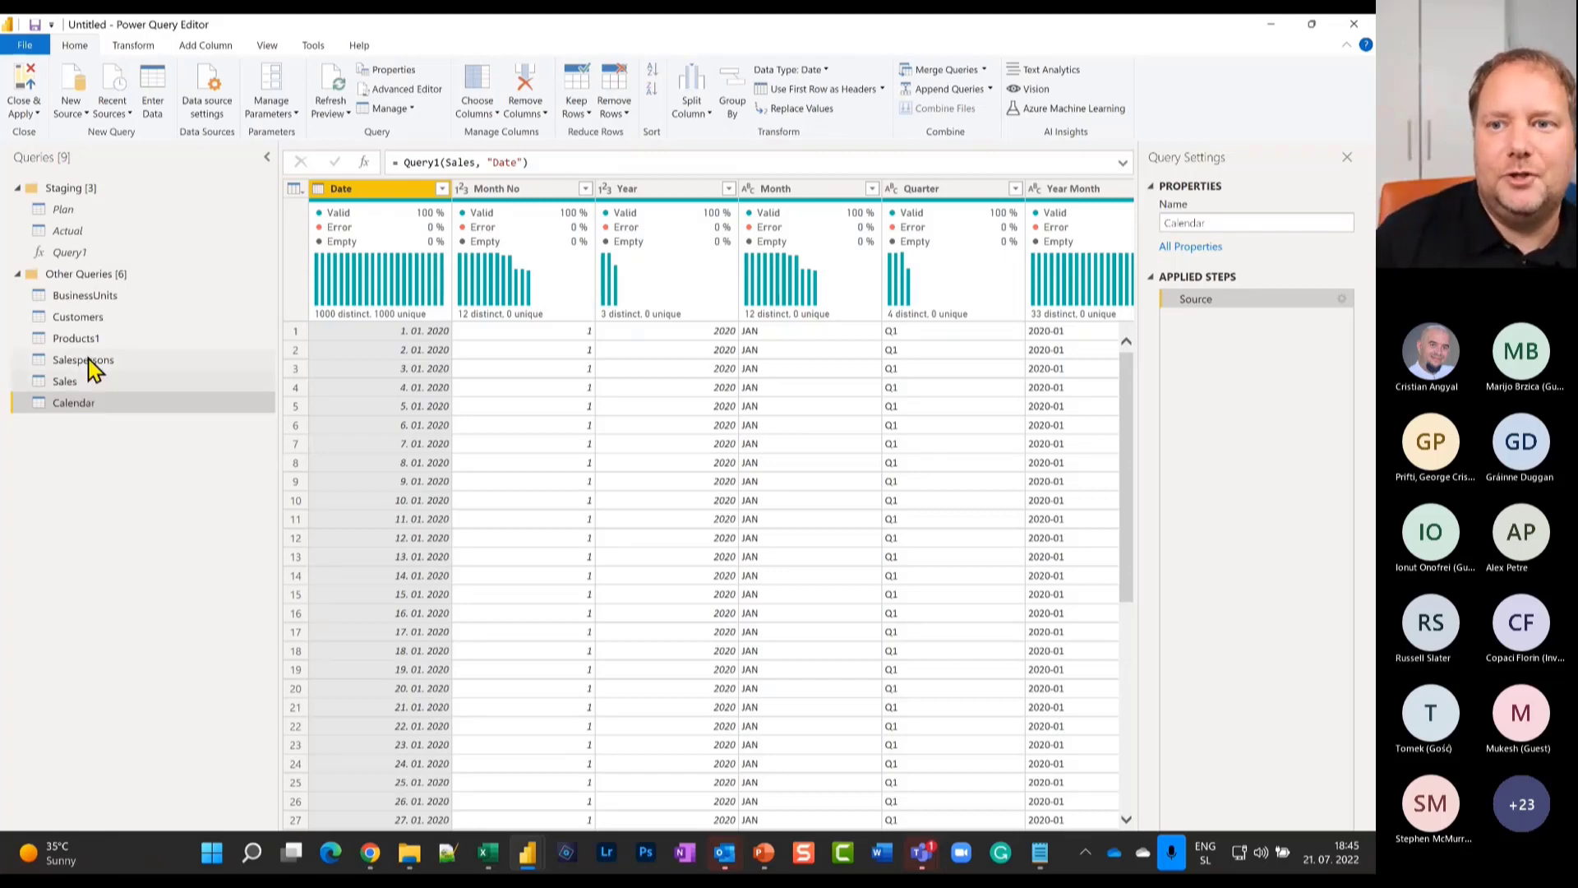
Rename the Products1 query as Products.
{"action": "left_click", "coordinate": [81, 339]}
{"action": "left_click", "coordinate": [1216, 222]}
{"action": "key", "text": "BackSpace"}
{"action": "key", "text": "Return"}
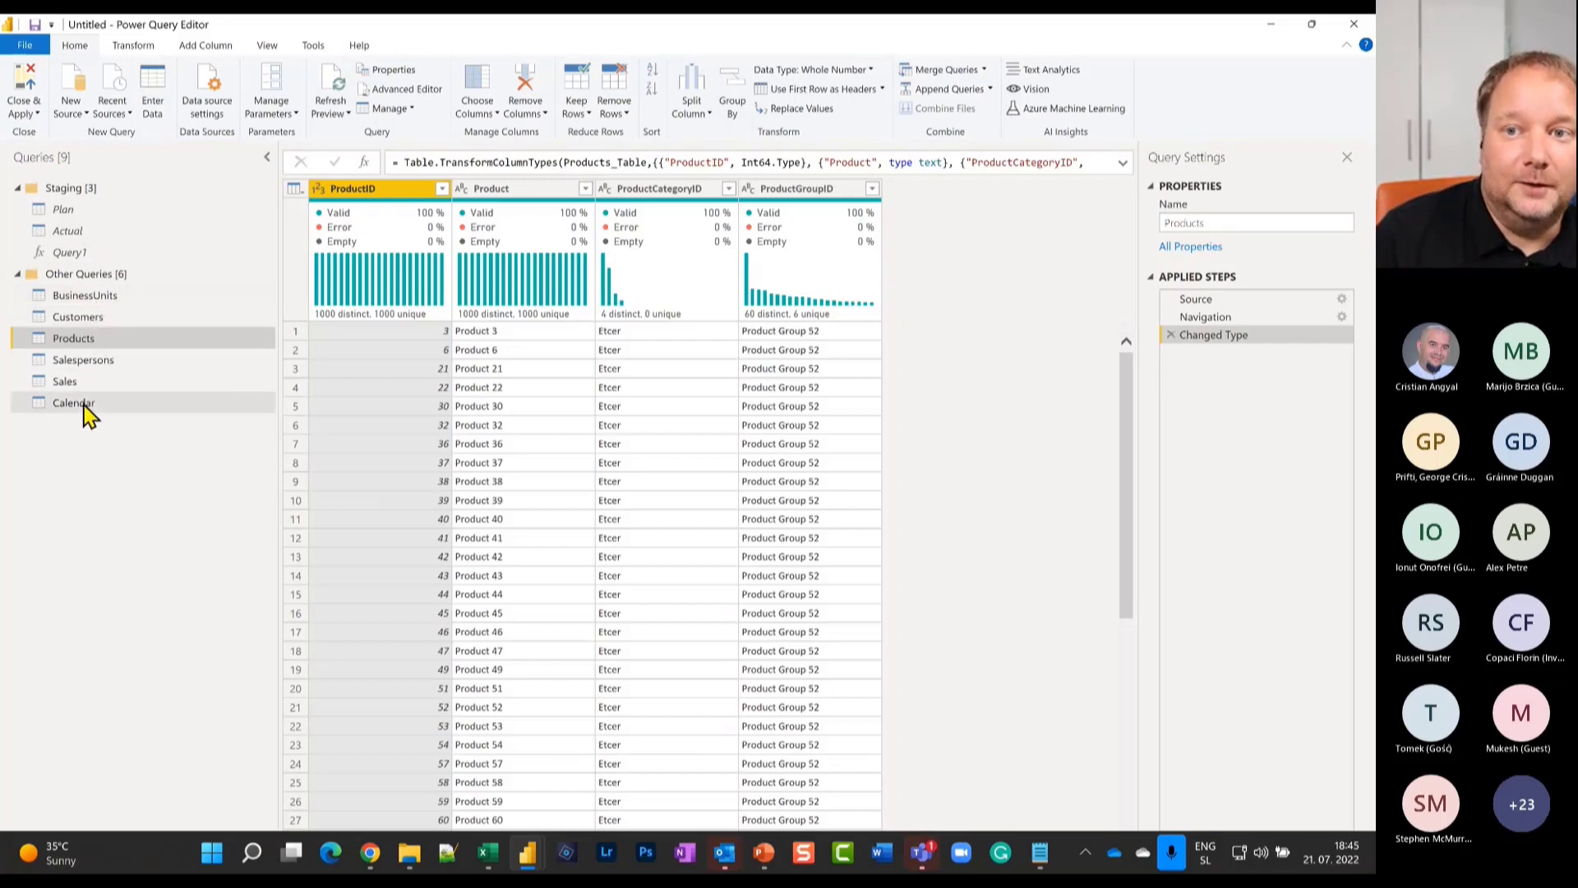
Review the Sales, Calendar, Salespersons, Products, Customers and BusinessUnits queries, finishing on the Sales table.
{"action": "left_click", "coordinate": [77, 381]}
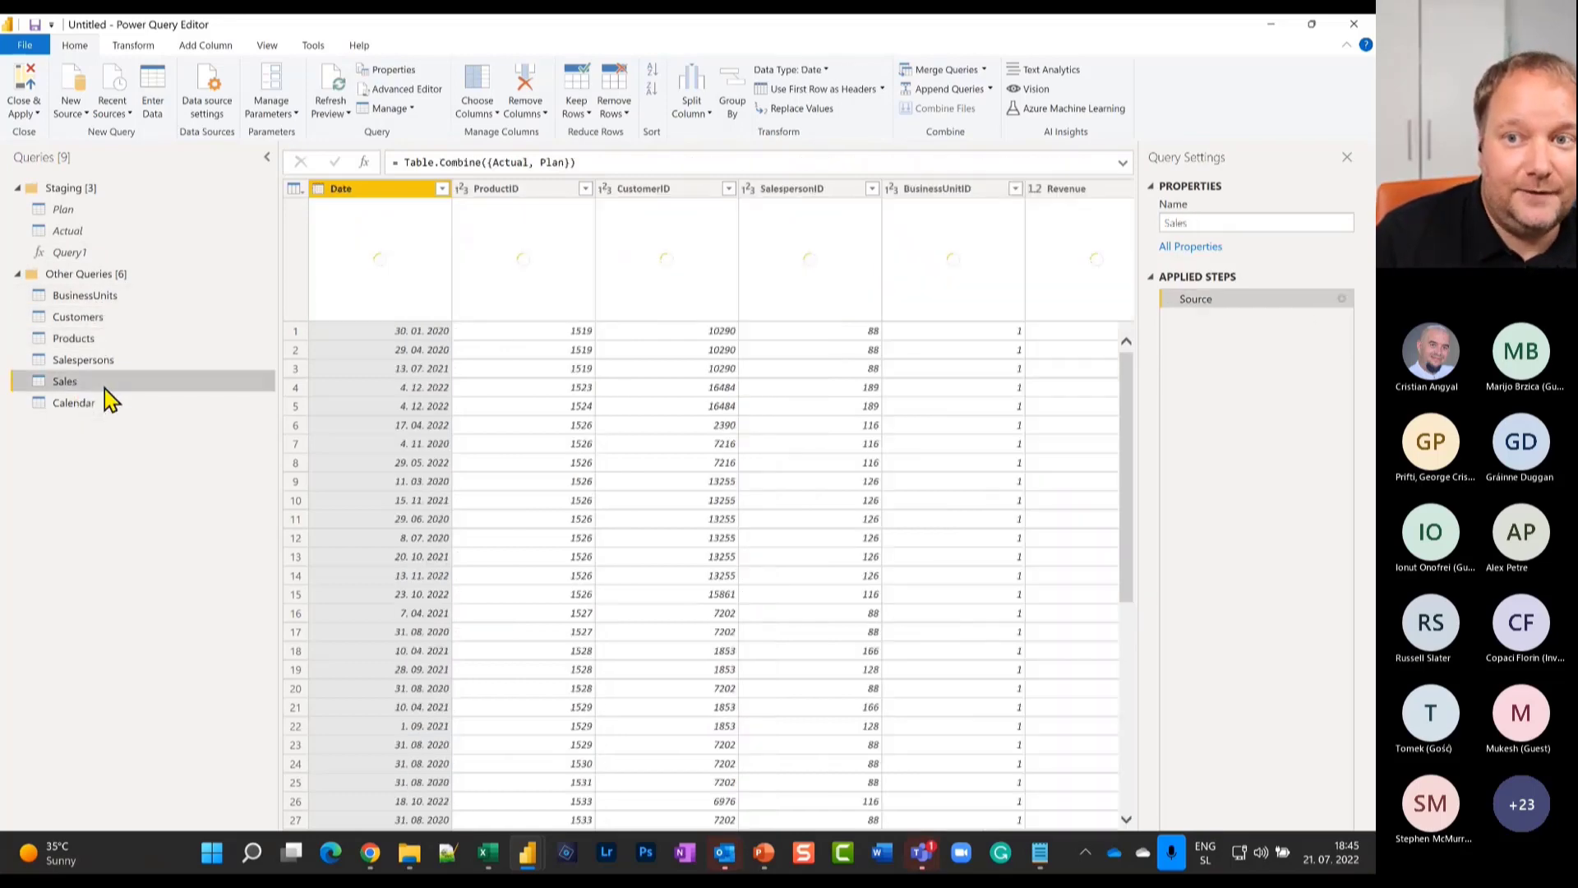
{"action": "left_click", "coordinate": [89, 405]}
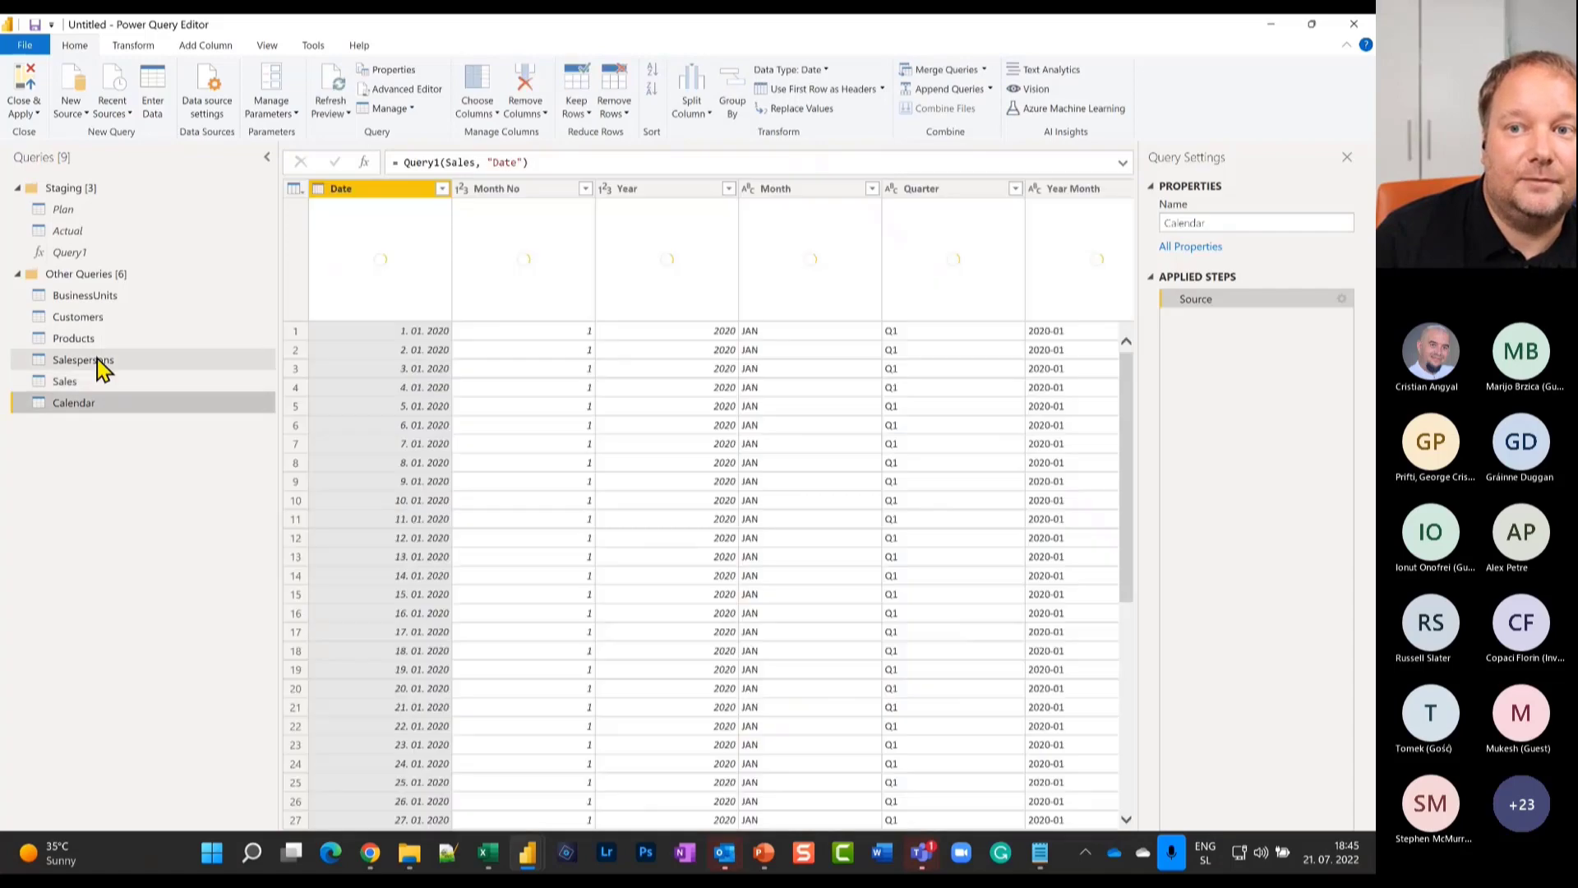
{"action": "left_click", "coordinate": [99, 359]}
{"action": "left_click", "coordinate": [103, 338]}
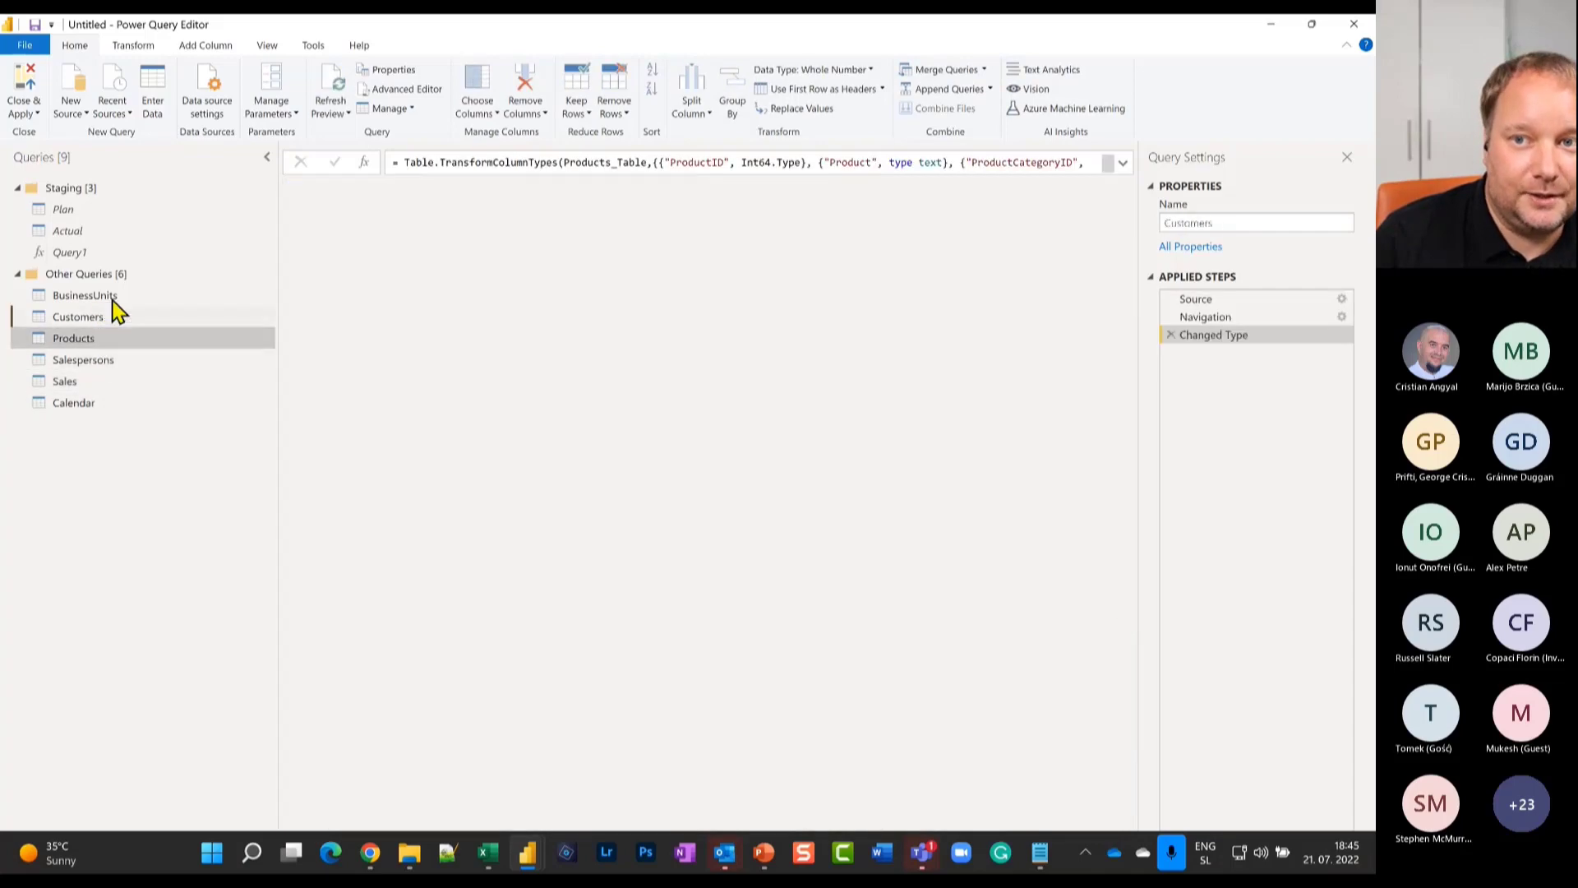
{"action": "left_click", "coordinate": [112, 316]}
{"action": "left_click", "coordinate": [112, 298]}
{"action": "left_click", "coordinate": [100, 381]}
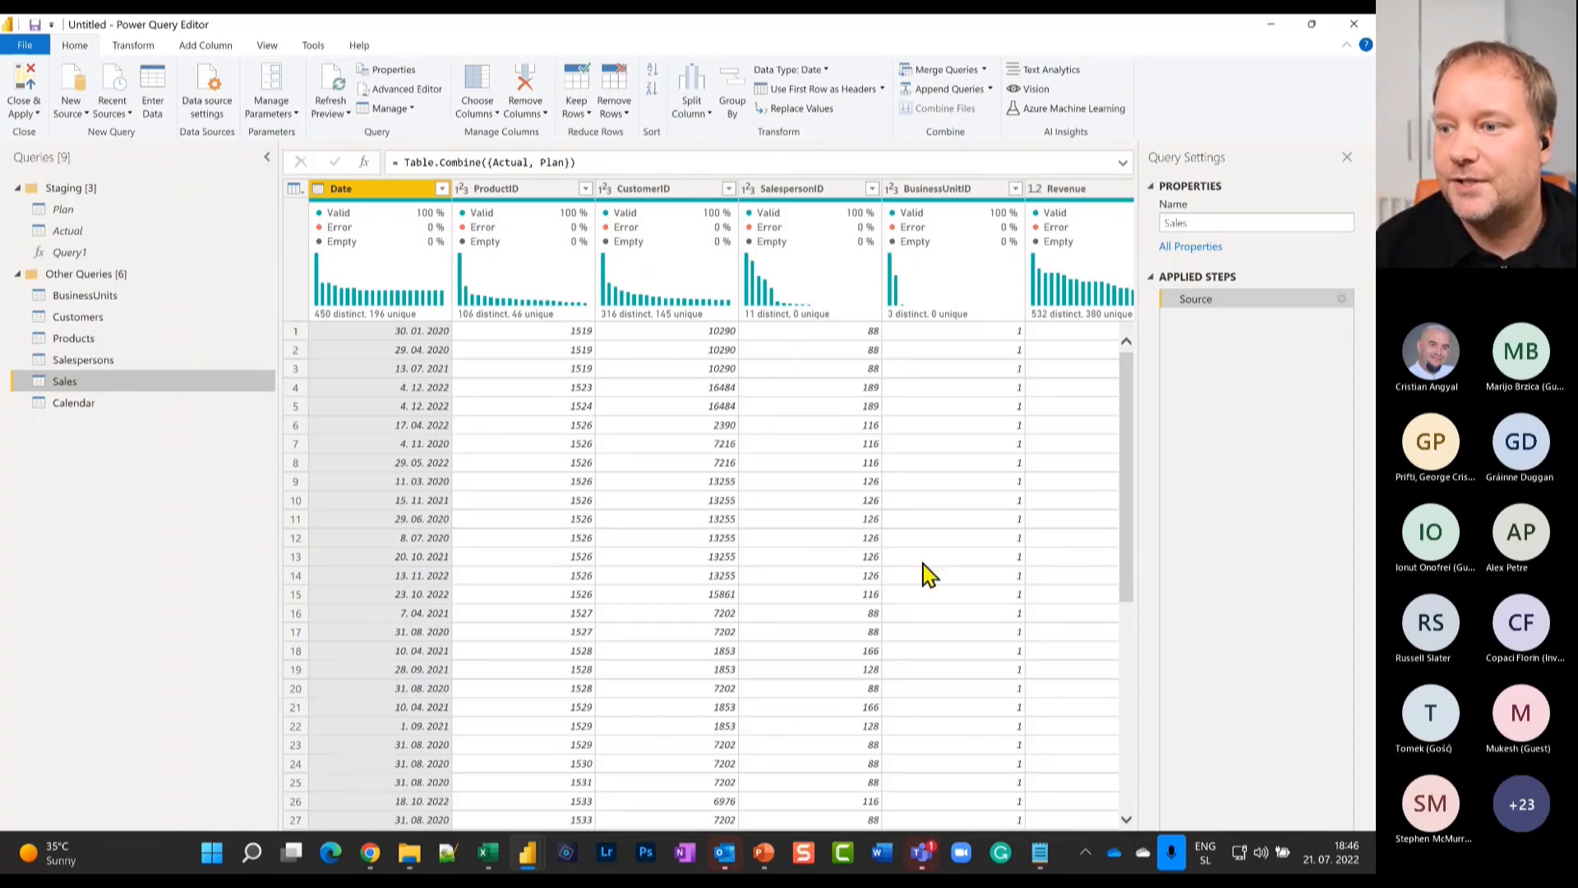
Turn off automatic hiding of the taskbar in Windows Settings and return to the Power Query Editor.
{"action": "mouse_move", "coordinate": [725, 855]}
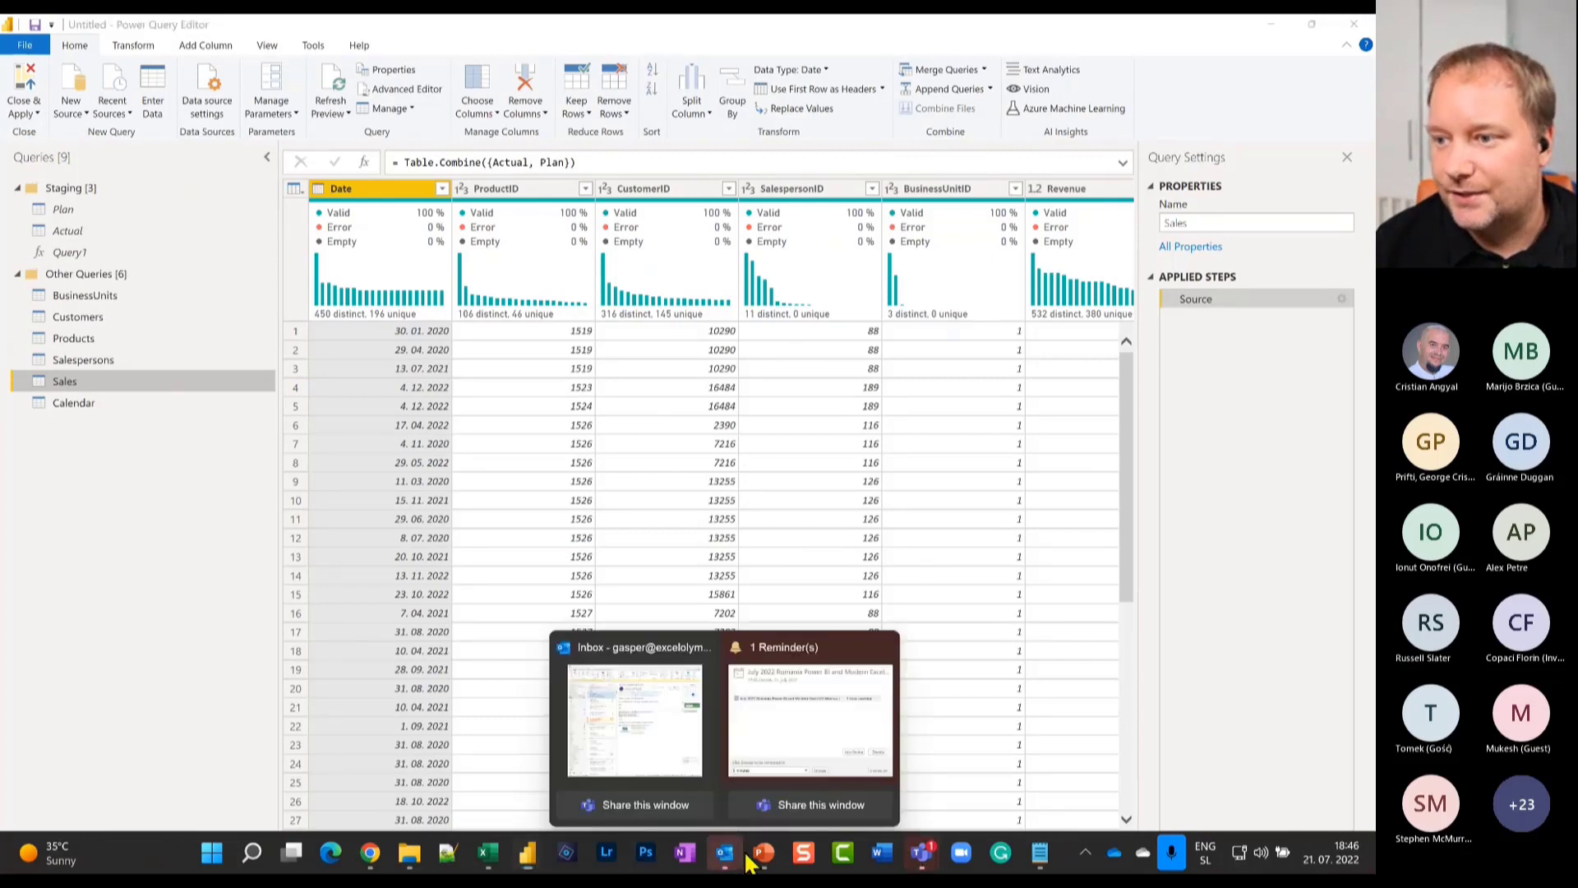
{"action": "left_click", "coordinate": [815, 733]}
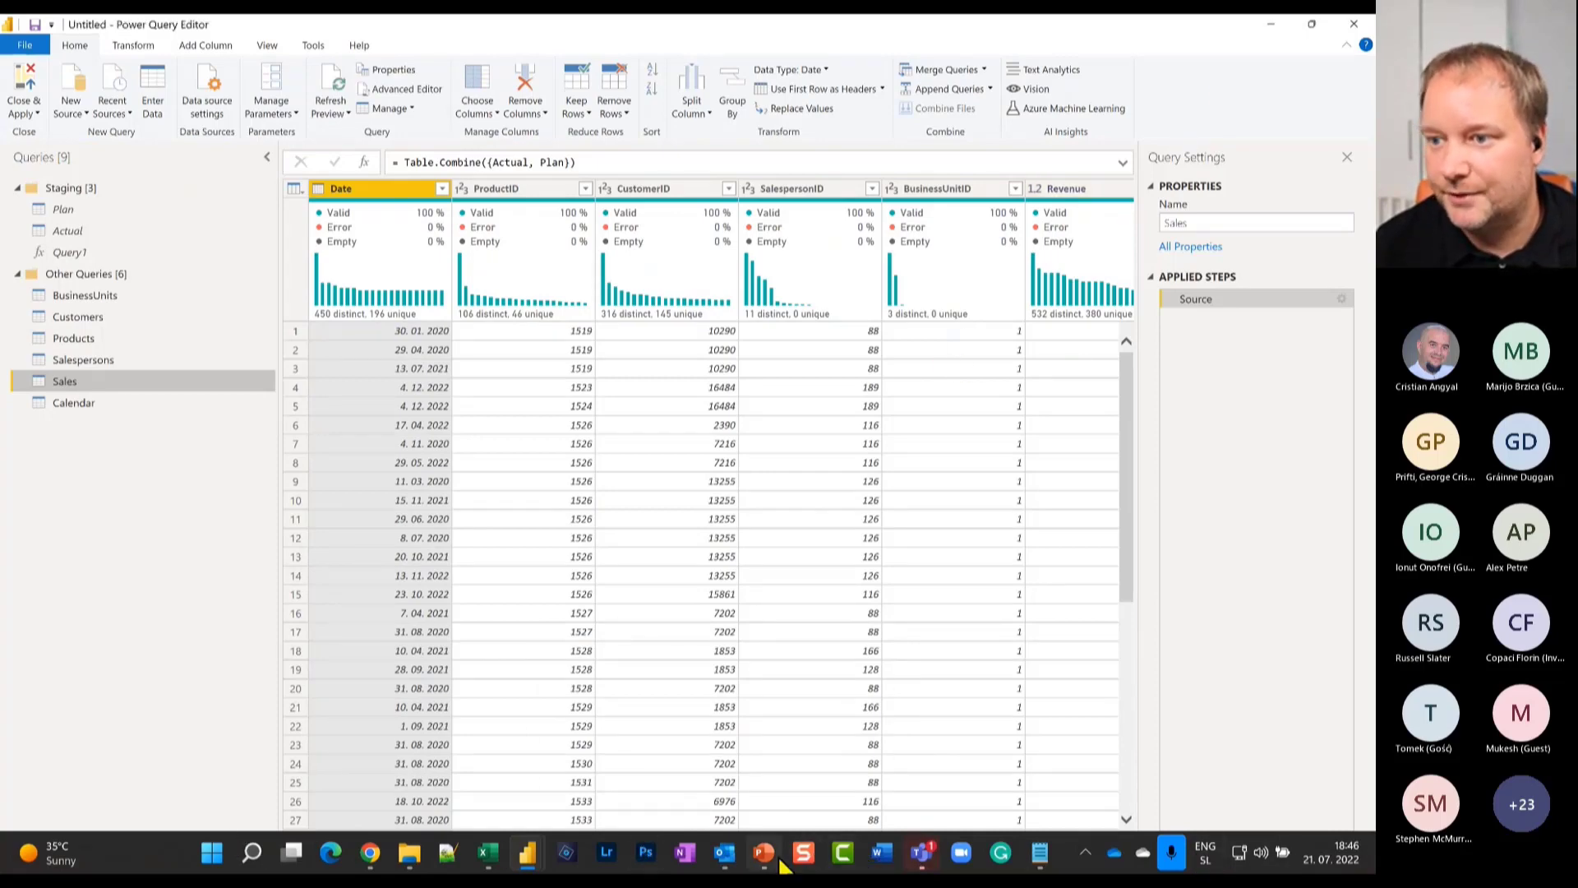
{"action": "right_click", "coordinate": [150, 861]}
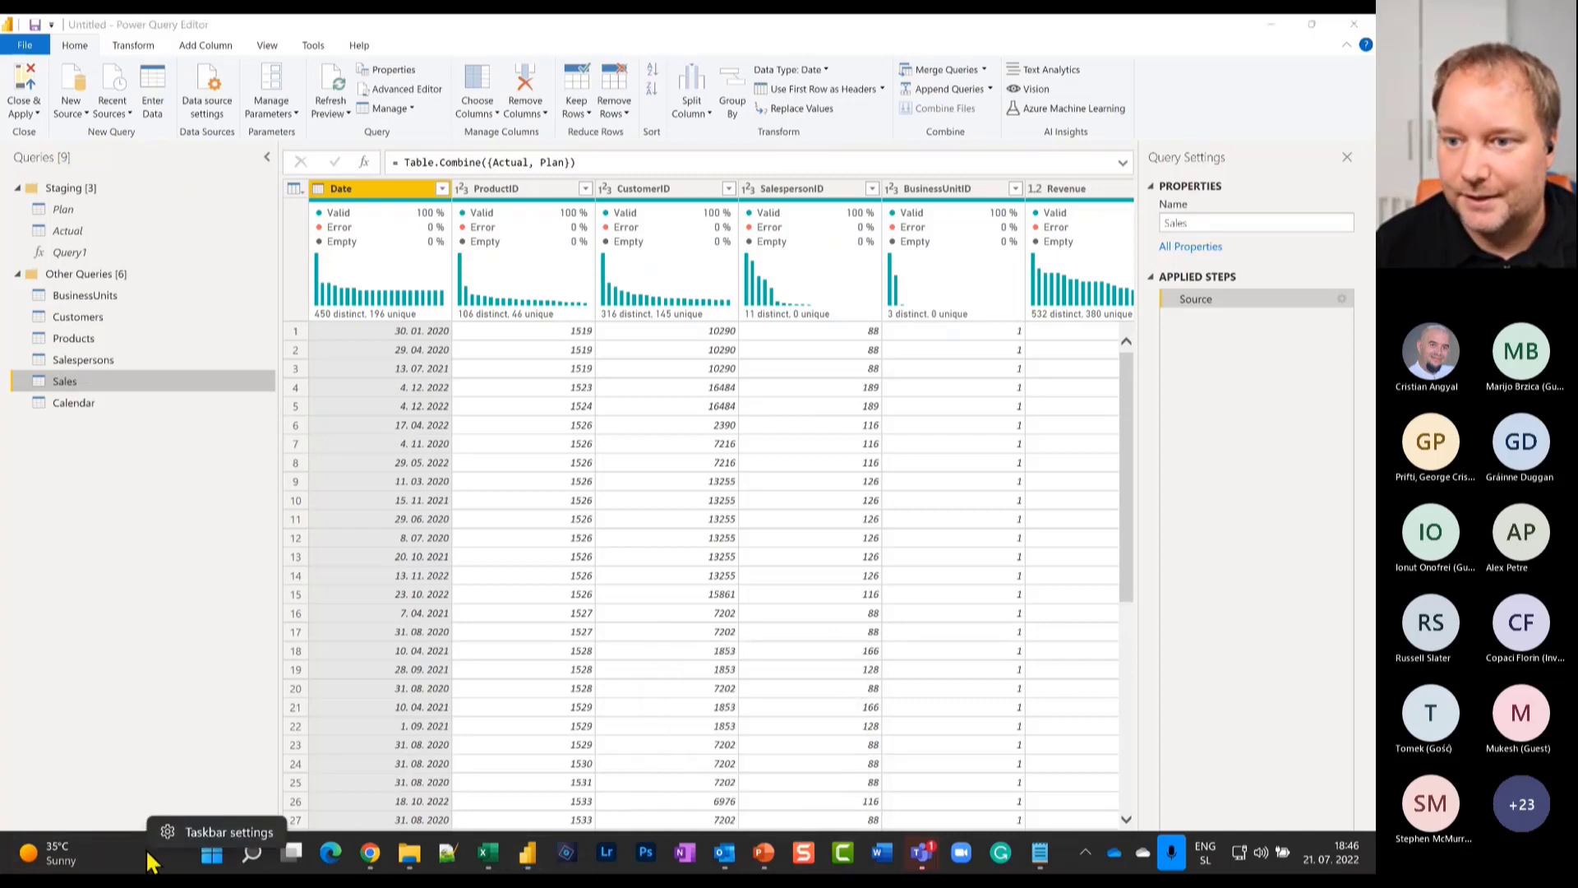
{"action": "left_click", "coordinate": [215, 822]}
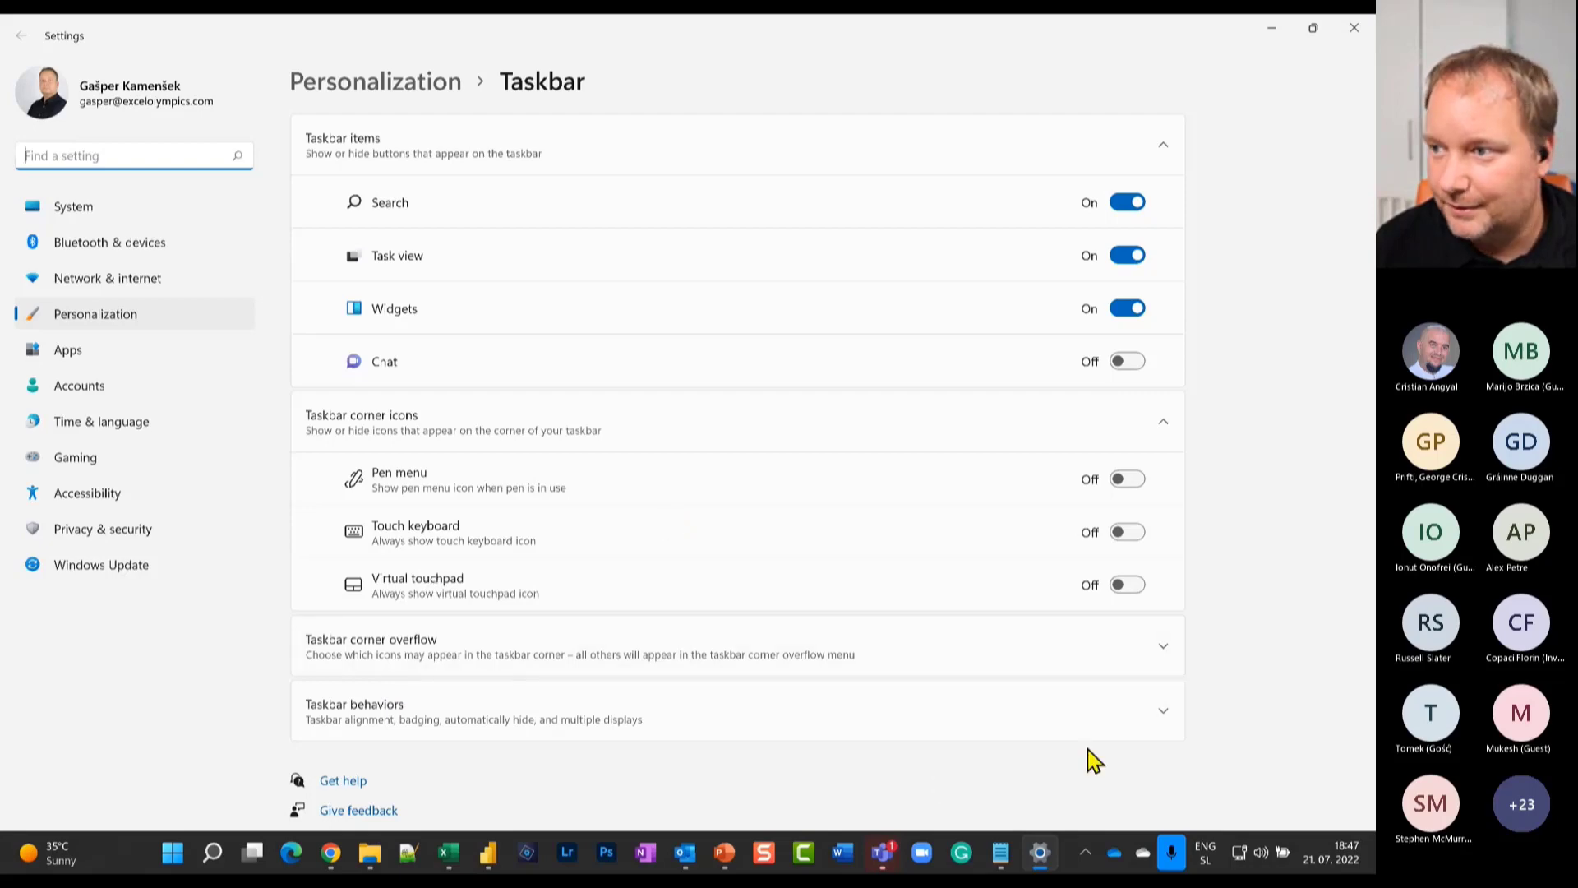
{"action": "left_click", "coordinate": [1165, 708]}
{"action": "scroll", "coordinate": [978, 740], "scroll_direction": "down", "scroll_amount": 3}
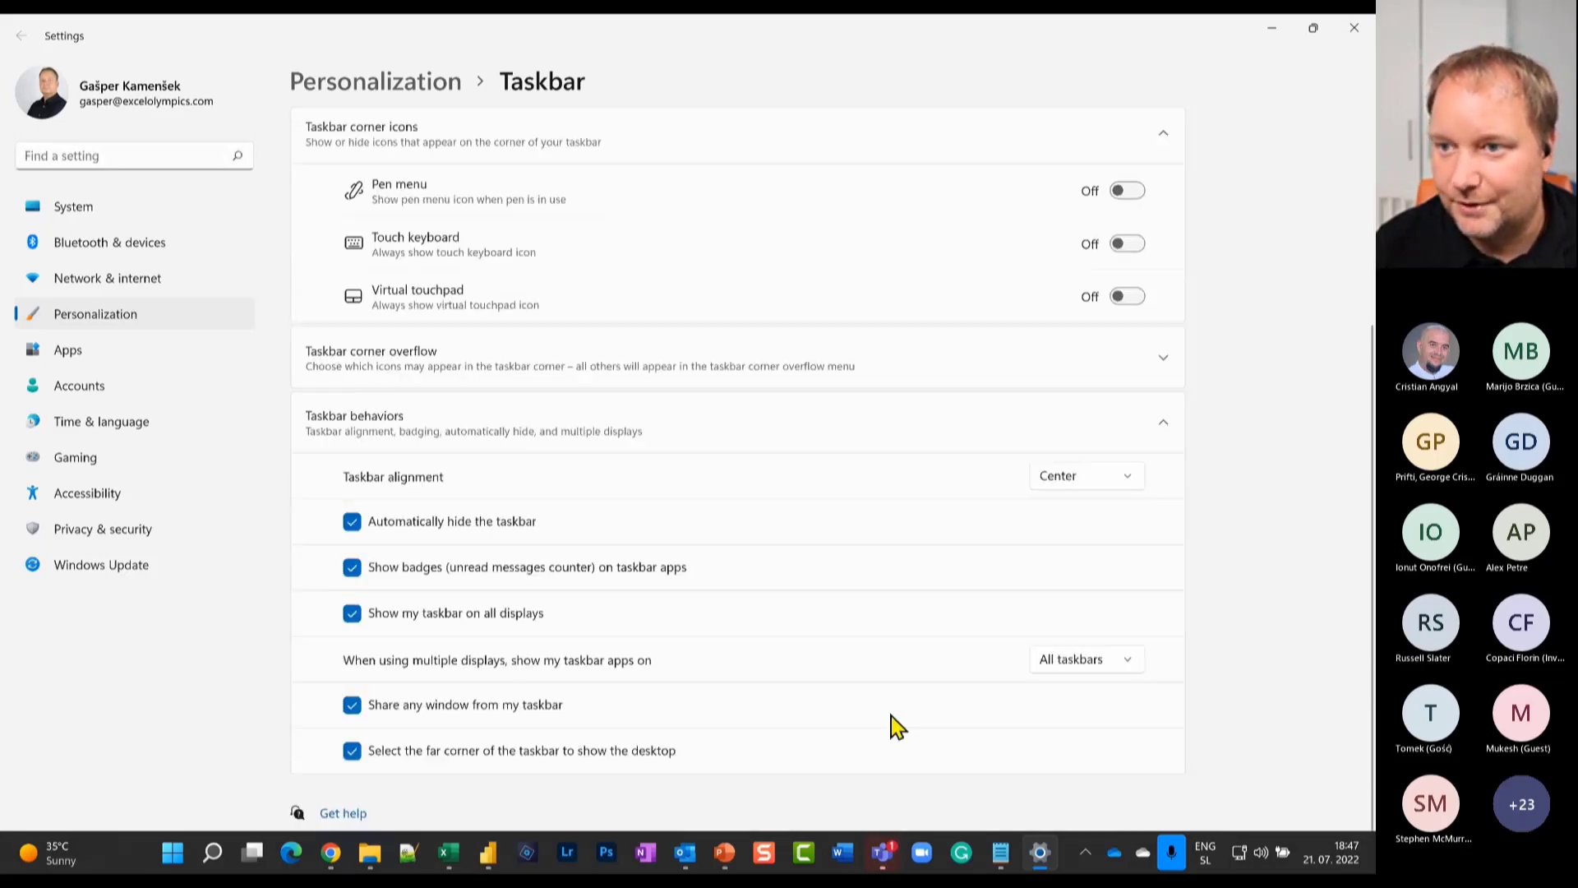
{"action": "left_click", "coordinate": [351, 521]}
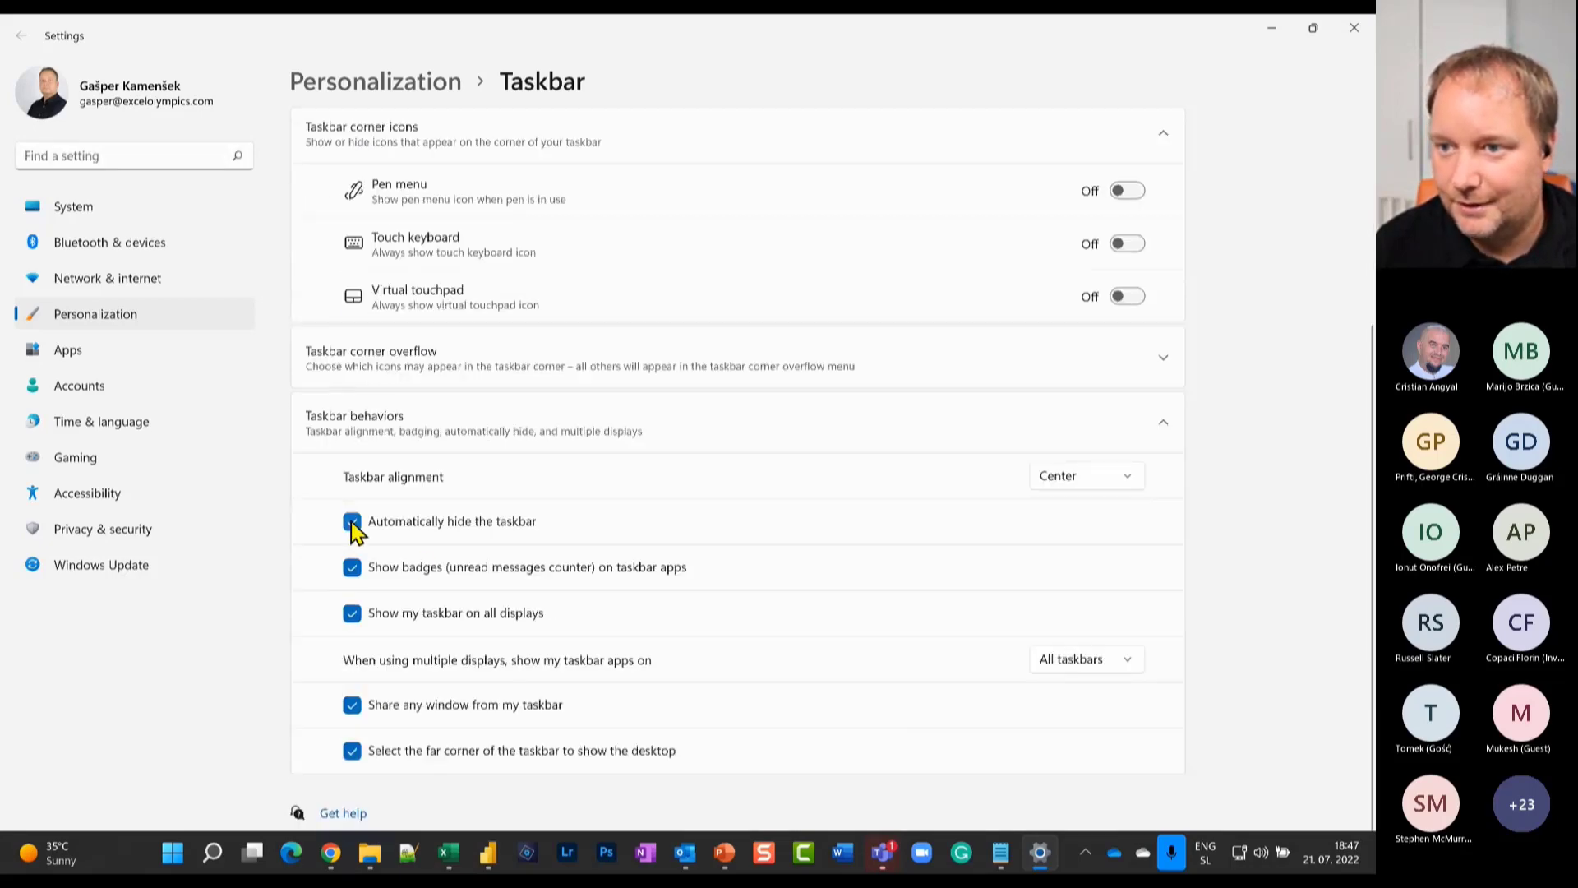
{"action": "left_click", "coordinate": [1270, 28]}
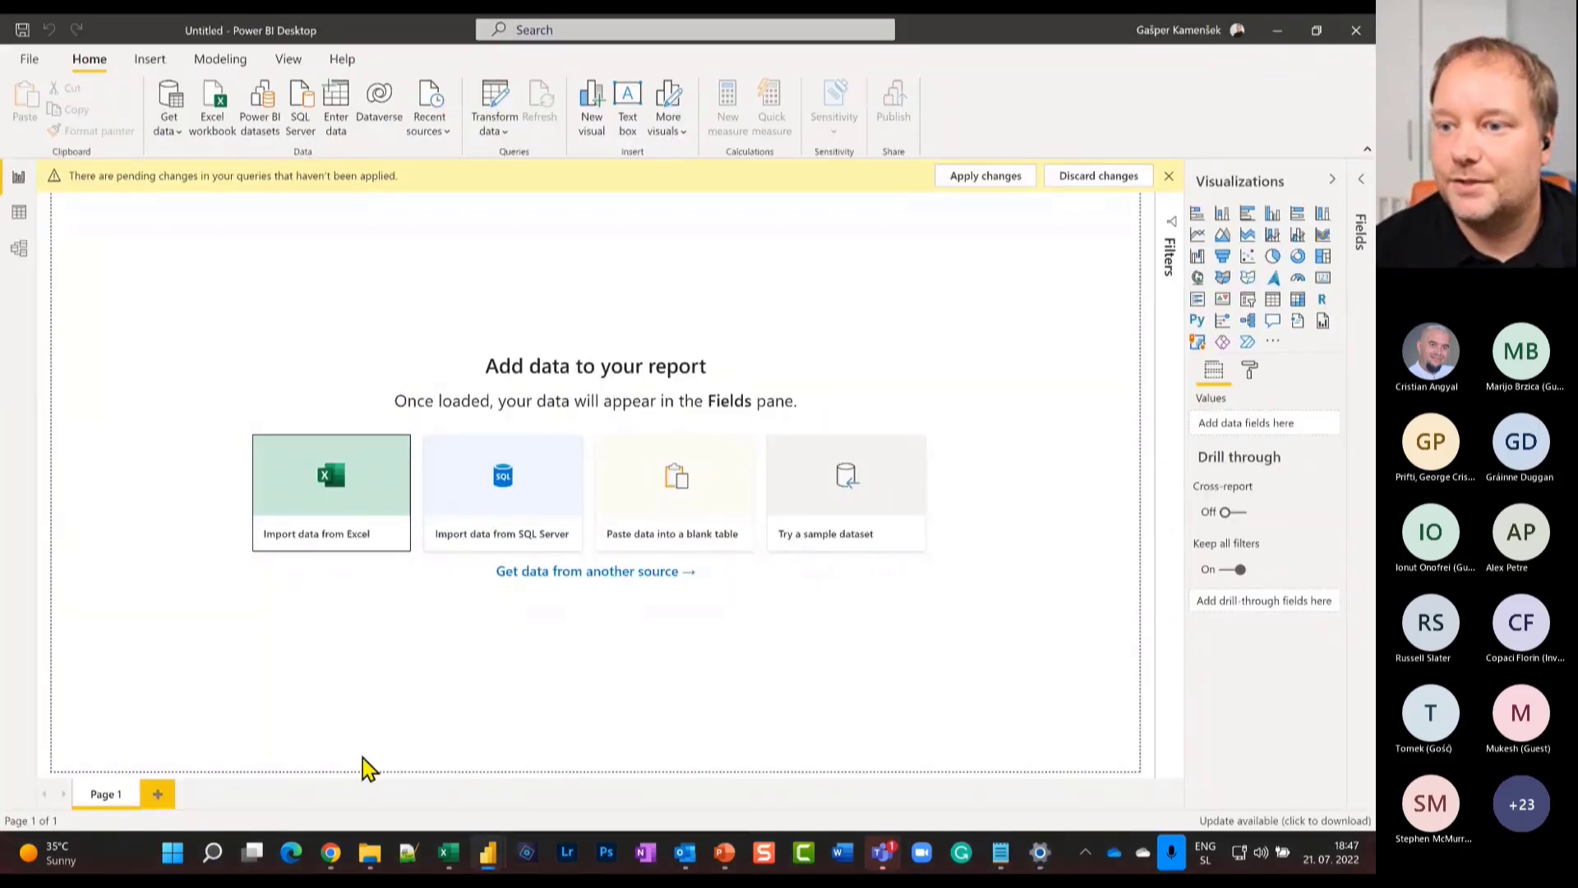
{"action": "mouse_move", "coordinate": [449, 860]}
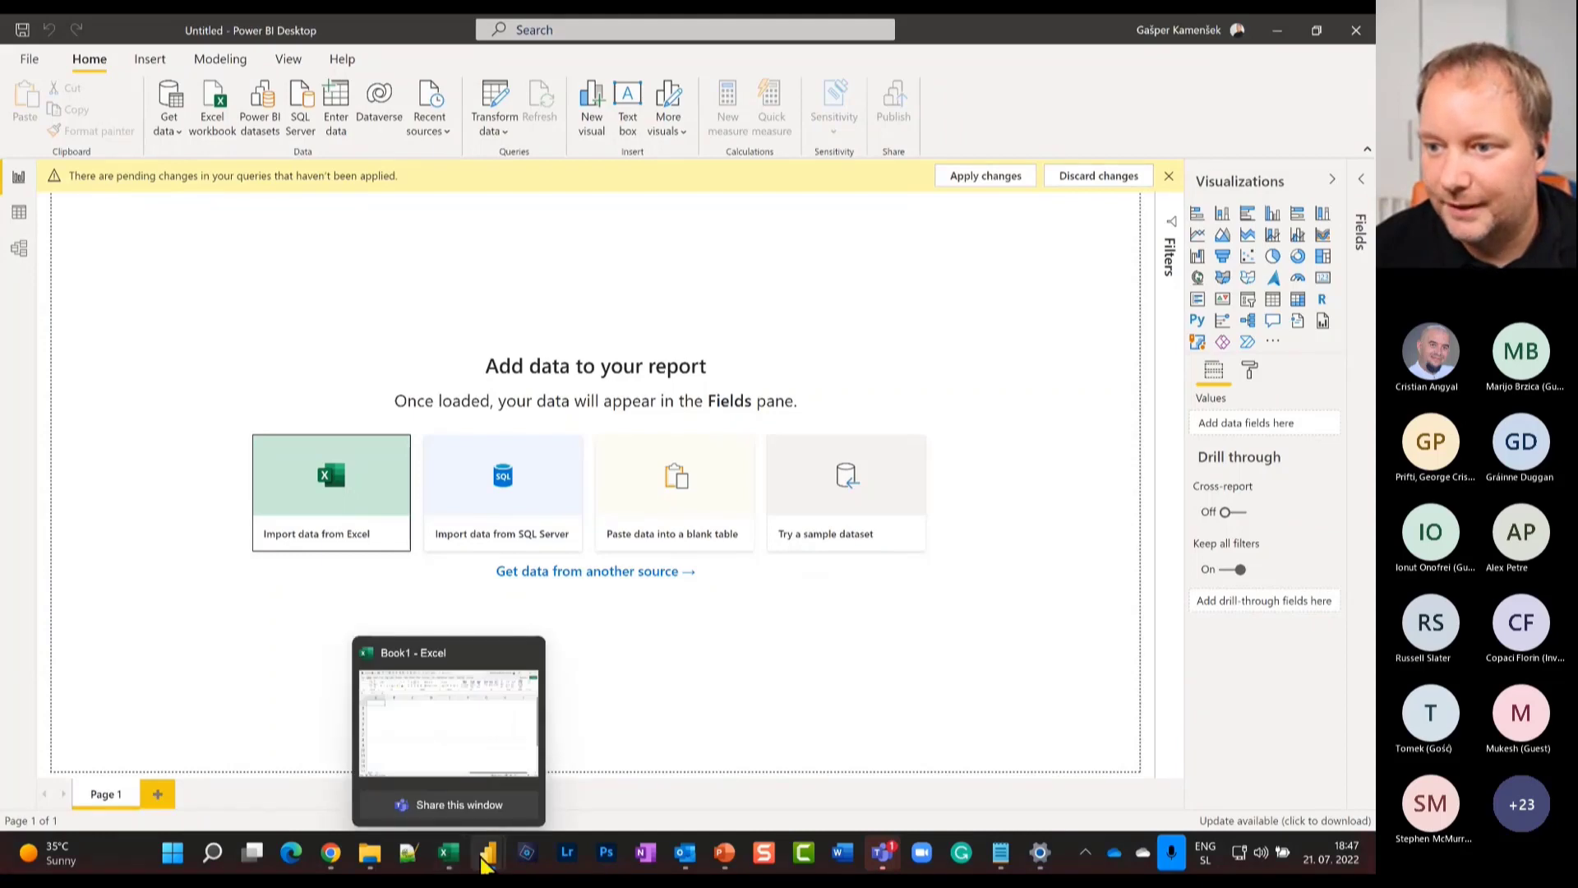
{"action": "left_click", "coordinate": [649, 744]}
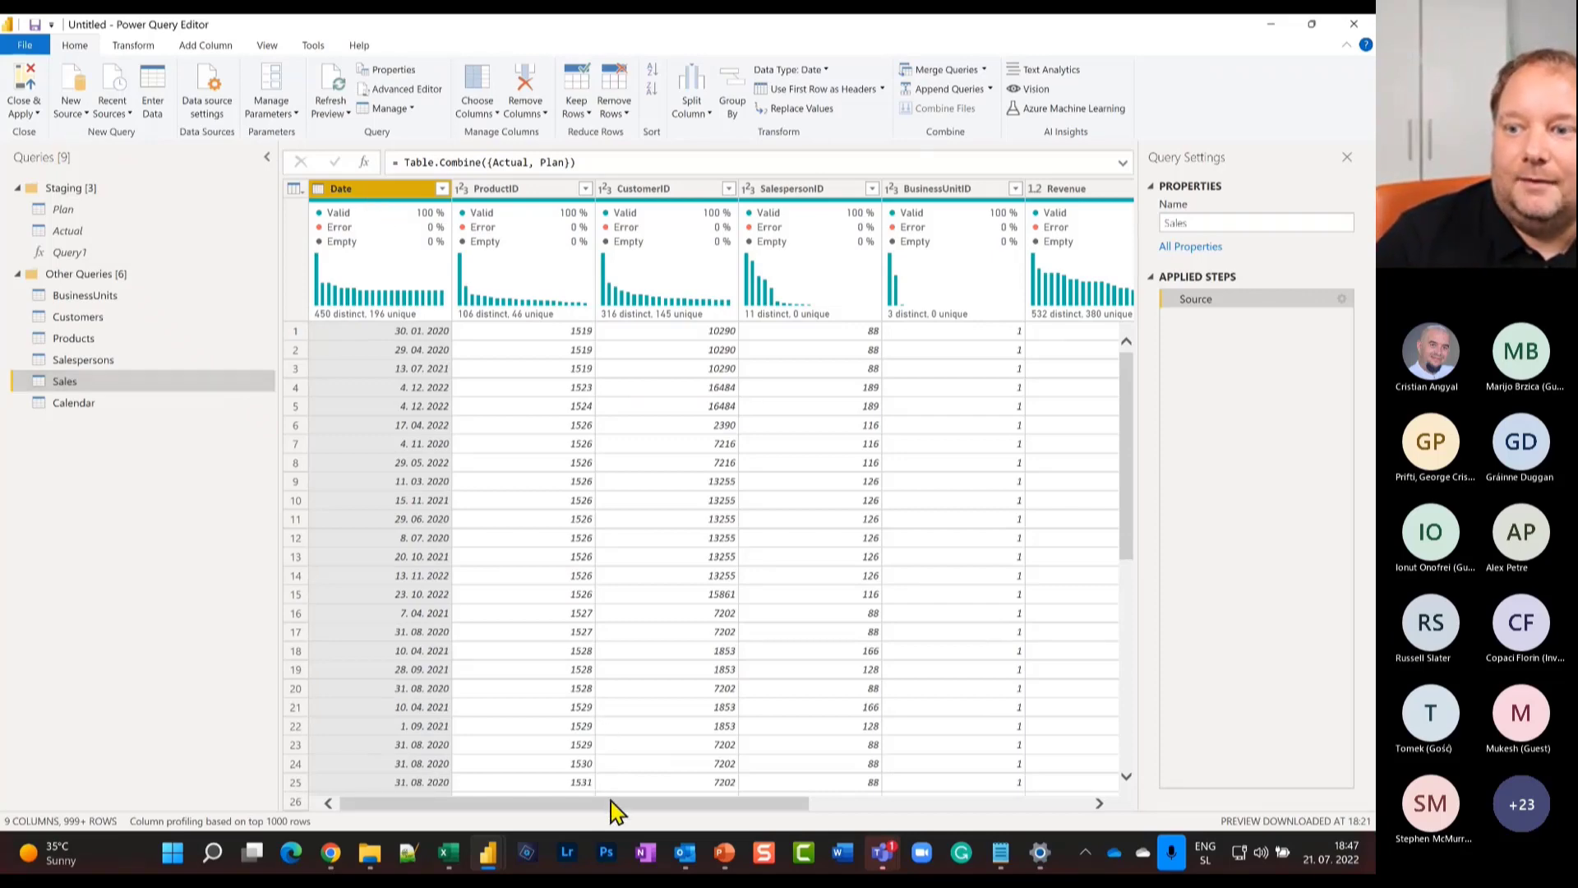
Unpivot all Sales columns other than Date, ProductID, CustomerID, SalespersonID, BusinessUnitID and Scenario.
{"action": "left_click_drag", "start_coordinate": [615, 804], "coordinate": [998, 796]}
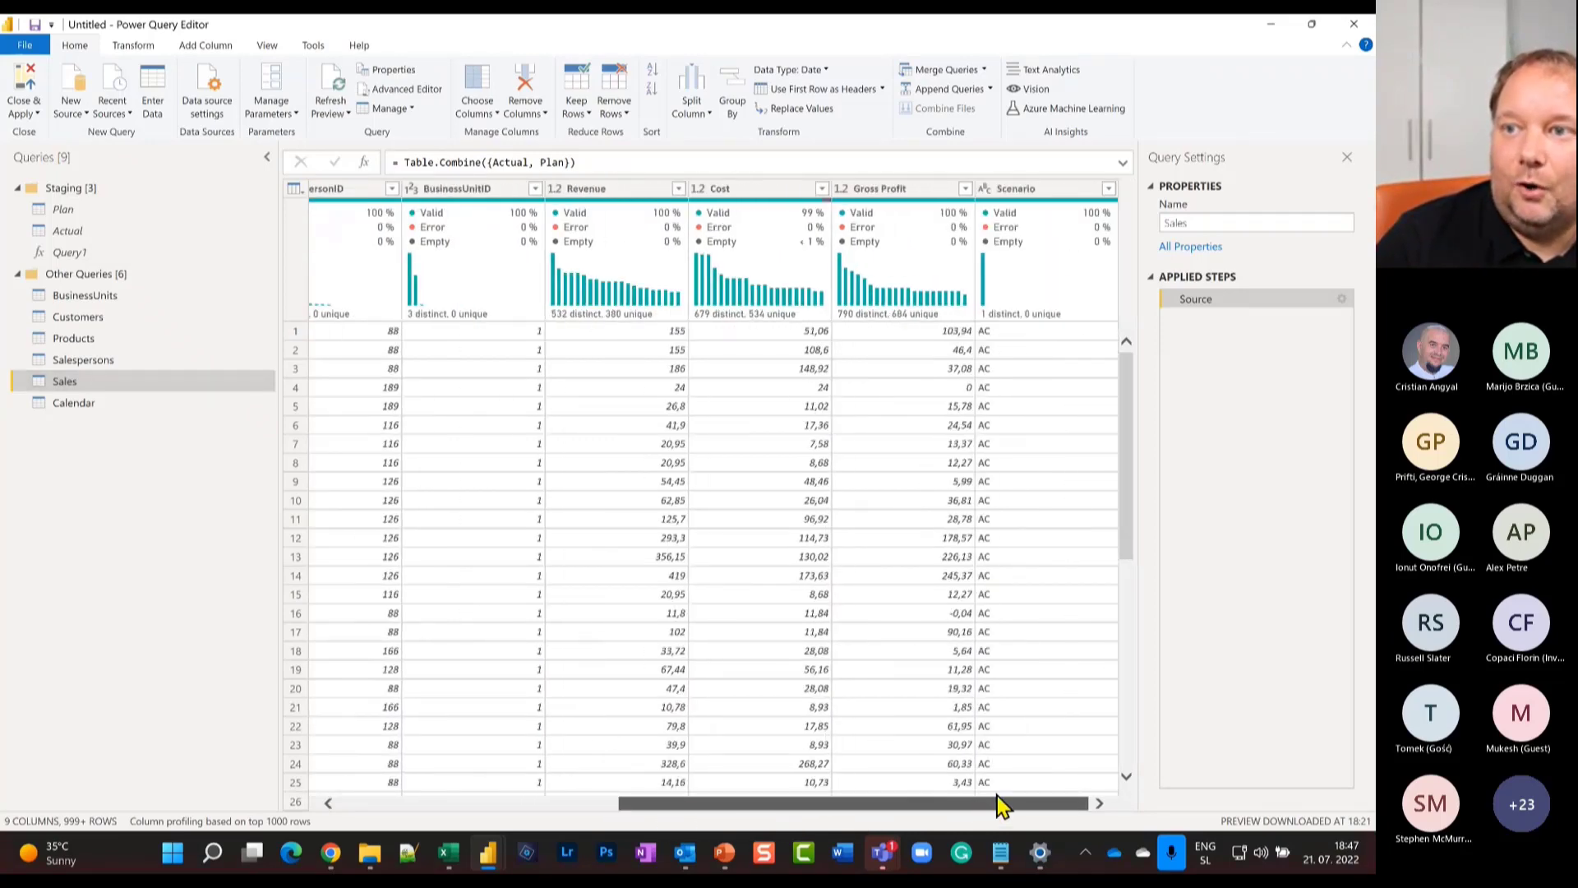
{"action": "left_click", "coordinate": [453, 191], "text": "shift"}
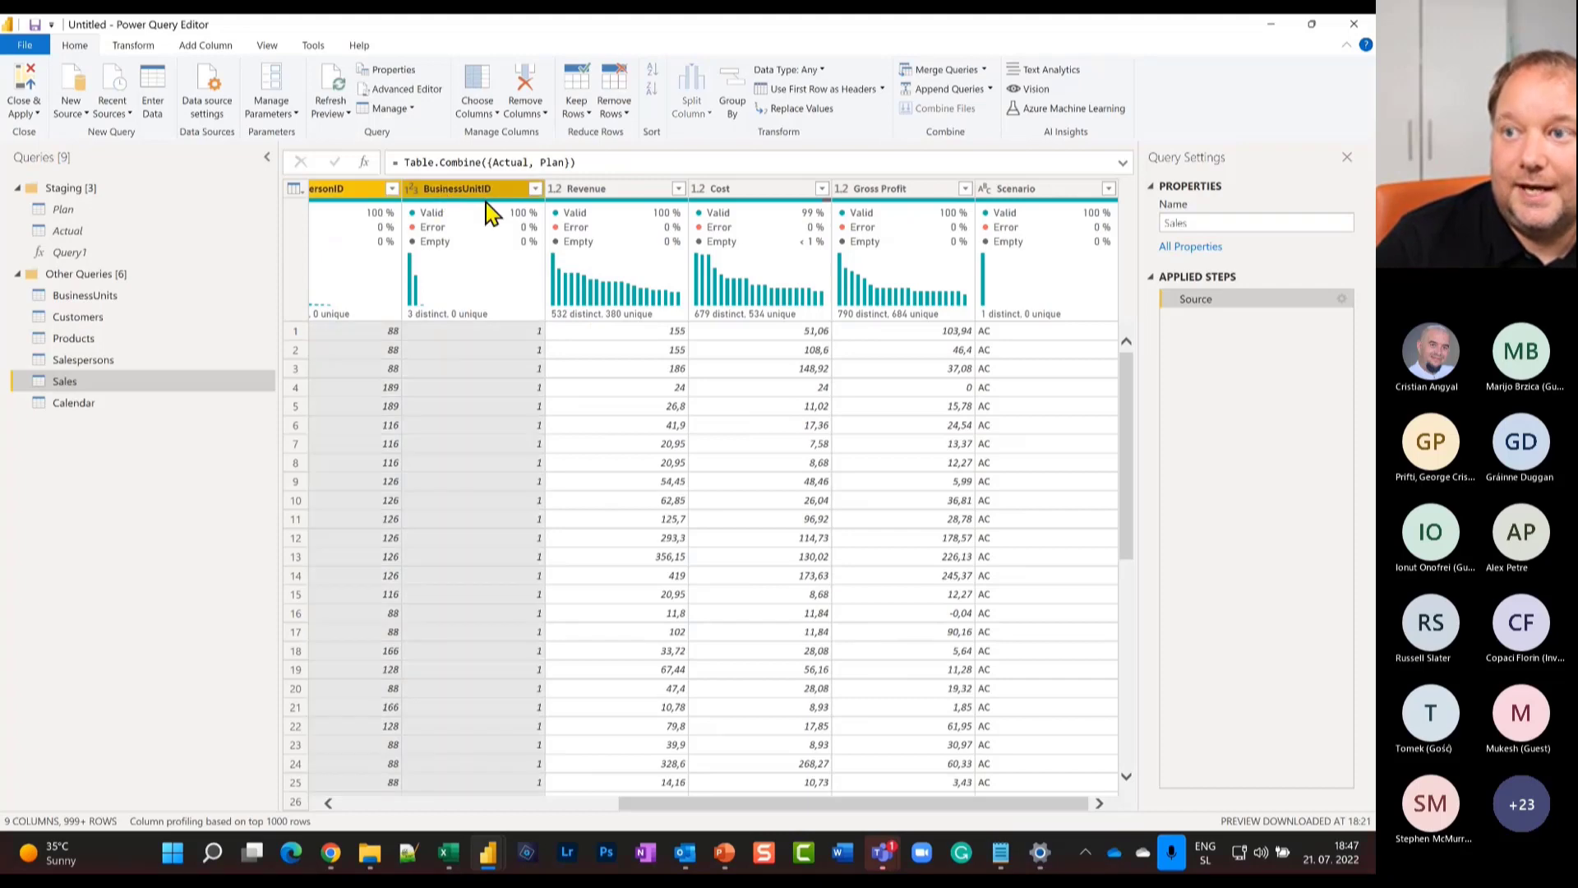
{"action": "left_click", "coordinate": [1032, 189], "text": "ctrl"}
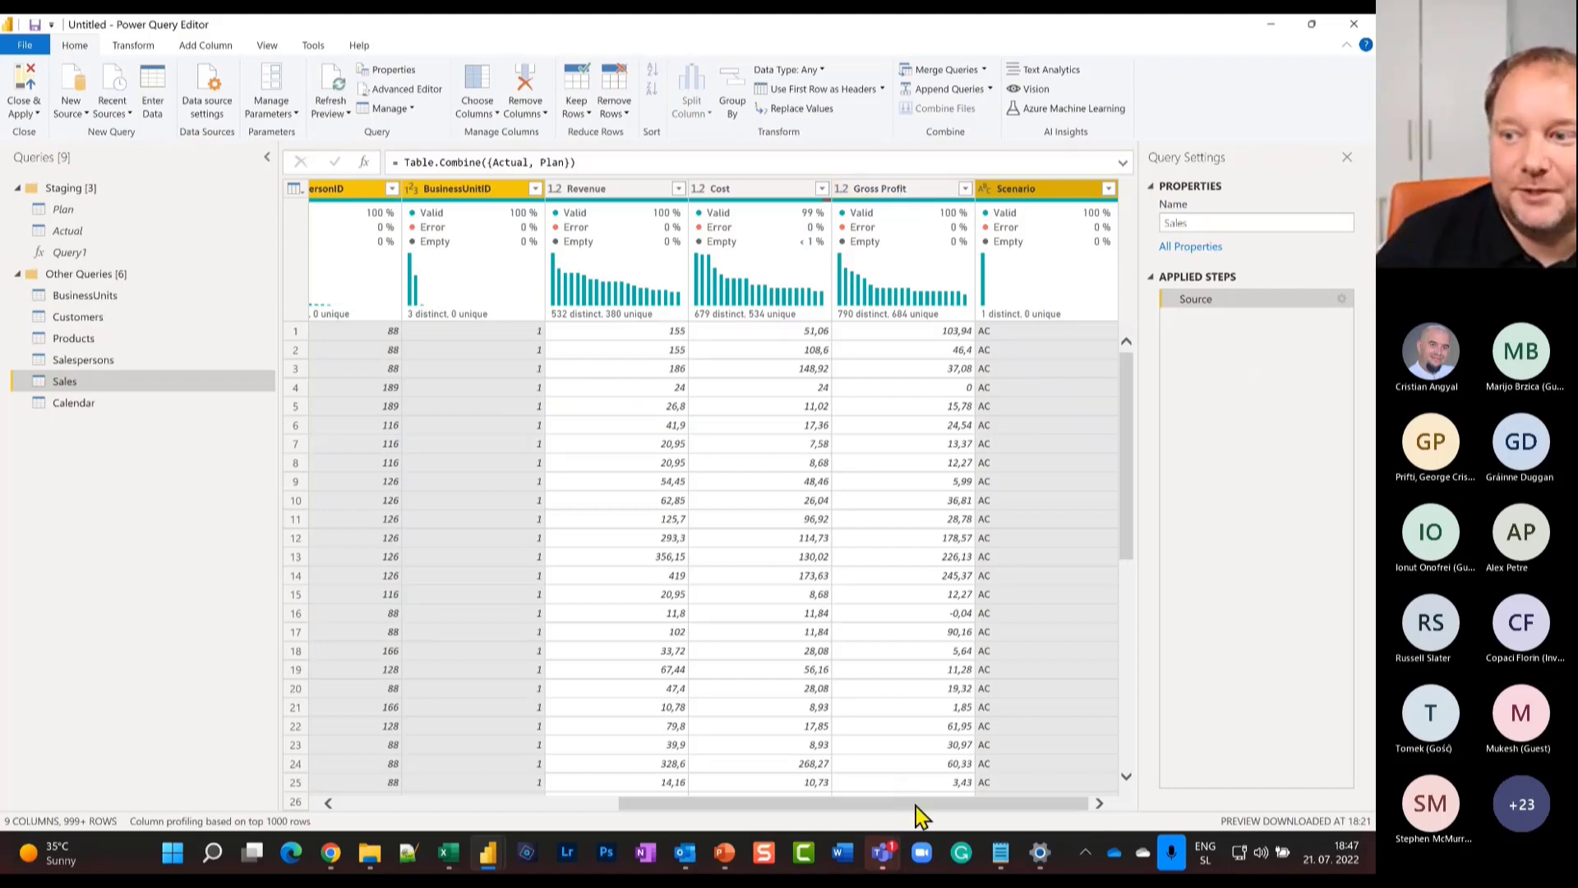
{"action": "left_click_drag", "start_coordinate": [916, 806], "coordinate": [1047, 789]}
{"action": "left_click_drag", "start_coordinate": [928, 787], "coordinate": [310, 852]}
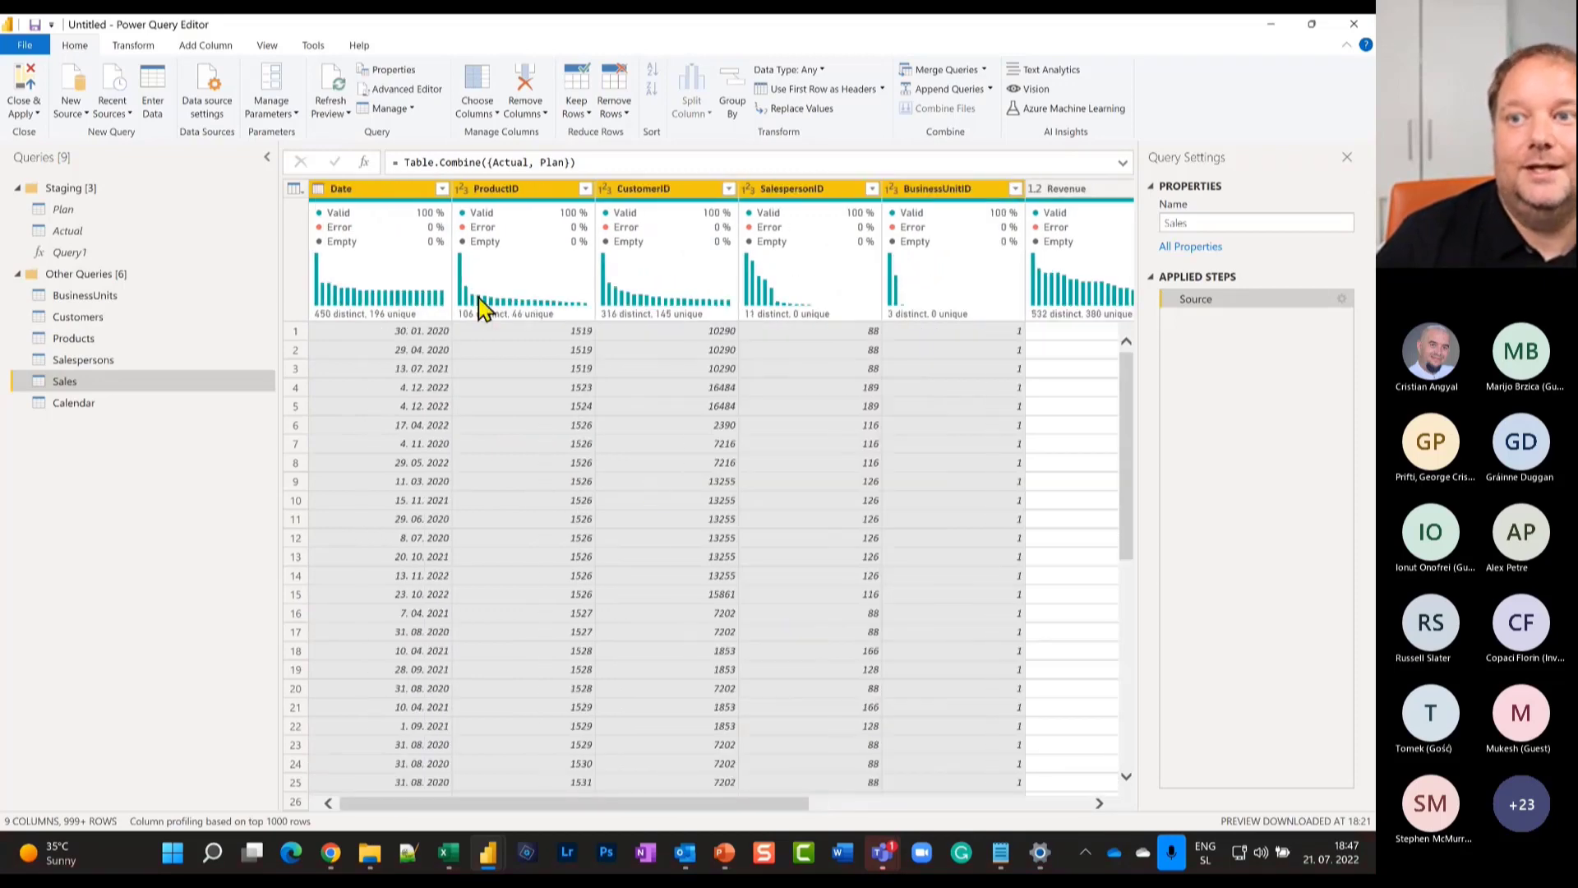
{"action": "right_click", "coordinate": [408, 192]}
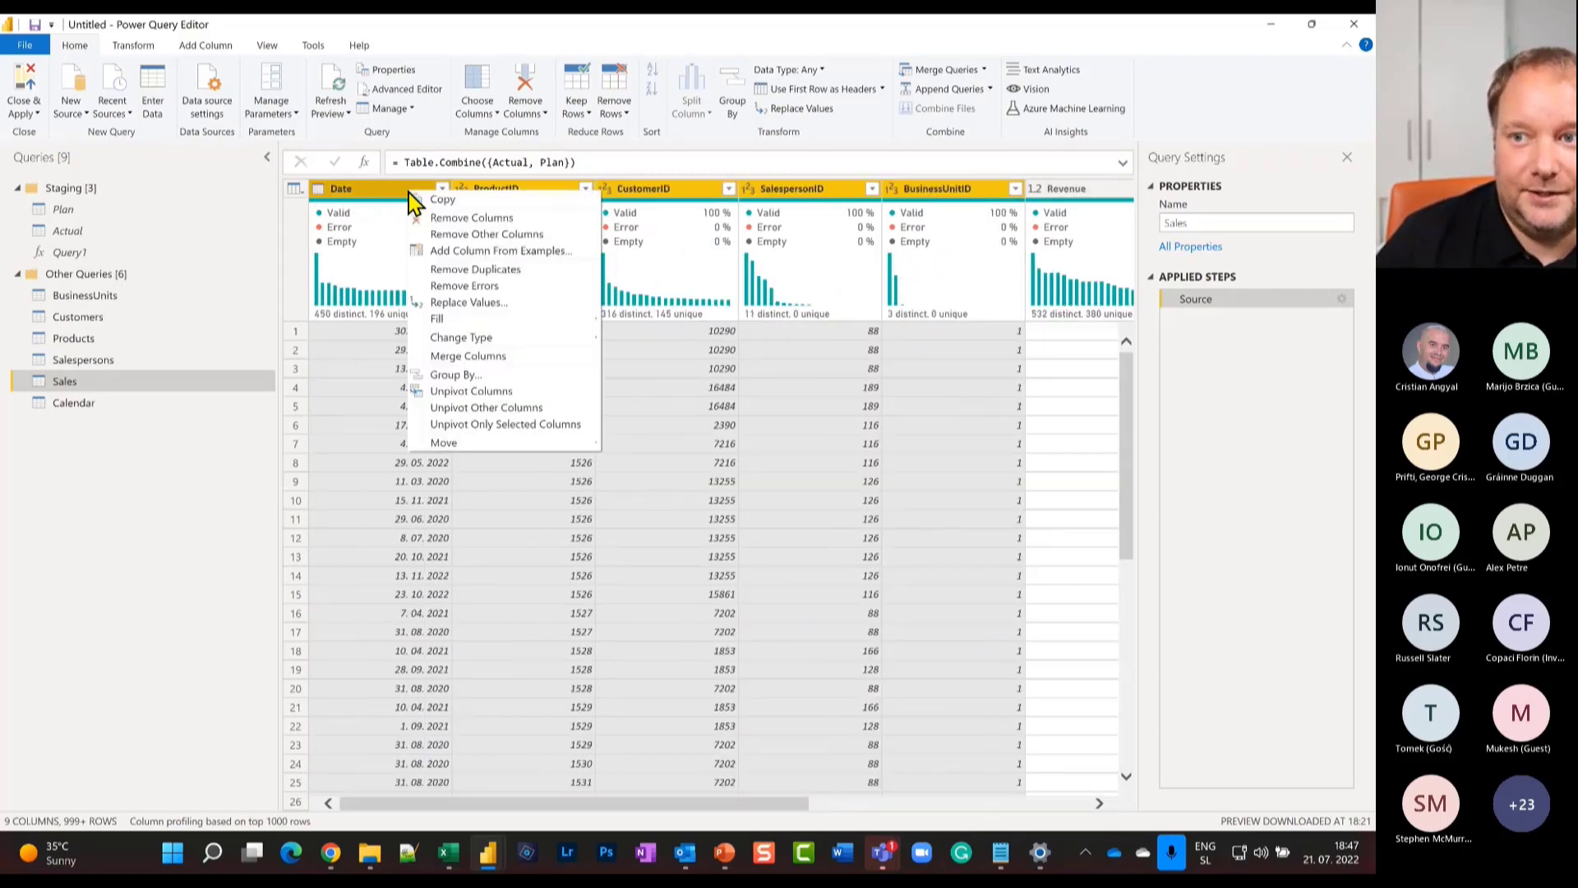
{"action": "left_click", "coordinate": [511, 411]}
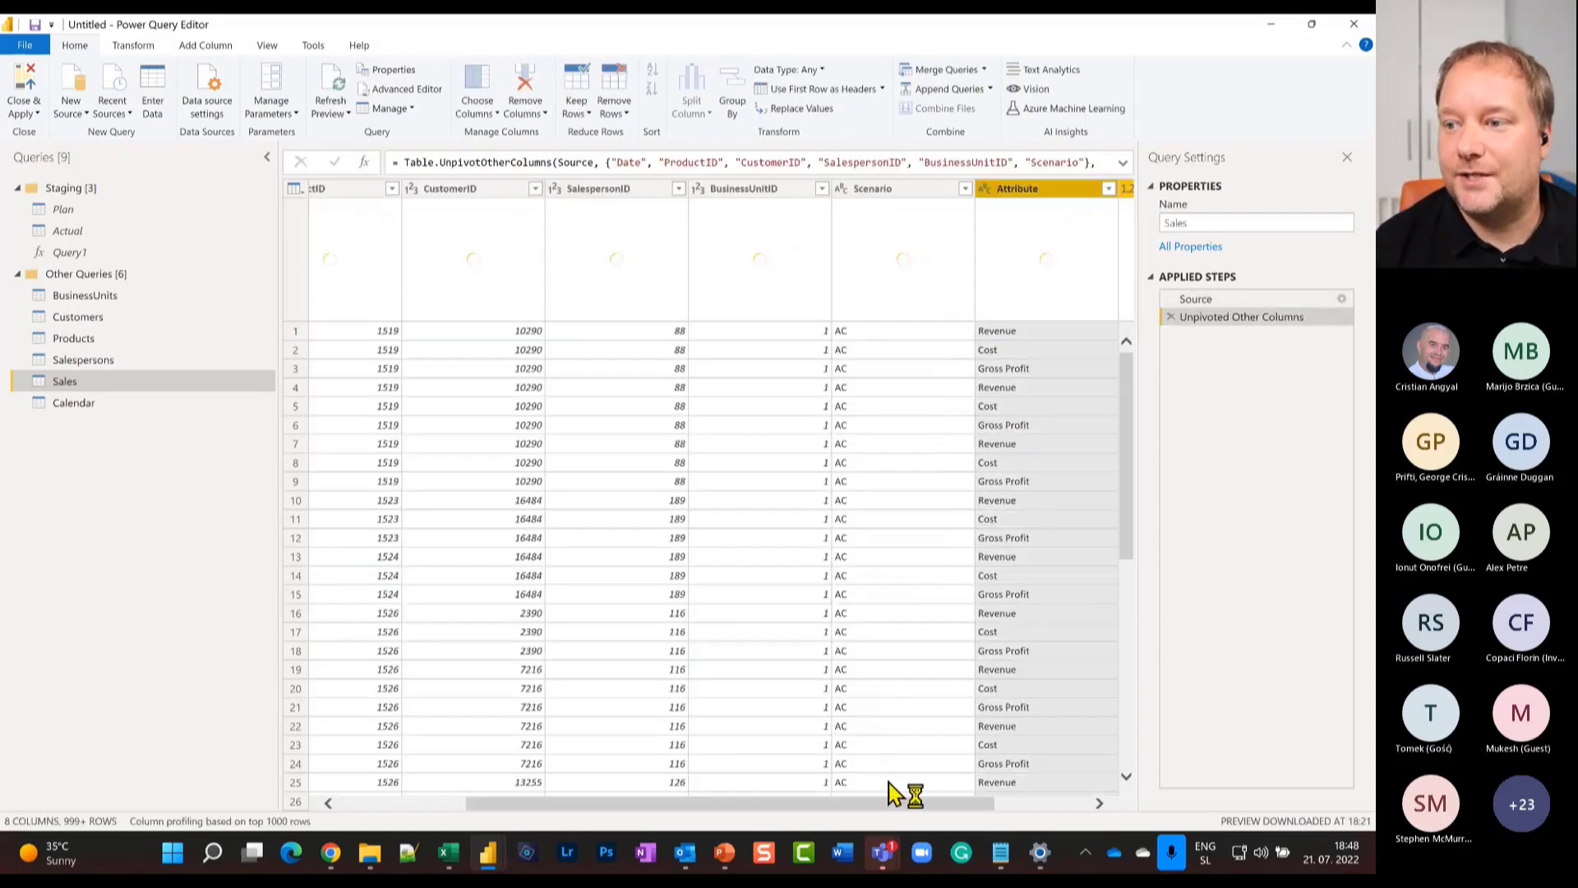
Rename the Attribute column of the unpivoted Sales table as KPI.
{"action": "left_click_drag", "start_coordinate": [896, 805], "coordinate": [991, 806]}
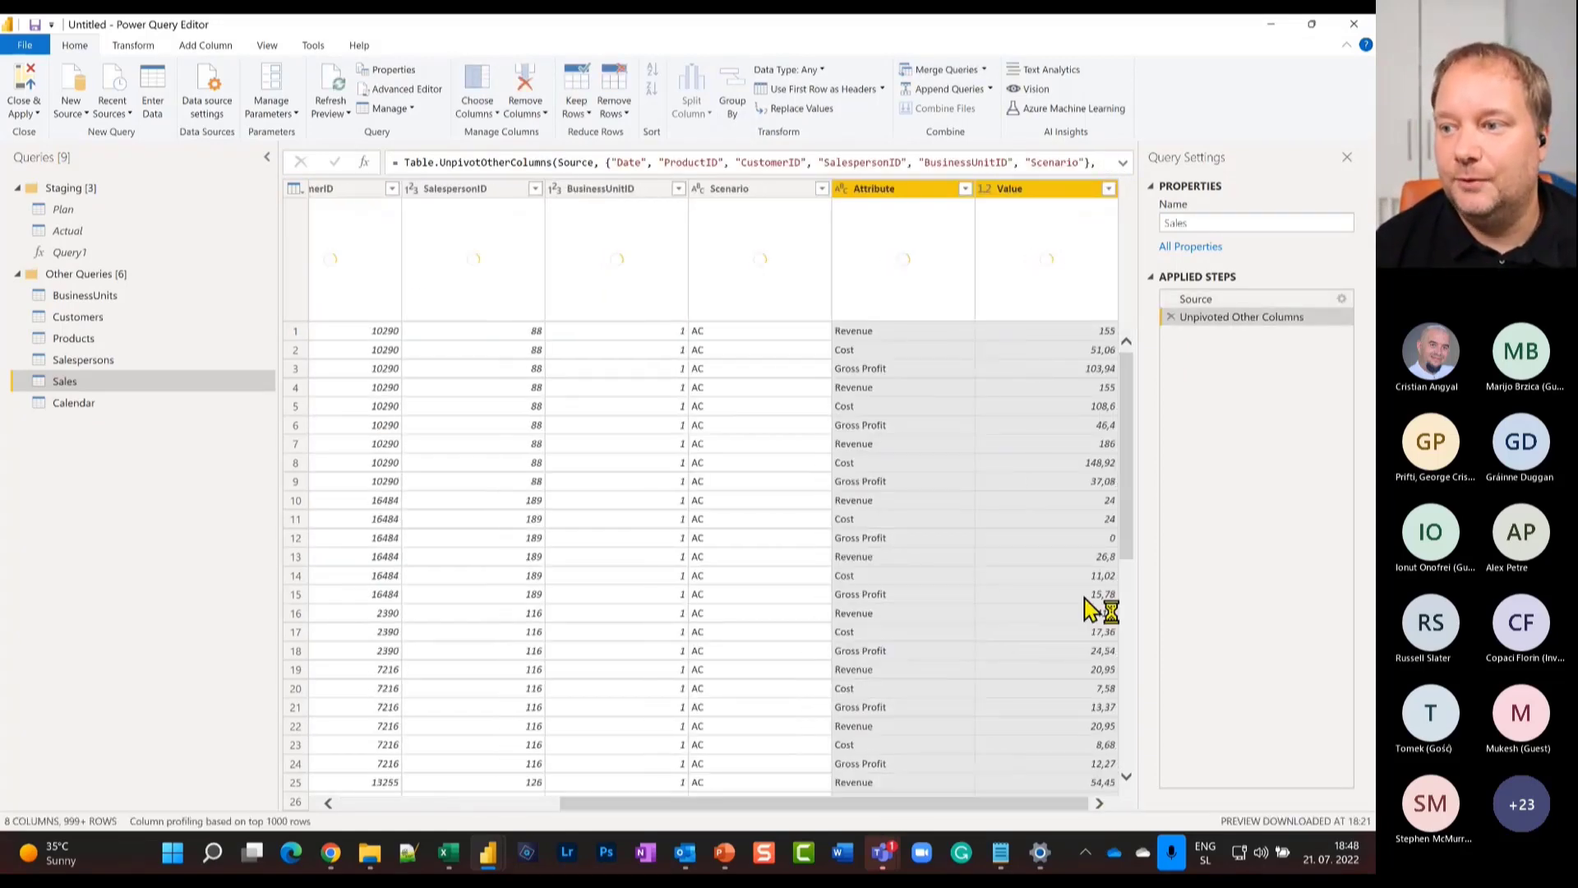
{"action": "left_click", "coordinate": [901, 196]}
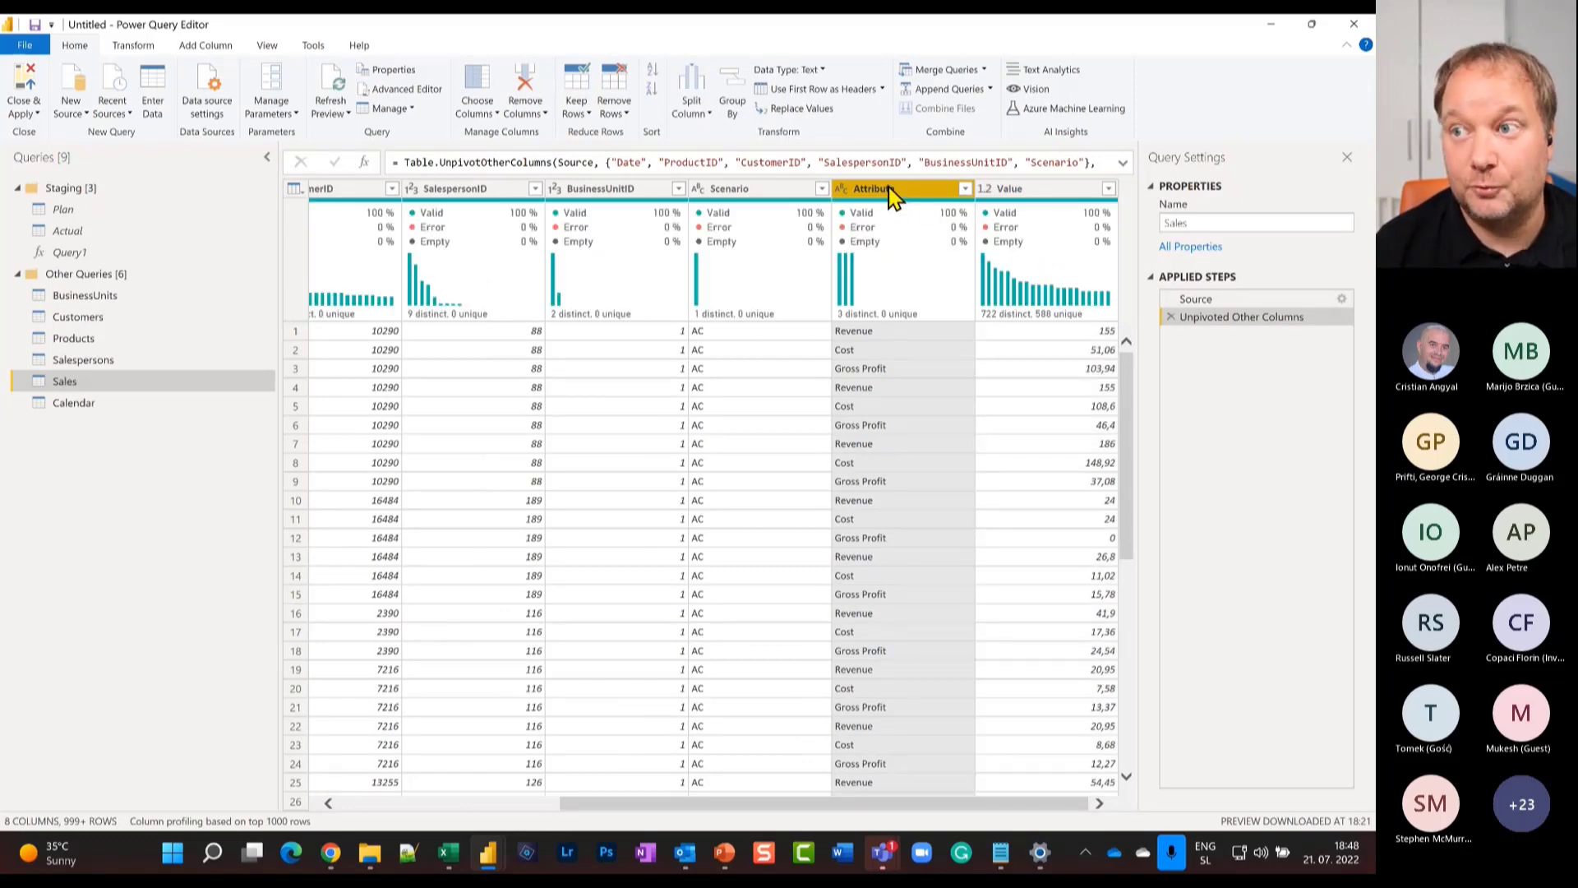
{"action": "double_click", "coordinate": [889, 186]}
{"action": "type", "text": "KPI"}
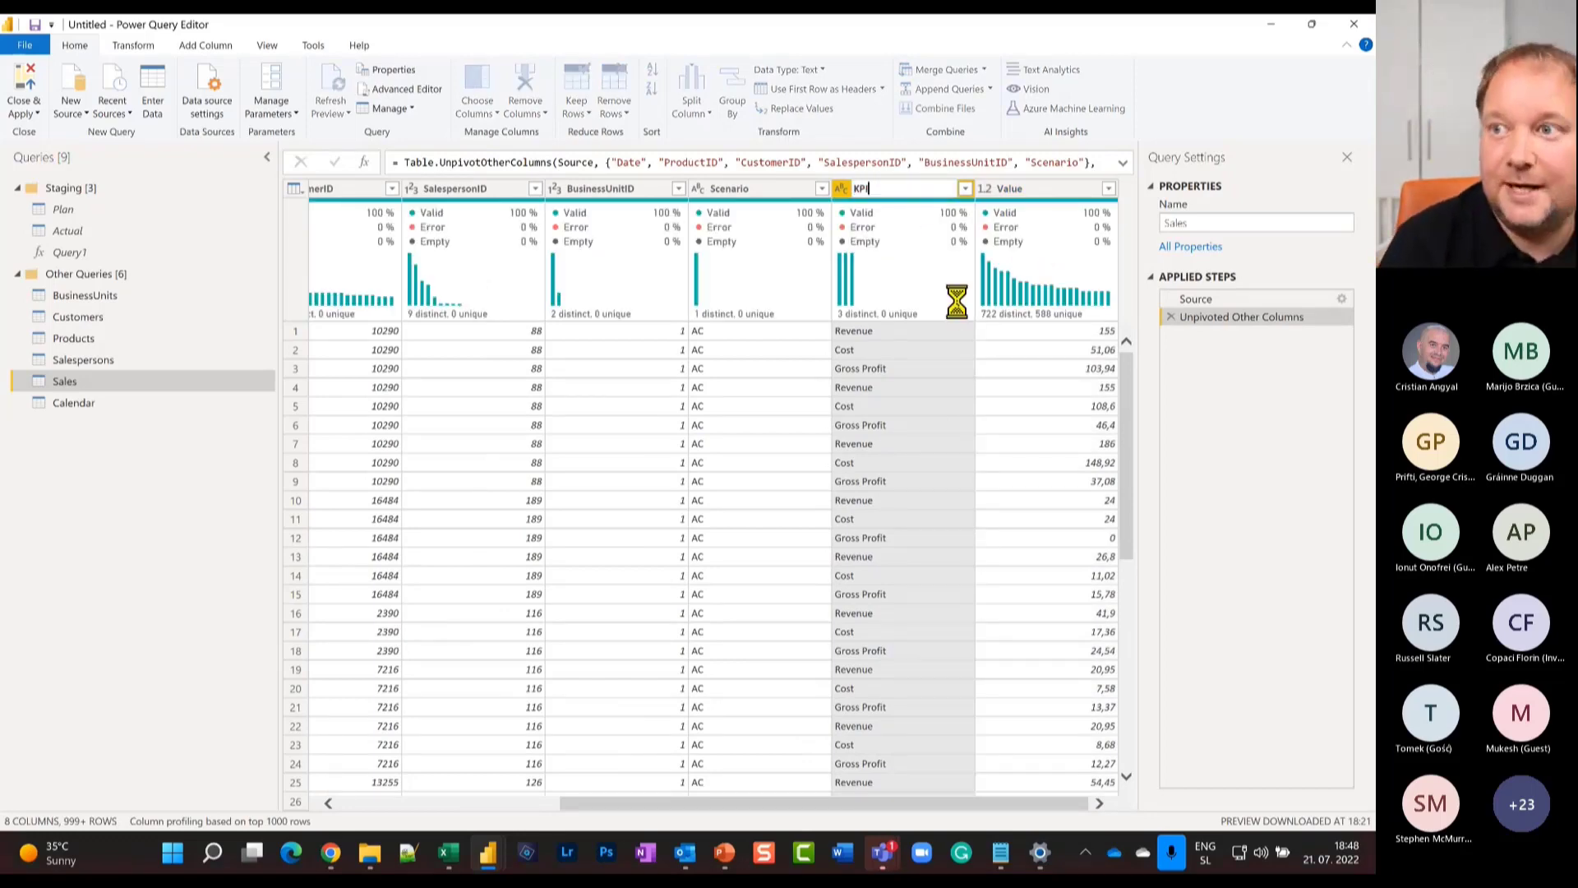
{"action": "key", "text": "Return"}
{"action": "left_click", "coordinate": [1041, 192]}
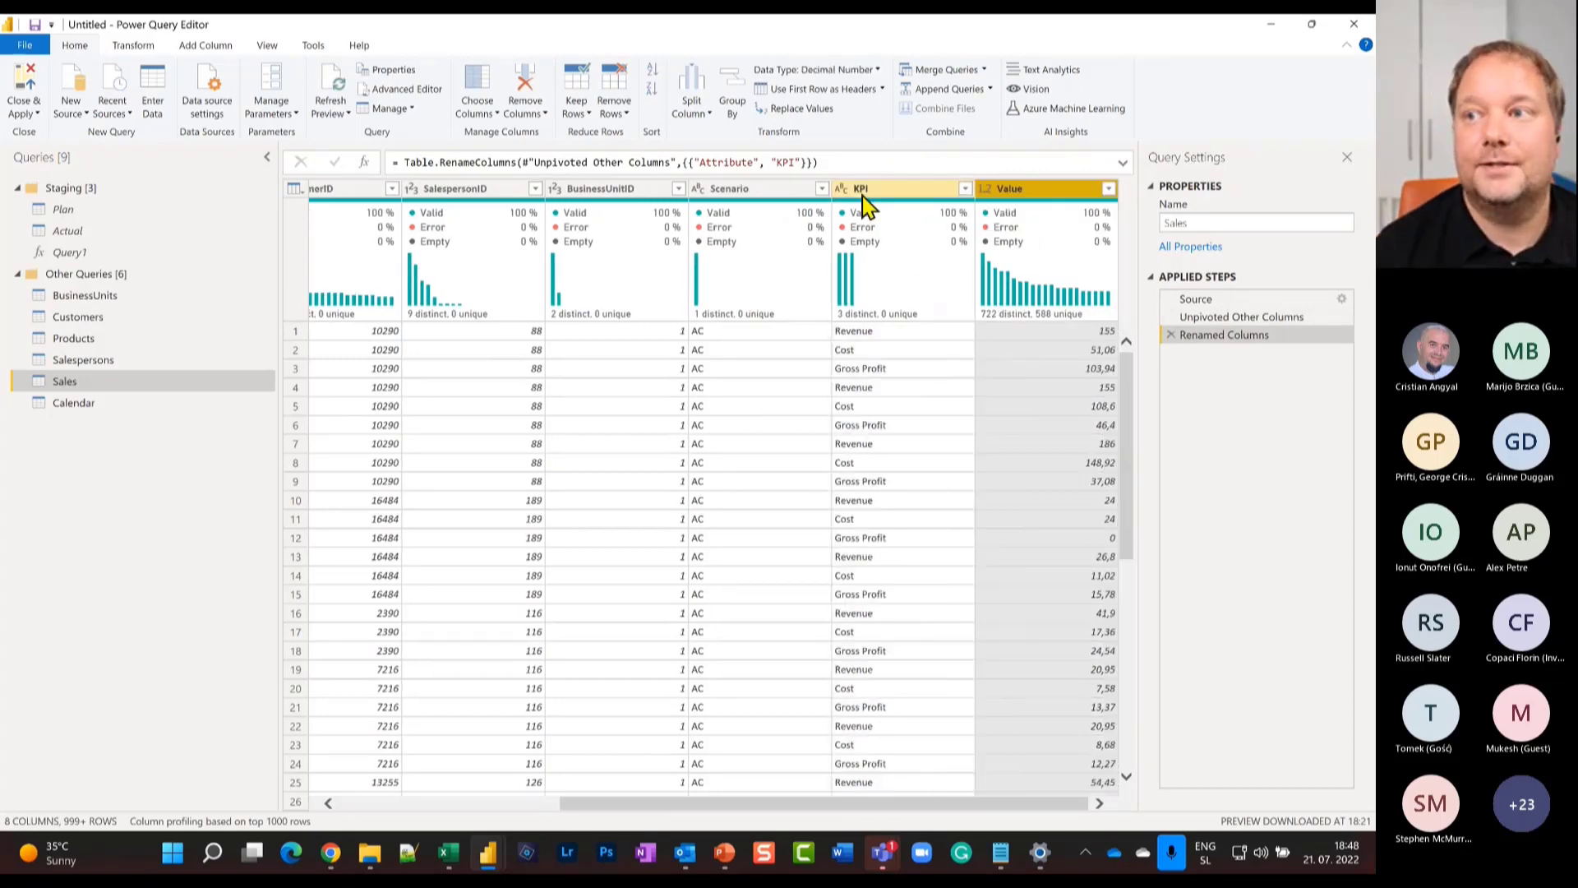
{"action": "left_click", "coordinate": [883, 190]}
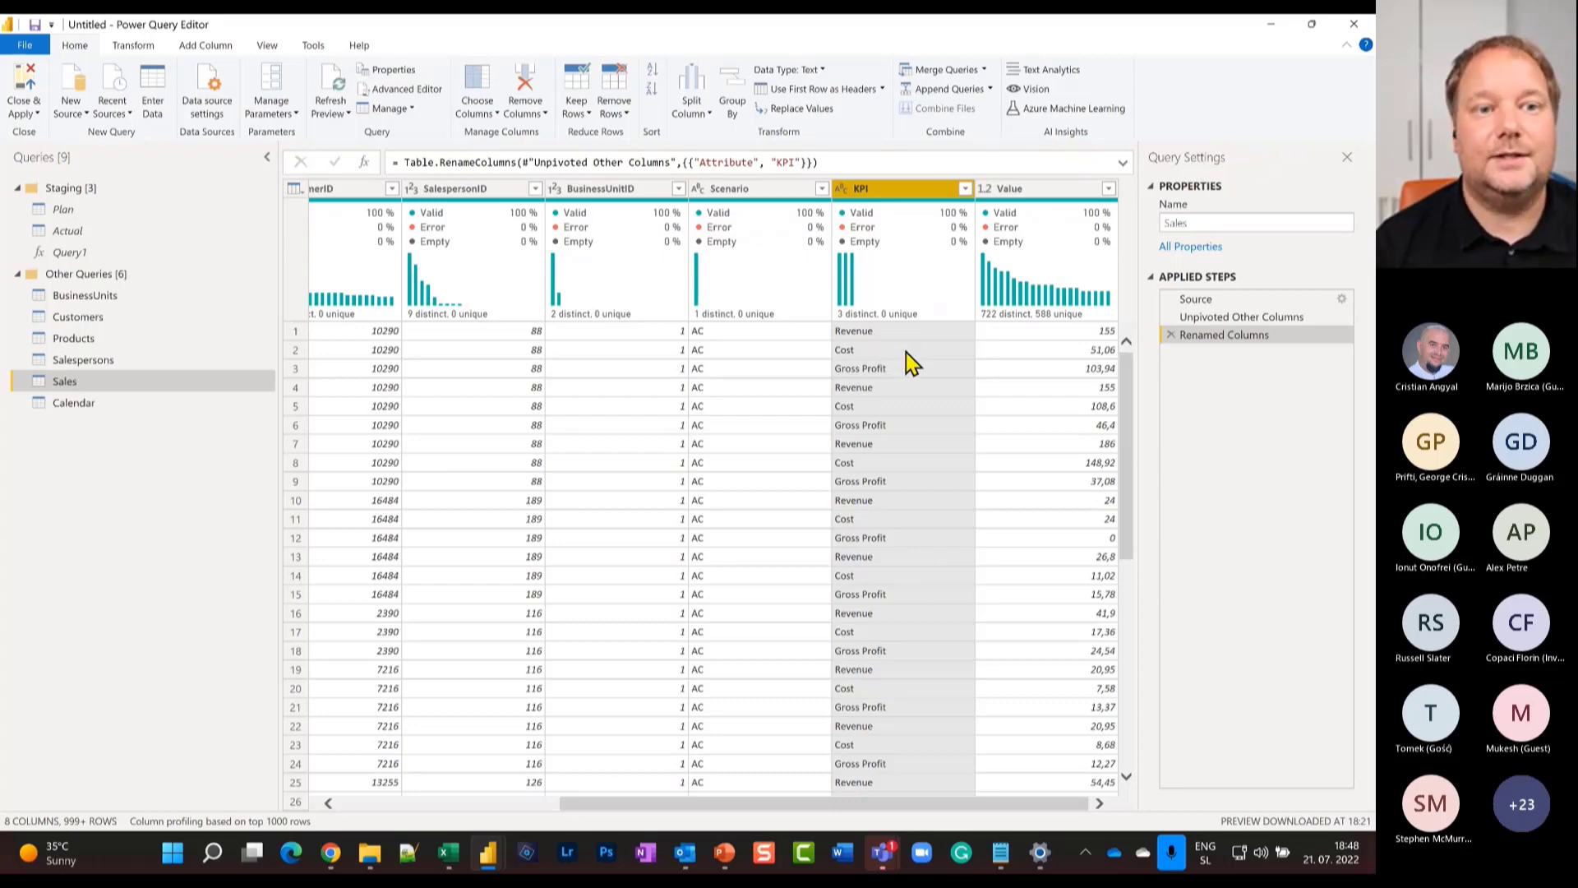
{"action": "left_click", "coordinate": [1044, 190]}
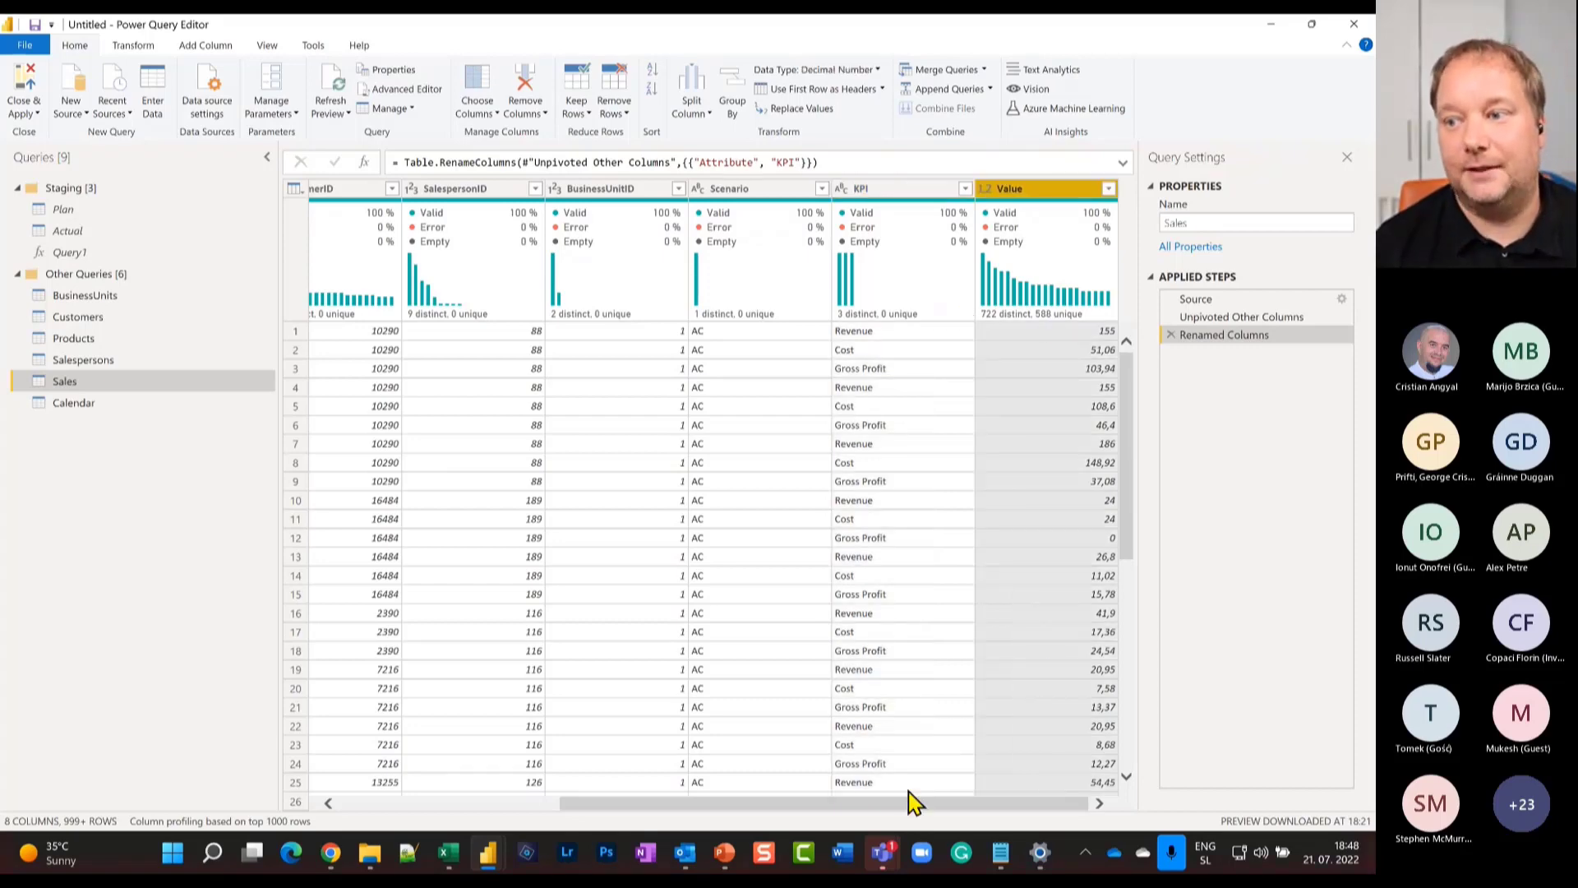
Close the Power Query Editor and apply the pending query changes to the report.
{"action": "left_click_drag", "start_coordinate": [909, 804], "coordinate": [523, 834]}
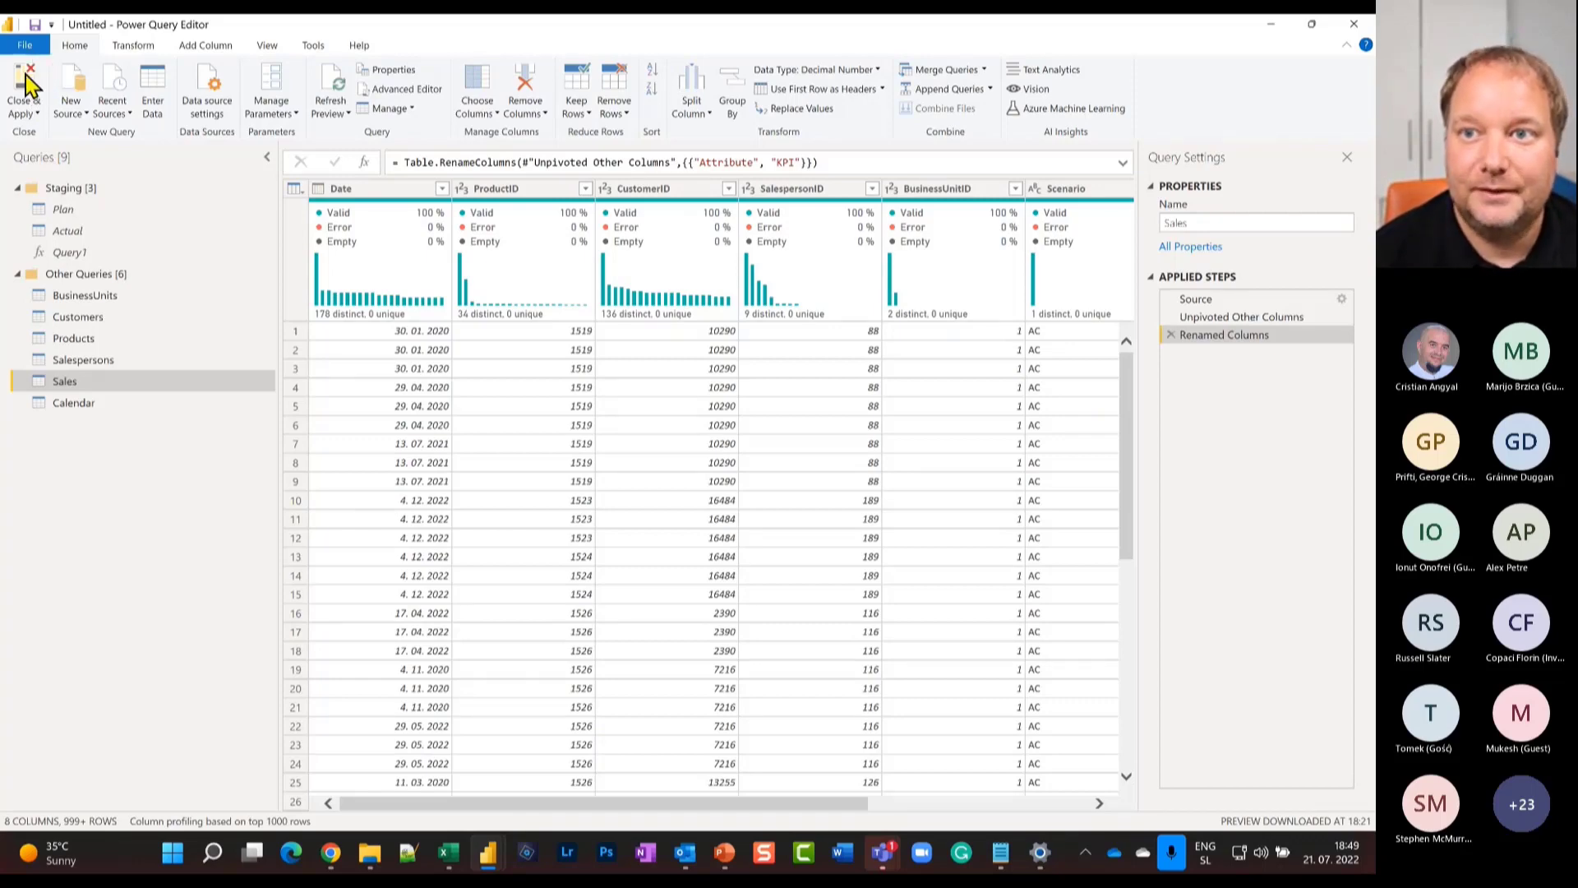
{"action": "left_click", "coordinate": [465, 448]}
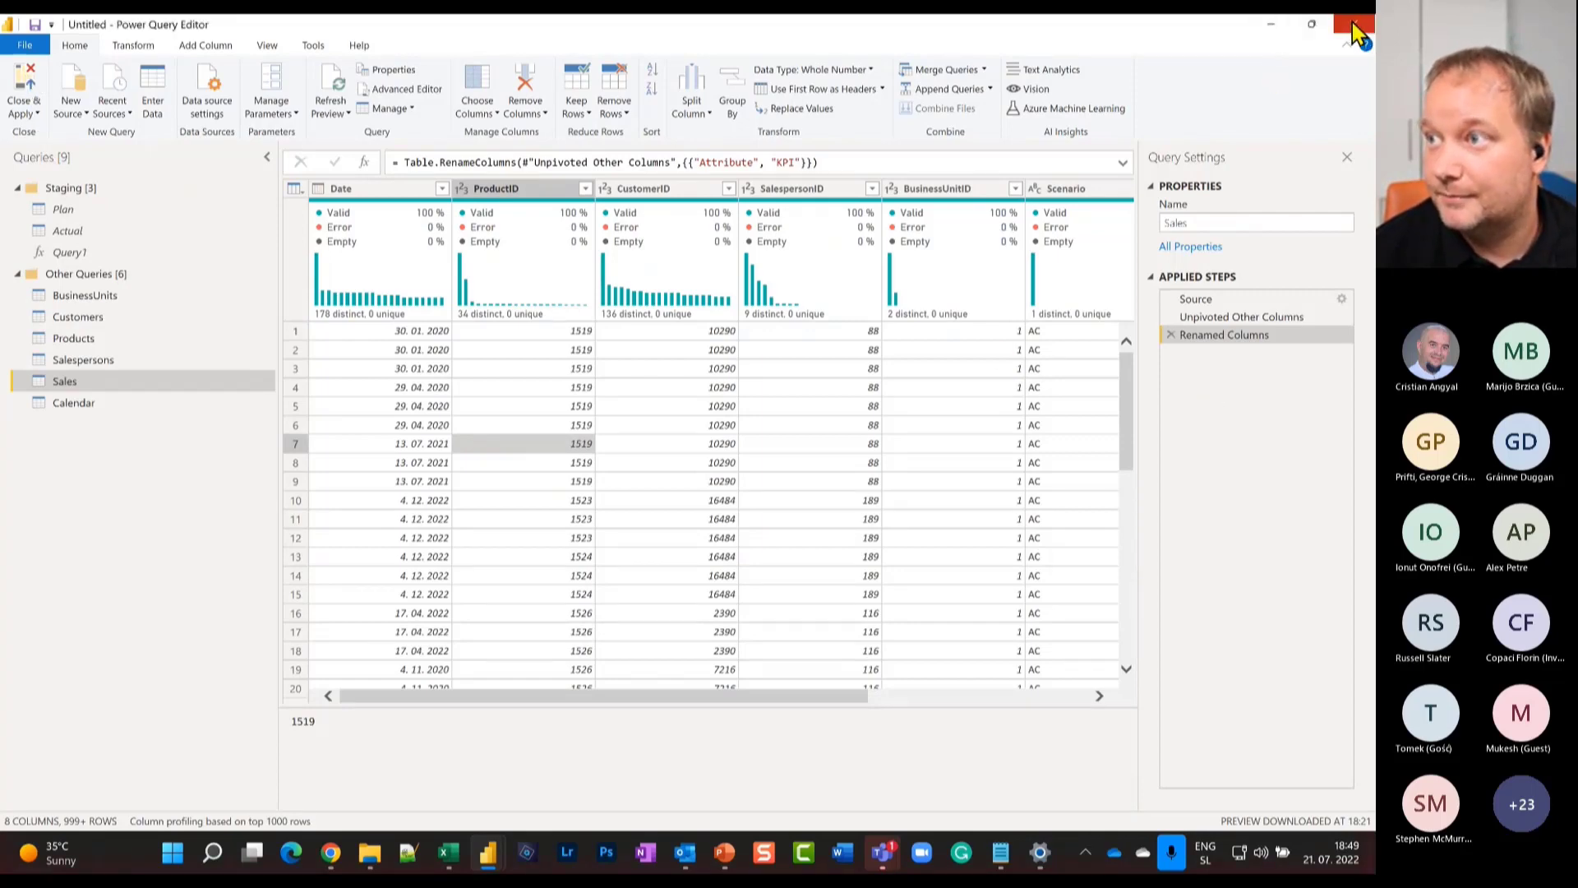
{"action": "left_click", "coordinate": [1273, 25]}
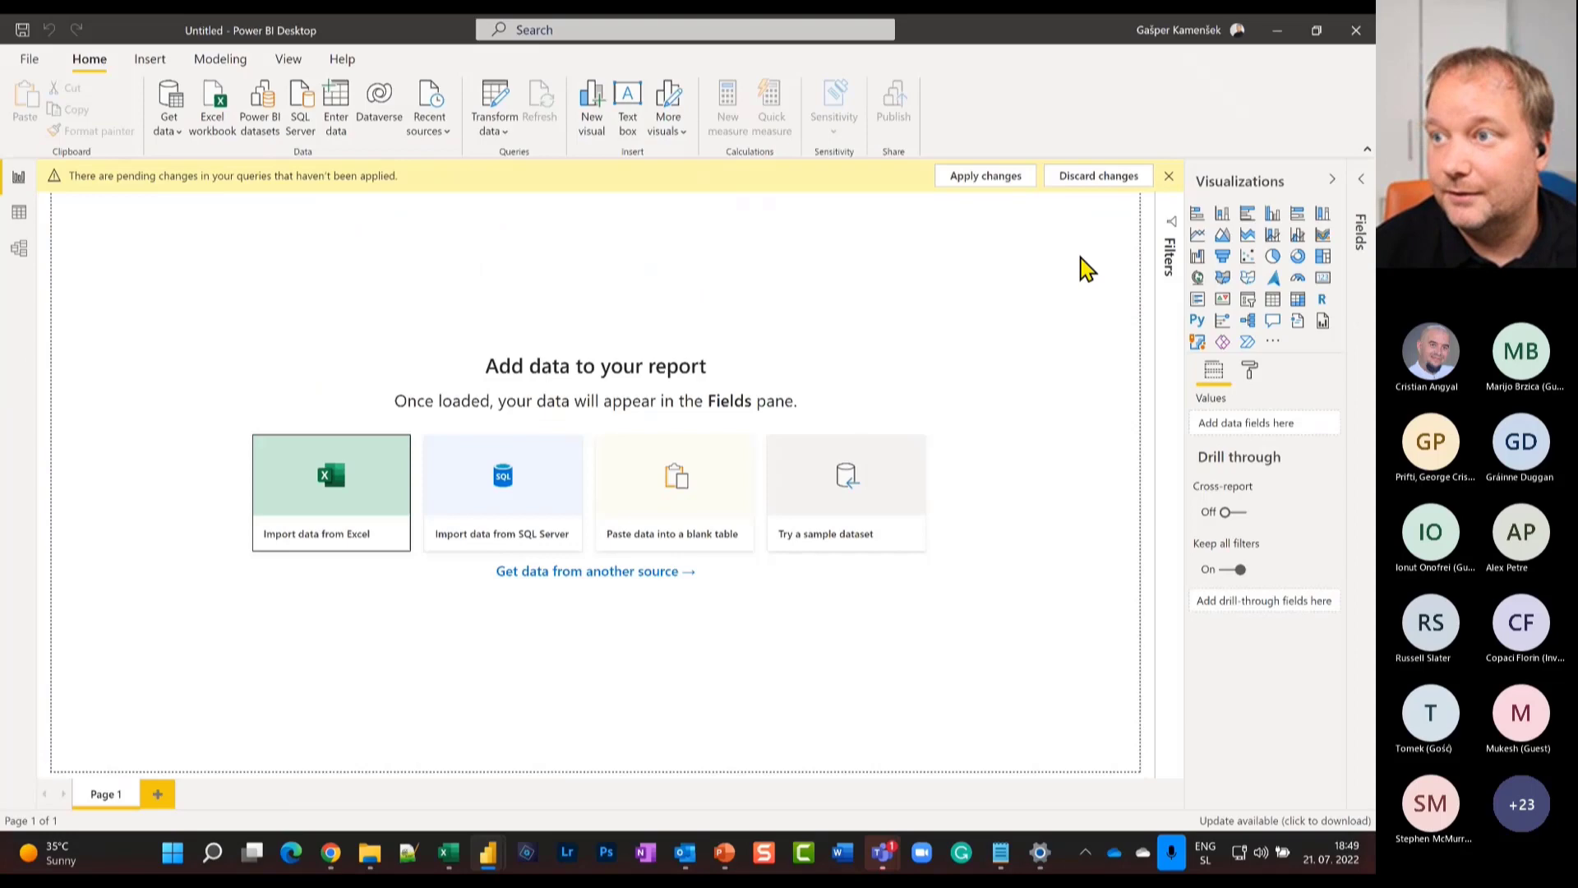
{"action": "left_click", "coordinate": [982, 178]}
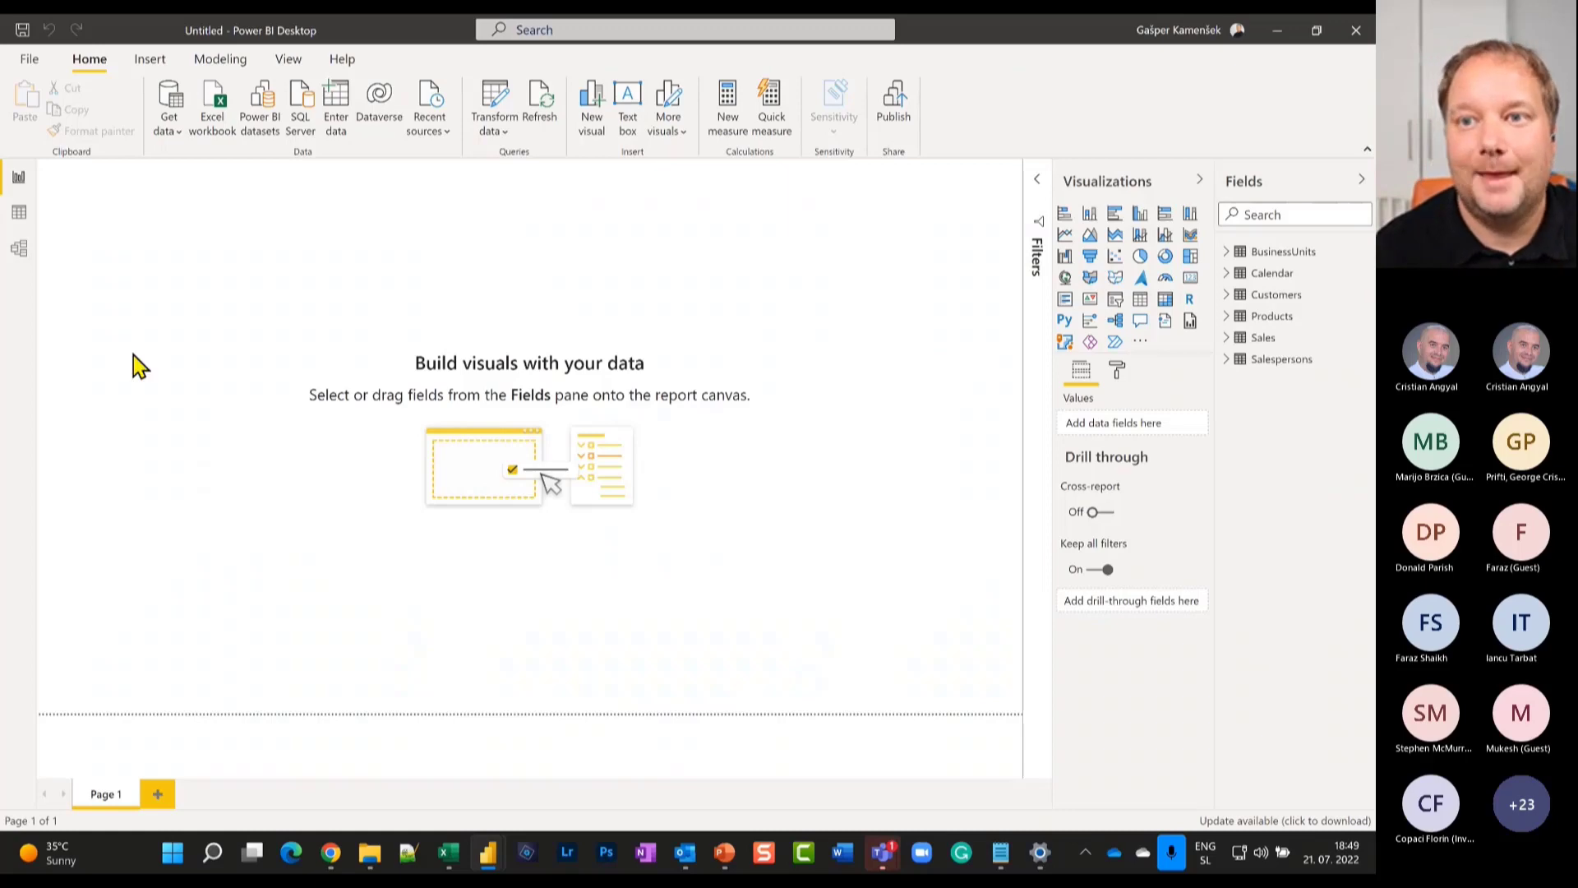
Arrange the Customers, BusinessUnits, Salespersons, Products and Calendar tables around the Sales table in the model diagram.
{"action": "left_click", "coordinate": [20, 248]}
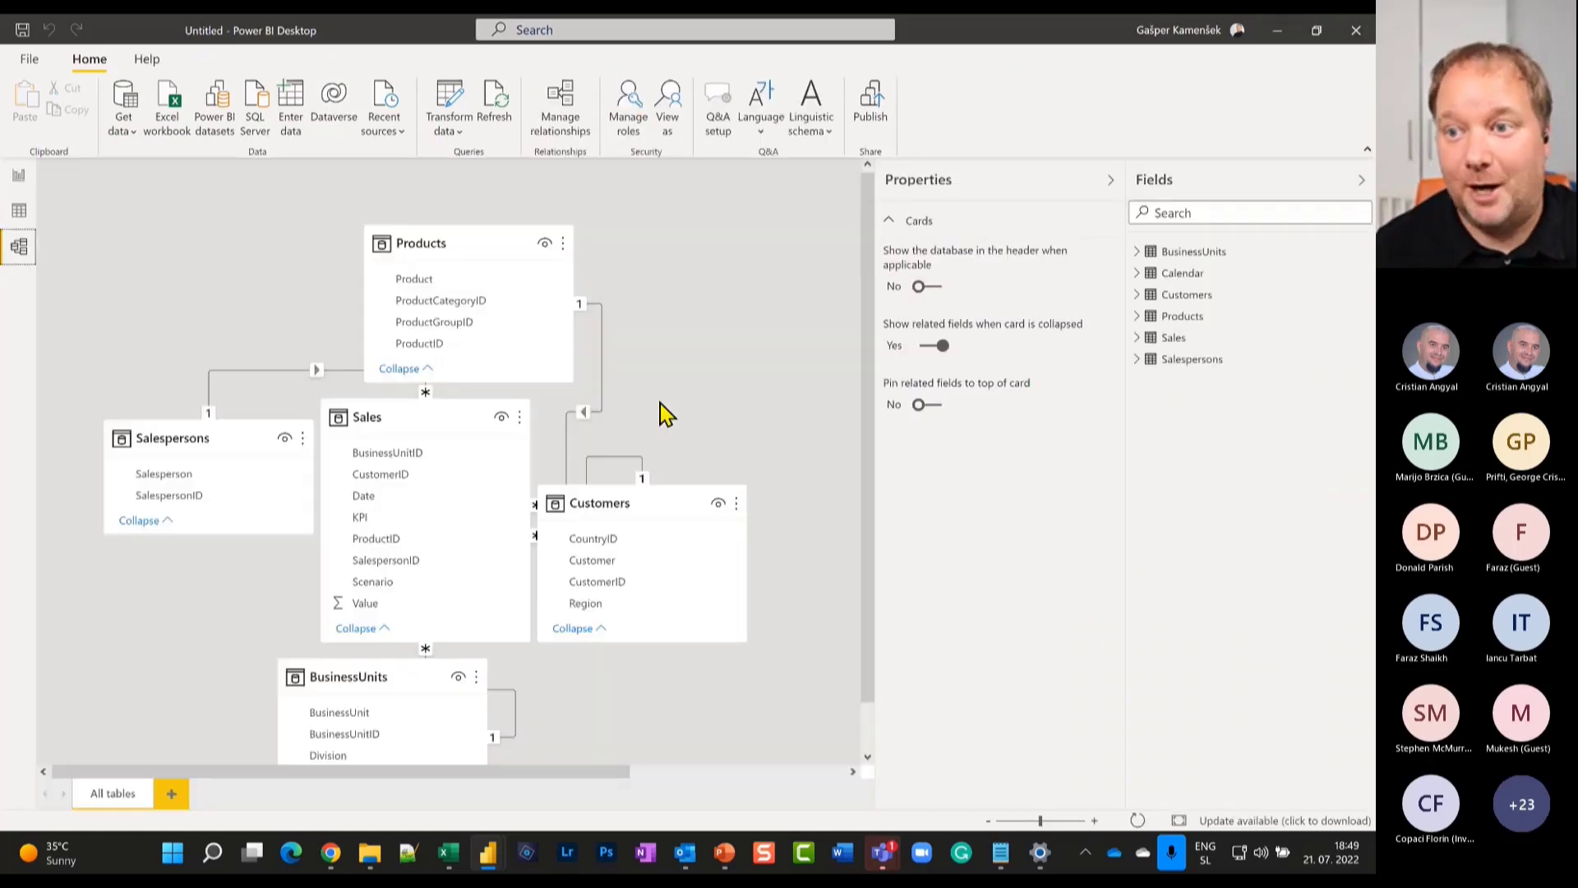
{"action": "left_click_drag", "start_coordinate": [617, 500], "coordinate": [703, 422]}
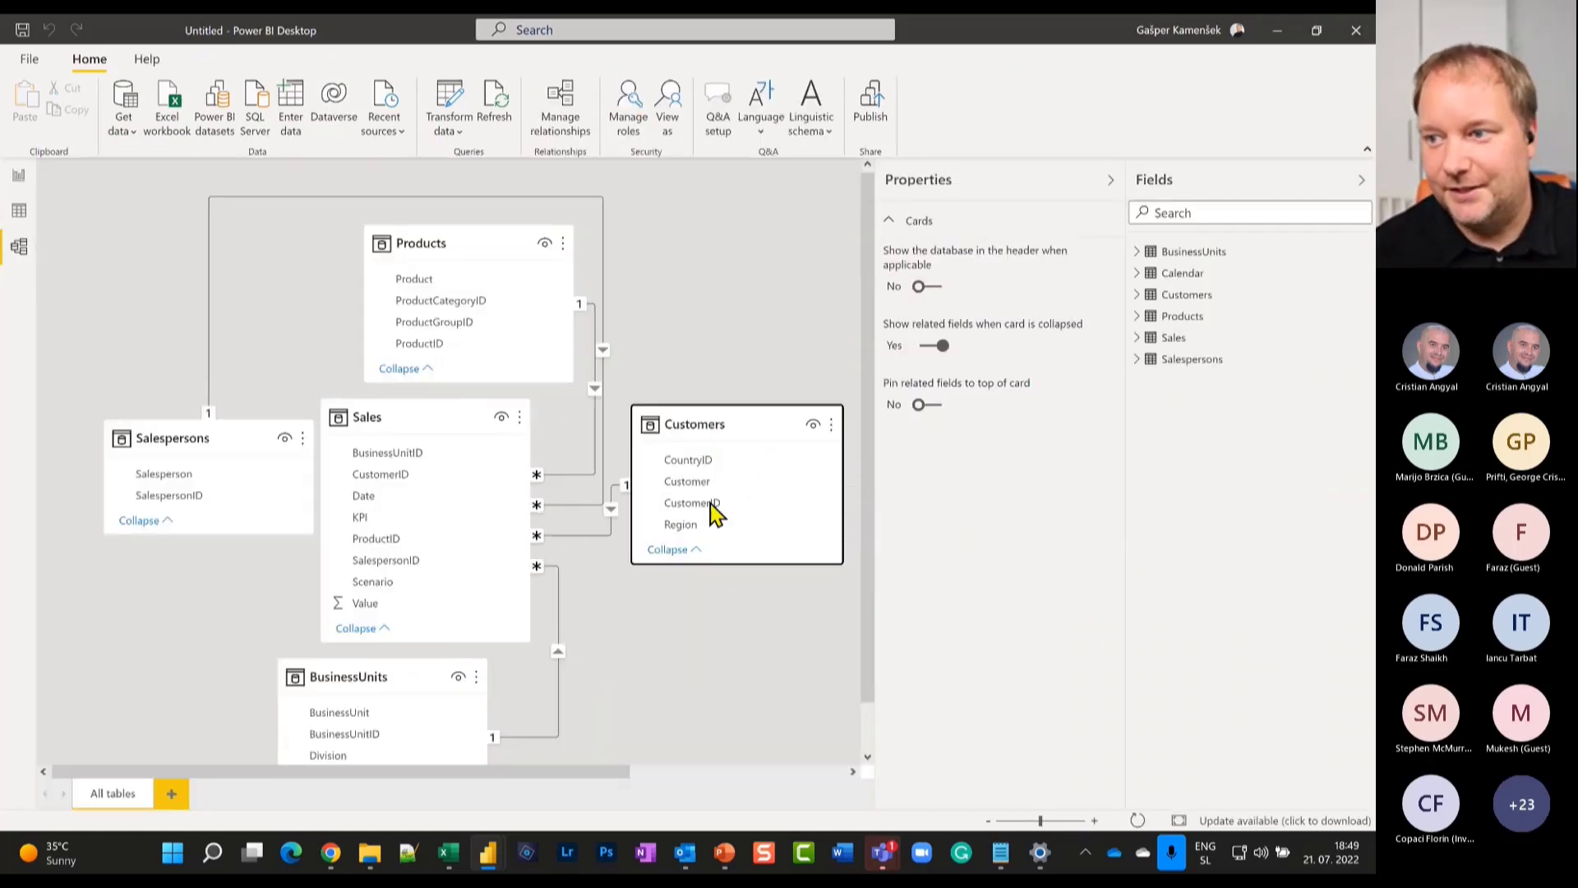
{"action": "left_click", "coordinate": [989, 821]}
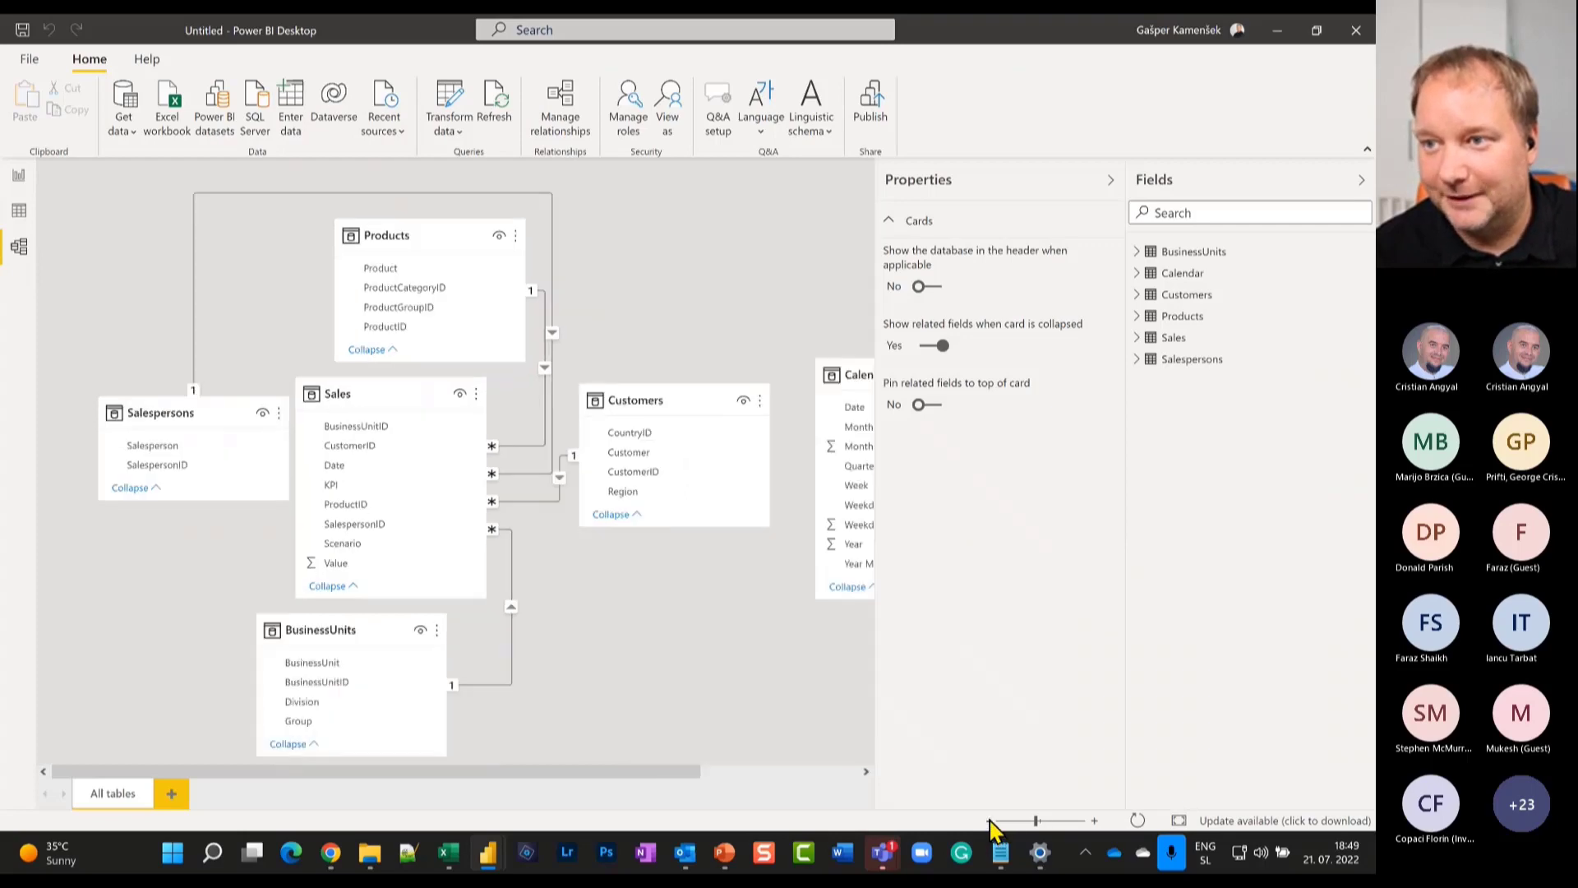
{"action": "left_click", "coordinate": [990, 820]}
{"action": "left_click", "coordinate": [990, 821]}
{"action": "left_click", "coordinate": [990, 821]}
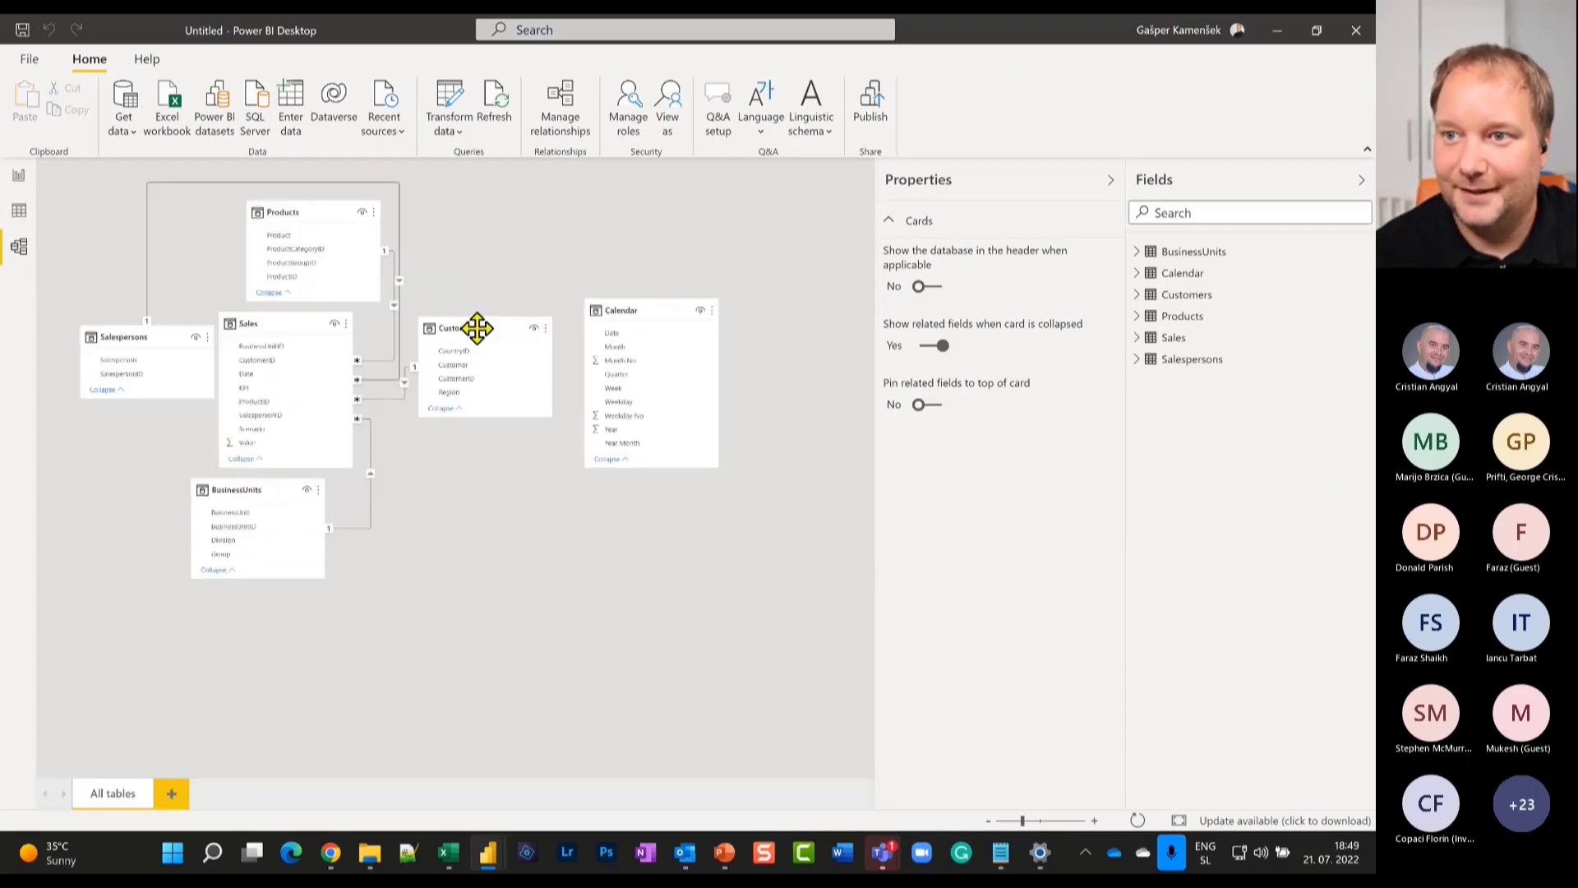
{"action": "left_click_drag", "start_coordinate": [476, 328], "coordinate": [496, 382]}
{"action": "left_click_drag", "start_coordinate": [263, 491], "coordinate": [152, 558]}
{"action": "left_click_drag", "start_coordinate": [129, 351], "coordinate": [130, 338]}
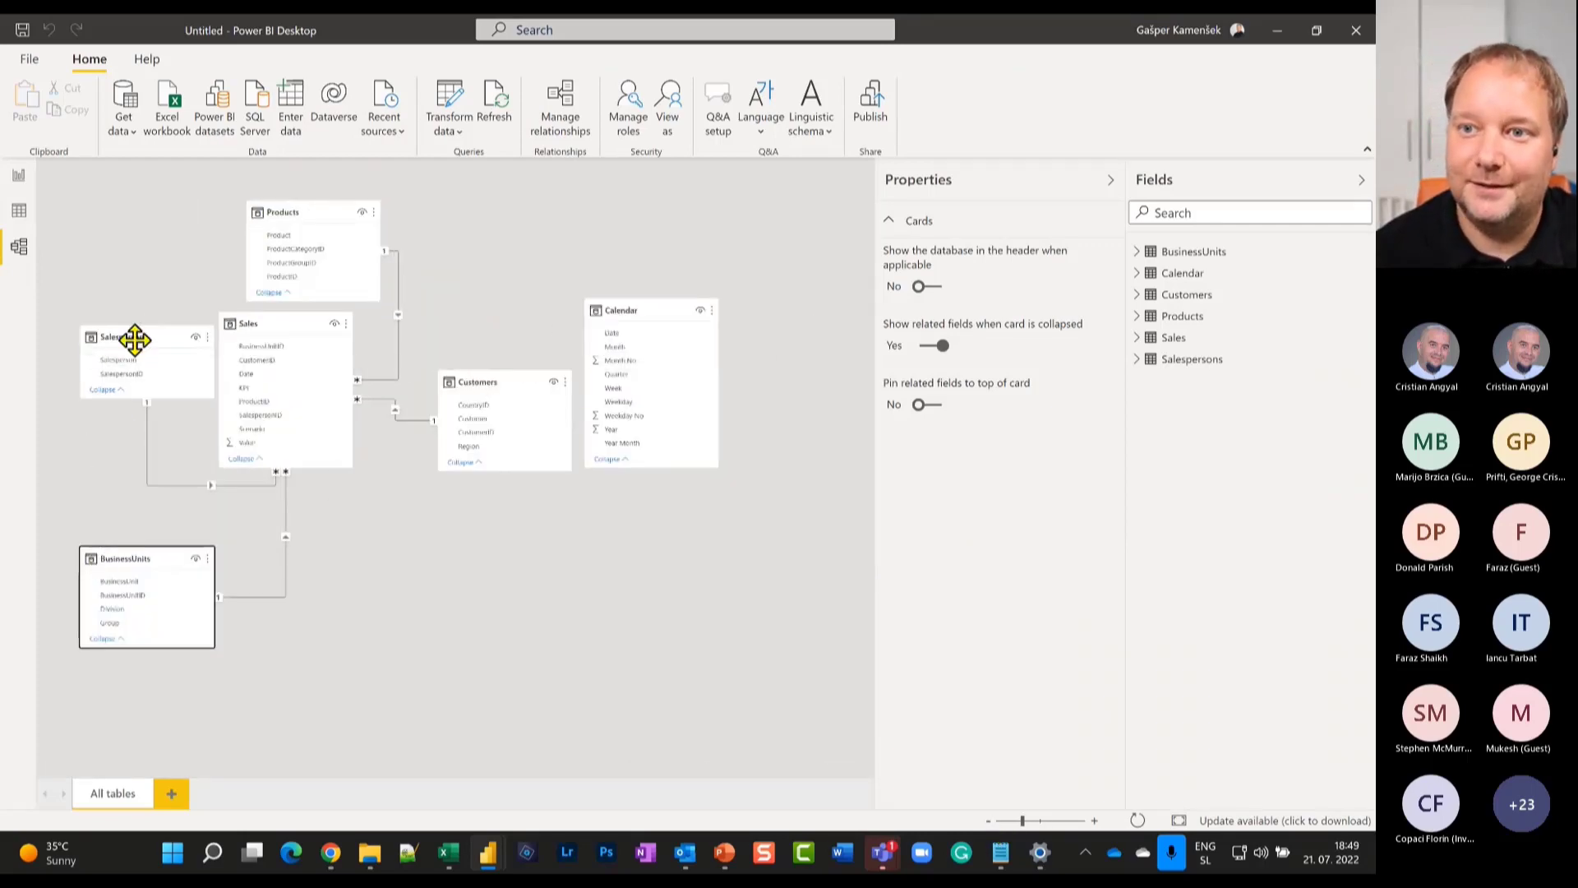
{"action": "left_click_drag", "start_coordinate": [283, 212], "coordinate": [275, 211]}
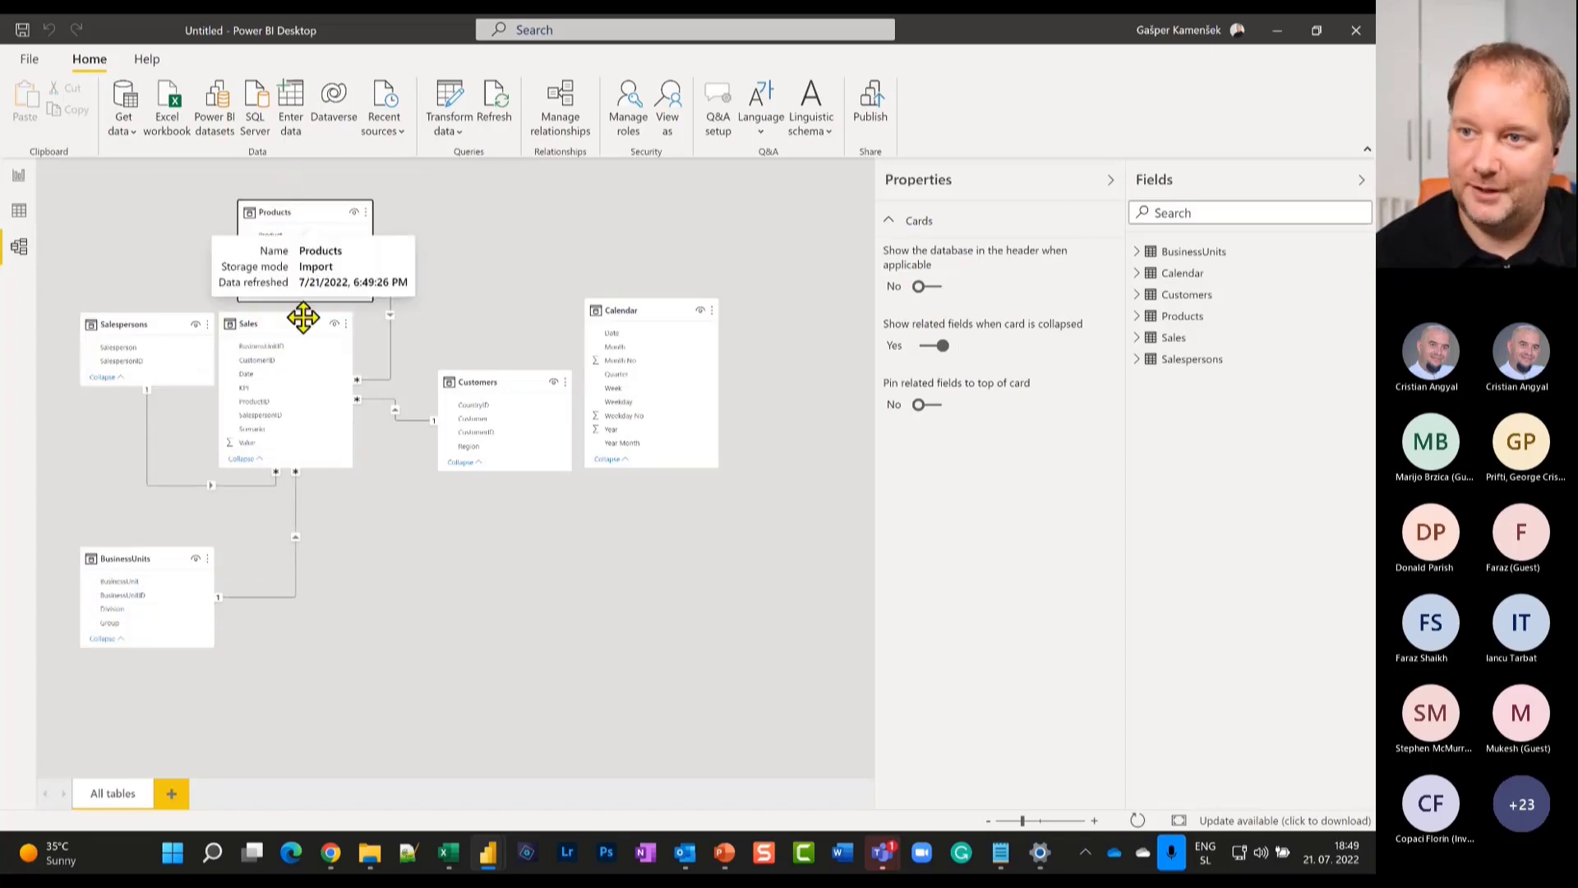
{"action": "left_click_drag", "start_coordinate": [303, 322], "coordinate": [325, 350]}
{"action": "left_click_drag", "start_coordinate": [645, 307], "coordinate": [299, 403]}
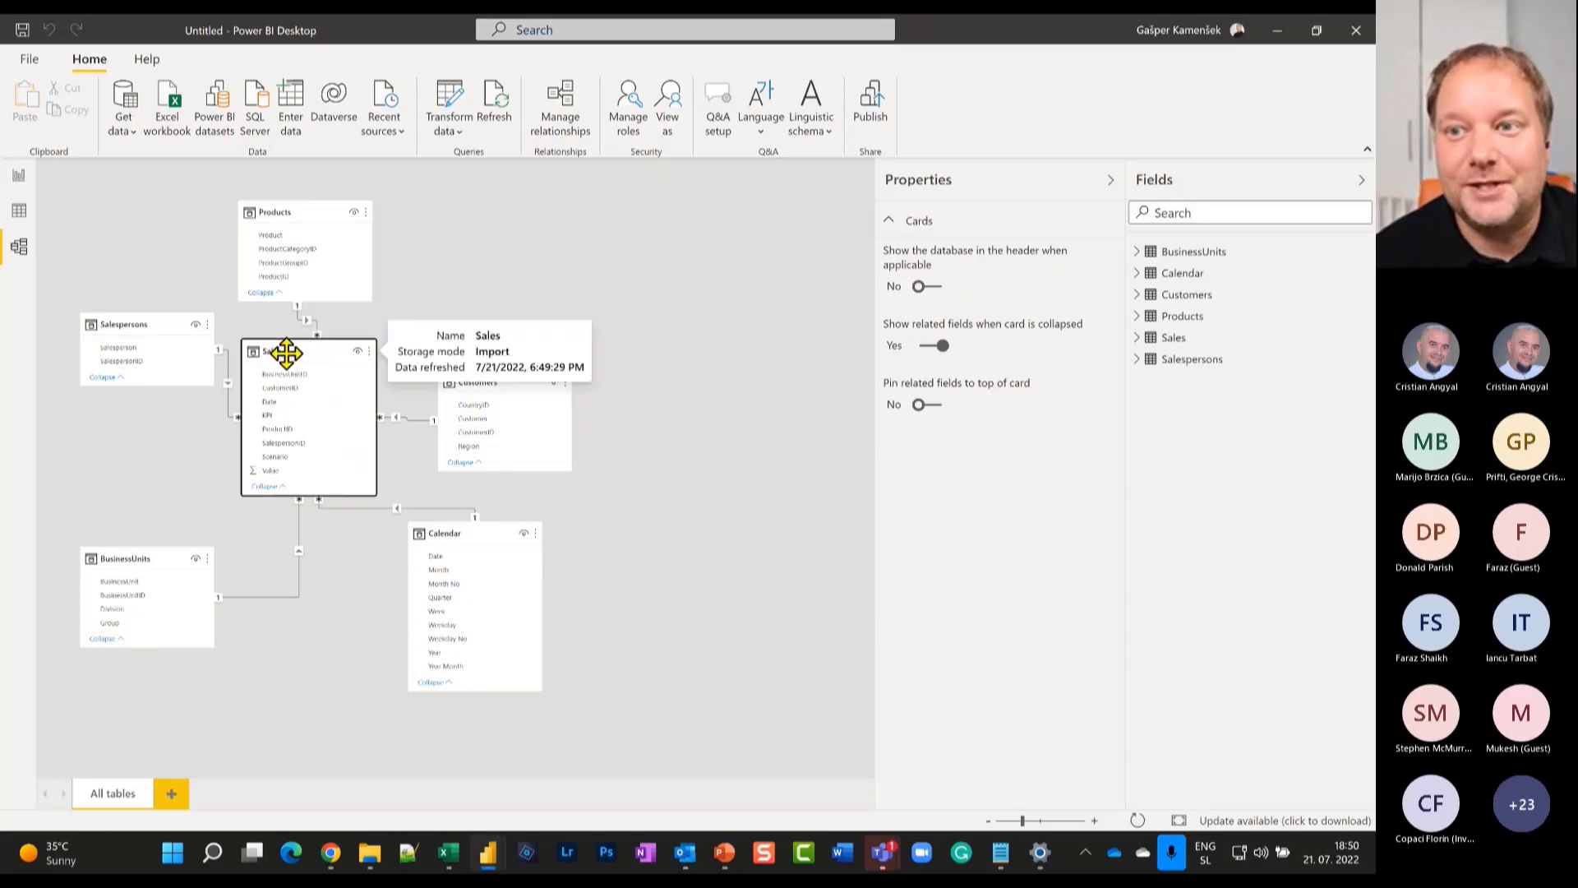
Move Sales to the bottom of the model diagram and line up Salespersons, BusinessUnits and Customers in a row with Products above it.
{"action": "left_click_drag", "start_coordinate": [286, 352], "coordinate": [288, 613]}
{"action": "left_click_drag", "start_coordinate": [161, 563], "coordinate": [461, 211]}
{"action": "left_click_drag", "start_coordinate": [507, 381], "coordinate": [648, 215]}
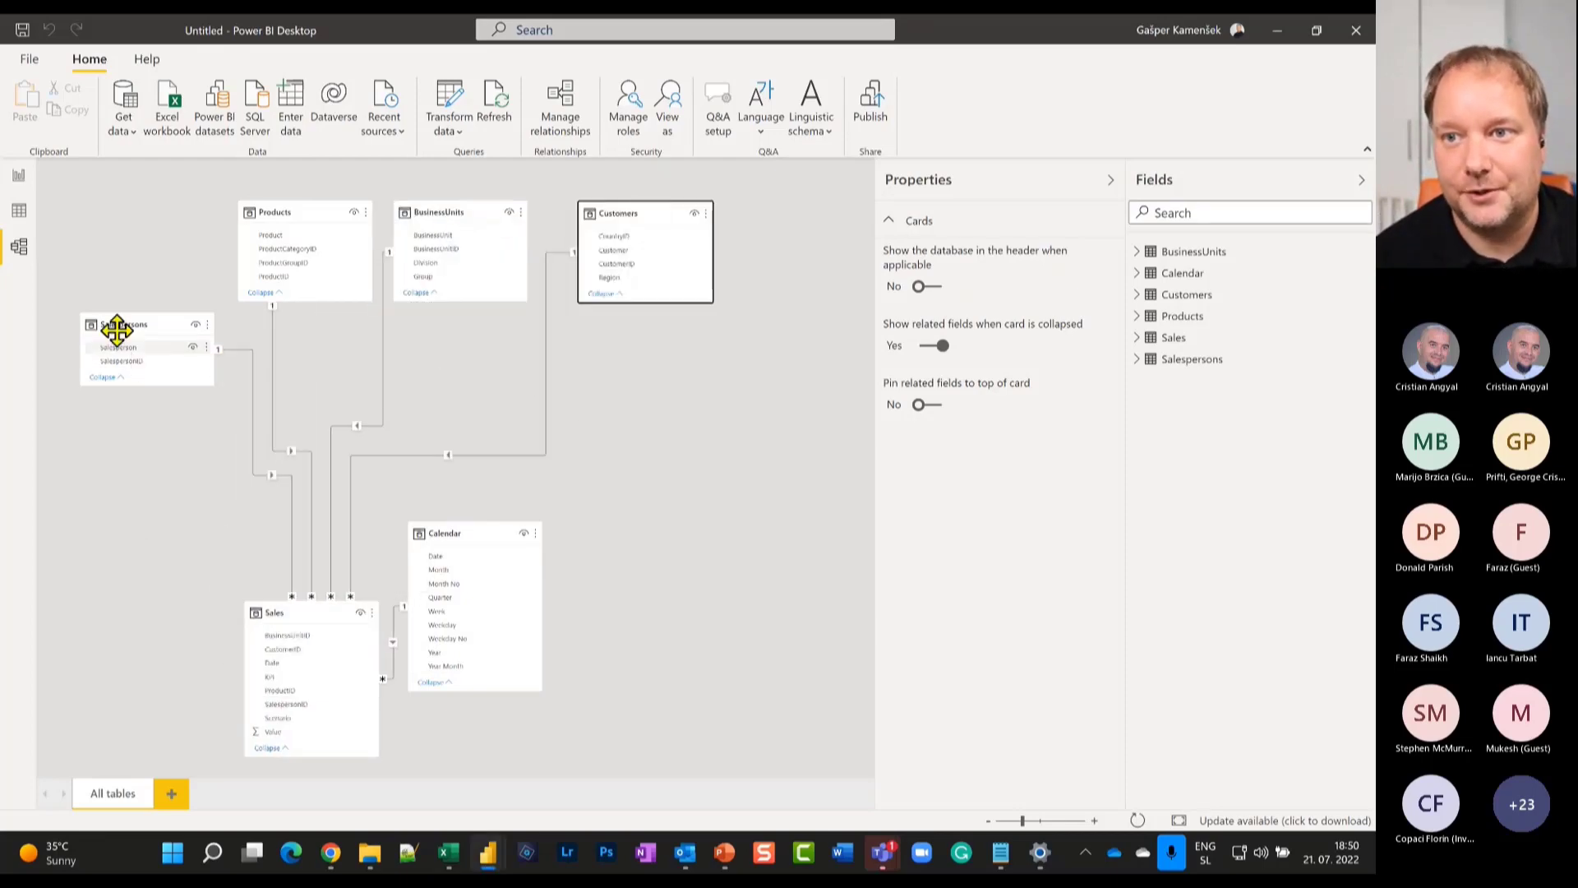
{"action": "left_click_drag", "start_coordinate": [116, 325], "coordinate": [116, 212]}
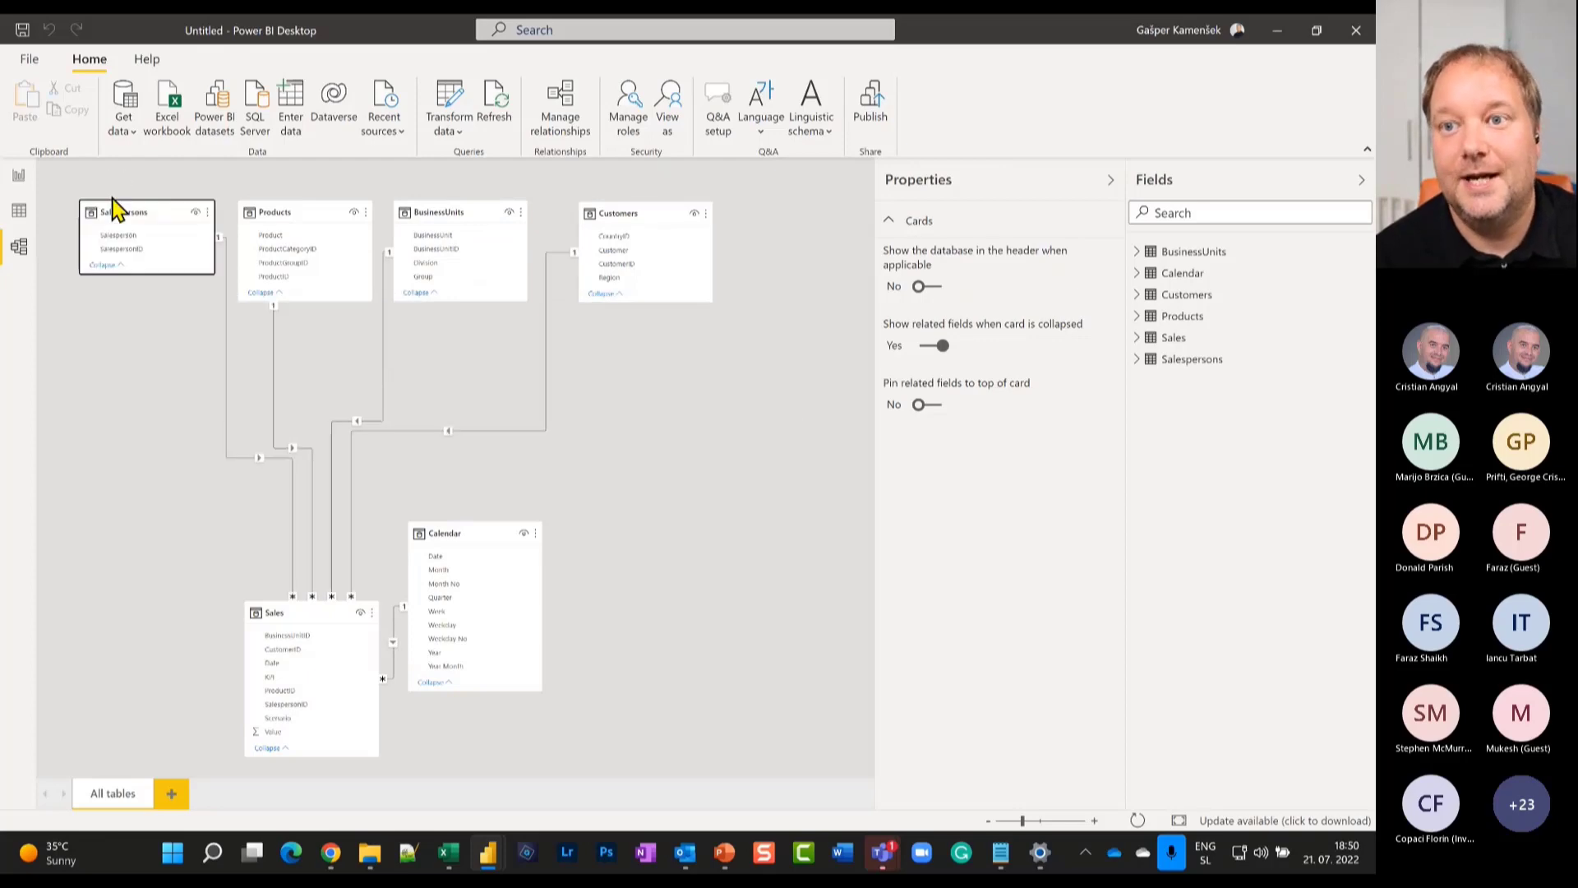
Sort the Calendar table's Month column by the Month No column.
{"action": "left_click", "coordinate": [455, 531]}
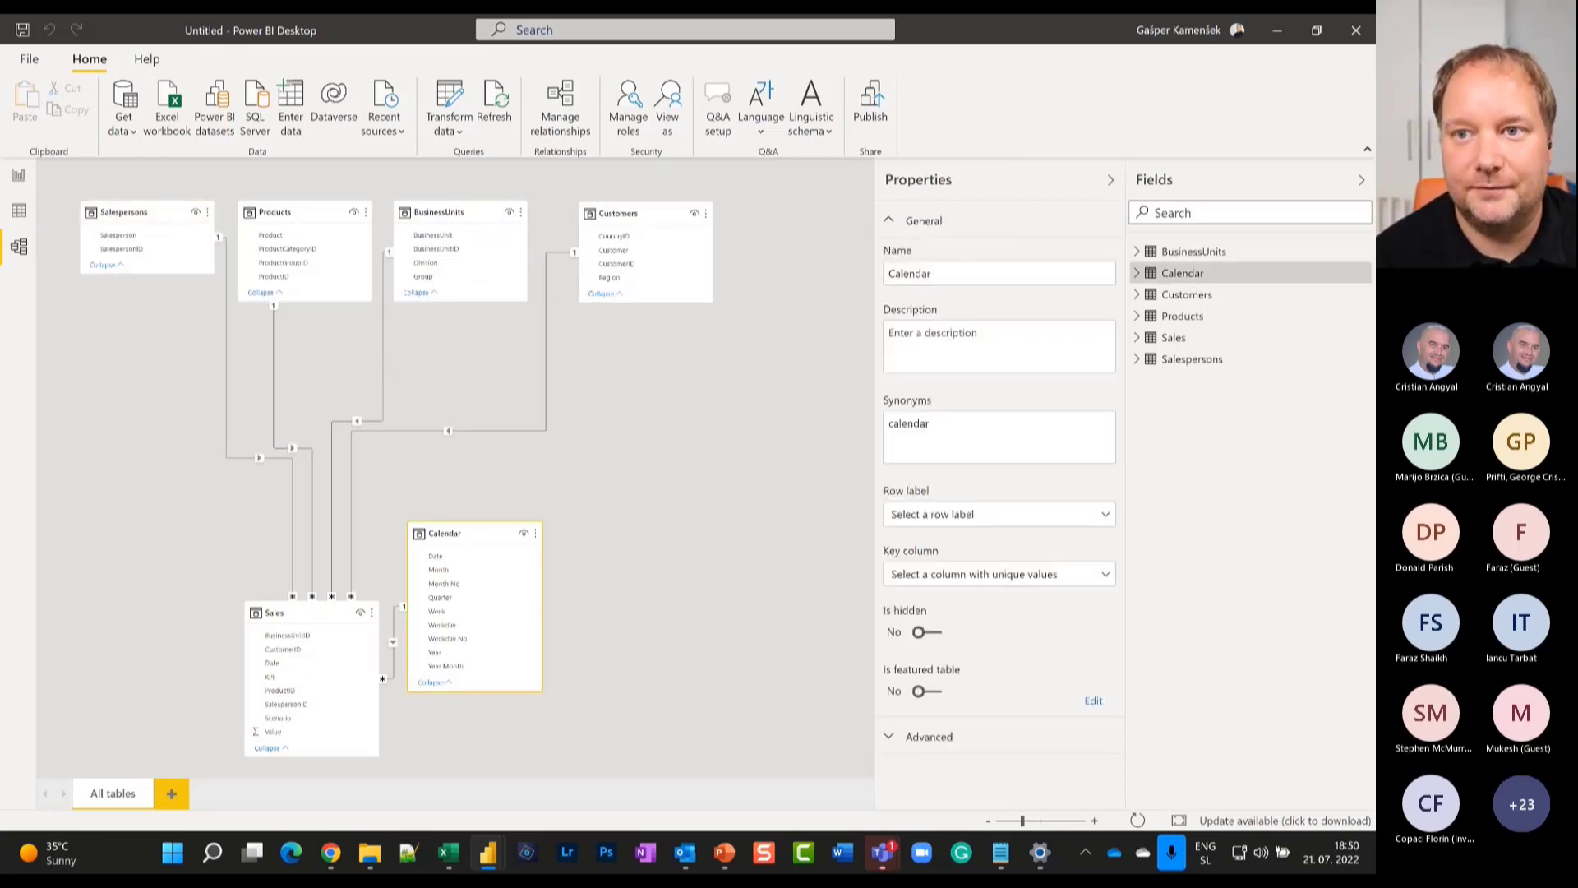
{"action": "left_click", "coordinate": [19, 212]}
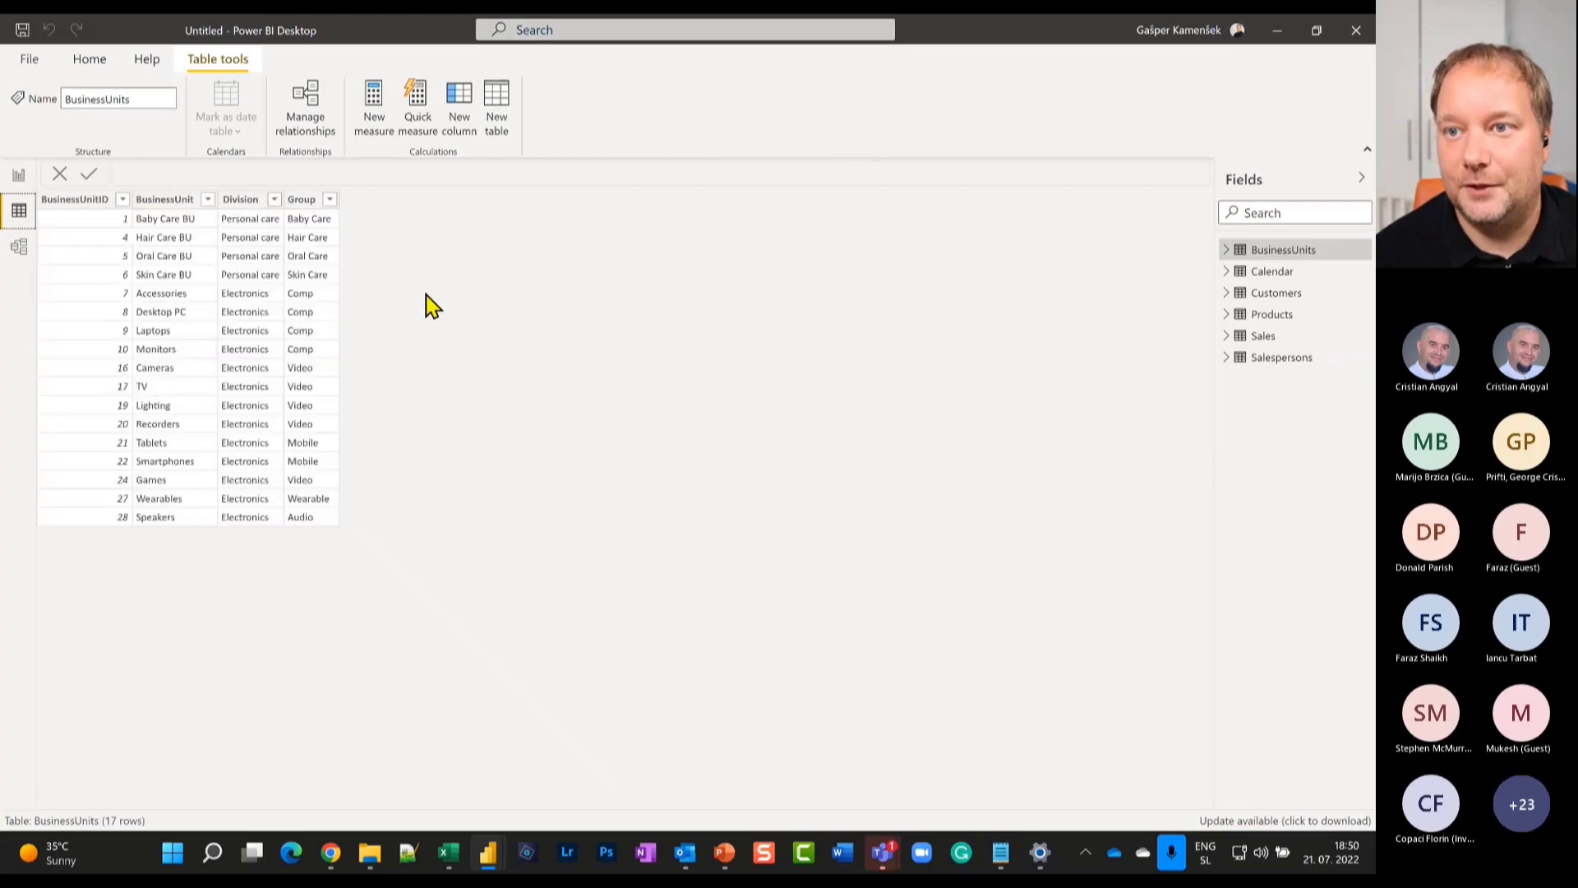
{"action": "left_click", "coordinate": [1280, 276]}
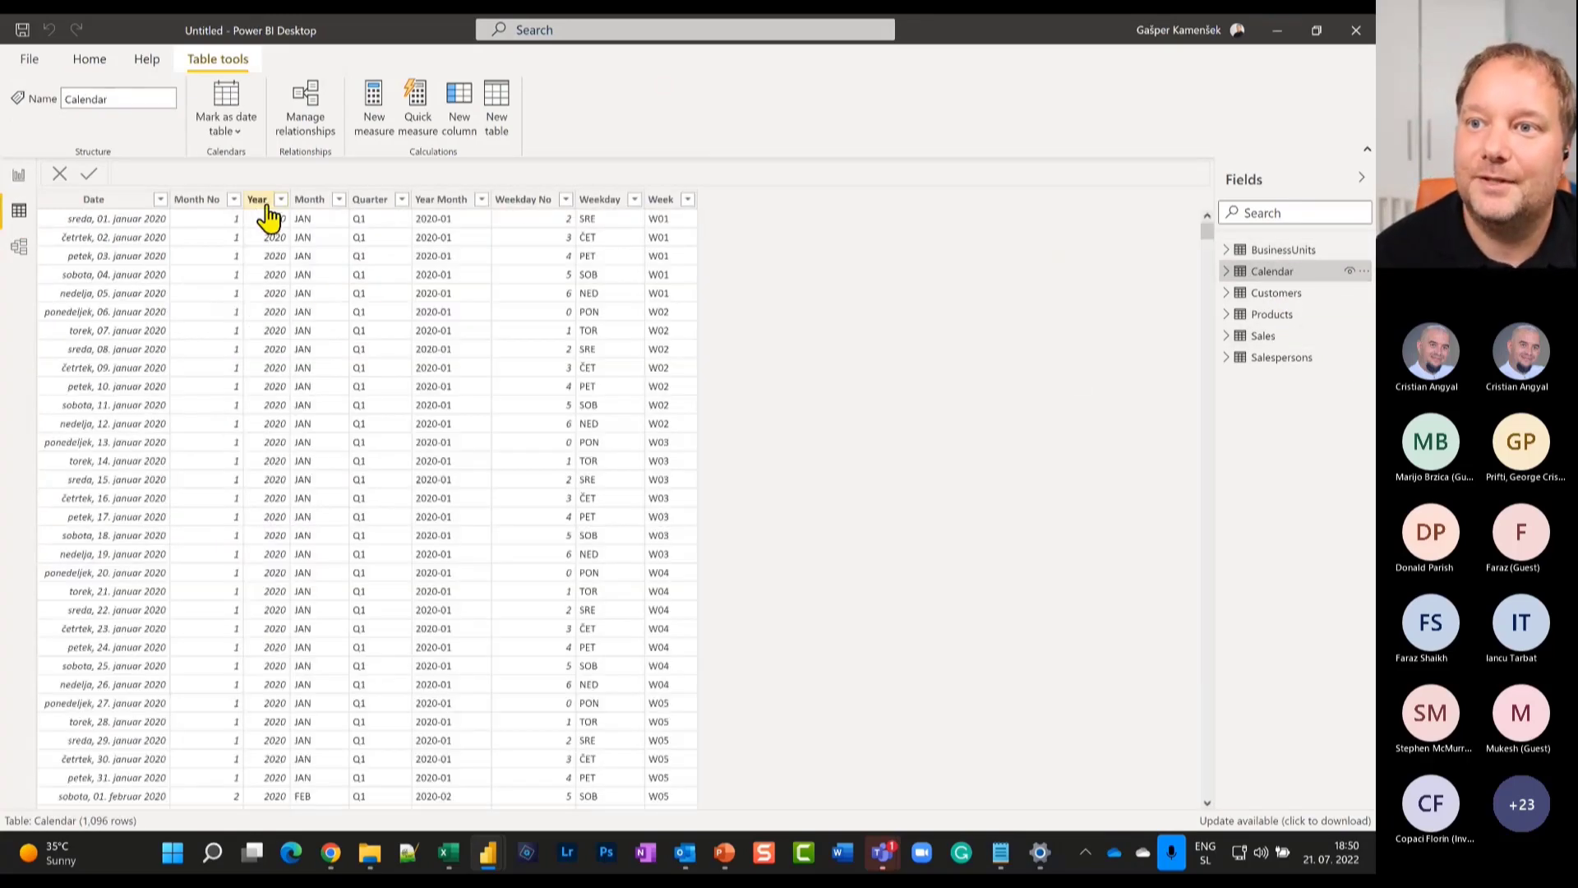
{"action": "left_click", "coordinate": [310, 201]}
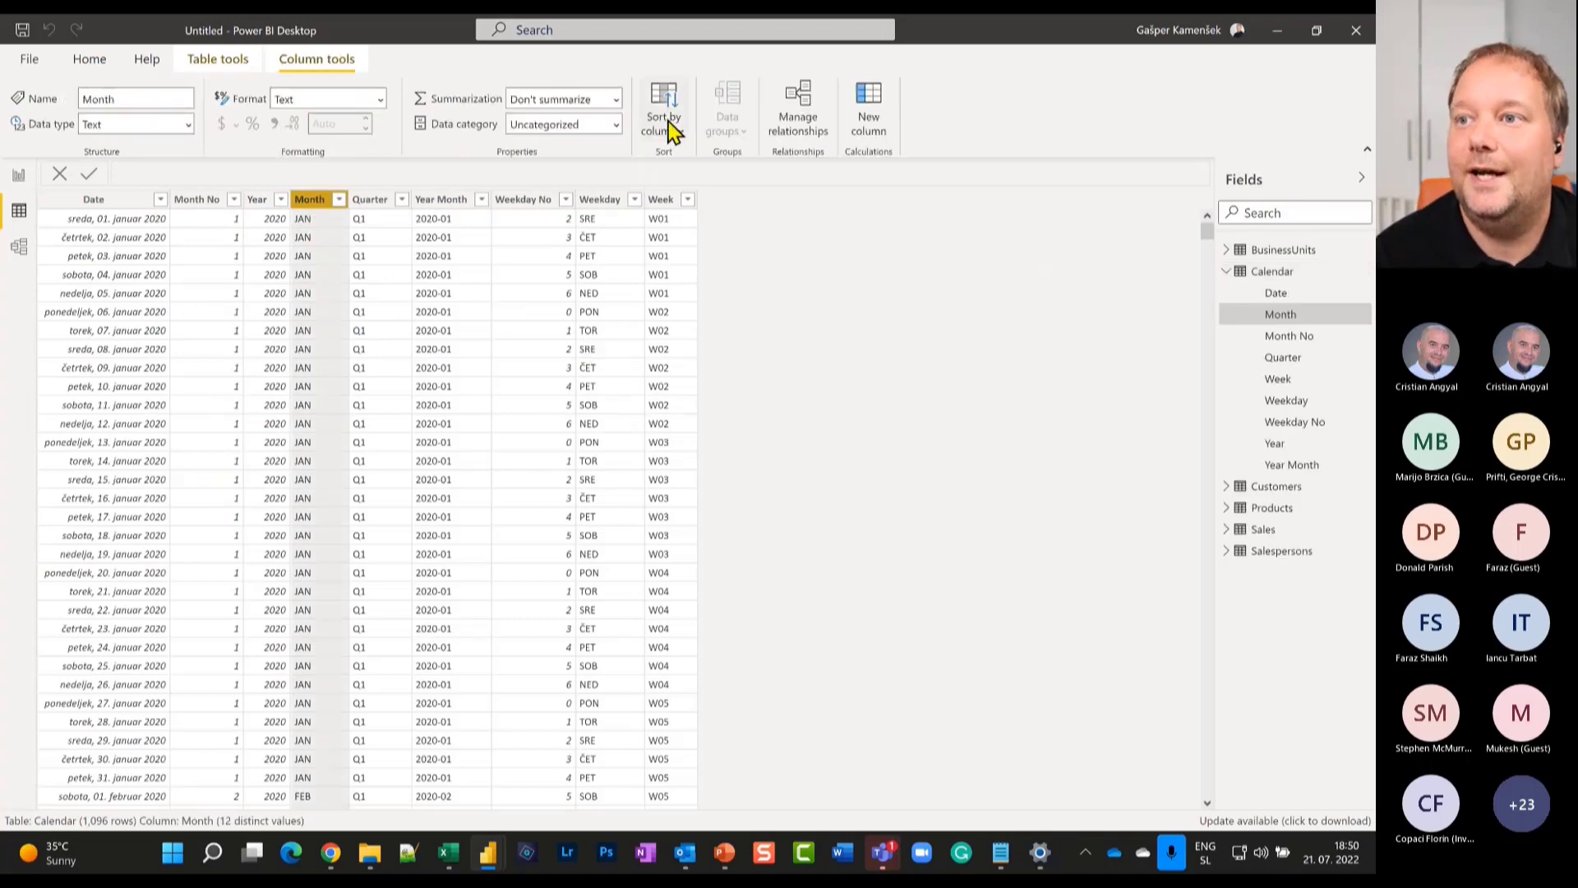
{"action": "left_click", "coordinate": [668, 126]}
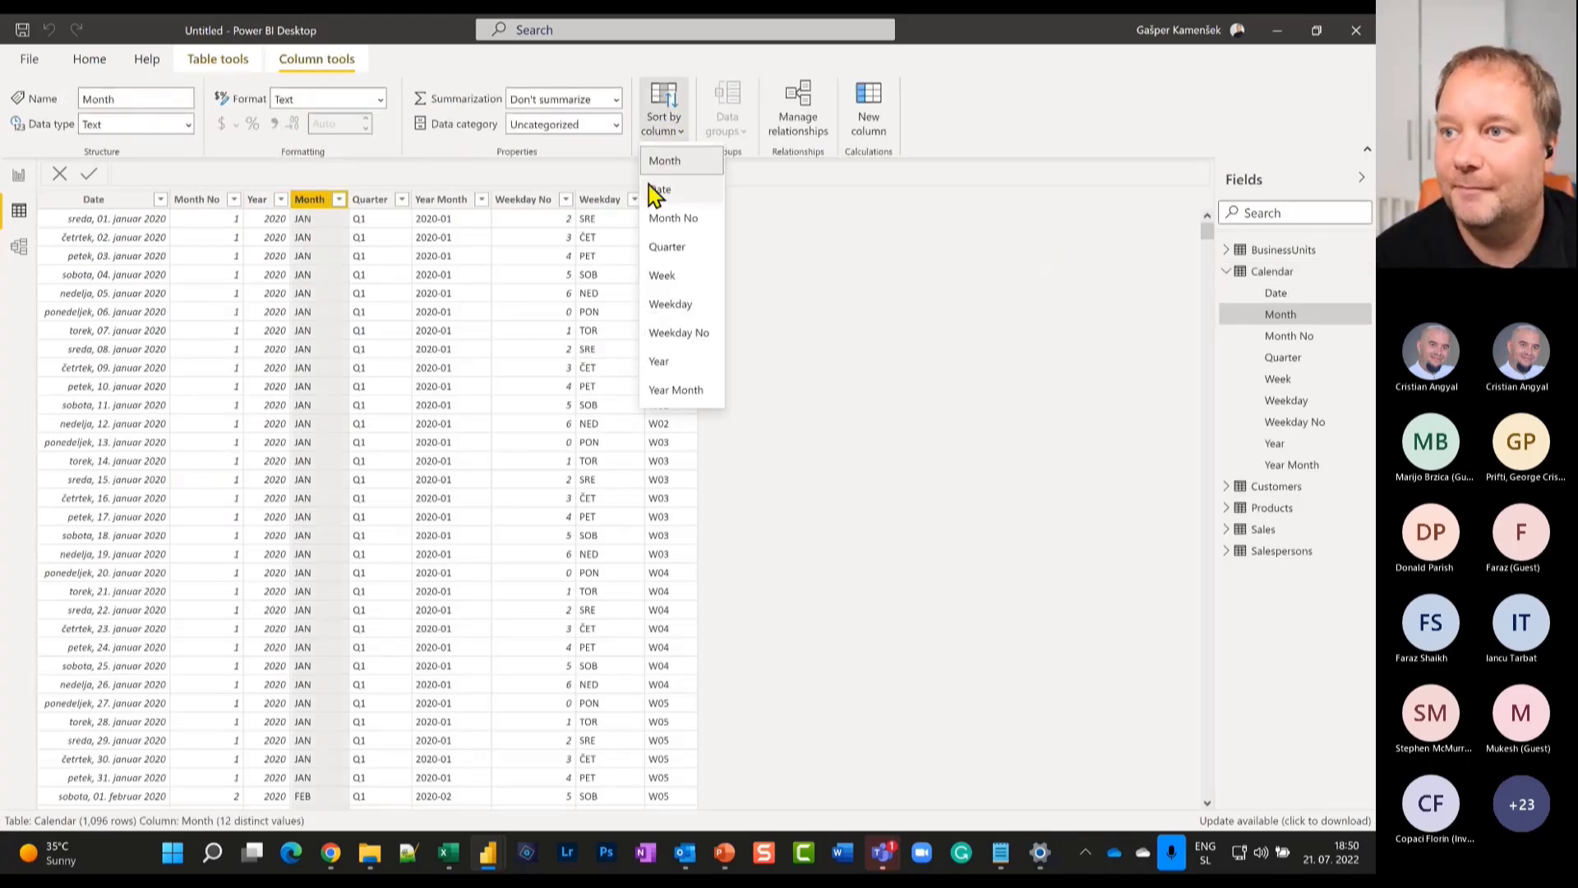
{"action": "left_click", "coordinate": [682, 220]}
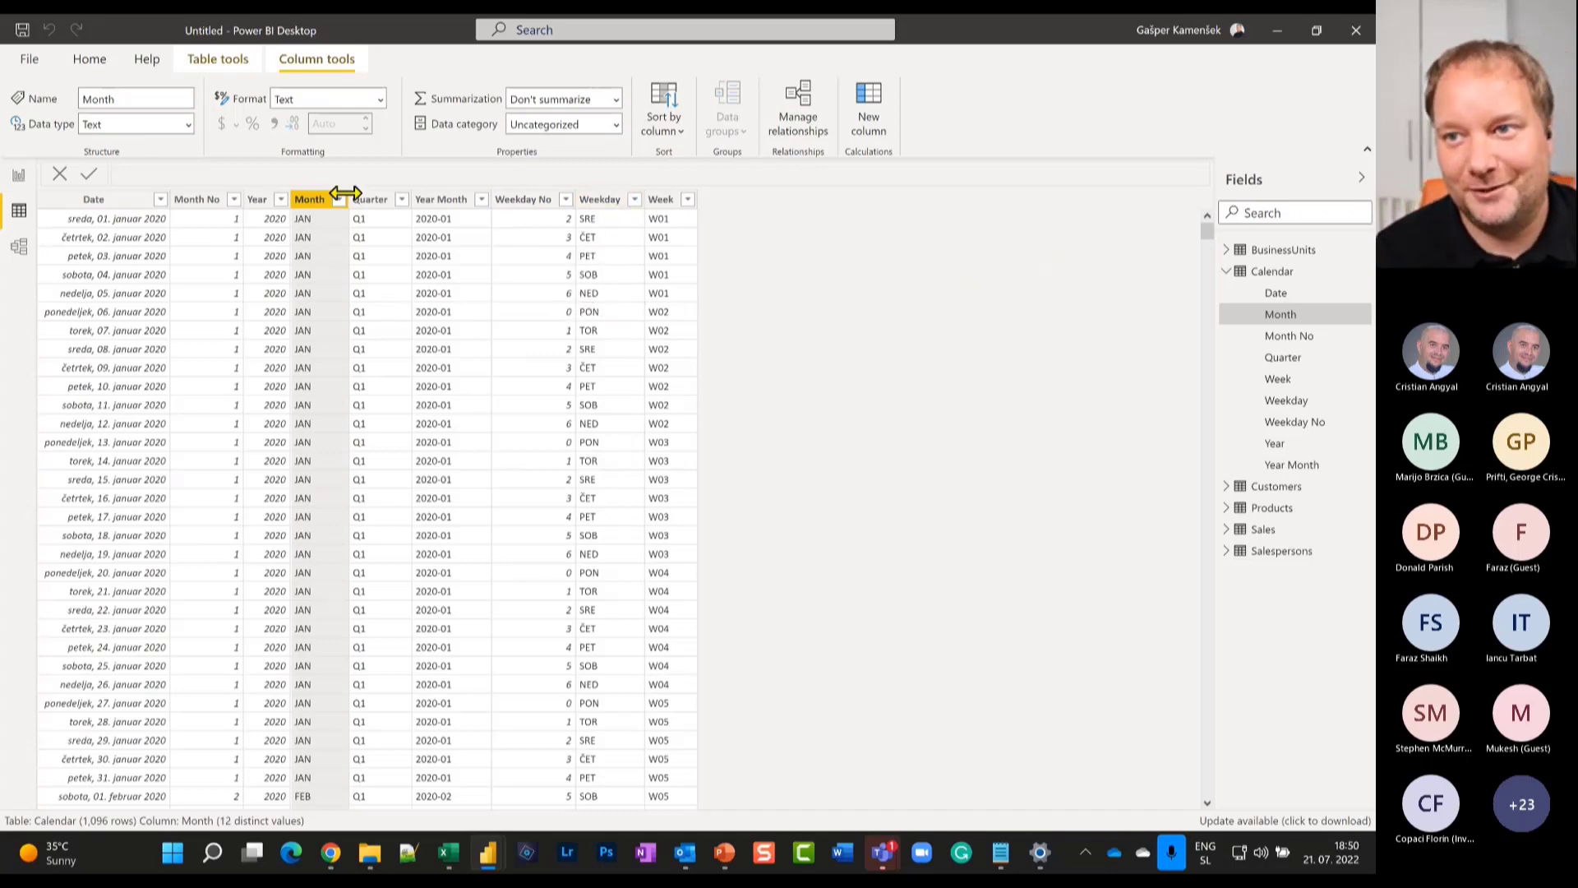
Start a manually entered table in the report with the columns ID and Calculation.
{"action": "left_click", "coordinate": [19, 178]}
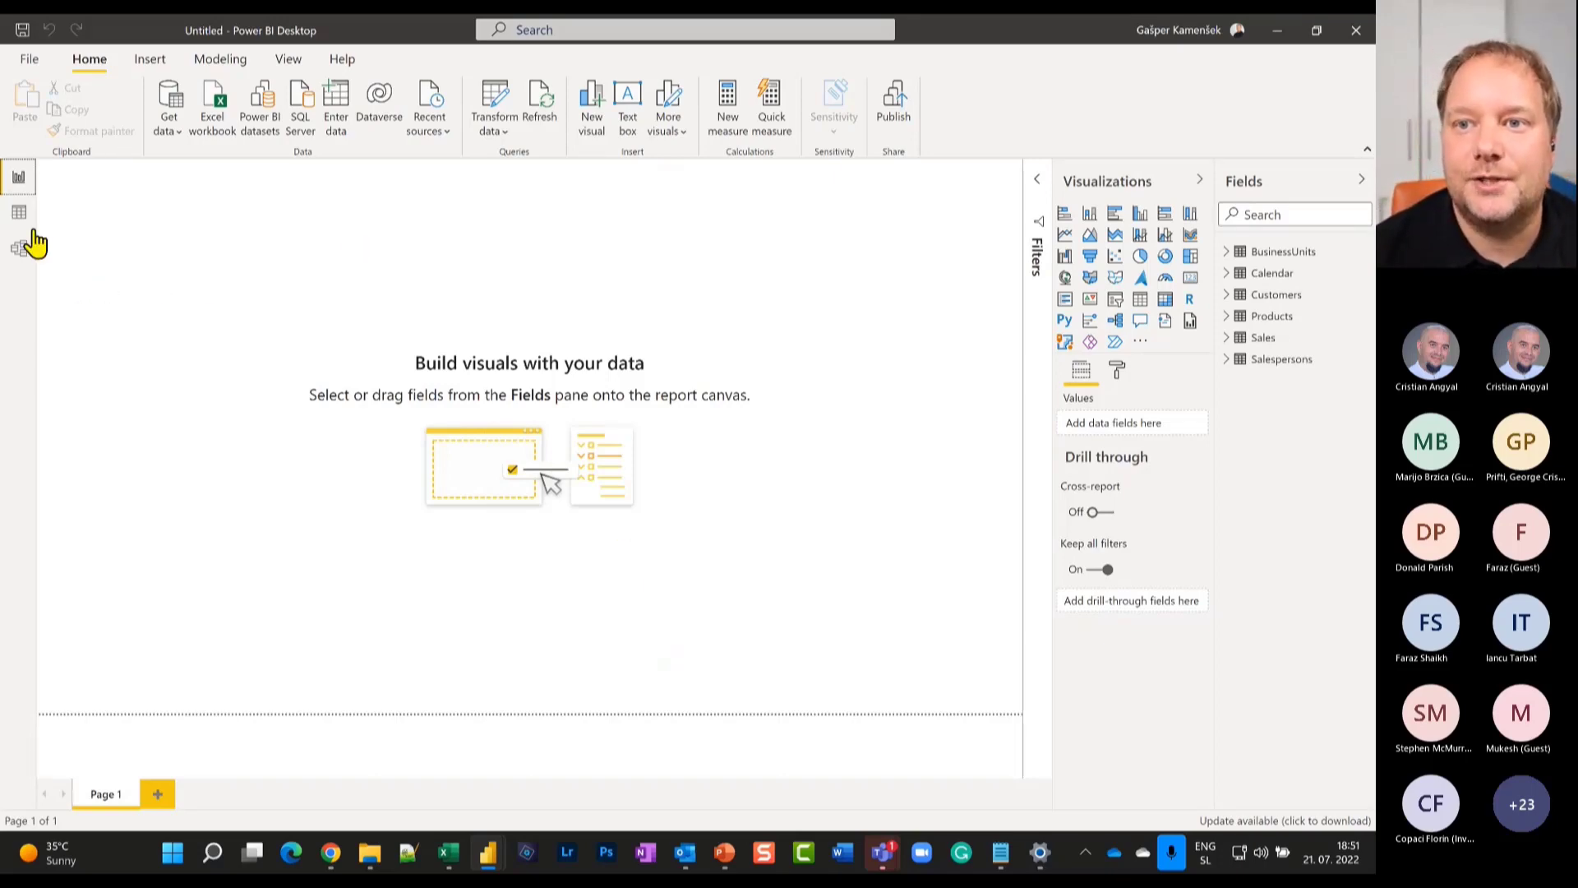
{"action": "left_click", "coordinate": [337, 100]}
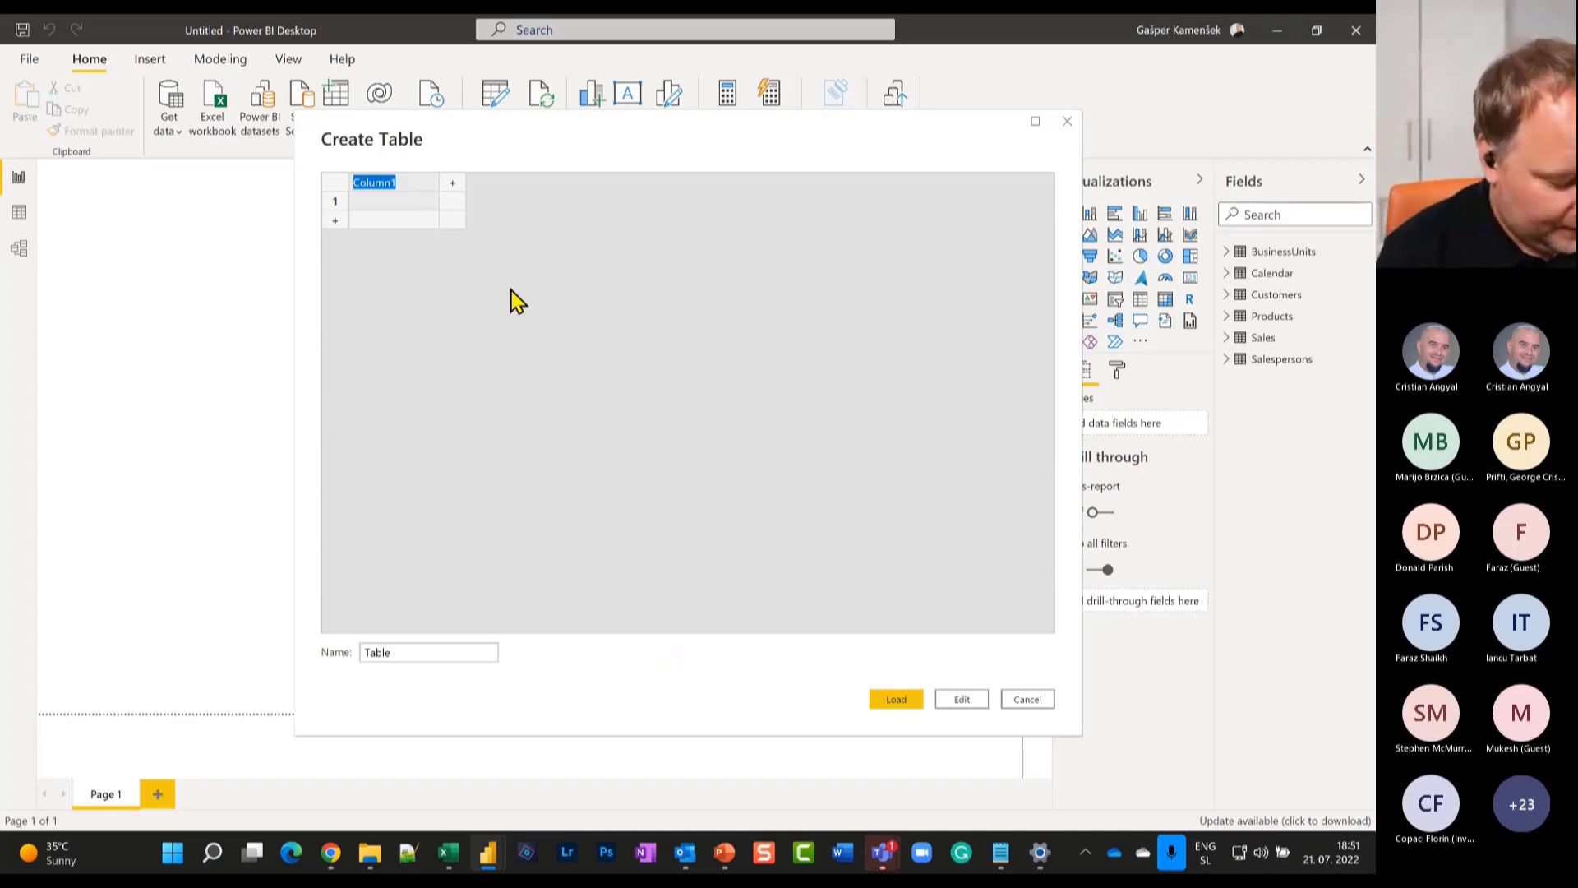
{"action": "type", "text": "ID"}
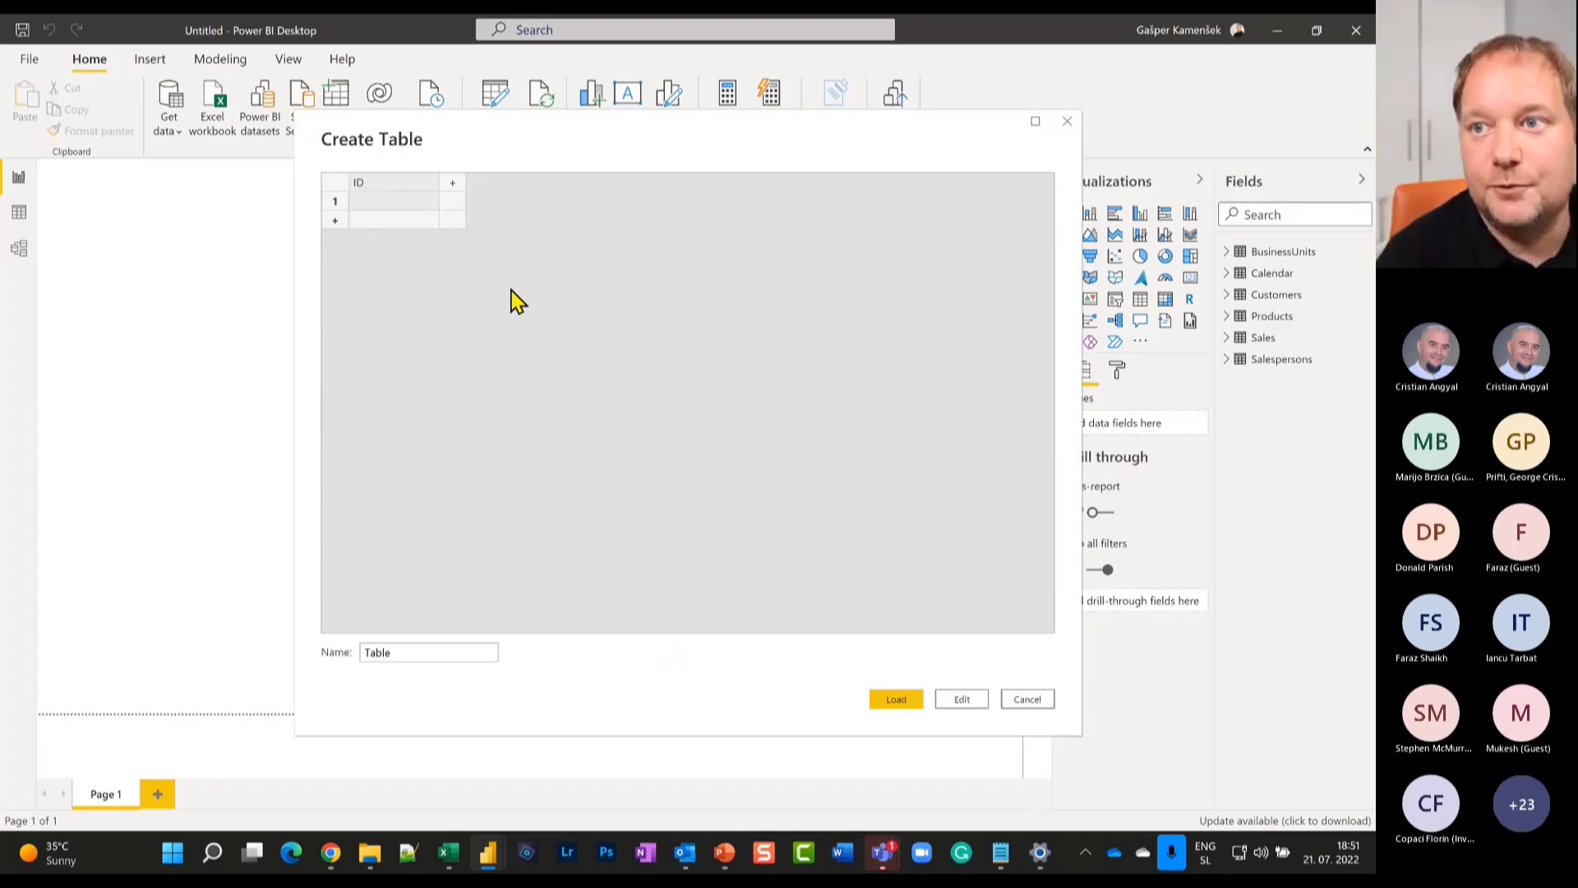
{"action": "left_click", "coordinate": [453, 183]}
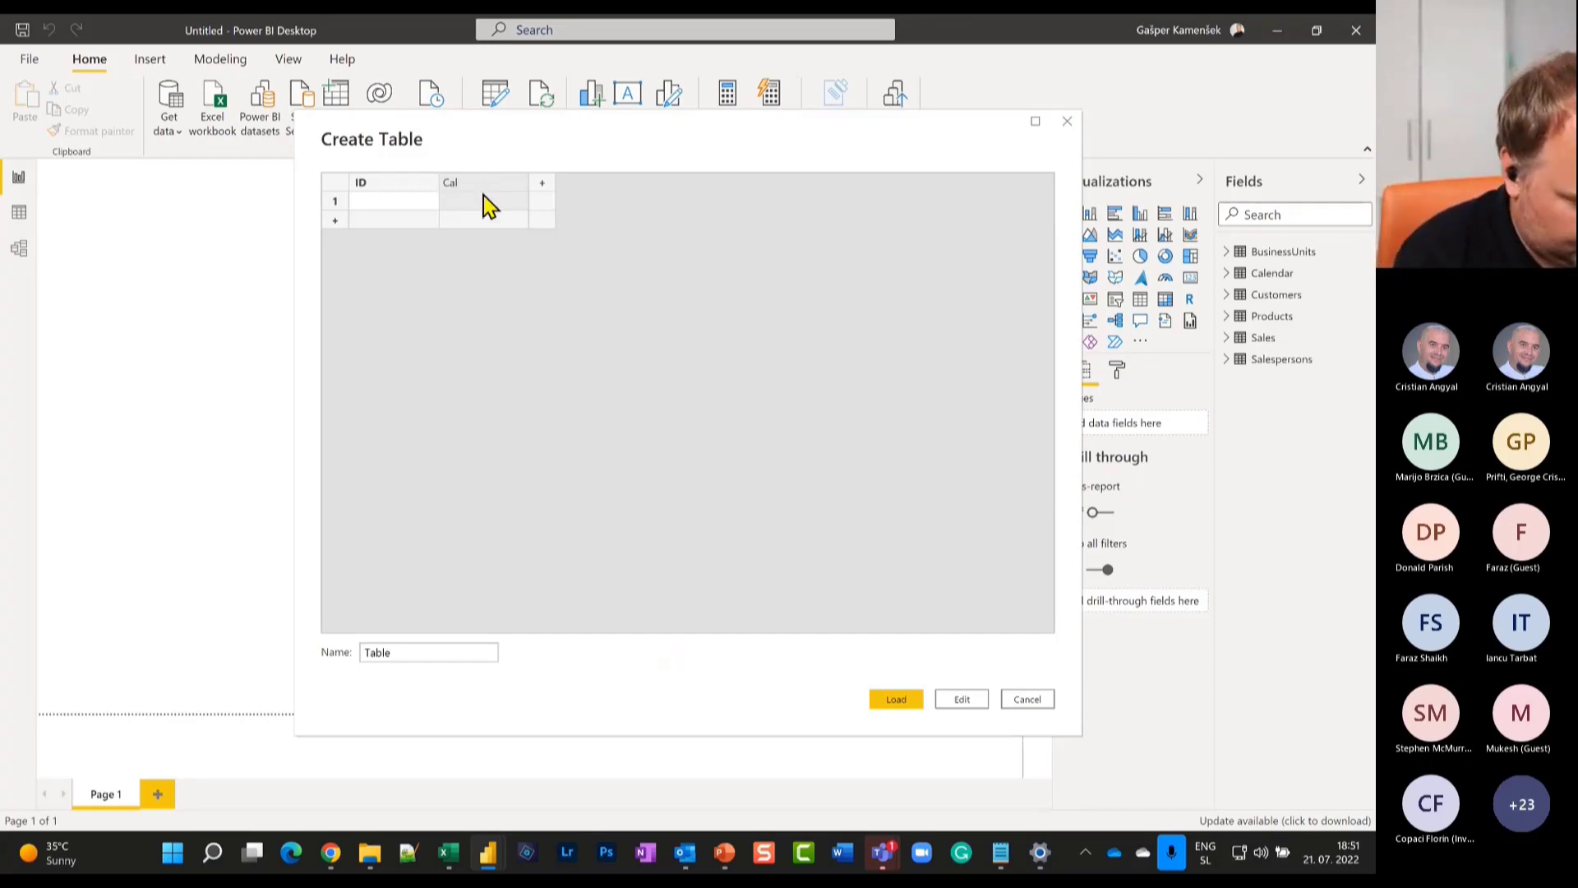
{"action": "type", "text": "Calculation"}
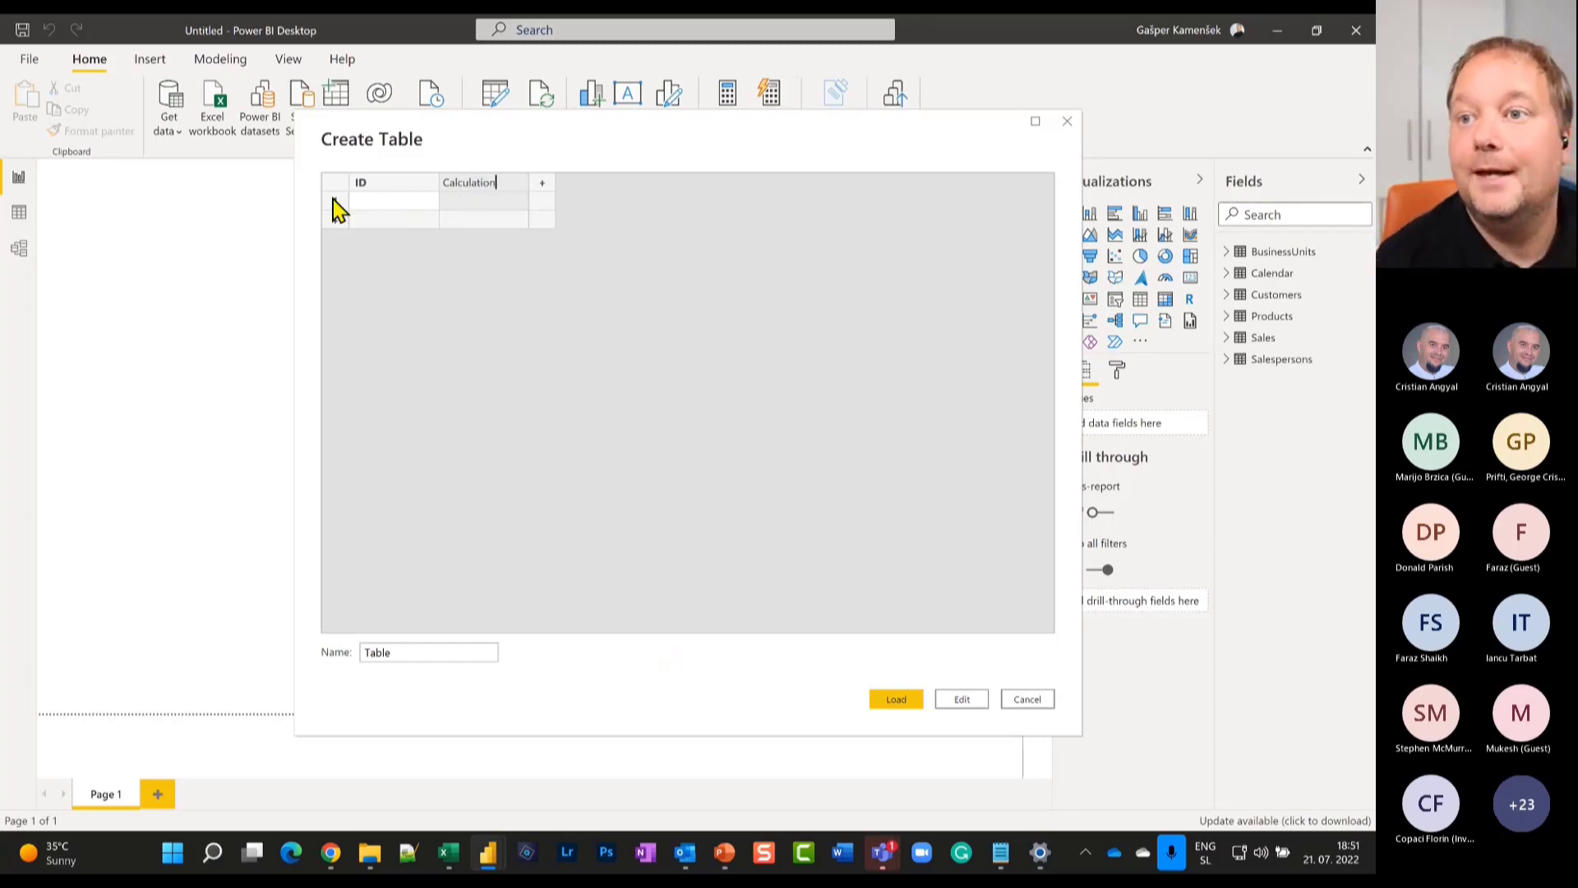
Fill the new table with the rows 1 Monthly and 2 YTD.
{"action": "left_click", "coordinate": [374, 204]}
{"action": "type", "text": "1"}
{"action": "left_click", "coordinate": [480, 204]}
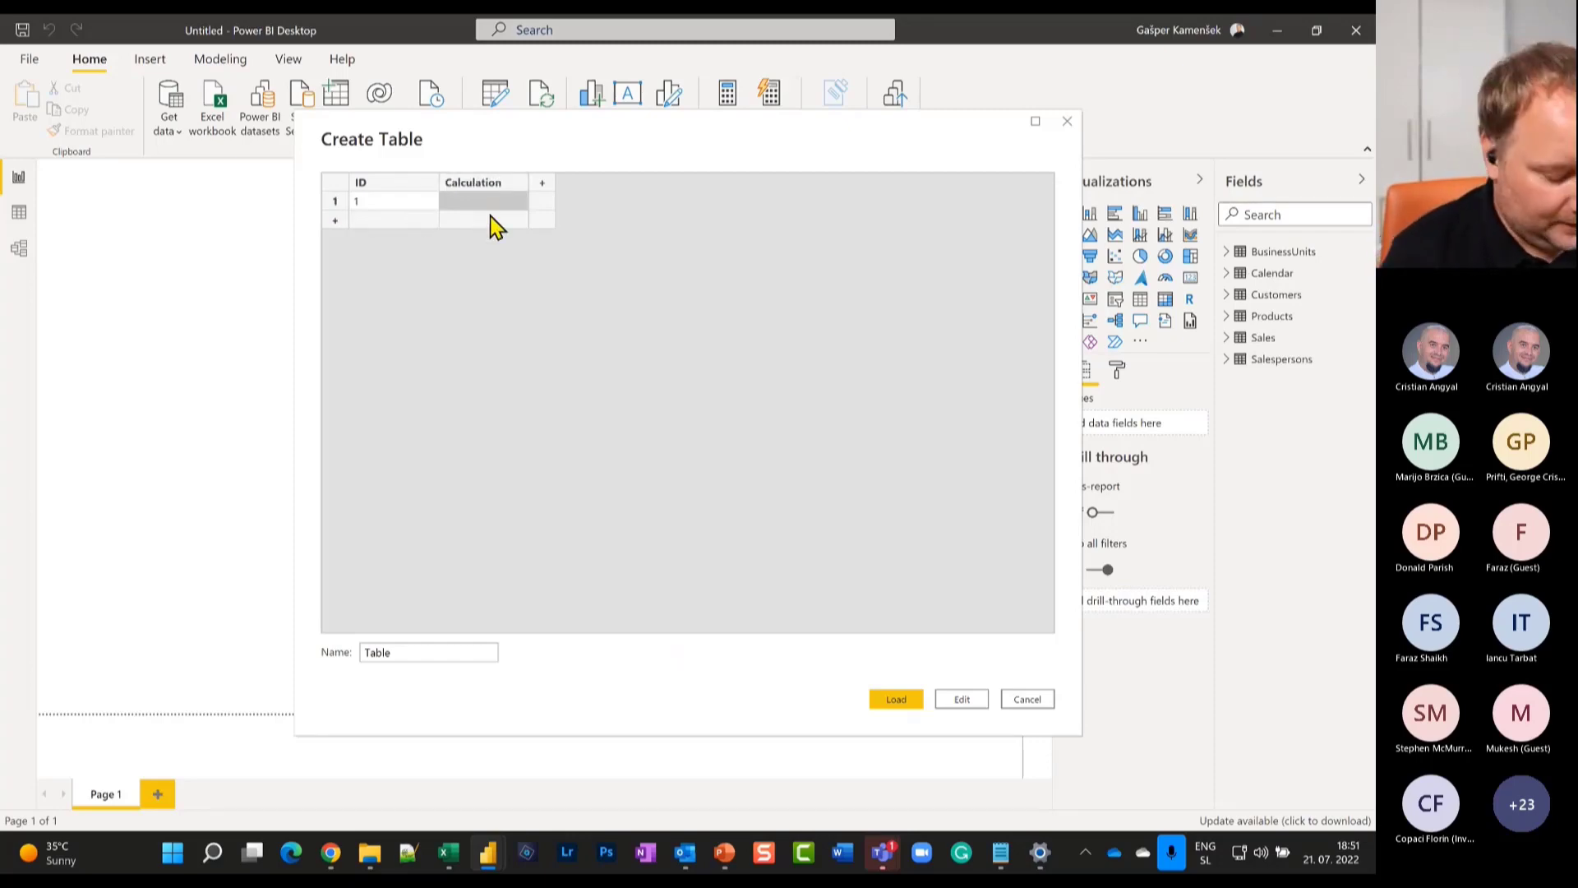
{"action": "type", "text": "Monthly"}
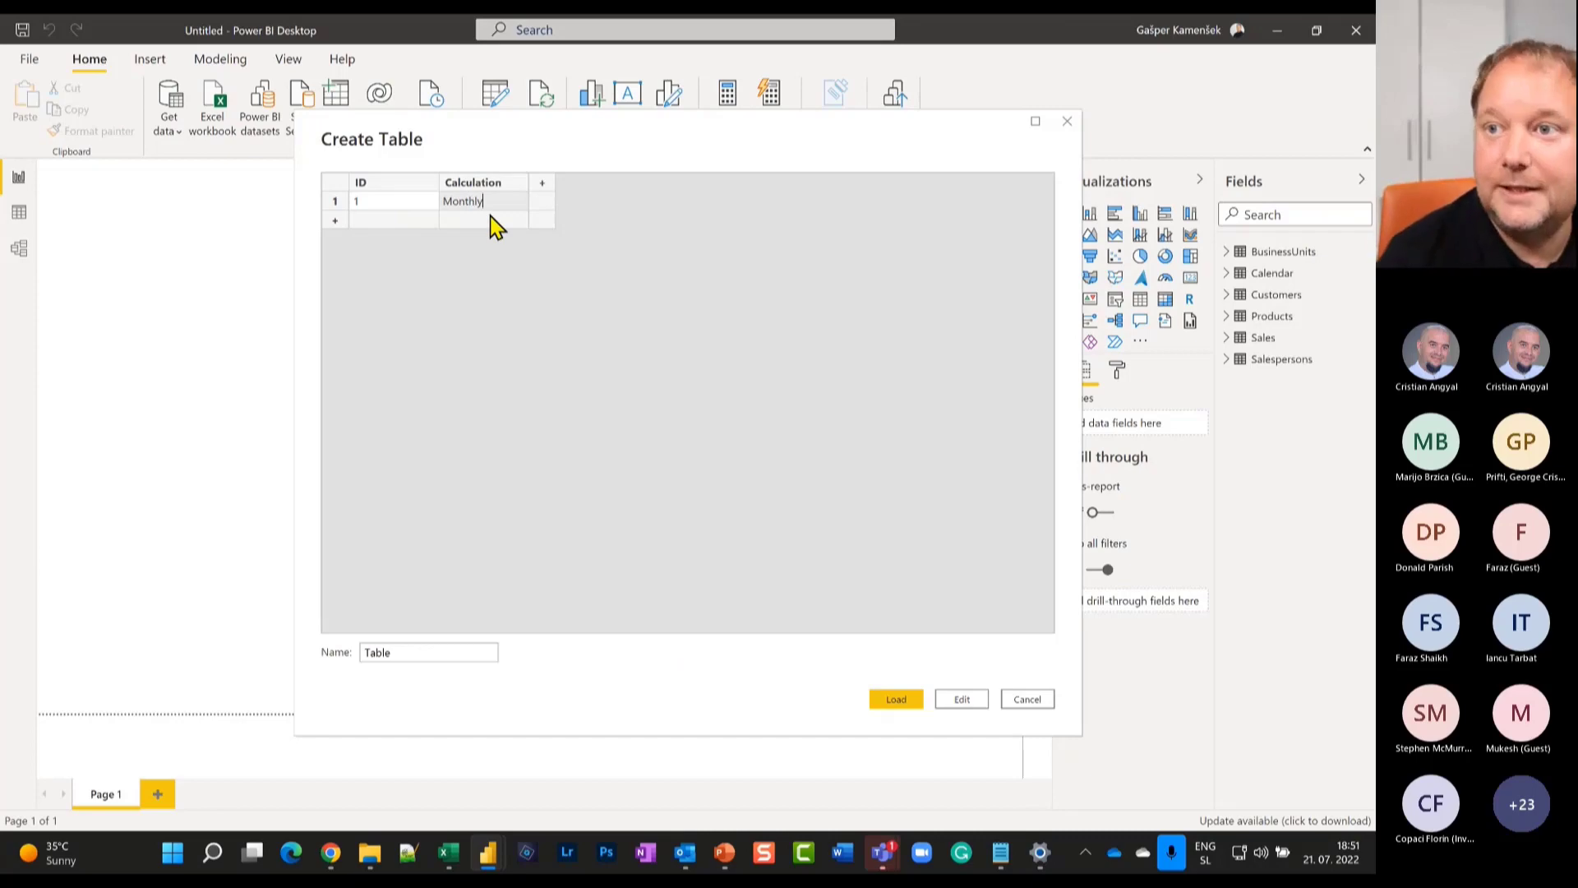
{"action": "left_click", "coordinate": [364, 219]}
{"action": "type", "text": "2"}
{"action": "left_click", "coordinate": [480, 220]}
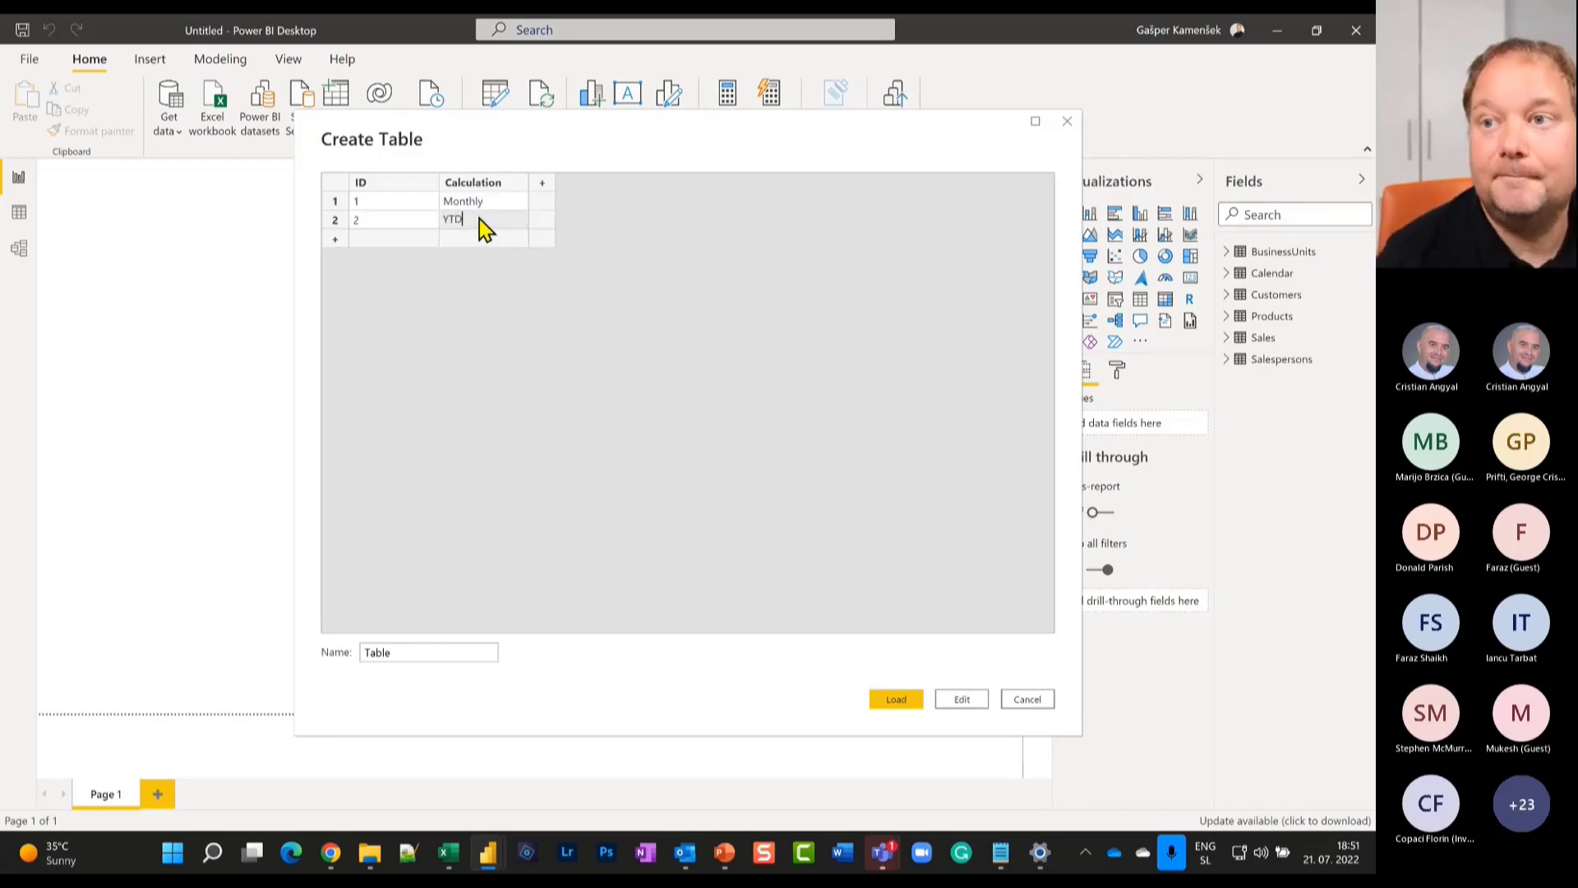
Name the new table Calc and load it into the model.
{"action": "double_click", "coordinate": [402, 654]}
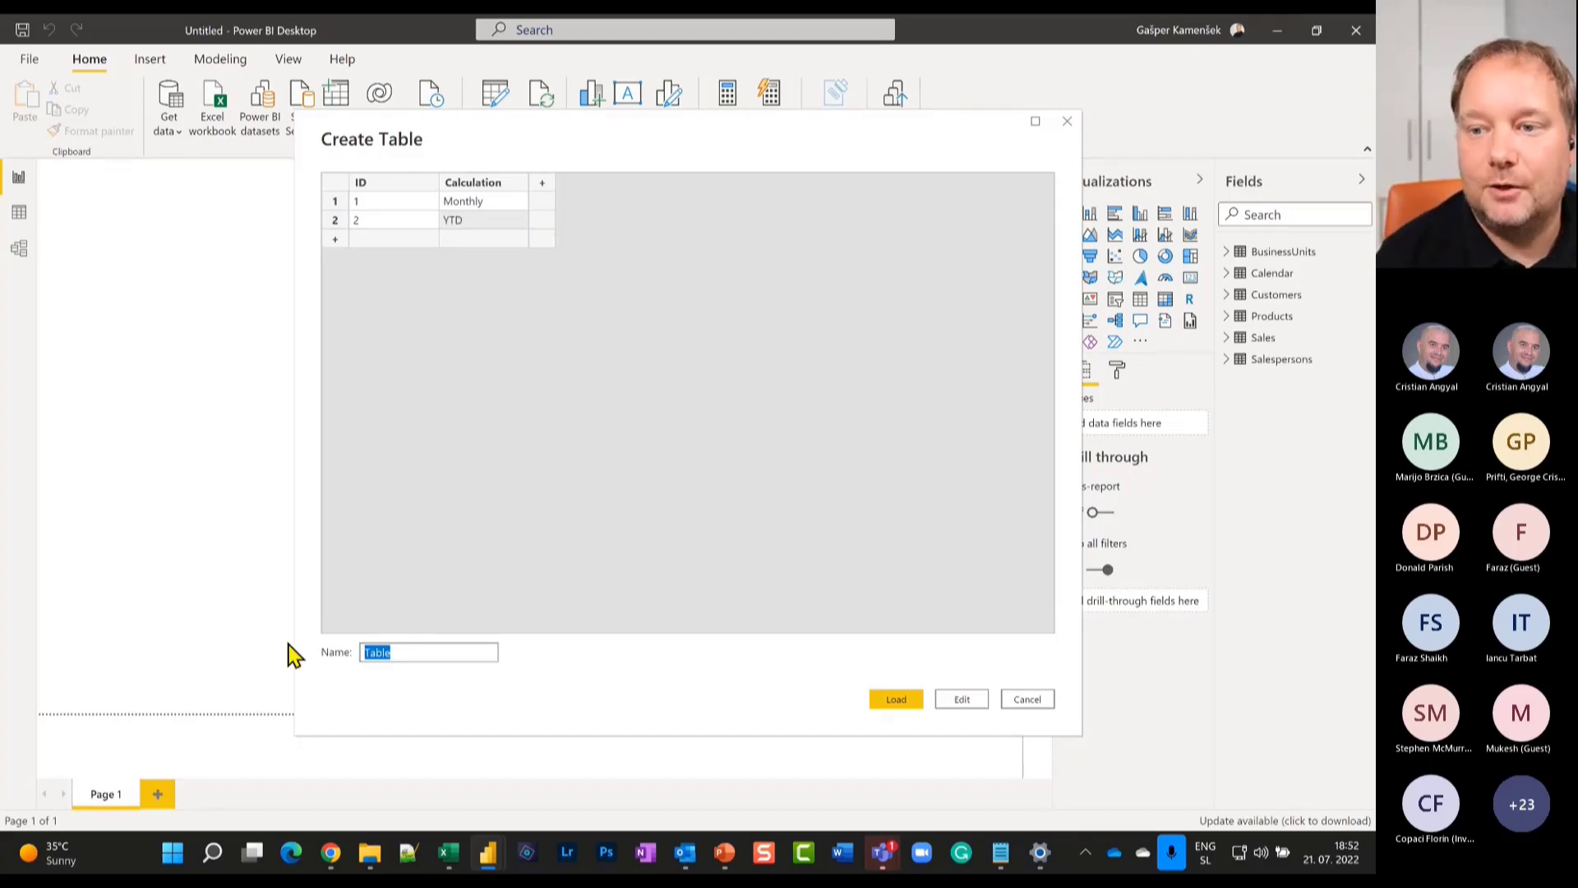
{"action": "type", "text": "Calc"}
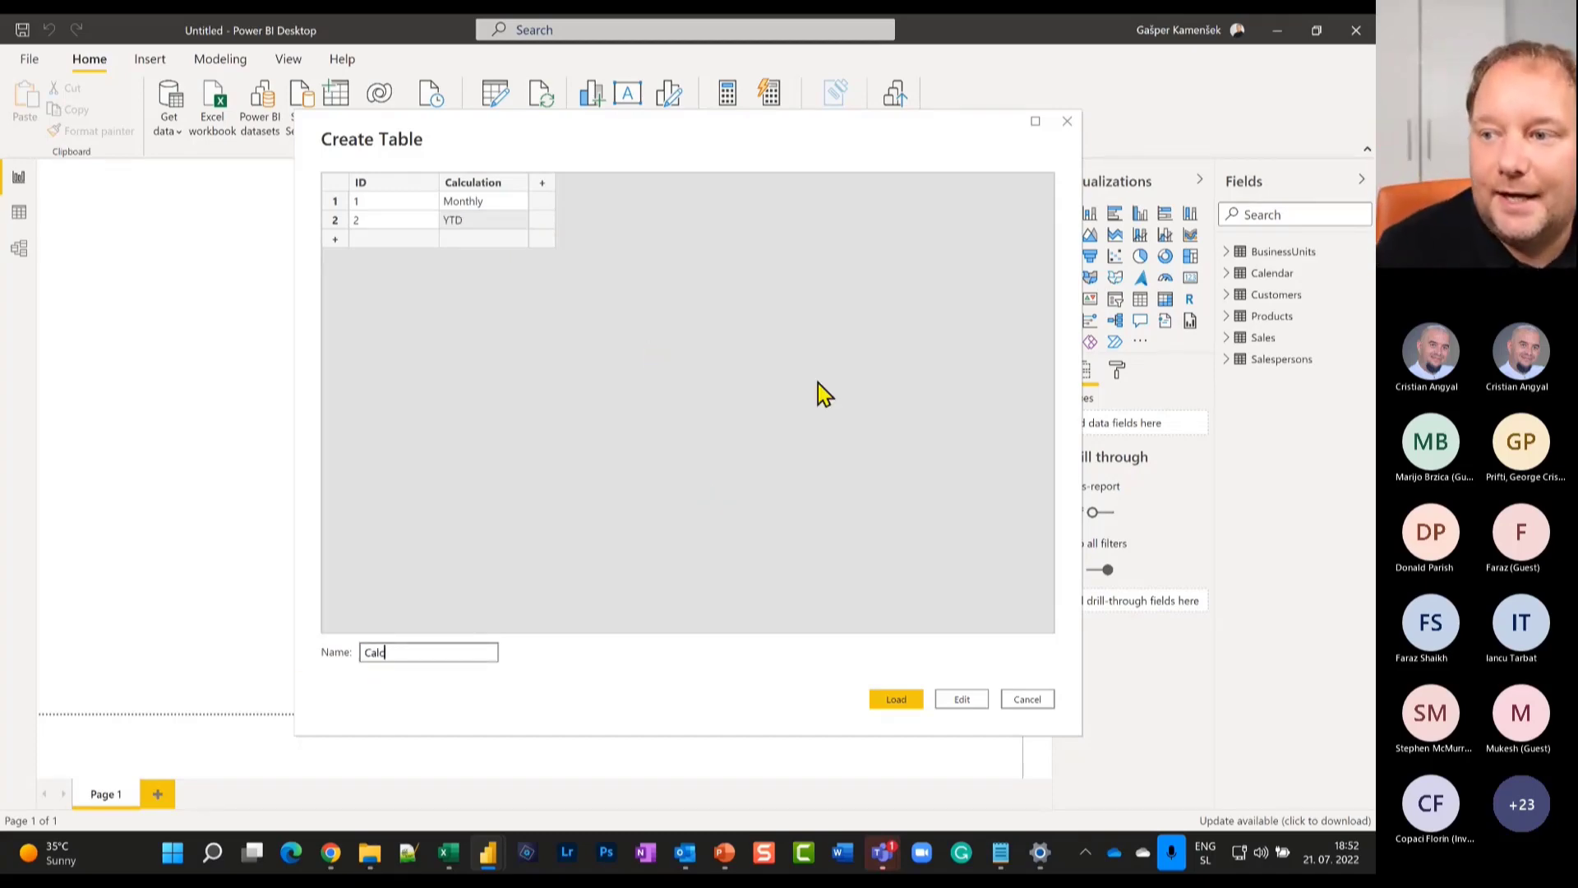
{"action": "left_click", "coordinate": [894, 700]}
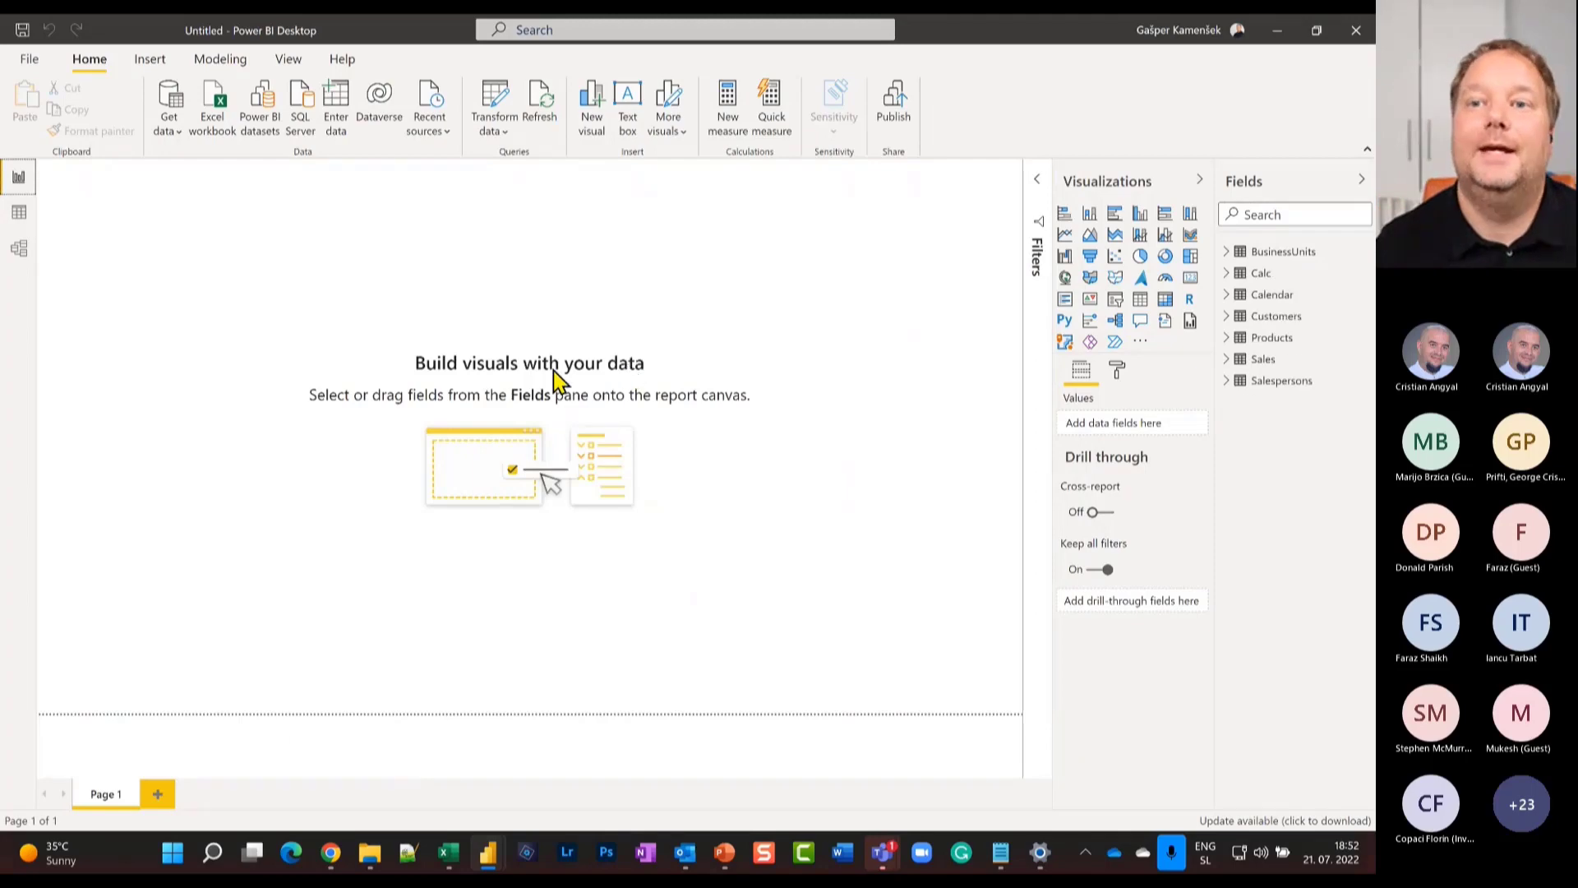
Place the Calc table in the free area of the model diagram below and to the right of Customers.
{"action": "left_click", "coordinate": [18, 247]}
{"action": "left_click_drag", "start_coordinate": [814, 206], "coordinate": [722, 450]}
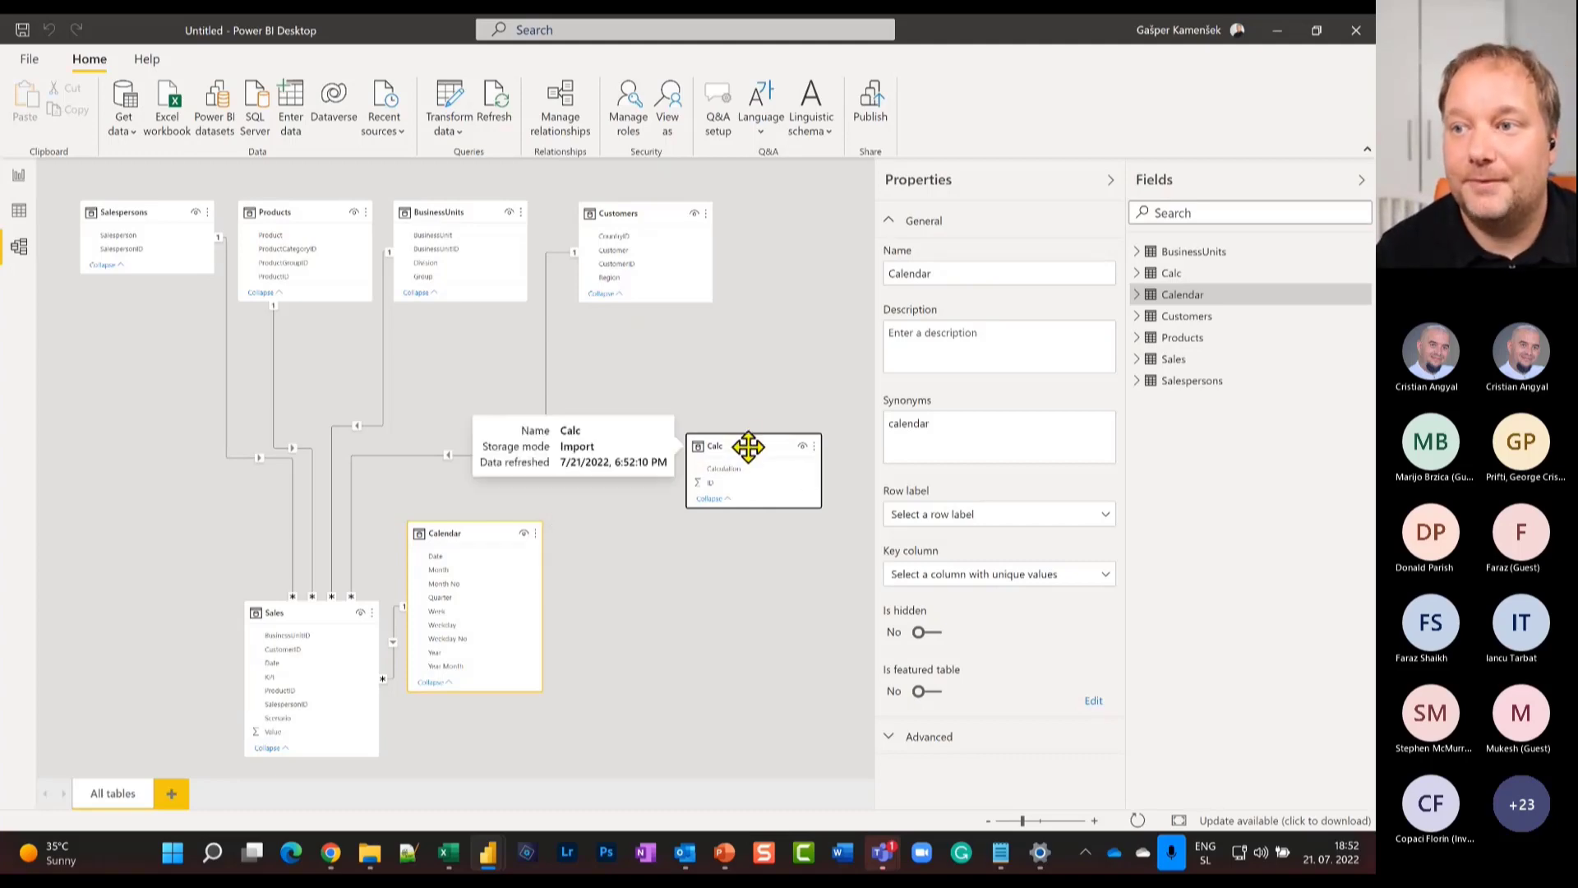
{"action": "left_click_drag", "start_coordinate": [748, 446], "coordinate": [779, 345]}
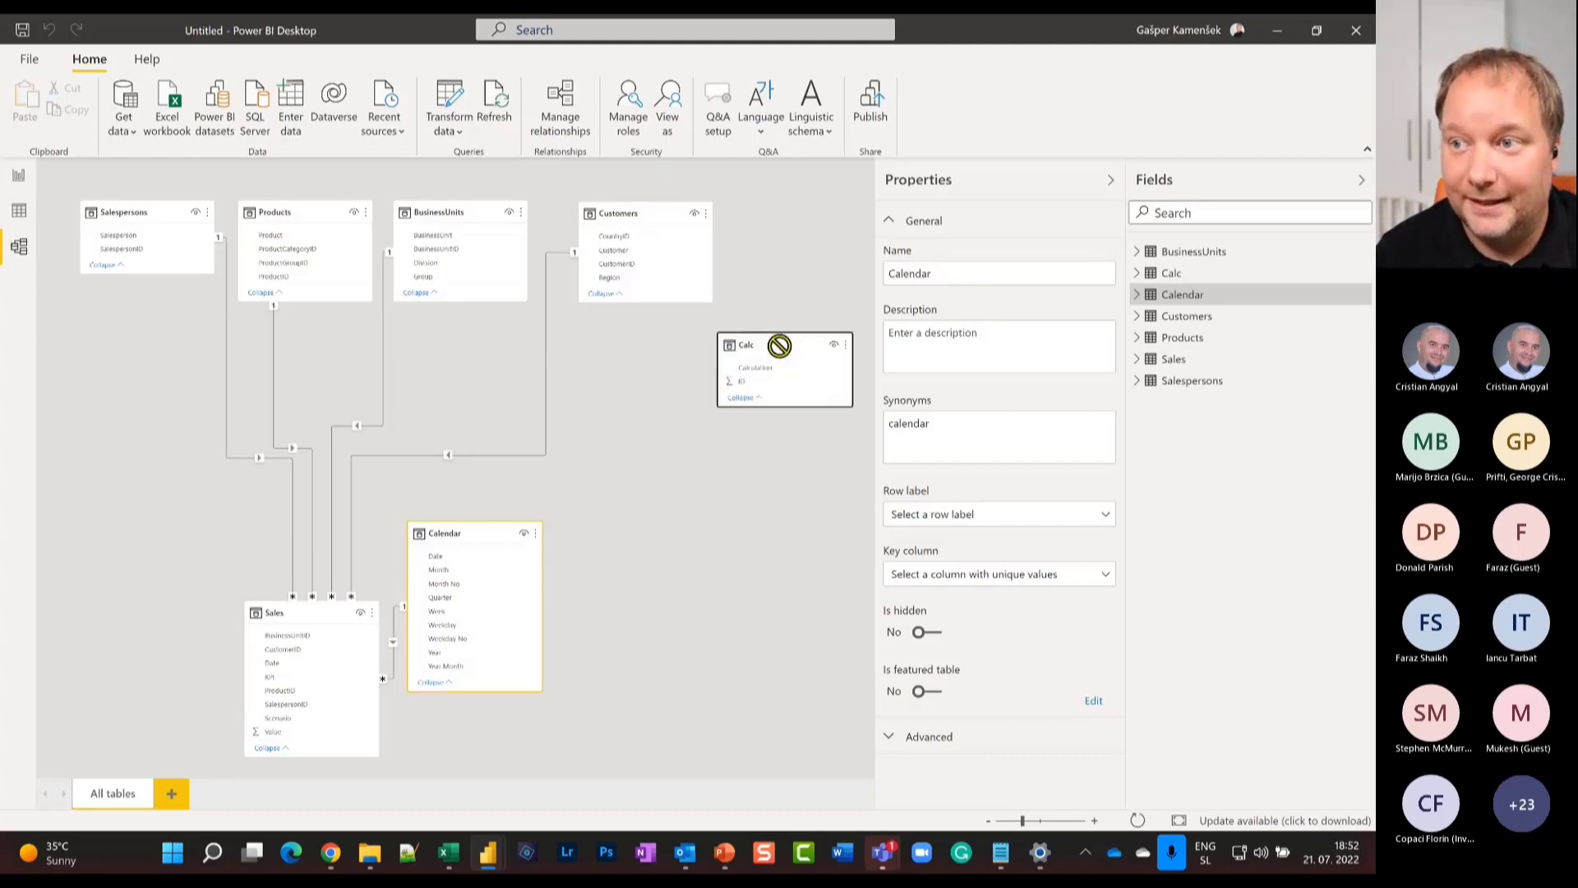
Add a slicer for the Calendar table's Year field at the top left of the report page.
{"action": "left_click", "coordinate": [19, 177]}
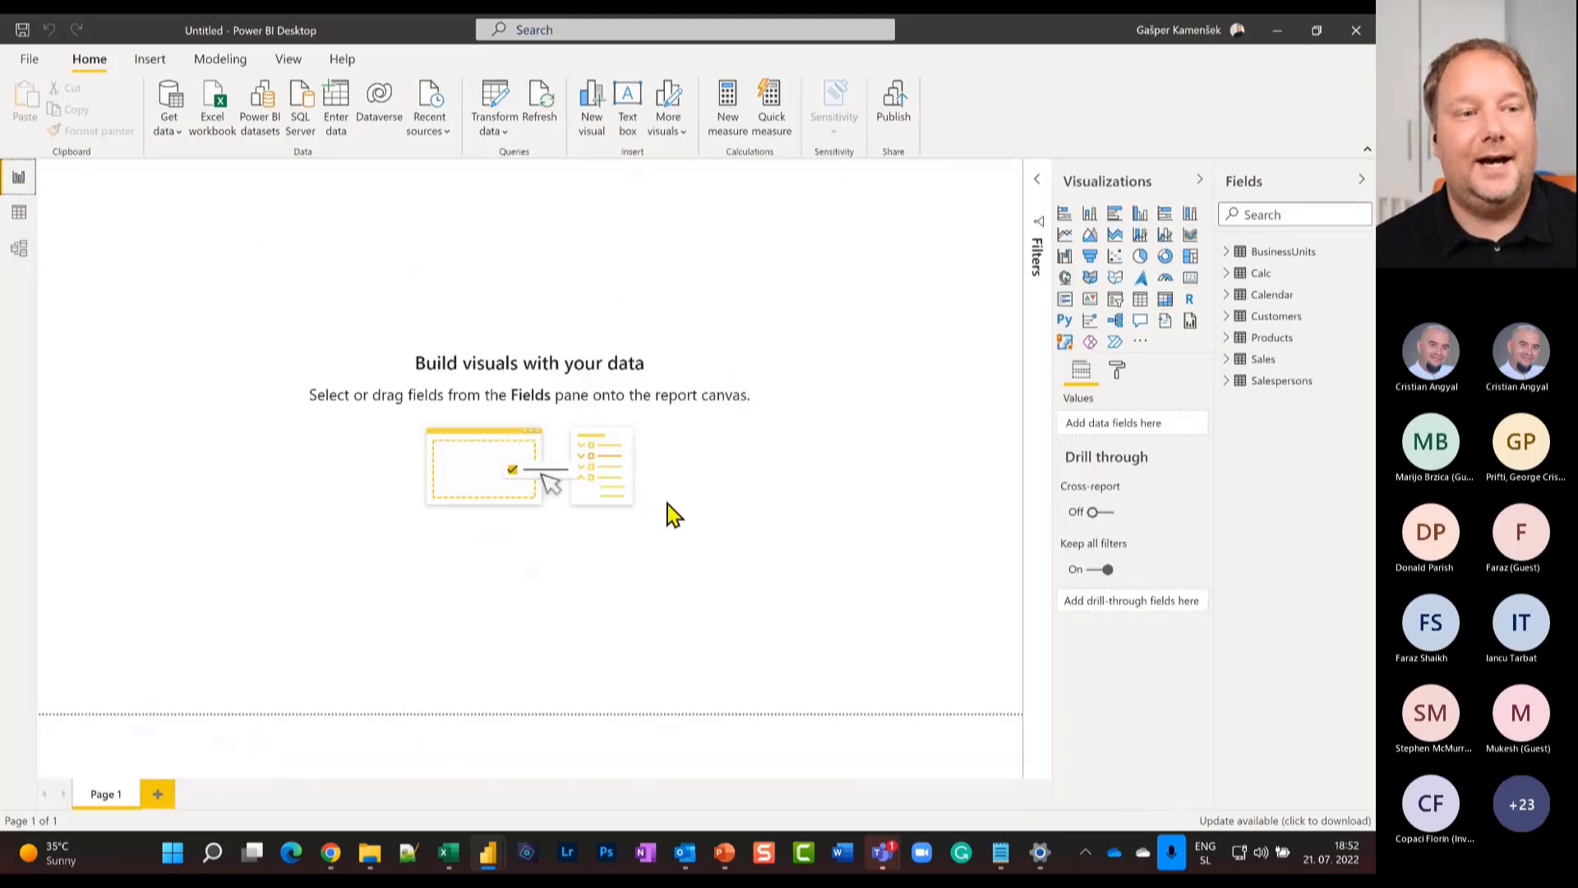
{"action": "left_click", "coordinate": [1226, 296]}
{"action": "left_click_drag", "start_coordinate": [1299, 466], "coordinate": [158, 238]}
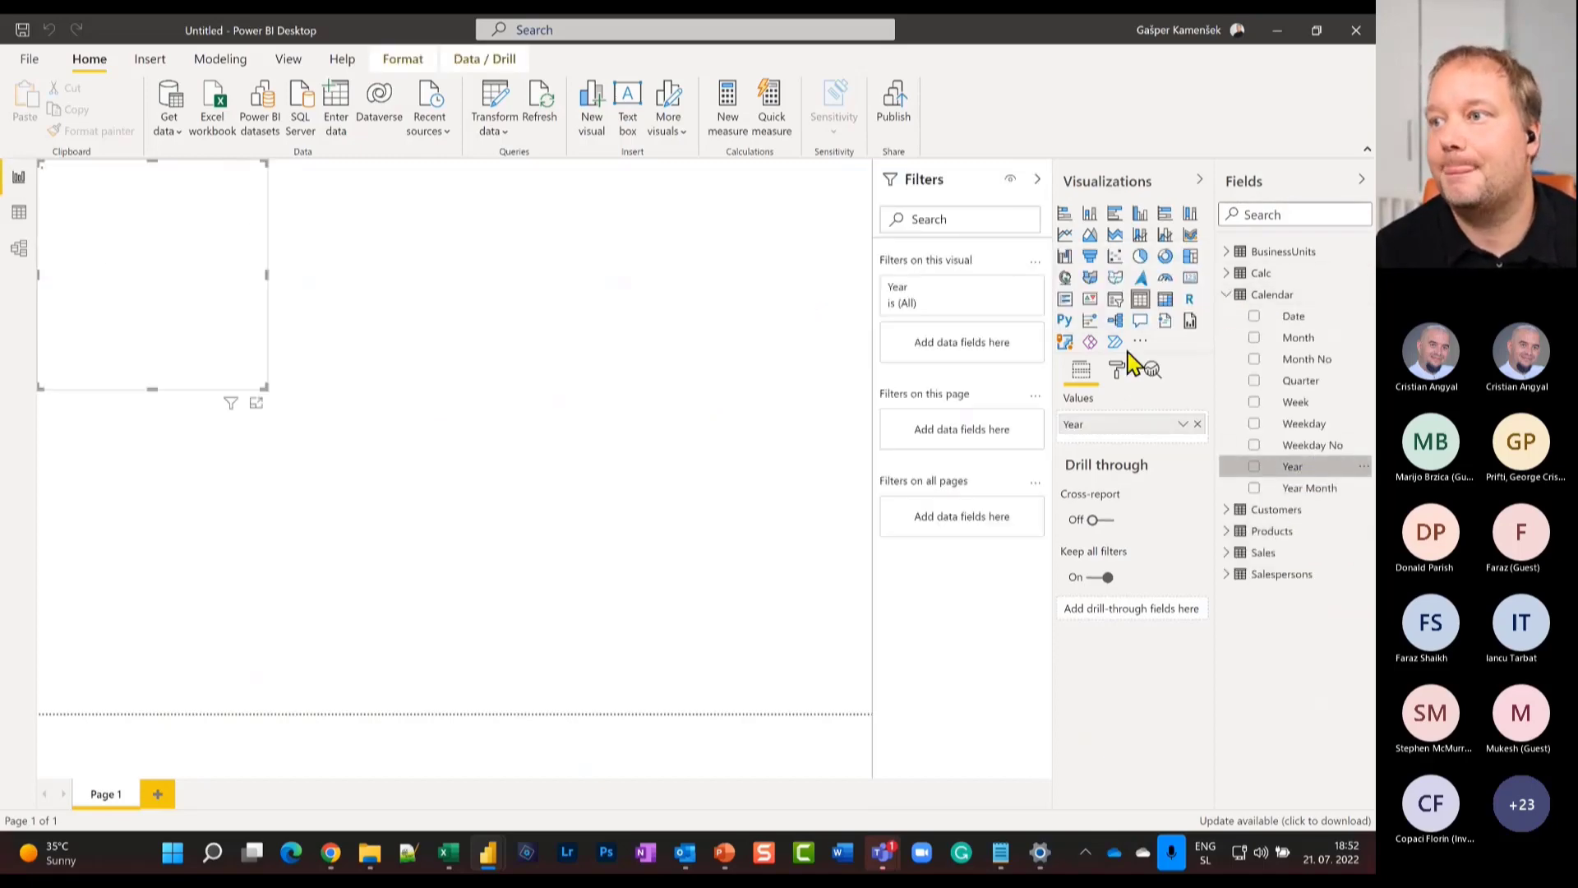
{"action": "left_click", "coordinate": [1115, 301]}
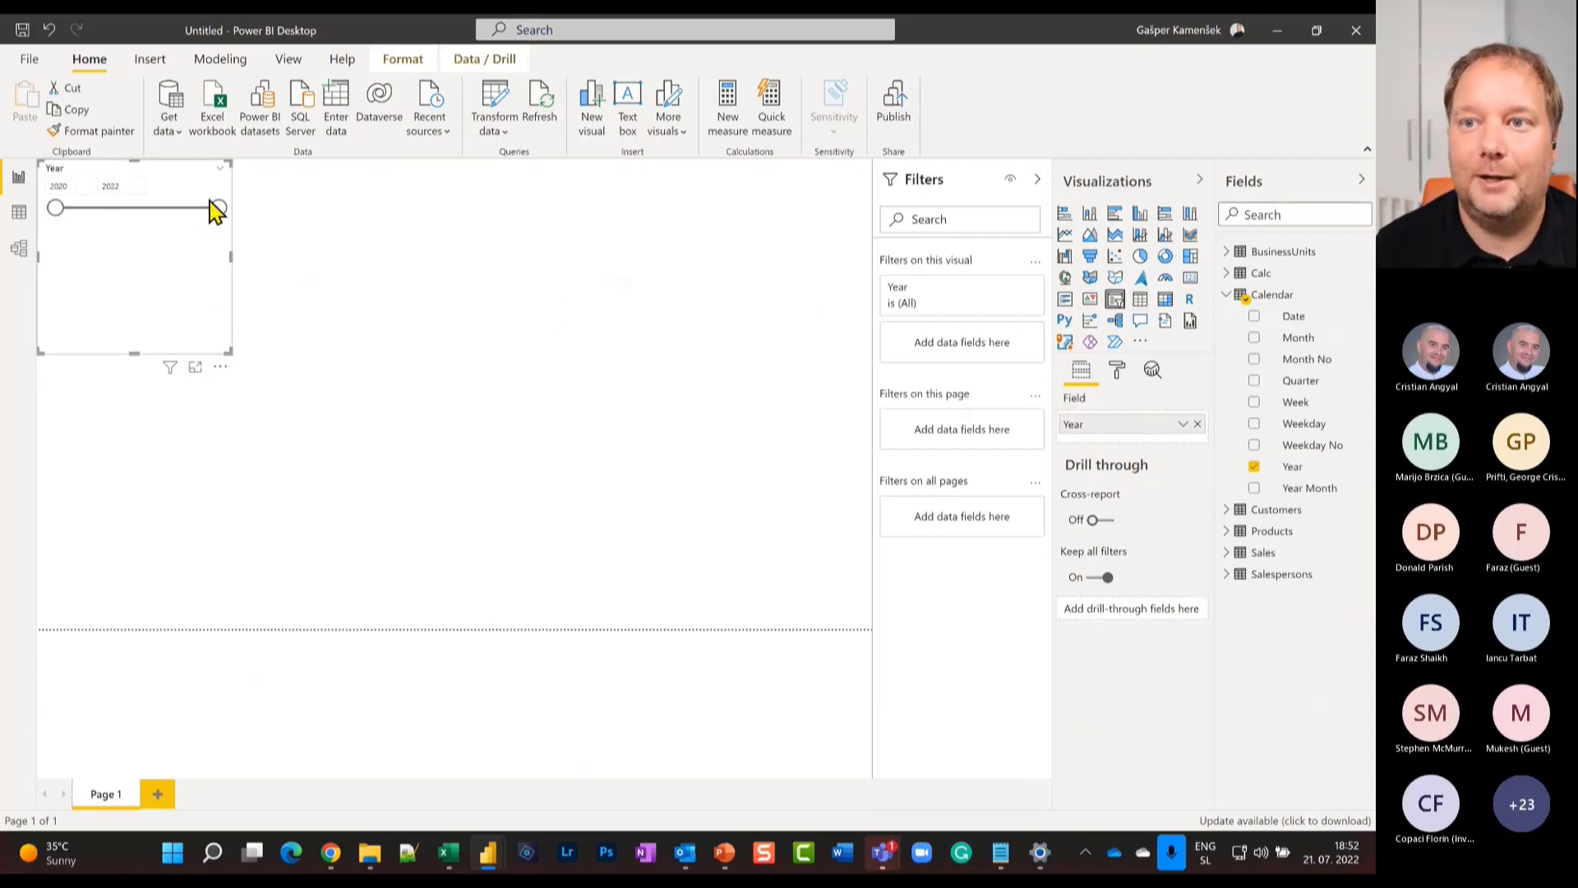
Change the Year slicer to a dropdown and filter it to 2021.
{"action": "left_click", "coordinate": [219, 170]}
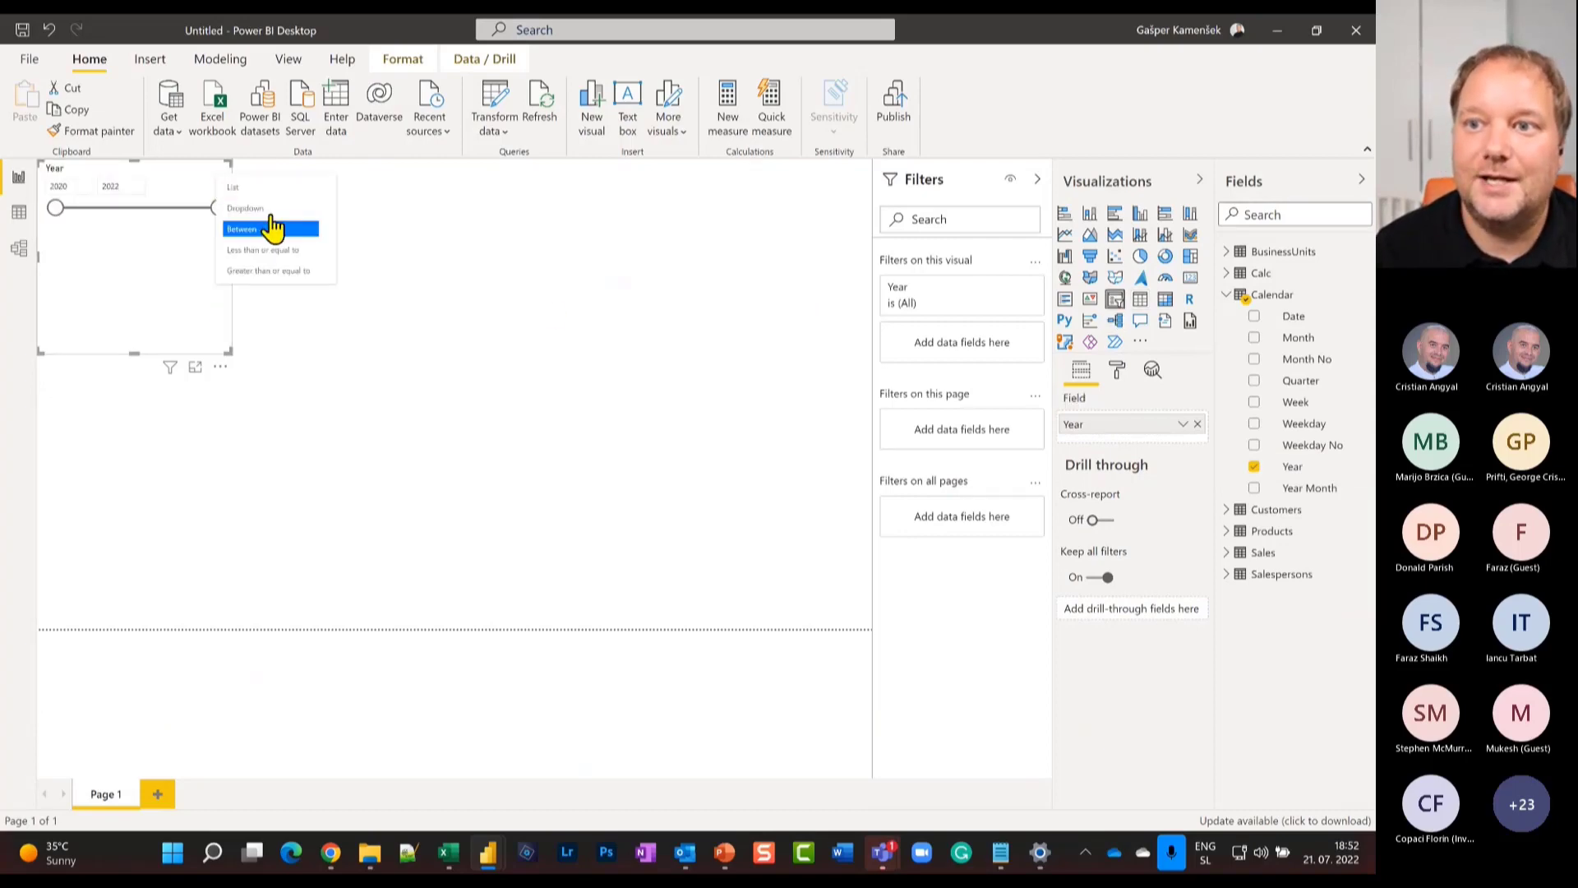
{"action": "left_click", "coordinate": [275, 229]}
{"action": "left_click", "coordinate": [218, 188]}
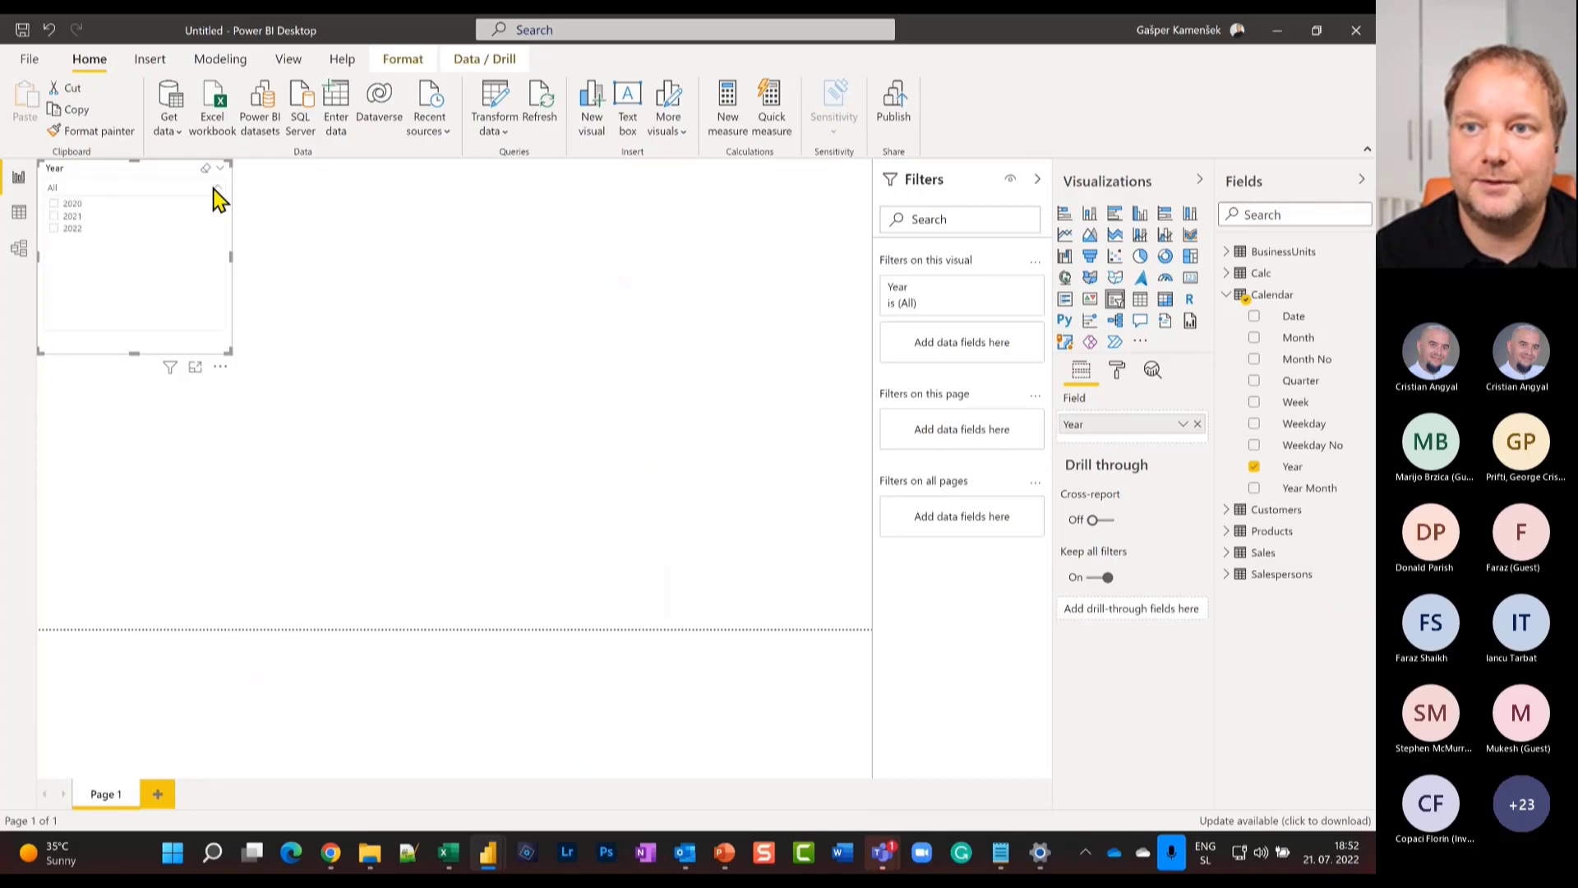
{"action": "left_click", "coordinate": [73, 217]}
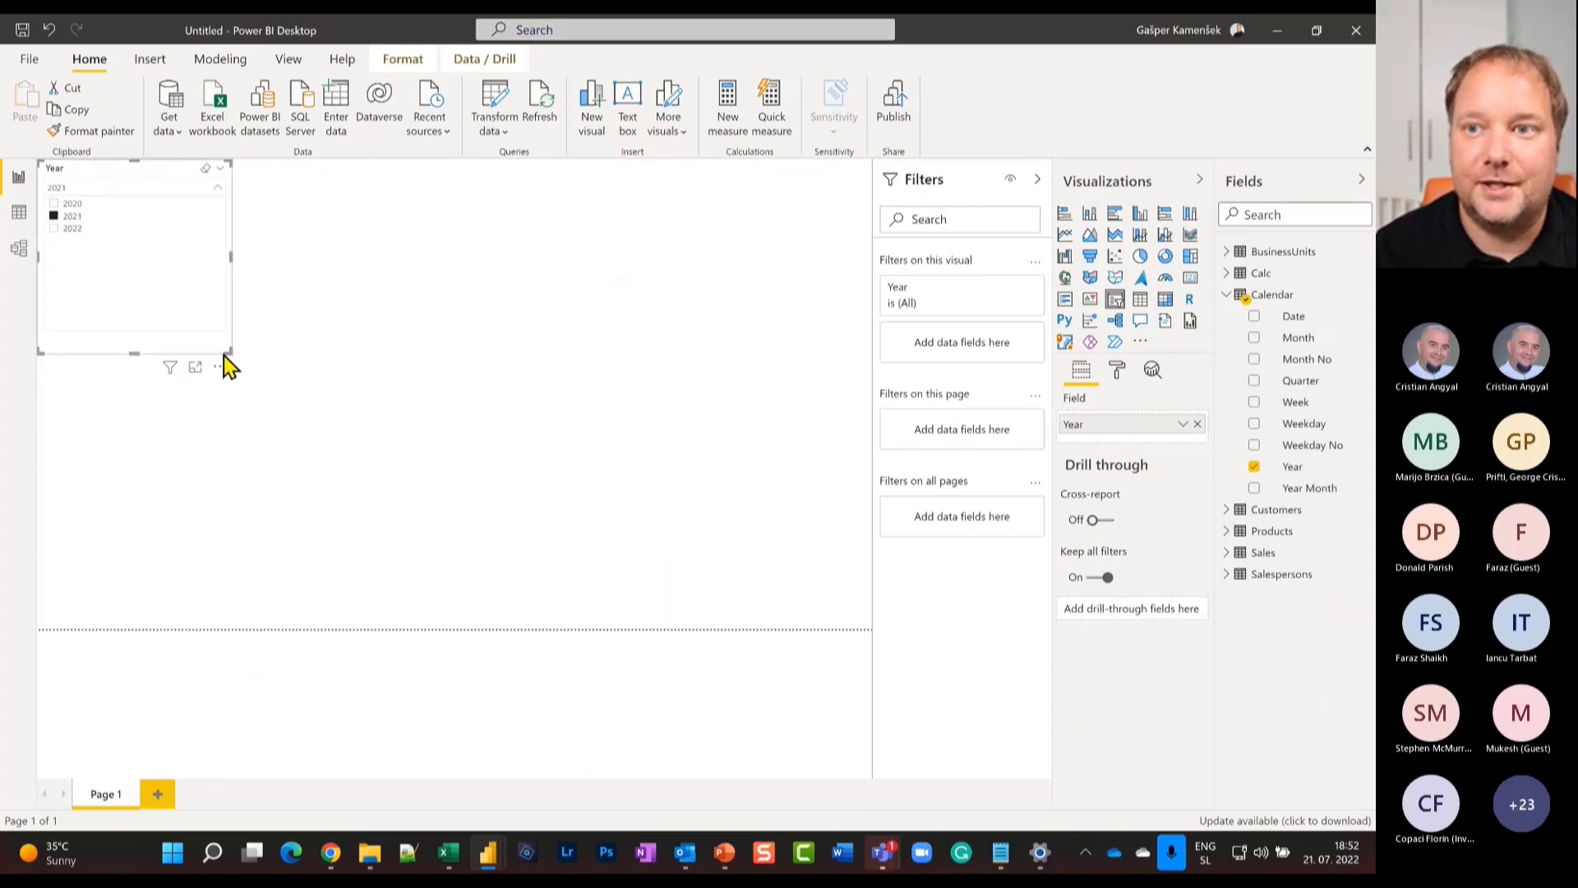
Shrink the Year slicer to a compact box just tall enough for its dropdown, and collapse the Filters pane.
{"action": "left_click_drag", "start_coordinate": [230, 351], "coordinate": [200, 279]}
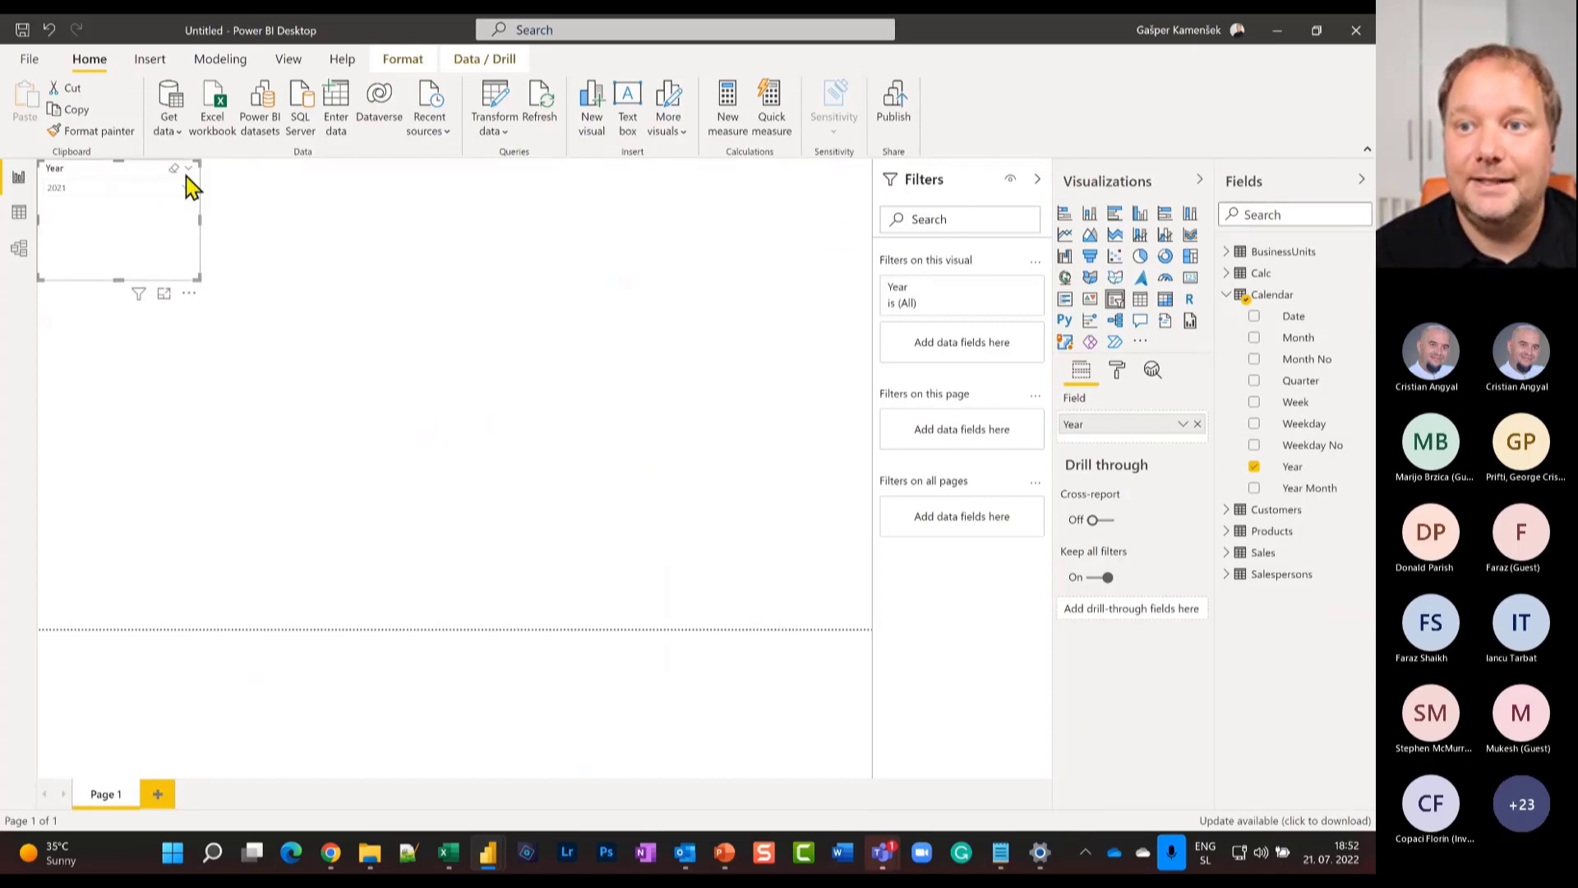
{"action": "left_click", "coordinate": [1037, 181]}
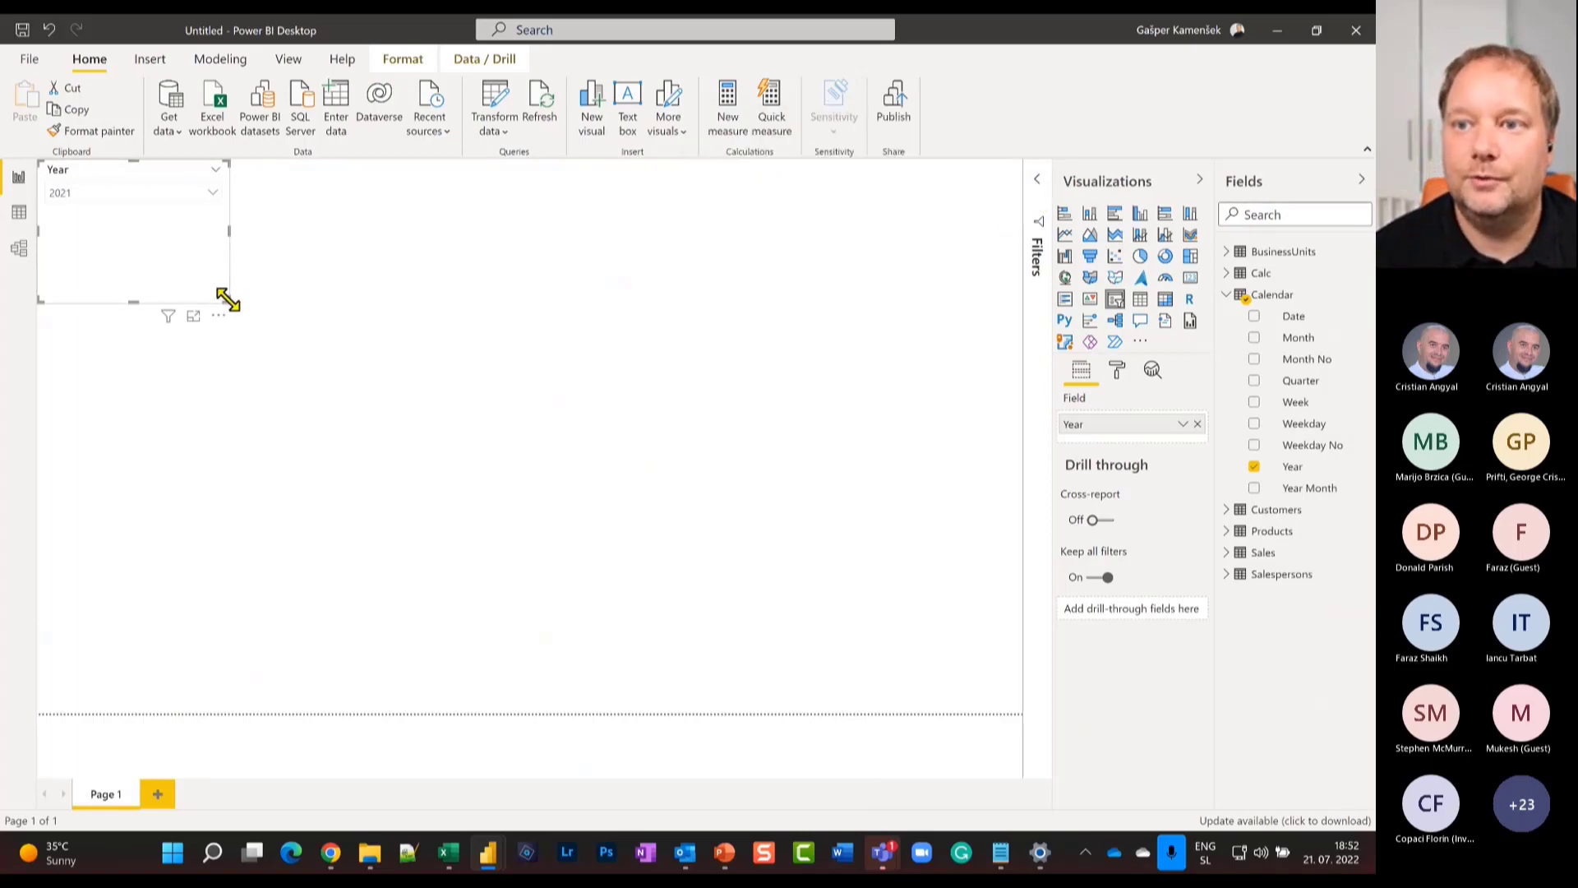
{"action": "left_click_drag", "start_coordinate": [228, 301], "coordinate": [237, 240]}
{"action": "left_click", "coordinate": [483, 222]}
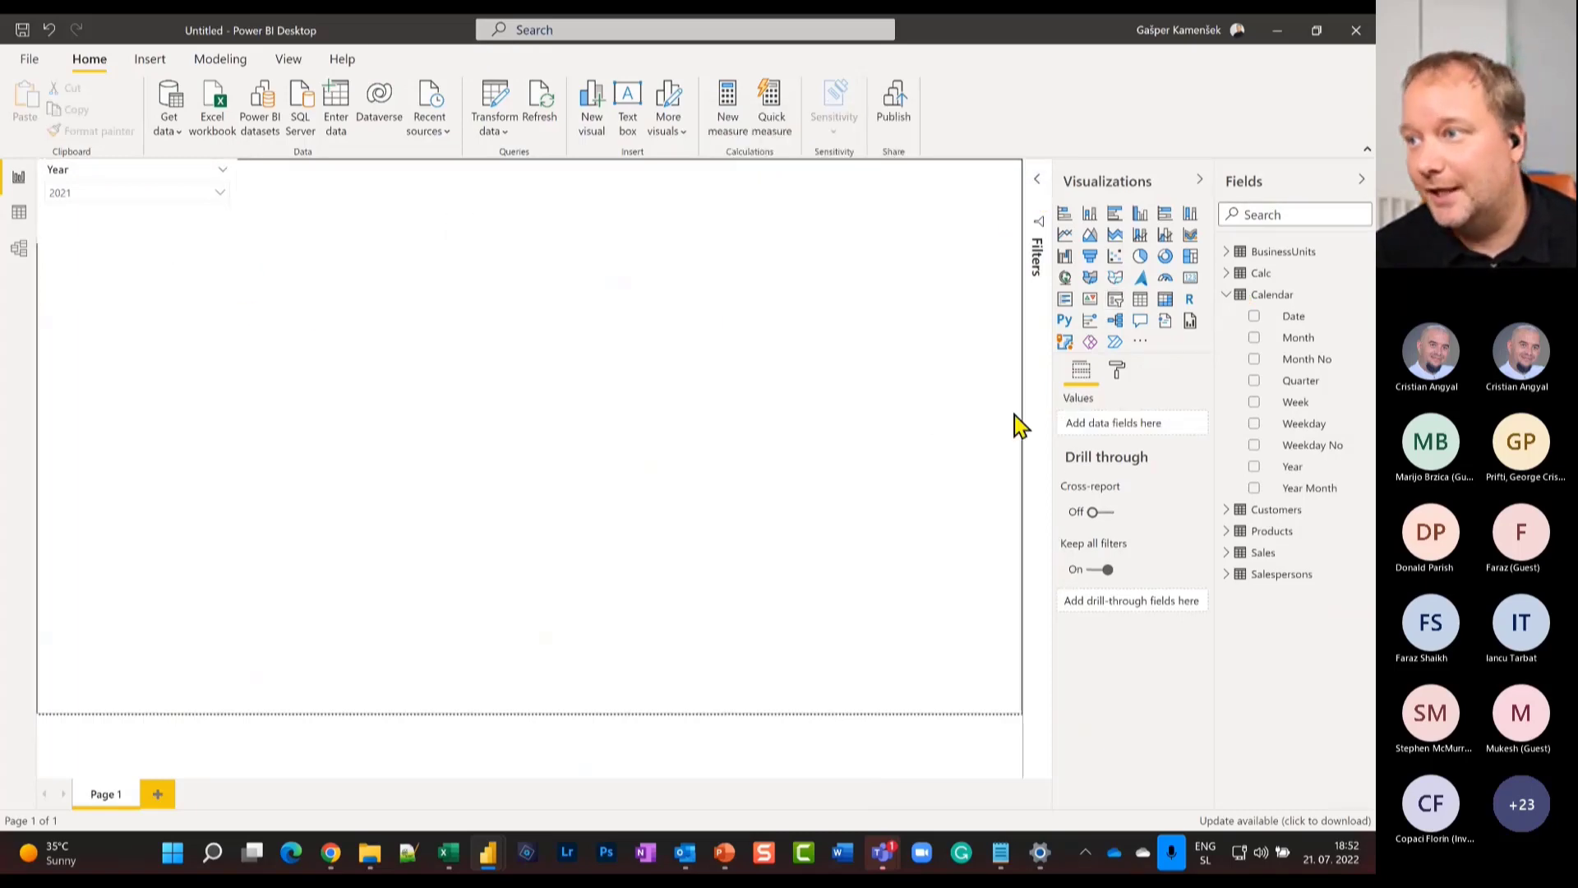
Add a slicer for the Calc table's Calculation field and set its orientation to Horizontal.
{"action": "left_click", "coordinate": [1227, 272]}
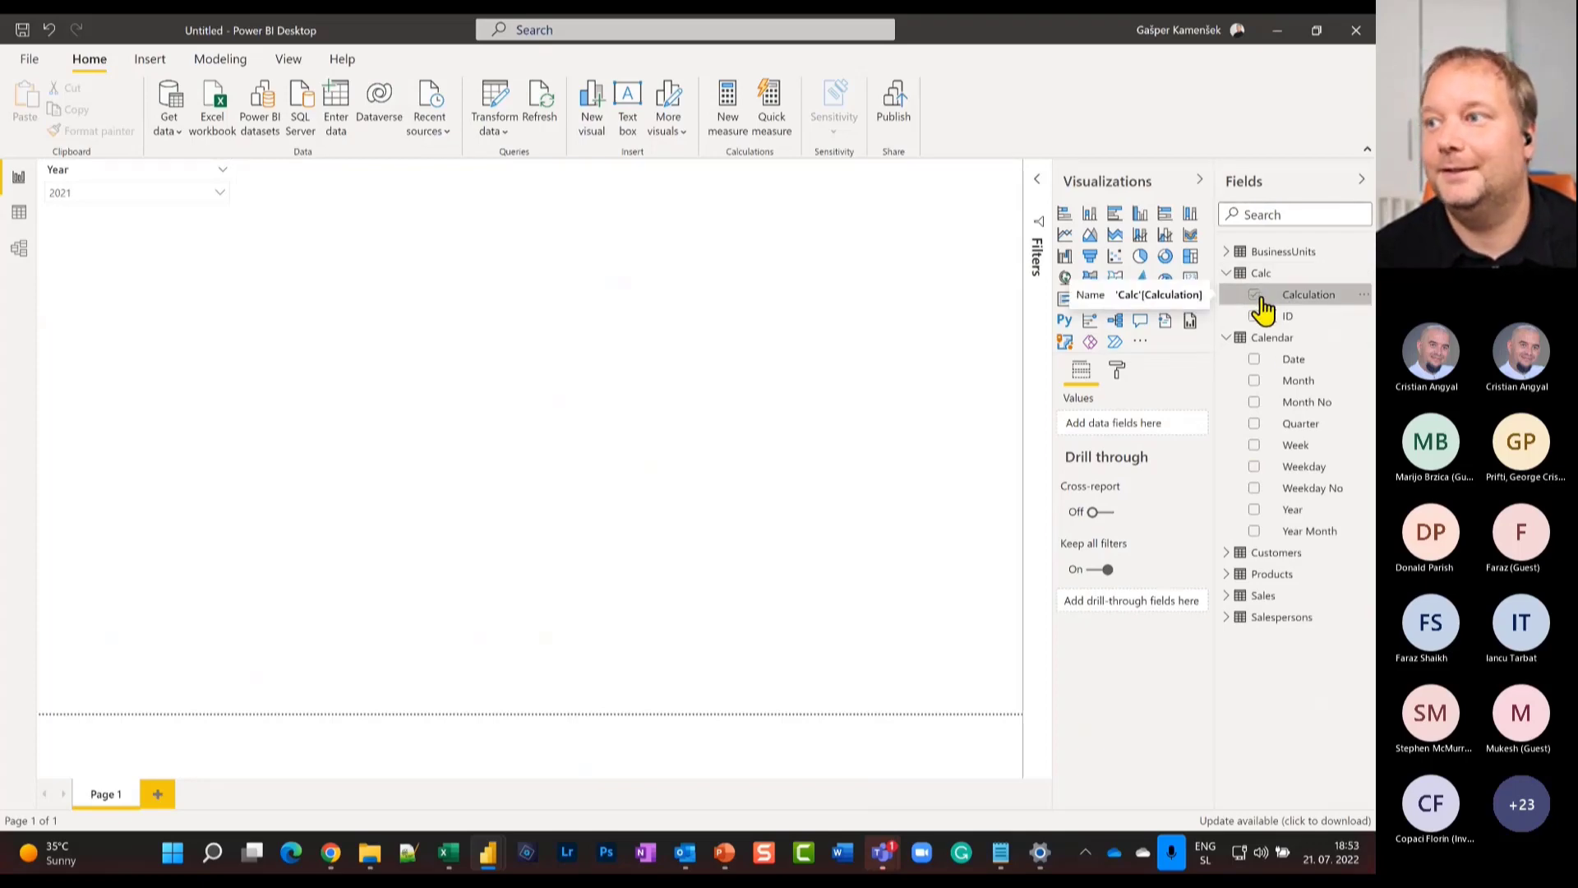
{"action": "left_click_drag", "start_coordinate": [1263, 306], "coordinate": [758, 263]}
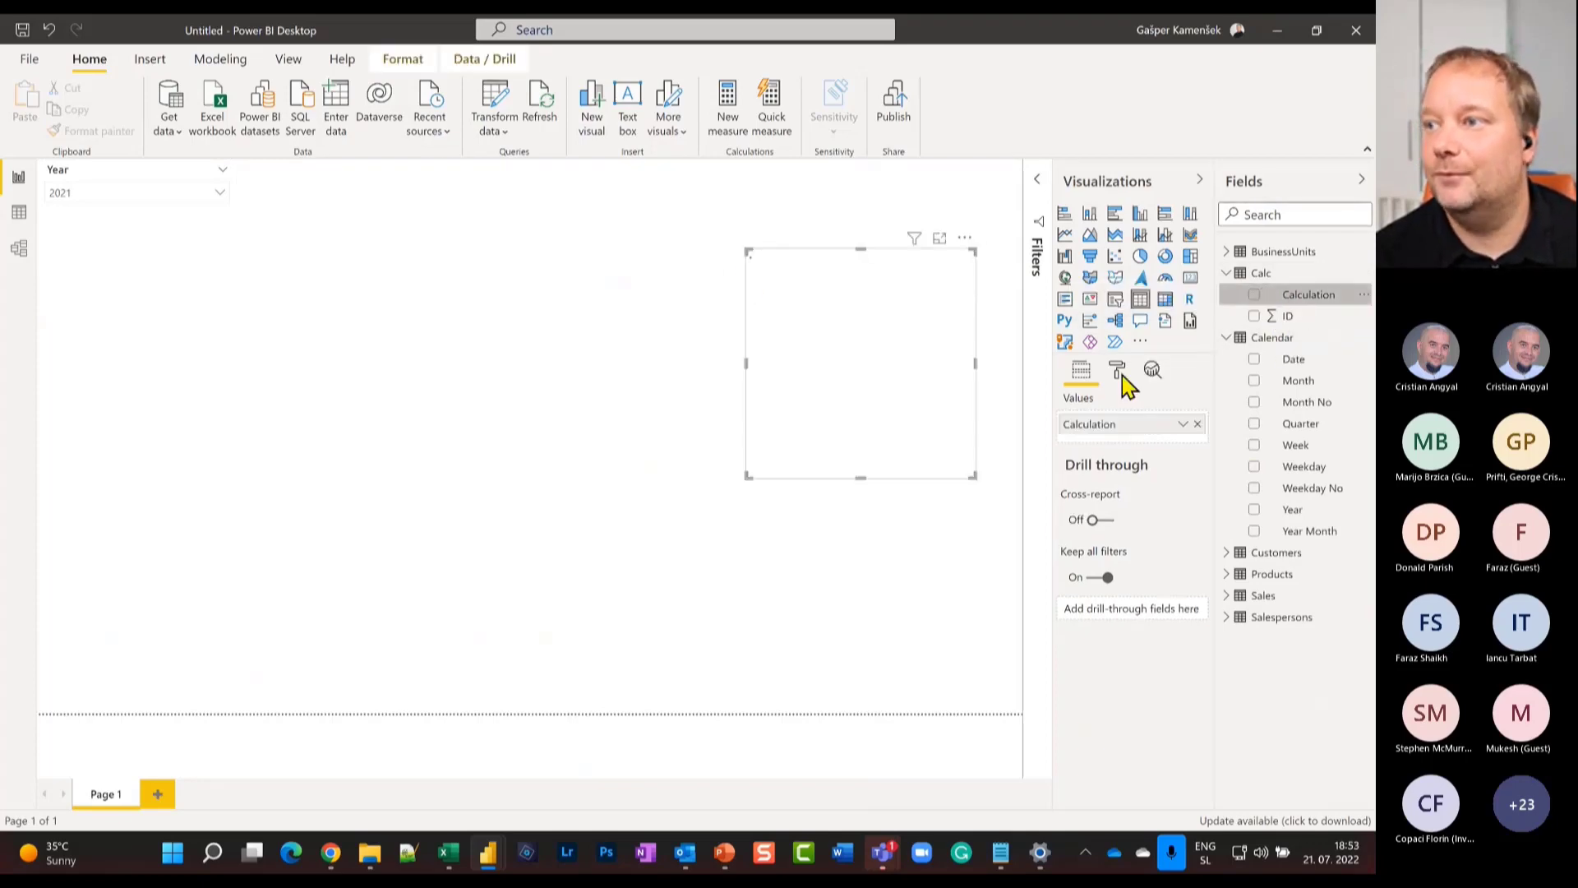
{"action": "left_click", "coordinate": [1115, 299]}
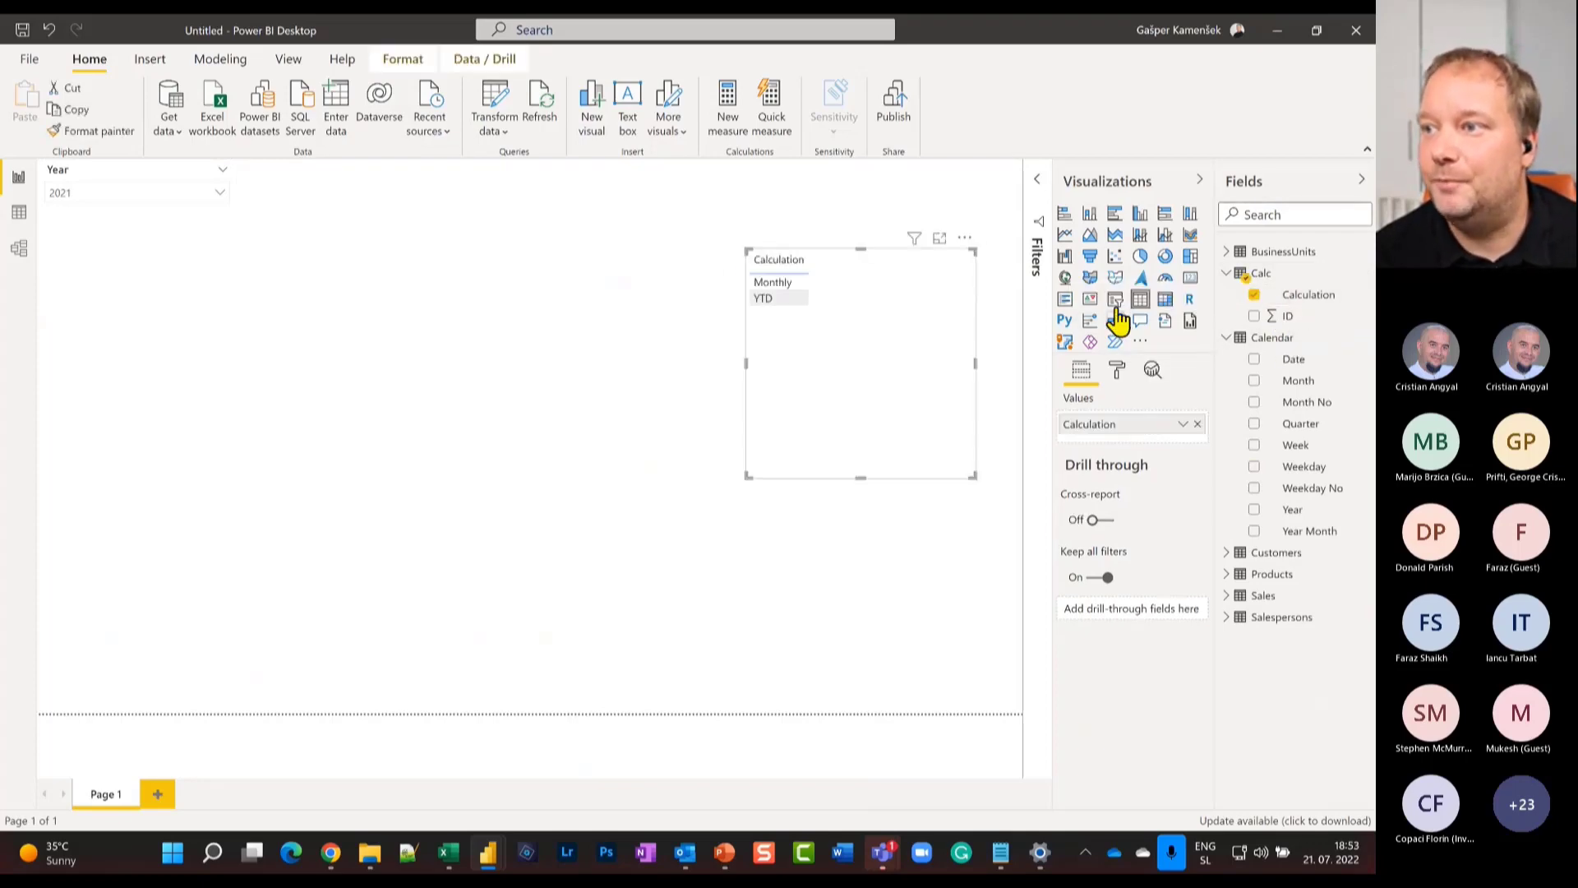
{"action": "left_click", "coordinate": [1117, 370]}
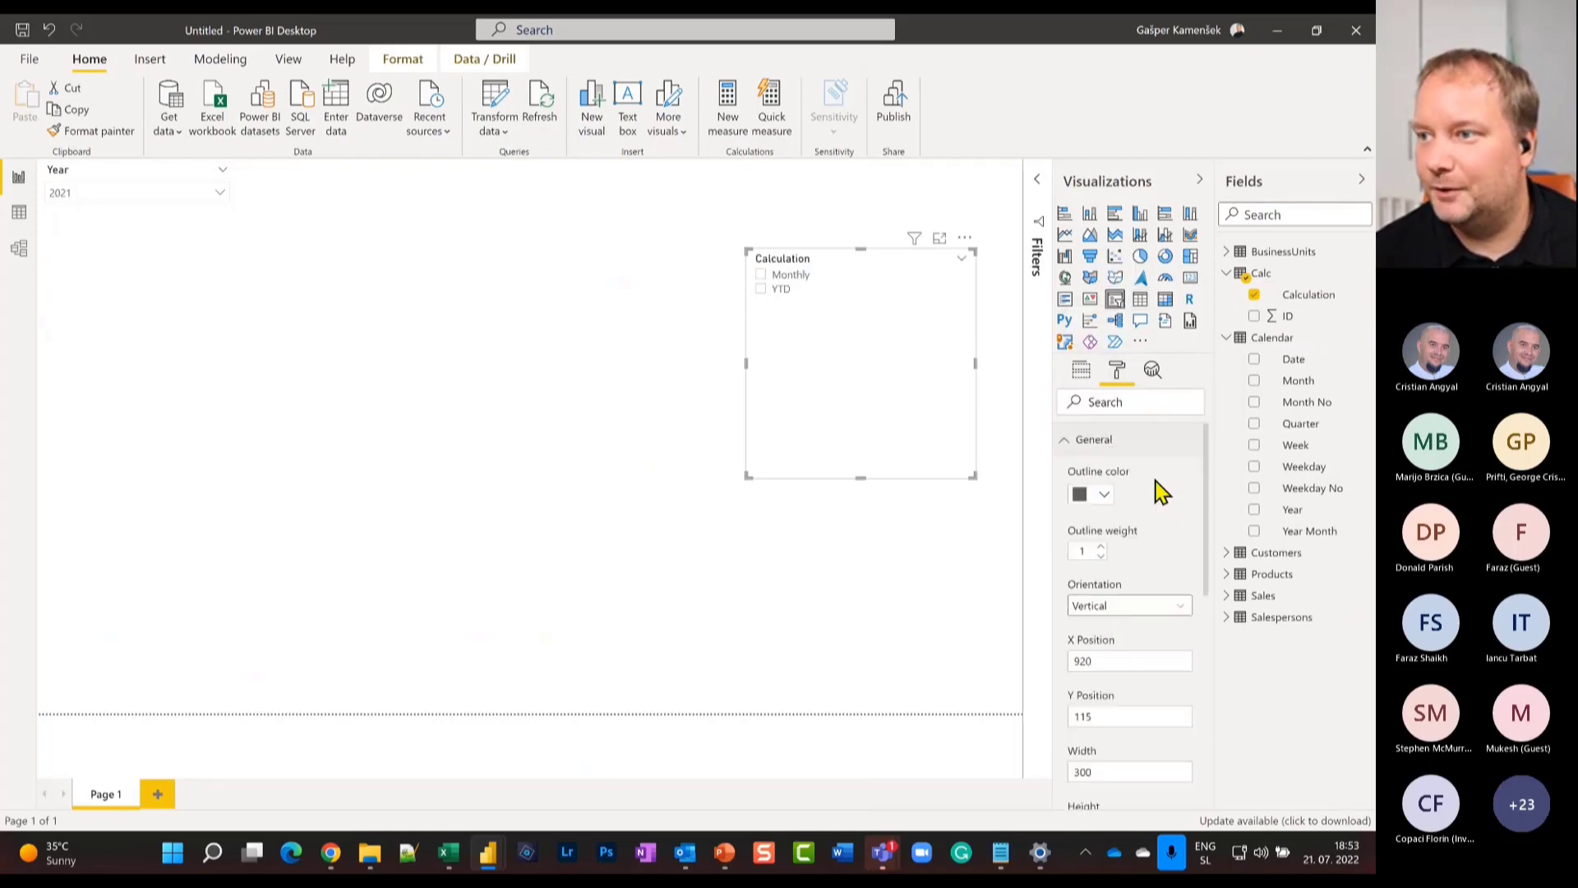
{"action": "left_click", "coordinate": [1130, 606]}
{"action": "left_click", "coordinate": [1133, 648]}
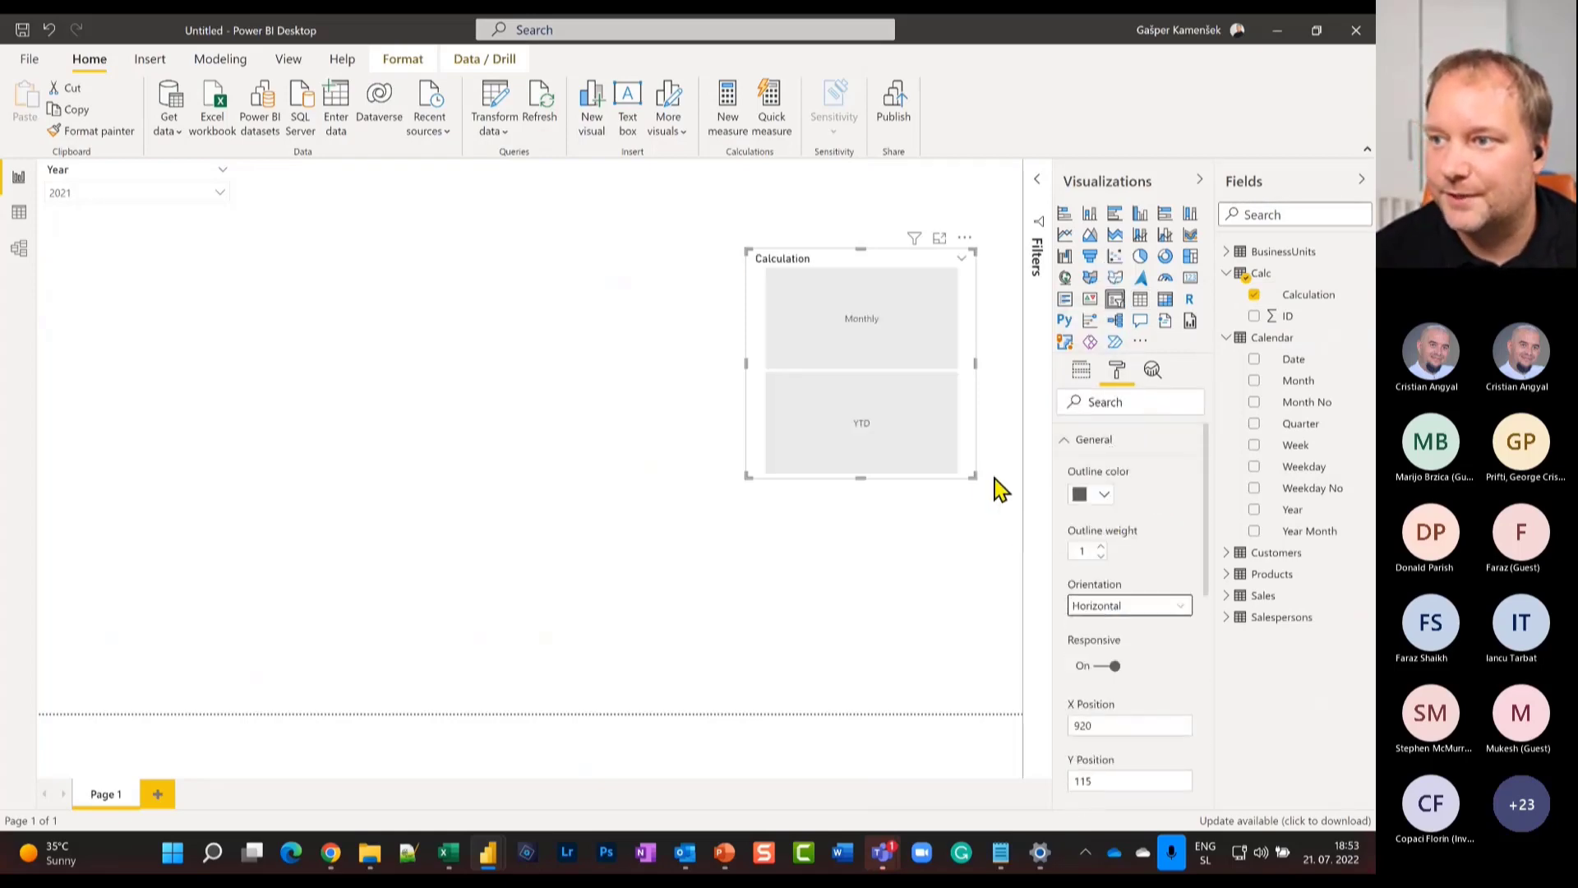
Shrink the Calculation slicer to one row of buttons at the report page's upper edge and select Monthly.
{"action": "left_click_drag", "start_coordinate": [974, 476], "coordinate": [951, 302]}
{"action": "left_click_drag", "start_coordinate": [939, 247], "coordinate": [839, 163]}
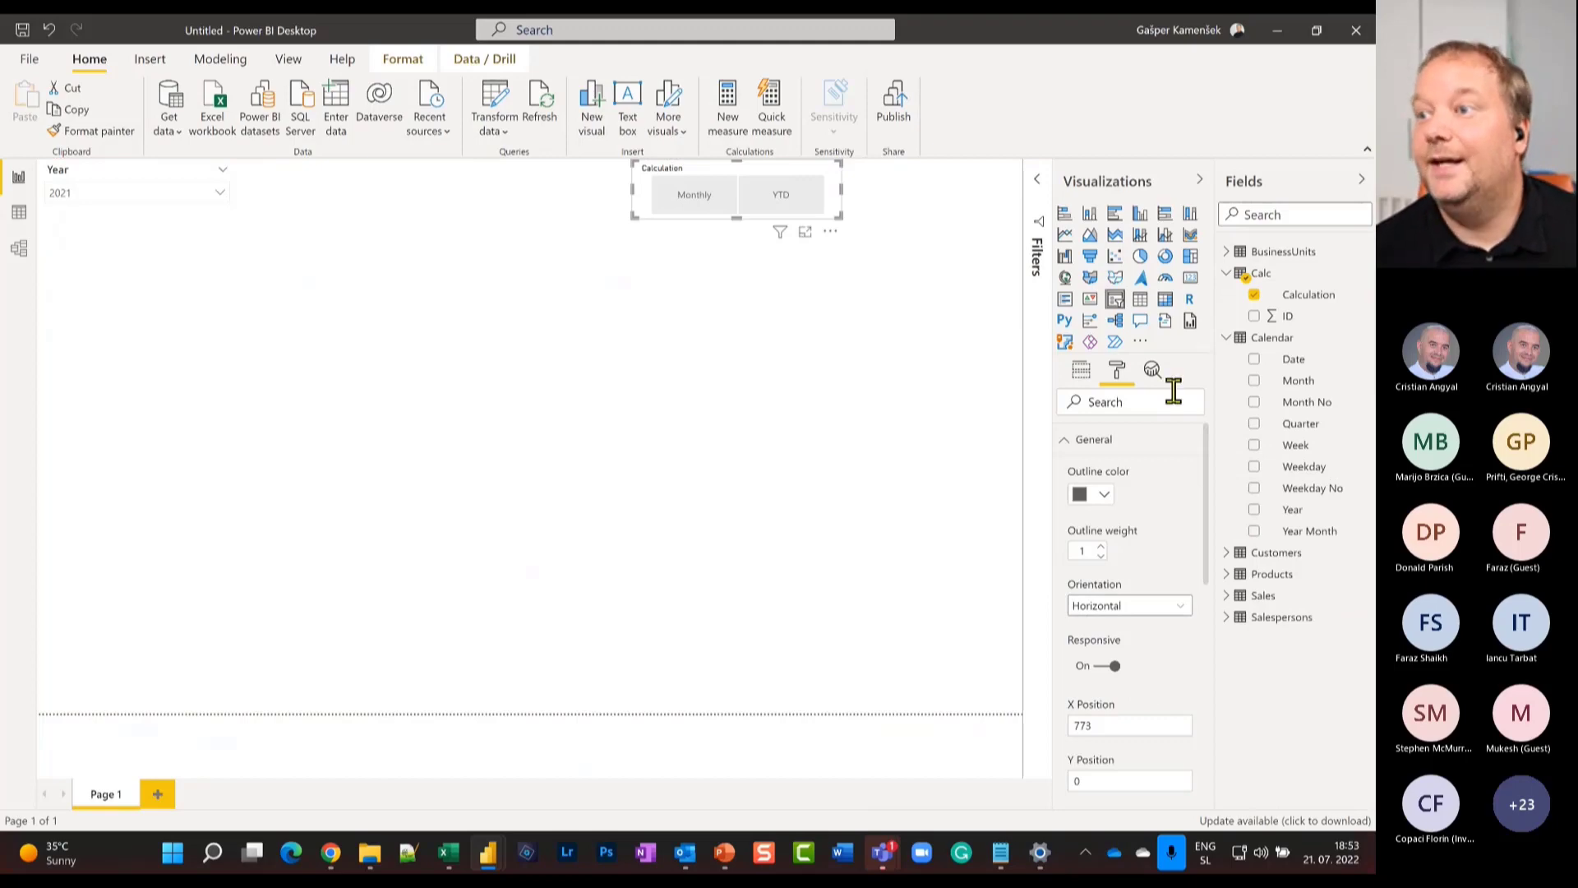
{"action": "left_click", "coordinate": [1067, 444]}
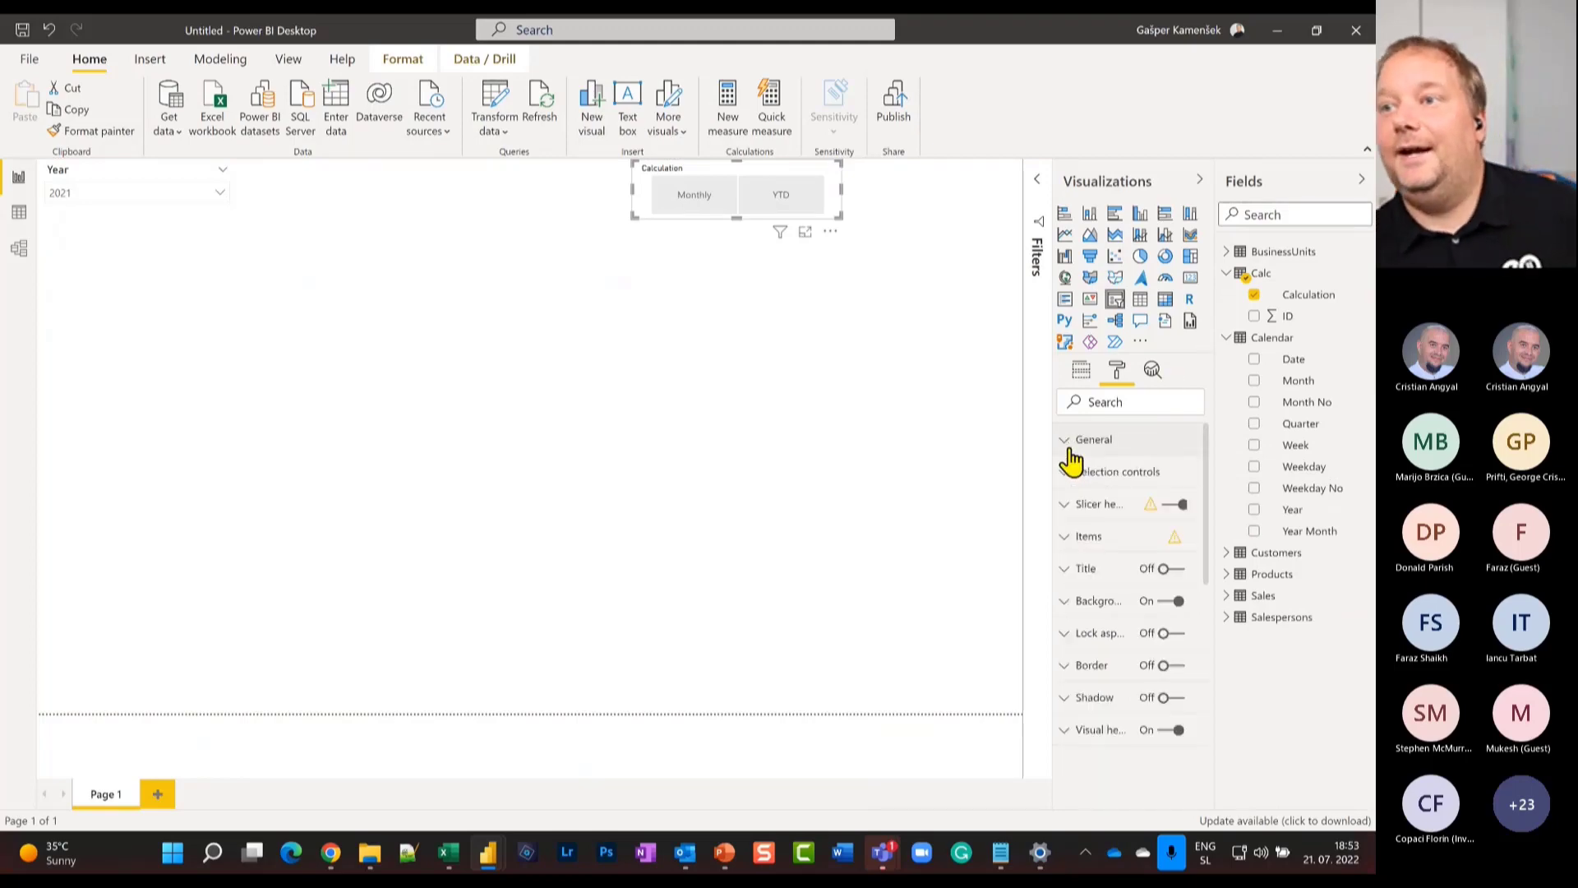
{"action": "left_click", "coordinate": [713, 203]}
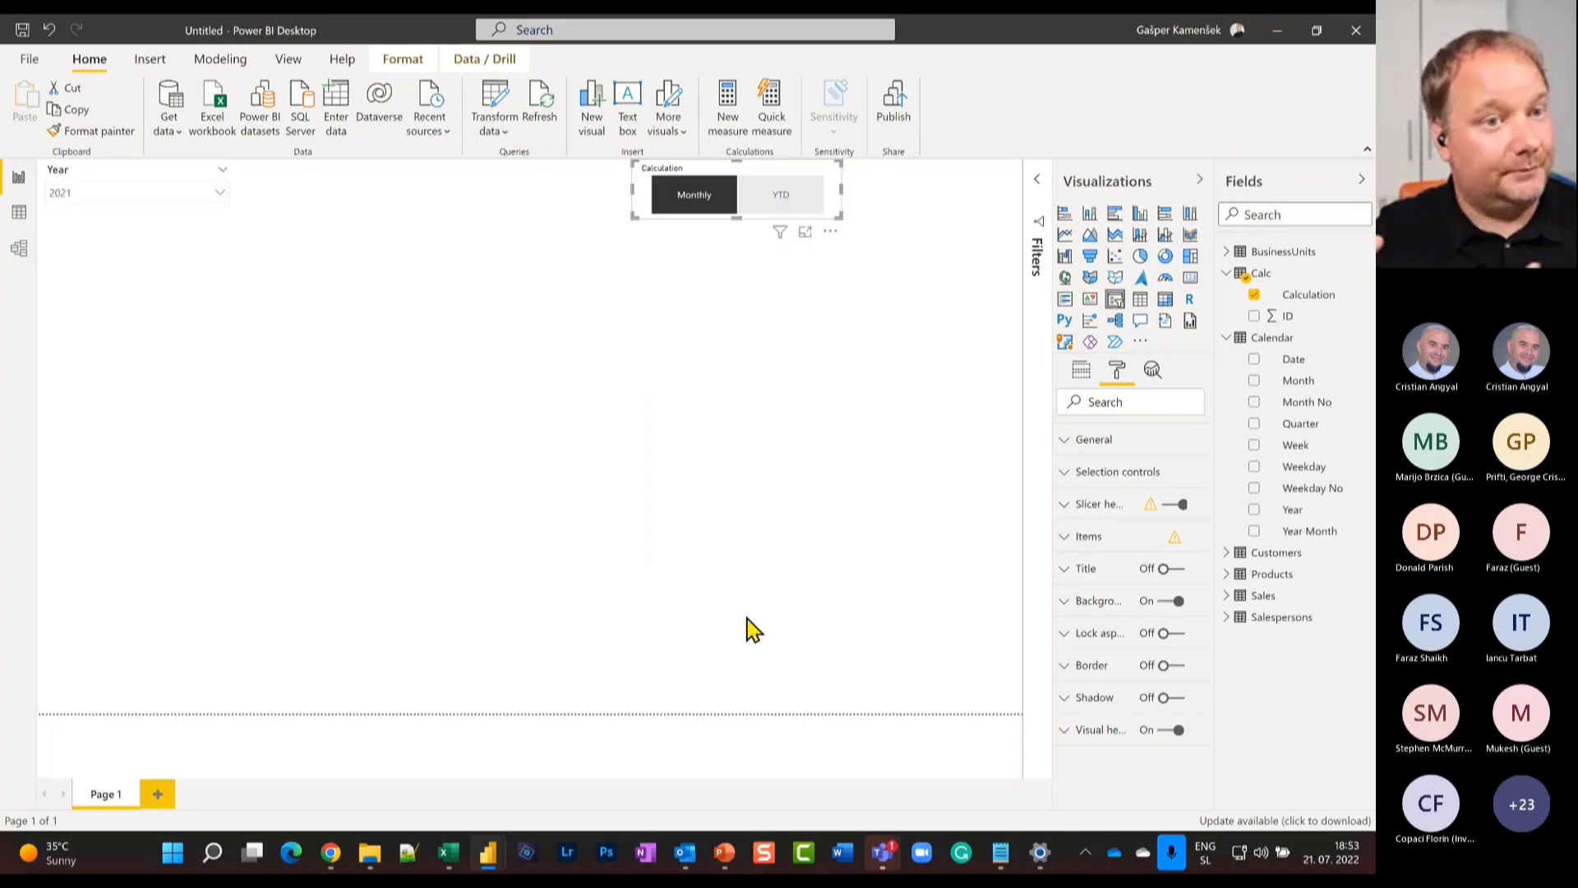
Add a table visual with the Calendar table's Month field, enlarge it, and place it just below the slicers.
{"action": "left_click", "coordinate": [165, 289]}
{"action": "left_click", "coordinate": [1141, 300]}
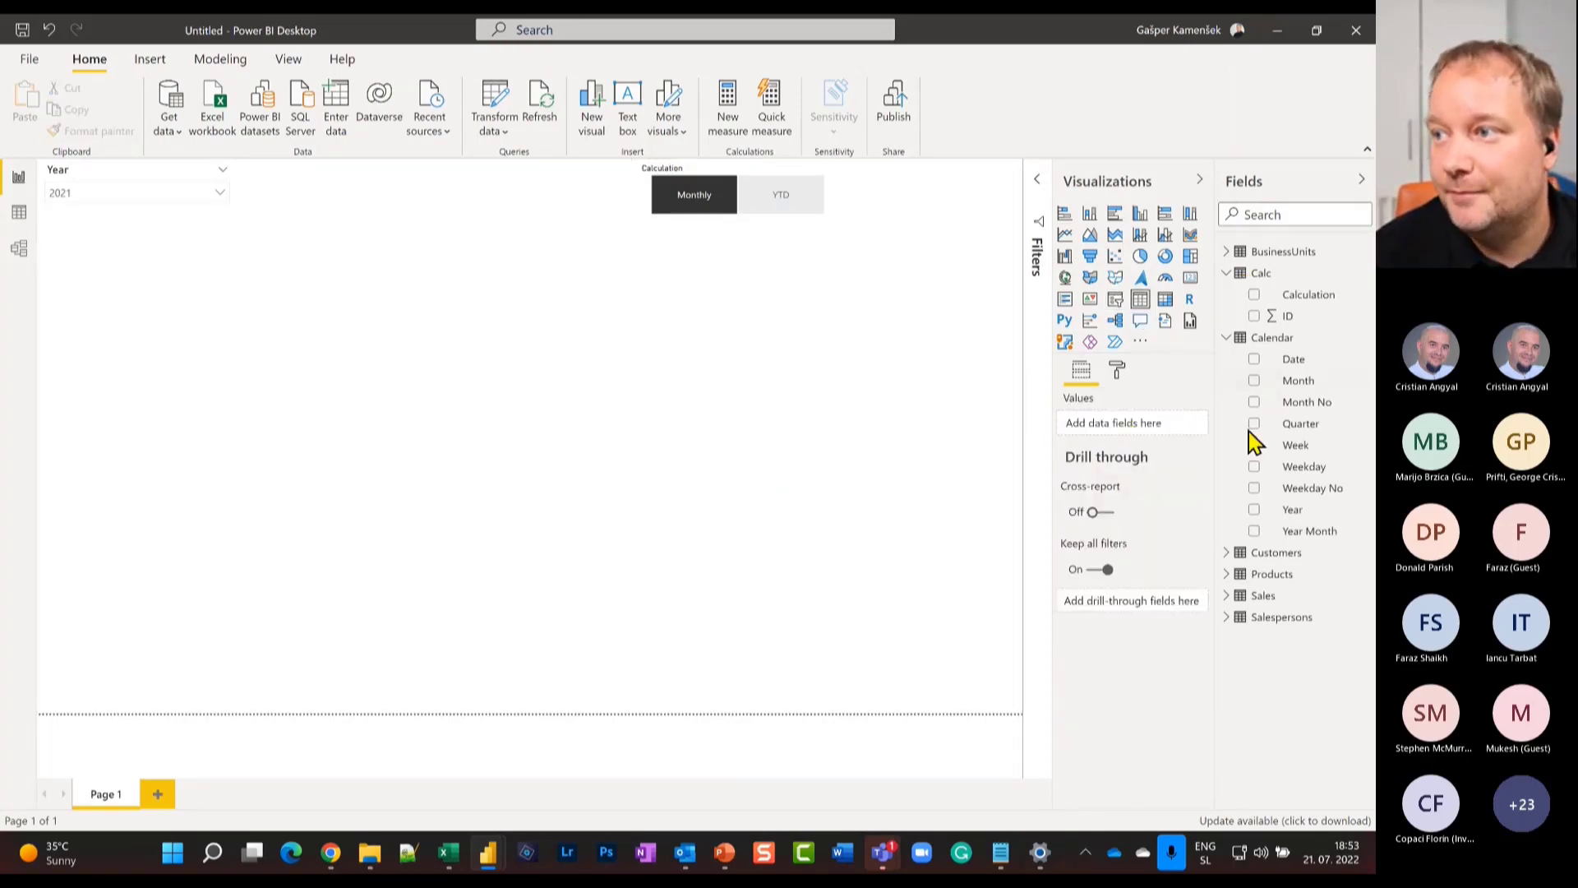
{"action": "left_click", "coordinate": [1255, 382]}
{"action": "left_click_drag", "start_coordinate": [234, 421], "coordinate": [633, 634]}
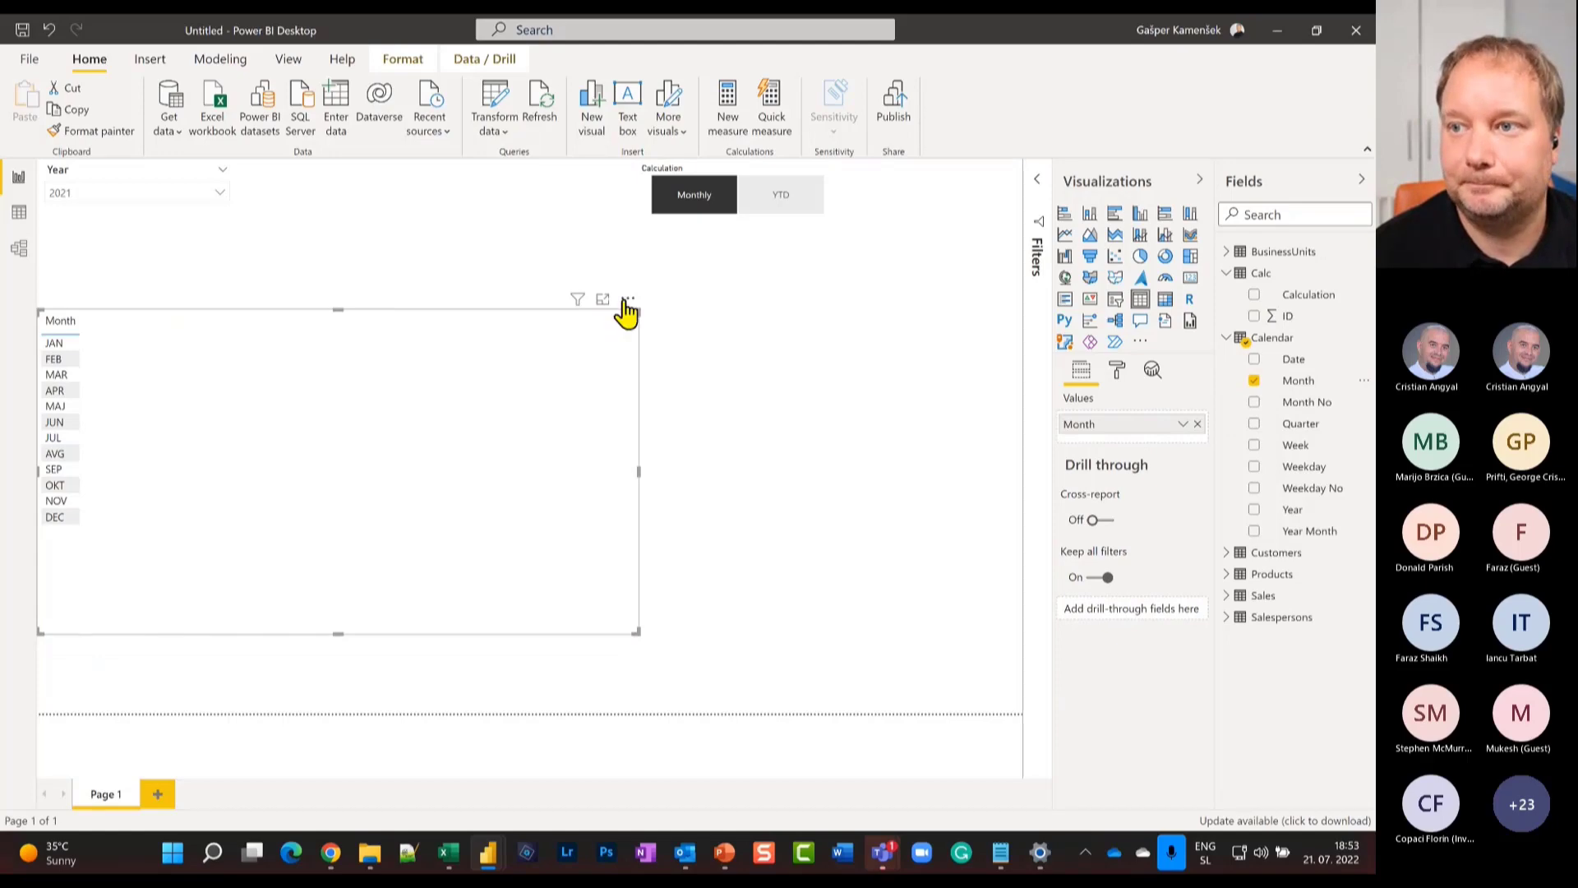
{"action": "left_click_drag", "start_coordinate": [628, 296], "coordinate": [673, 239]}
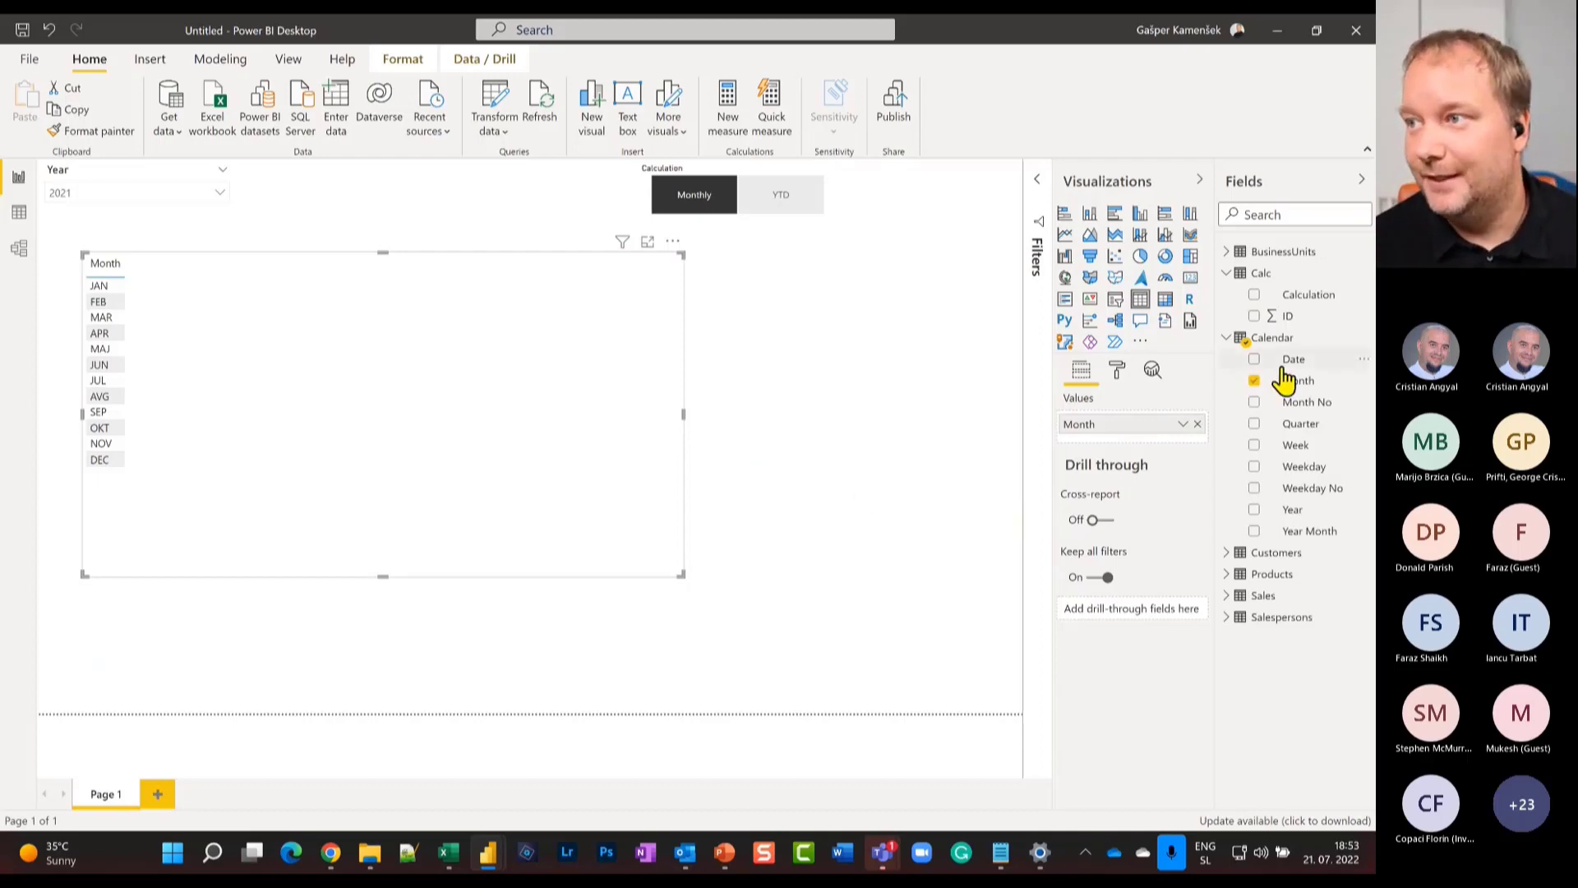
Collapse the Calendar and Calc tables and expand the Sales table to show its fields.
{"action": "left_click", "coordinate": [1226, 338]}
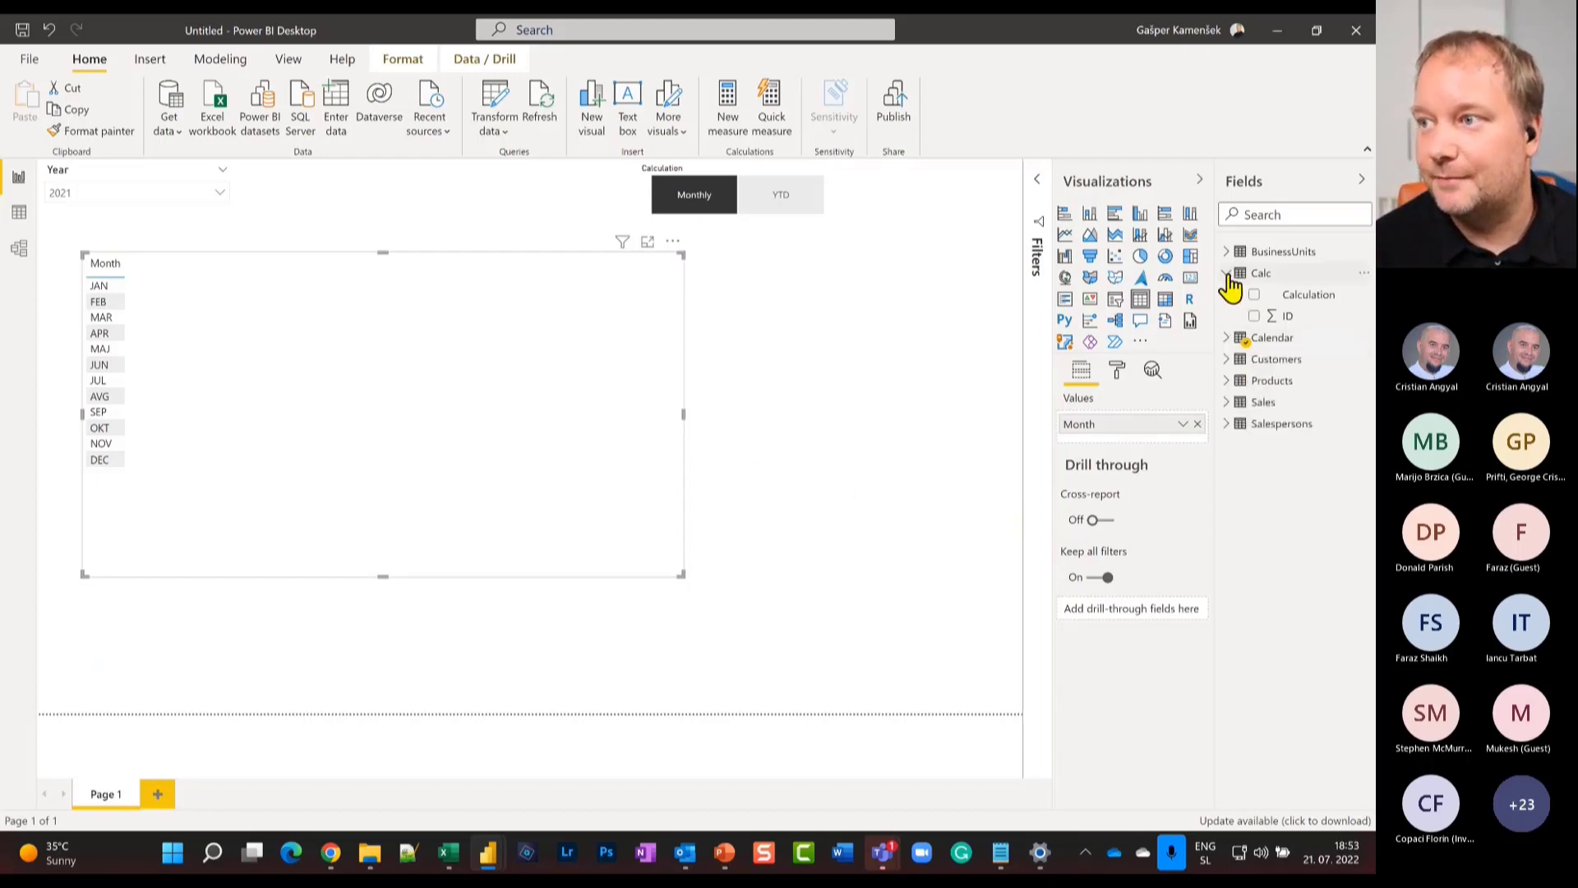
{"action": "left_click", "coordinate": [1227, 273]}
{"action": "left_click", "coordinate": [1227, 359]}
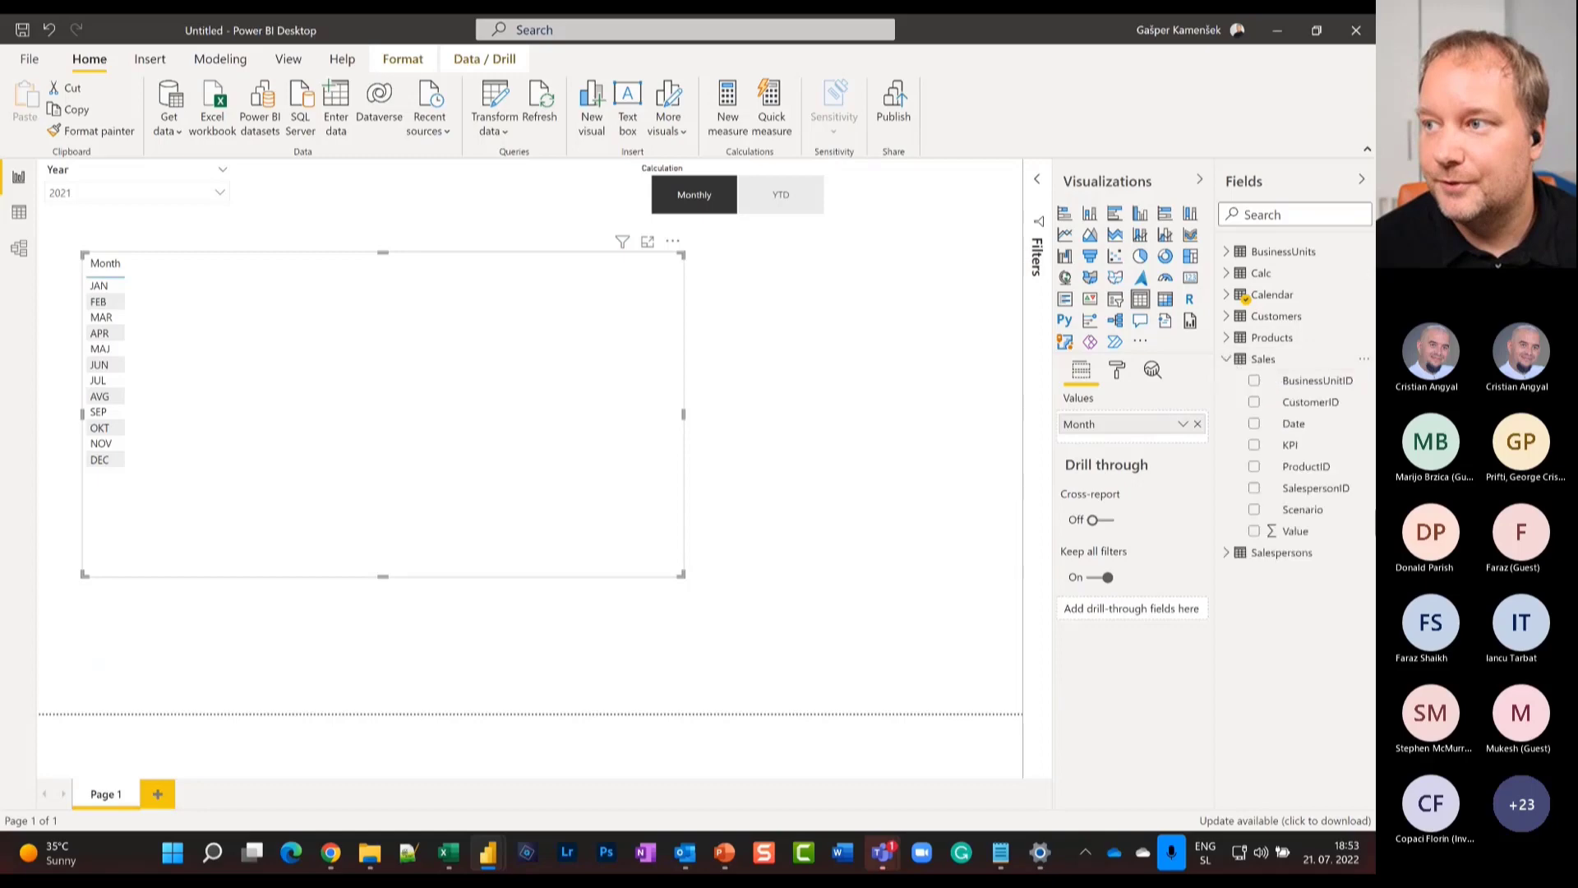
Create a new measure in the Sales table named AC and begin its formula with CALCULATE, continuing on an indented second line.
{"action": "right_click", "coordinate": [1270, 367]}
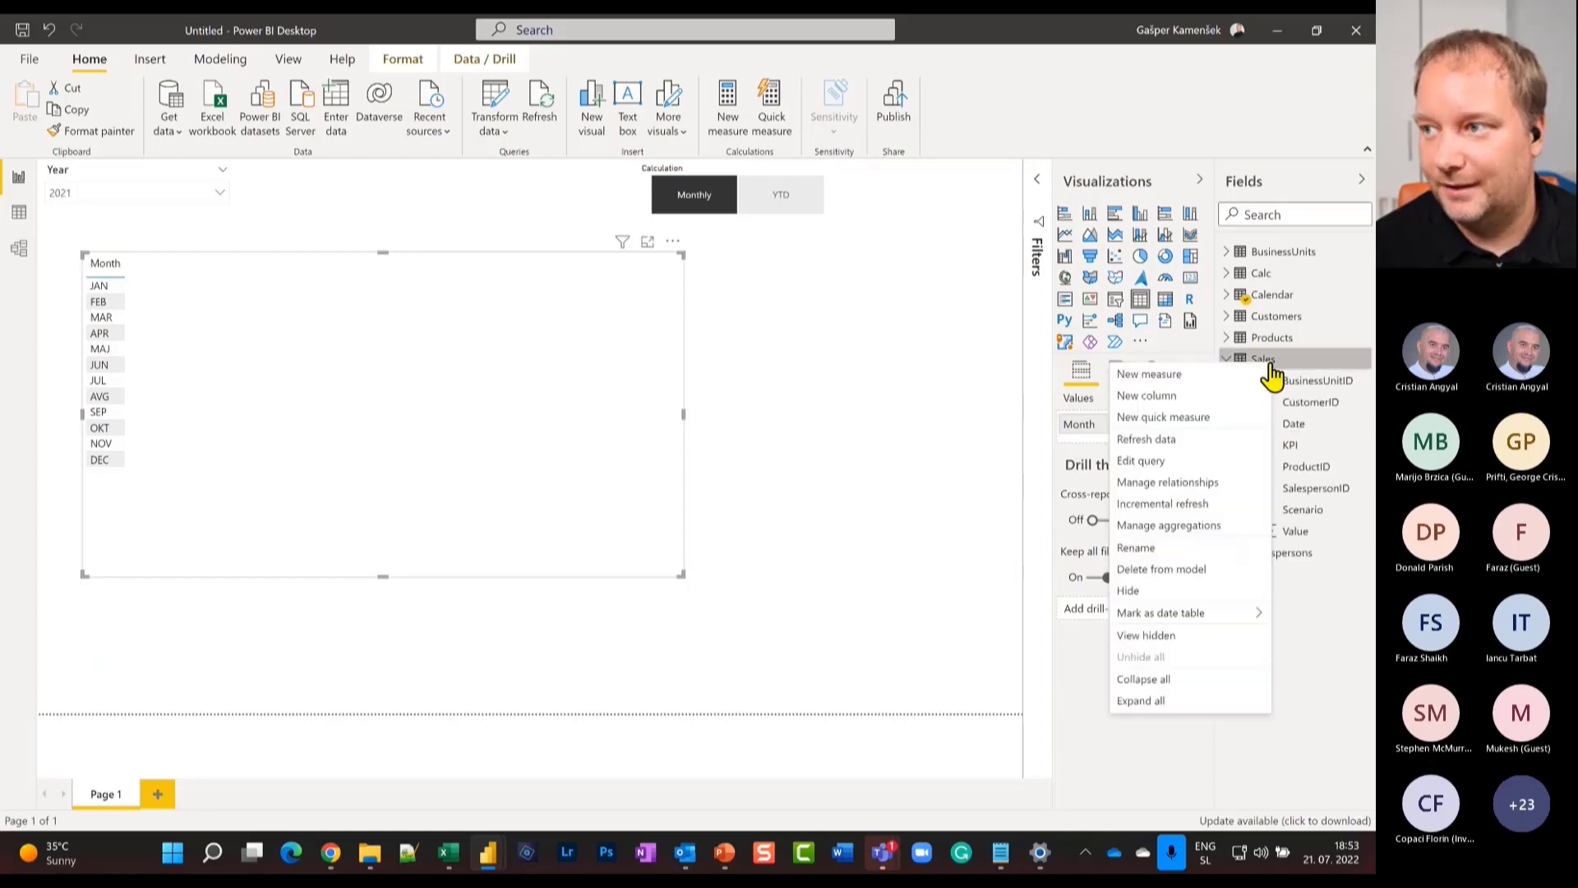
{"action": "left_click", "coordinate": [1165, 376]}
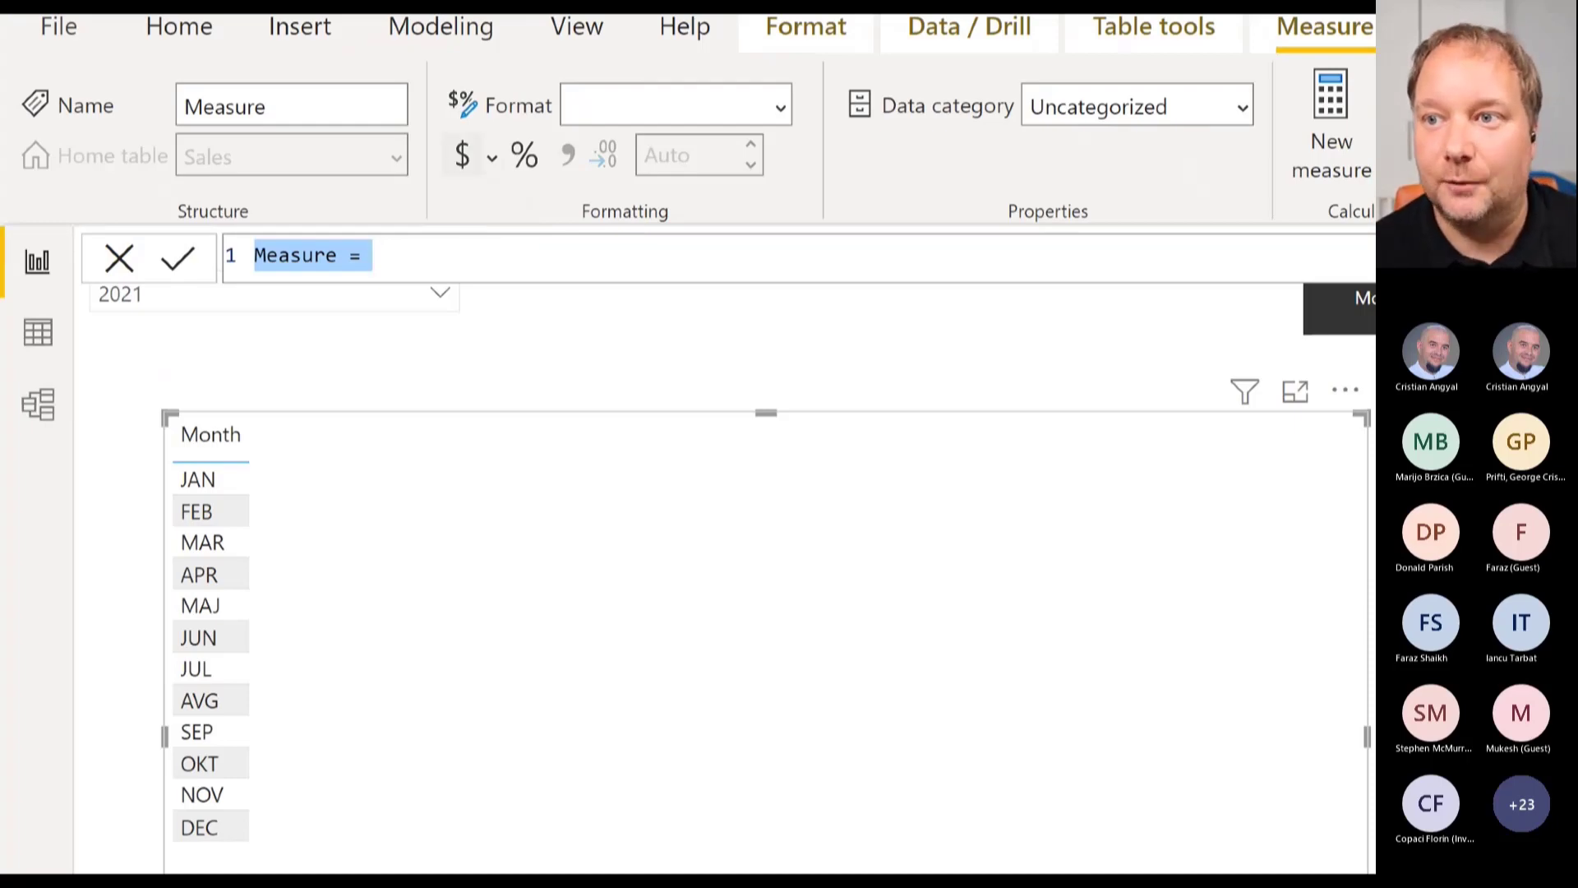
{"action": "type", "text": "AC "}
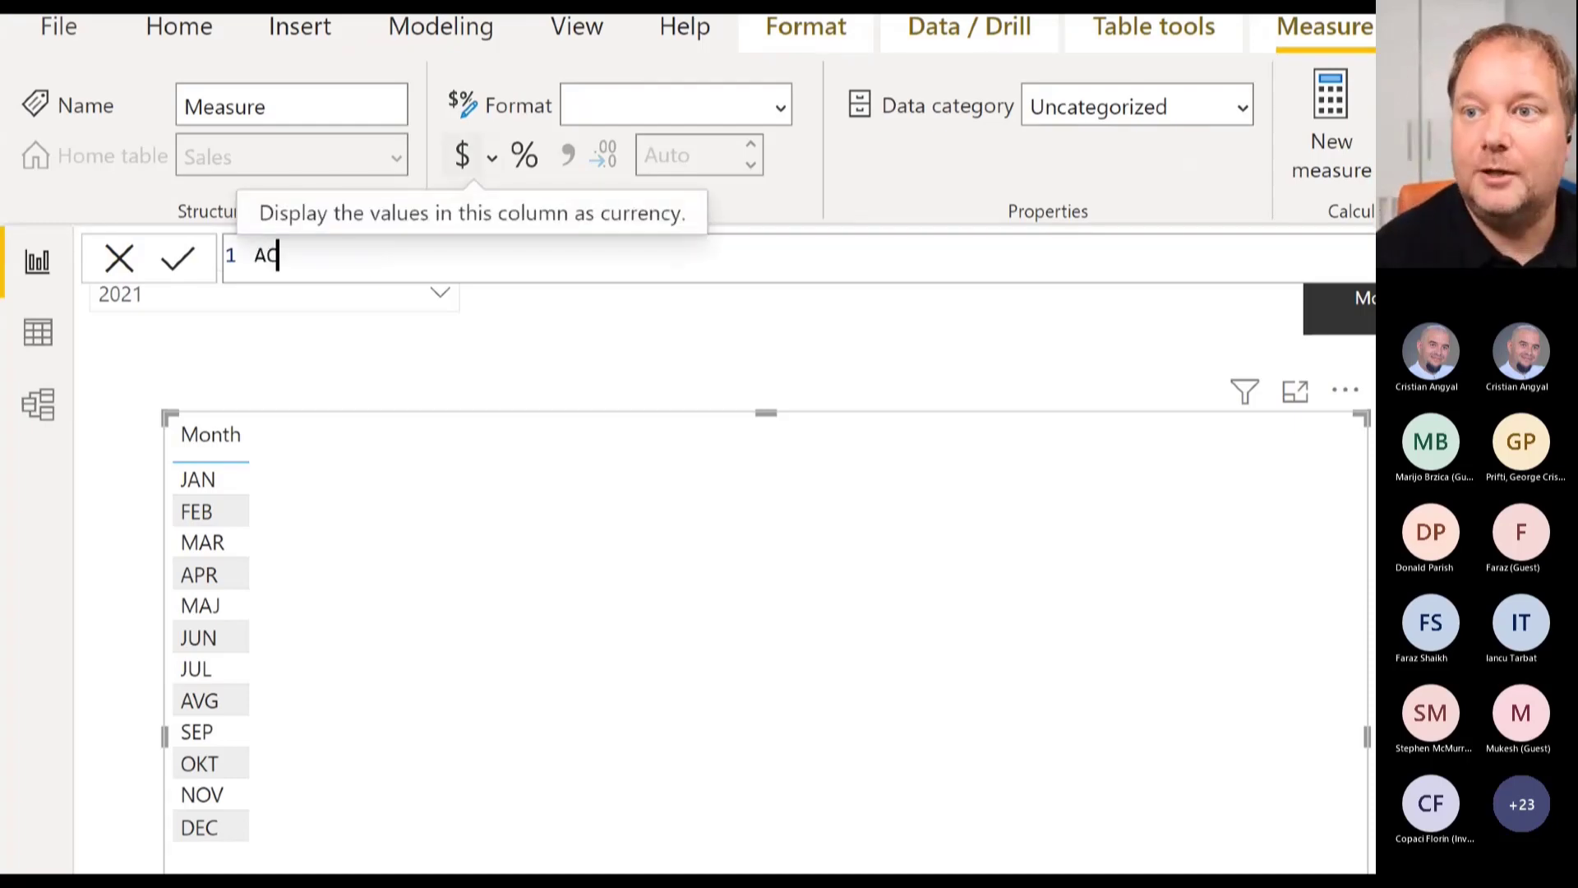
{"action": "type", "text": "= "}
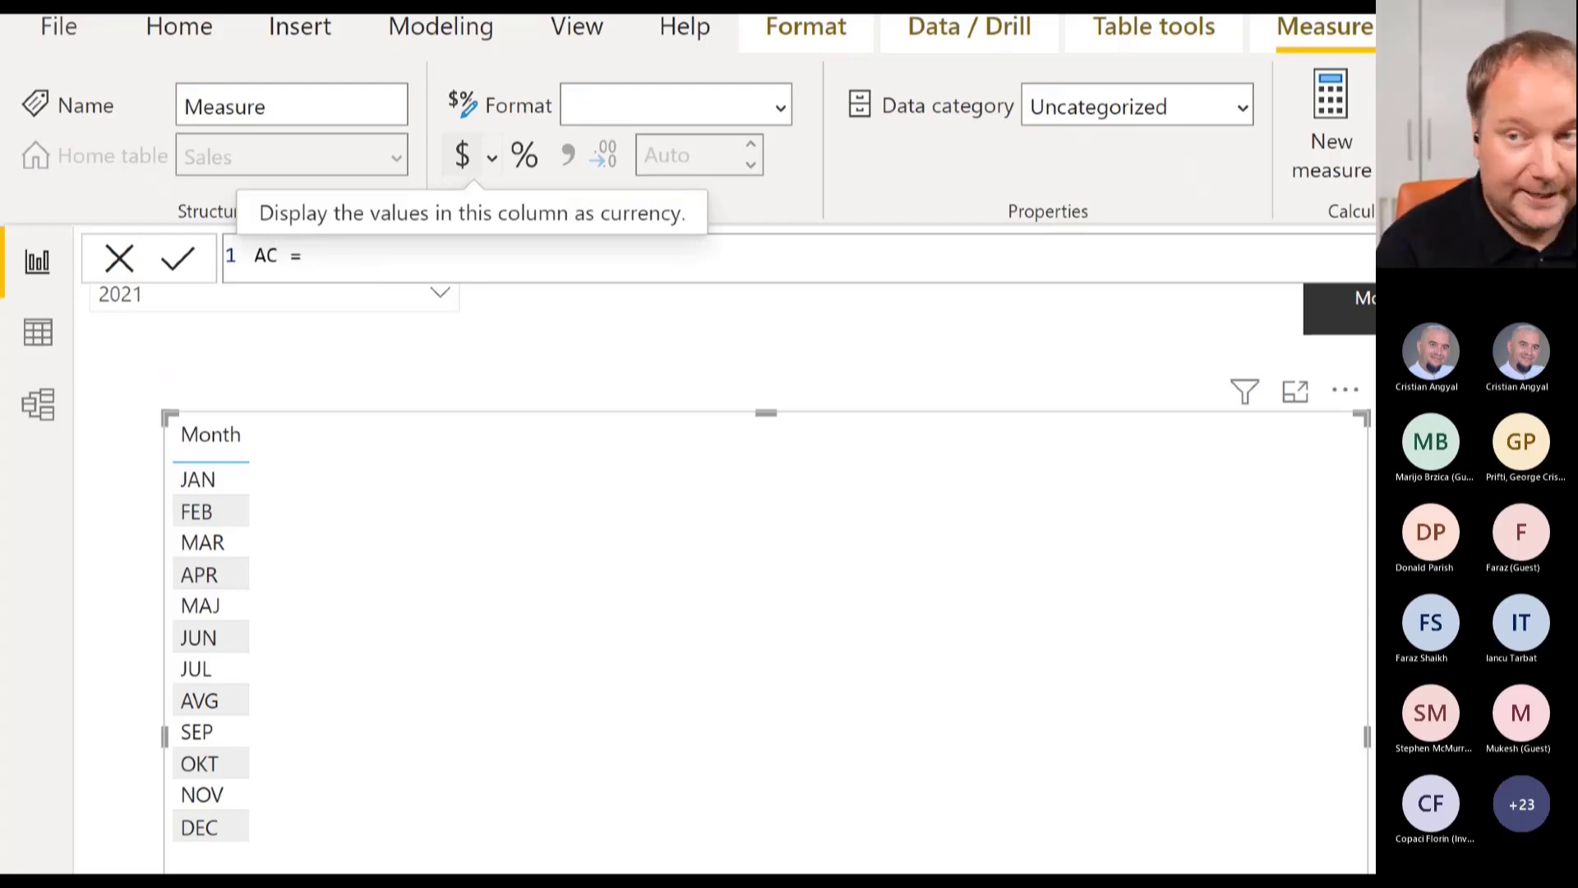
{"action": "type", "text": "Calc"}
{"action": "key", "text": "Tab"}
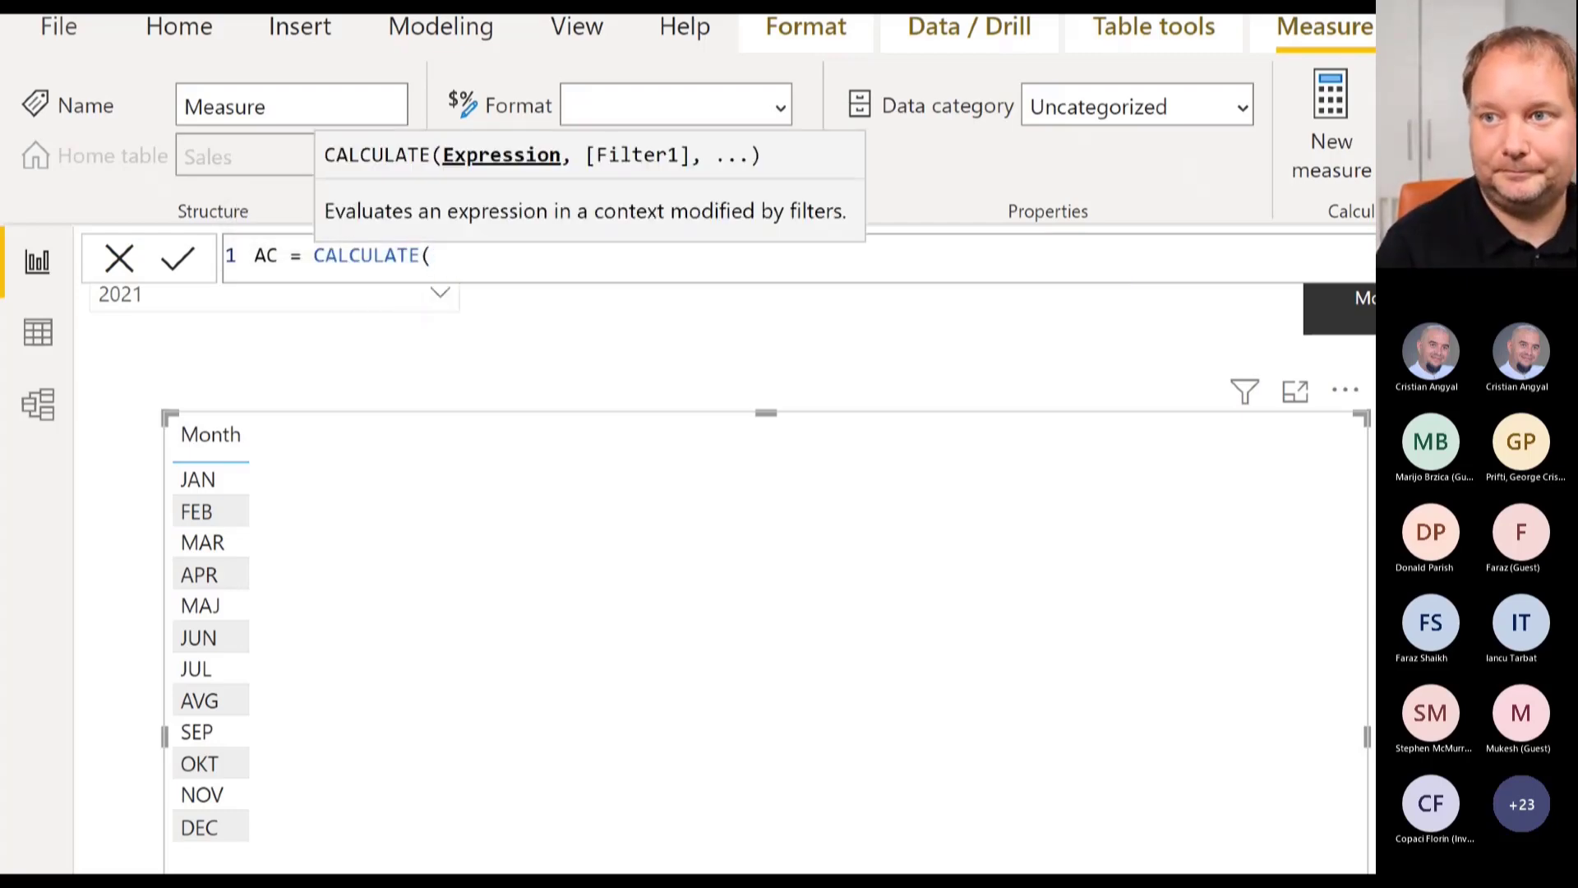
{"action": "key", "text": "shift+Return"}
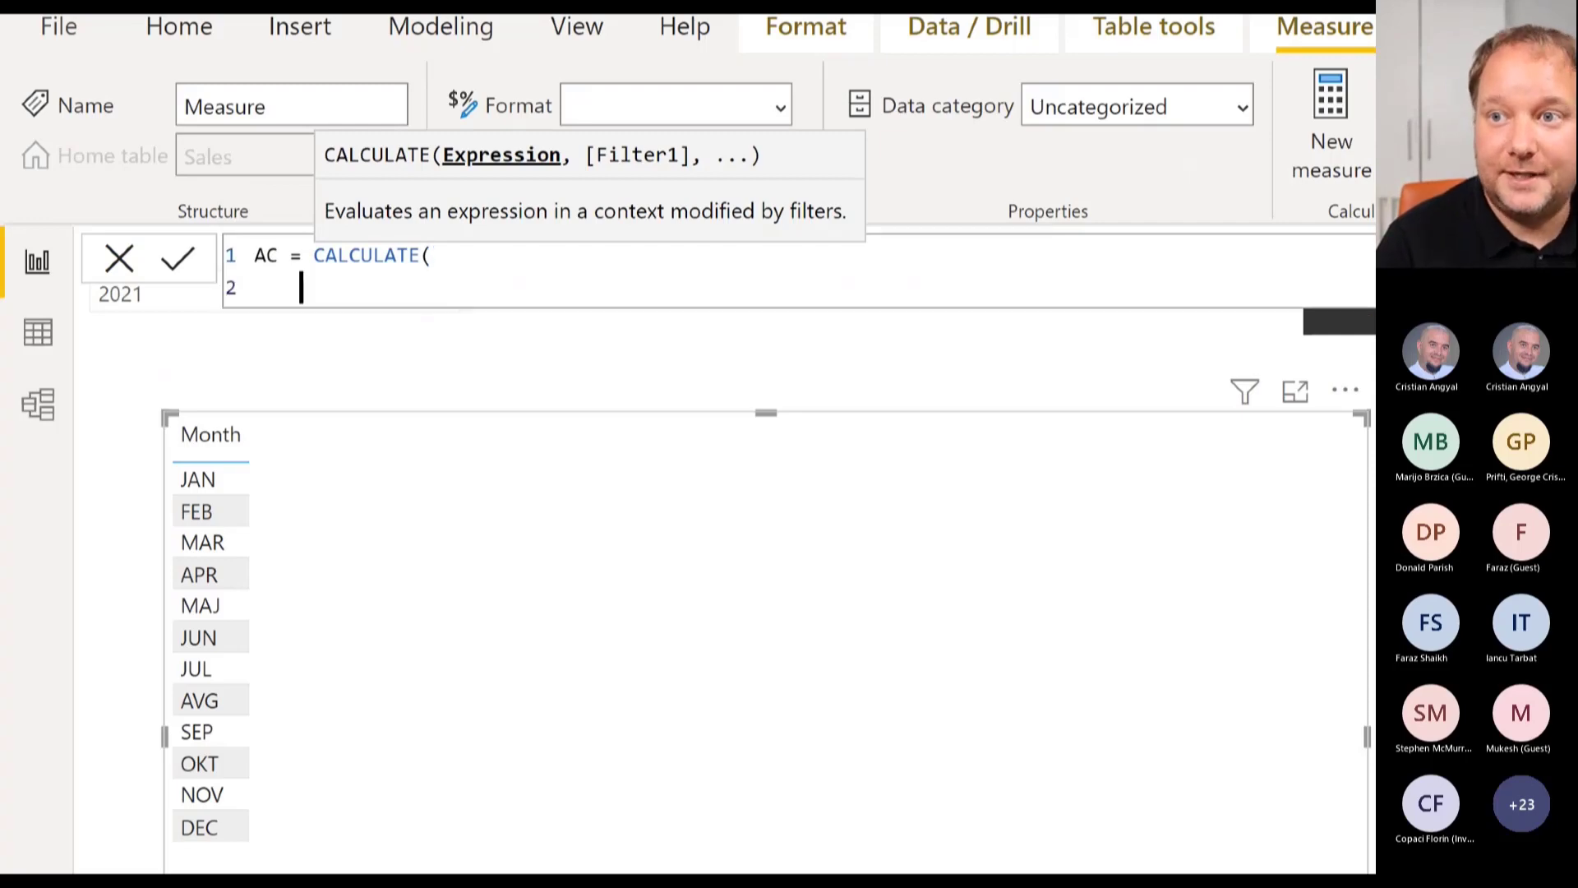
{"action": "key", "text": "Tab"}
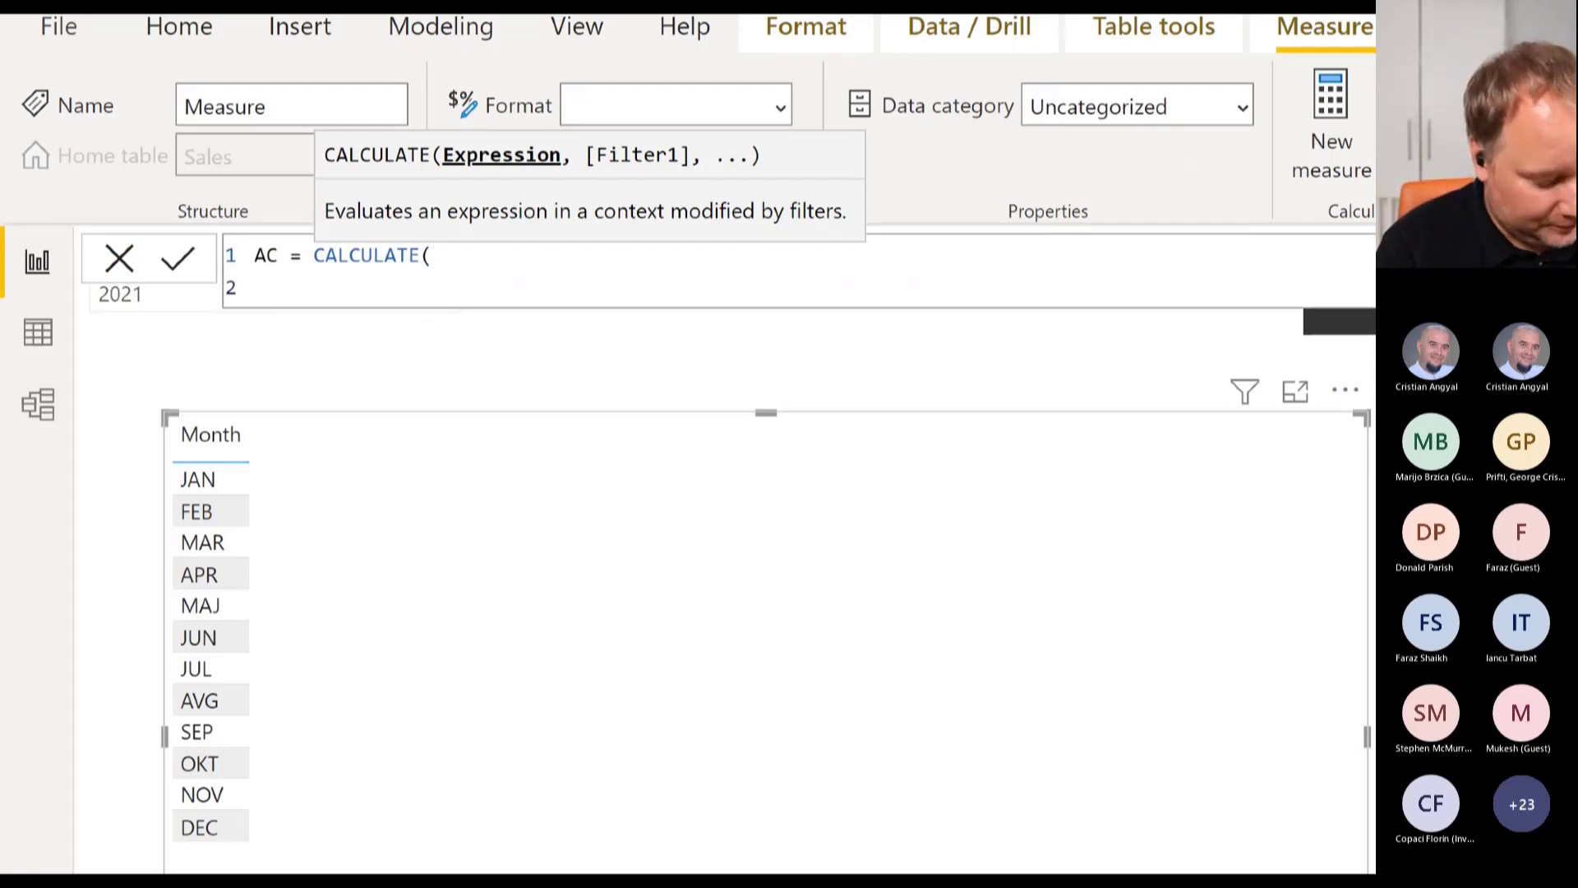
Add a SWITCH function inside CALCULATE that evaluates MIN(Calc[ID]), and start a new line for its cases.
{"action": "type", "text": "SWI"}
{"action": "key", "text": "Tab"}
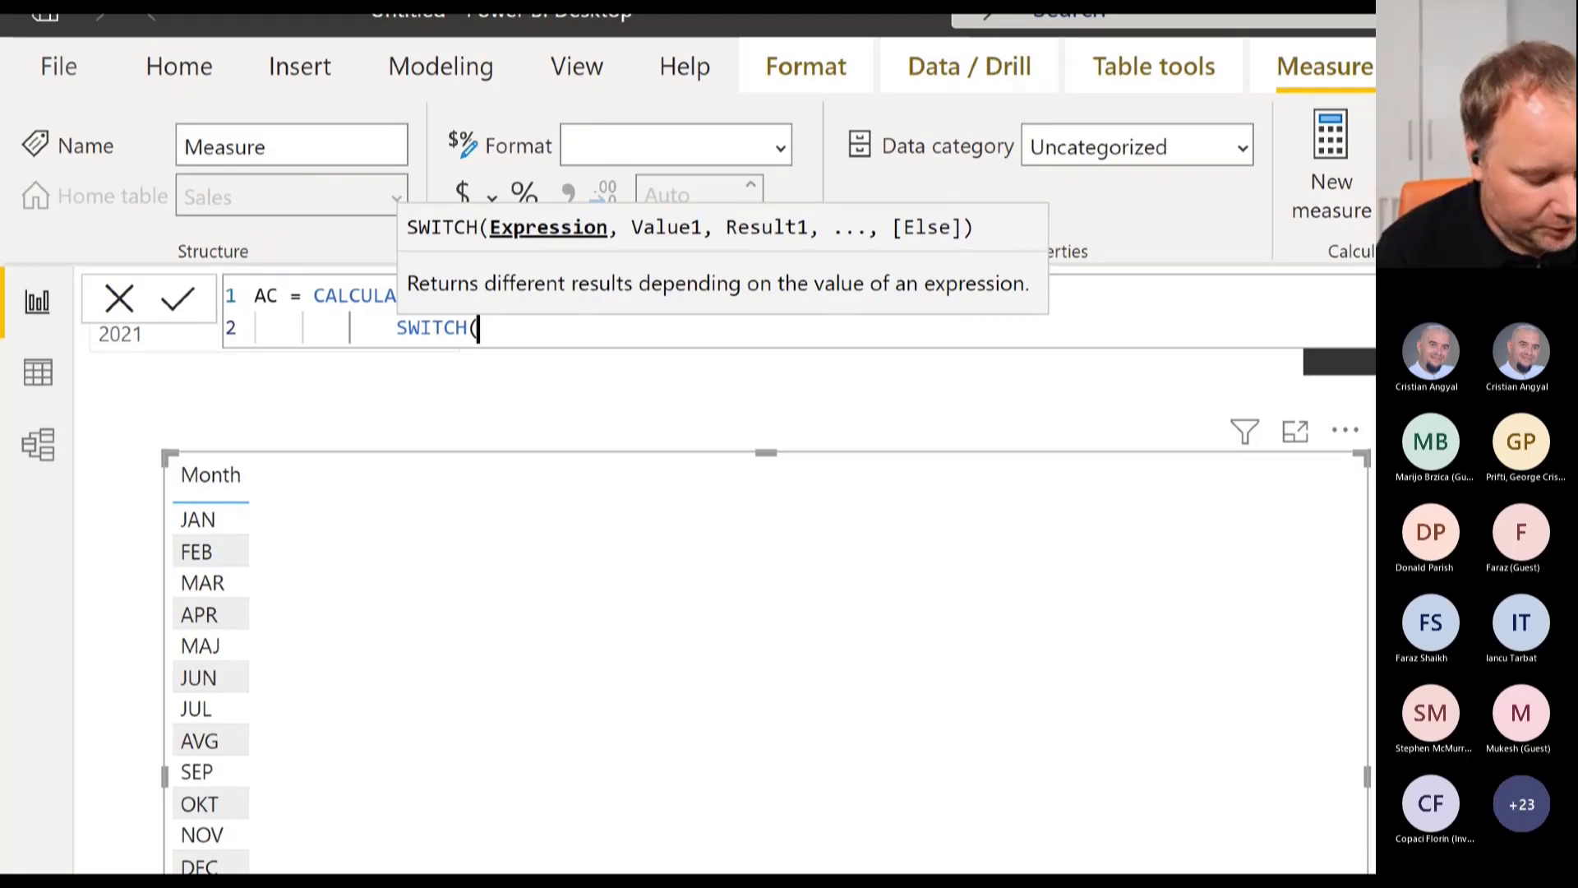
{"action": "type", "text": "MIN"}
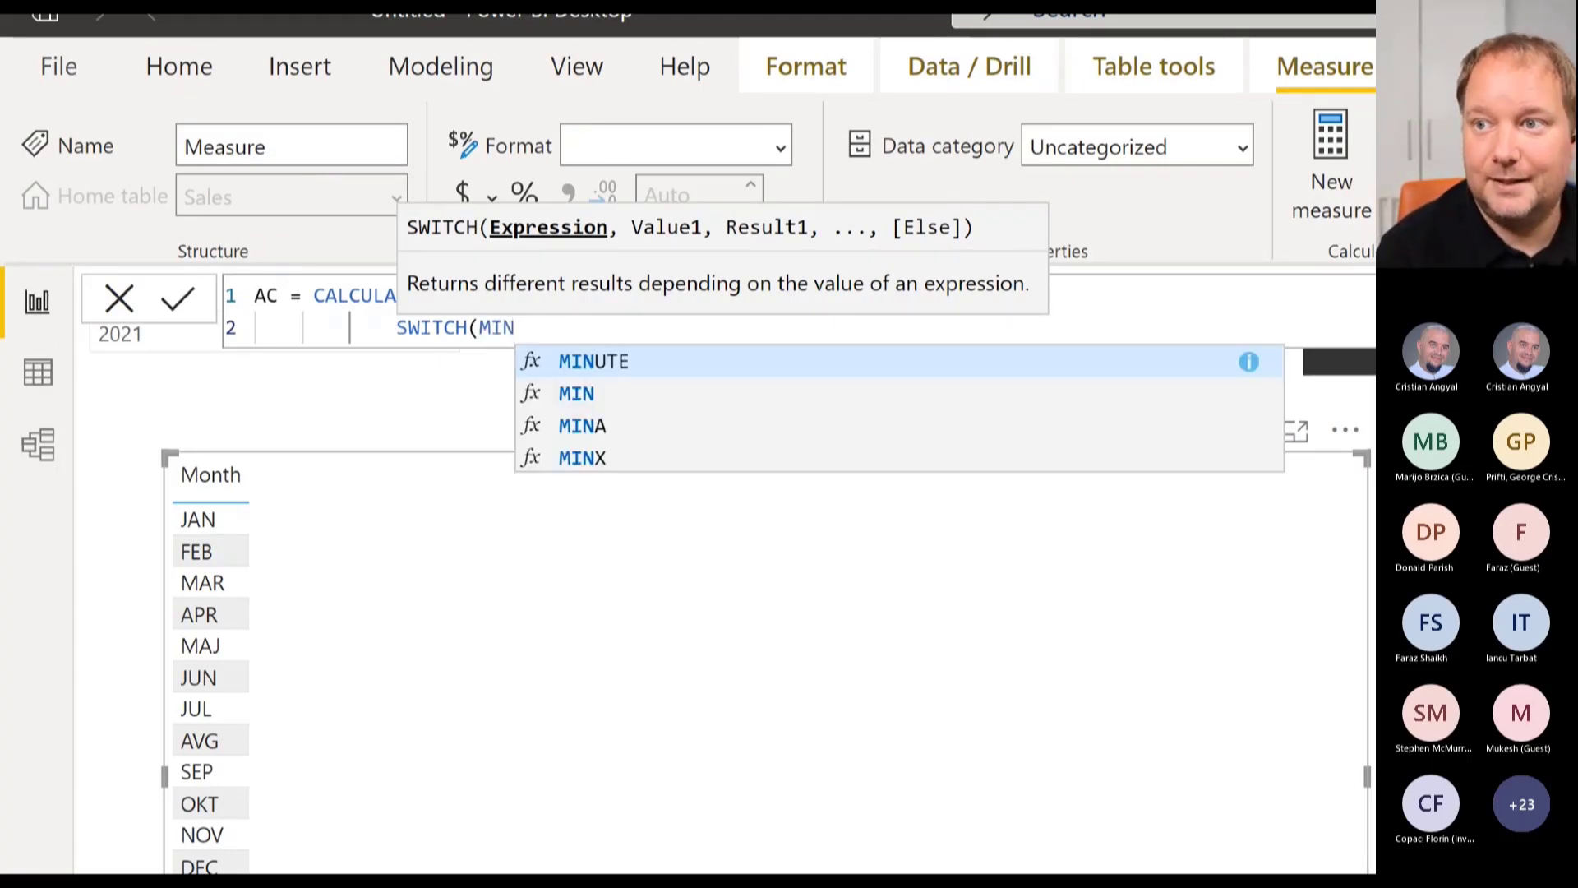
{"action": "key", "text": "Down"}
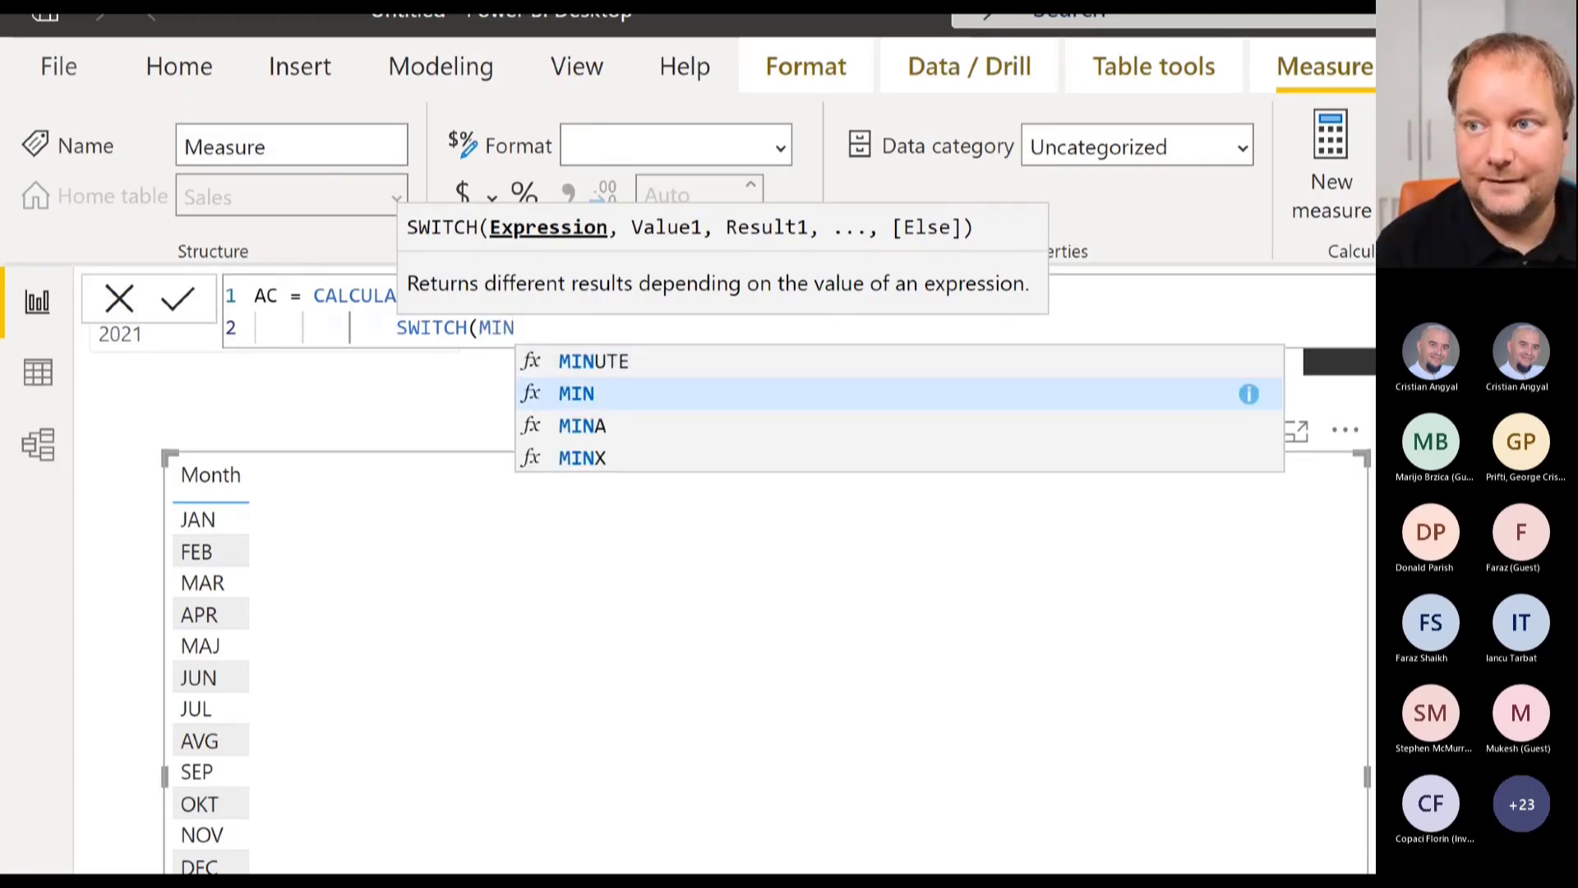
{"action": "type", "text": "(C"}
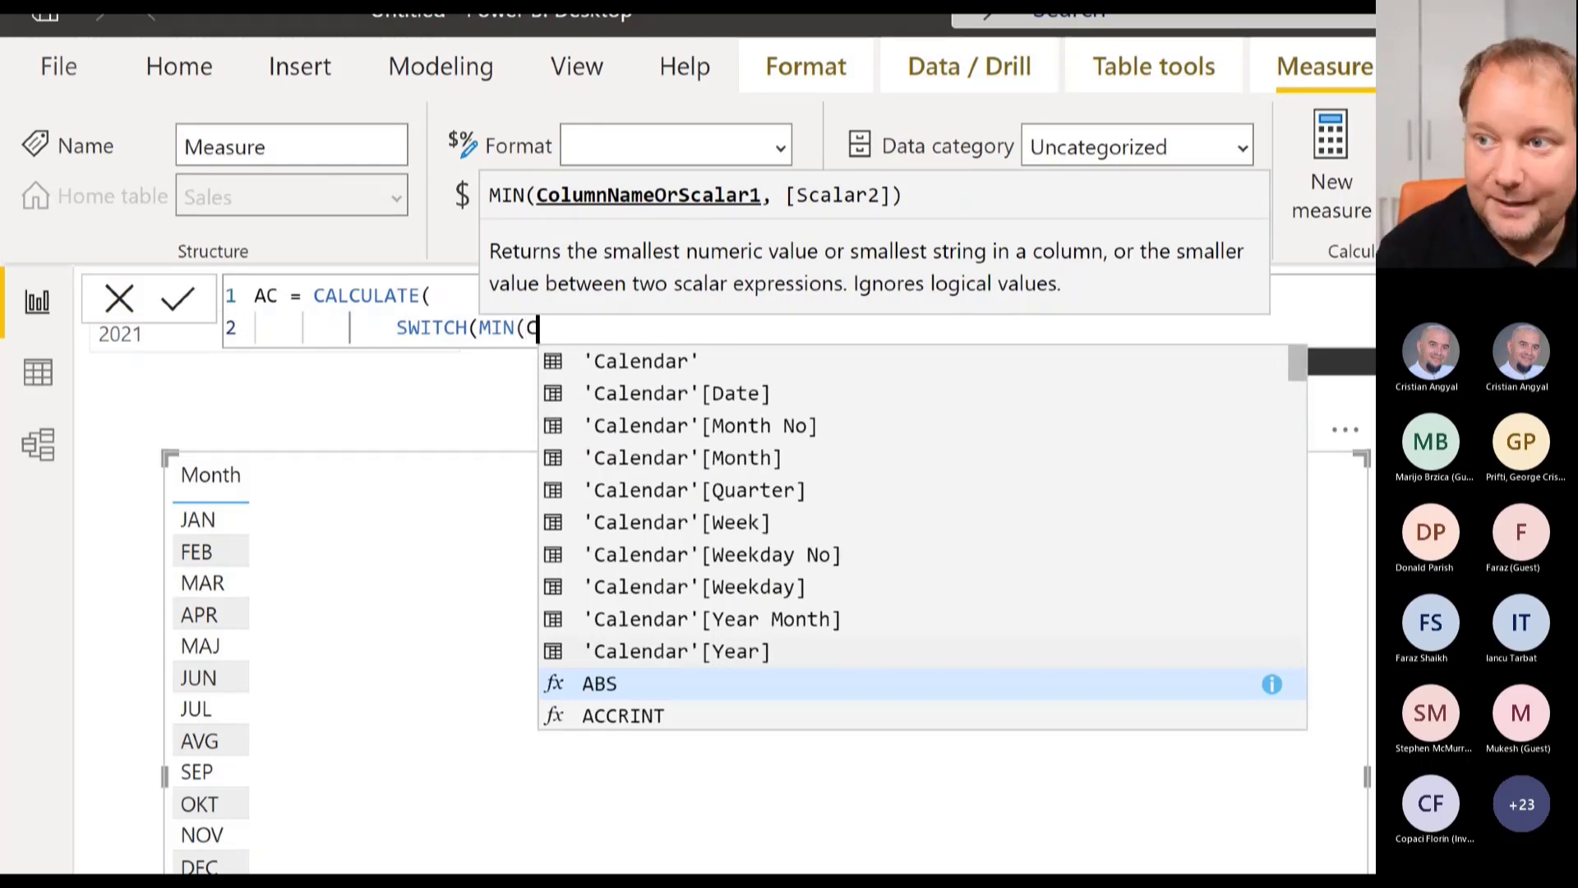
{"action": "type", "text": "alc"}
{"action": "key", "text": "Down"}
{"action": "key", "text": "Down"}
{"action": "key", "text": "Down"}
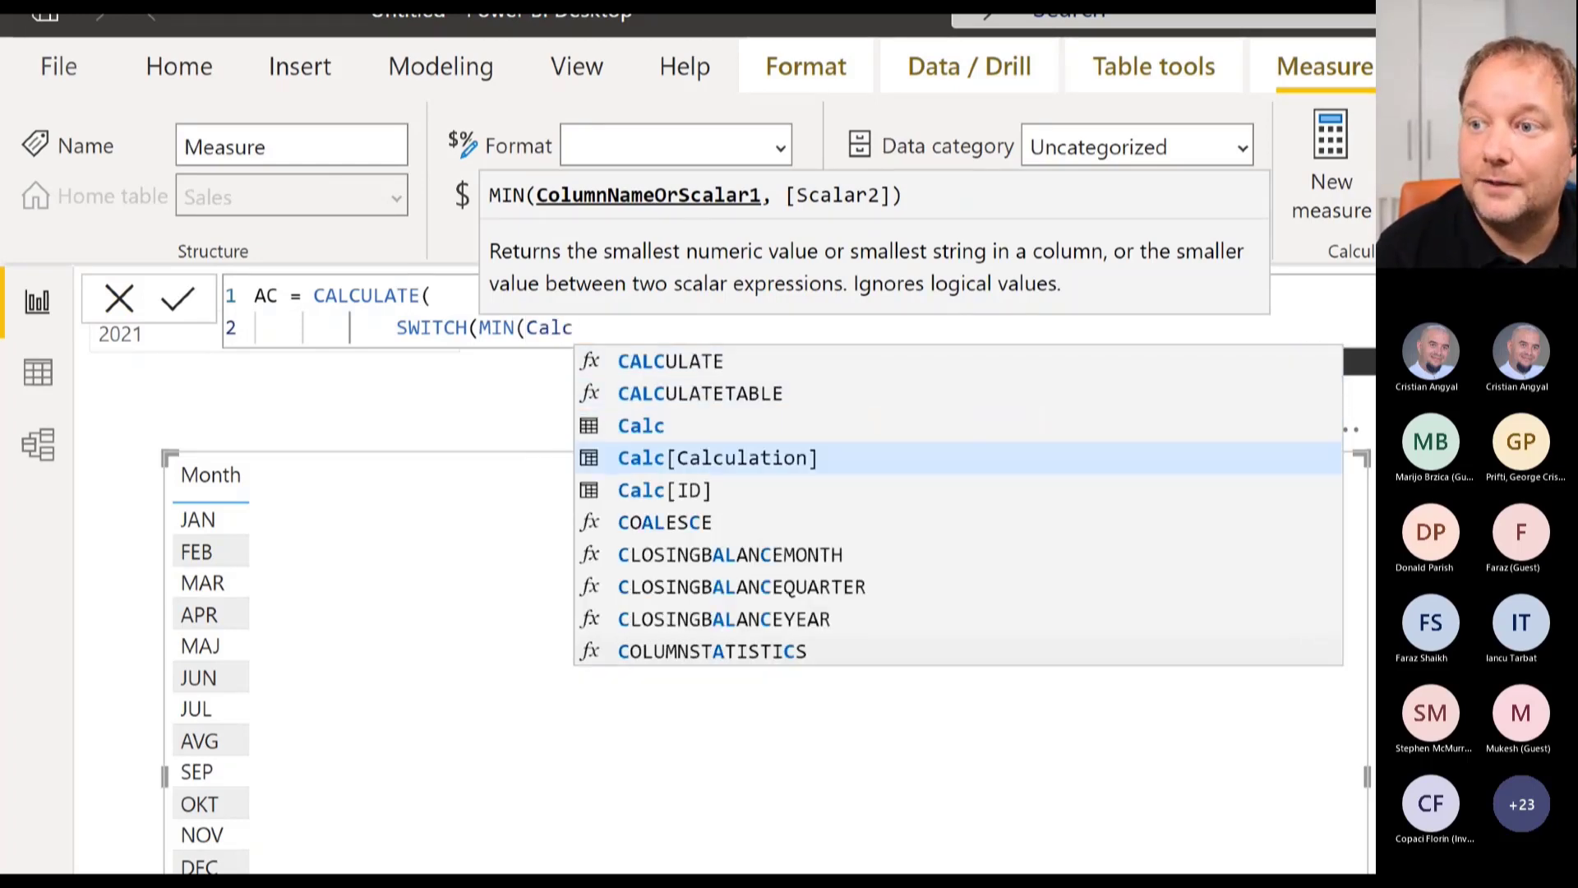
{"action": "key", "text": "Down"}
{"action": "key", "text": "Tab"}
{"action": "type", "text": ")"}
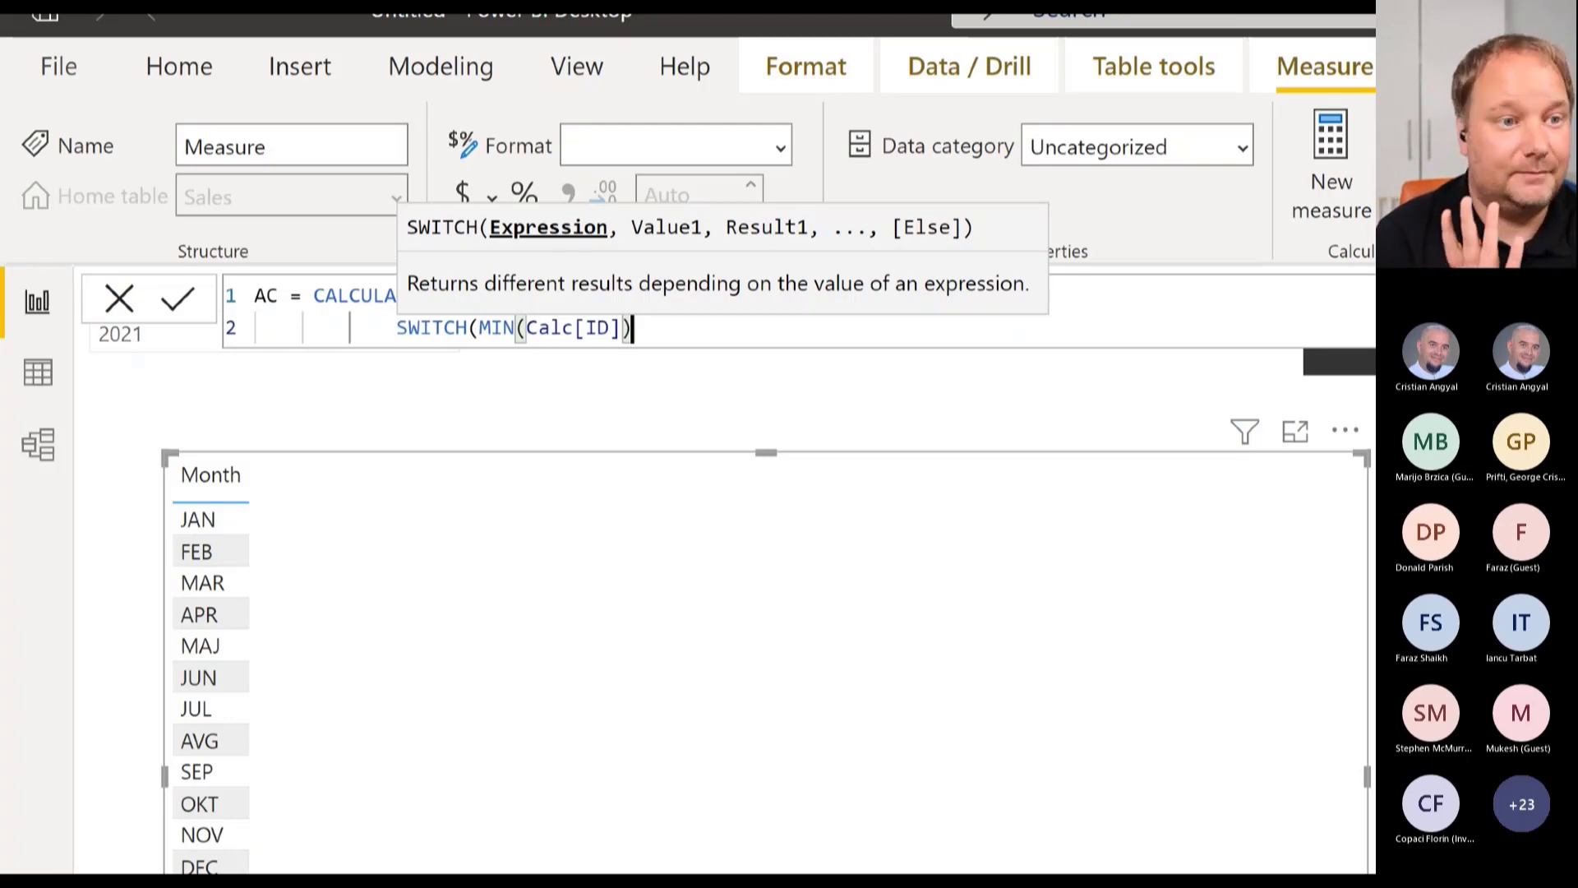
{"action": "type", "text": ","}
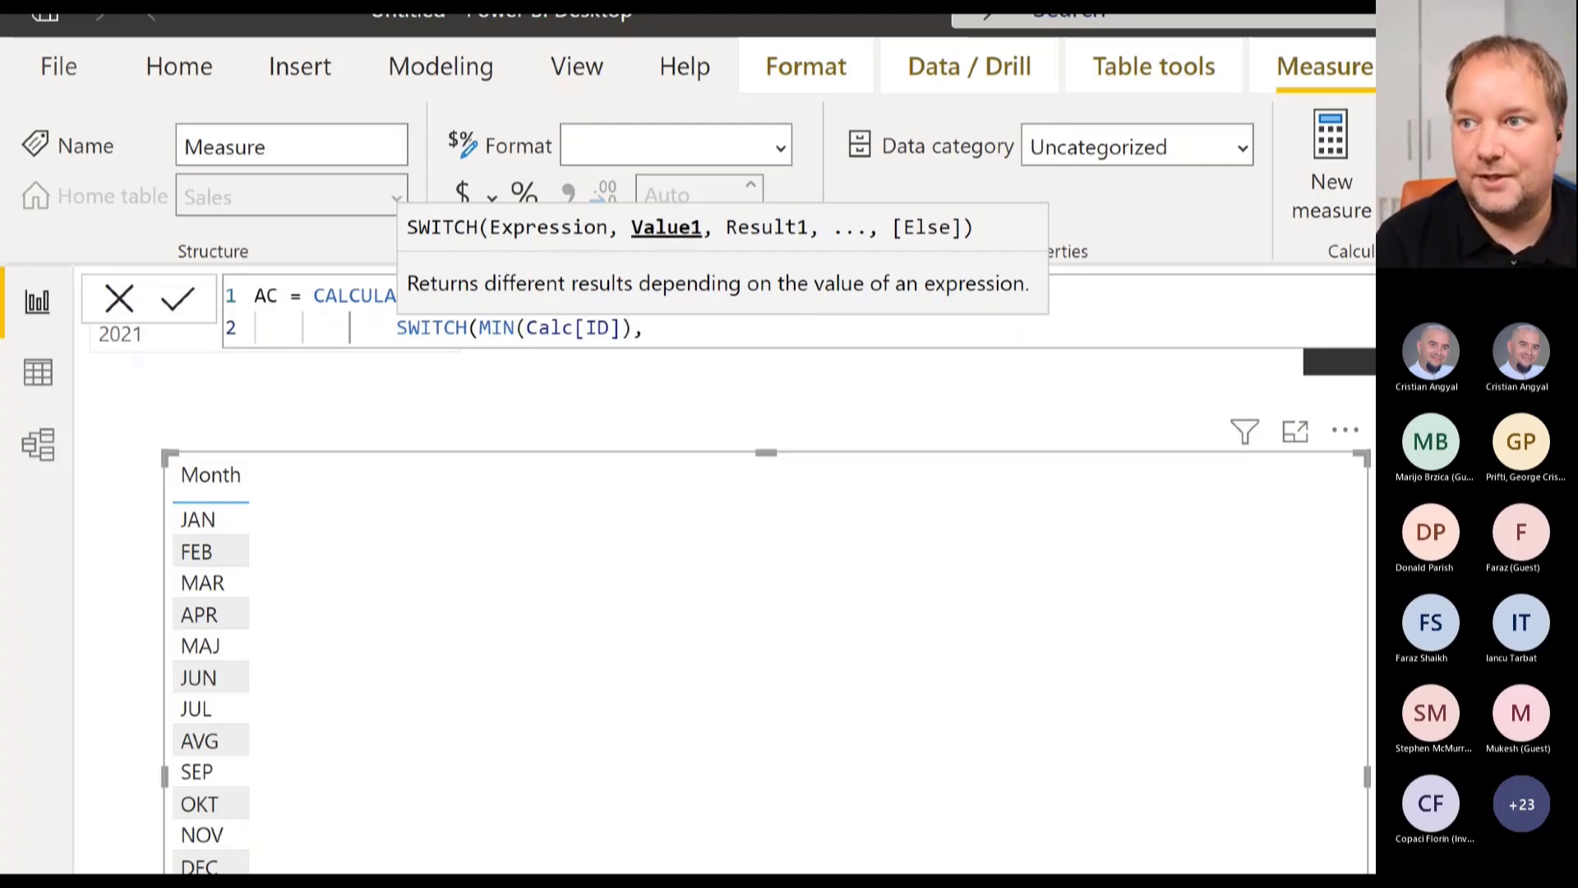
{"action": "key", "text": "shift+Return"}
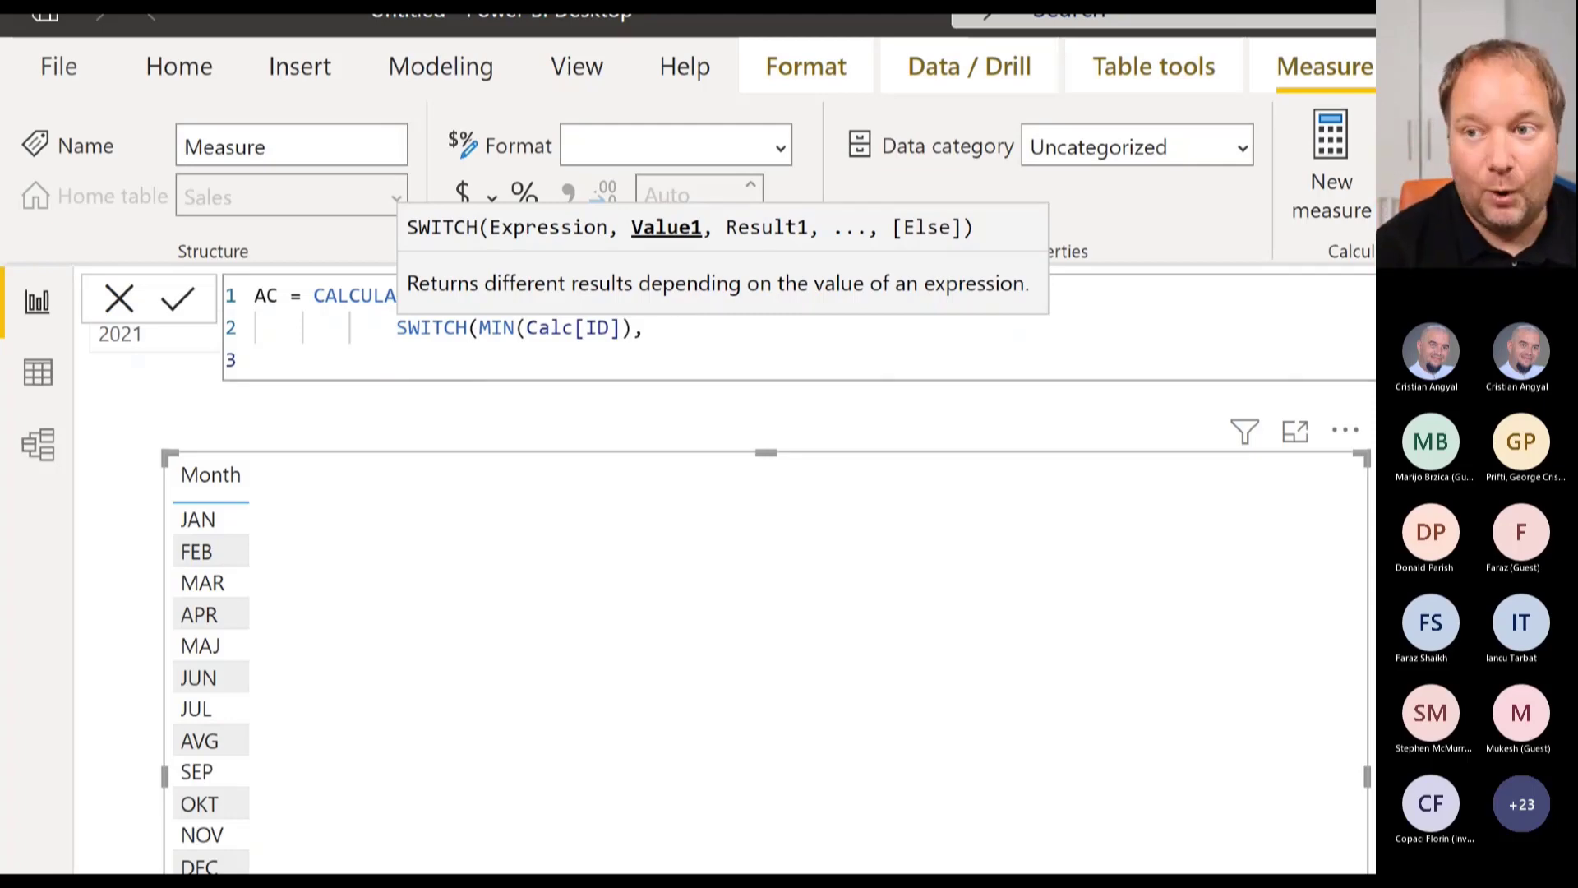
Add the SWITCH case for value 1 returning SUM(Sales[Value]), and start a new line.
{"action": "type", "text": "1,"}
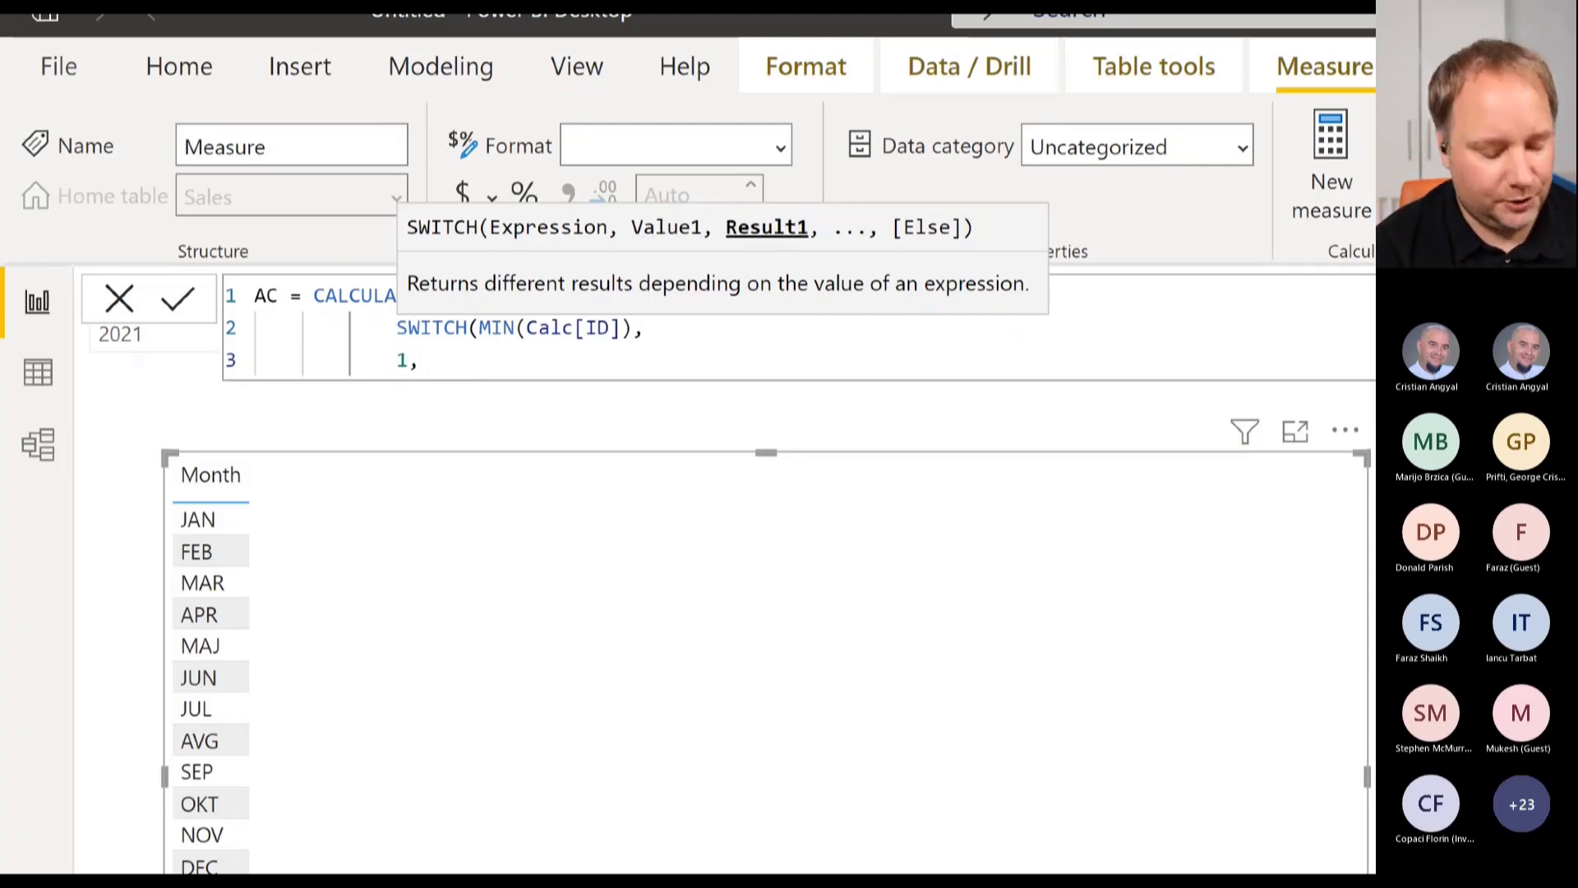
{"action": "type", "text": "SUM"}
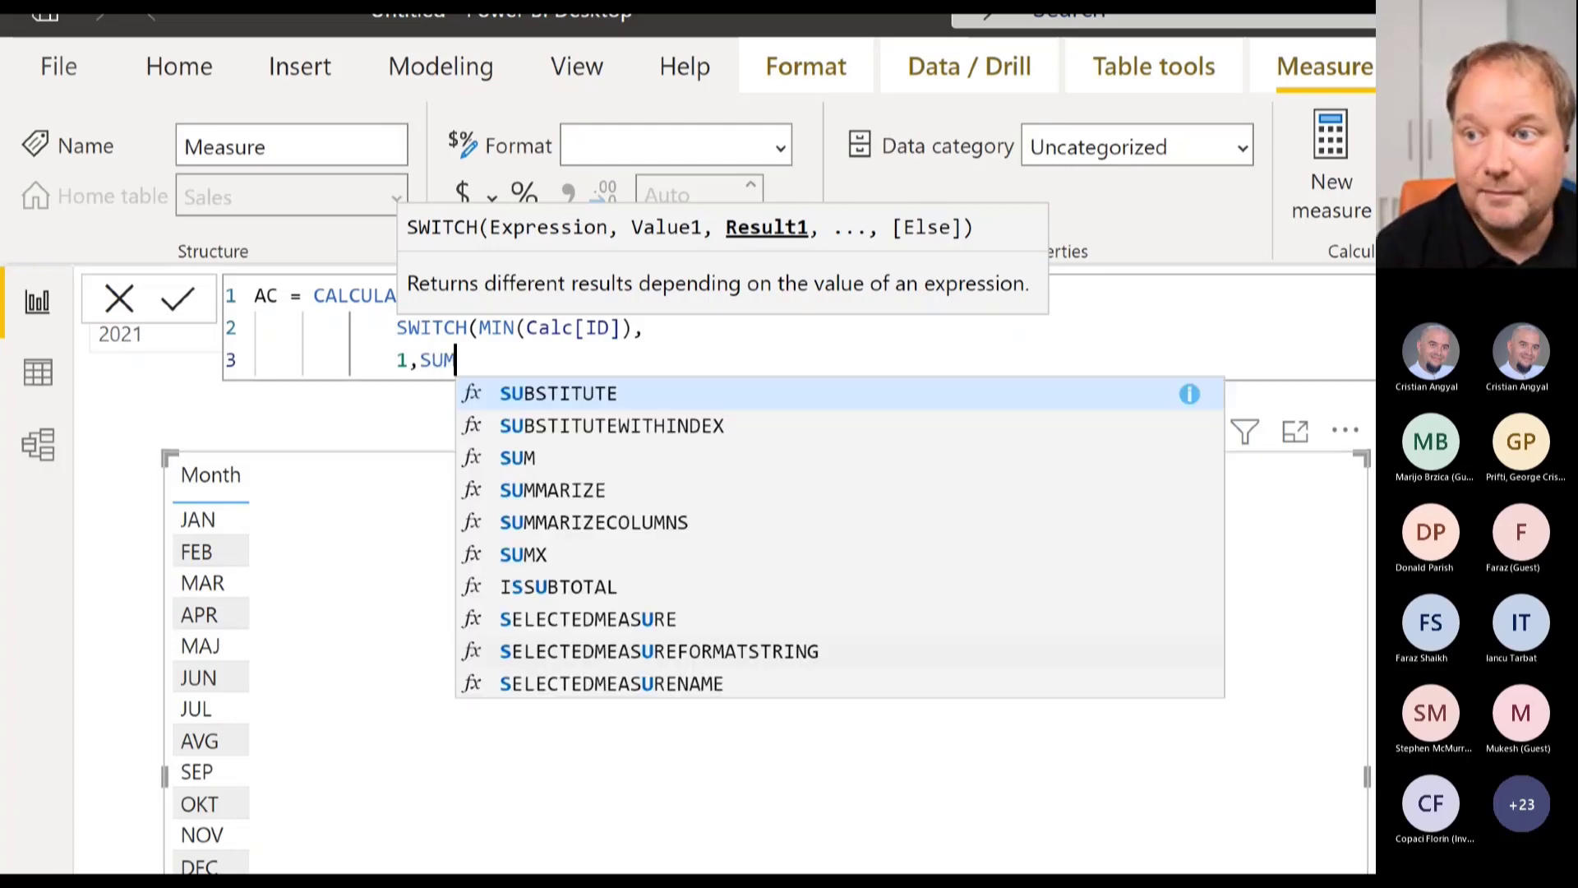
{"action": "type", "text": "("}
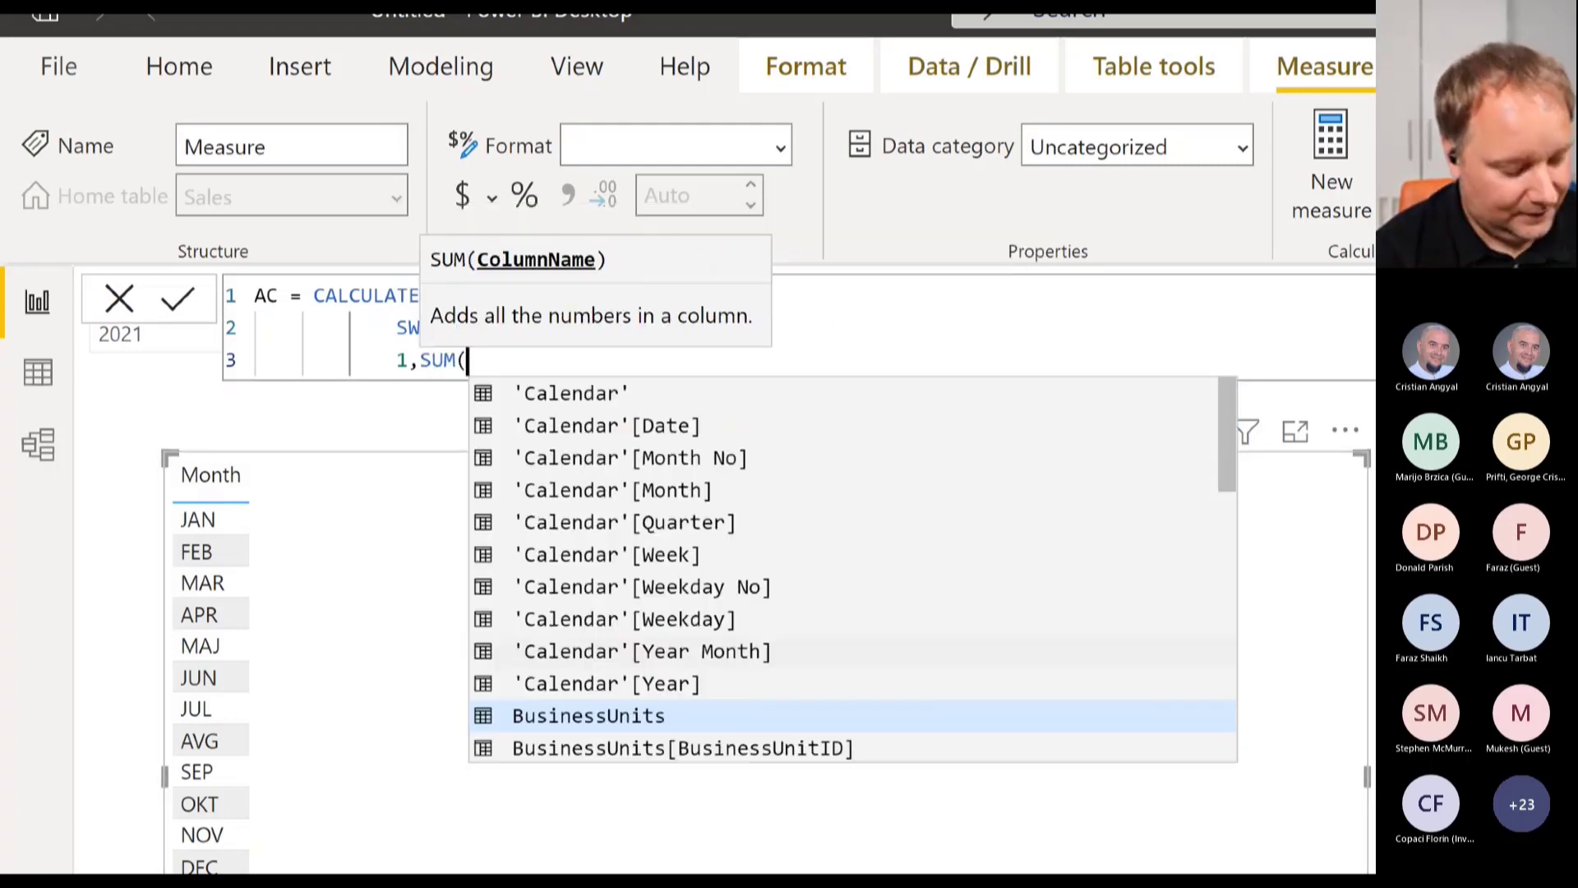
{"action": "type", "text": "Sales"}
{"action": "key", "text": "Down"}
{"action": "key", "text": "Down"}
{"action": "key", "text": "Down"}
{"action": "key", "text": "Down"}
{"action": "key", "text": "Down"}
{"action": "key", "text": "Down"}
{"action": "key", "text": "Down"}
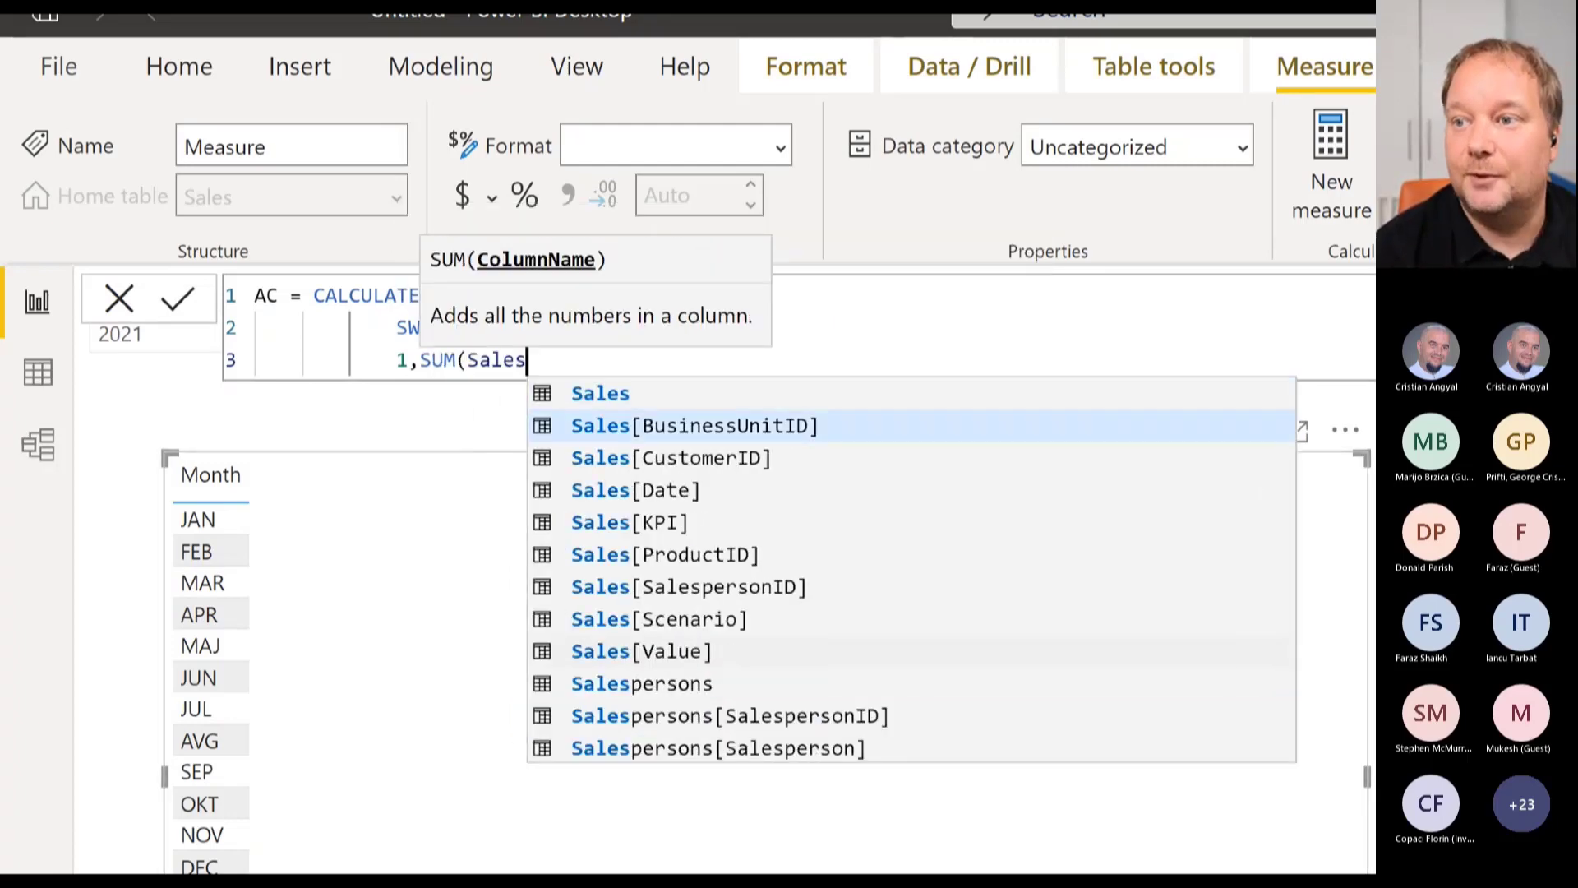
{"action": "key", "text": "Down"}
{"action": "key", "text": "Tab"}
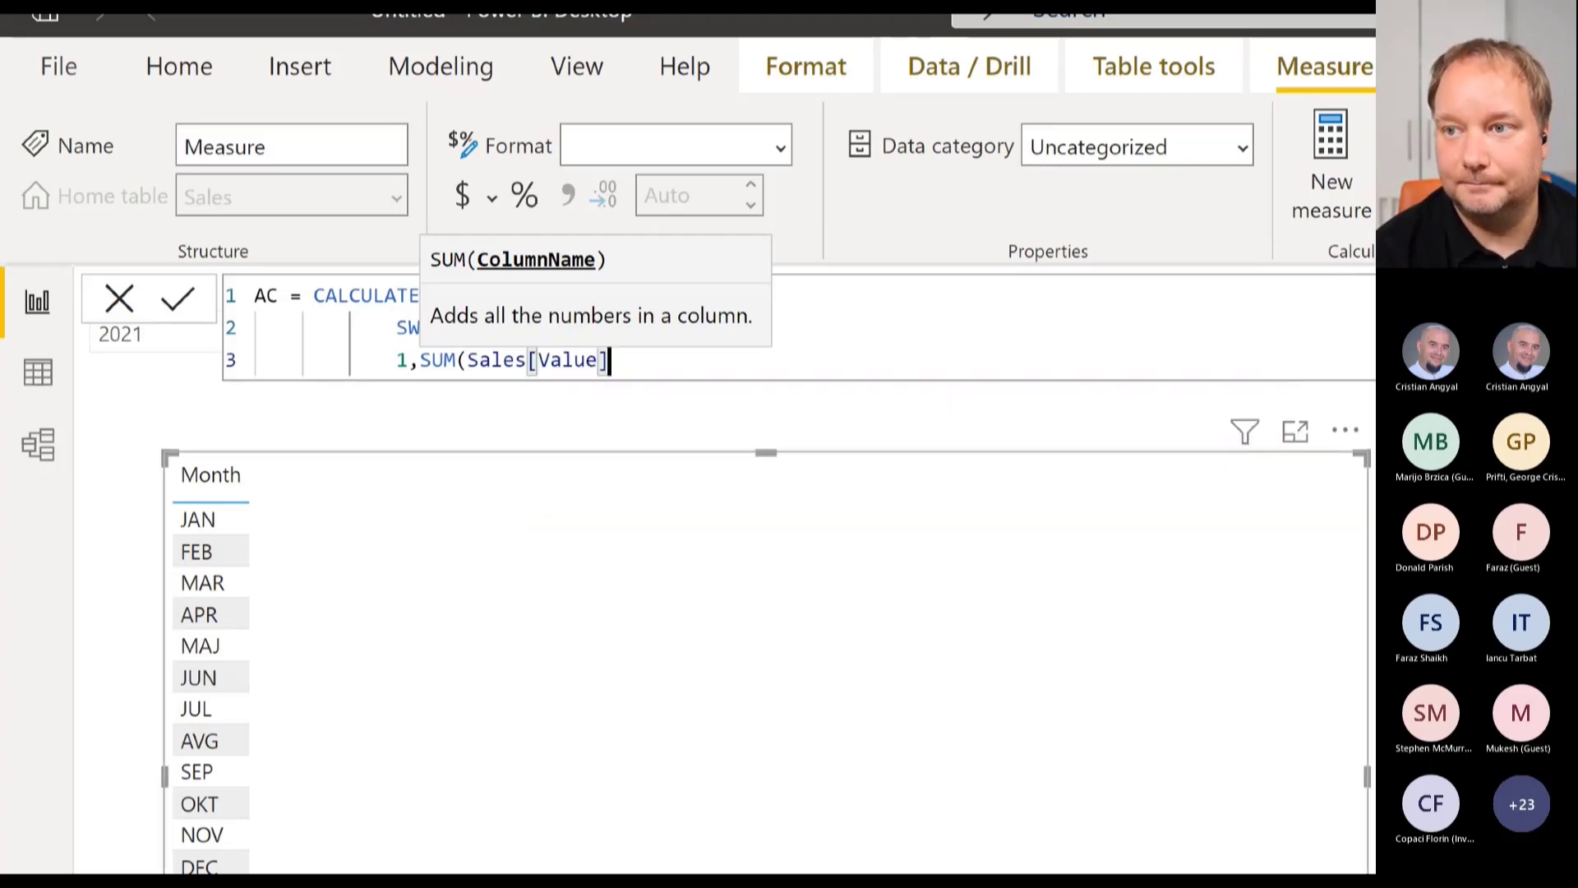
{"action": "type", "text": "),"}
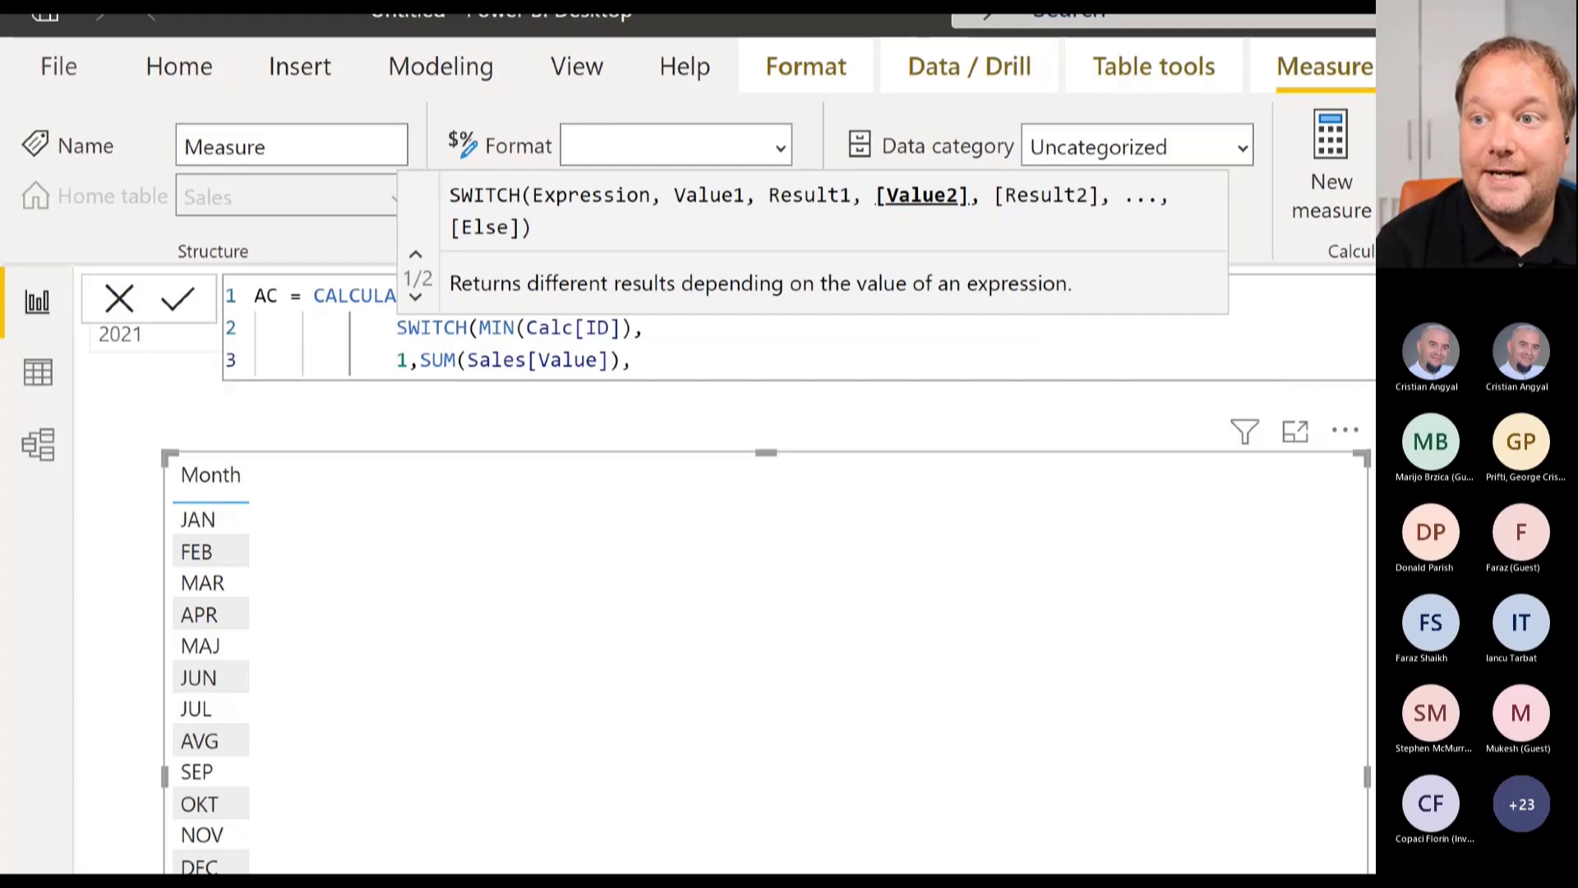
{"action": "key", "text": "shift+Return"}
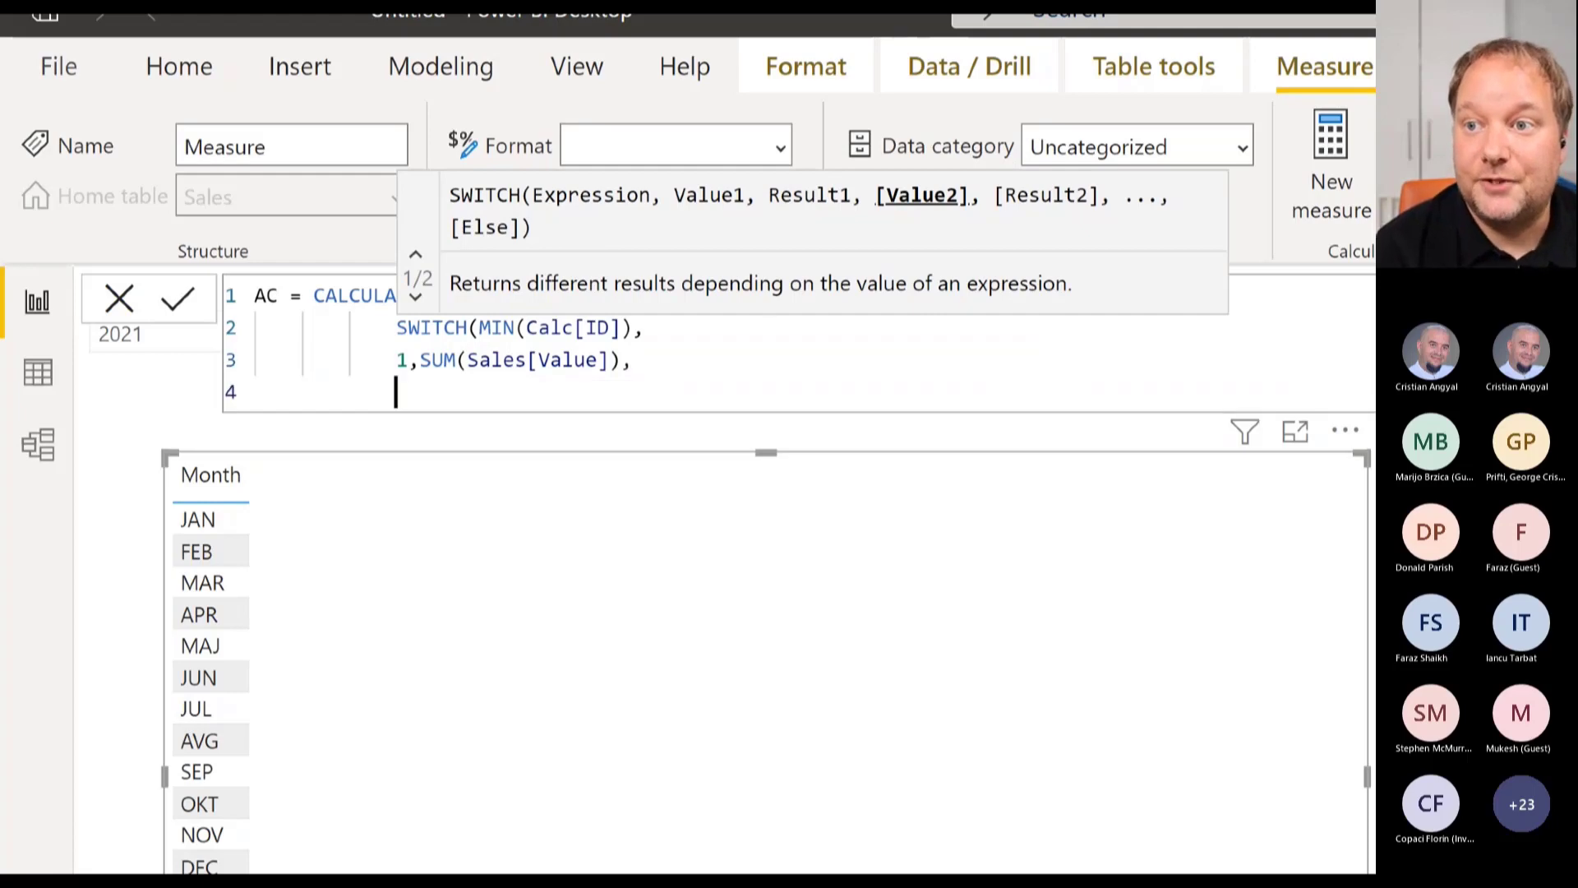
Begin the SWITCH case for value 2 with a nested CALCULATE whose expression is SUM(Sales[Value]).
{"action": "type", "text": "2"}
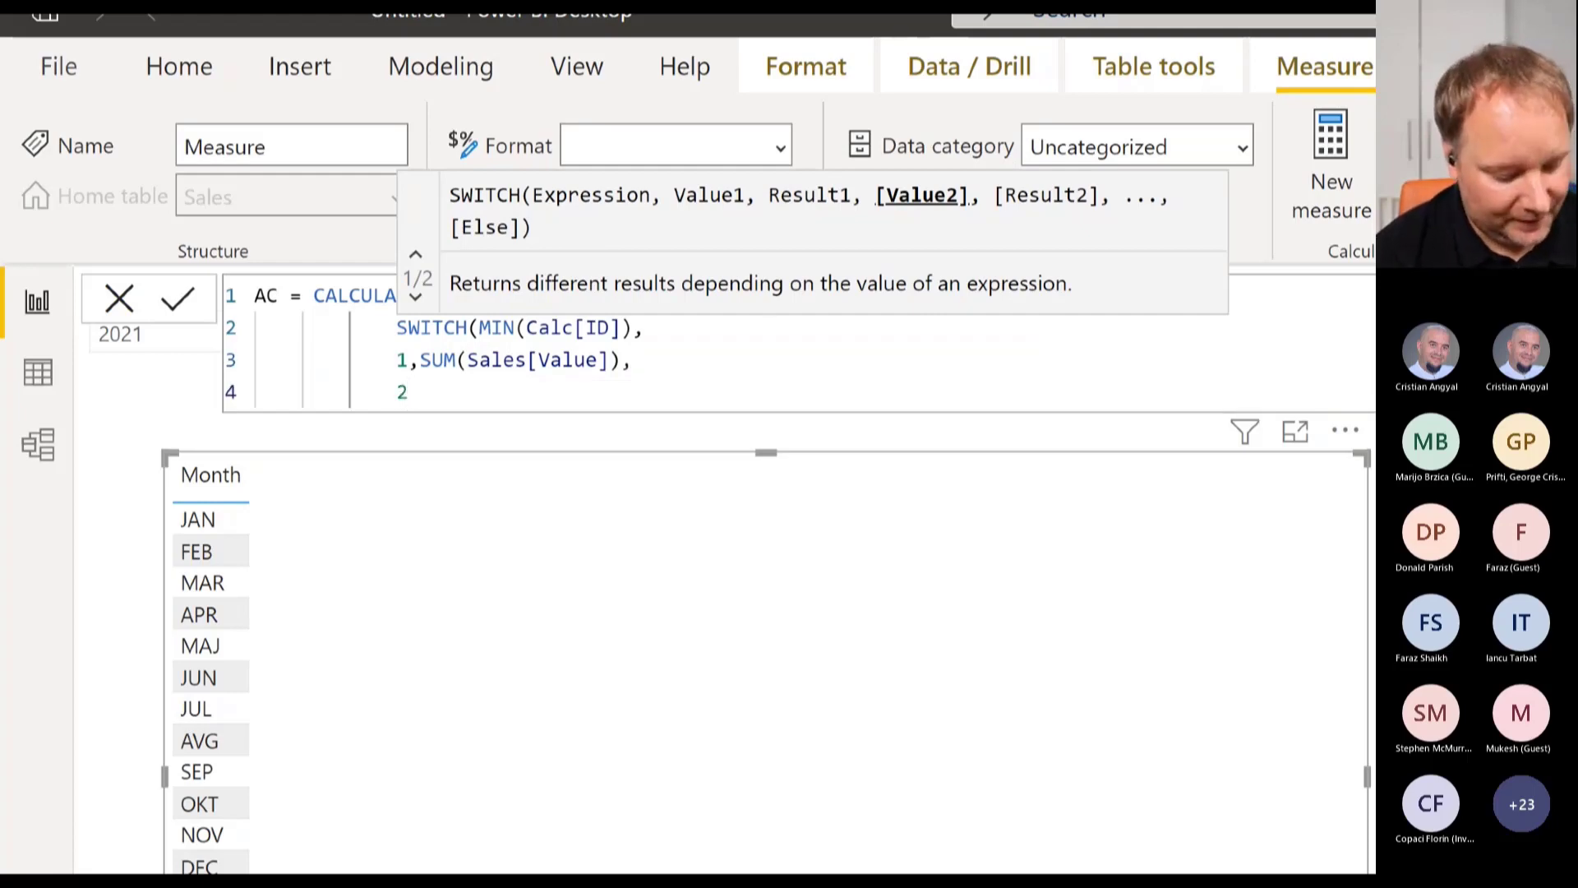
{"action": "type", "text": ",Cal"}
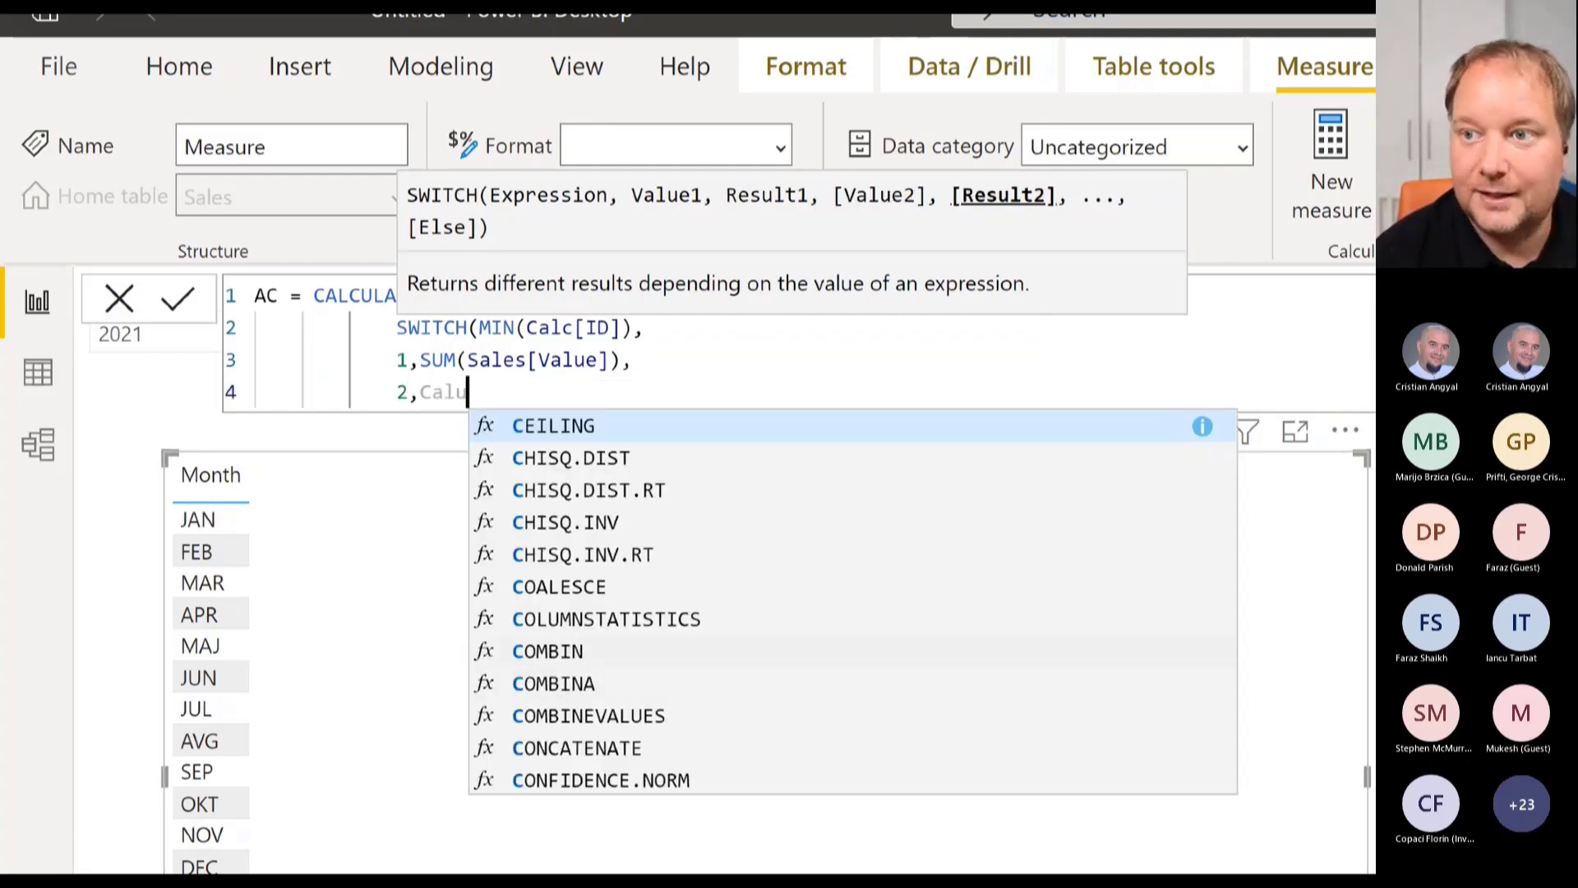
{"action": "type", "text": "c"}
{"action": "key", "text": "Tab"}
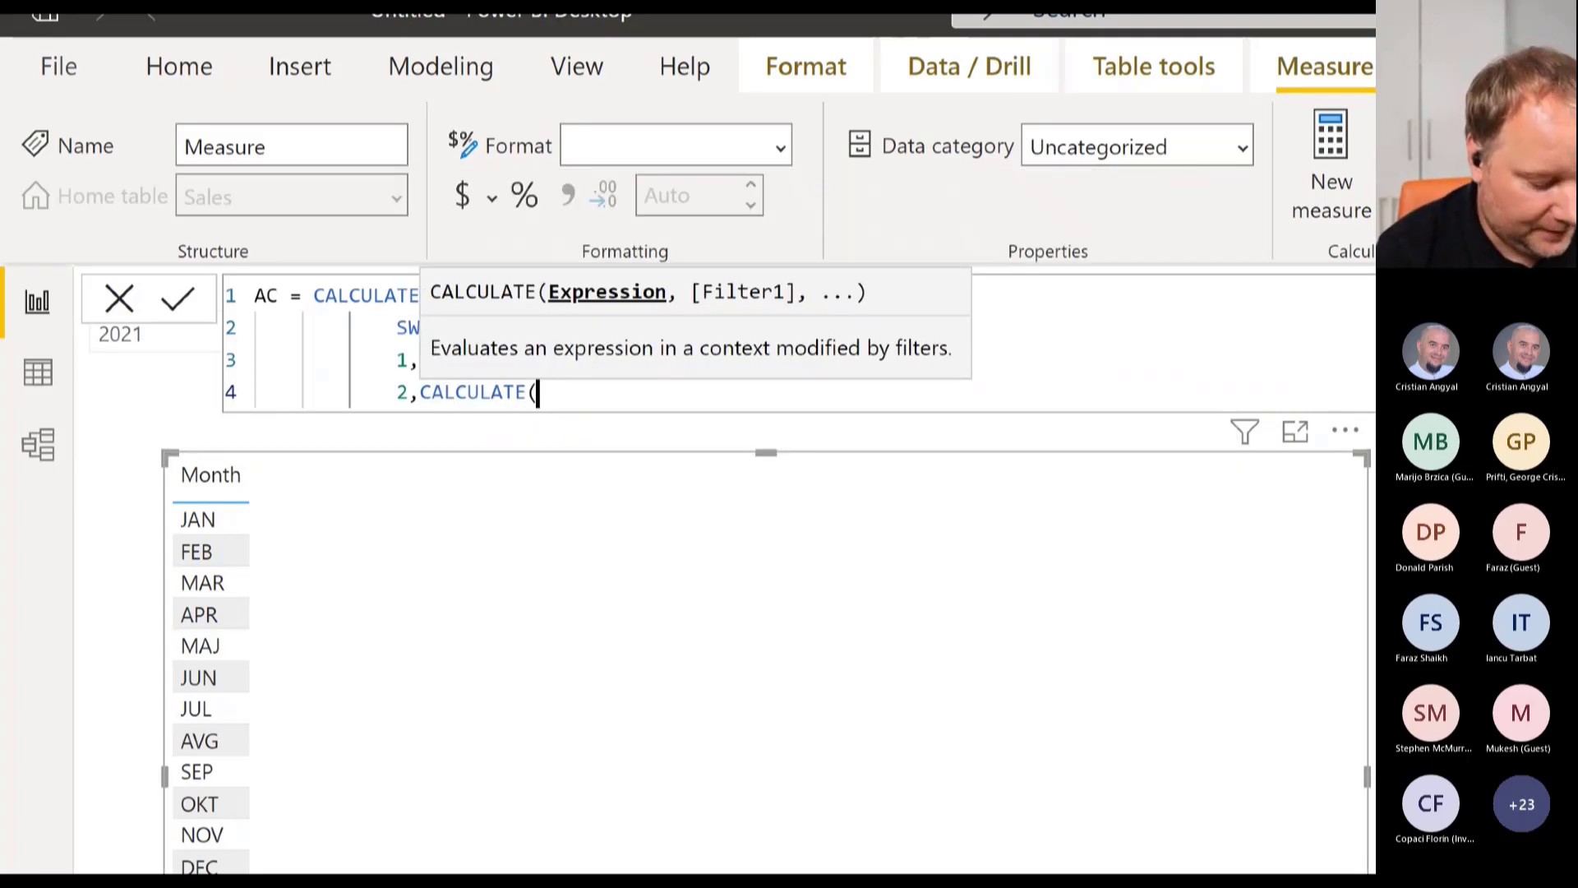
{"action": "type", "text": "SUM("}
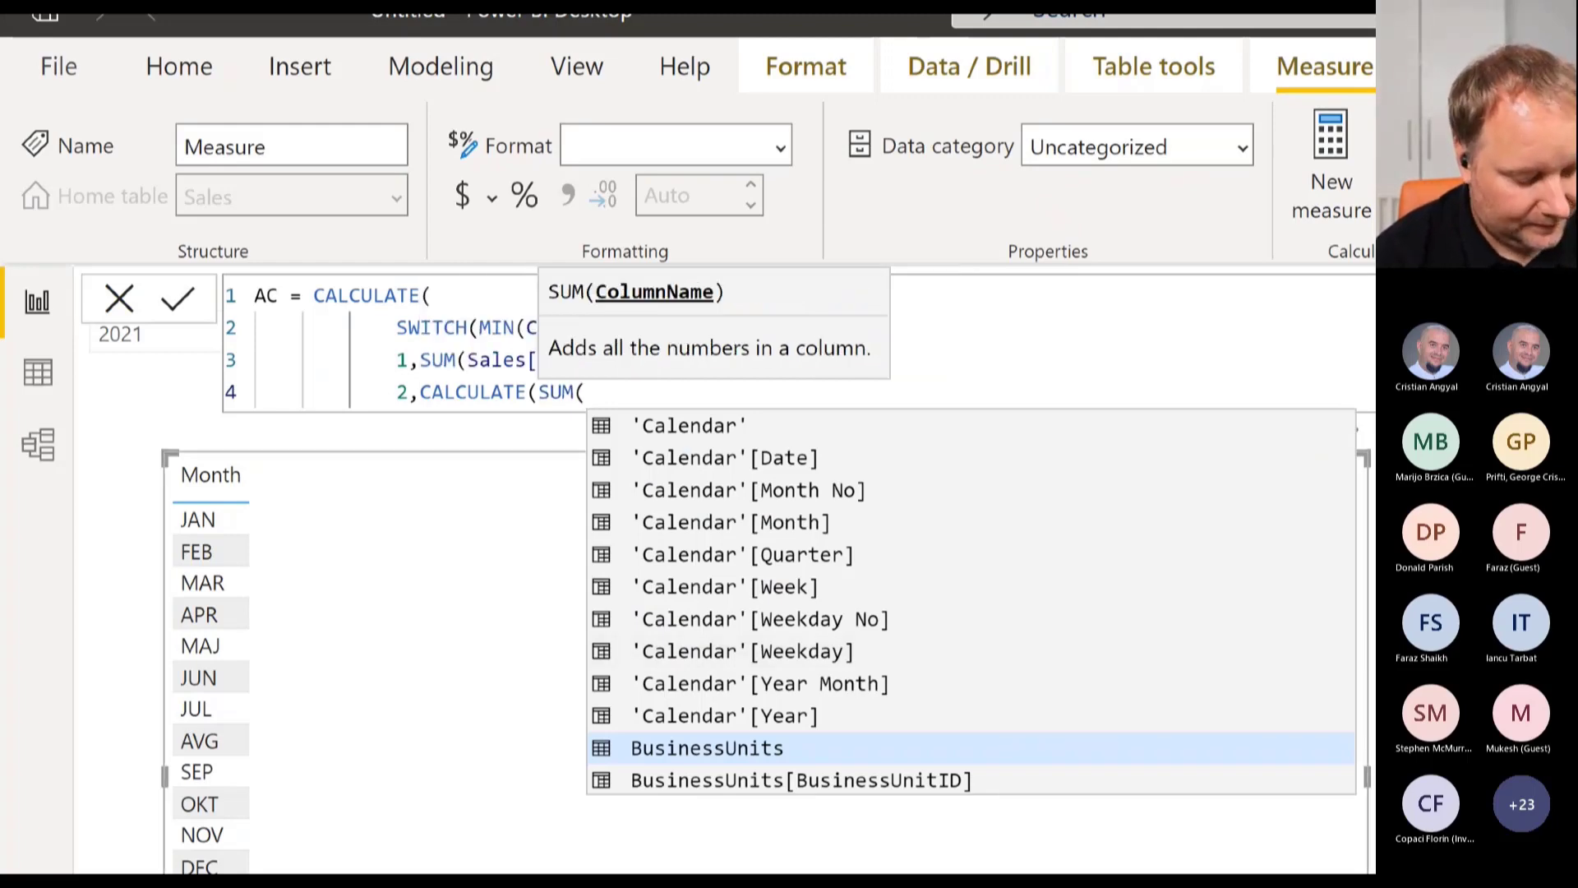
{"action": "type", "text": "Sales[Value]"}
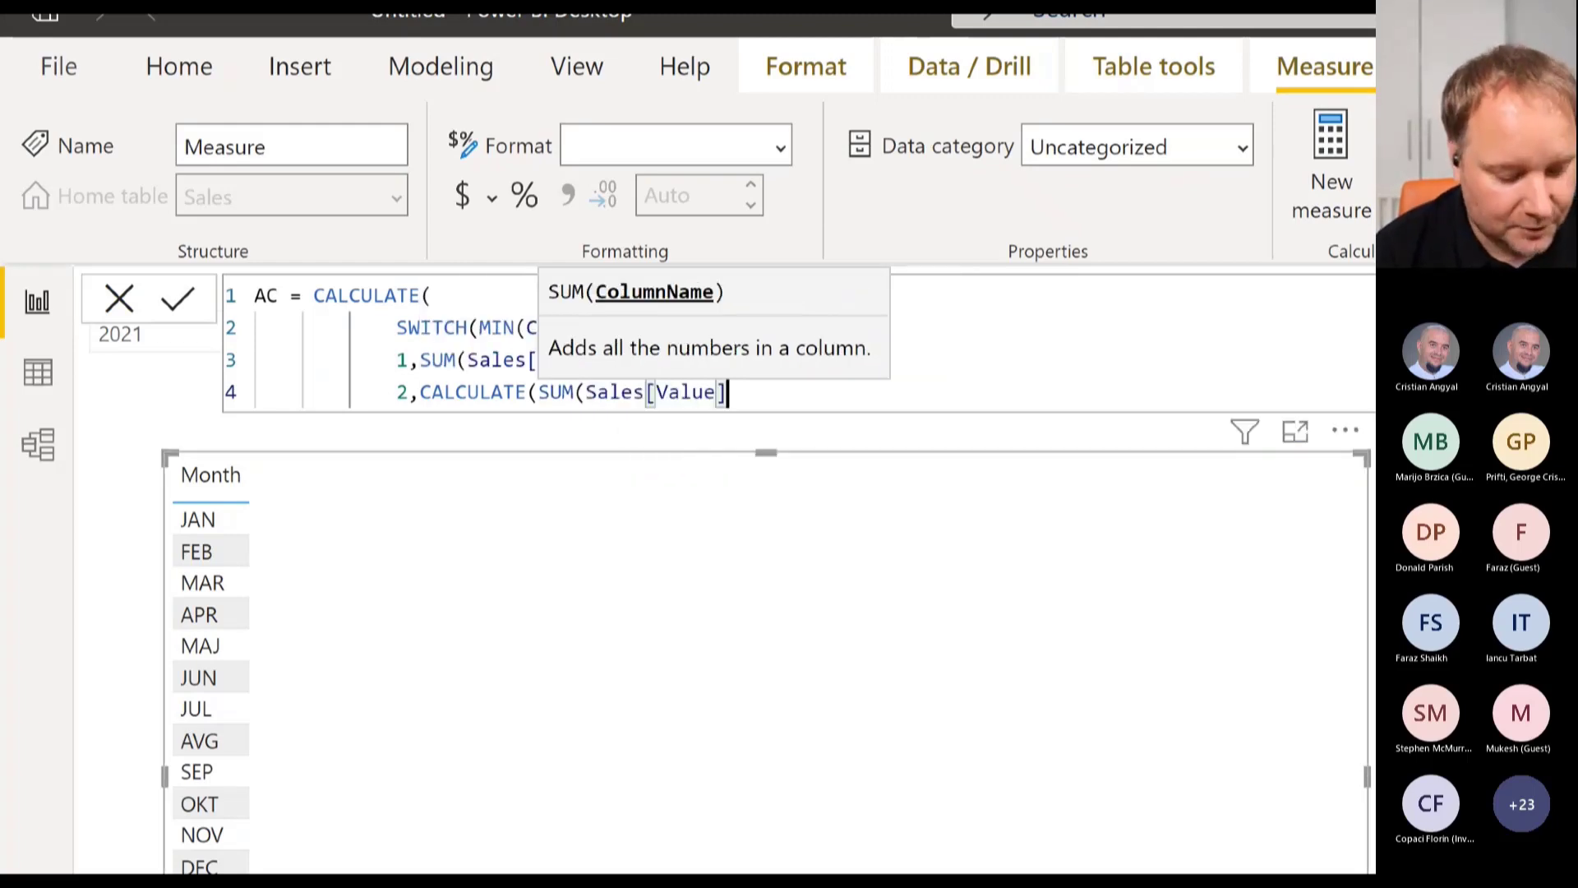
{"action": "type", "text": ")"}
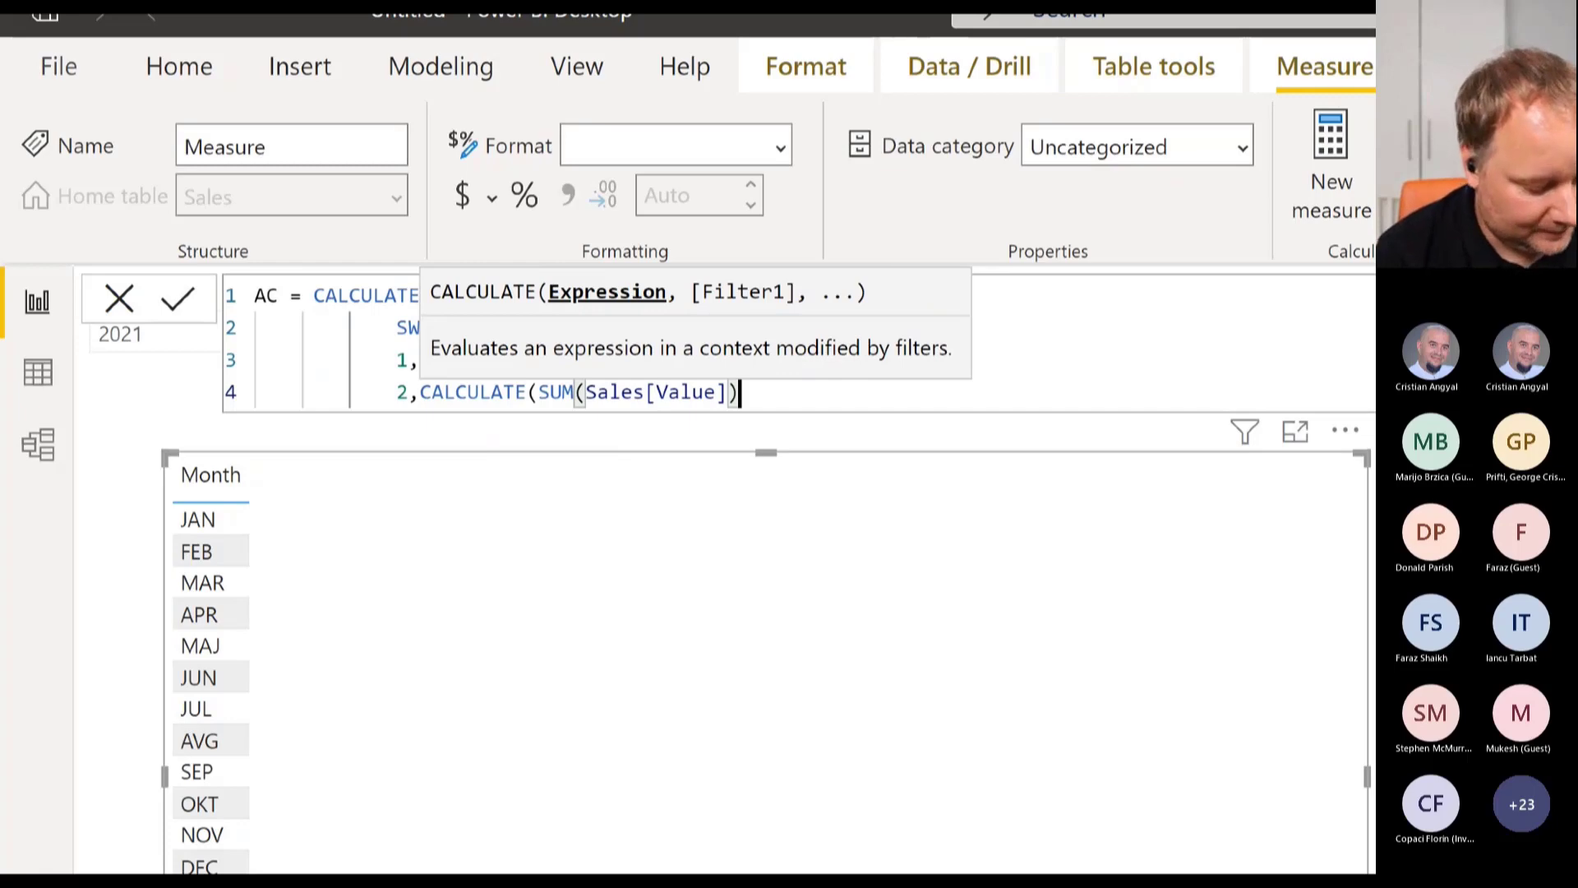
Filter the nested CALCULATE with DATESYTD('Calendar'[Date]), close its parentheses, and start a new line.
{"action": "type", "text": ",Dates"}
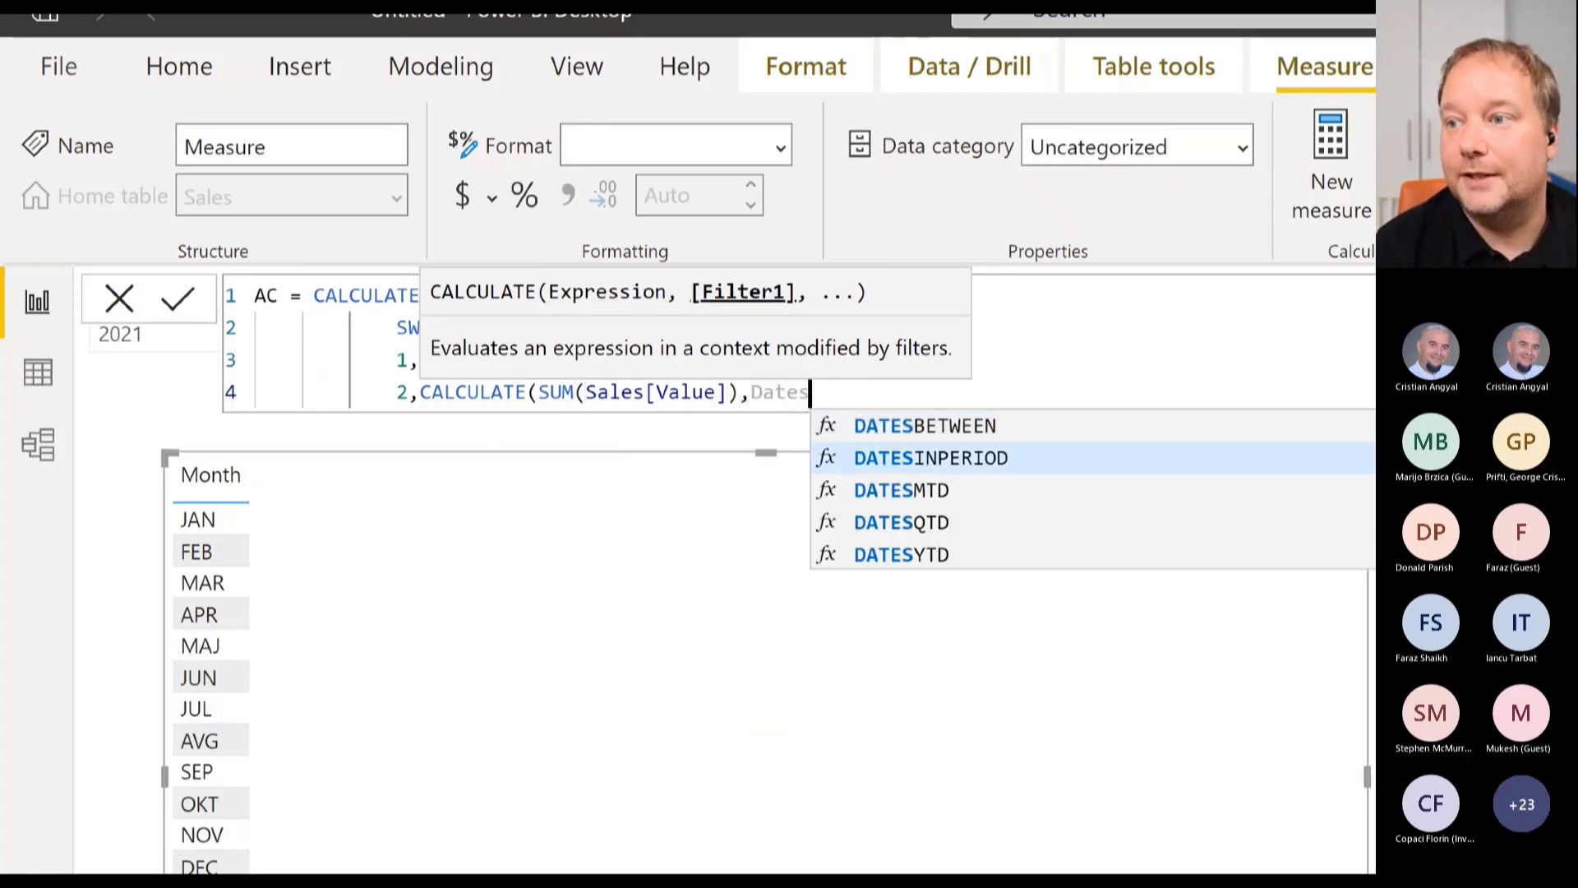
{"action": "key", "text": "Down"}
{"action": "key", "text": "Down"}
{"action": "key", "text": "Down"}
{"action": "key", "text": "Tab"}
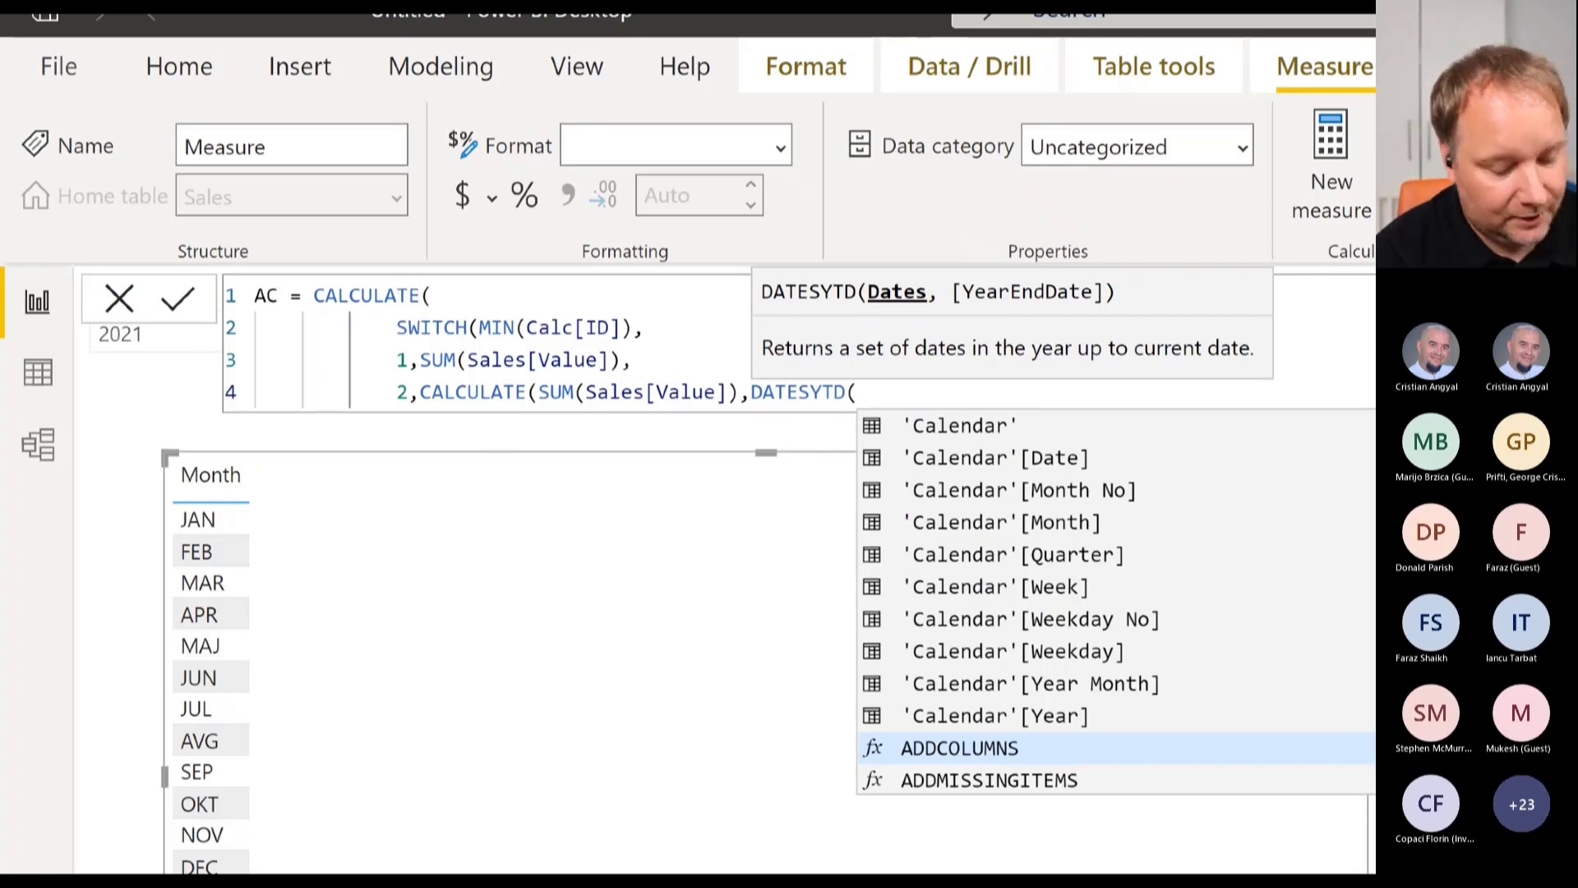
{"action": "type", "text": "Date"}
{"action": "key", "text": "Down"}
{"action": "key", "text": "Down"}
{"action": "key", "text": "Down"}
{"action": "key", "text": "Down"}
{"action": "key", "text": "Down"}
{"action": "key", "text": "Down"}
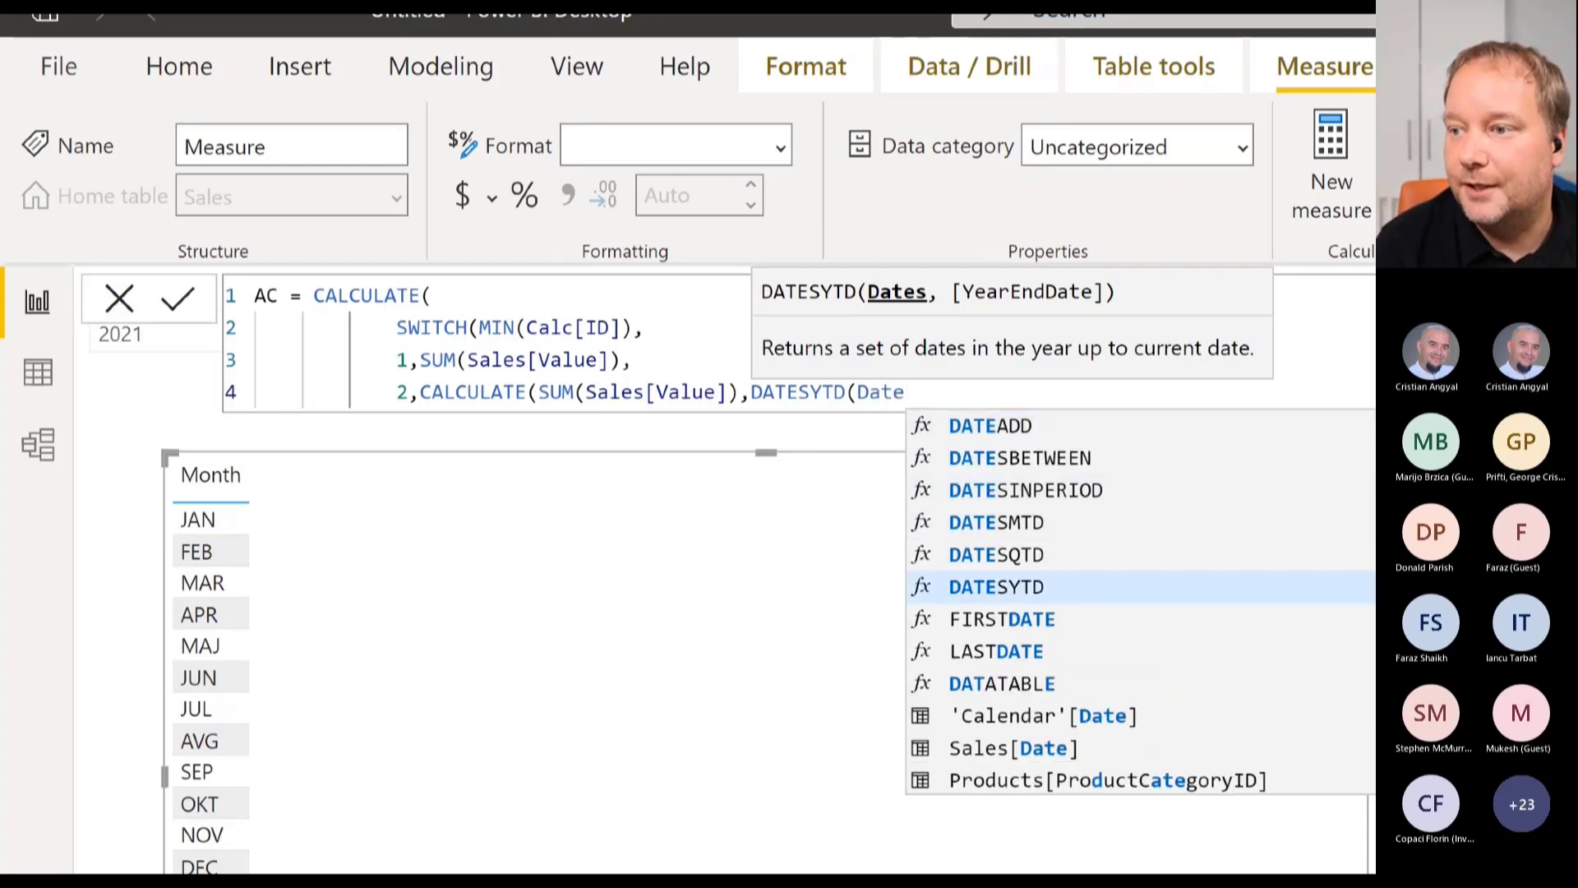
{"action": "key", "text": "Down"}
{"action": "key", "text": "Down"}
{"action": "key", "text": "Down"}
{"action": "key", "text": "Tab"}
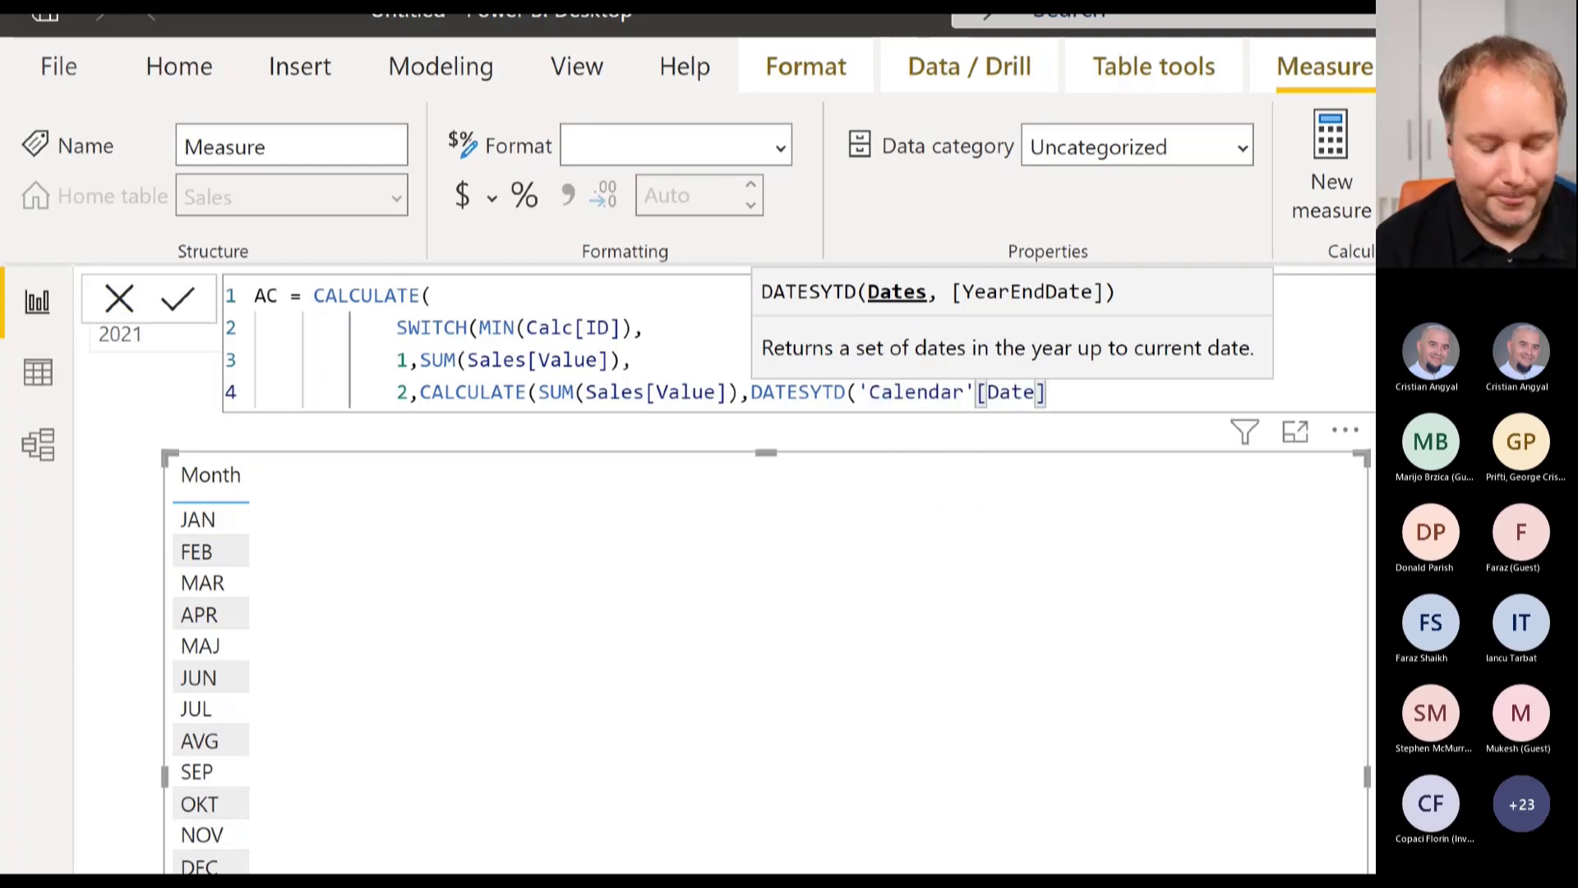
{"action": "type", "text": ")"}
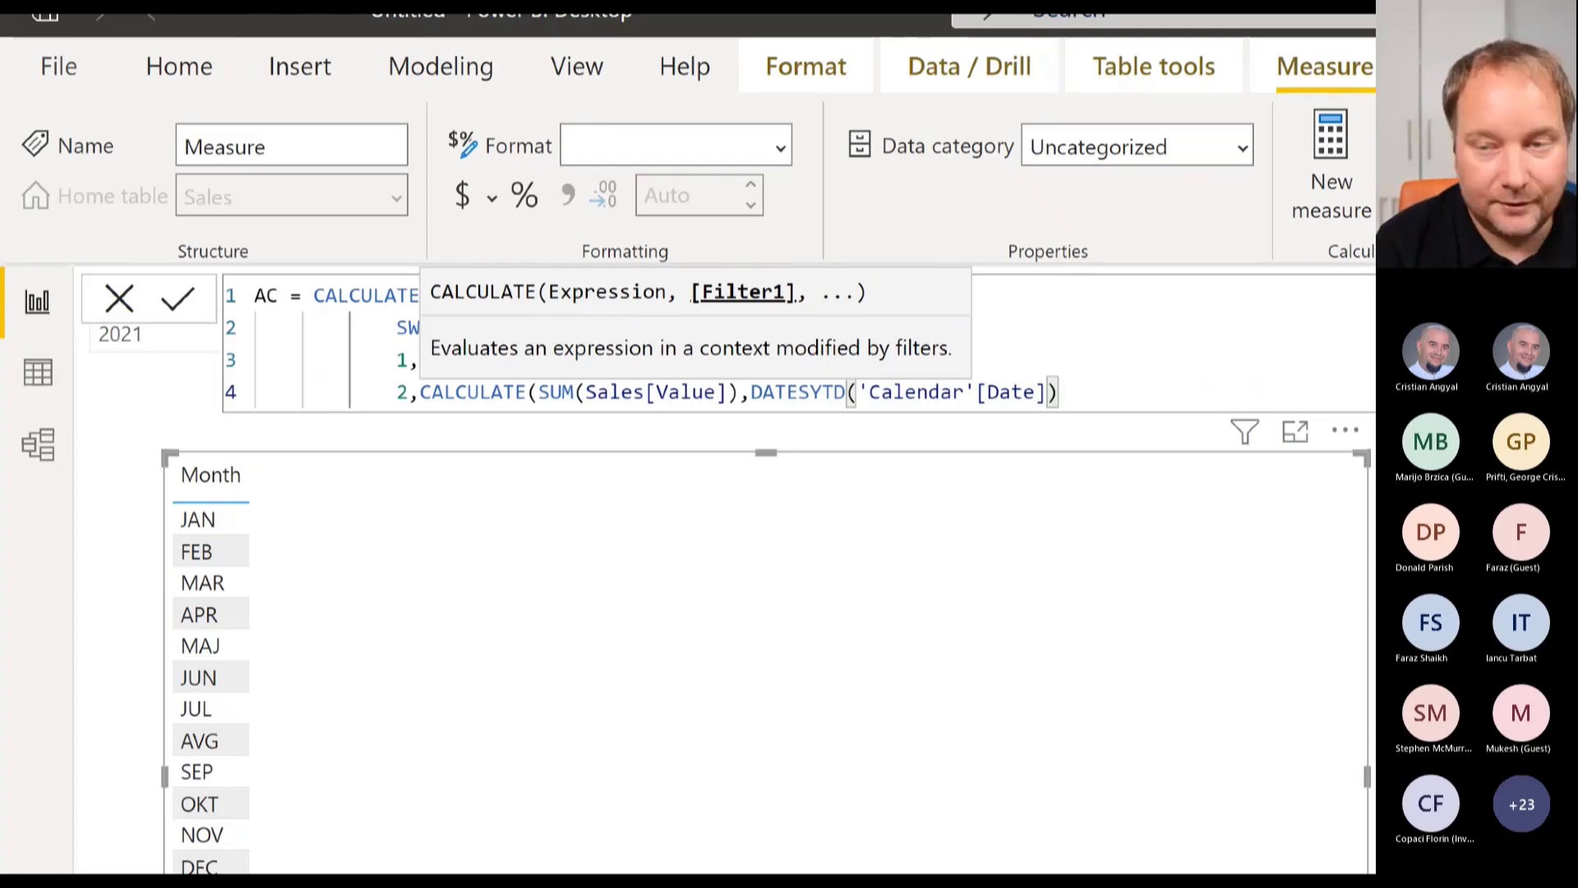
{"action": "type", "text": ")"}
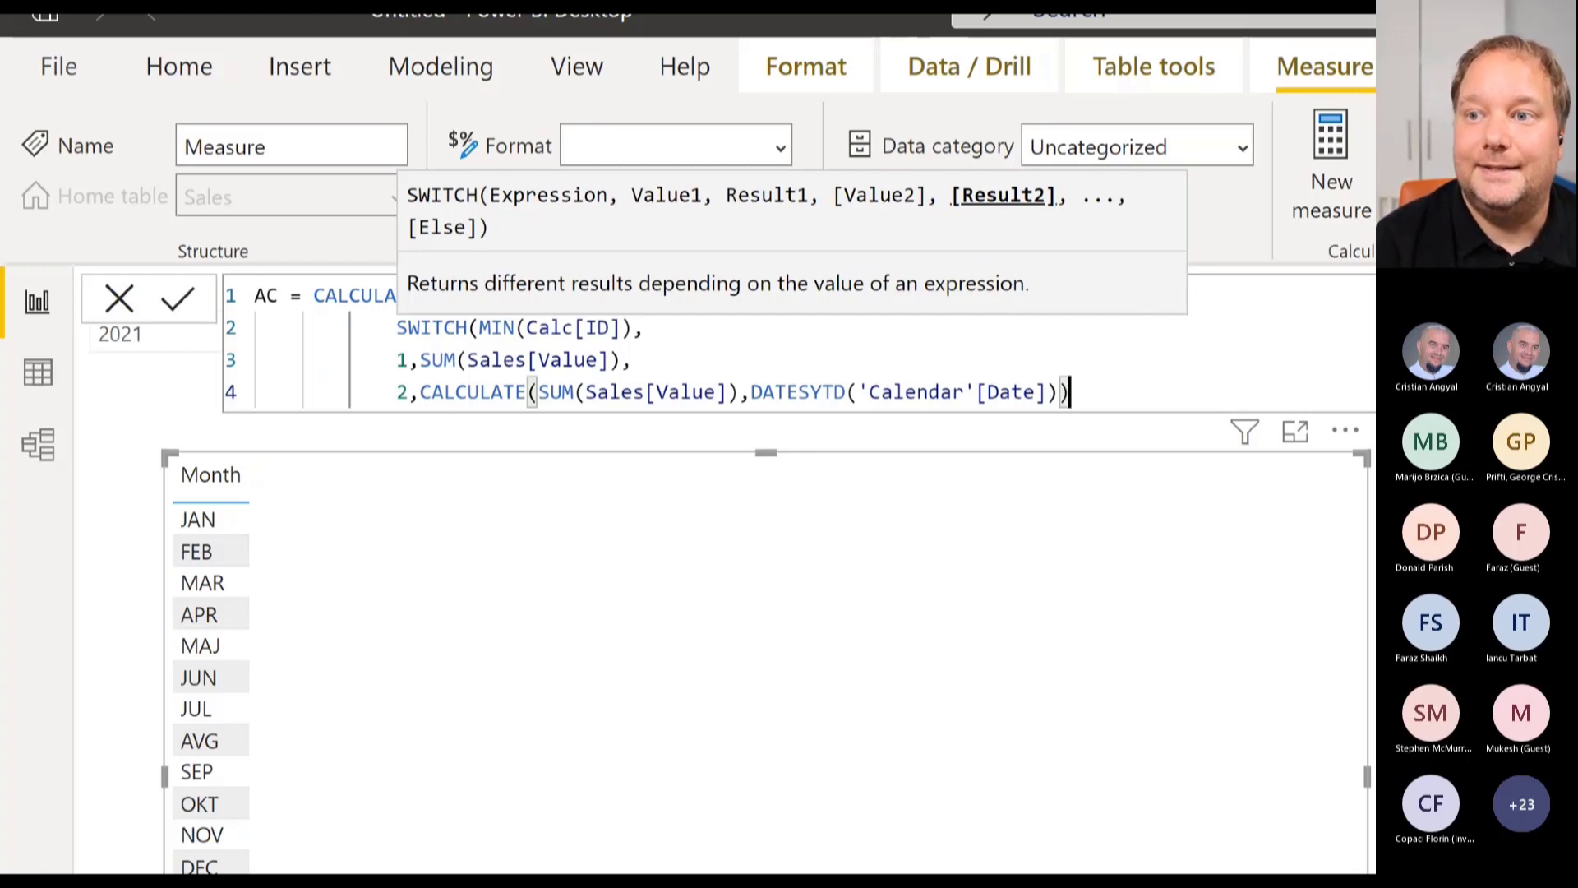
{"action": "key", "text": "shift+Return"}
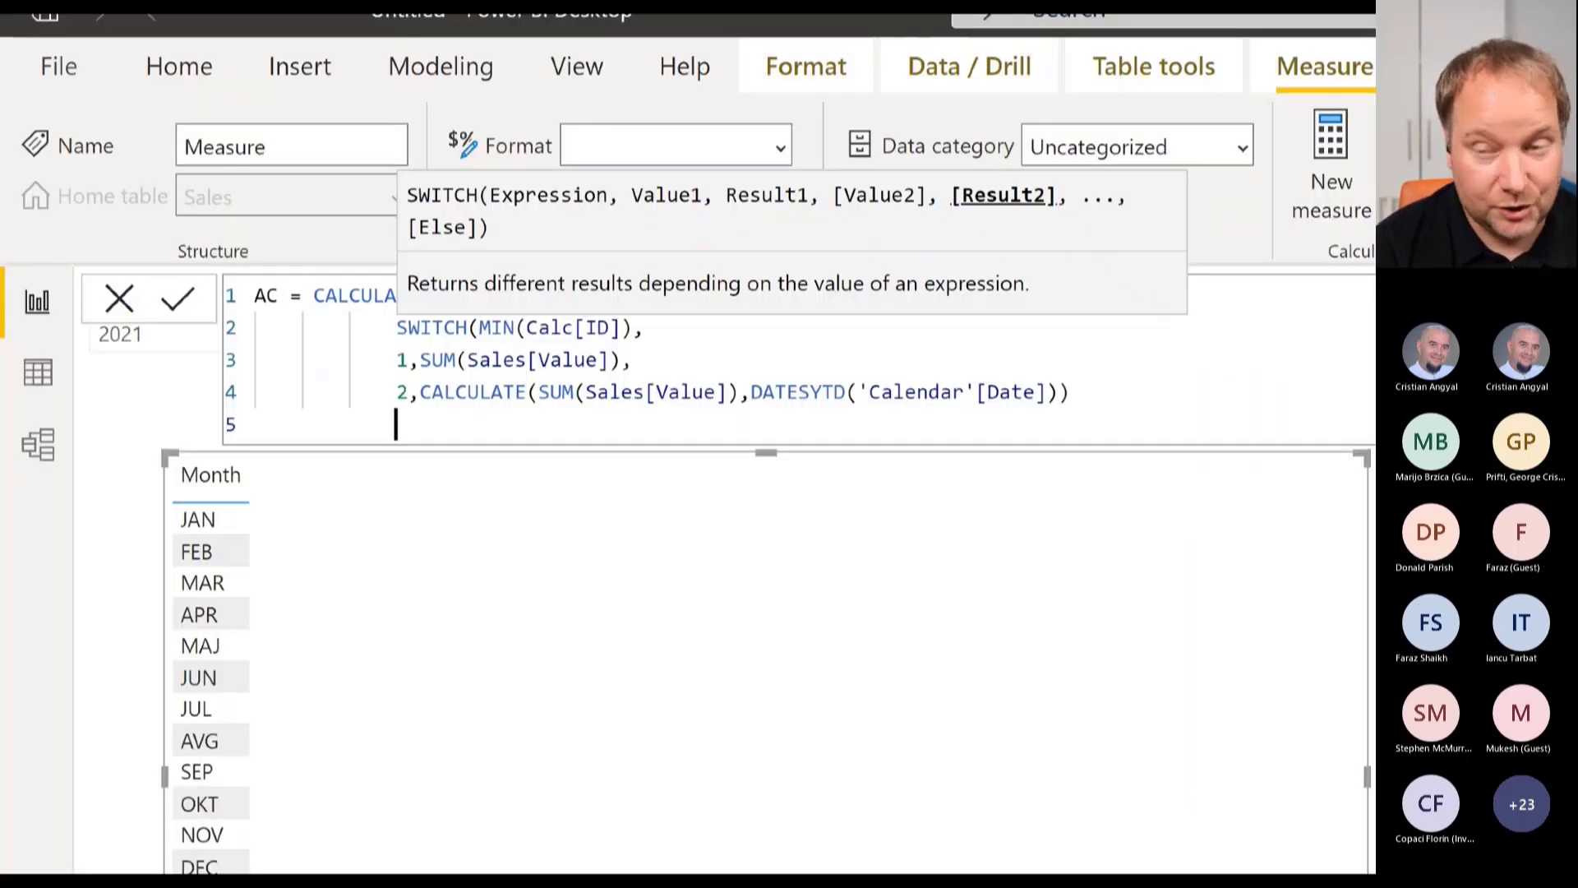
Close the SWITCH function, filter the outer CALCULATE with Sales[Scenario]="AC", and commit the AC measure.
{"action": "type", "text": ")"}
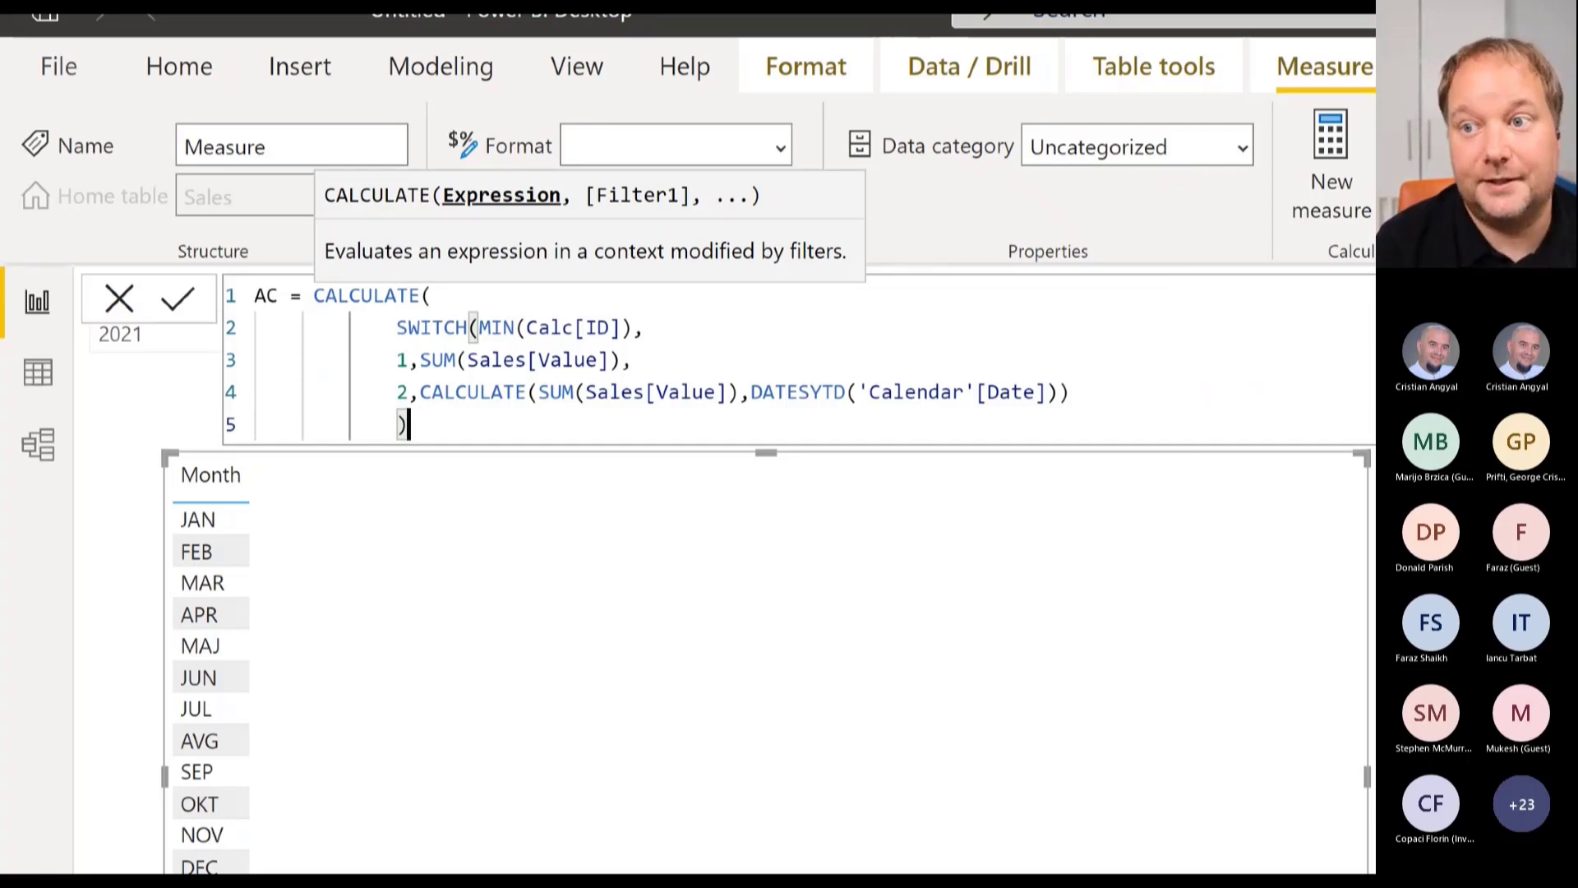
{"action": "type", "text": ","}
{"action": "key", "text": "shift+Return"}
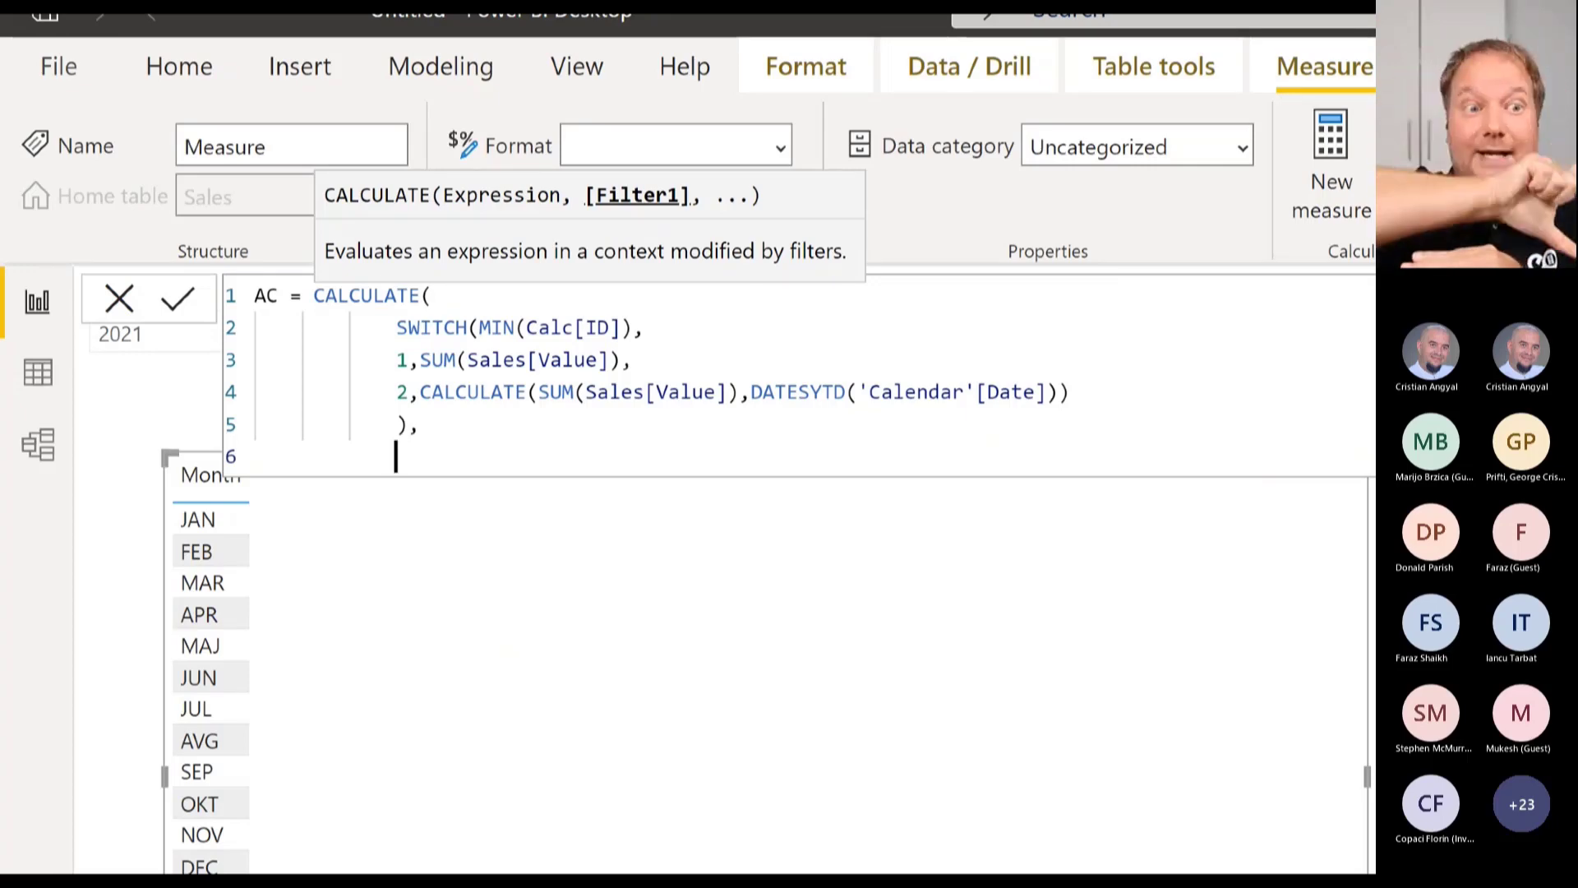
{"action": "type", "text": "Sales[Scenario]"}
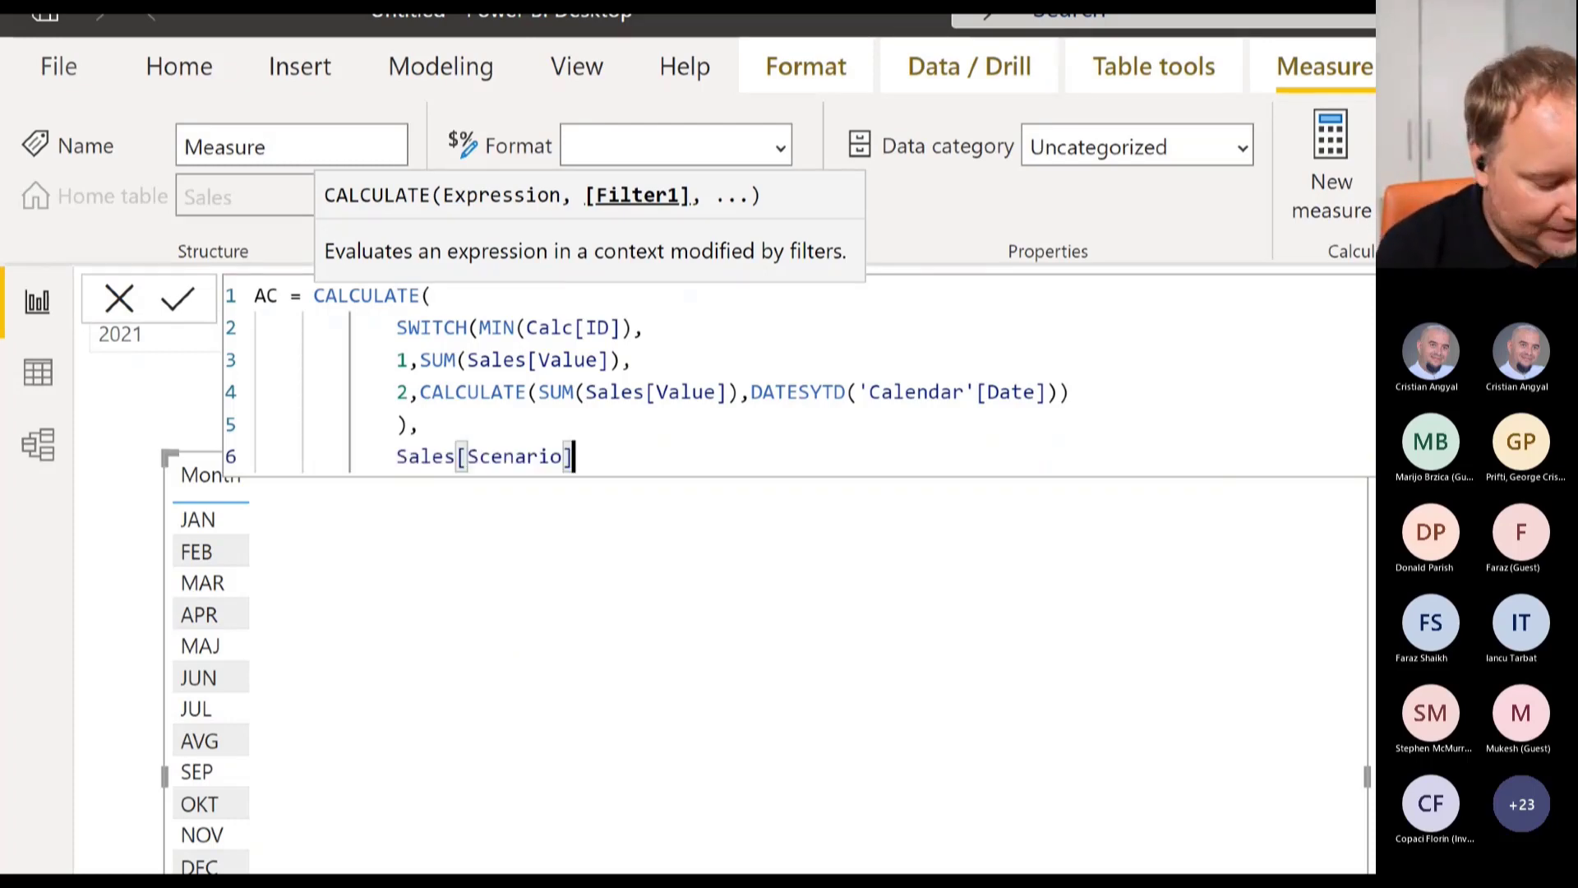
{"action": "type", "text": "=\"AC\""}
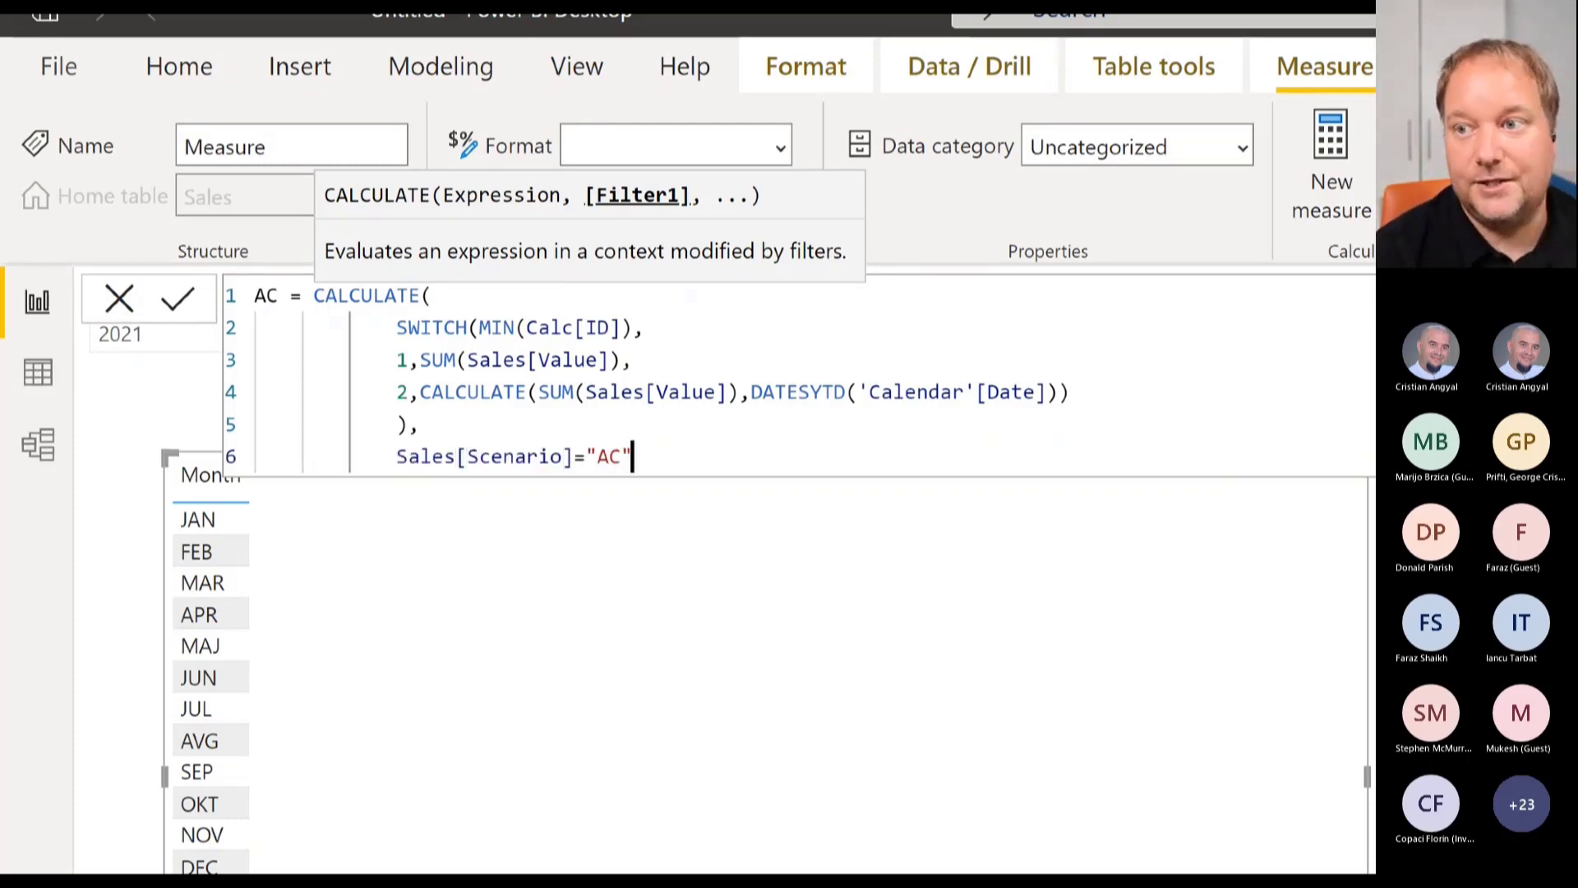
{"action": "type", "text": ")"}
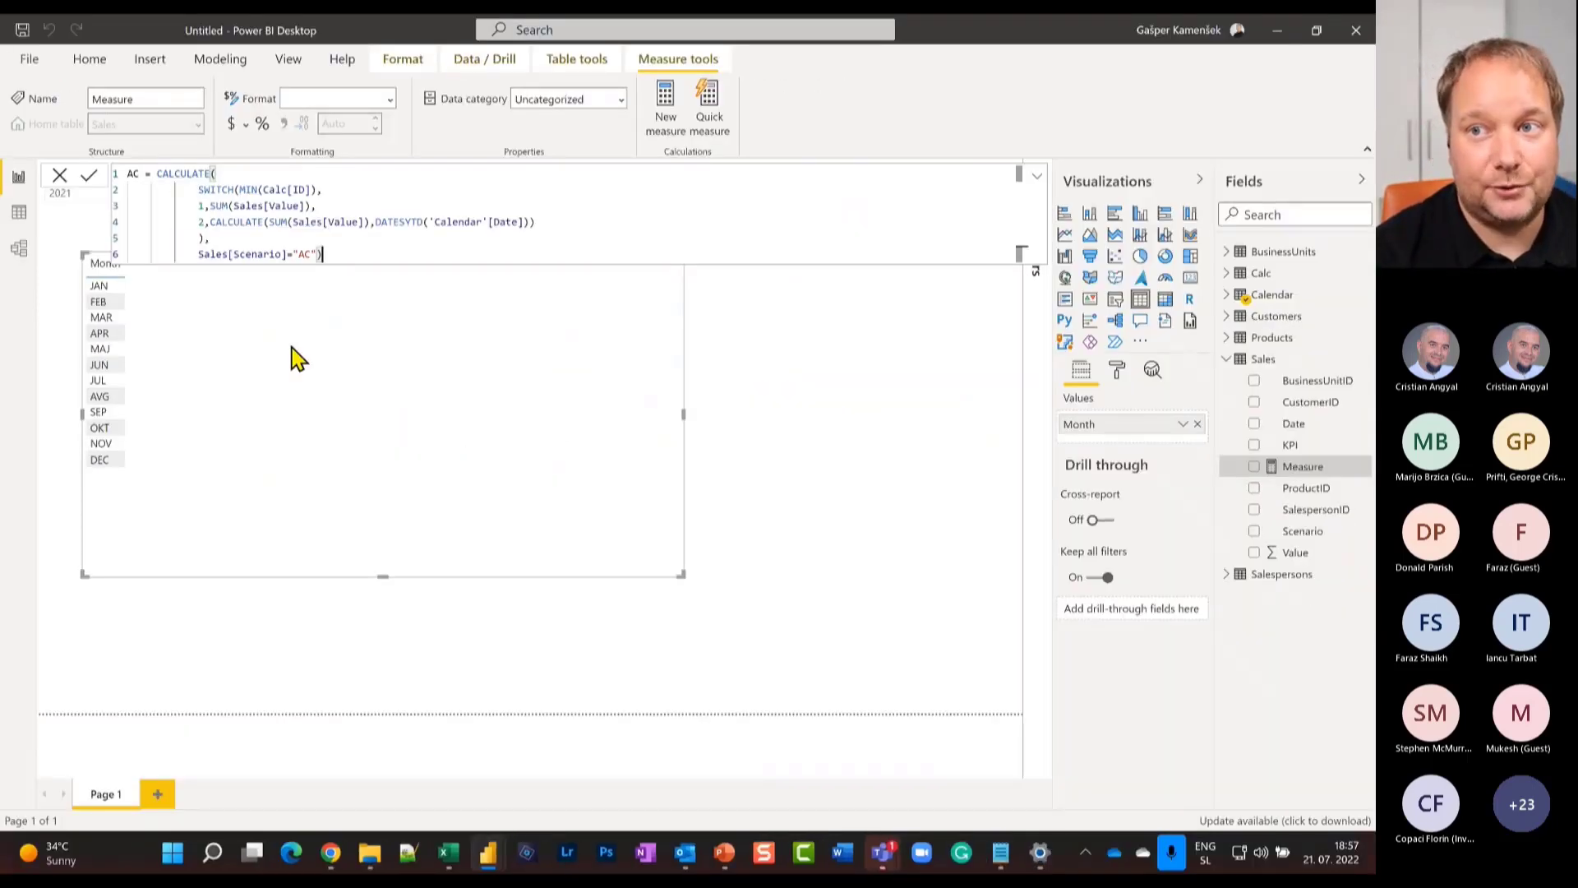
{"action": "key", "text": "Return"}
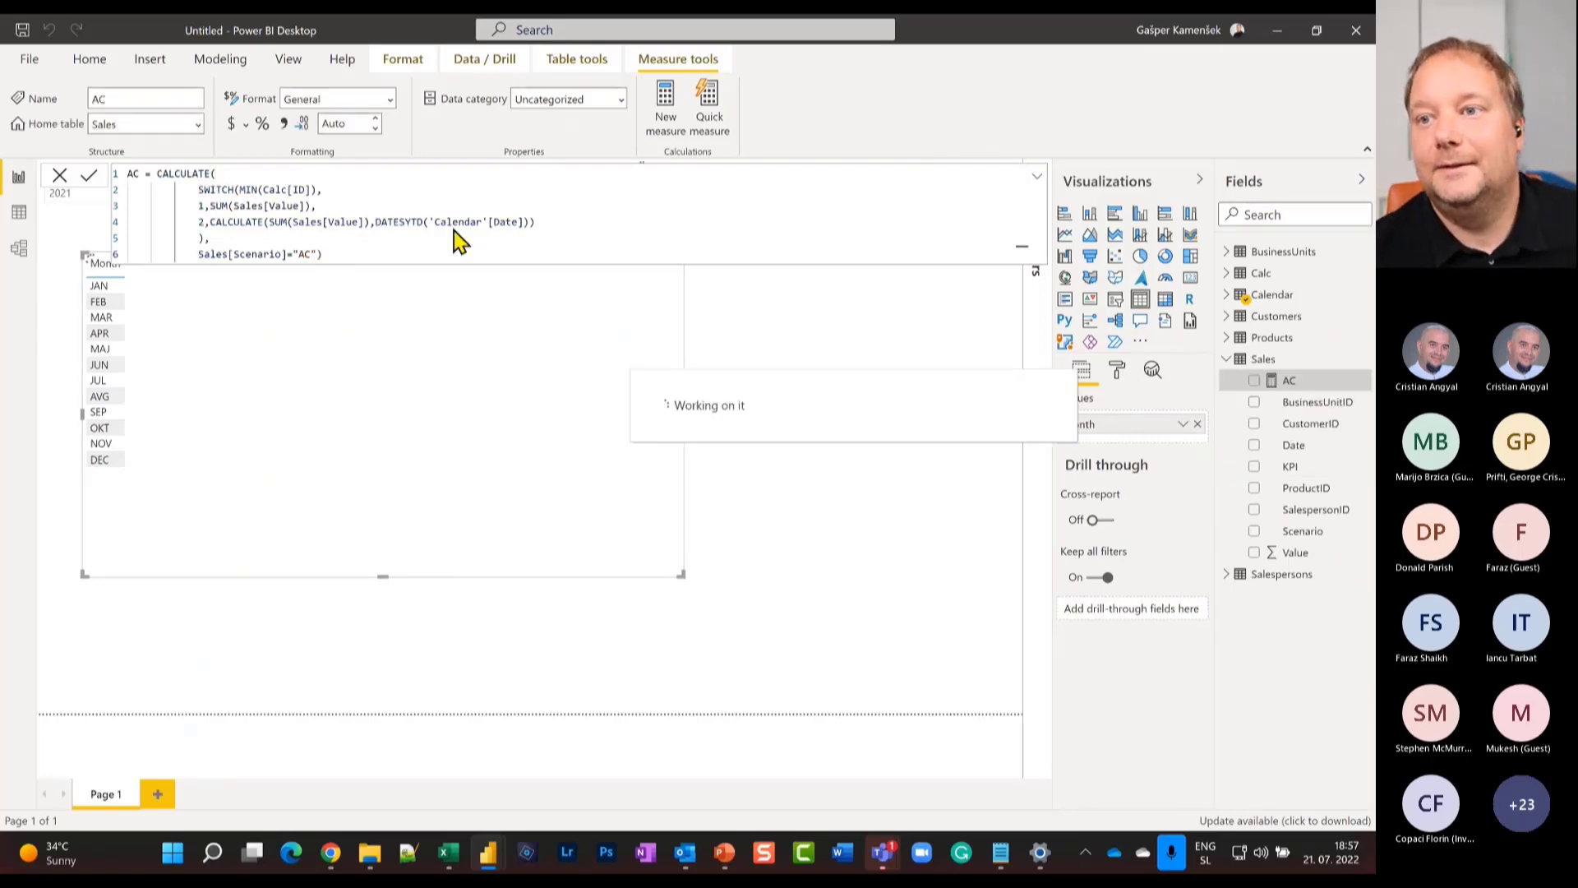
Add the AC measure to the month table and test it by switching the Calculation slicer between YTD and Monthly.
{"action": "left_click", "coordinate": [1255, 381]}
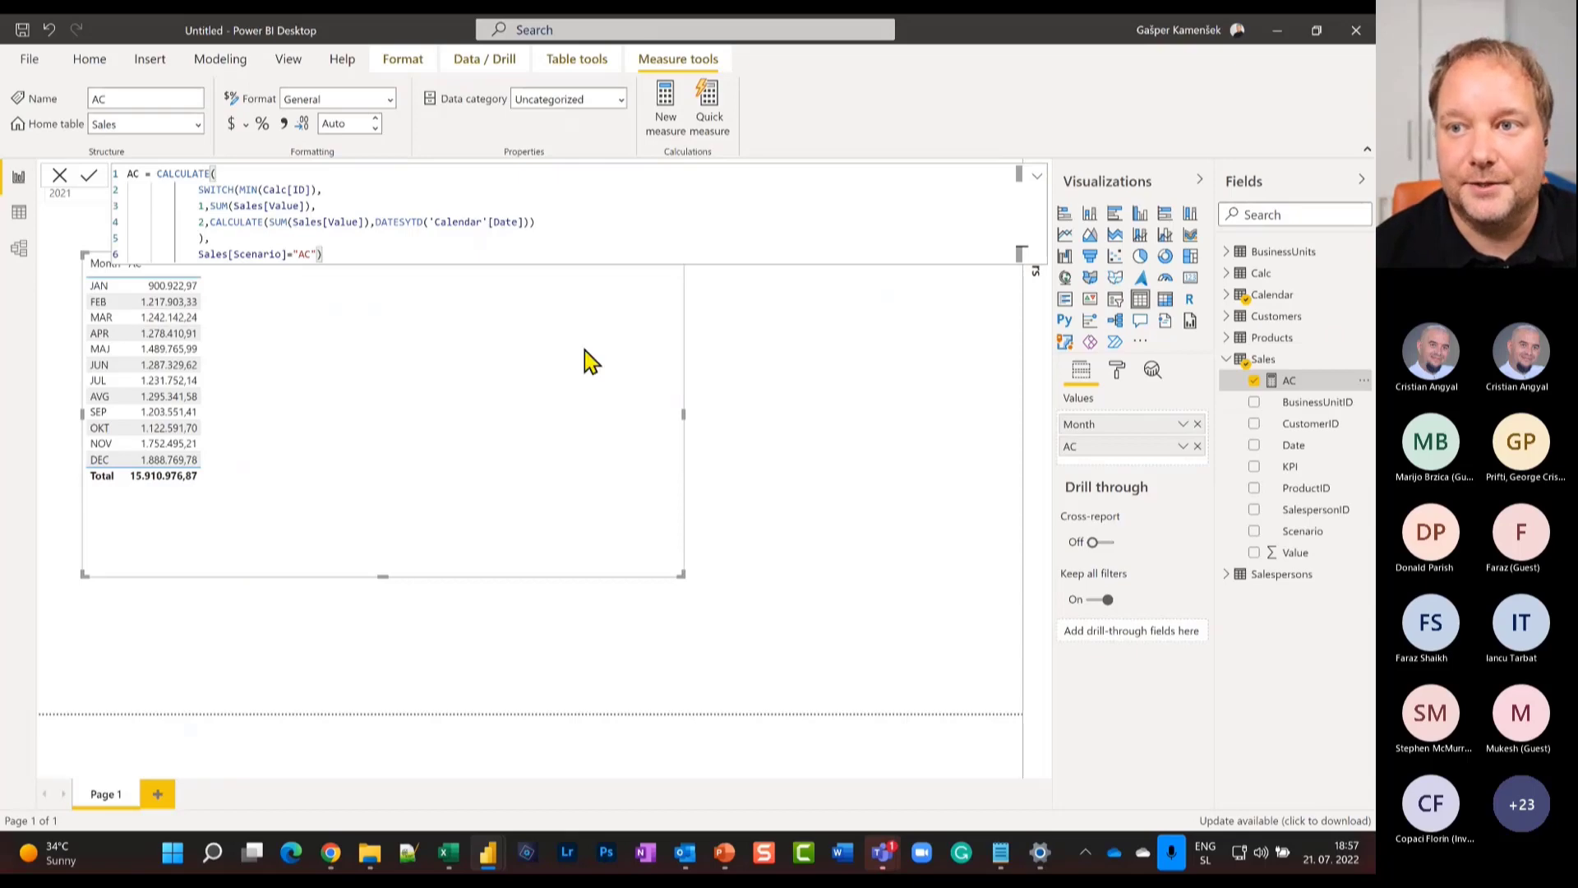
{"action": "left_click", "coordinate": [1038, 178]}
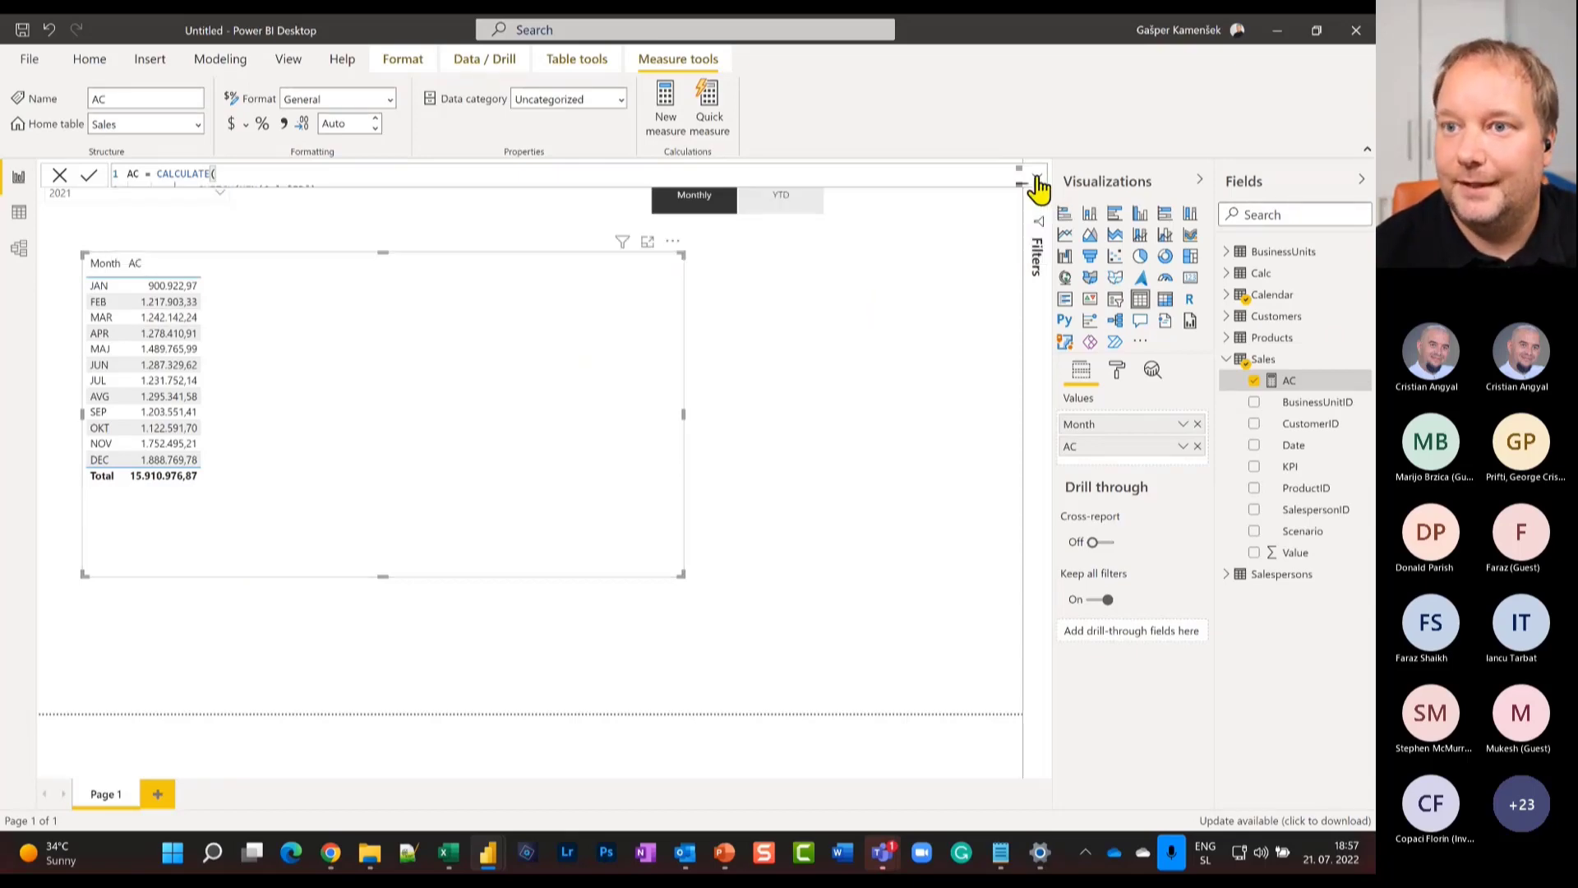
{"action": "left_click", "coordinate": [781, 205]}
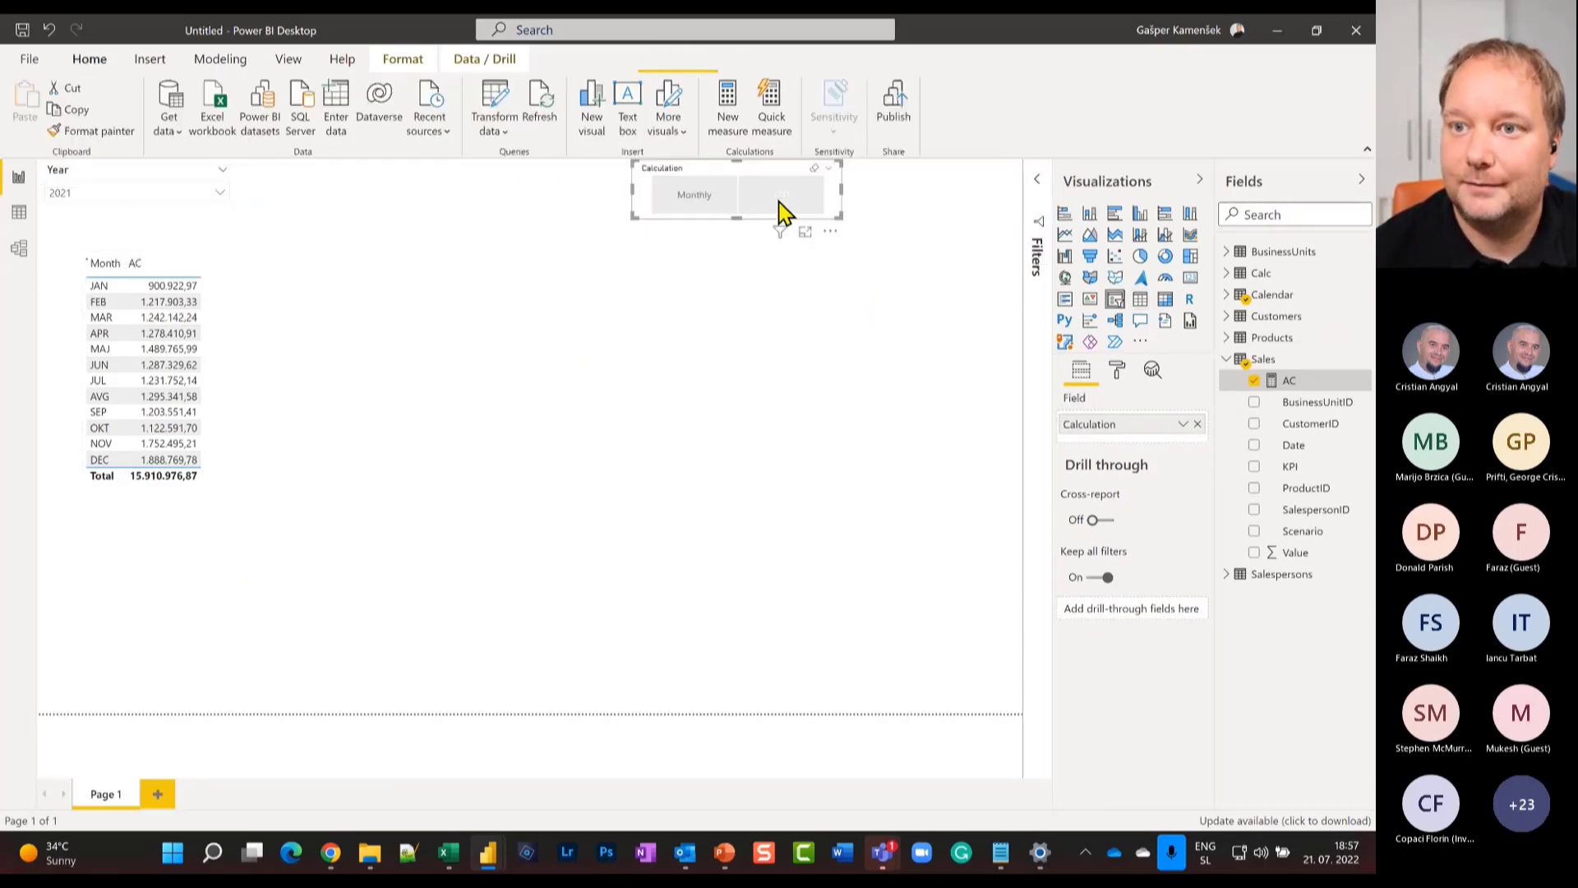
{"action": "left_click", "coordinate": [693, 207]}
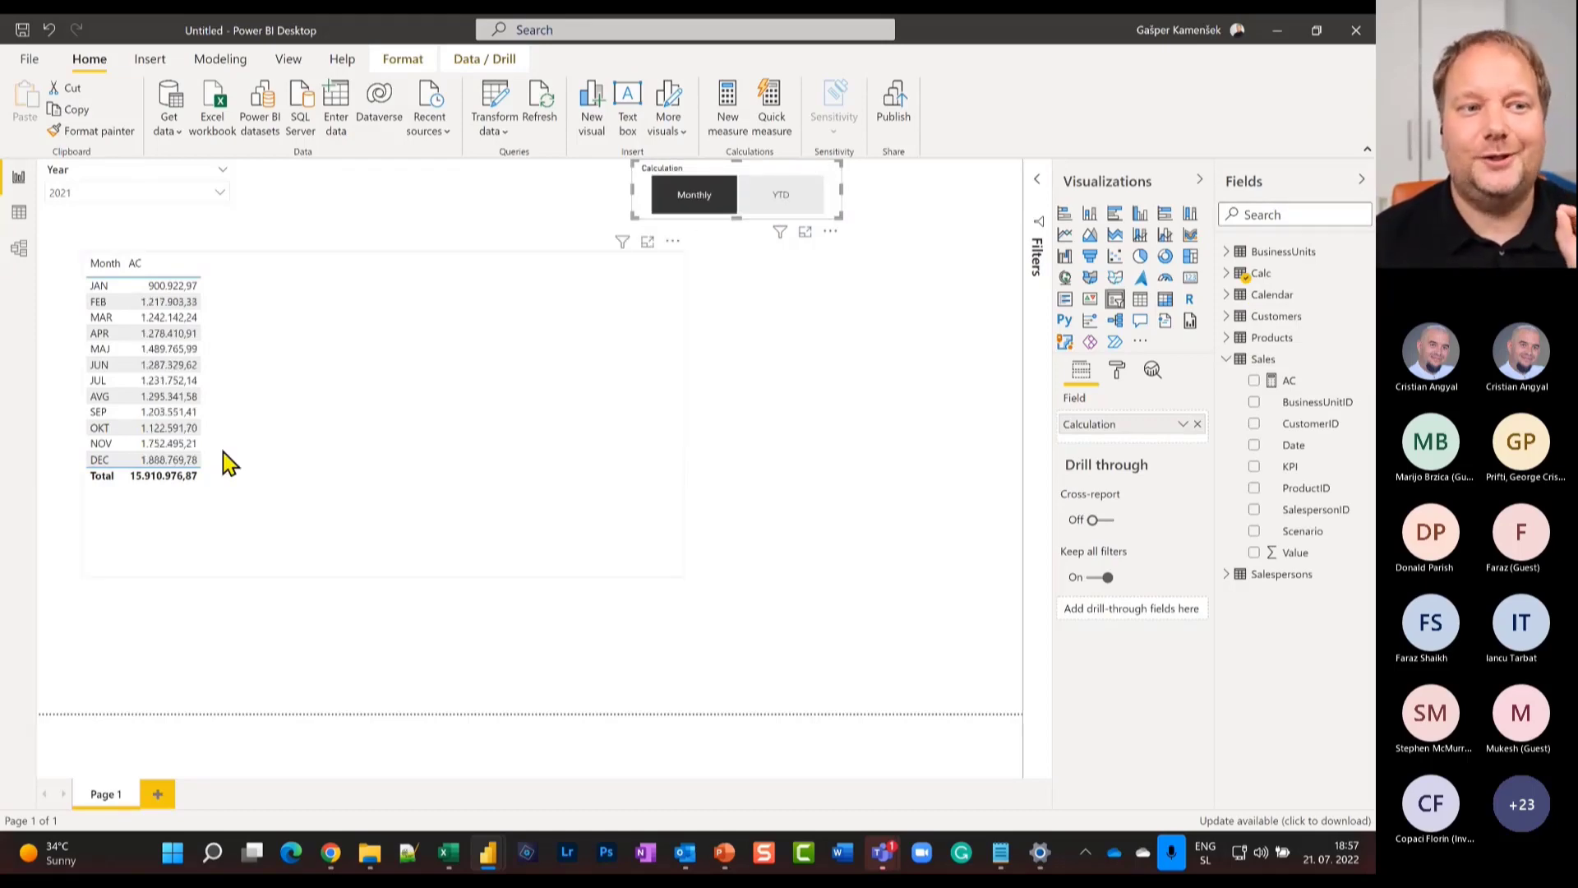
{"action": "left_click", "coordinate": [732, 207]}
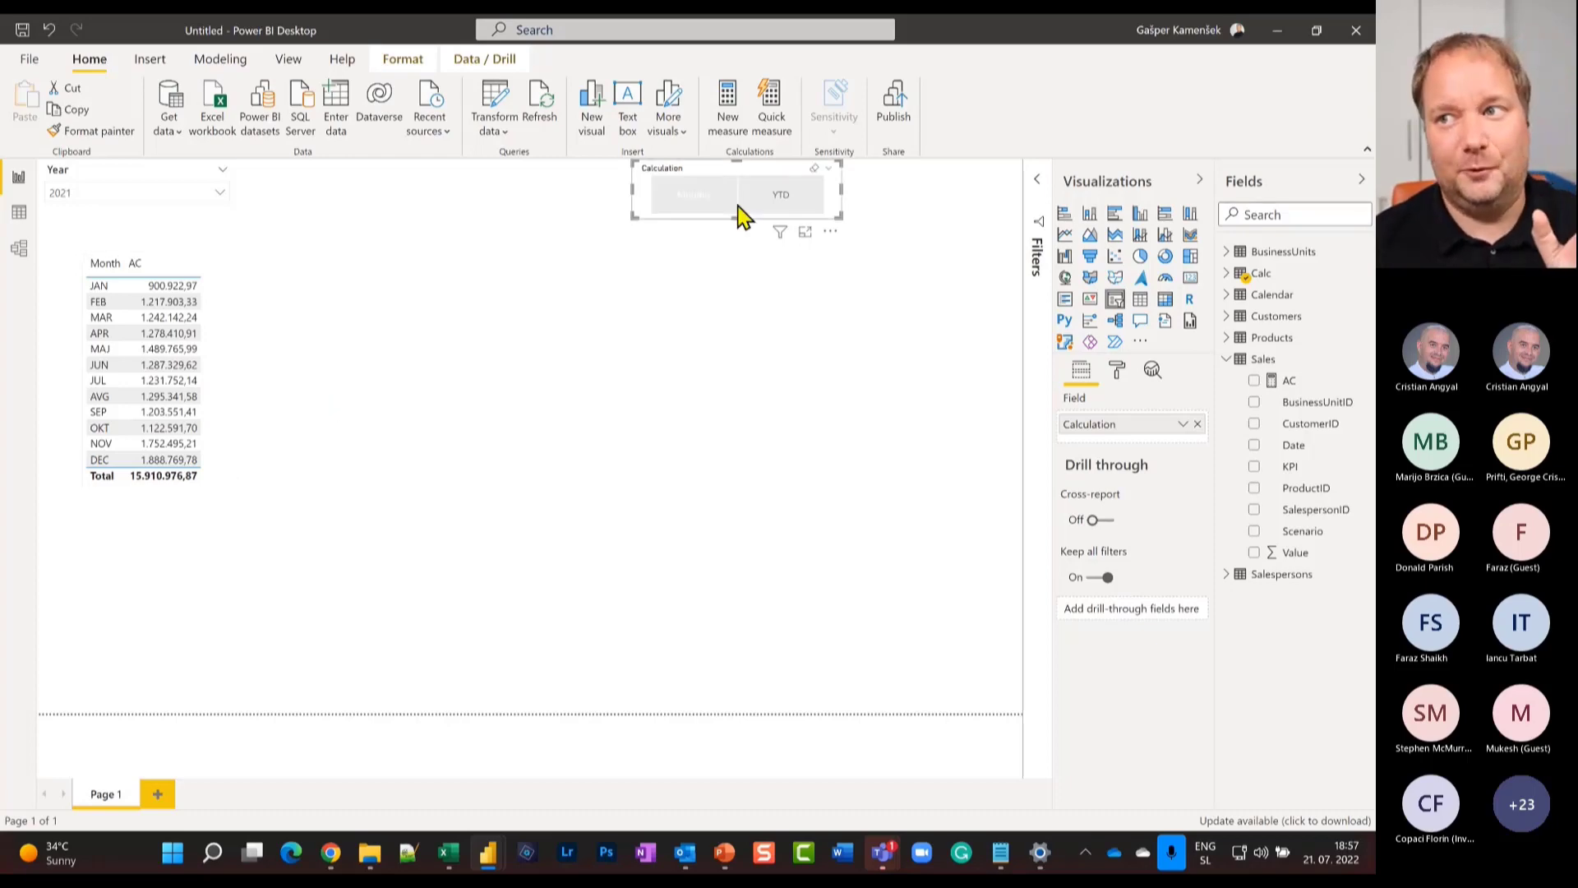
{"action": "left_click", "coordinate": [768, 205]}
{"action": "left_click", "coordinate": [708, 206]}
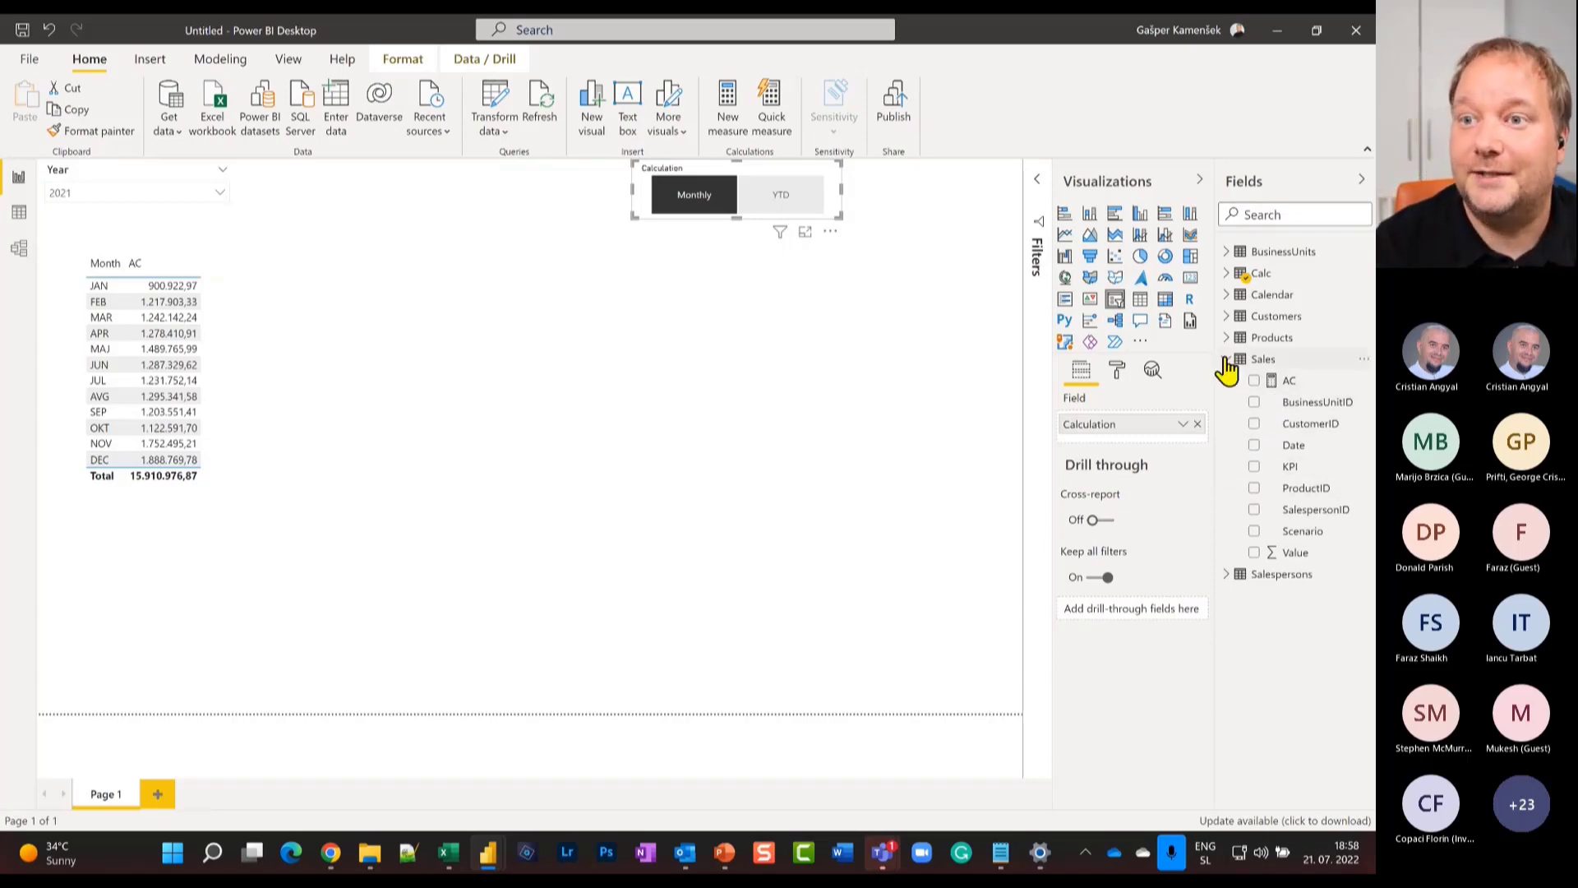
Convert the month table to a matrix and split its columns by the KPI field from Sales.
{"action": "left_click", "coordinate": [487, 306]}
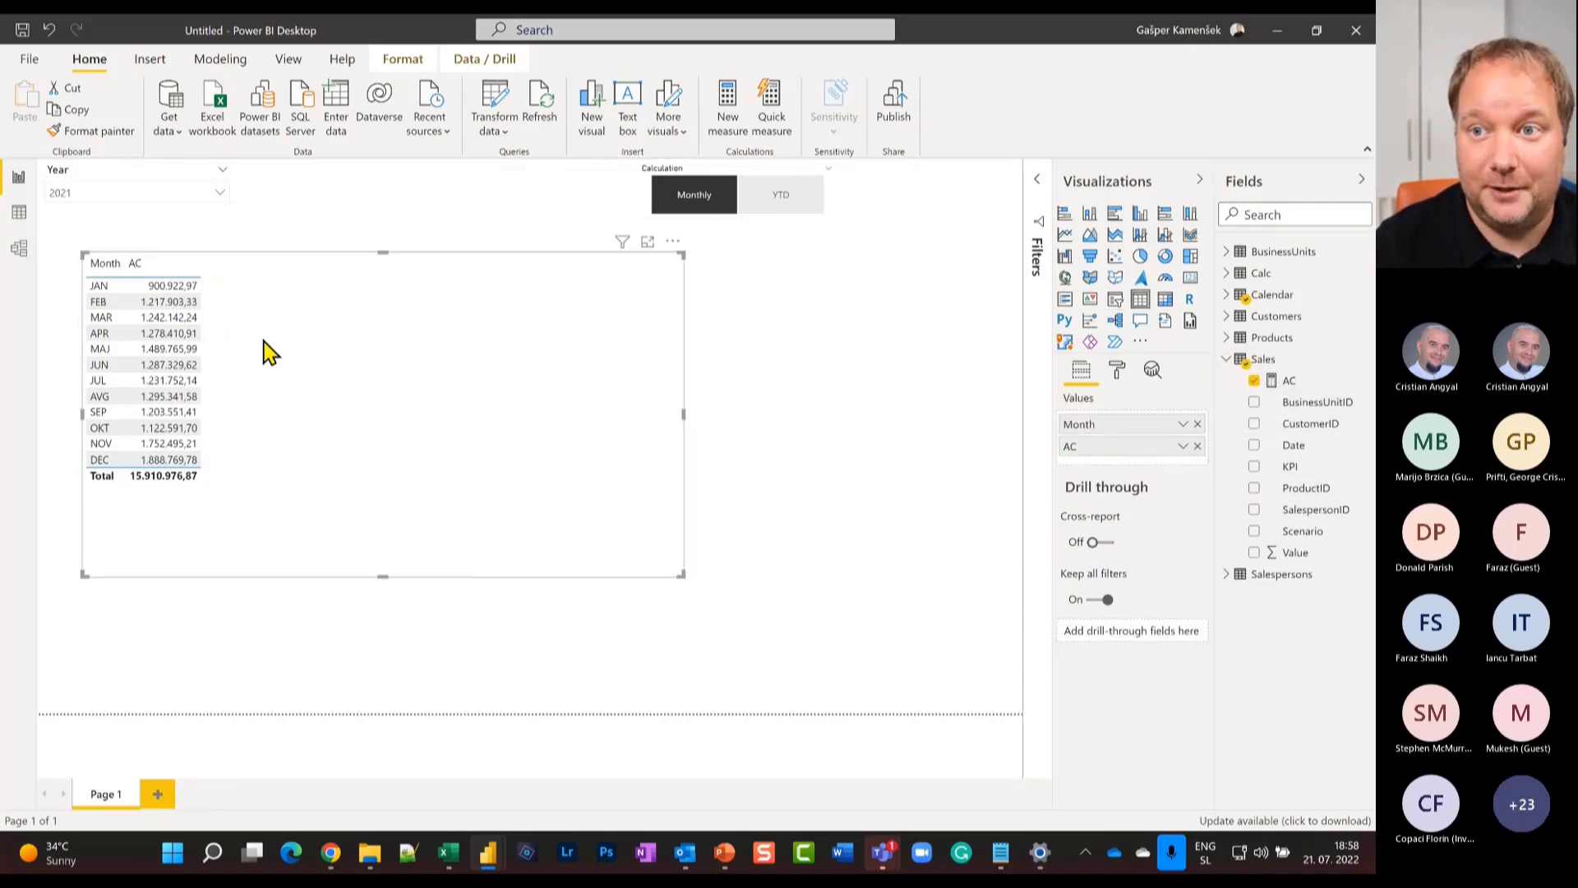
{"action": "left_click", "coordinate": [1166, 300]}
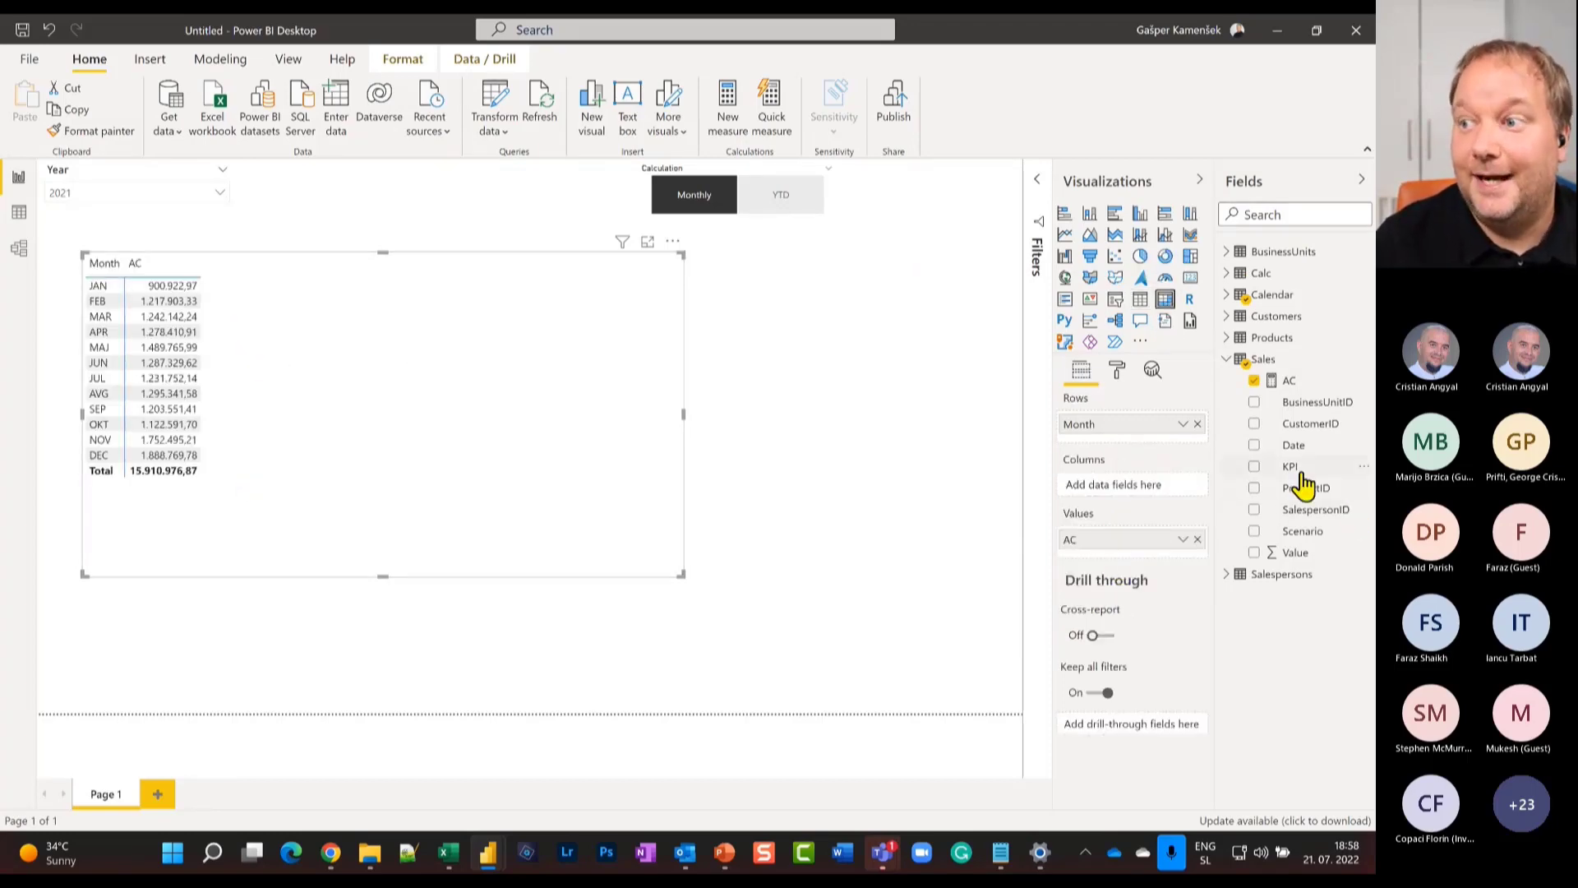
{"action": "left_click_drag", "start_coordinate": [1300, 467], "coordinate": [1103, 482]}
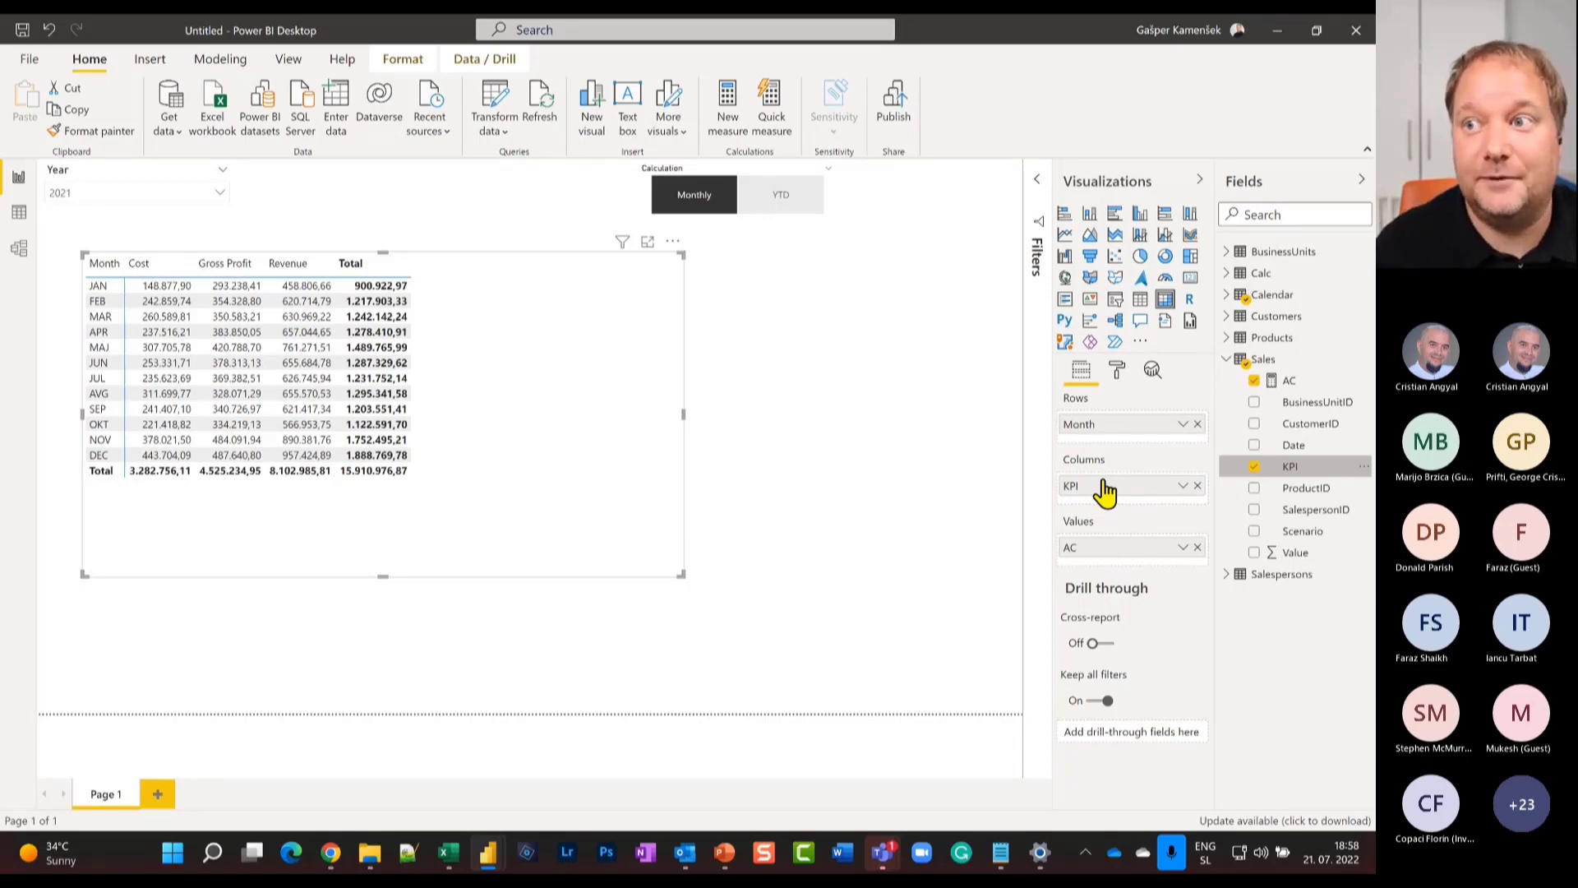
Compare the matrix values per KPI by switching the Calculation slicer between YTD and Monthly.
{"action": "left_click", "coordinate": [777, 199]}
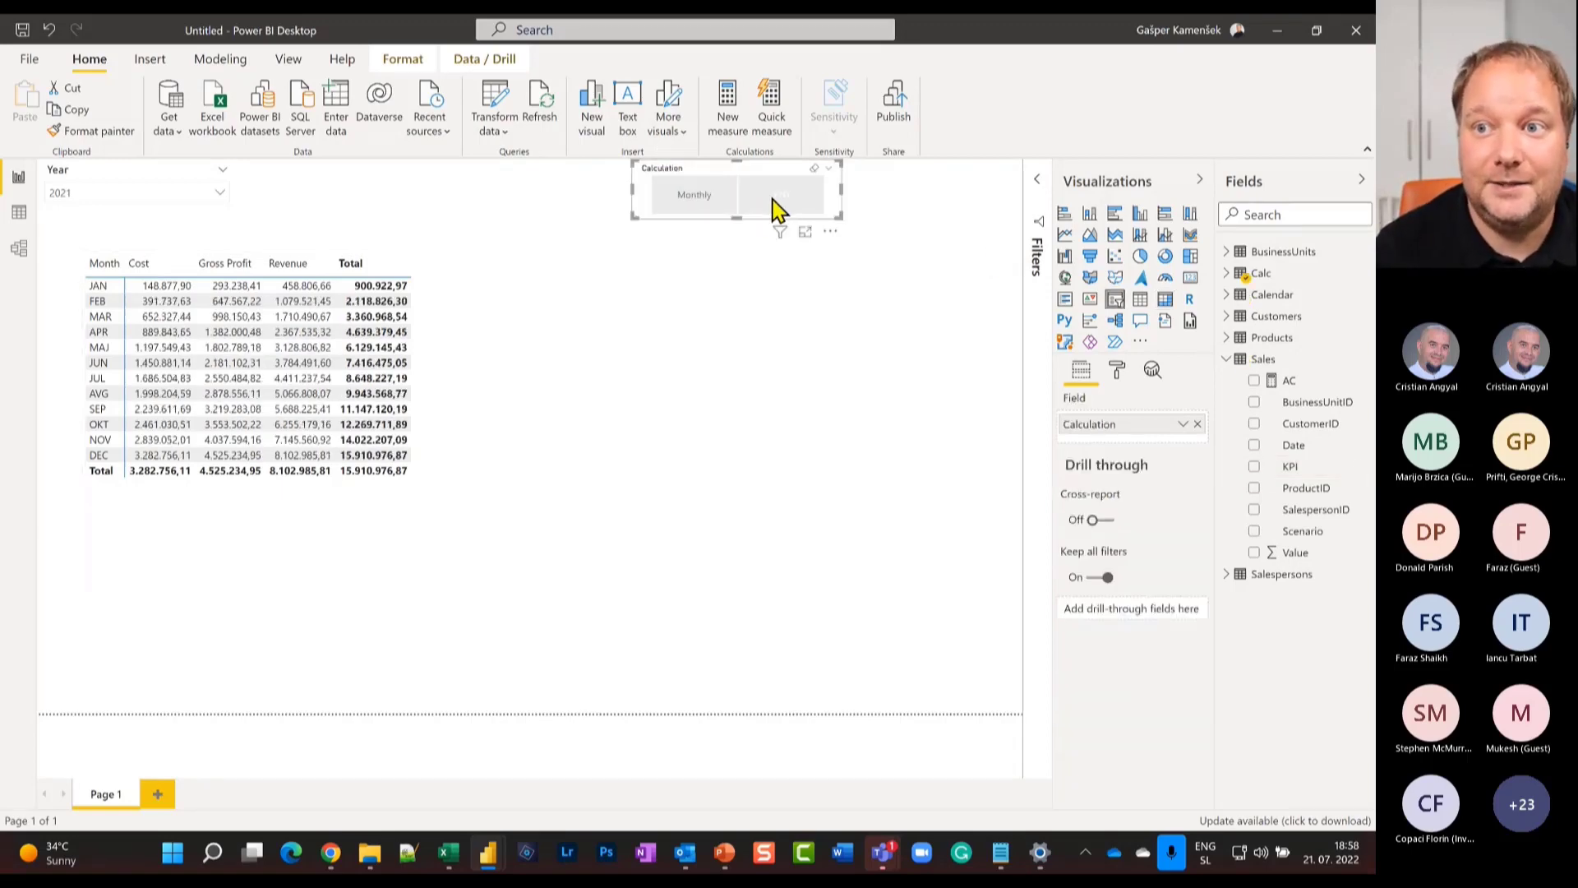
{"action": "left_click", "coordinate": [683, 205]}
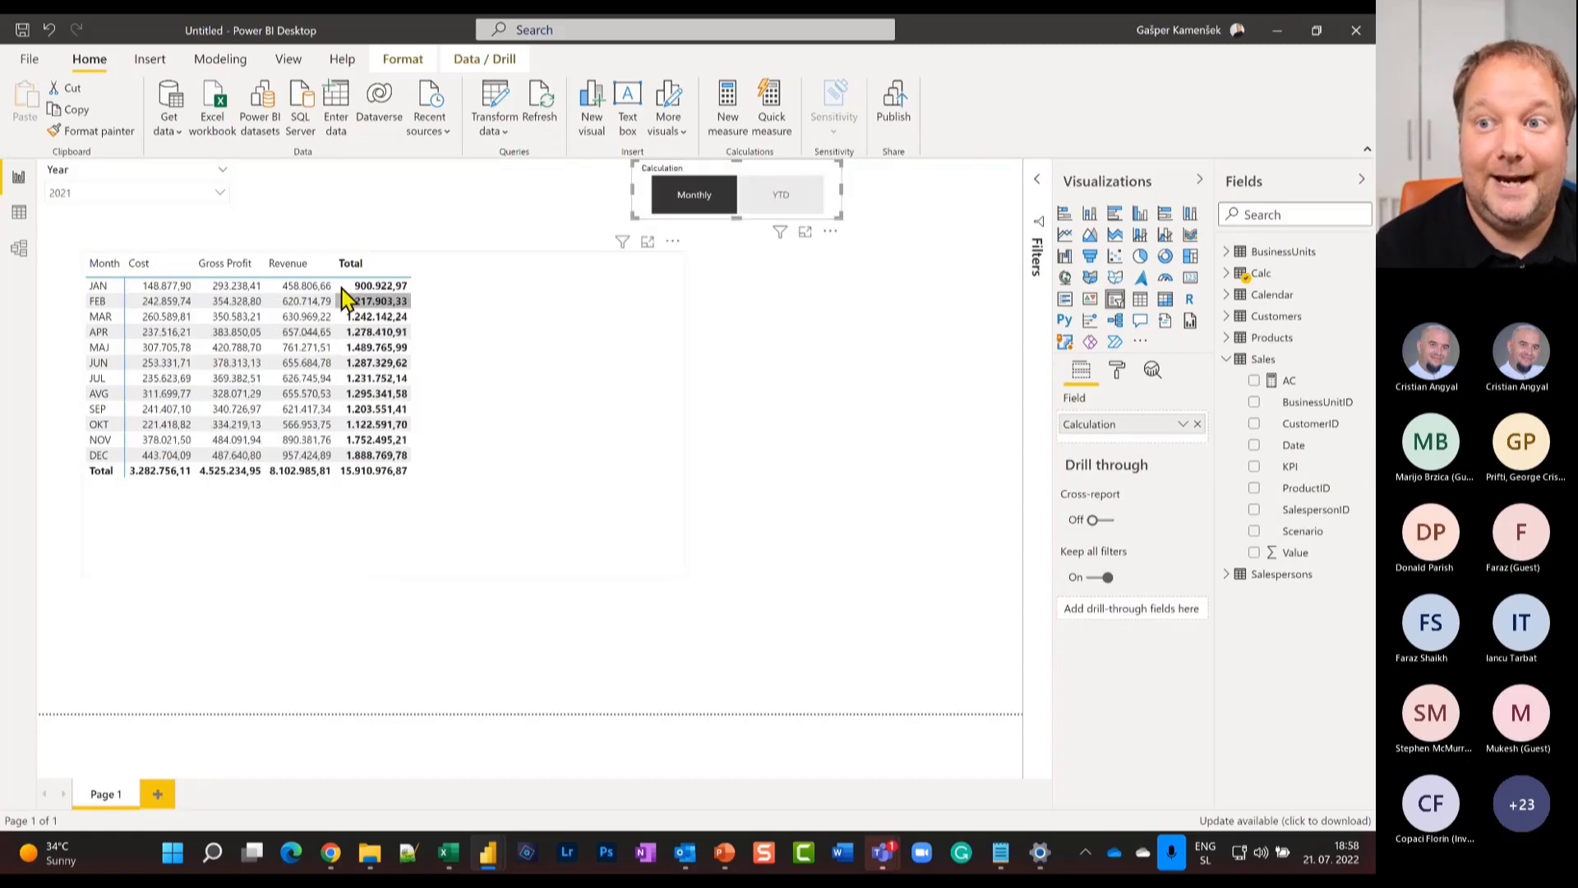
{"action": "left_click", "coordinate": [797, 204]}
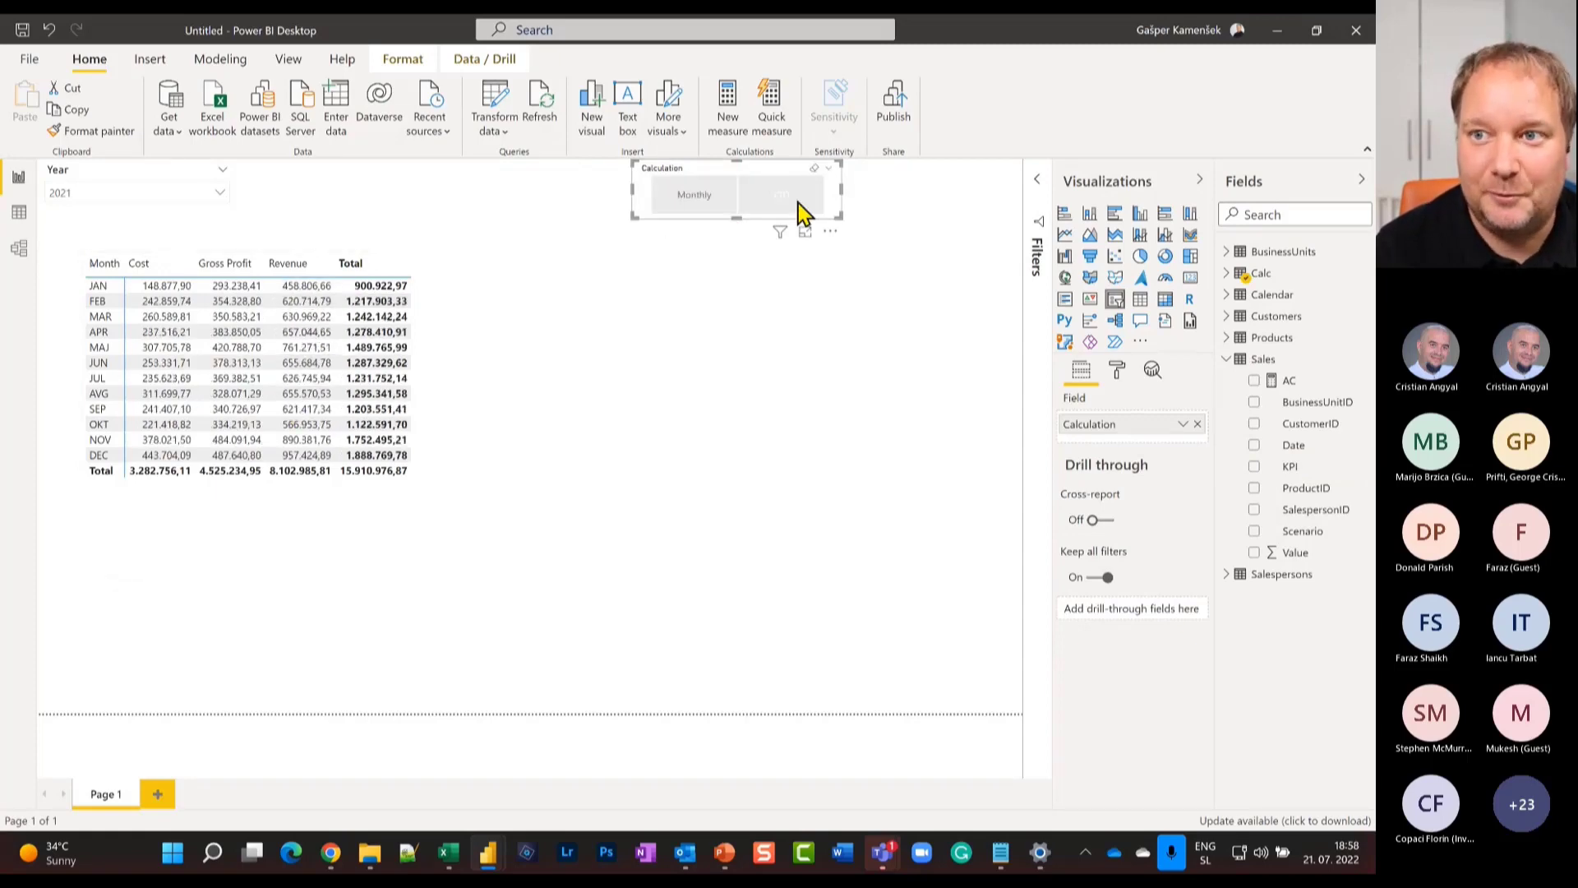
{"action": "left_click", "coordinate": [680, 206]}
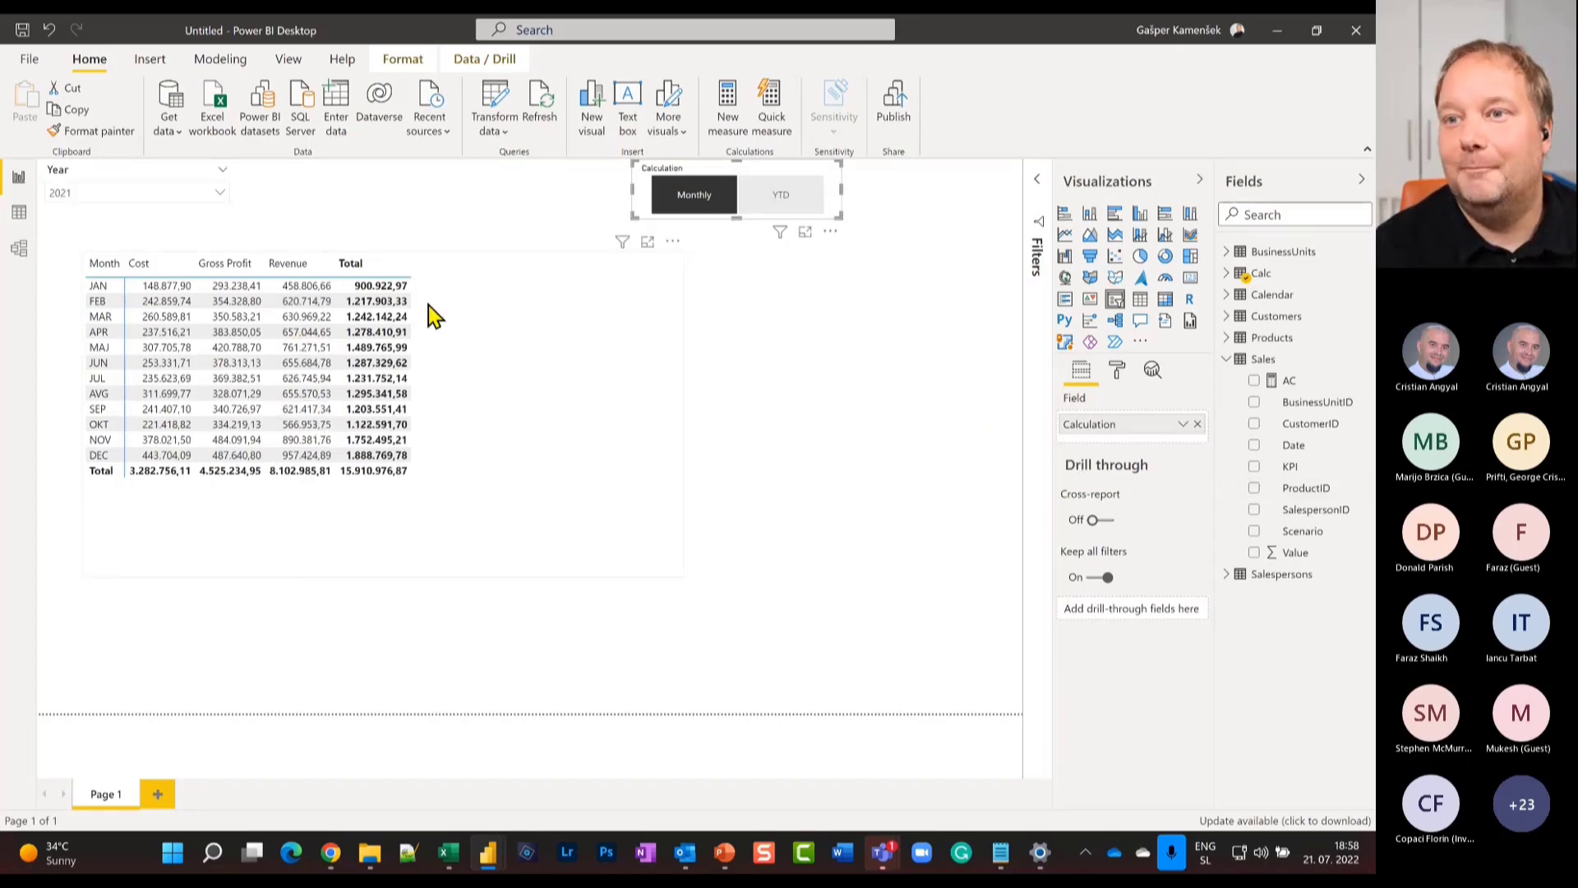
Remove KPI from the matrix columns and convert the visual back to a table.
{"action": "left_click", "coordinate": [549, 310]}
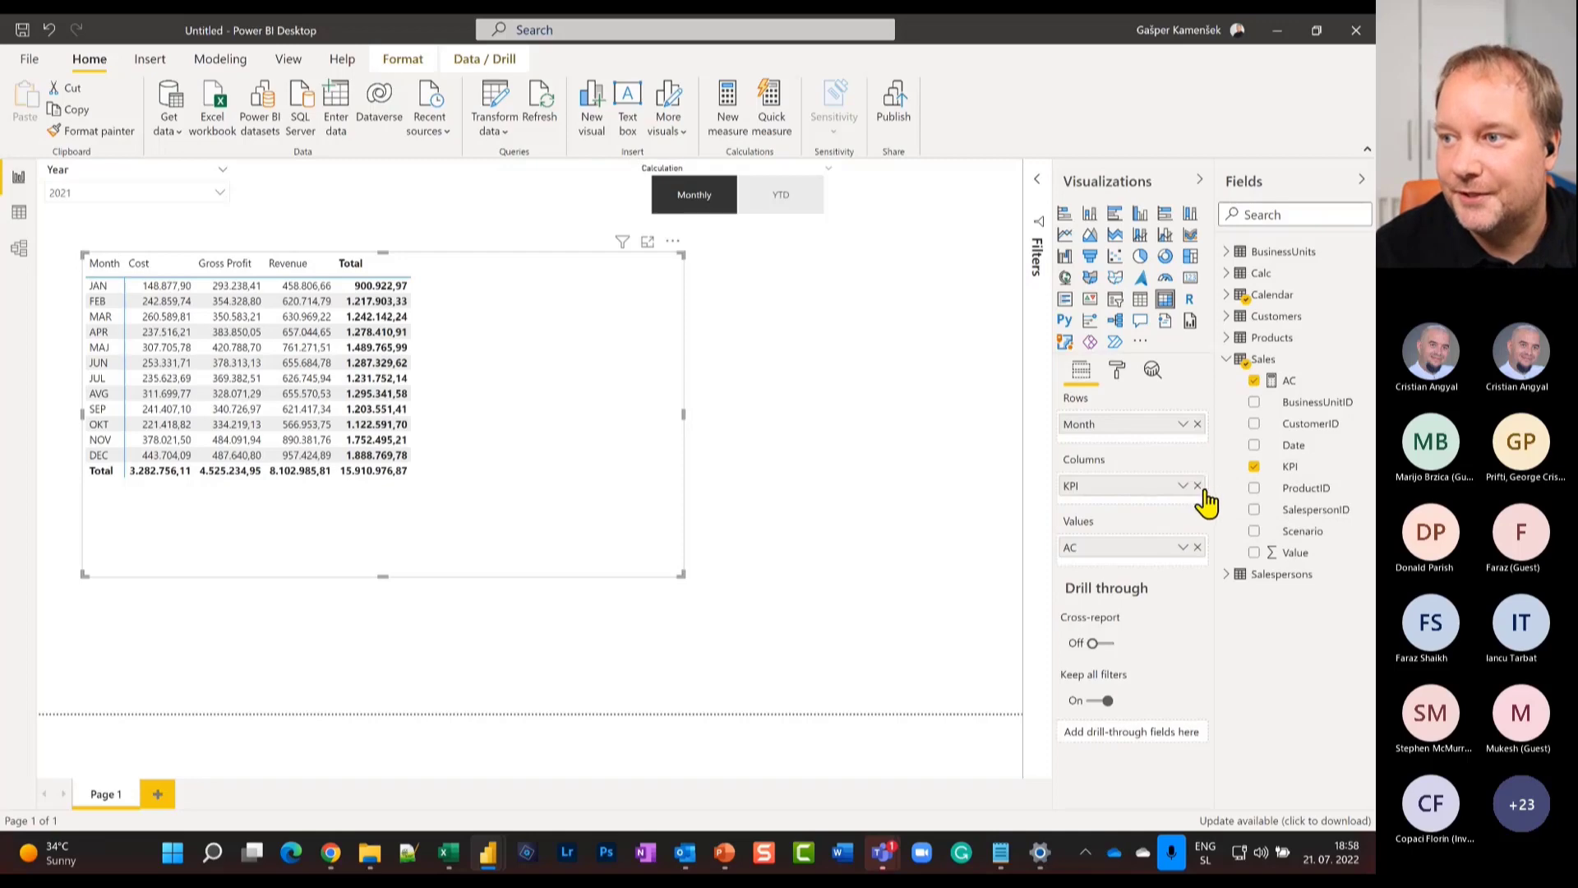
{"action": "left_click", "coordinate": [1198, 486]}
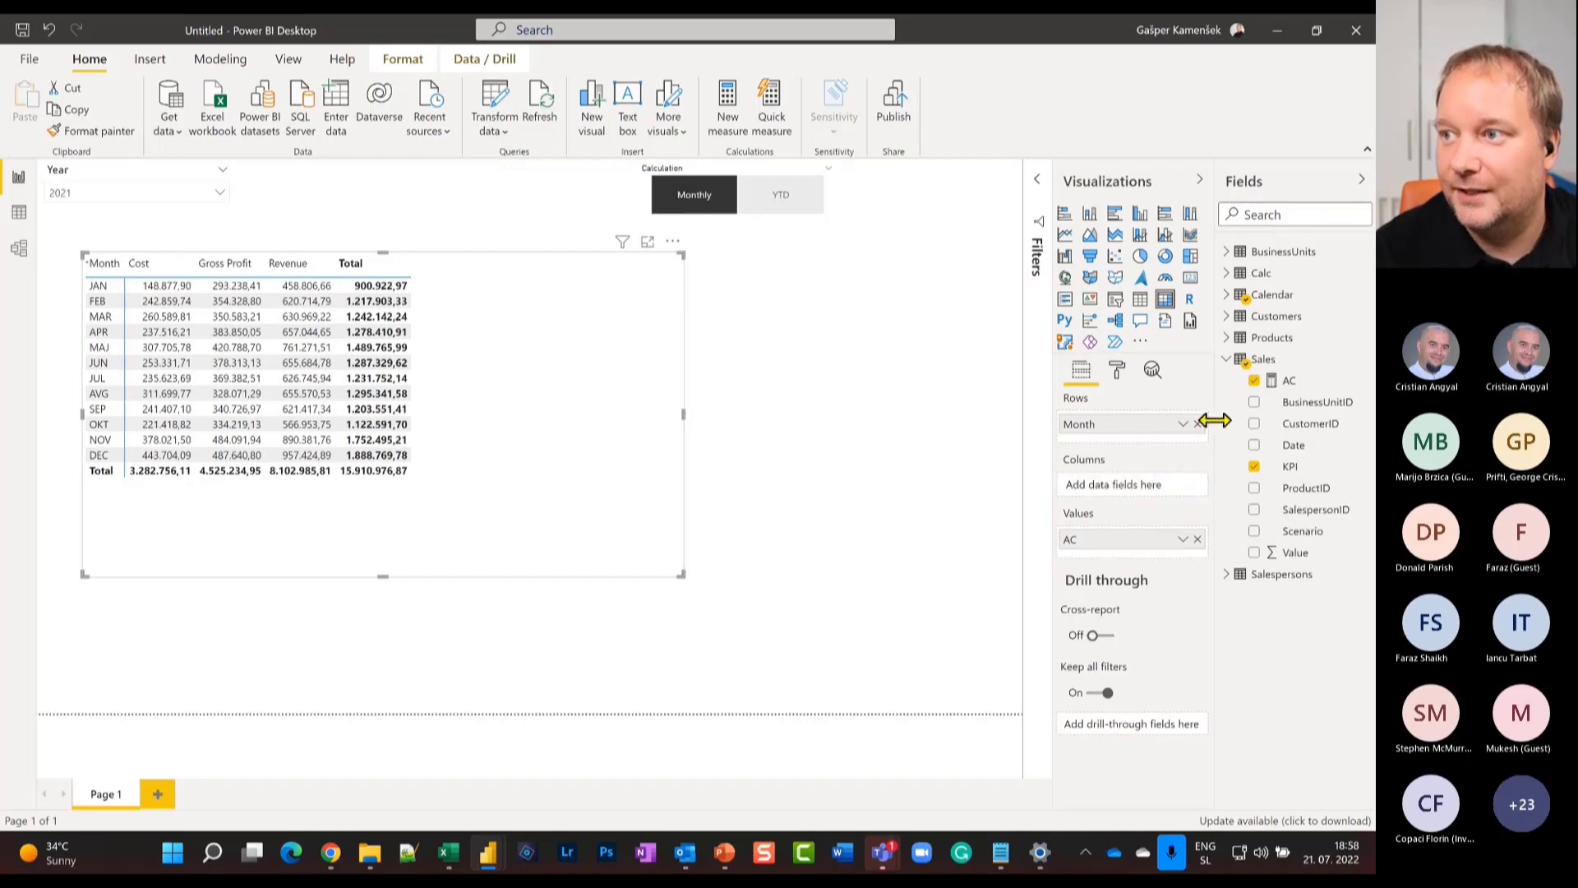
{"action": "left_click", "coordinate": [1142, 301]}
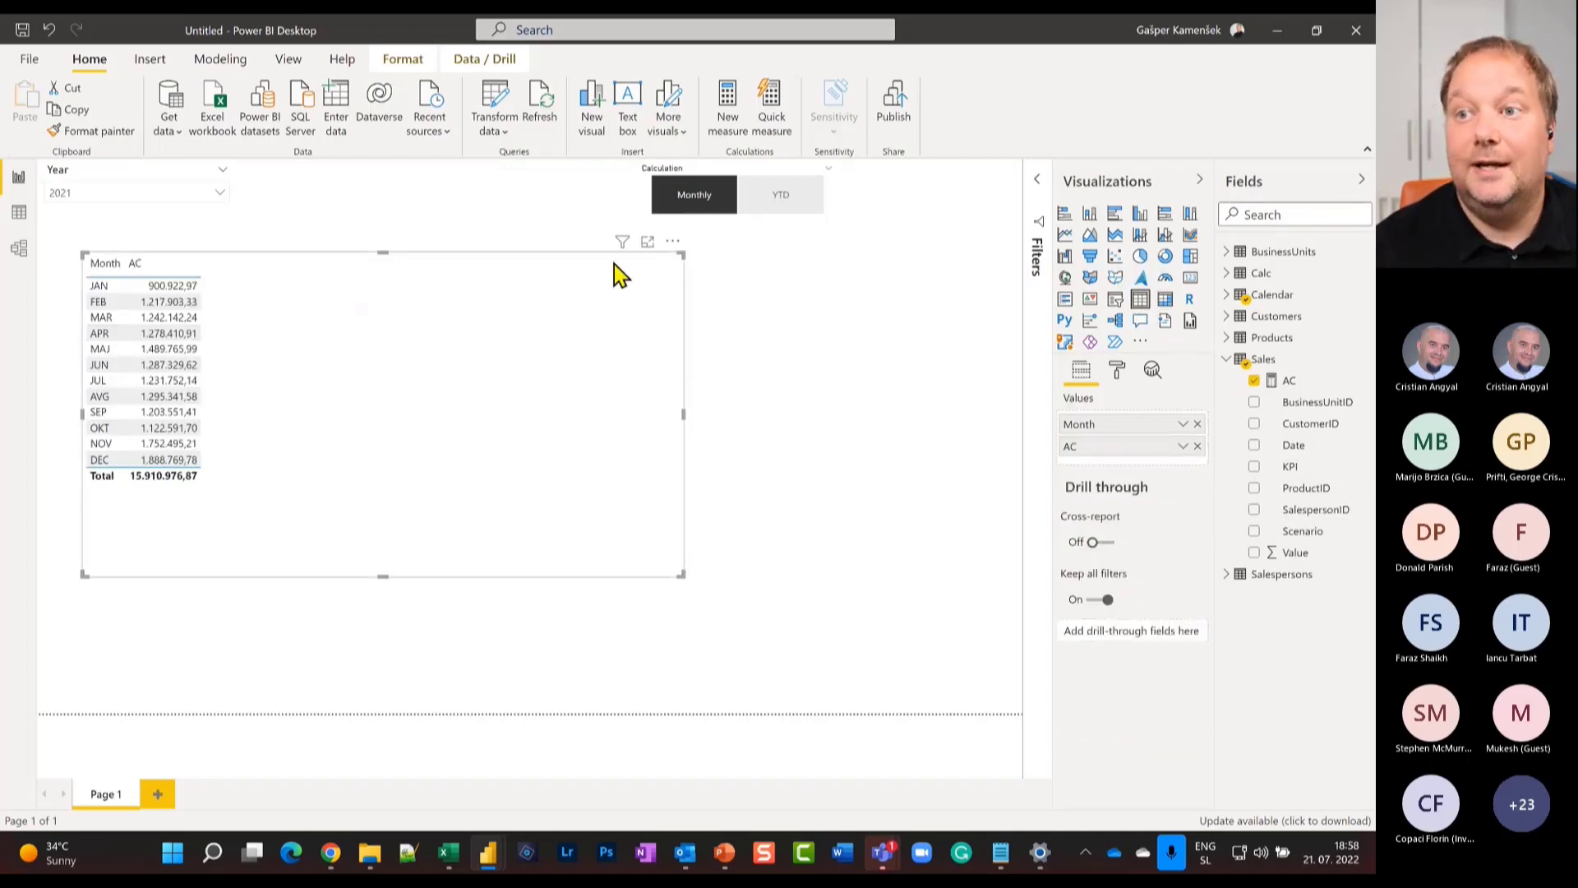
Create a KPI slicer between the Year and Calculation slicers and set its style to Dropdown.
{"action": "left_click", "coordinate": [514, 202]}
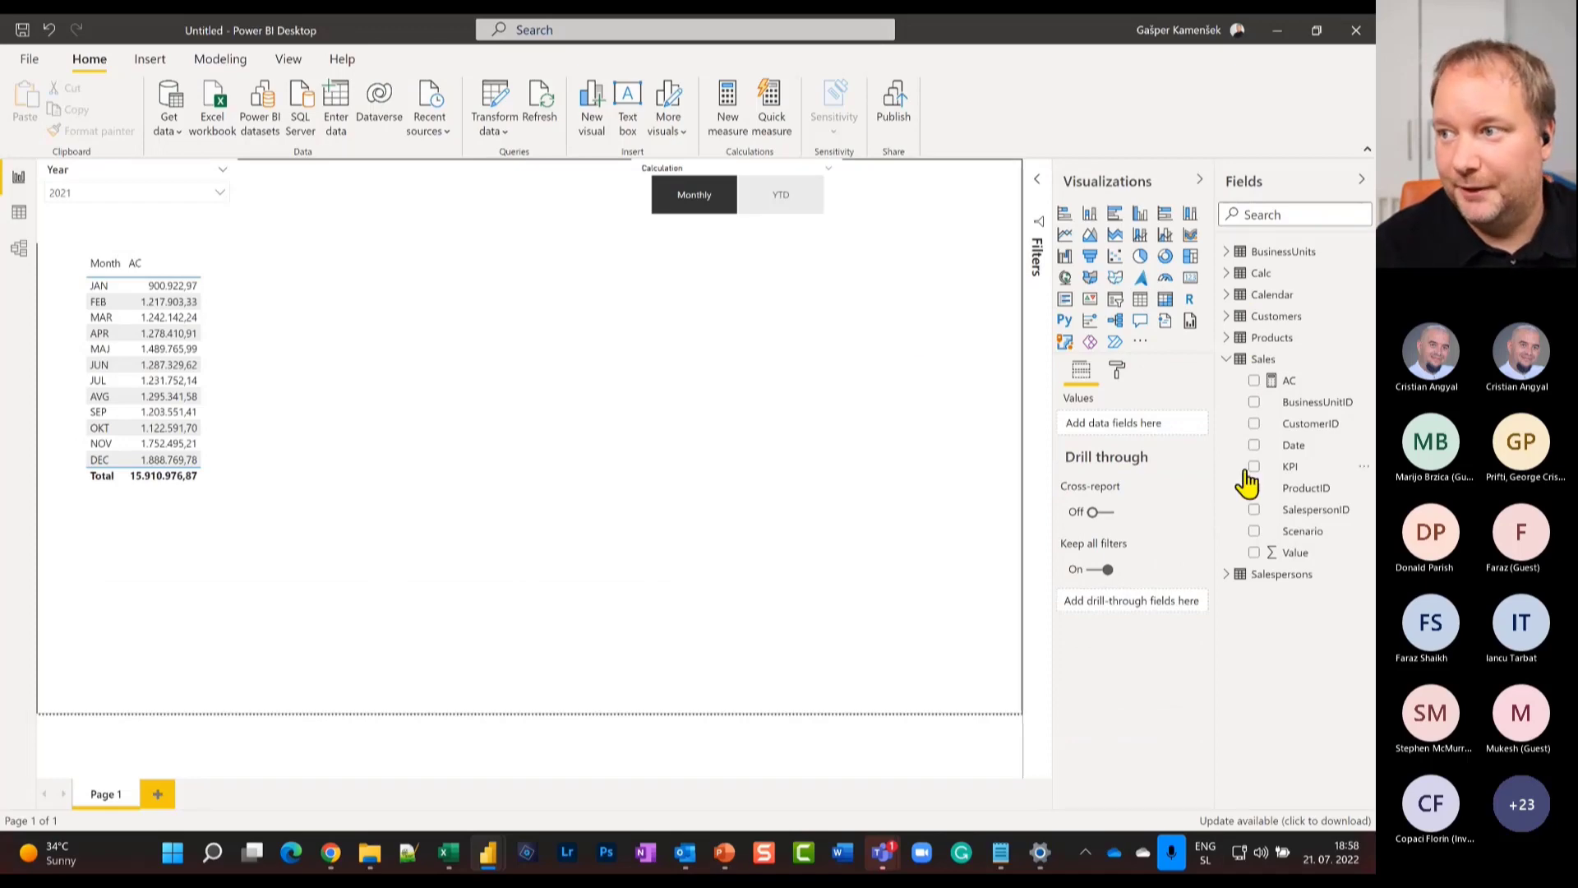
{"action": "left_click_drag", "start_coordinate": [1307, 473], "coordinate": [473, 202]}
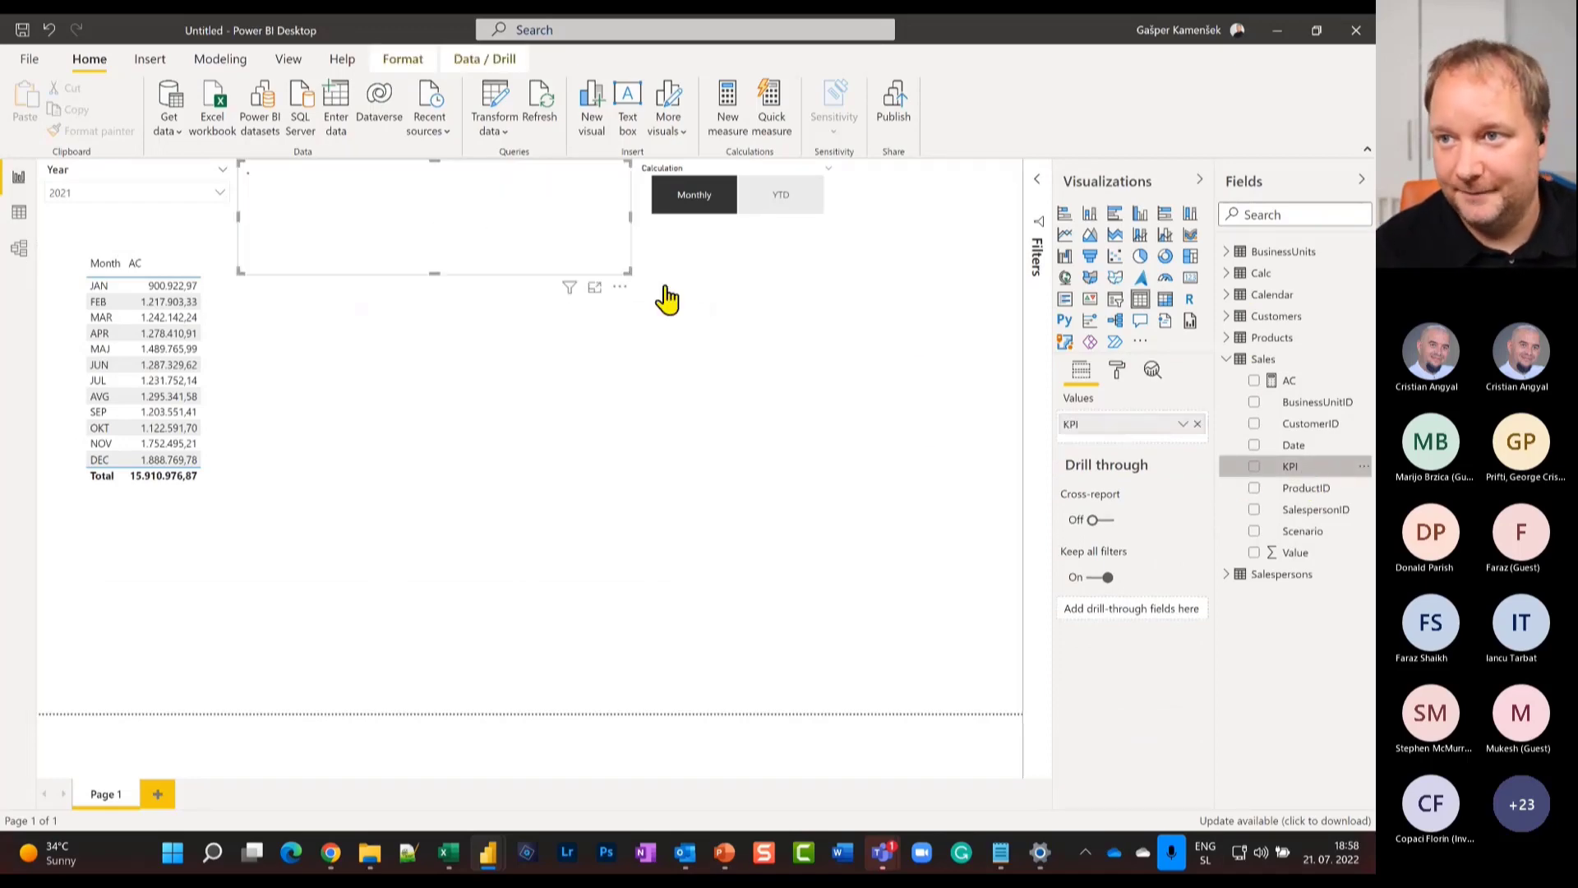
{"action": "left_click", "coordinate": [1116, 301]}
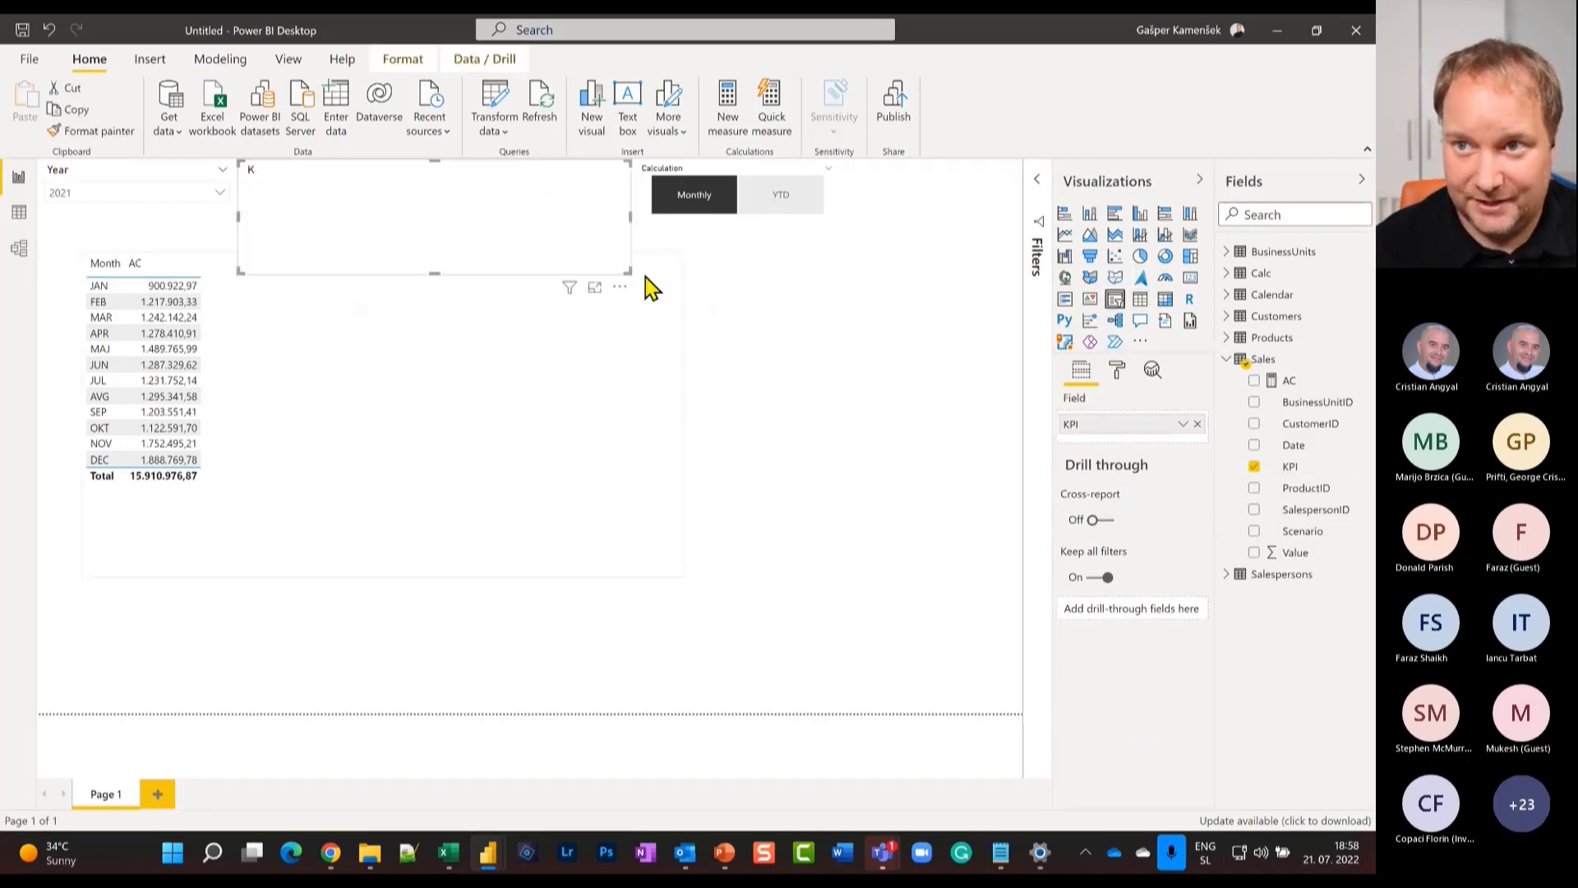
{"action": "left_click", "coordinate": [616, 170]}
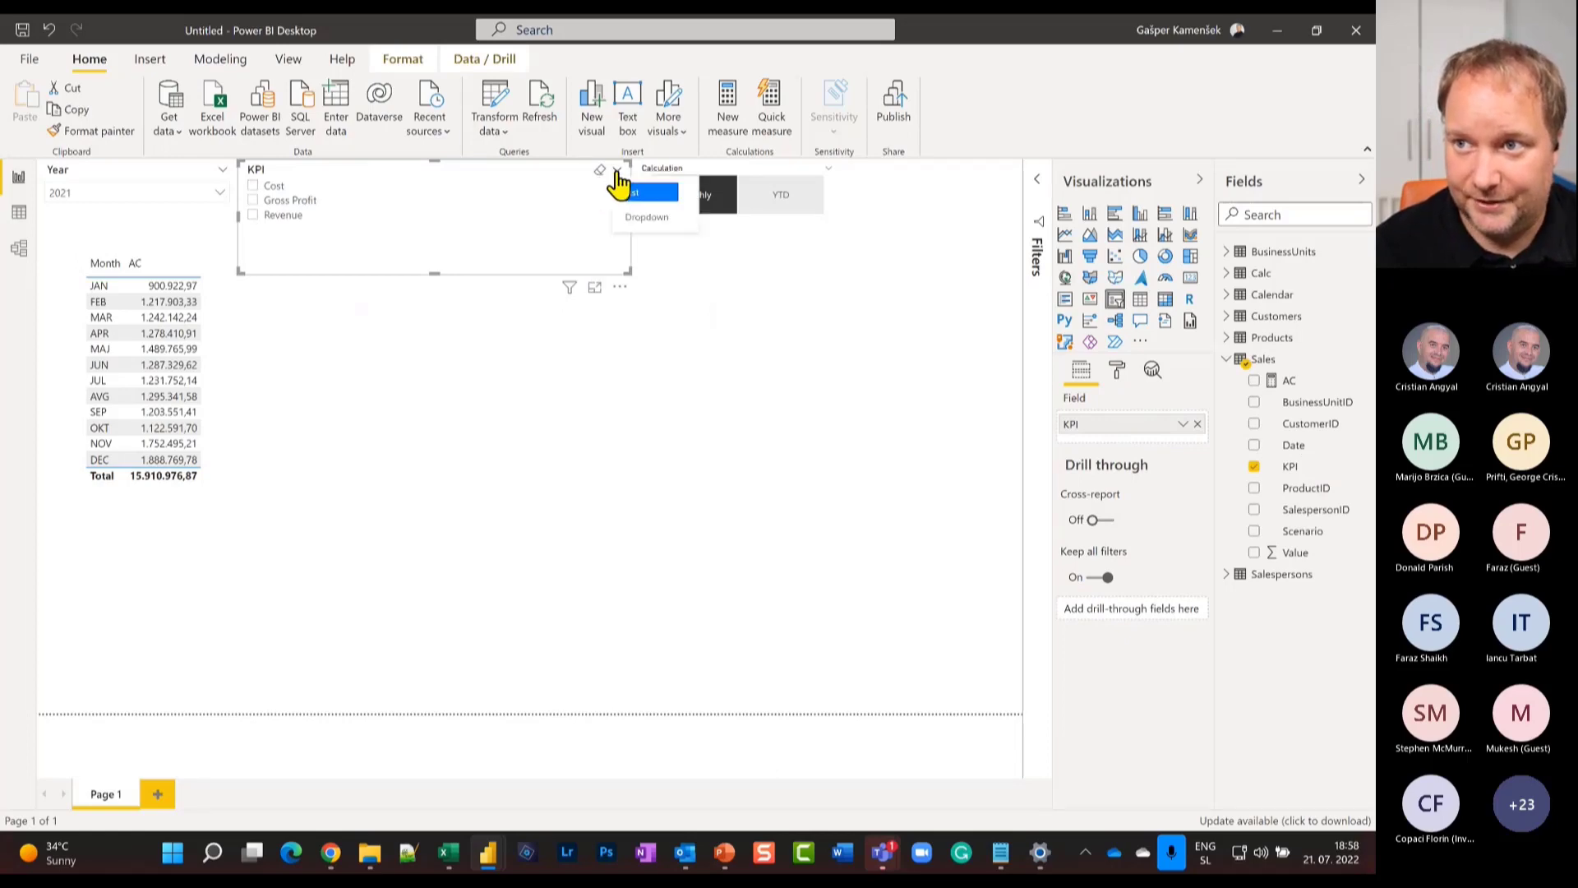
{"action": "left_click", "coordinate": [641, 215]}
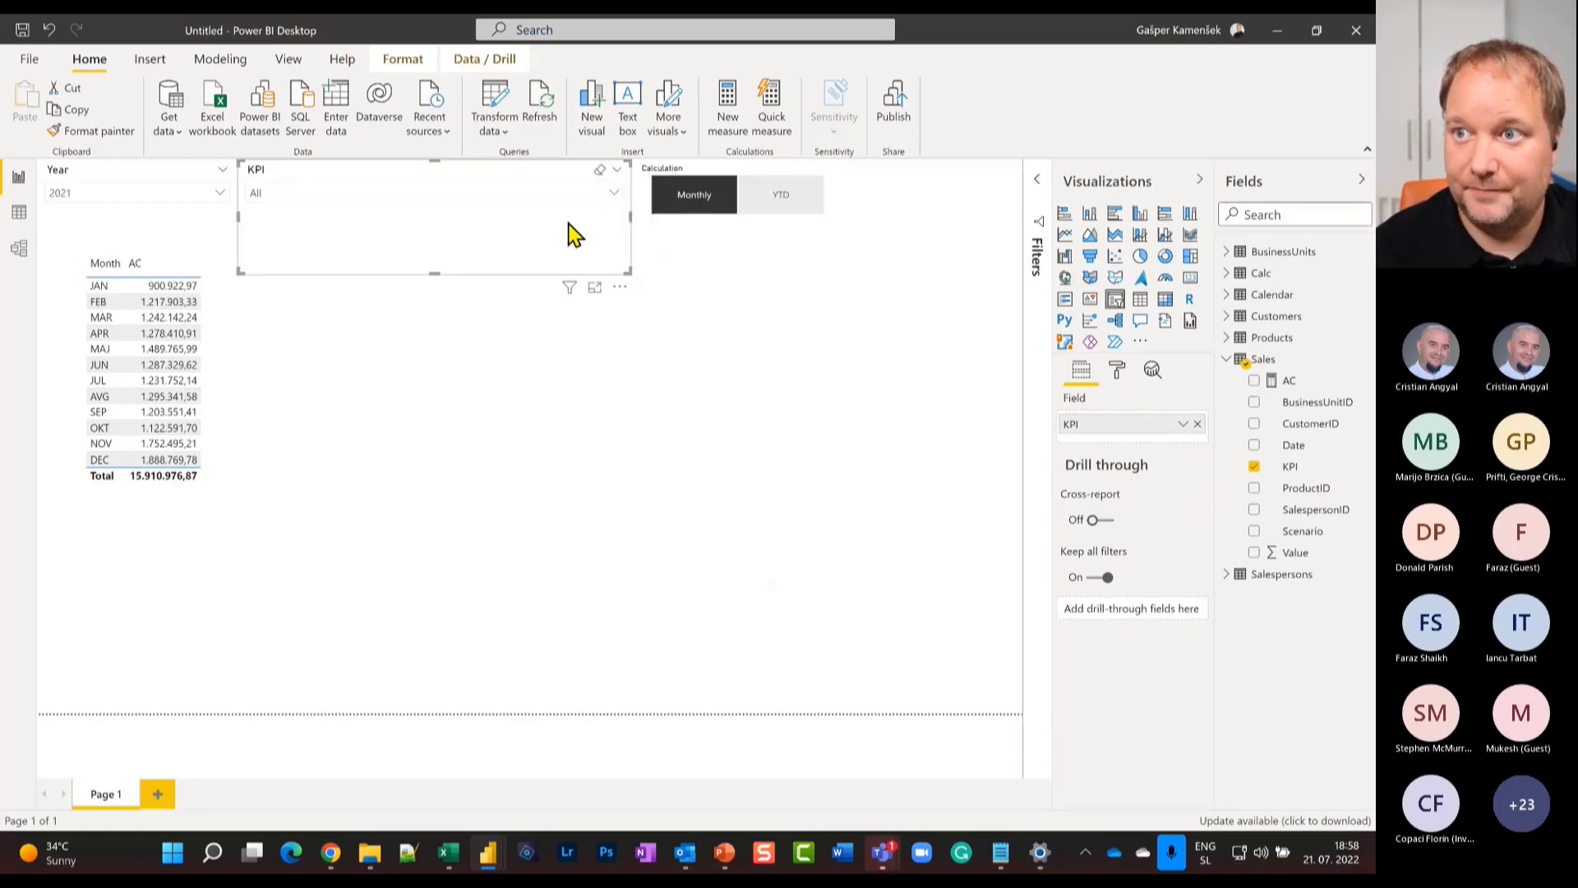
Filter the KPI slicer to Revenue and shrink the slicer to a compact box beside the Year slicer.
{"action": "left_click", "coordinate": [607, 196]}
{"action": "left_click", "coordinate": [279, 241]}
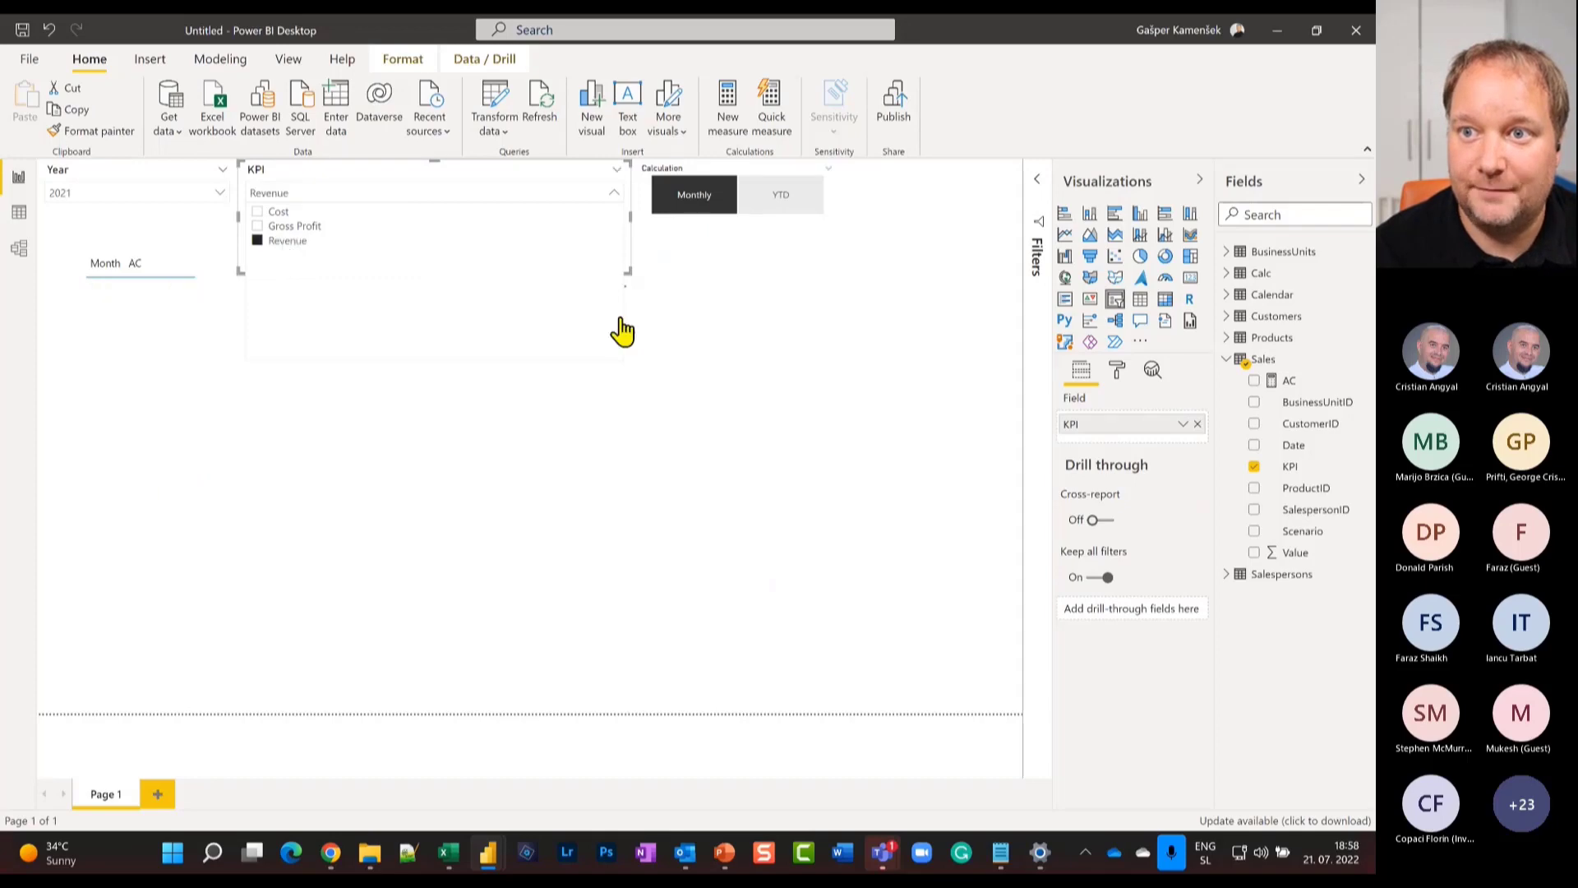
{"action": "left_click", "coordinate": [630, 272]}
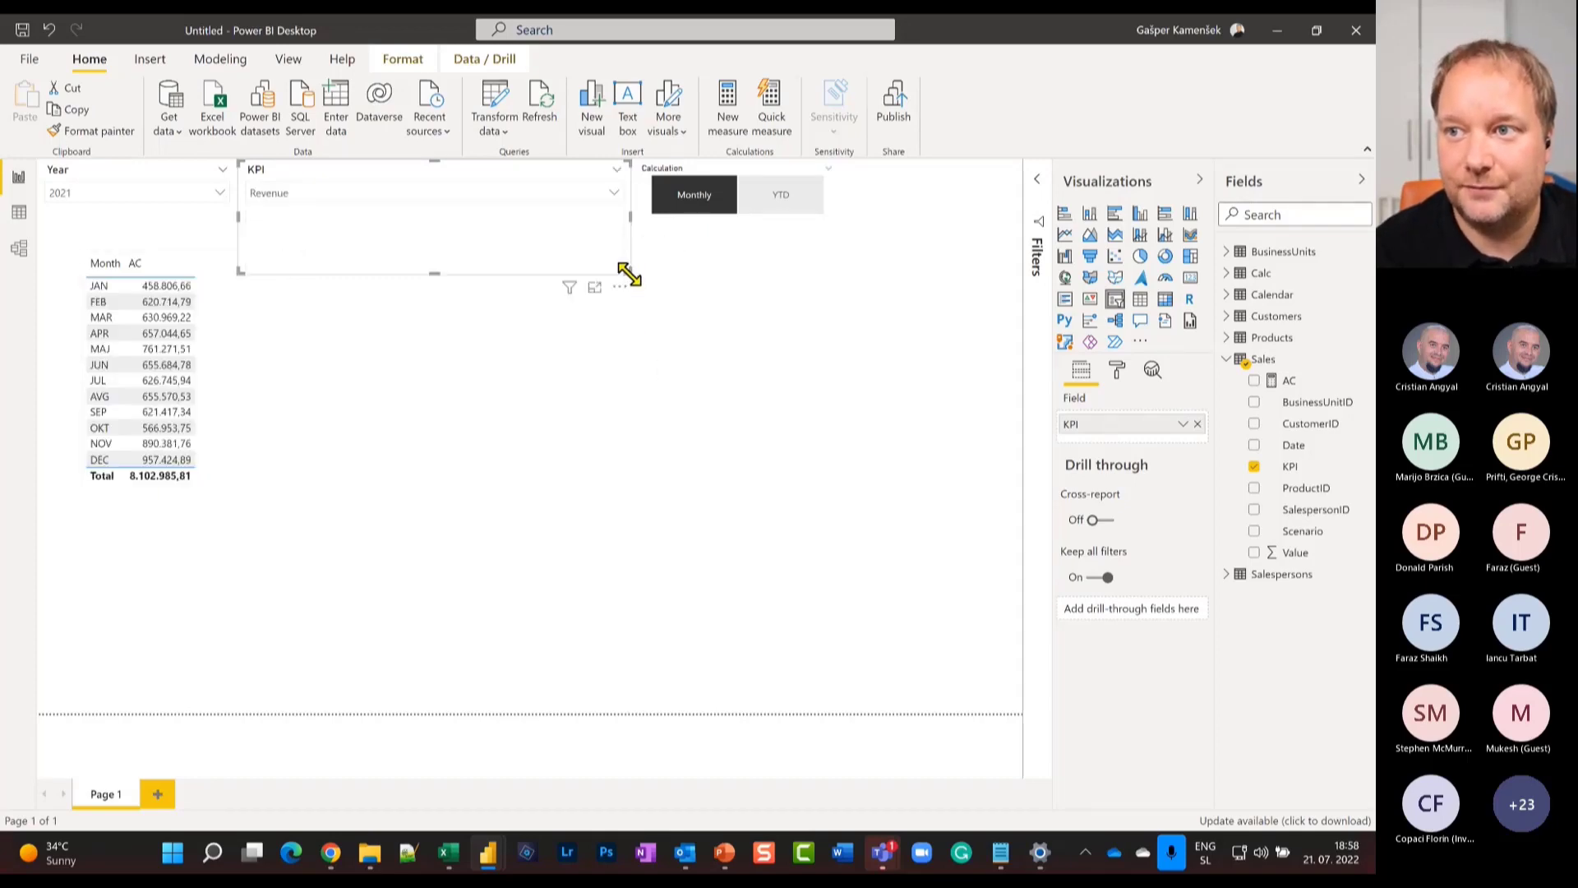
{"action": "left_click_drag", "start_coordinate": [630, 273], "coordinate": [509, 218]}
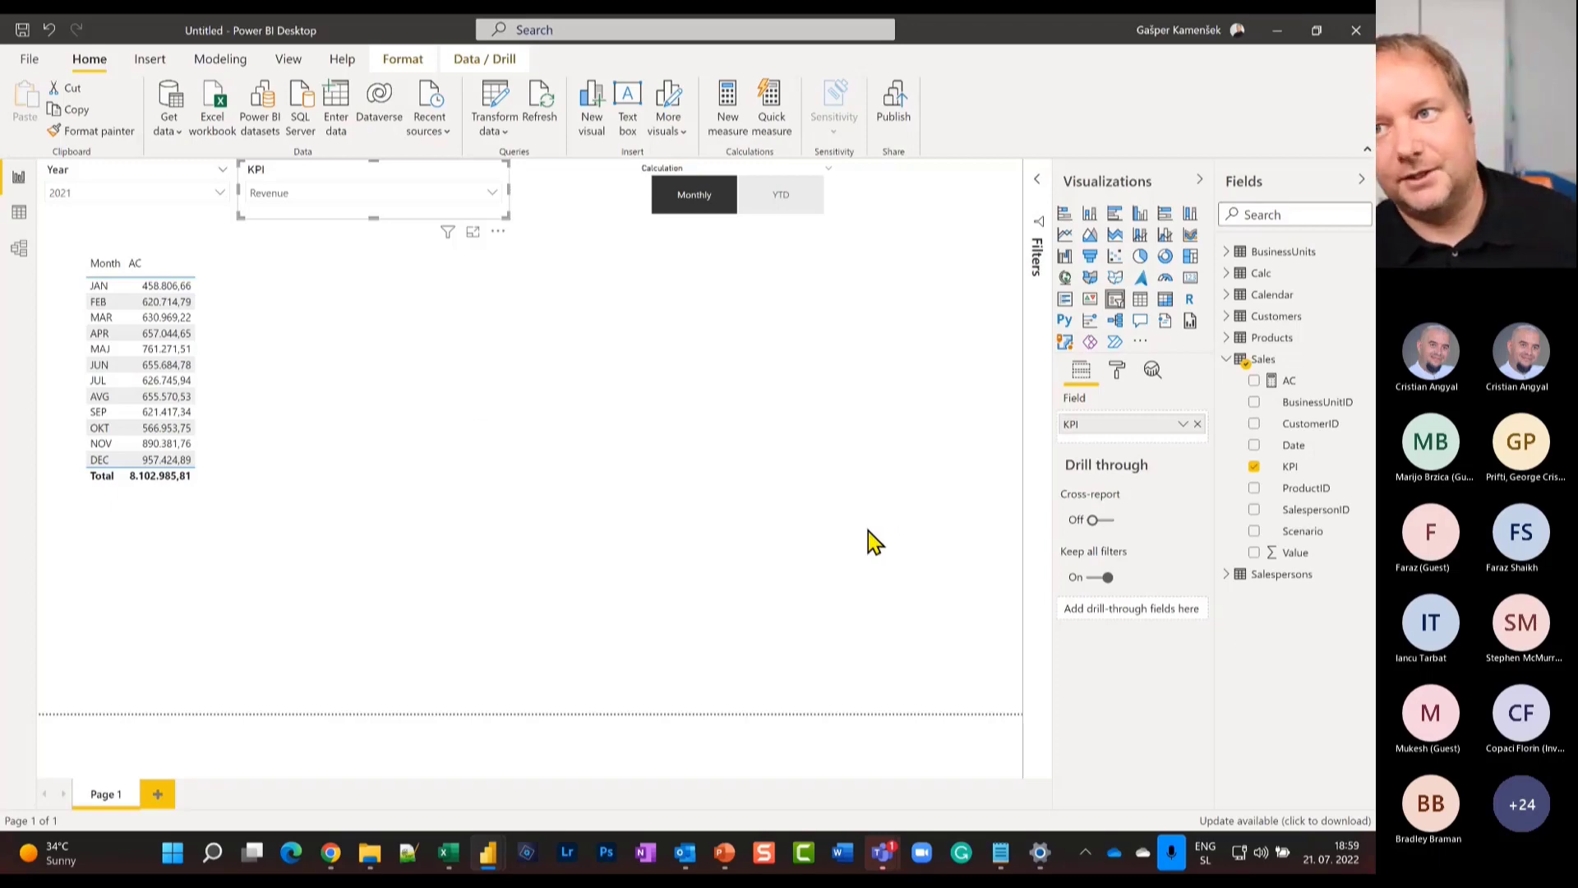
Show the full AC measure formula and point arrows at its name and its "AC" scenario filter for review.
{"action": "left_click", "coordinate": [251, 306]}
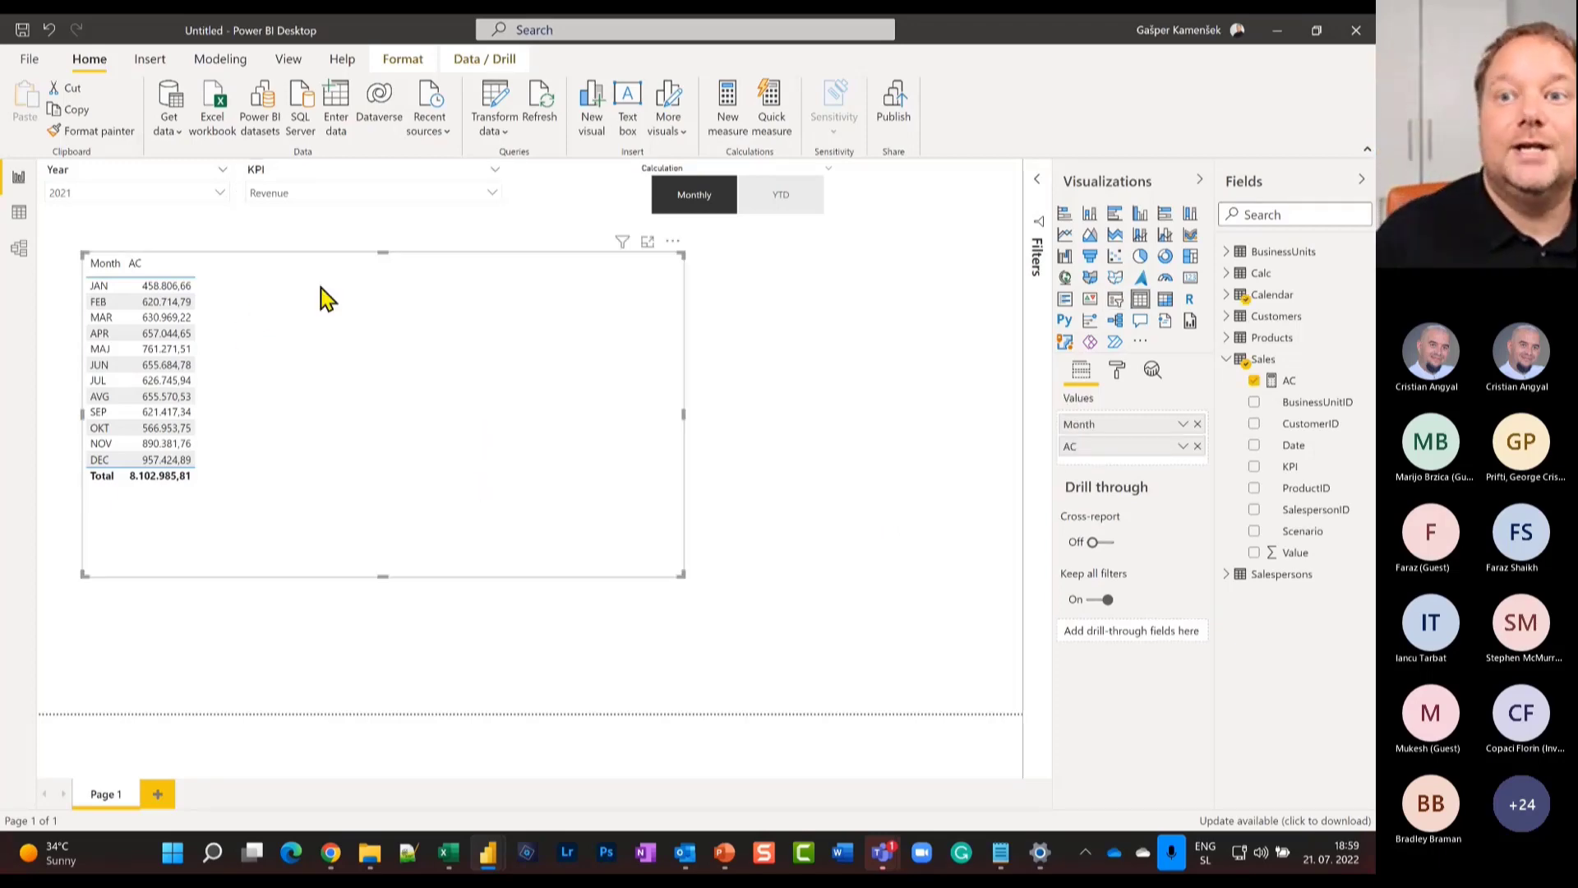
{"action": "left_click", "coordinate": [1295, 382]}
{"action": "left_click", "coordinate": [1039, 177]}
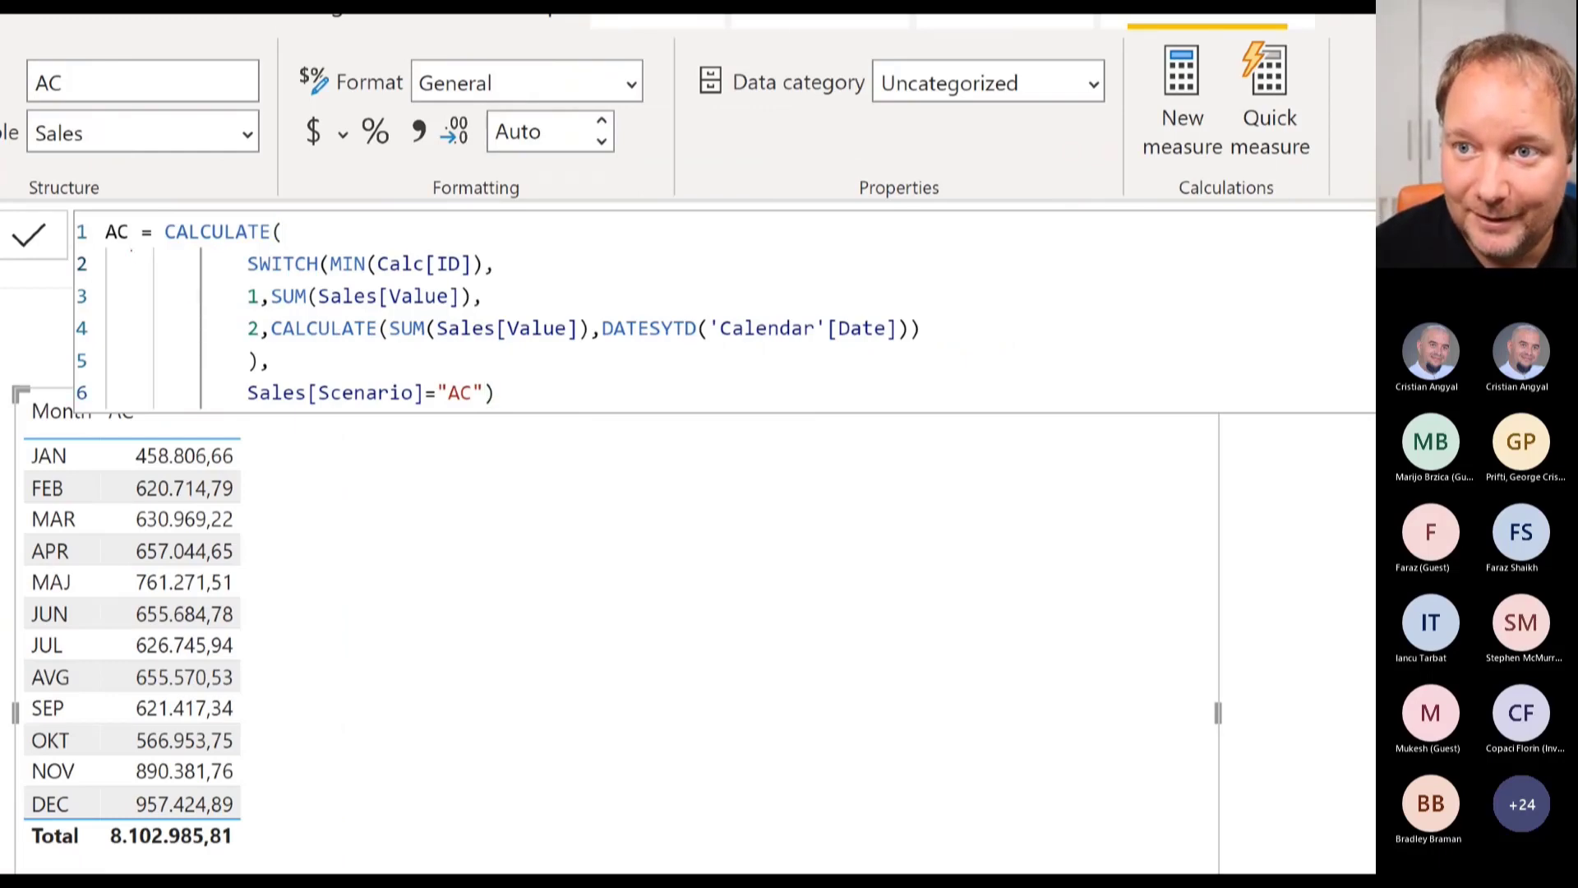
{"action": "left_click_drag", "start_coordinate": [121, 242], "coordinate": [200, 423]}
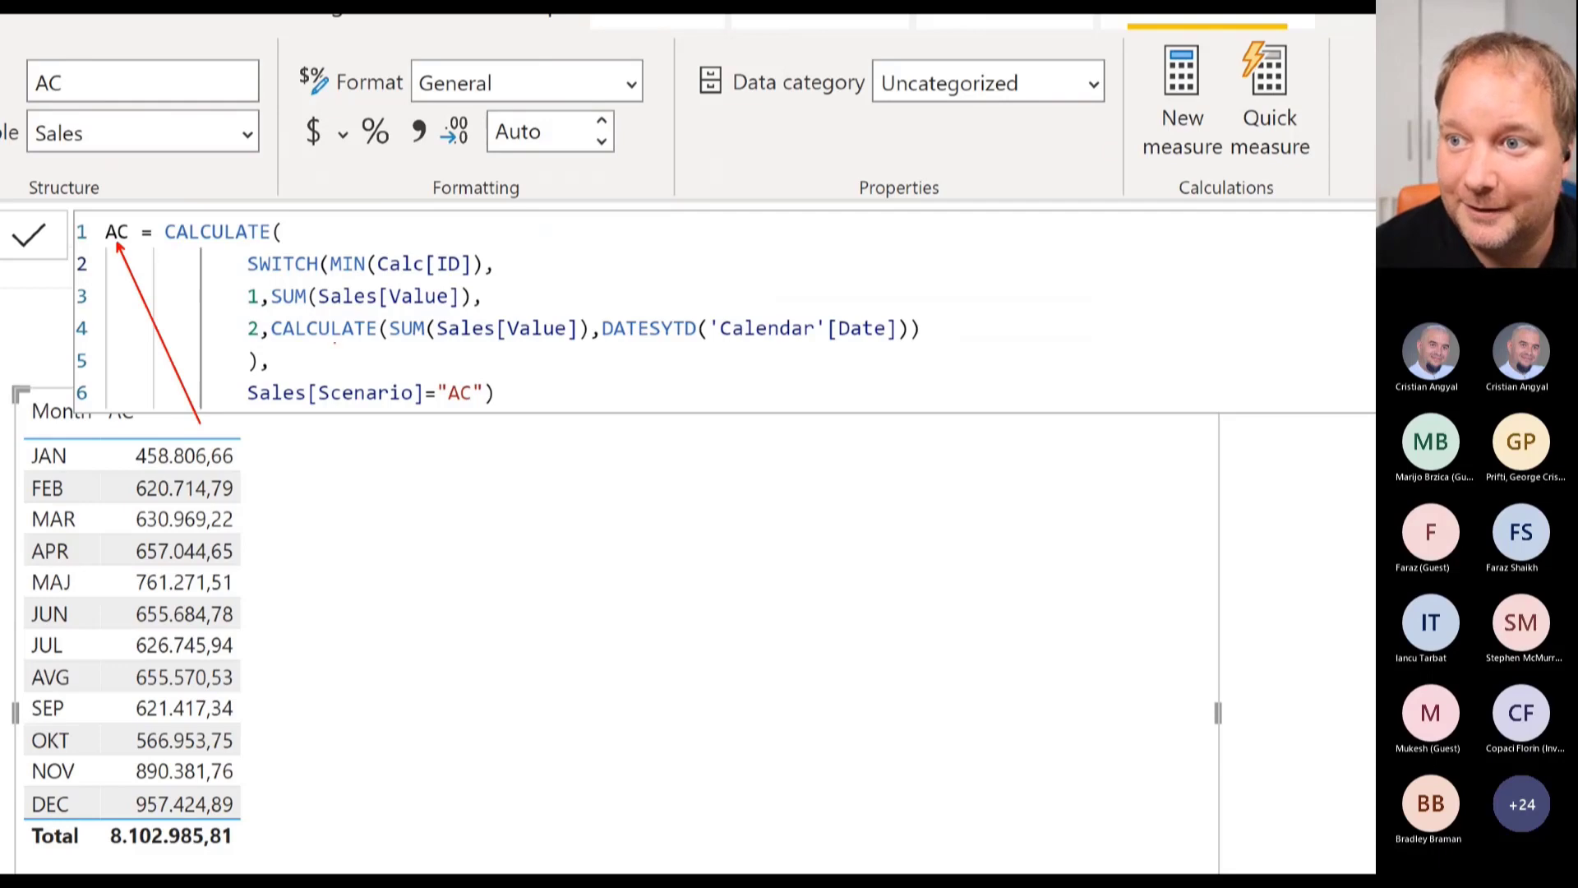
{"action": "left_click_drag", "start_coordinate": [465, 403], "coordinate": [577, 543]}
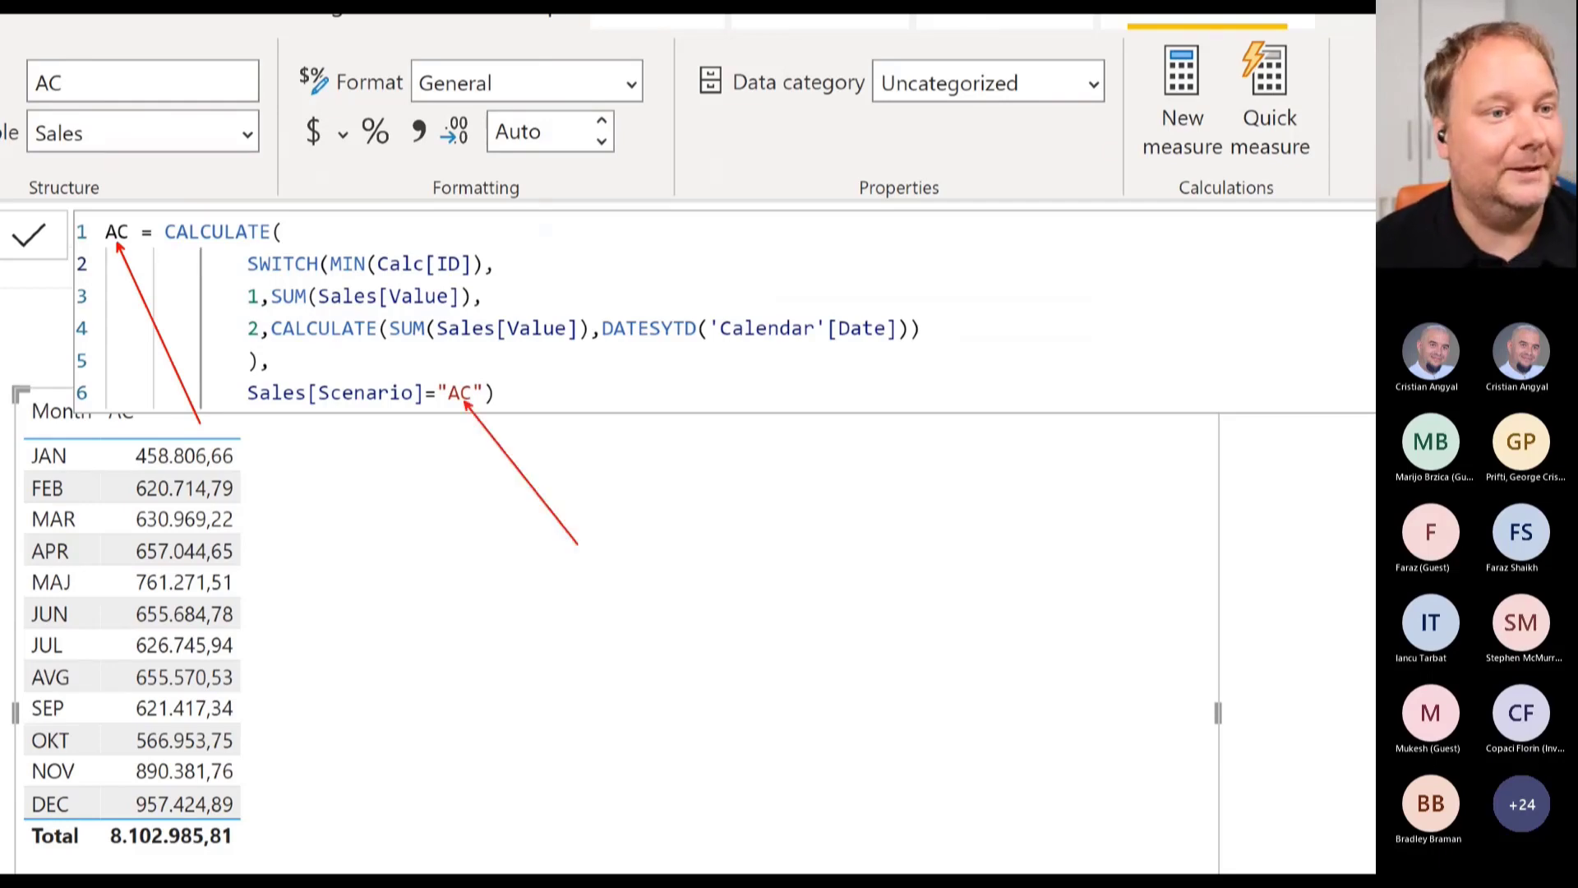
{"action": "key", "text": "Escape"}
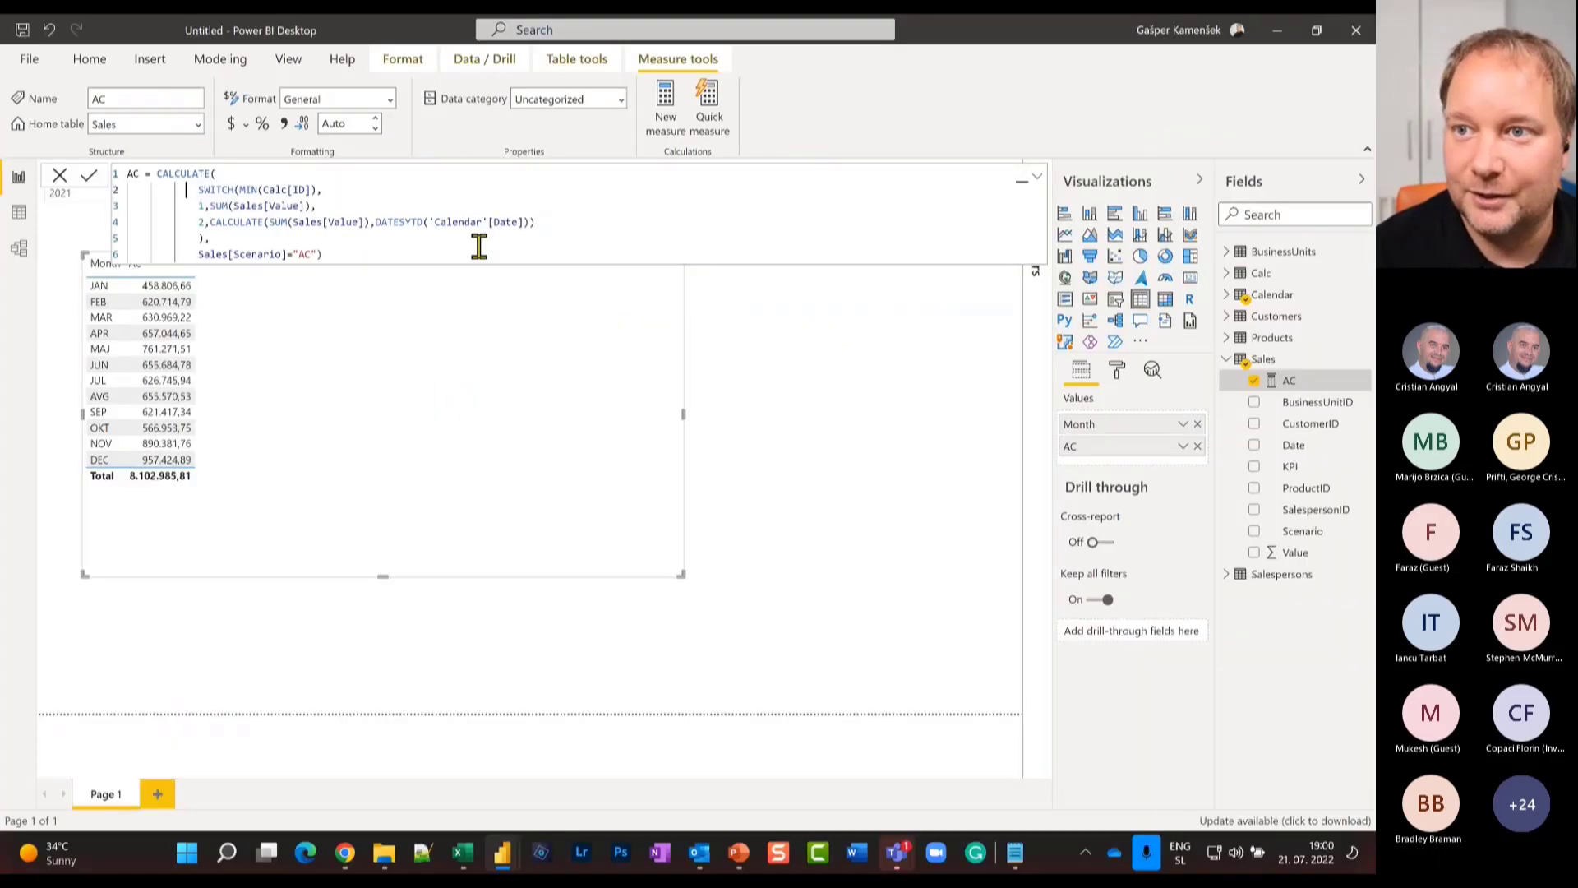
Copy the full AC measure formula and paste it into a new measure in the Sales table.
{"action": "left_click_drag", "start_coordinate": [349, 249], "coordinate": [95, 167]}
{"action": "key", "text": "ctrl+c"}
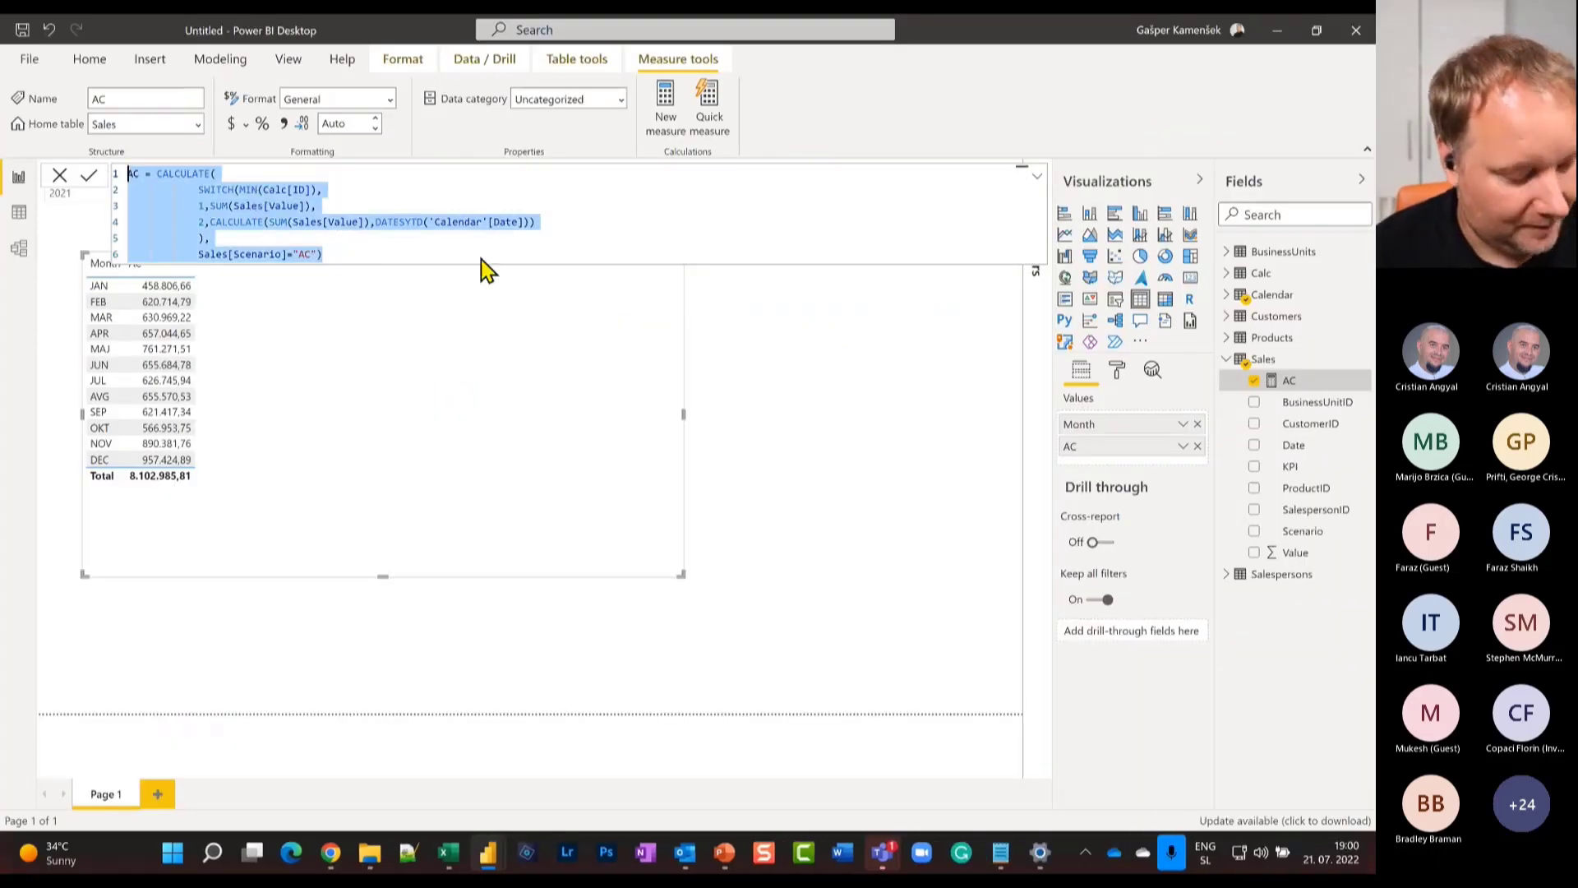
{"action": "key", "text": "Escape"}
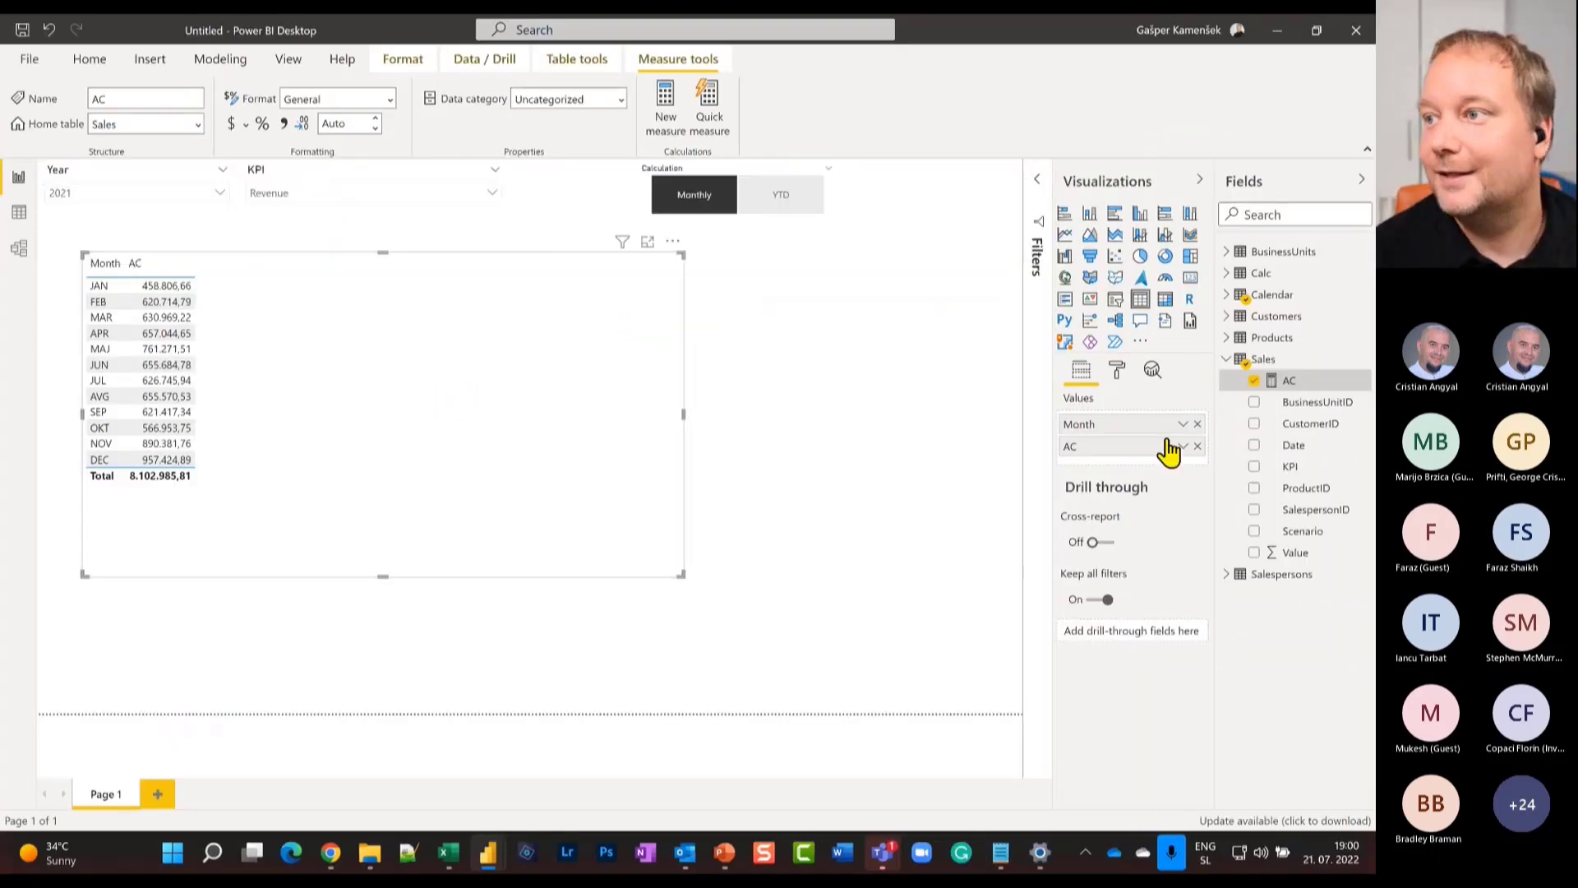
{"action": "right_click", "coordinate": [1285, 363]}
{"action": "left_click", "coordinate": [1216, 371]}
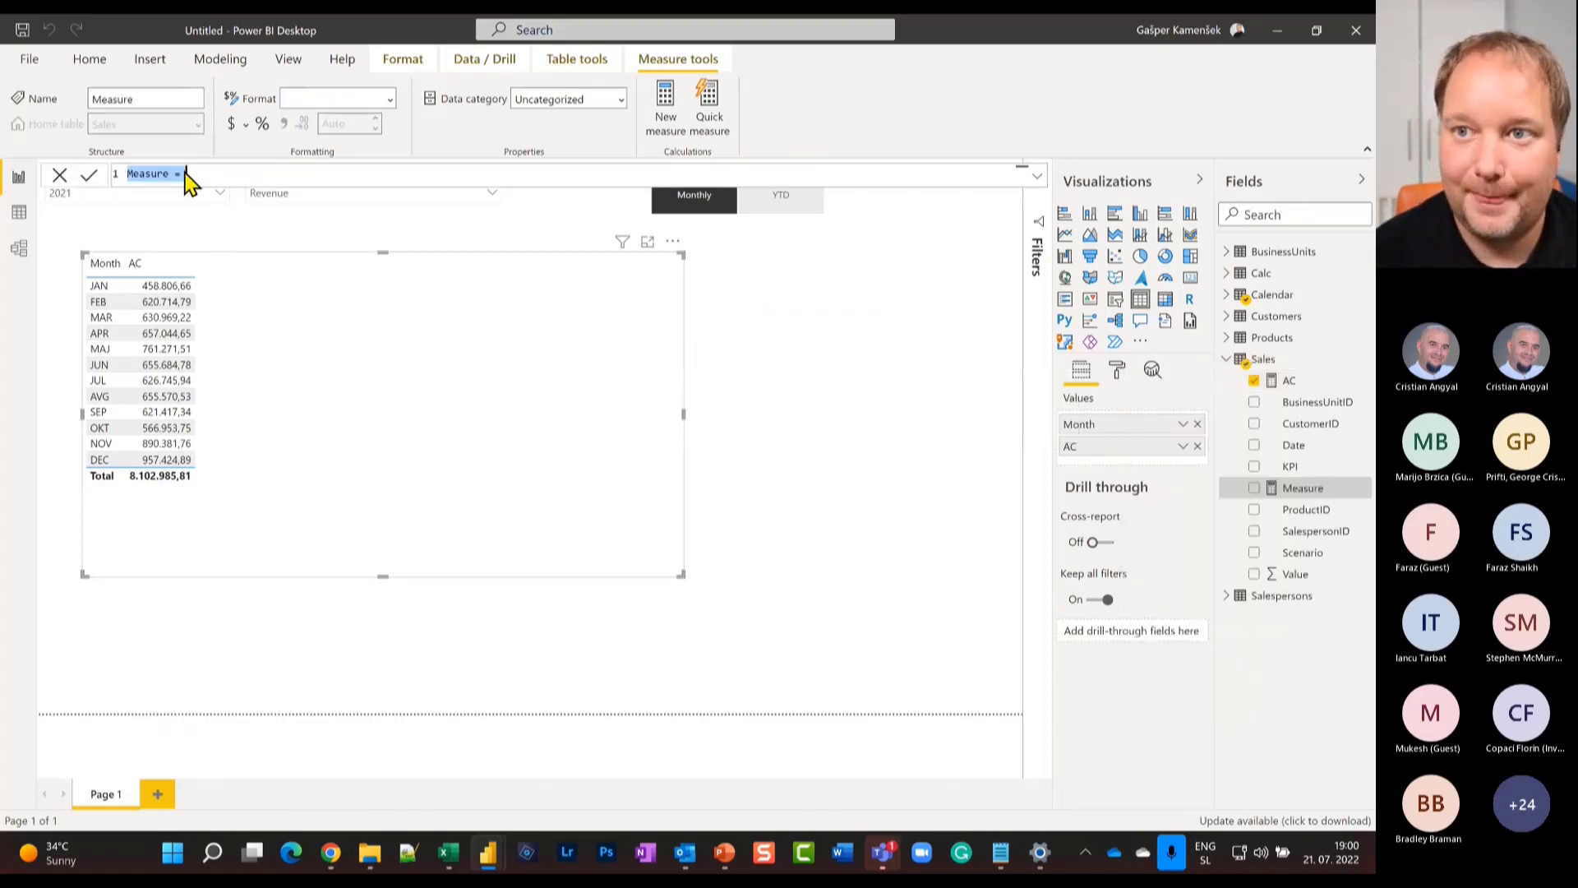
{"action": "key", "text": "ctrl+v"}
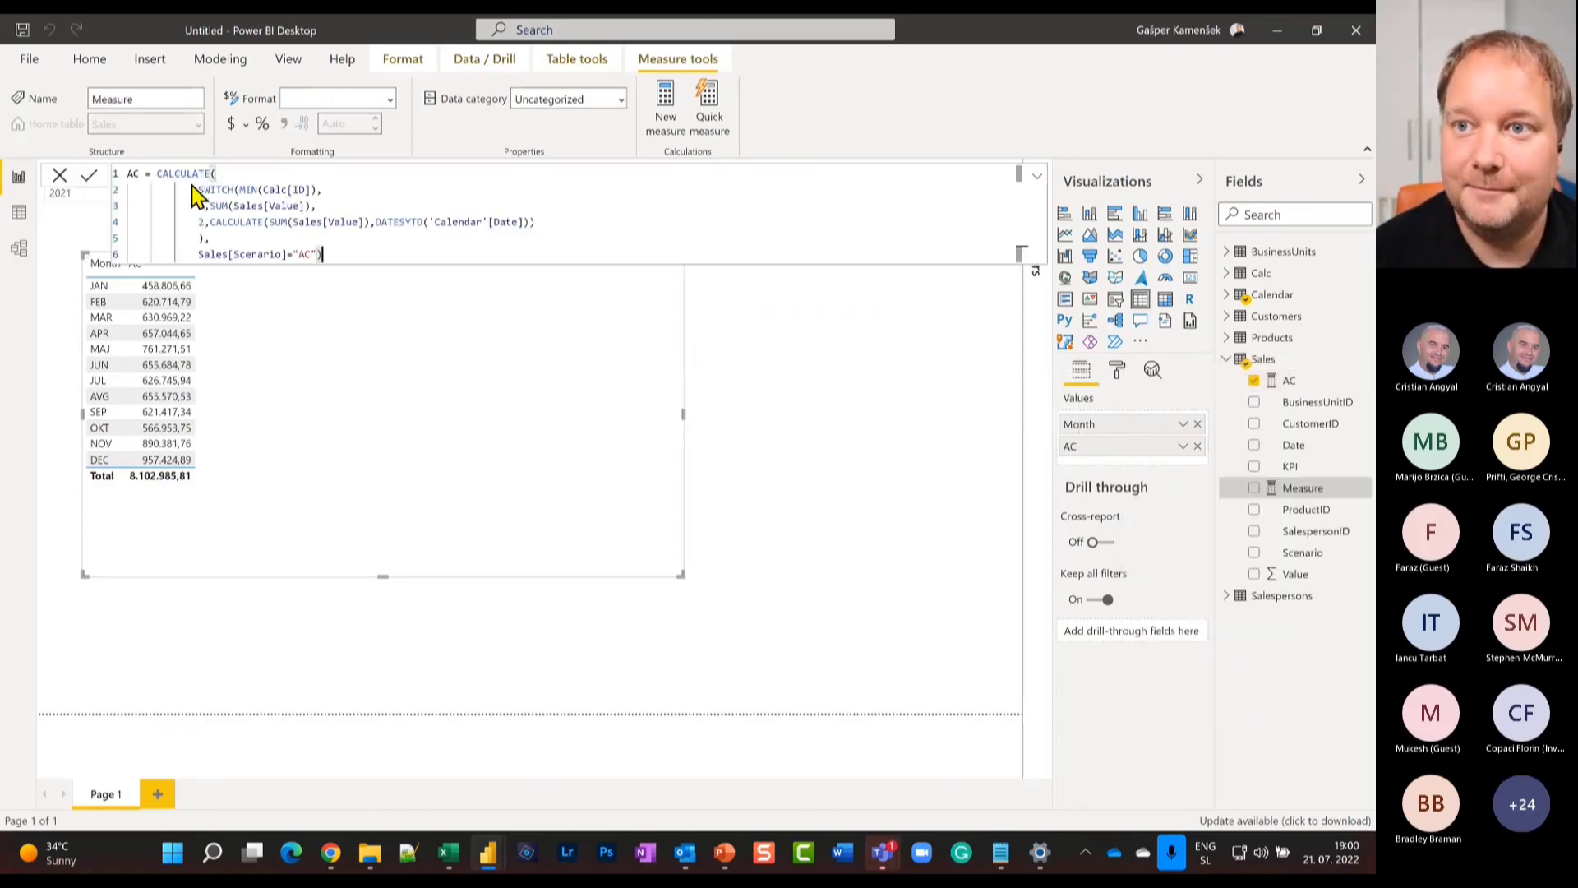
Turn the pasted formula into a measure named PL with Sales[Scenario]="PL", and add it to the month table.
{"action": "double_click", "coordinate": [134, 173]}
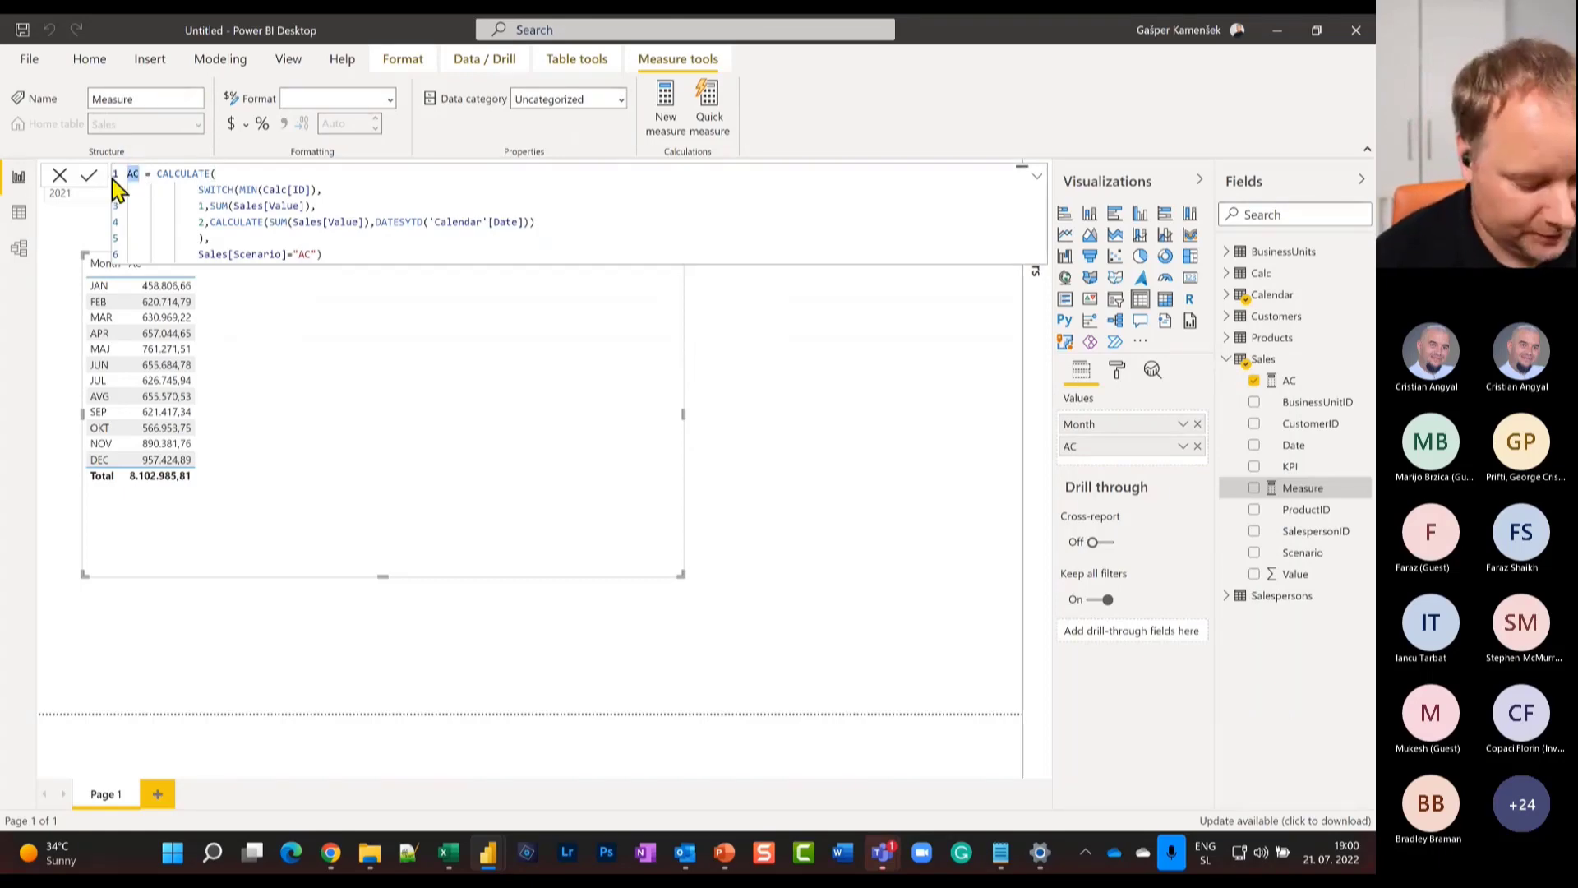
{"action": "type", "text": "PL"}
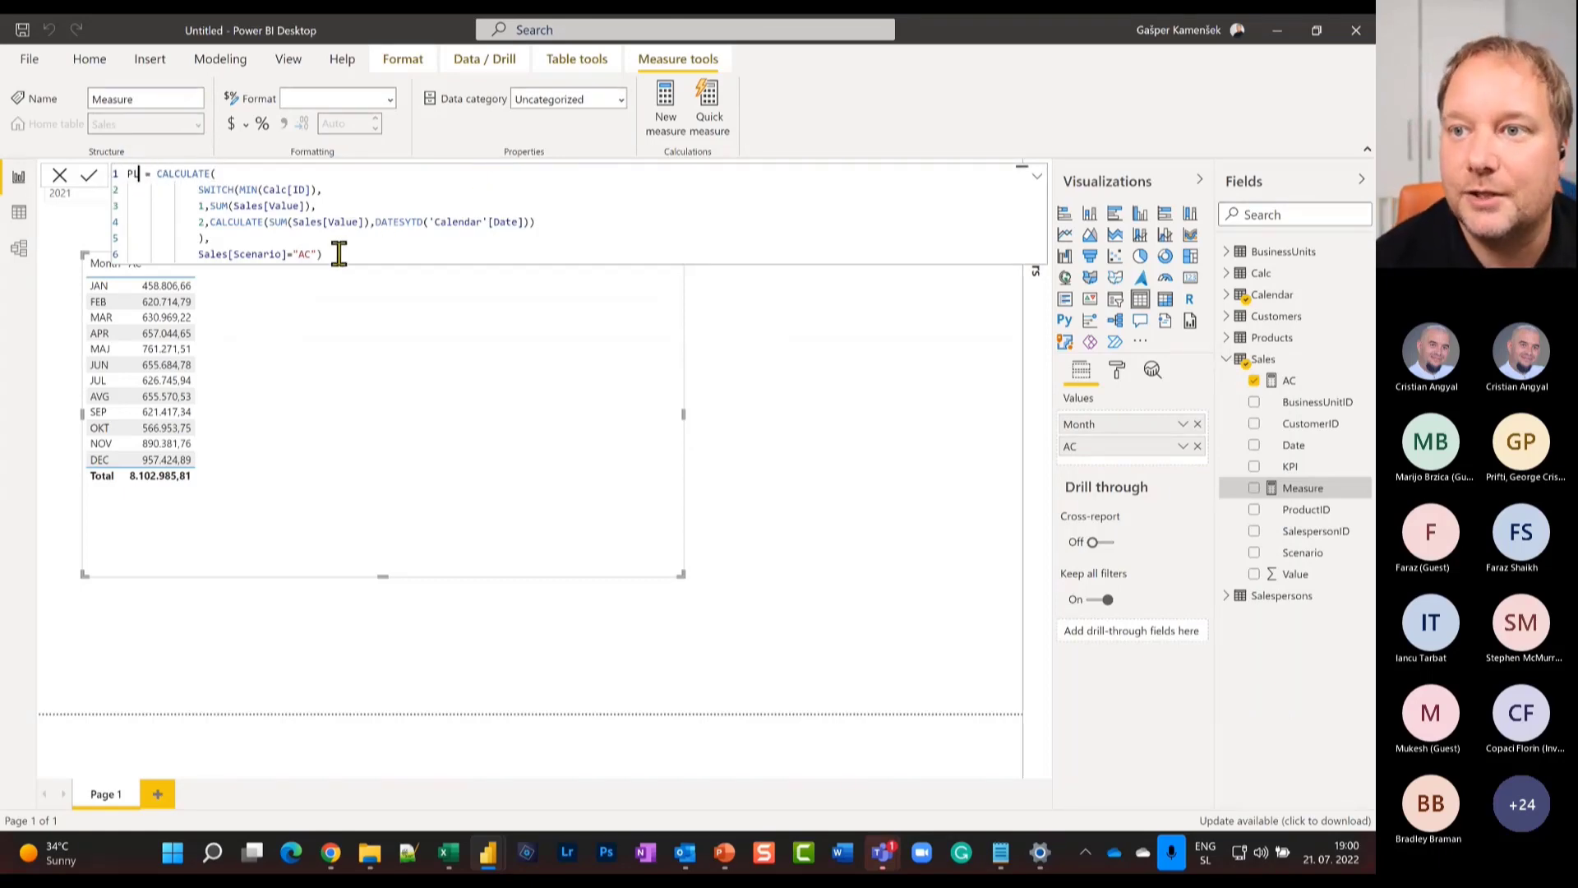
{"action": "double_click", "coordinate": [304, 254]}
{"action": "key", "text": "BackSpace"}
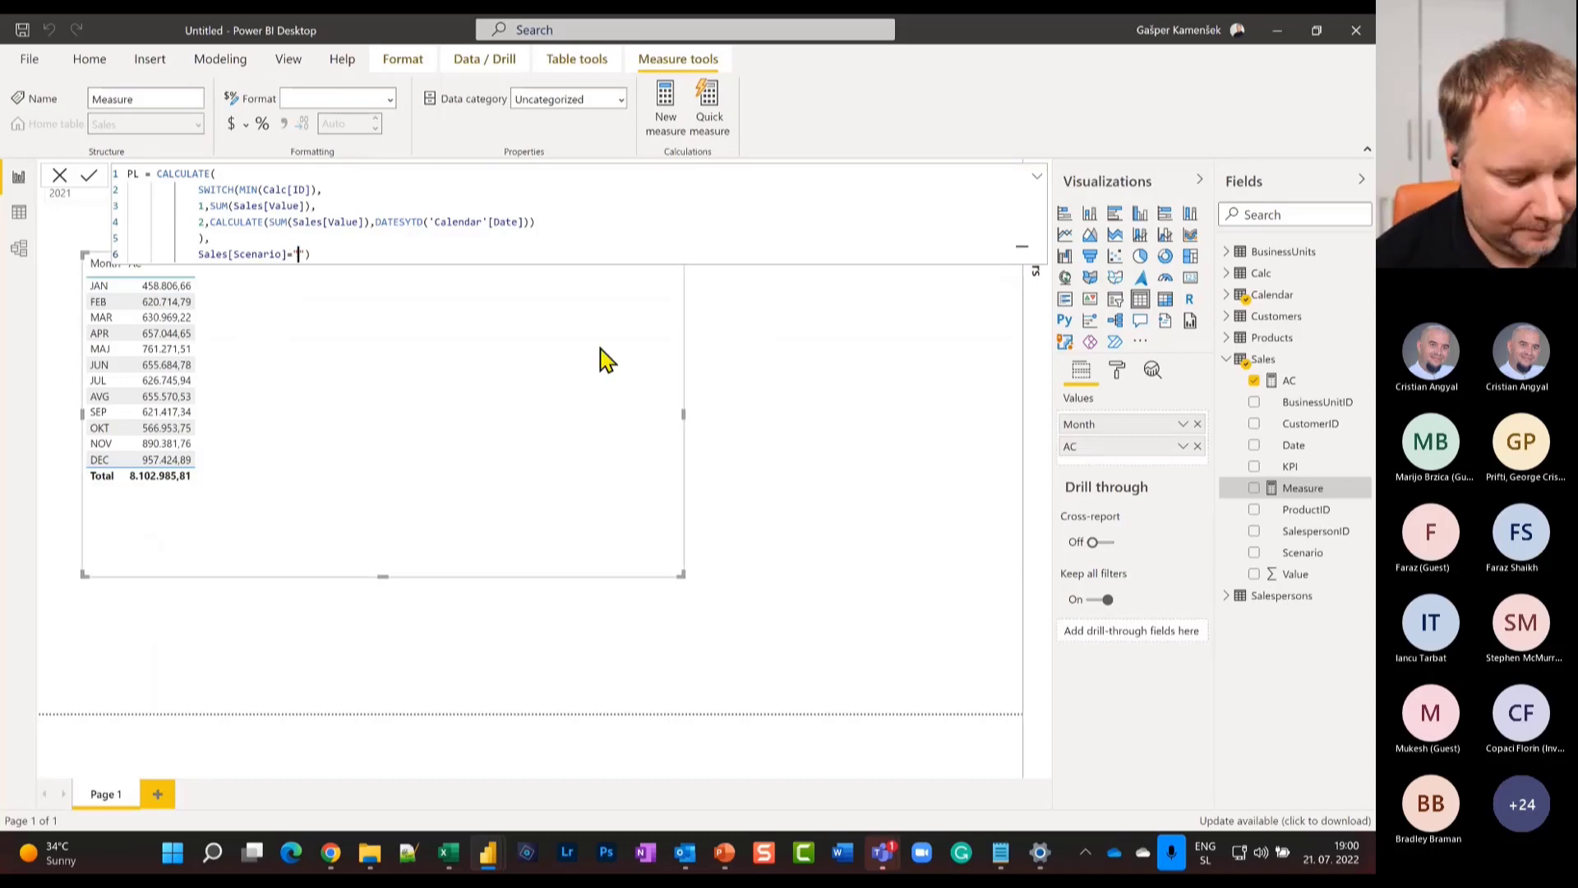
{"action": "type", "text": "PL"}
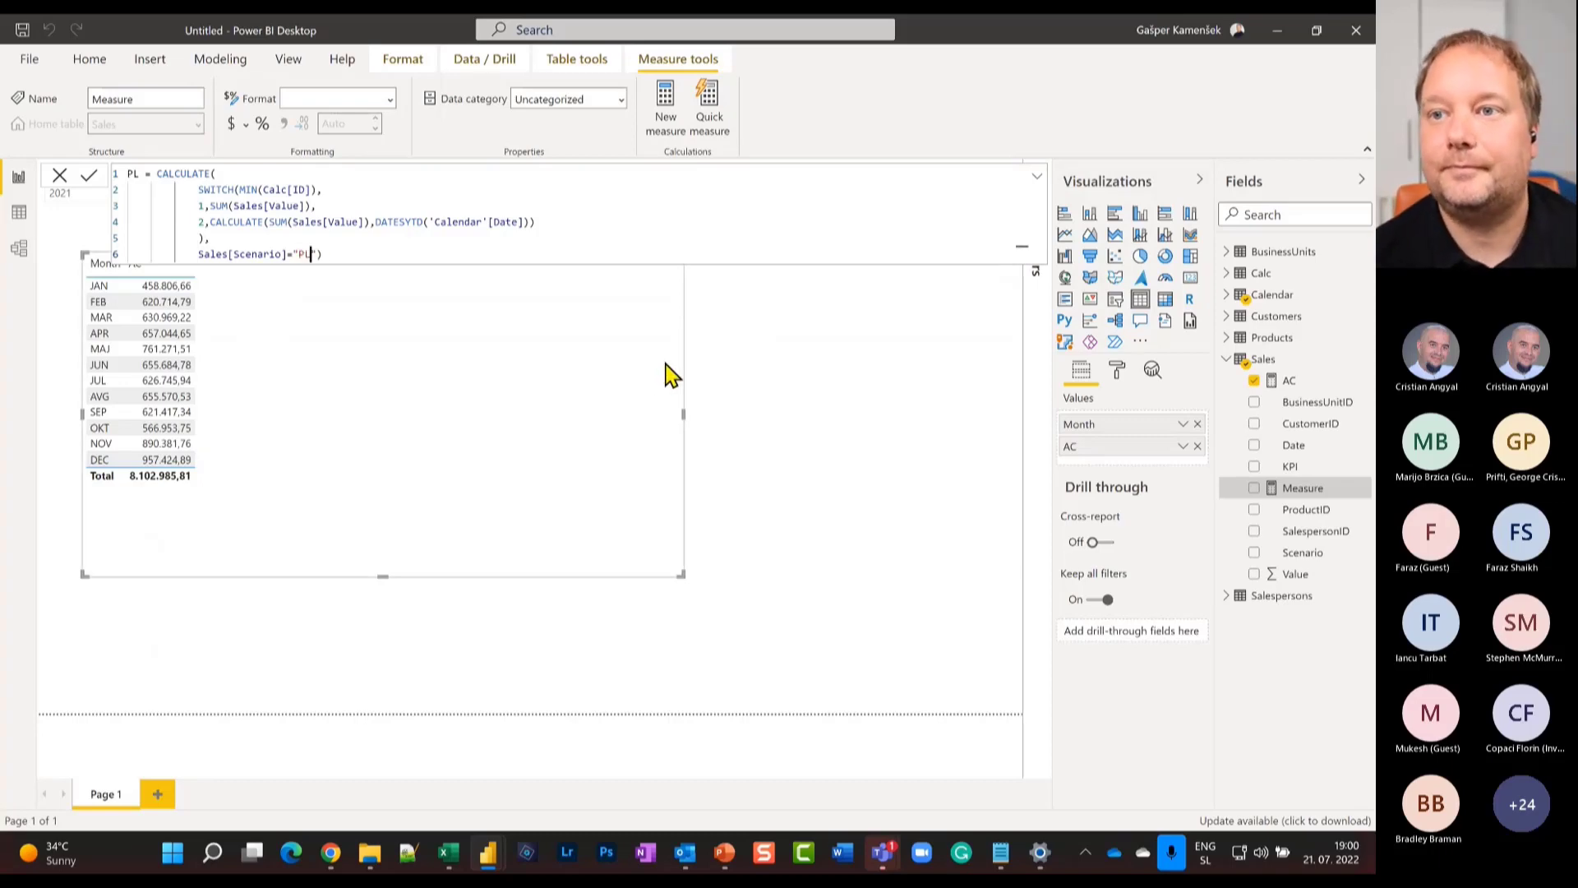
{"action": "key", "text": "Return"}
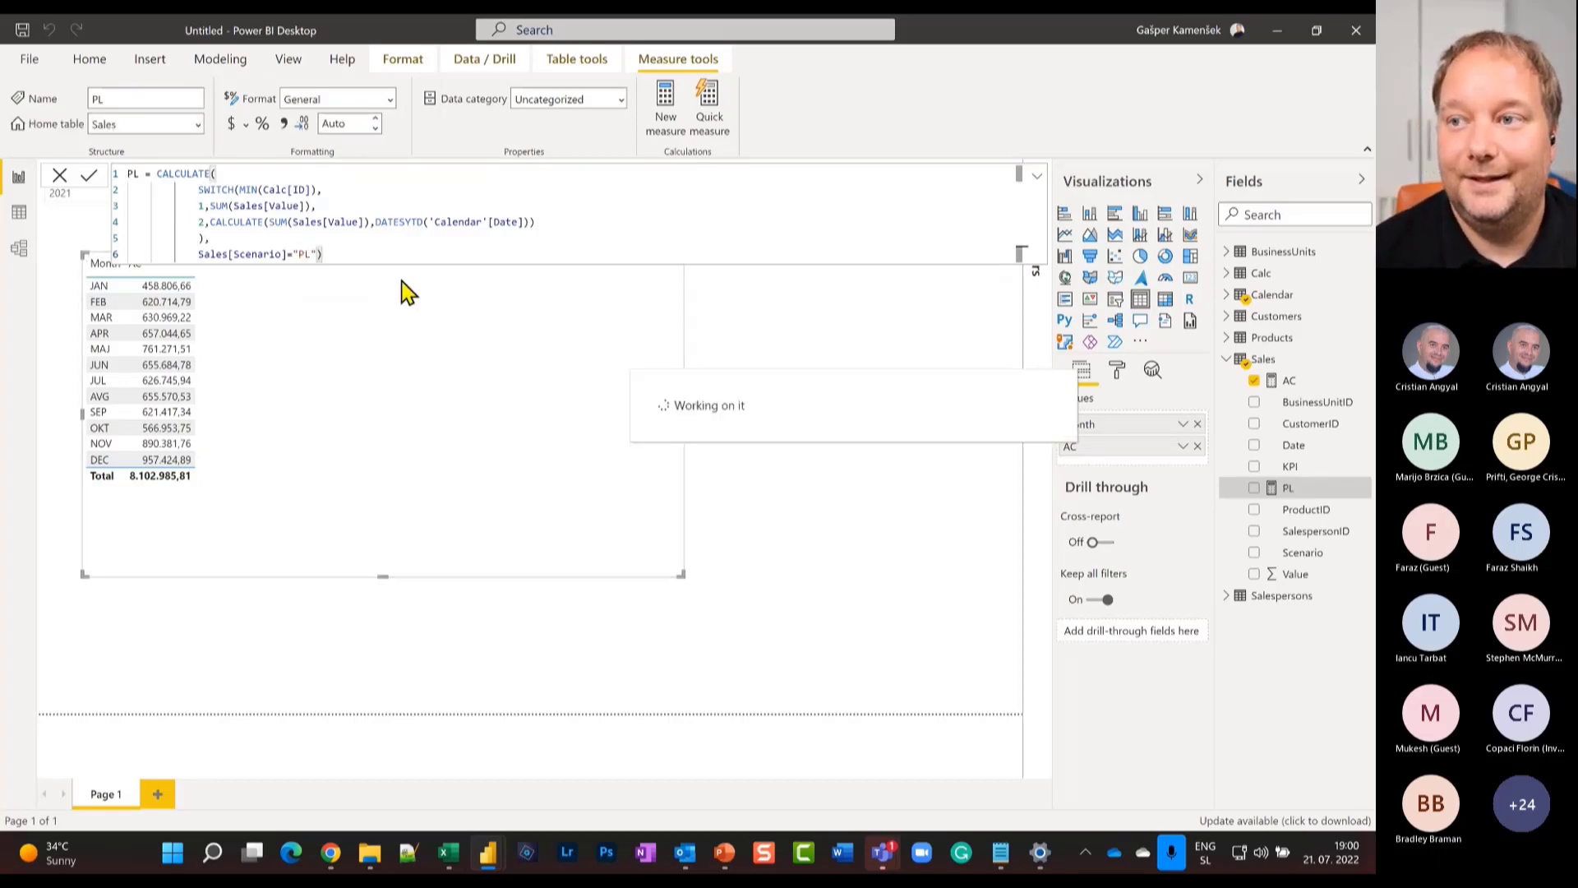
{"action": "left_click", "coordinate": [1255, 488]}
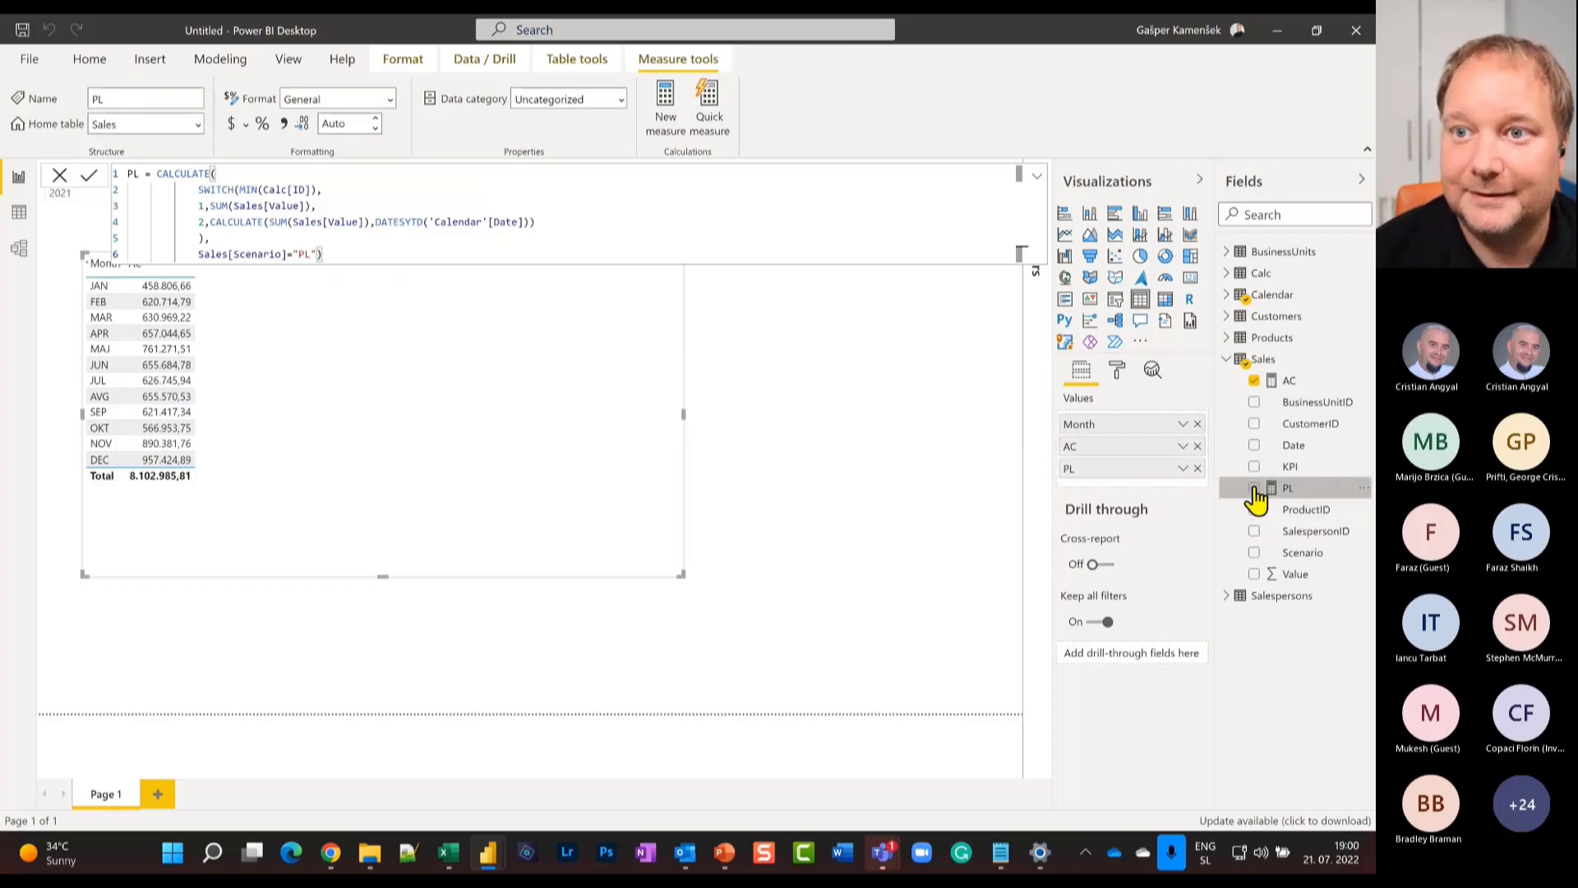
{"action": "left_click", "coordinate": [1036, 179]}
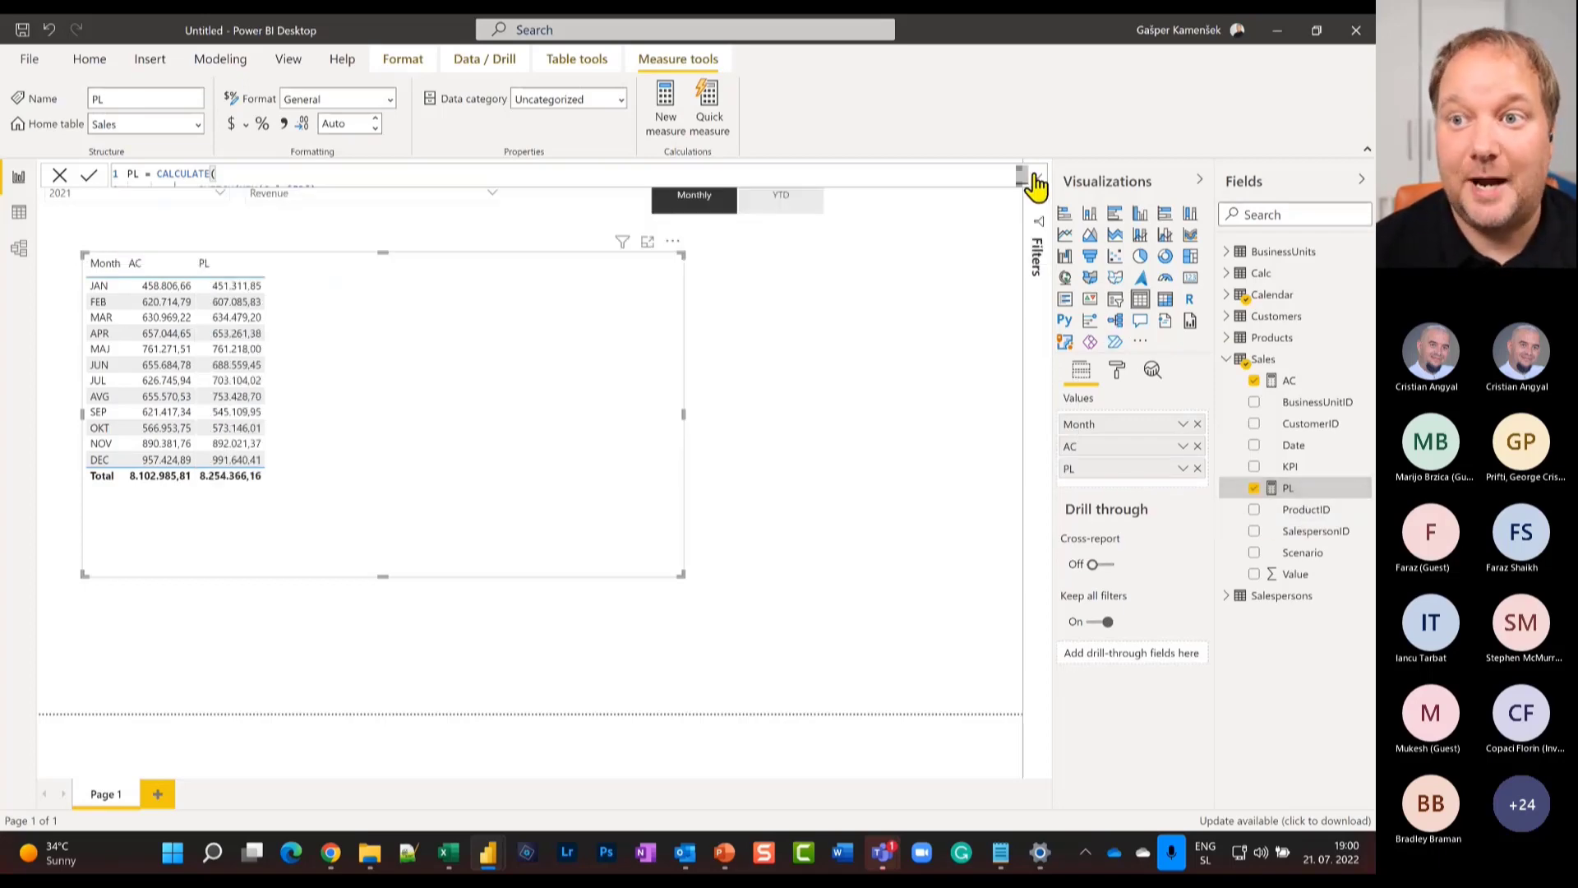
Check the AC and PL columns with Calculation on YTD and KPI on Cost, returning to Monthly and Revenue.
{"action": "left_click", "coordinate": [777, 213]}
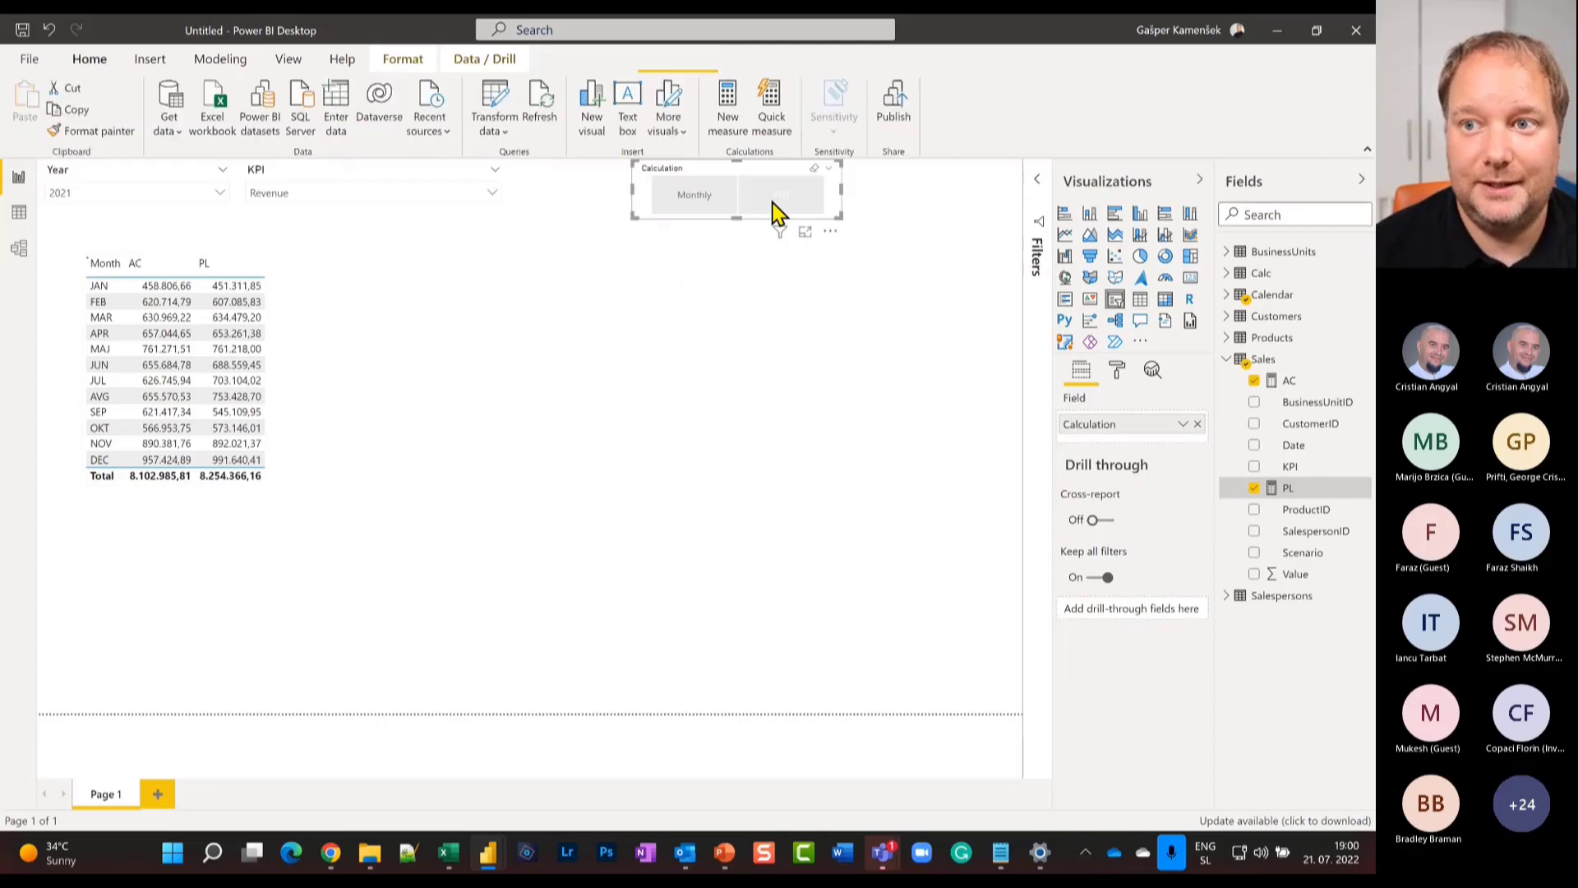
{"action": "left_click", "coordinate": [485, 196]}
{"action": "left_click", "coordinate": [284, 225]}
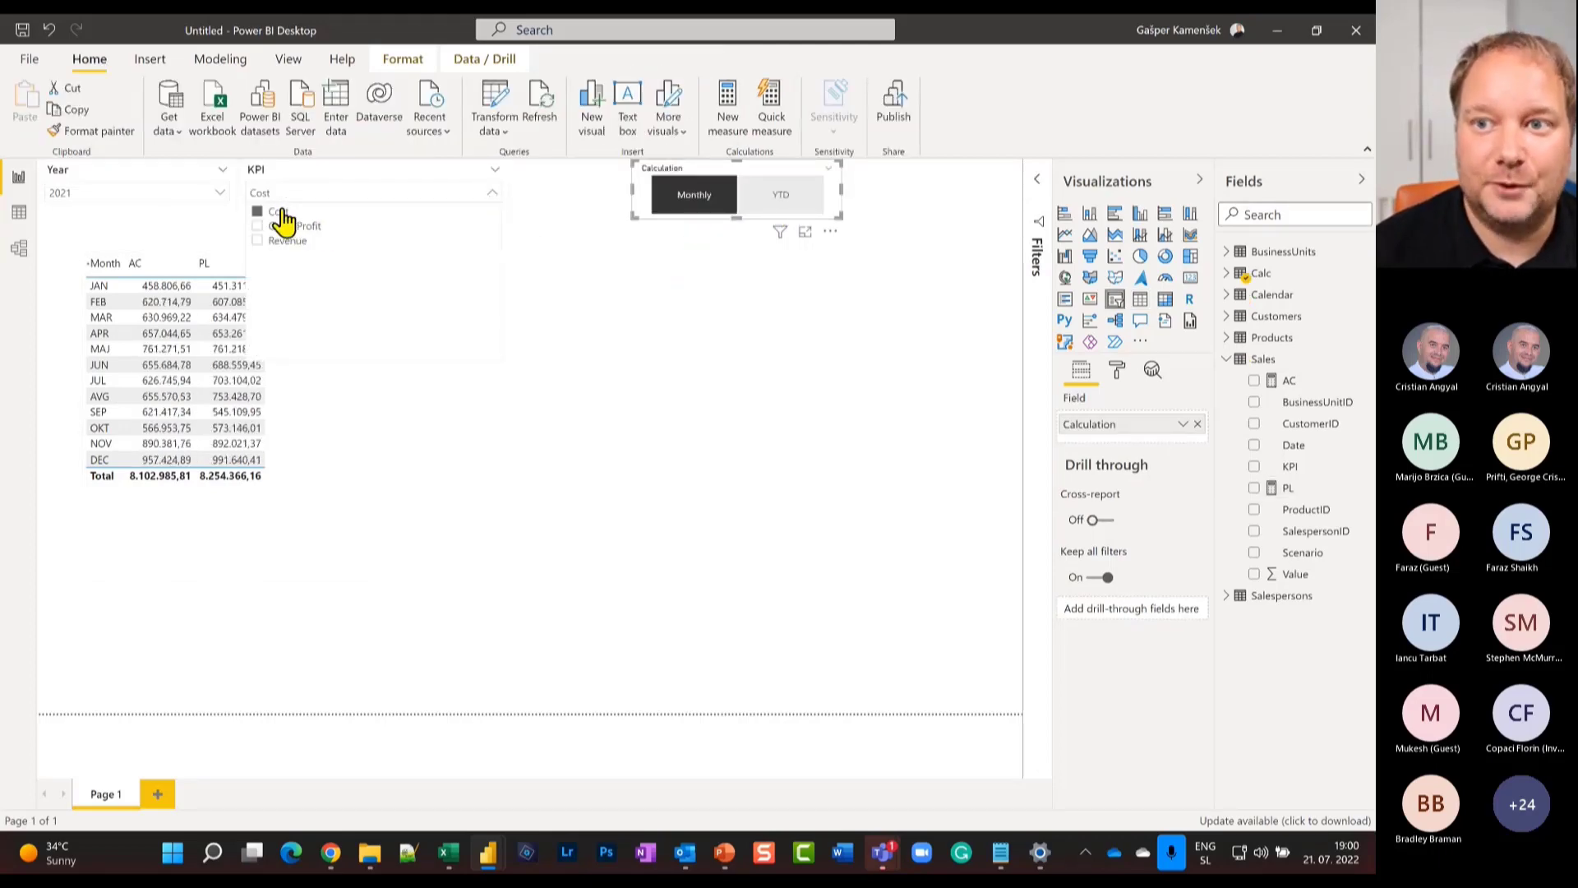
{"action": "left_click", "coordinate": [287, 241]}
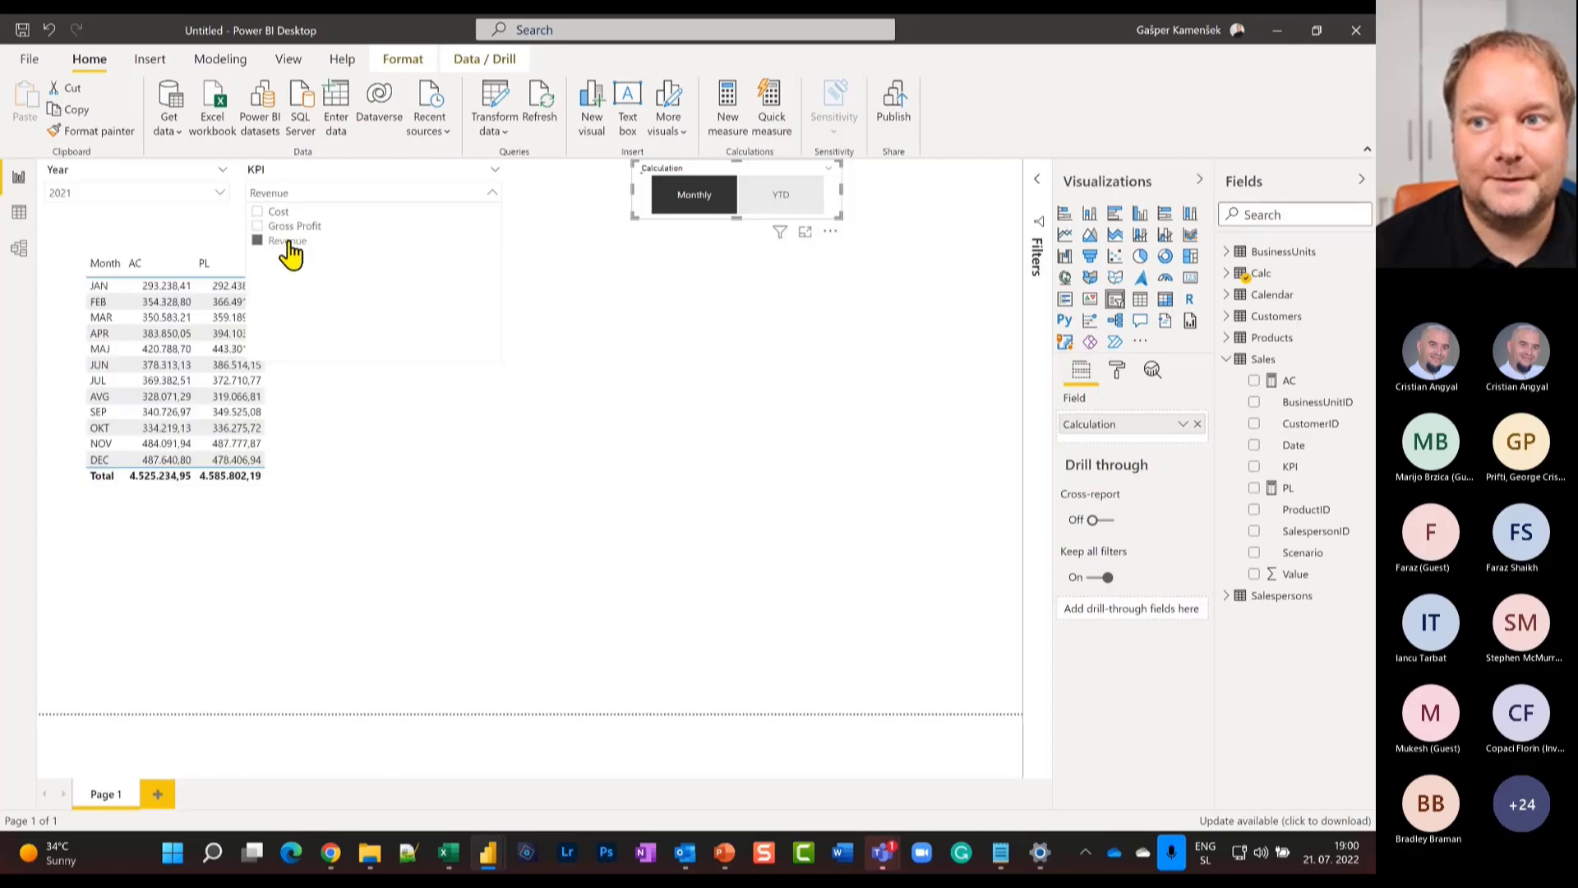
{"action": "left_click", "coordinate": [496, 192]}
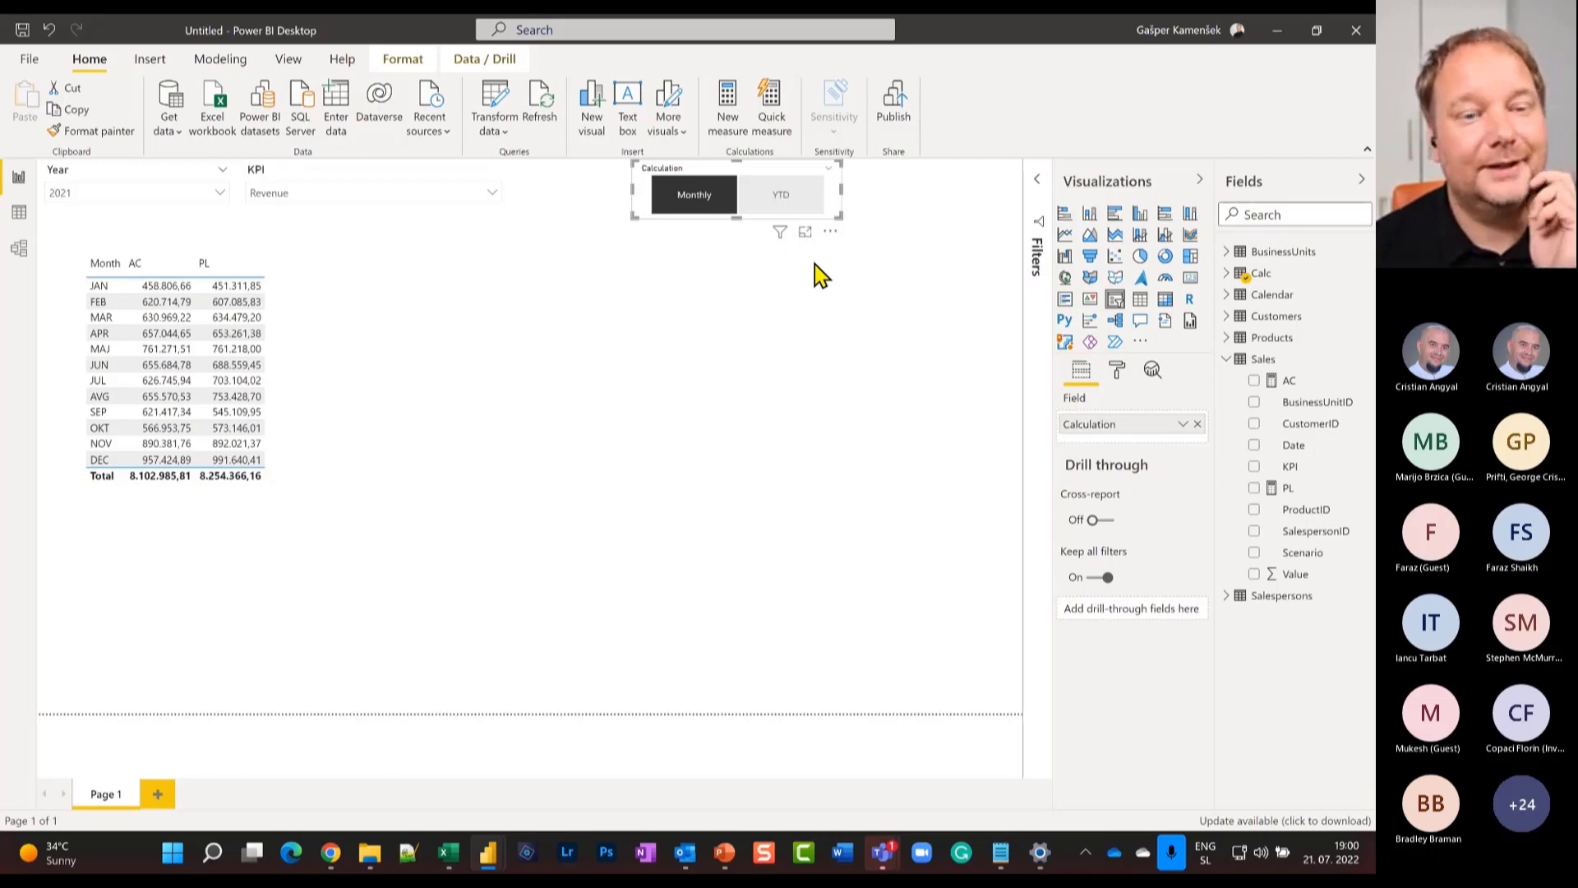
Create a new measure in the Sales table named PY and start its formula with CALCULATE.
{"action": "right_click", "coordinate": [1278, 359]}
{"action": "left_click", "coordinate": [1163, 368]}
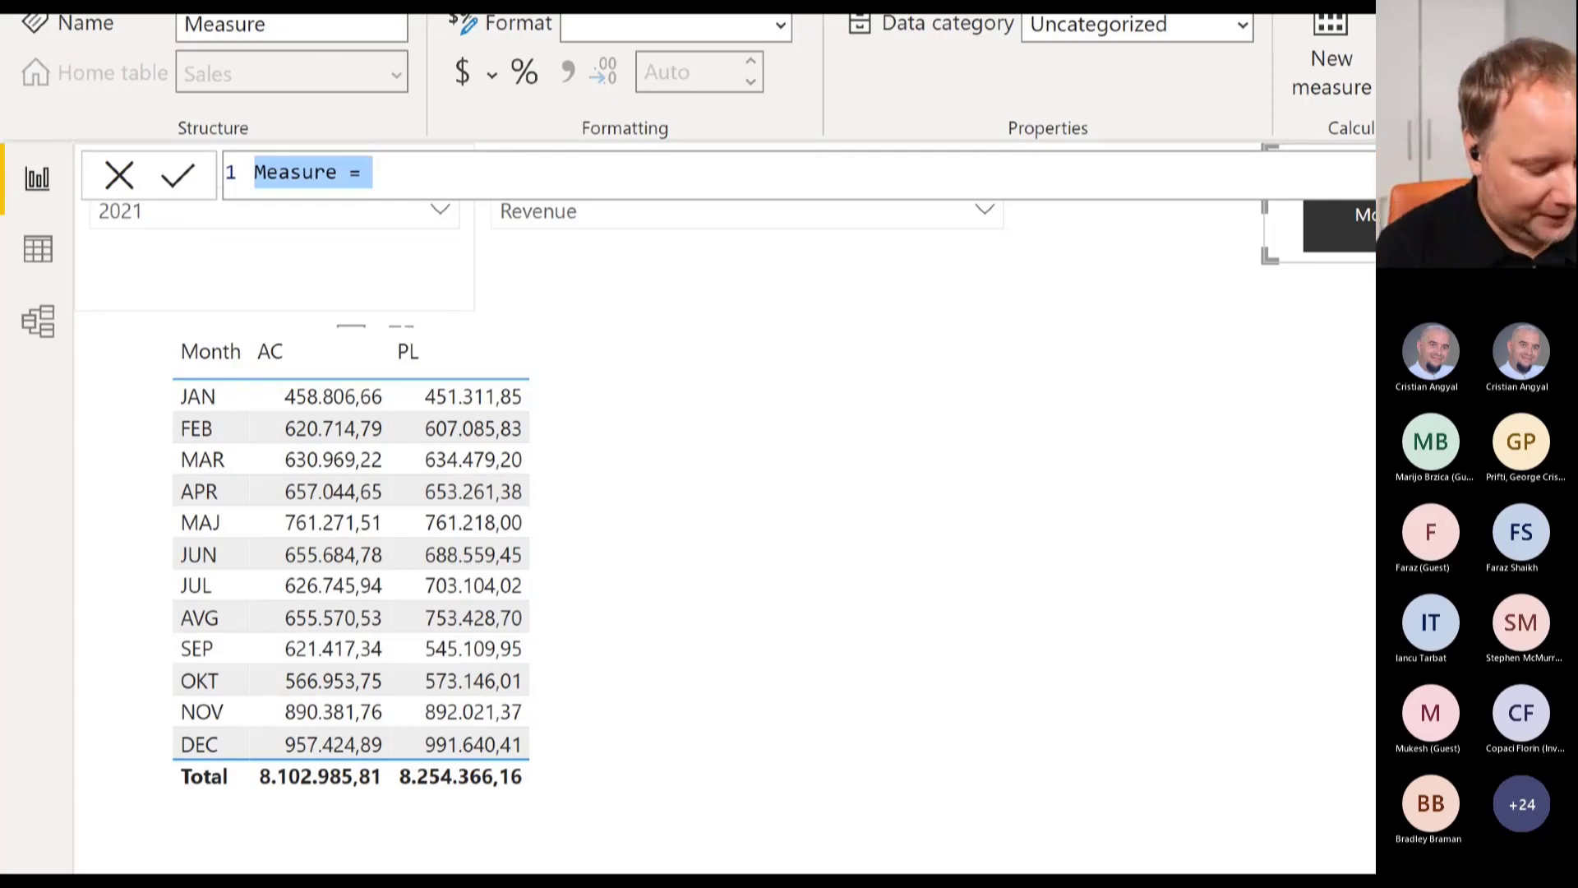
{"action": "type", "text": "PY"}
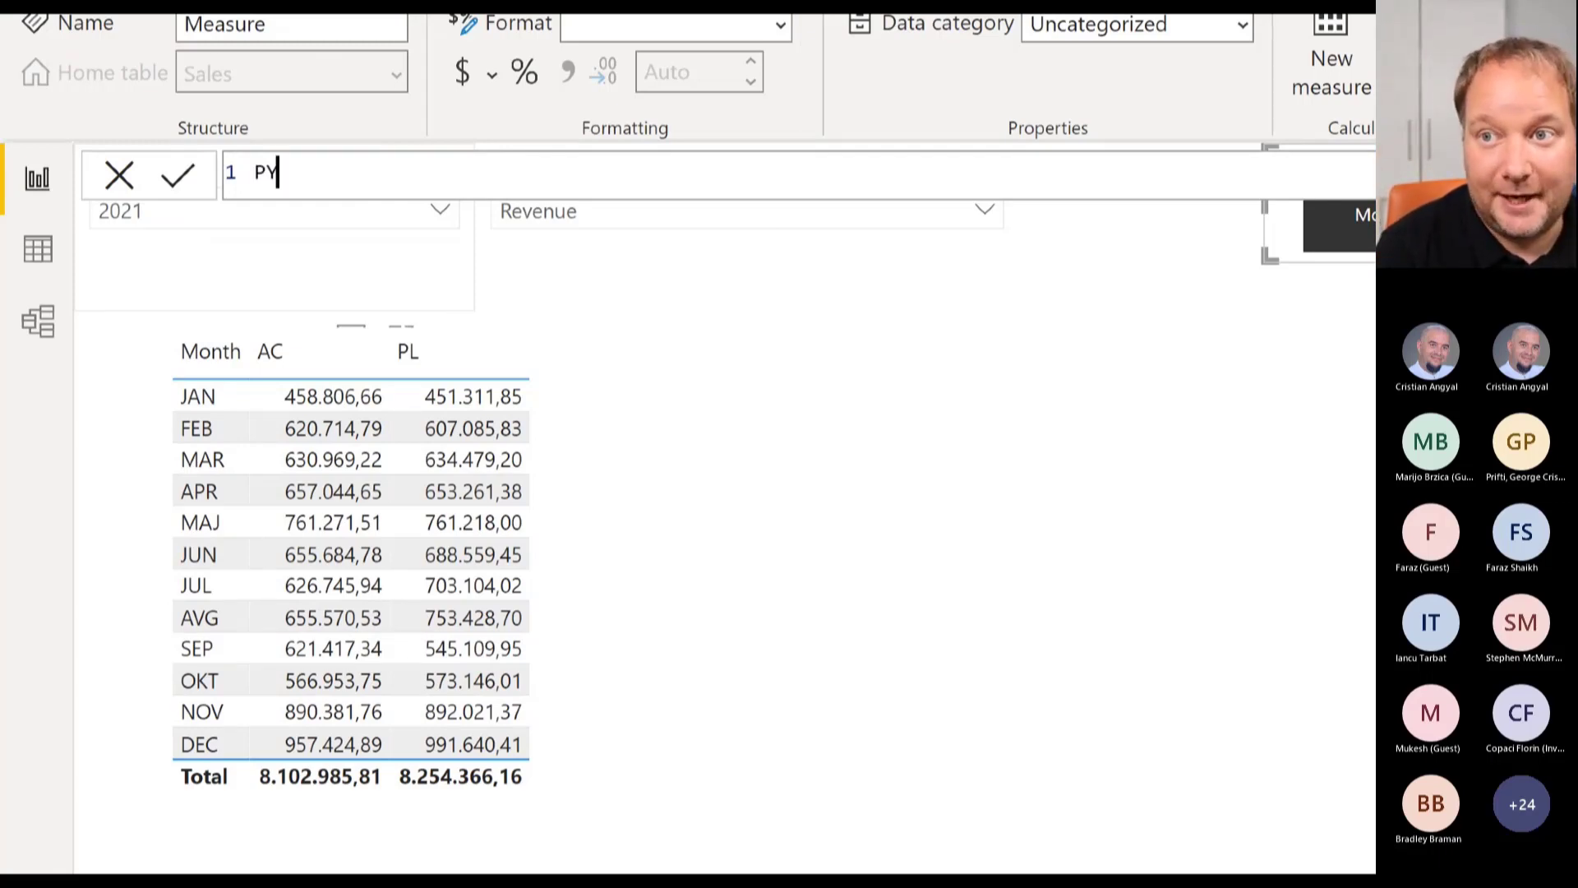
{"action": "type", "text": " = "}
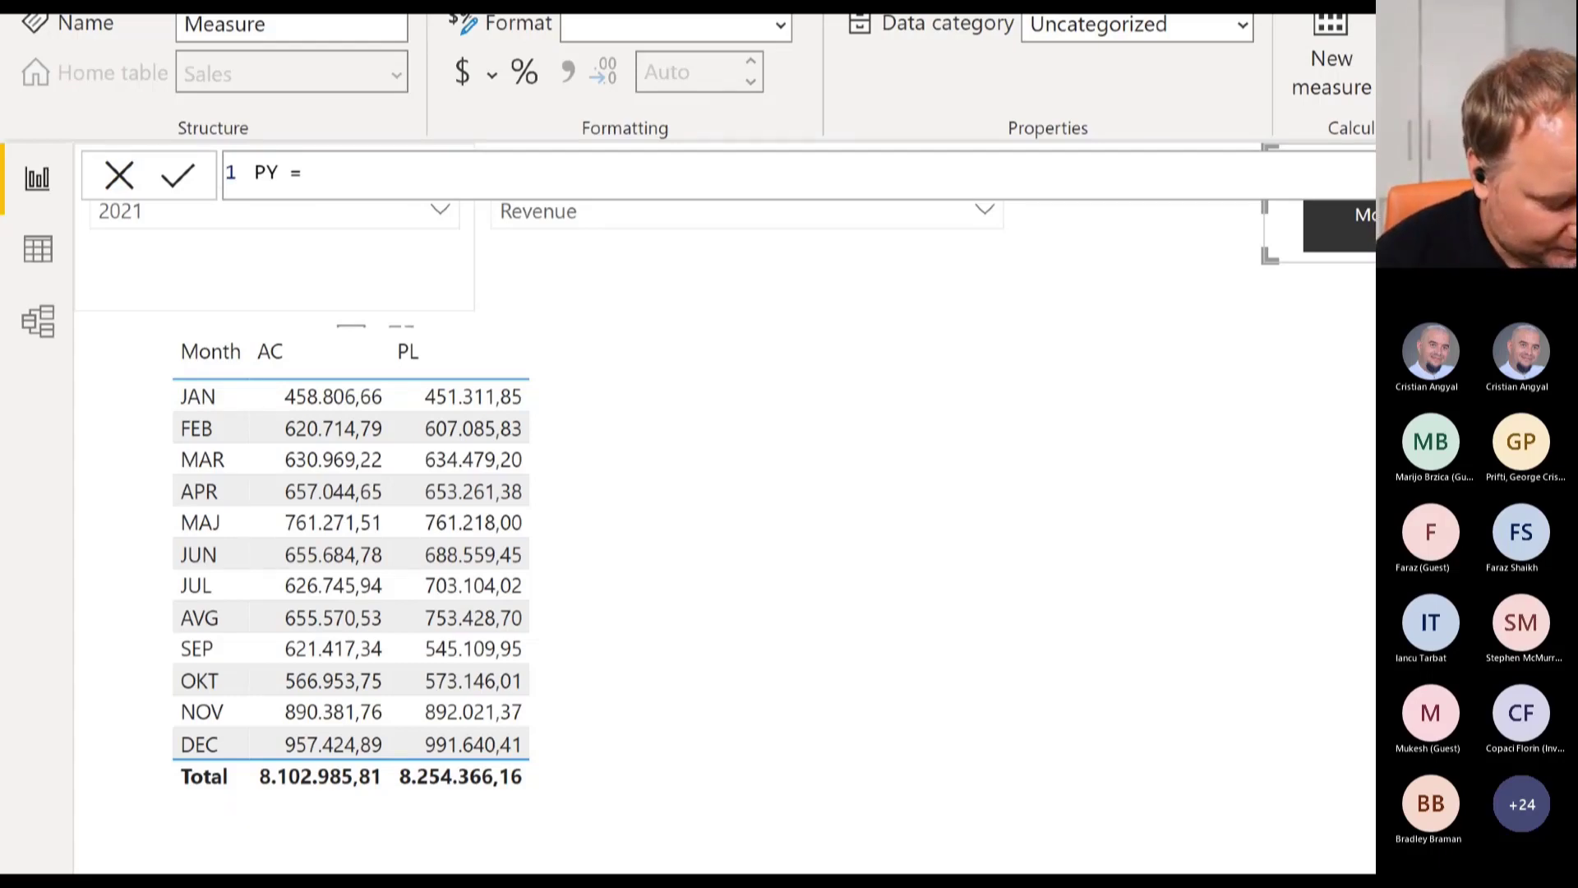
{"action": "type", "text": "Calc"}
{"action": "key", "text": "Tab"}
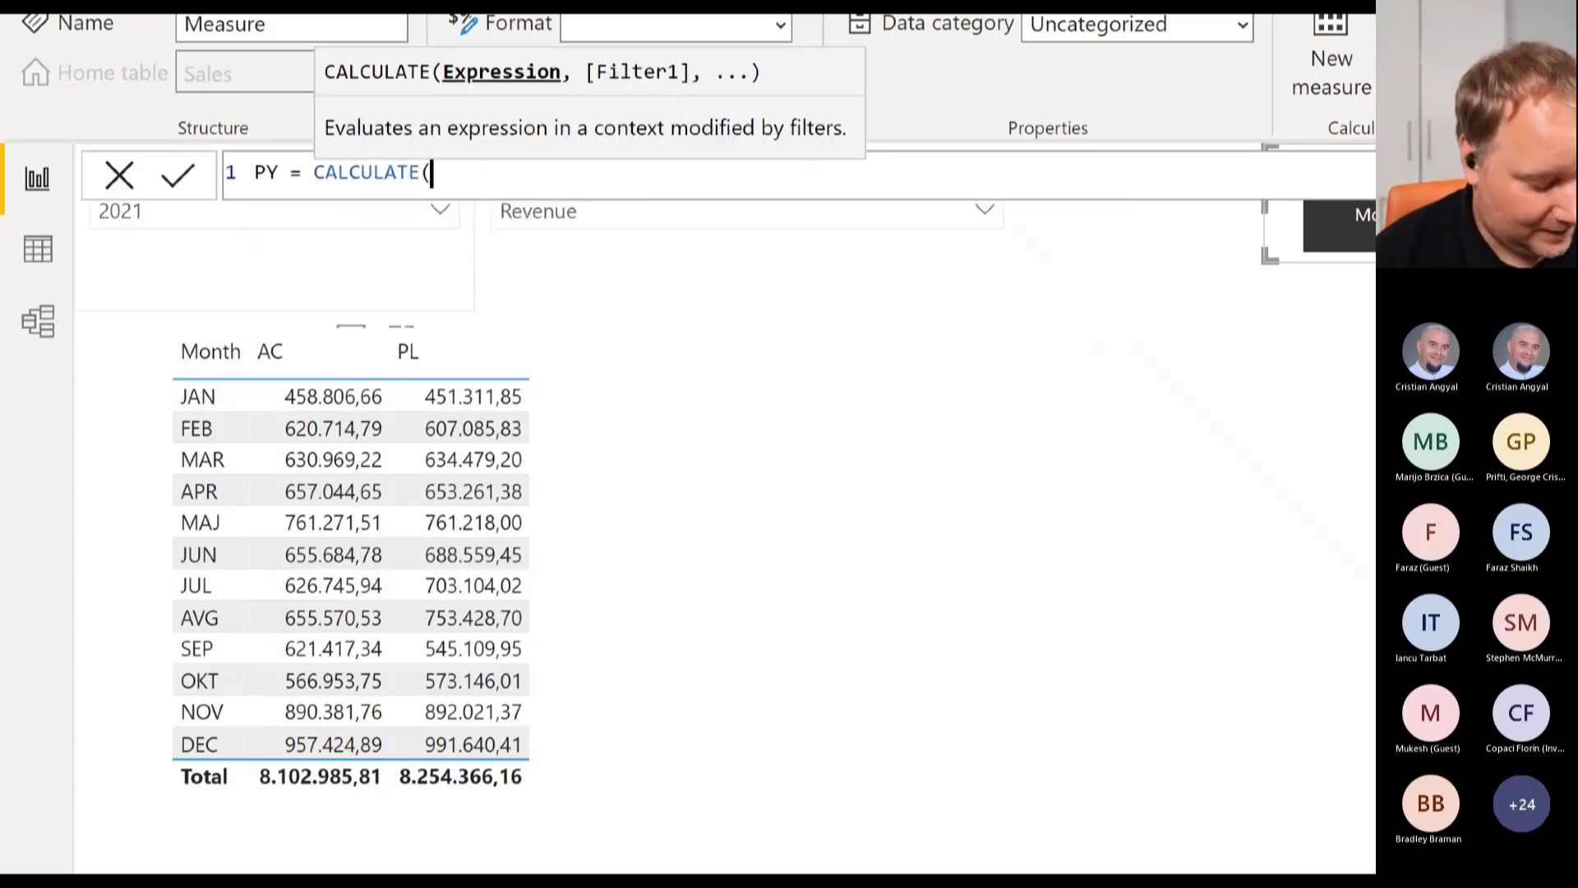
Use the [AC] measure as the expression of the PY measure's CALCULATE function.
{"action": "type", "text": "AC"}
{"action": "key", "text": "Down"}
{"action": "key", "text": "Down"}
{"action": "key", "text": "Down"}
{"action": "key", "text": "Down"}
{"action": "key", "text": "Down"}
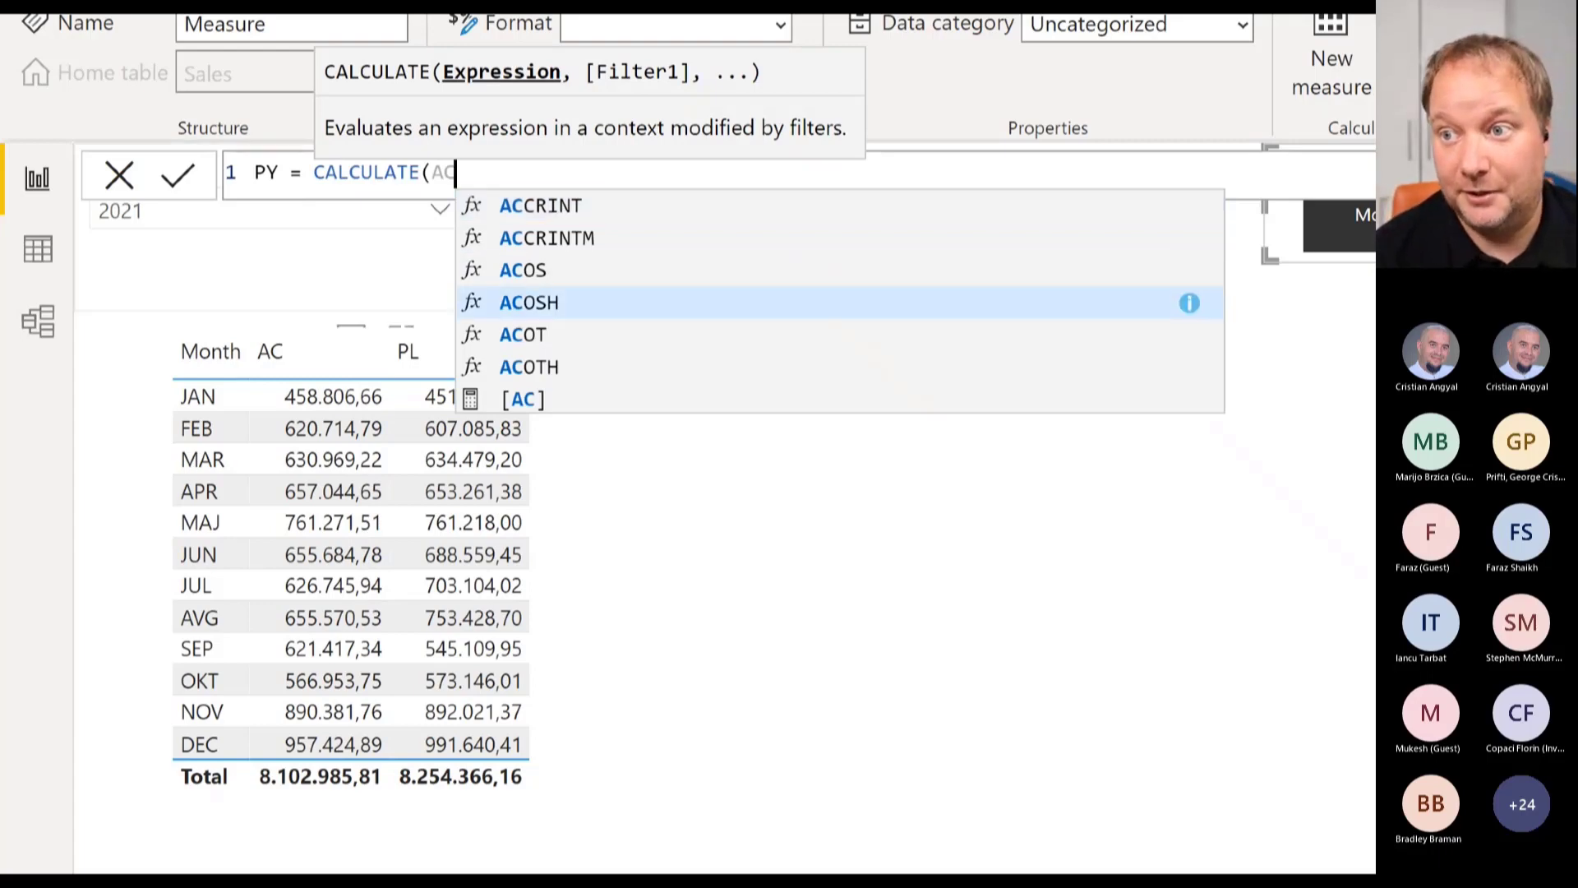
{"action": "key", "text": "Down"}
{"action": "key", "text": "Tab"}
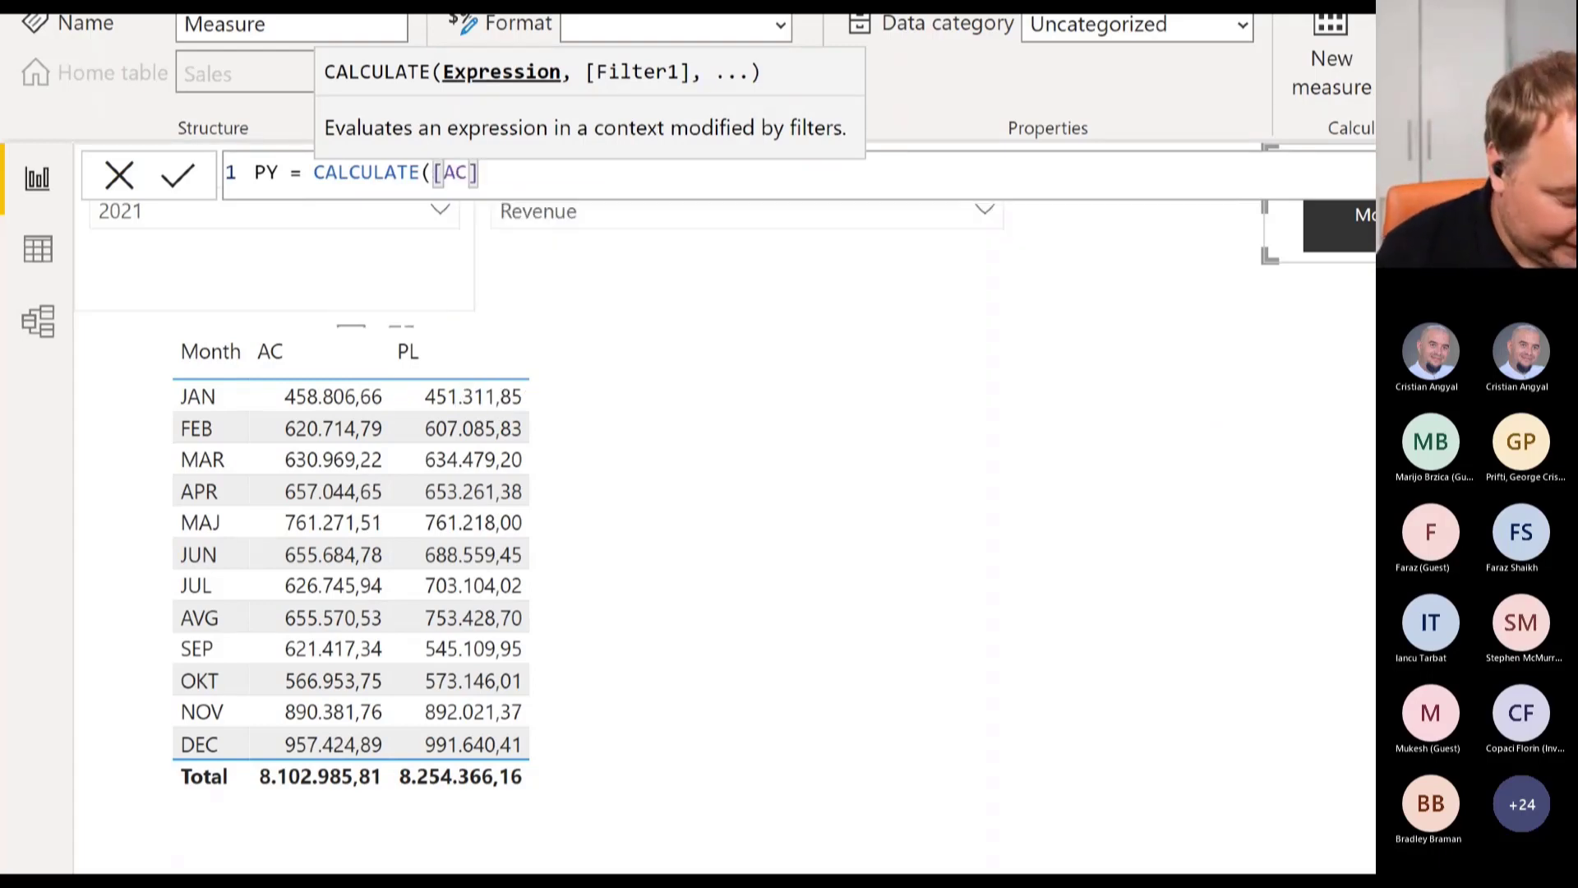
{"action": "type", "text": ","}
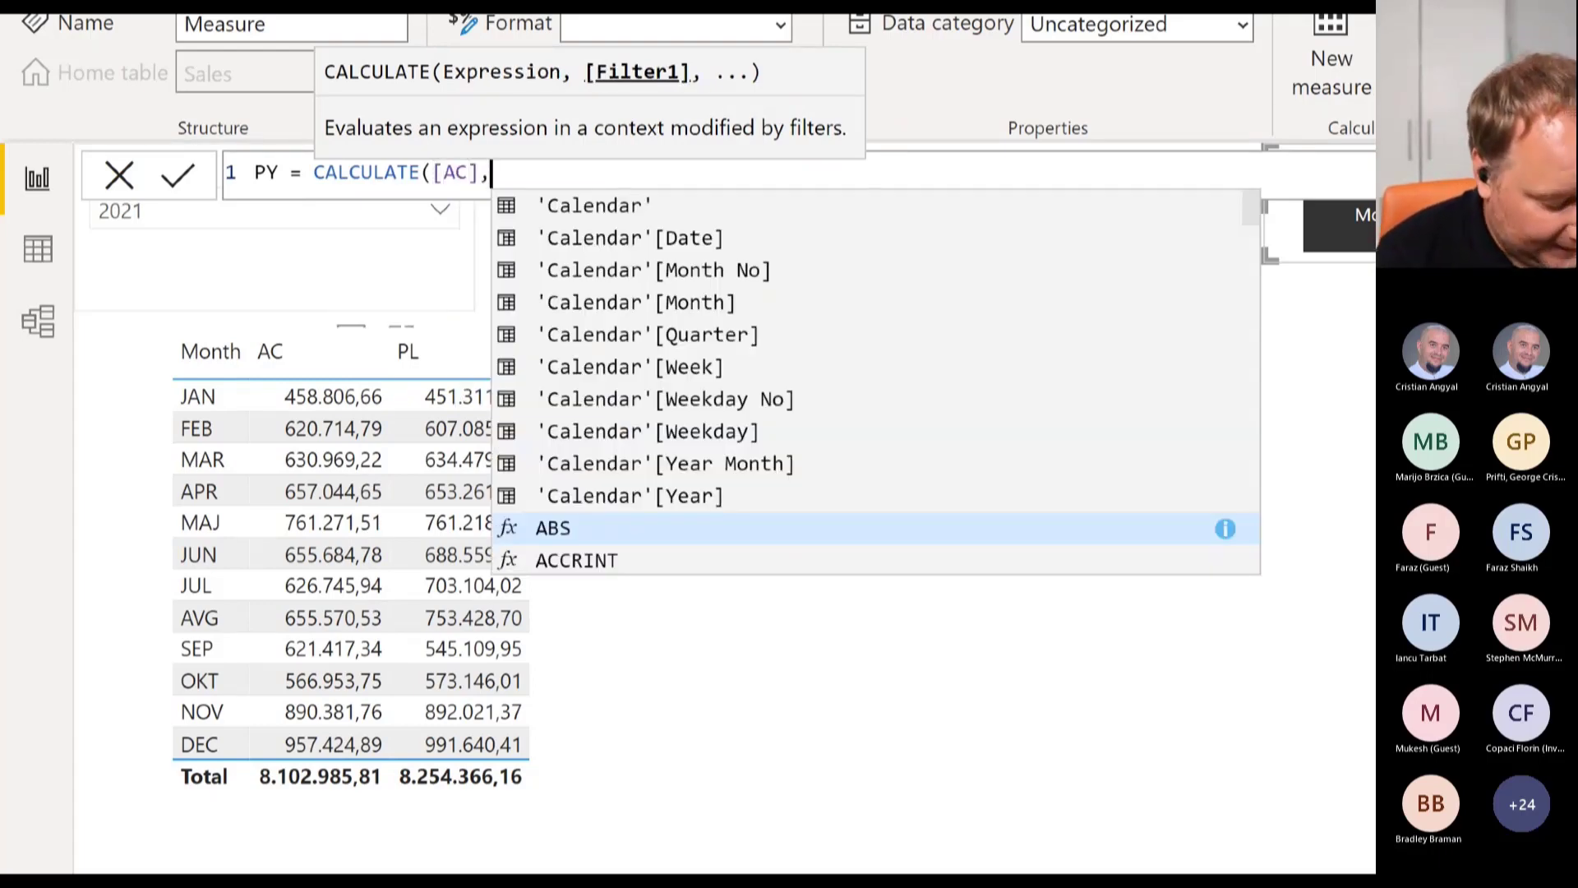
Add DATEADD as the CALCULATE filter with 'Calendar'[Date] as its dates argument.
{"action": "type", "text": "Datea"}
{"action": "key", "text": "Tab"}
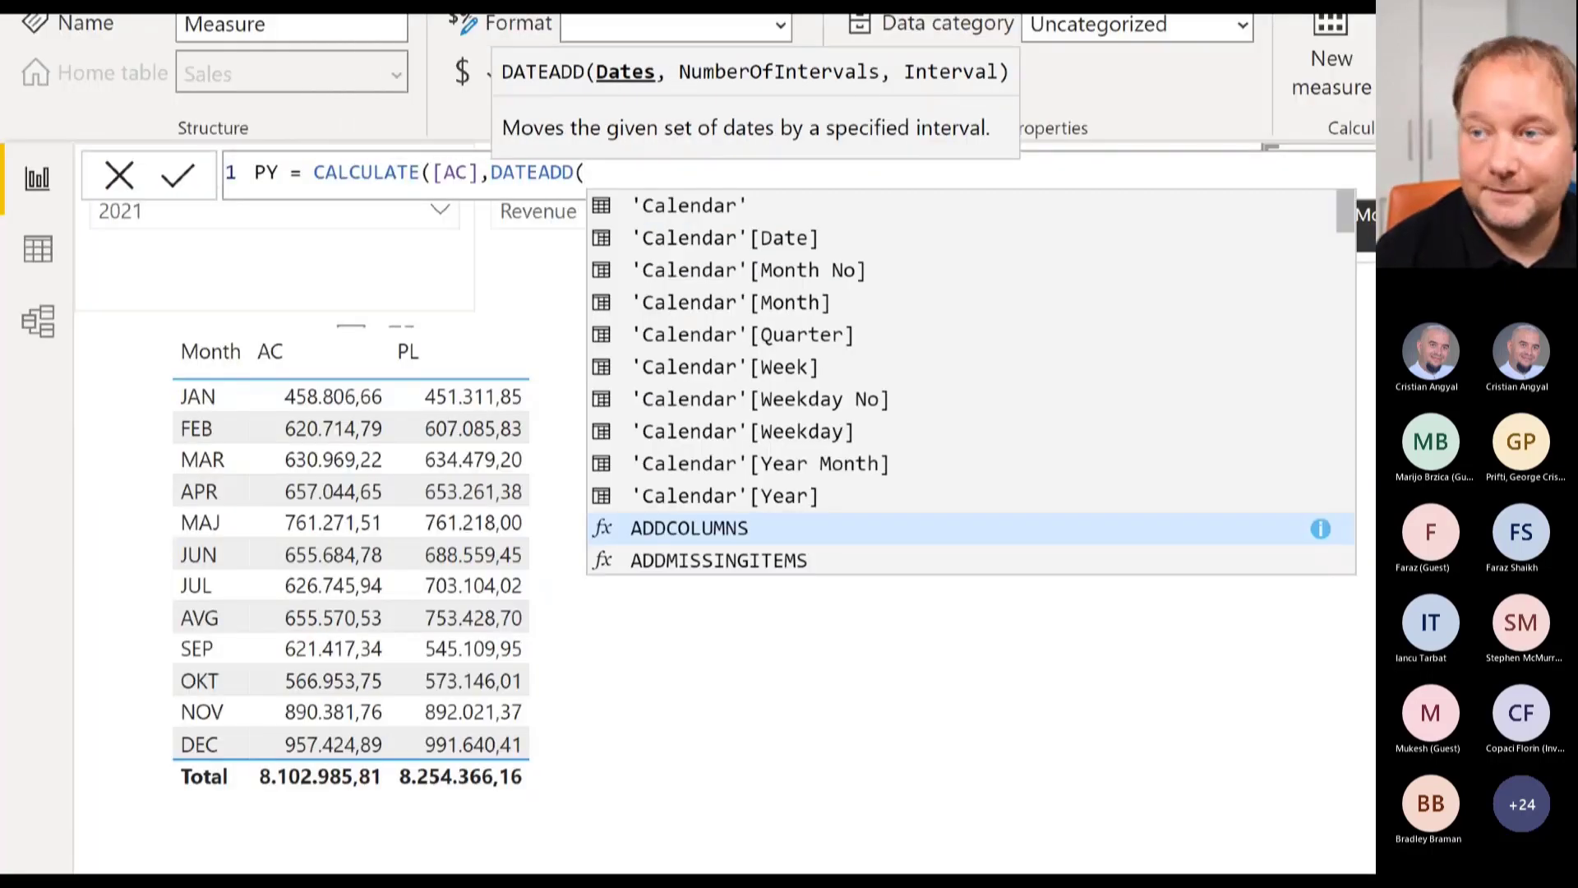
{"action": "key", "text": "Up"}
{"action": "key", "text": "Up"}
{"action": "key", "text": "Up"}
{"action": "key", "text": "Up"}
{"action": "key", "text": "Up"}
{"action": "key", "text": "Up"}
{"action": "key", "text": "Up"}
{"action": "key", "text": "Up"}
{"action": "key", "text": "Up"}
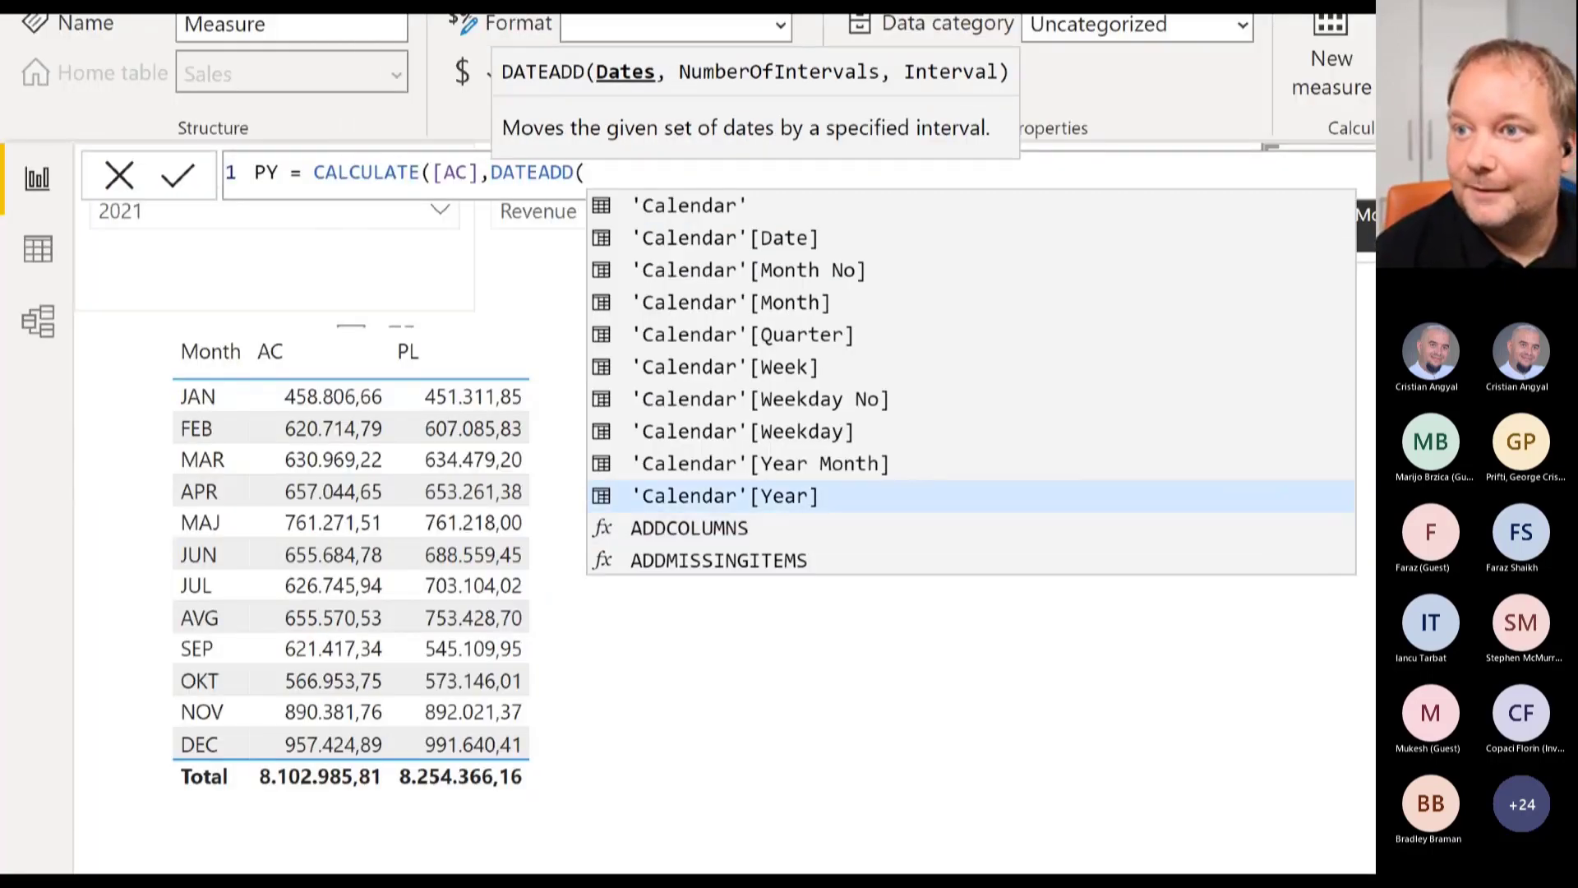
{"action": "key", "text": "Tab"}
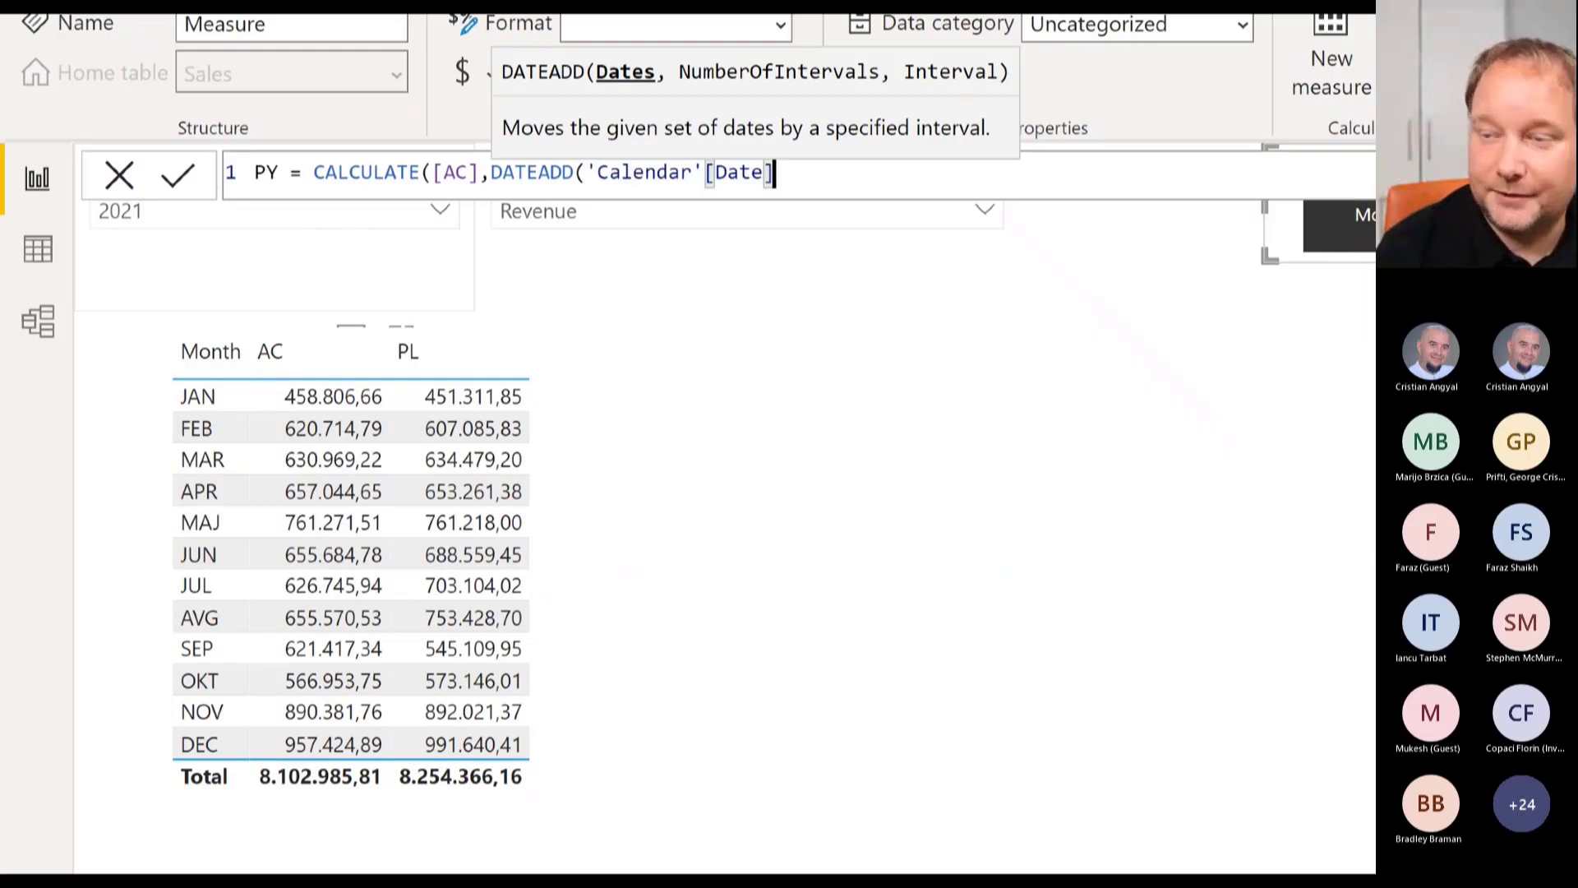
Shift the dates by -1 with YEAR as the interval, close both functions and commit the PY measure.
{"action": "type", "text": ",-1,"}
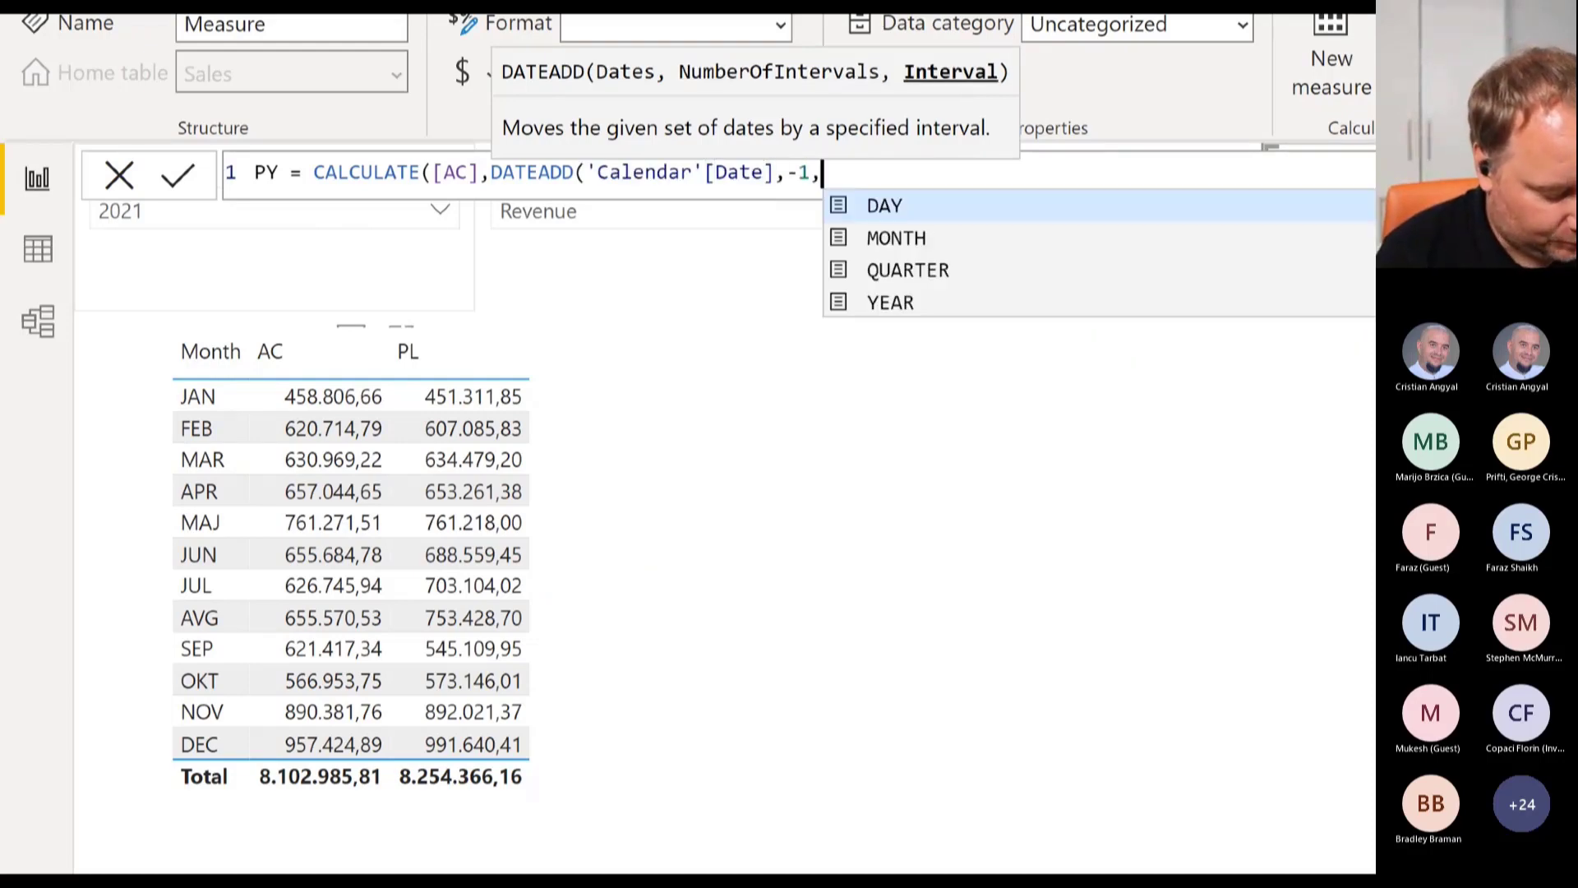
{"action": "key", "text": "Down"}
{"action": "key", "text": "Down"}
{"action": "key", "text": "Down"}
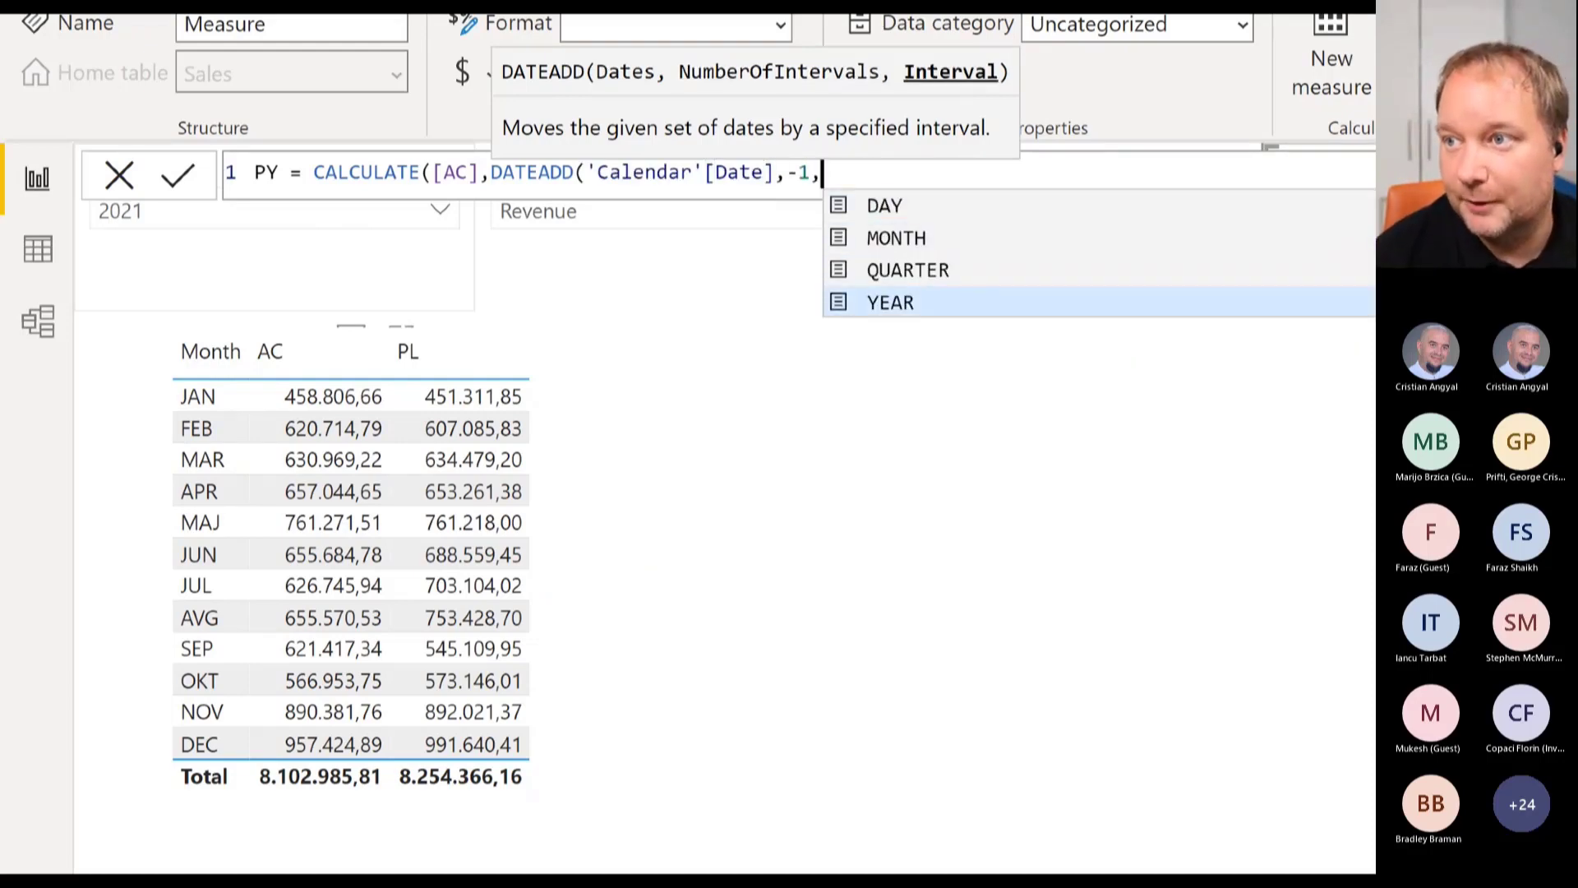
{"action": "type", "text": "YEAR)"}
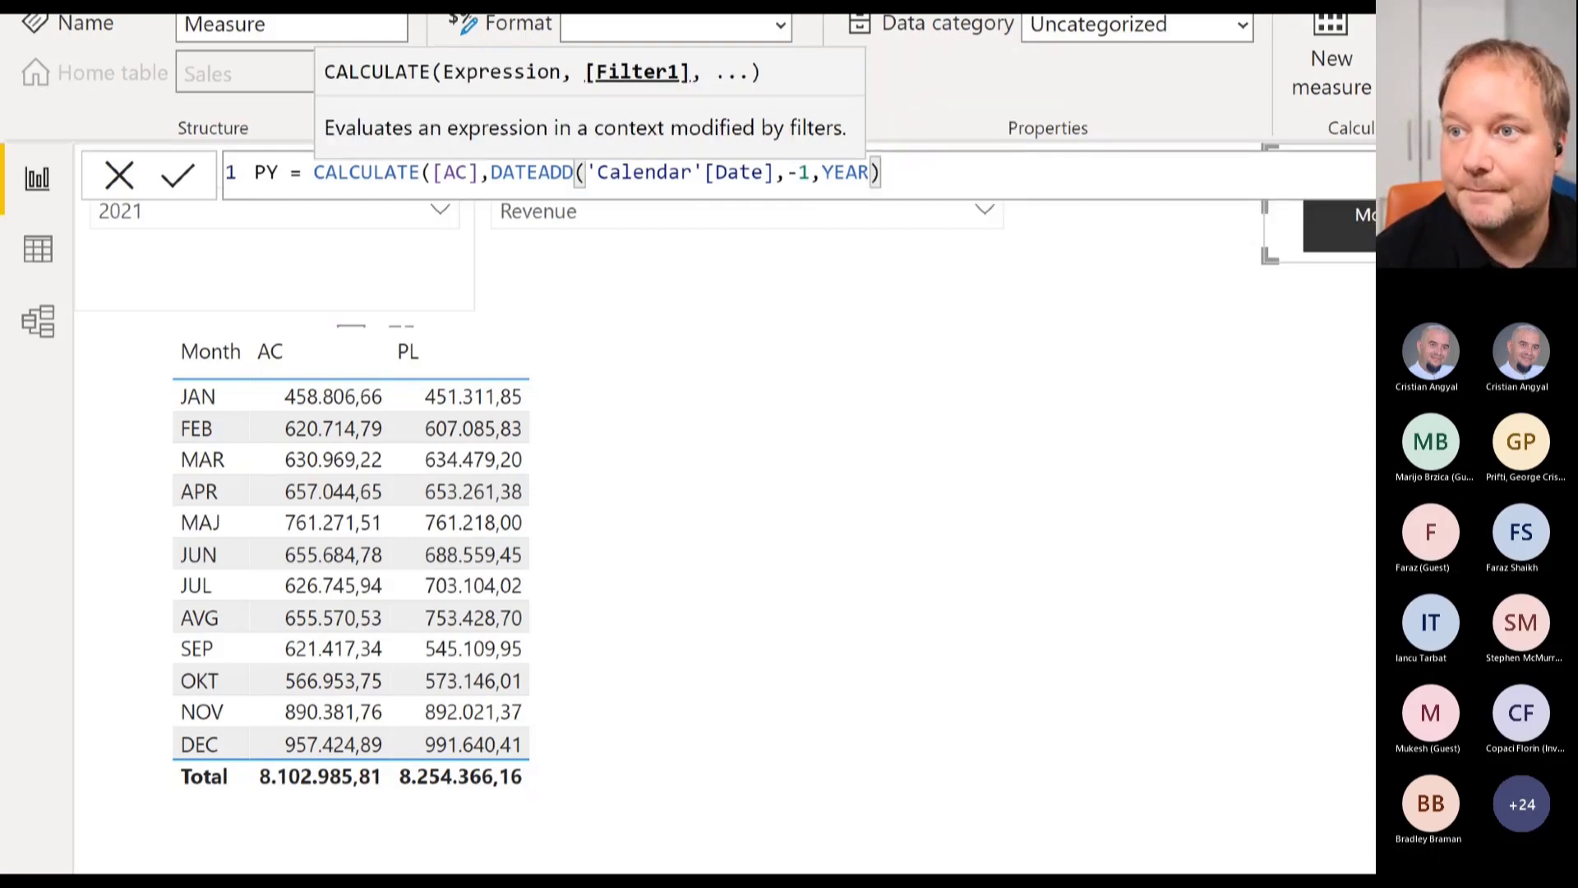
{"action": "type", "text": ")"}
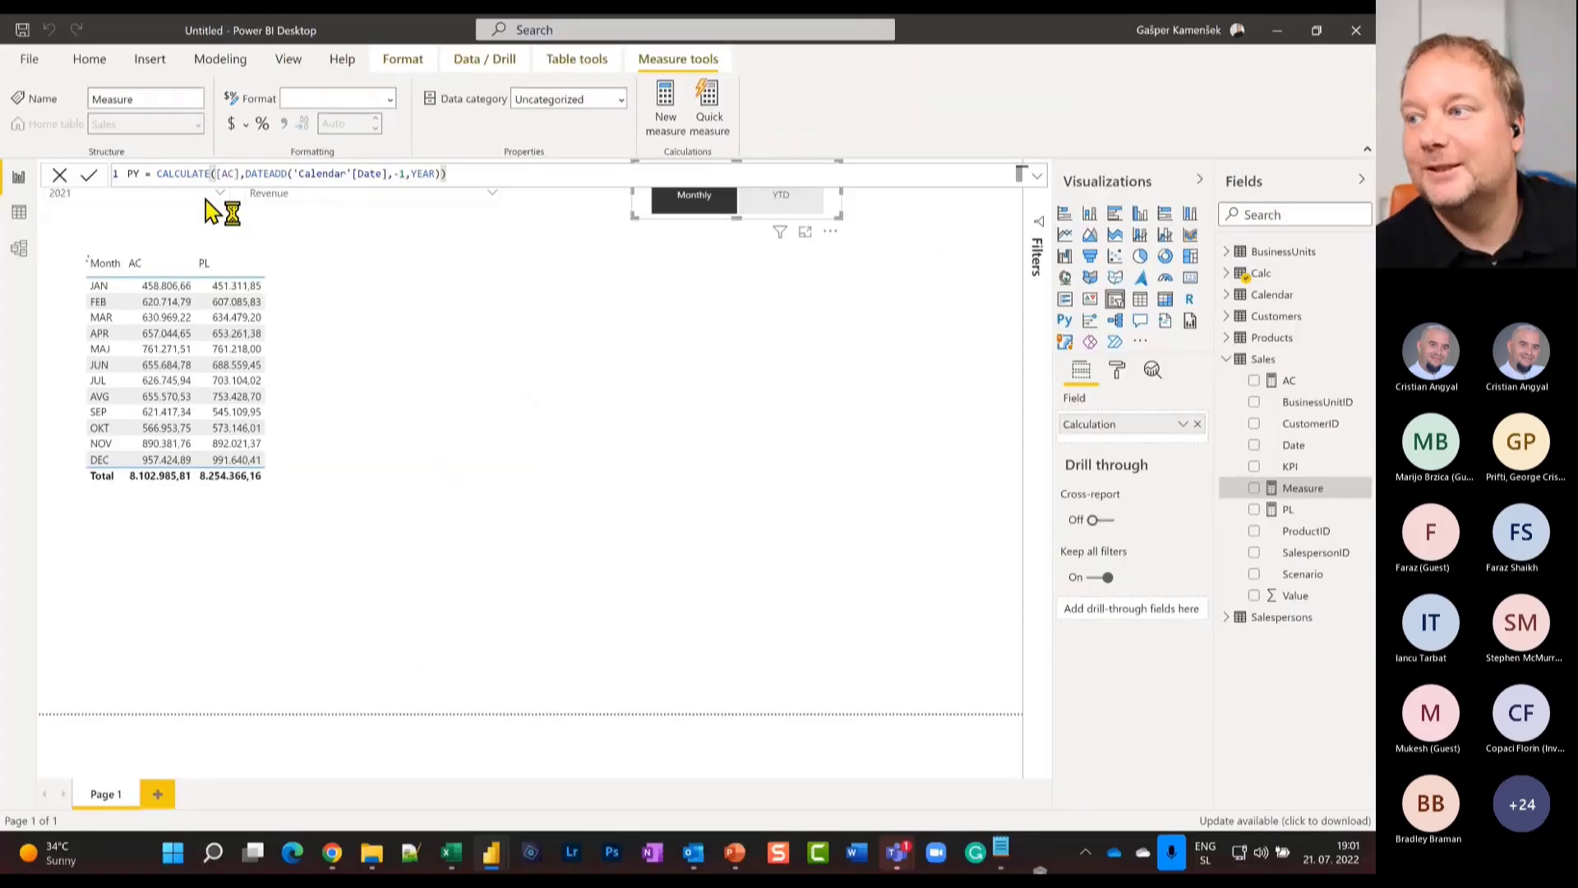
{"action": "key", "text": "Return"}
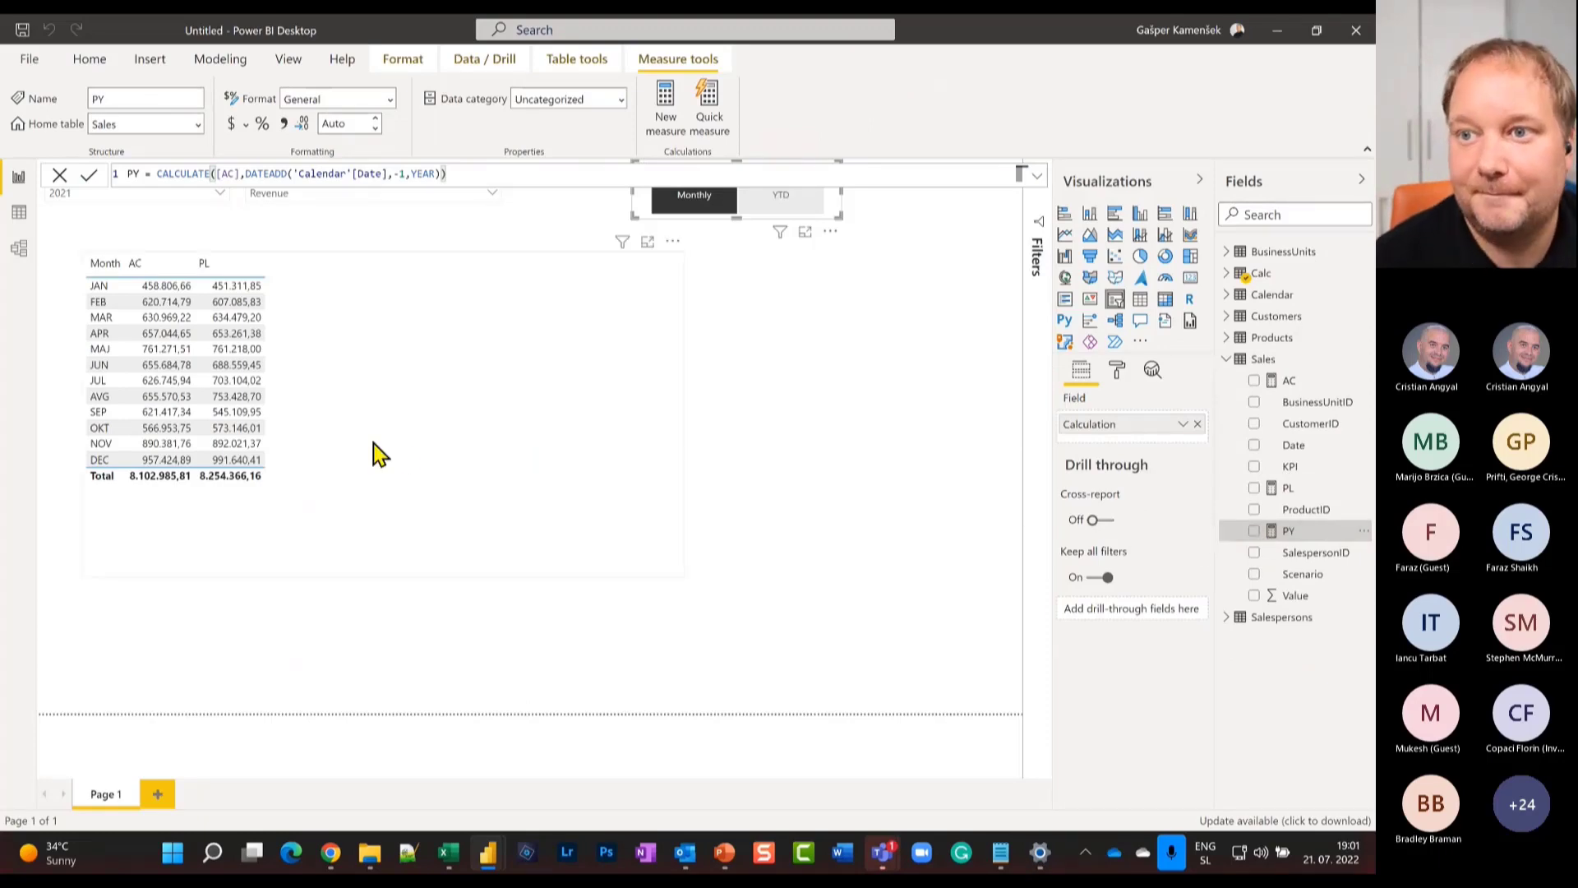
Add the PY measure to the month table and check it under YTD and Monthly with the Calculation slicer.
{"action": "left_click", "coordinate": [482, 335]}
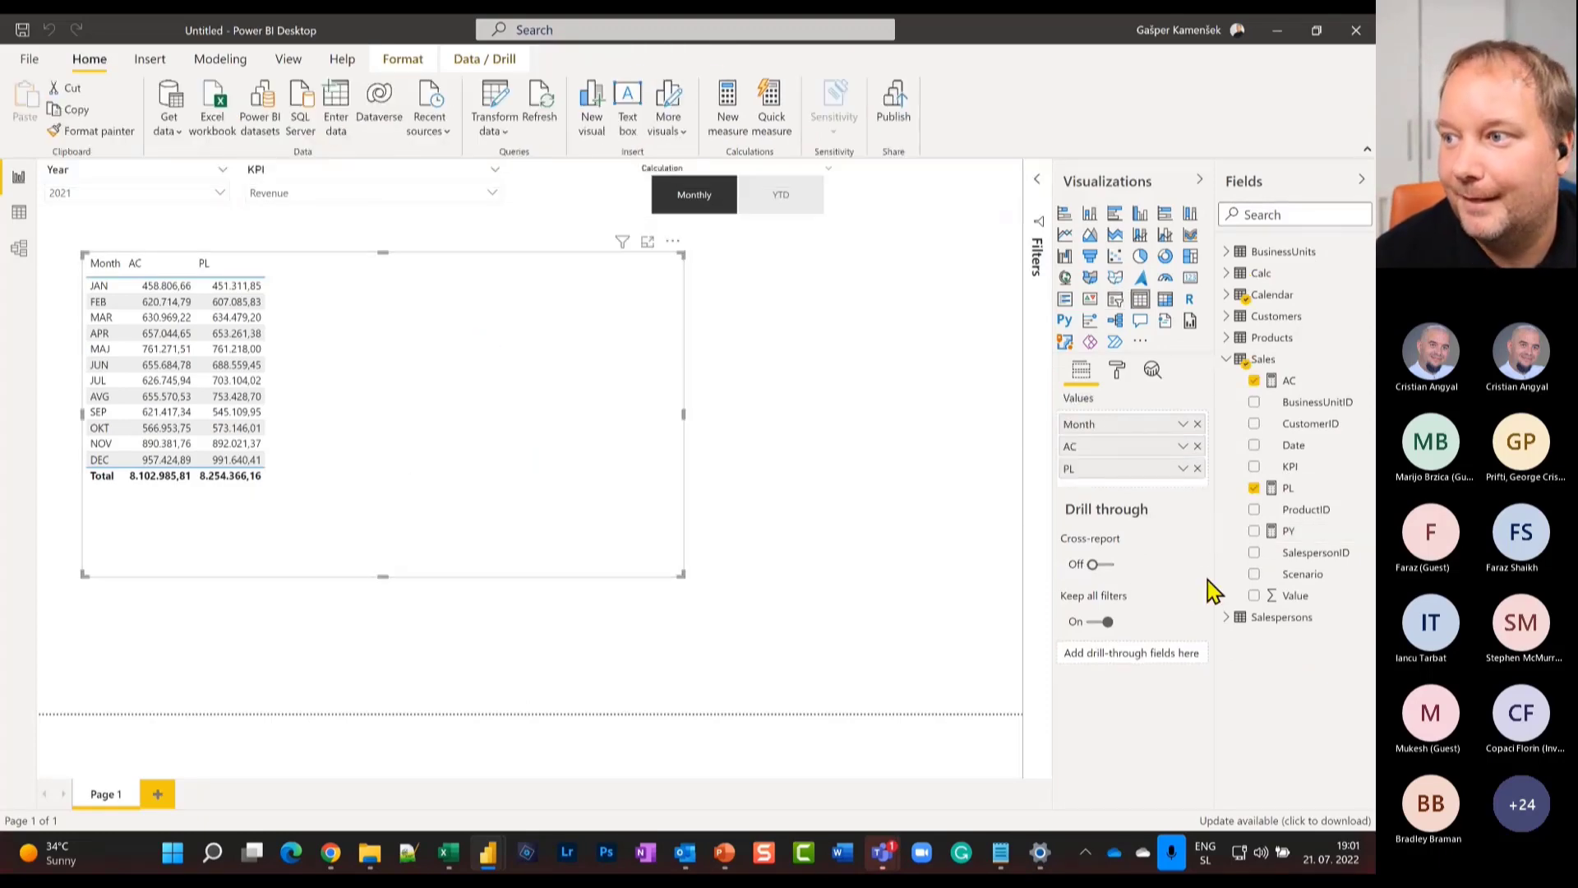
{"action": "left_click", "coordinate": [1254, 531]}
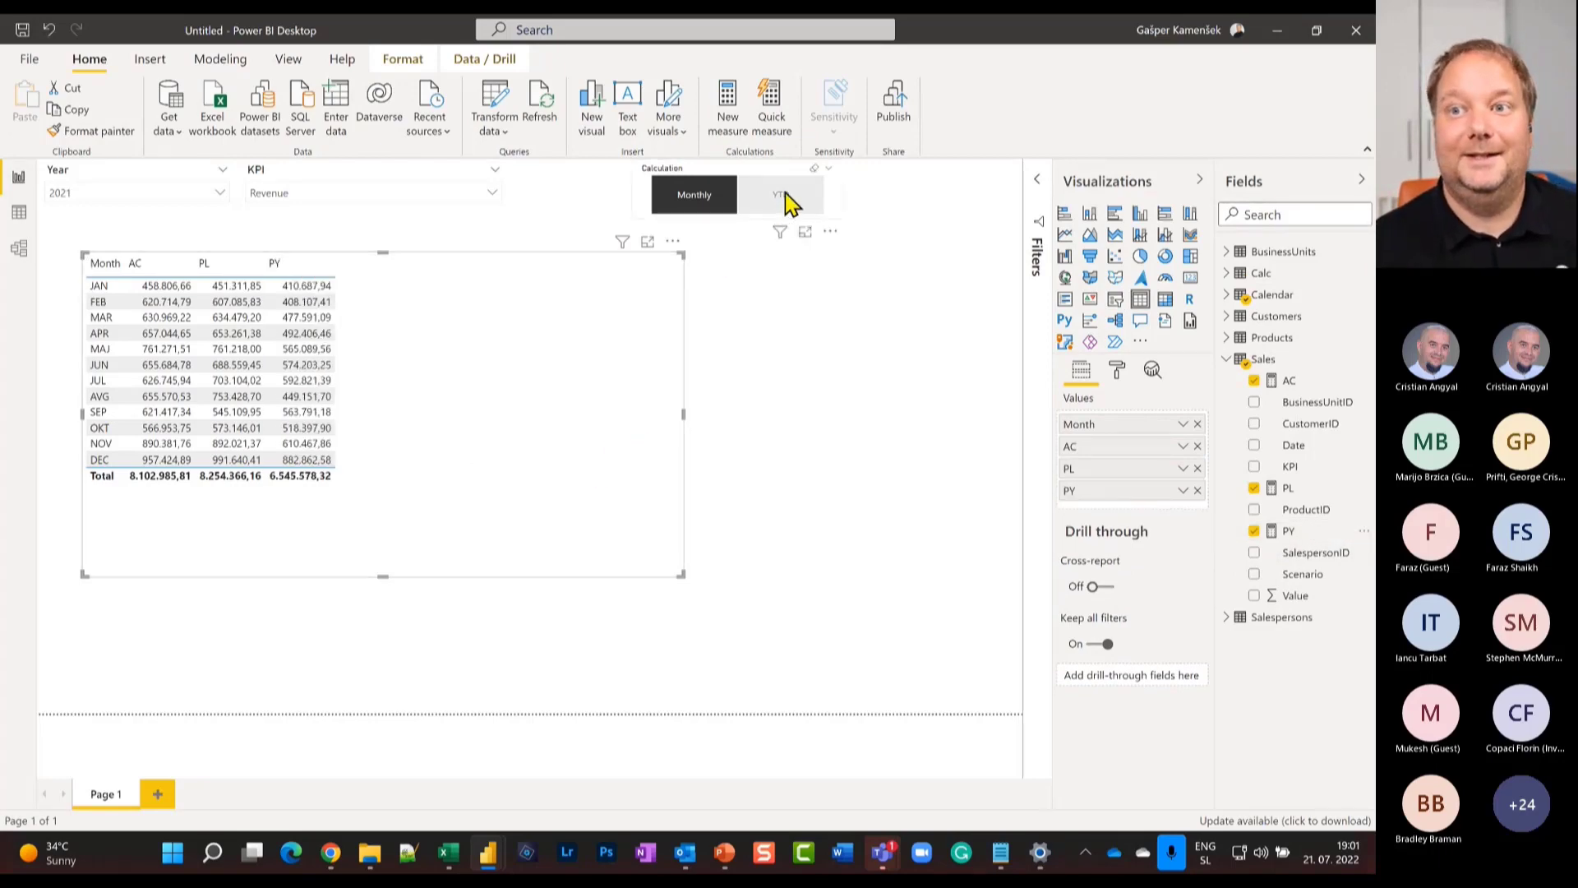
{"action": "left_click", "coordinate": [689, 197]}
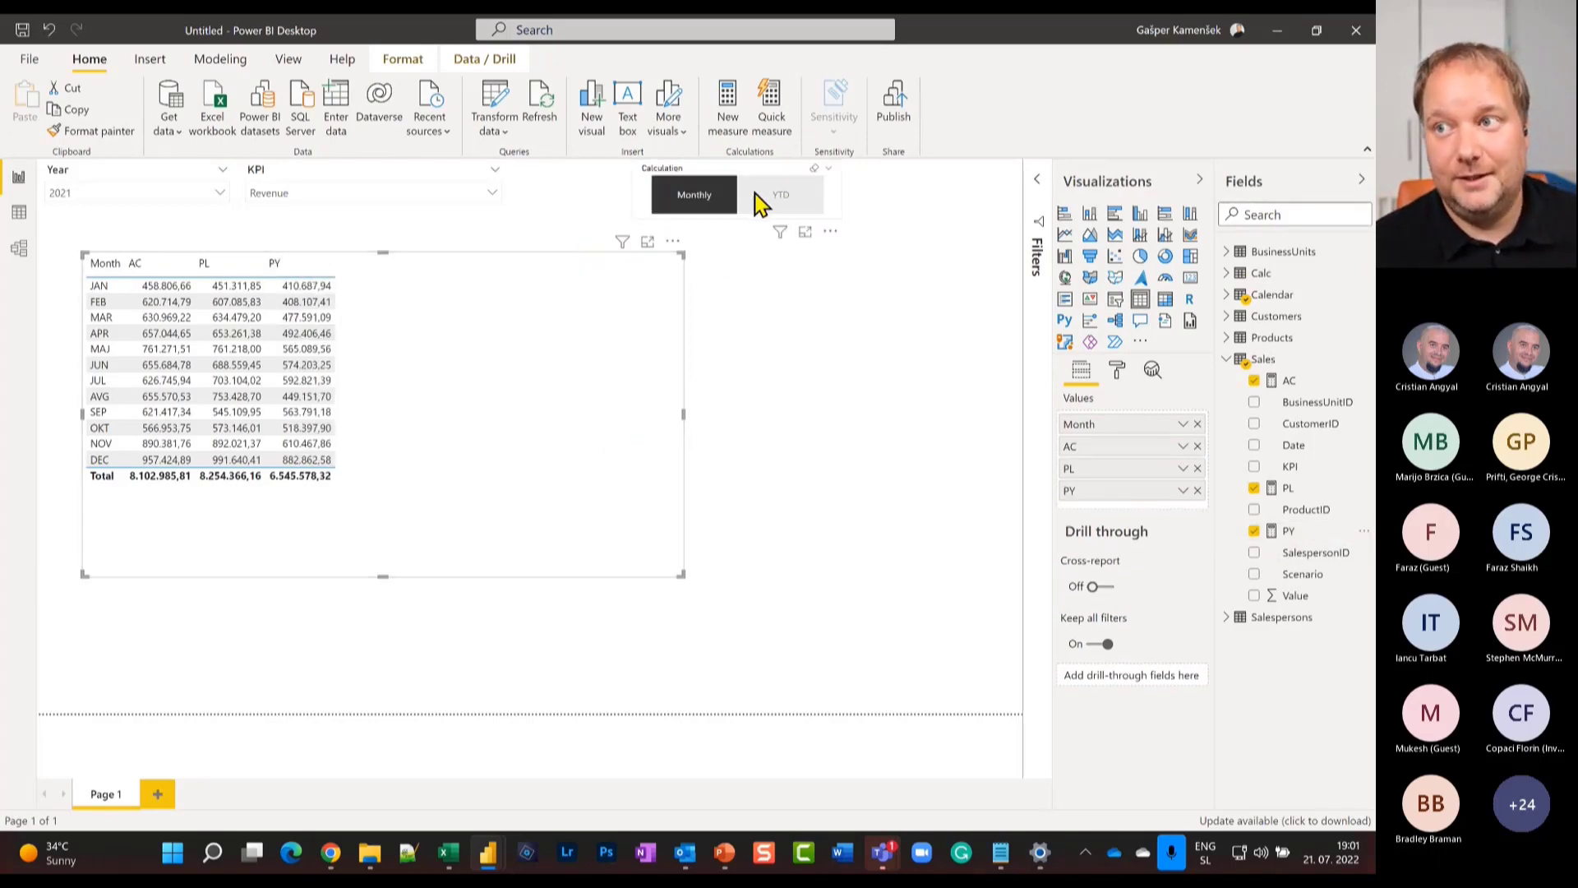
{"action": "left_click", "coordinate": [789, 195]}
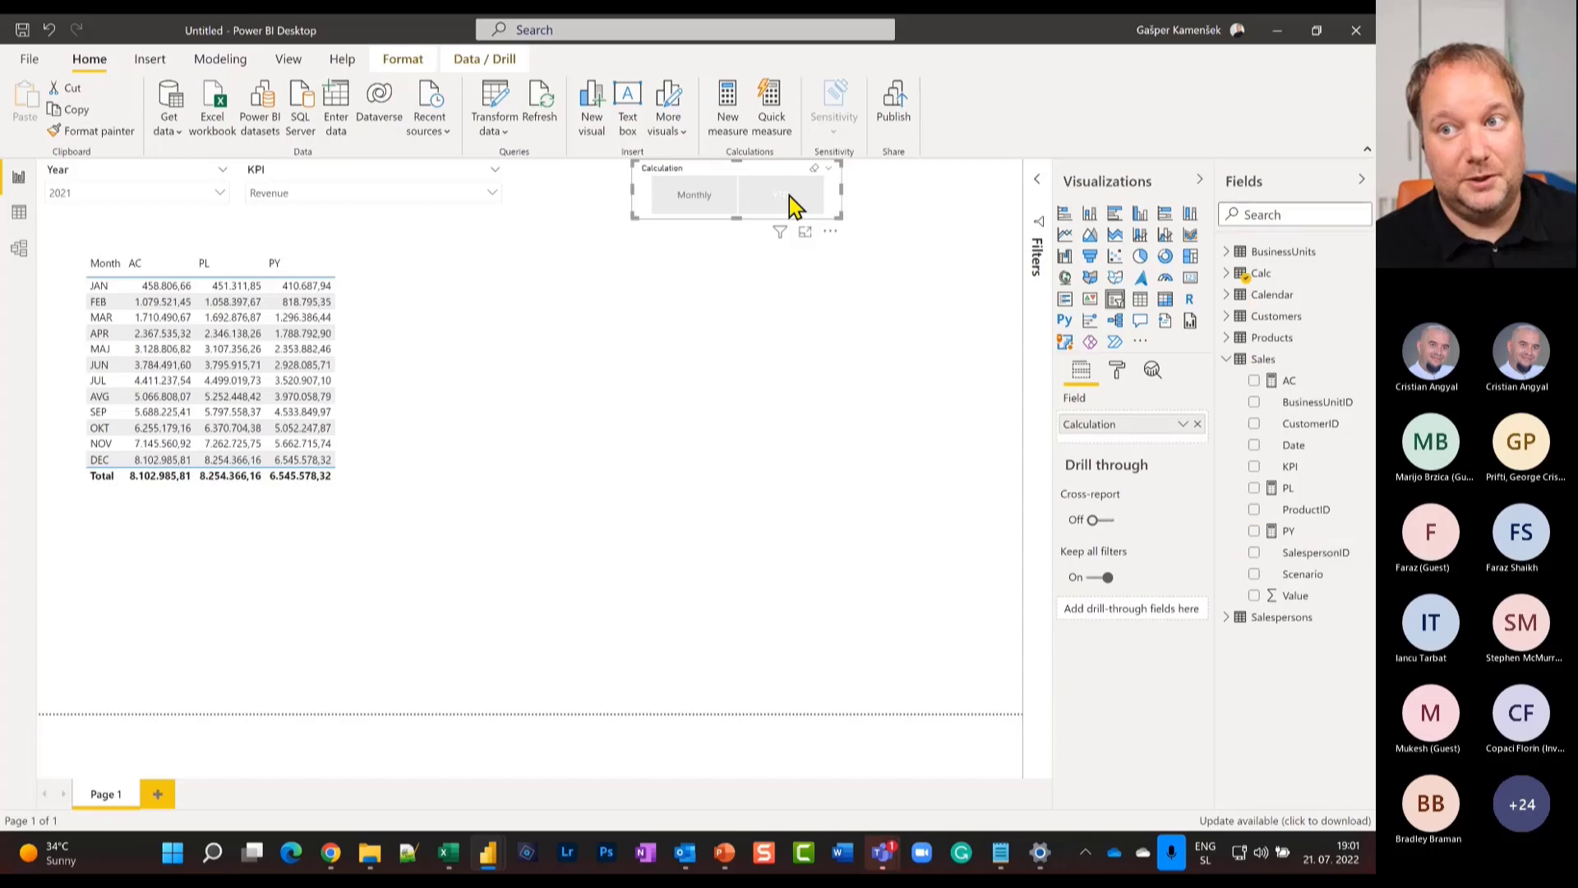
{"action": "left_click", "coordinate": [658, 211]}
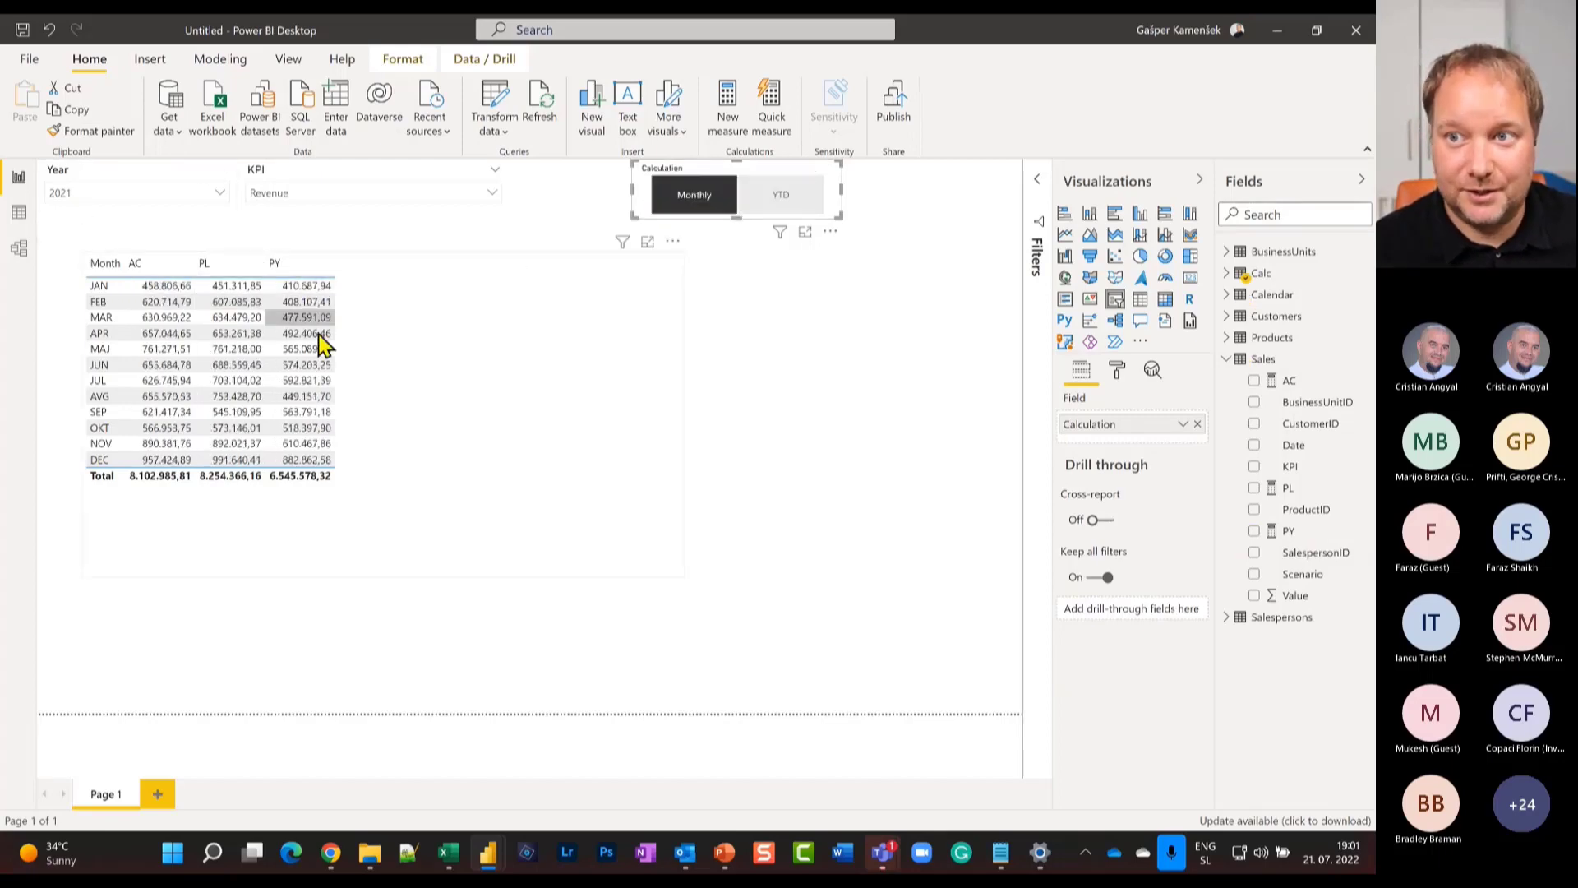
Filter the report to the year 2022 and check the PY column under YTD and Monthly with the Calculation slicer.
{"action": "left_click", "coordinate": [142, 198]}
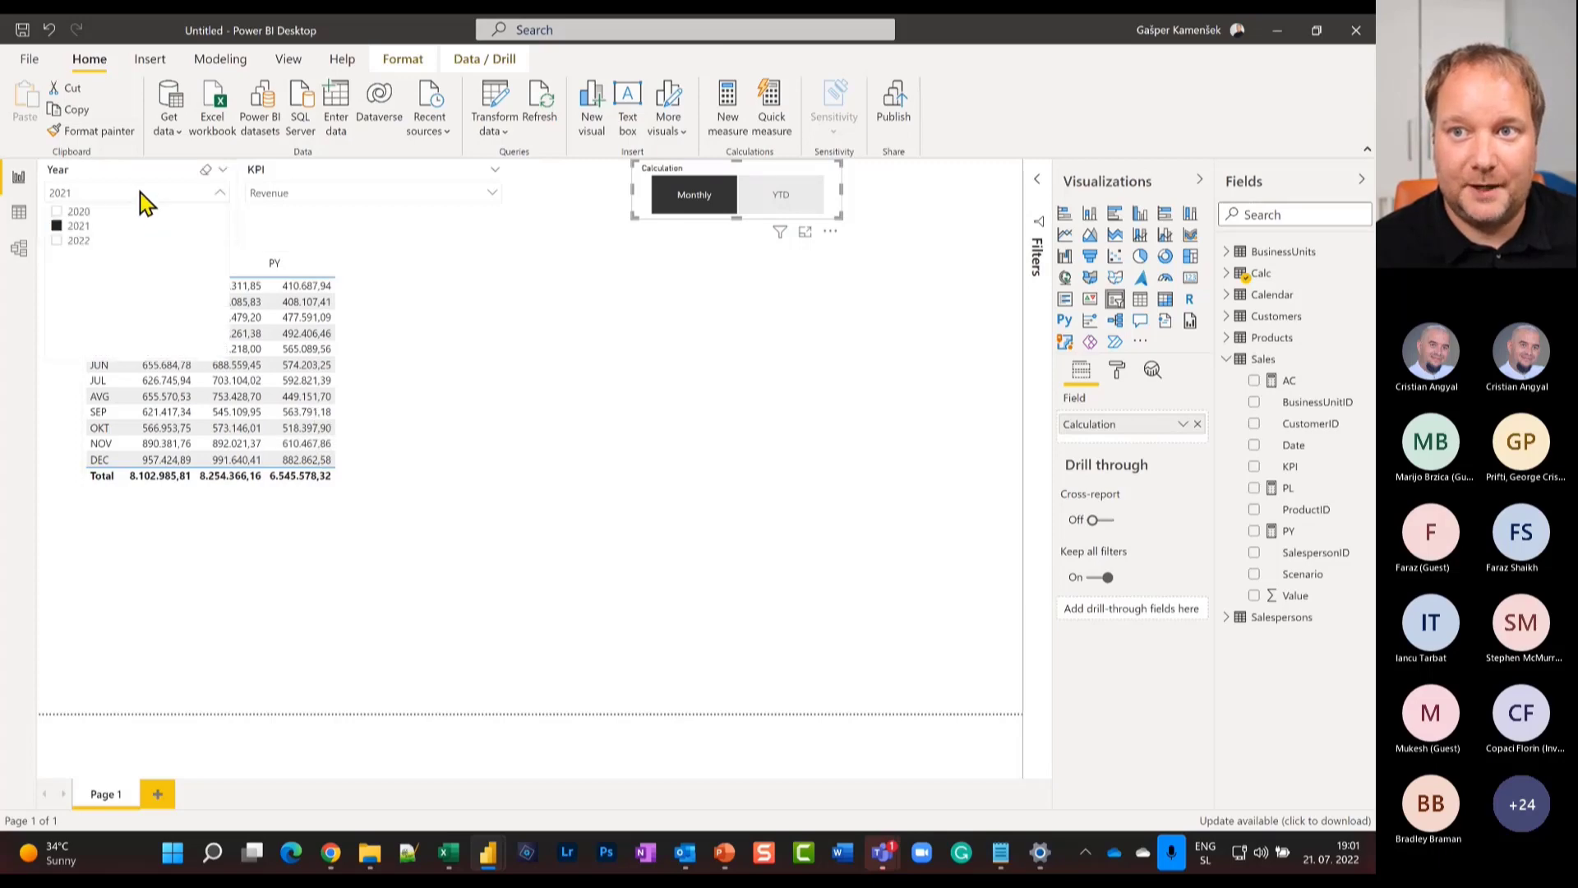
{"action": "left_click", "coordinate": [80, 240]}
{"action": "left_click", "coordinate": [219, 194]}
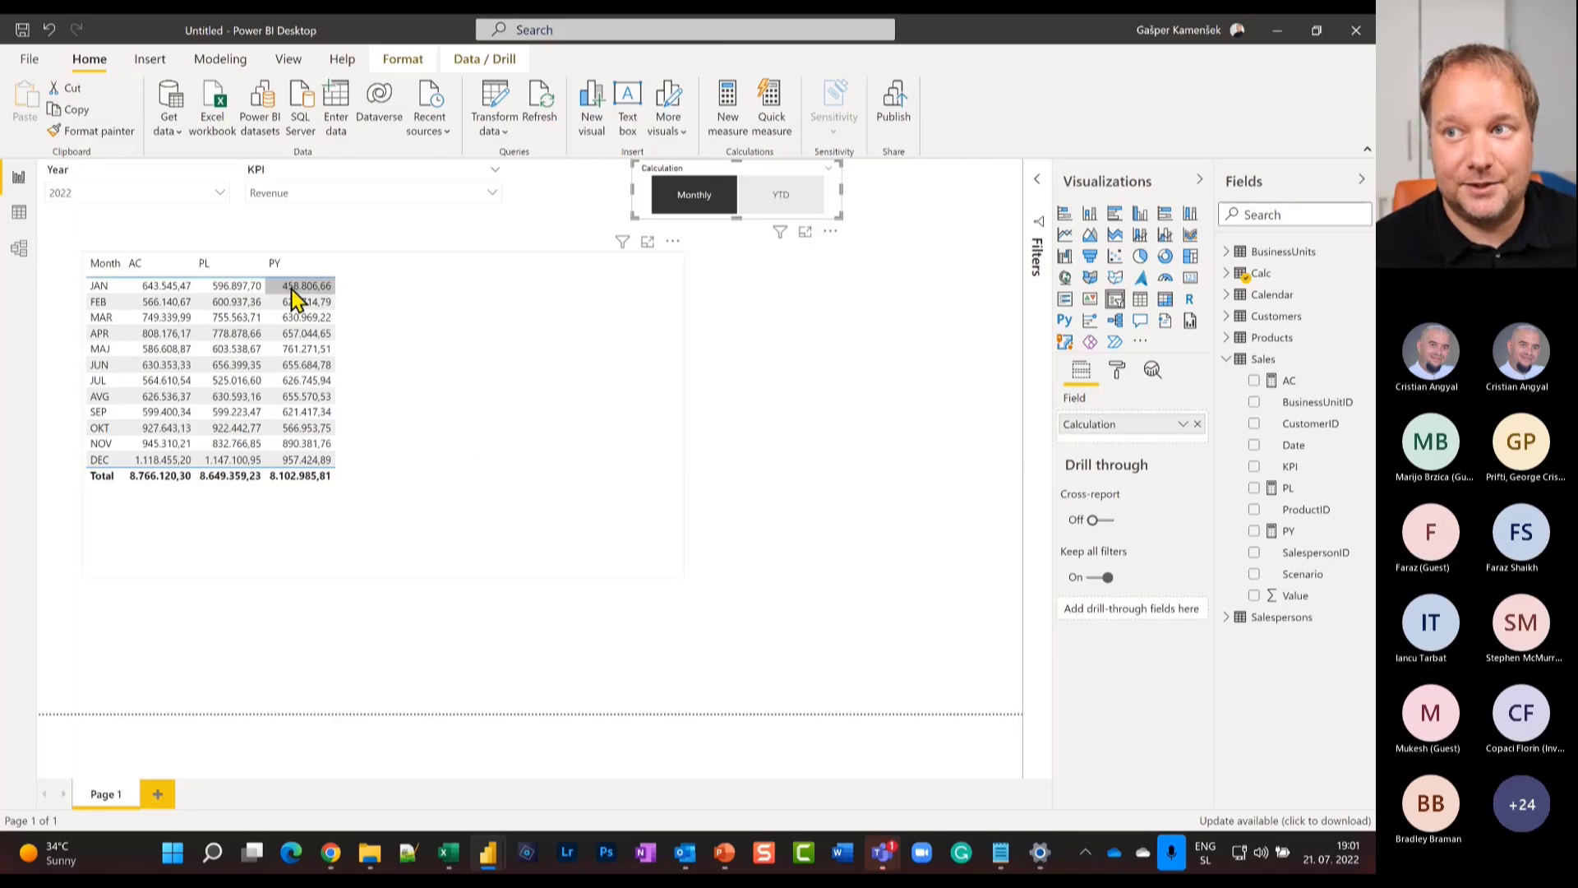
{"action": "left_click", "coordinate": [777, 200]}
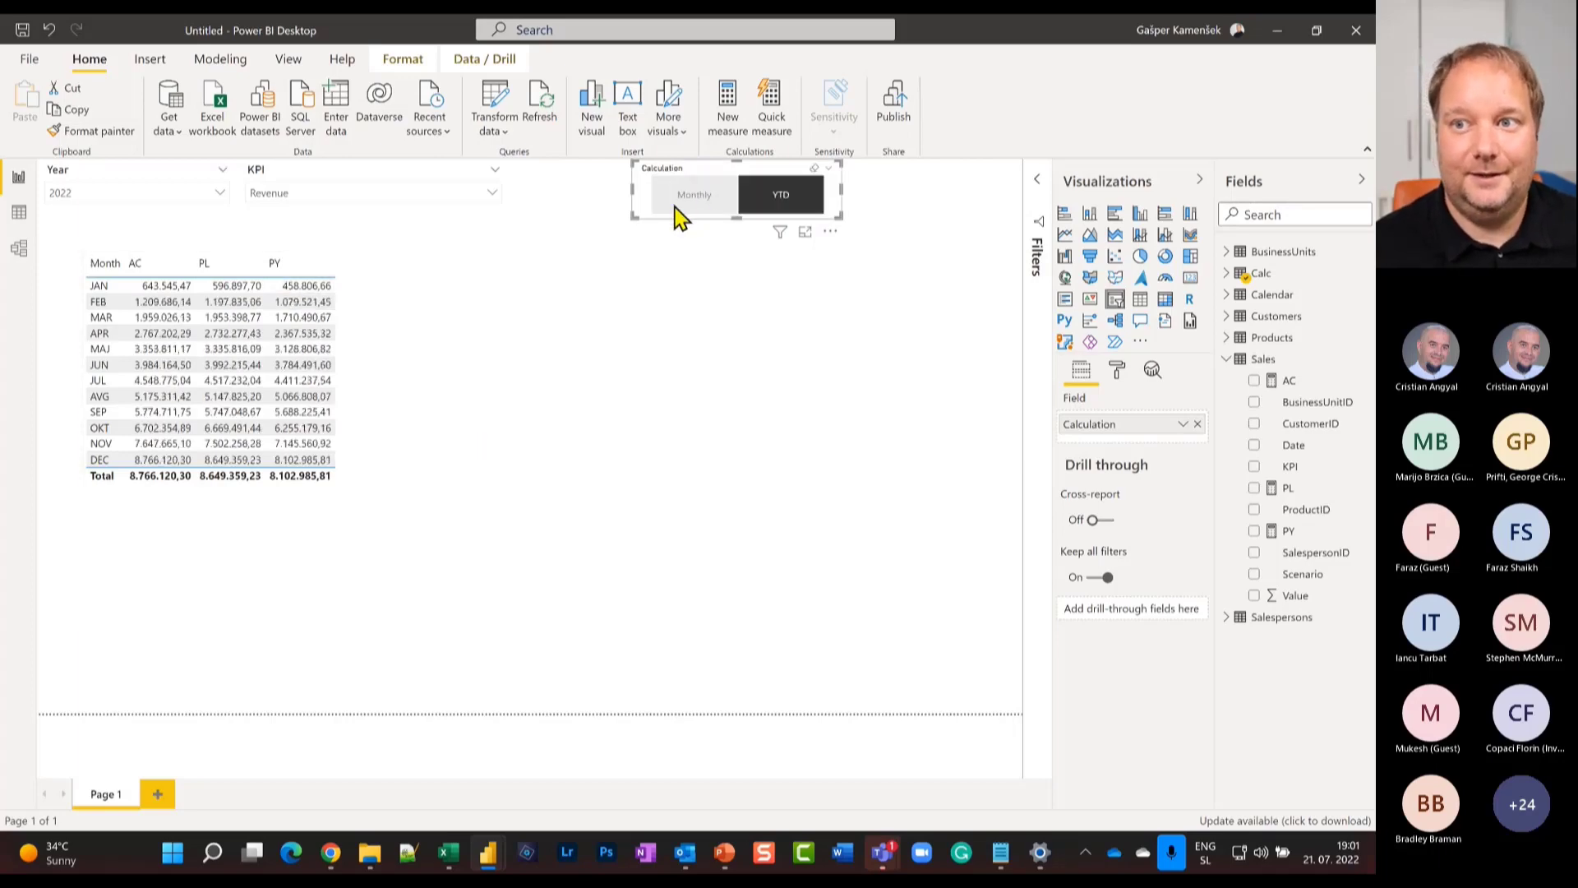
{"action": "left_click", "coordinate": [678, 215]}
{"action": "left_click", "coordinate": [793, 211]}
{"action": "left_click", "coordinate": [683, 211]}
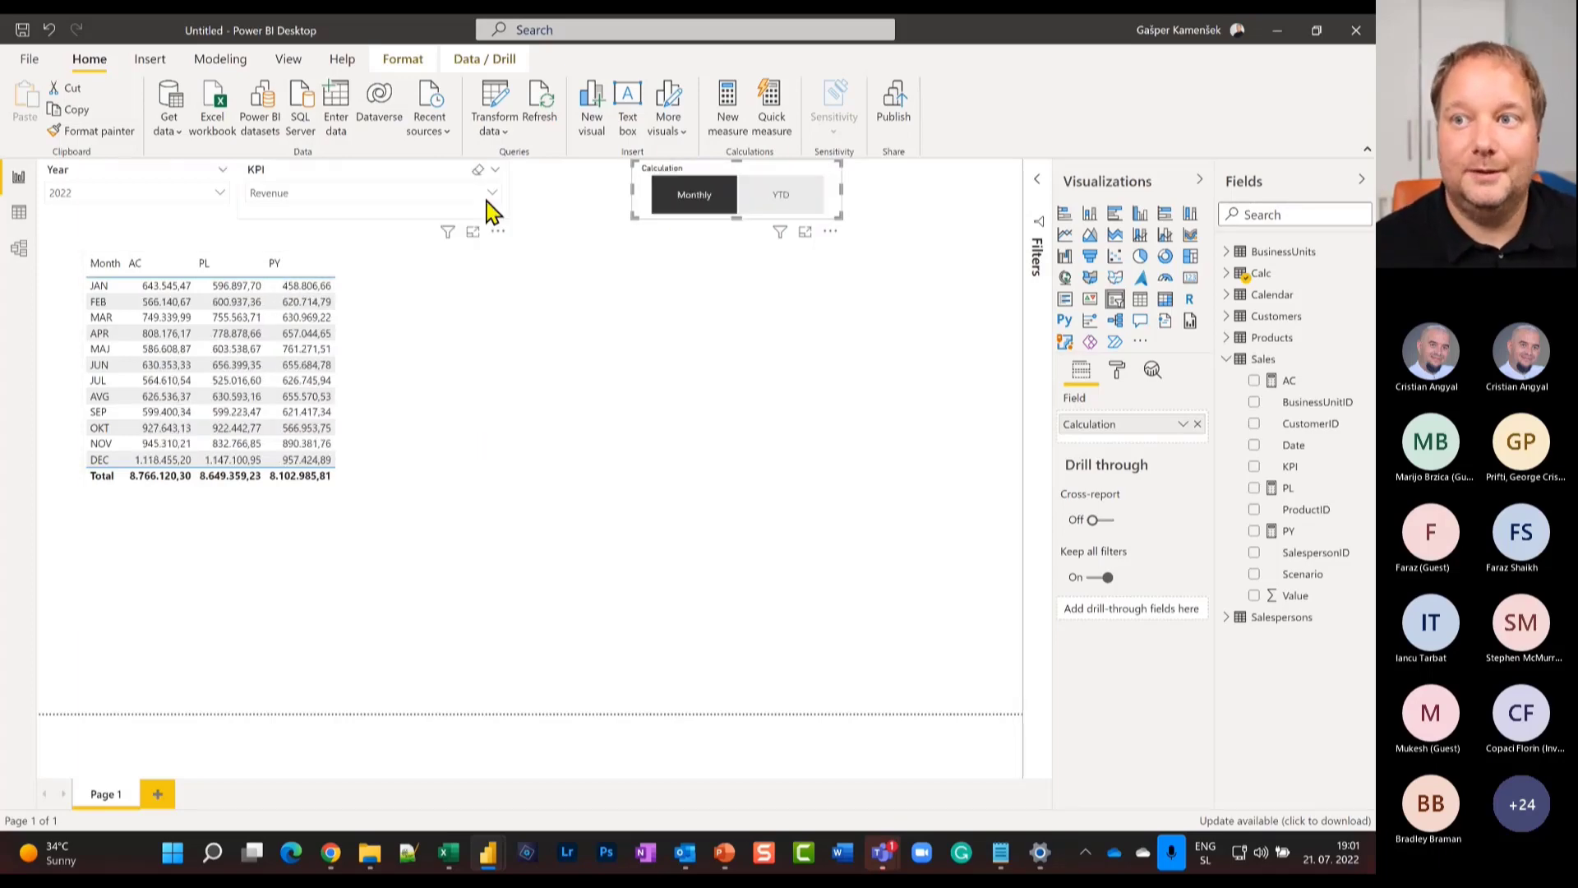
Switch the KPI slicer to Gross Profit to check the month table, and finish with Cost selected.
{"action": "left_click", "coordinate": [480, 194]}
{"action": "left_click", "coordinate": [296, 228]}
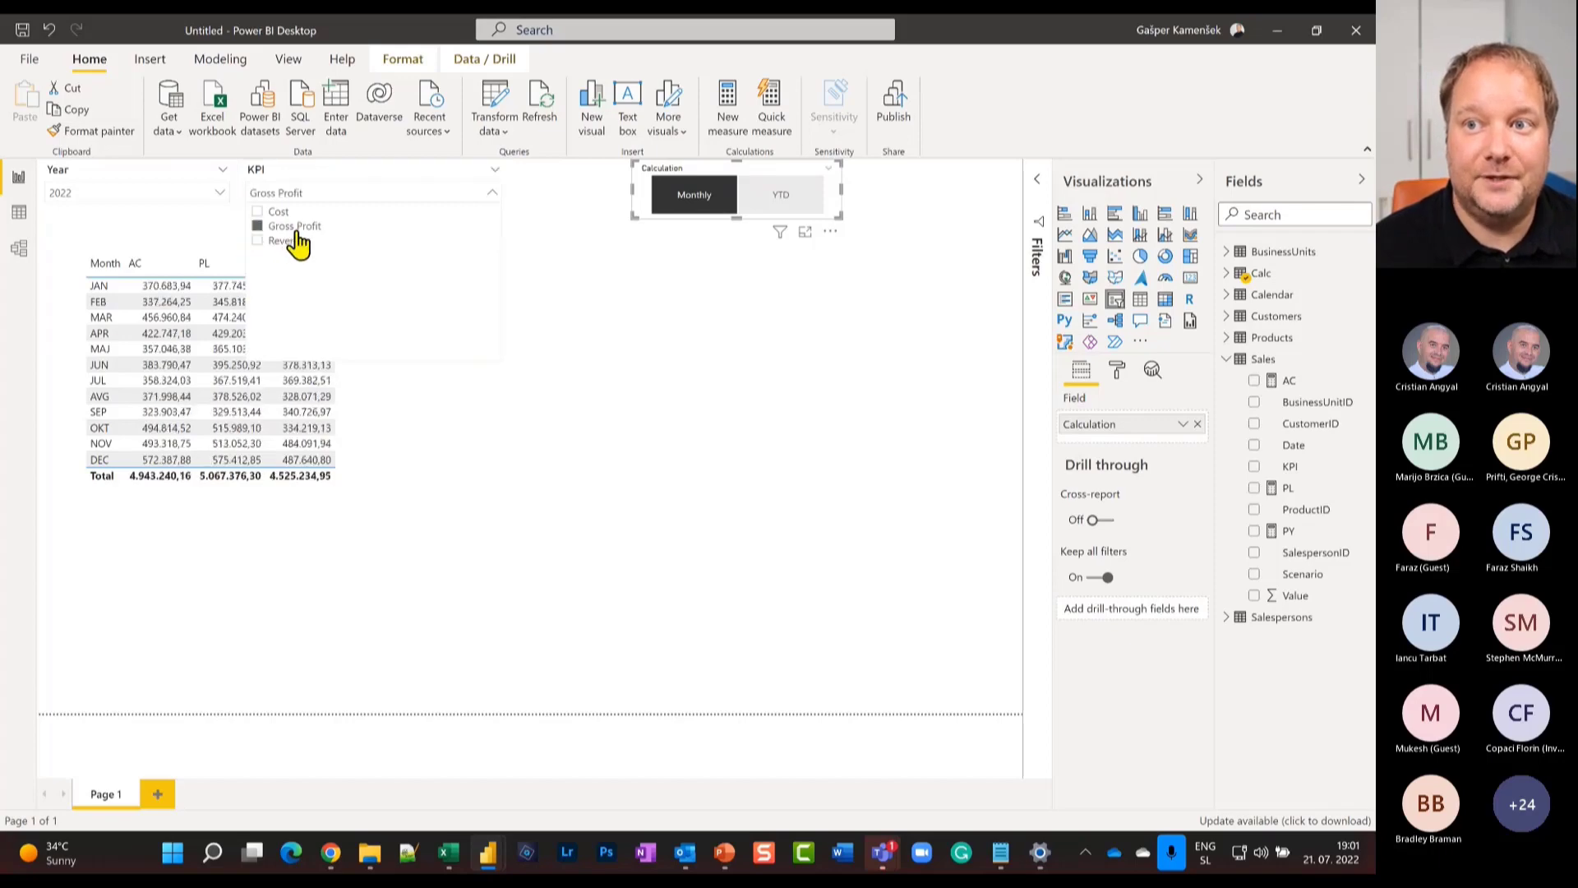
{"action": "left_click", "coordinate": [267, 214]}
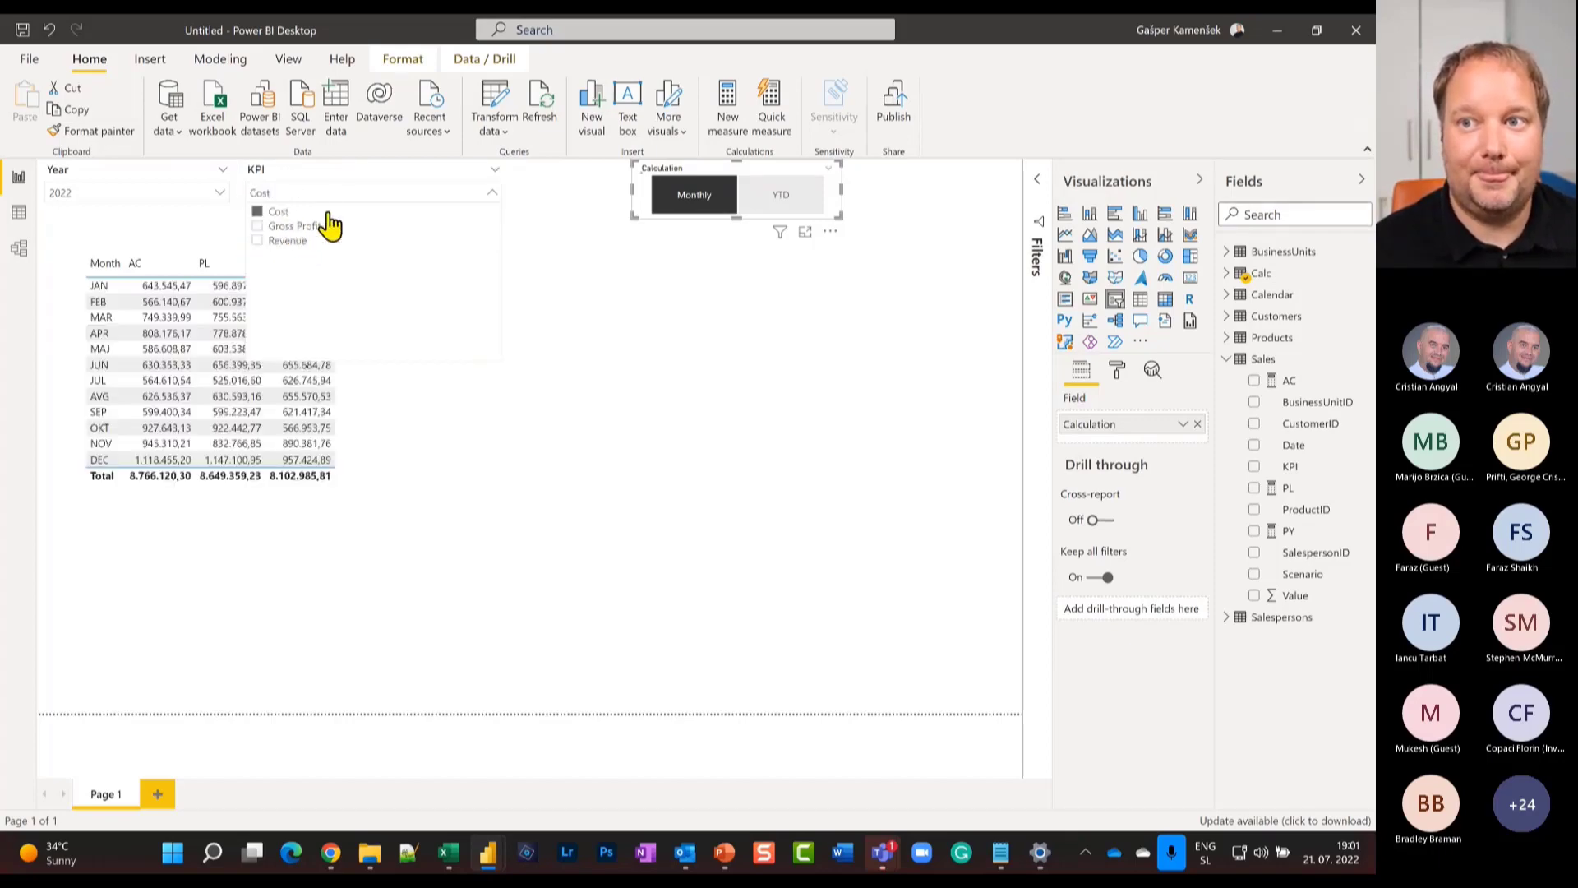
{"action": "left_click", "coordinate": [485, 196]}
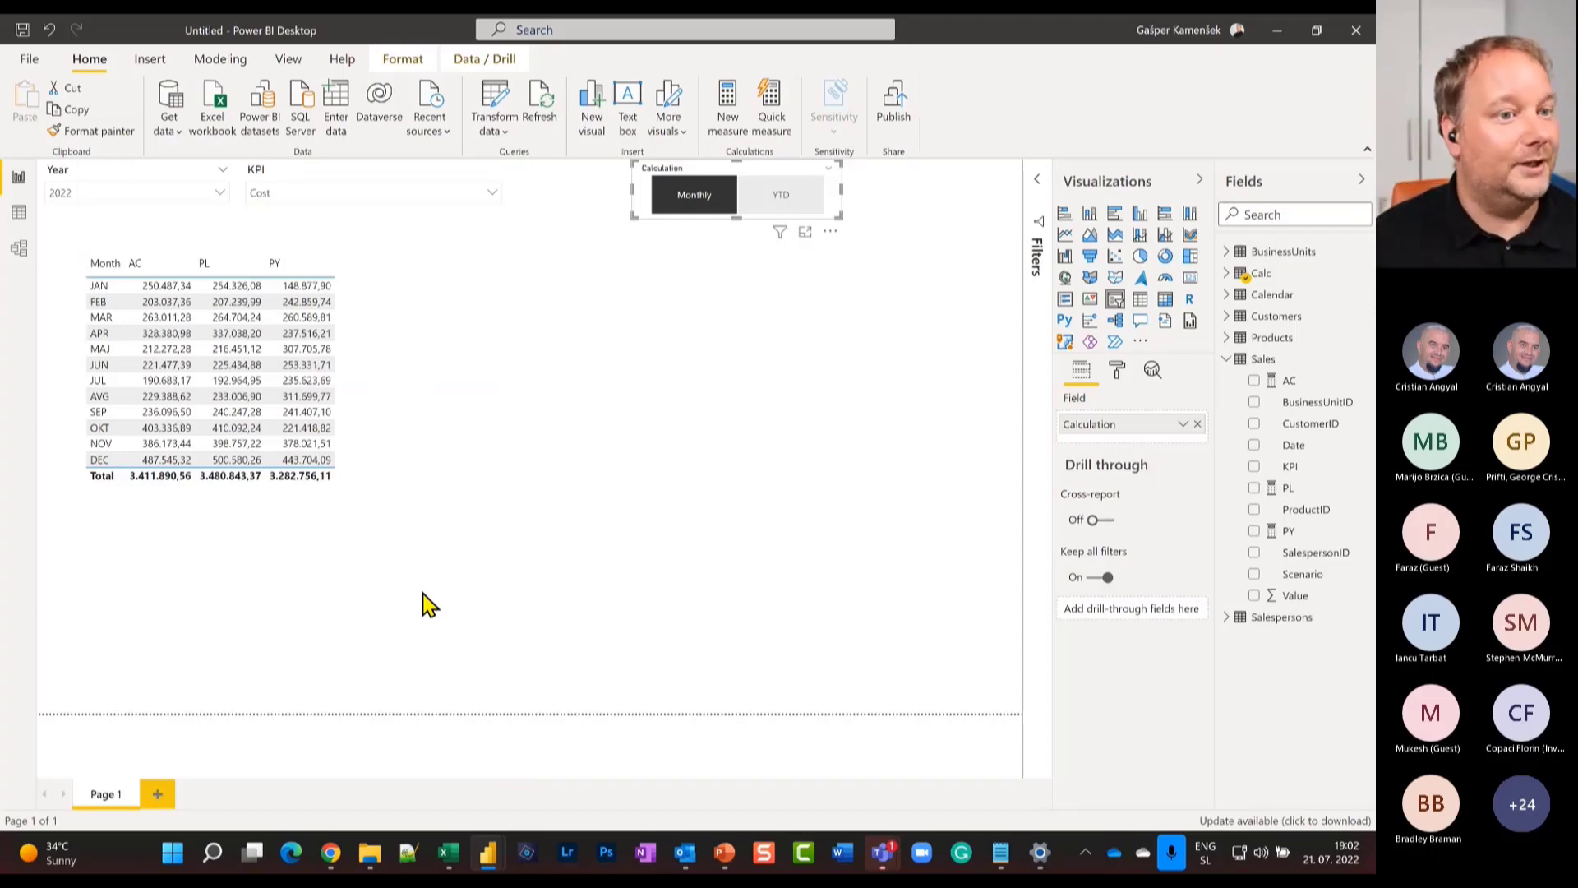
Duplicate Page 1 and select the month table on the duplicated page.
{"action": "right_click", "coordinate": [115, 798]}
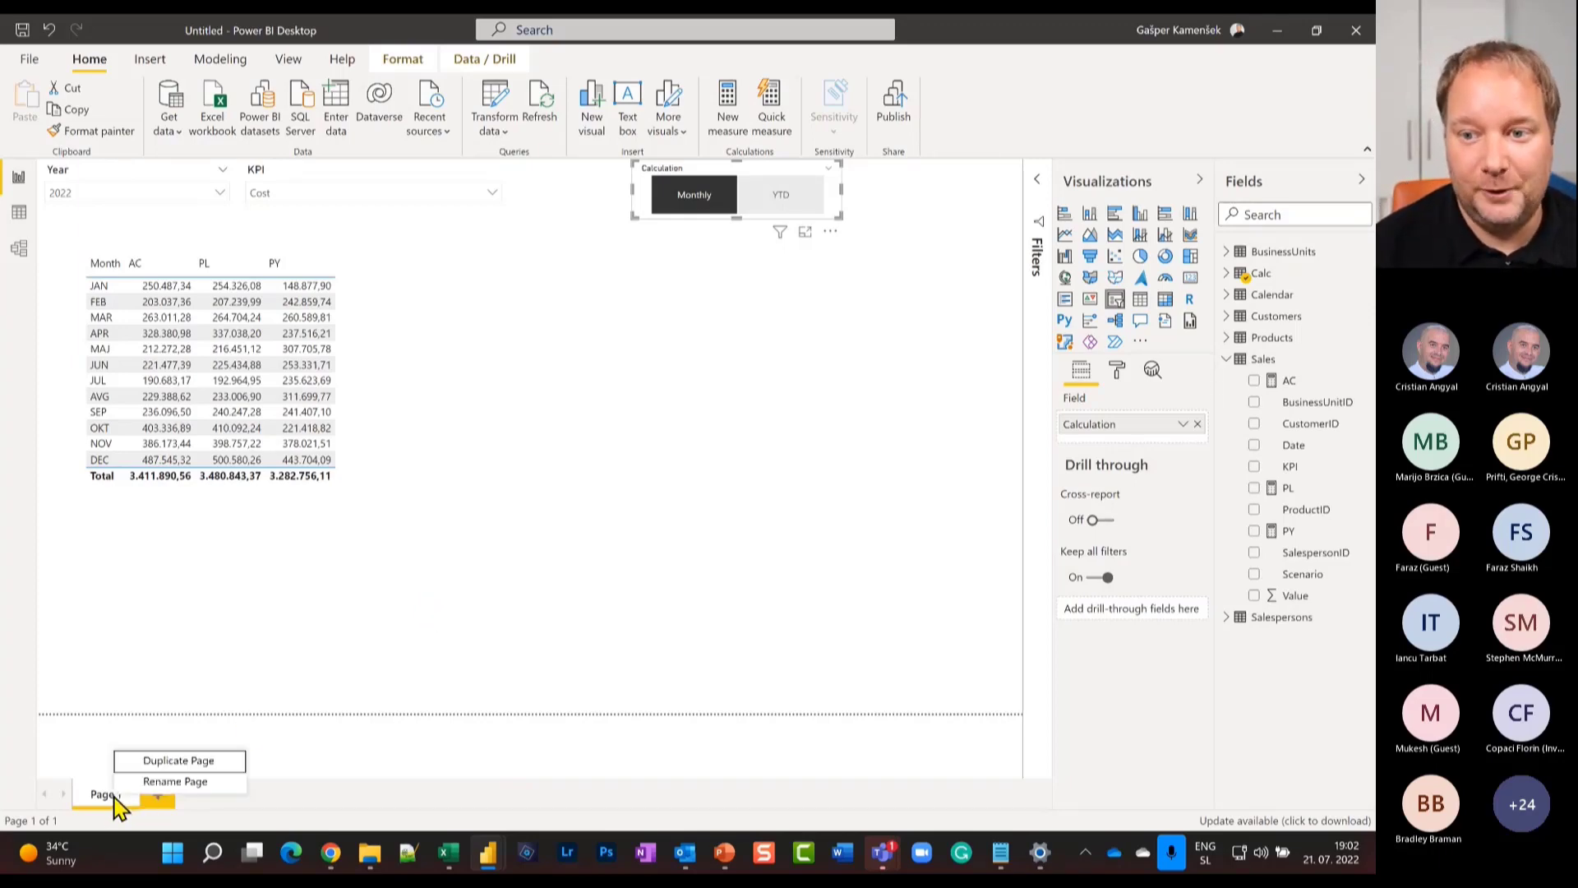
{"action": "left_click", "coordinate": [175, 760]}
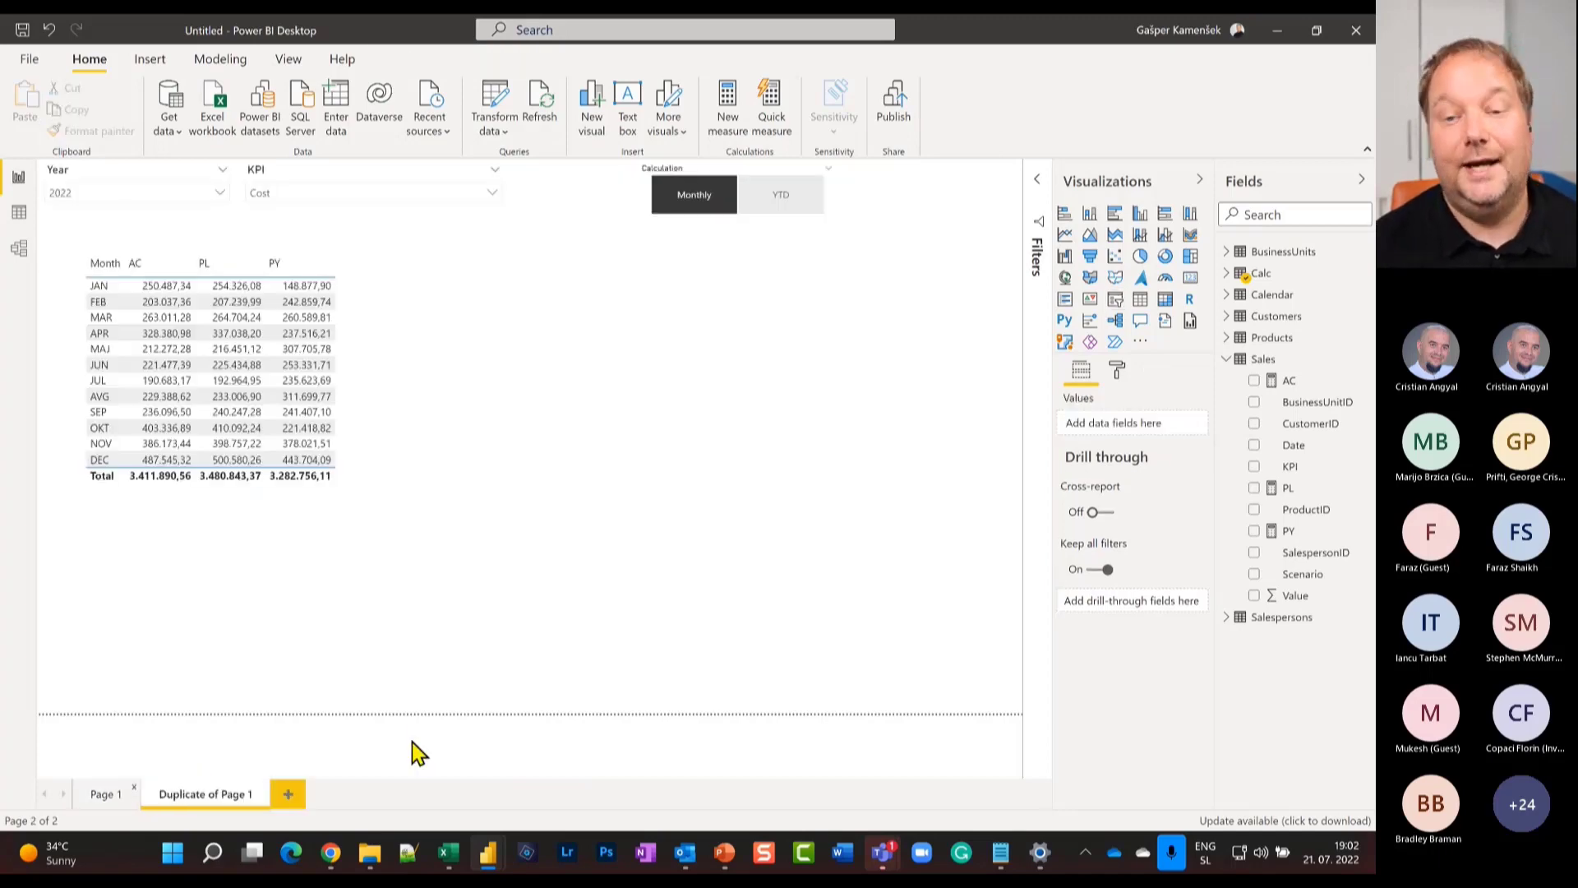
{"action": "left_click", "coordinate": [629, 540]}
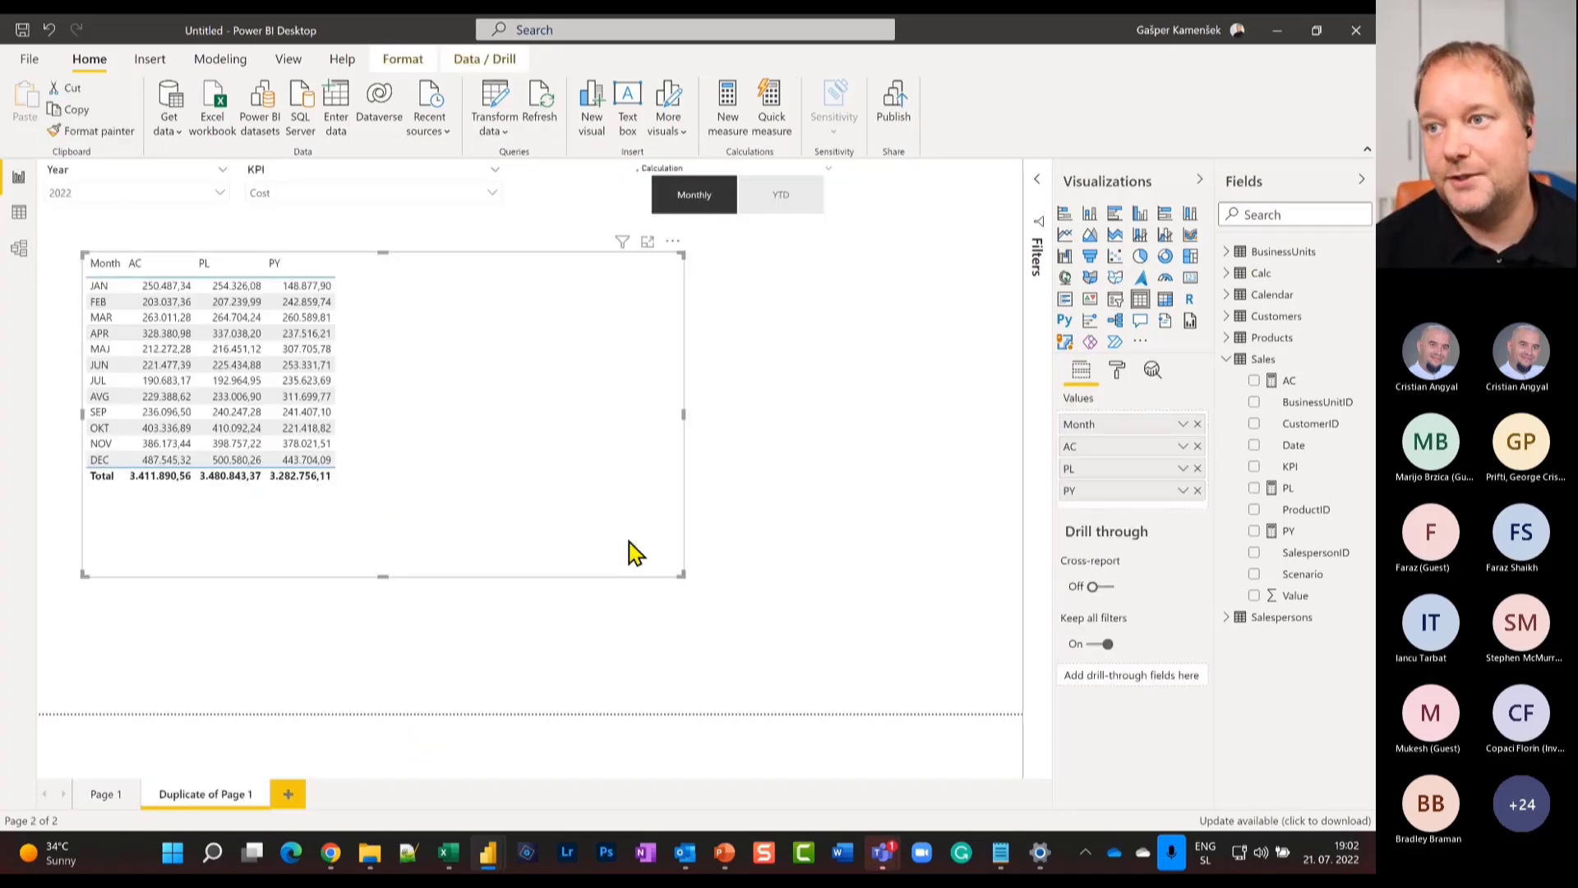
Search the Power BI visuals store for "zebra" and import the Zebra BI Charts visual into the report.
{"action": "left_click", "coordinate": [1140, 341]}
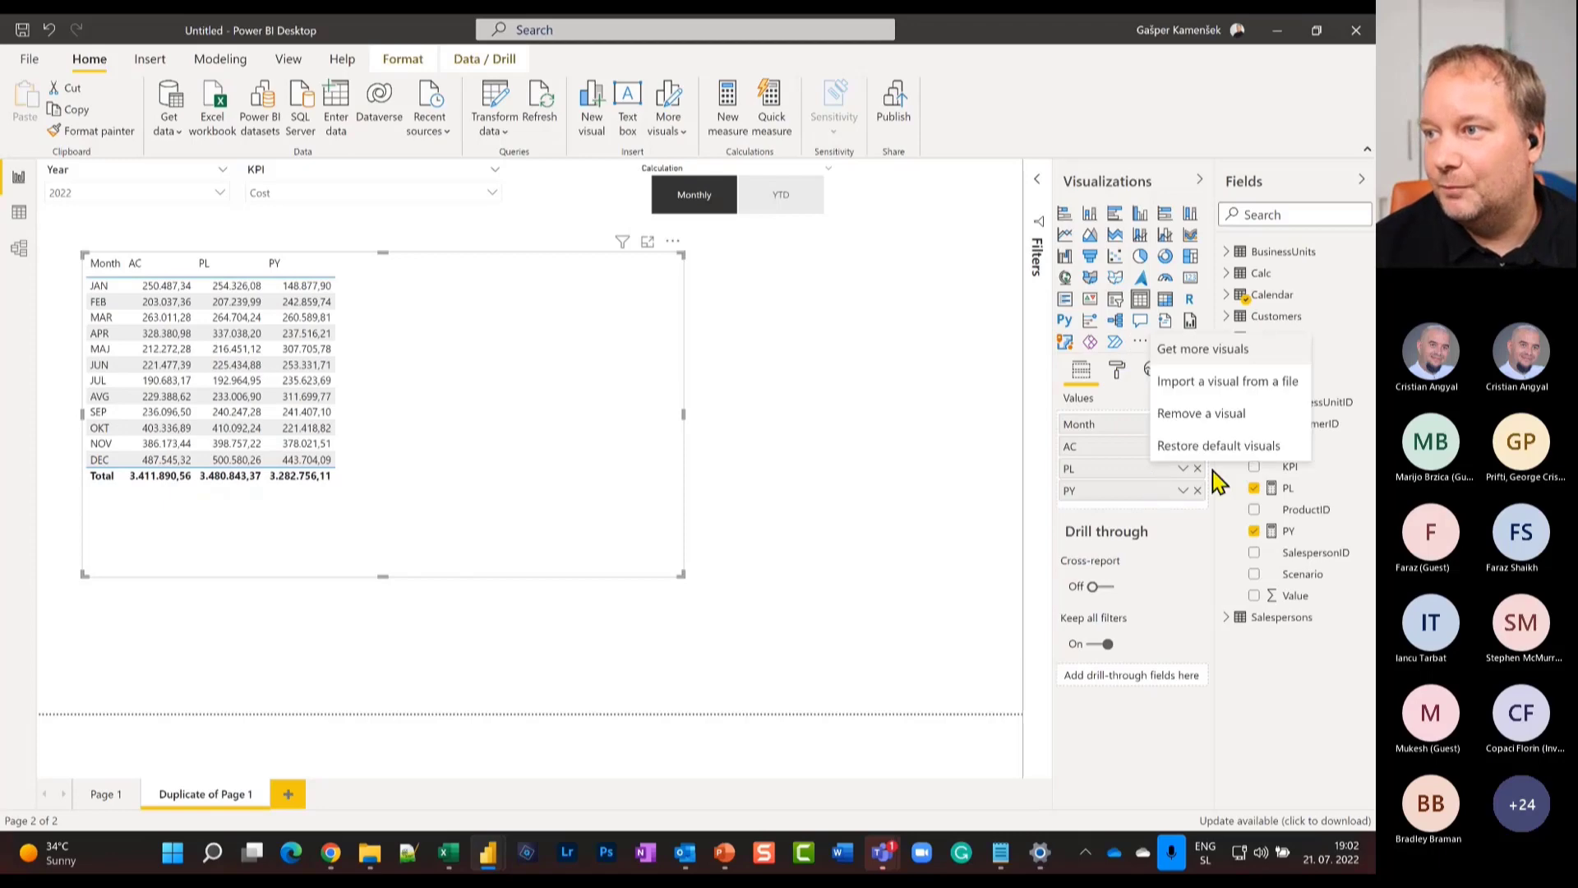
{"action": "left_click", "coordinate": [1214, 355]}
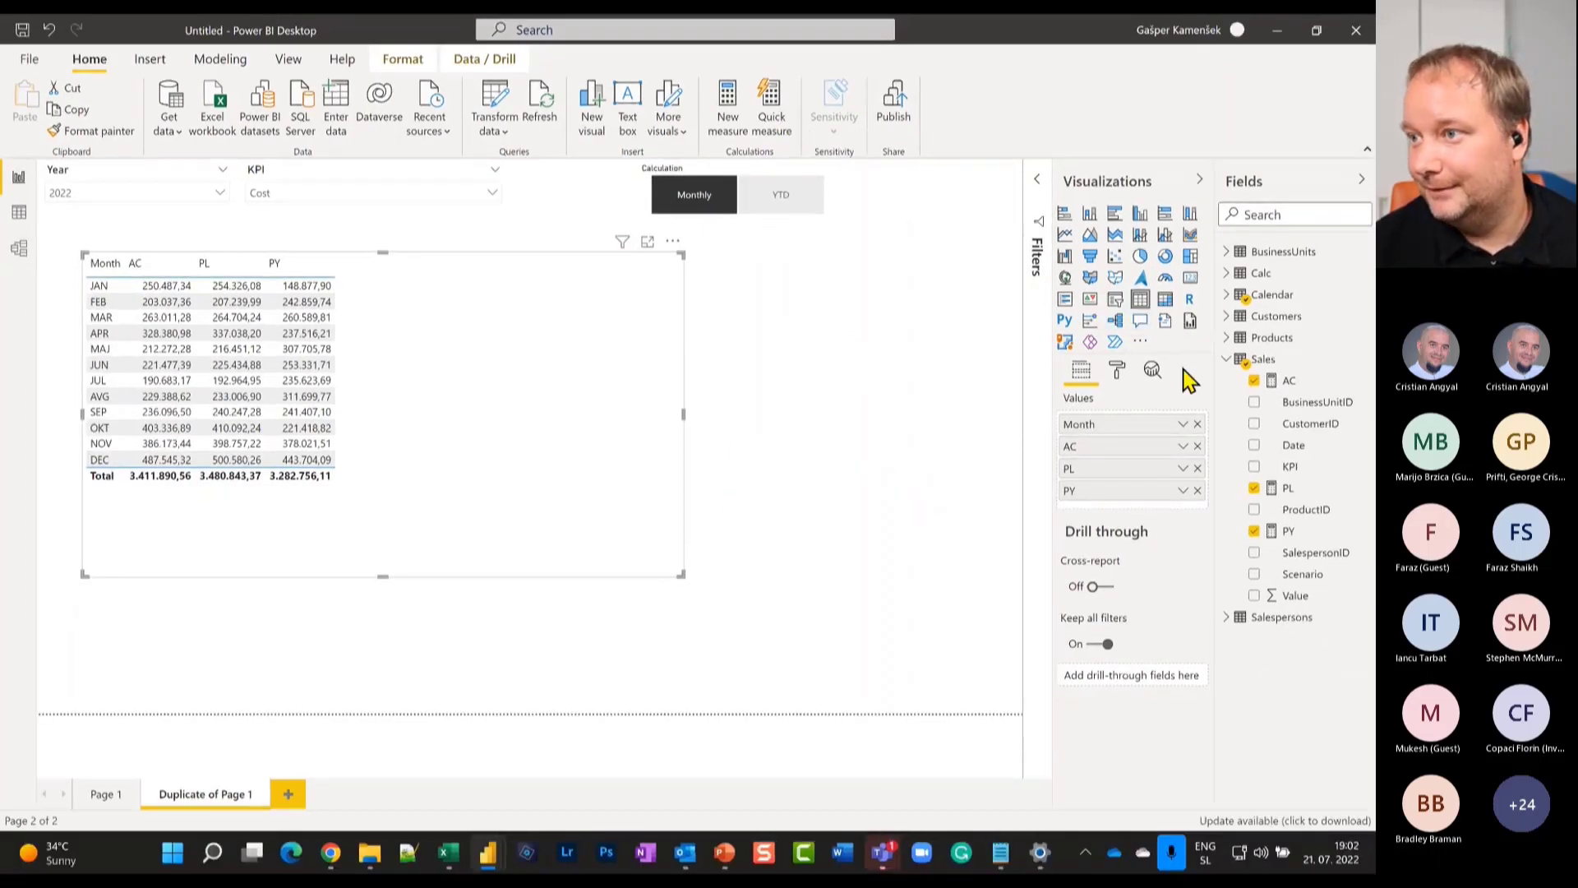
{"action": "left_click", "coordinate": [1142, 344]}
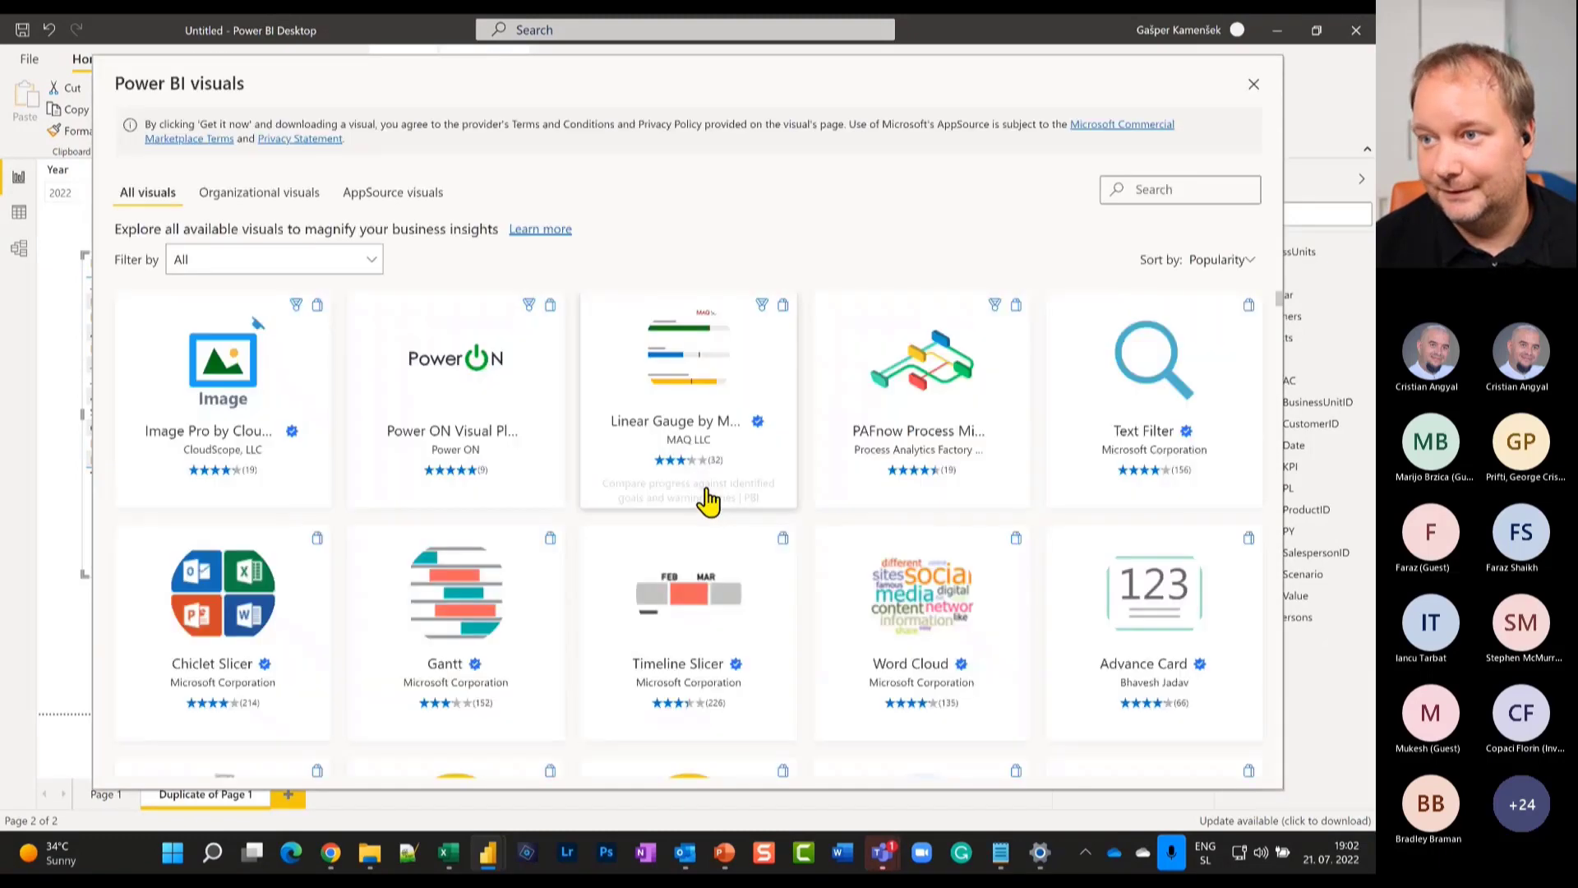
{"action": "left_click", "coordinate": [1146, 189]}
{"action": "type", "text": "zebra"}
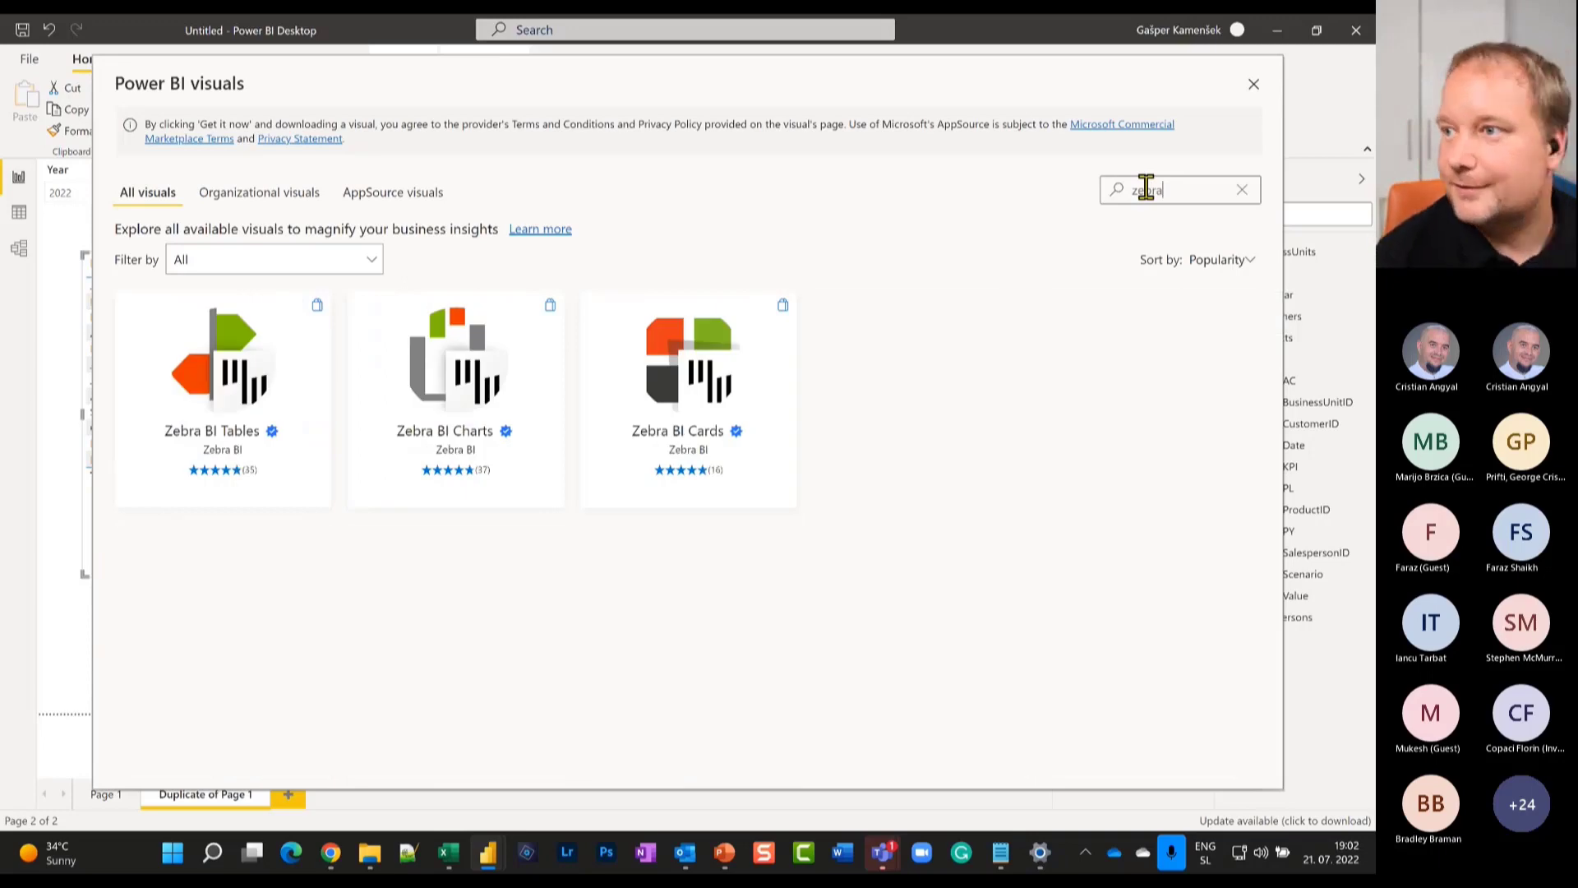
{"action": "left_click", "coordinate": [483, 429]}
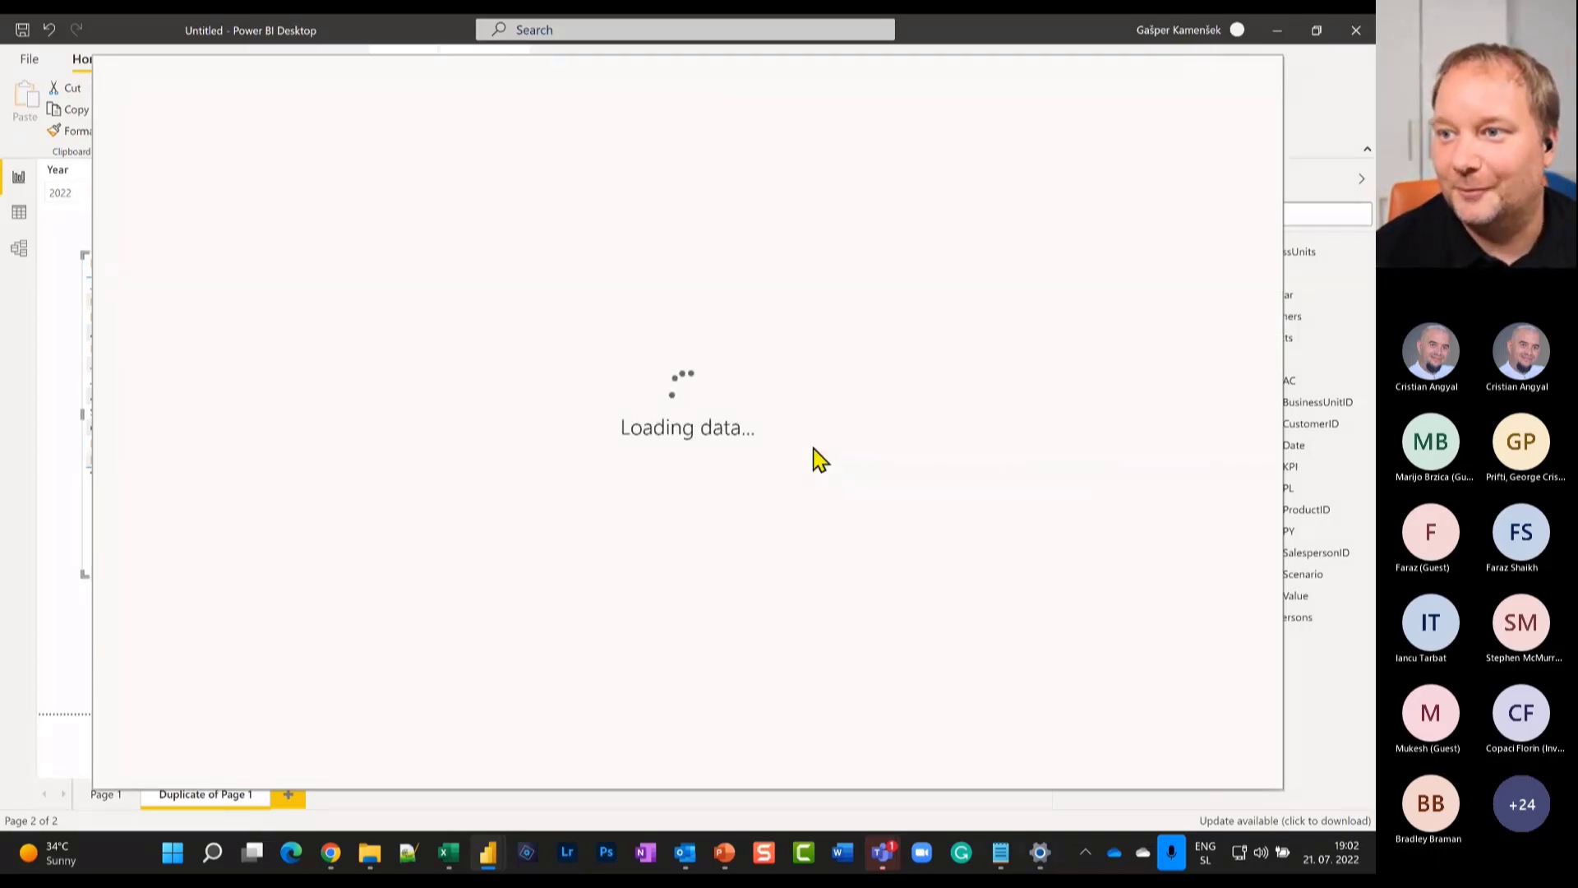
{"action": "left_click", "coordinate": [216, 339]}
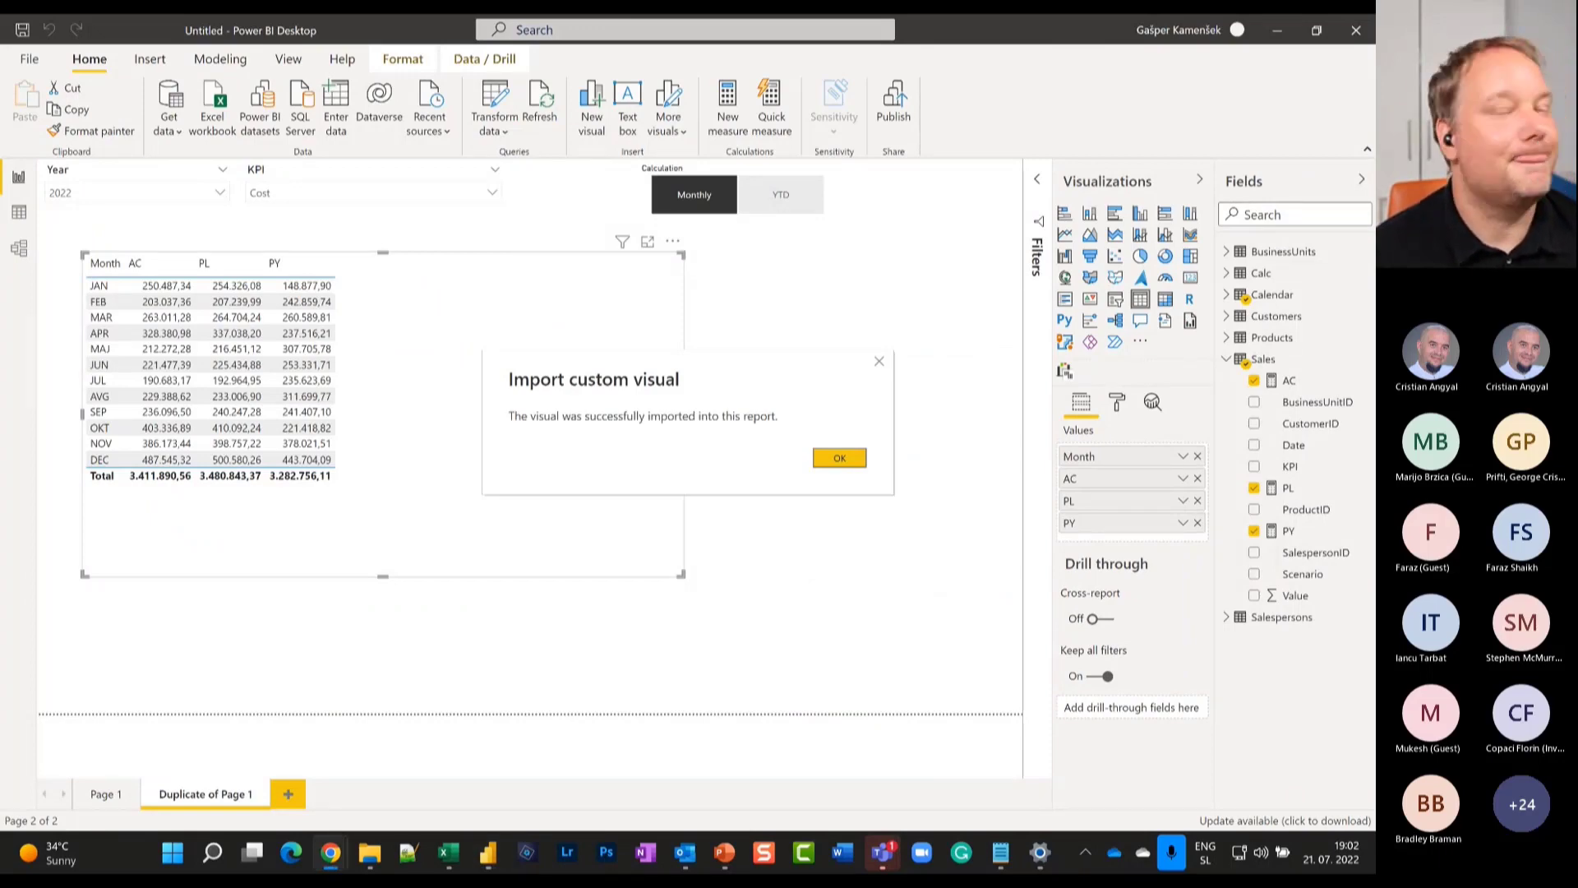
{"action": "left_click", "coordinate": [847, 461]}
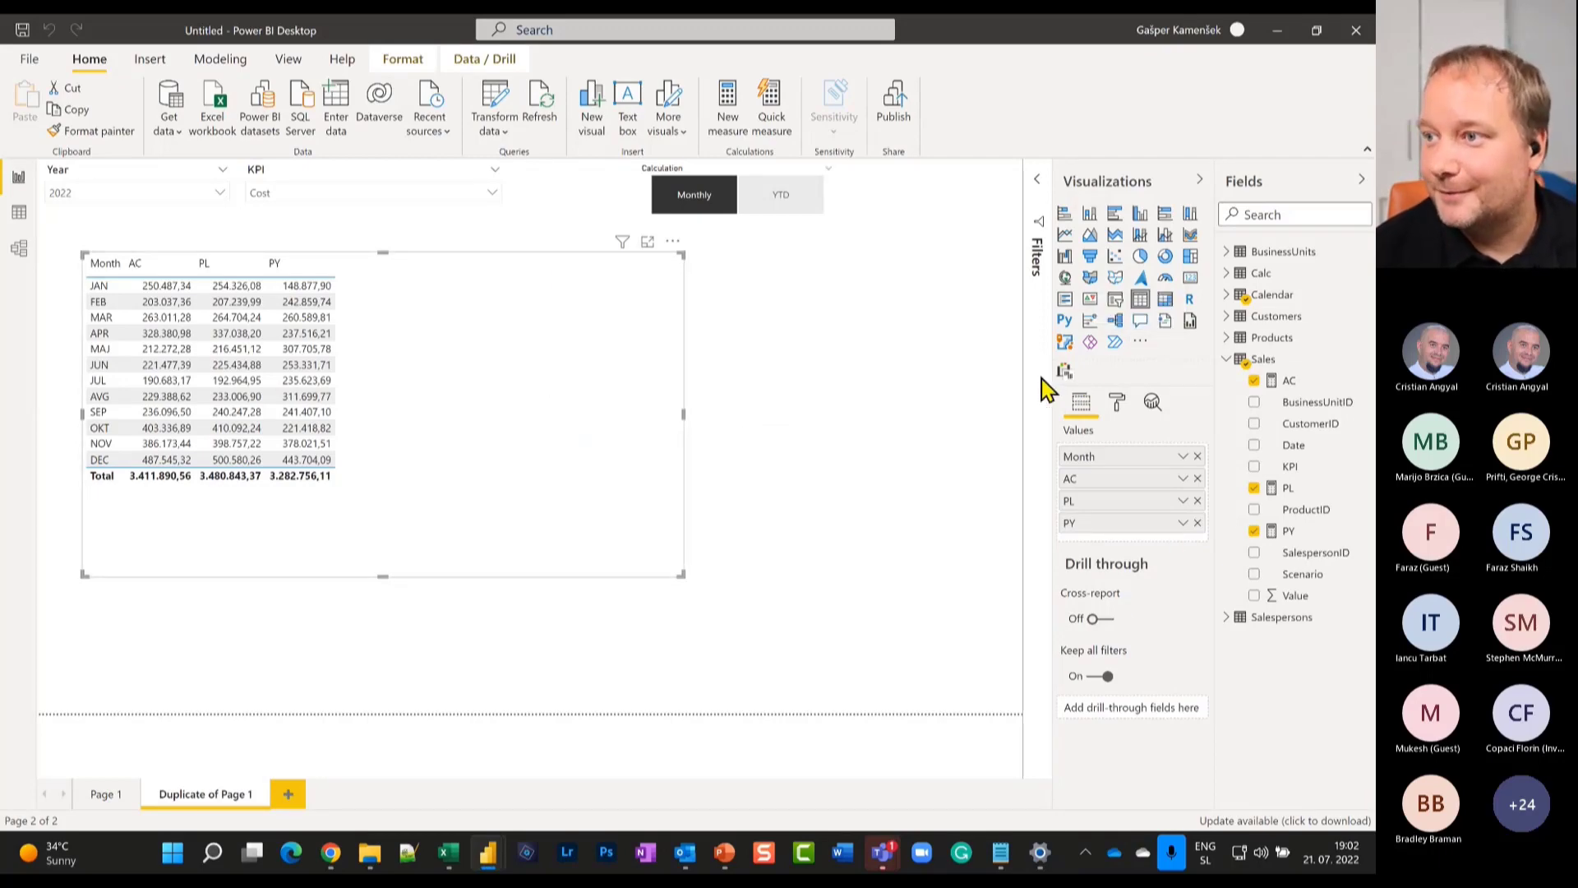
Convert the month table into a Zebra BI chart and turn on its Pro features.
{"action": "left_click", "coordinate": [1064, 371]}
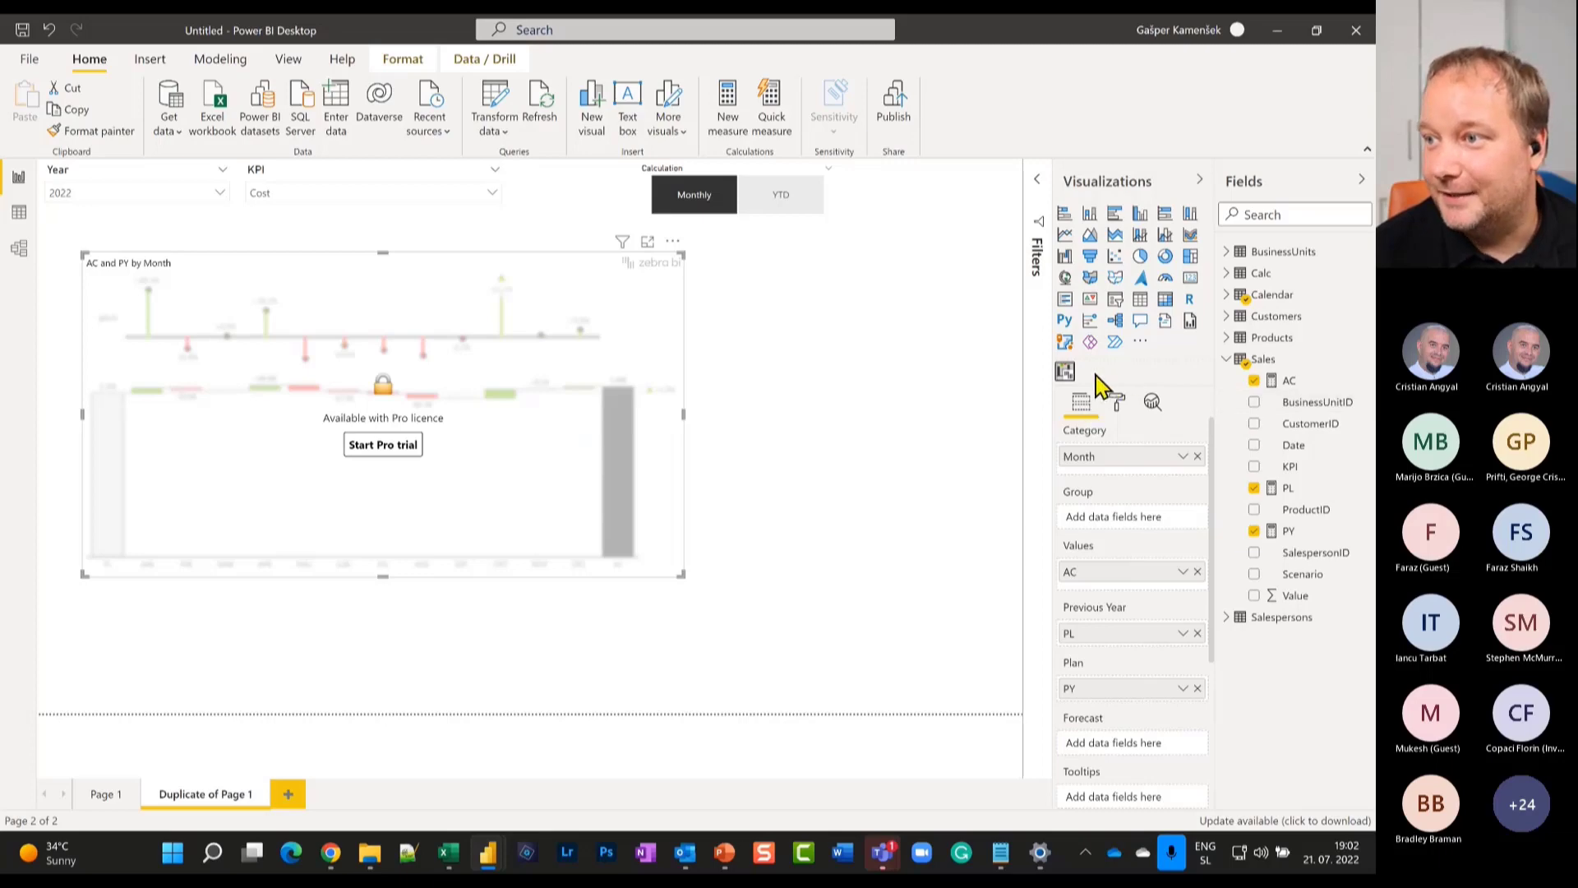
{"action": "left_click", "coordinate": [1118, 403]}
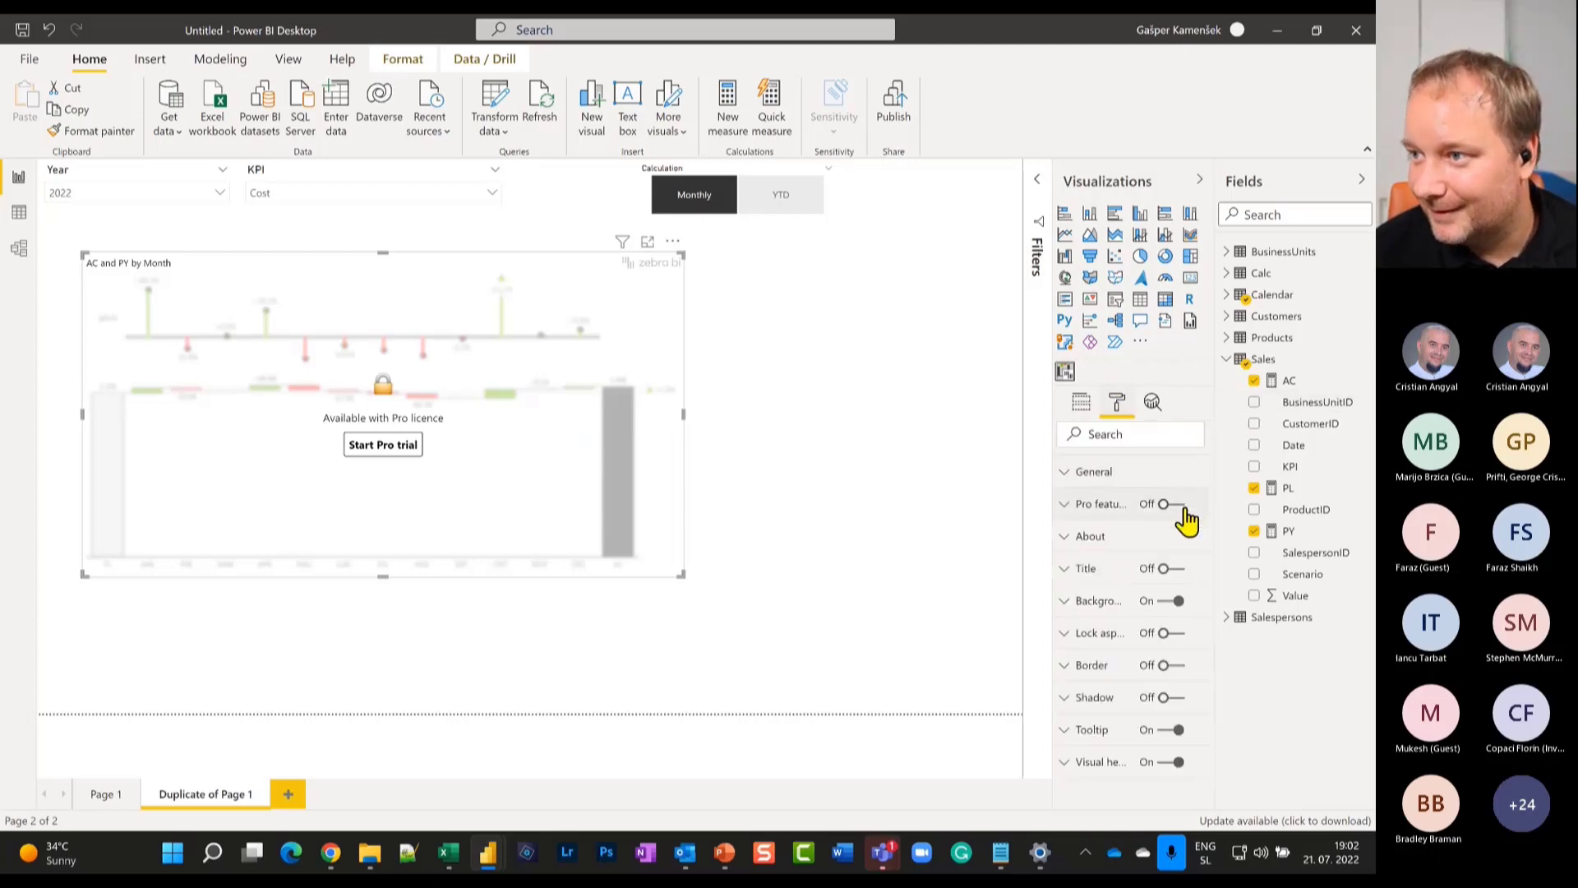
{"action": "left_click", "coordinate": [1180, 504]}
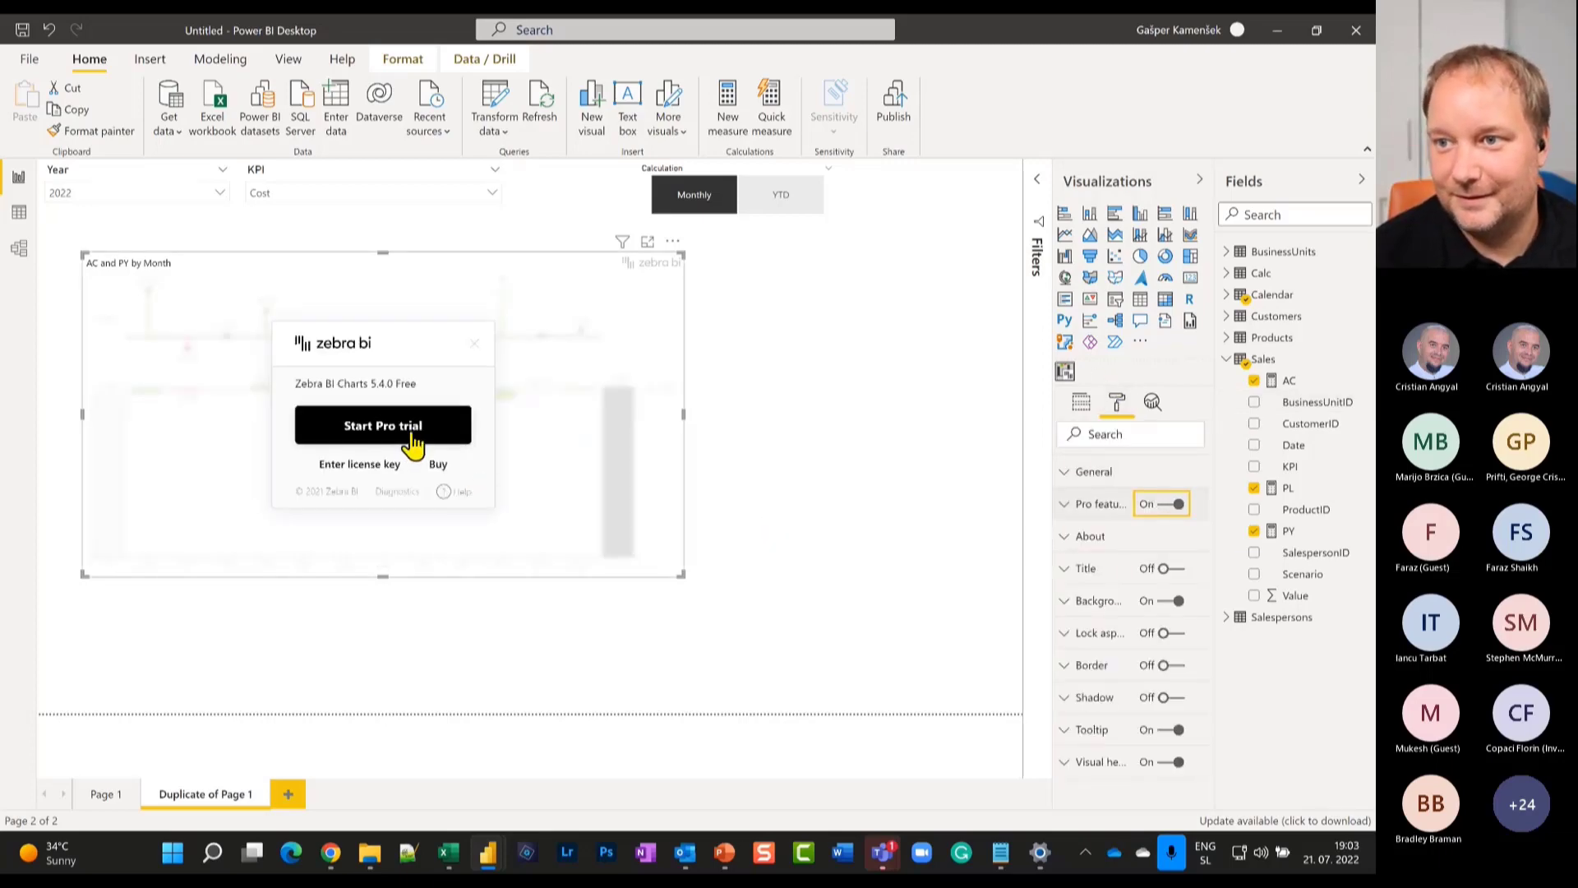
Paste the Zebra BI license key, confirm it and close the license dialog.
{"action": "left_click", "coordinate": [380, 466]}
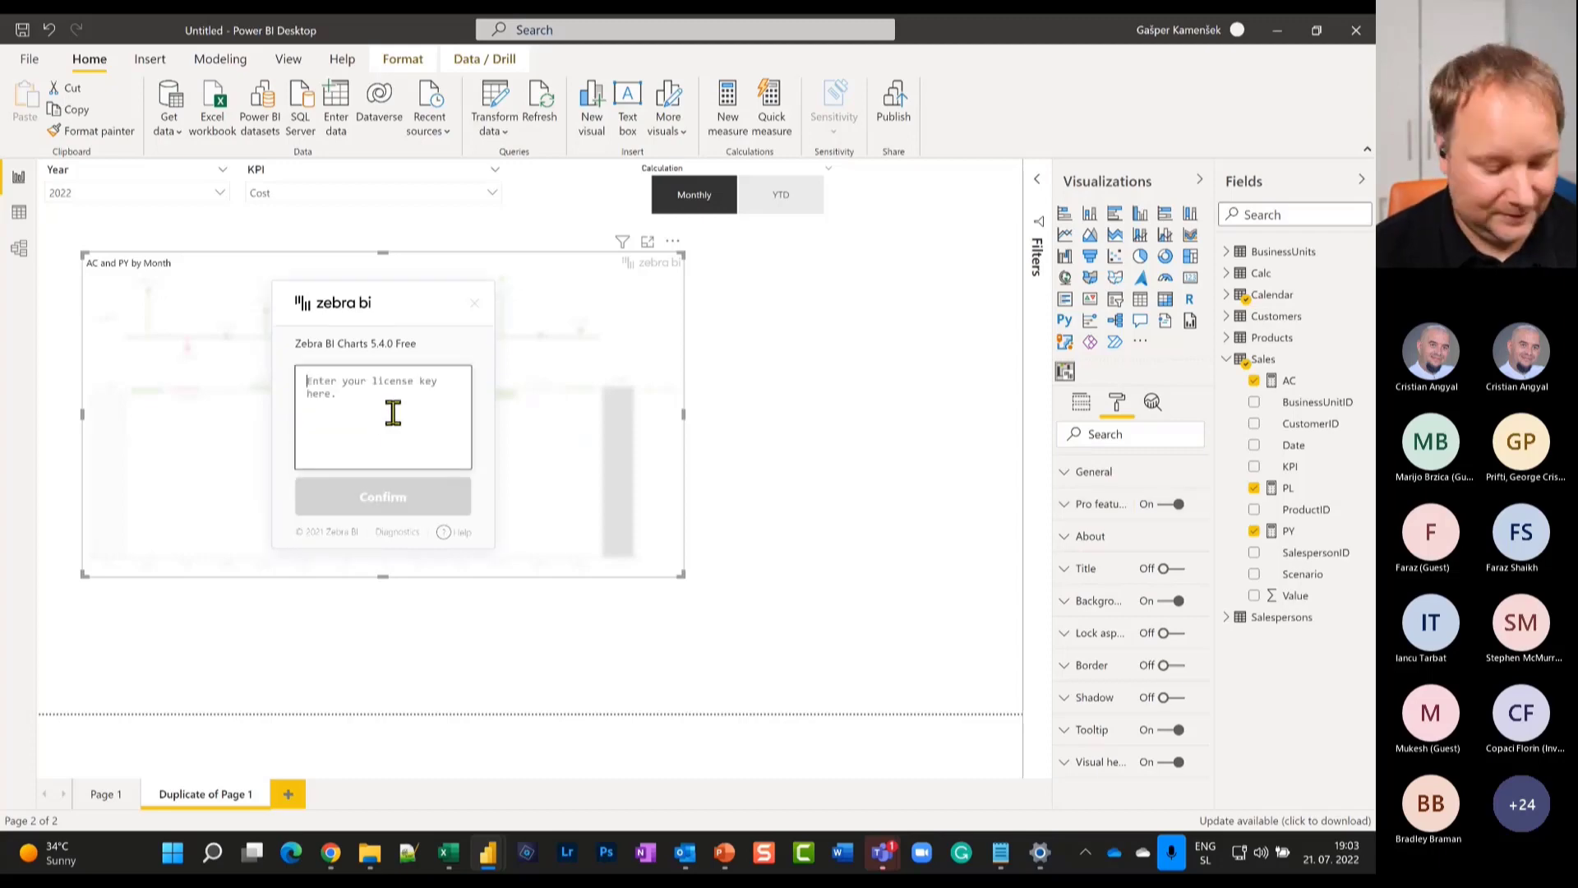
{"action": "key", "text": "ctrl+v"}
{"action": "left_click", "coordinate": [385, 503]}
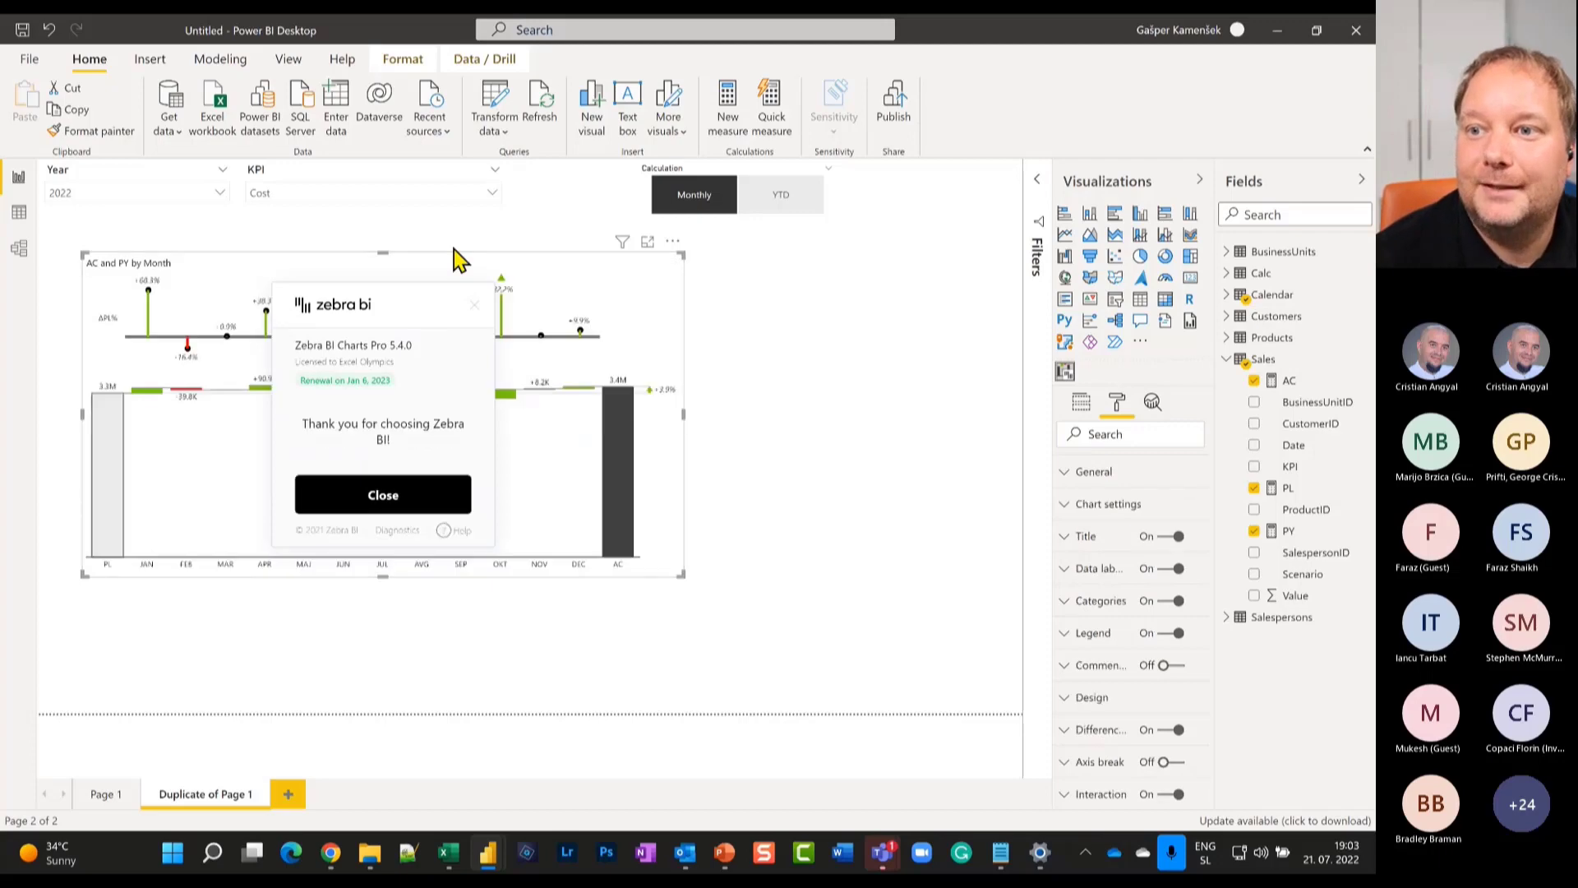
{"action": "left_click", "coordinate": [412, 504]}
Enlarge the Zebra BI chart down to the page's lower edge and compare it under Monthly and YTD, ending on YTD.
{"action": "left_click_drag", "start_coordinate": [677, 578], "coordinate": [841, 712]}
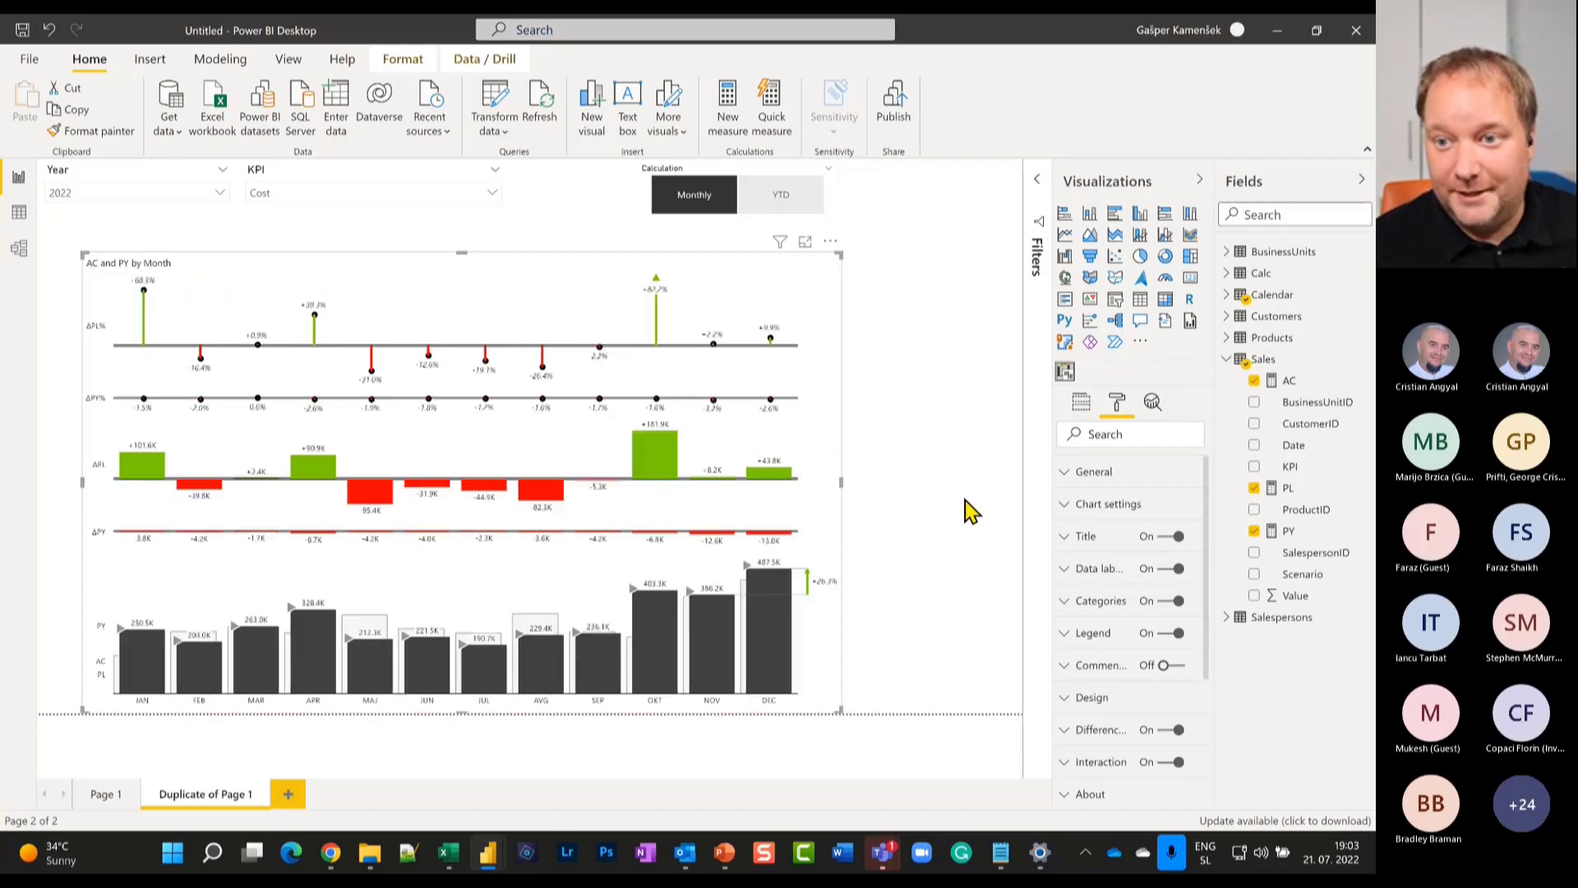
{"action": "left_click", "coordinate": [799, 202]}
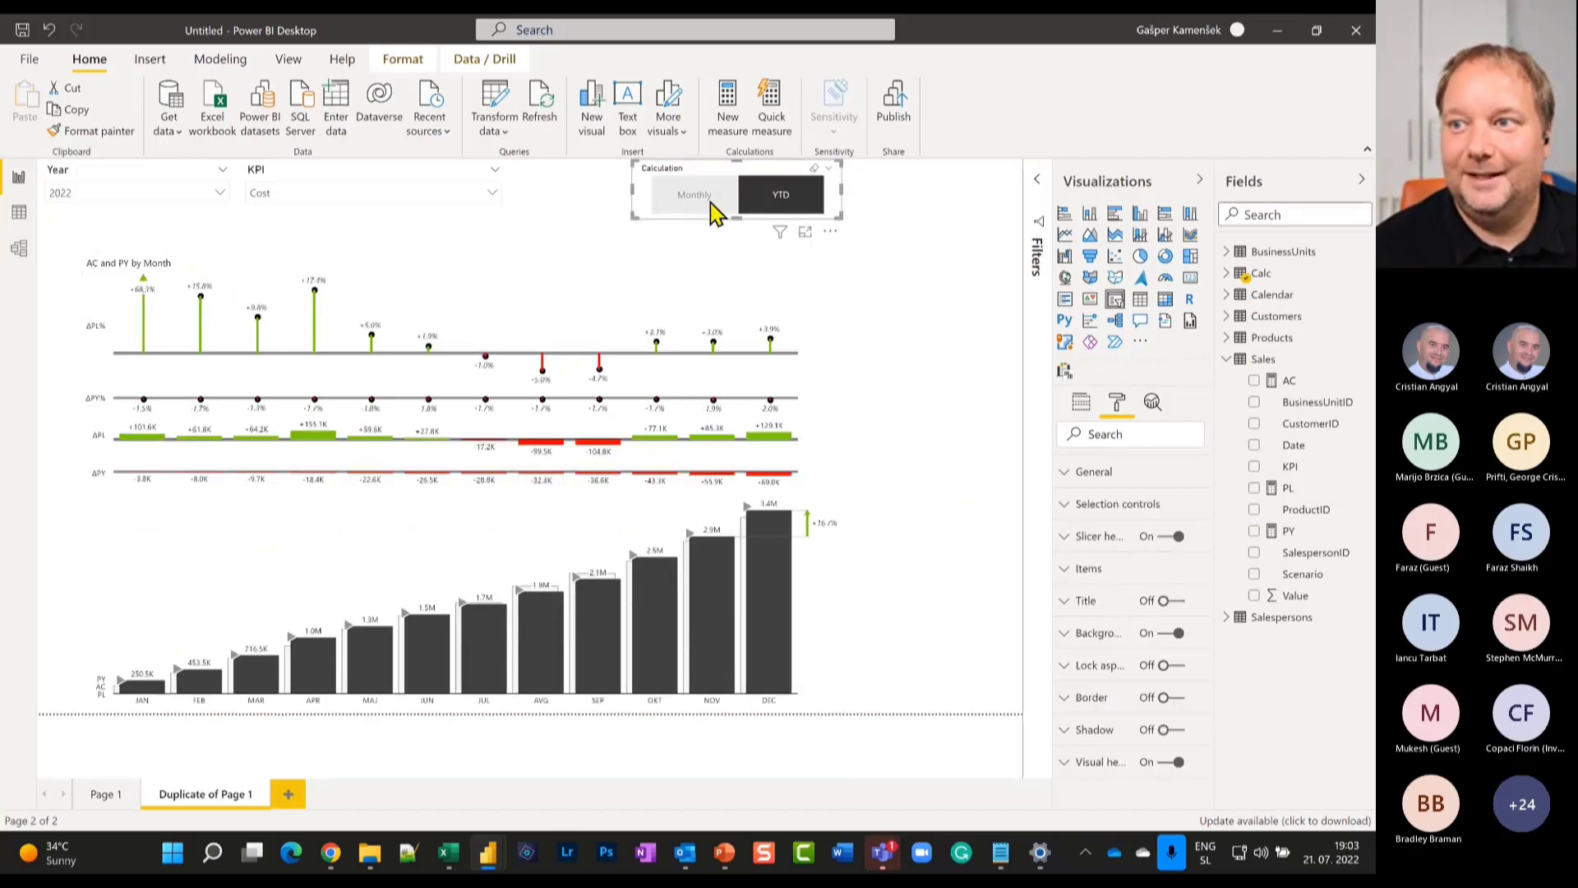
{"action": "left_click", "coordinate": [710, 202]}
{"action": "left_click", "coordinate": [769, 208]}
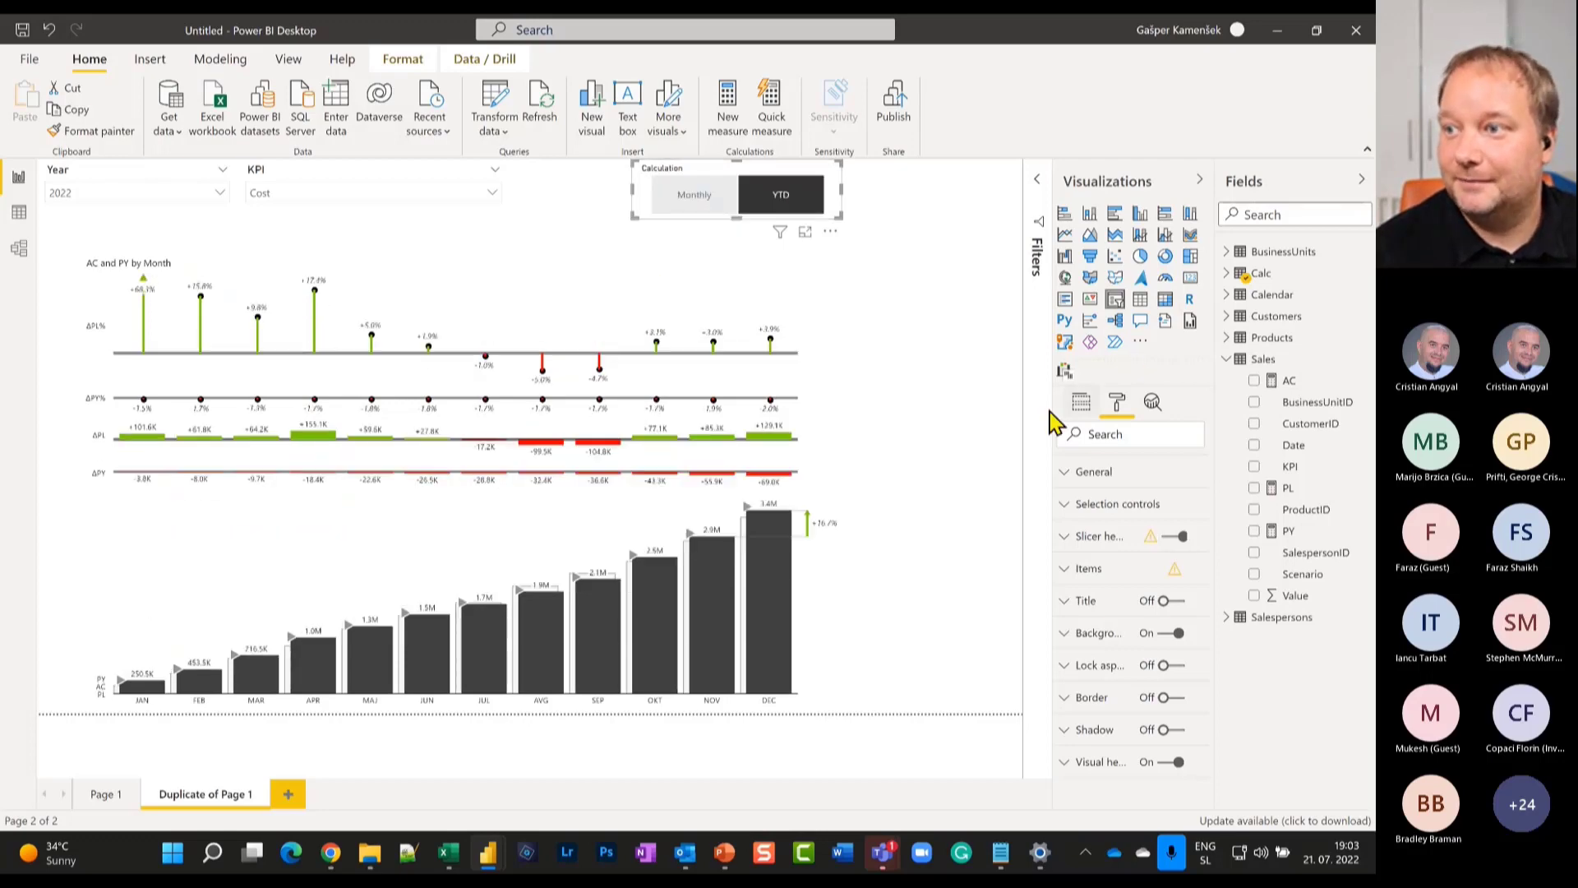
Swap the chart's comparison measures so that PY is the Previous Year and PL is the Plan.
{"action": "left_click", "coordinate": [1081, 403]}
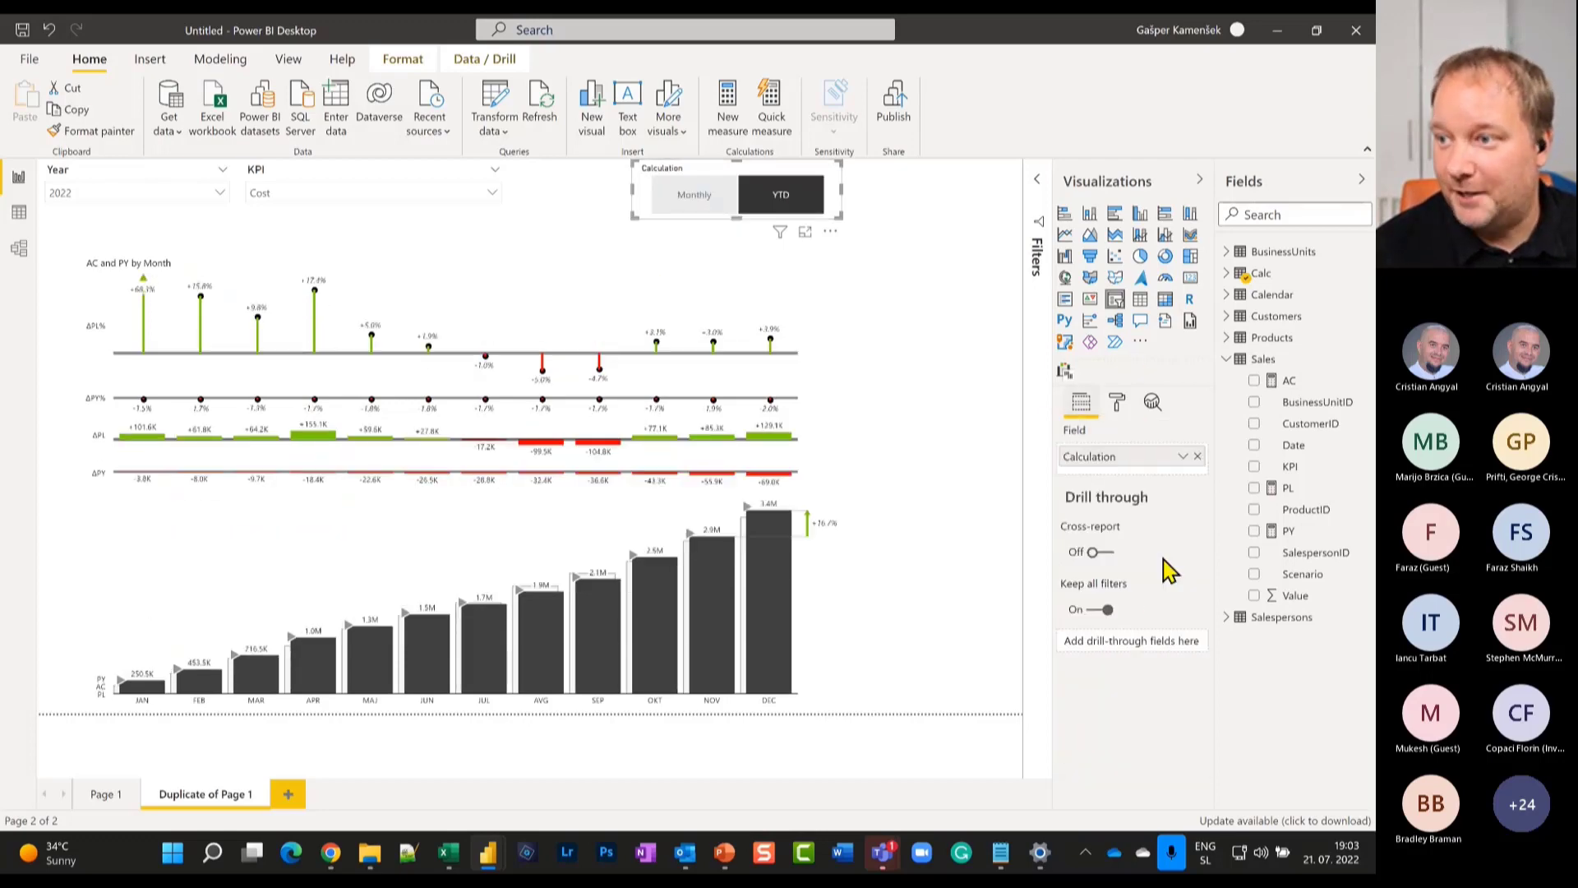
{"action": "left_click", "coordinate": [818, 327]}
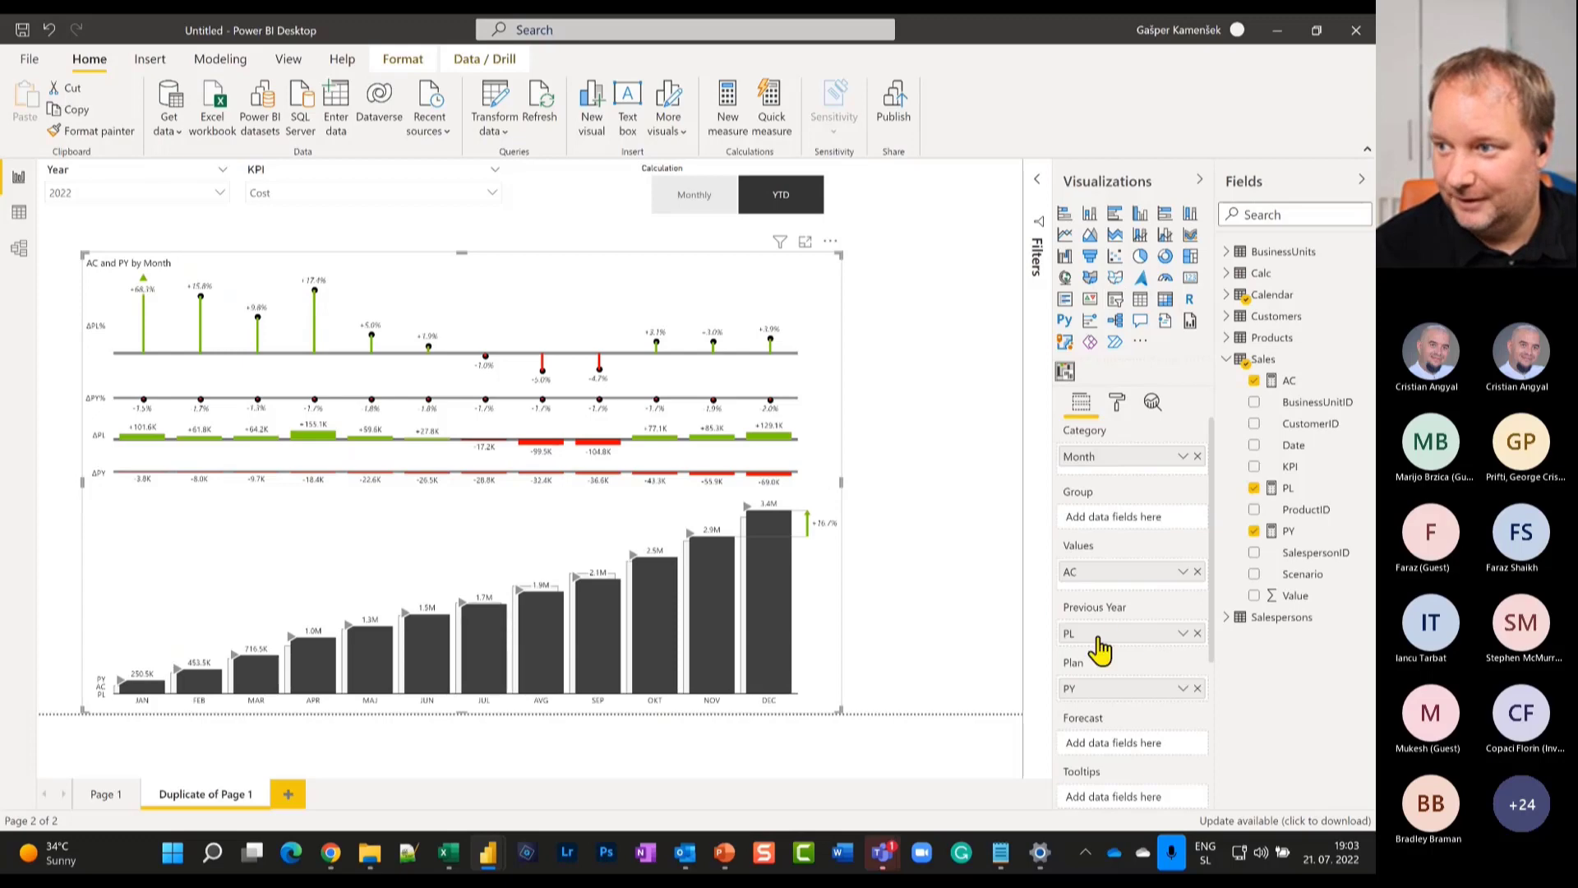
{"action": "left_click_drag", "start_coordinate": [1110, 740], "coordinate": [1104, 638]}
{"action": "left_click_drag", "start_coordinate": [1097, 742], "coordinate": [1103, 695]}
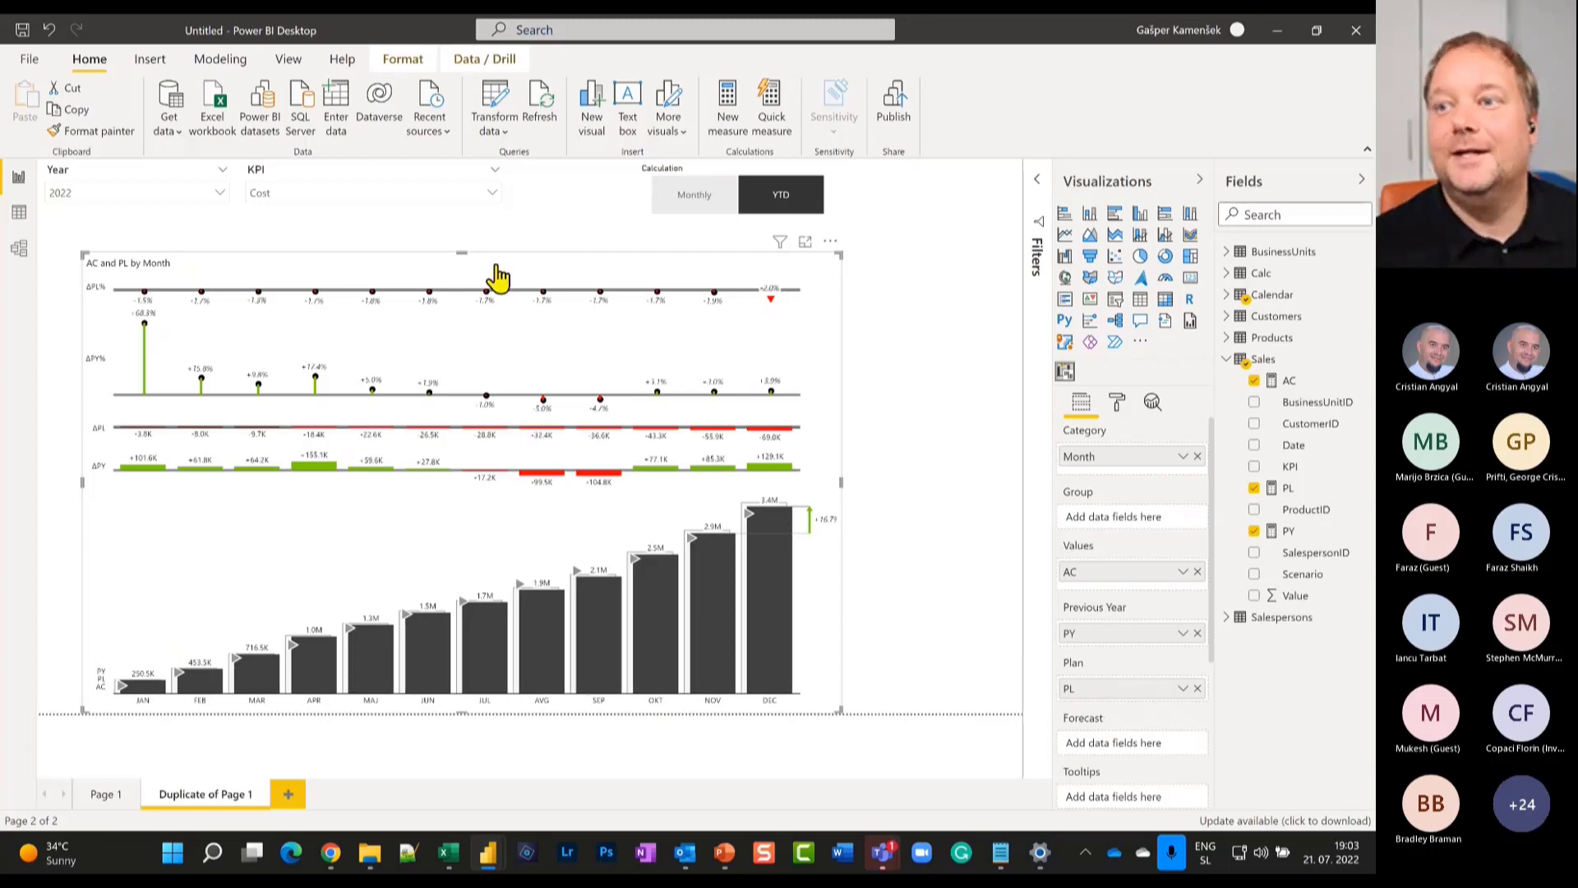
Check the chart under Monthly and YTD and for the other KPIs, returning the slicers to YTD and Cost.
{"action": "left_click", "coordinate": [697, 207]}
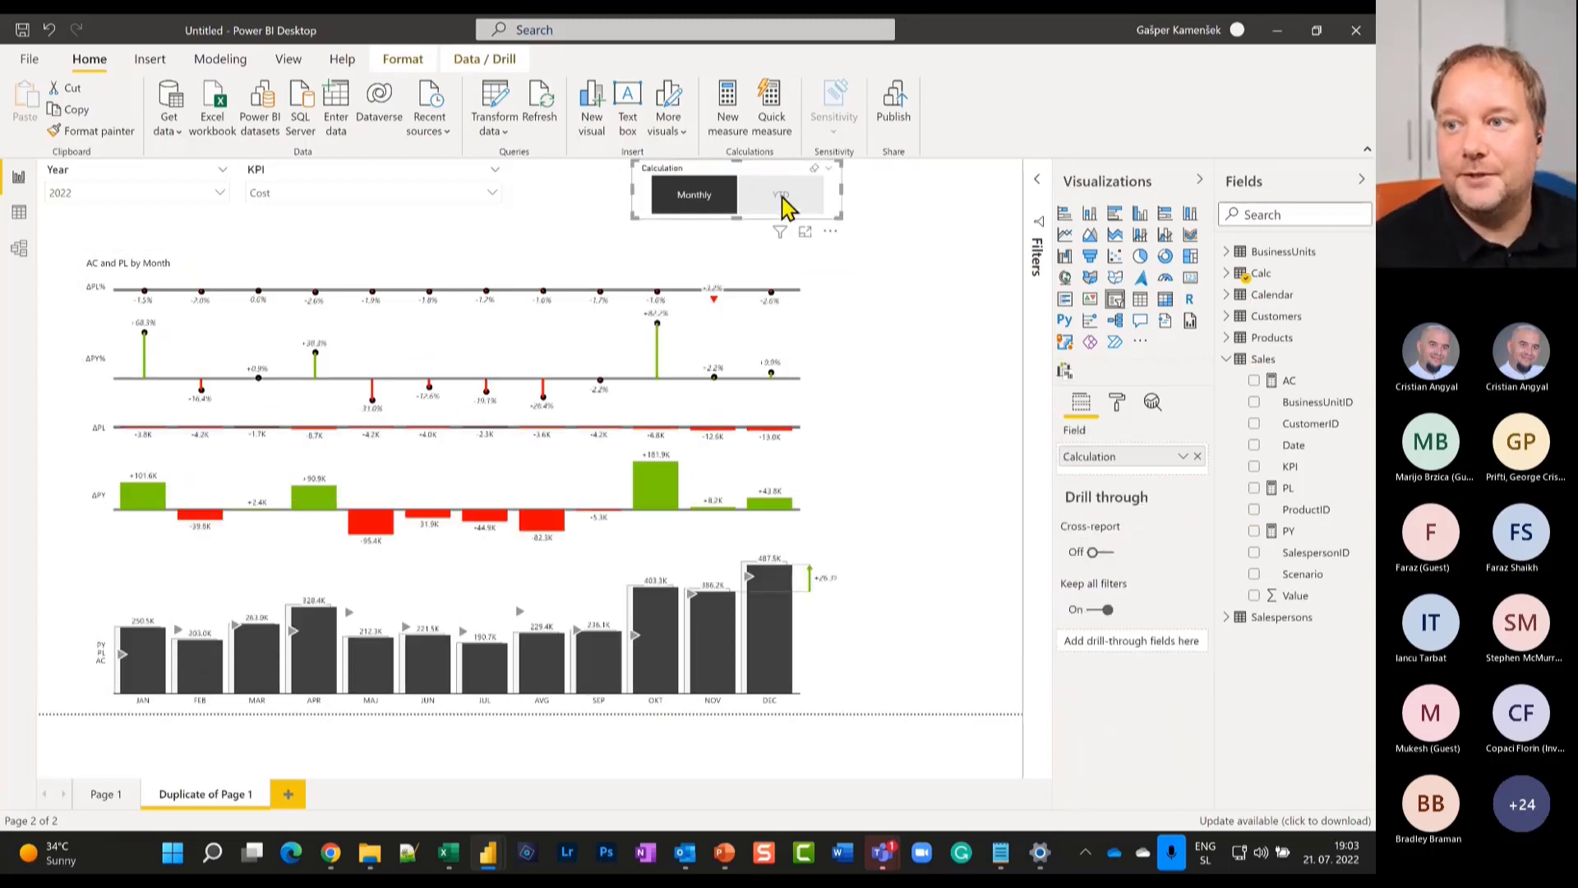
{"action": "left_click", "coordinate": [779, 201]}
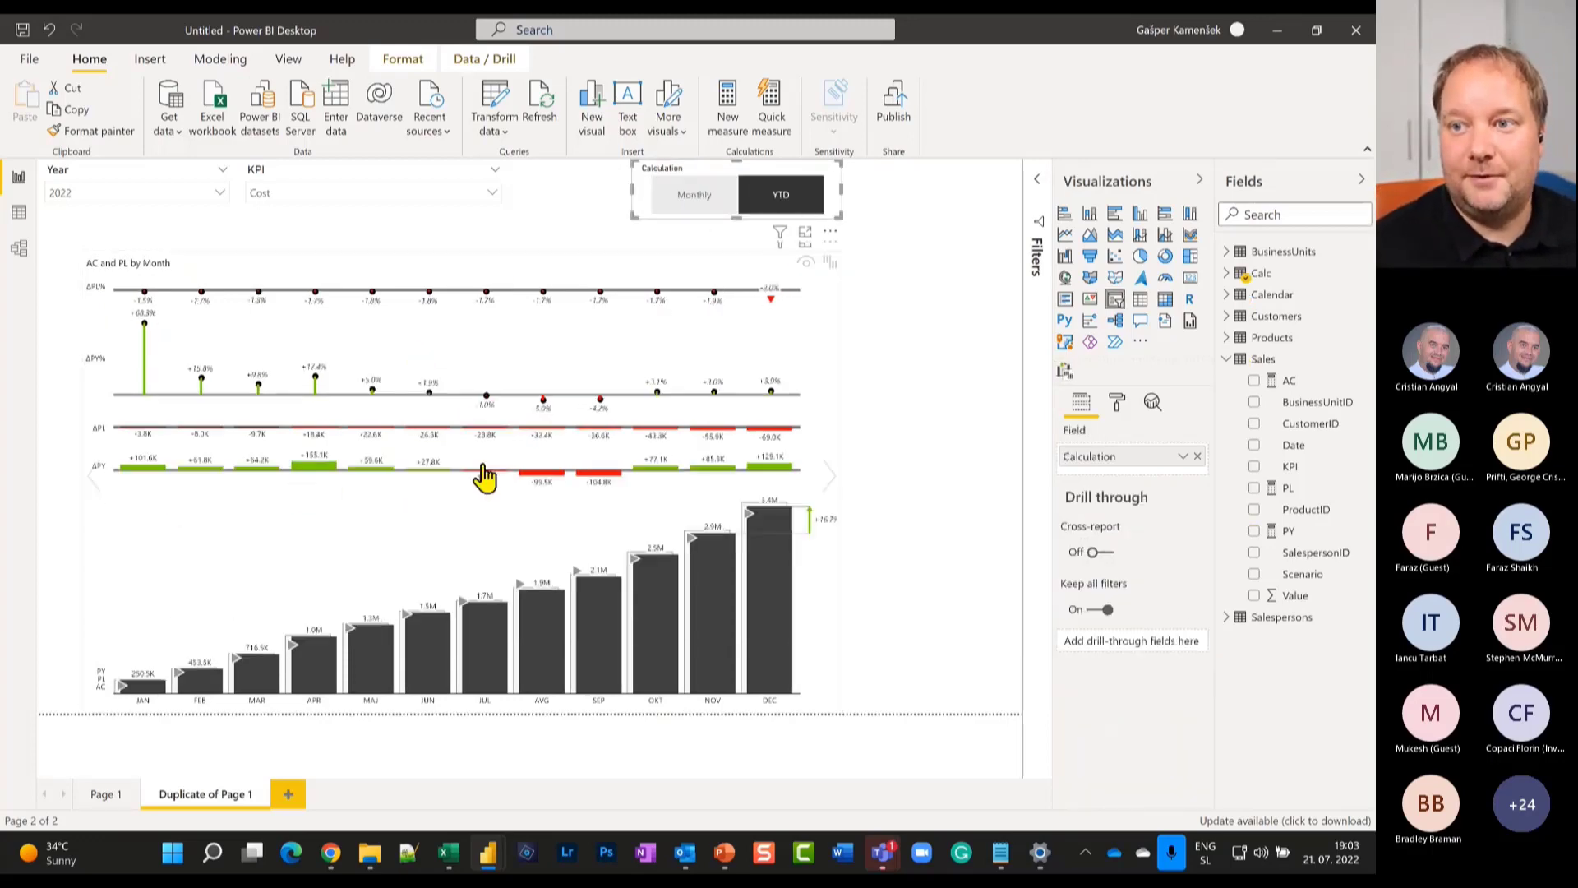
{"action": "left_click", "coordinate": [484, 195]}
{"action": "left_click", "coordinate": [288, 226]}
{"action": "left_click", "coordinate": [288, 241]}
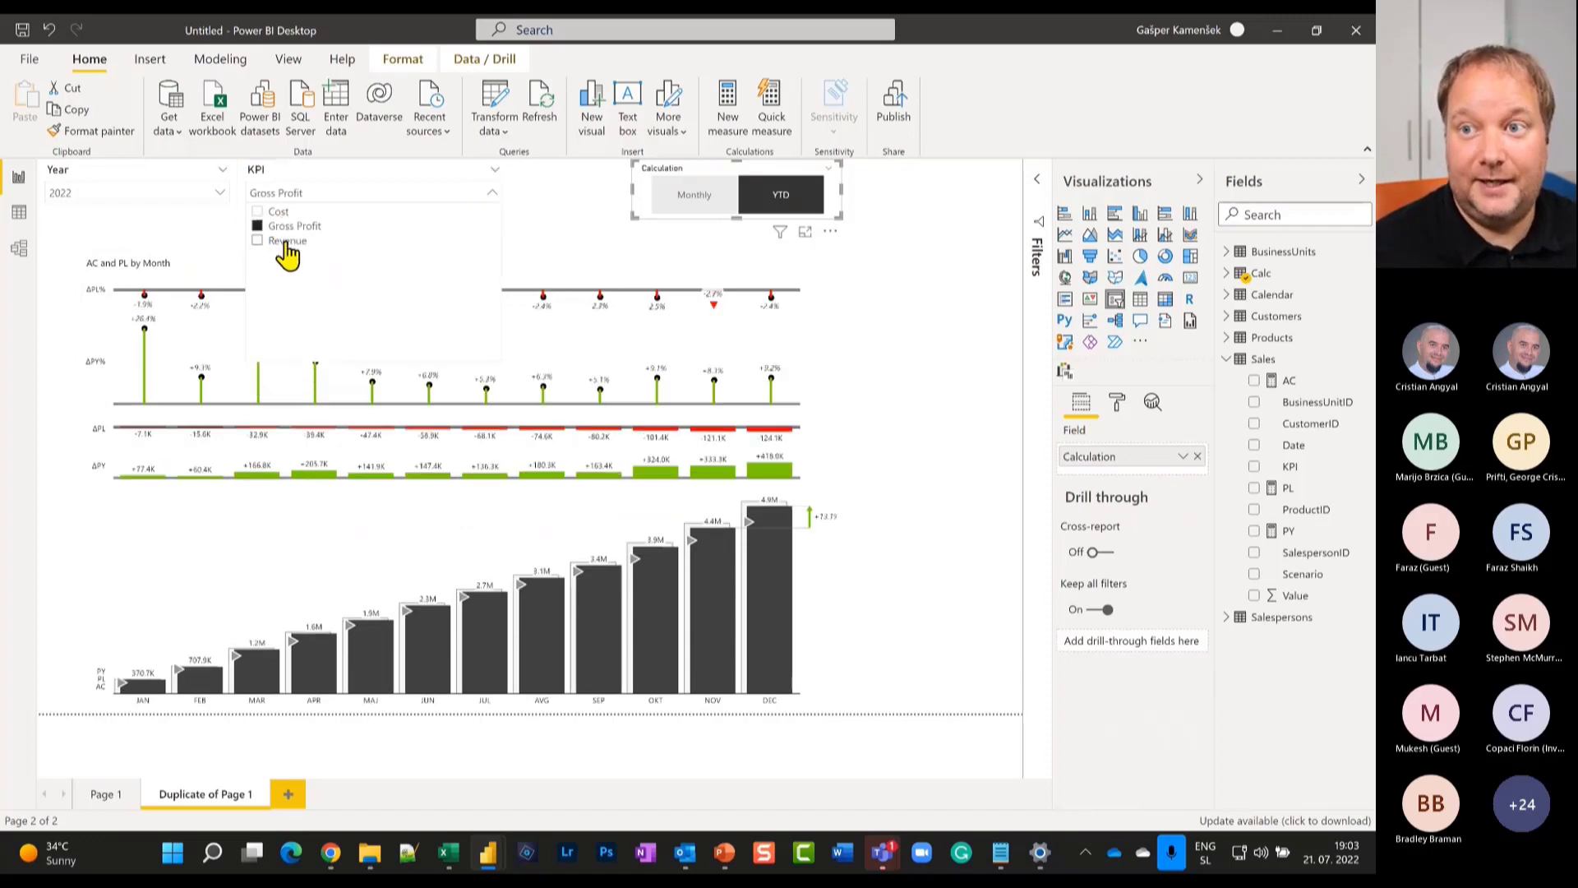
{"action": "left_click", "coordinate": [286, 213]}
{"action": "left_click", "coordinate": [482, 197]}
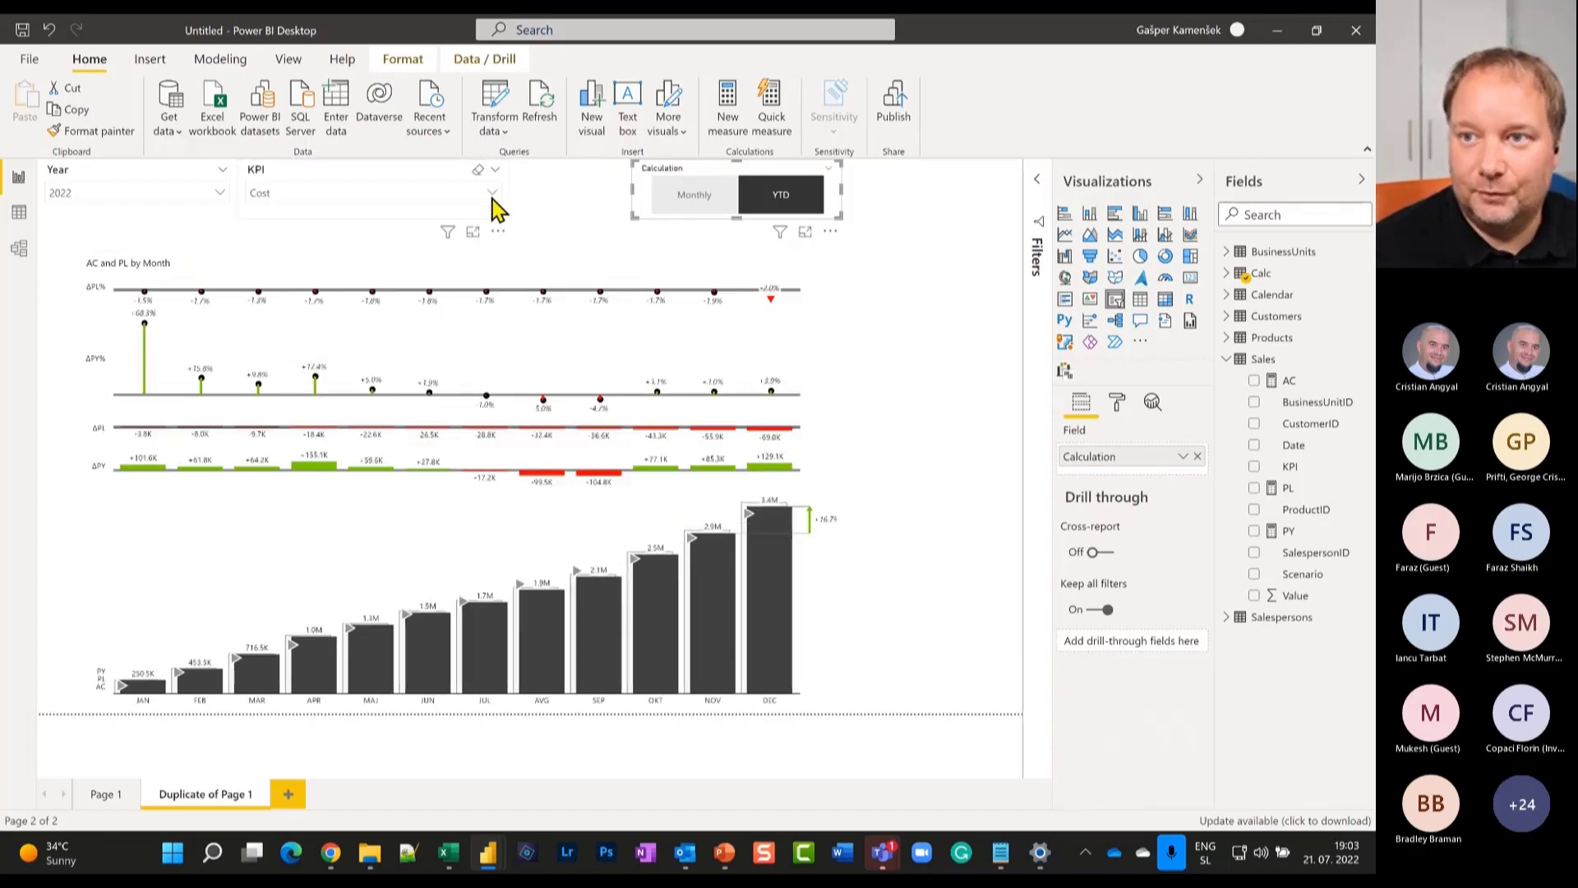
Clear the KPI slicer's selection, delete that slicer from the duplicated page and select the Zebra BI chart.
{"action": "left_click", "coordinate": [478, 170]}
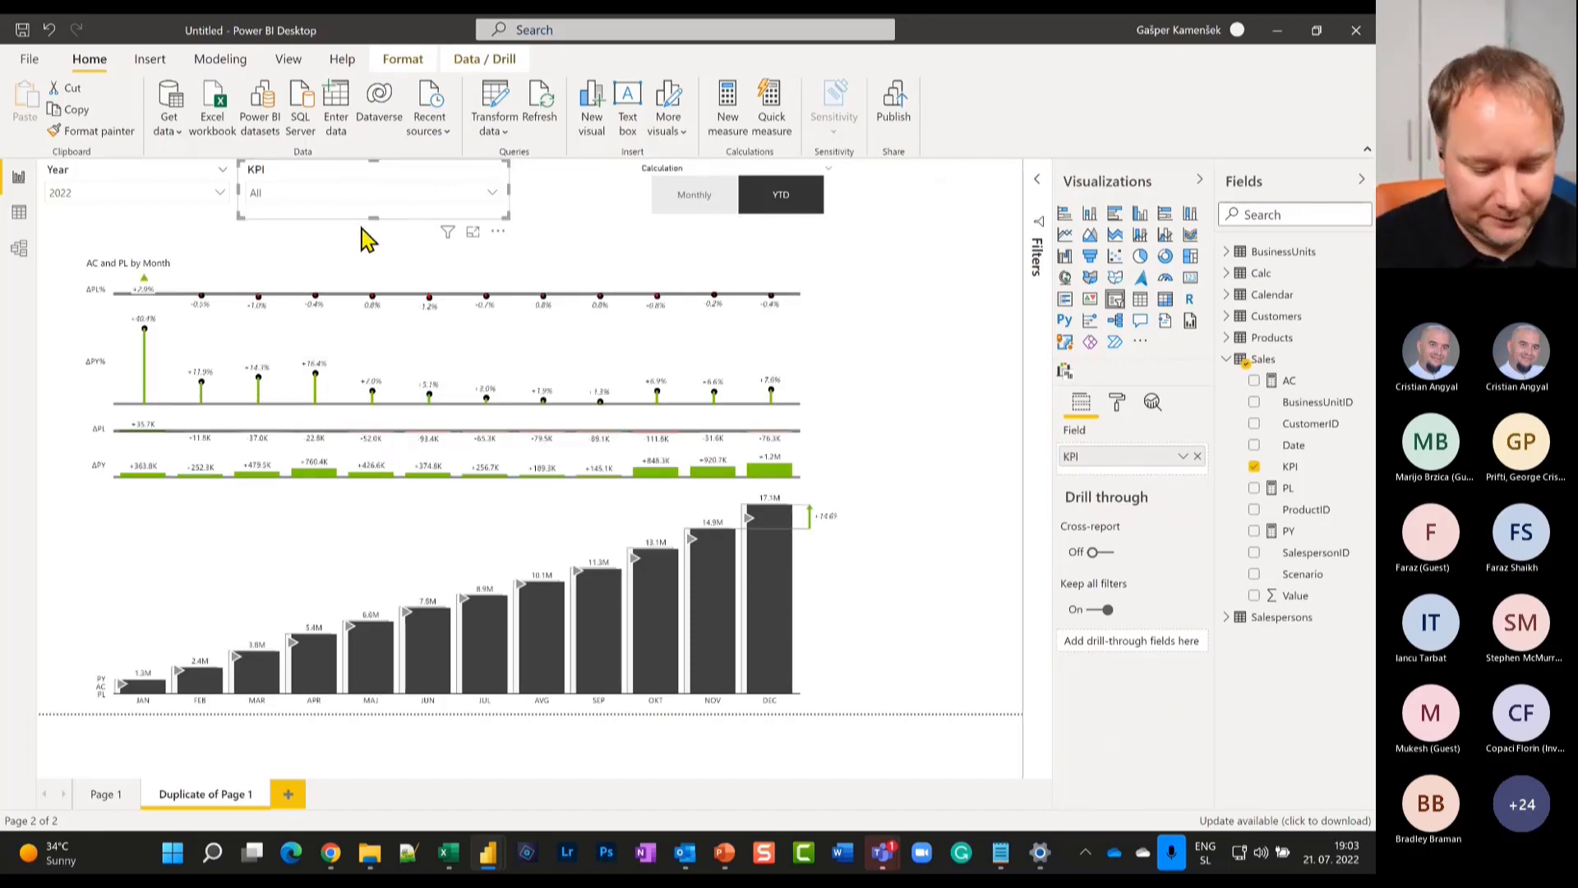
{"action": "key", "text": "Delete"}
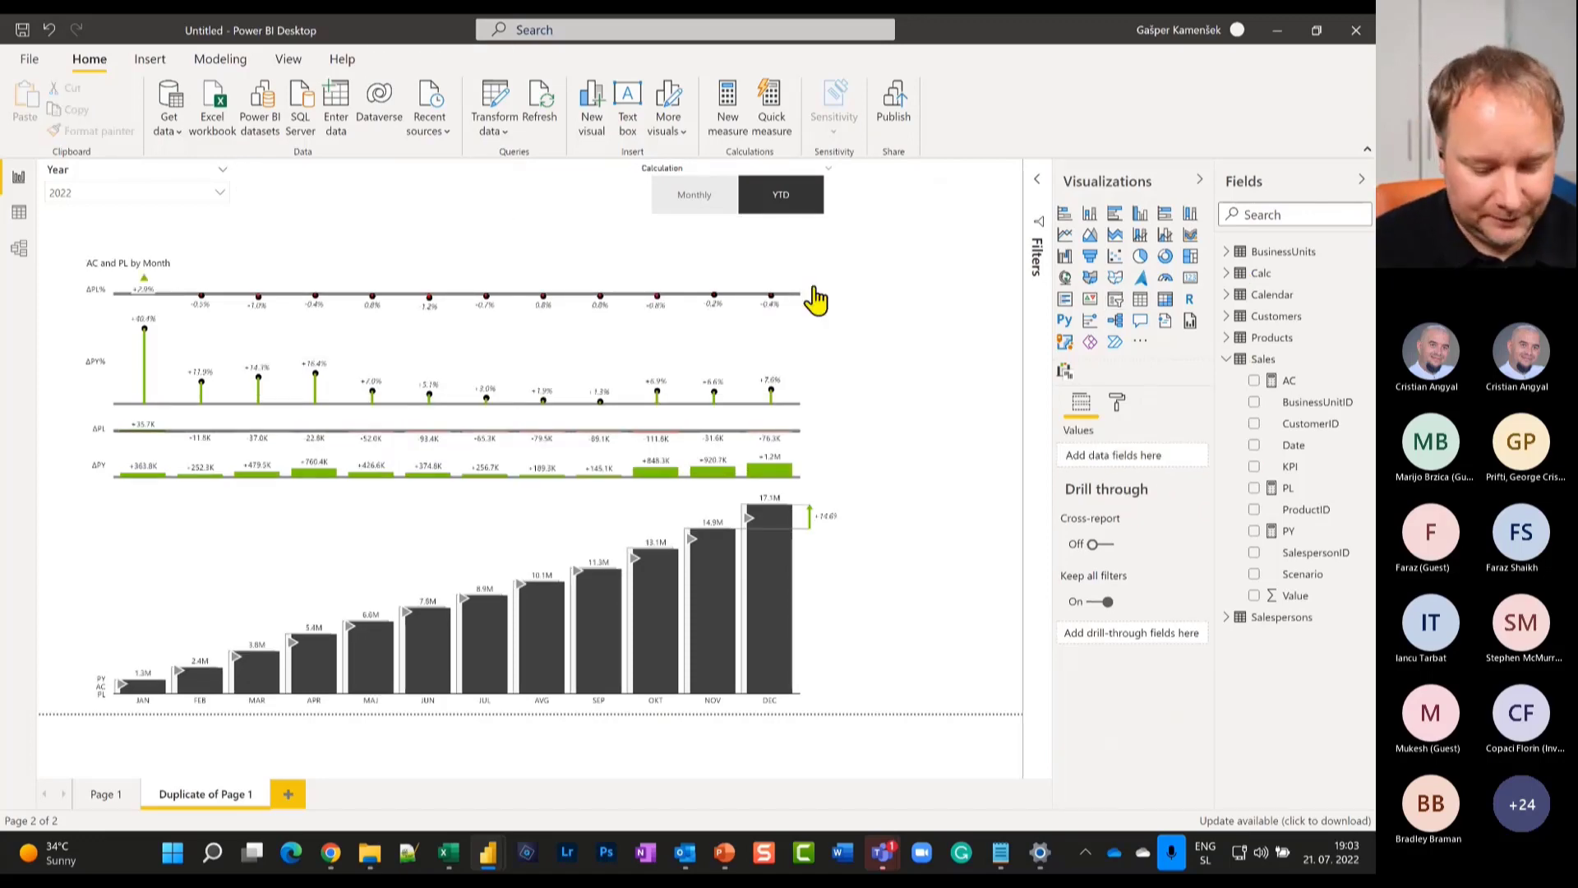
{"action": "left_click", "coordinate": [754, 269]}
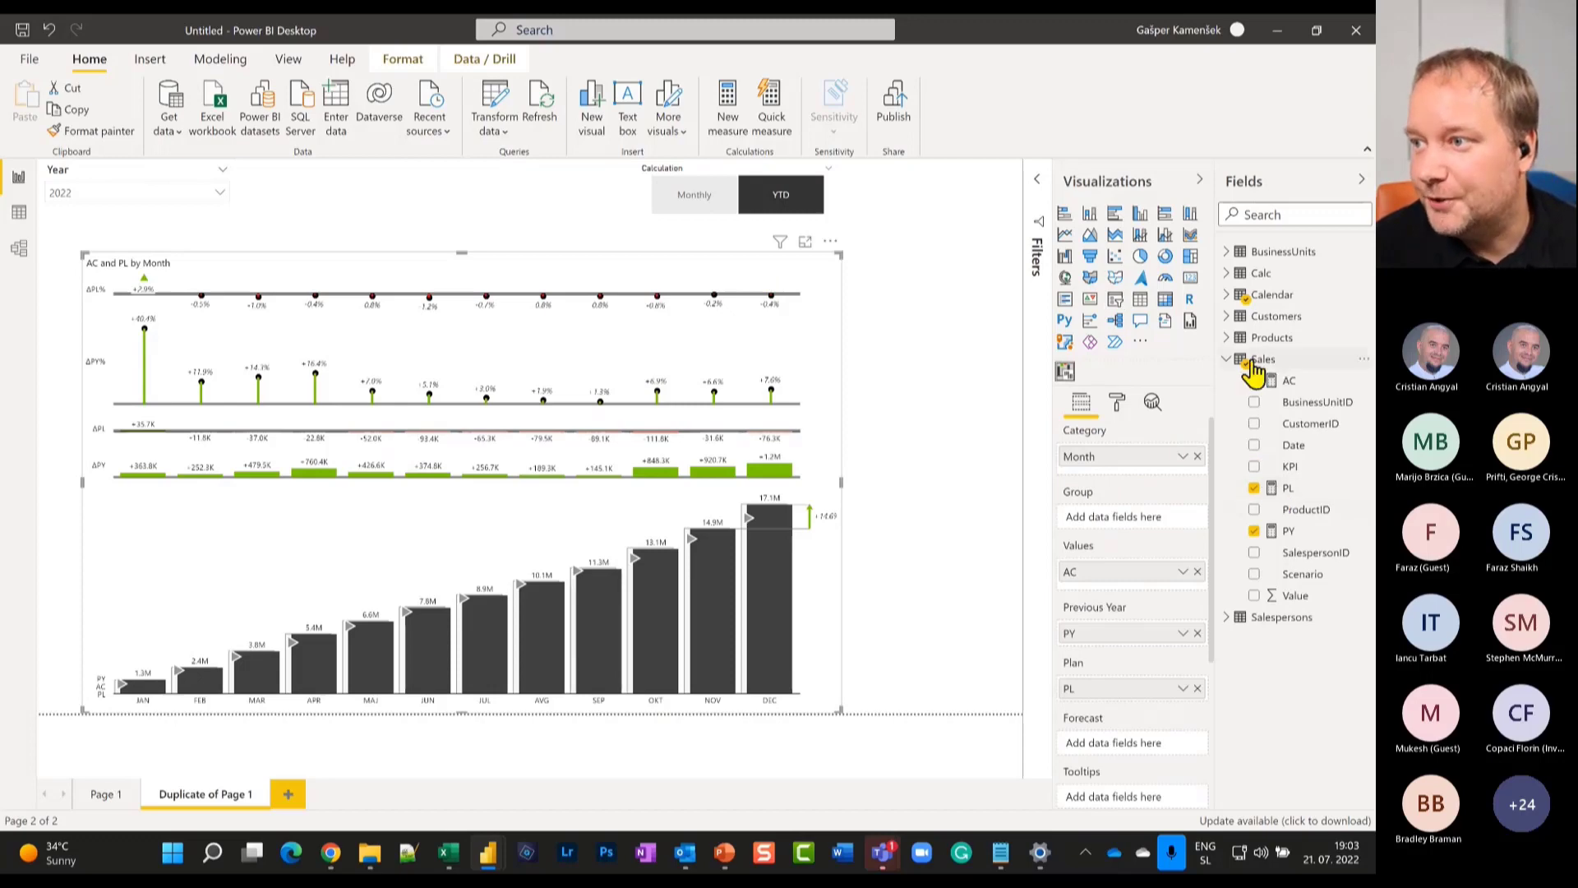
Group the Zebra BI chart by the Sales table's KPI field and widen the chart toward the page's edge.
{"action": "left_click_drag", "start_coordinate": [1292, 466], "coordinate": [1106, 516]}
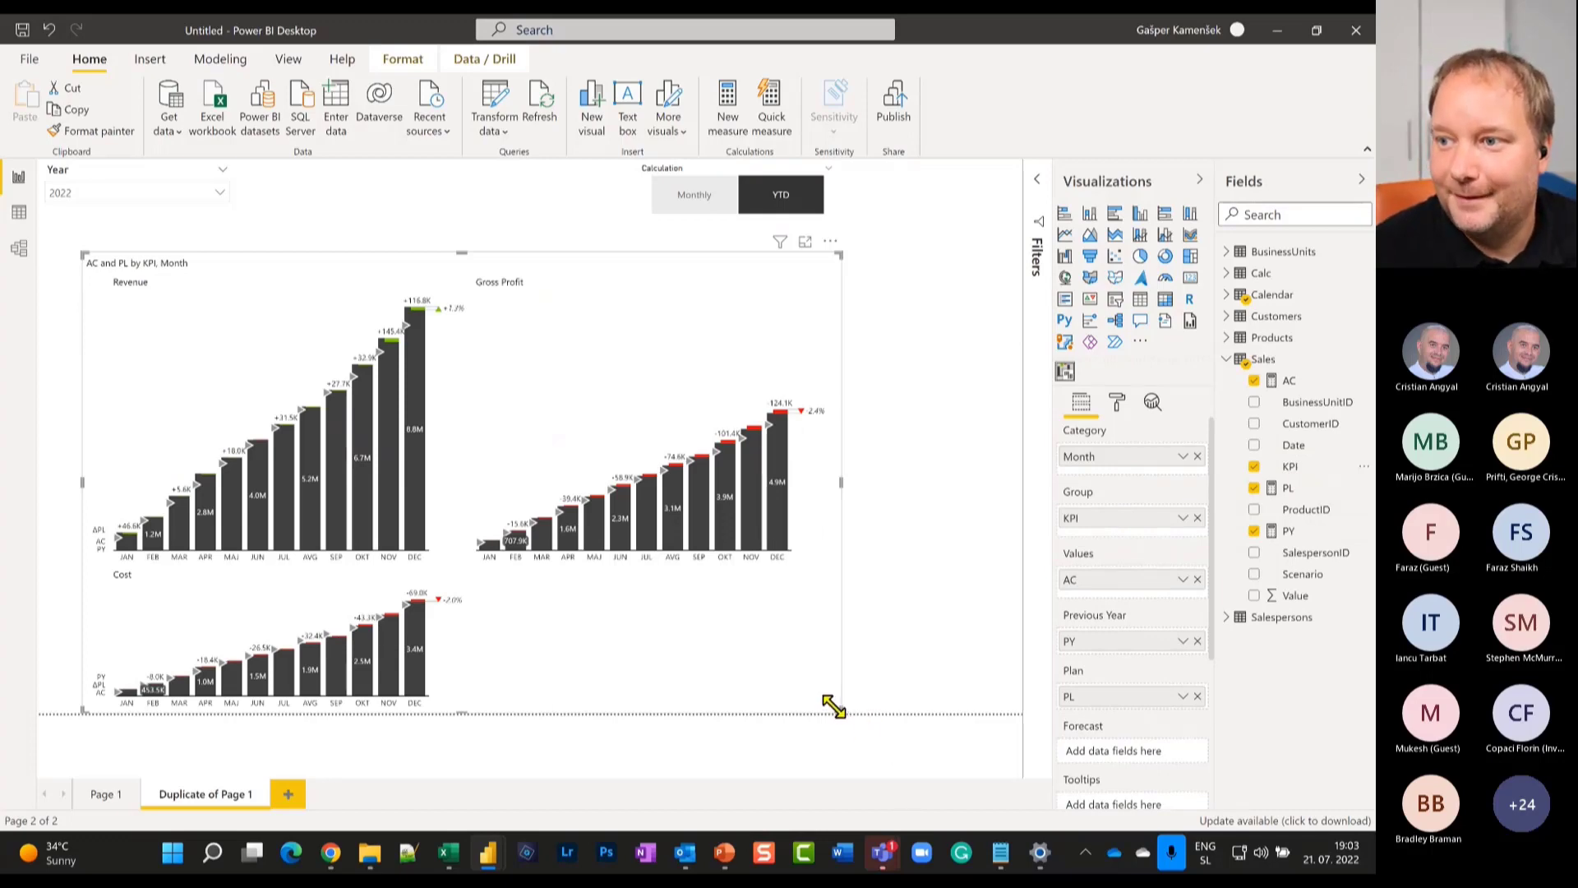
{"action": "left_click_drag", "start_coordinate": [834, 707], "coordinate": [972, 722]}
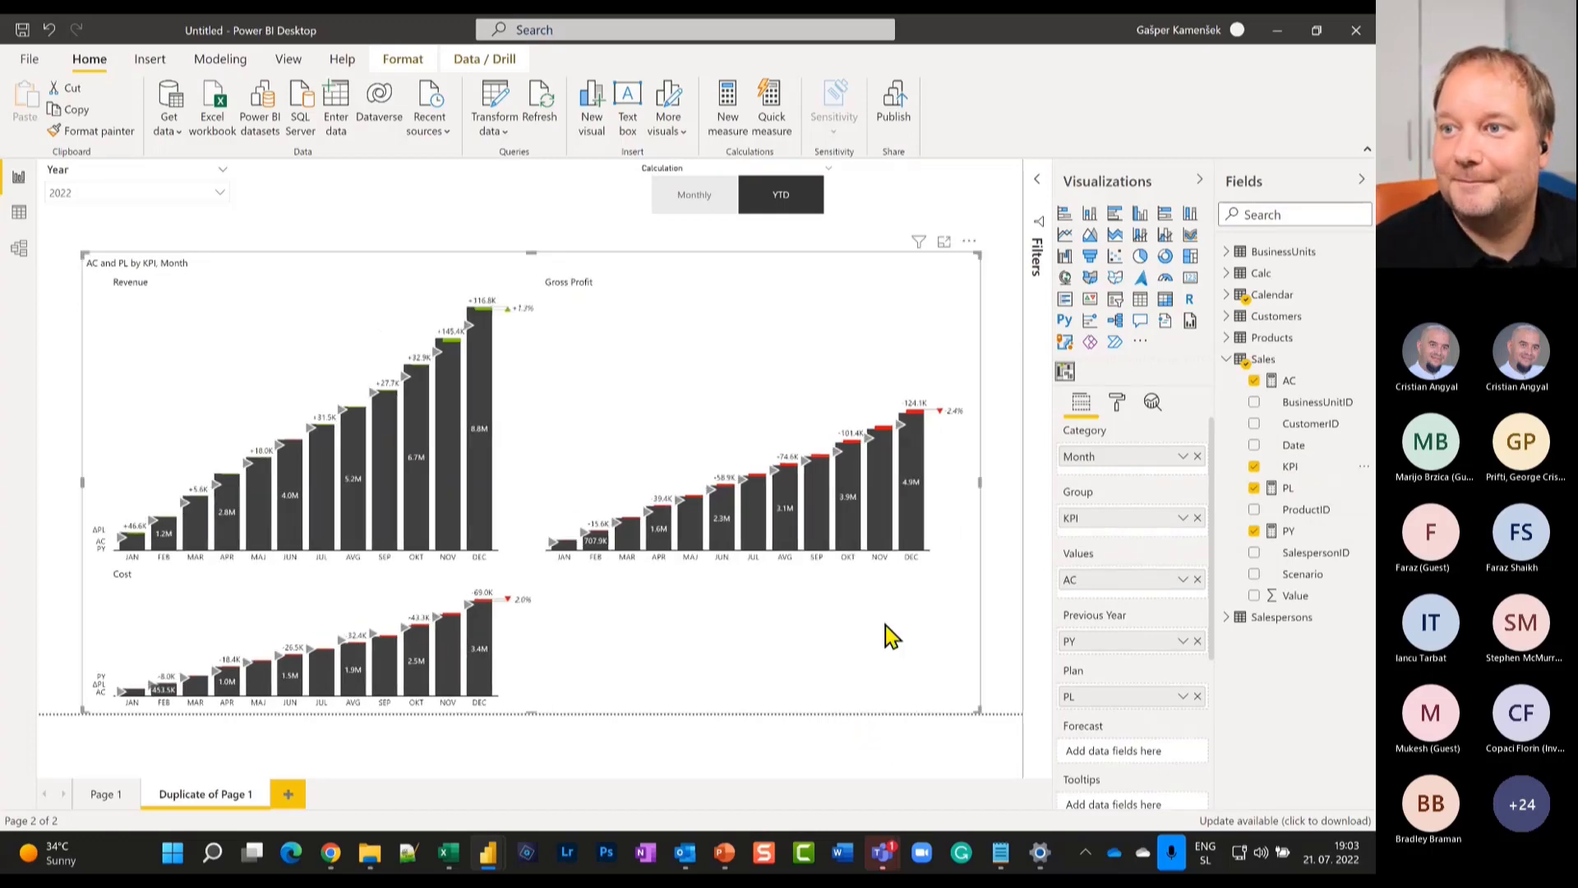
Compare the KPI small multiples under Monthly and YTD, ending on Monthly.
{"action": "left_click", "coordinate": [691, 201]}
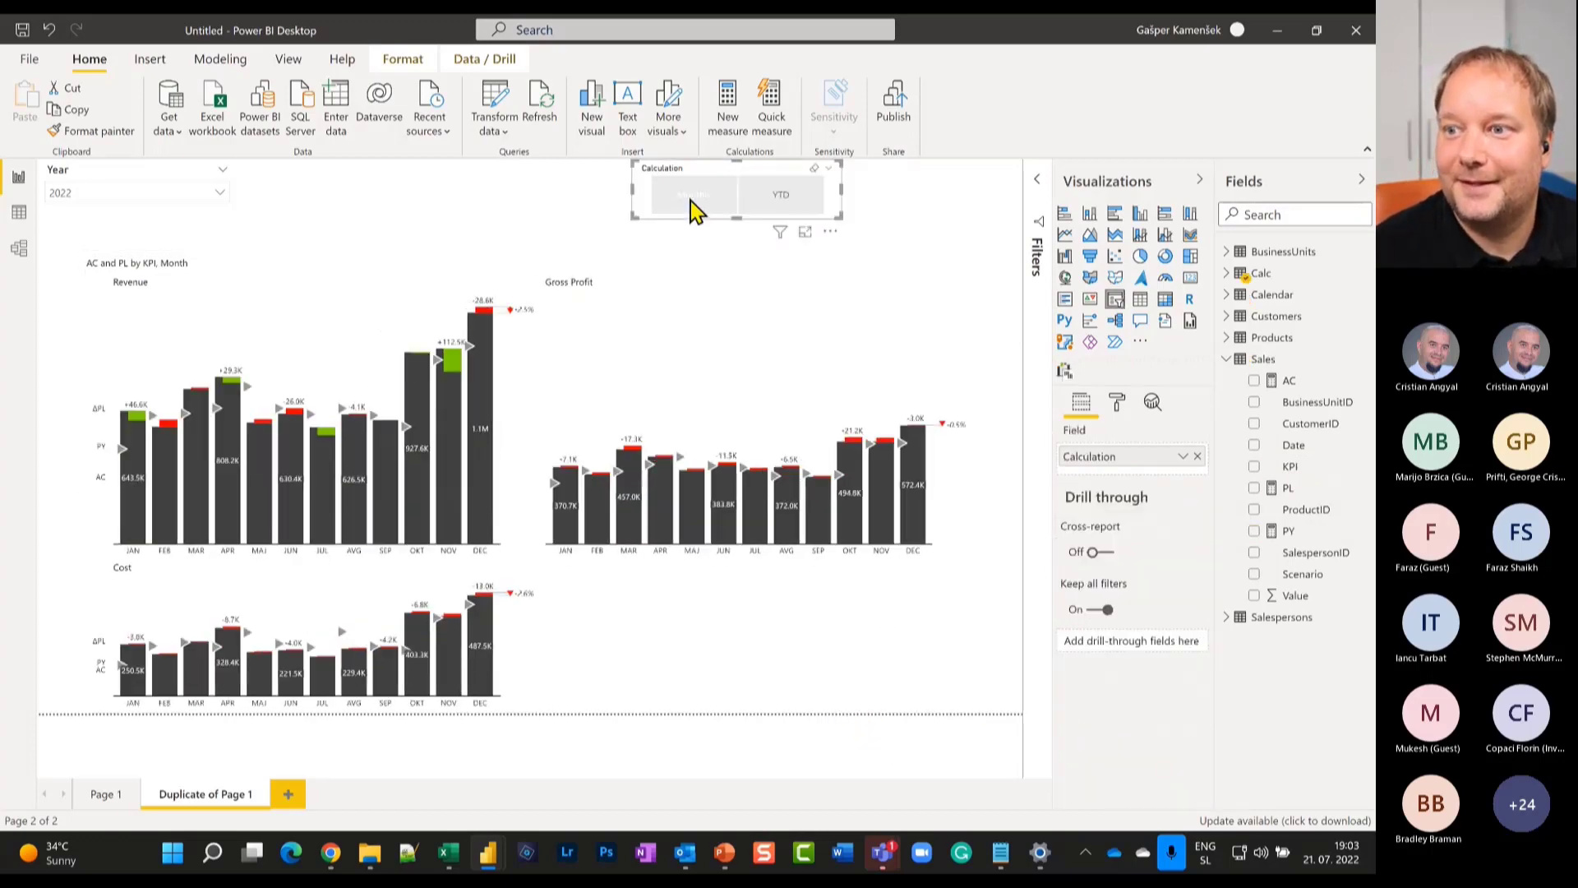
{"action": "left_click", "coordinate": [808, 197]}
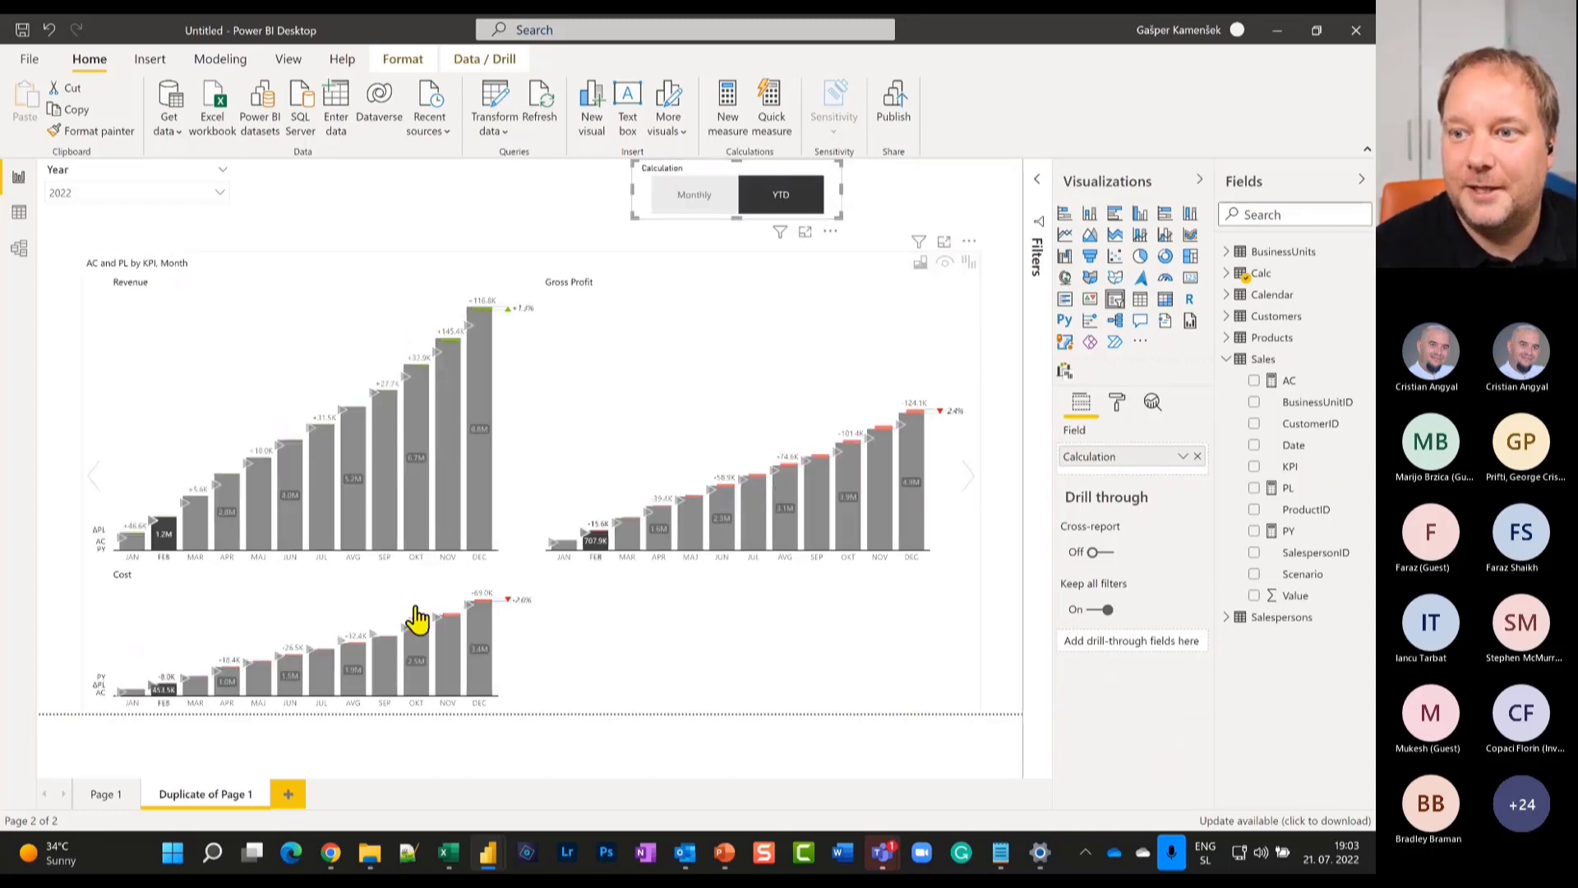
{"action": "left_click", "coordinate": [682, 208]}
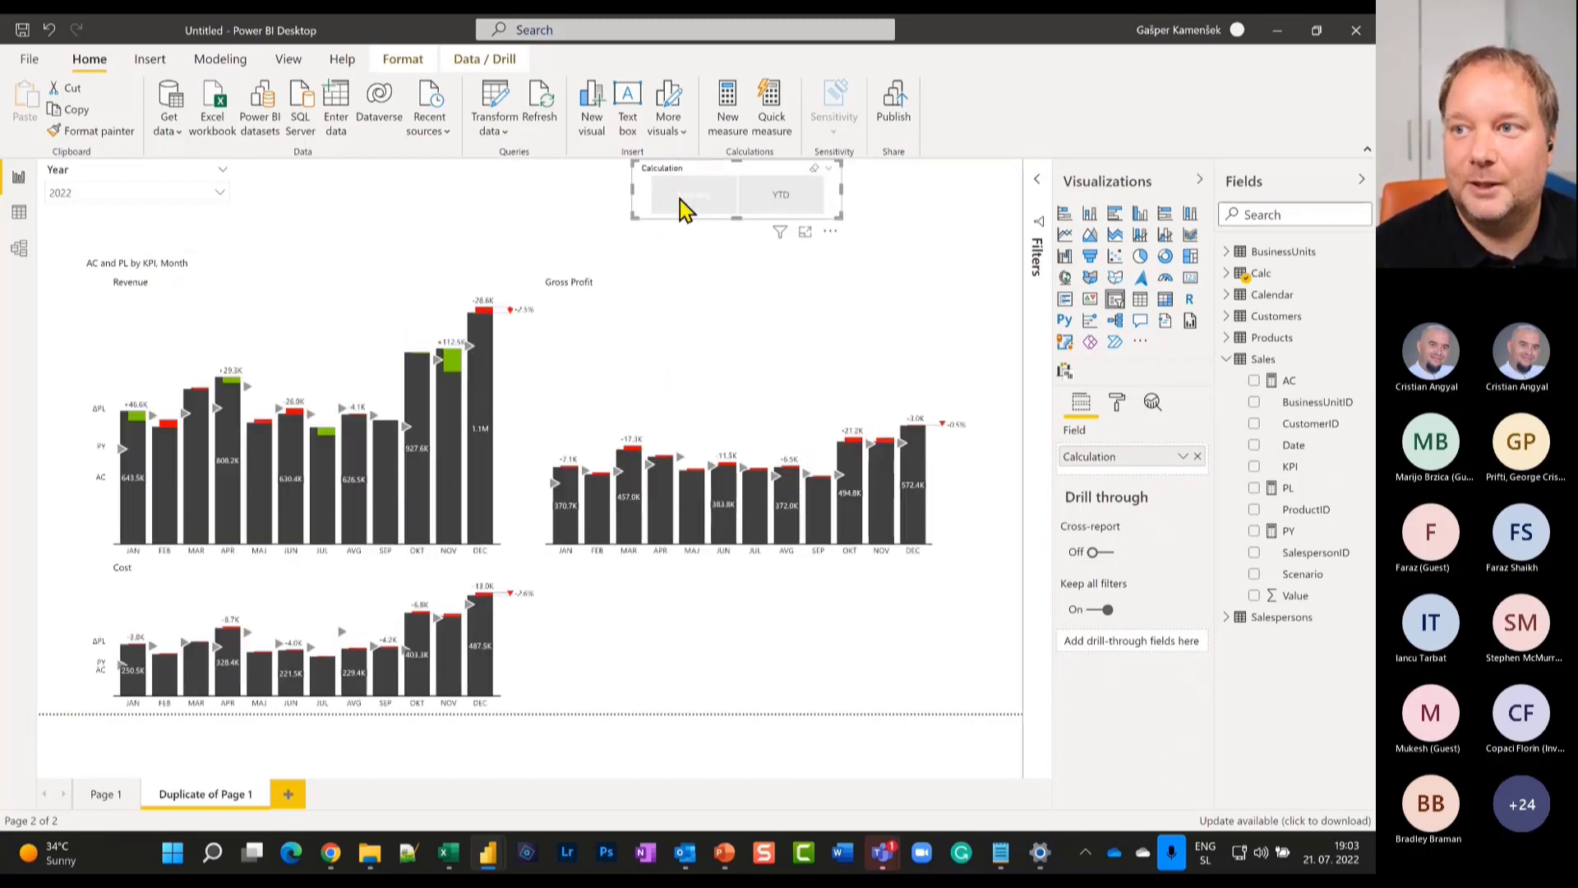
{"action": "left_click", "coordinate": [761, 204]}
{"action": "left_click", "coordinate": [703, 200]}
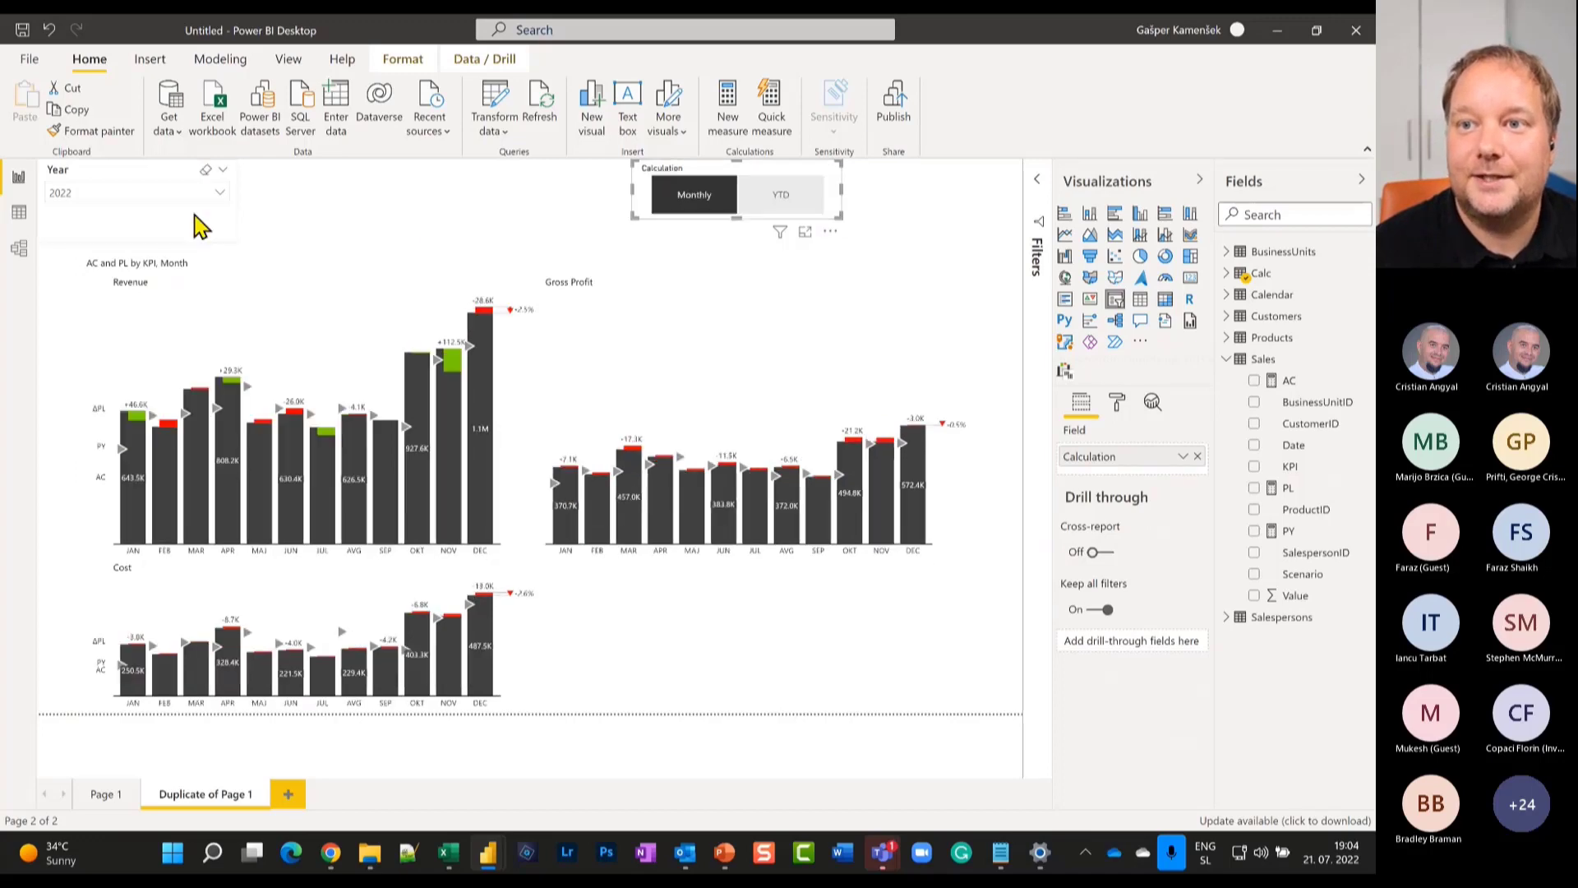
Set the Year slicer to 2020 and check the December columns in the KPI small multiples.
{"action": "left_click", "coordinate": [218, 196]}
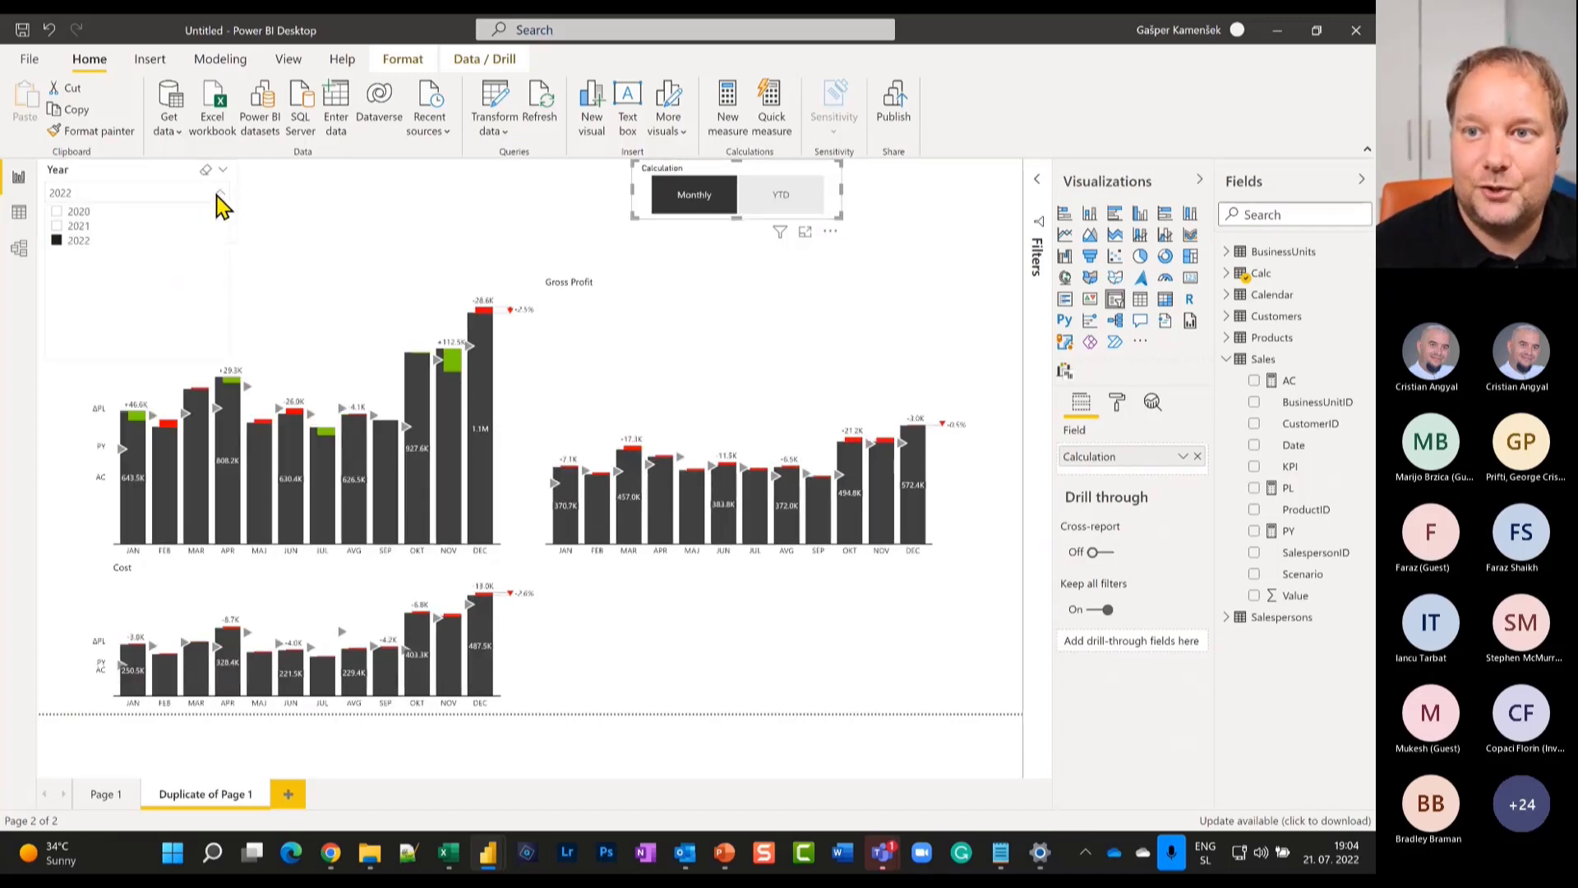
{"action": "left_click", "coordinate": [78, 214]}
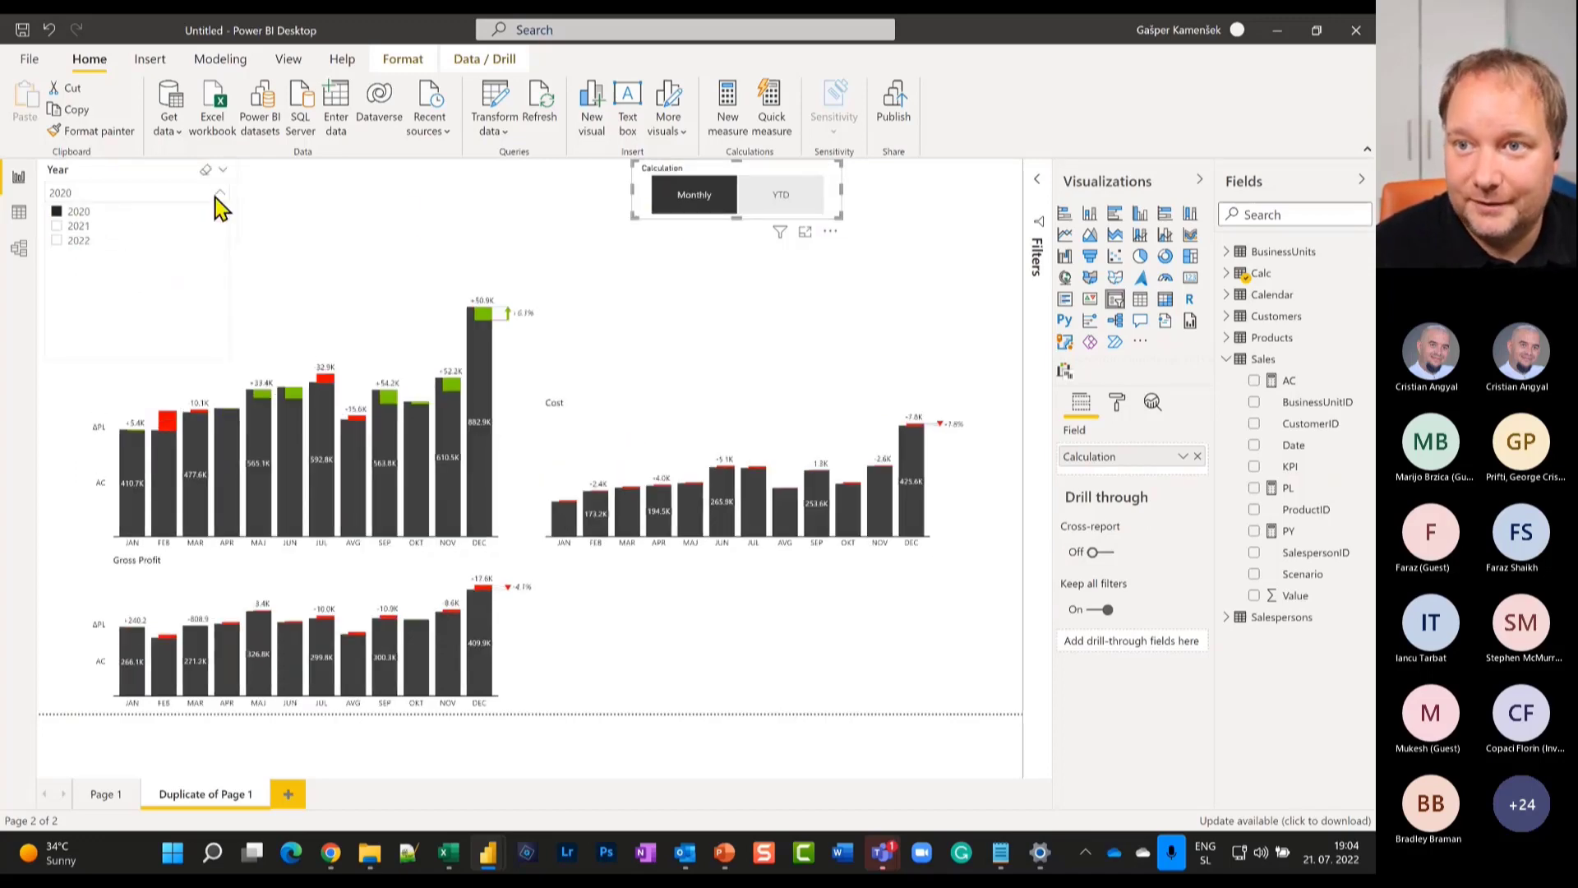
{"action": "left_click", "coordinate": [169, 176]}
{"action": "left_click", "coordinate": [492, 341]}
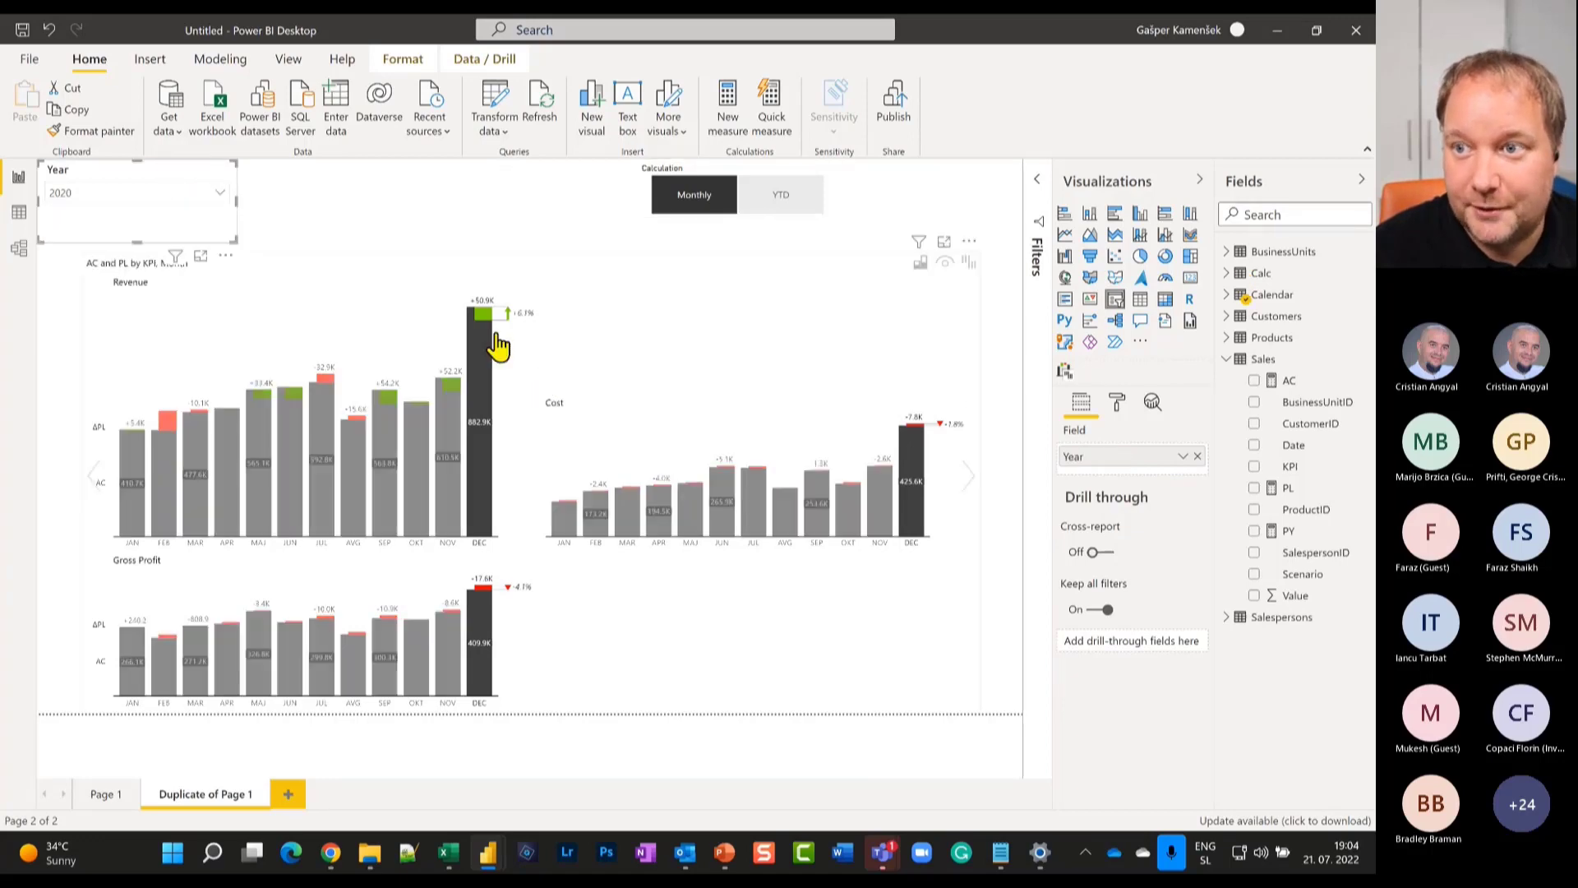
{"action": "left_click", "coordinate": [423, 255]}
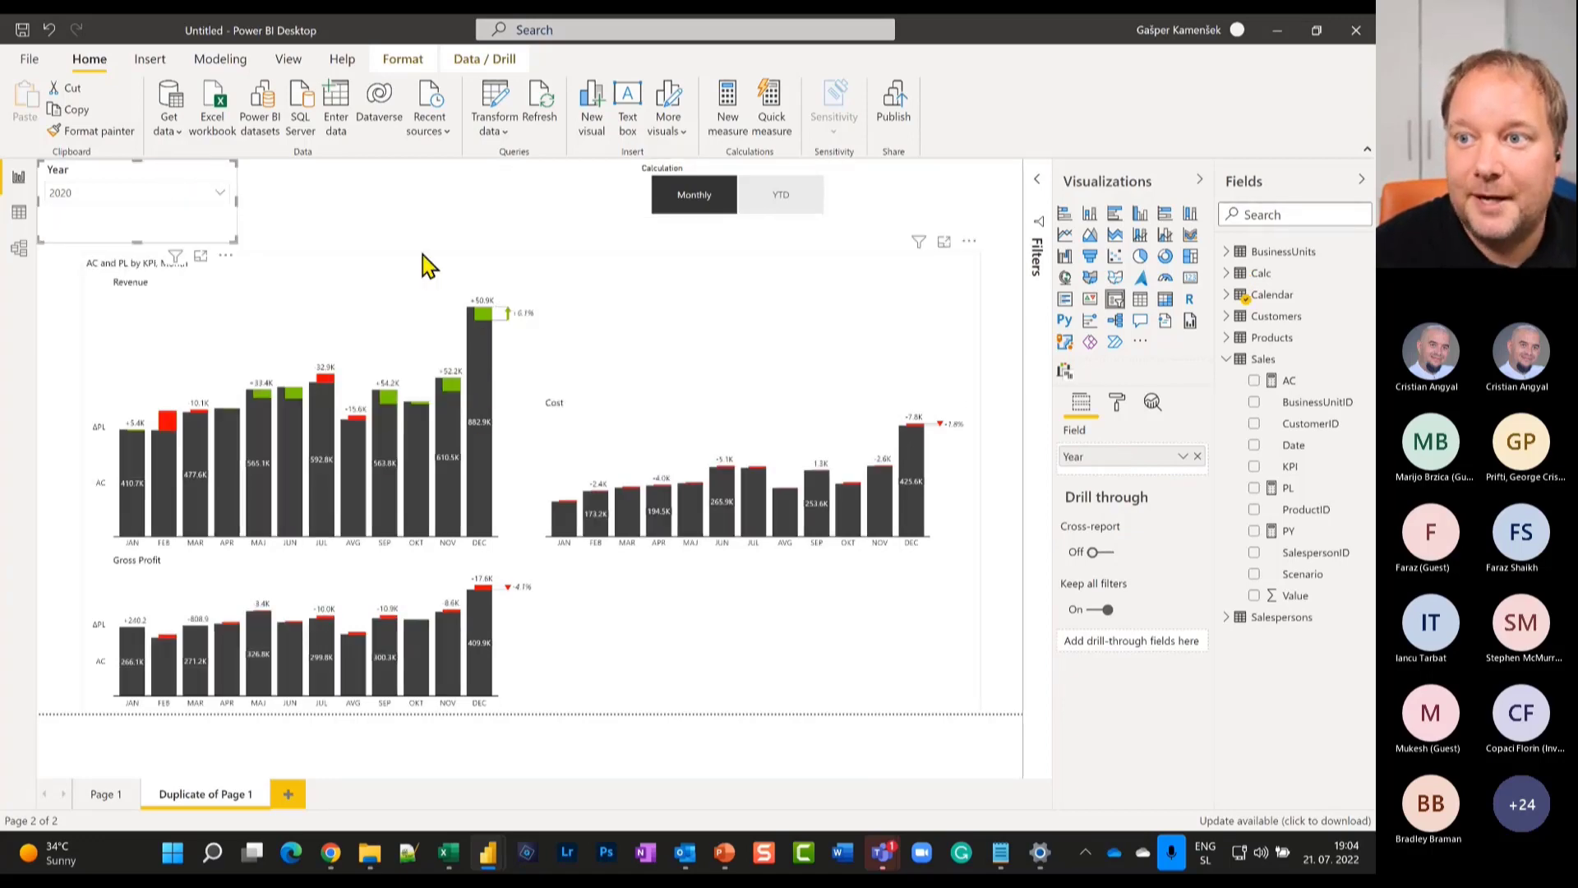
Extend the Zebra BI chart slightly upward and remove KPI from its grouping.
{"action": "left_click", "coordinate": [423, 255]}
{"action": "mouse_move", "coordinate": [530, 252]}
{"action": "left_mouse_down"}
{"action": "mouse_move", "coordinate": [527, 167]}
{"action": "mouse_move", "coordinate": [525, 240]}
{"action": "left_mouse_up"}
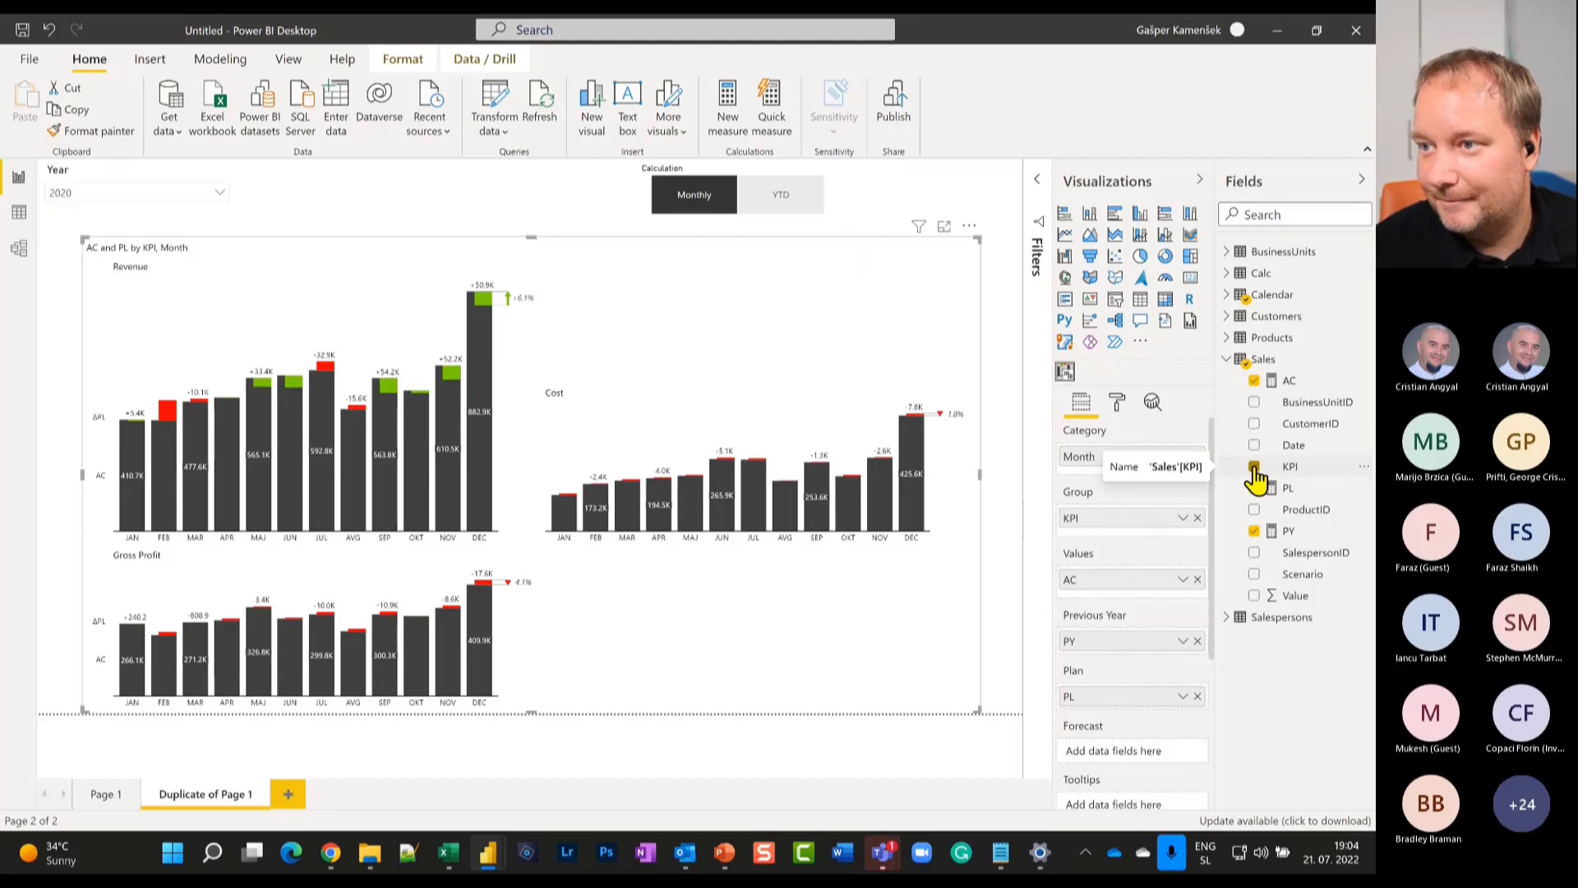
{"action": "left_click", "coordinate": [1197, 518]}
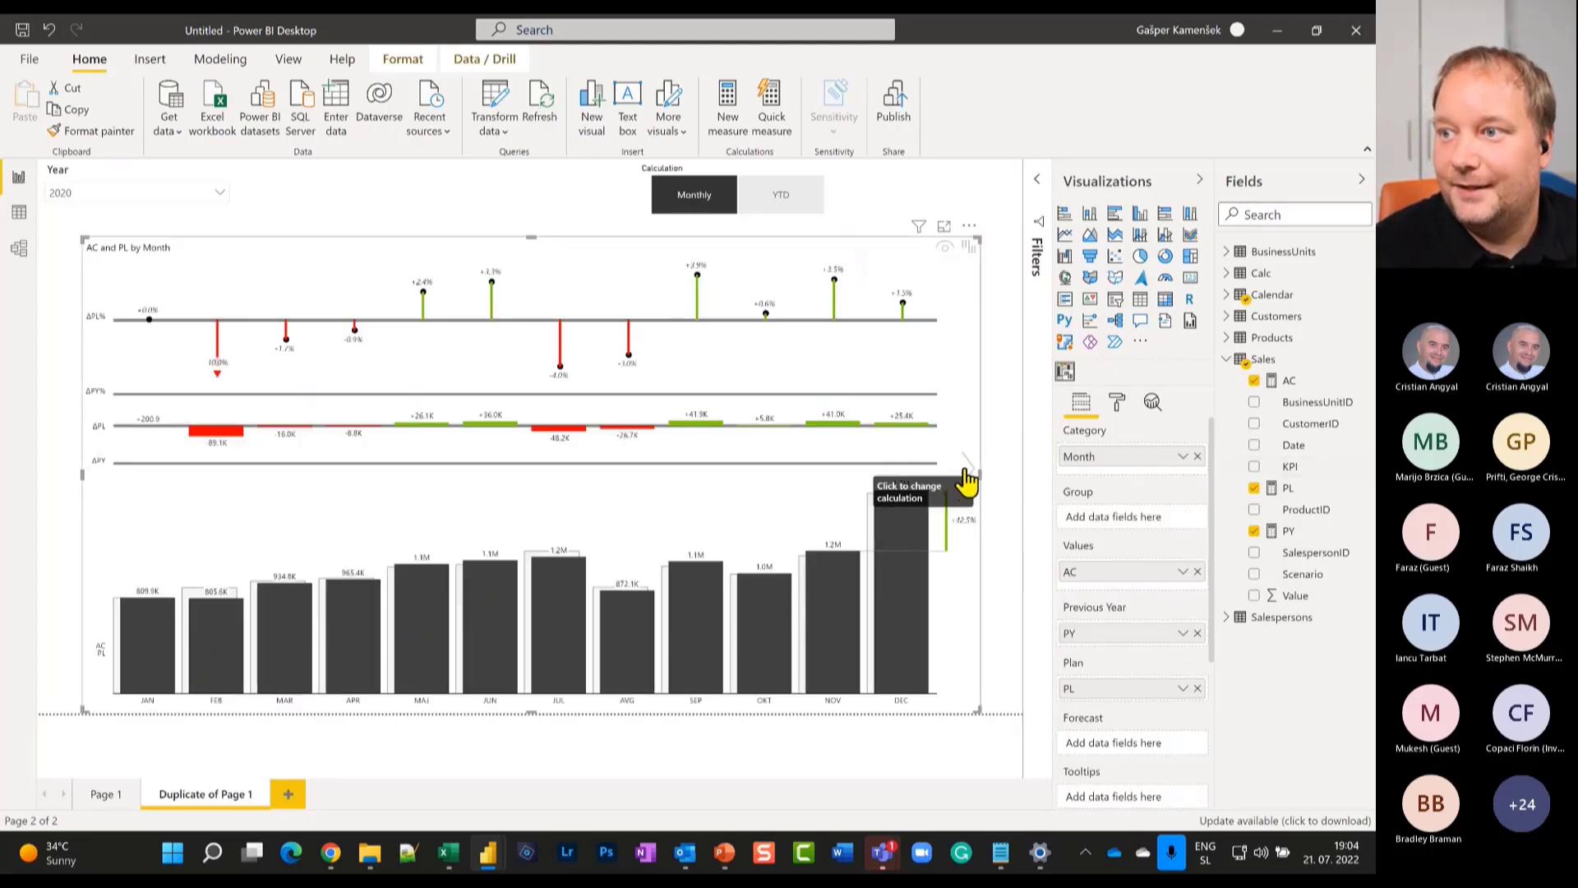
Add a KPI slicer above the chart beside the Calculation slicer and filter it to Revenue.
{"action": "left_click_drag", "start_coordinate": [1314, 481], "coordinate": [473, 199]}
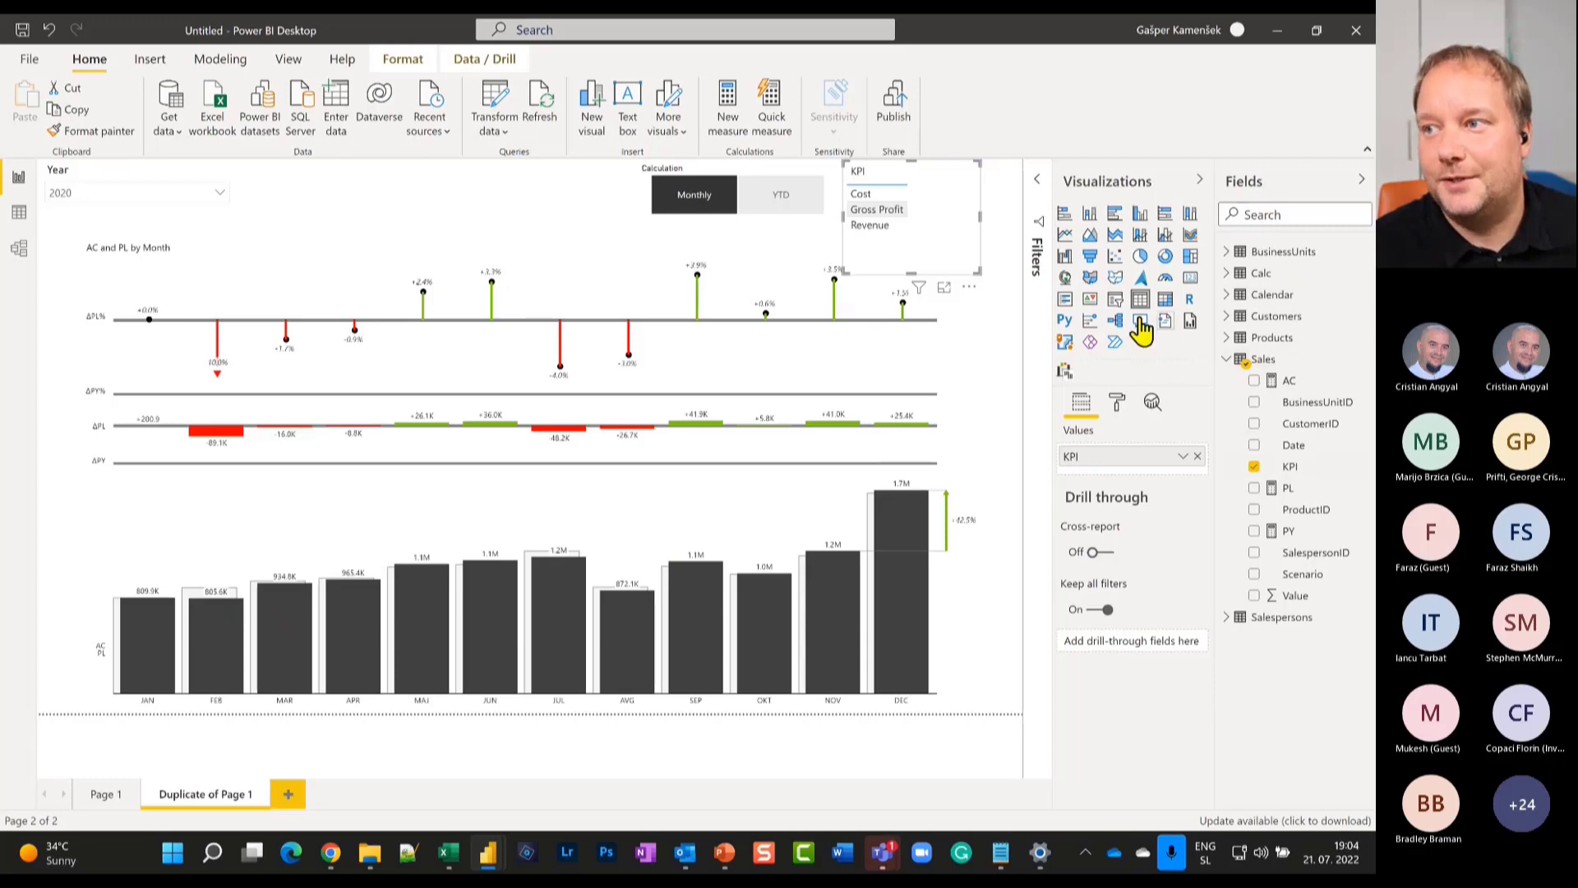
{"action": "left_click", "coordinate": [1115, 298]}
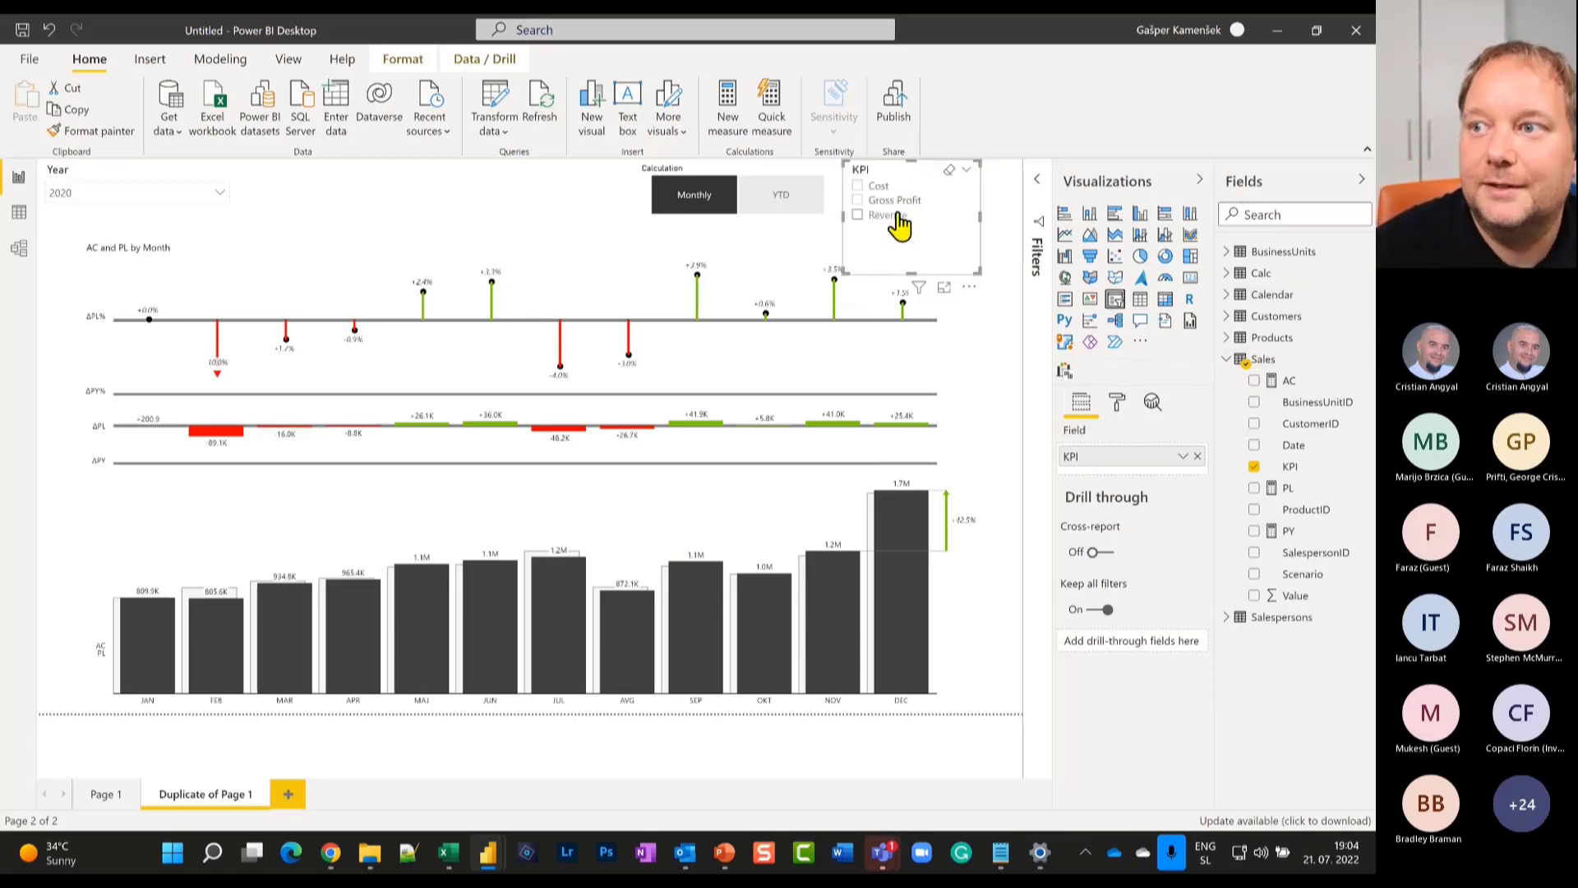
{"action": "left_click", "coordinate": [898, 216]}
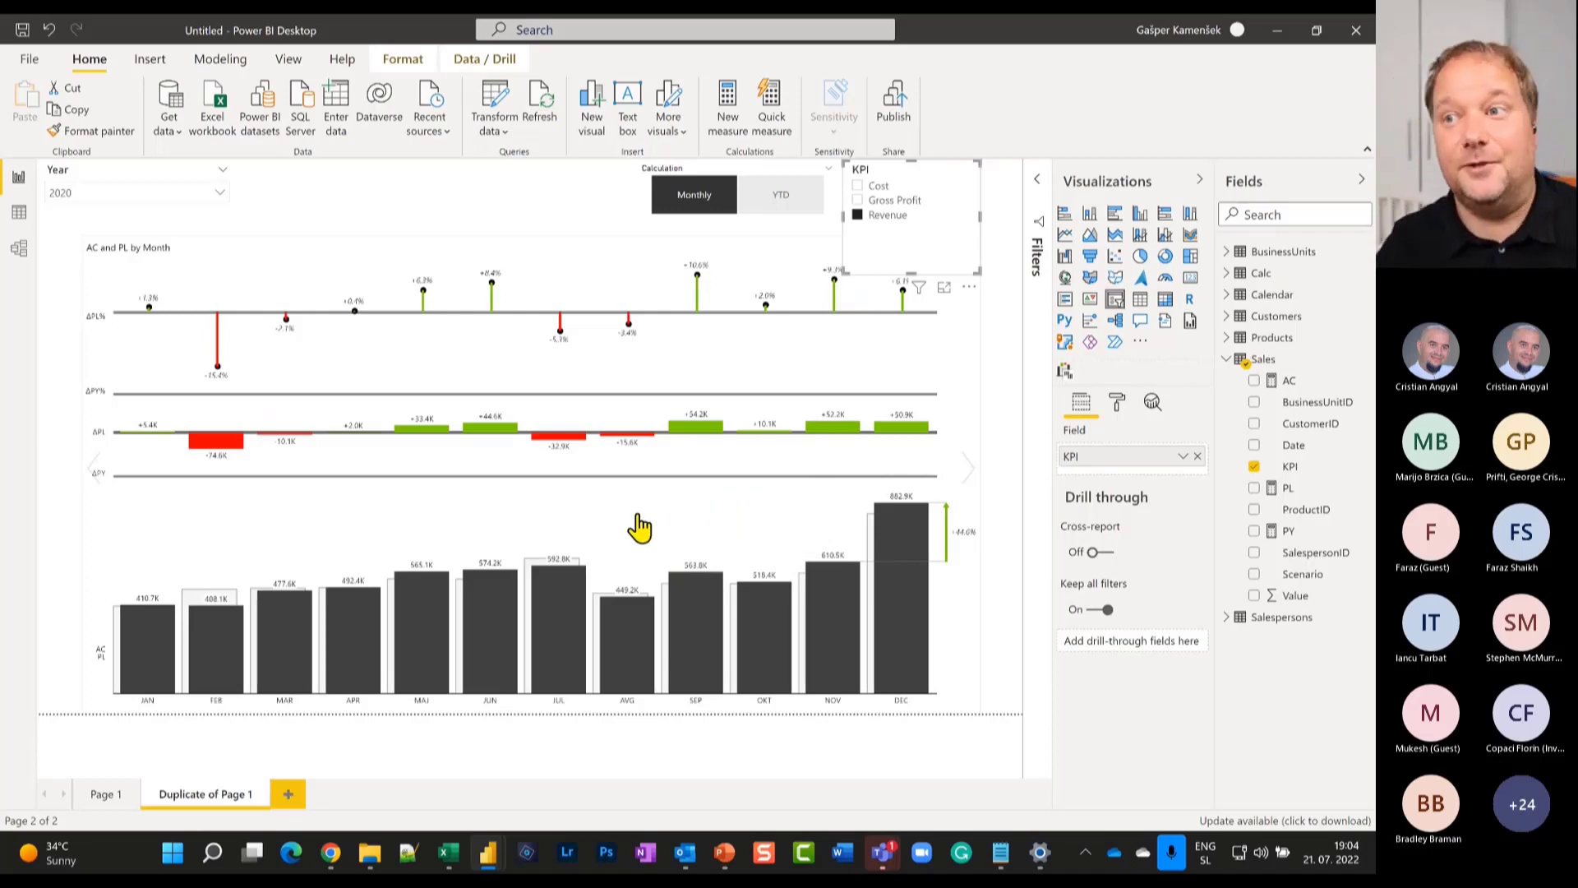
Switch the calculation to YTD and set the Year slicer to 2021.
{"action": "left_click", "coordinate": [784, 207]}
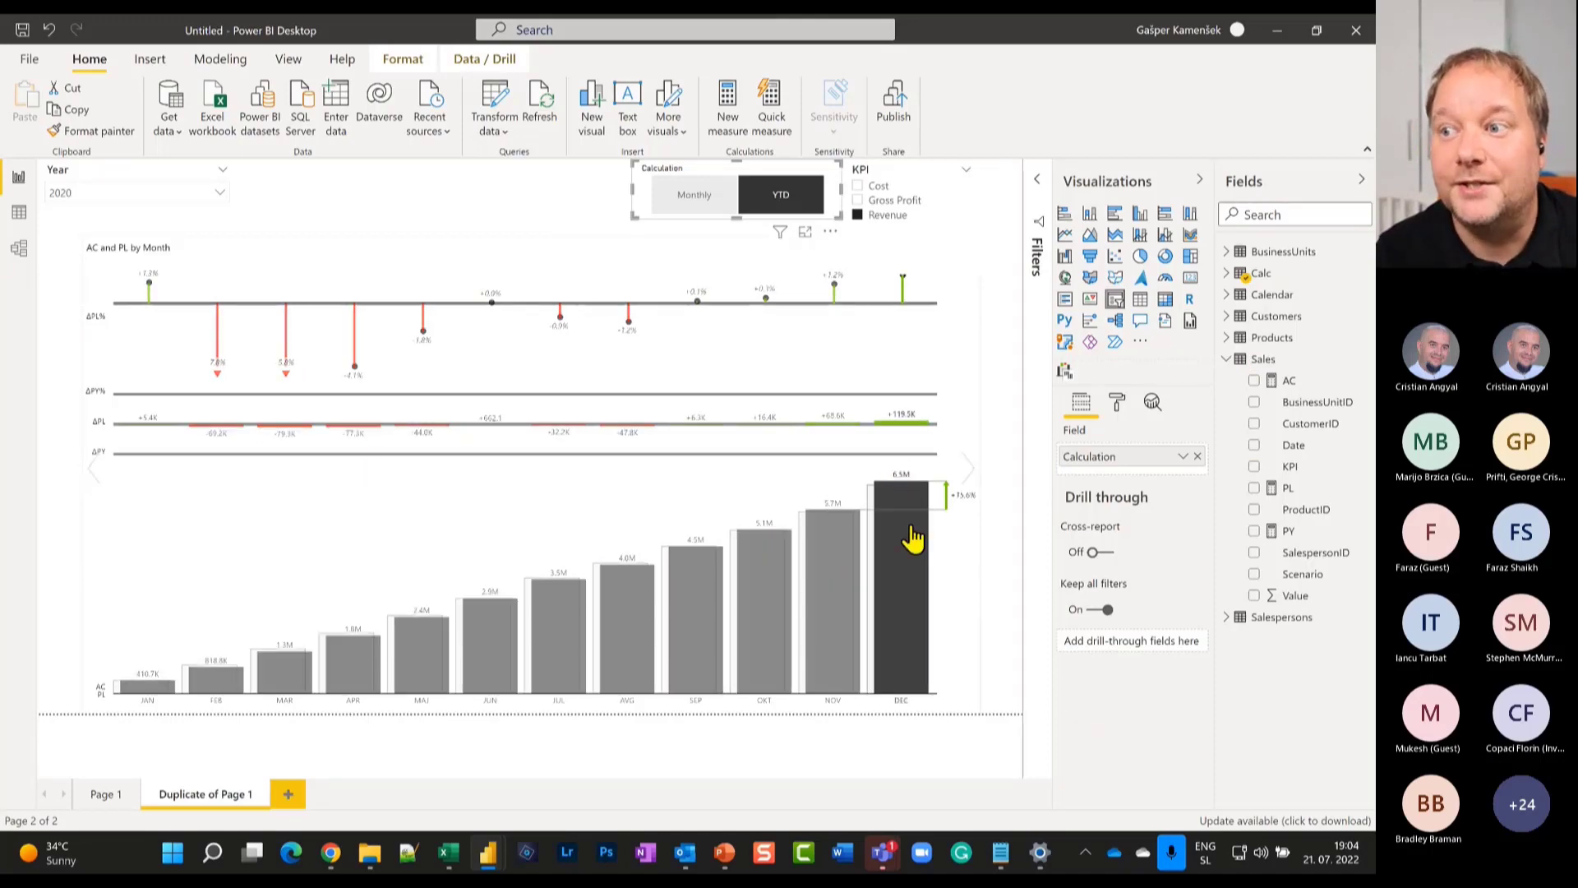
{"action": "left_click", "coordinate": [221, 194]}
{"action": "left_click", "coordinate": [78, 225]}
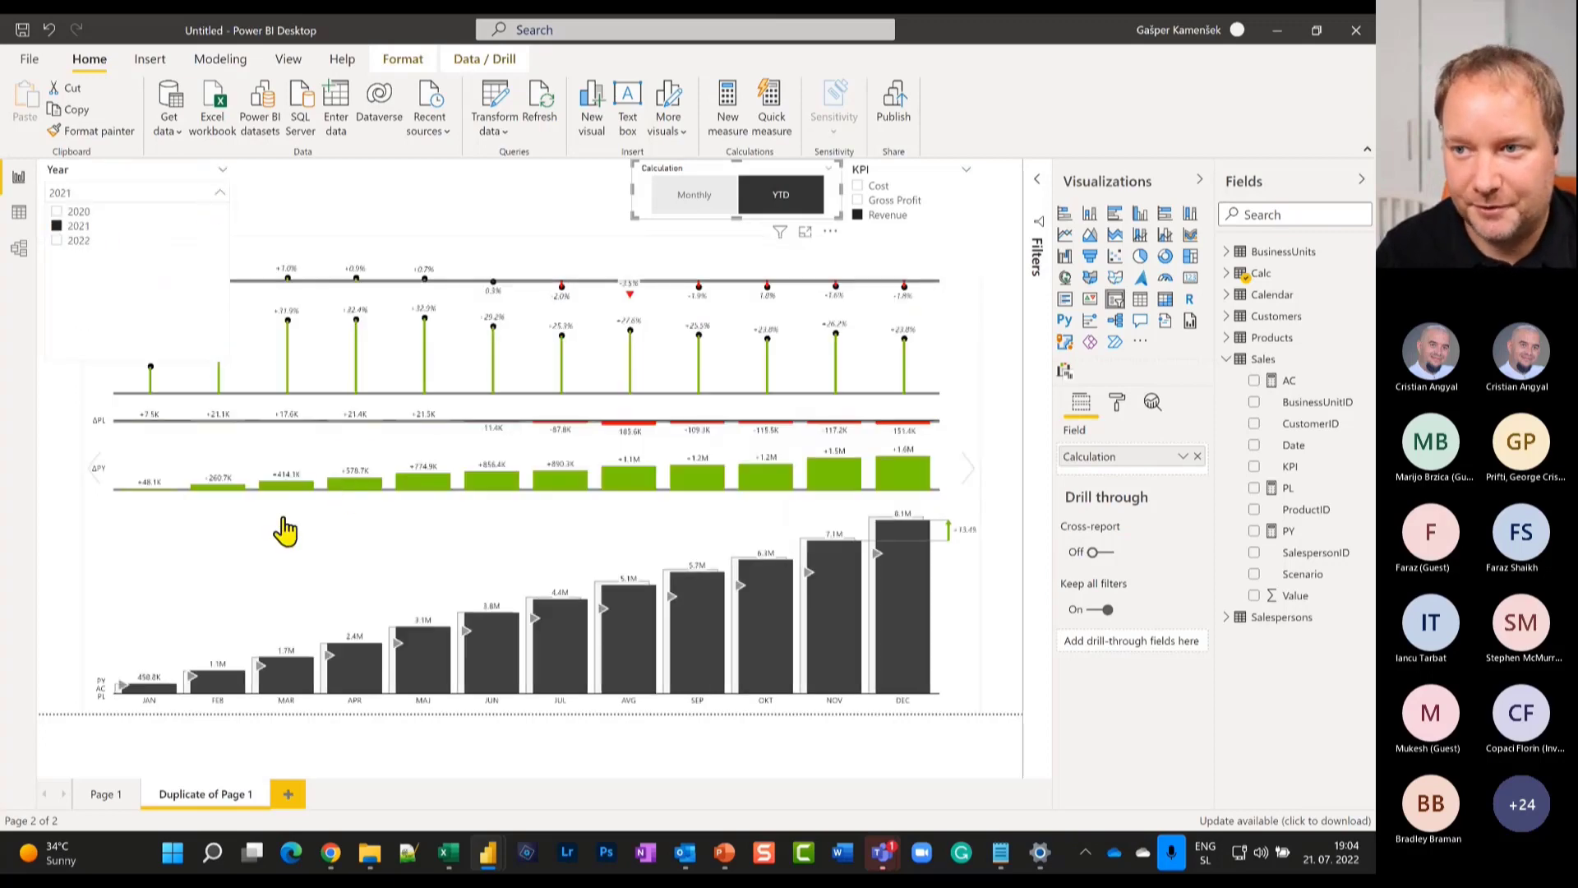
{"action": "left_click", "coordinate": [220, 194]}
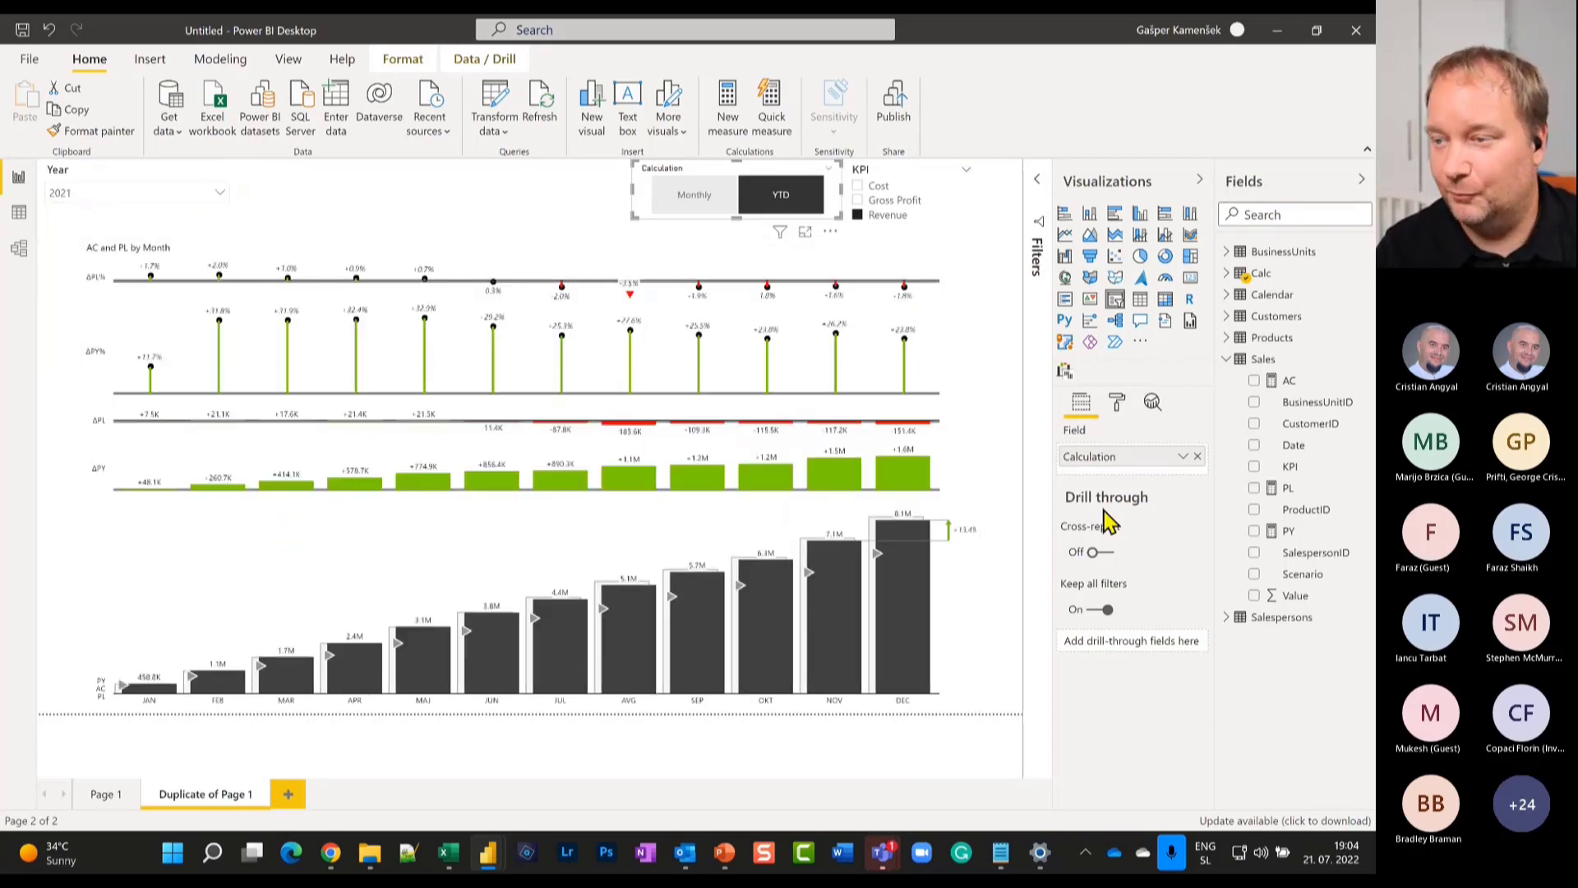
Magnify the chart, mark June's absolute and relative variances with red arrows, and exit the magnified view.
{"action": "mouse_move", "coordinate": [896, 566]}
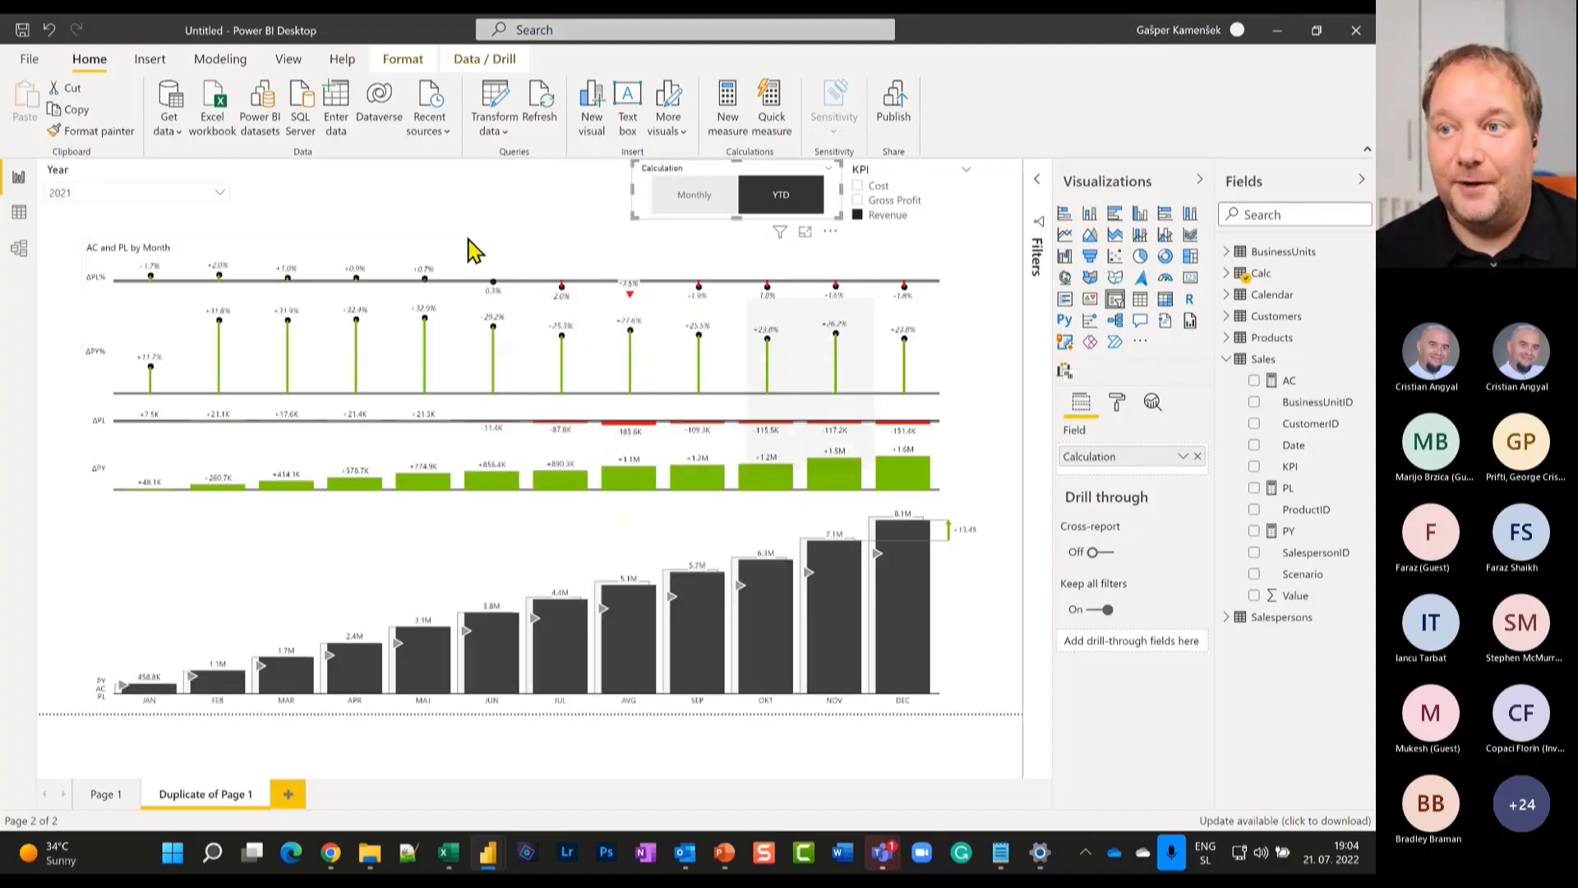
{"action": "left_click", "coordinate": [583, 291]}
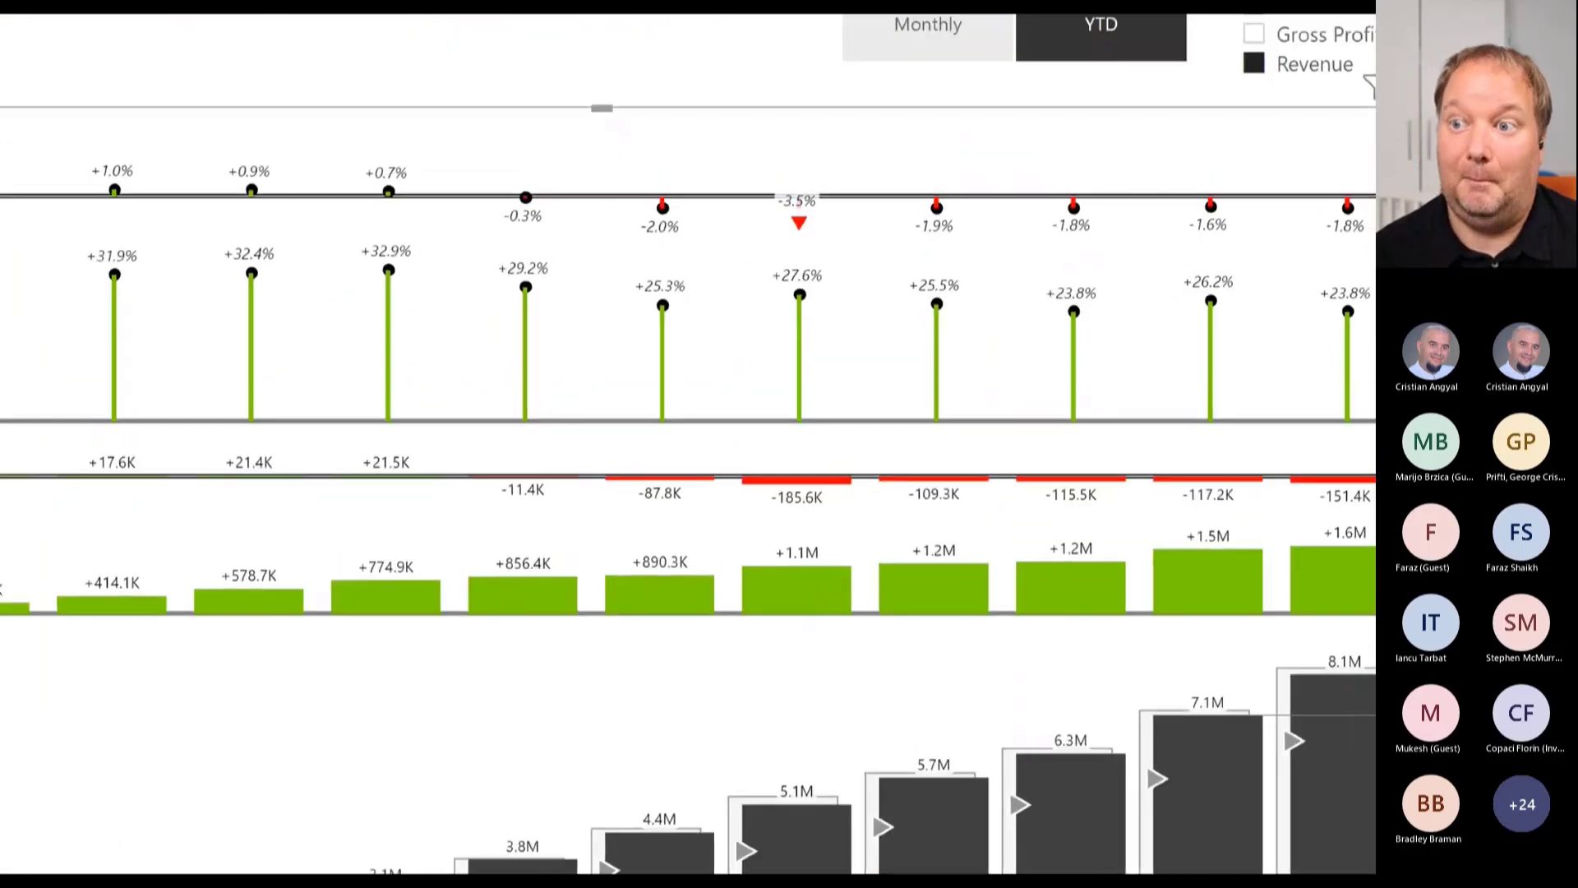
{"action": "left_click_drag", "start_coordinate": [559, 491], "coordinate": [707, 582]}
{"action": "left_click_drag", "start_coordinate": [570, 571], "coordinate": [829, 701]}
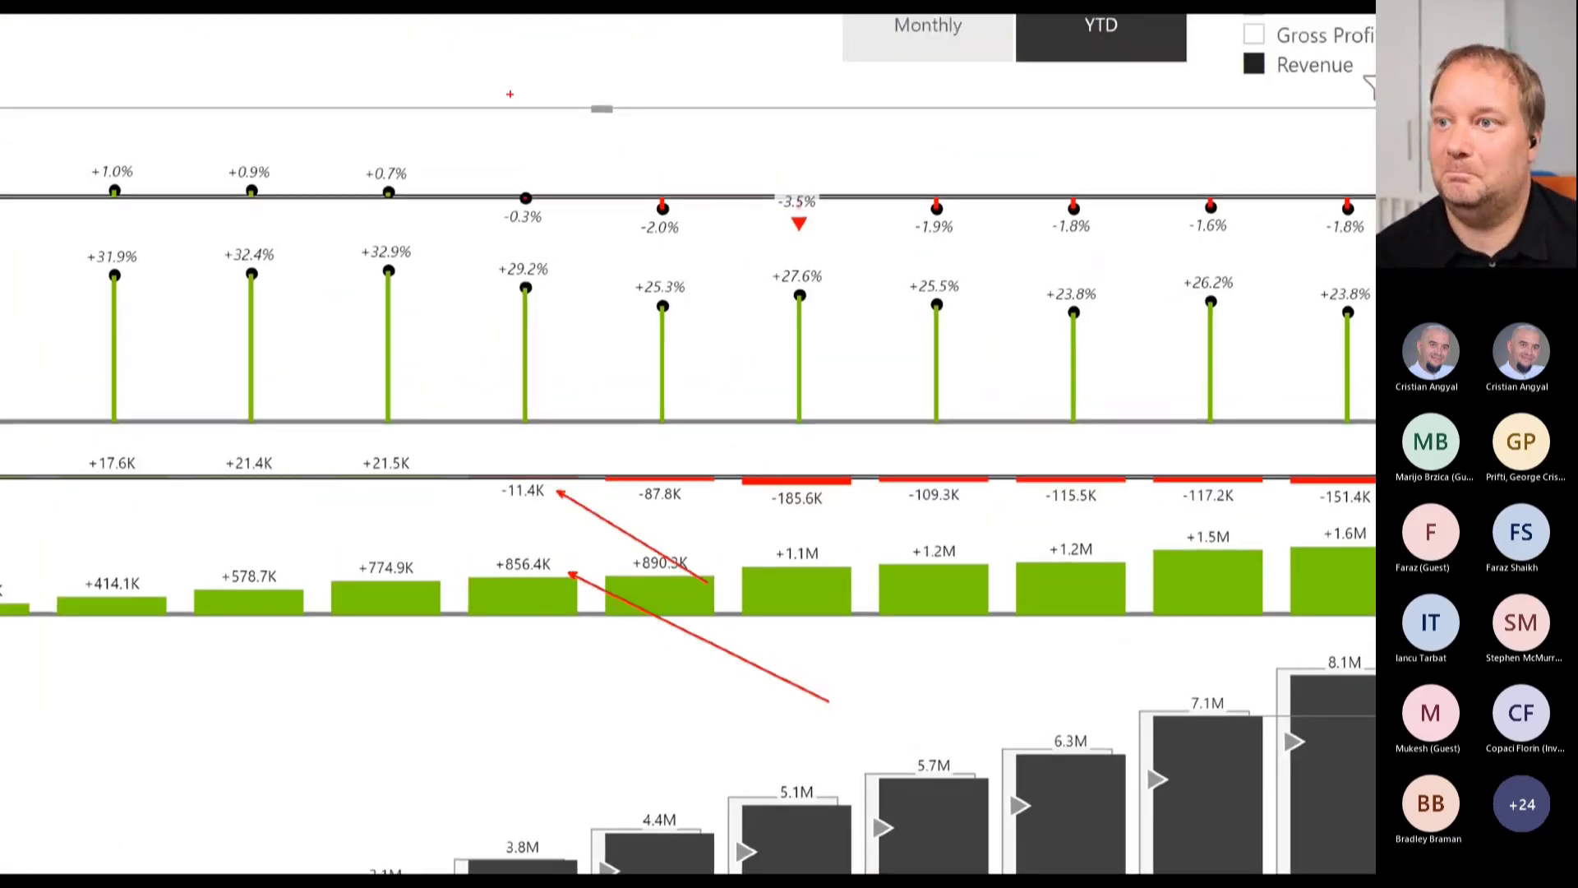
{"action": "left_click_drag", "start_coordinate": [557, 271], "coordinate": [652, 167]}
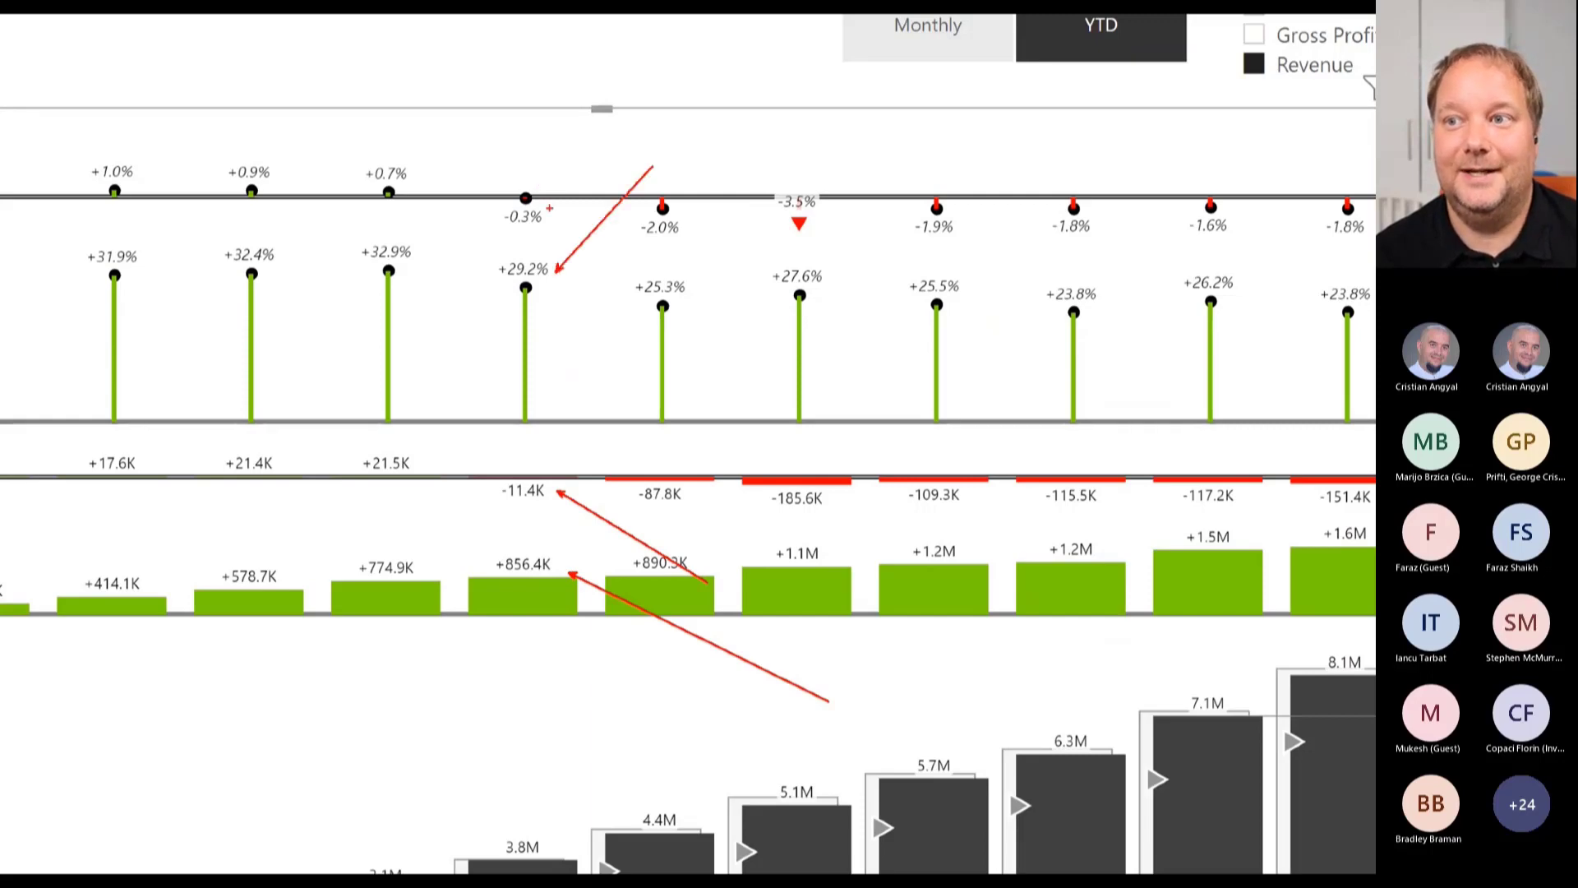
{"action": "left_click_drag", "start_coordinate": [551, 208], "coordinate": [659, 113]}
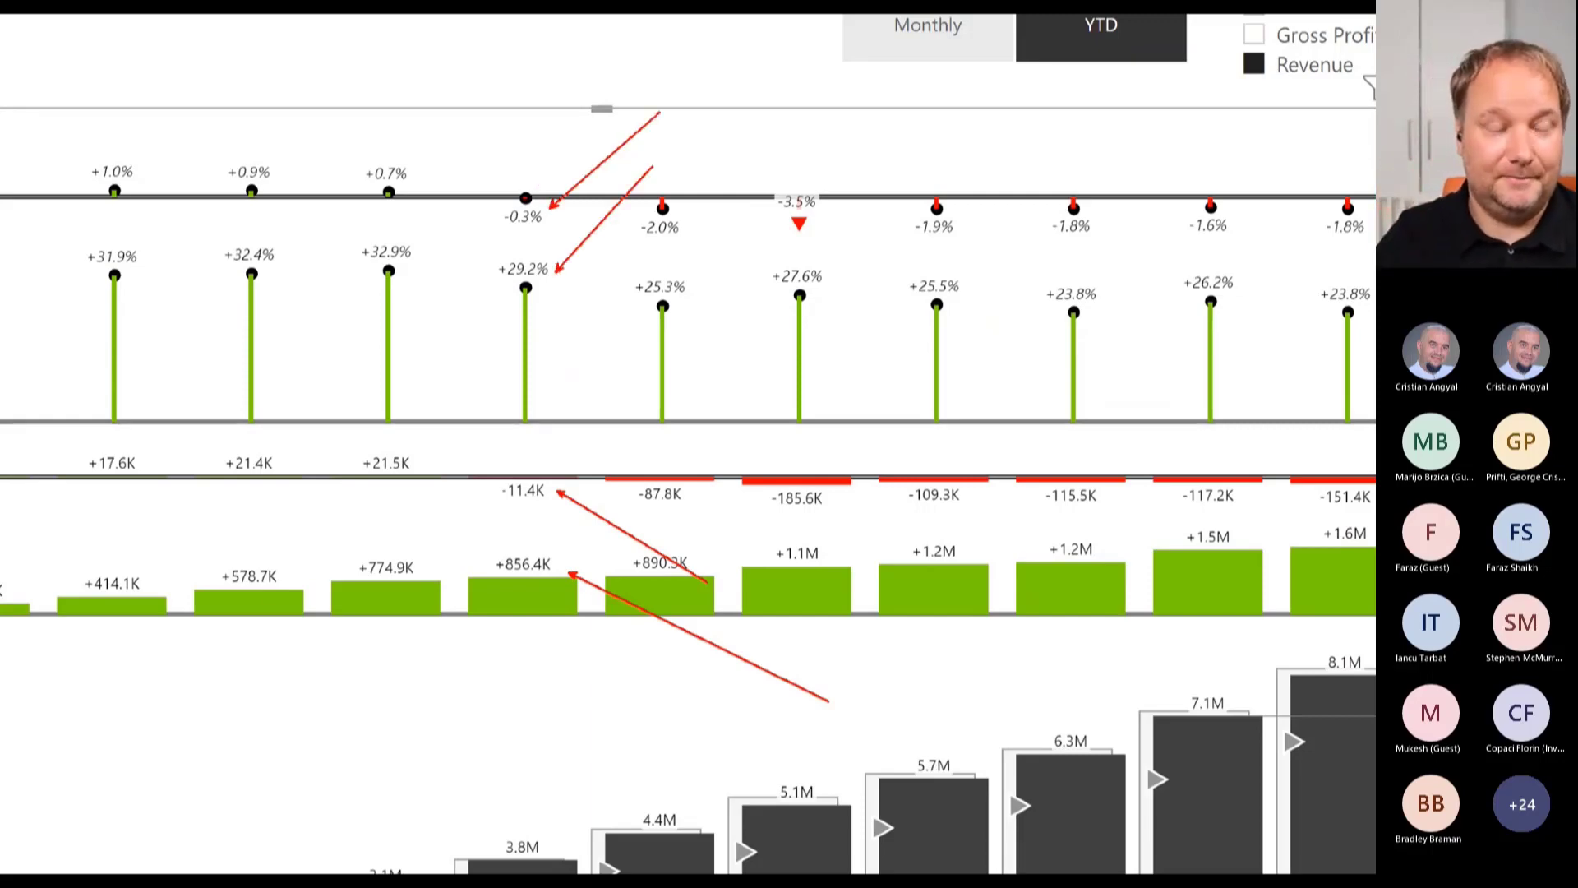
{"action": "key", "text": "Escape"}
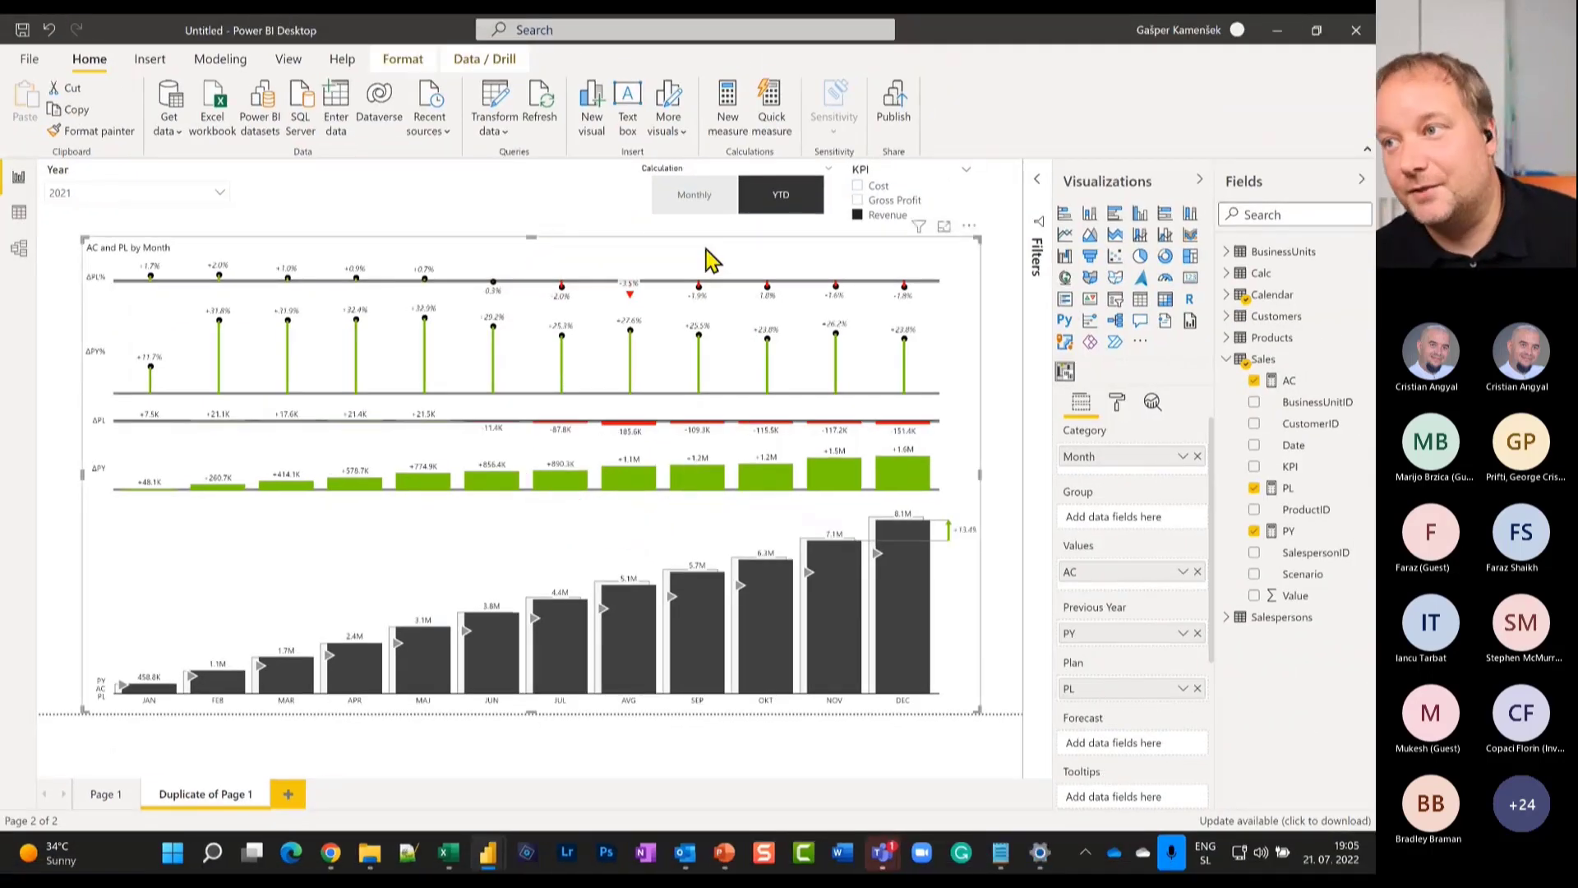
Compare the chart under Monthly and YTD and for Gross Profit, ending on Monthly and Revenue.
{"action": "left_click", "coordinate": [703, 196]}
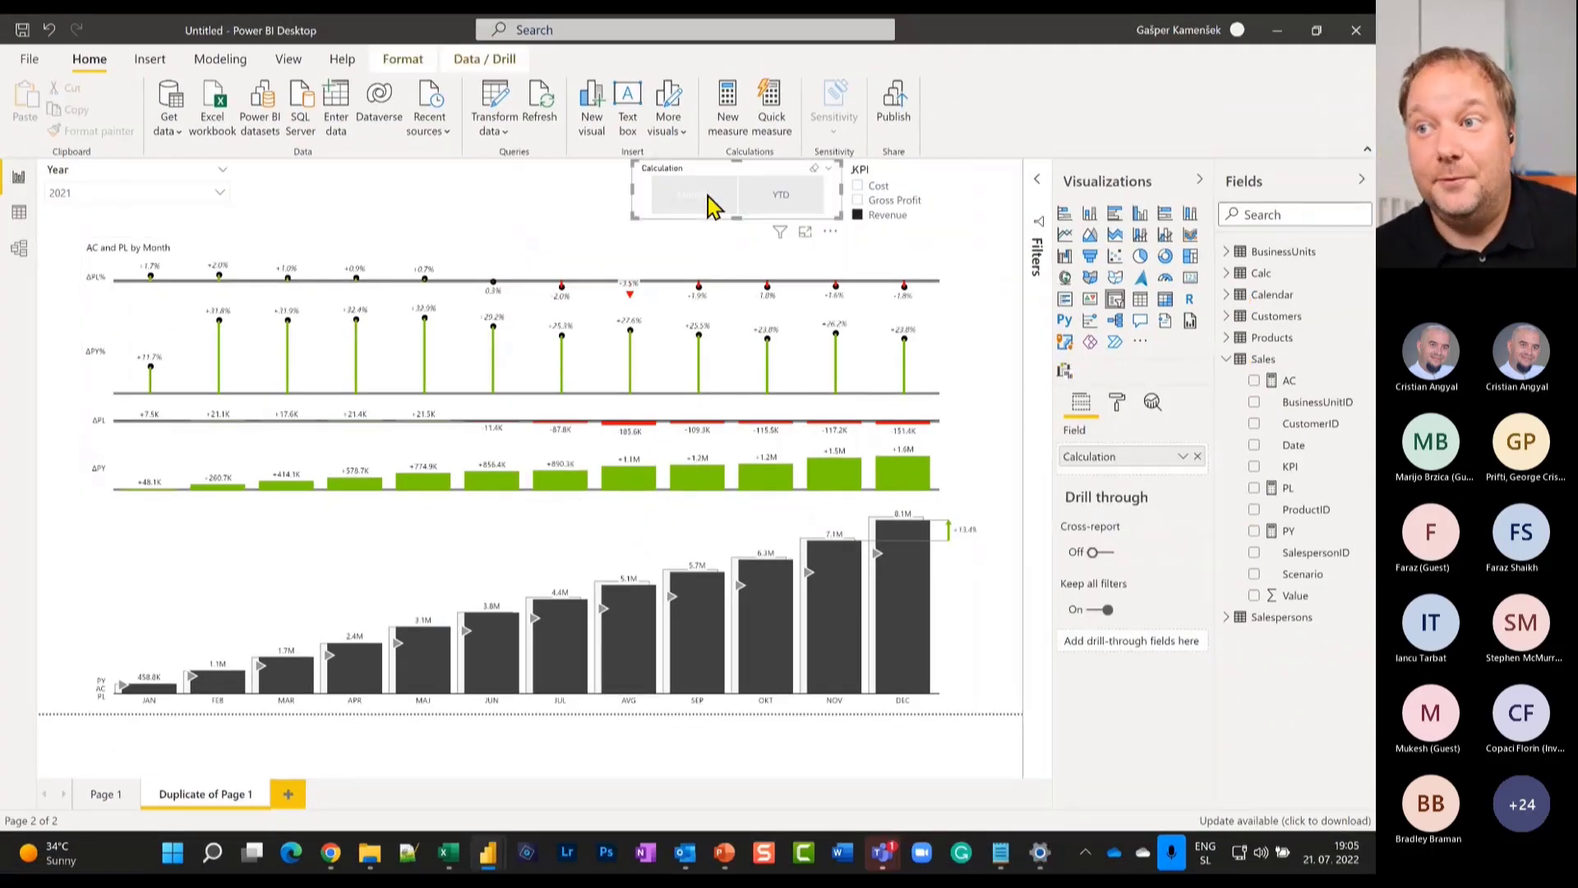
{"action": "left_click", "coordinate": [708, 195]}
{"action": "left_click", "coordinate": [781, 205]}
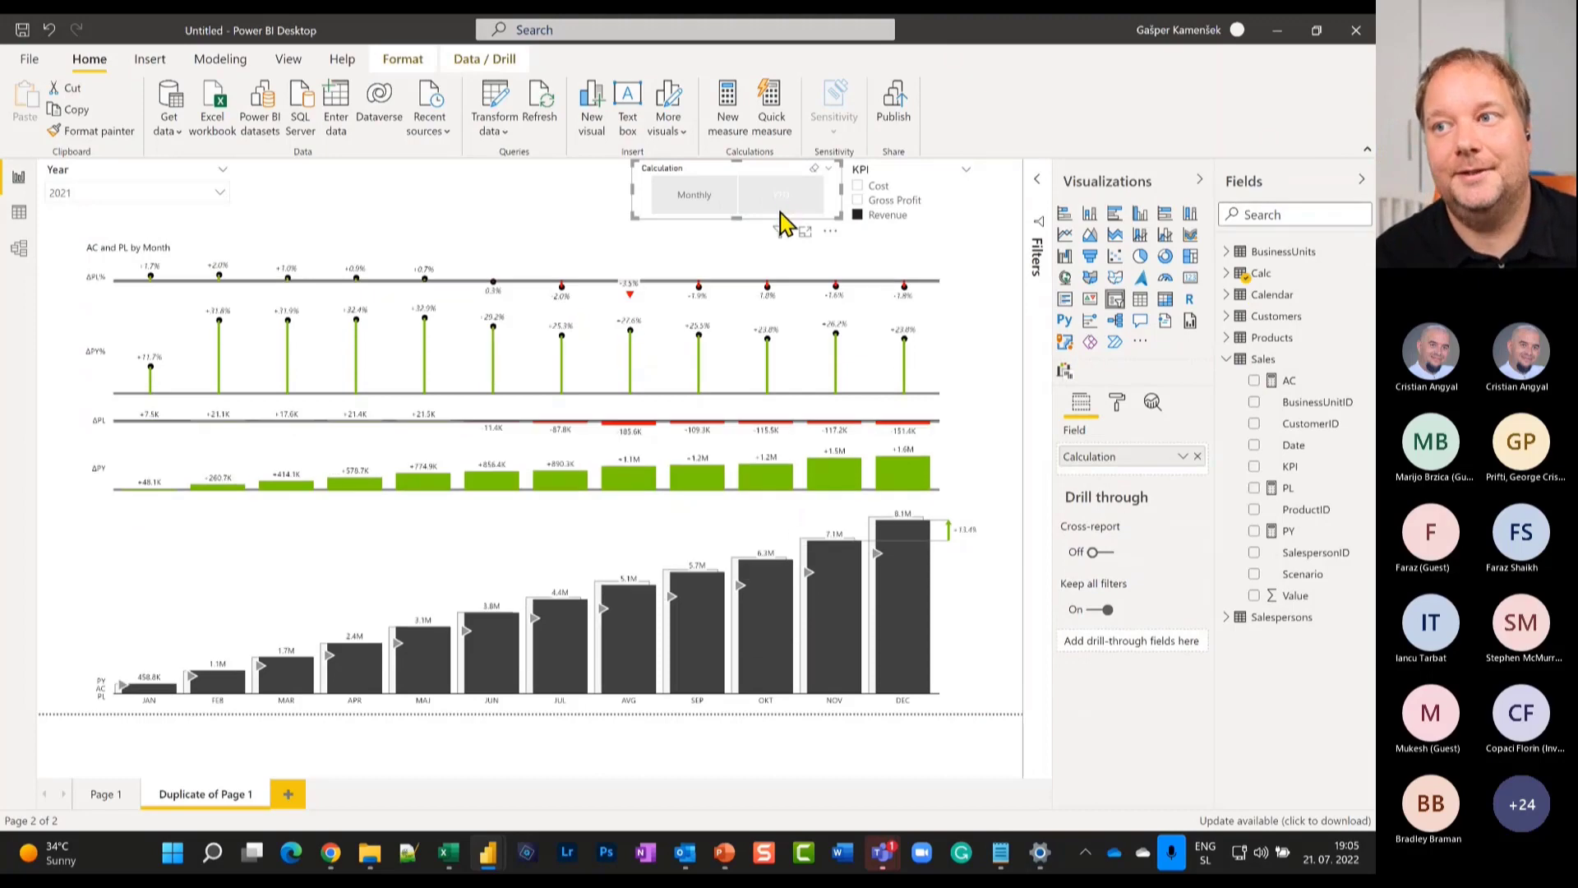
{"action": "left_click", "coordinate": [705, 197]}
{"action": "left_click", "coordinate": [858, 200]}
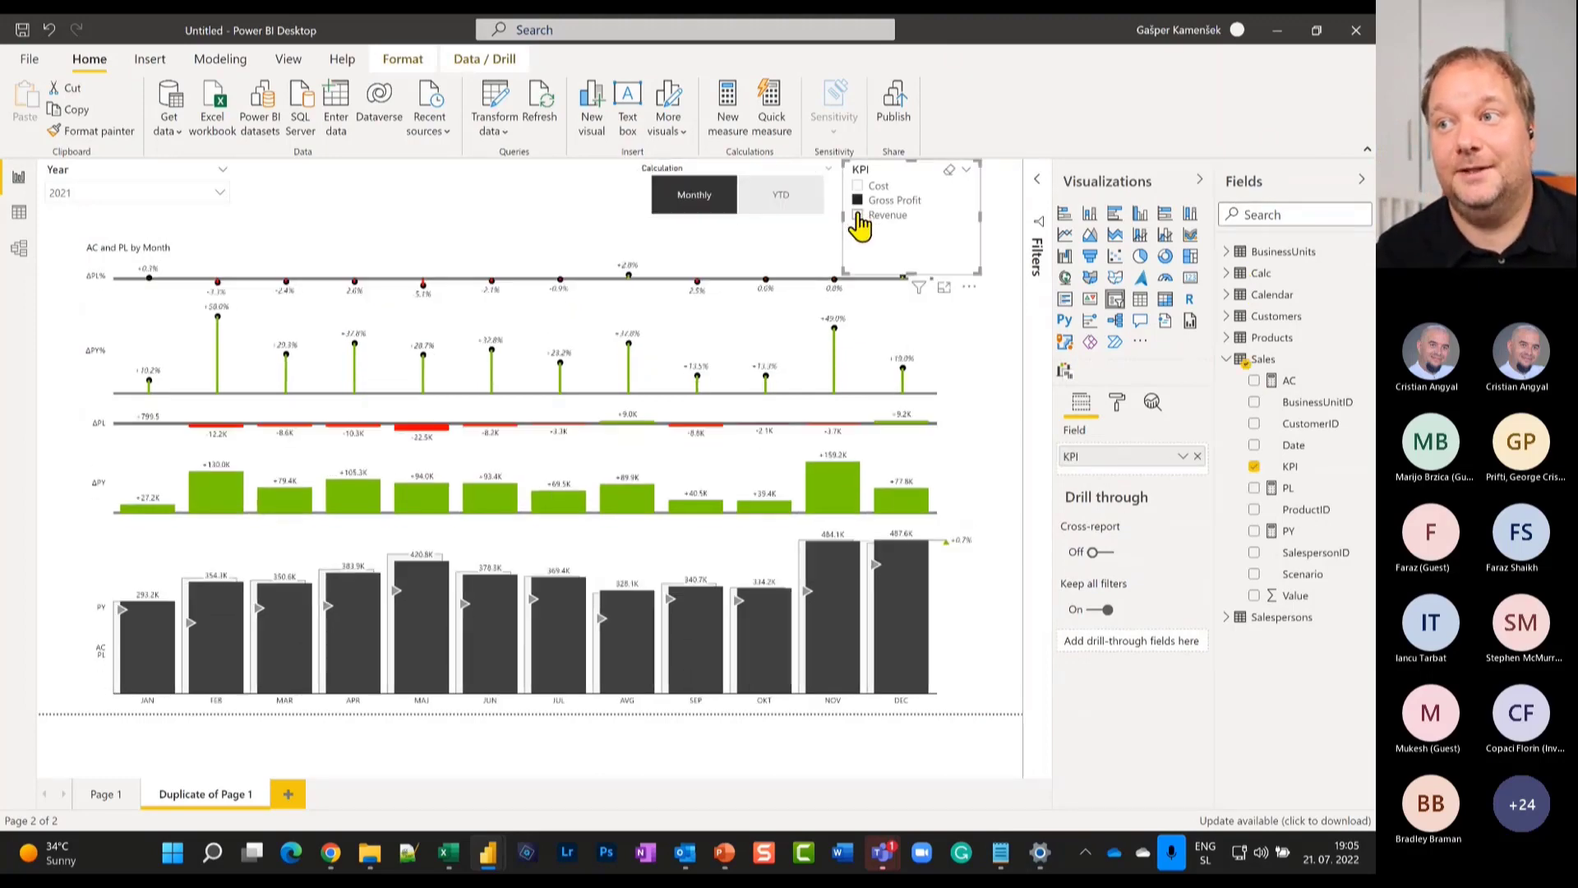
{"action": "left_click", "coordinate": [858, 216]}
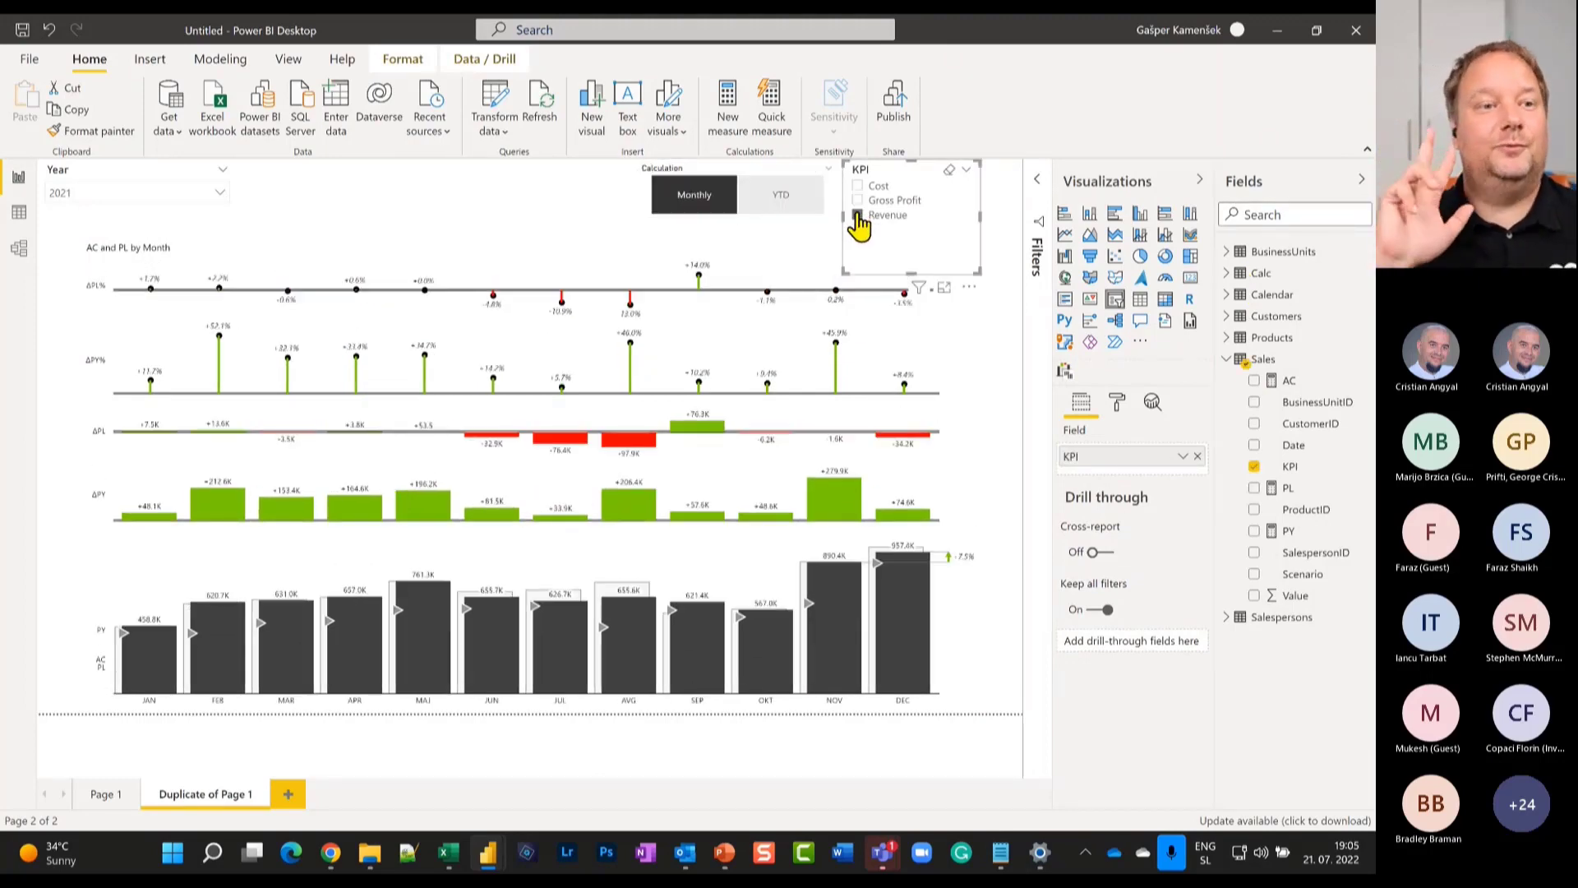
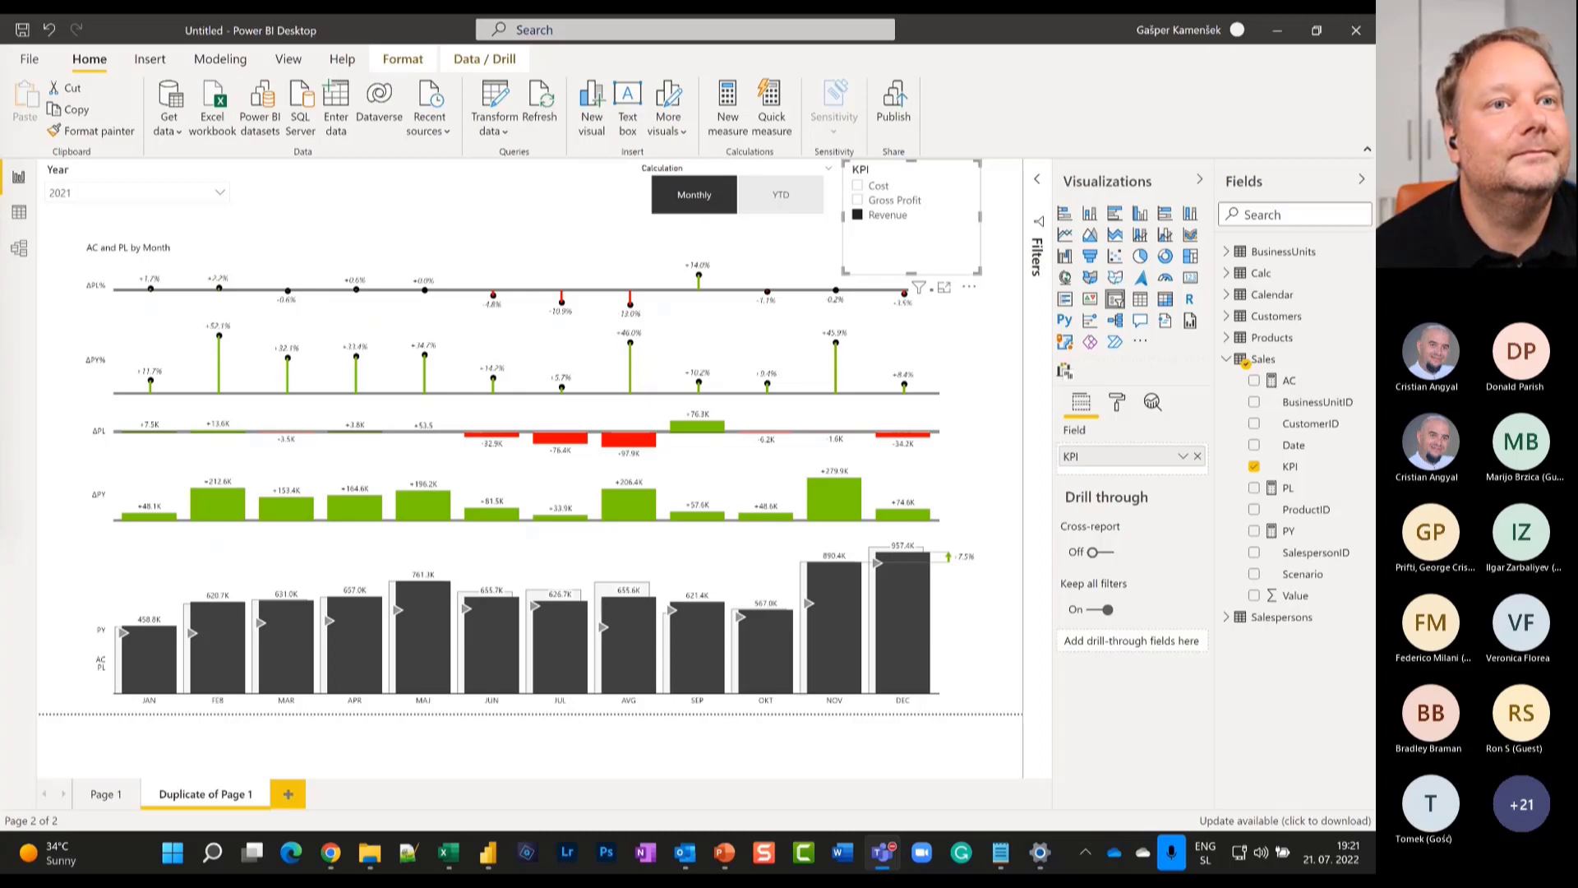
Examine the chart's columns and variances and widen the Zebra BI chart slightly from its upper-right corner.
{"action": "left_click", "coordinate": [488, 247]}
{"action": "left_click", "coordinate": [489, 251]}
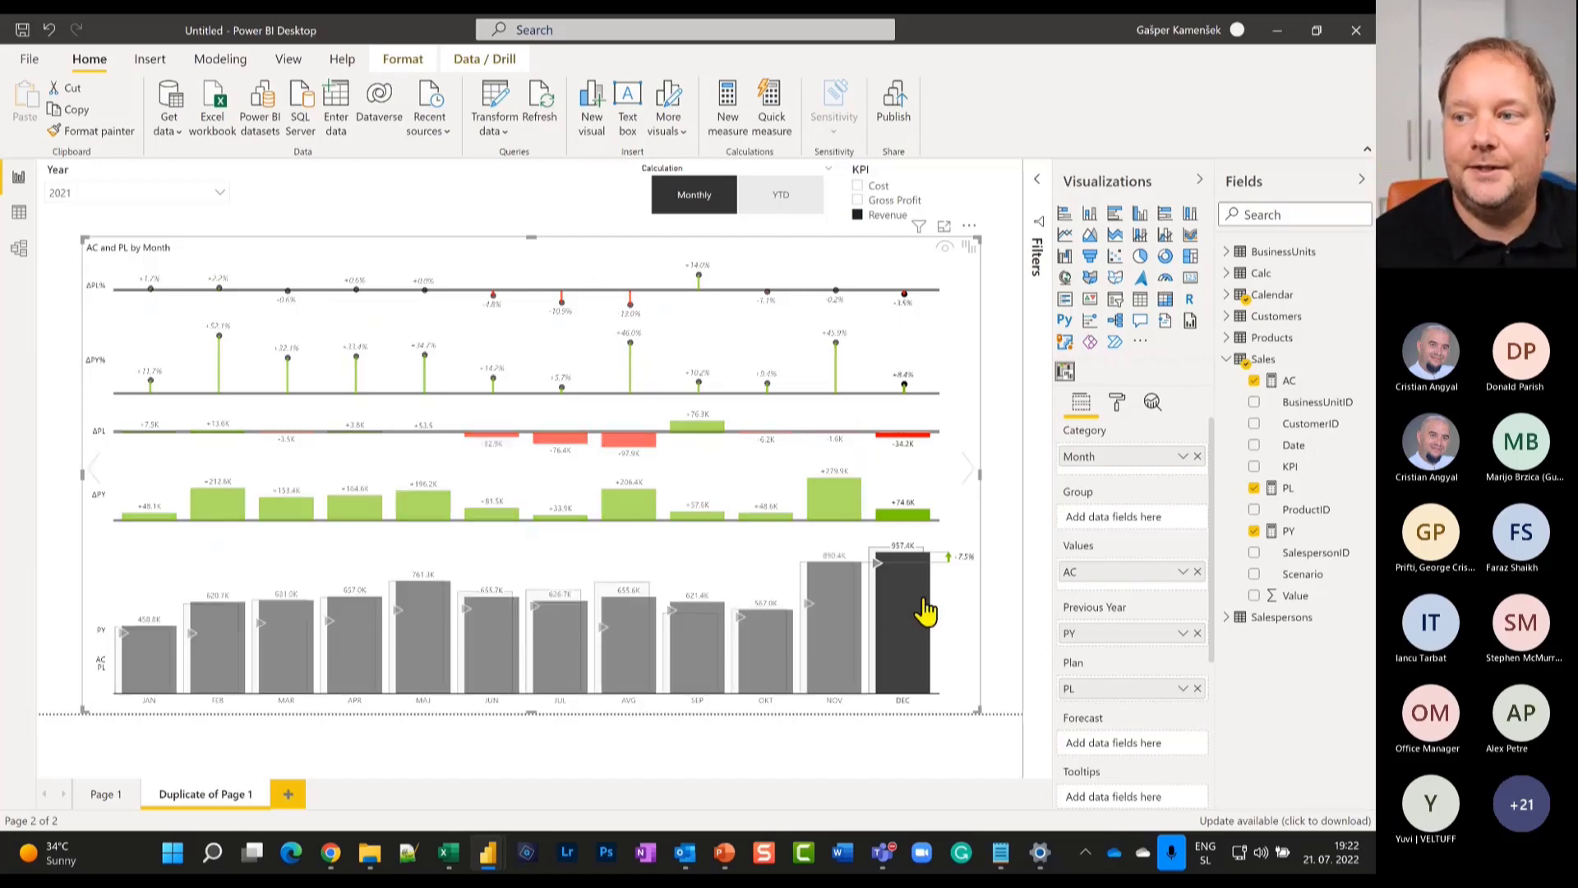
{"action": "mouse_move", "coordinate": [813, 646]}
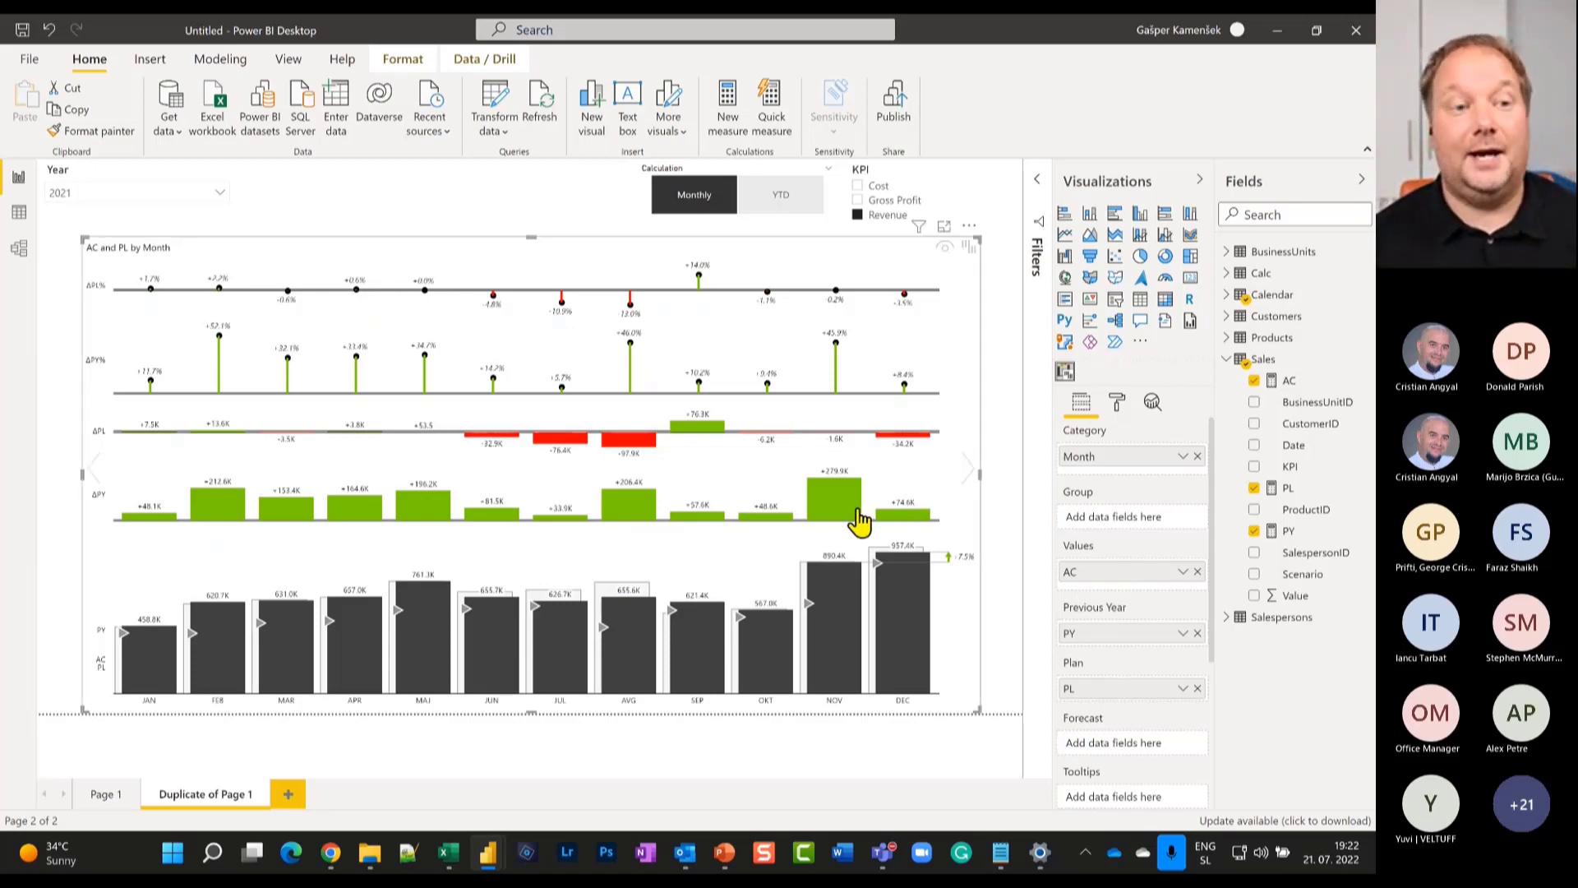
{"action": "mouse_move", "coordinate": [859, 520]}
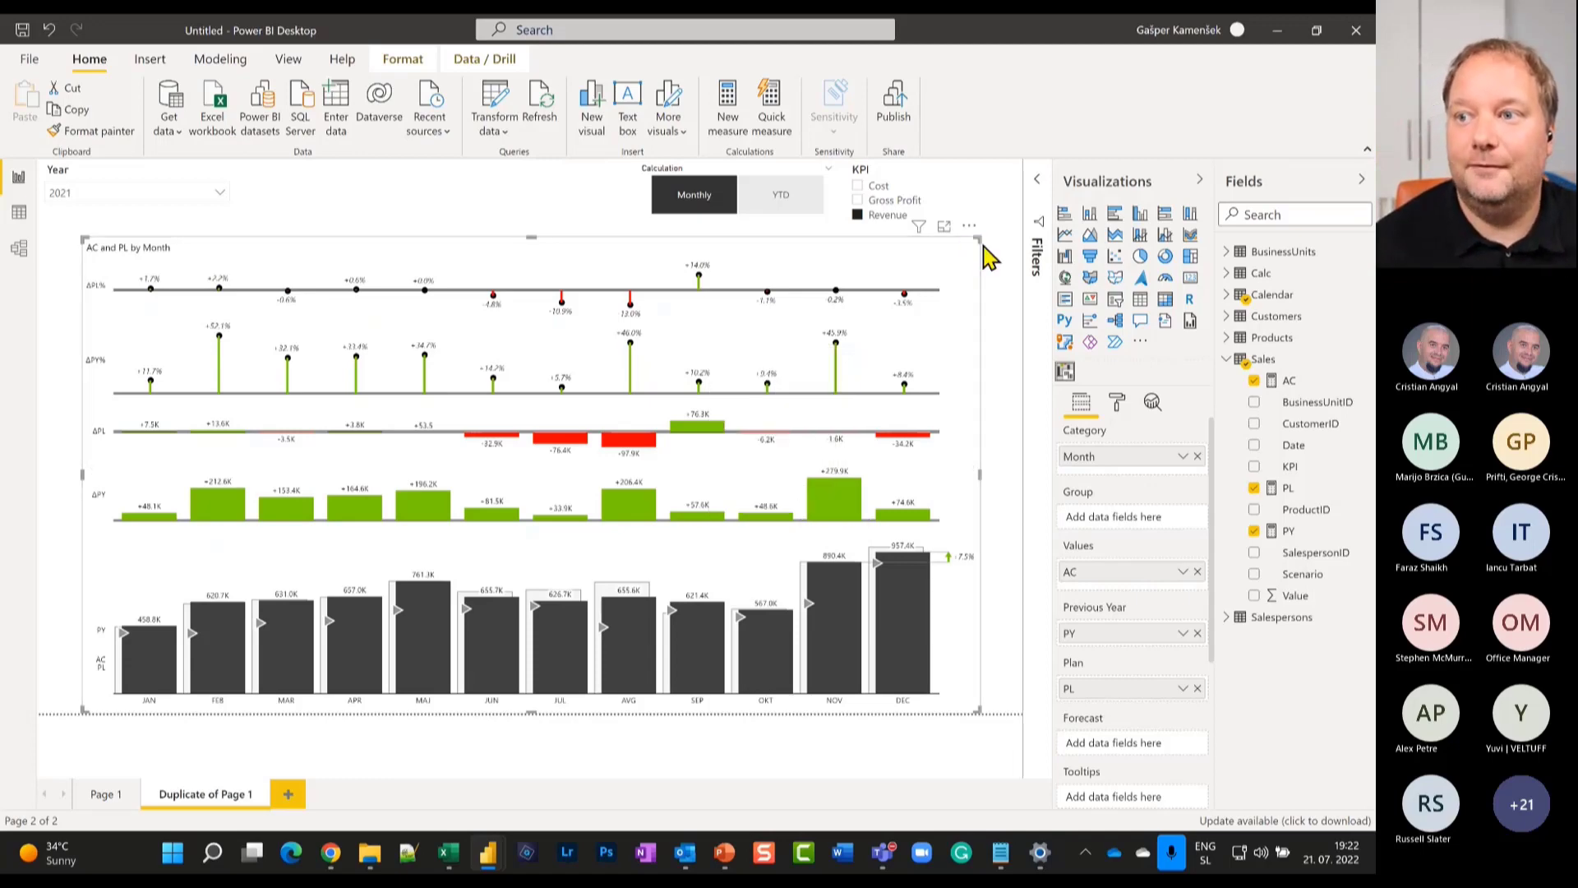
{"action": "left_click_drag", "start_coordinate": [984, 245], "coordinate": [1001, 245]}
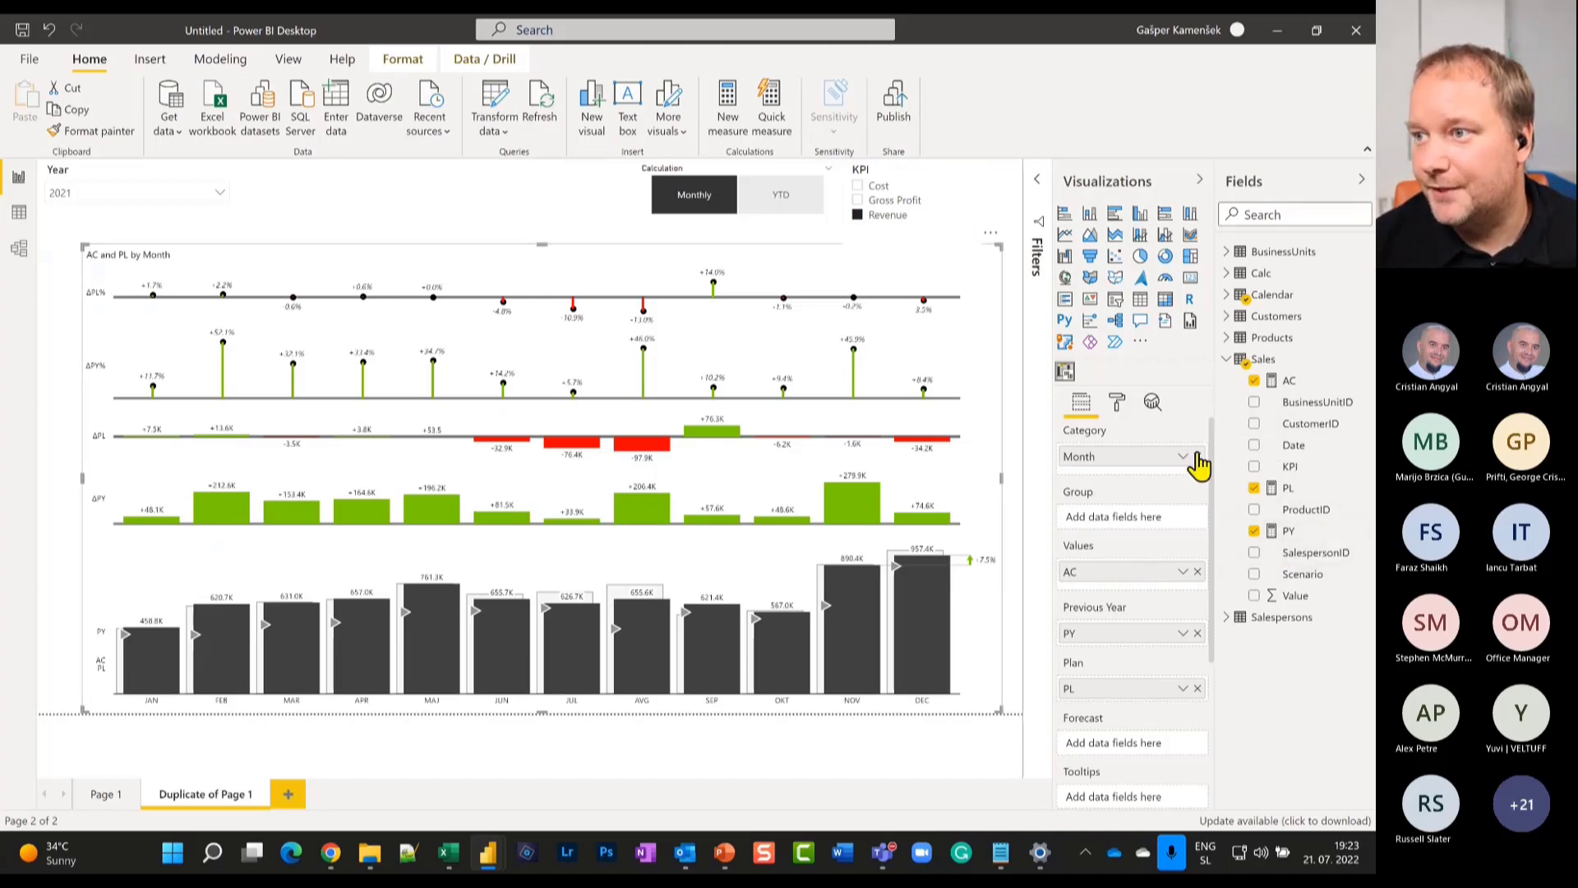
Search the Power BI visuals marketplace for "zebra".
{"action": "left_click", "coordinate": [1146, 353]}
{"action": "left_click", "coordinate": [1217, 349]}
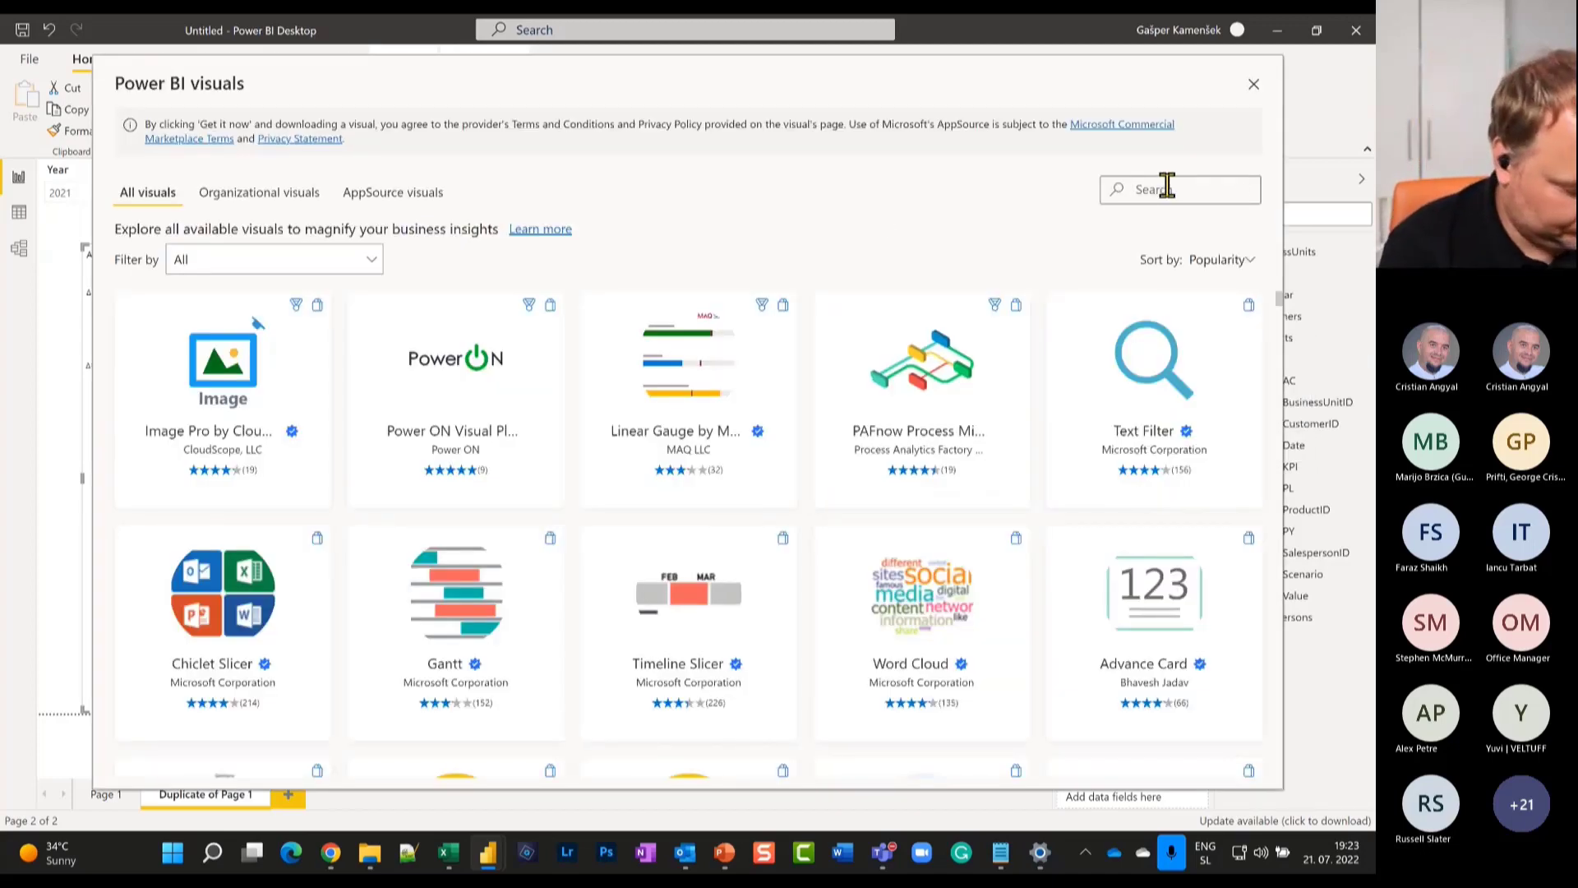
{"action": "left_click", "coordinate": [1167, 185]}
{"action": "type", "text": "zebra"}
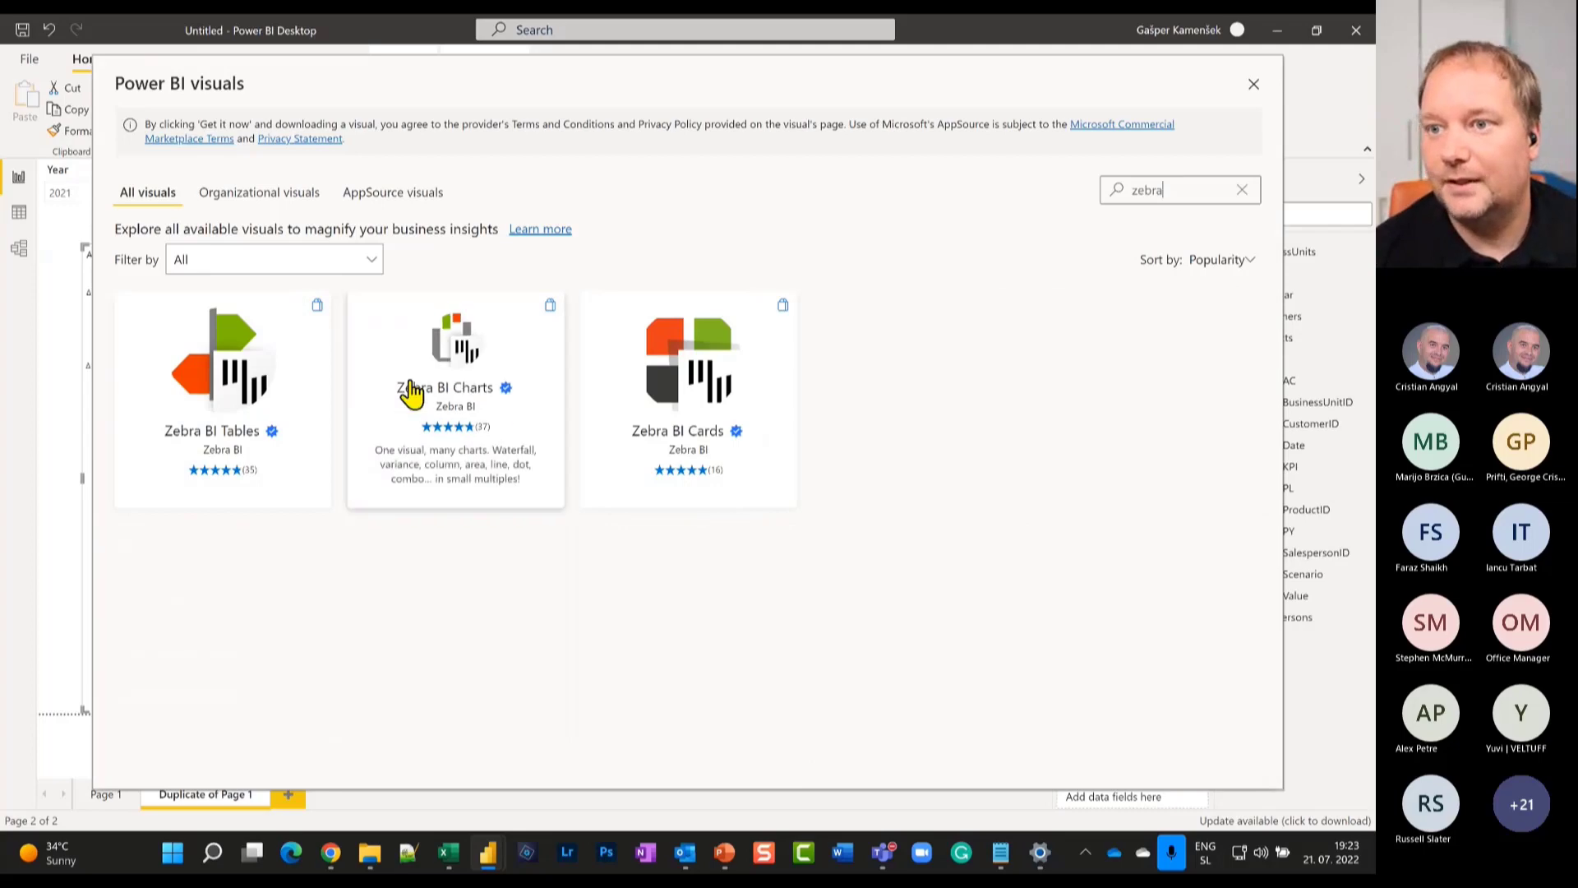
Import the Zebra BI Tables visual from the marketplace and switch the monthly chart to it.
{"action": "left_click", "coordinate": [259, 389]}
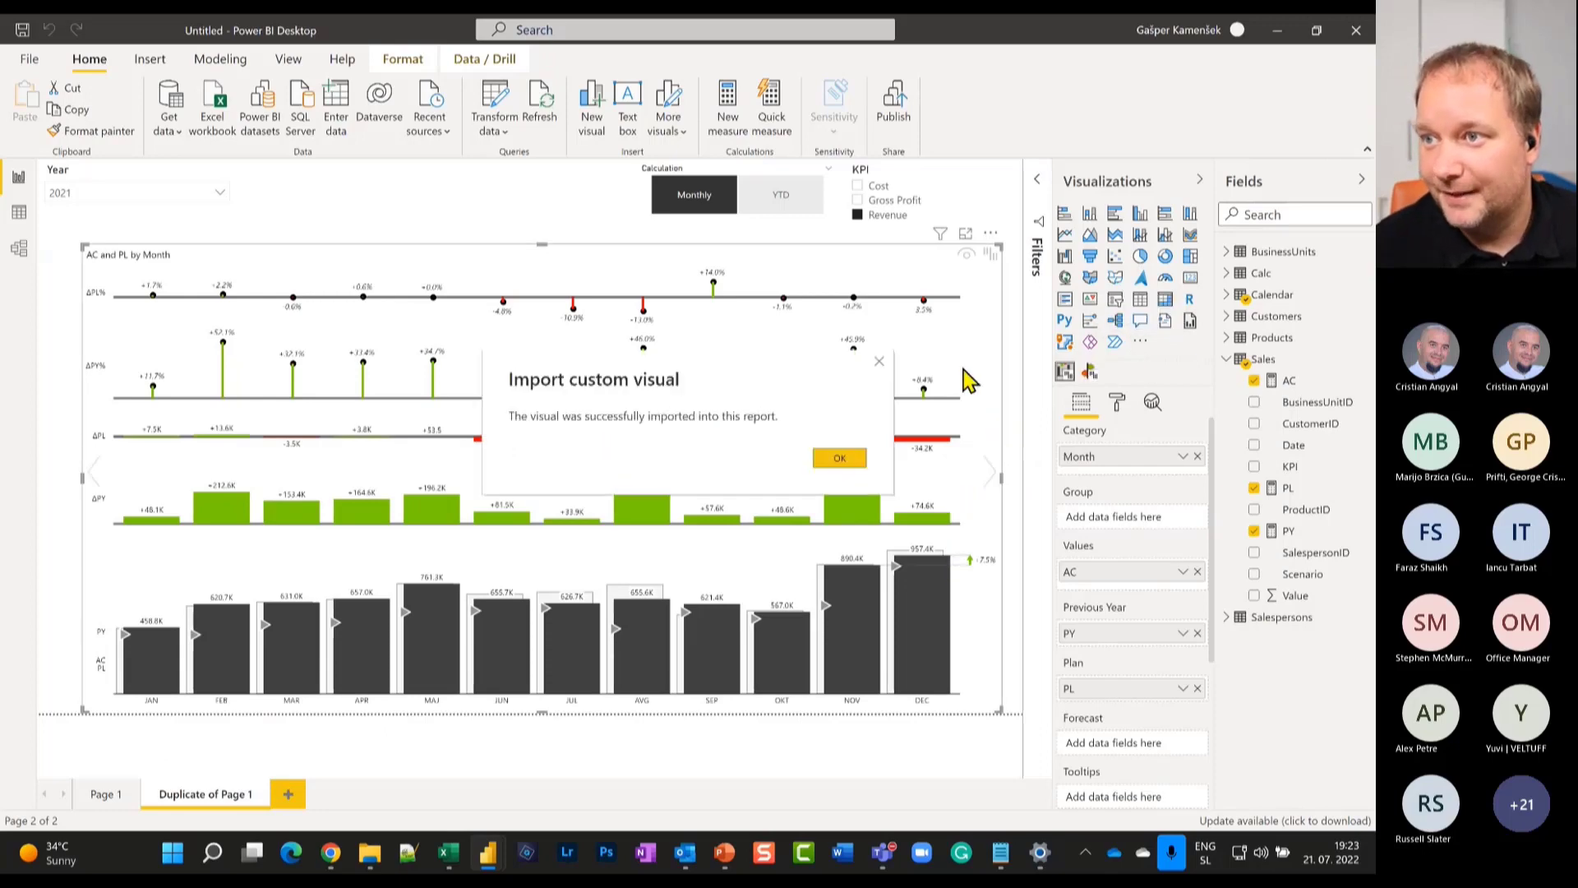
{"action": "left_click", "coordinate": [846, 461]}
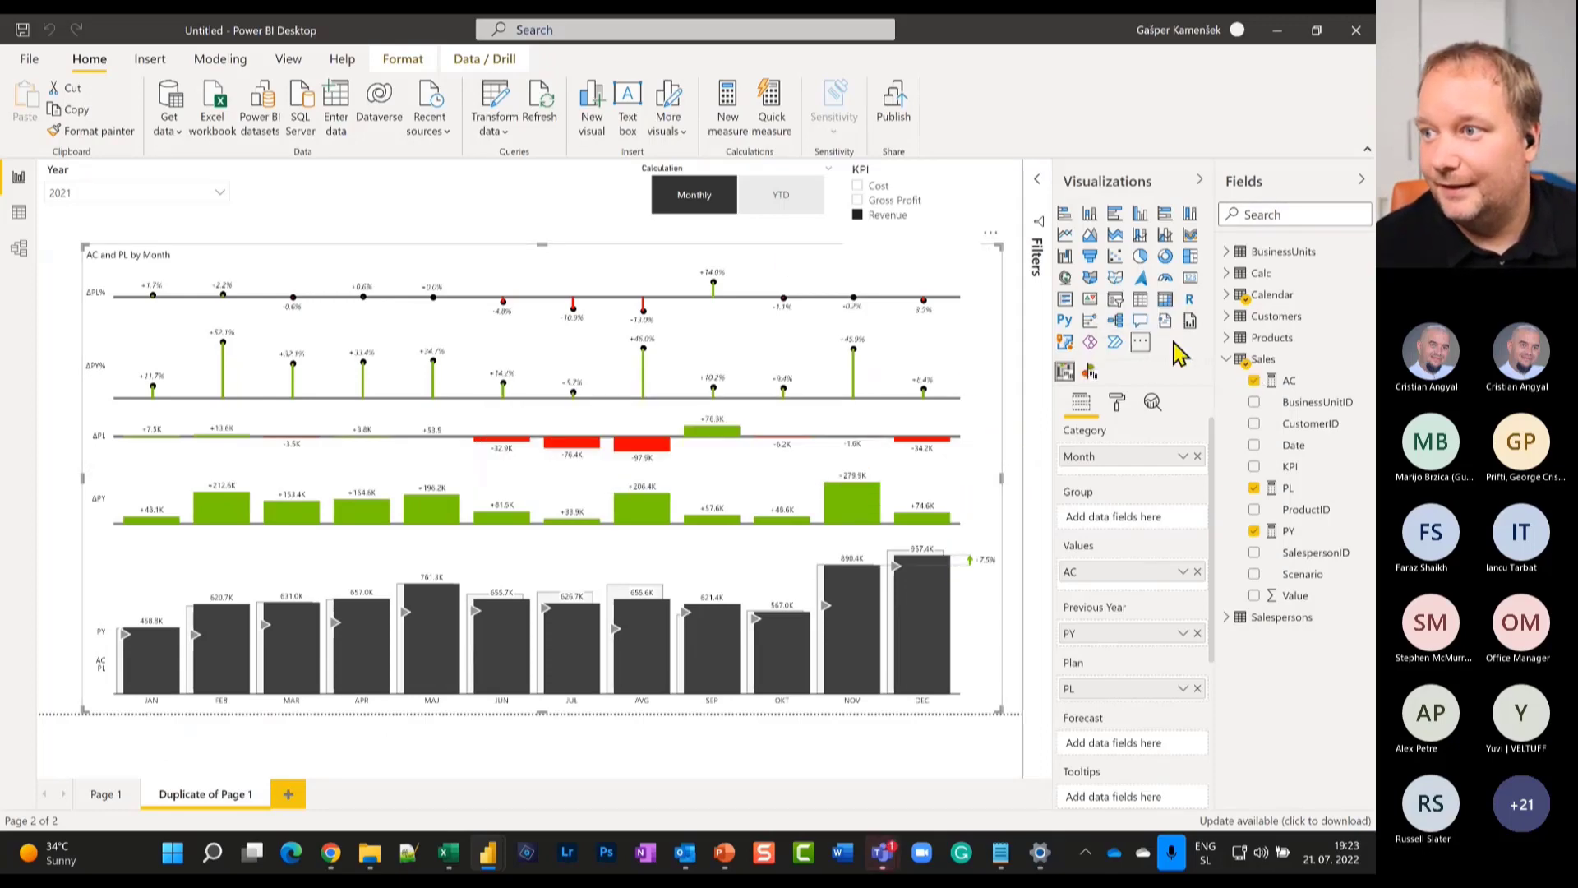
{"action": "left_click", "coordinate": [1090, 371]}
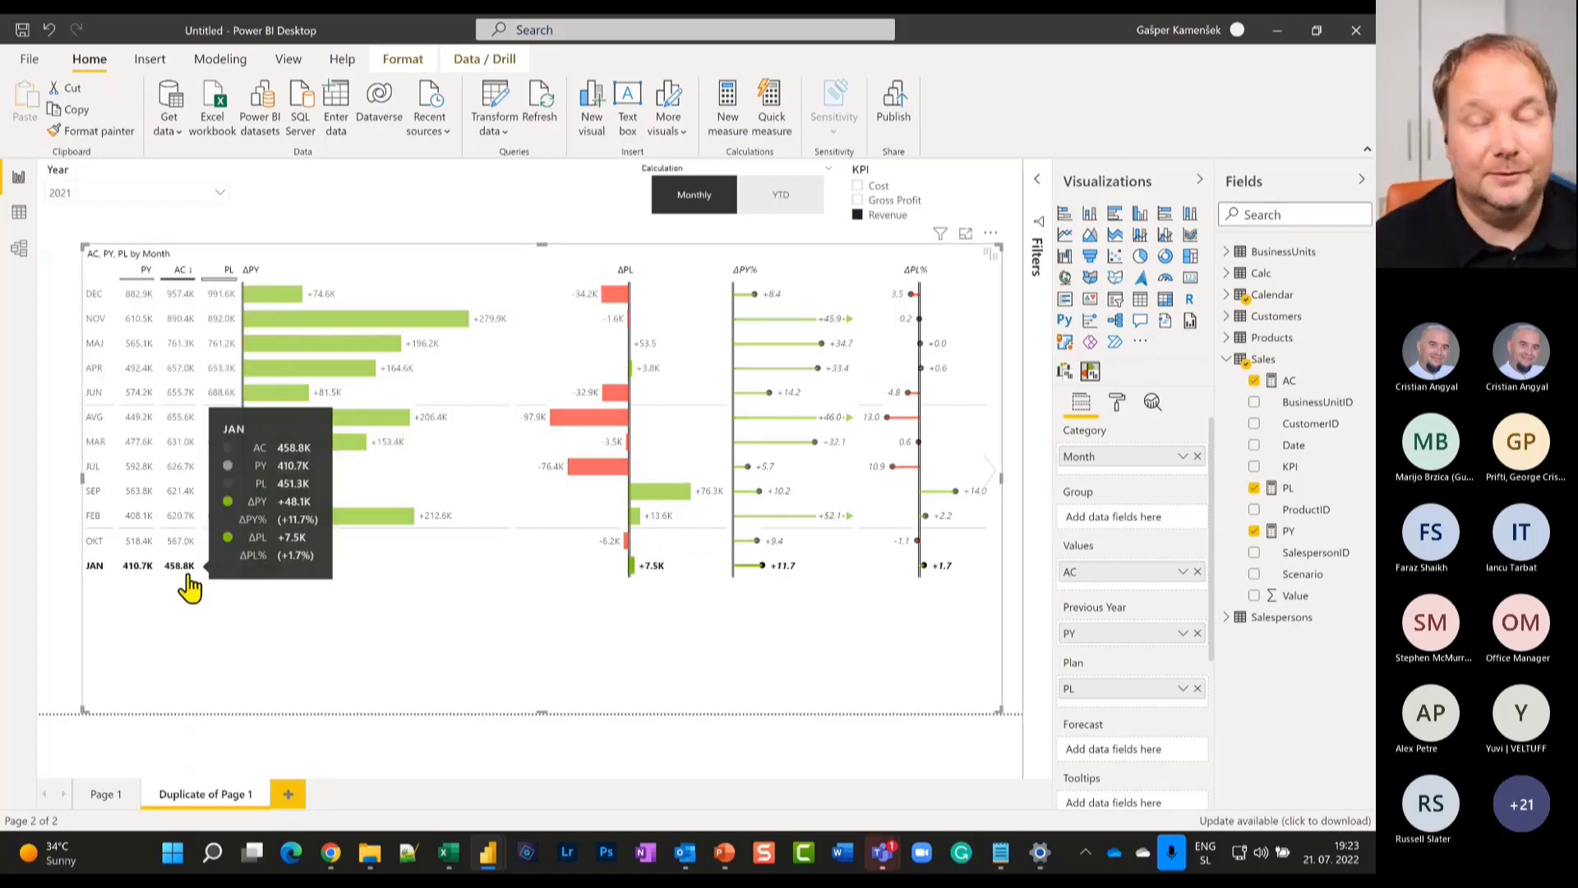
Convert the visual to a standard table and back to Zebra BI Tables, and try to change its chart view.
{"action": "left_click", "coordinate": [1141, 299]}
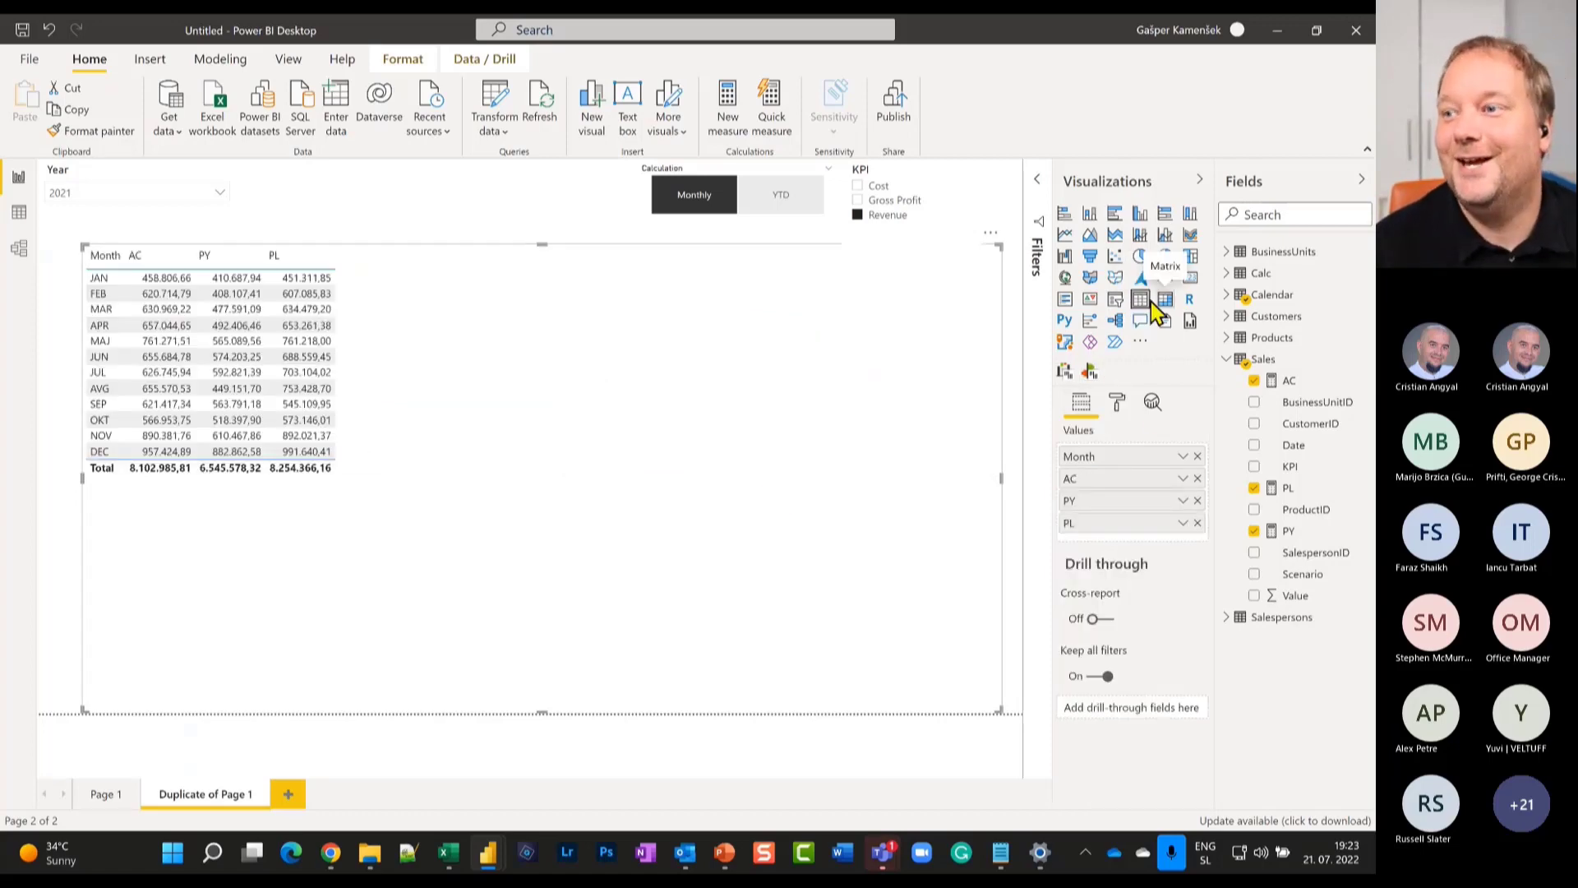
{"action": "left_click", "coordinate": [1090, 372]}
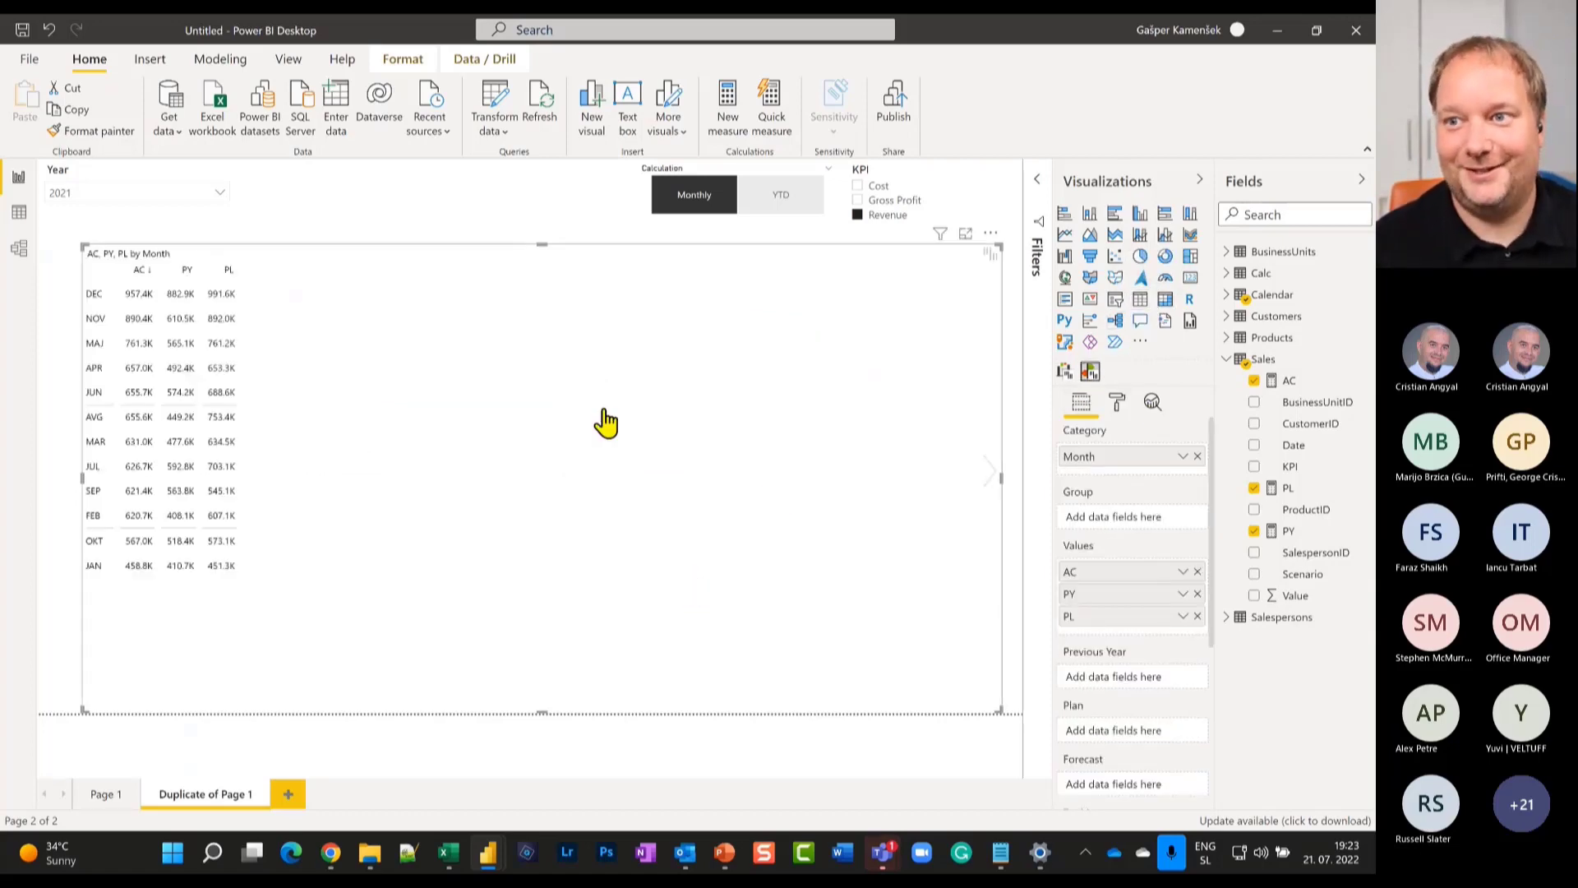
{"action": "left_click", "coordinate": [989, 487]}
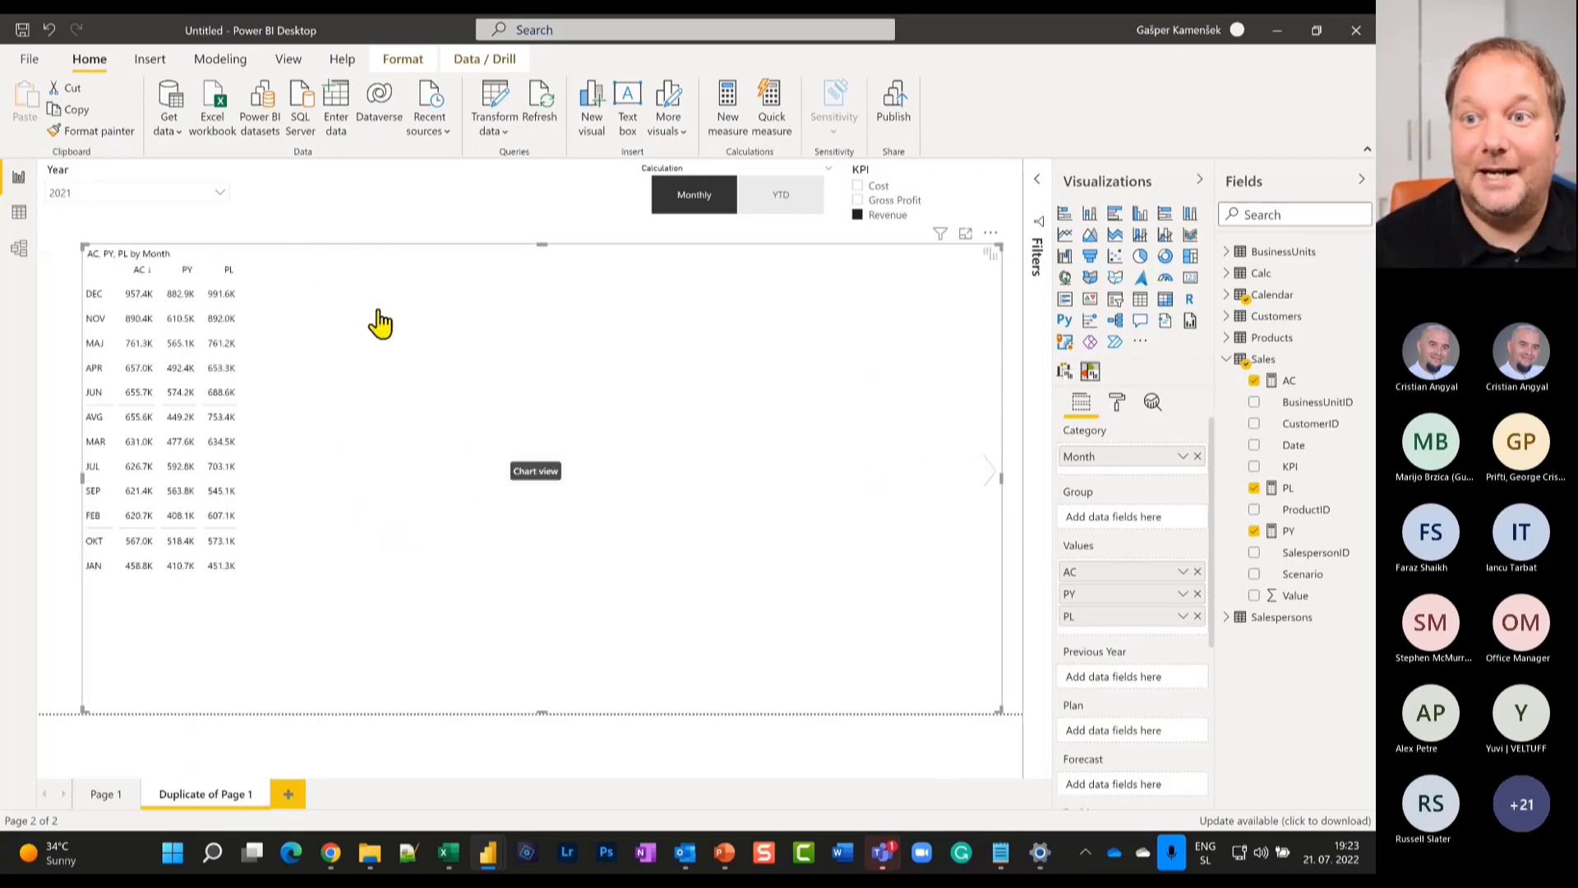
Invert the APR row and mark the JUN row as a result in the Zebra BI table.
{"action": "mouse_move", "coordinate": [138, 303]}
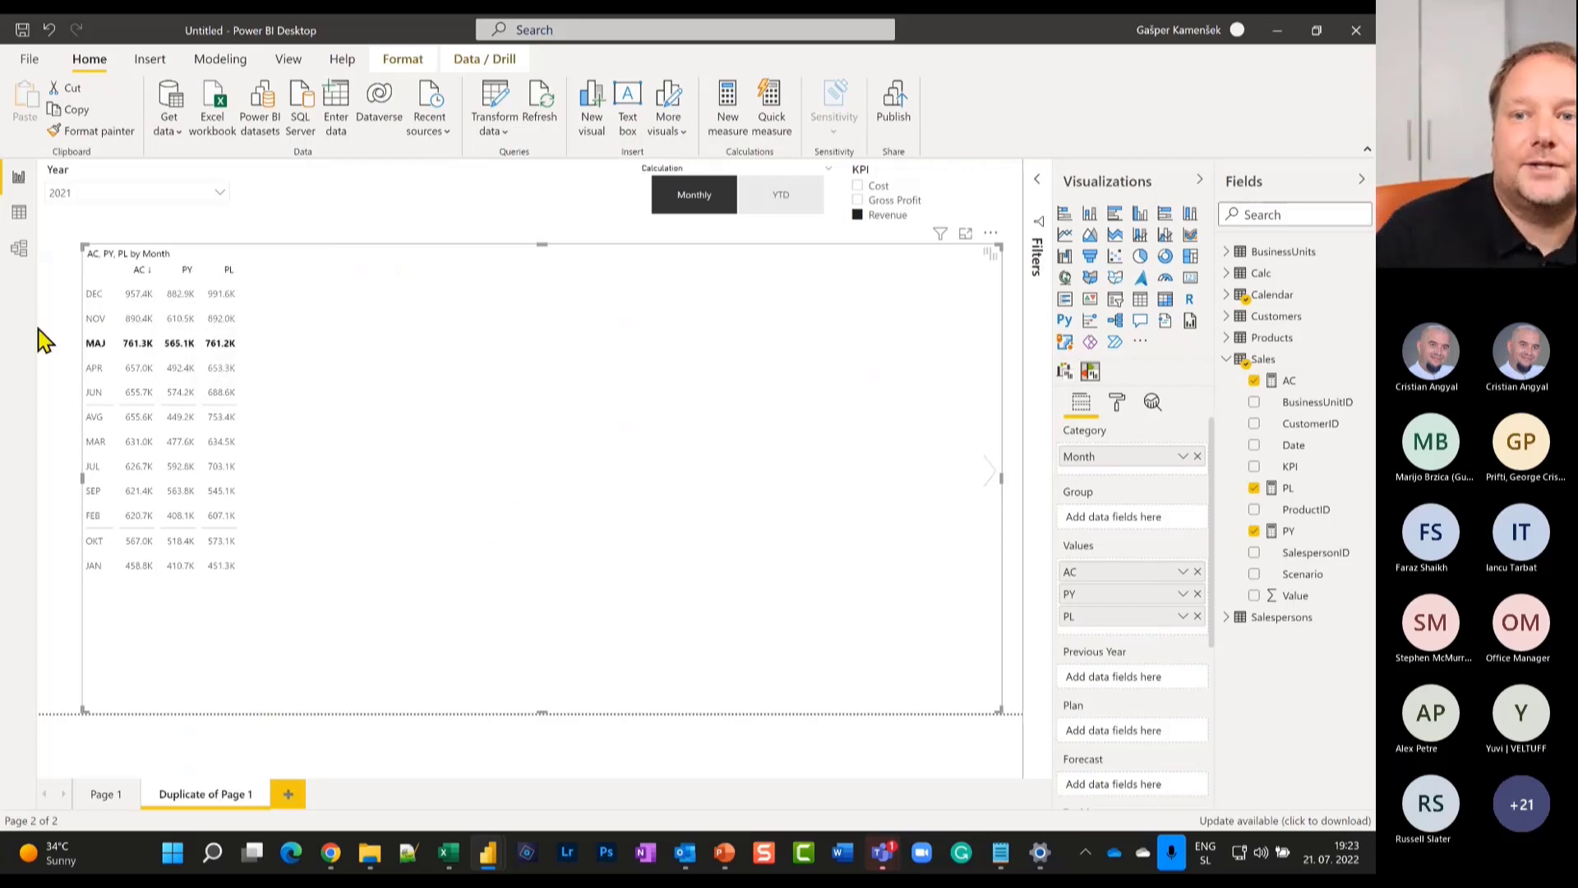
{"action": "right_click", "coordinate": [96, 371]}
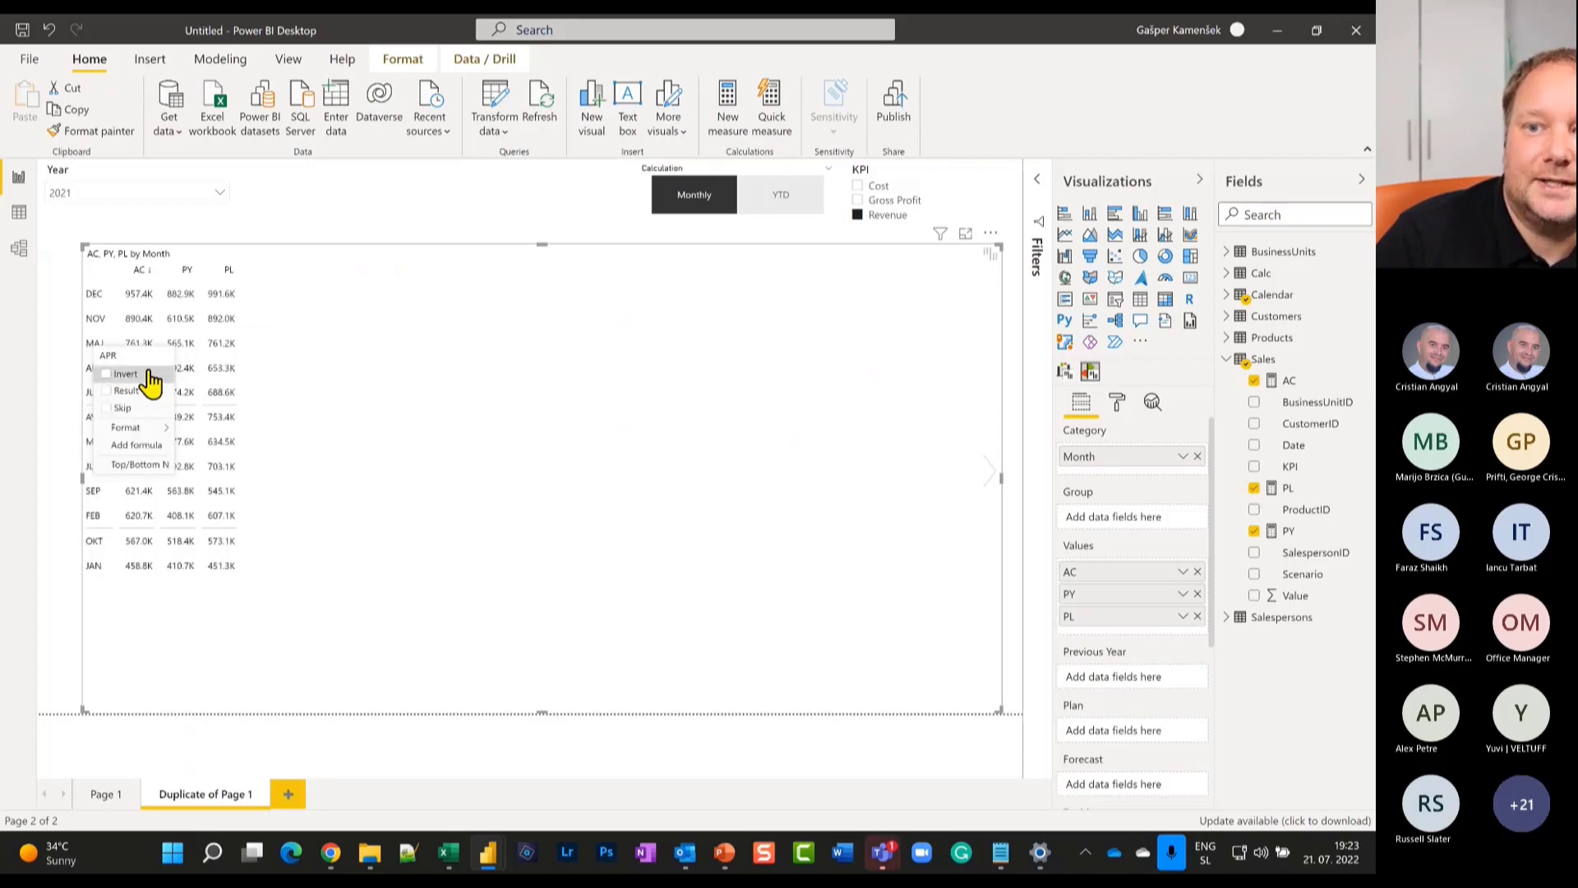
{"action": "left_click", "coordinate": [108, 375]}
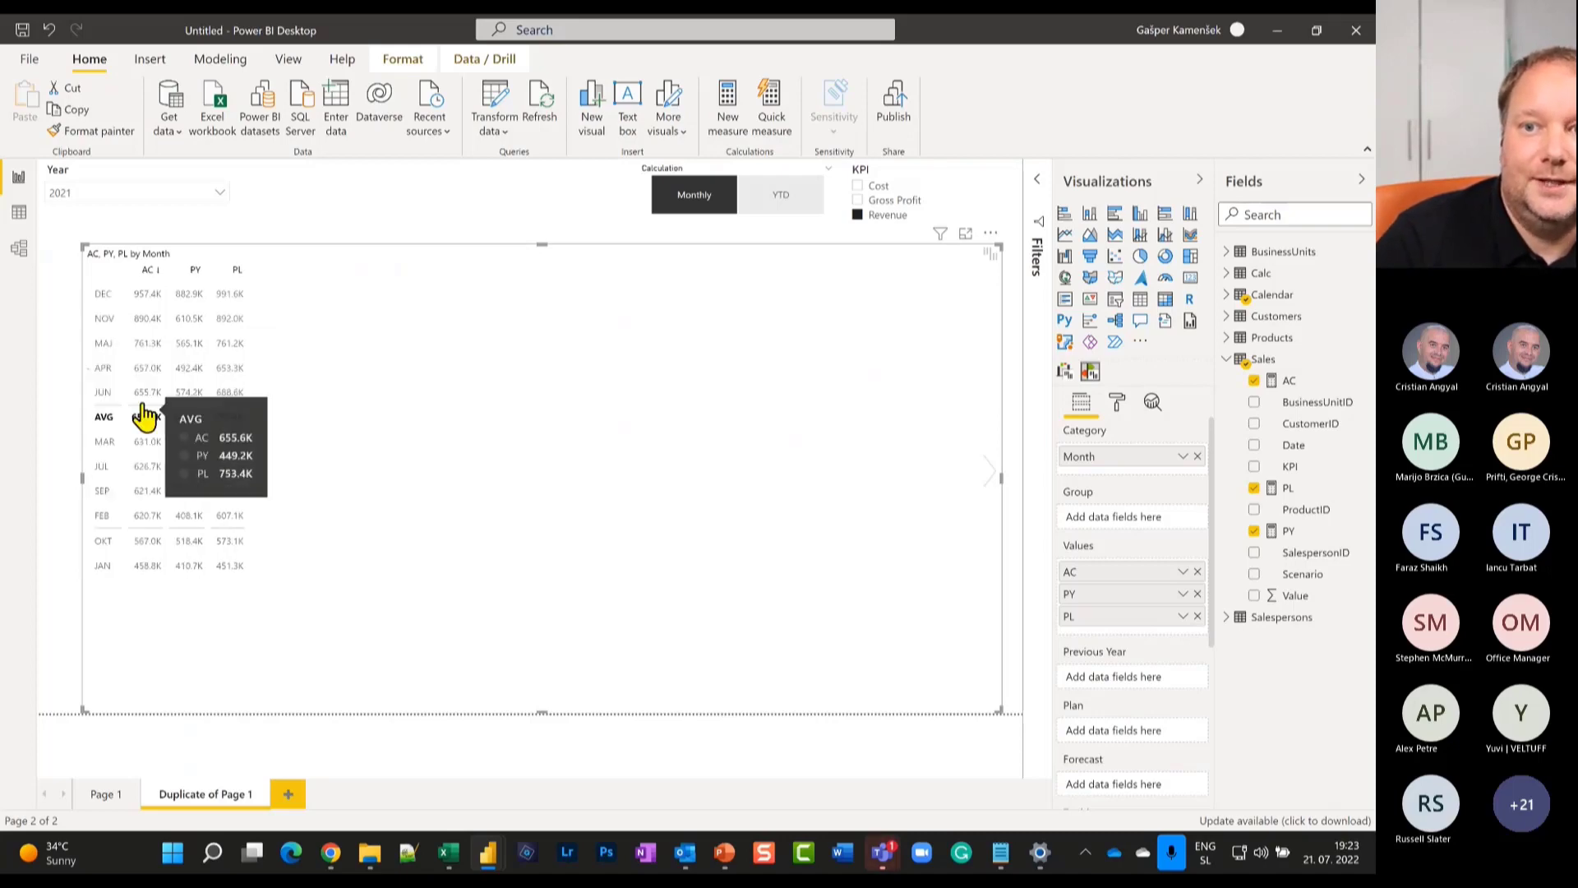
{"action": "right_click", "coordinate": [102, 396]}
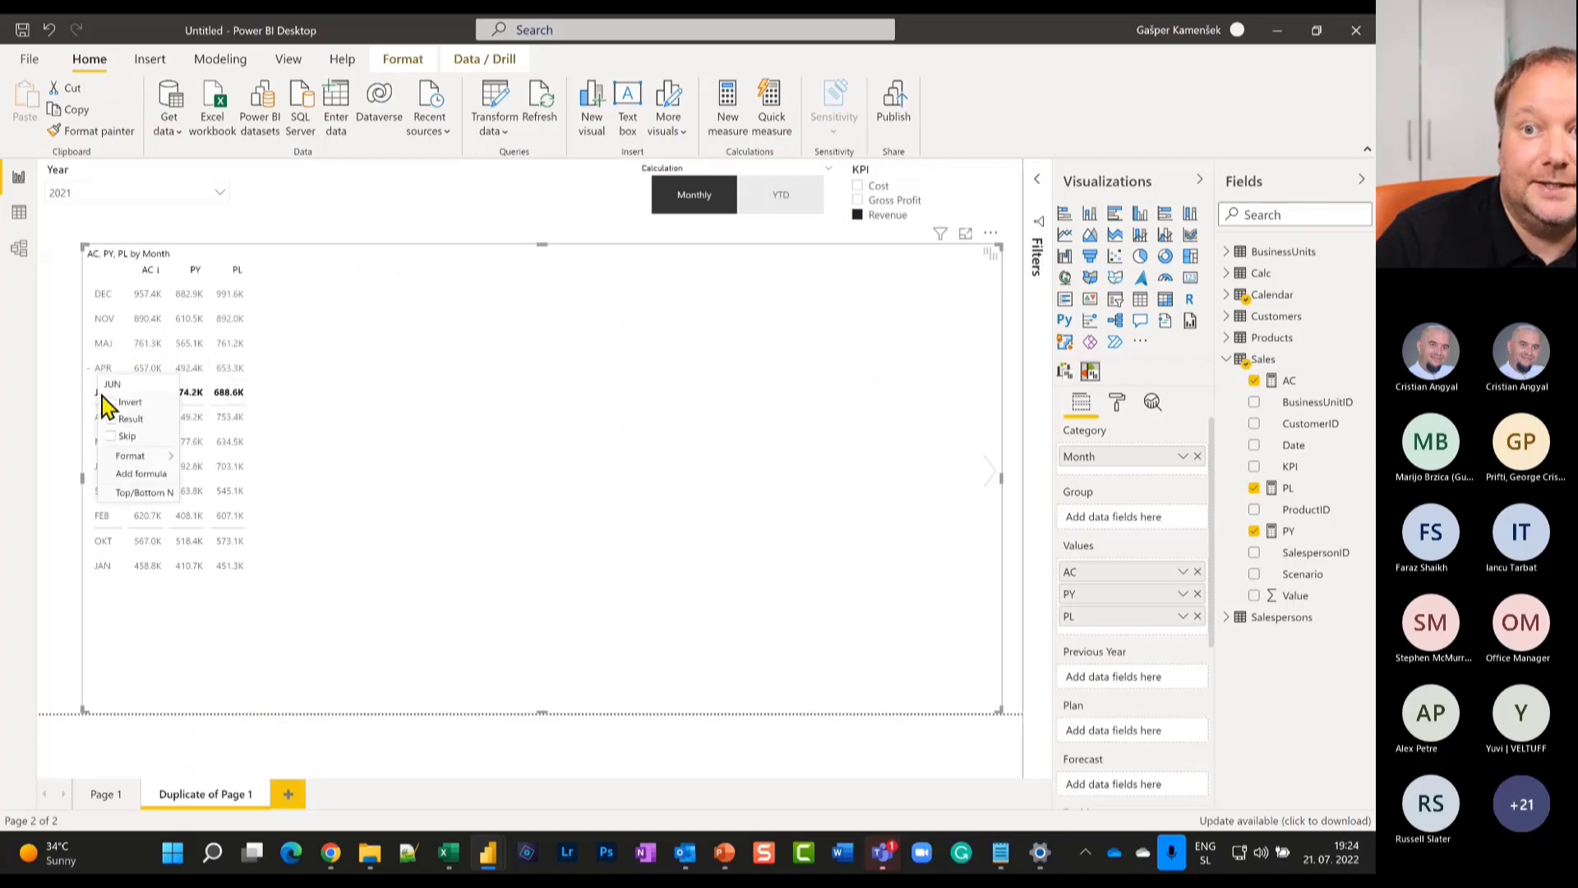
{"action": "left_click", "coordinate": [162, 427]}
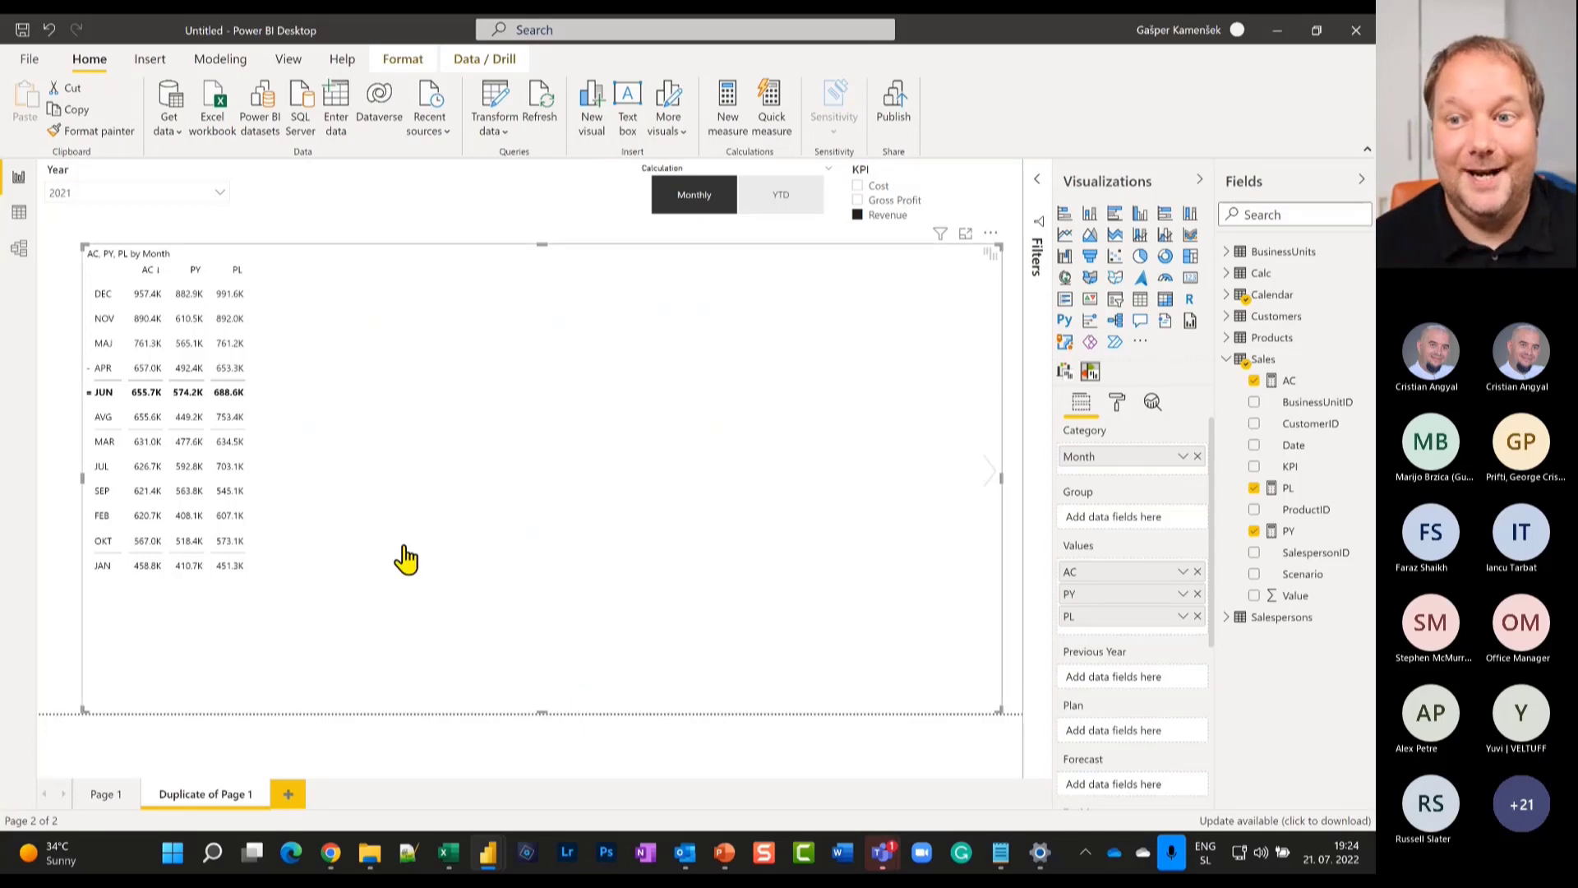
Add a formula row named New Month to the Zebra BI table, calculated as [DEC] + [JAN] + [JUL].
{"action": "left_click", "coordinate": [108, 445]}
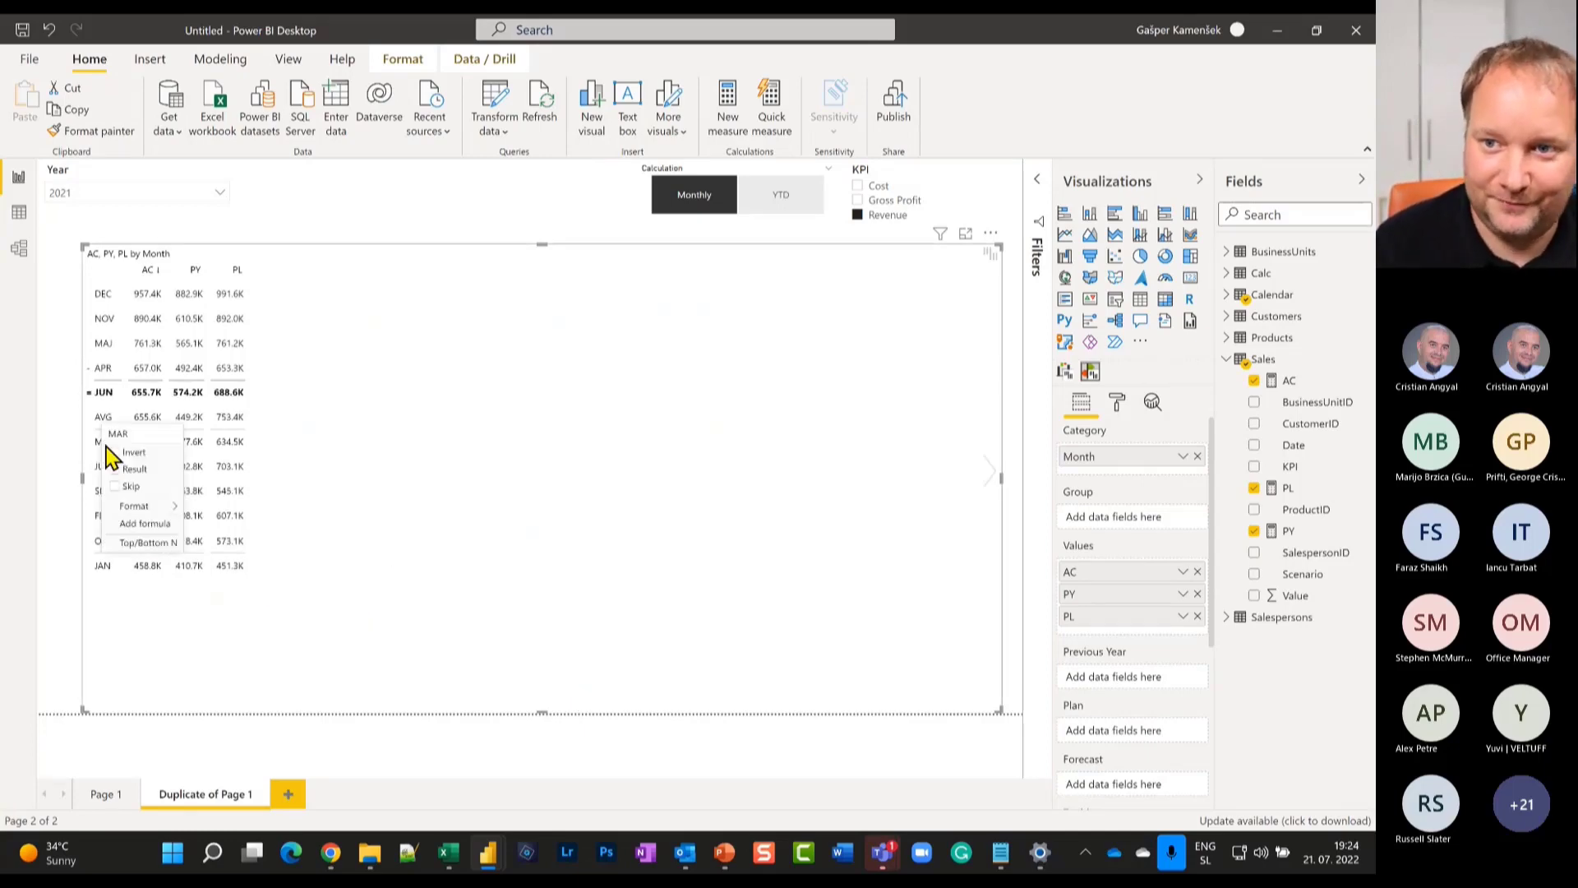
{"action": "left_click", "coordinate": [138, 524]}
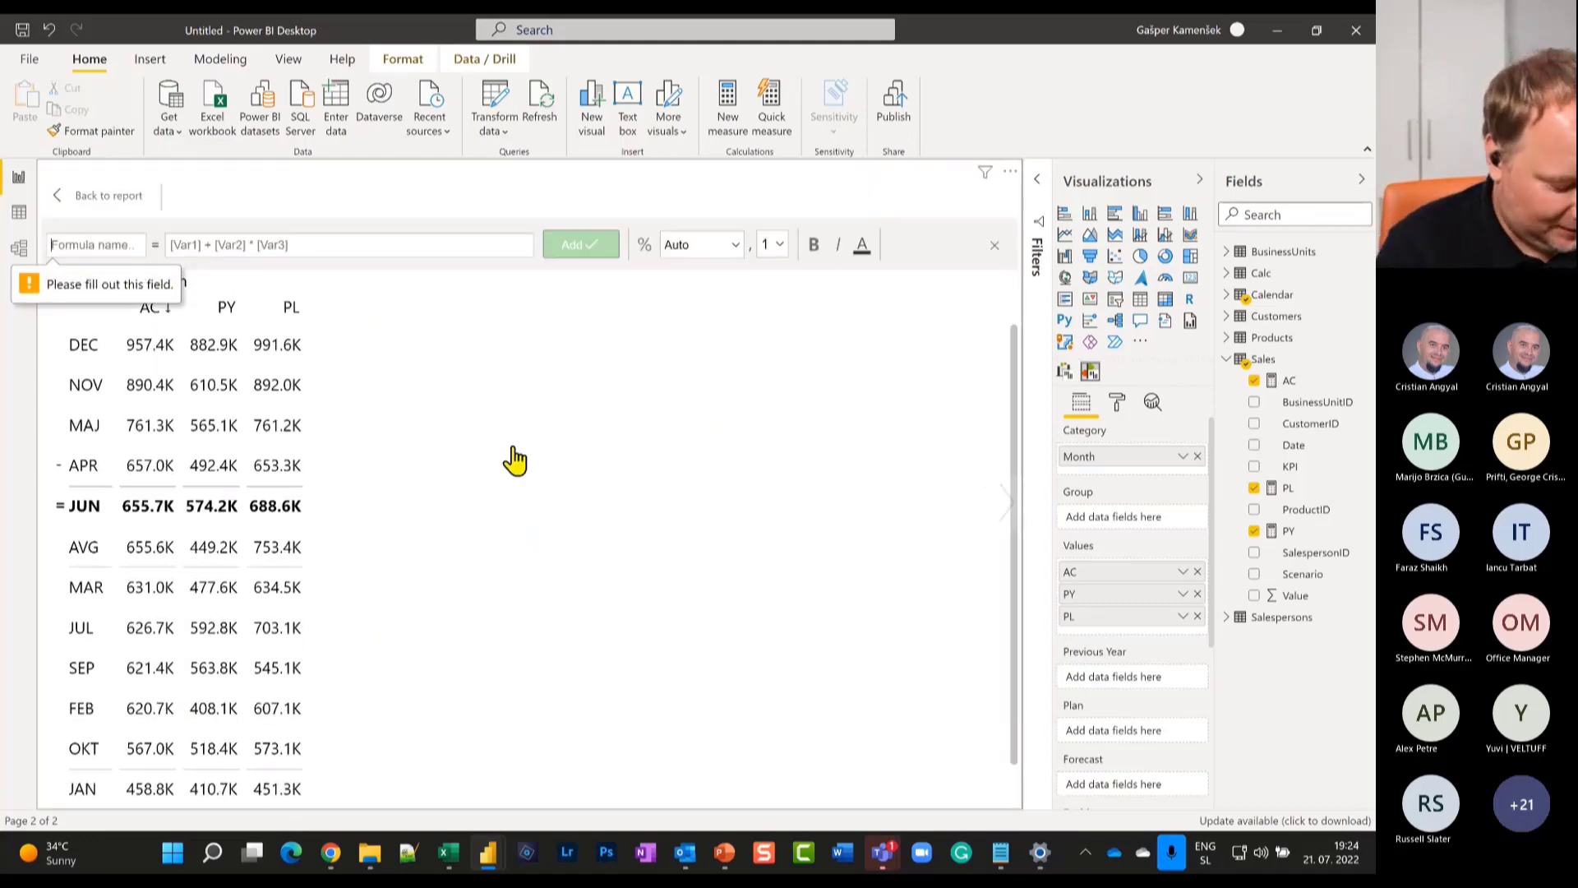
{"action": "type", "text": "New Month"}
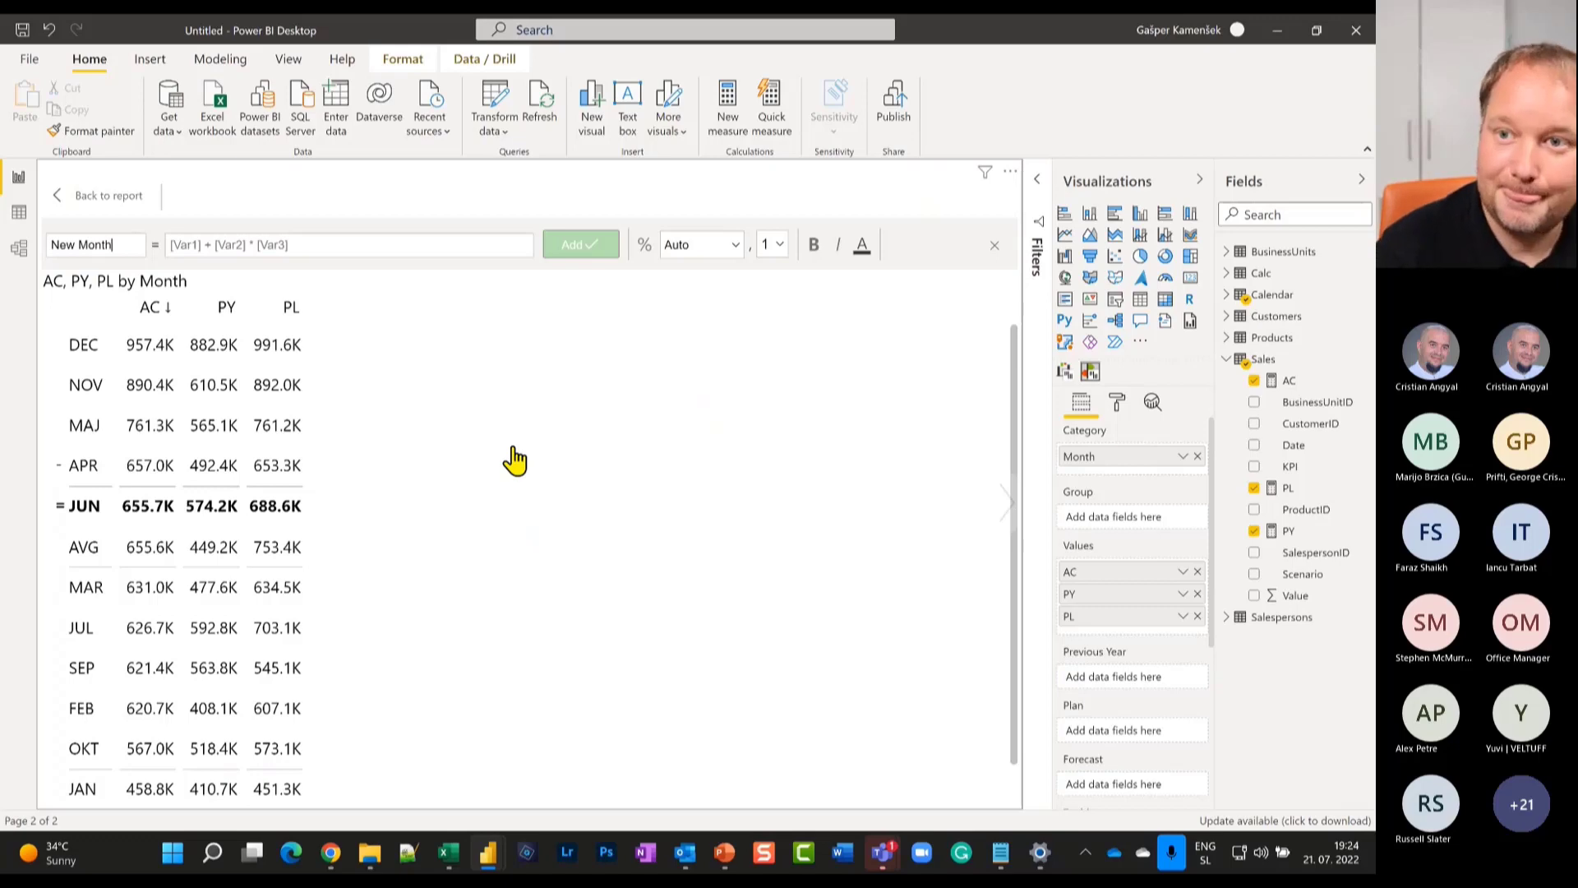
{"action": "left_click", "coordinate": [276, 249]}
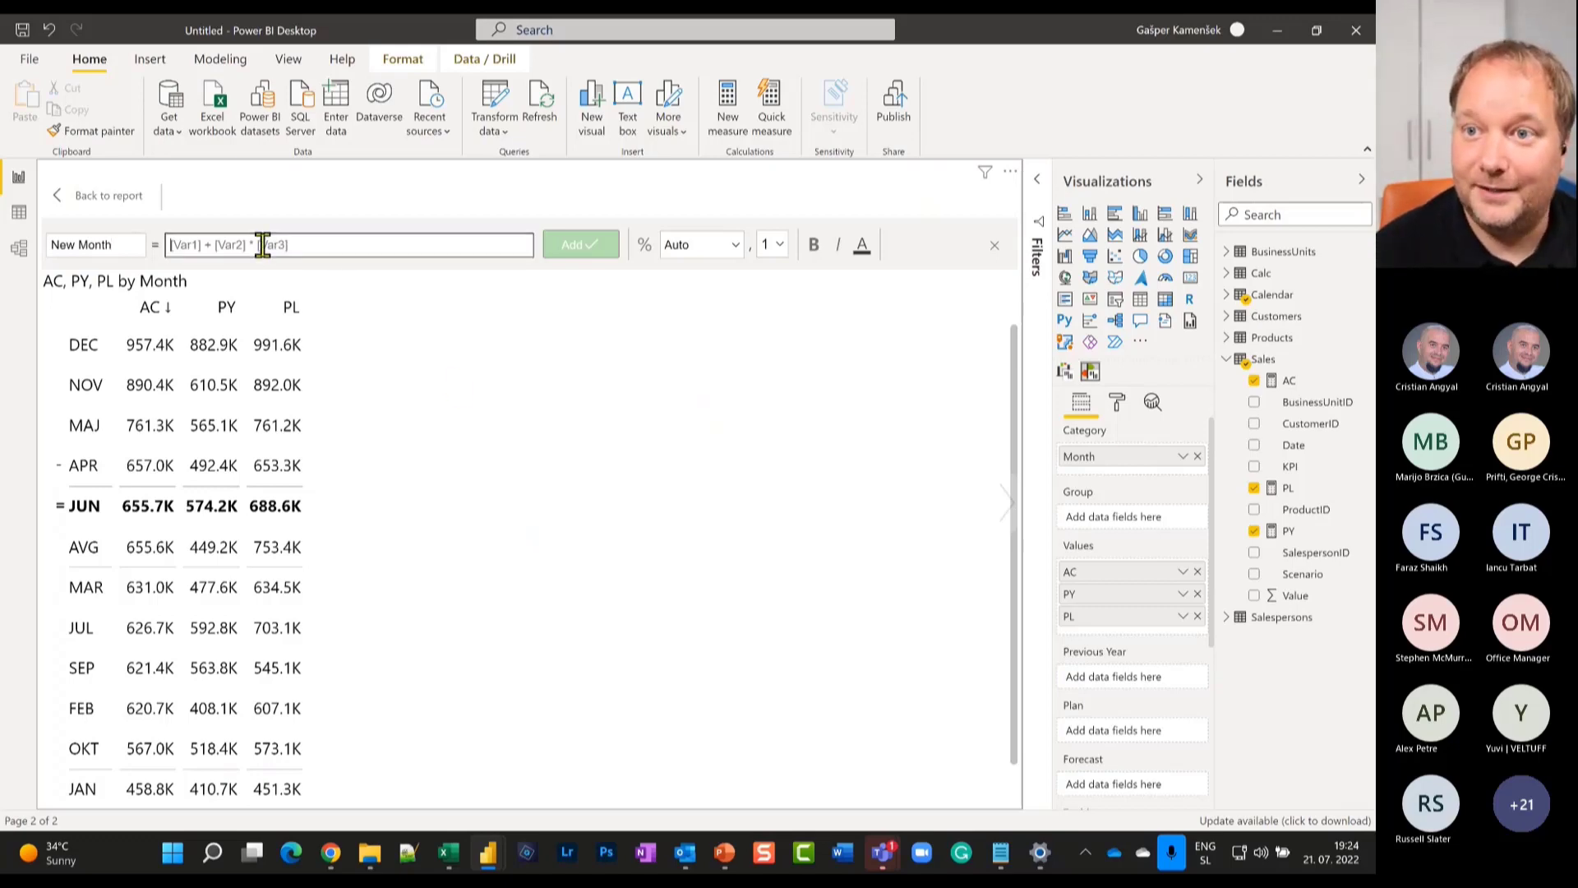
{"action": "type", "text": "DEC"}
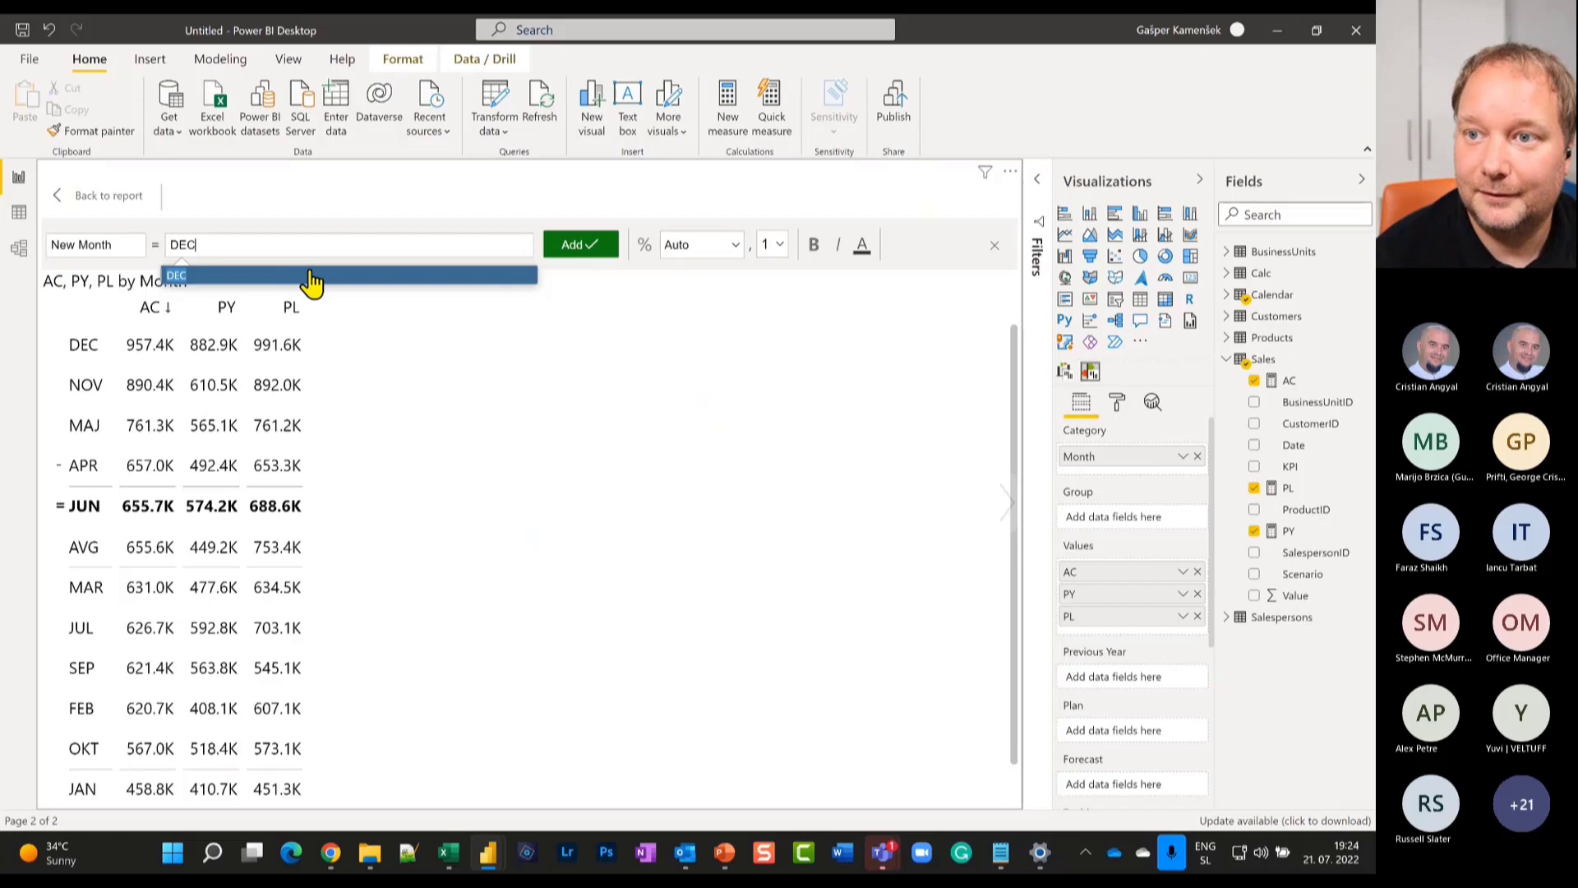
{"action": "left_click", "coordinate": [314, 277]}
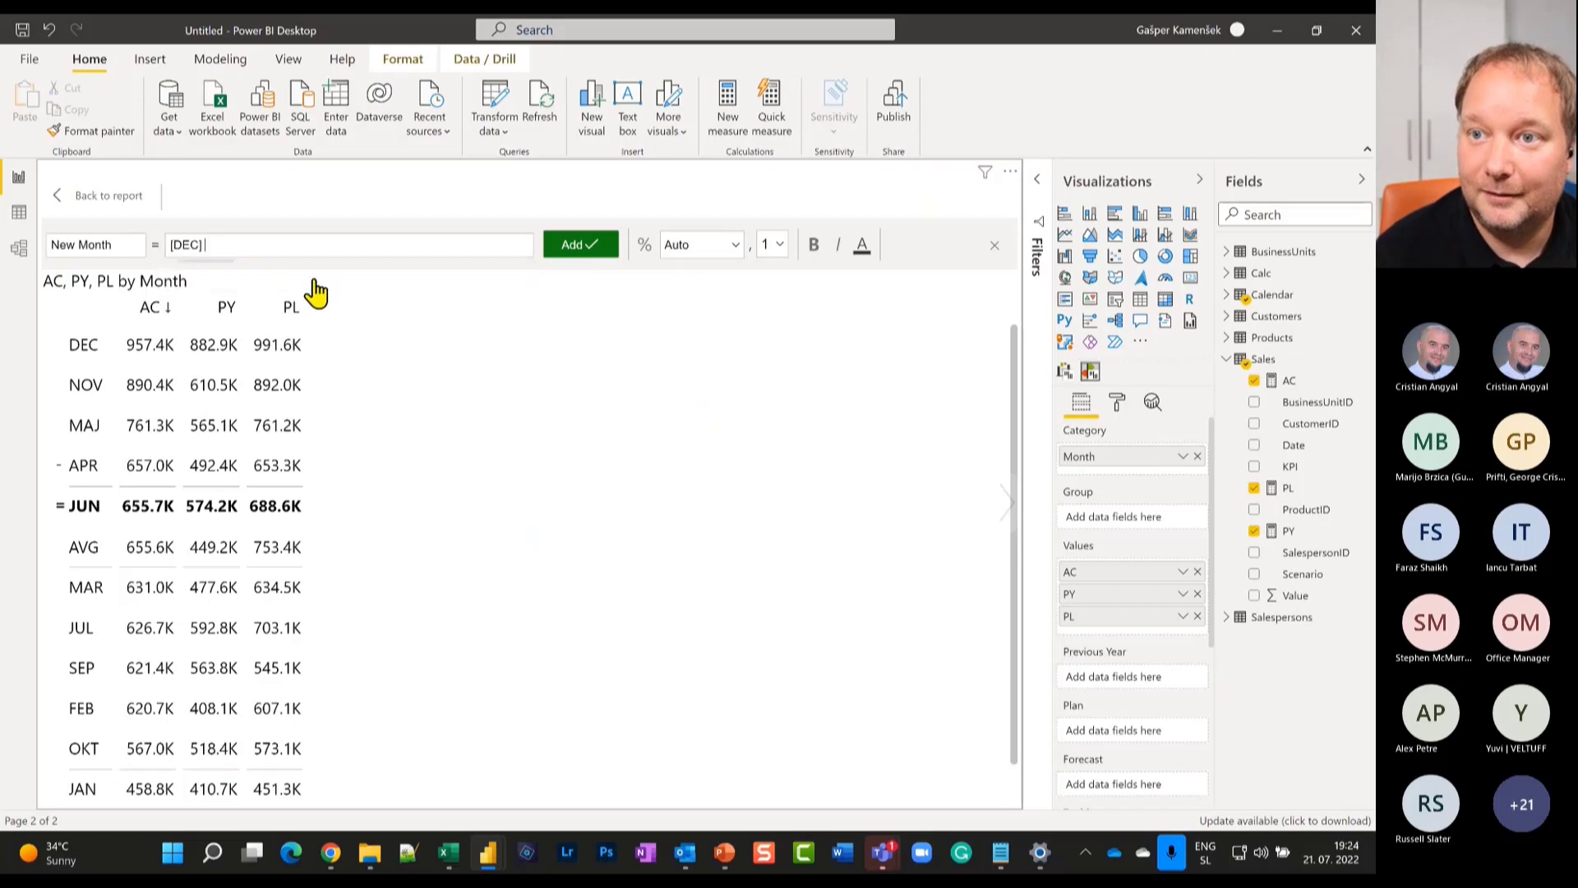
{"action": "type", "text": "+ [JAN"}
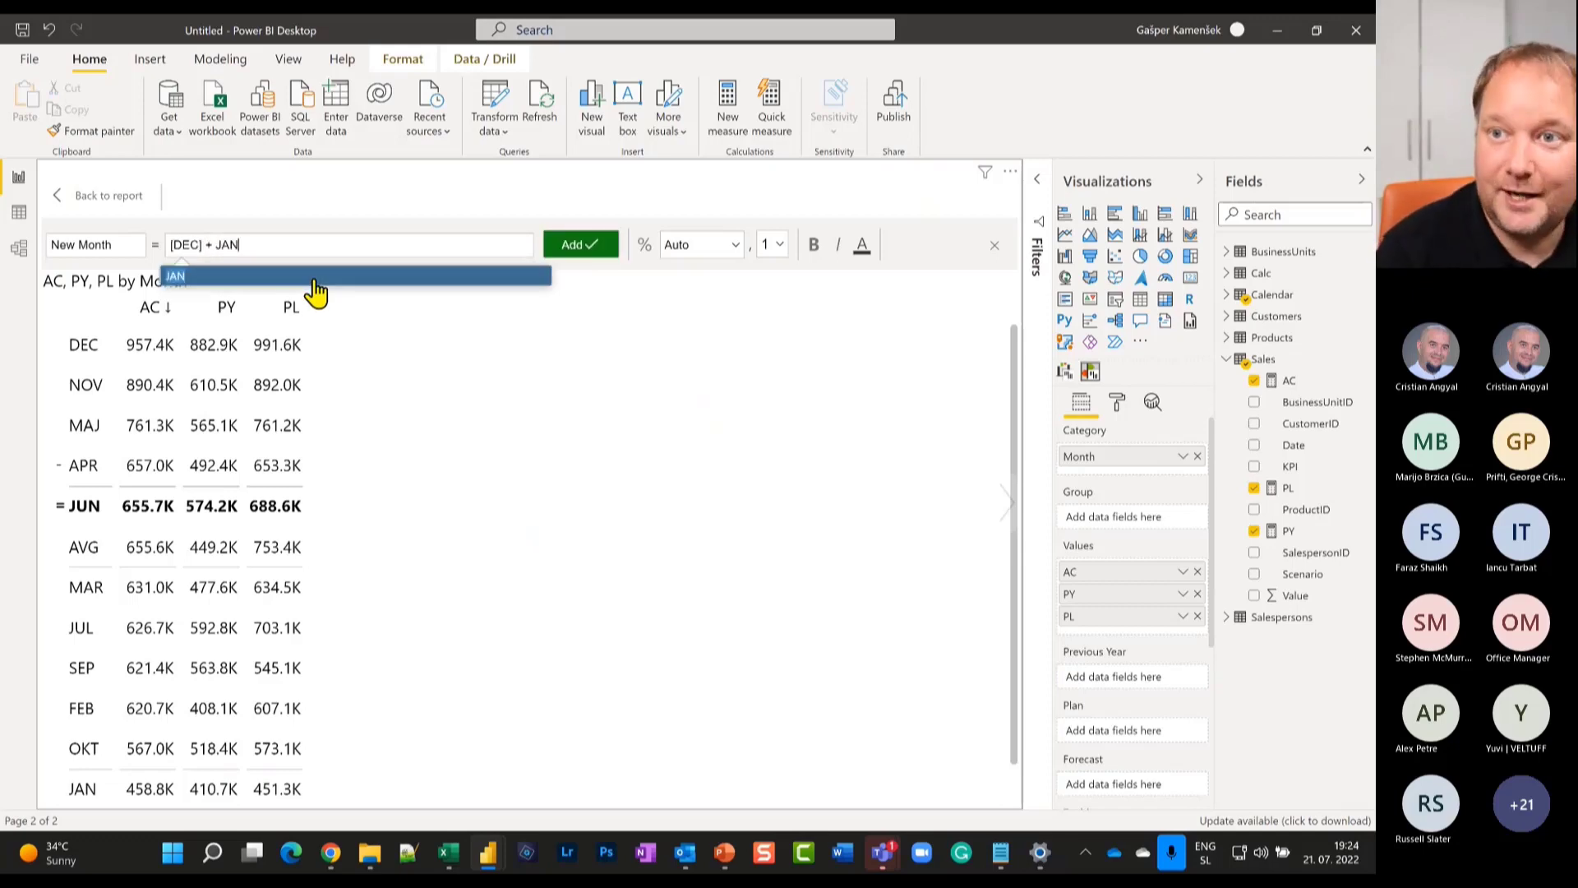
{"action": "left_click", "coordinate": [316, 282]}
{"action": "type", "text": "+"}
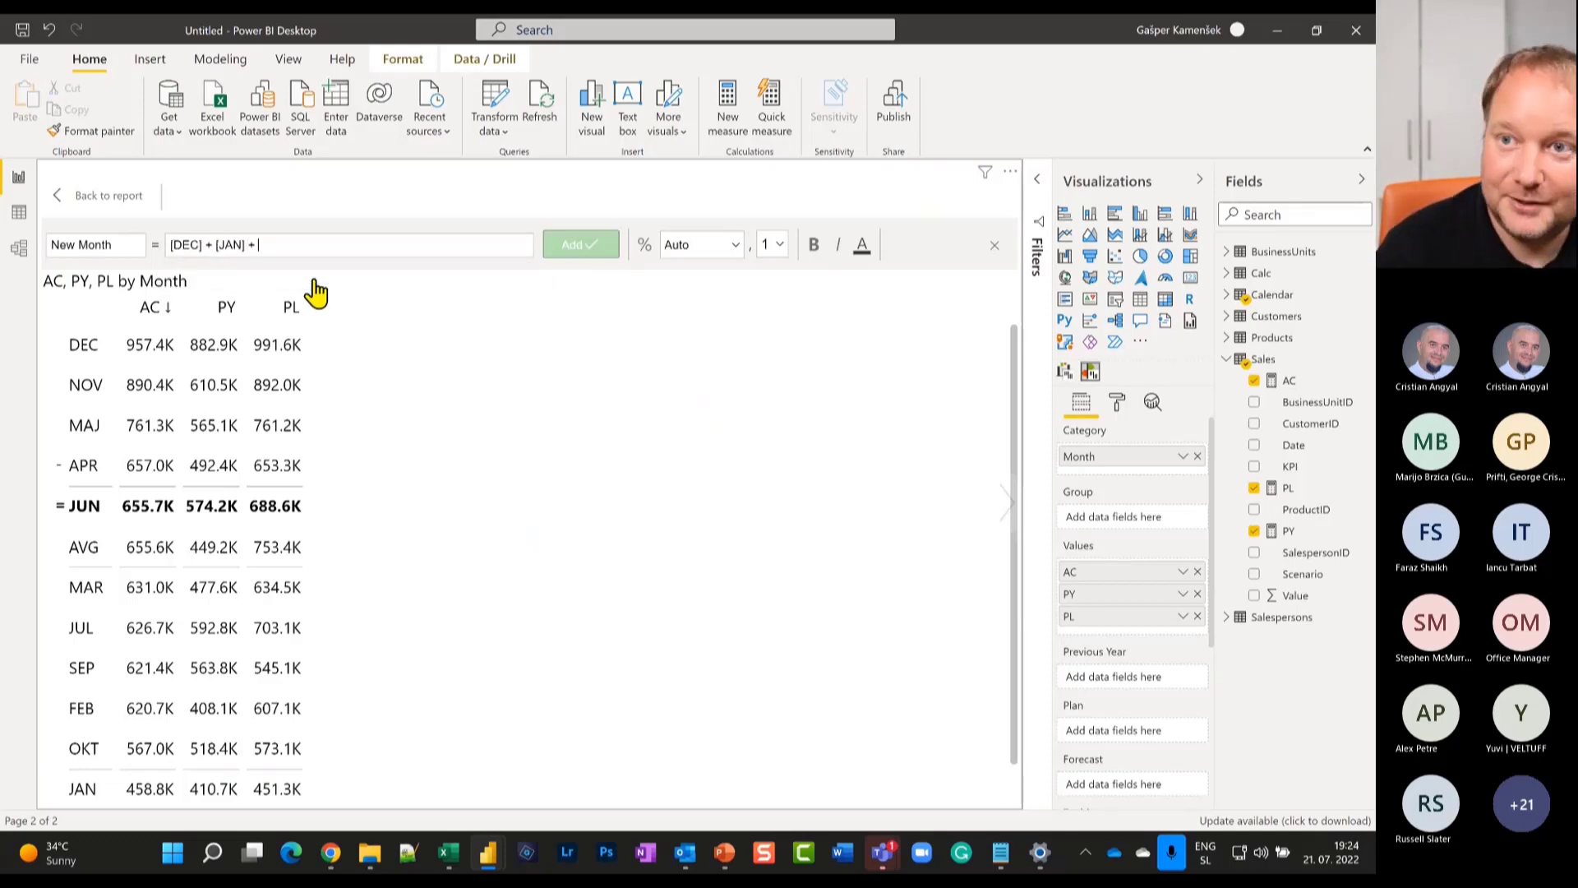
{"action": "type", "text": " JUL"}
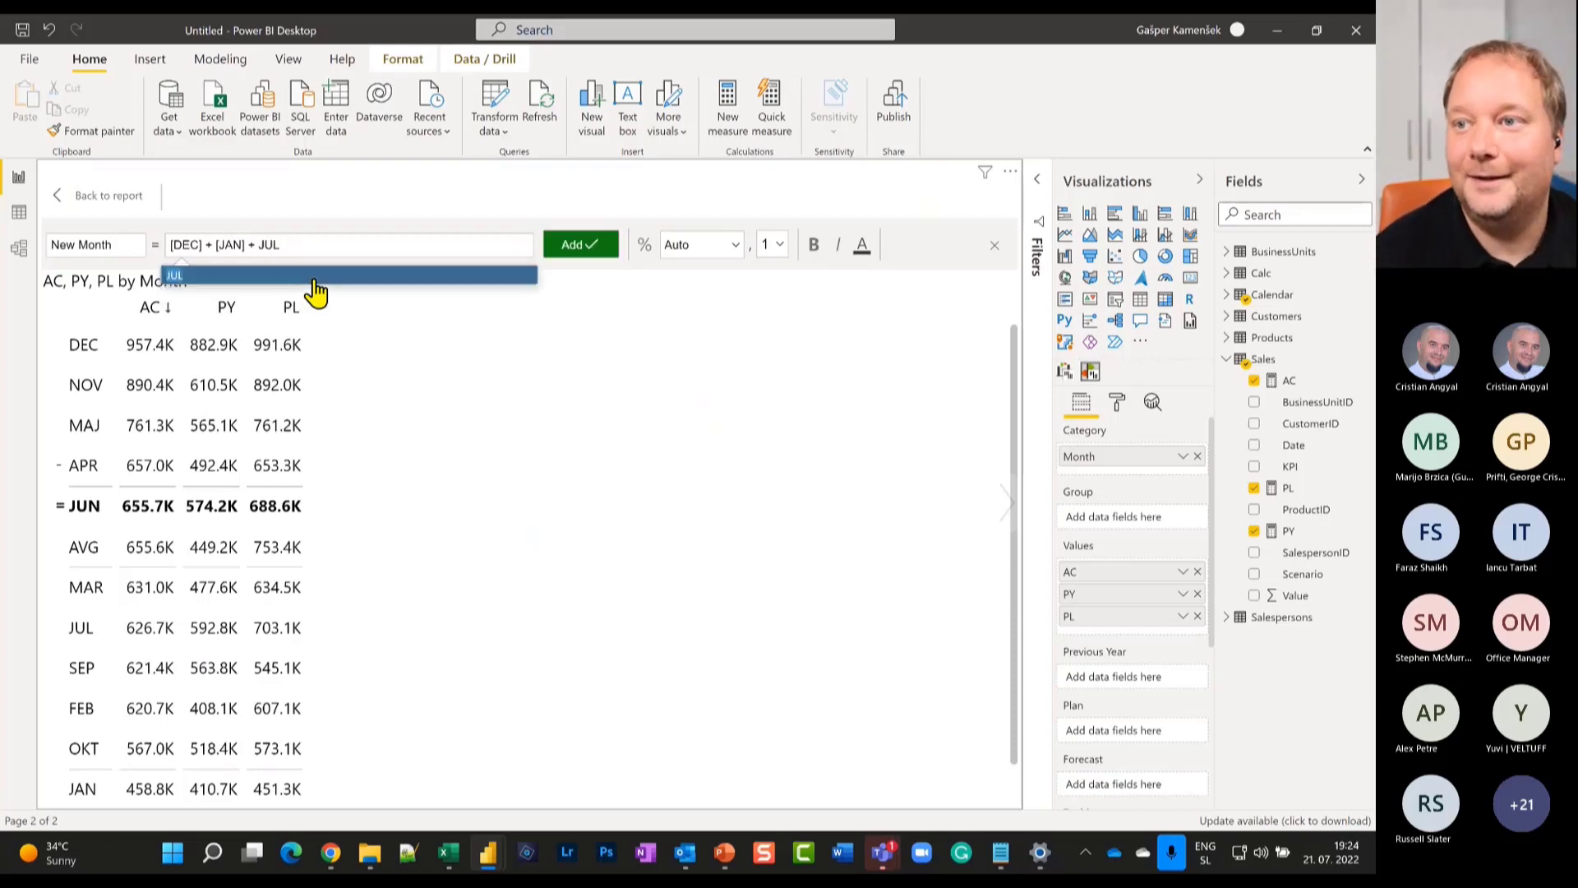
{"action": "left_click", "coordinate": [316, 282]}
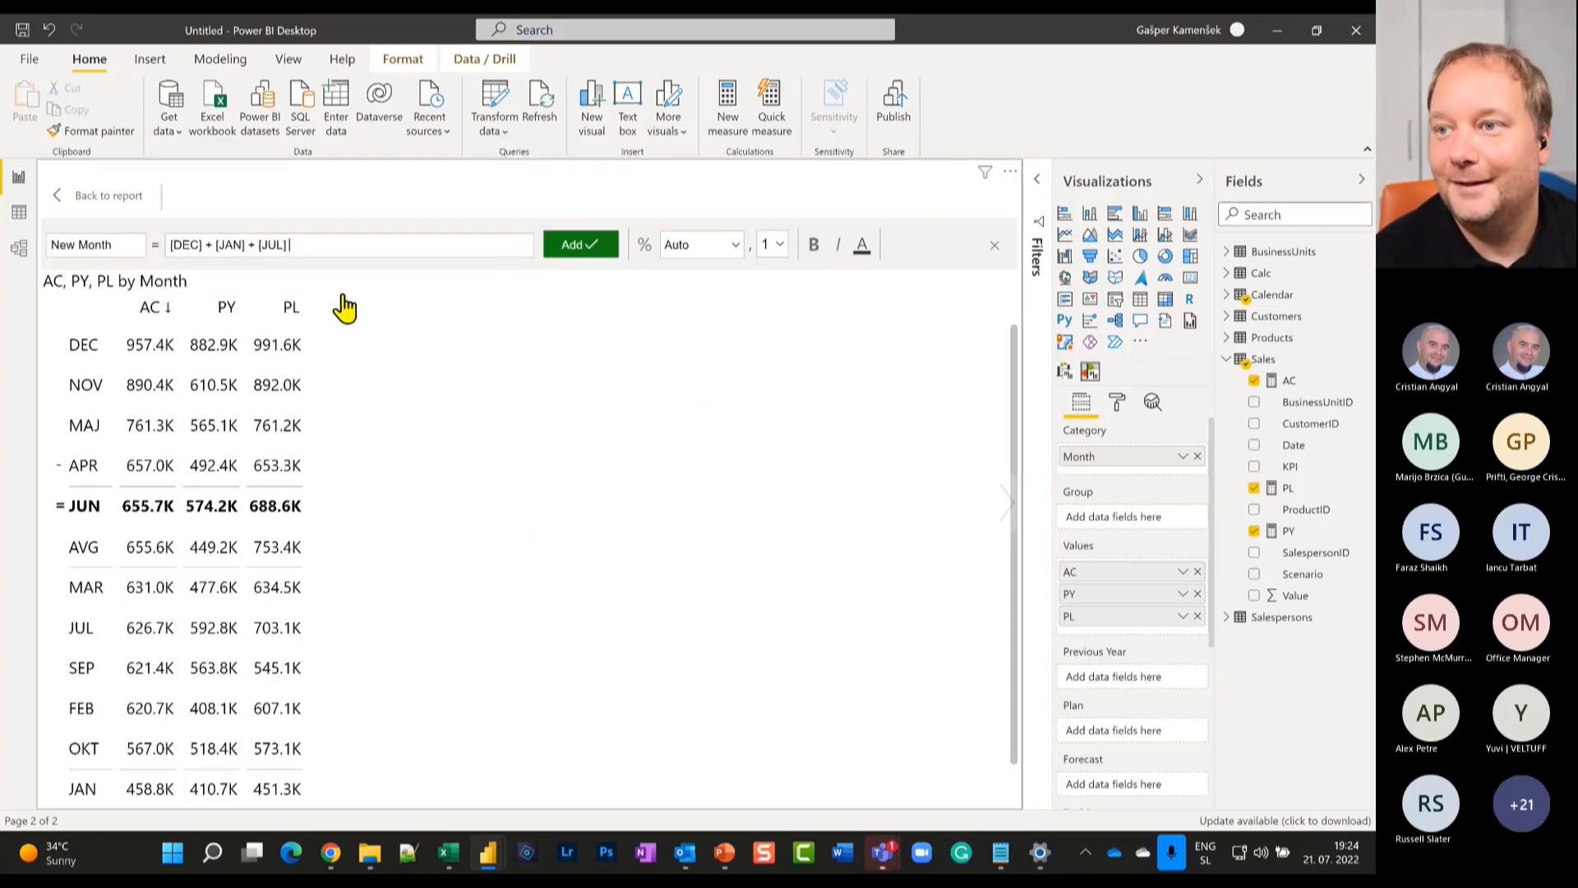
{"action": "left_click", "coordinate": [573, 254]}
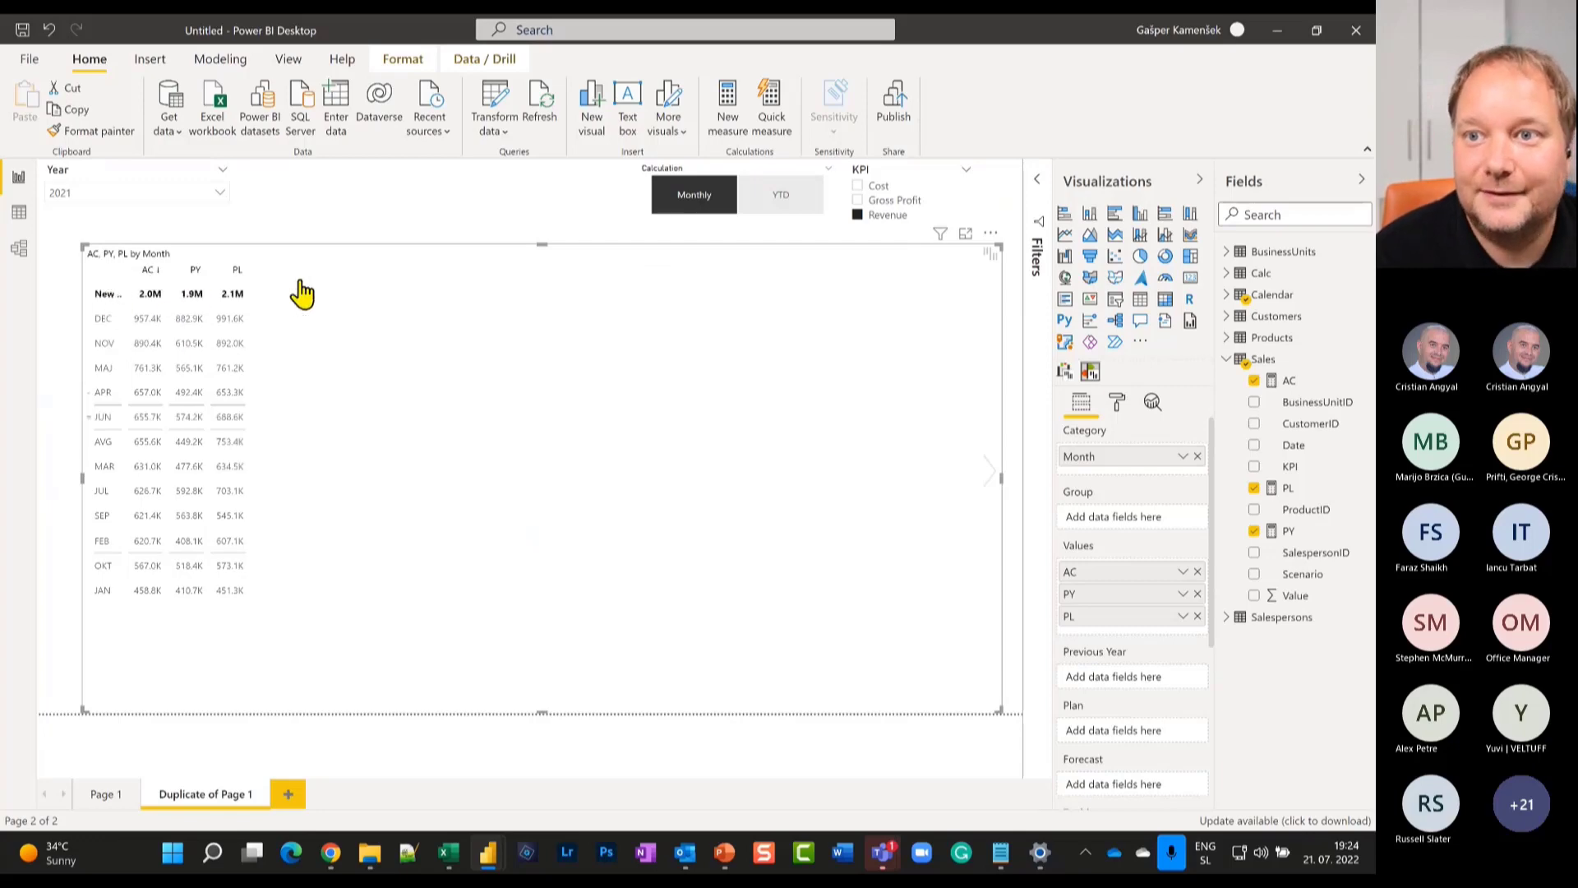
Try to sort the Zebra BI table by Month, and sort its rows by AC in ascending order.
{"action": "left_click", "coordinate": [991, 234]}
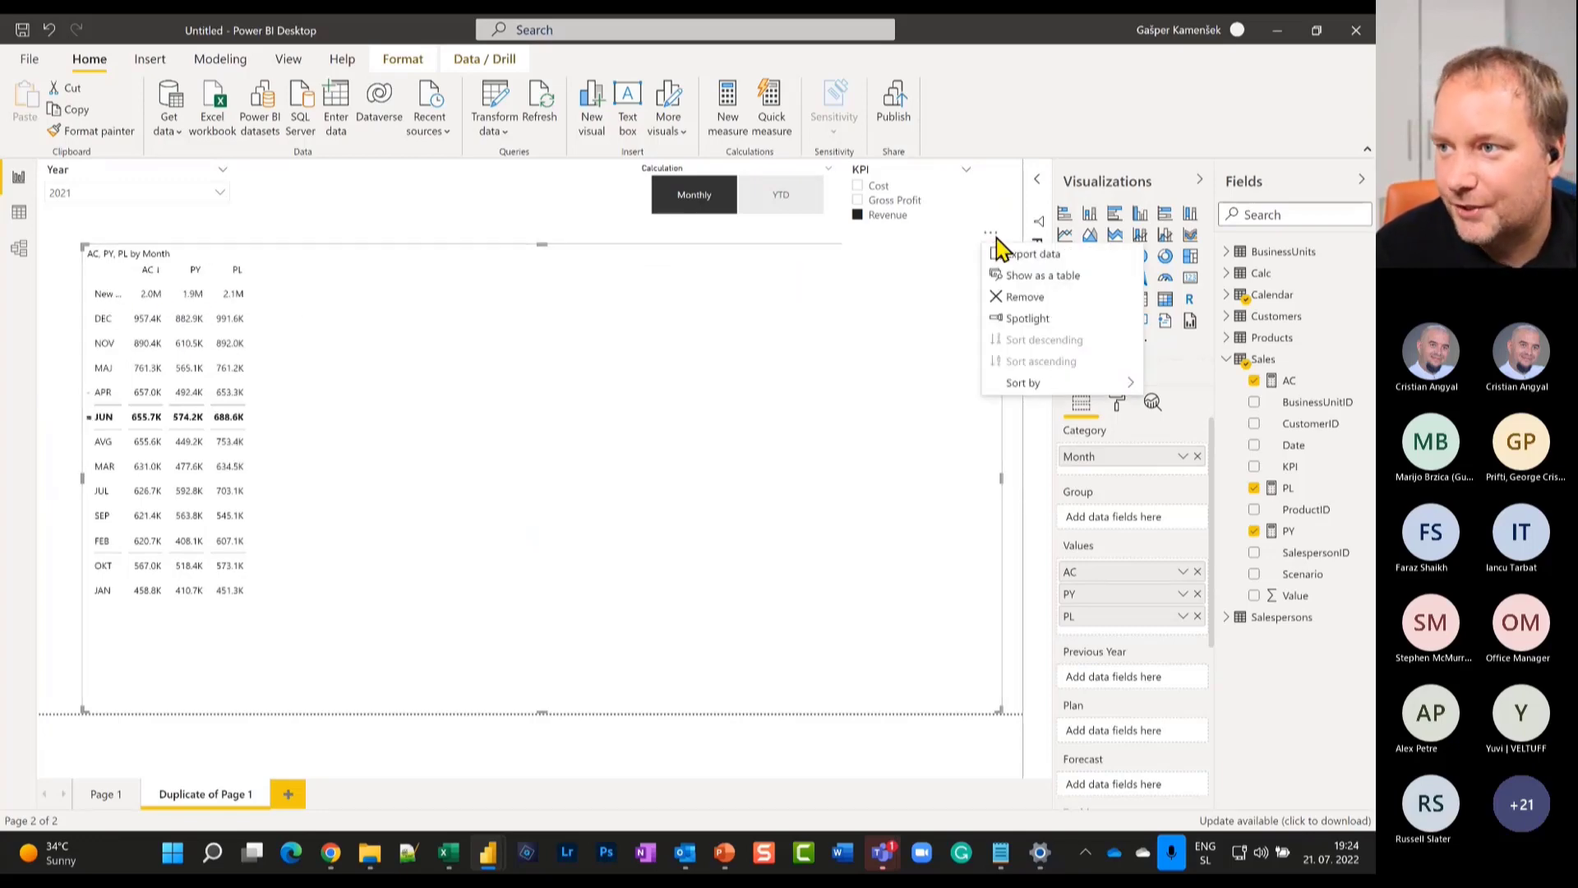
{"action": "mouse_move", "coordinate": [1110, 383]}
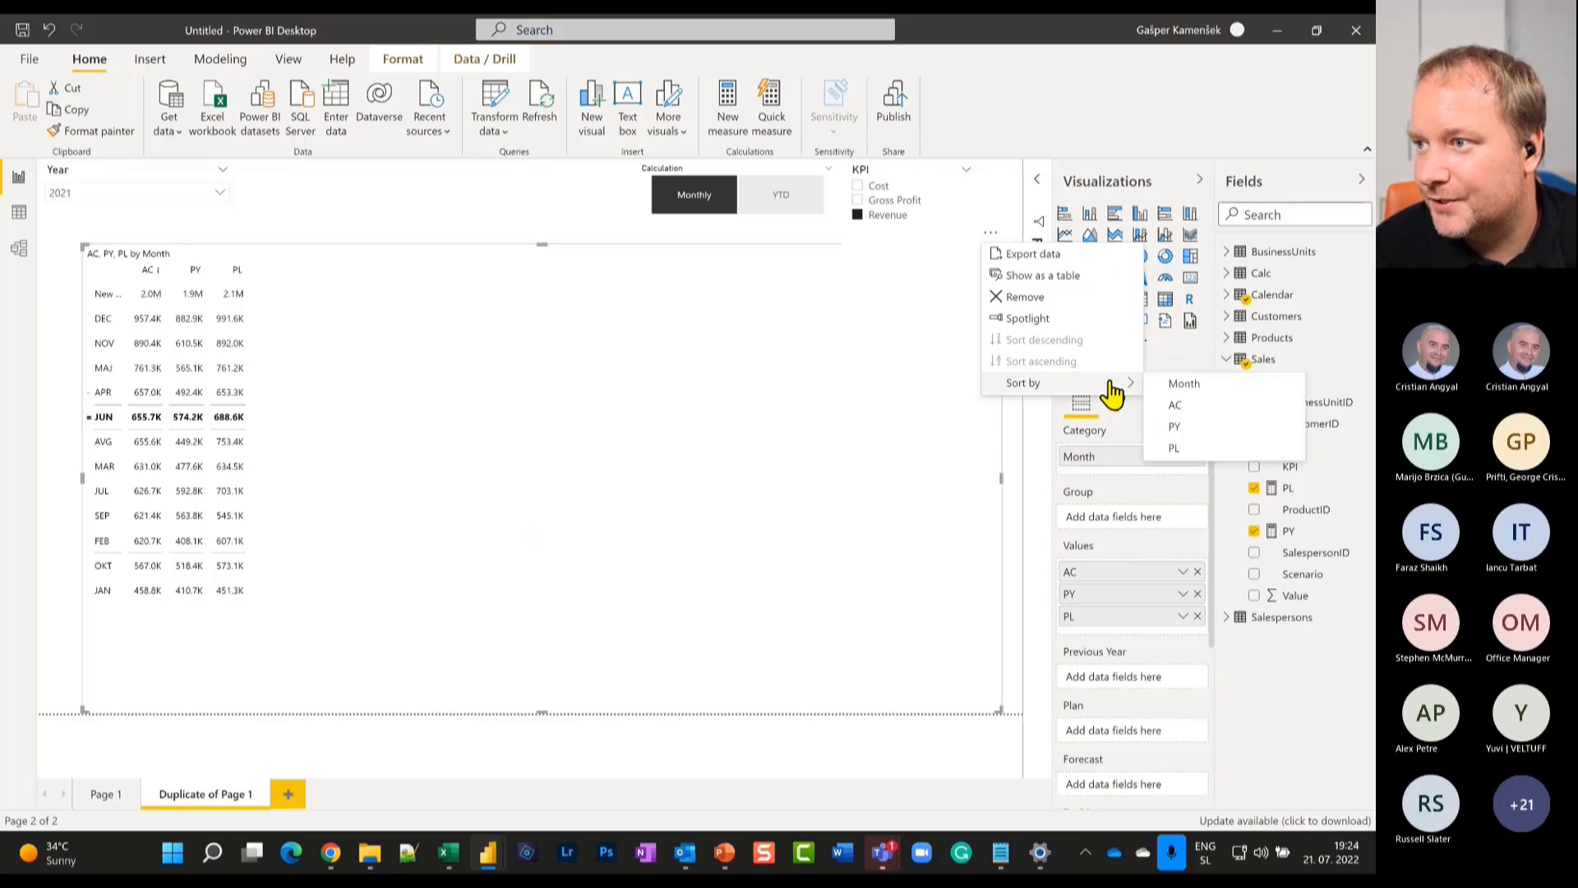
{"action": "left_click", "coordinate": [1205, 385]}
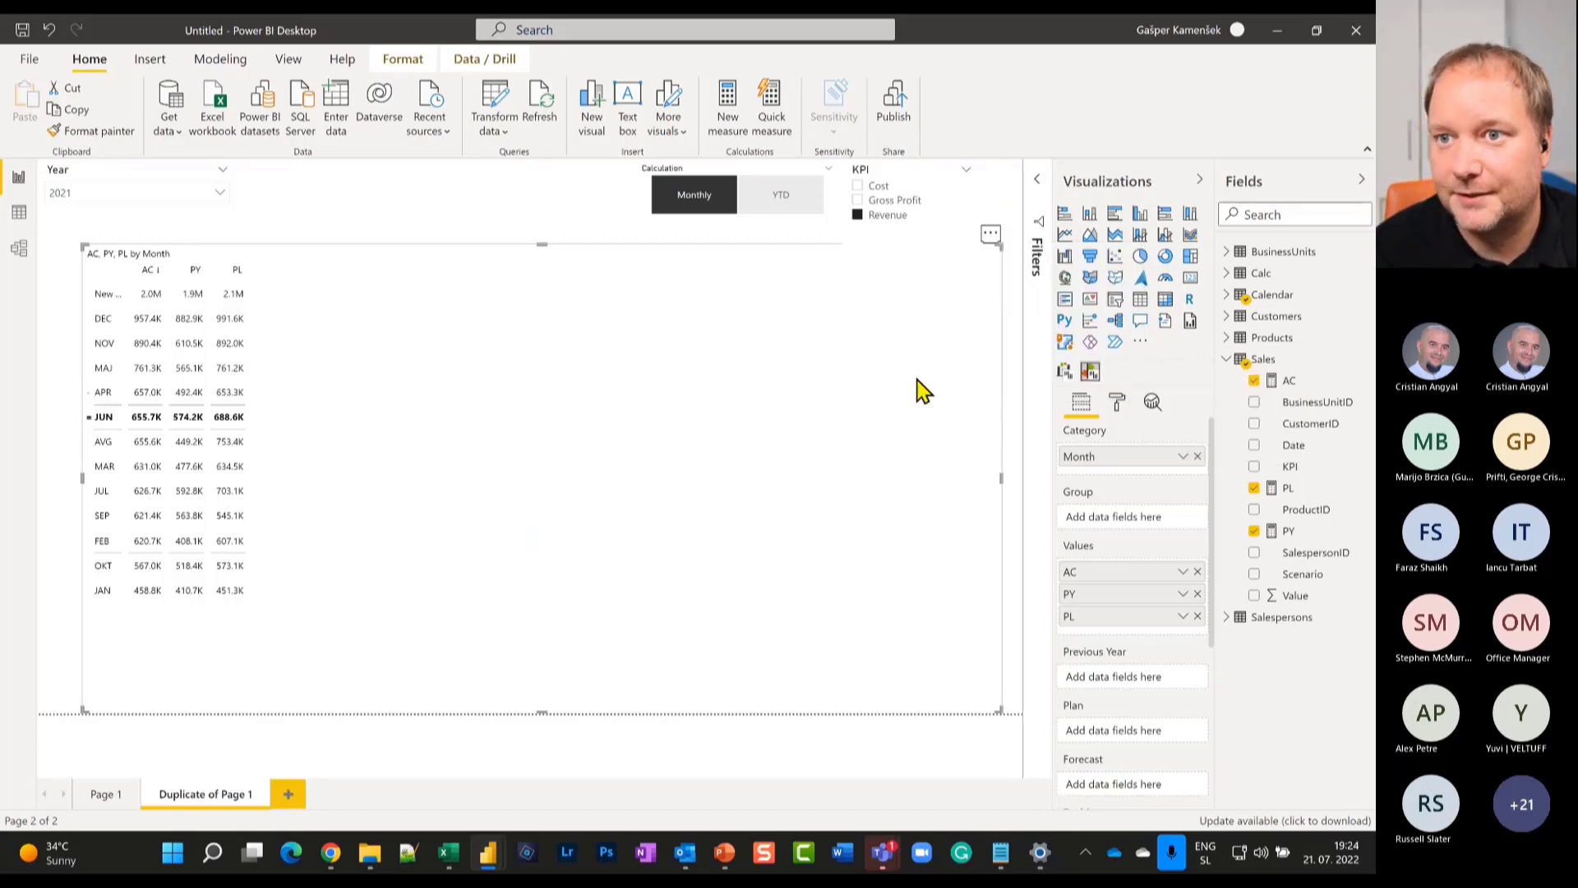
{"action": "left_click", "coordinate": [991, 235]}
{"action": "left_click", "coordinate": [1052, 362]}
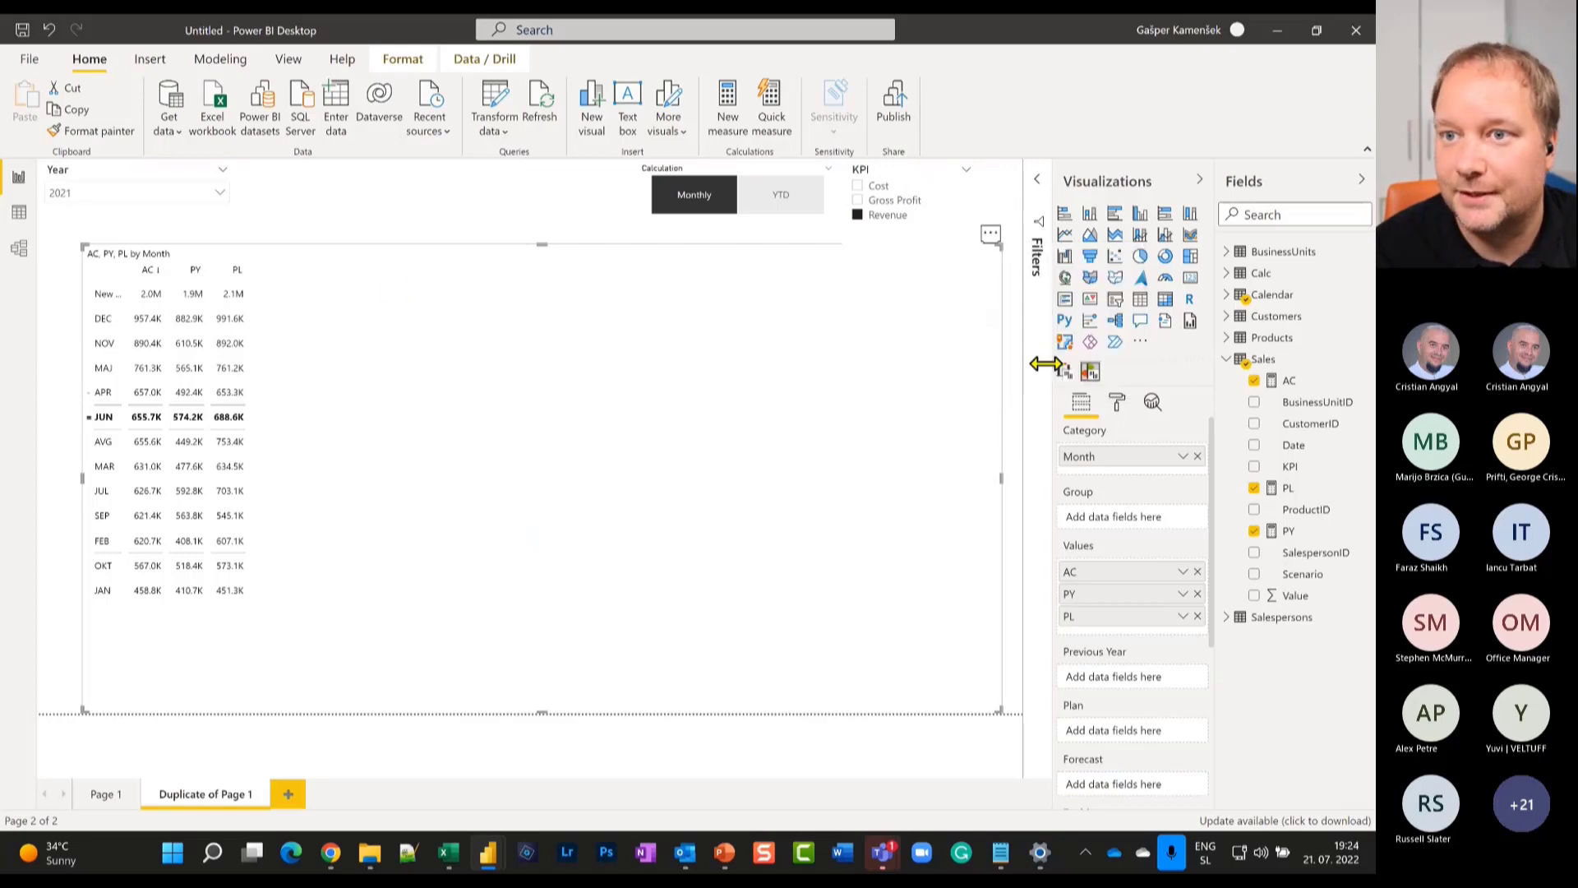
{"action": "left_click", "coordinate": [153, 271]}
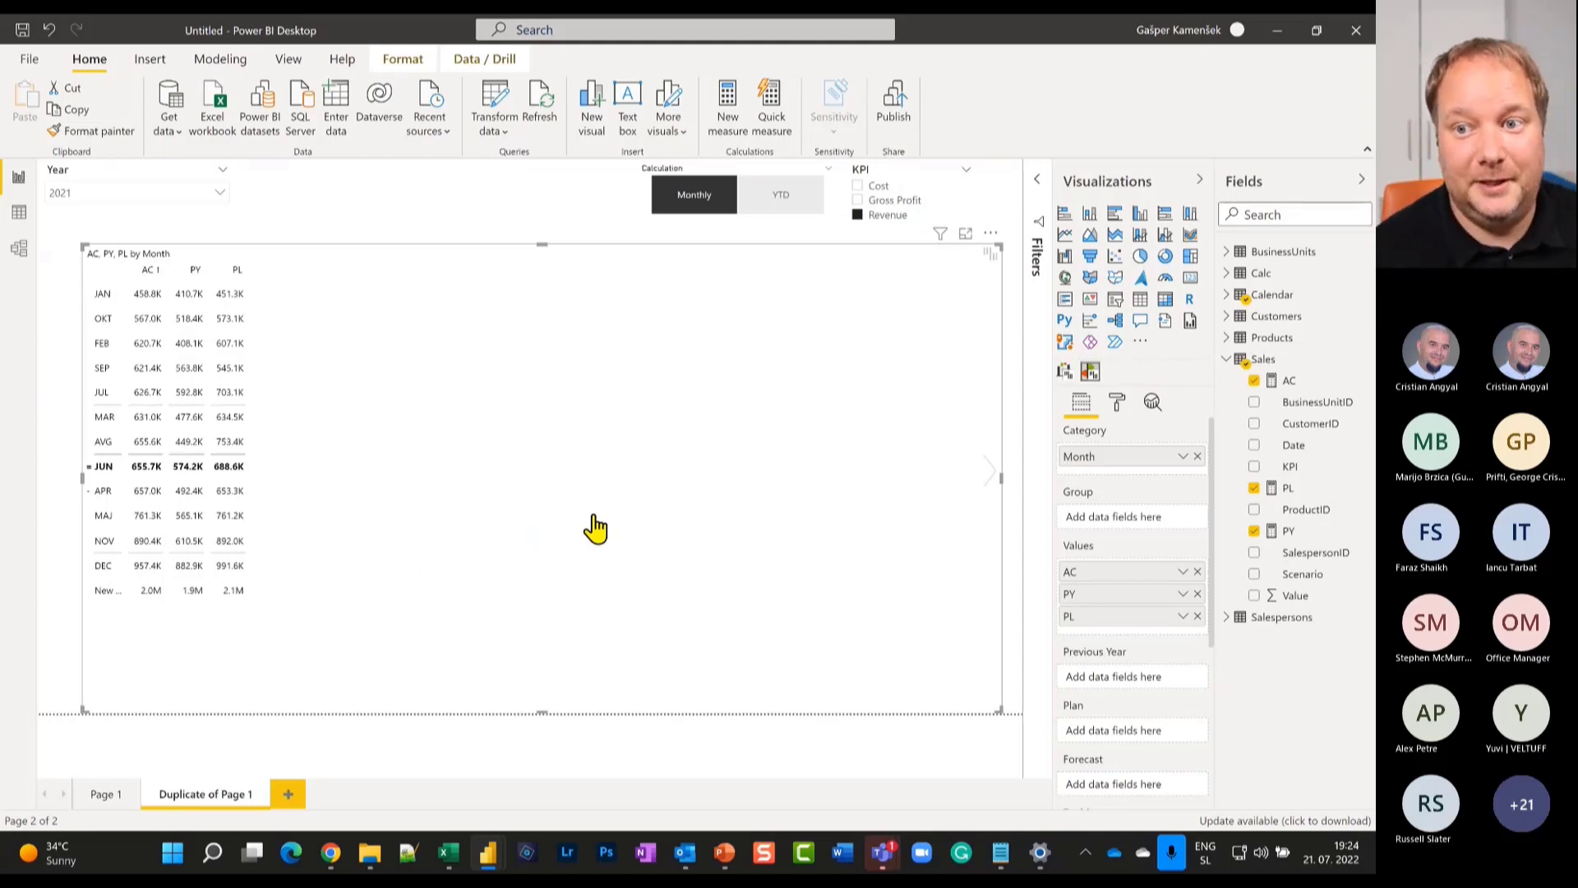
Mark the New Month formula row as a result.
{"action": "right_click", "coordinate": [107, 602]}
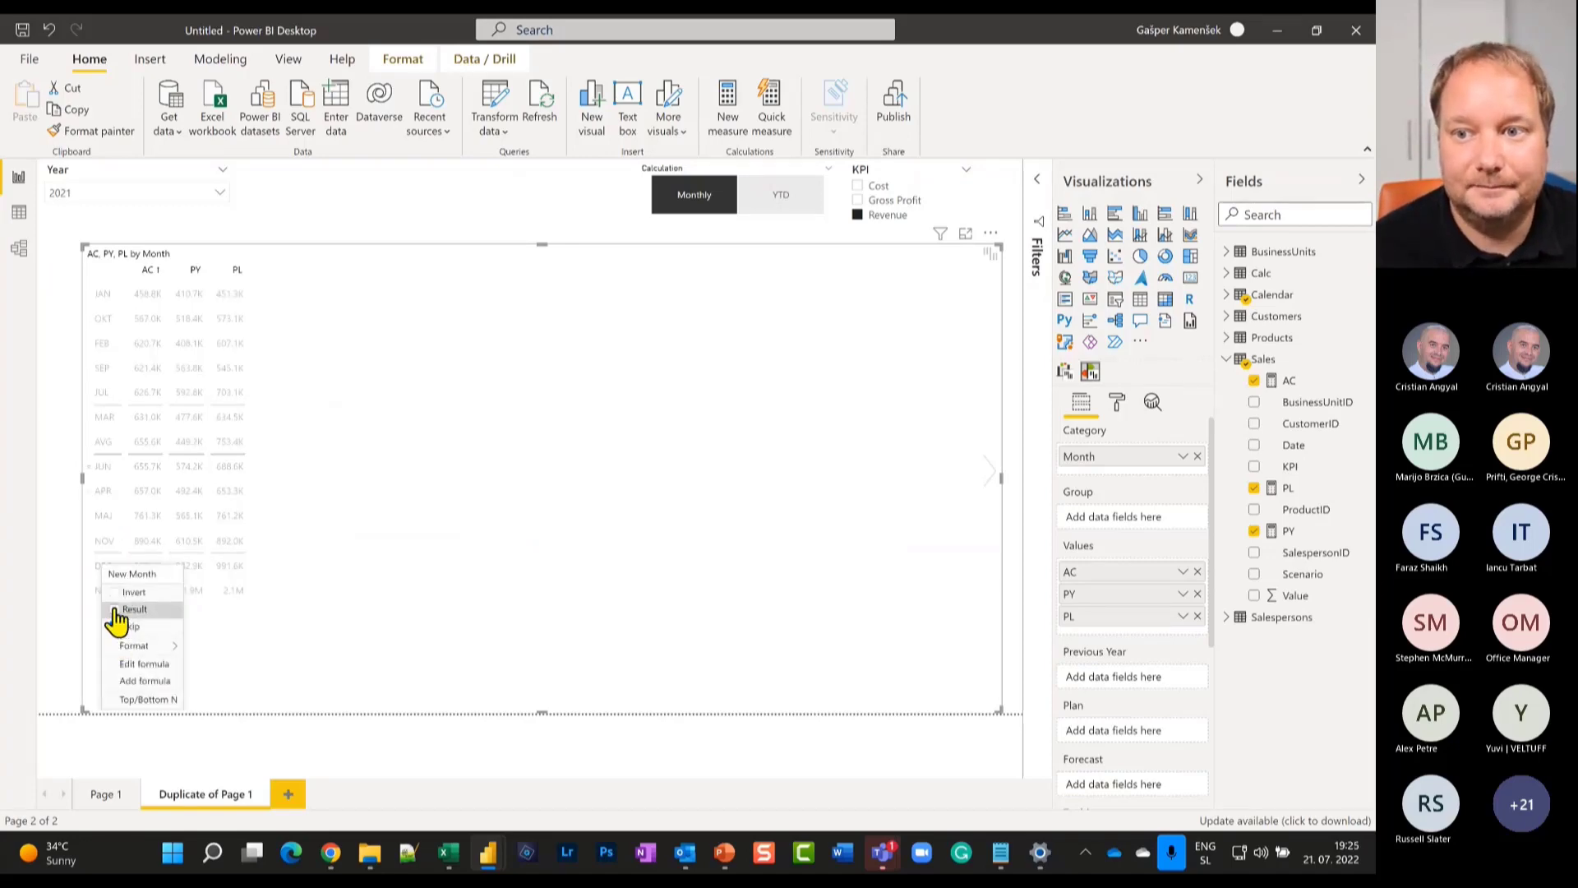
{"action": "left_click", "coordinate": [116, 613]}
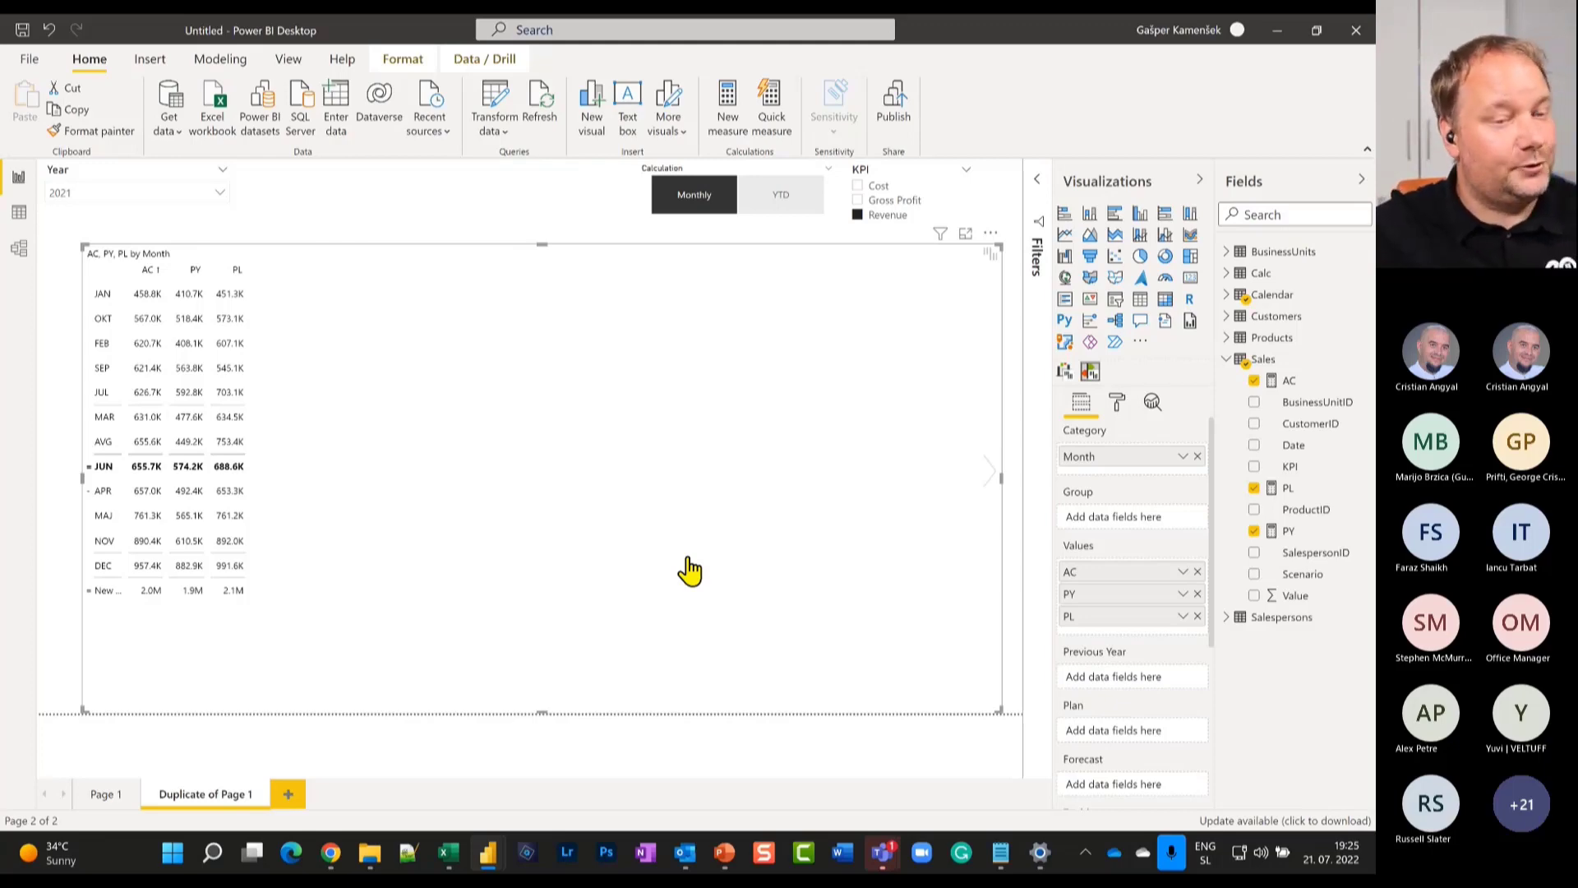
{"action": "left_click", "coordinate": [105, 794]}
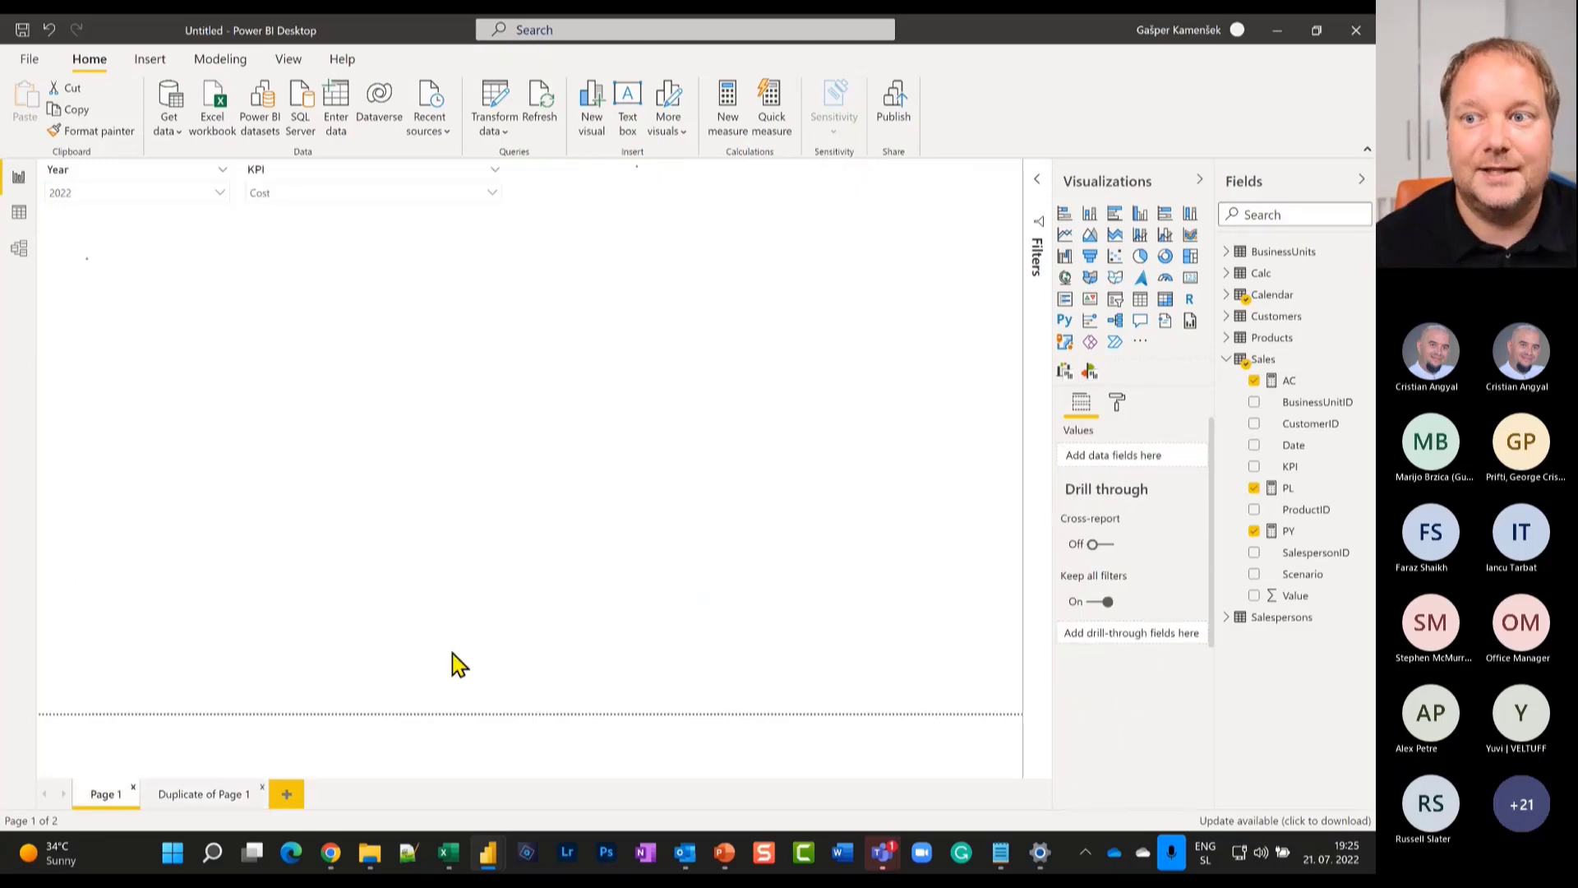
{"action": "left_click", "coordinate": [227, 798]}
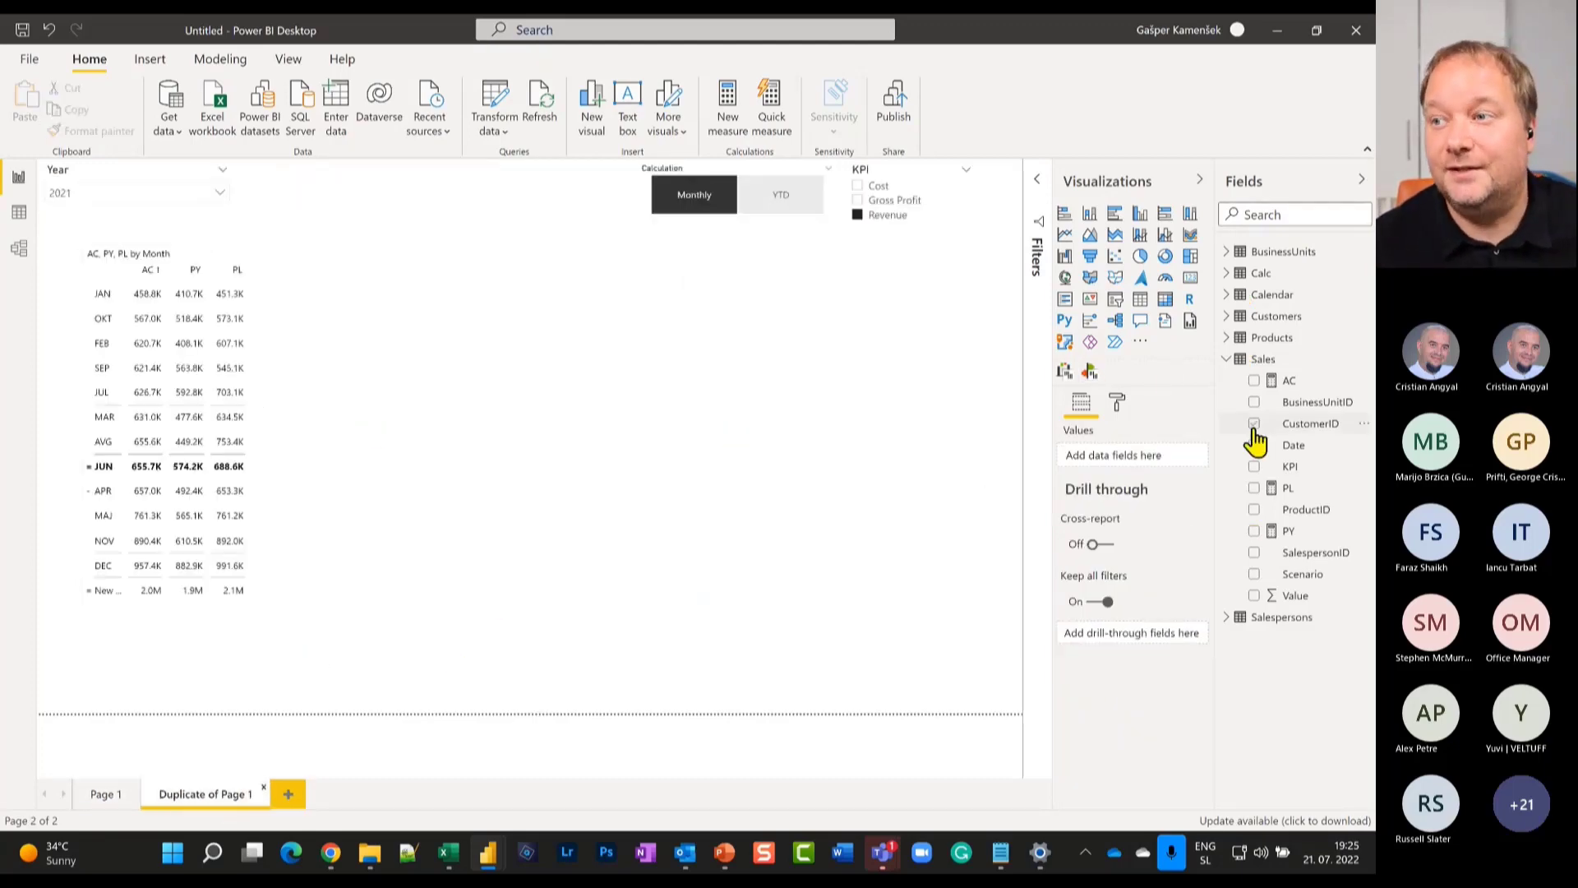
{"action": "left_click", "coordinate": [1066, 372]}
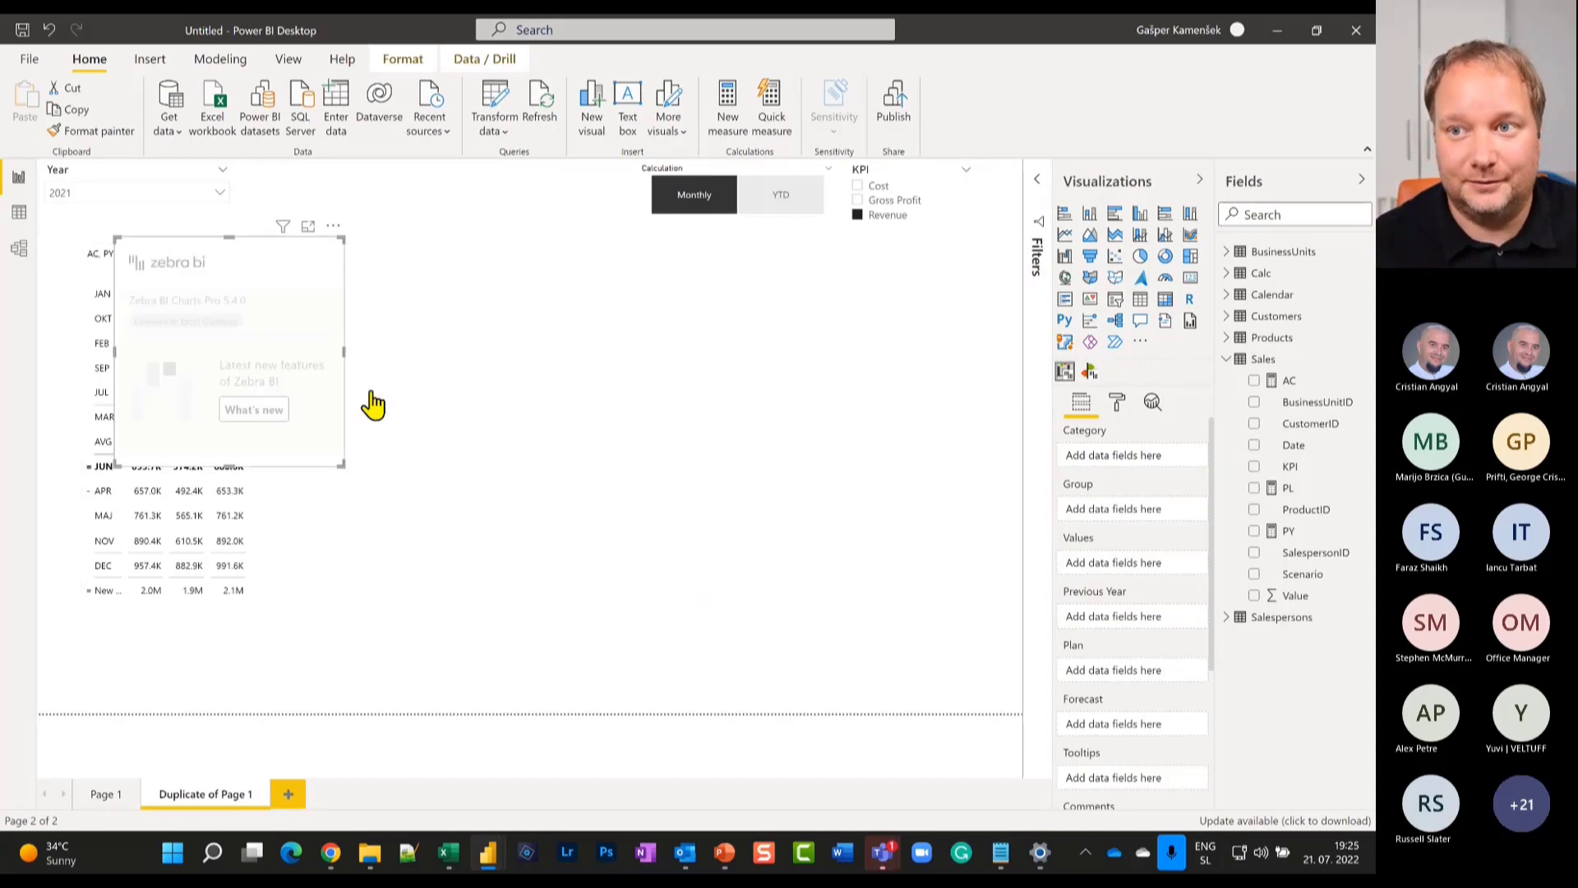
{"action": "key", "text": "Delete"}
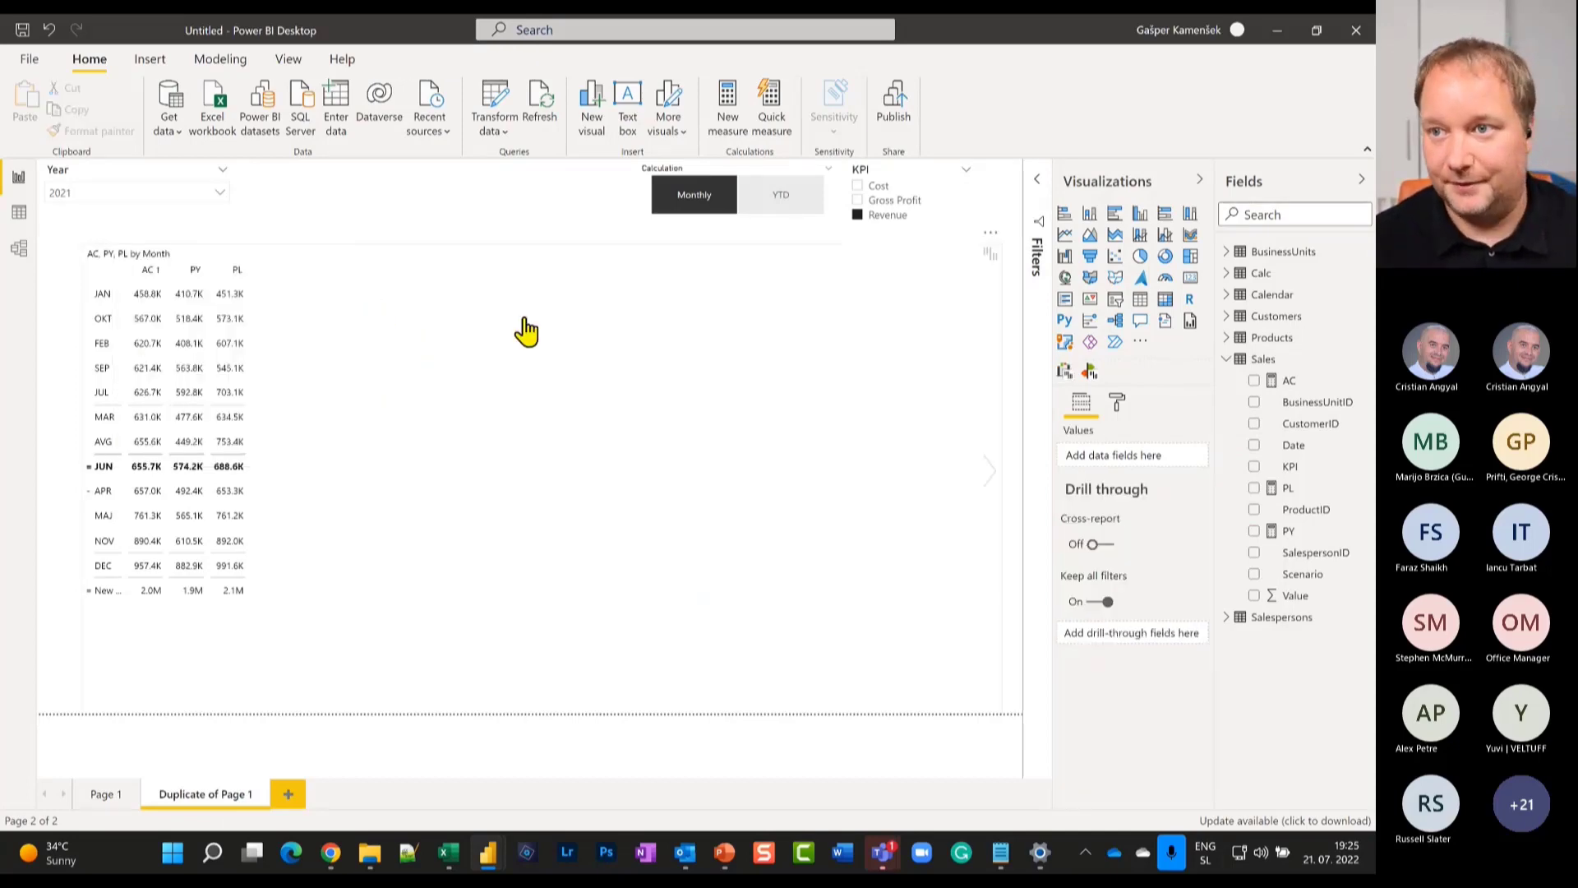
Convert the Zebra BI table to Zebra BI Charts and inspect the values of the MAJ column.
{"action": "left_click", "coordinate": [522, 327]}
{"action": "left_click", "coordinate": [1067, 371]}
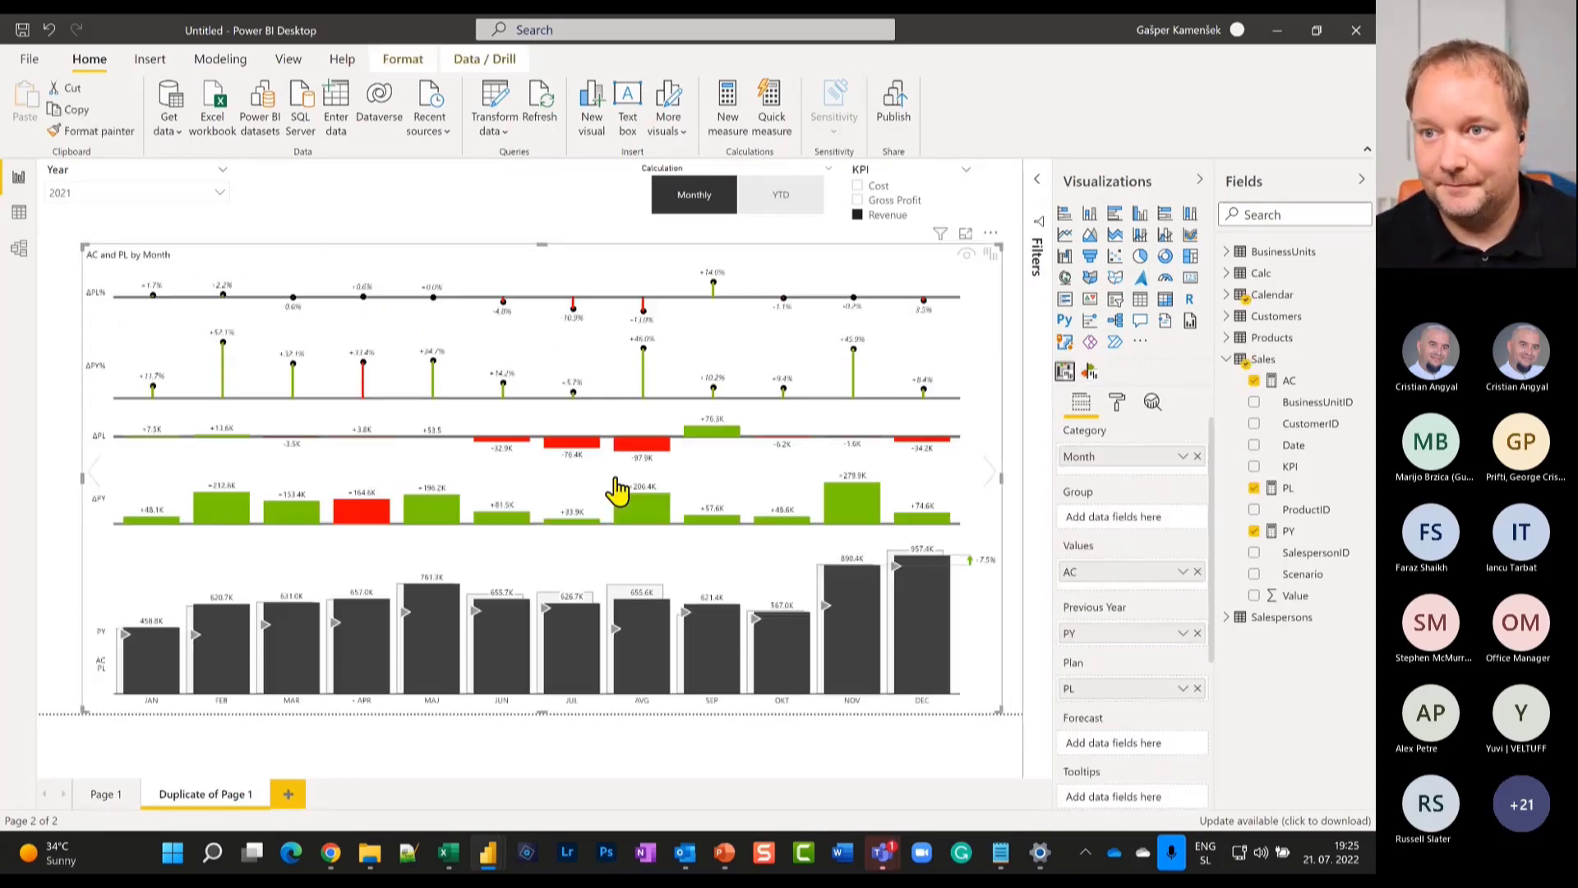
{"action": "mouse_move", "coordinate": [488, 685]}
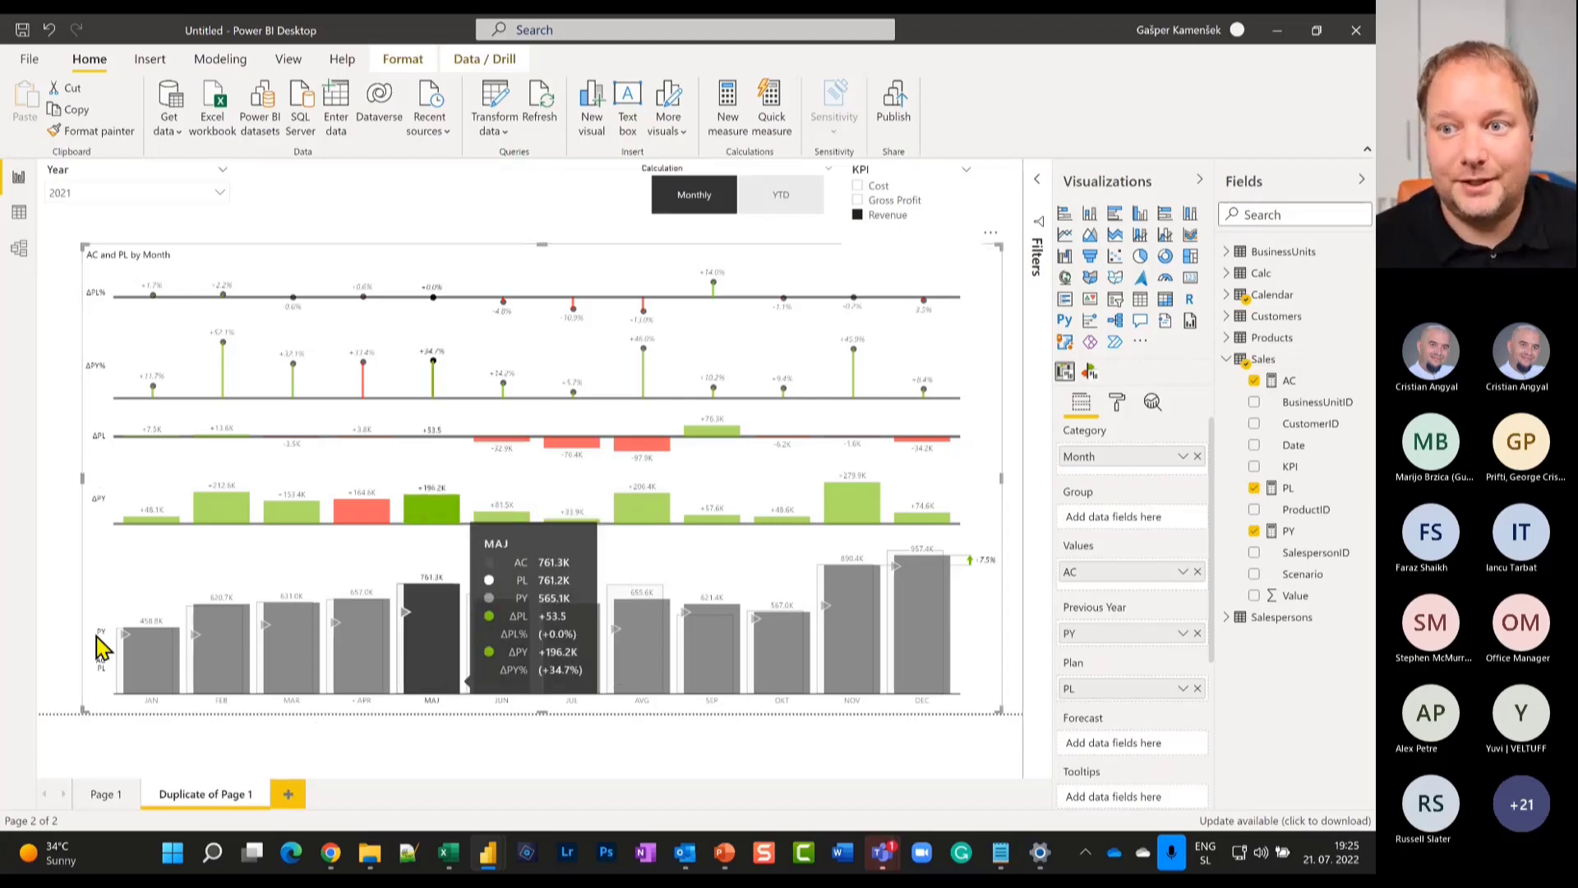
{"action": "mouse_move", "coordinate": [151, 534]}
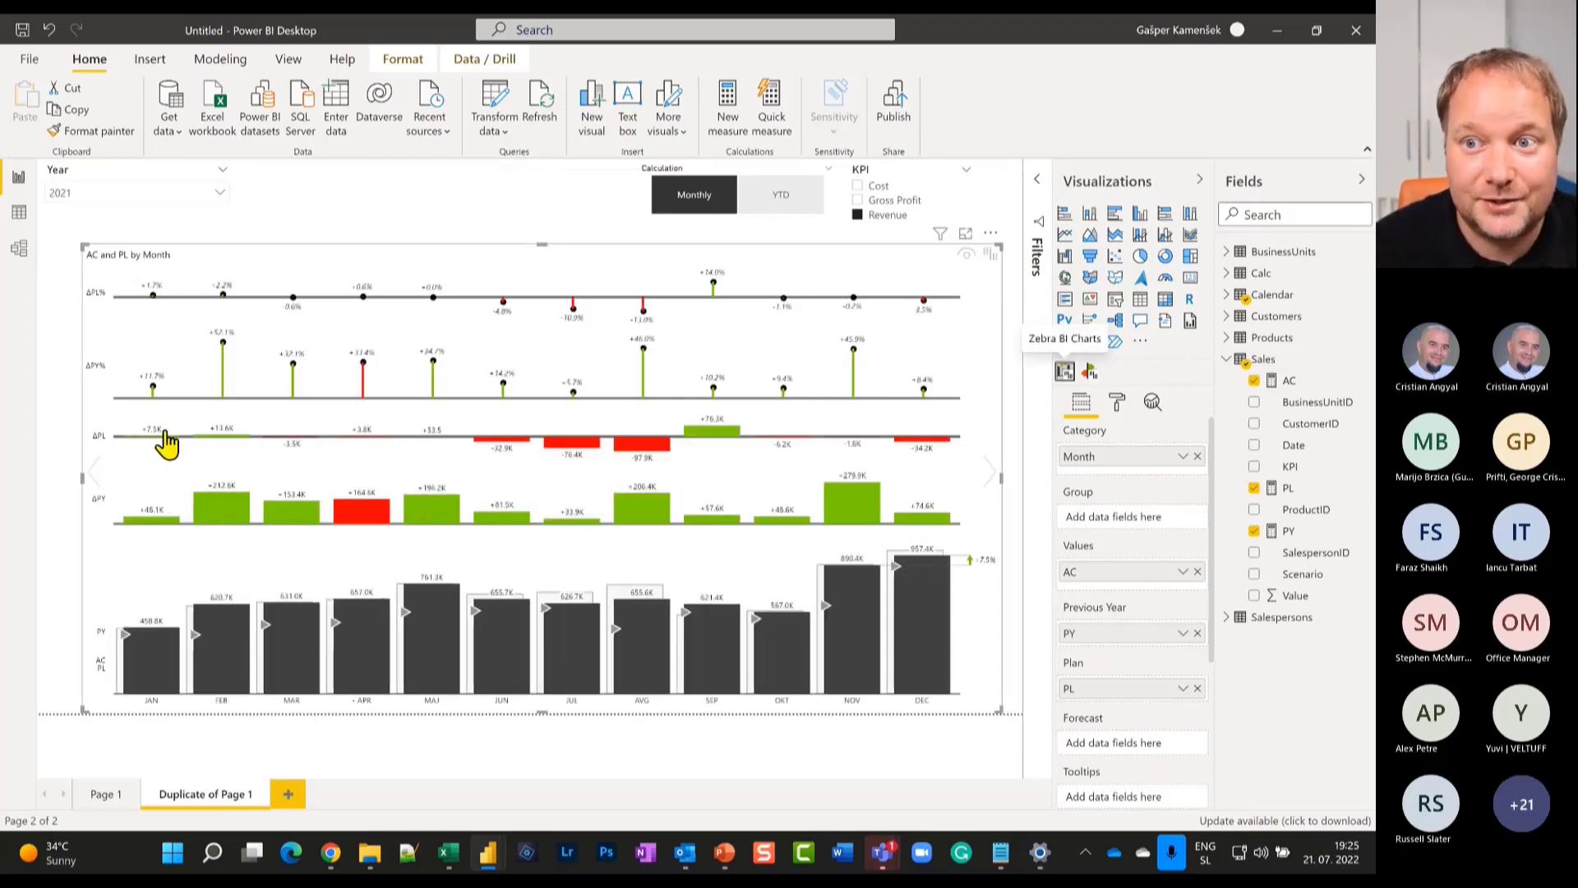
{"action": "mouse_move", "coordinate": [377, 688]}
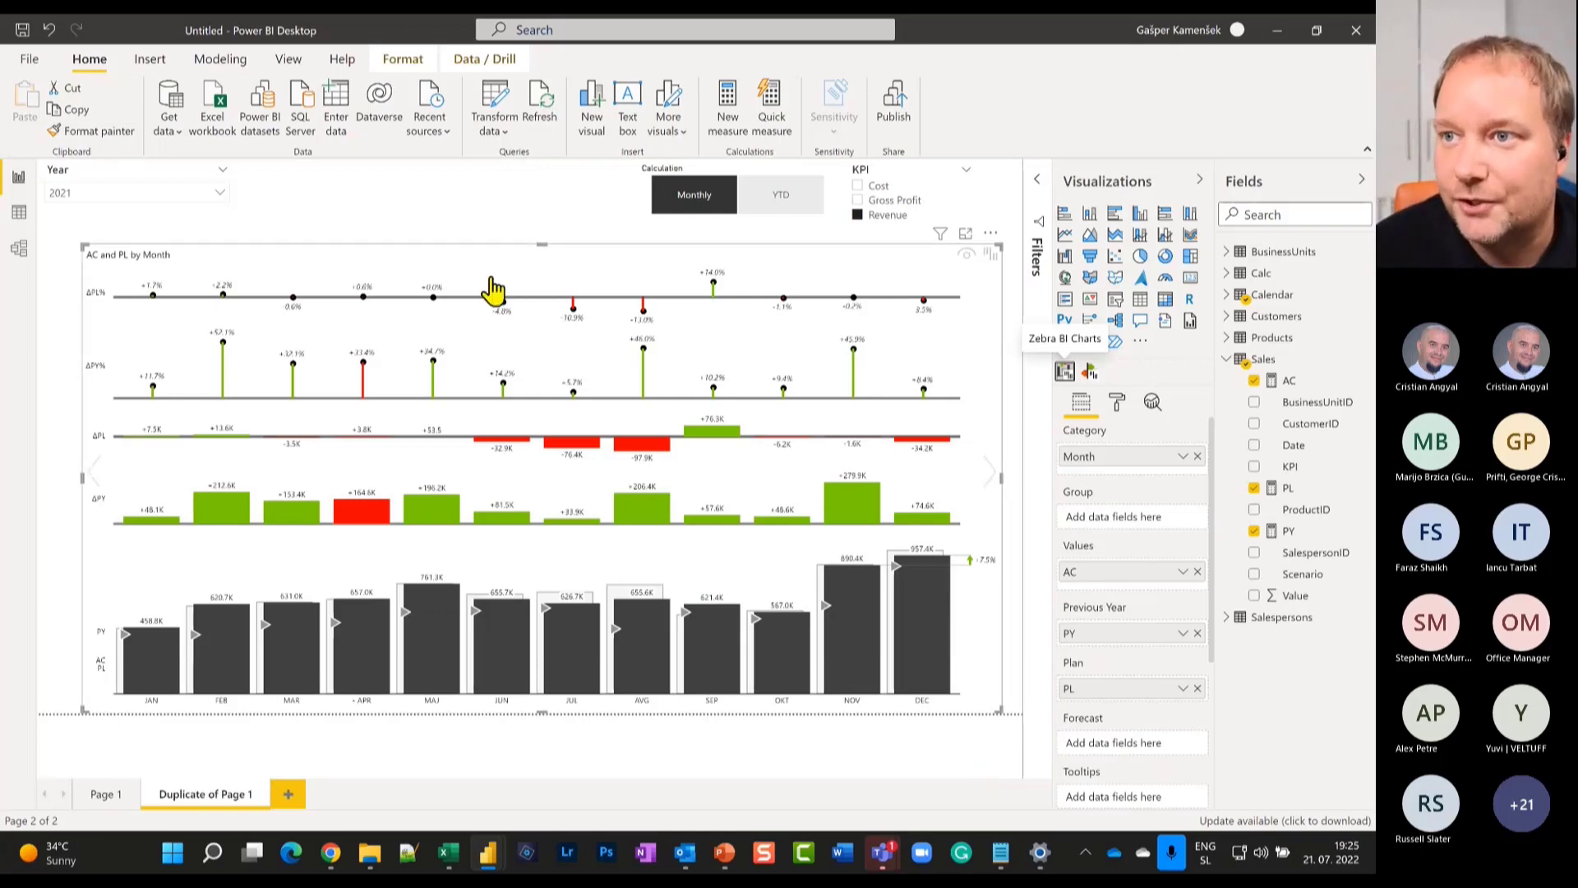
Start a manually entered table with two columns named Date and Coimment.
{"action": "left_click", "coordinate": [499, 103]}
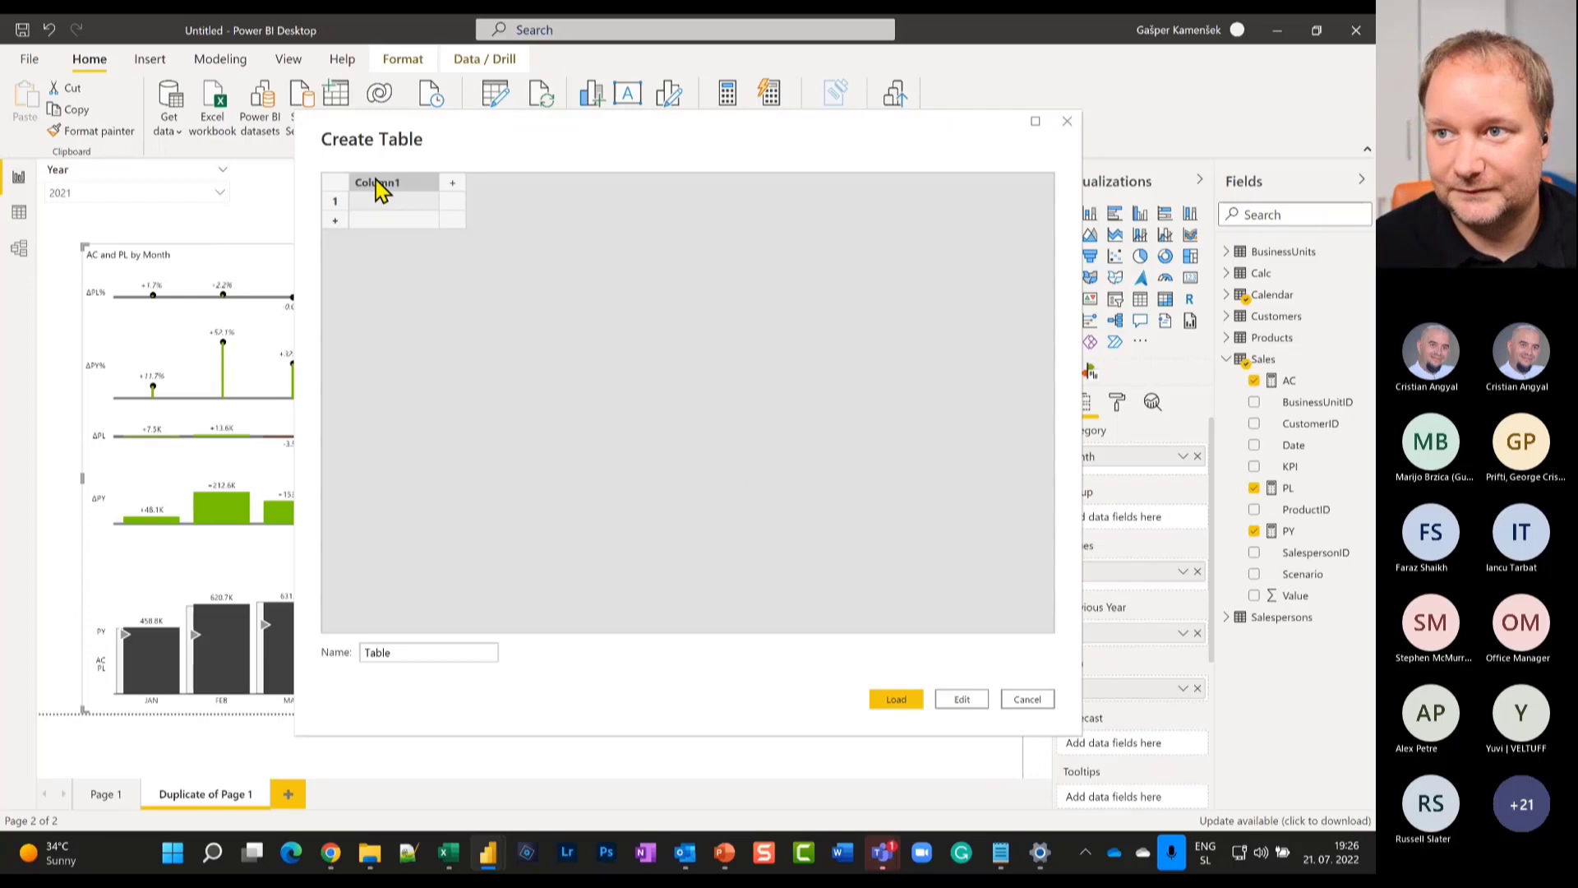
{"action": "double_click", "coordinate": [380, 187]}
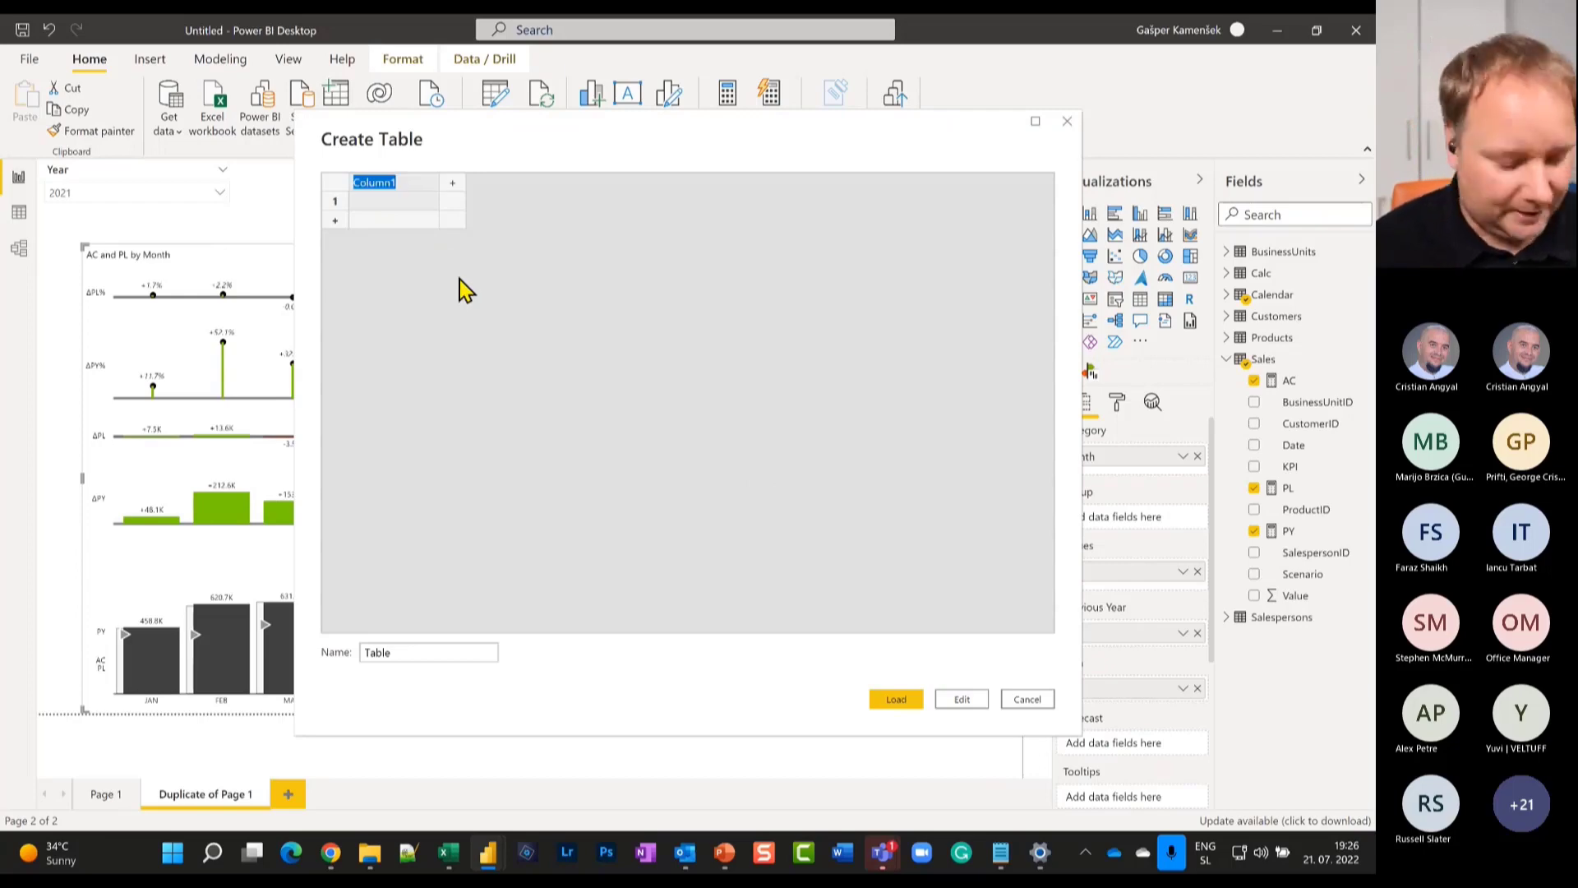
{"action": "type", "text": "Date"}
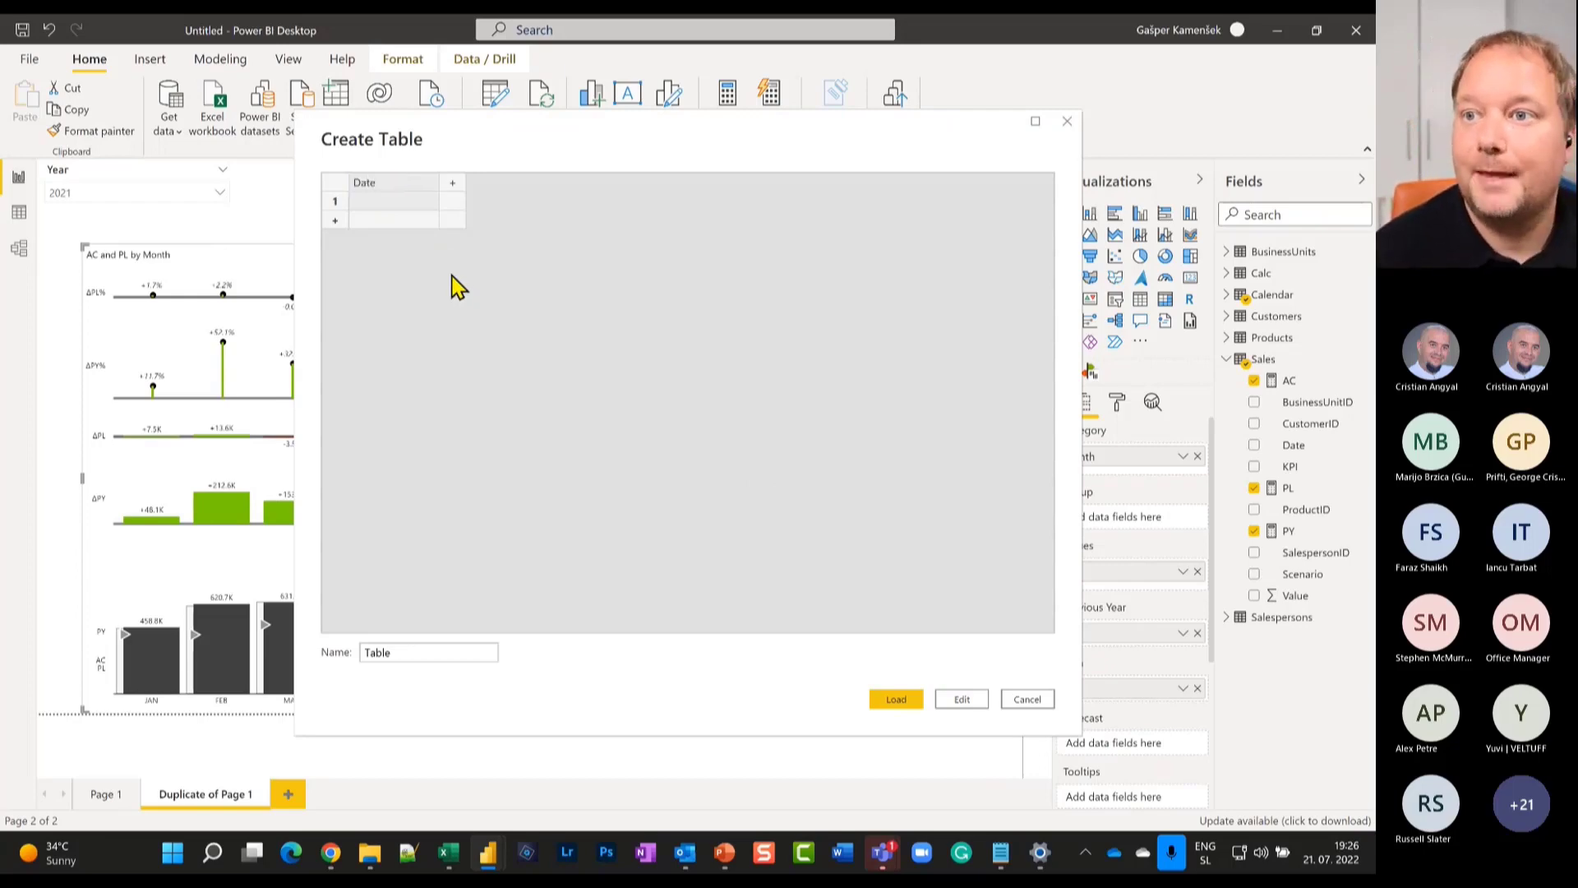
{"action": "left_click", "coordinate": [452, 182]}
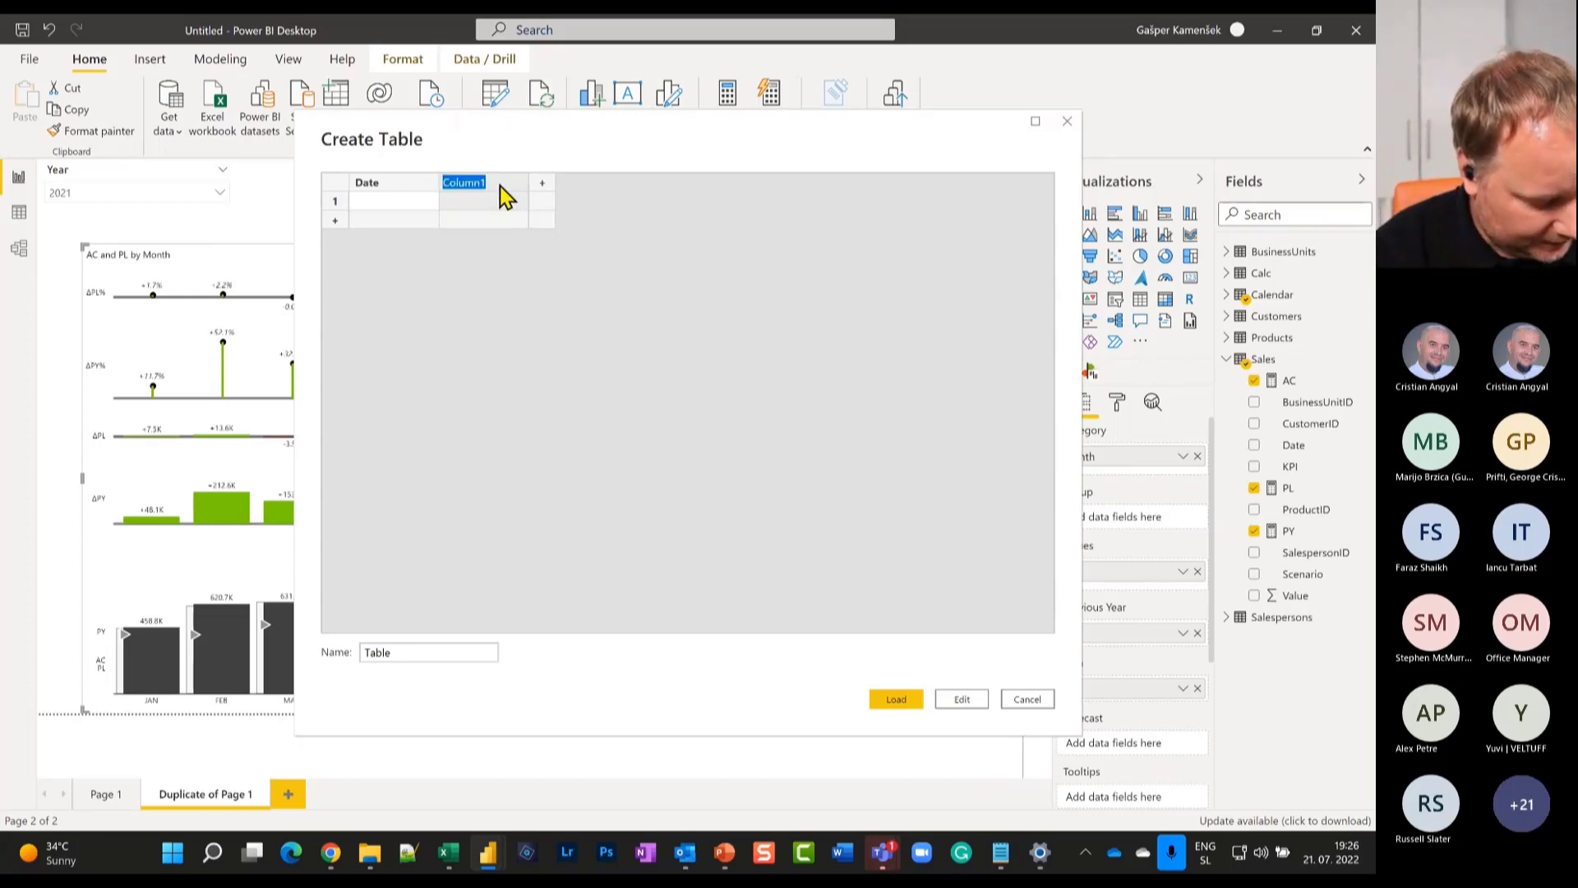
{"action": "type", "text": "C"}
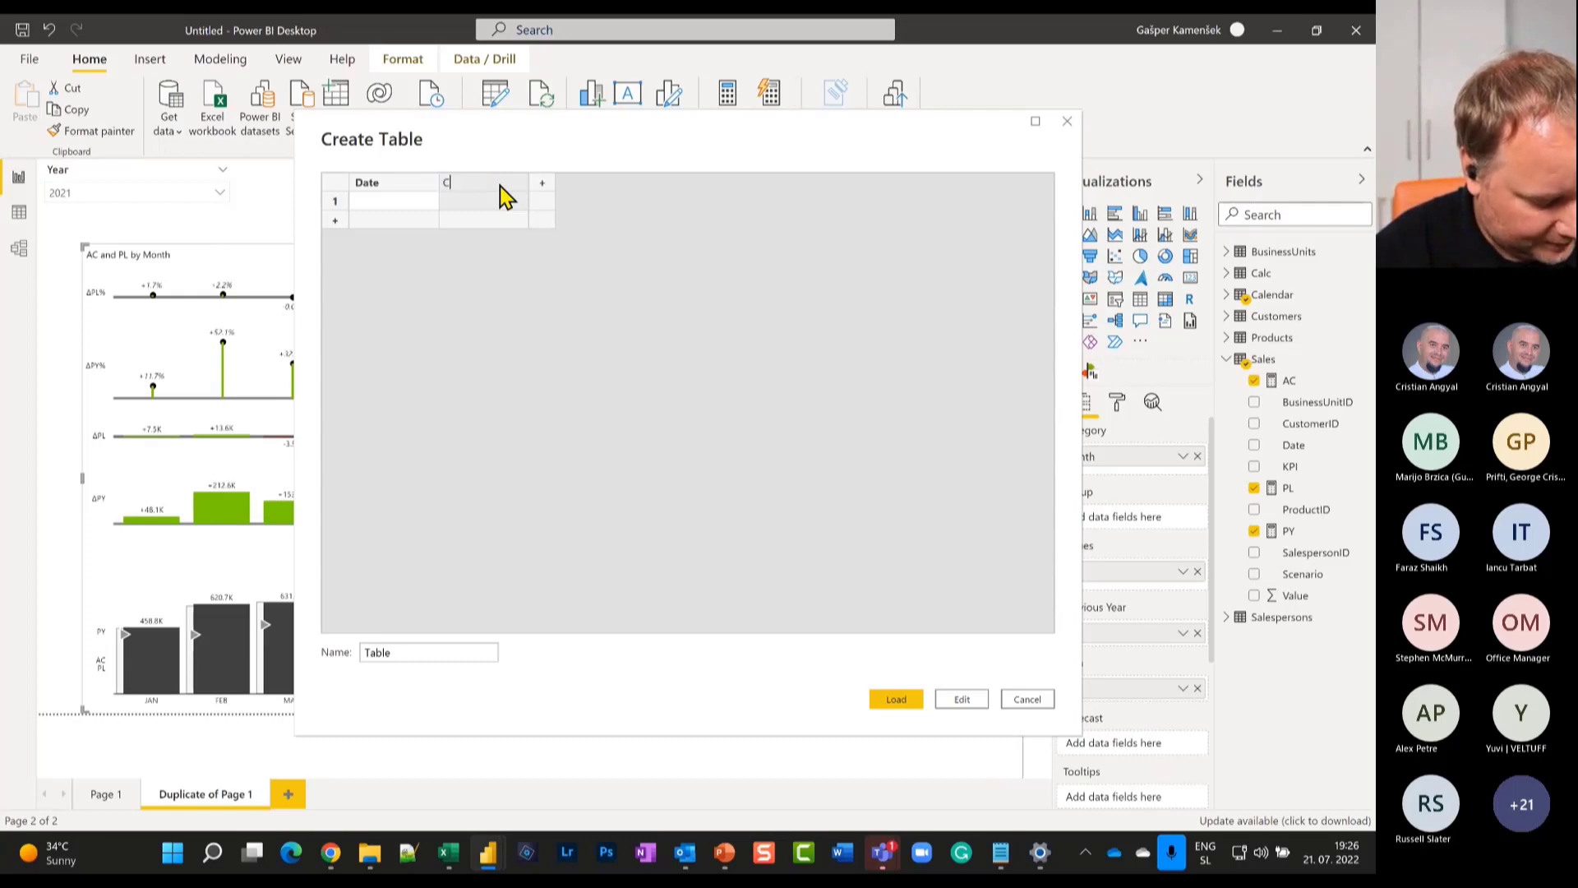
{"action": "type", "text": "oimment"}
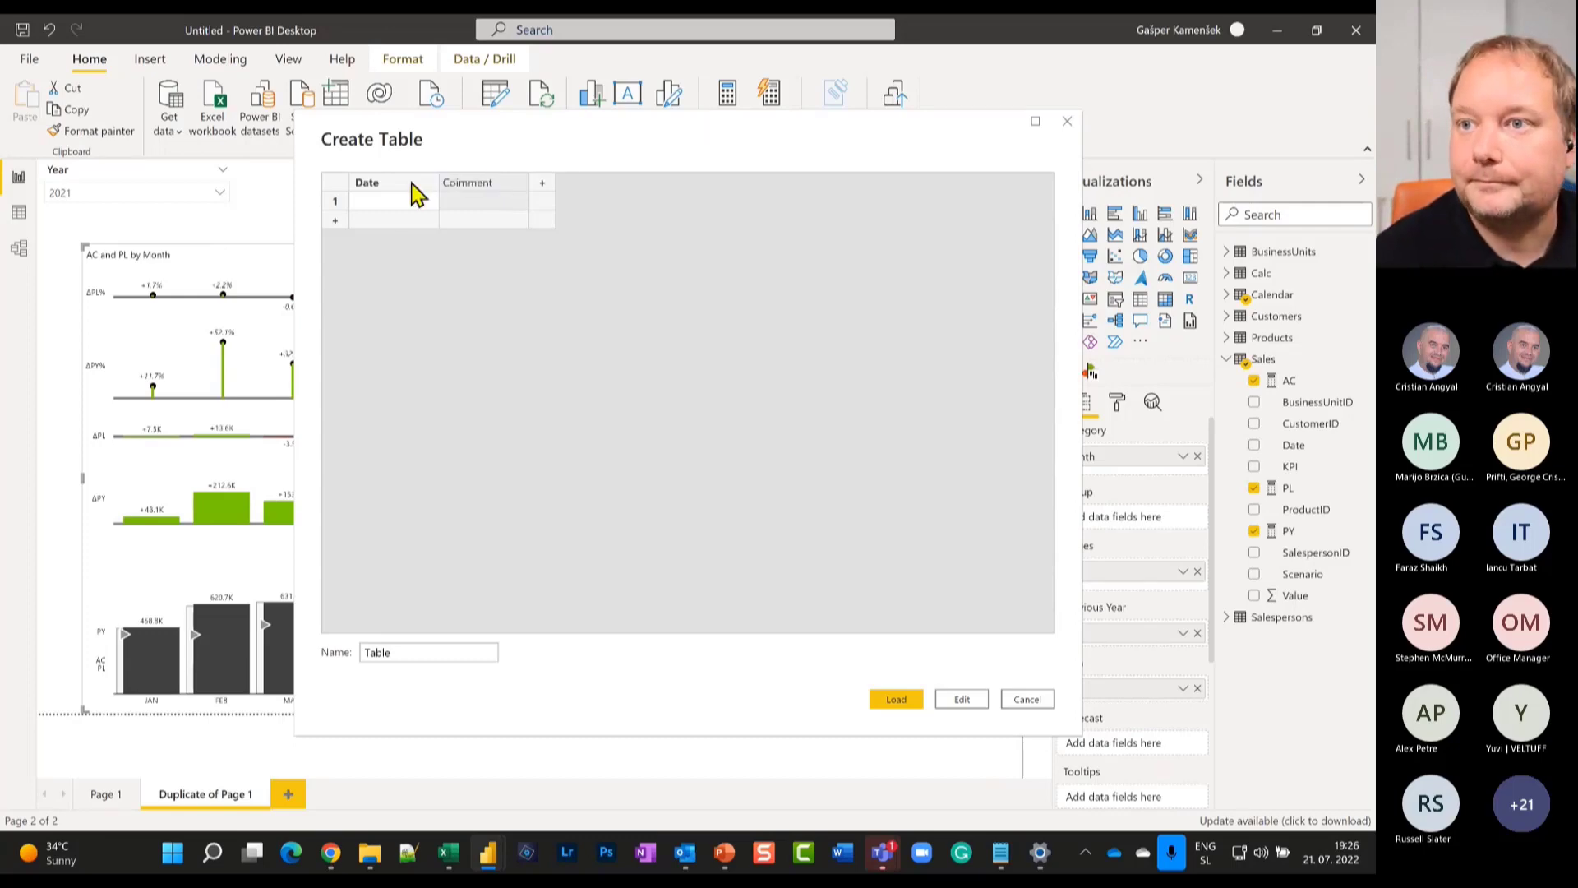
Enter the dates 1.1.2021 and 23.5.2021 in the first two rows of the Date column.
{"action": "left_click", "coordinate": [379, 205]}
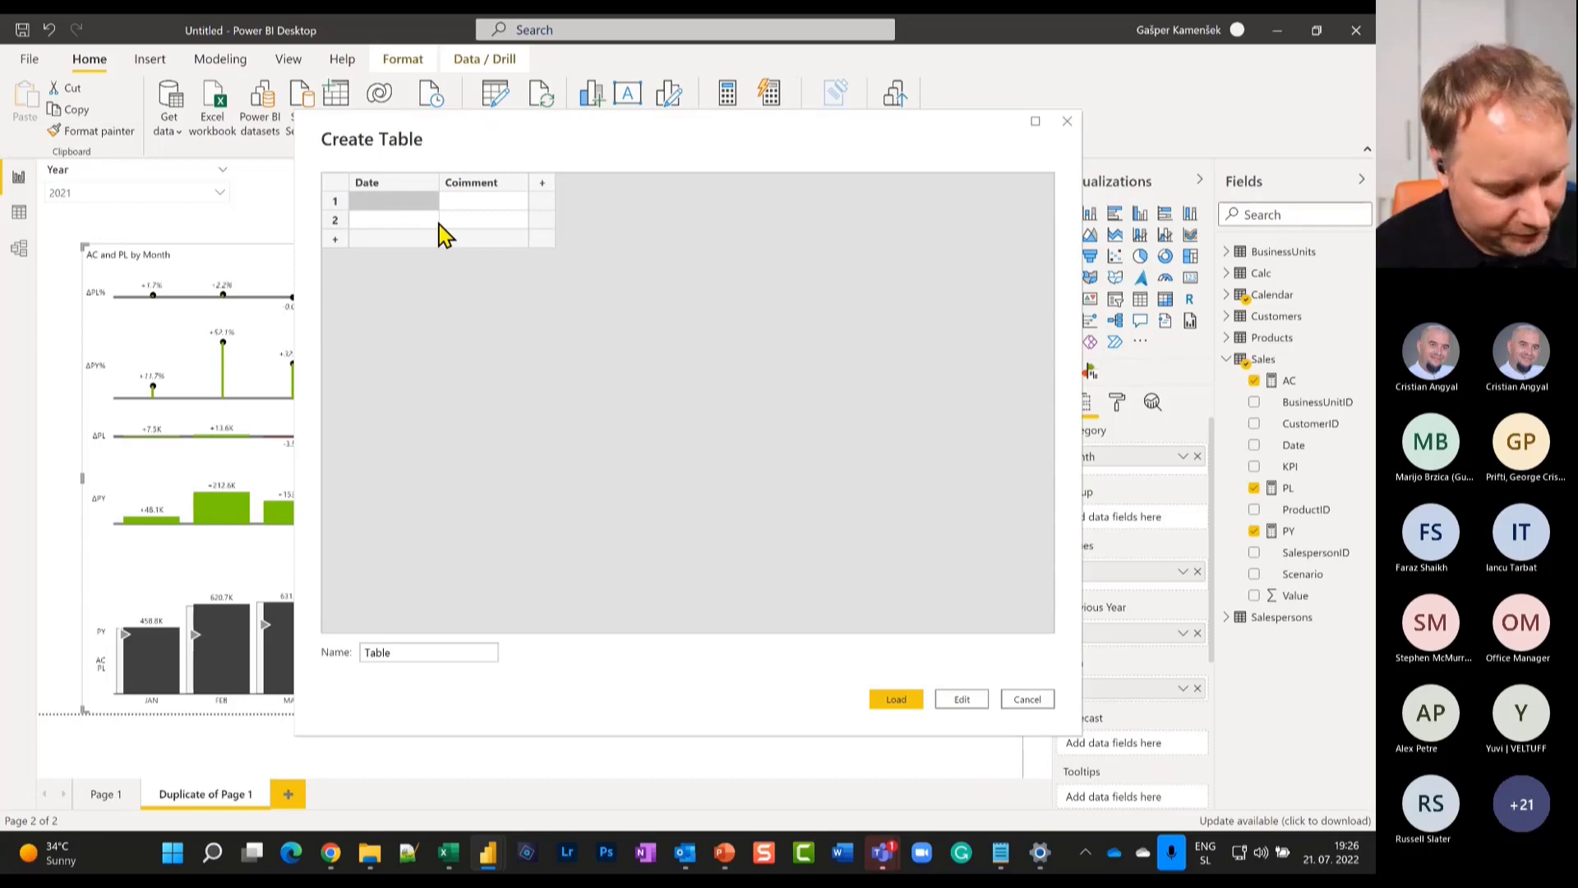
{"action": "type", "text": "1.1.20"}
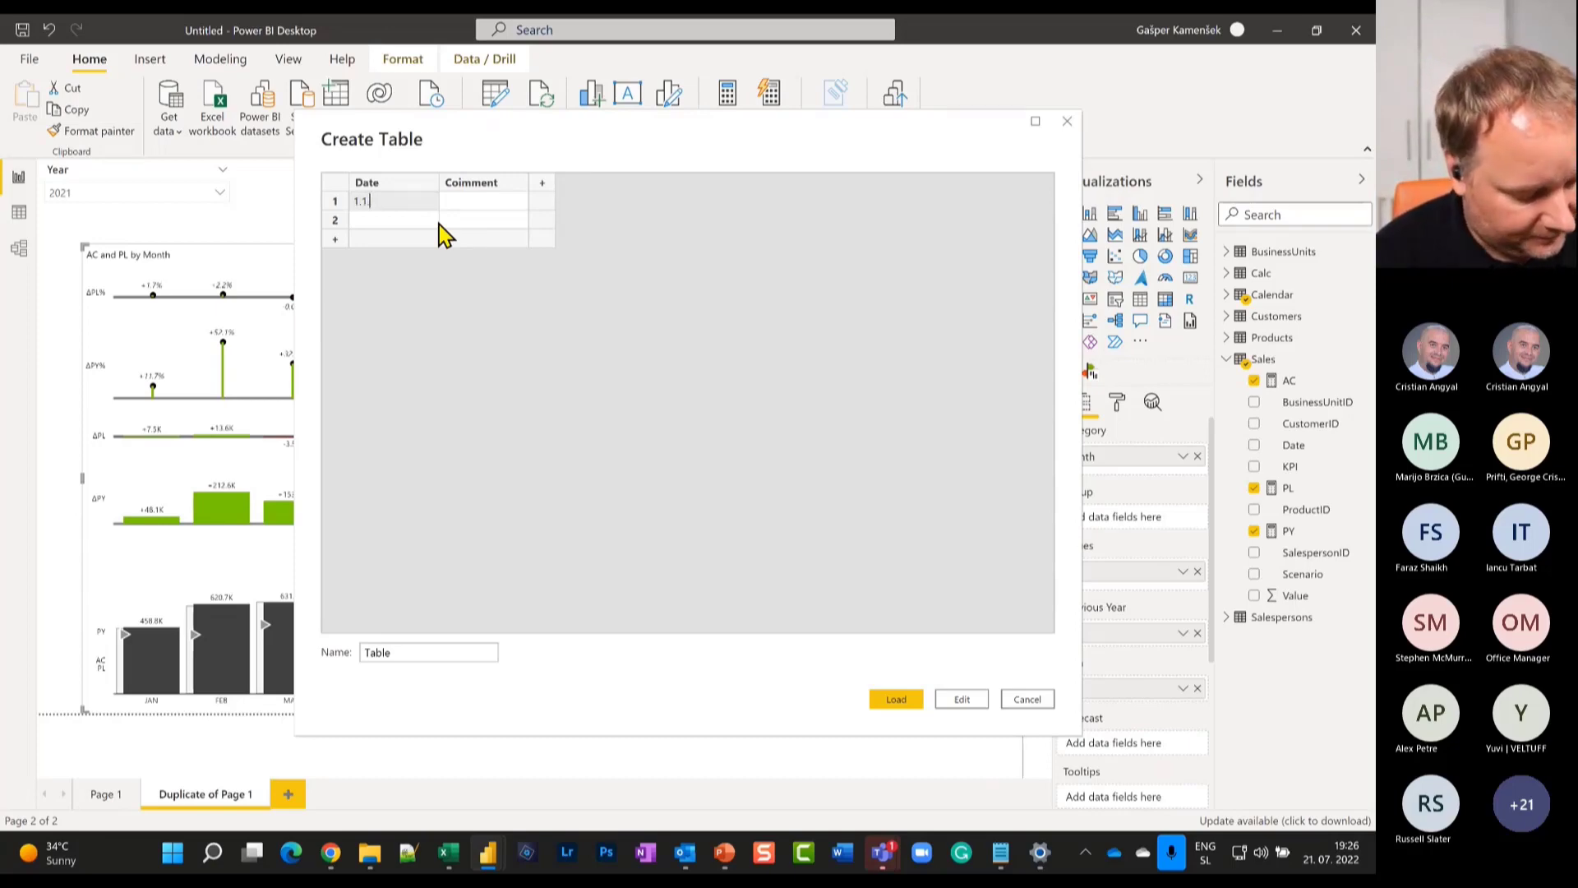
{"action": "type", "text": "21"}
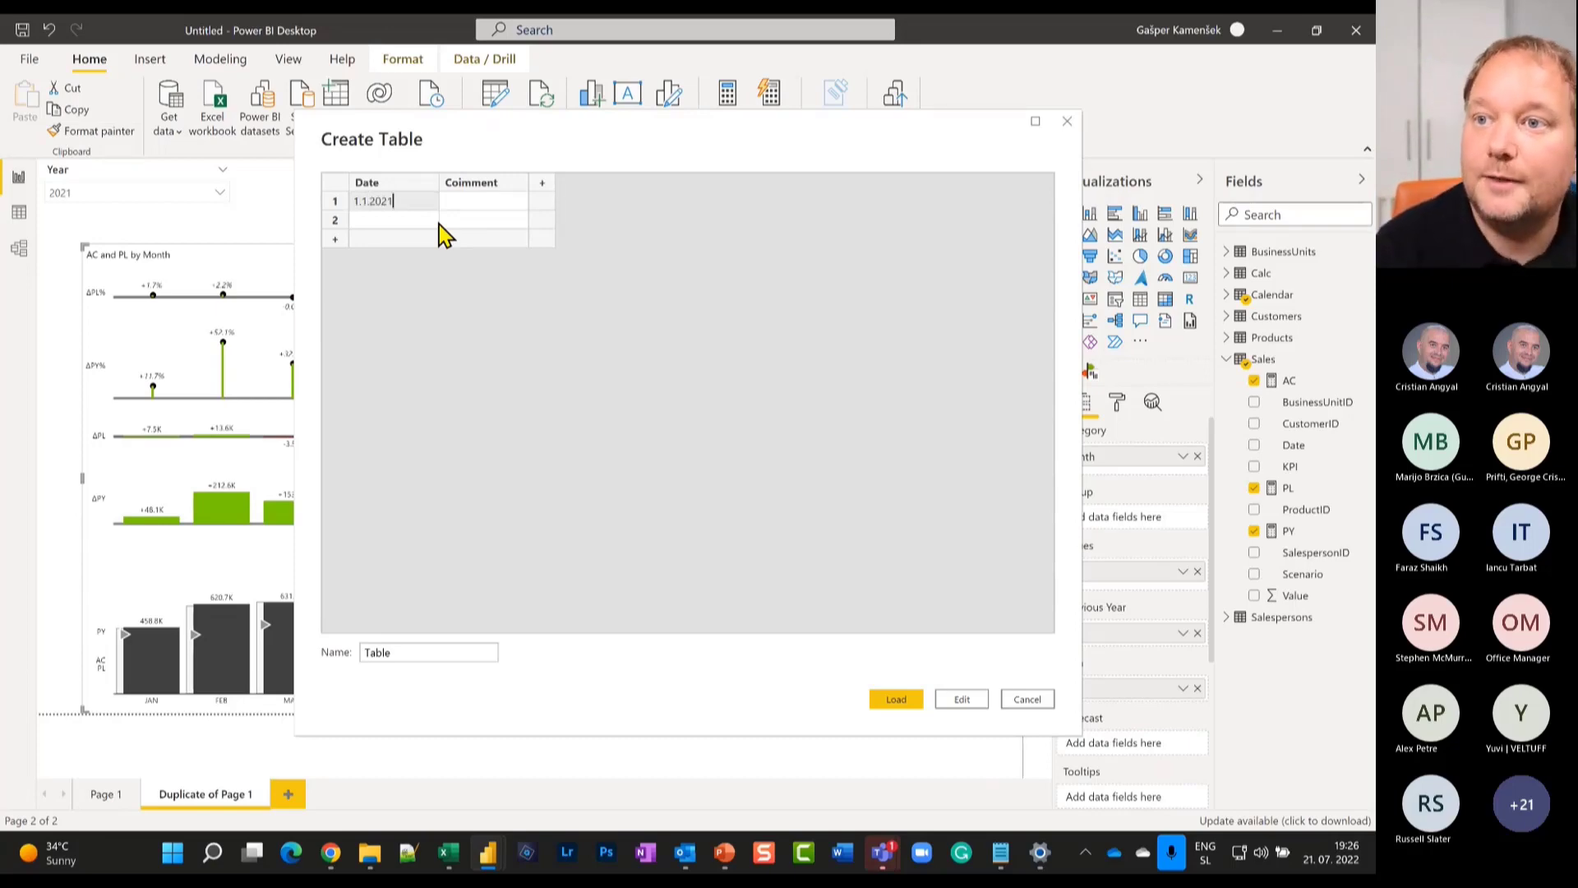
{"action": "key", "text": "Return"}
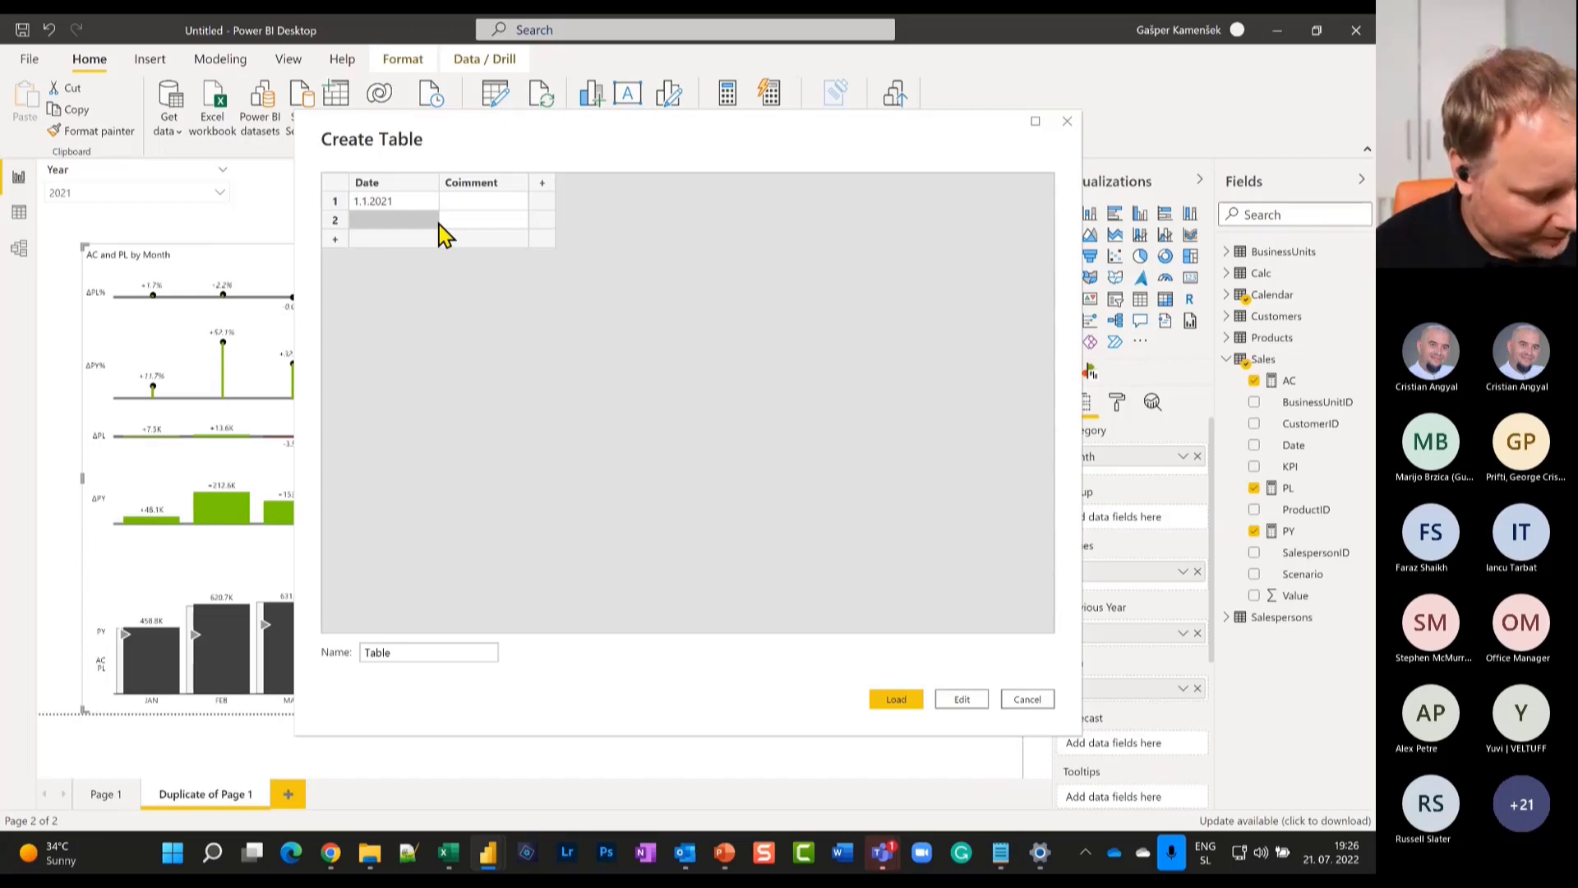
{"action": "type", "text": "23."}
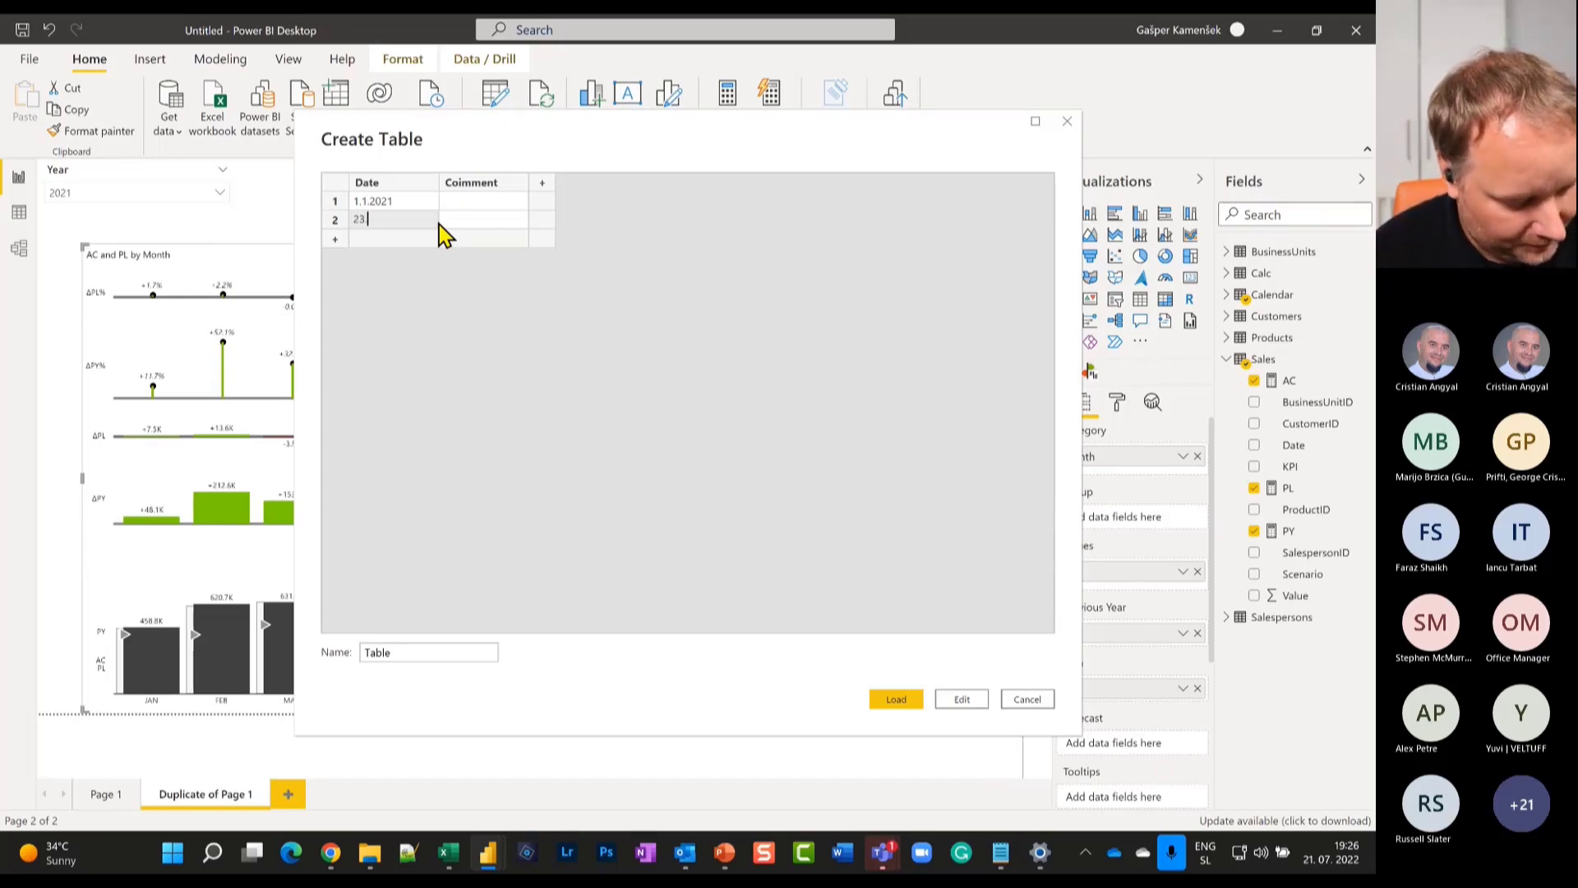
{"action": "type", "text": "5"}
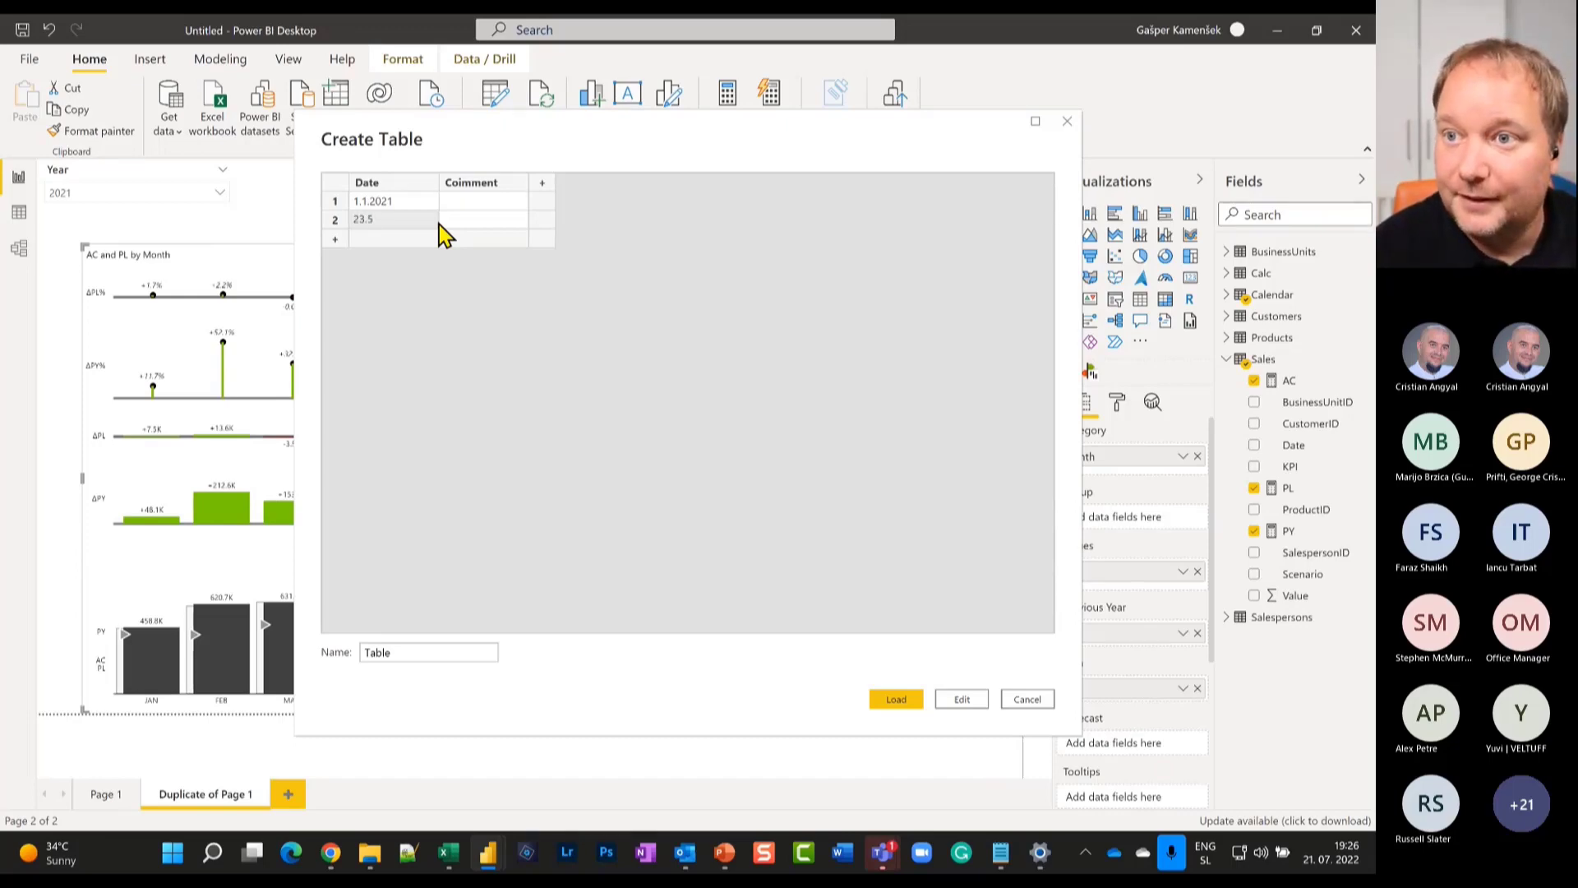
{"action": "type", "text": ".2021"}
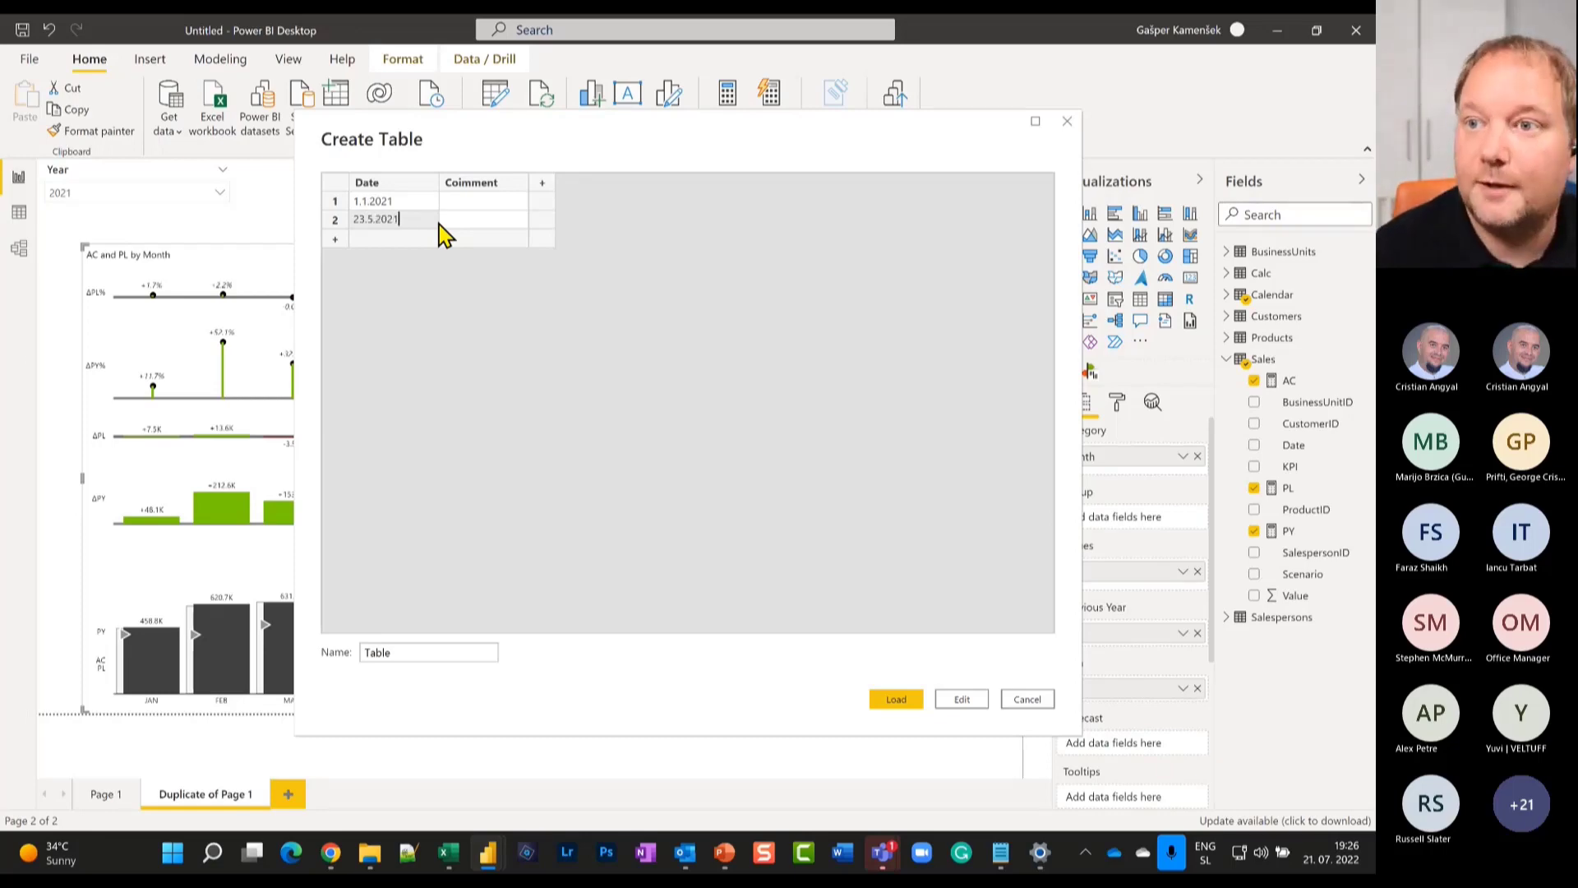
Fill in the comments "Lalala" for 1.1.2021 and "Yesterday, all my troubles..." for 23.5.2021.
{"action": "left_click", "coordinate": [485, 202]}
{"action": "type", "text": "Lalala"}
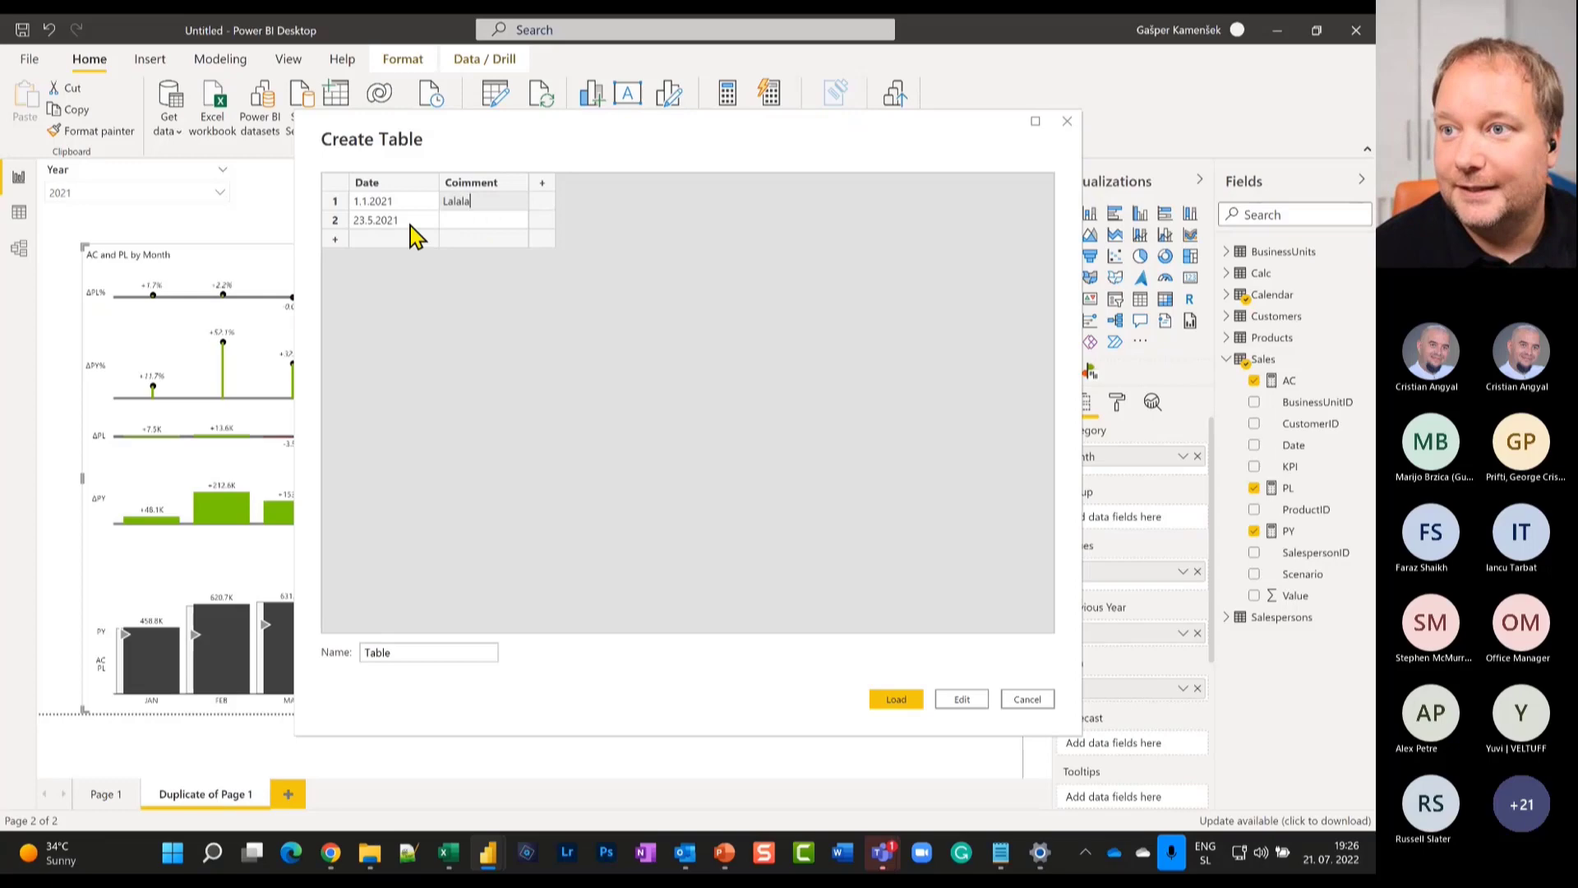
{"action": "left_click", "coordinate": [462, 222]}
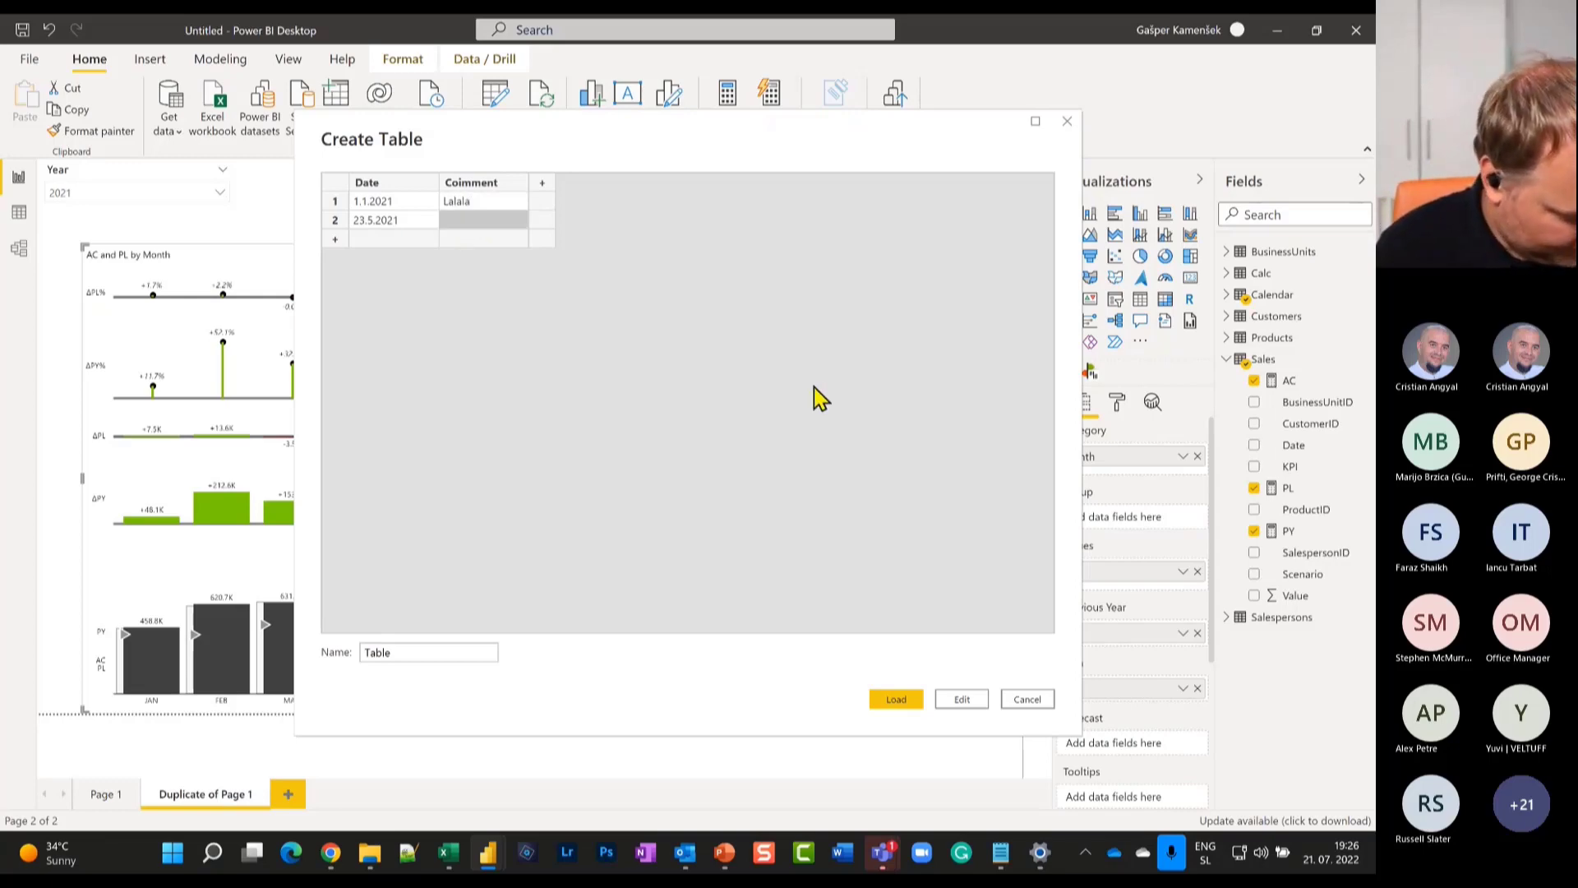
{"action": "type", "text": "Yesterday"}
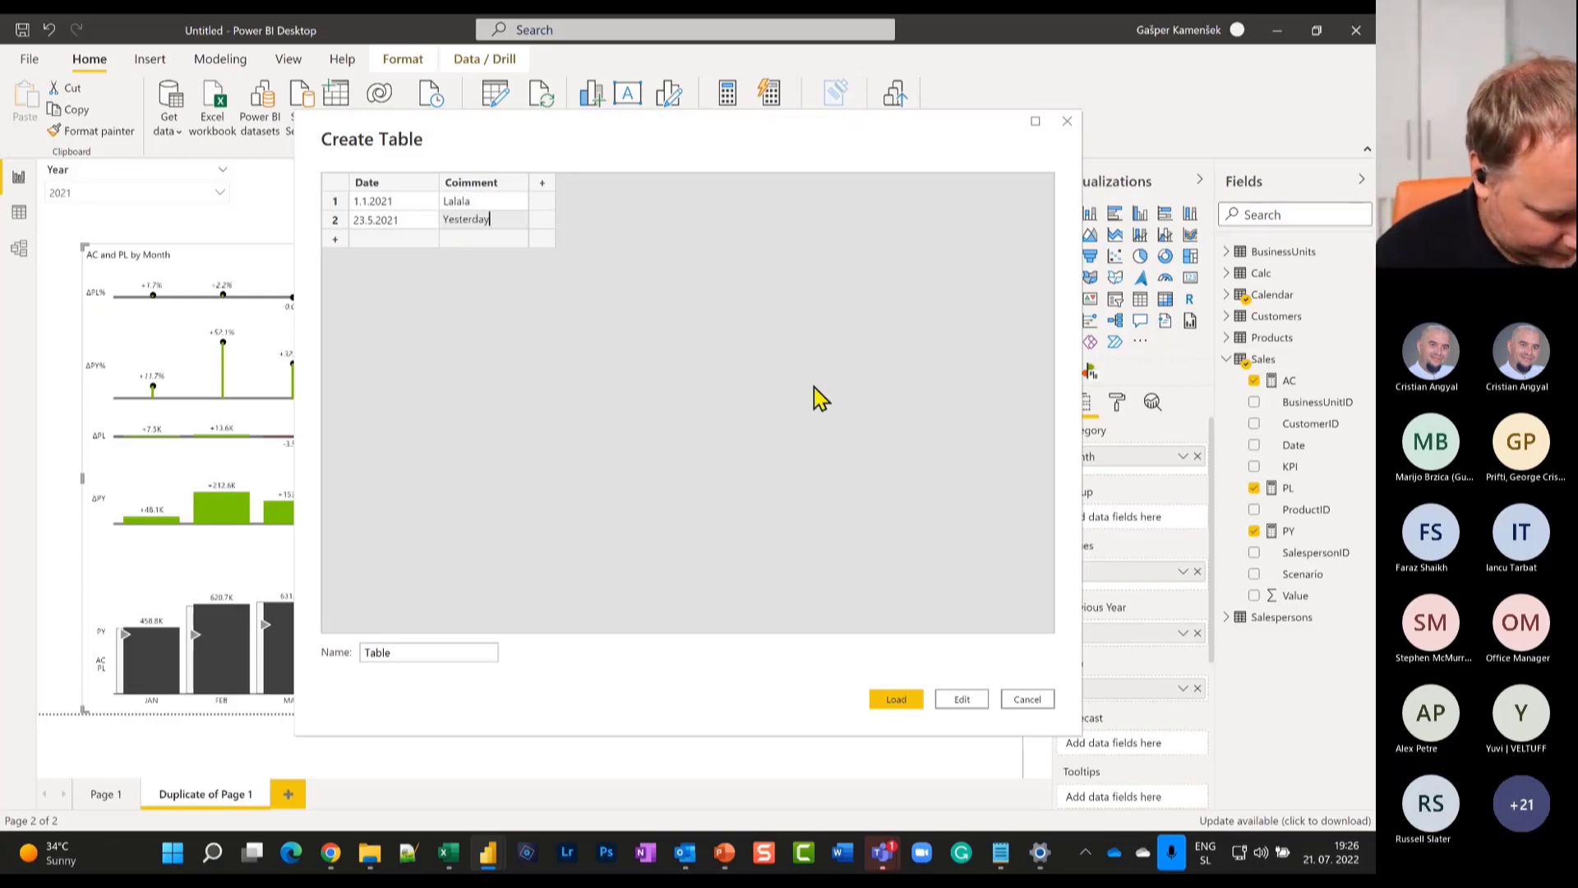
{"action": "type", "text": ", all my "}
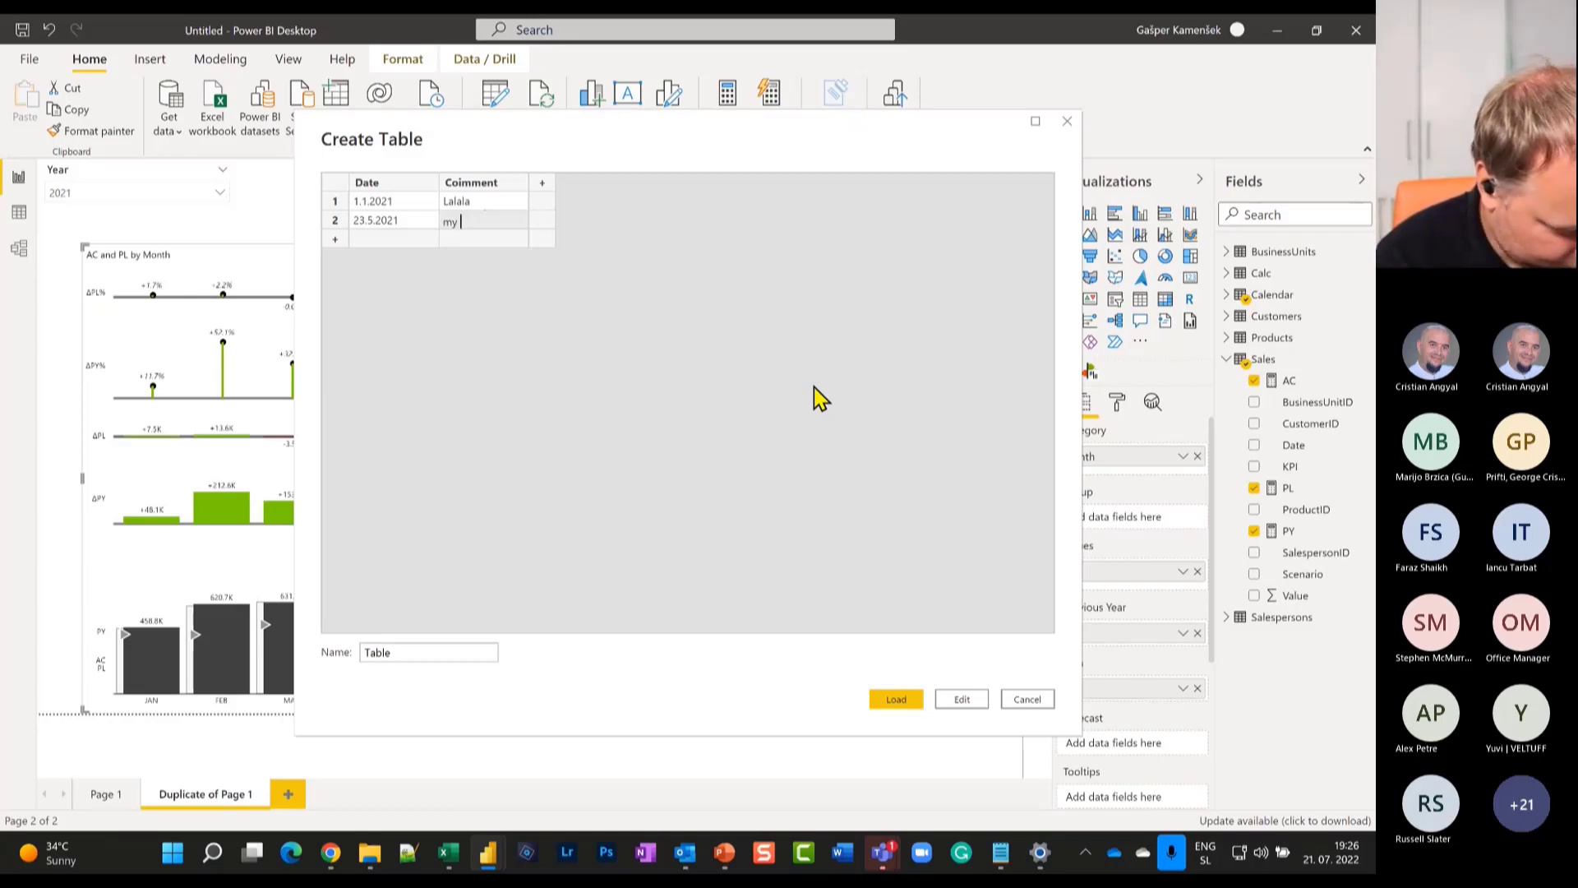
{"action": "type", "text": "troub"}
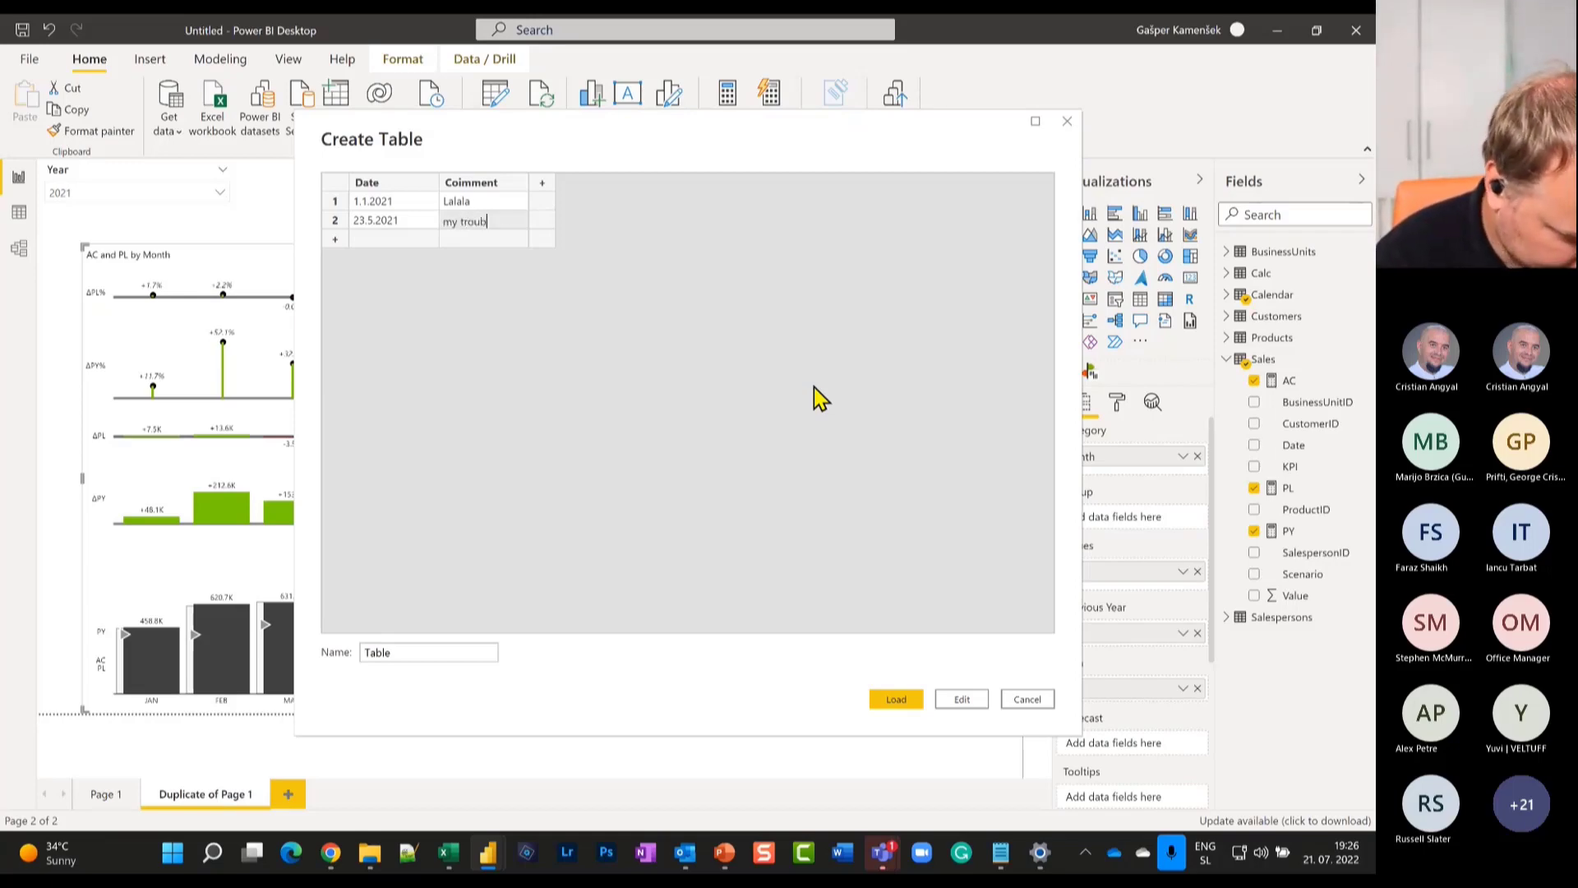
{"action": "type", "text": "les..."}
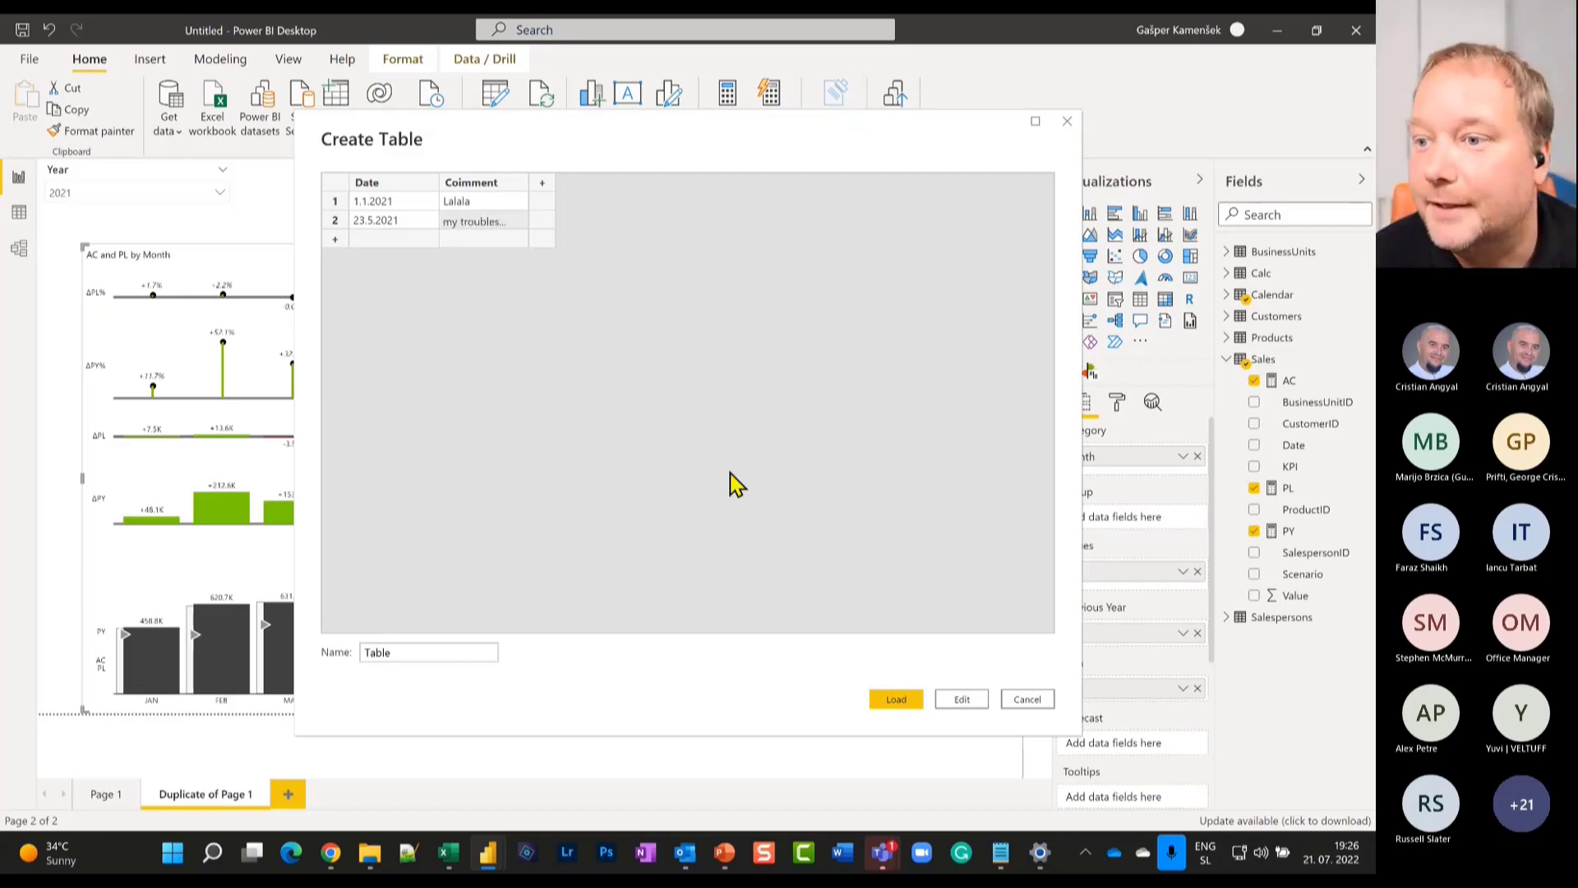
Name the new table Comment and load it into the model.
{"action": "left_click", "coordinate": [387, 652]}
{"action": "double_click", "coordinate": [388, 653]}
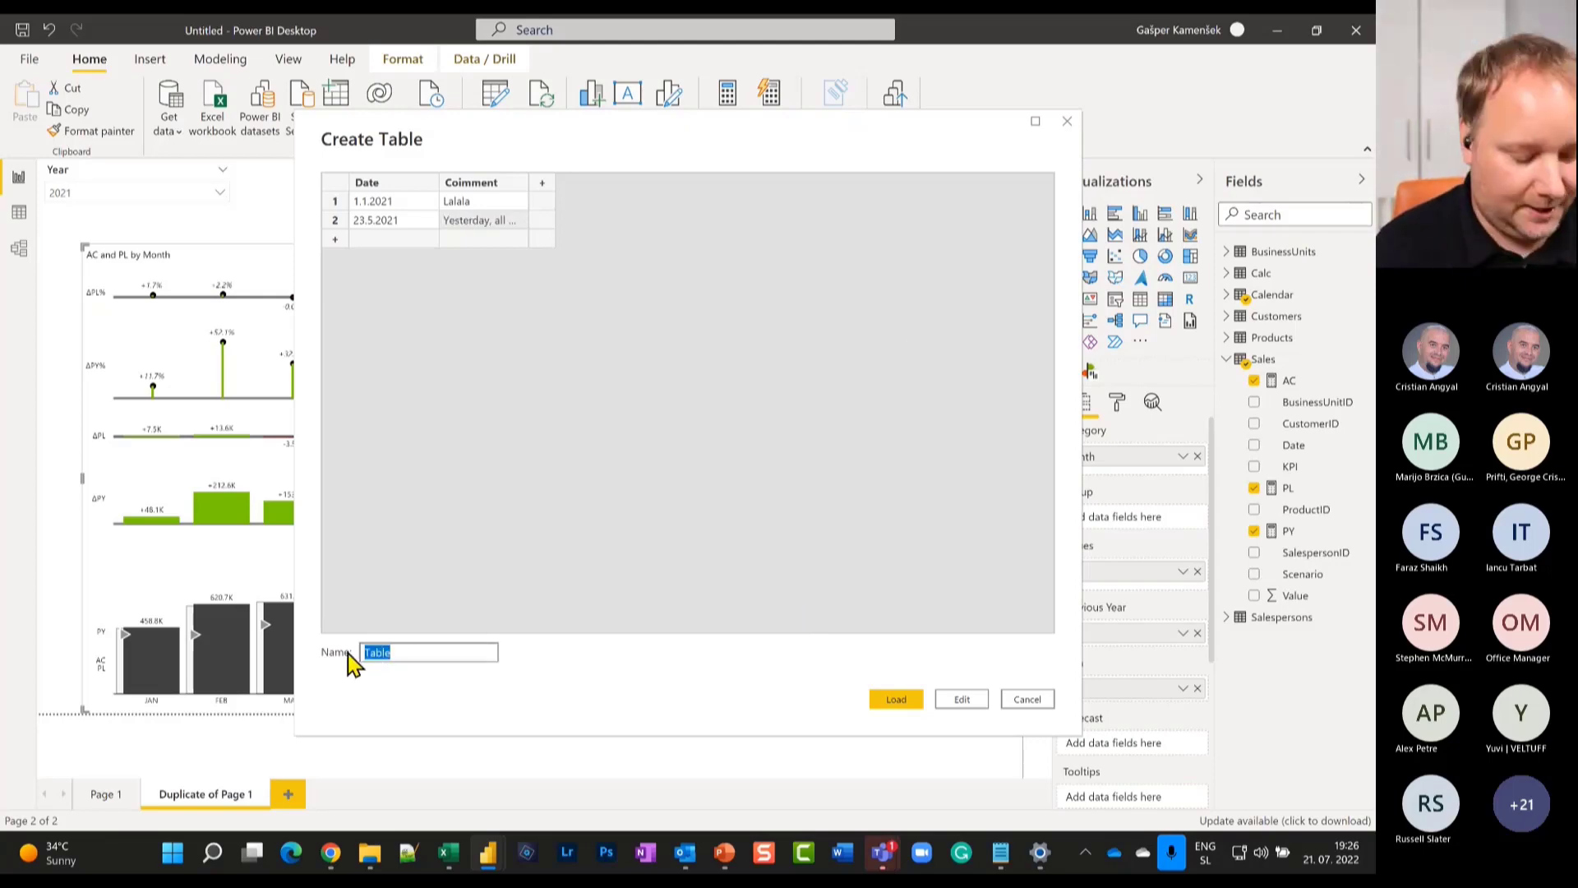
{"action": "type", "text": "Comment"}
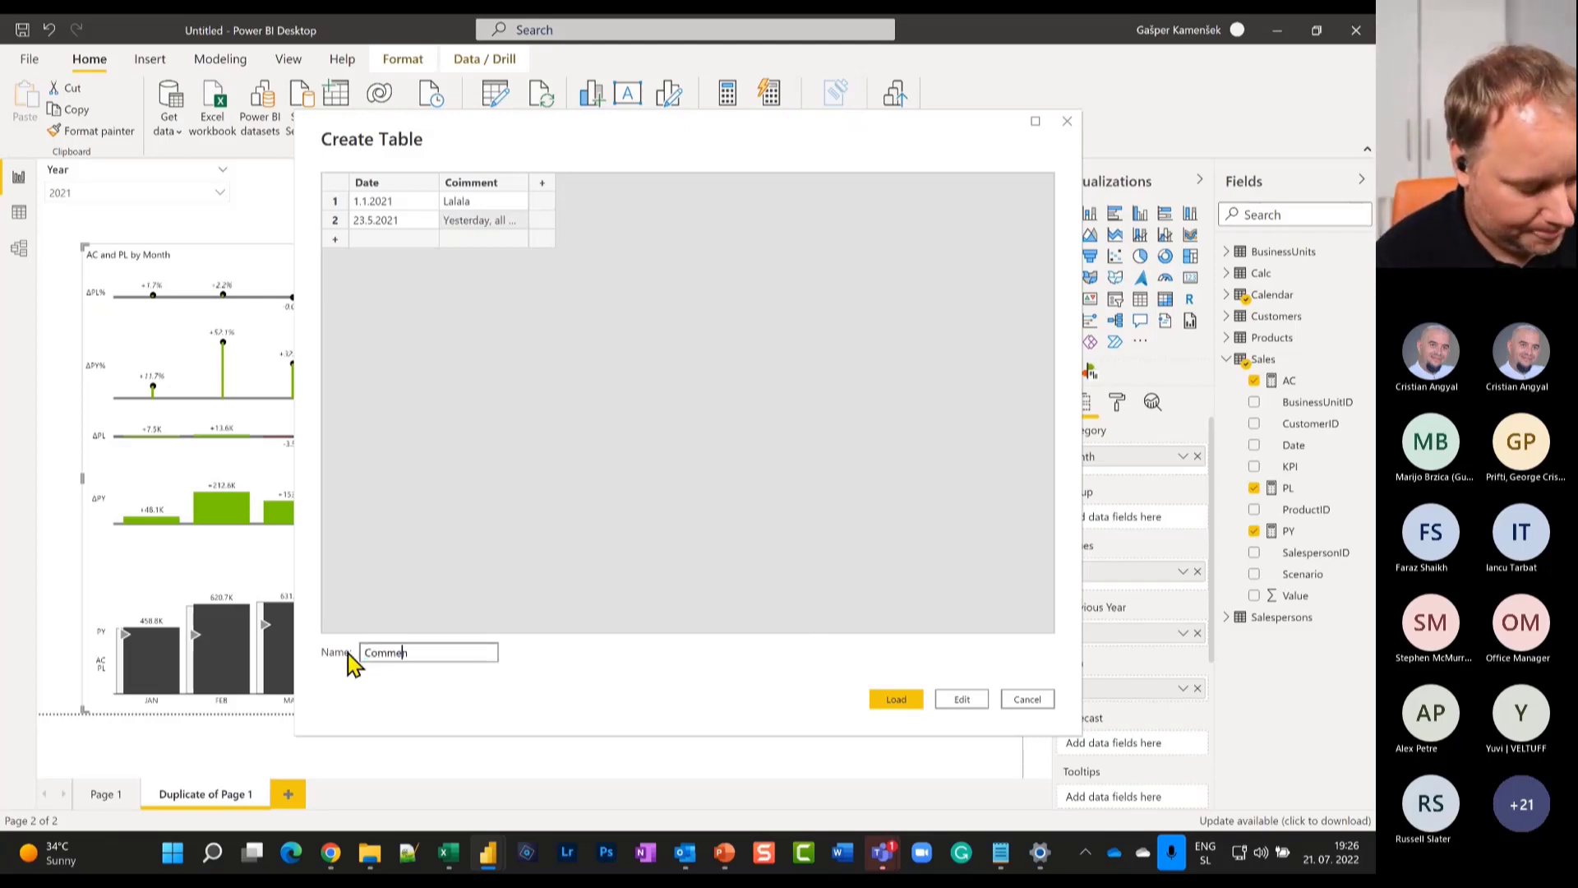
{"action": "left_click", "coordinate": [909, 699]}
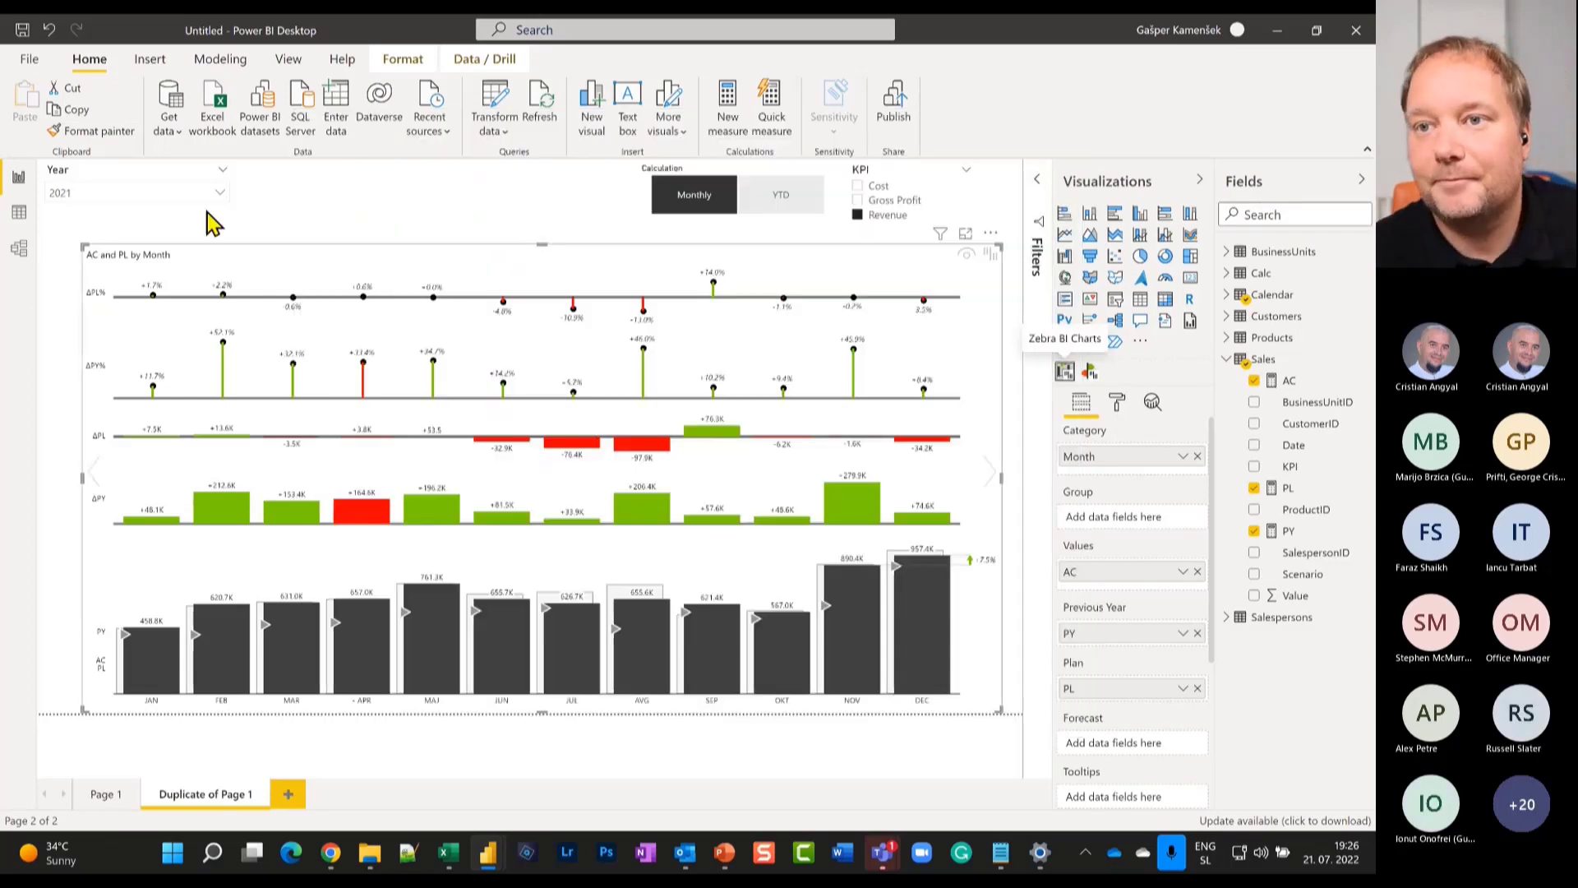
In the model diagram, move the Comment table near Calendar and relate its Date column to Calendar's Date.
{"action": "left_click", "coordinate": [19, 249]}
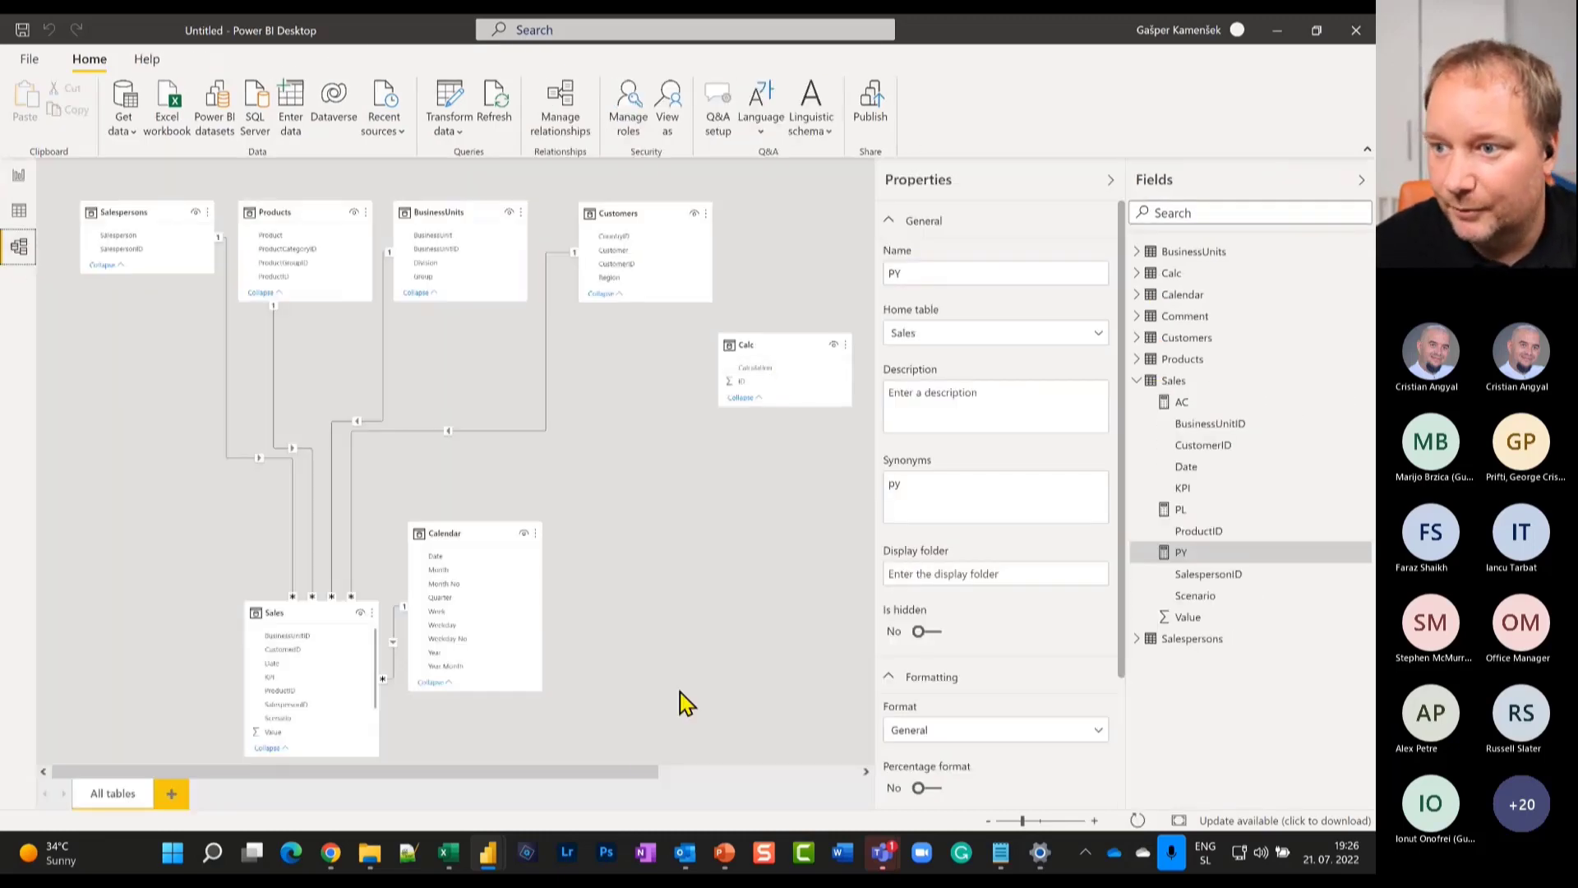
{"action": "left_click_drag", "start_coordinate": [638, 773], "coordinate": [839, 773]}
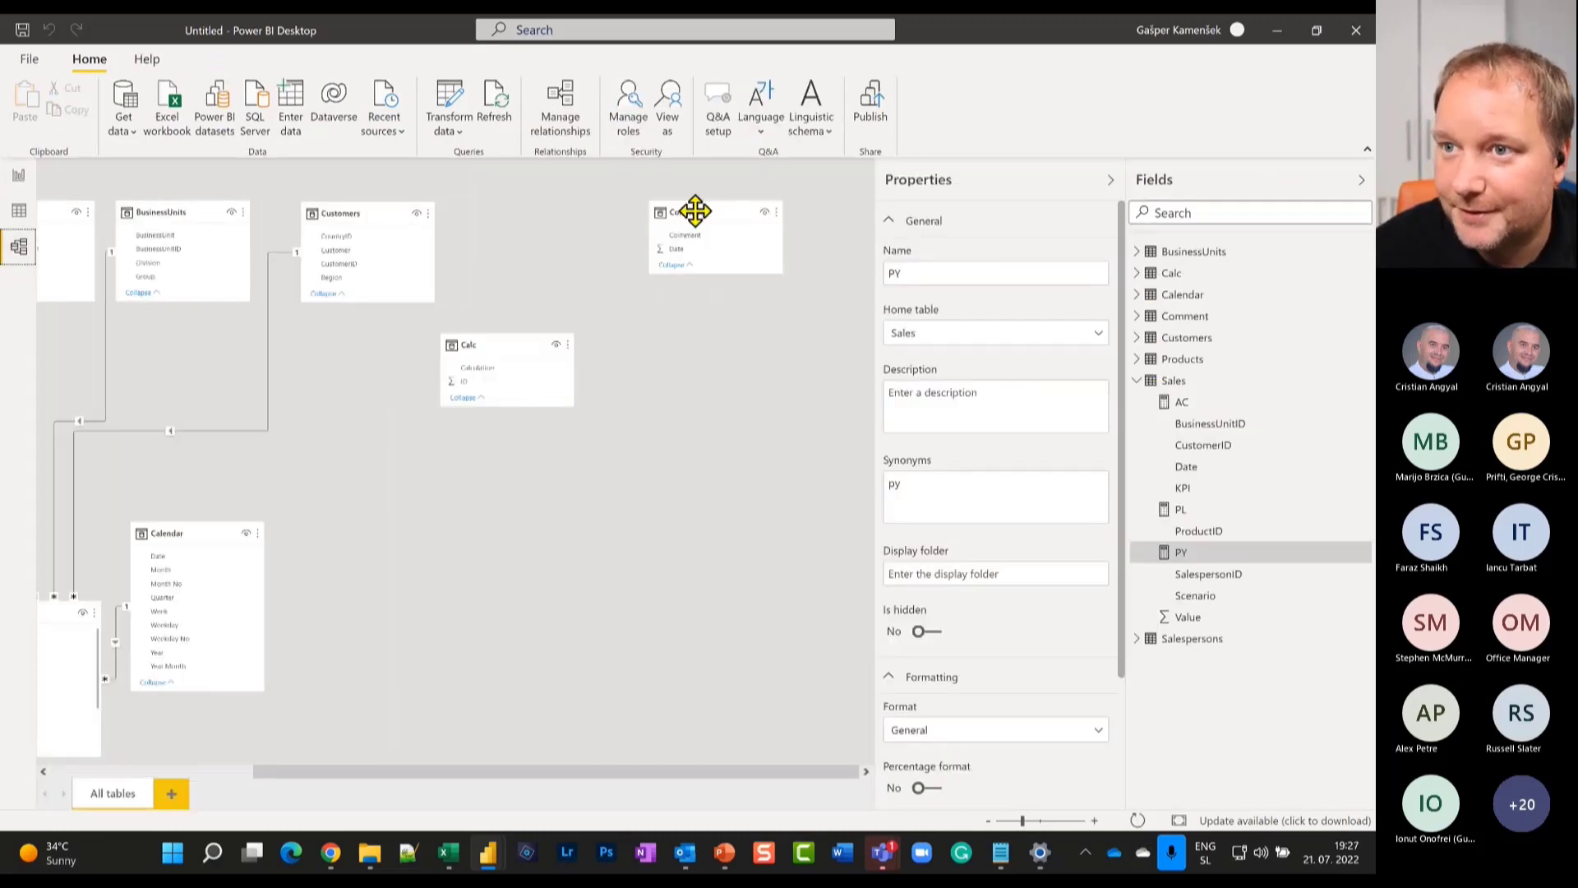
{"action": "left_click_drag", "start_coordinate": [695, 212], "coordinate": [486, 555]}
{"action": "left_click", "coordinate": [580, 395]}
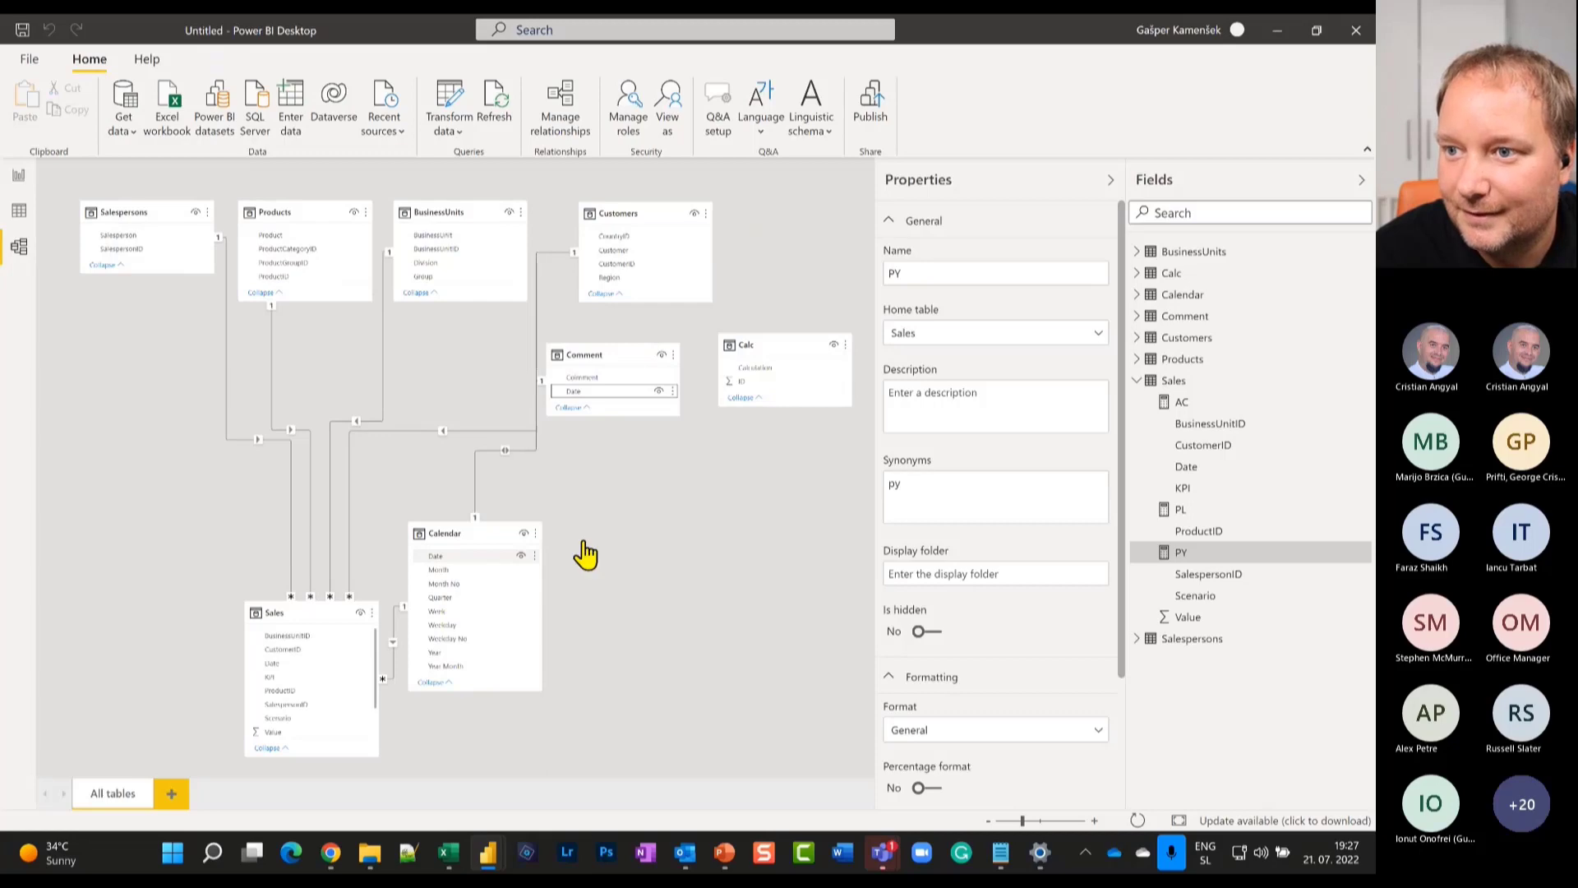
Set the Comment–Calendar relationship to Many to one (*:1) with a Single cross filter direction.
{"action": "double_click", "coordinate": [523, 450]}
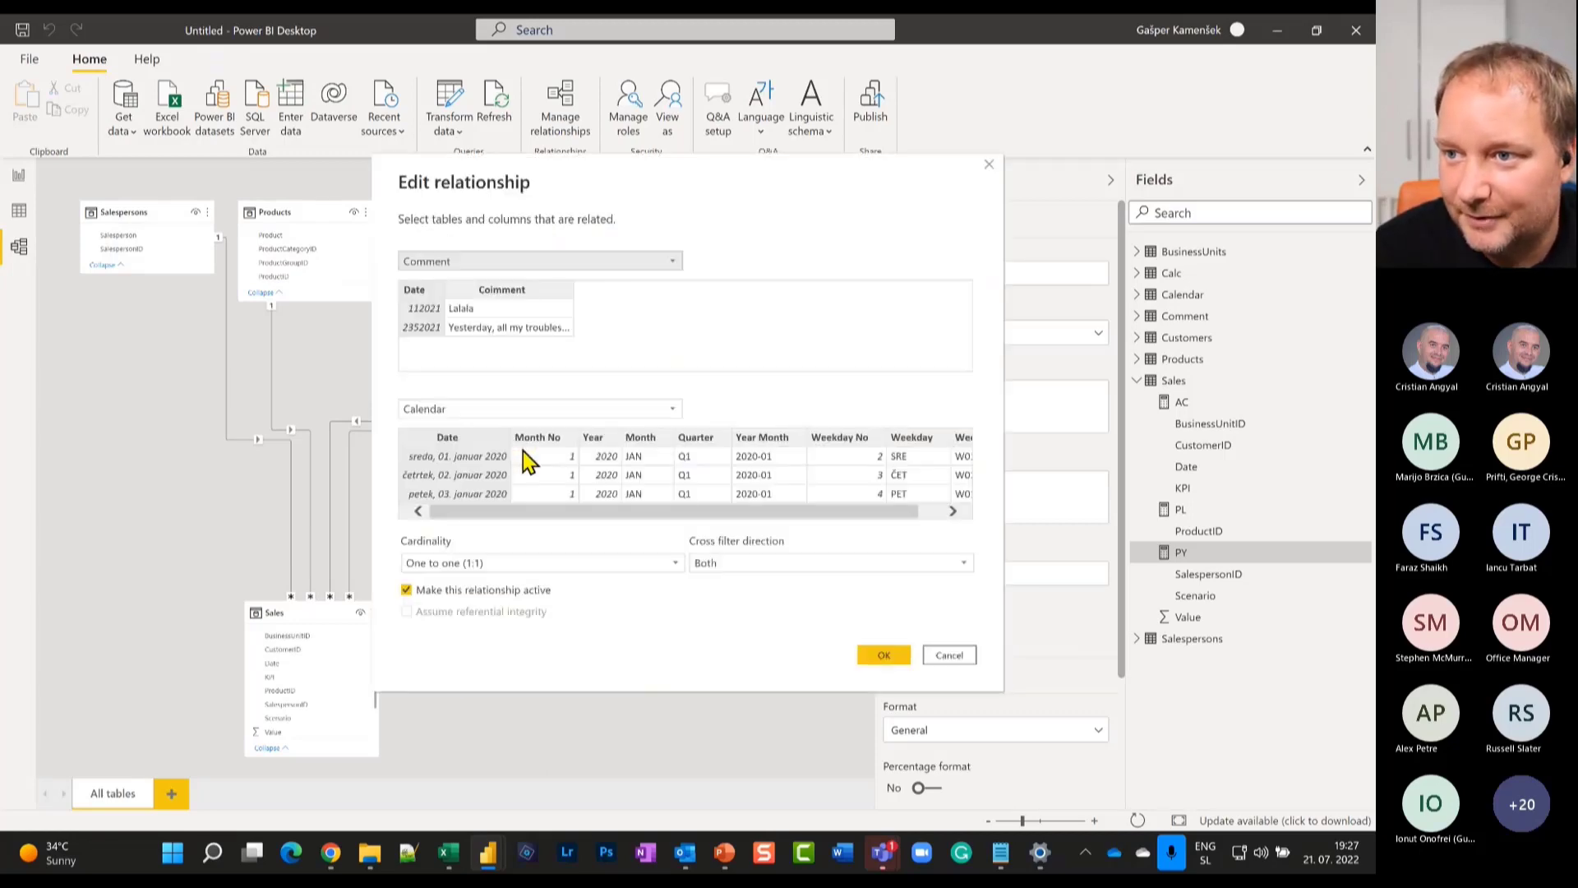
{"action": "left_click", "coordinate": [503, 566]}
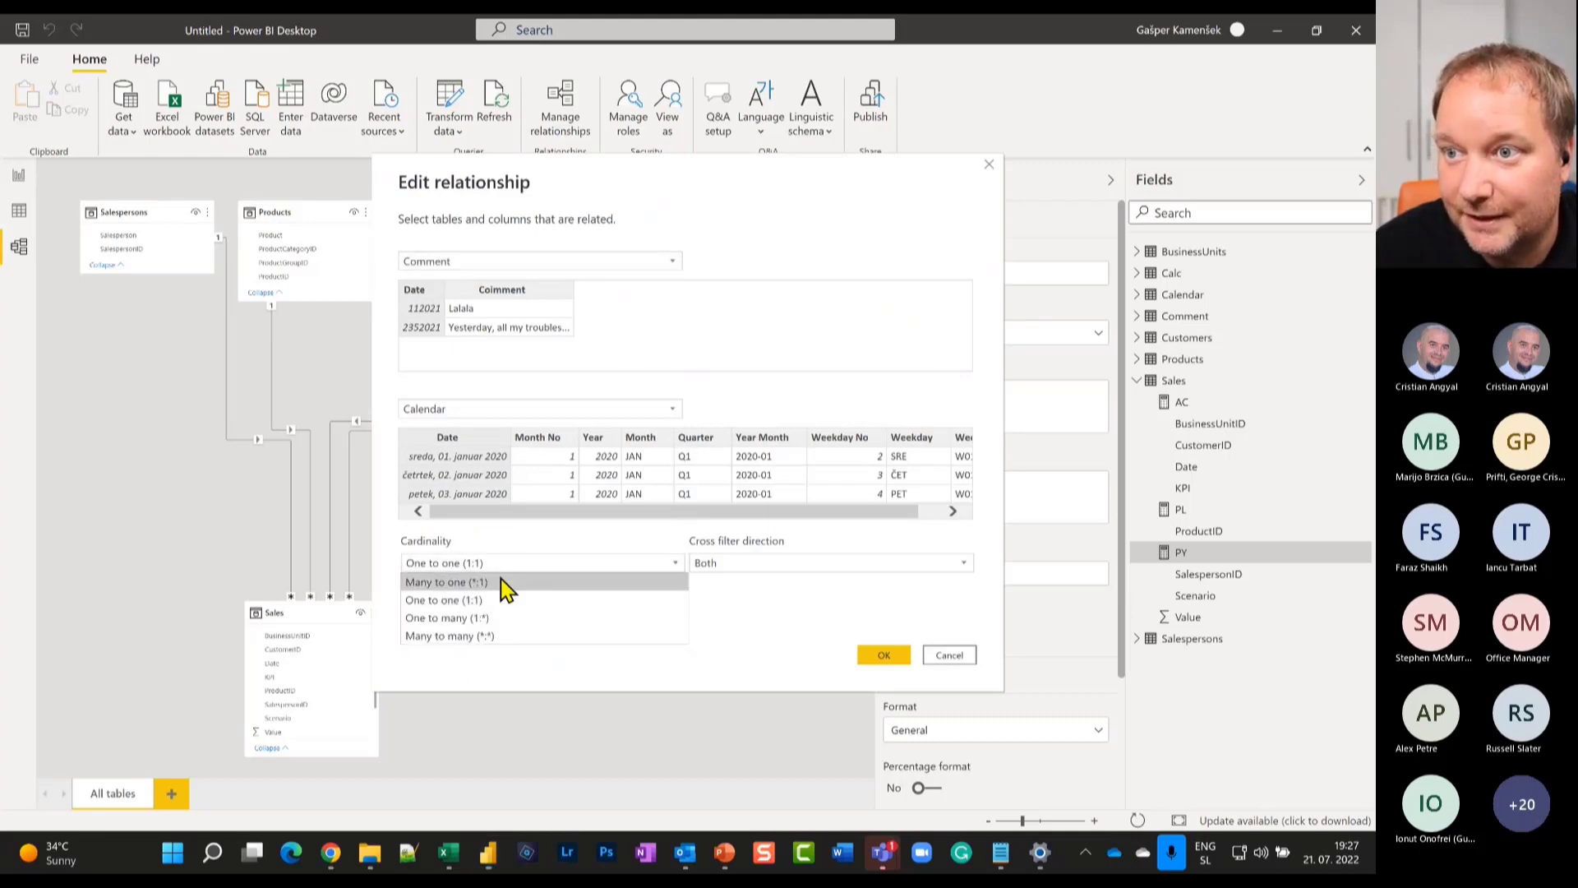
{"action": "left_click", "coordinate": [501, 579]}
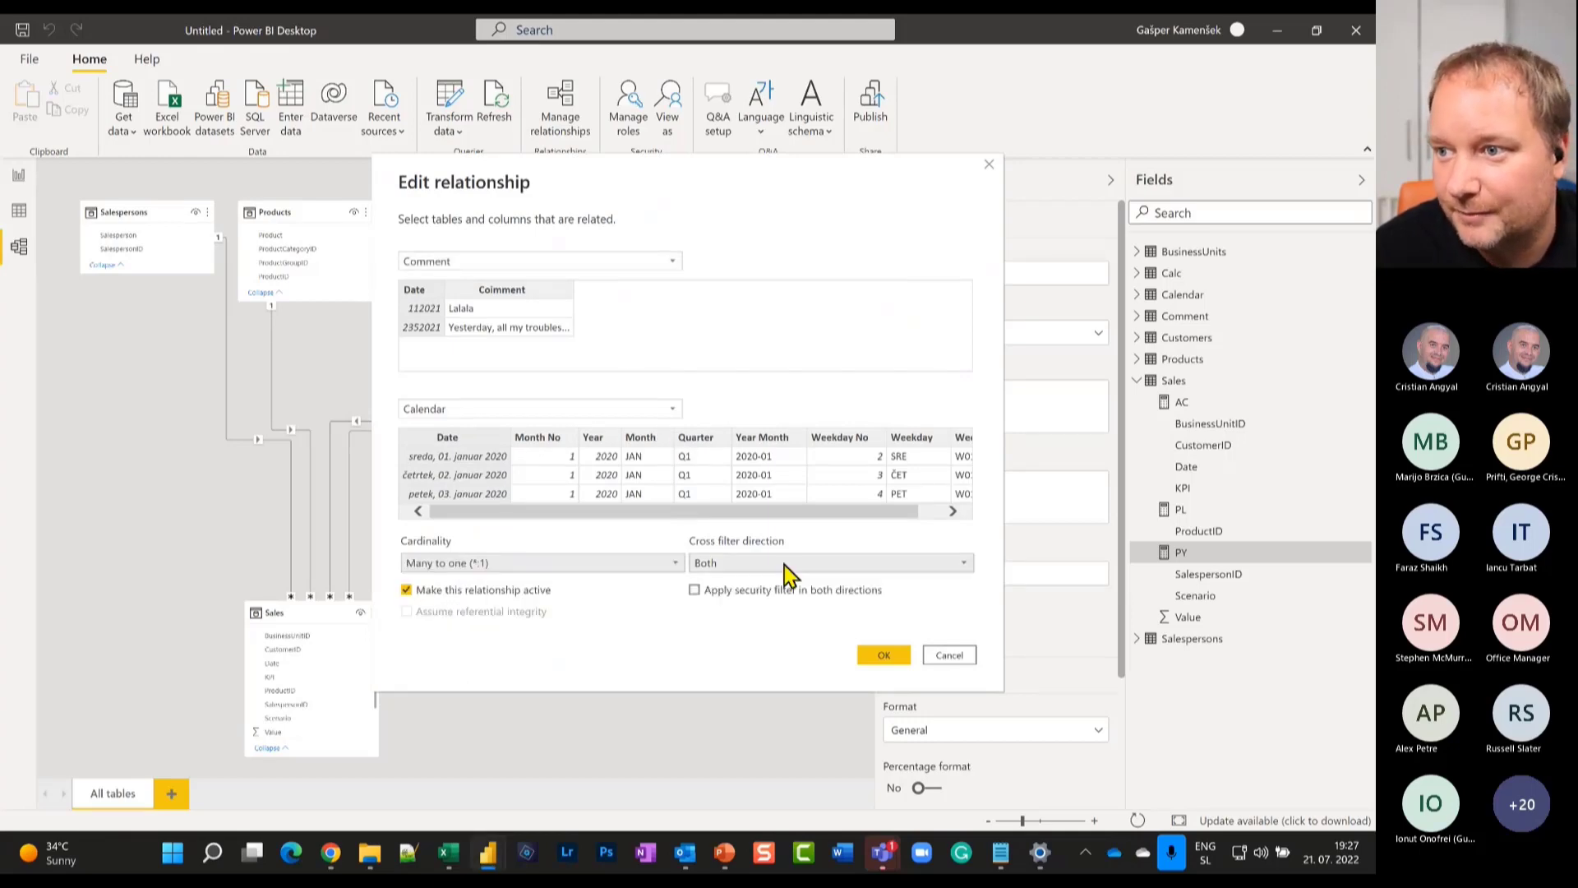
{"action": "left_click", "coordinate": [784, 563]}
{"action": "left_click", "coordinate": [767, 589]}
{"action": "left_click", "coordinate": [900, 656]}
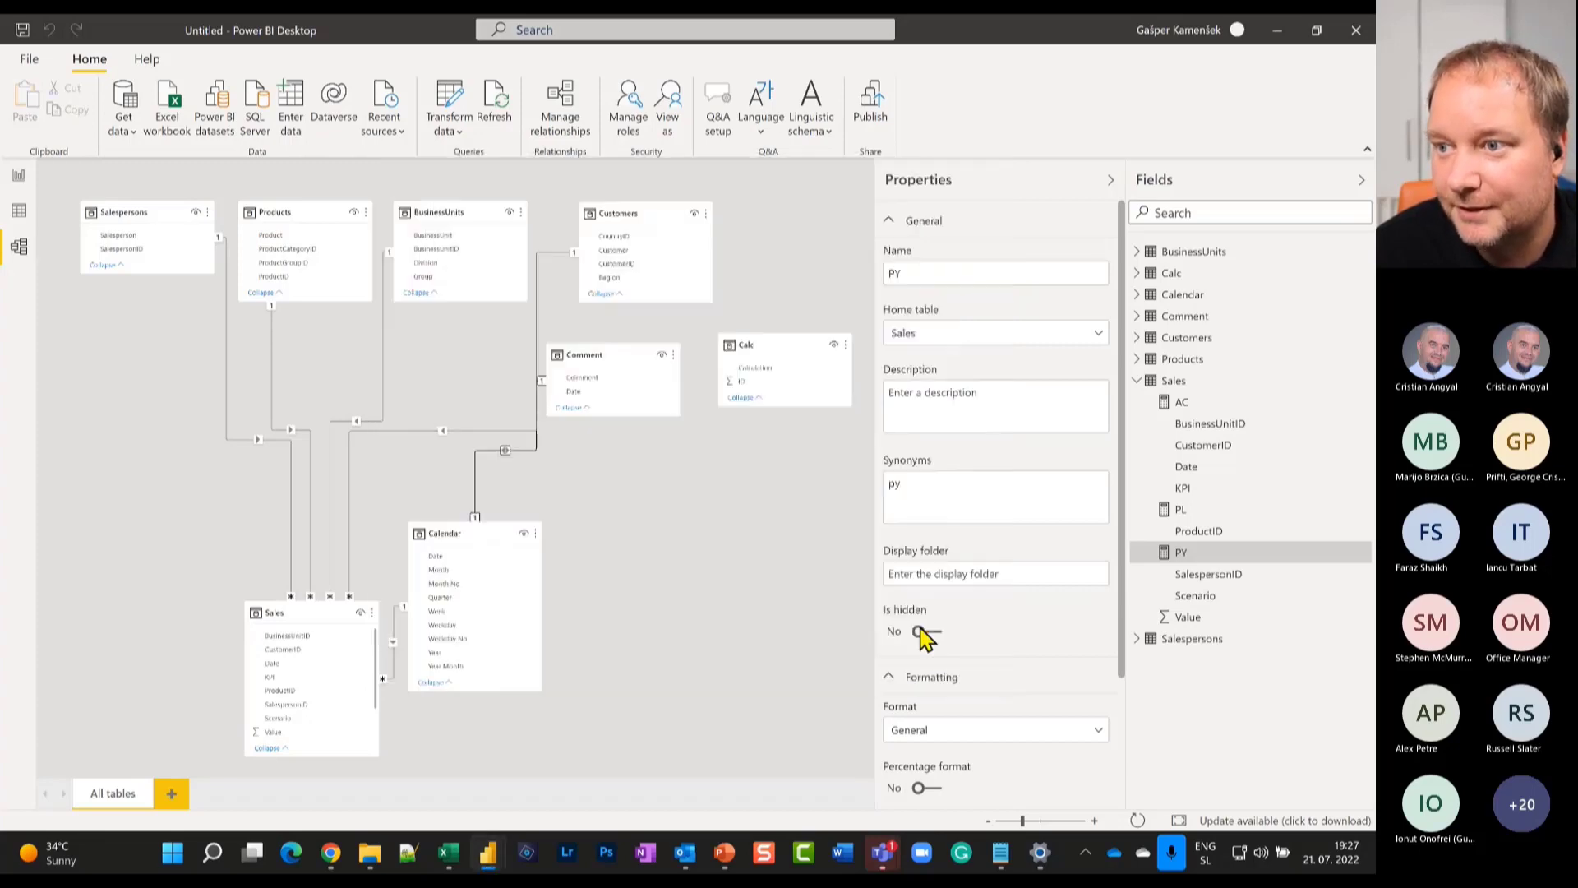
Change the Comment query's Date column to the Date data type in Power Query and apply the change.
{"action": "left_click", "coordinate": [452, 99]}
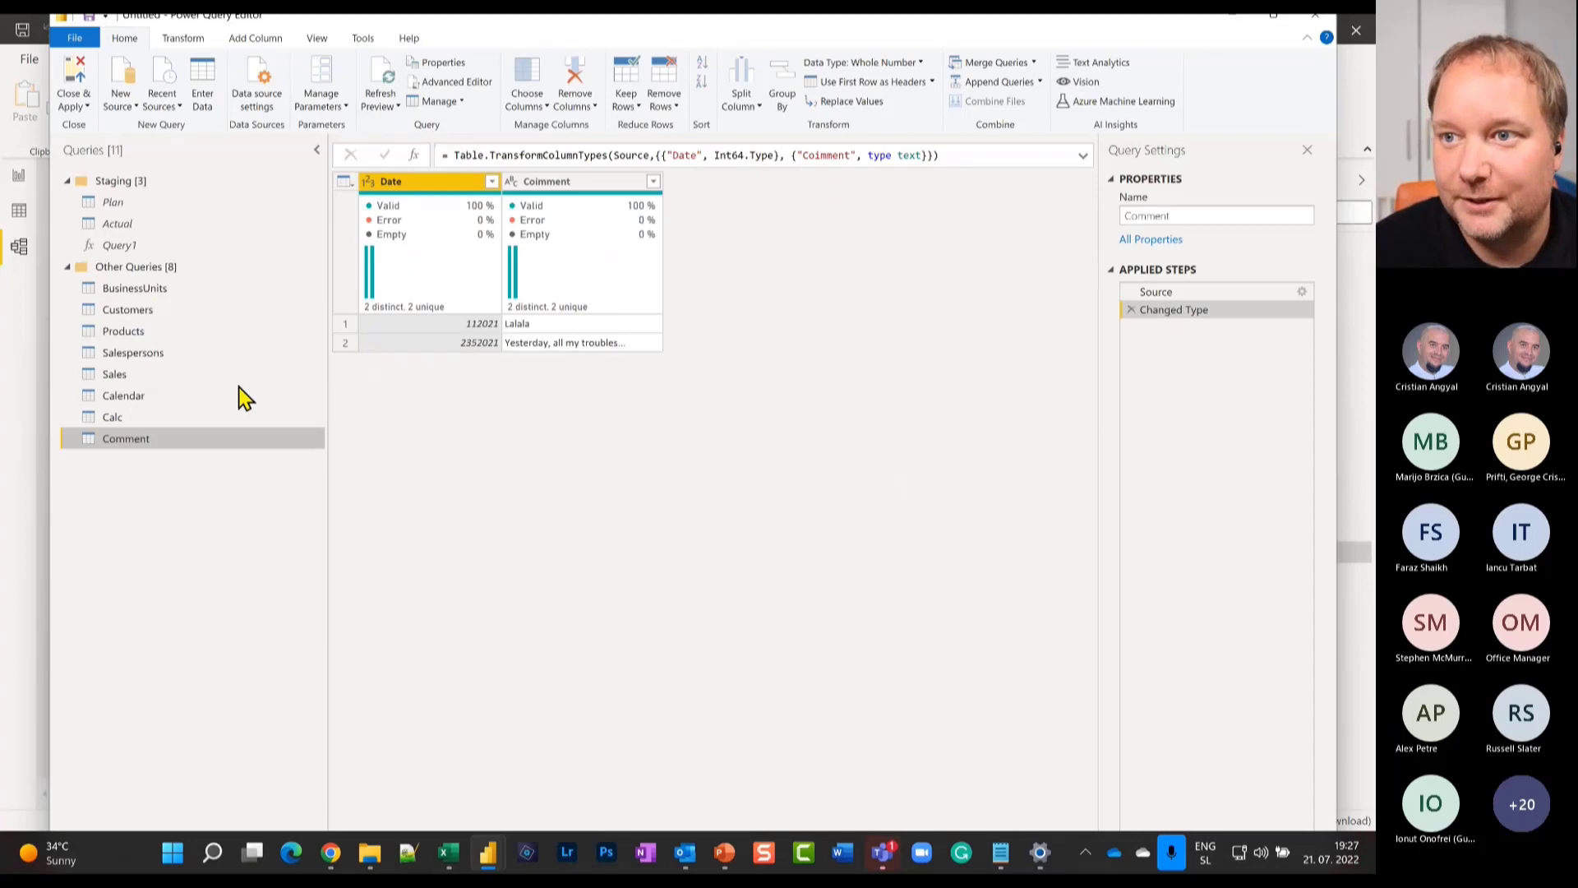
{"action": "left_click", "coordinate": [368, 180]}
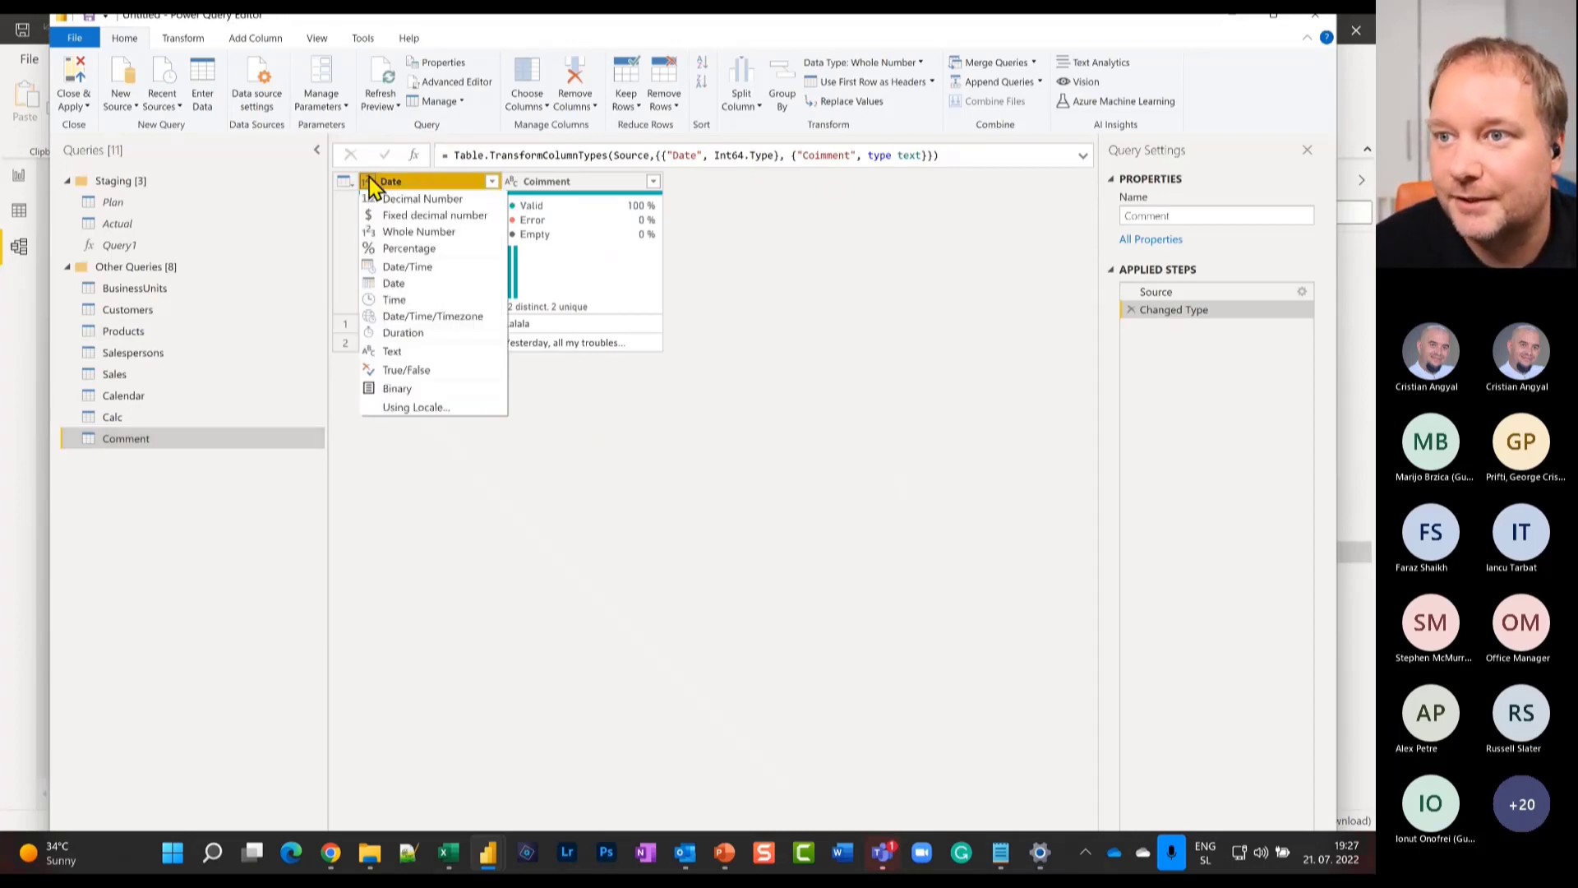
{"action": "left_click", "coordinate": [393, 283]}
{"action": "left_click", "coordinate": [673, 477]}
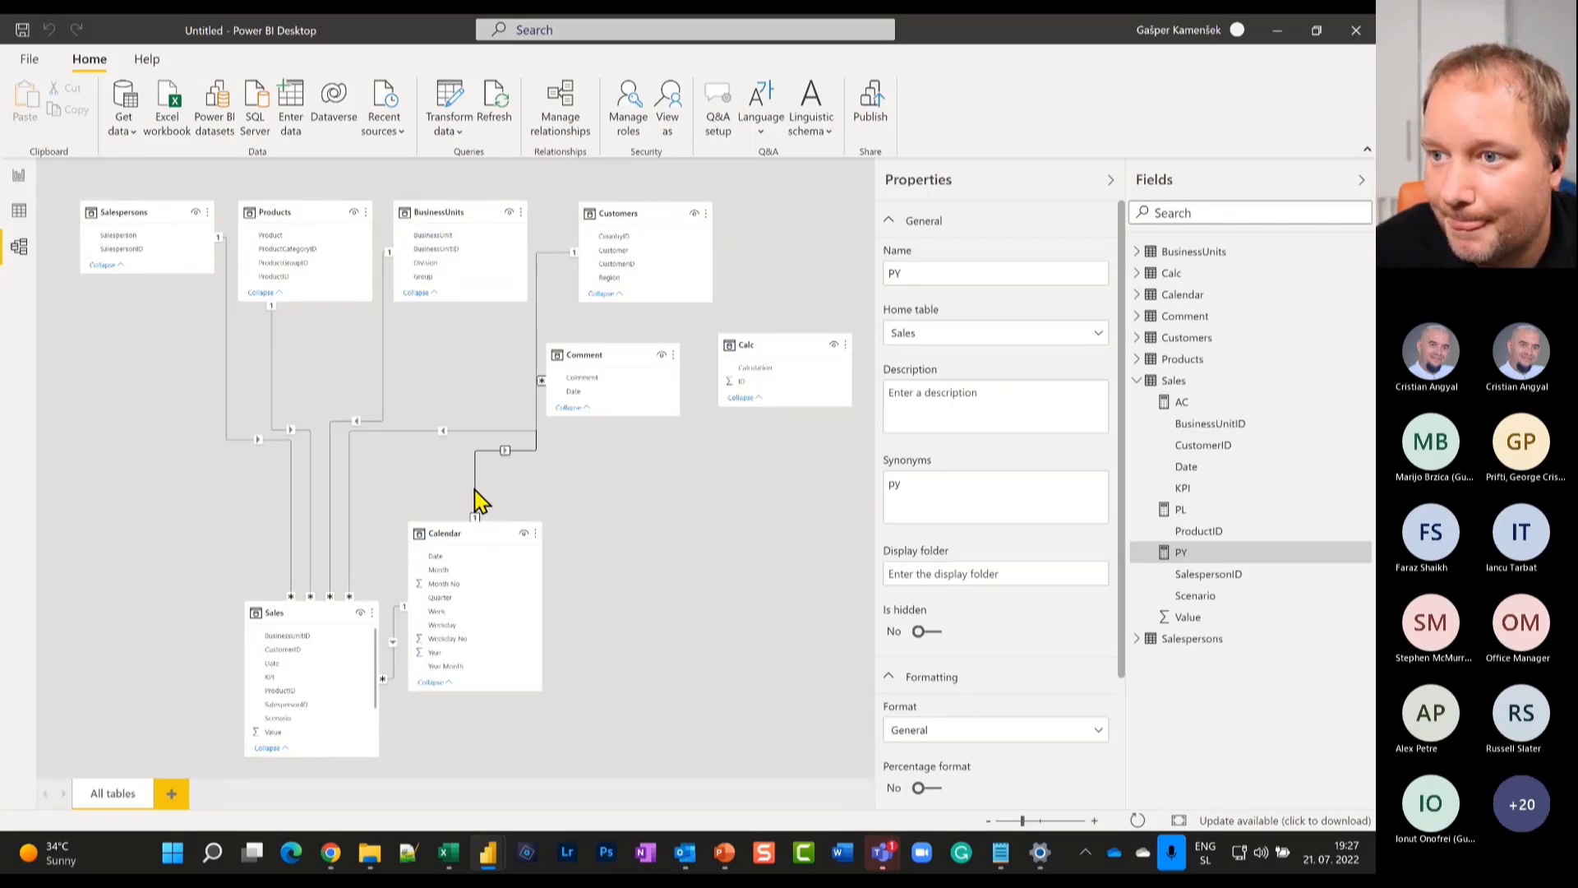
Set the Comment–Calendar relationship's cardinality to One to many (1:*).
{"action": "double_click", "coordinate": [534, 450]}
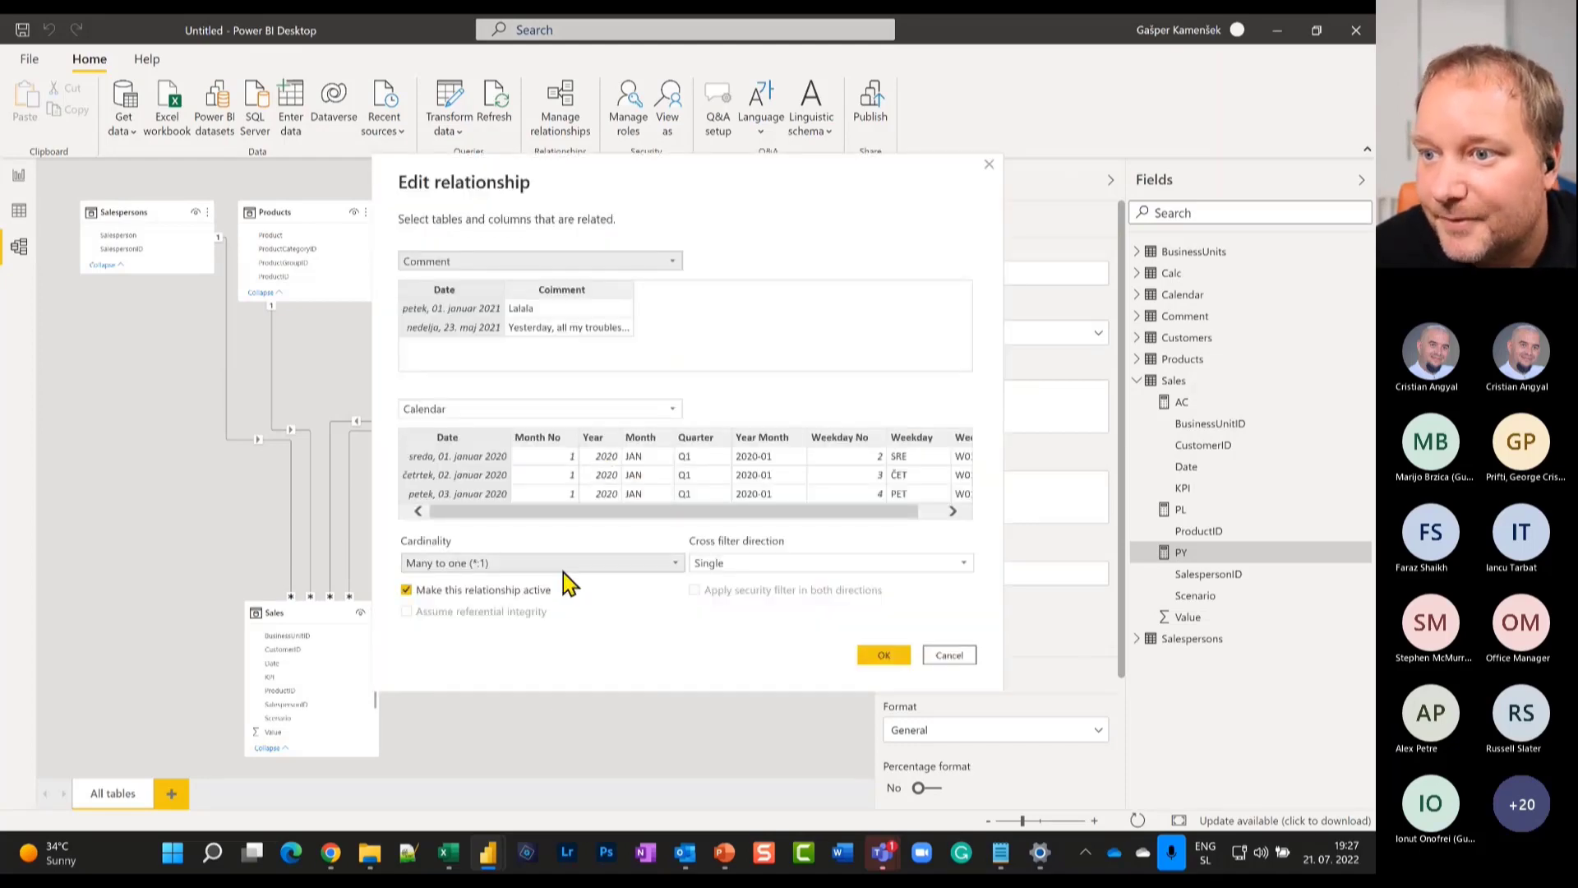
{"action": "left_click", "coordinate": [601, 563]}
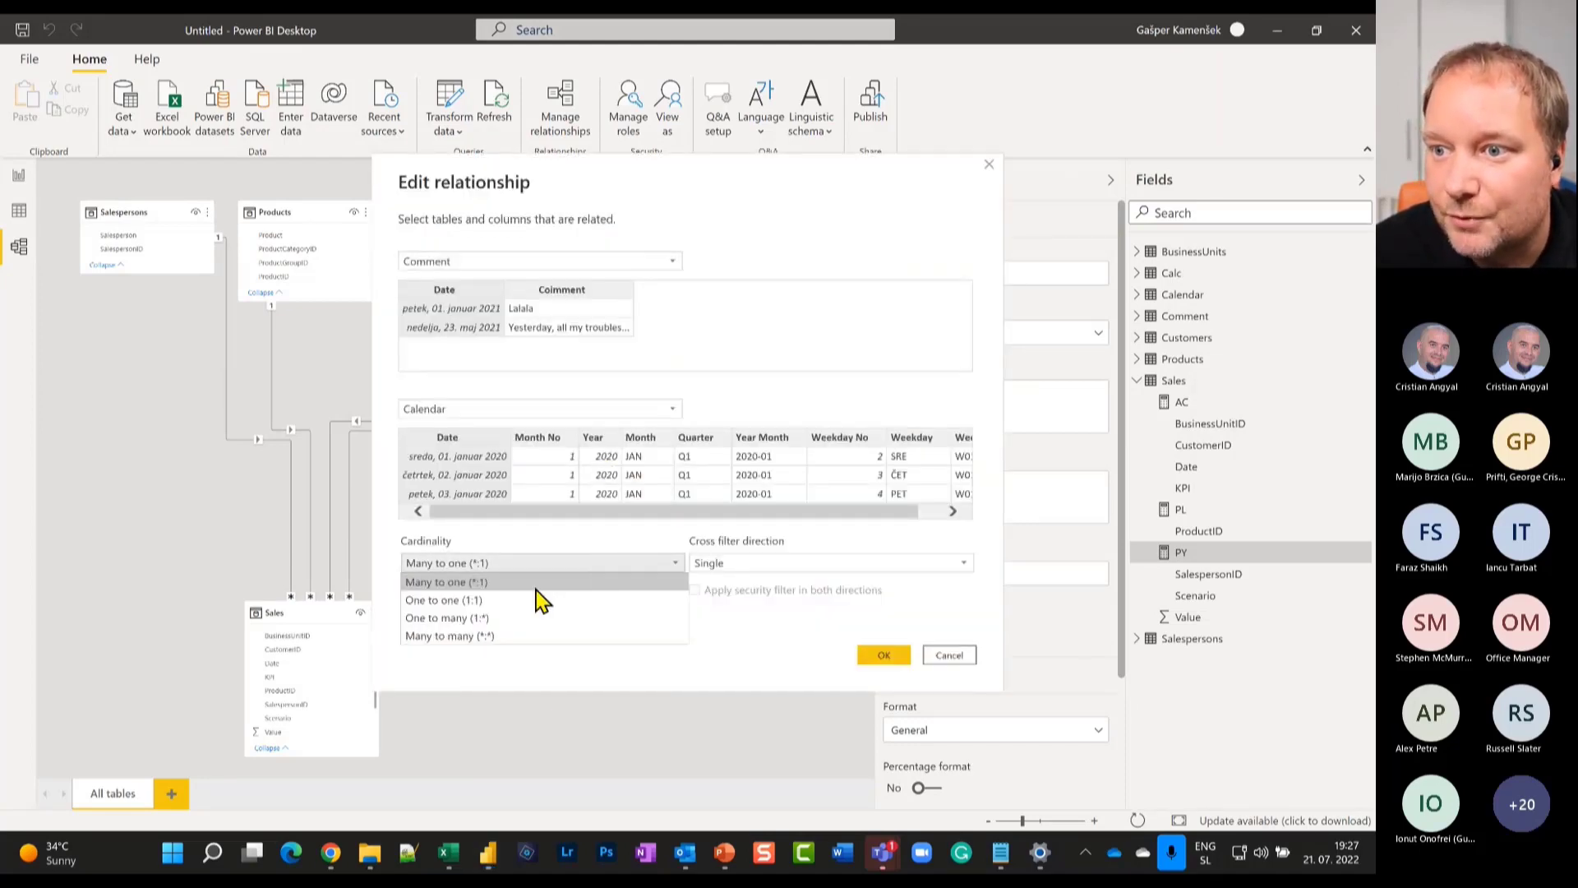
{"action": "left_click", "coordinate": [521, 617]}
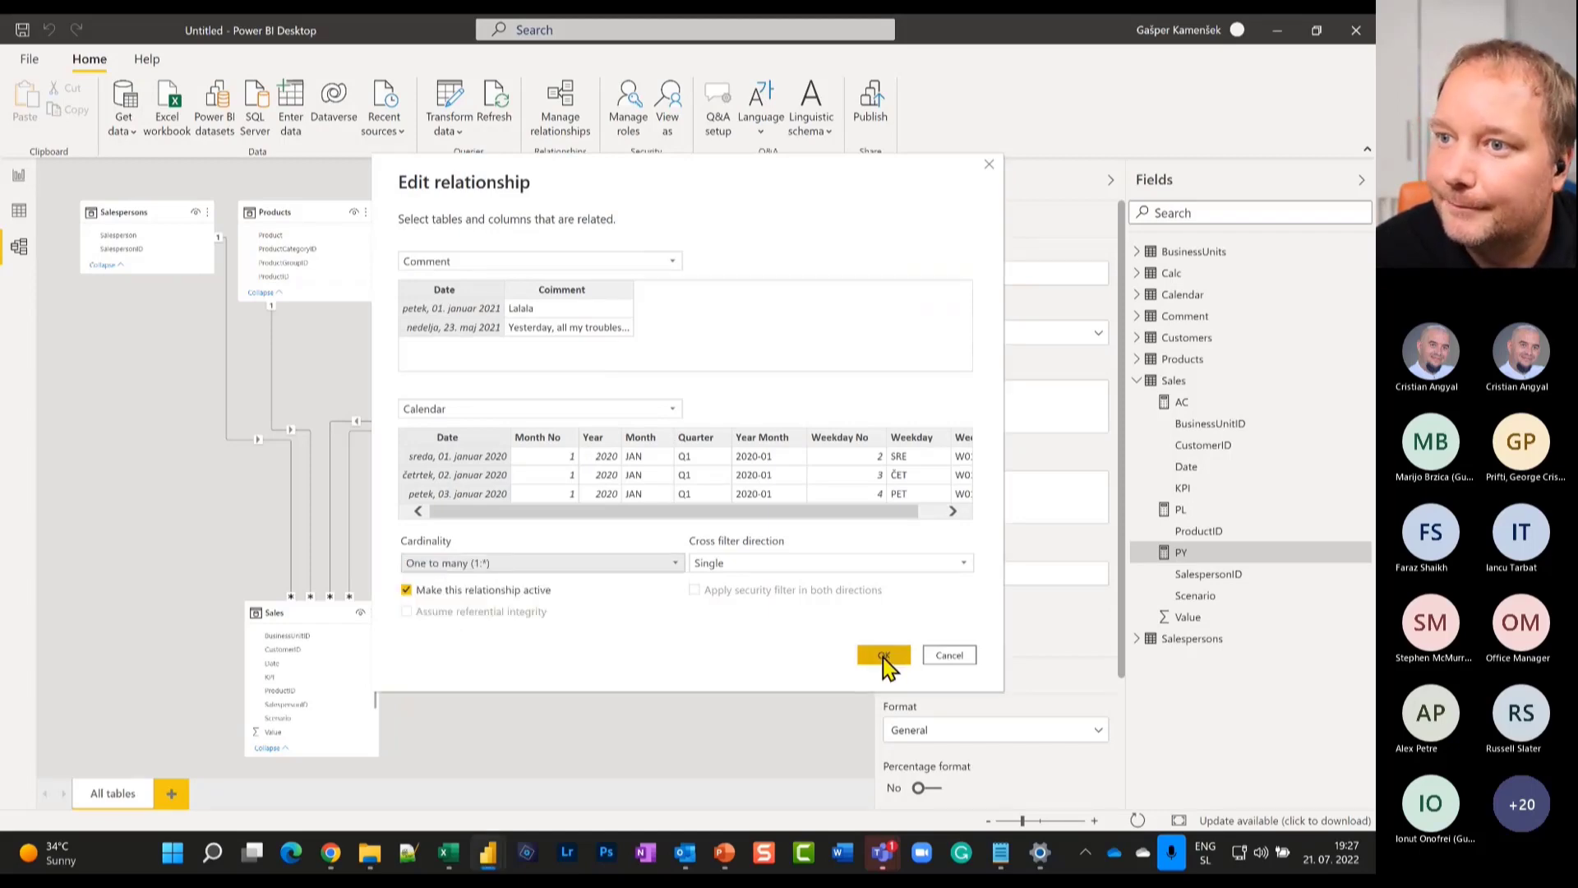
{"action": "left_click", "coordinate": [883, 658]}
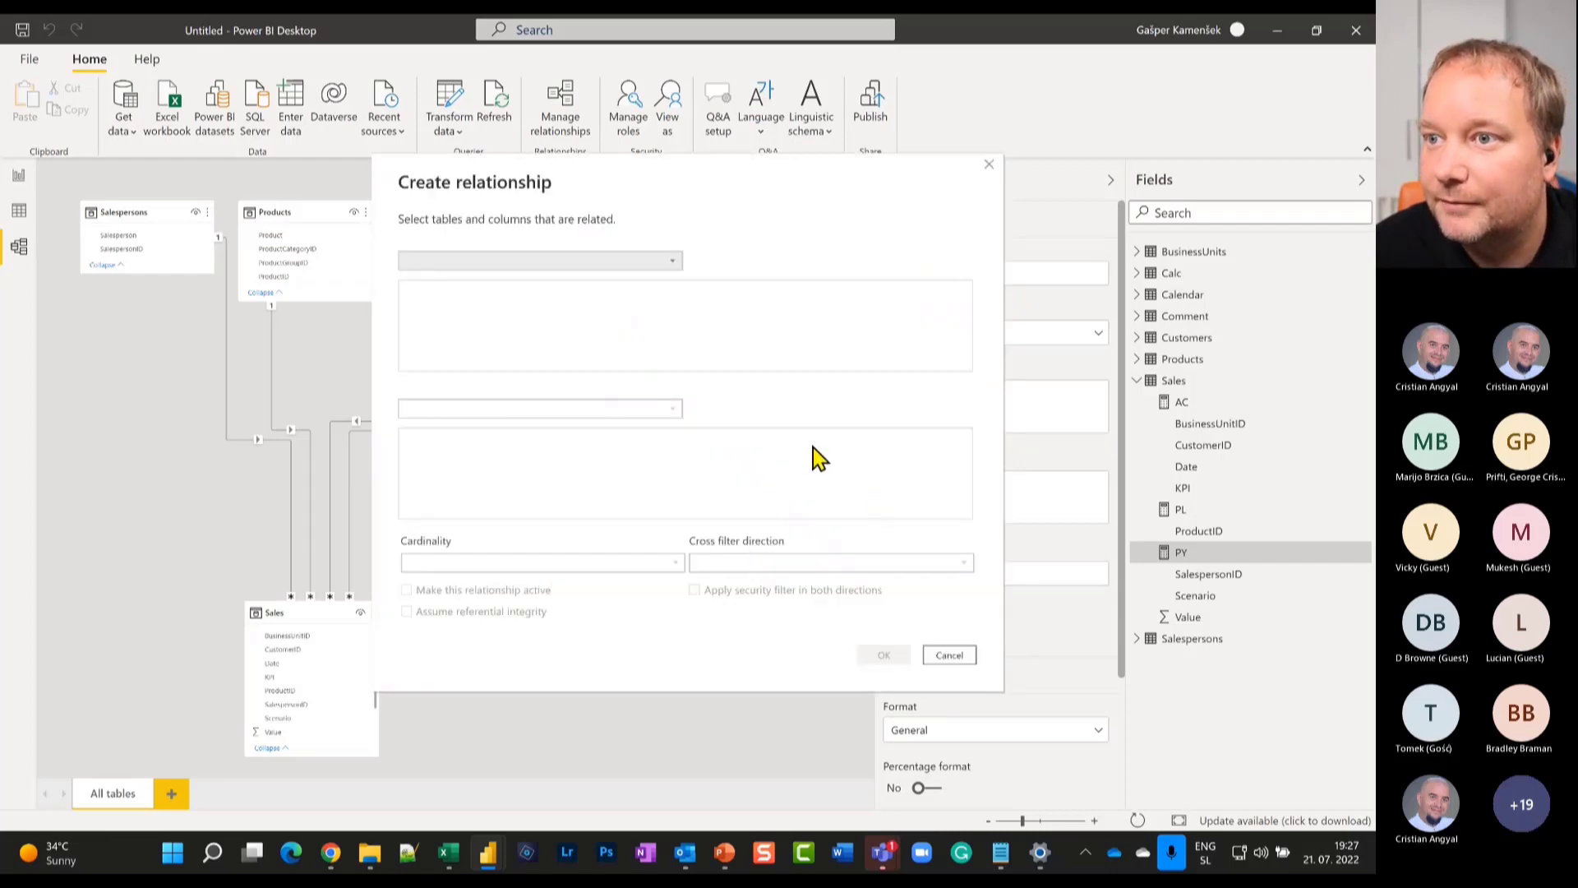
{"action": "left_click", "coordinate": [950, 655]}
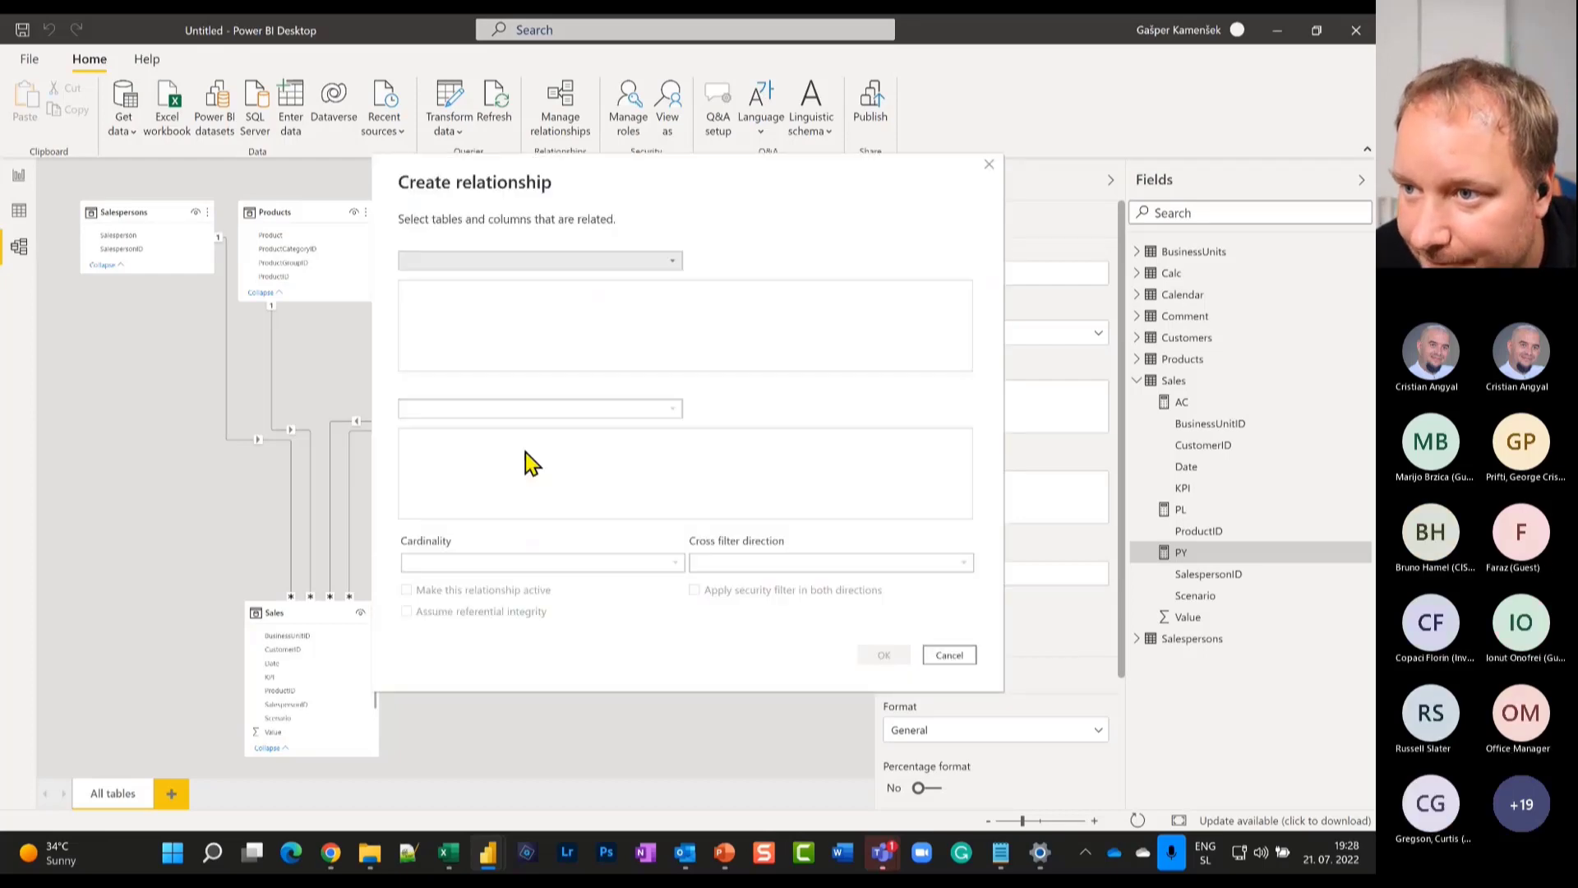
{"action": "left_click", "coordinate": [951, 654]}
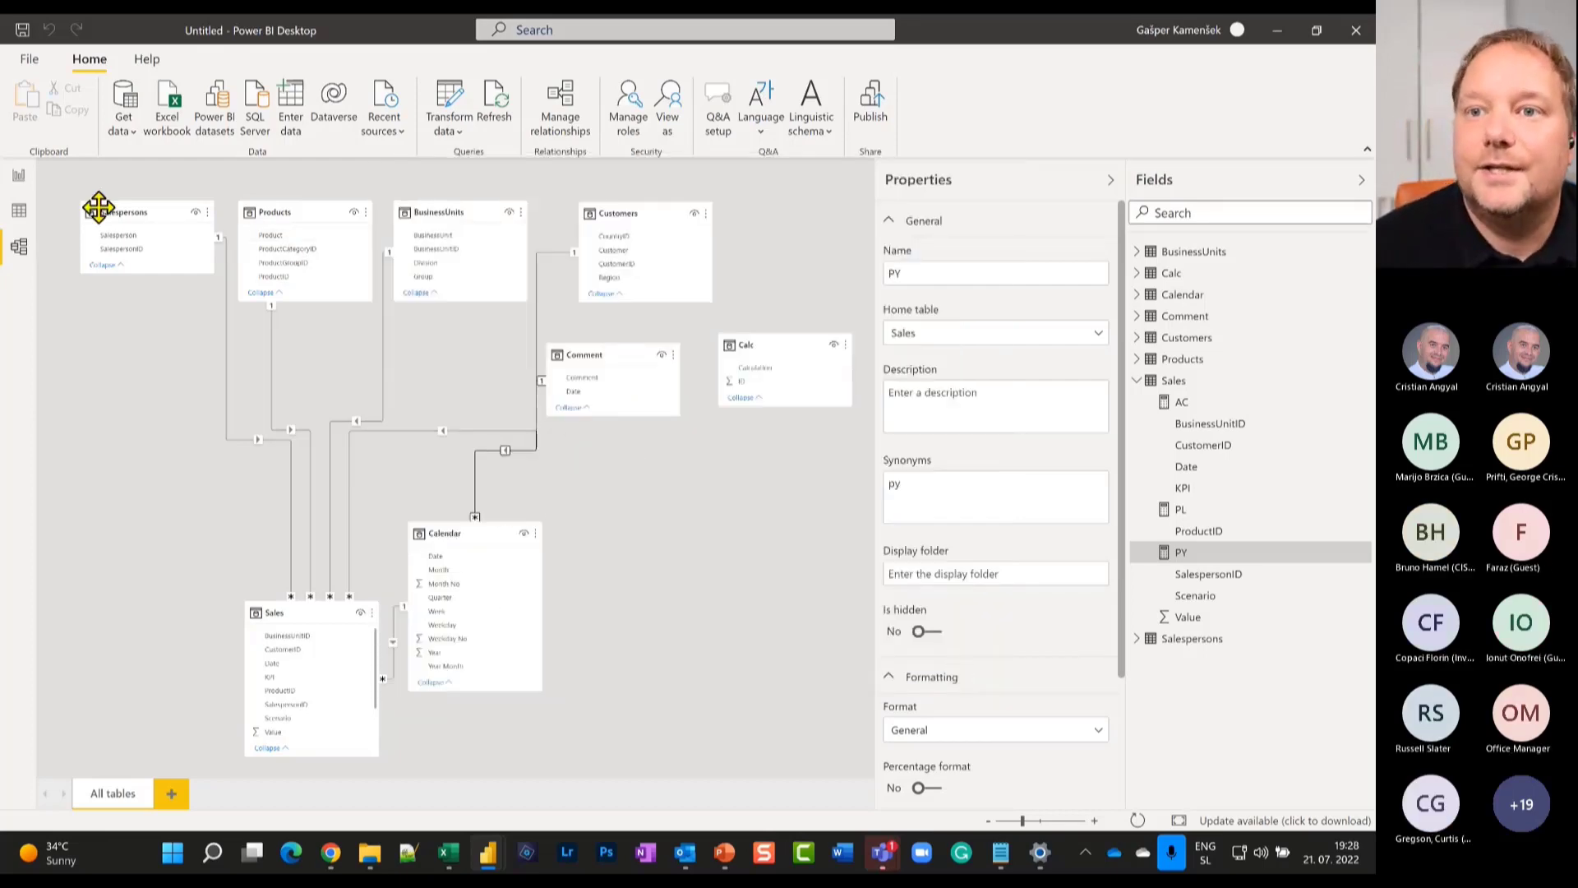
On the Duplicate of Page 1 report page, add the comment text column of the Comment table to the chart's Comments field.
{"action": "left_click", "coordinate": [19, 175]}
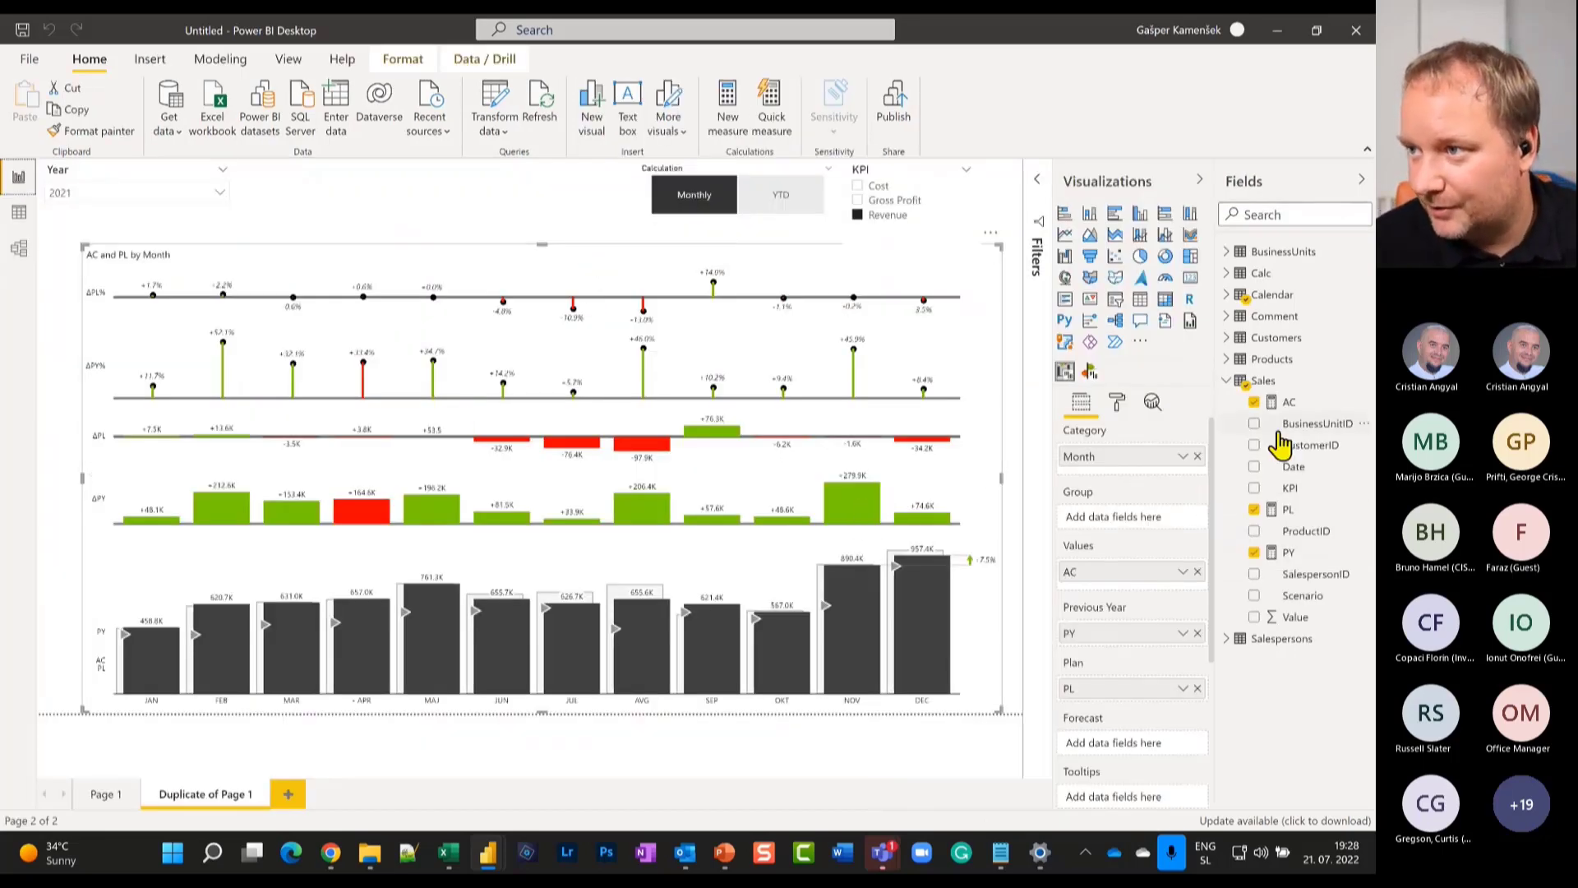
{"action": "left_click", "coordinate": [1226, 317]}
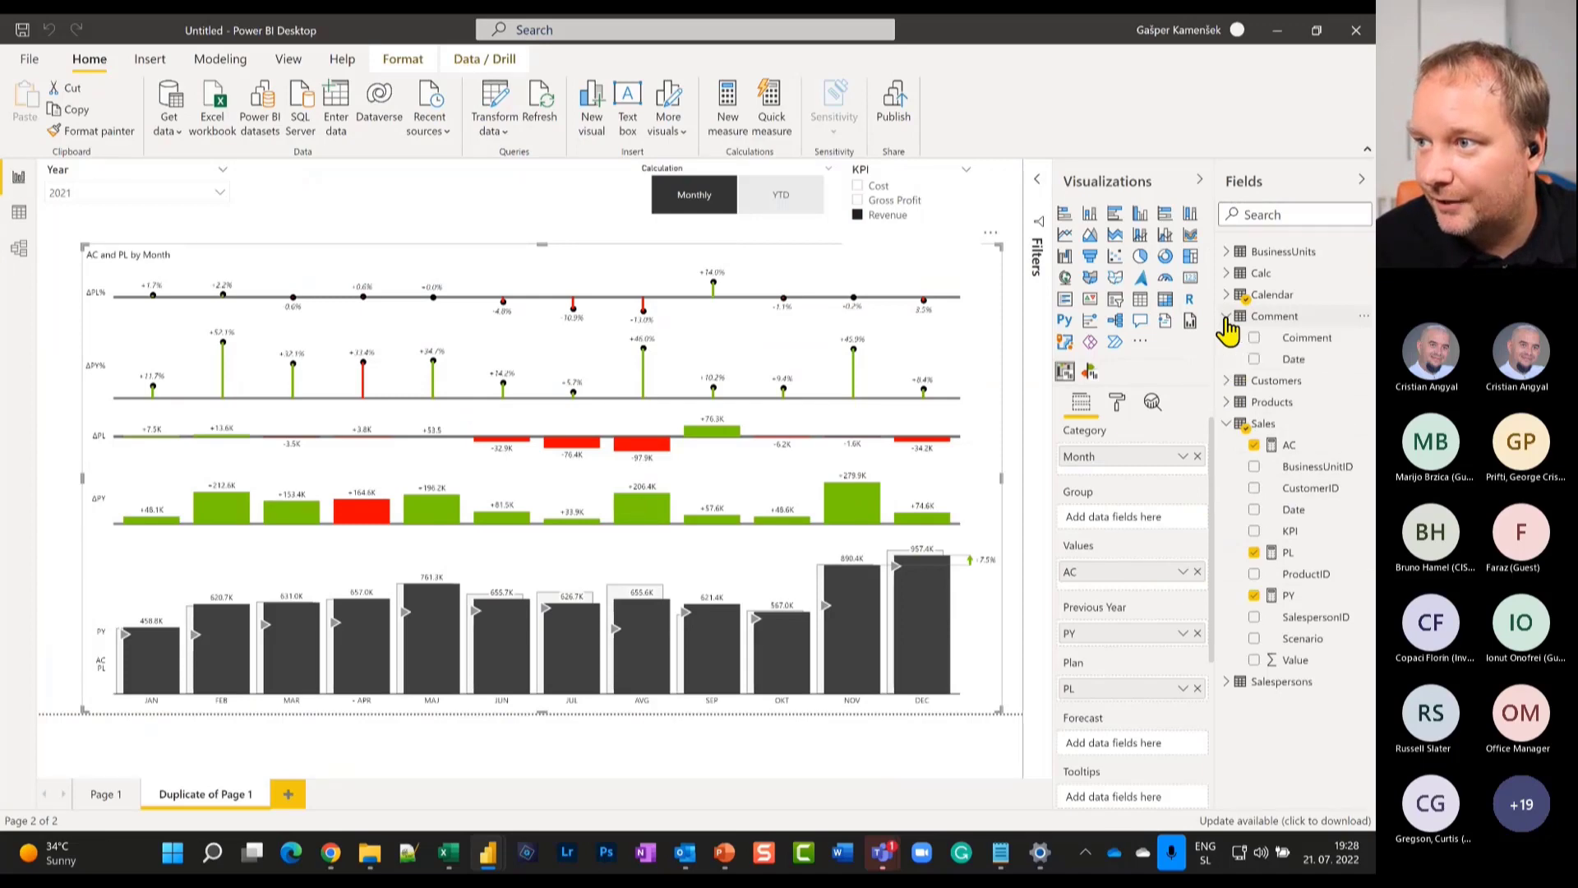
{"action": "scroll", "coordinate": [1118, 684], "scroll_direction": "down", "scroll_amount": 1}
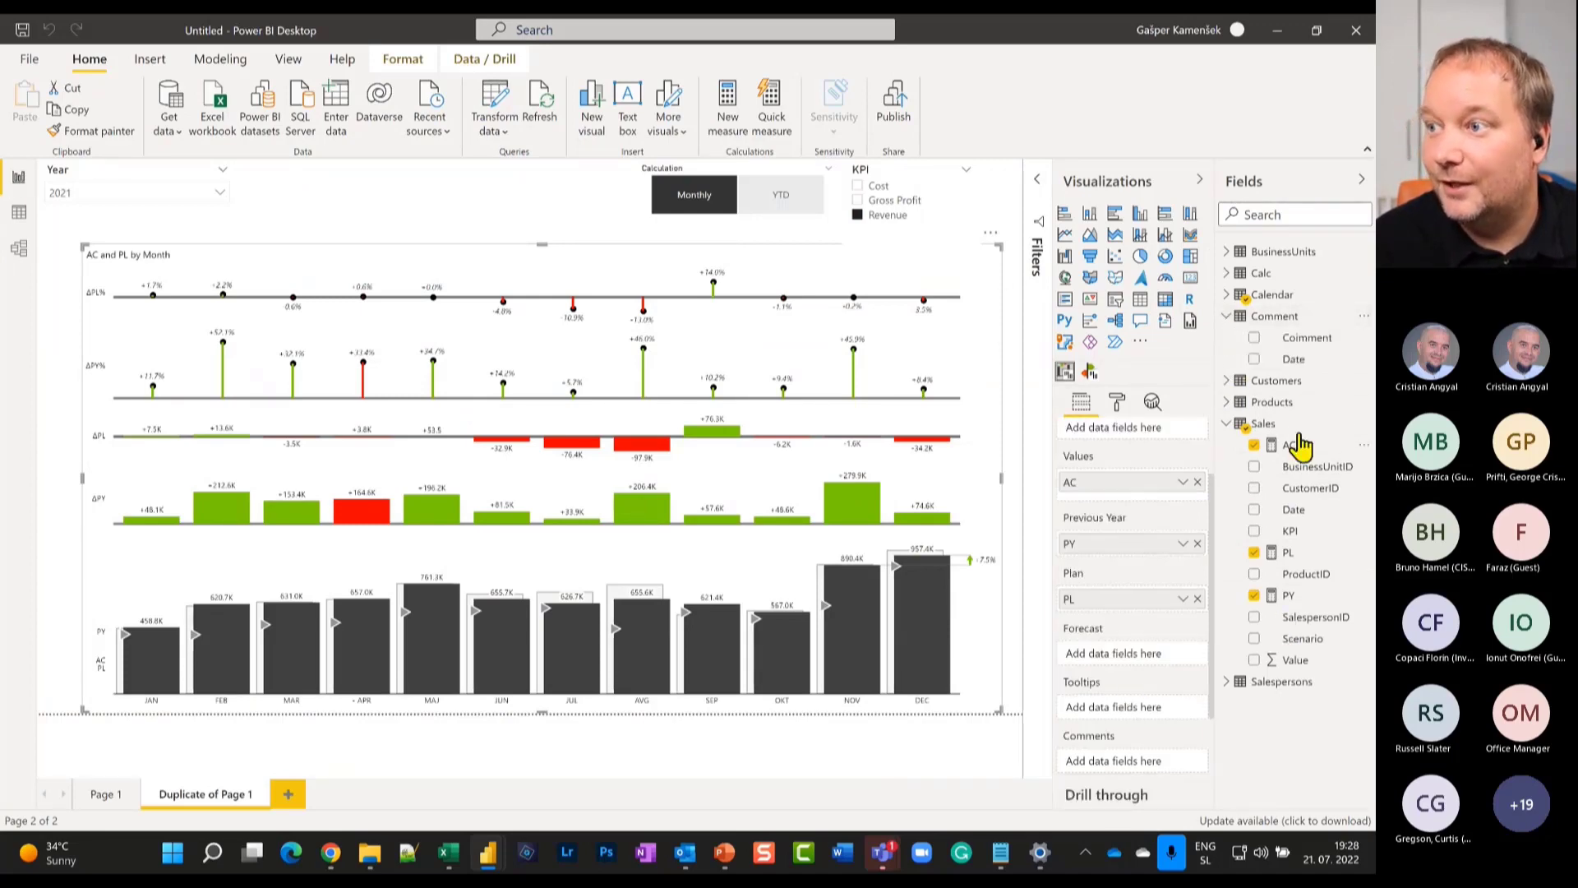
{"action": "left_click_drag", "start_coordinate": [1299, 445], "coordinate": [1096, 657]}
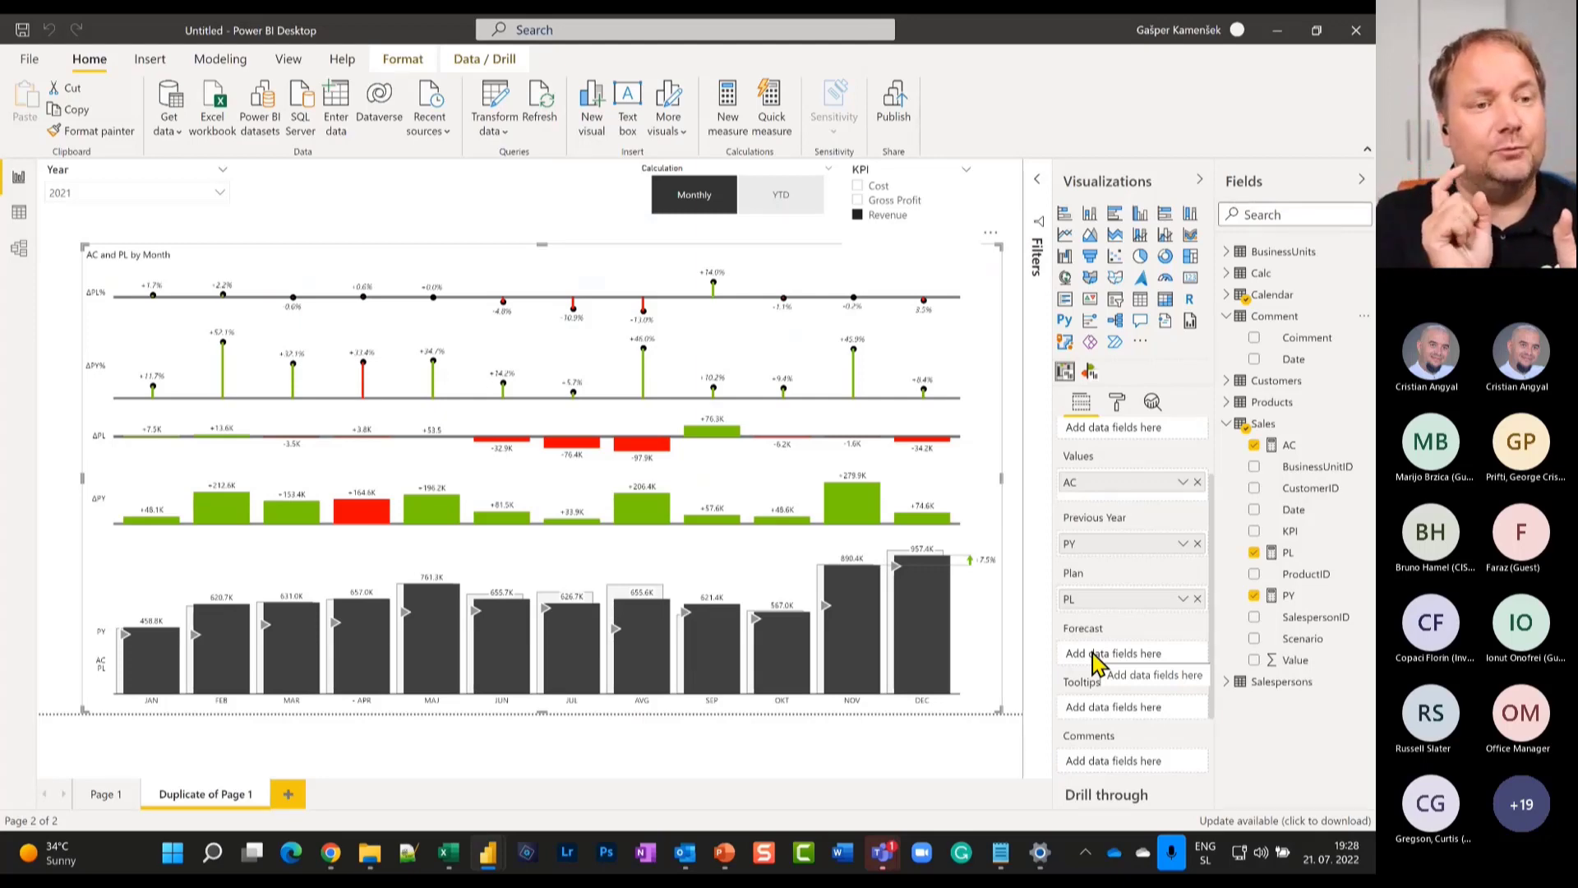
{"action": "left_click_drag", "start_coordinate": [1096, 657], "coordinate": [1096, 658]}
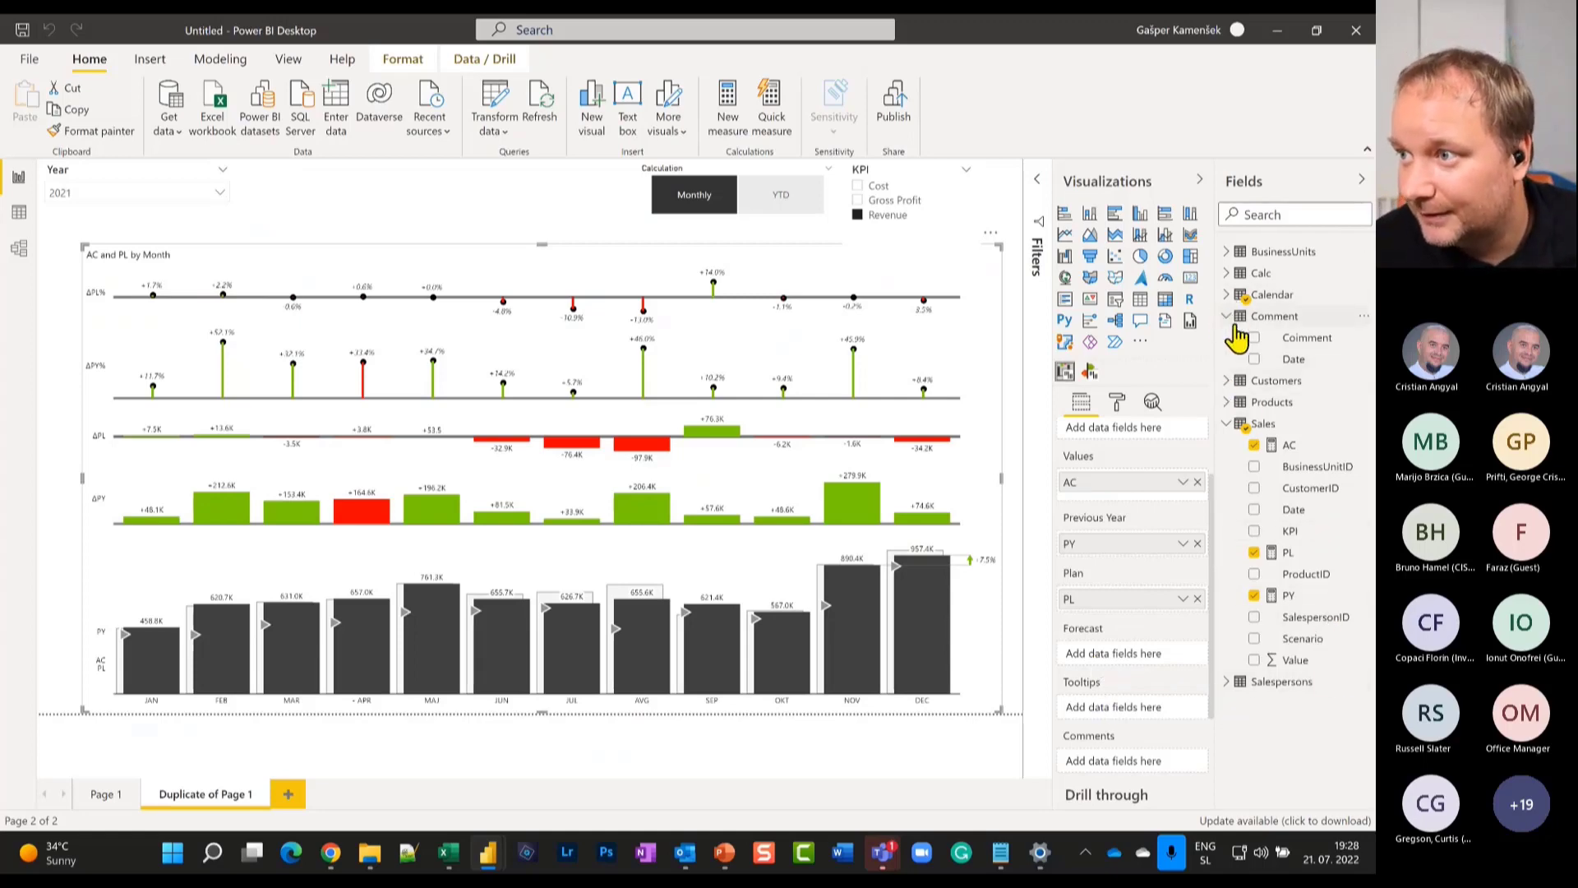
{"action": "left_click_drag", "start_coordinate": [1295, 339], "coordinate": [1102, 766]}
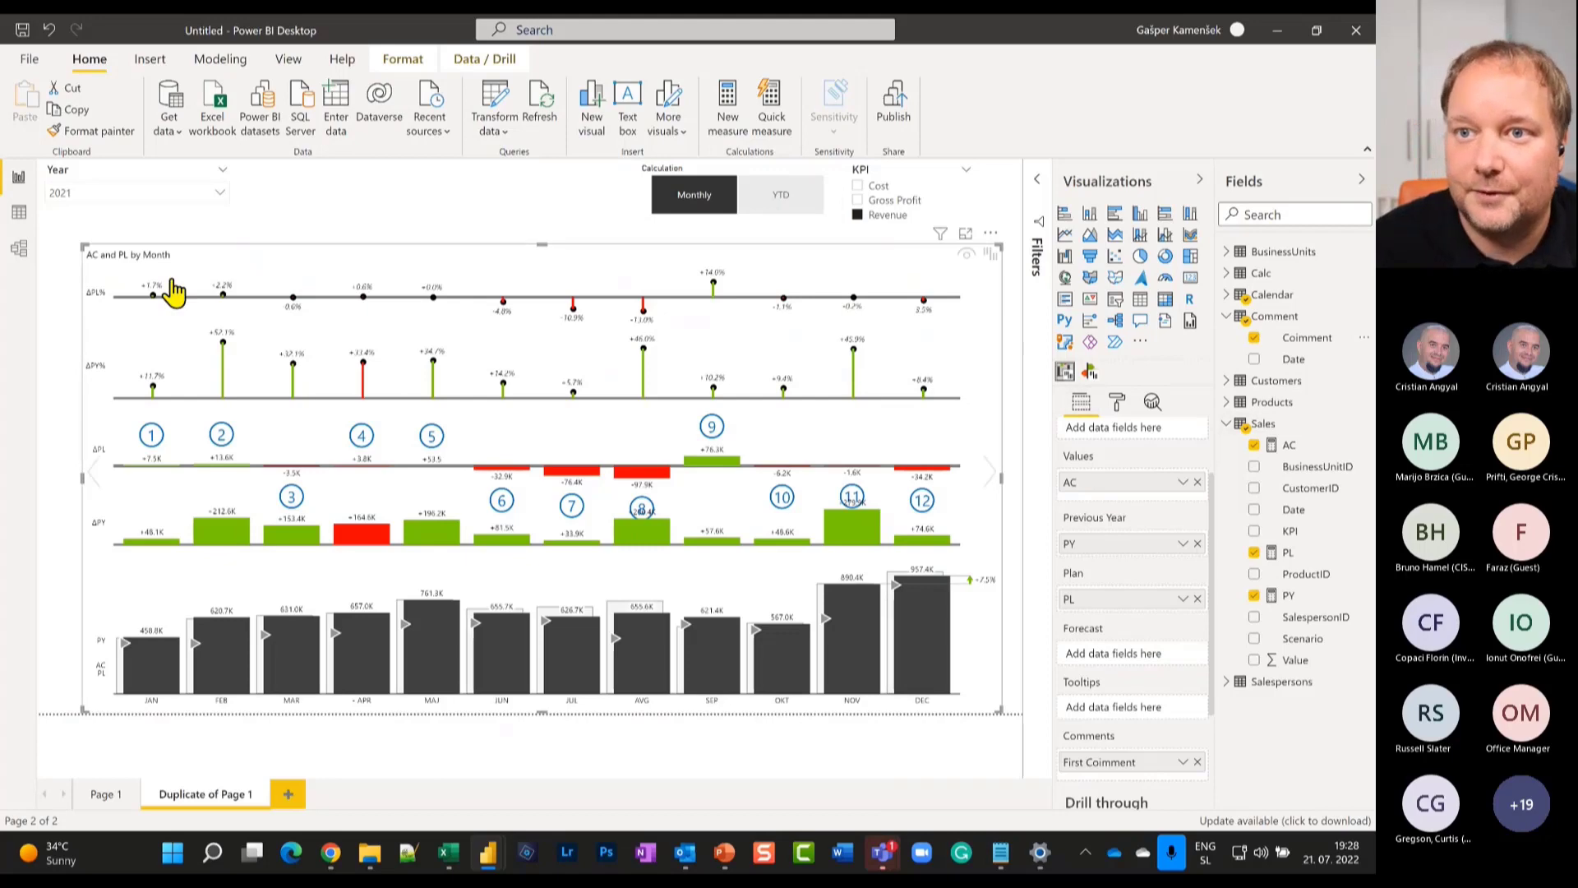
Turn on the comments display in the chart's format settings.
{"action": "left_click", "coordinate": [23, 219]}
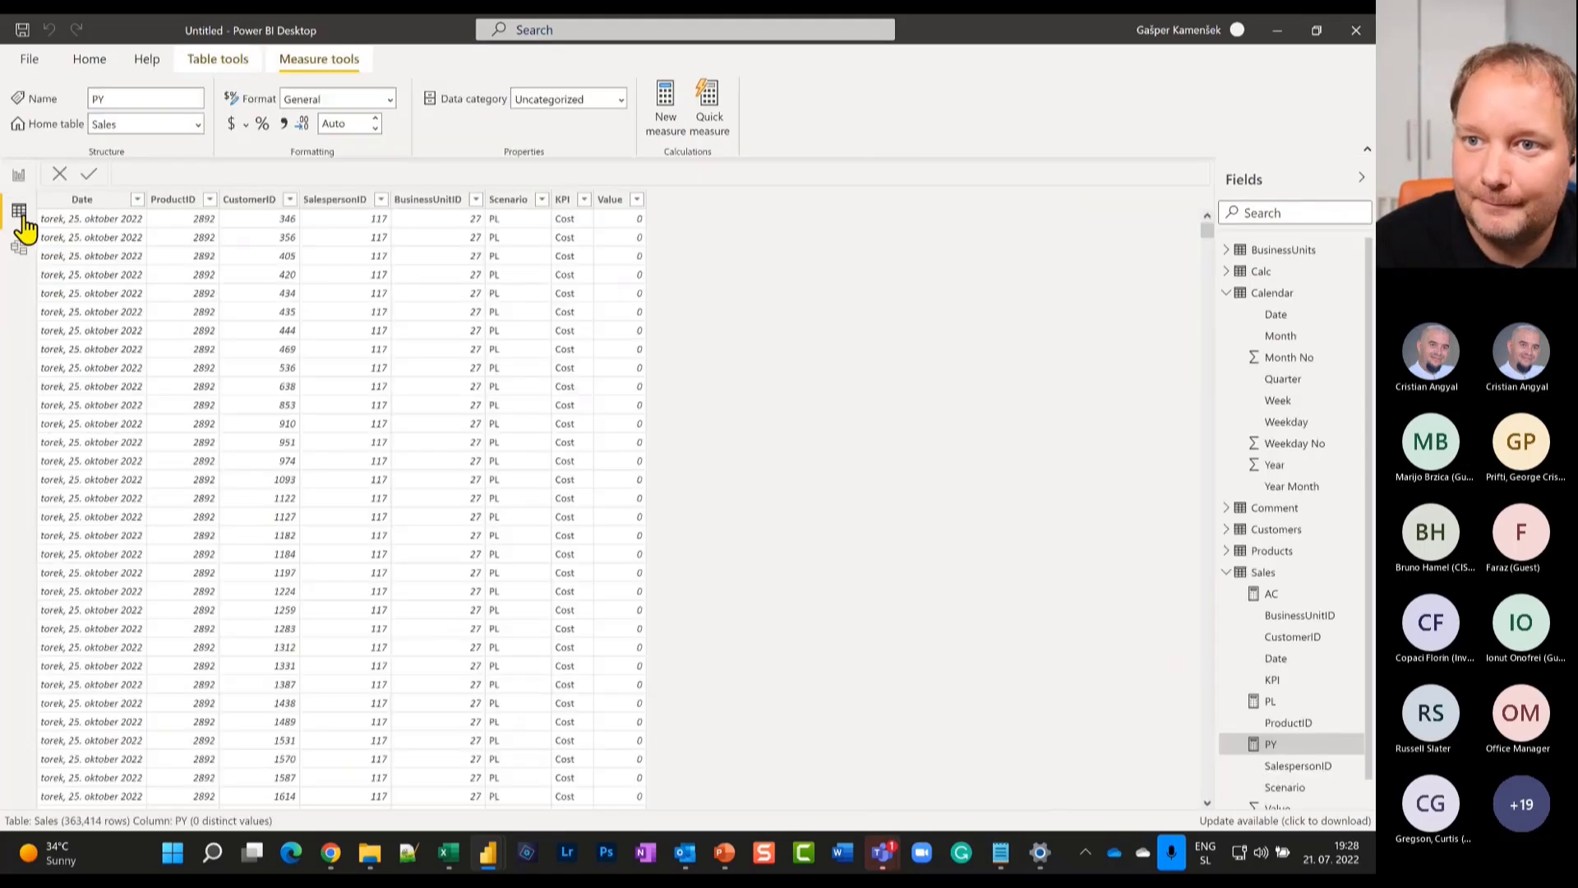
{"action": "left_click", "coordinate": [18, 176]}
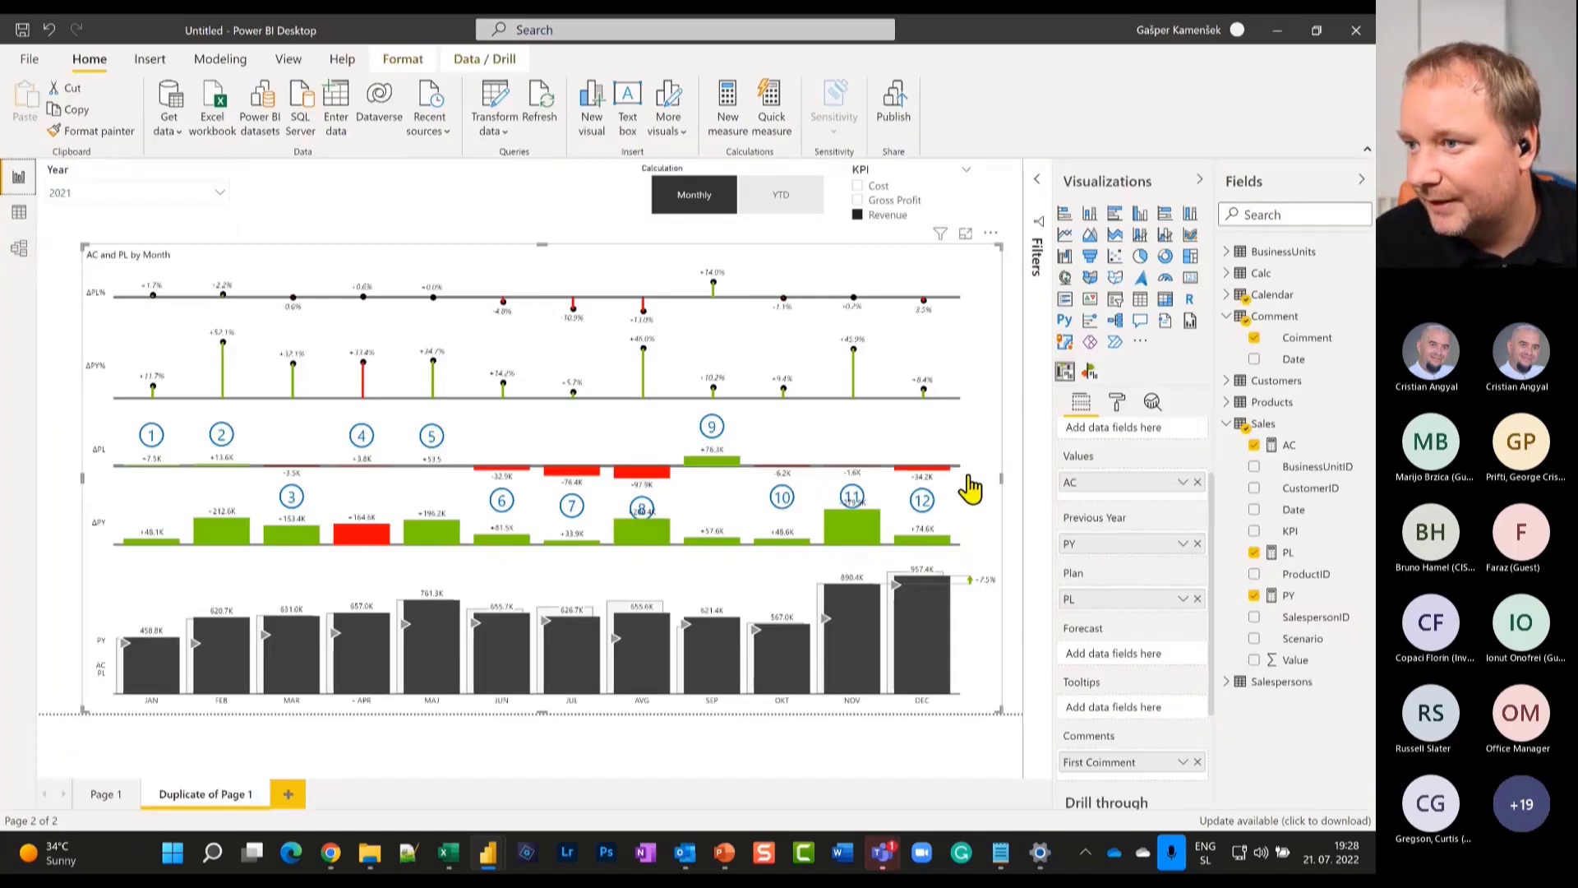
{"action": "left_click", "coordinate": [1116, 405]}
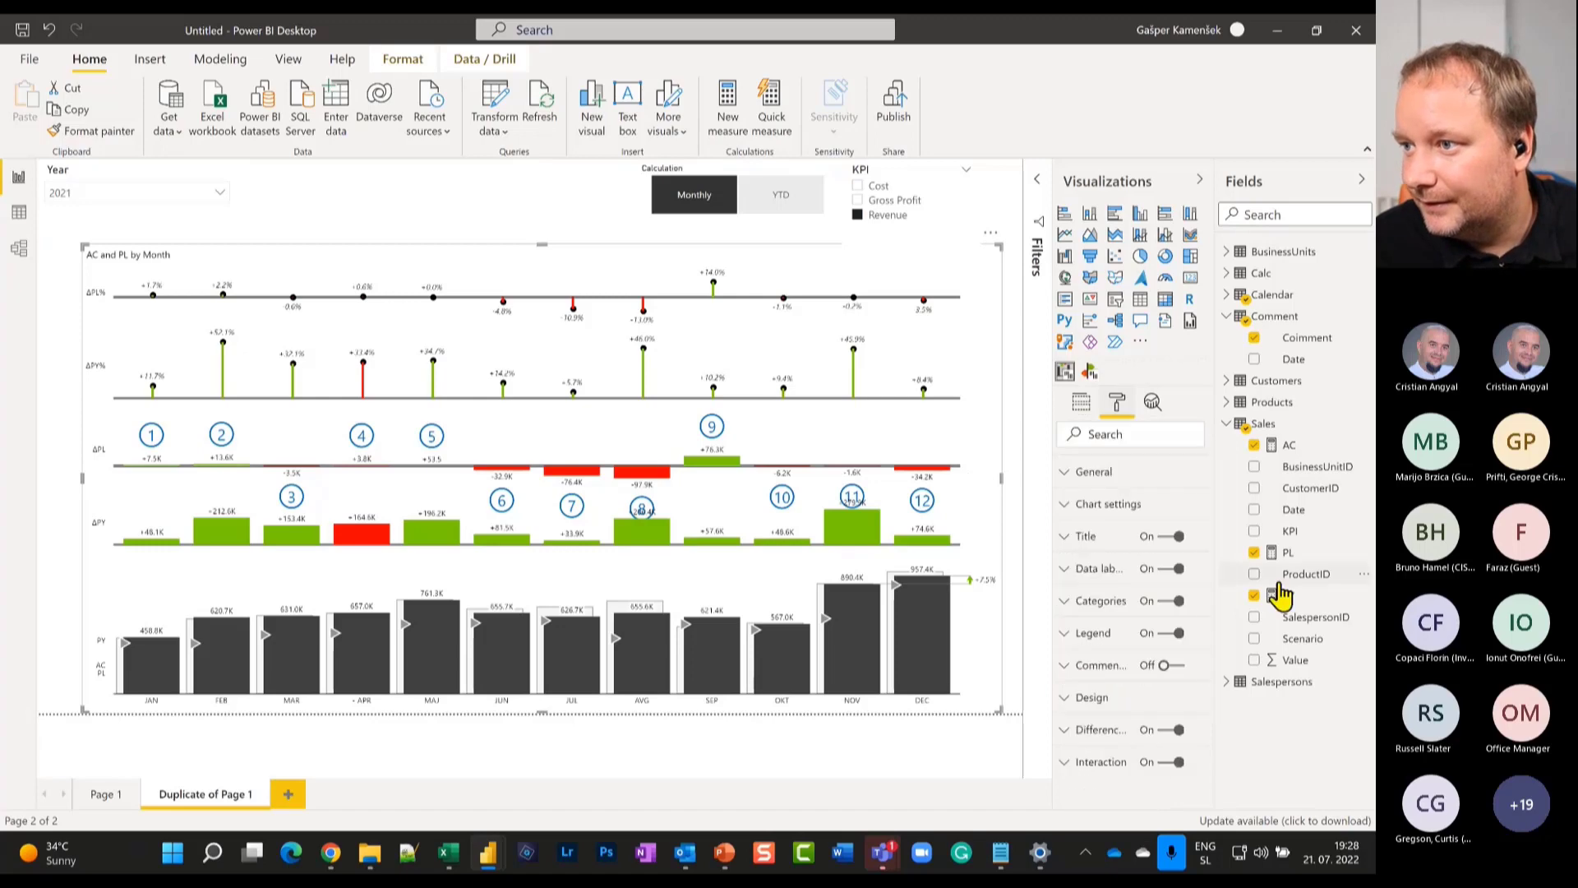
{"action": "left_click", "coordinate": [1133, 513]}
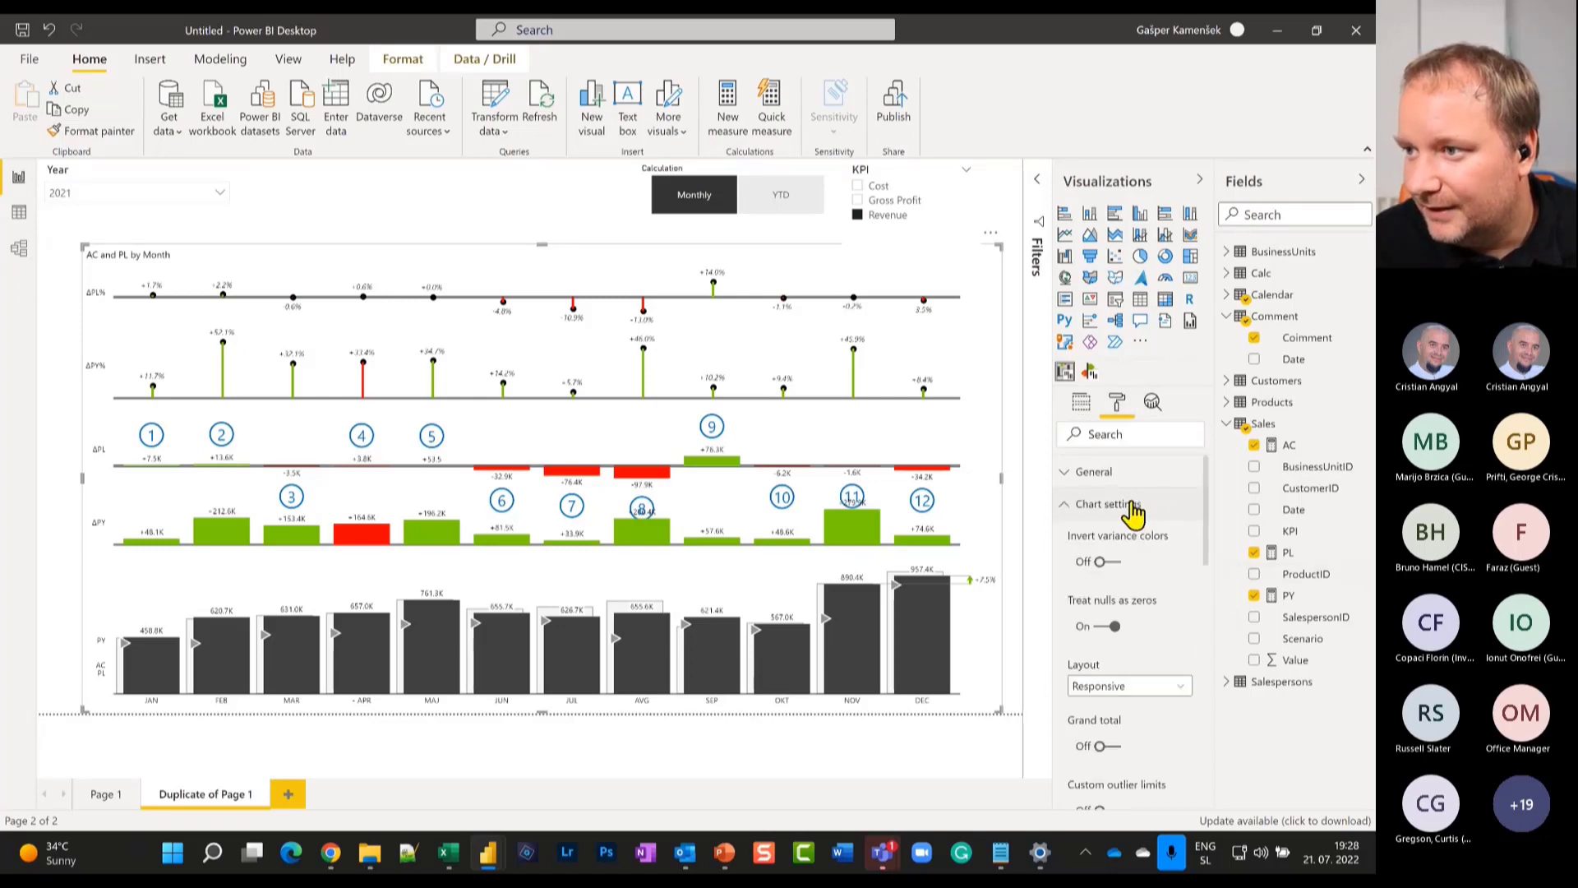
{"action": "left_click", "coordinate": [1133, 505]}
{"action": "left_click", "coordinate": [1087, 473]}
{"action": "left_click", "coordinate": [1087, 474]}
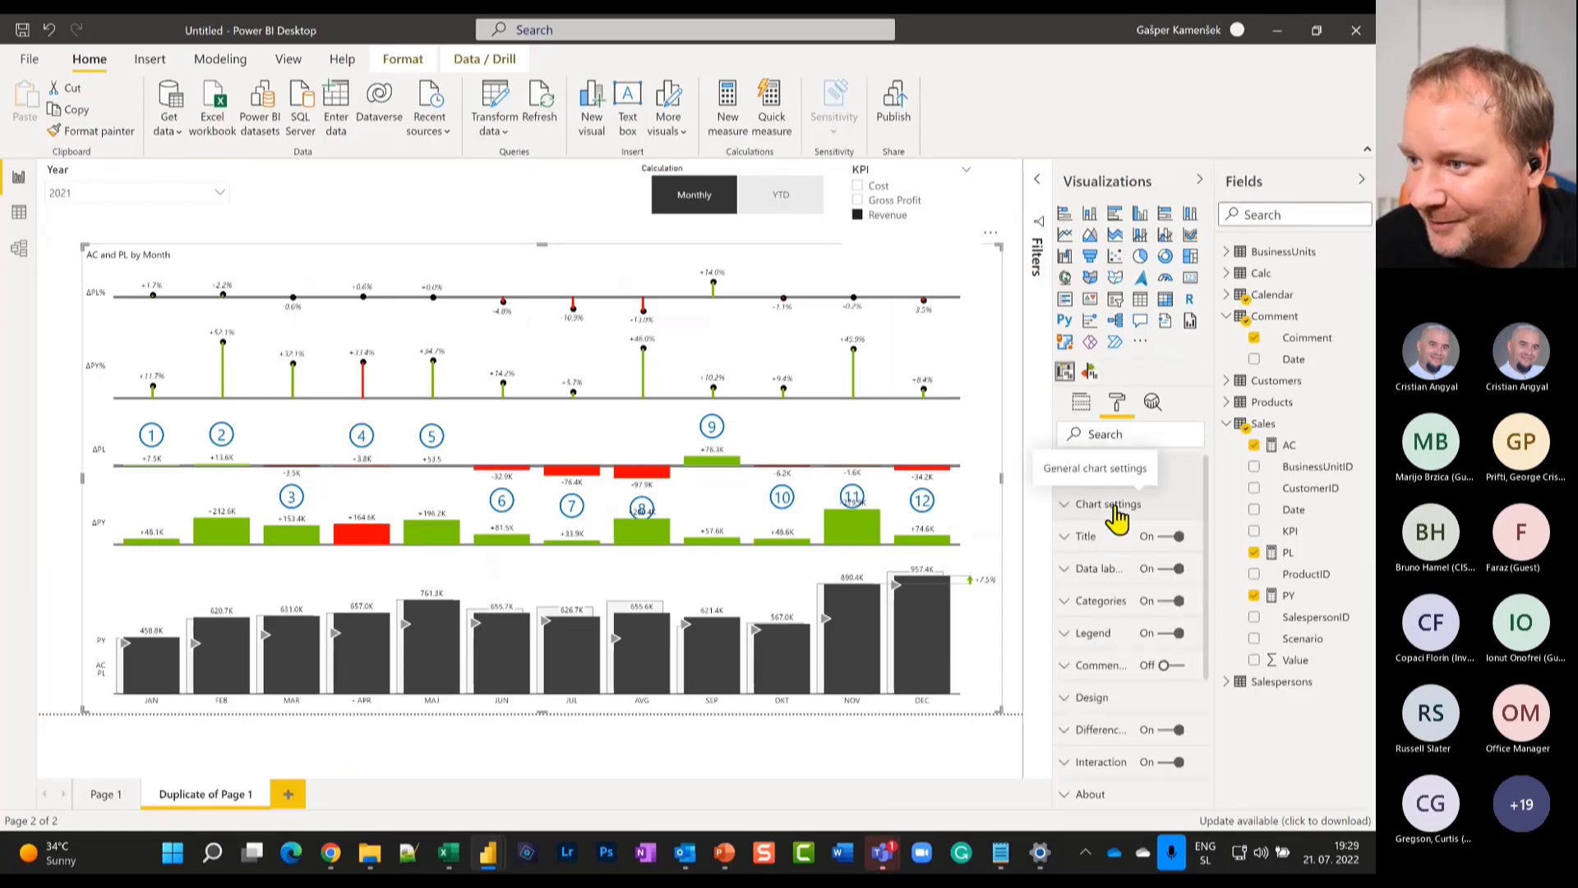
{"action": "left_click", "coordinate": [1180, 666]}
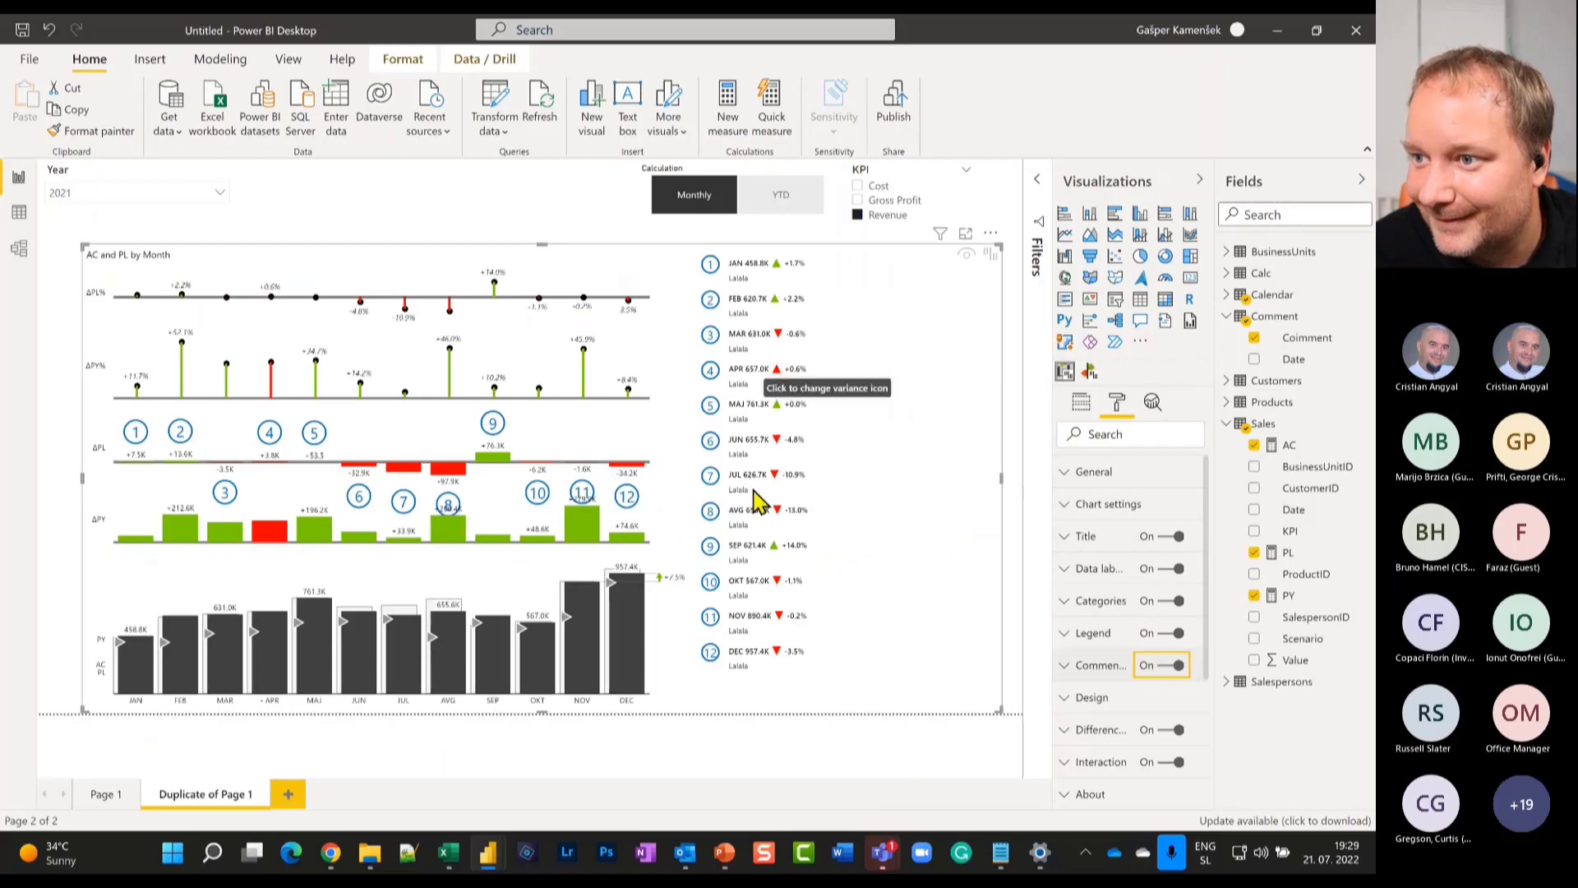
Switch the Calculation slicer to YTD and back to Monthly to check how the chart comments respond.
{"action": "left_click", "coordinate": [18, 214]}
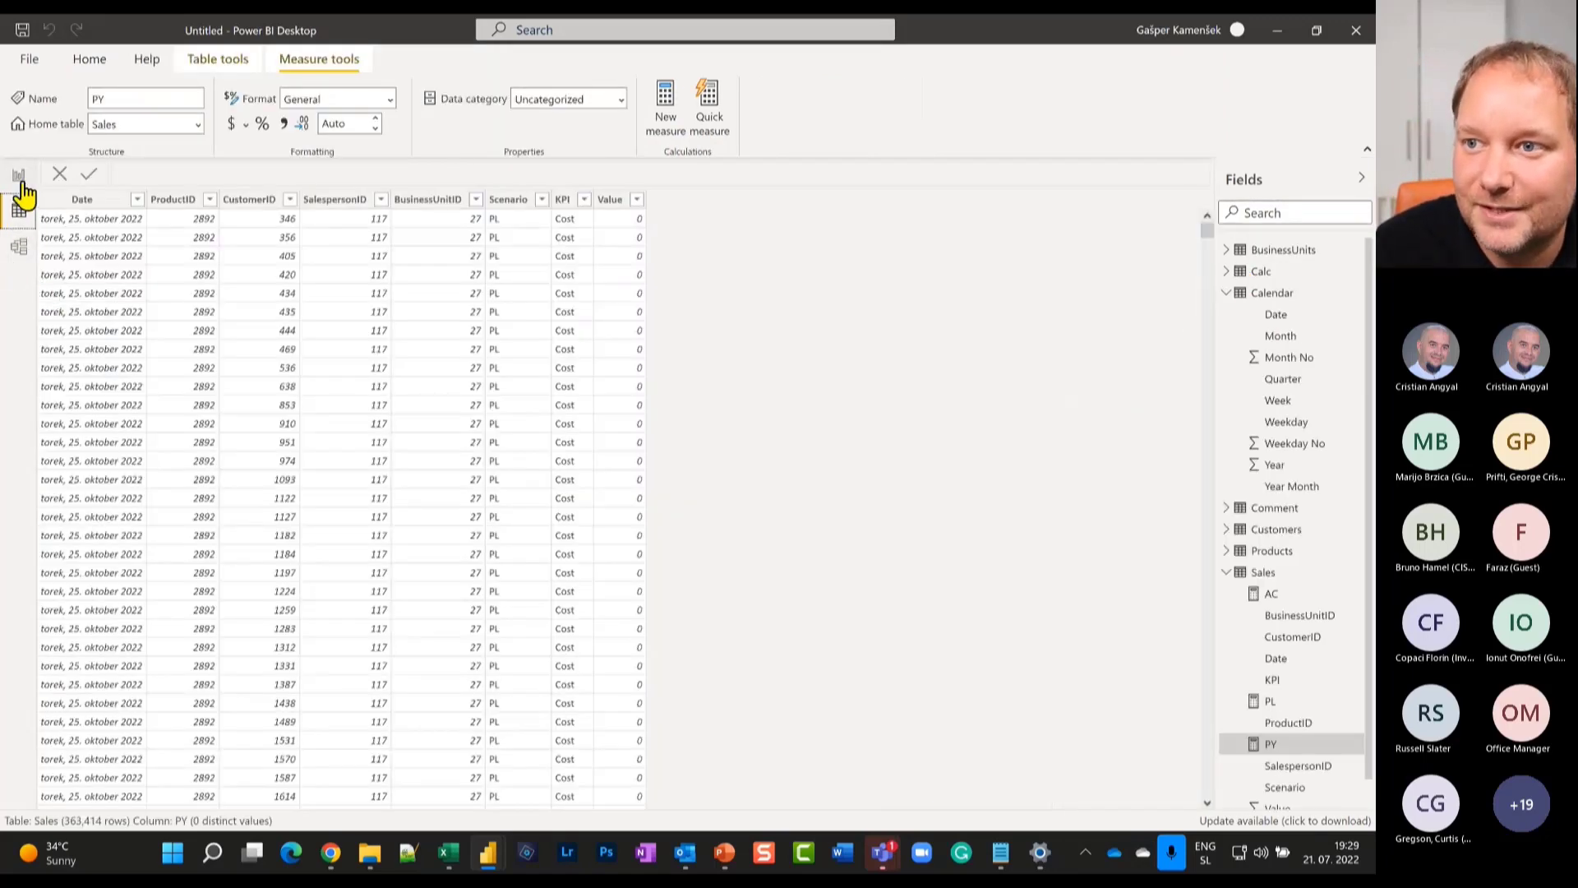
{"action": "left_click", "coordinate": [89, 61]}
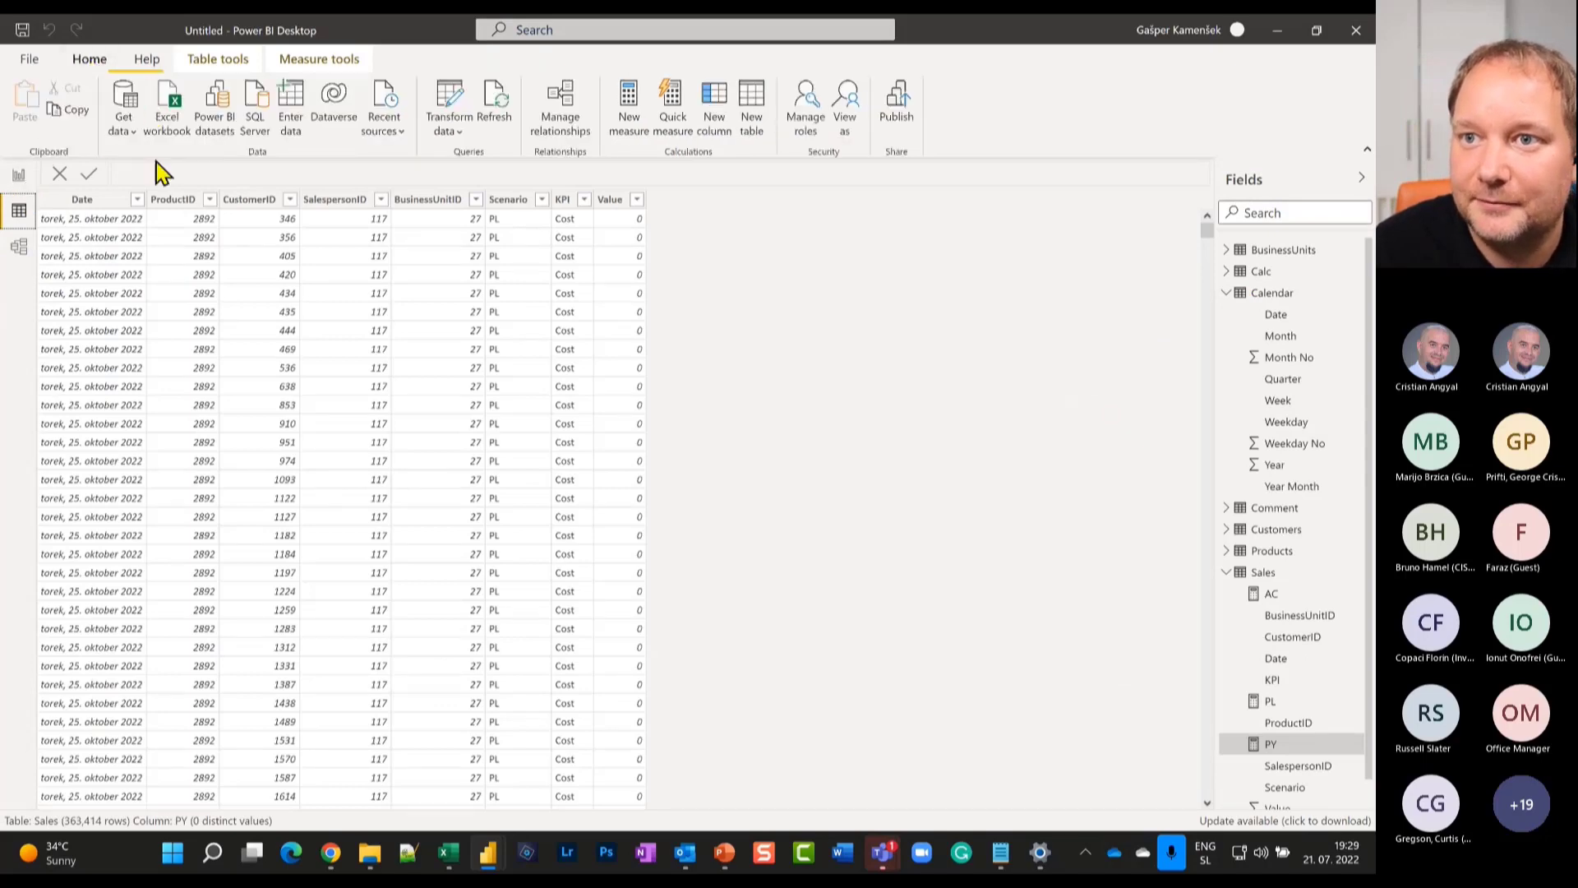
{"action": "left_click", "coordinate": [18, 177]}
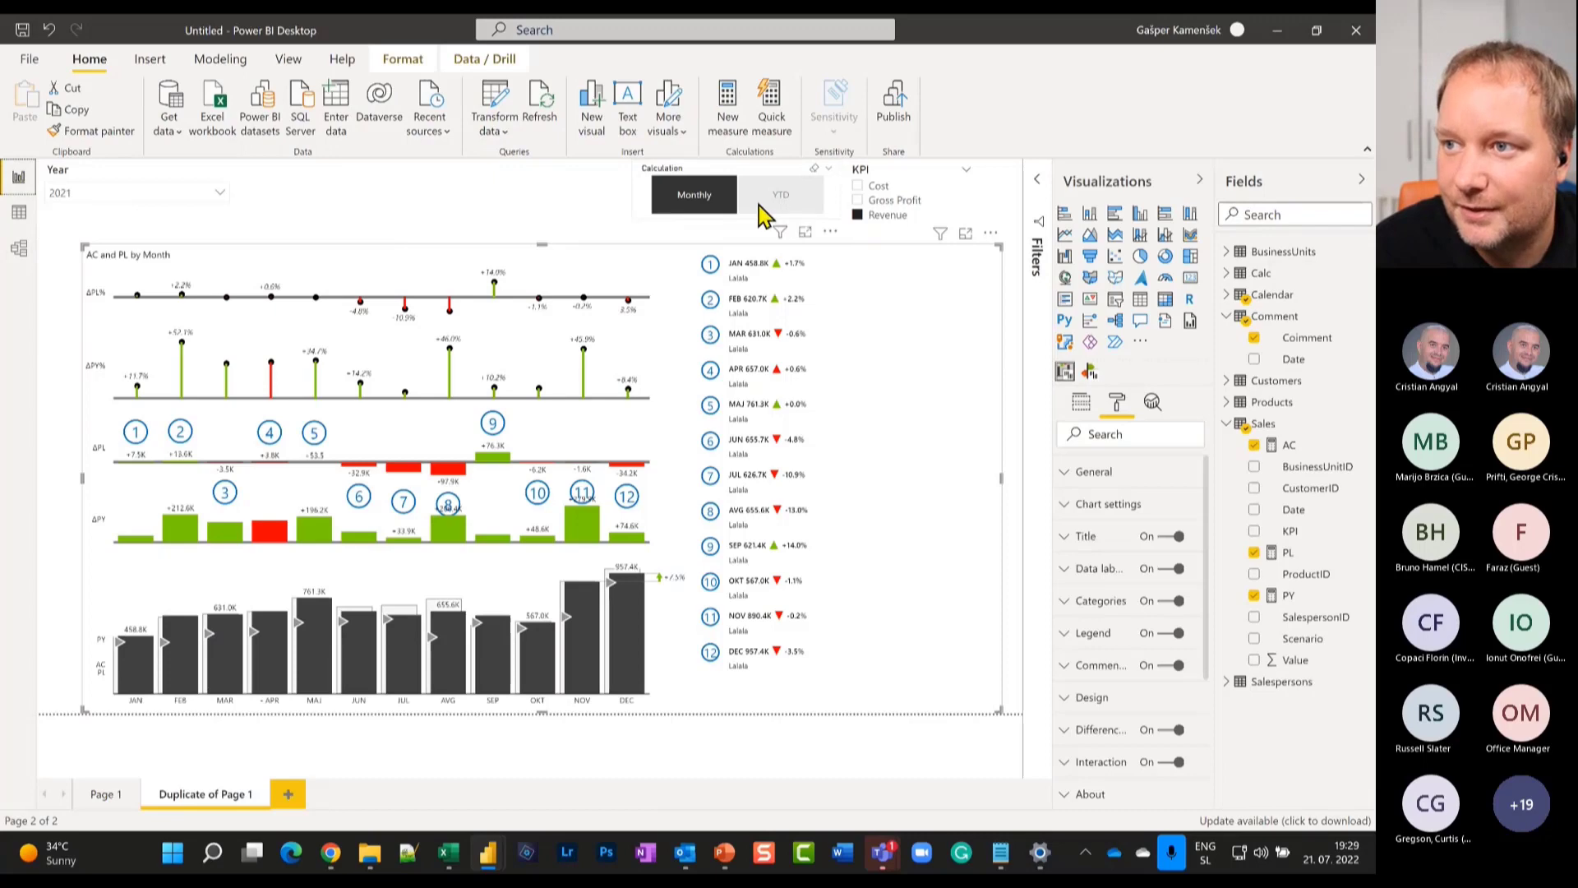
{"action": "left_click", "coordinate": [758, 205]}
{"action": "left_click", "coordinate": [687, 197]}
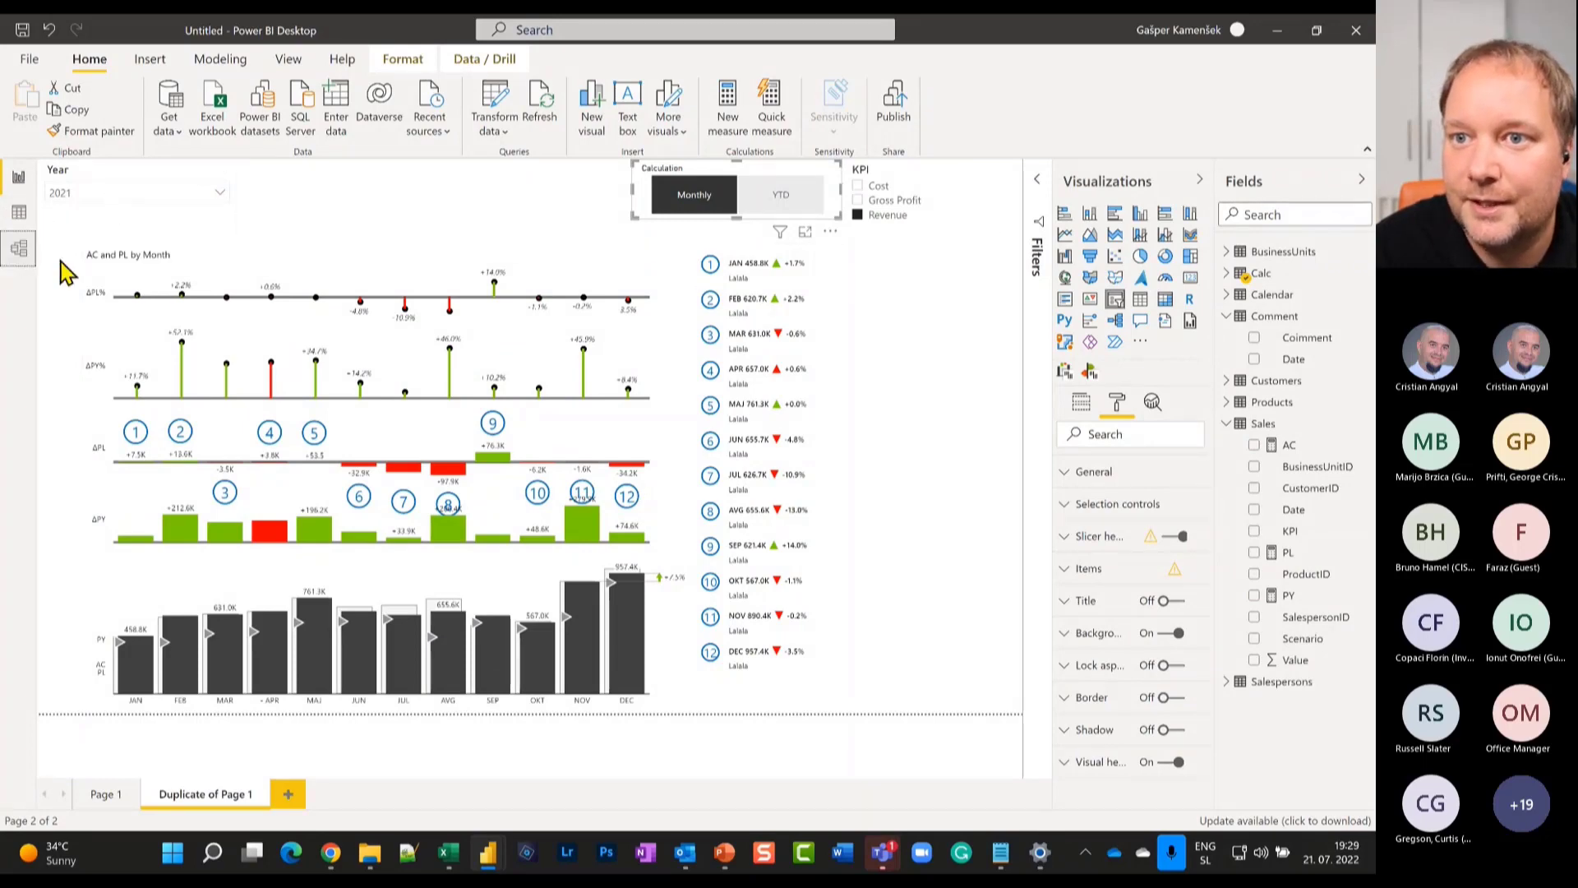
In the model diagram, move the Comment table beneath Calc and delete the PY measure from the Sales table.
{"action": "left_click", "coordinate": [19, 248]}
{"action": "left_click_drag", "start_coordinate": [623, 360], "coordinate": [709, 445]}
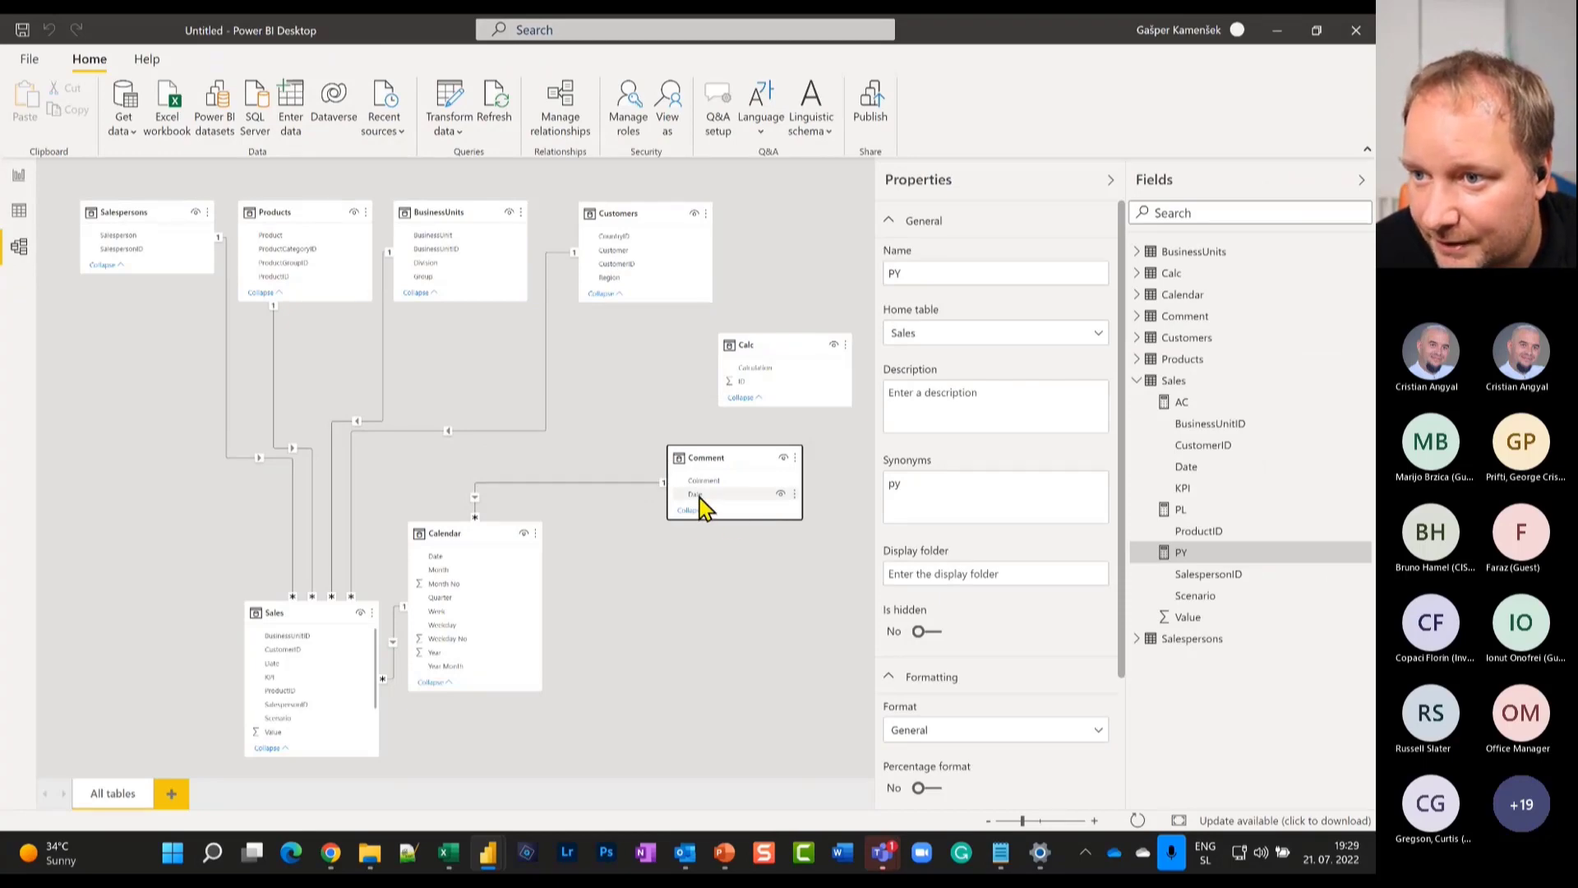
{"action": "left_click", "coordinate": [589, 485]}
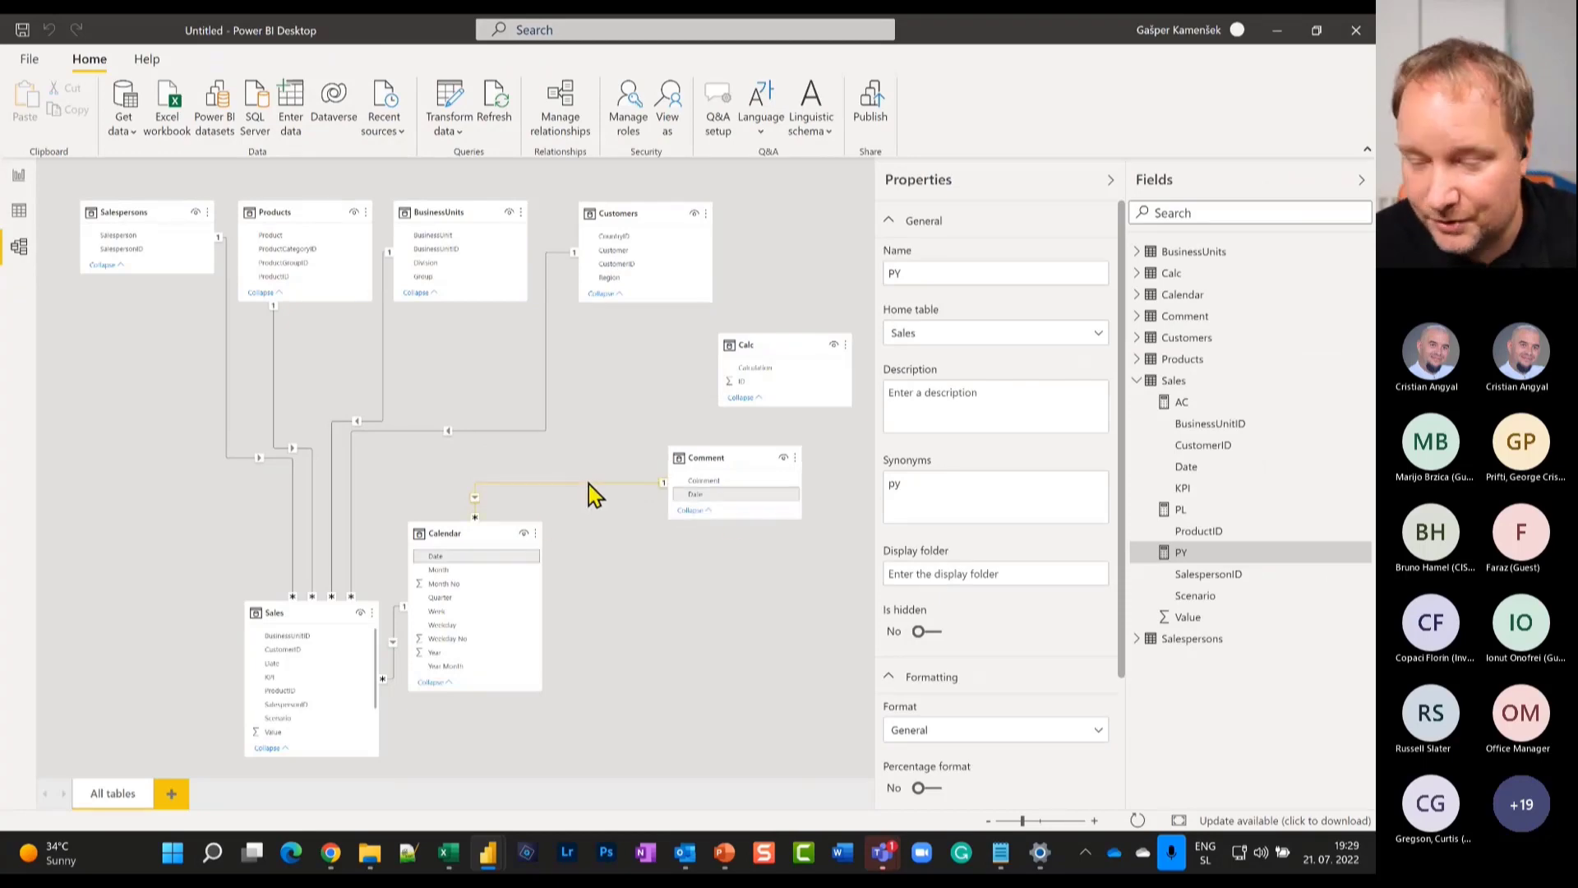
{"action": "key", "text": "Delete"}
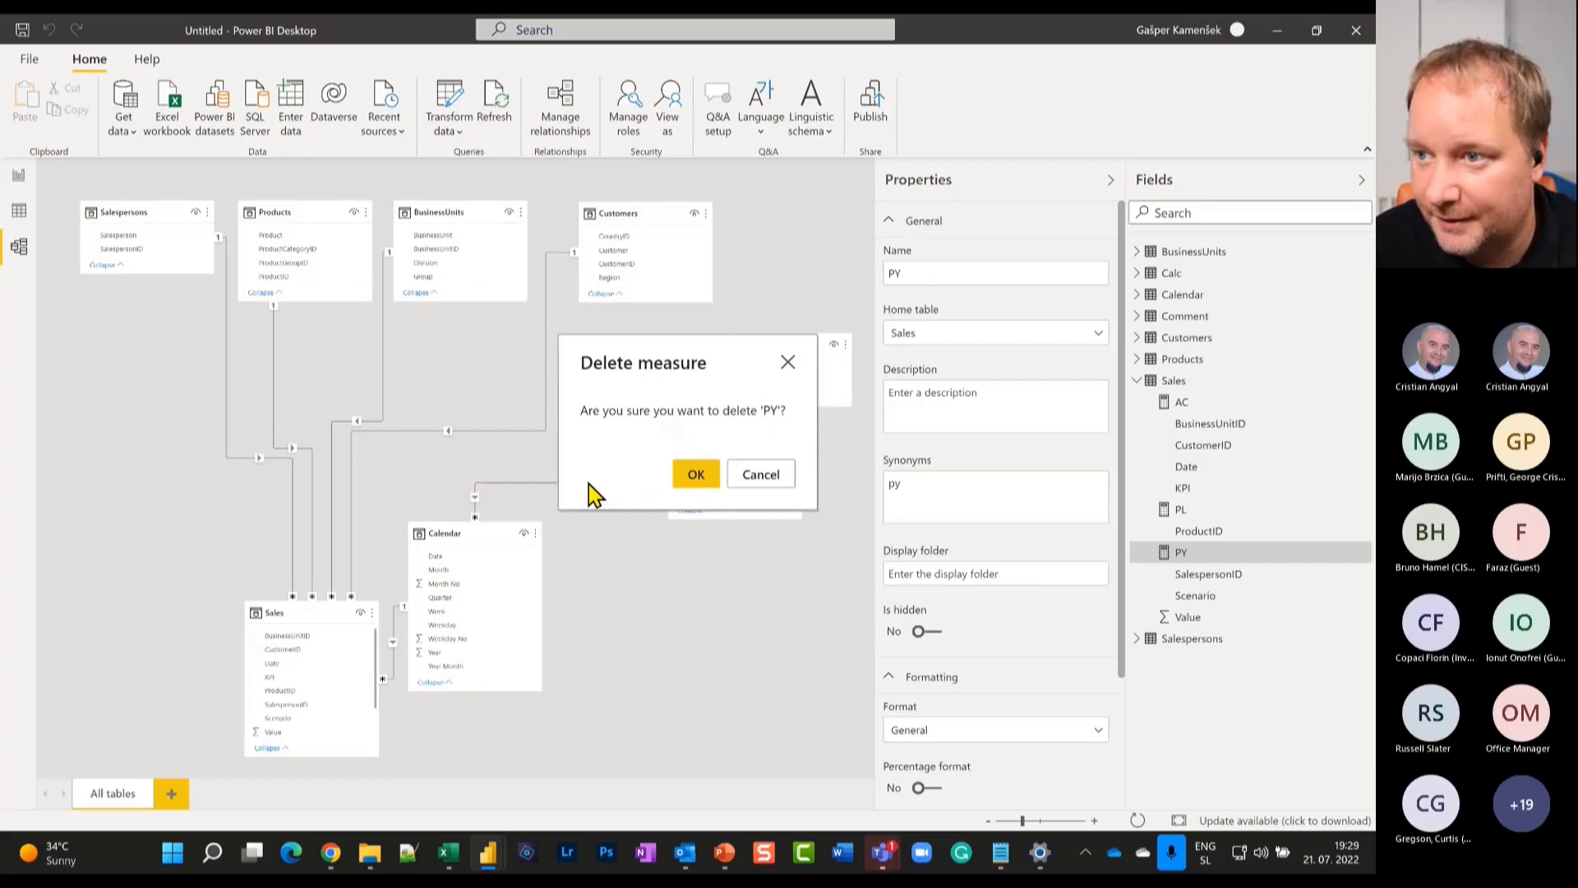
{"action": "left_click", "coordinate": [693, 482]}
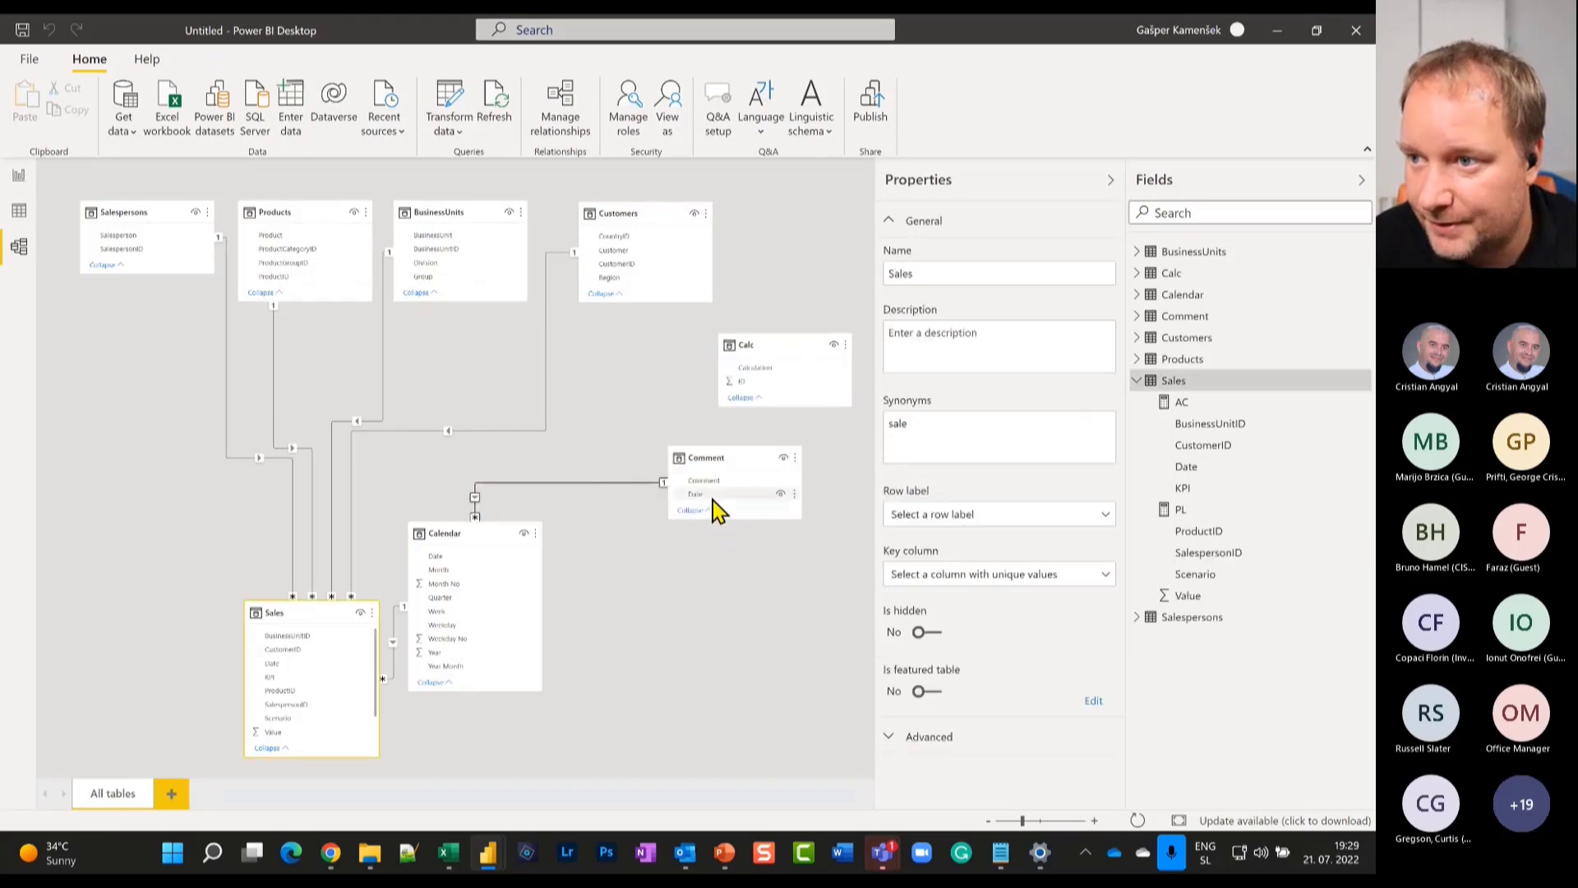
Delete the relationship between the Comment and Calendar tables in the model diagram.
{"action": "left_click", "coordinate": [636, 487]}
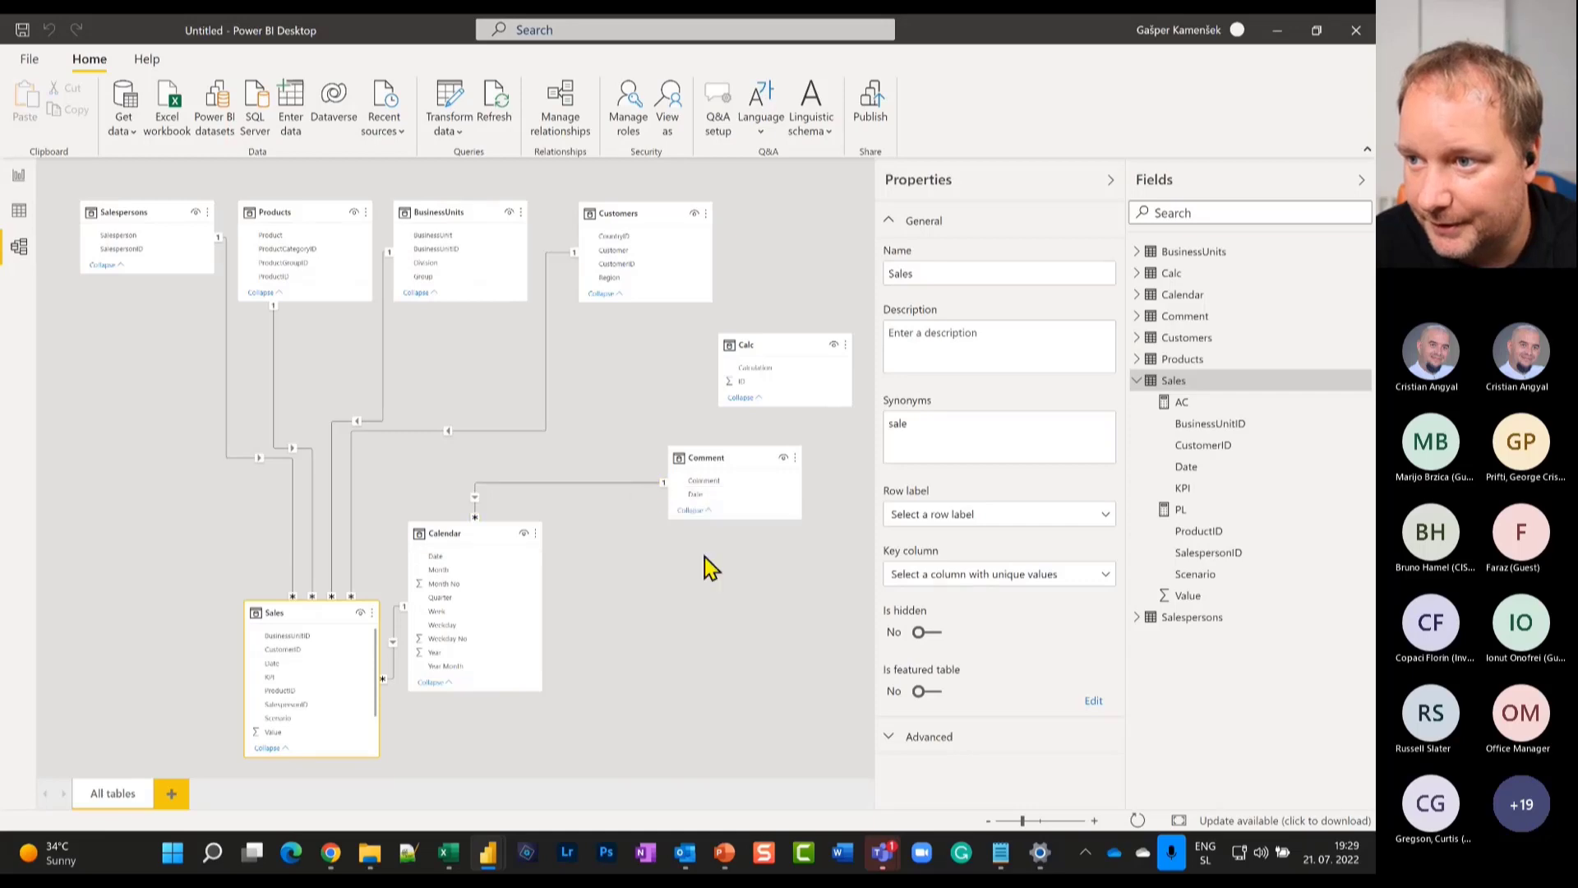
{"action": "key", "text": "Delete"}
{"action": "left_click", "coordinate": [696, 482]}
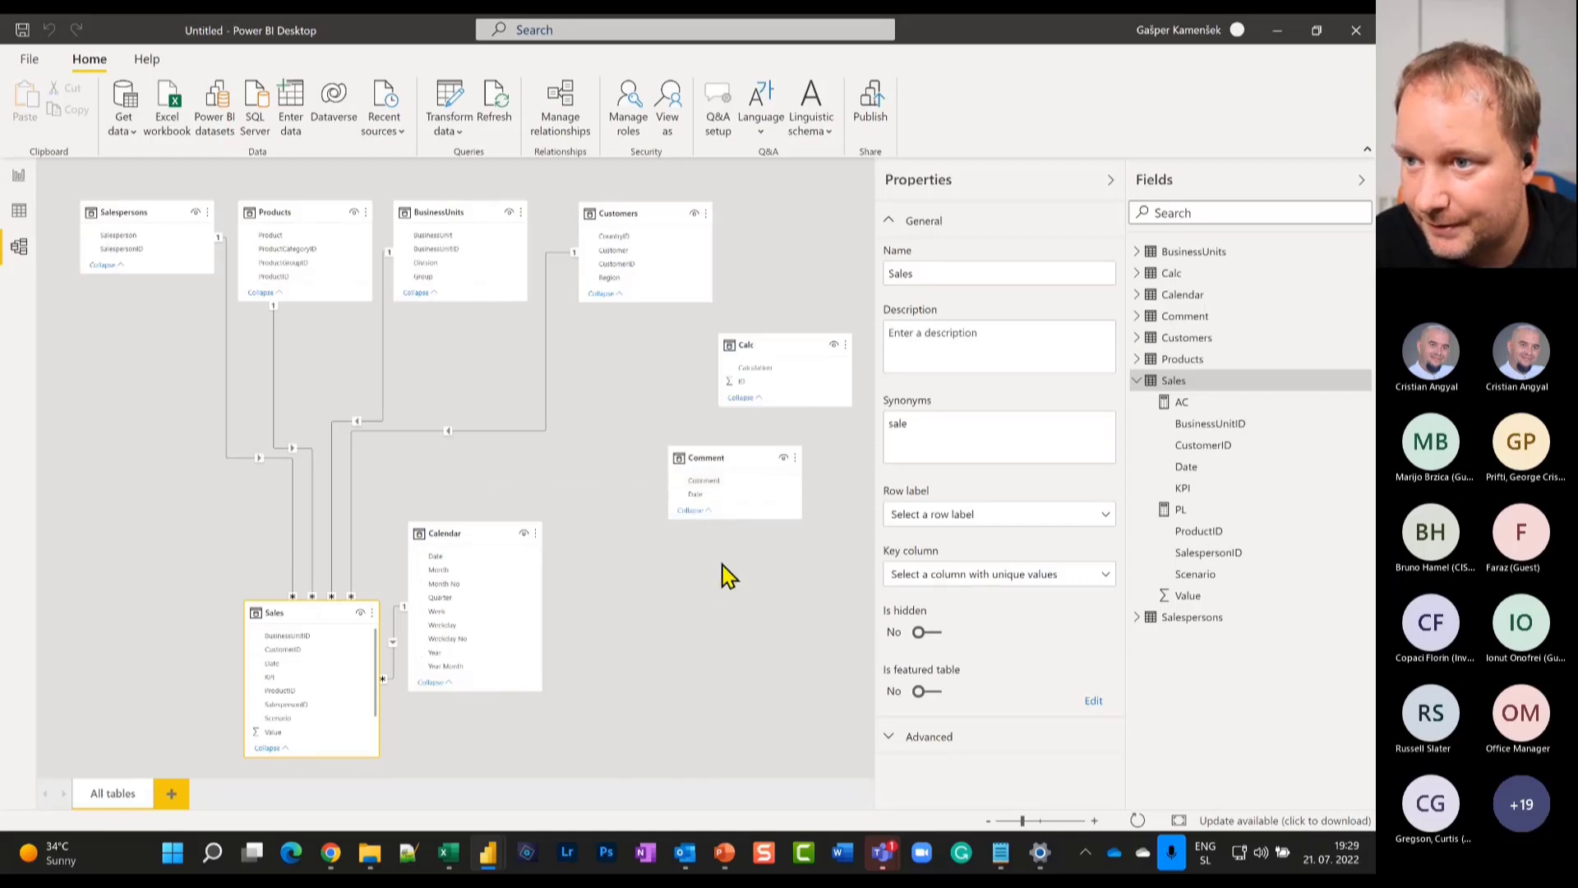
Relate Comment's Date to Calendar's Date, with Many to one (*:1) cardinality and Single cross filter direction.
{"action": "left_click_drag", "start_coordinate": [707, 494], "coordinate": [460, 557]}
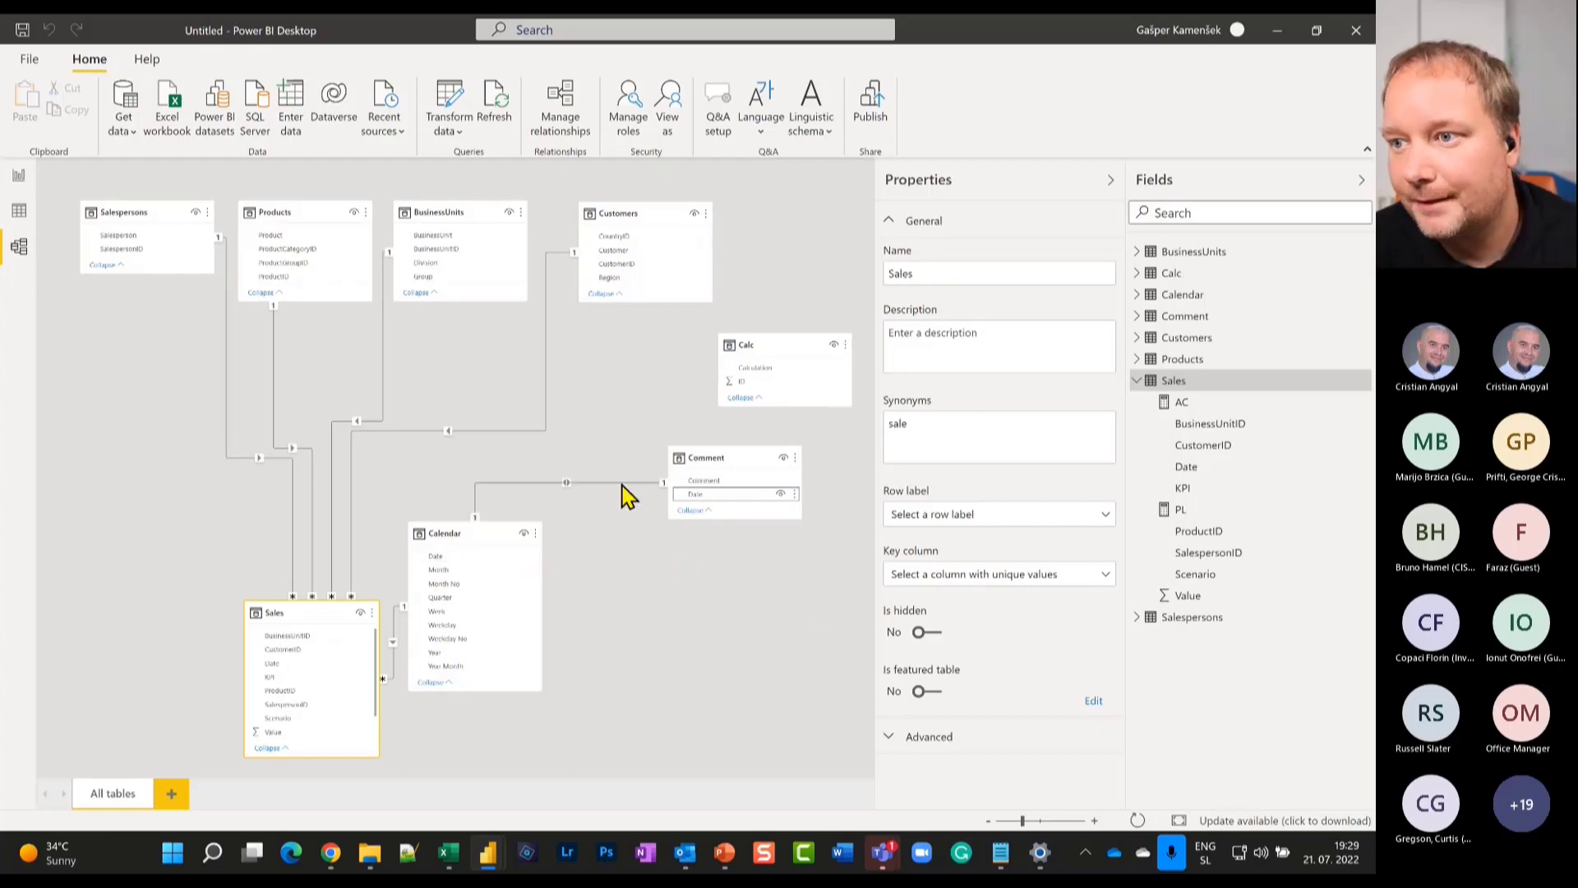
{"action": "double_click", "coordinate": [622, 485]}
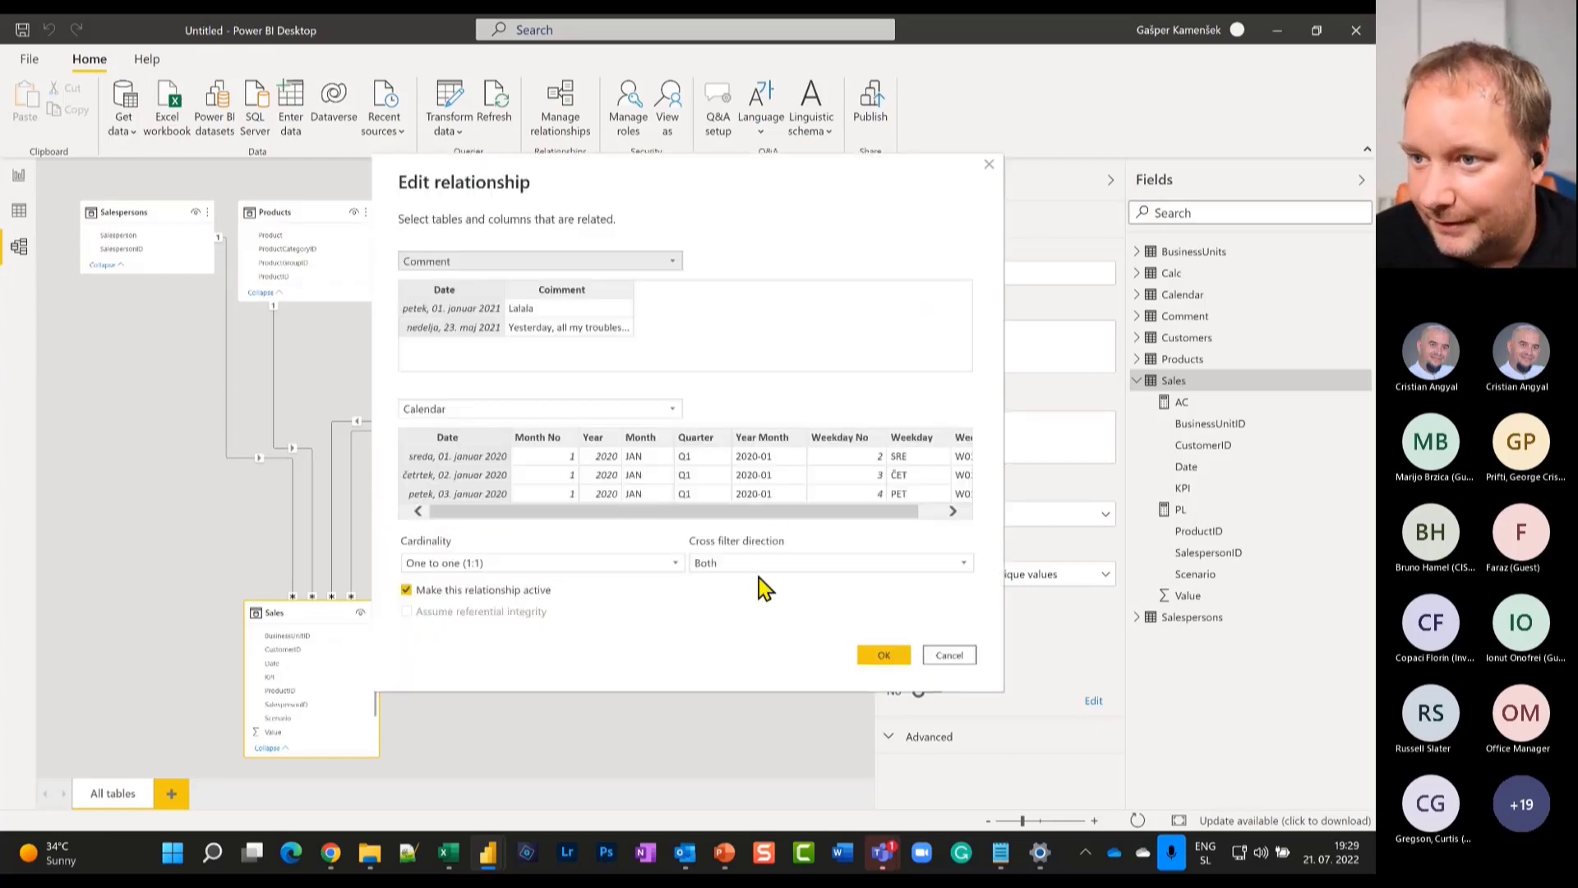
{"action": "left_click", "coordinate": [632, 563]}
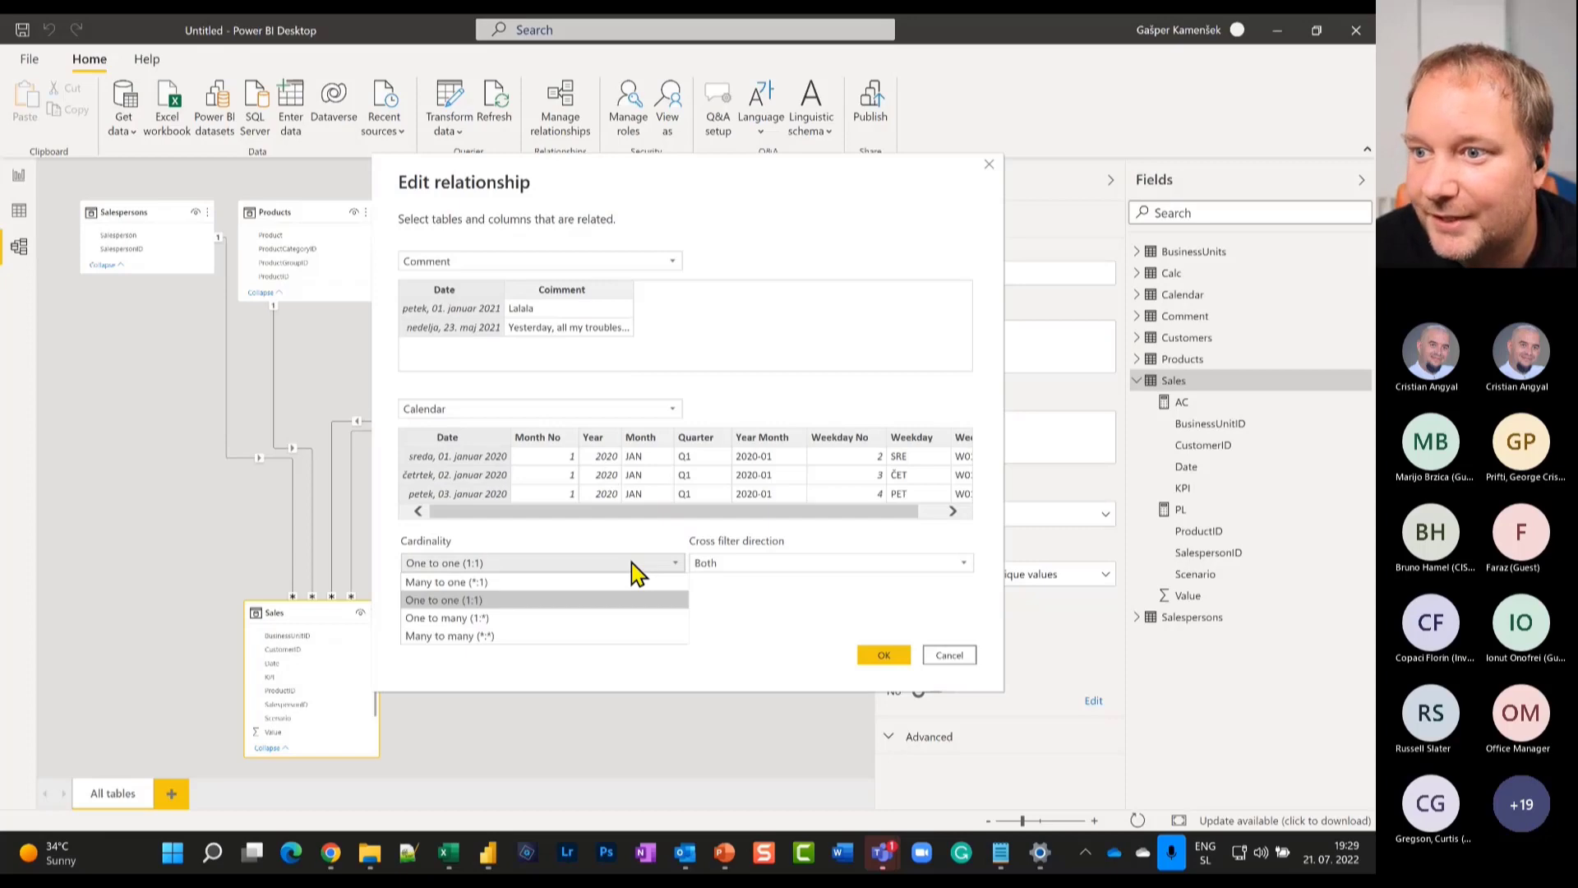
{"action": "left_click", "coordinate": [460, 585]}
{"action": "left_click", "coordinate": [771, 566]}
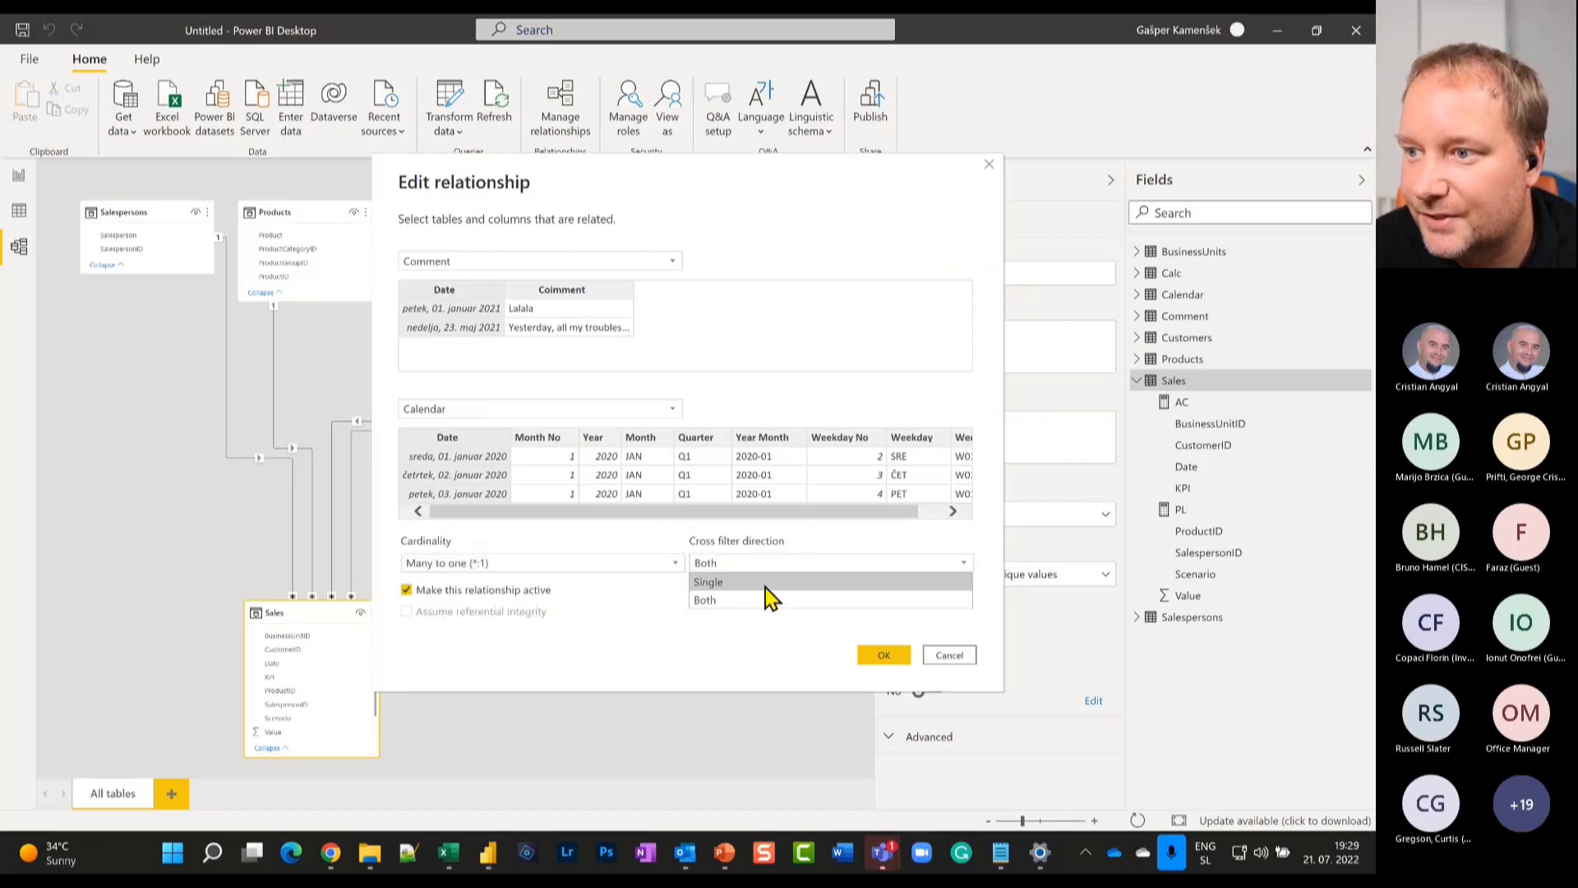
{"action": "left_click", "coordinate": [740, 582]}
{"action": "left_click", "coordinate": [880, 655]}
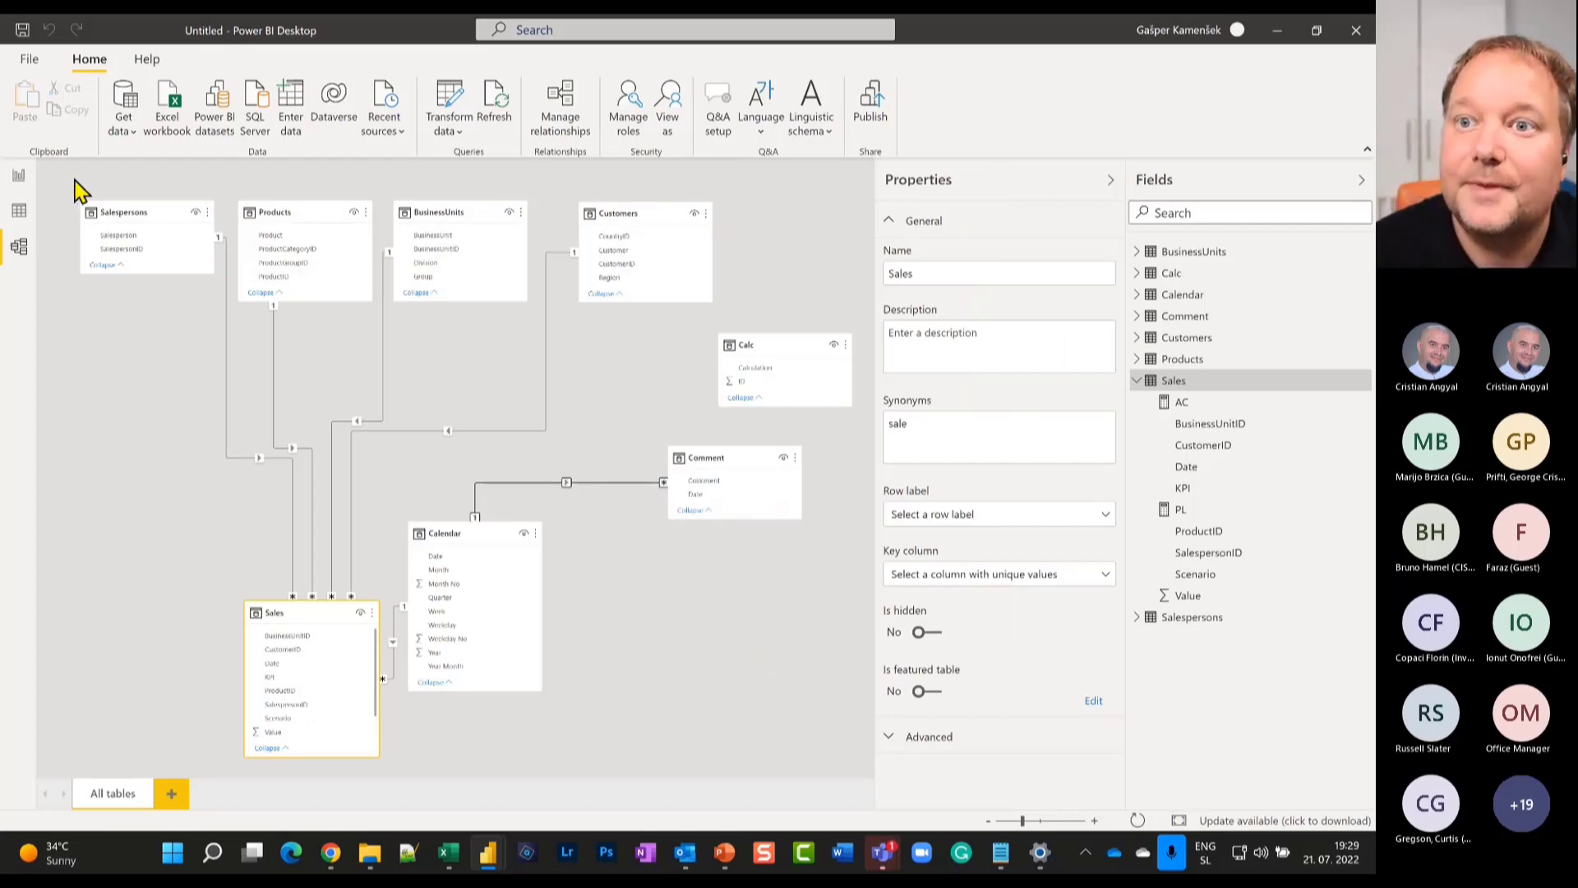
Go back to the report page and apply the automatic field fix to the broken chart.
{"action": "left_click", "coordinate": [18, 176]}
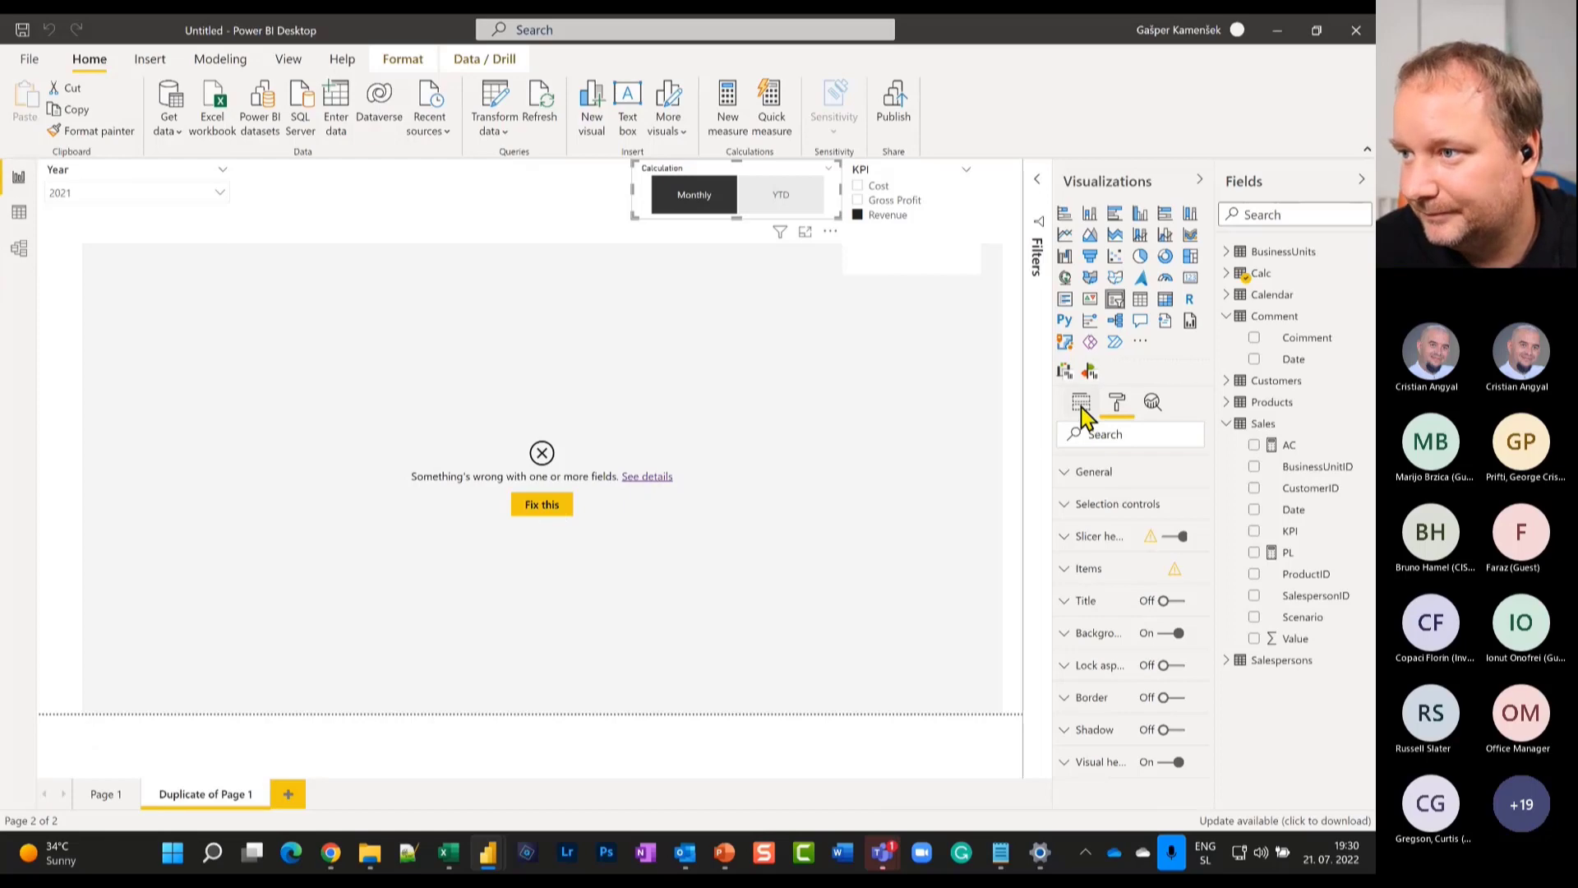
{"action": "left_click", "coordinate": [1082, 407]}
{"action": "left_click", "coordinate": [551, 506]}
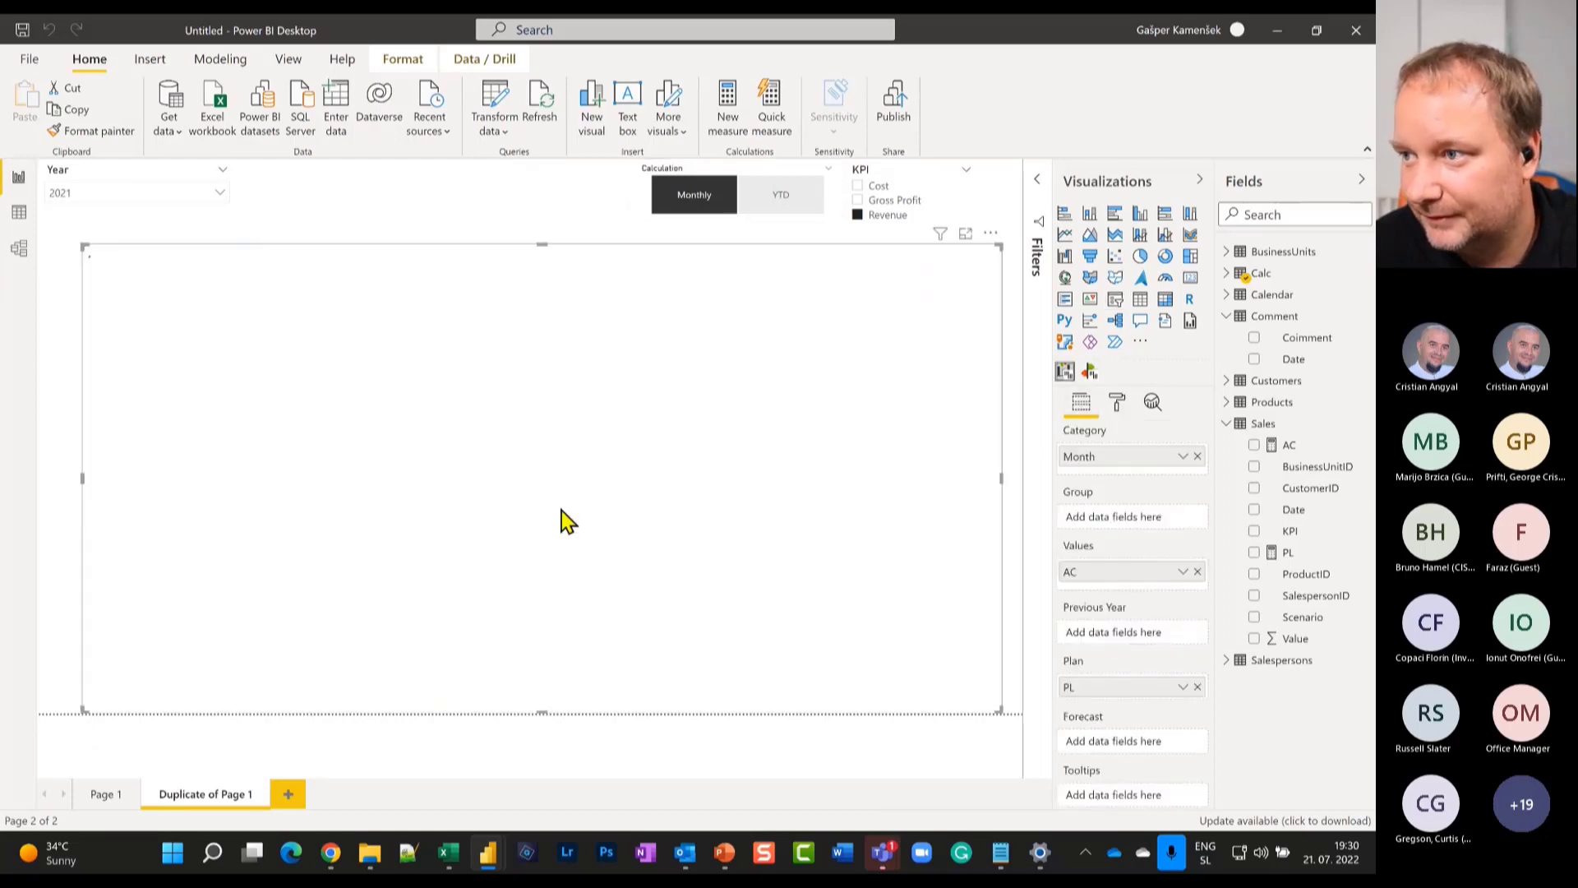
Open the Comment query in the Power Query Editor and open its Source table for editing.
{"action": "scroll", "coordinate": [1192, 755], "scroll_direction": "down", "scroll_amount": 1}
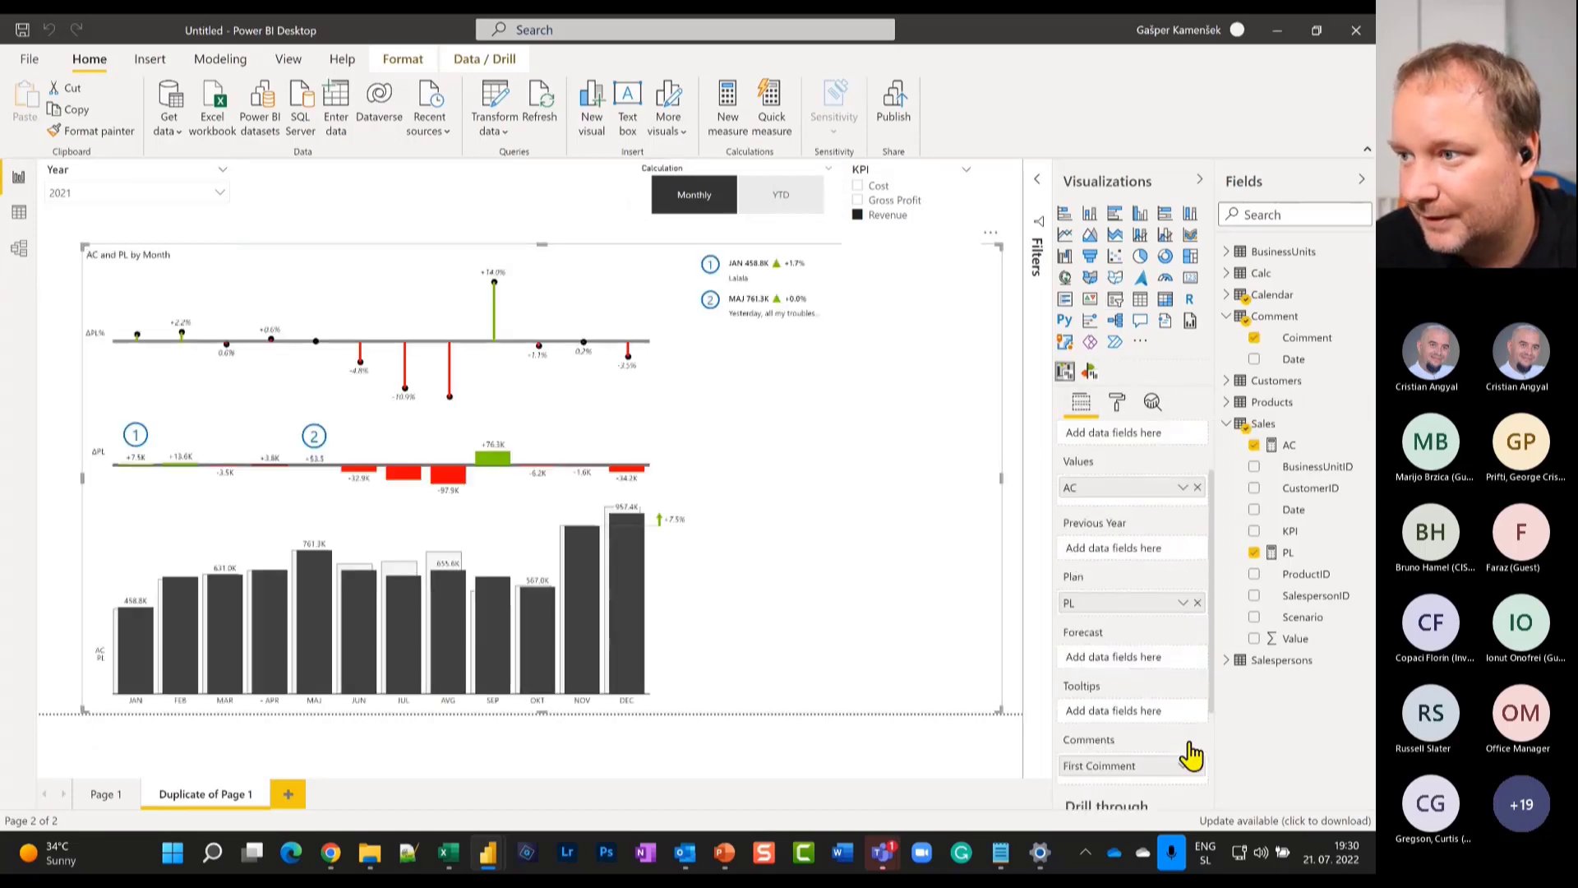
{"action": "scroll", "coordinate": [1192, 754], "scroll_direction": "down", "scroll_amount": 2}
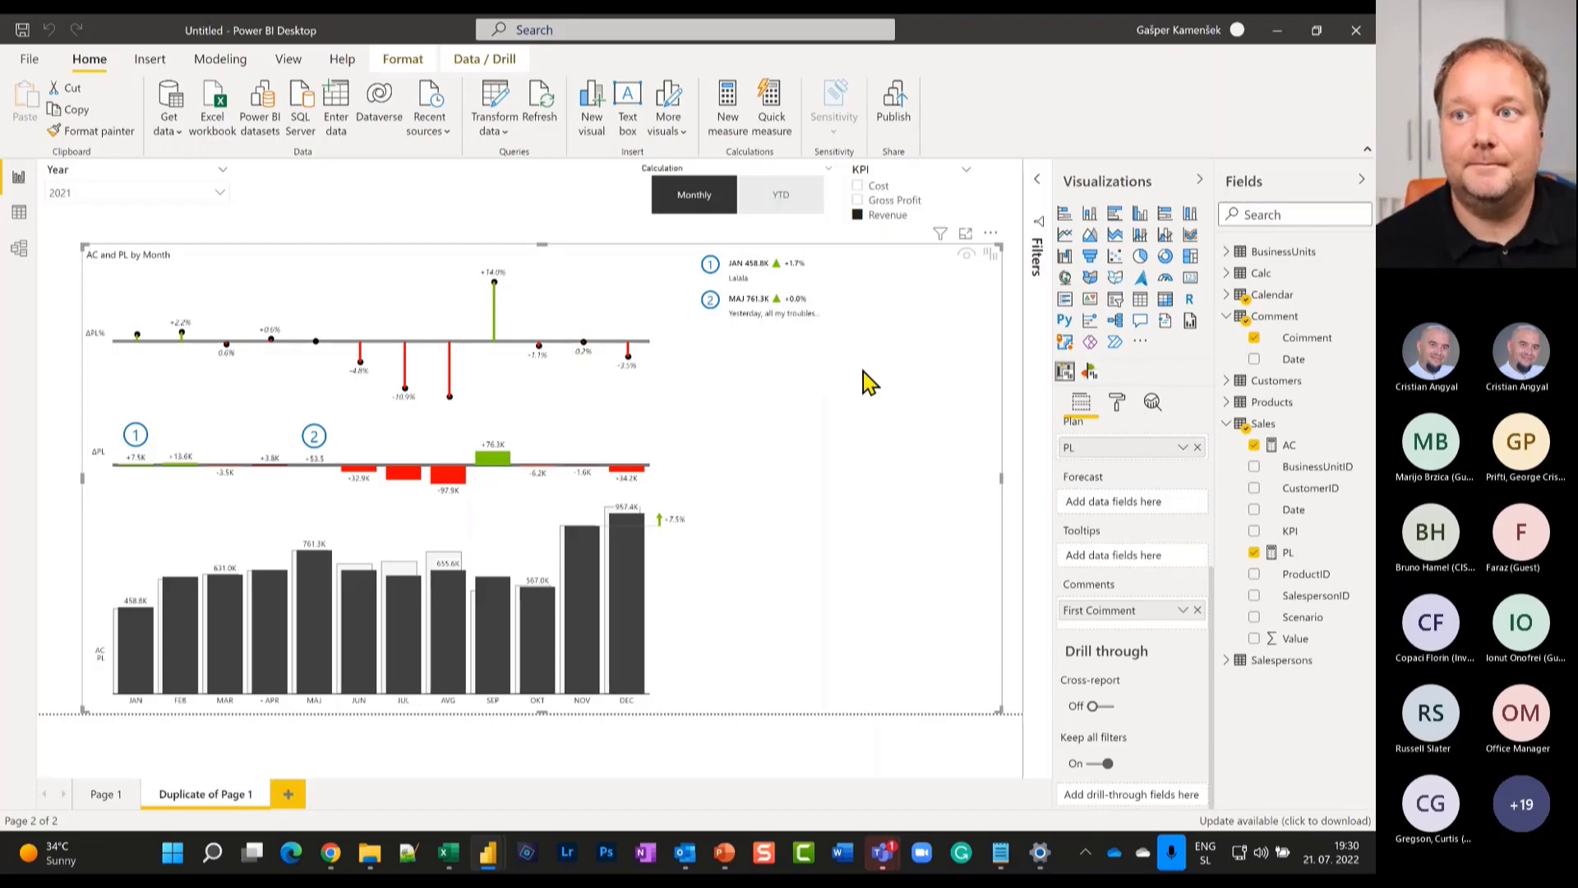
{"action": "left_click", "coordinate": [498, 107]}
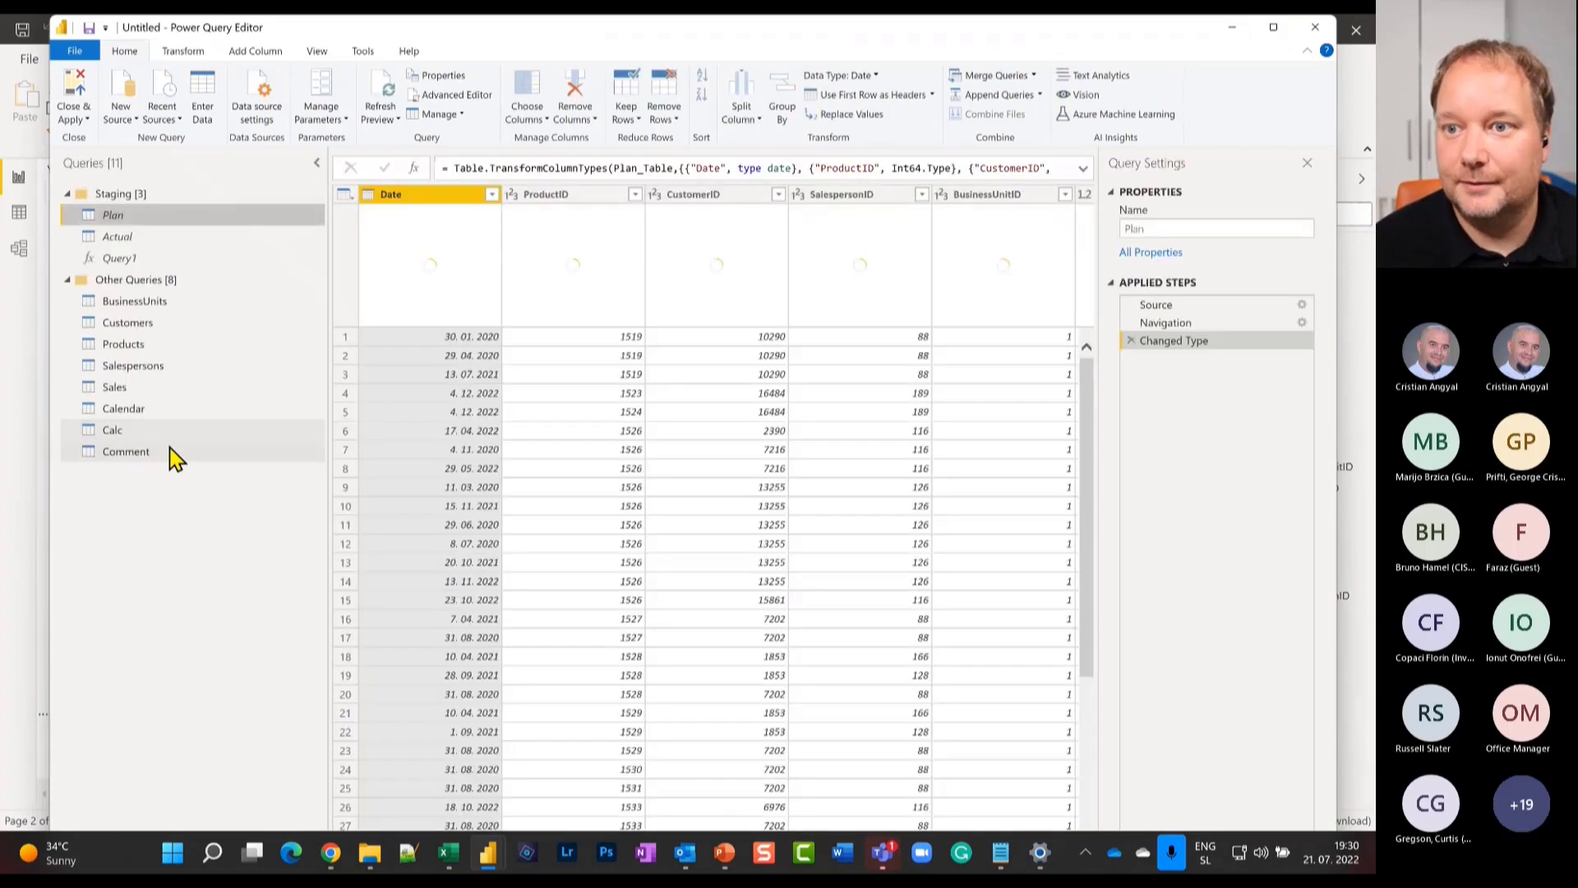
{"action": "left_click", "coordinate": [169, 452]}
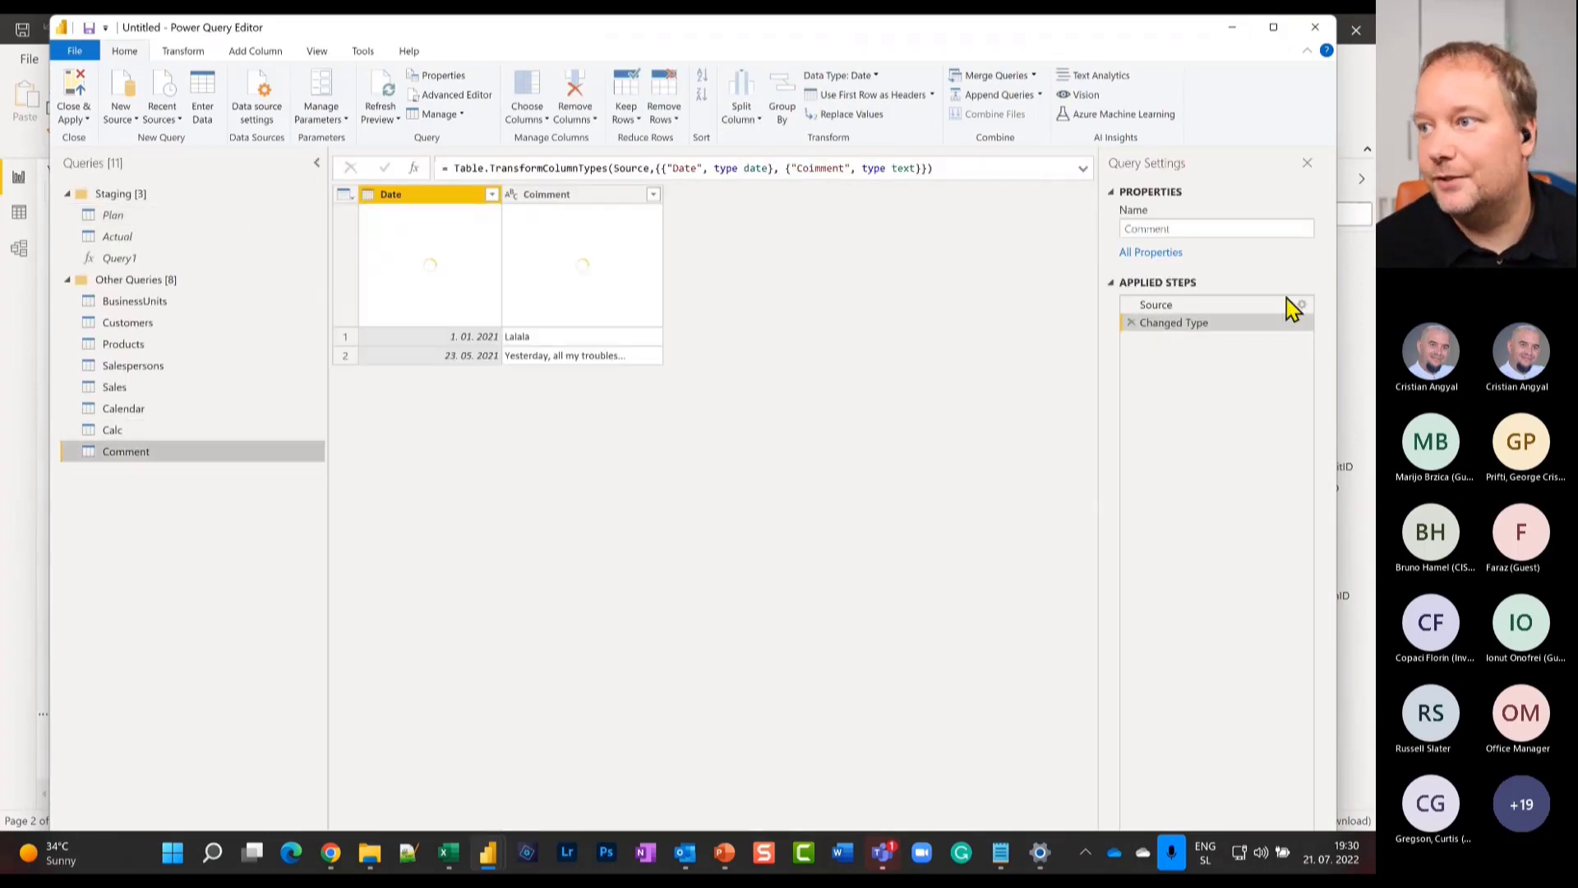
{"action": "left_click", "coordinate": [1295, 306]}
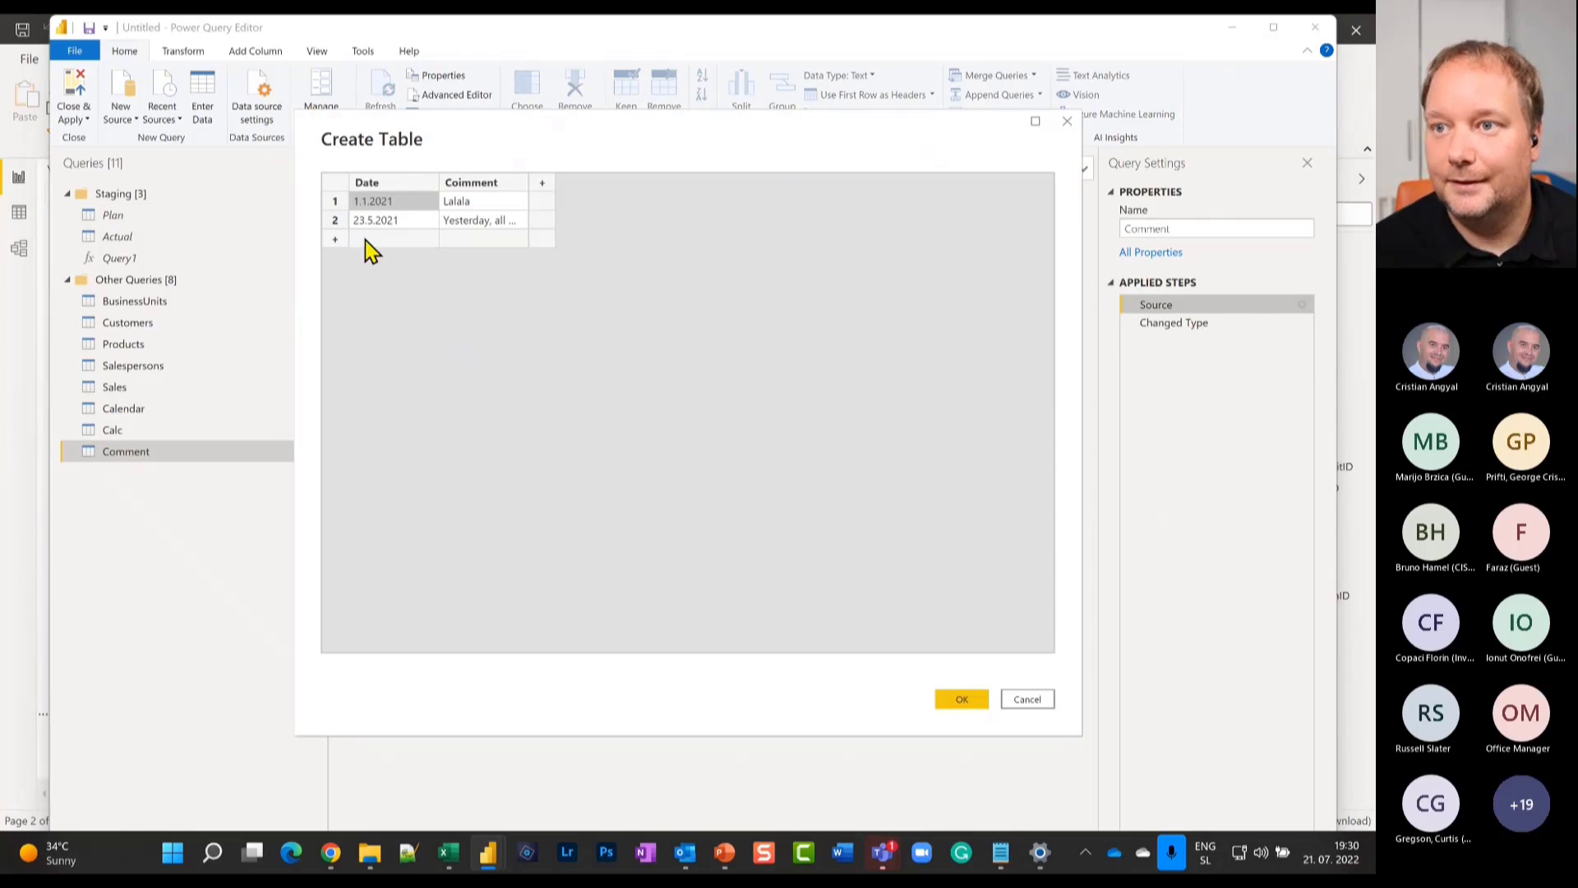
Add a third row to the Comment table with date 12.12.2021 and comment "We are doing GREAT!", and apply it to the report.
{"action": "left_click", "coordinate": [365, 240]}
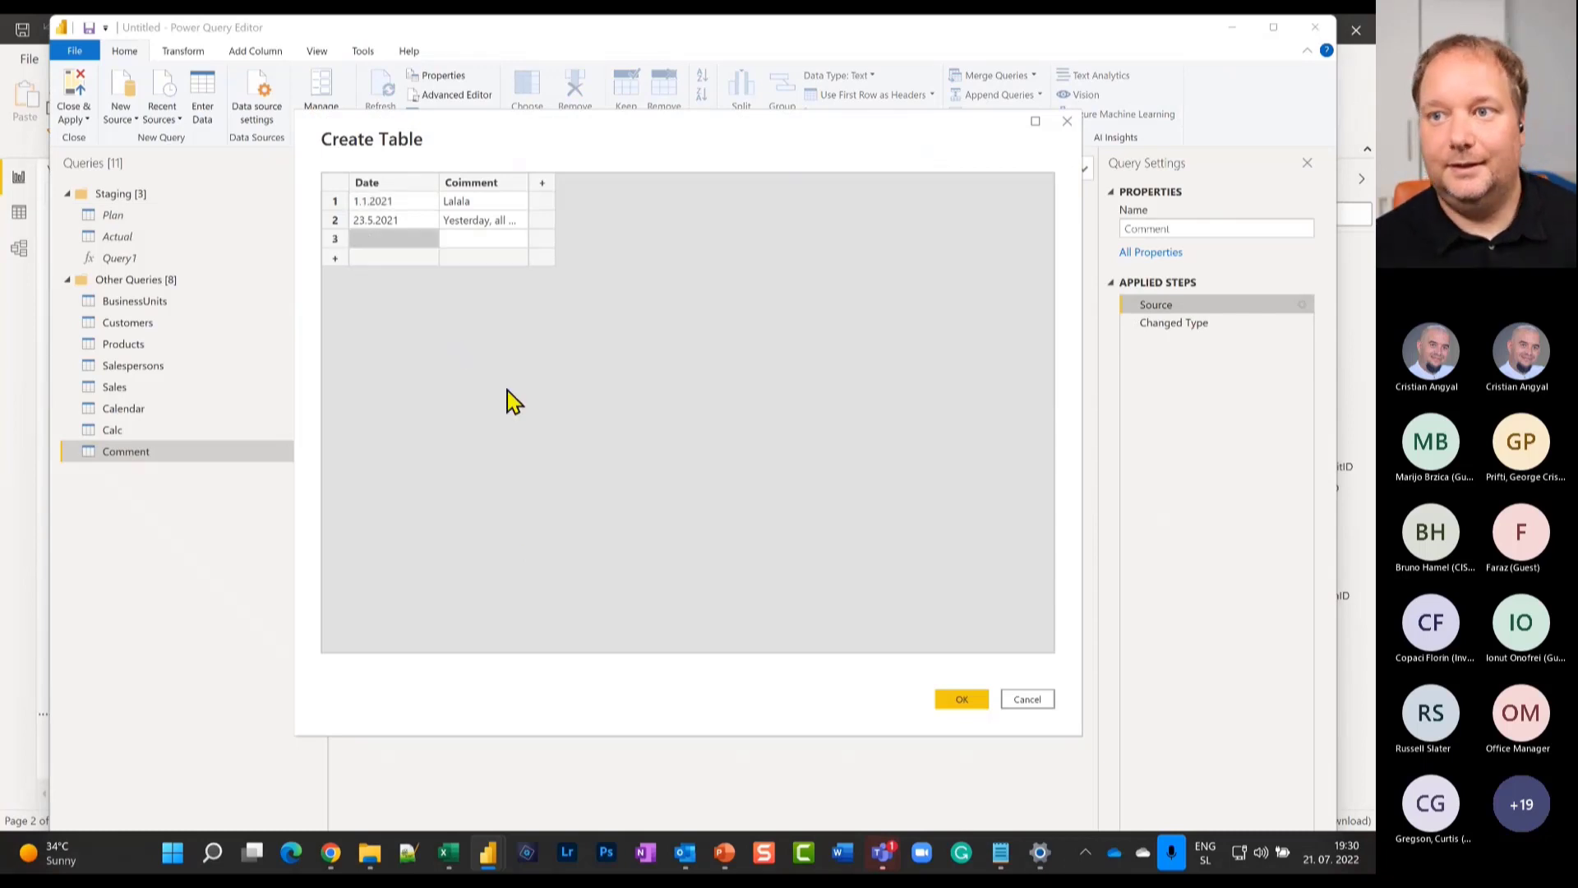
{"action": "type", "text": "12.12"}
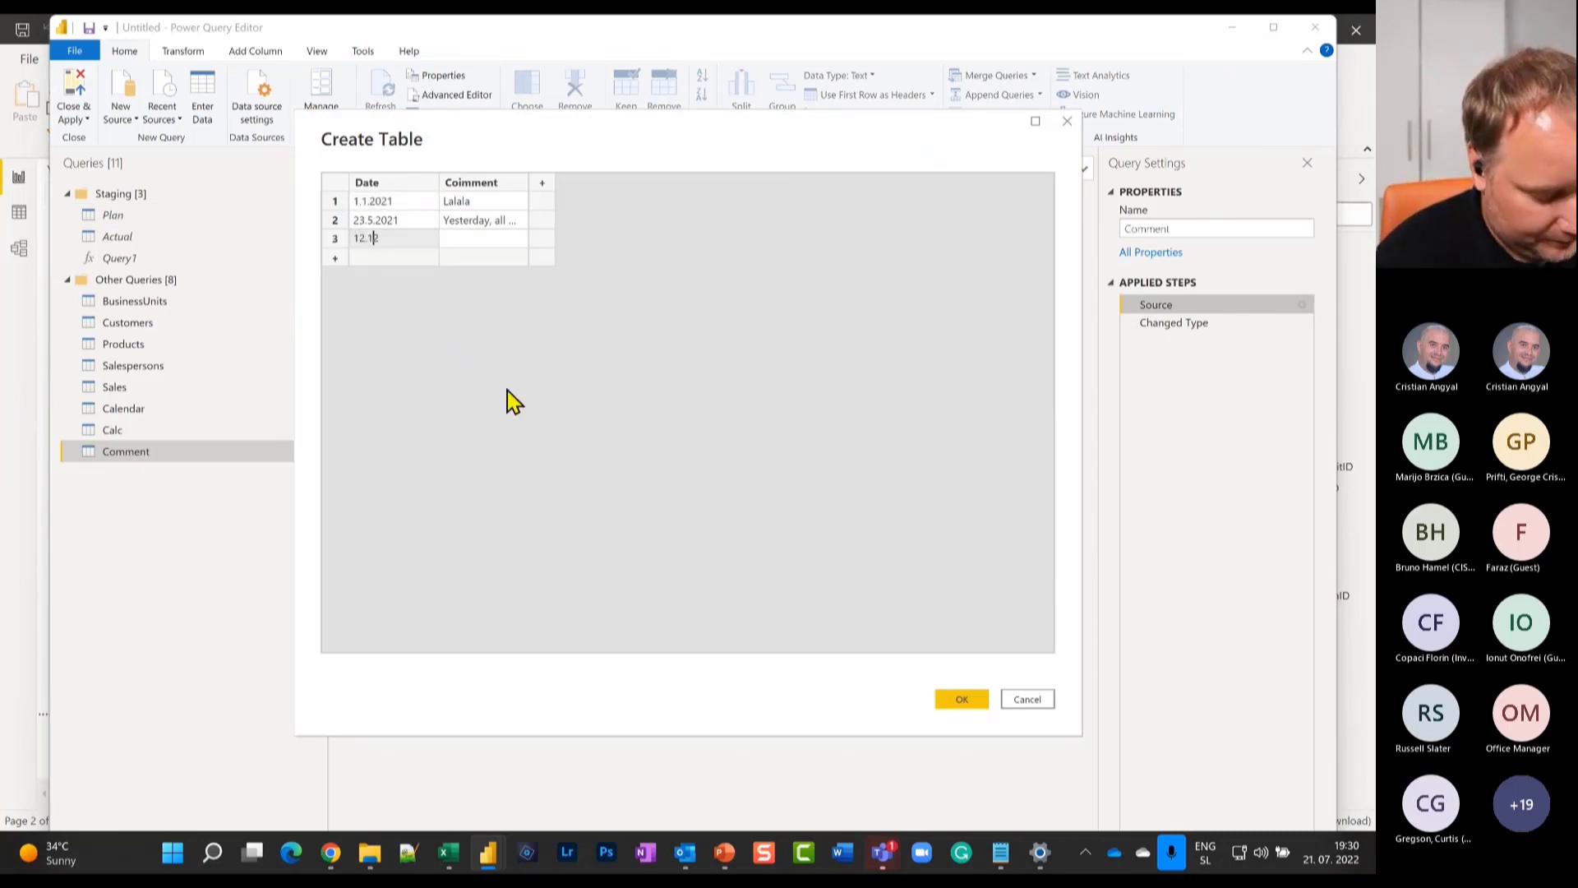
{"action": "type", "text": ".2021"}
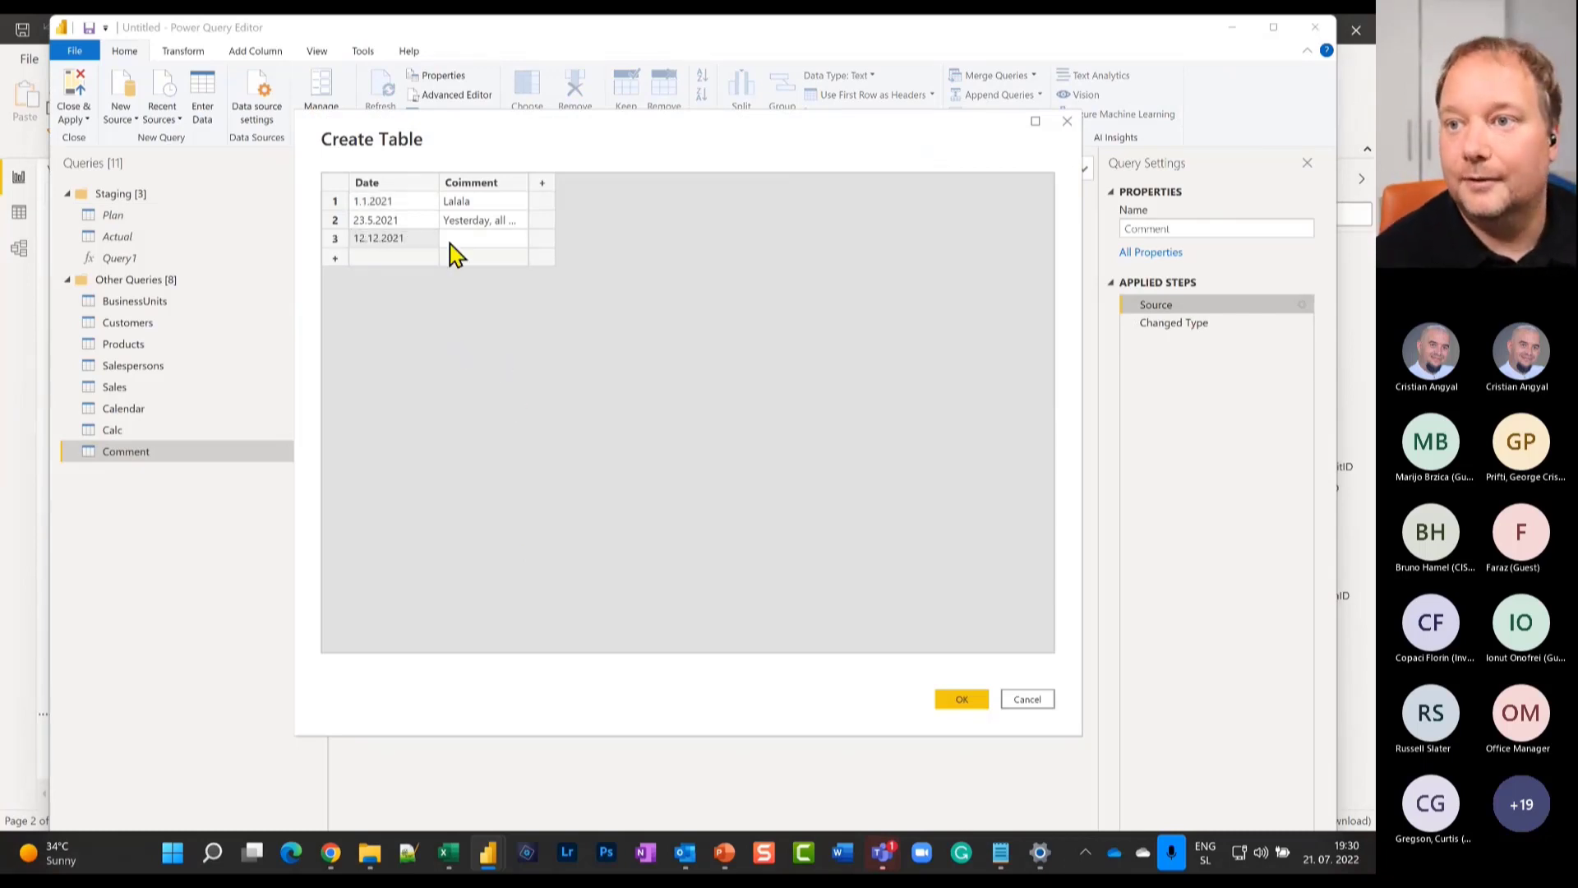
{"action": "left_click", "coordinate": [453, 245]}
{"action": "type", "text": "We"}
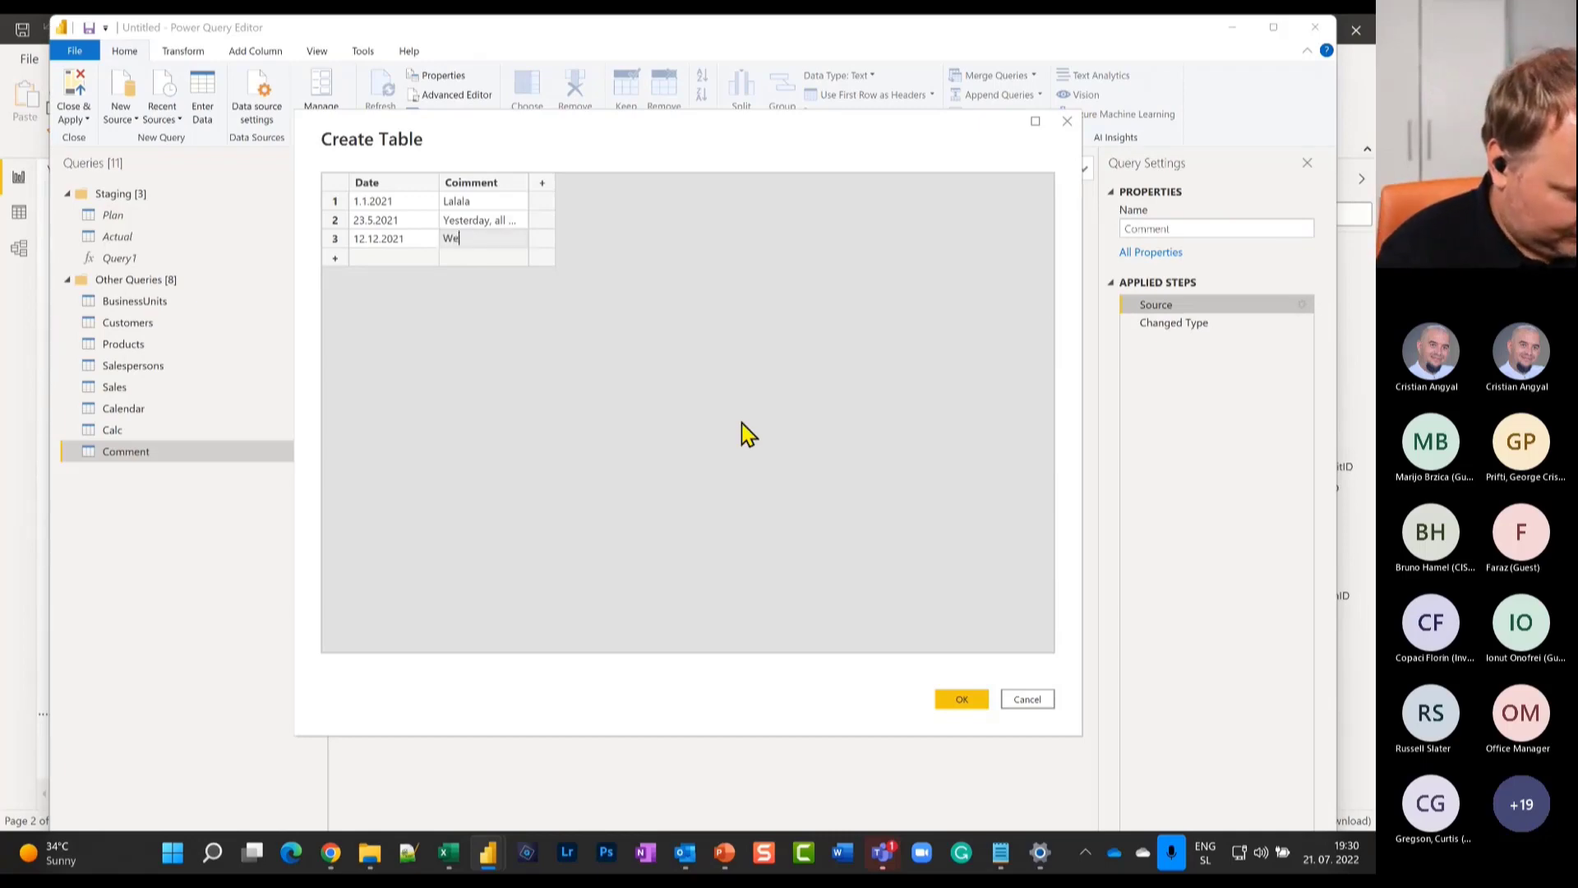
{"action": "type", "text": " are doin"}
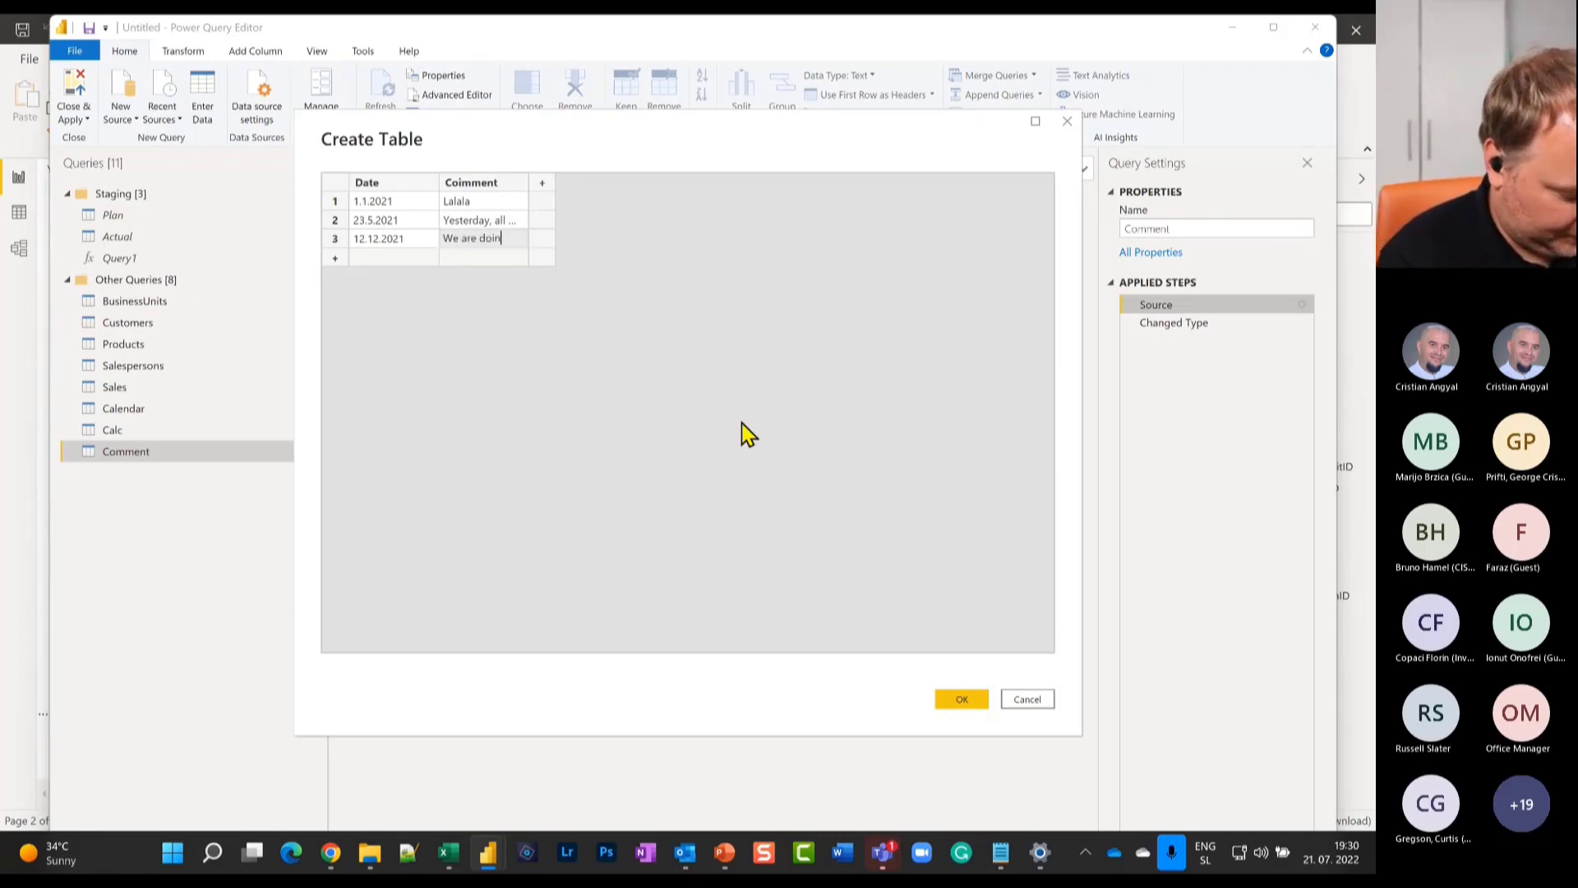
{"action": "type", "text": "g GR"}
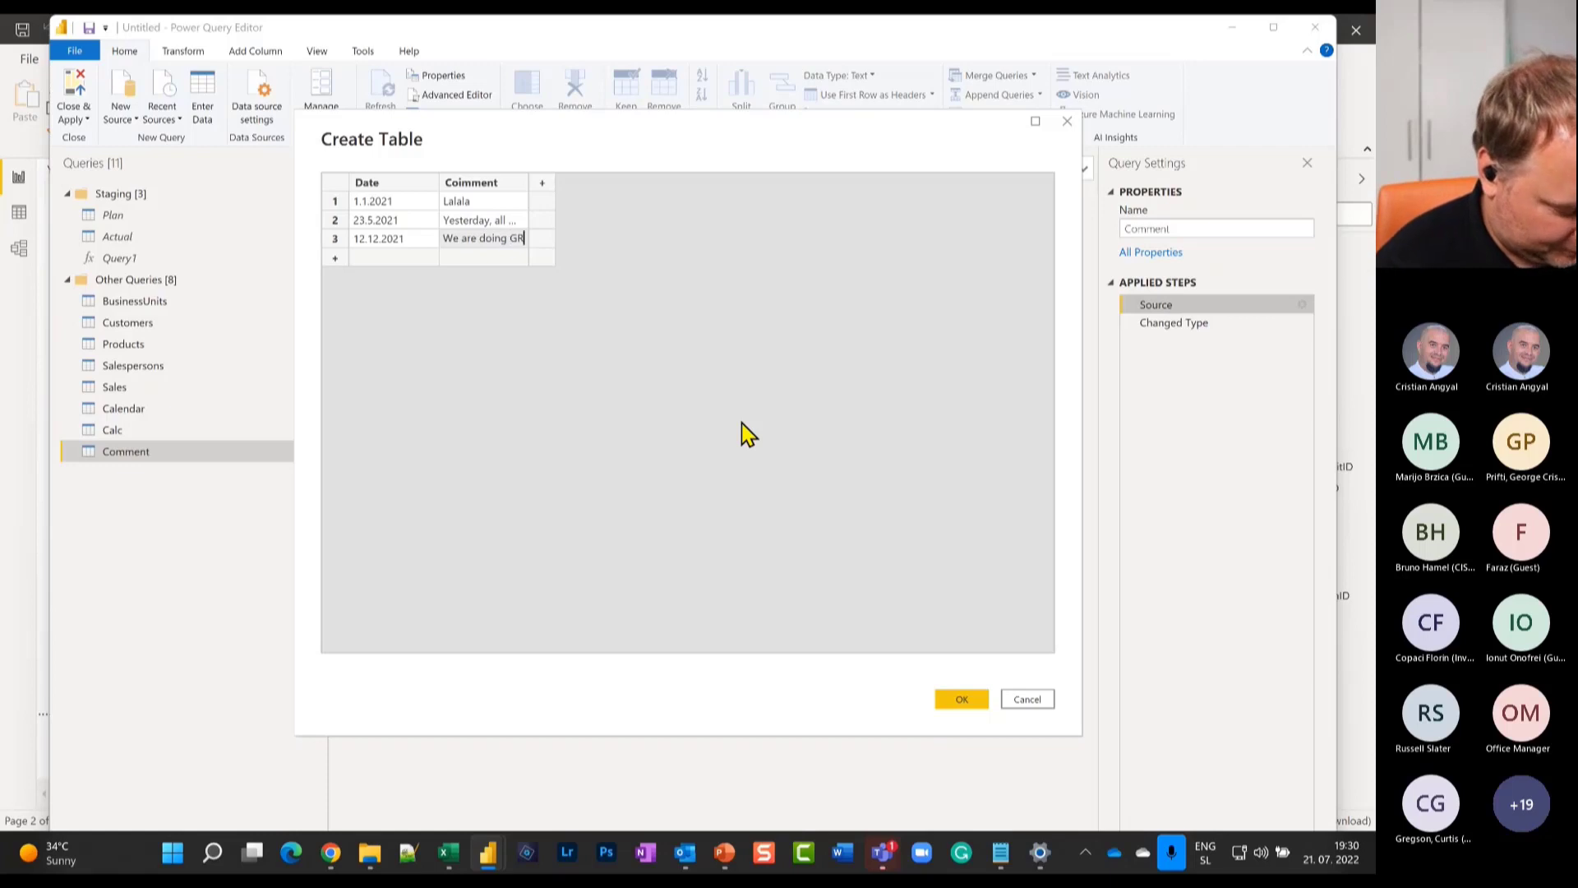
{"action": "type", "text": "EAT!"}
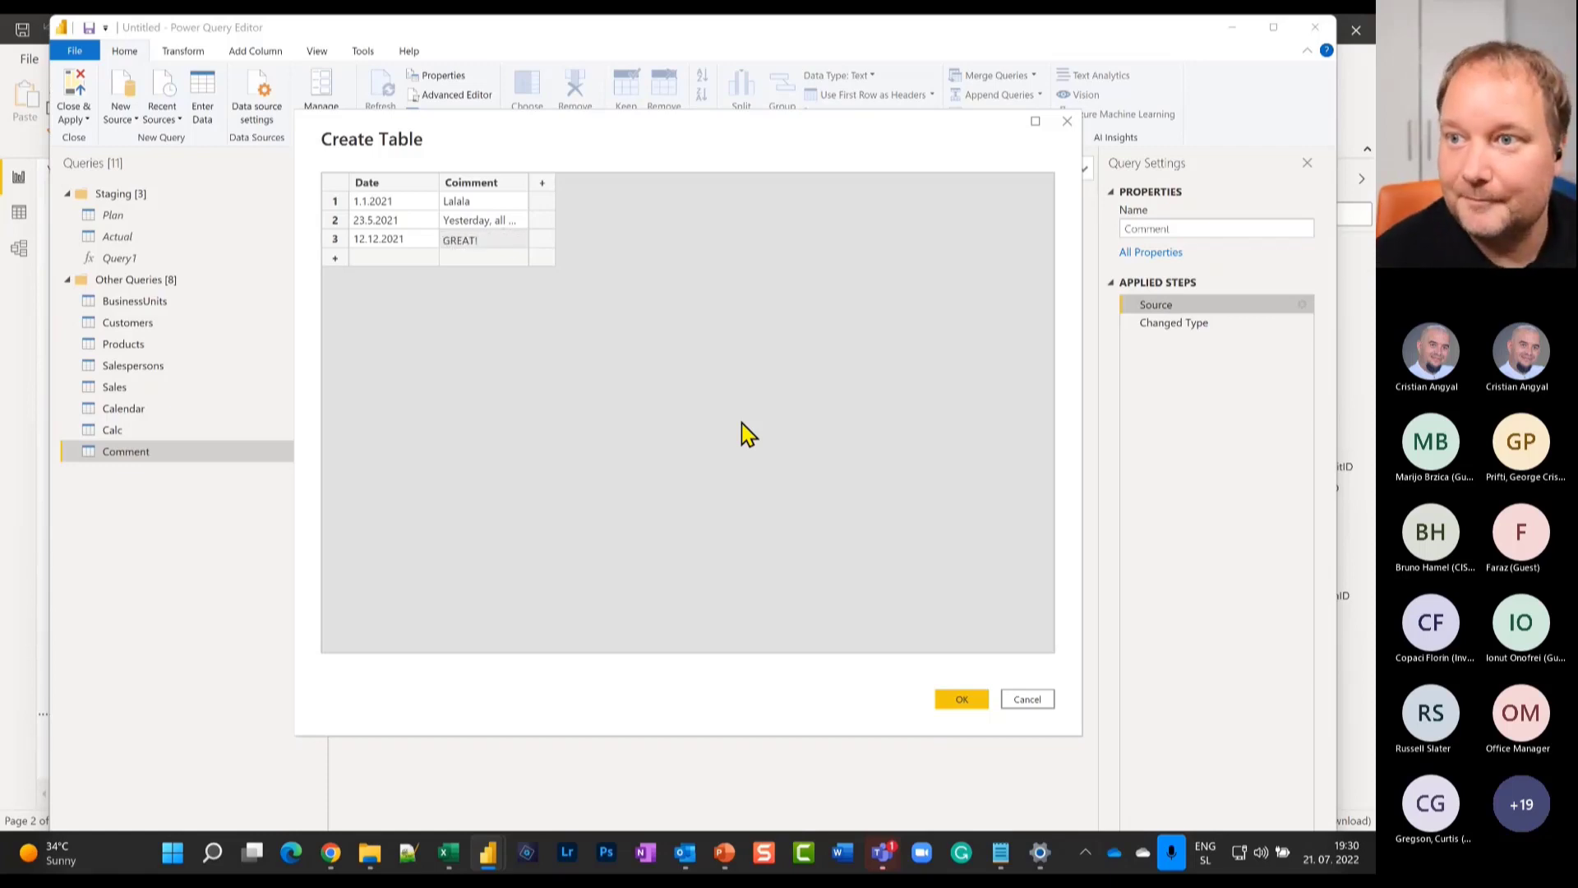
{"action": "left_click", "coordinate": [961, 699]}
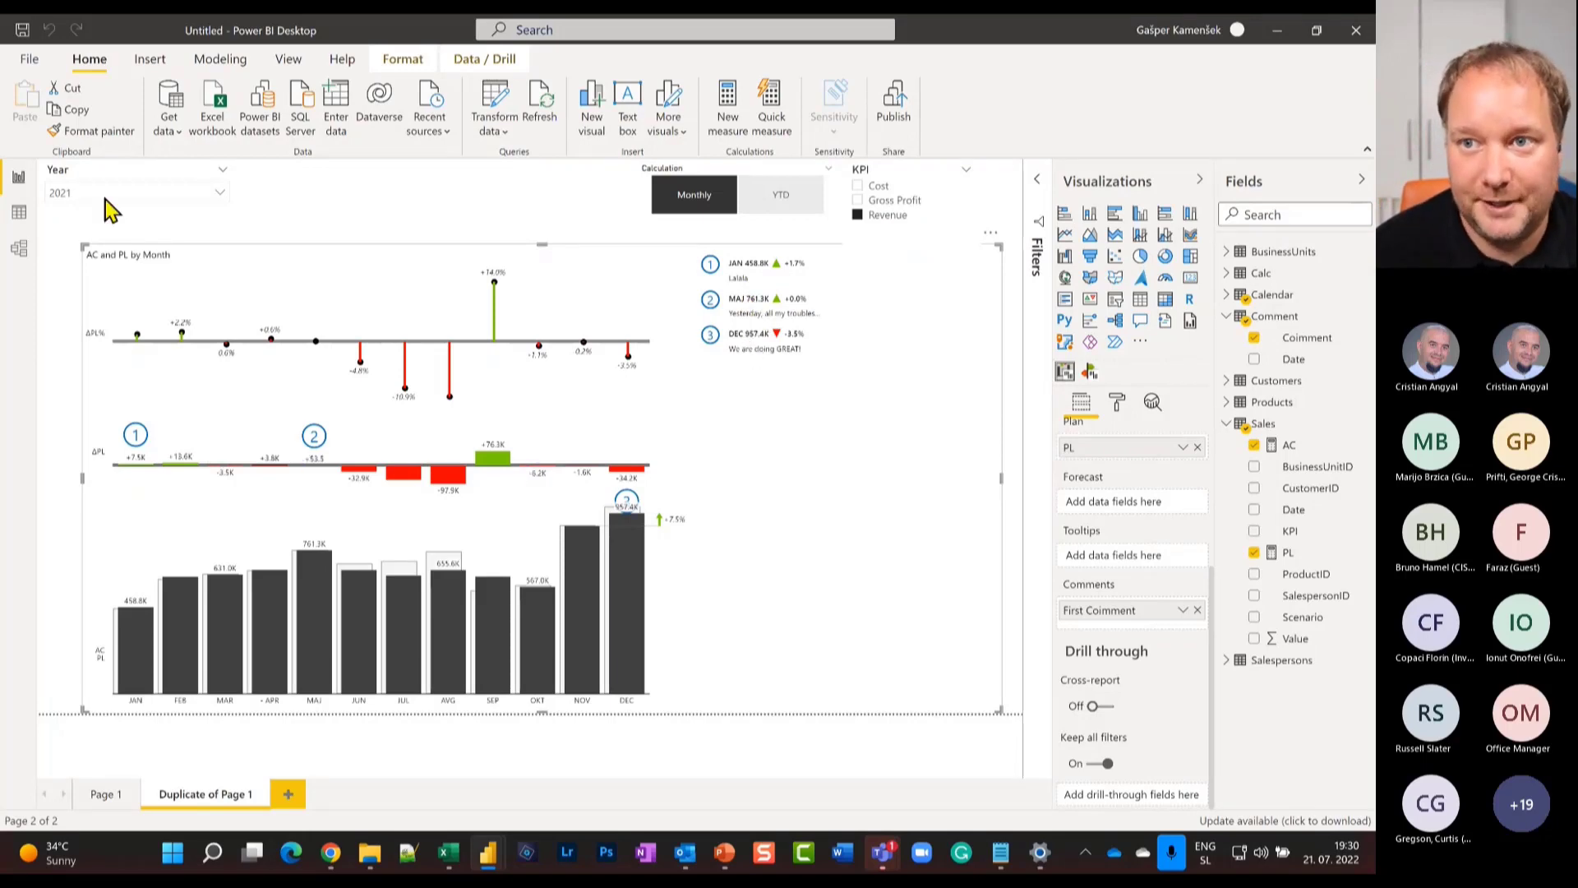
Switch the Year slicer to 2020 and back to 2021 to check which comments the chart shows.
{"action": "left_click", "coordinate": [226, 201]}
{"action": "left_click", "coordinate": [226, 201]}
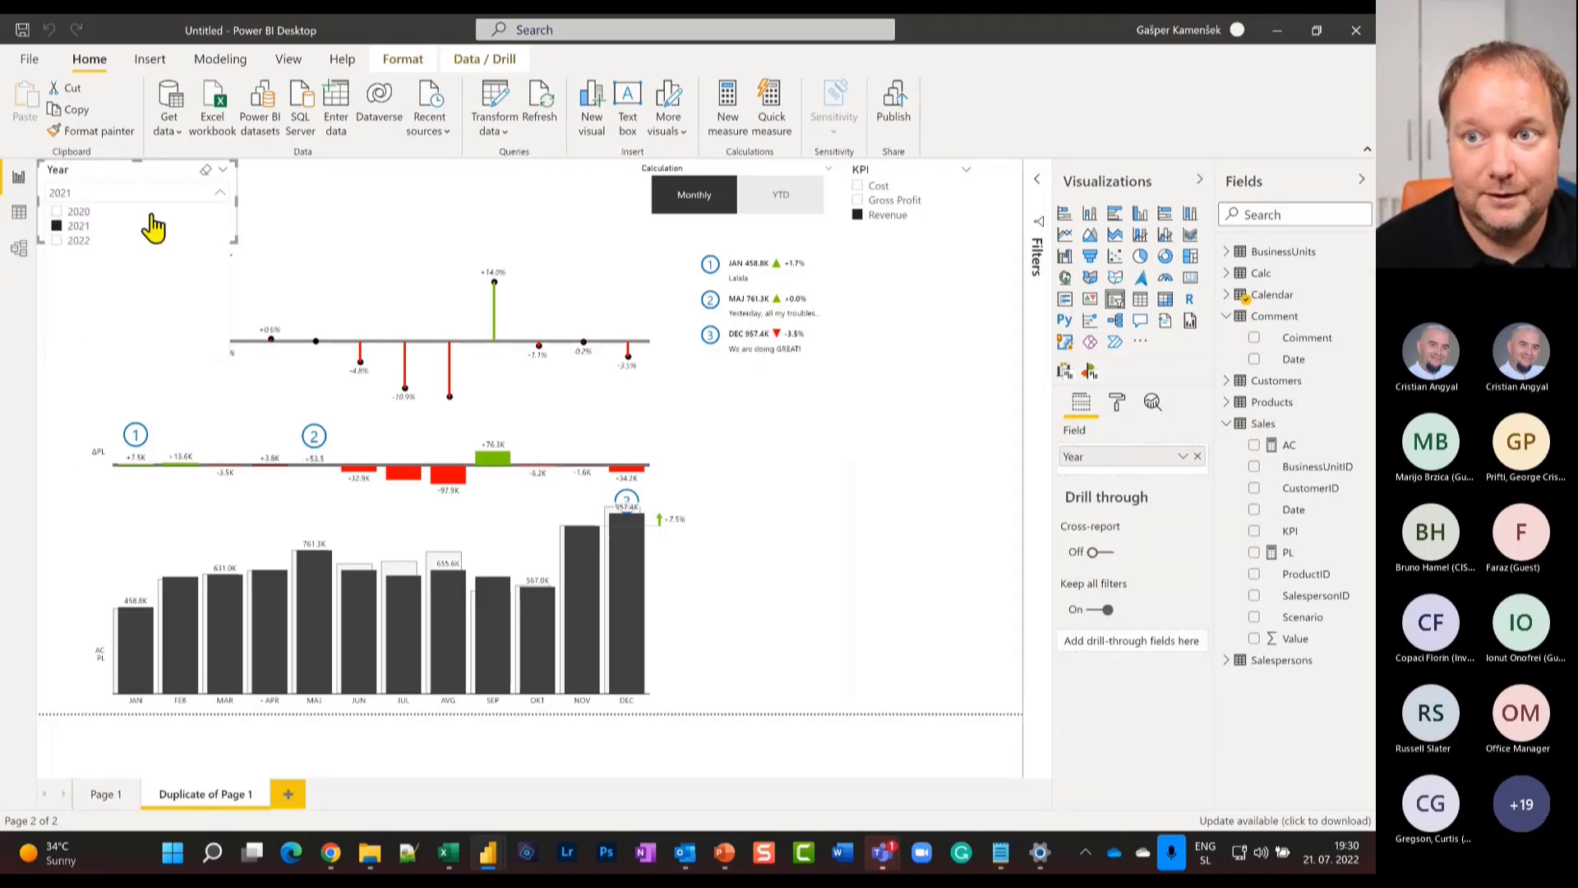
{"action": "left_click", "coordinate": [74, 215]}
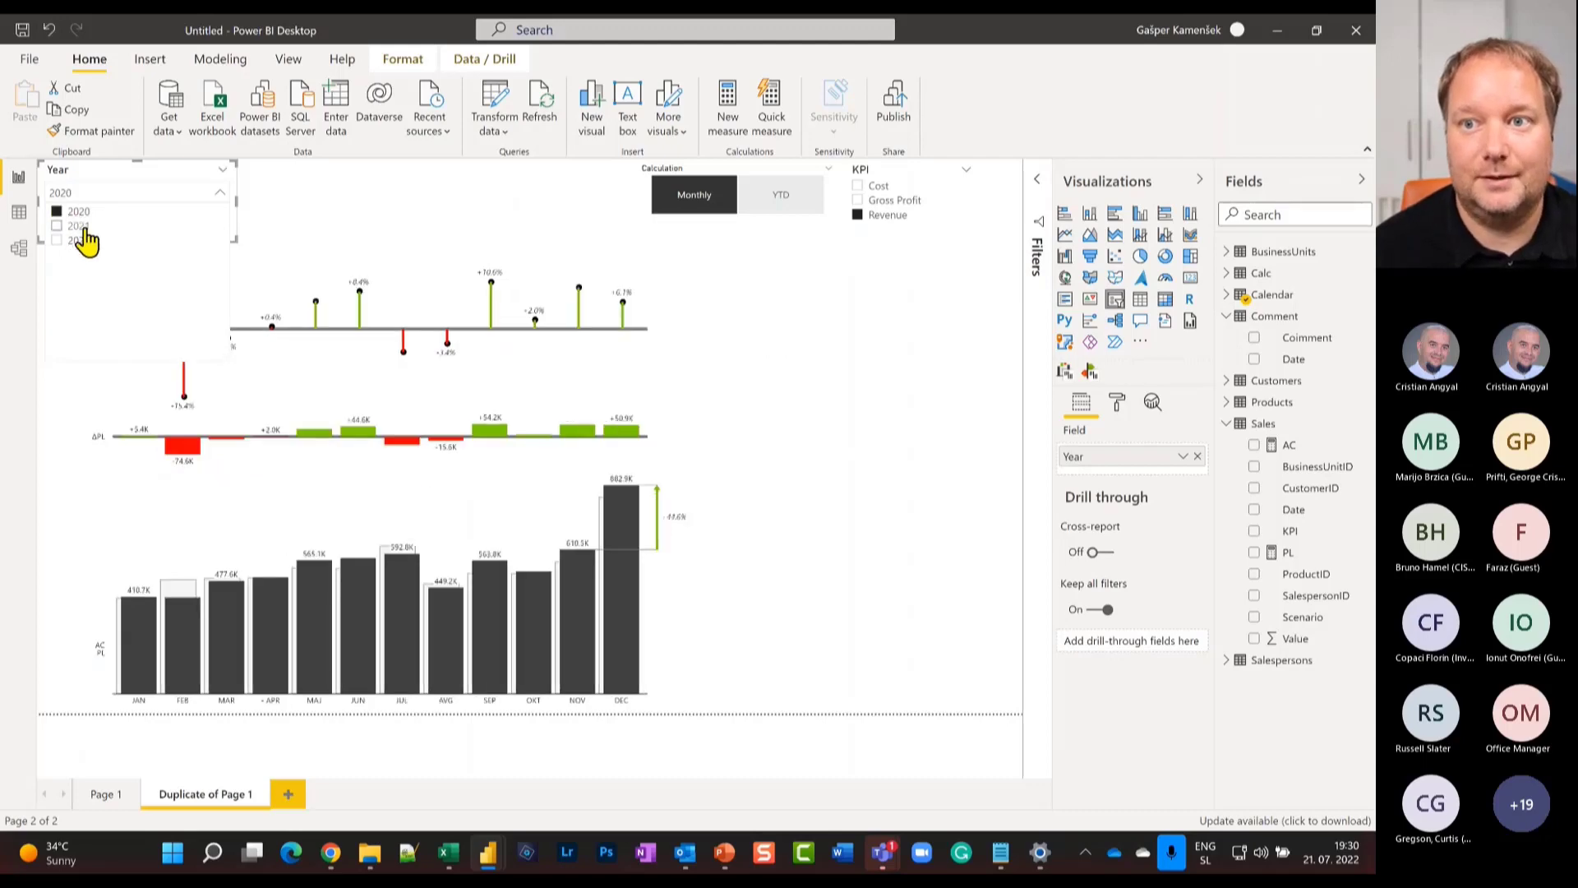
{"action": "left_click", "coordinate": [80, 226]}
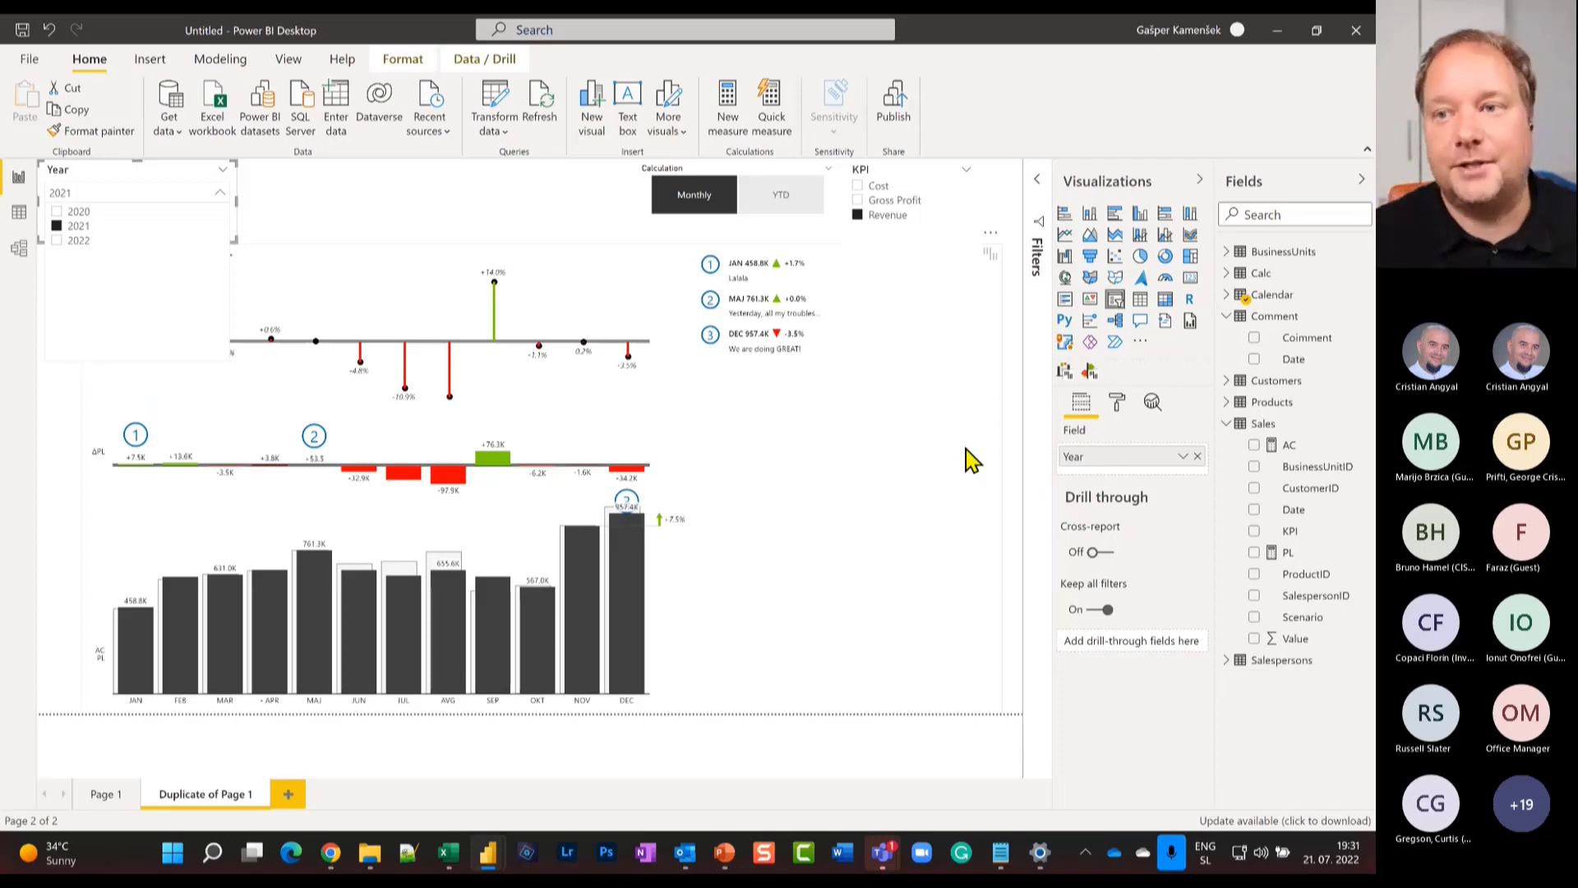
Switch the Year slicer to 2022 to check the chart comments, return it to 2021 and collapse the year list.
{"action": "left_click", "coordinate": [610, 269]}
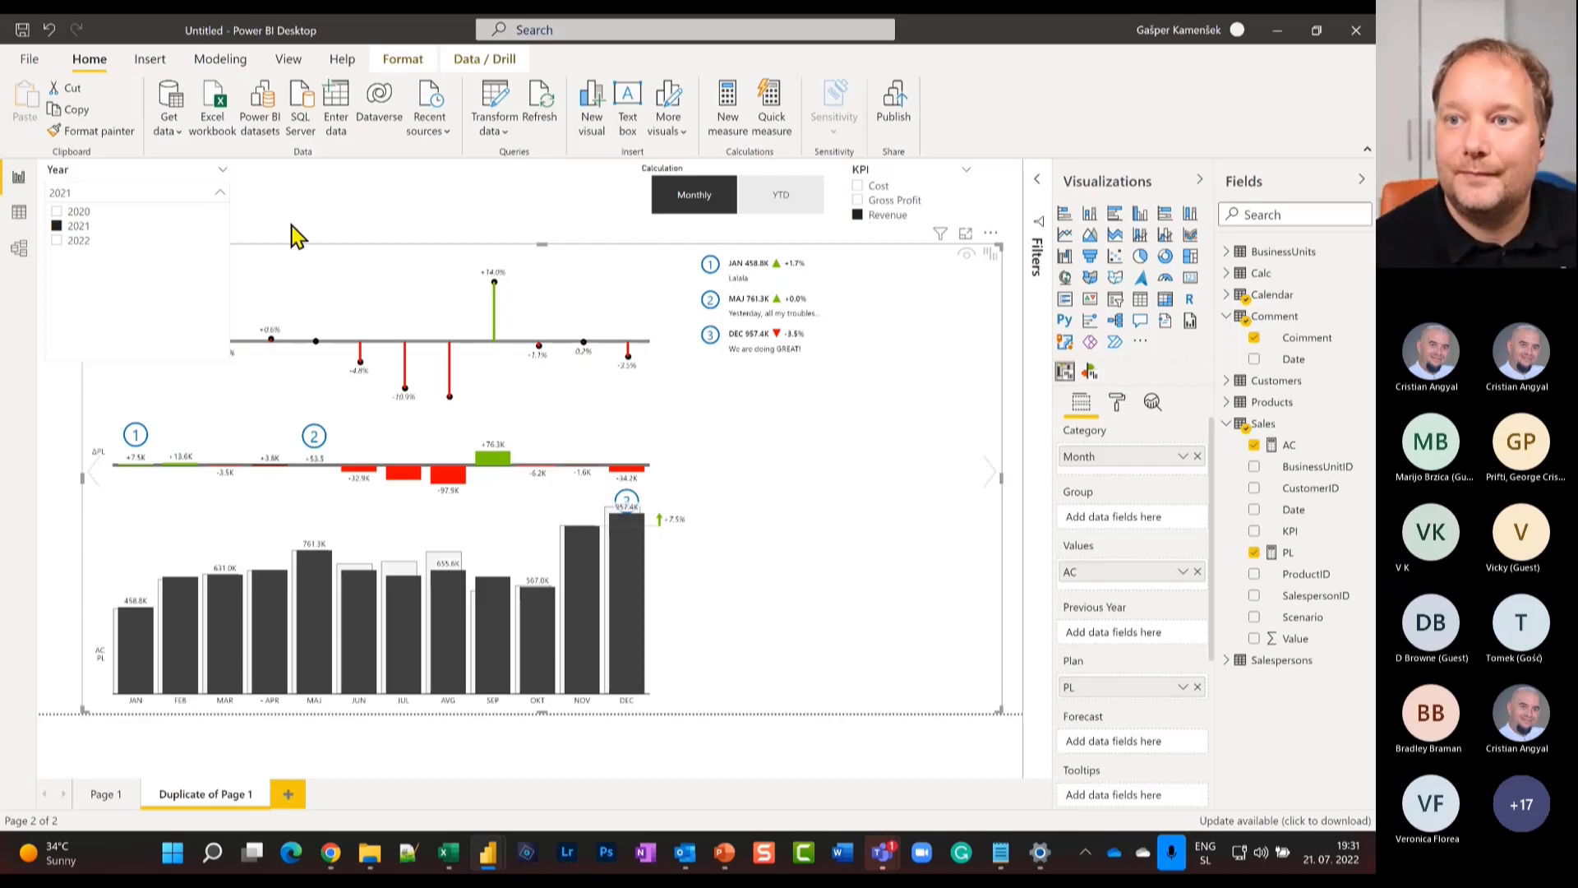
{"action": "left_click", "coordinate": [72, 227]}
{"action": "left_click", "coordinate": [73, 240]}
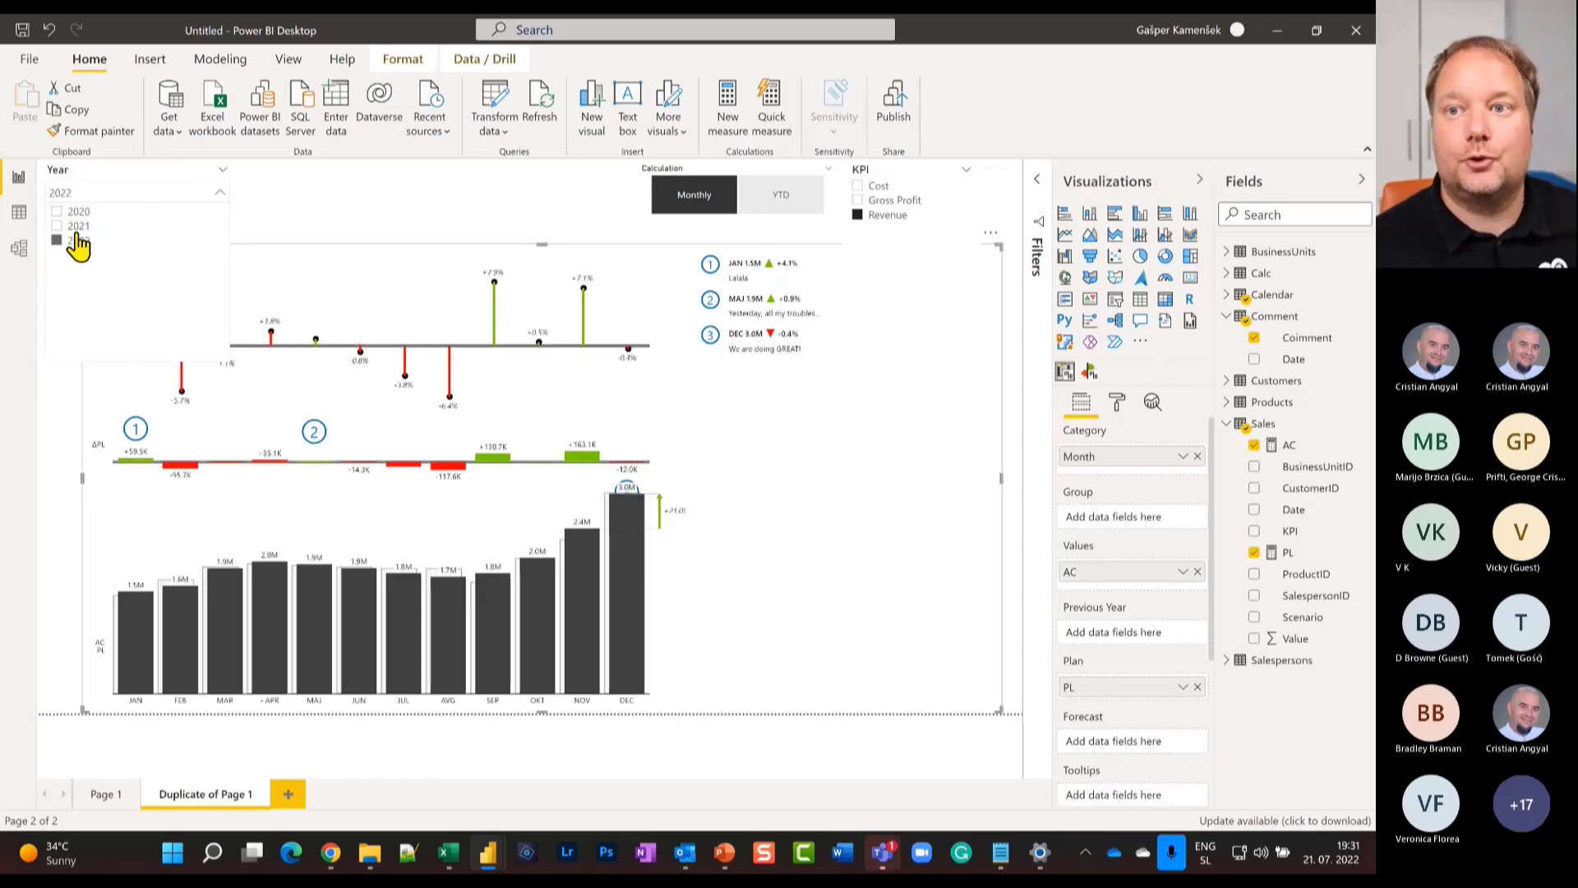
{"action": "left_click", "coordinate": [73, 226]}
{"action": "left_click", "coordinate": [220, 196]}
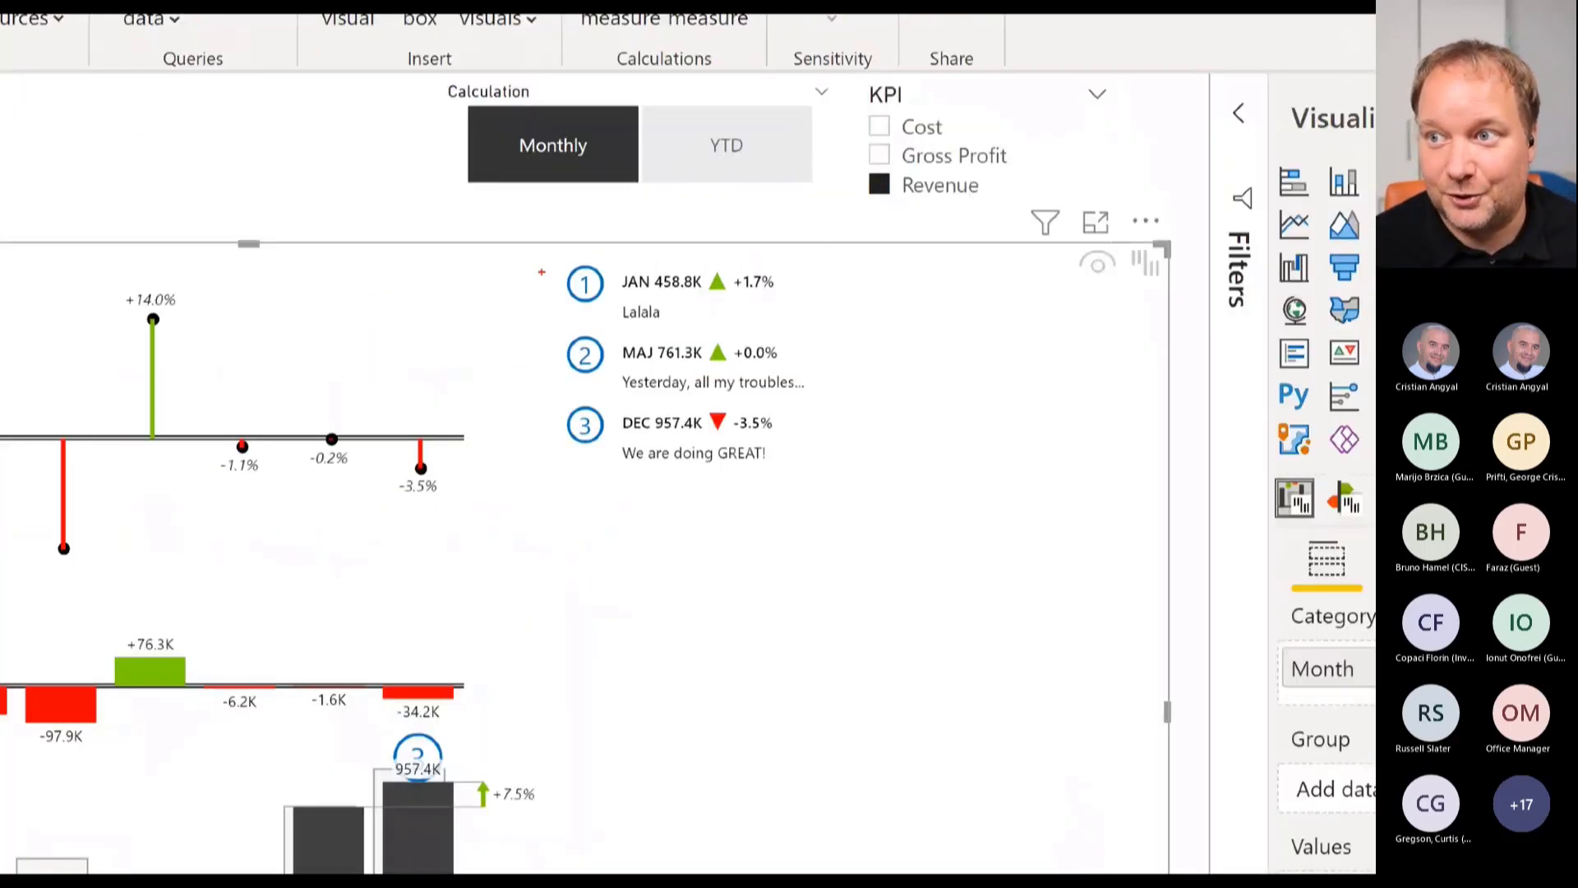
{"action": "left_click_drag", "start_coordinate": [531, 241], "coordinate": [810, 335]}
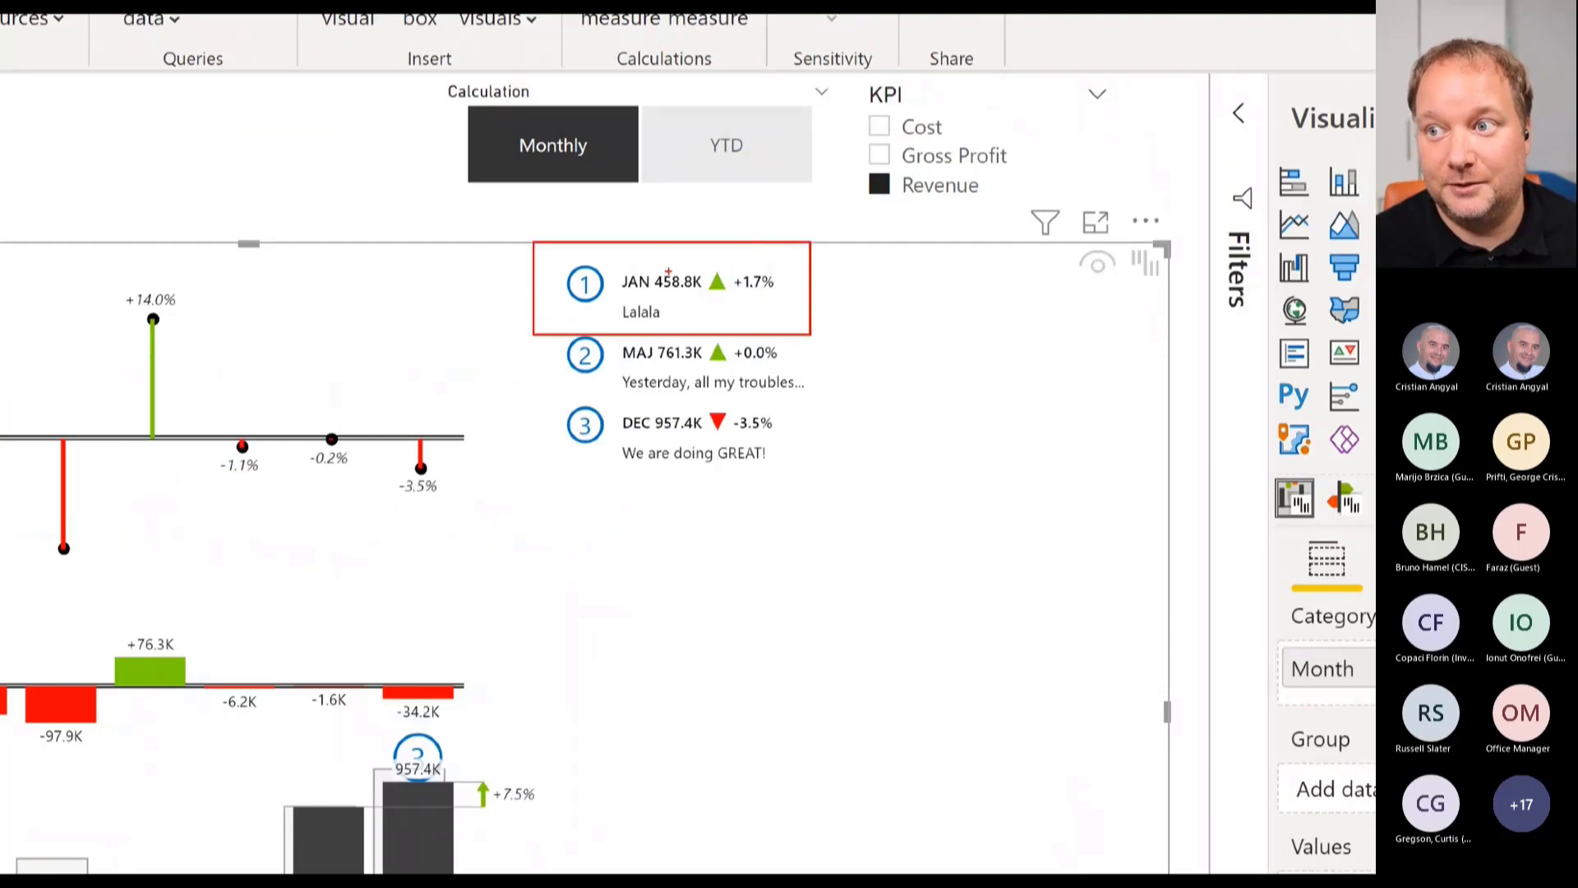
{"action": "left_click_drag", "start_coordinate": [673, 267], "coordinate": [730, 162]}
{"action": "left_click_drag", "start_coordinate": [765, 265], "coordinate": [857, 26]}
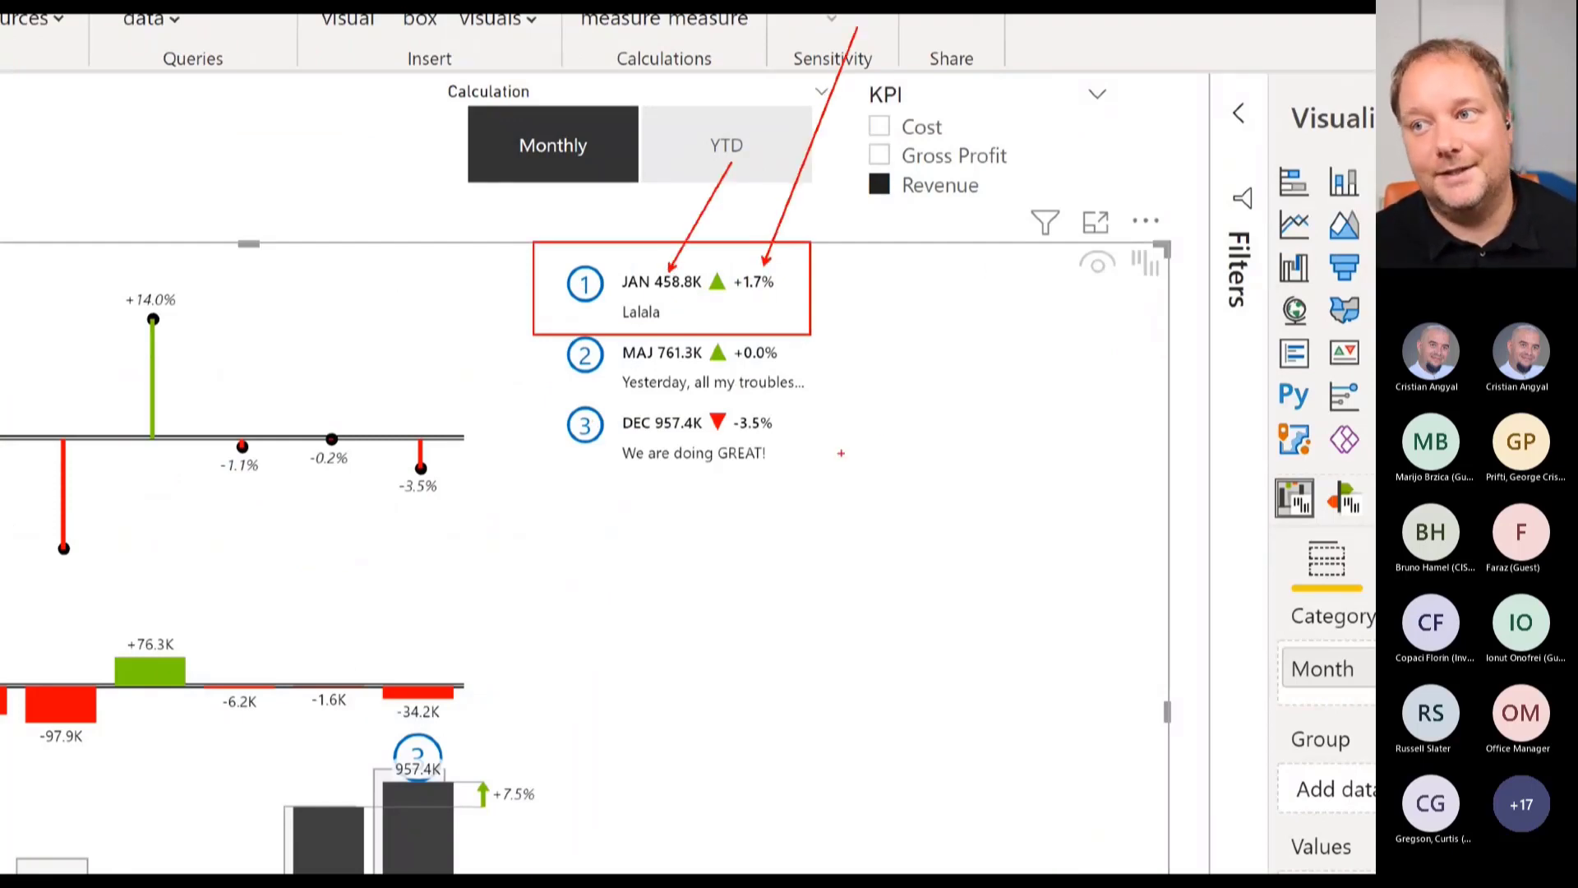
{"action": "key", "text": "Escape"}
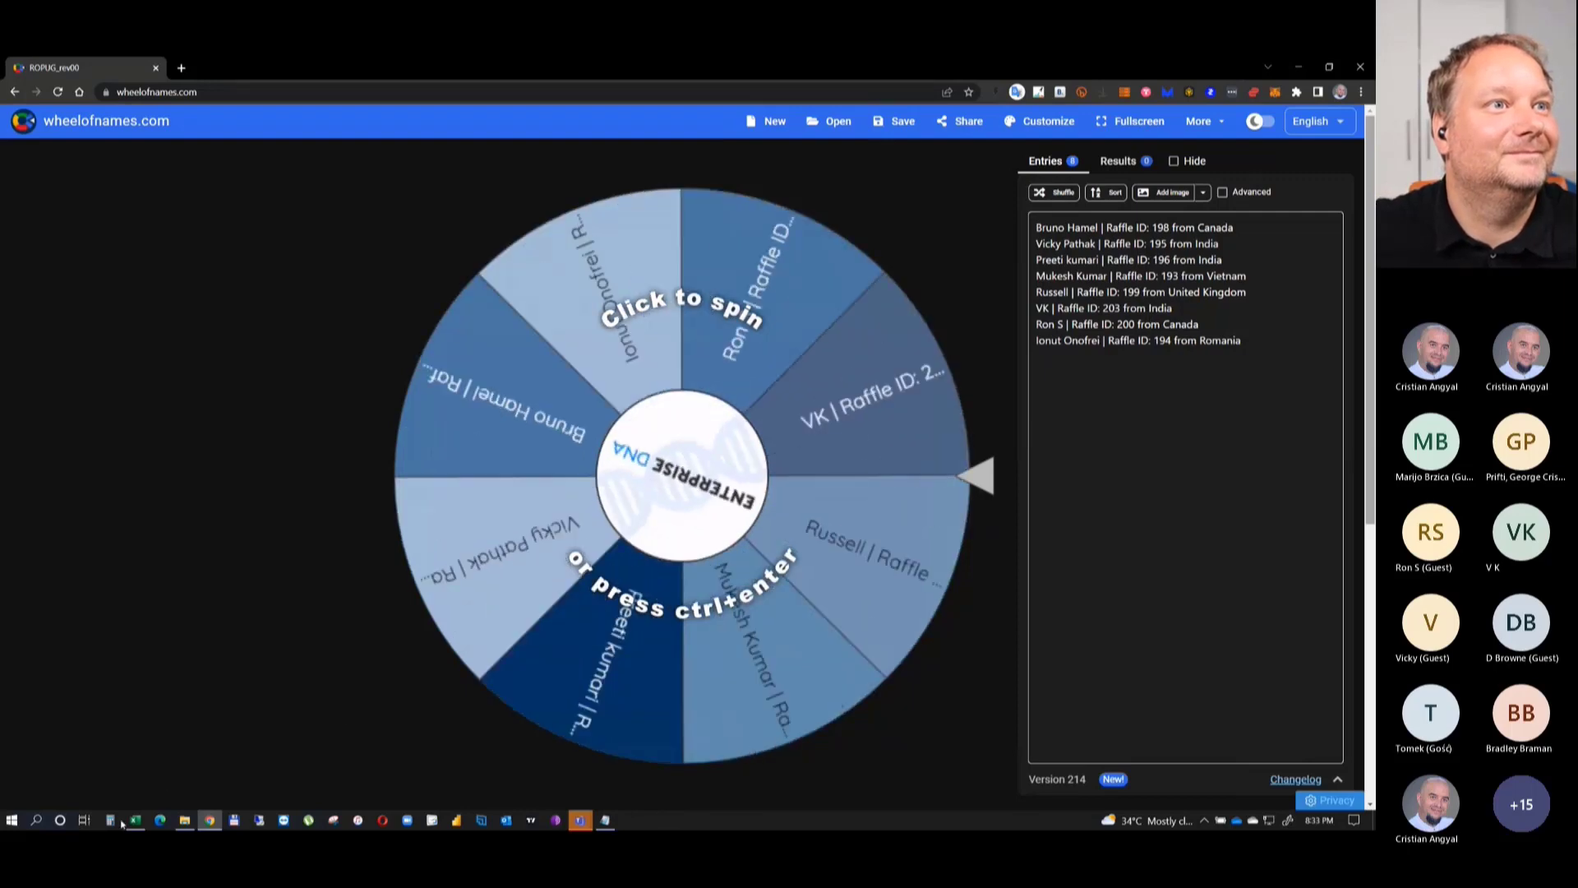
Switch to the raffle workbook in Excel, refresh all its data and return to the Wheel of Names page.
{"action": "key", "text": "alt+Tab"}
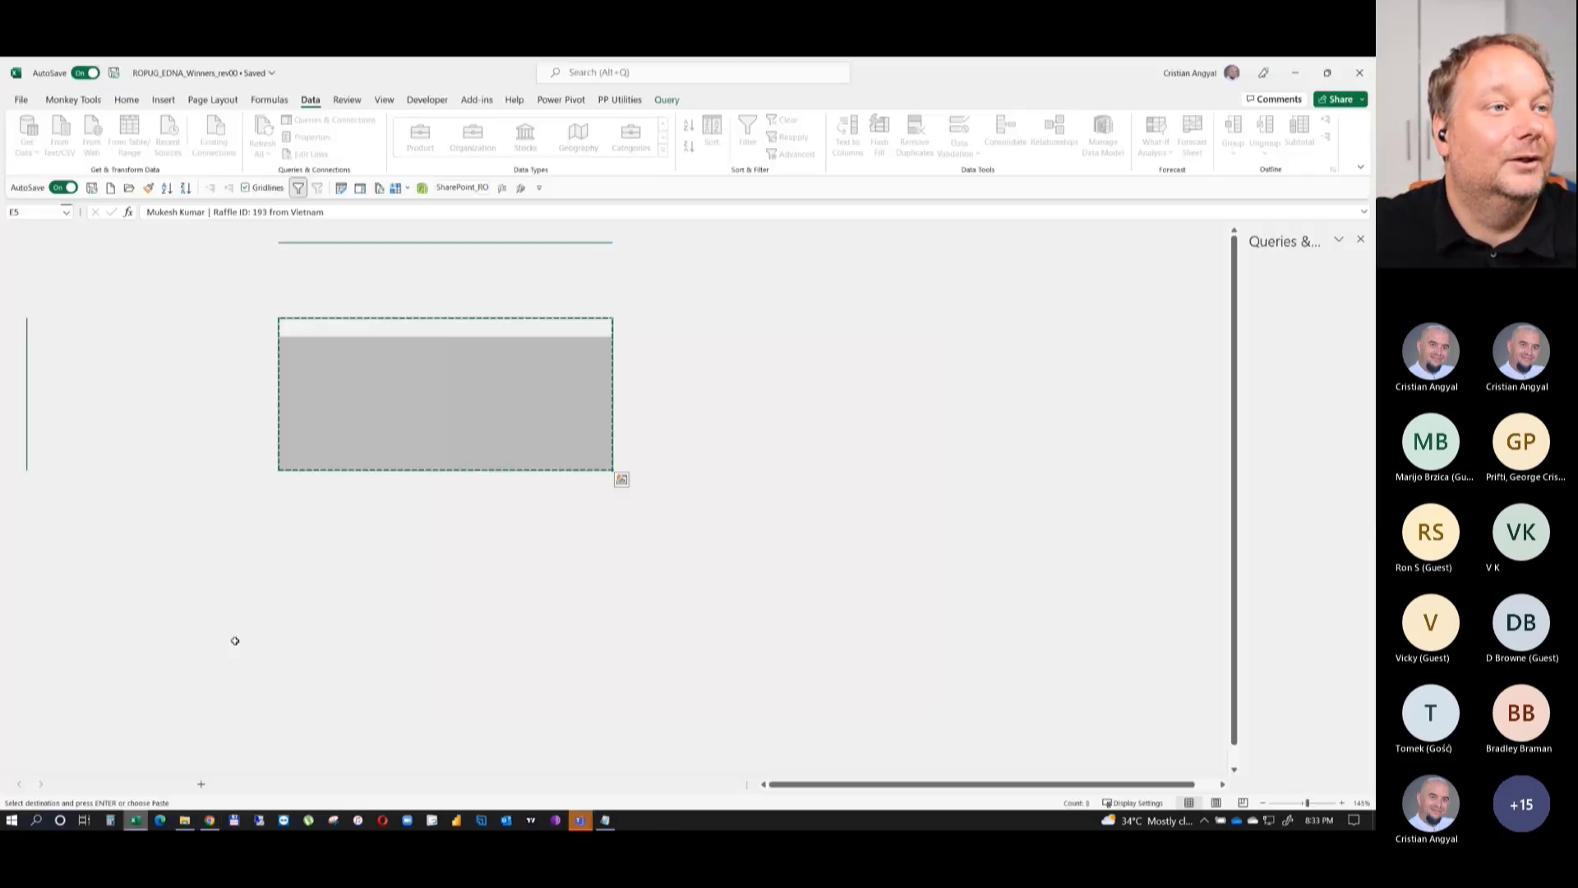
{"action": "left_click", "coordinate": [398, 397]}
{"action": "key", "text": "ctrl+alt+F5"}
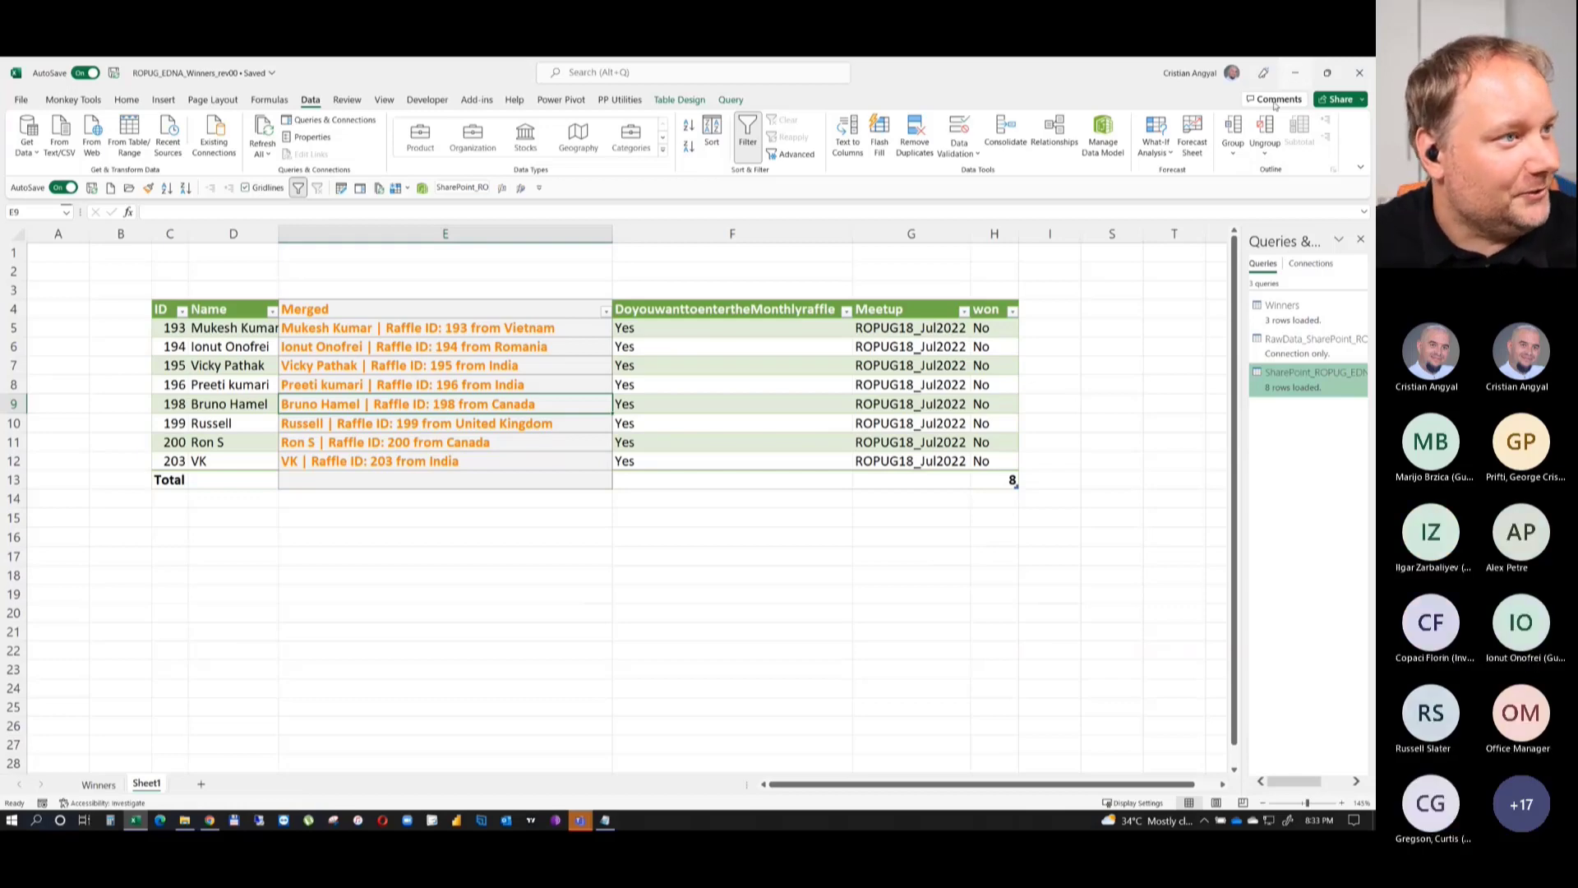
{"action": "left_click", "coordinate": [1296, 73]}
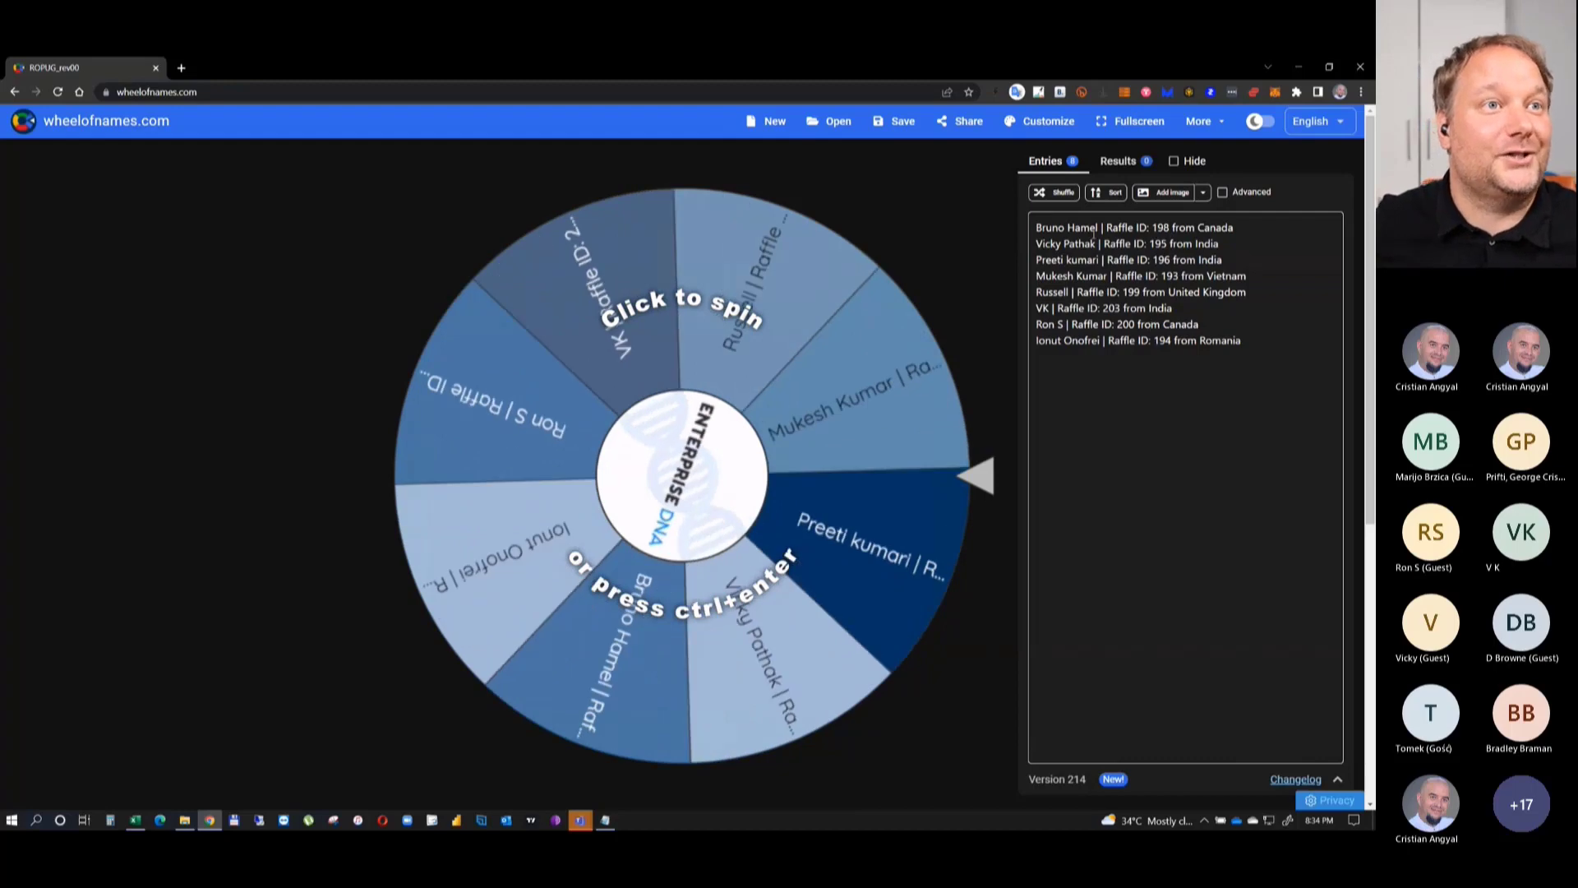
Shuffle the raffle entries four times, spin the wheel for the first winner and dismiss the winner announcement.
{"action": "left_click", "coordinate": [1070, 197]}
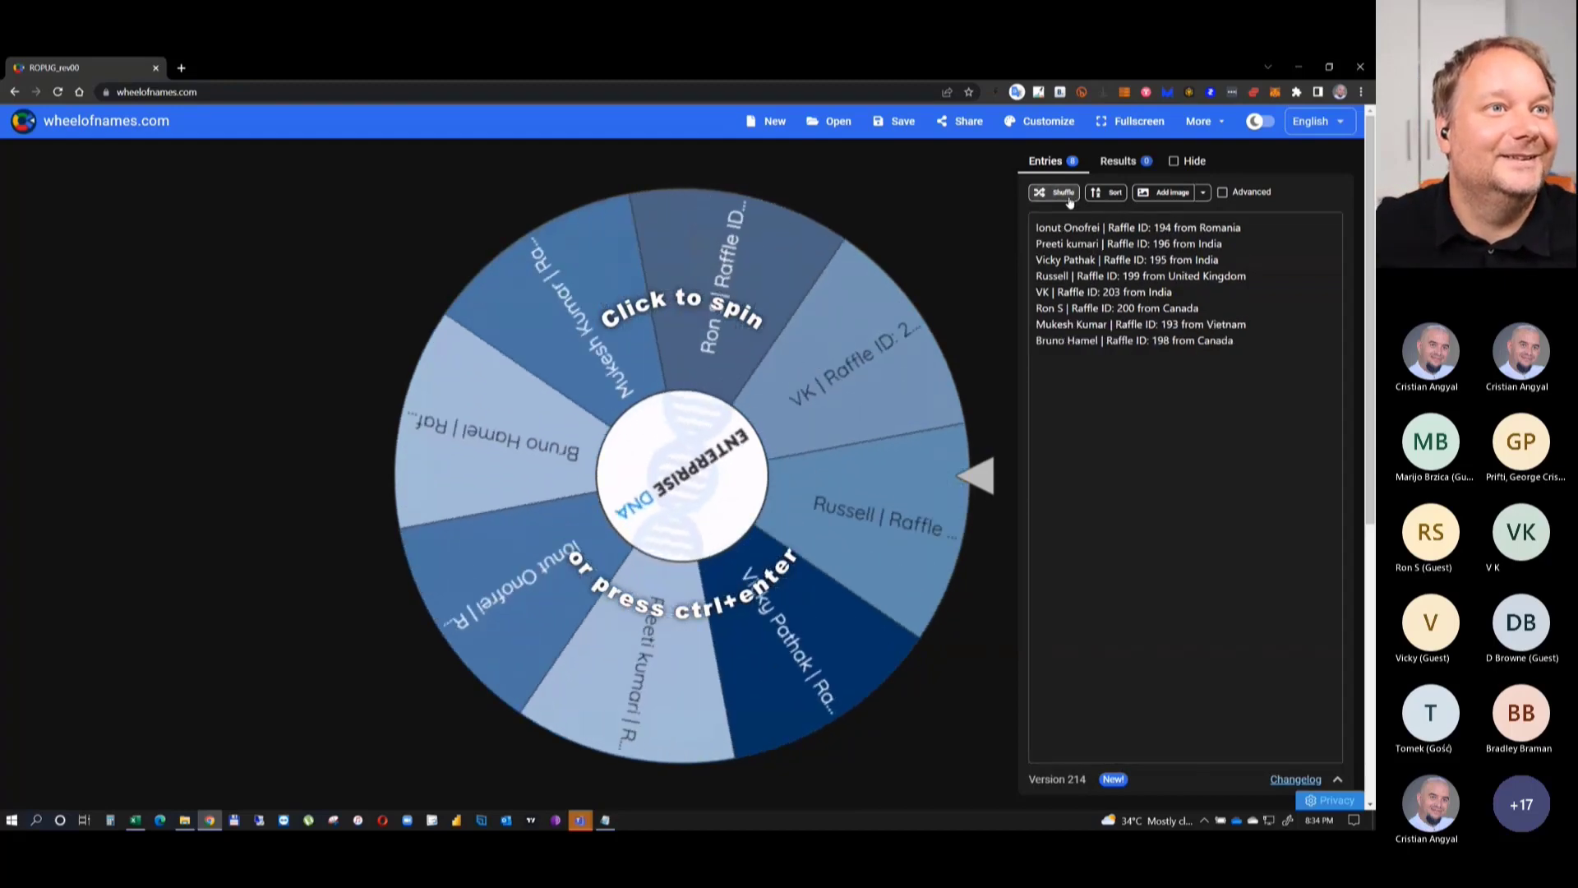
{"action": "left_click", "coordinate": [1069, 198]}
{"action": "left_click", "coordinate": [1070, 197]}
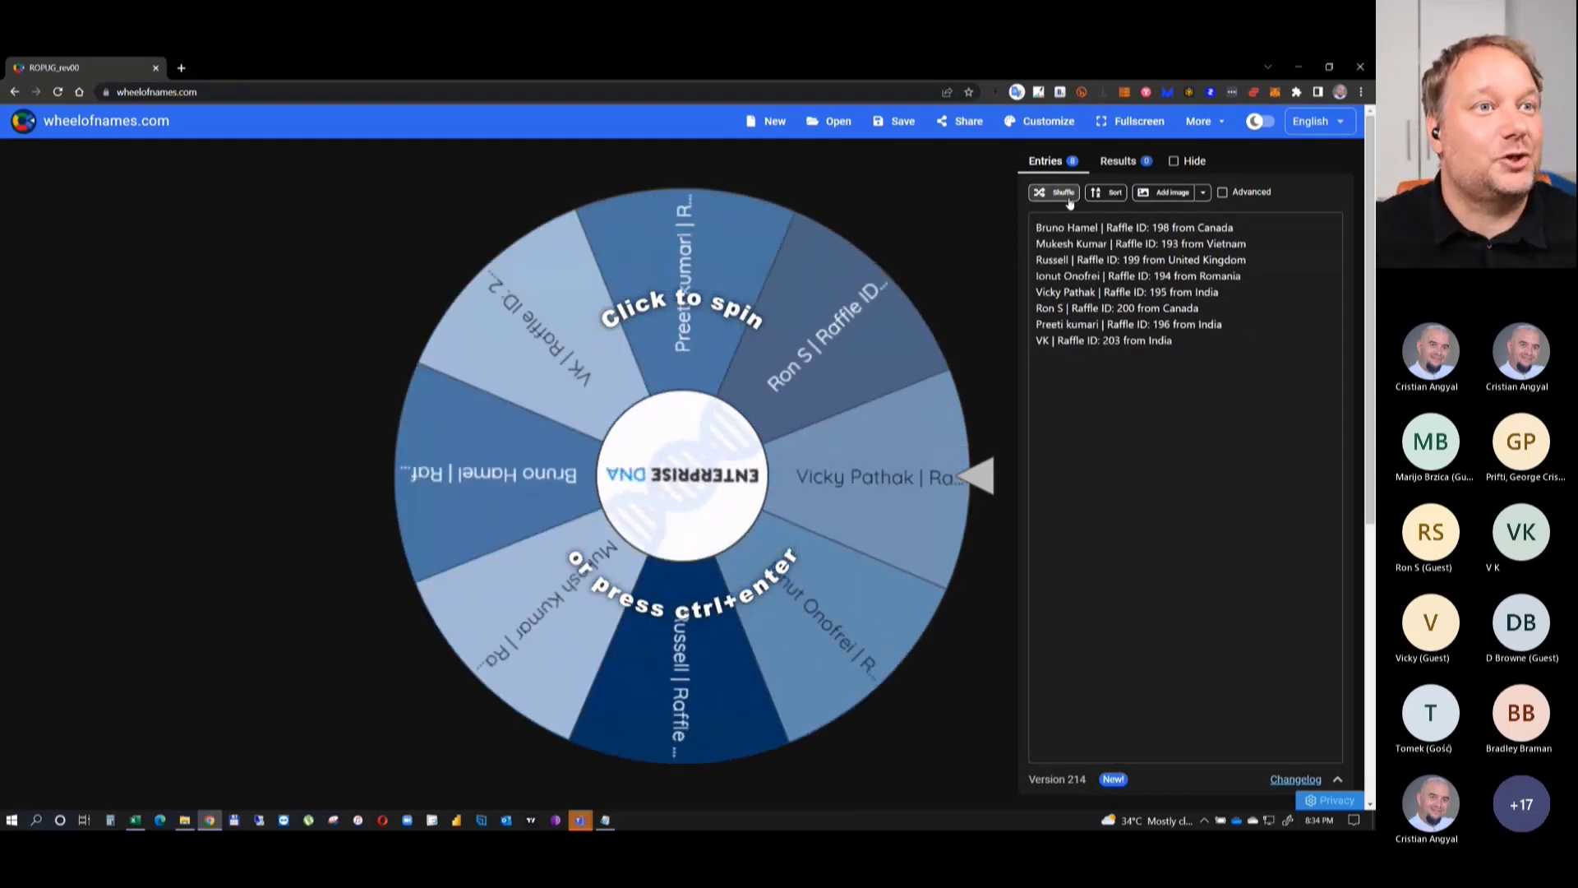
{"action": "left_click", "coordinate": [1069, 197]}
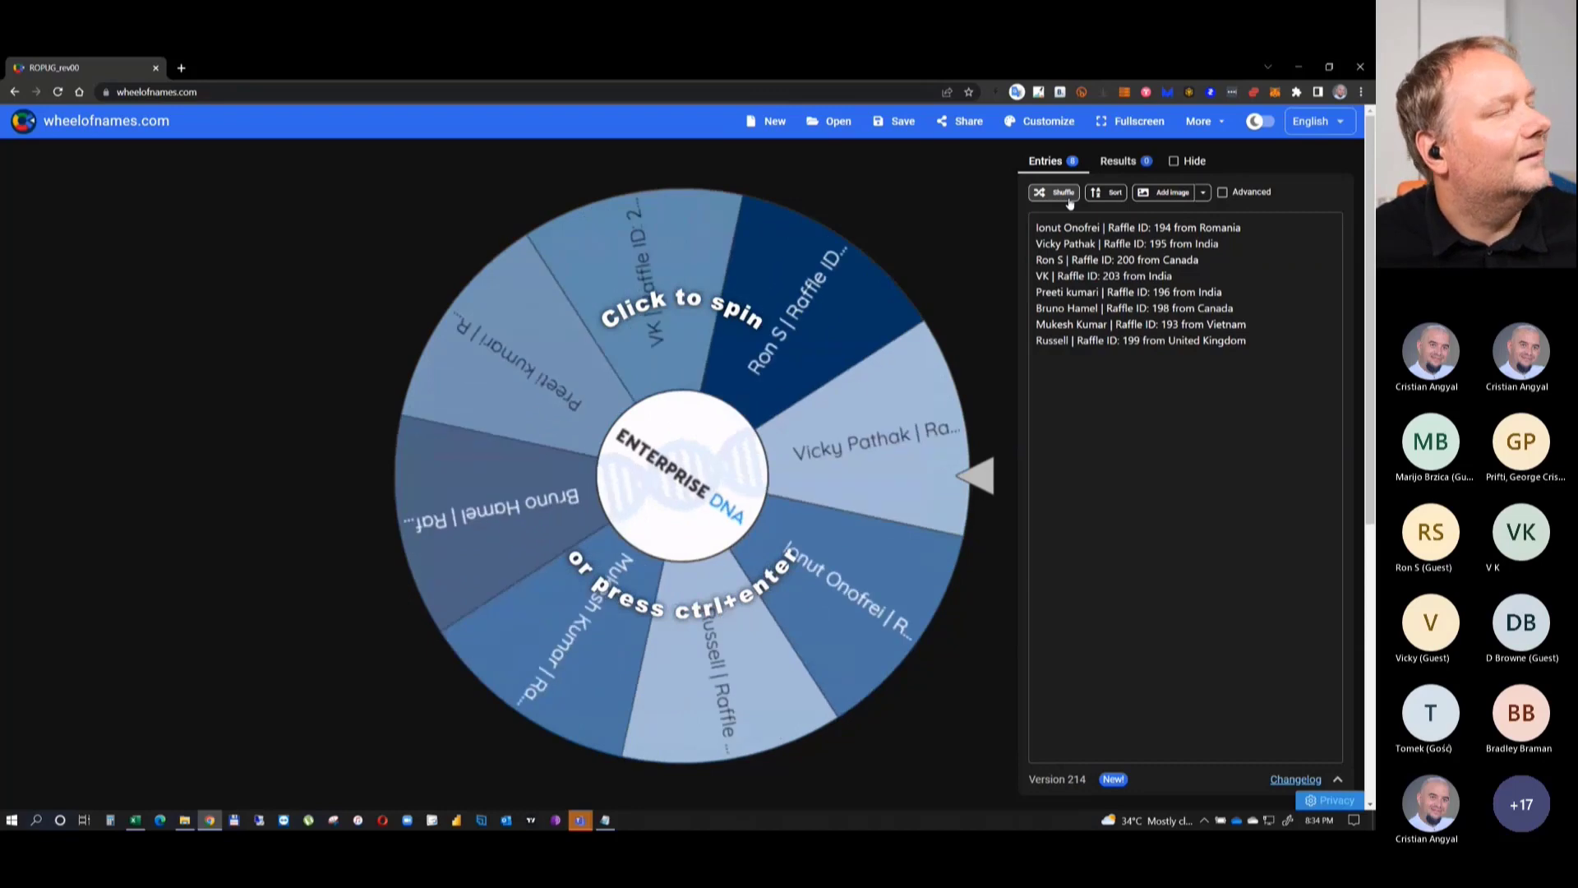
{"action": "left_click", "coordinate": [693, 472]}
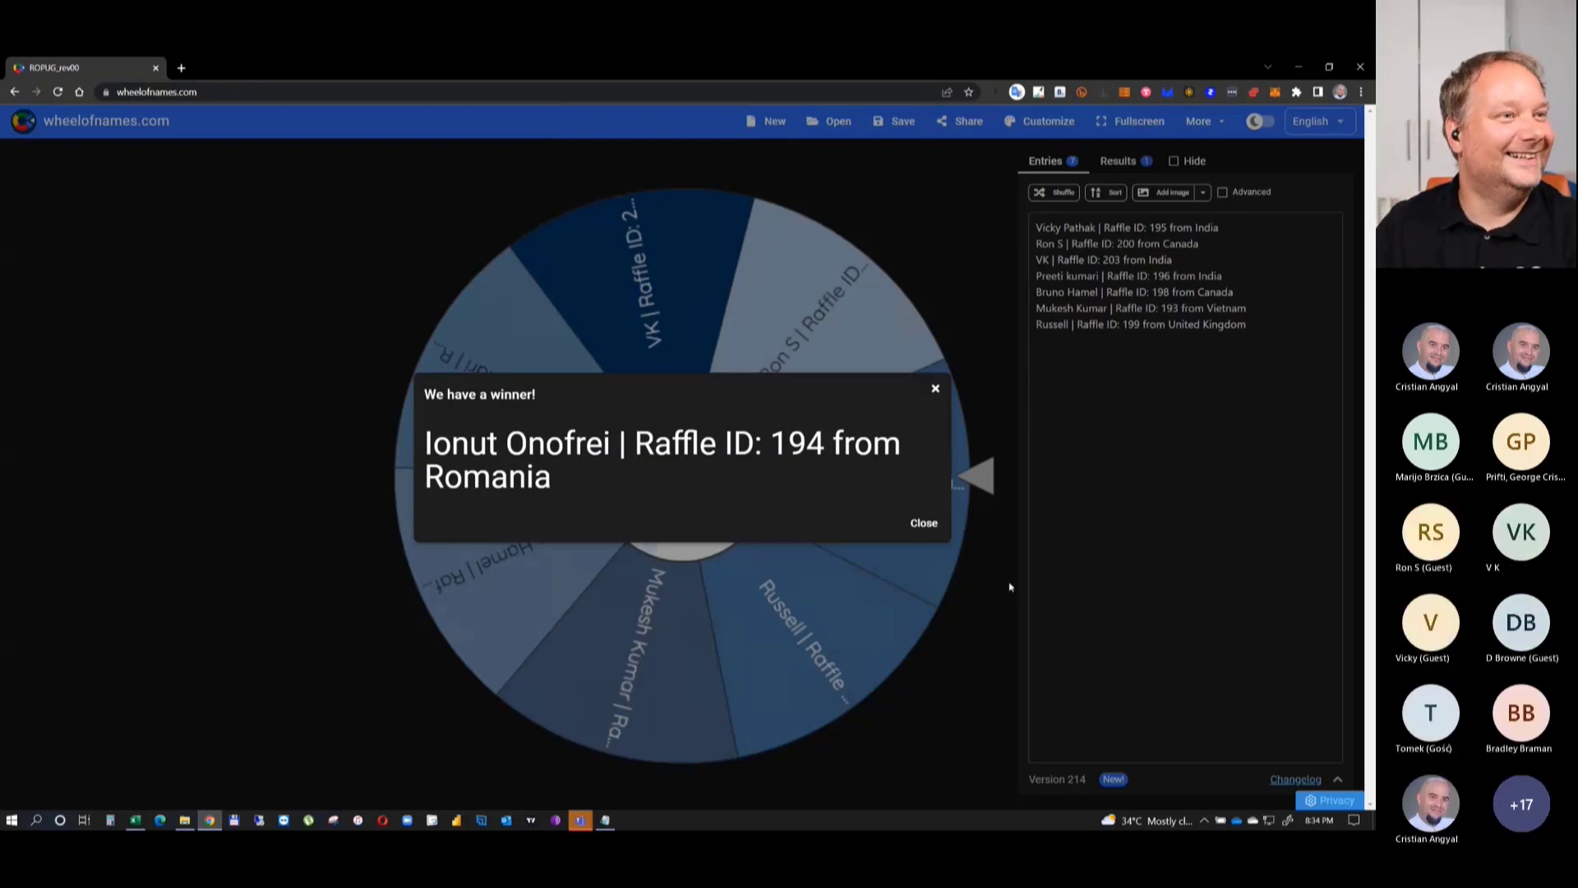
{"action": "left_click", "coordinate": [922, 524]}
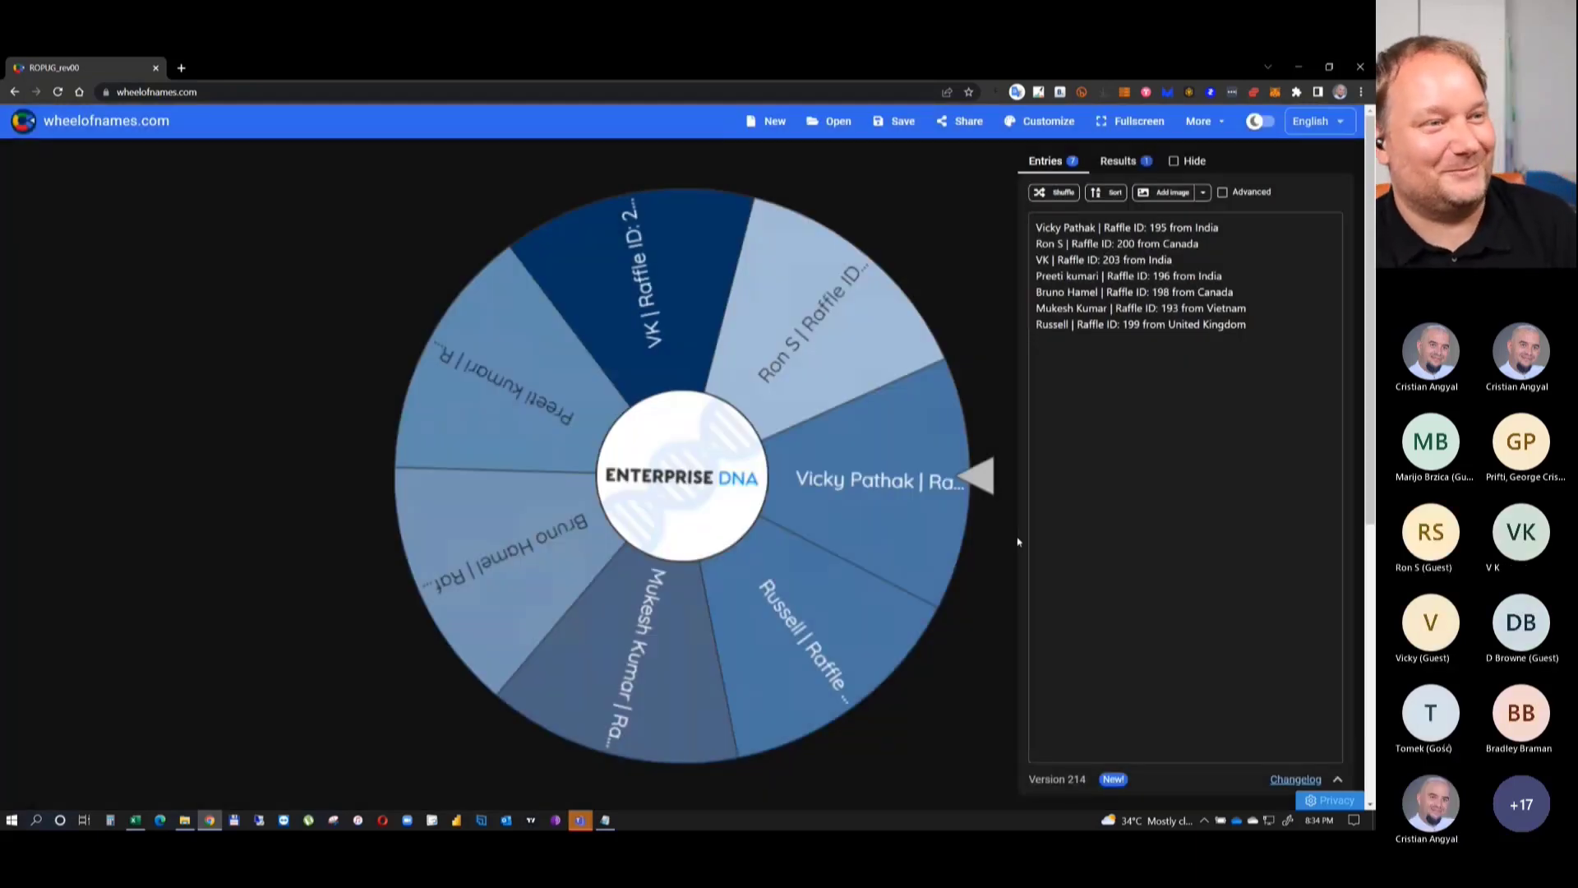
Shuffle the remaining raffle entries repeatedly, spin the wheel for the second winner and dismiss the announcement.
{"action": "left_click", "coordinate": [1065, 194]}
{"action": "left_click", "coordinate": [1064, 194]}
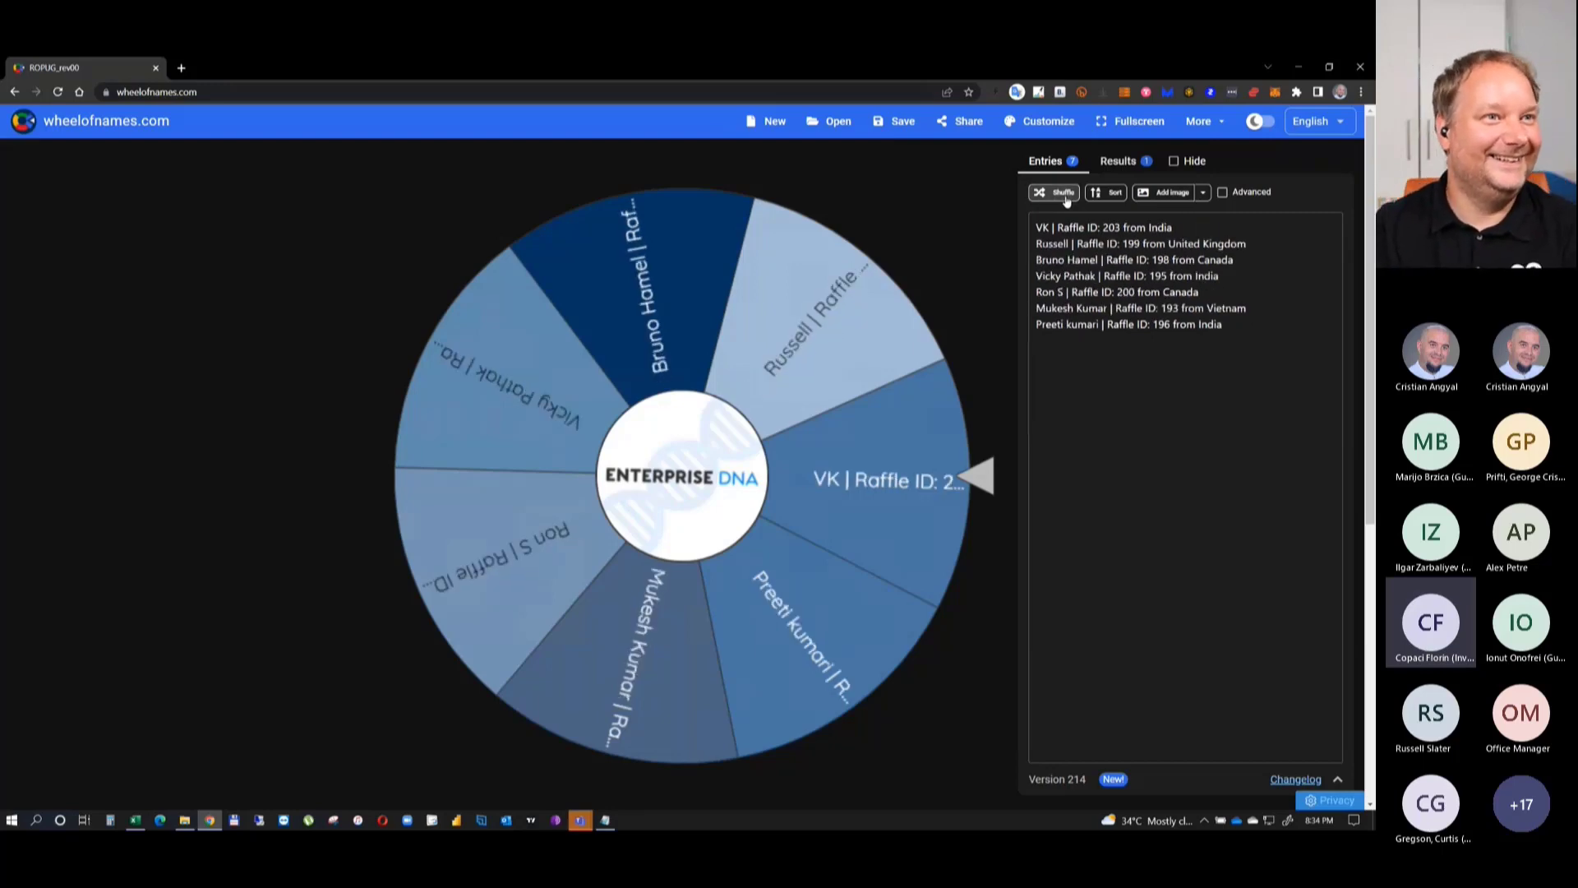
{"action": "left_click", "coordinate": [1065, 194]}
{"action": "left_click", "coordinate": [1064, 194]}
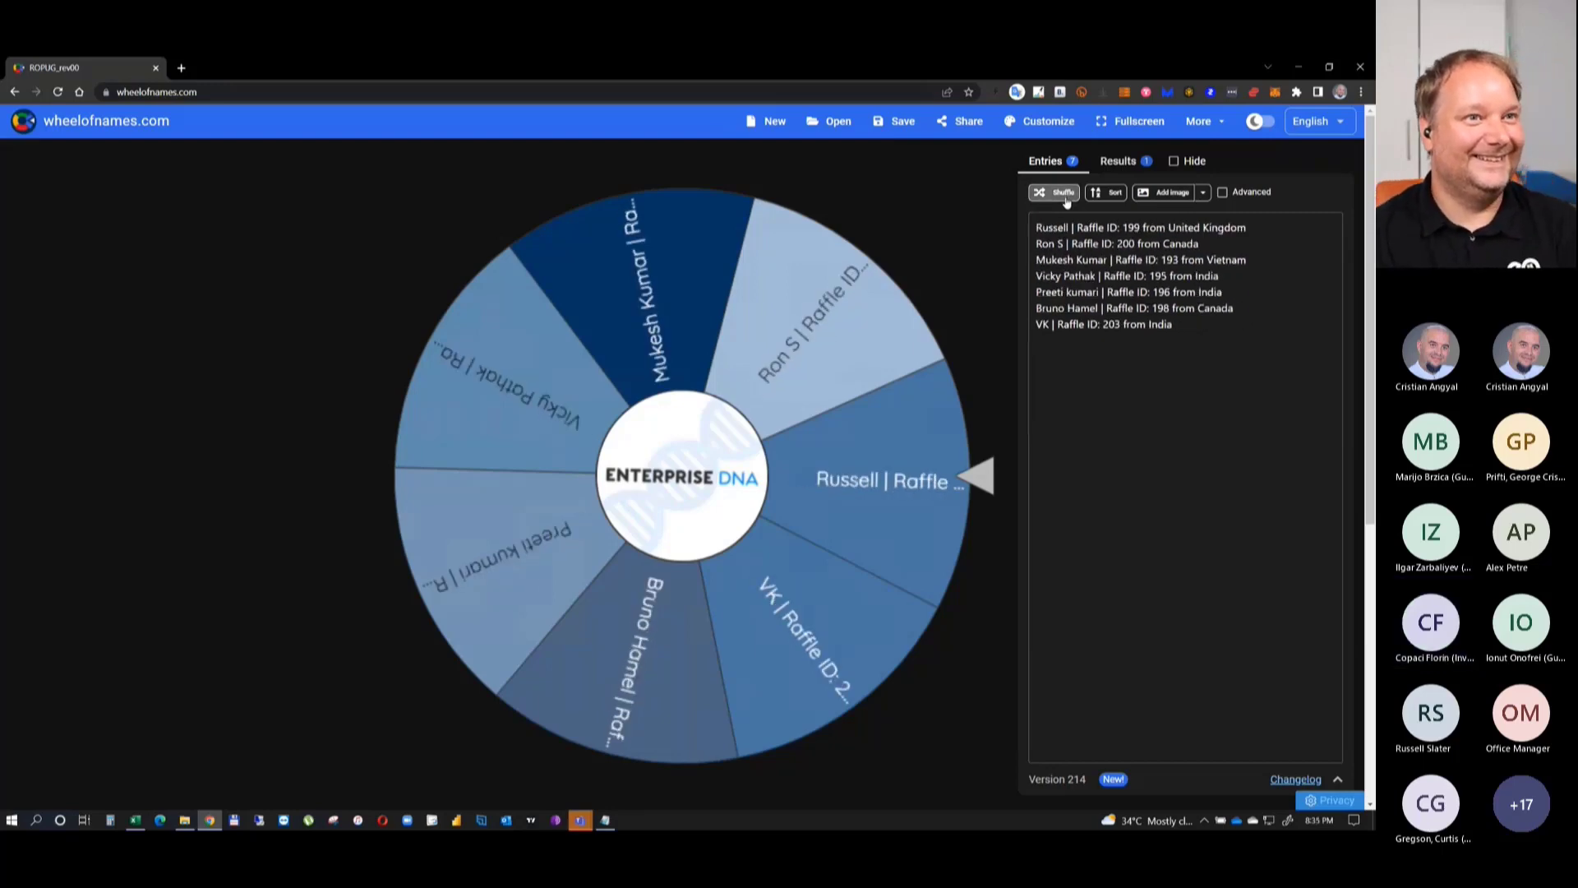
{"action": "left_click", "coordinate": [1065, 194]}
{"action": "left_click", "coordinate": [1065, 194]}
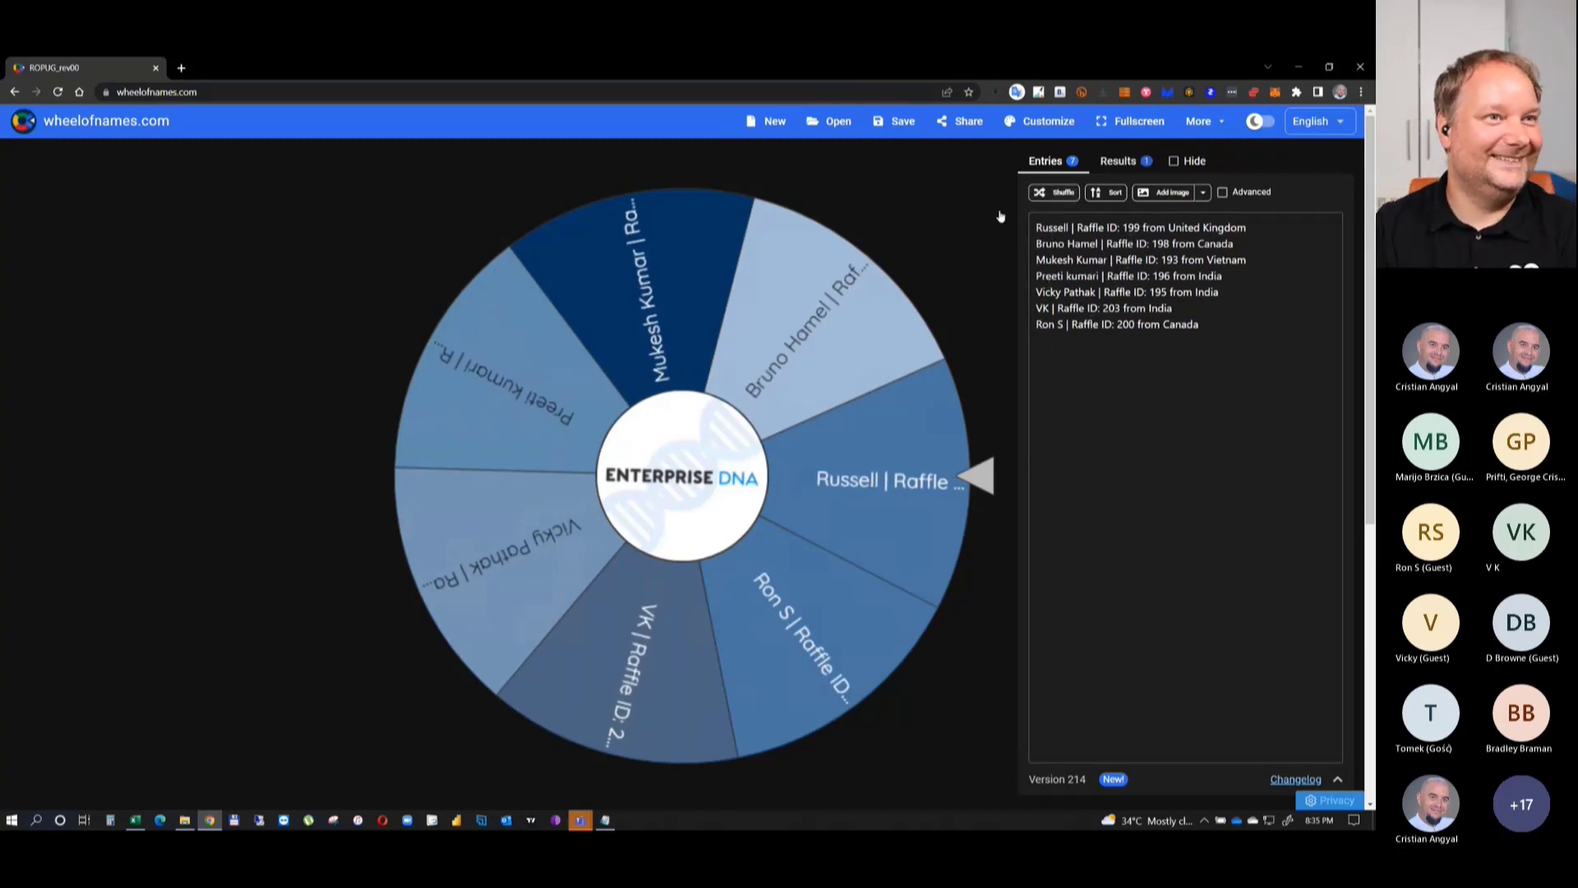
{"action": "left_click", "coordinate": [722, 444]}
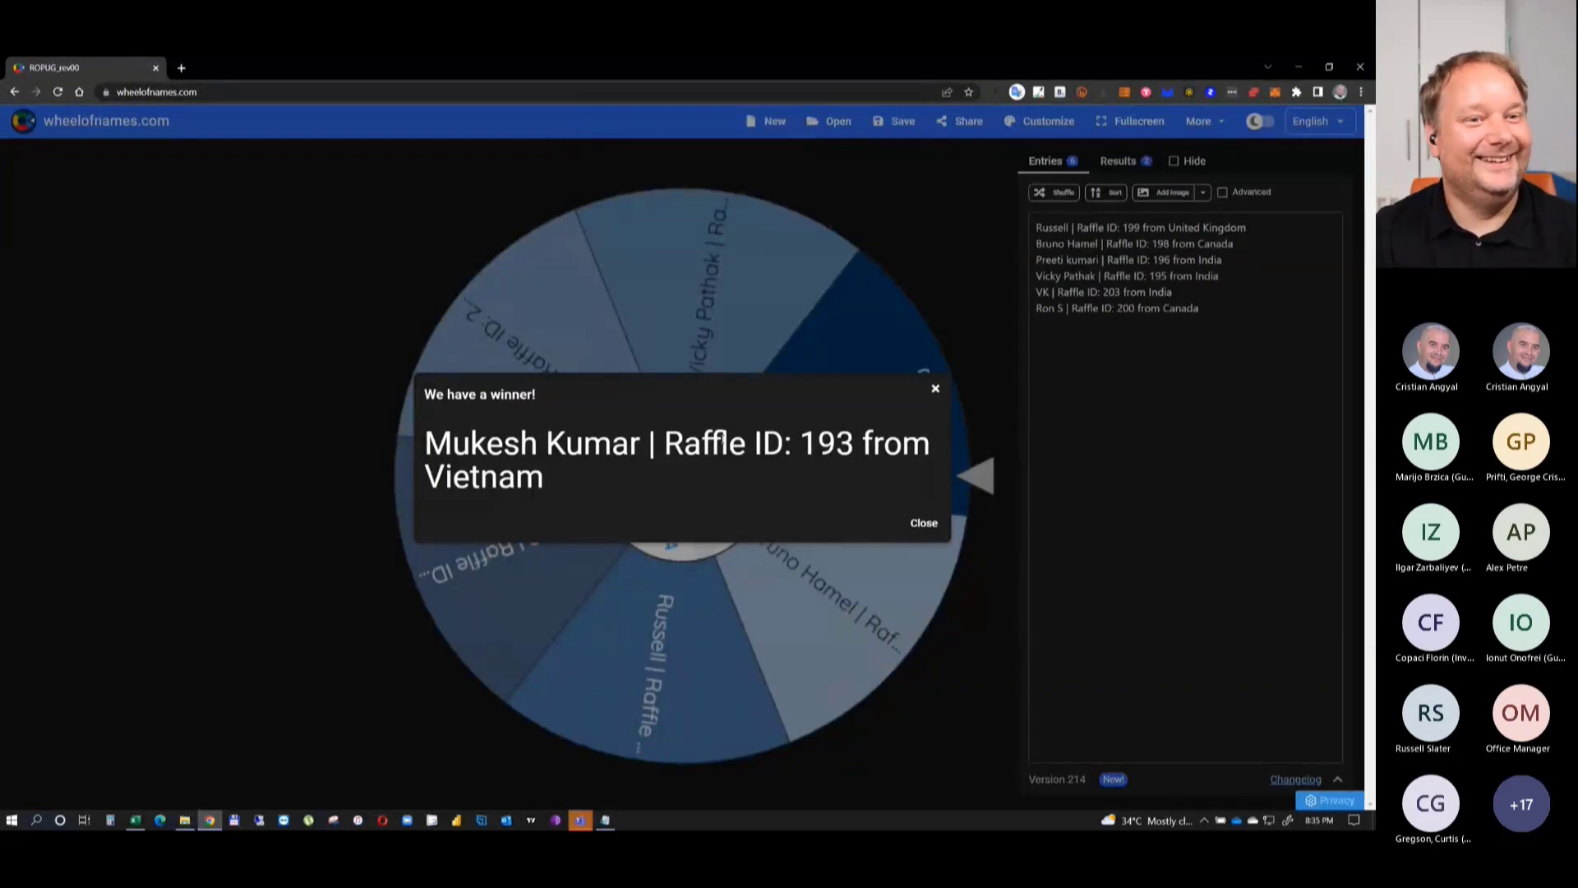
{"action": "left_click", "coordinate": [923, 525]}
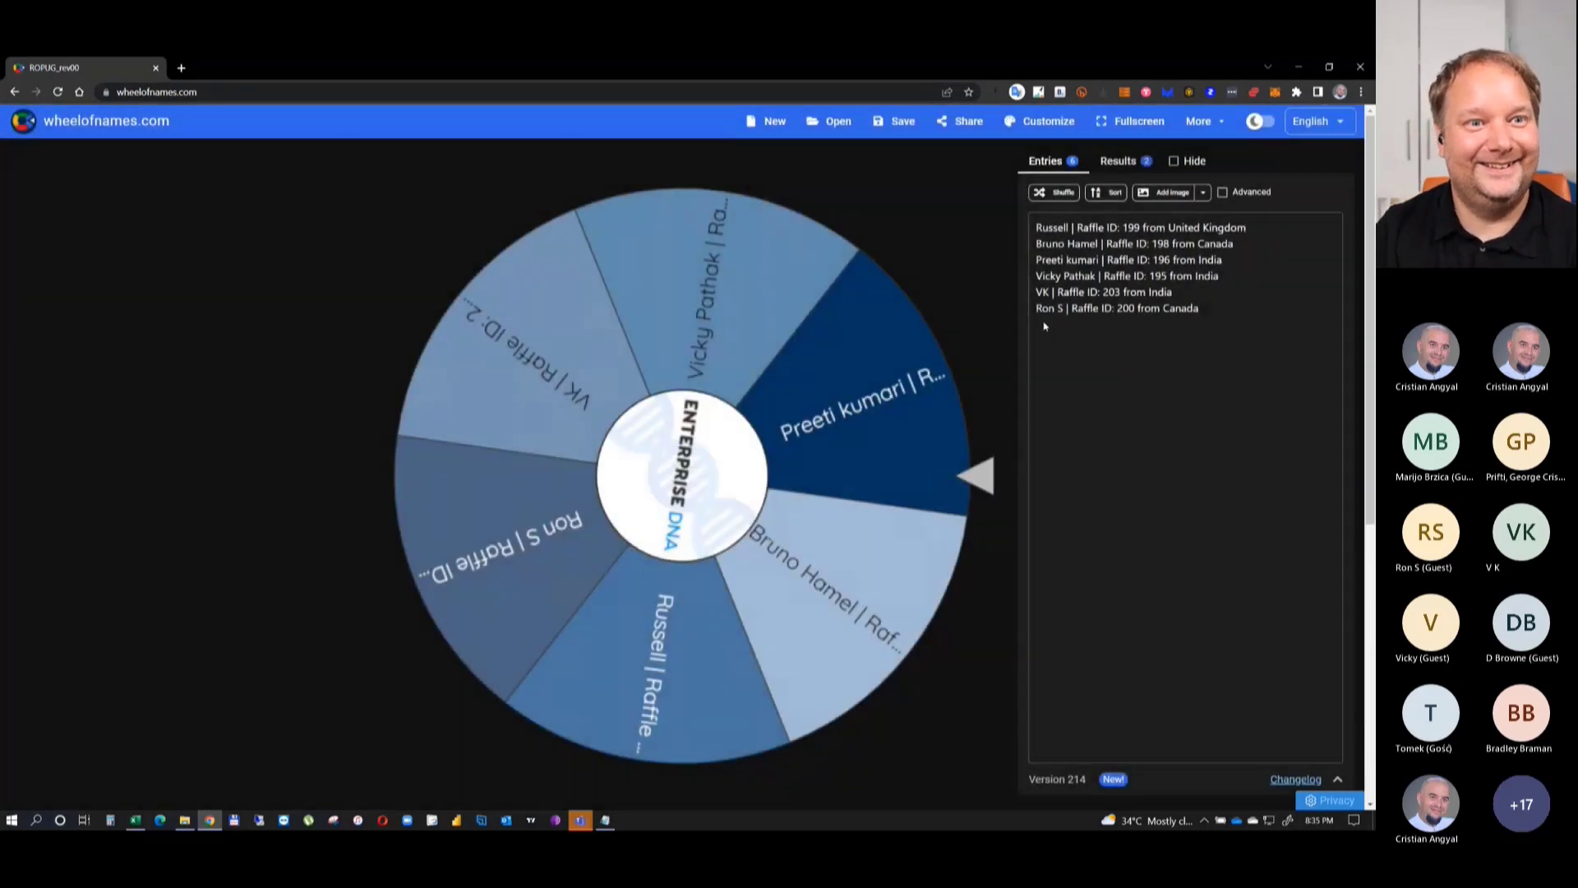
Shuffle the remaining raffle entries three times and spin the wheel for the third winner.
{"action": "left_click", "coordinate": [1064, 192]}
{"action": "left_click", "coordinate": [1053, 194]}
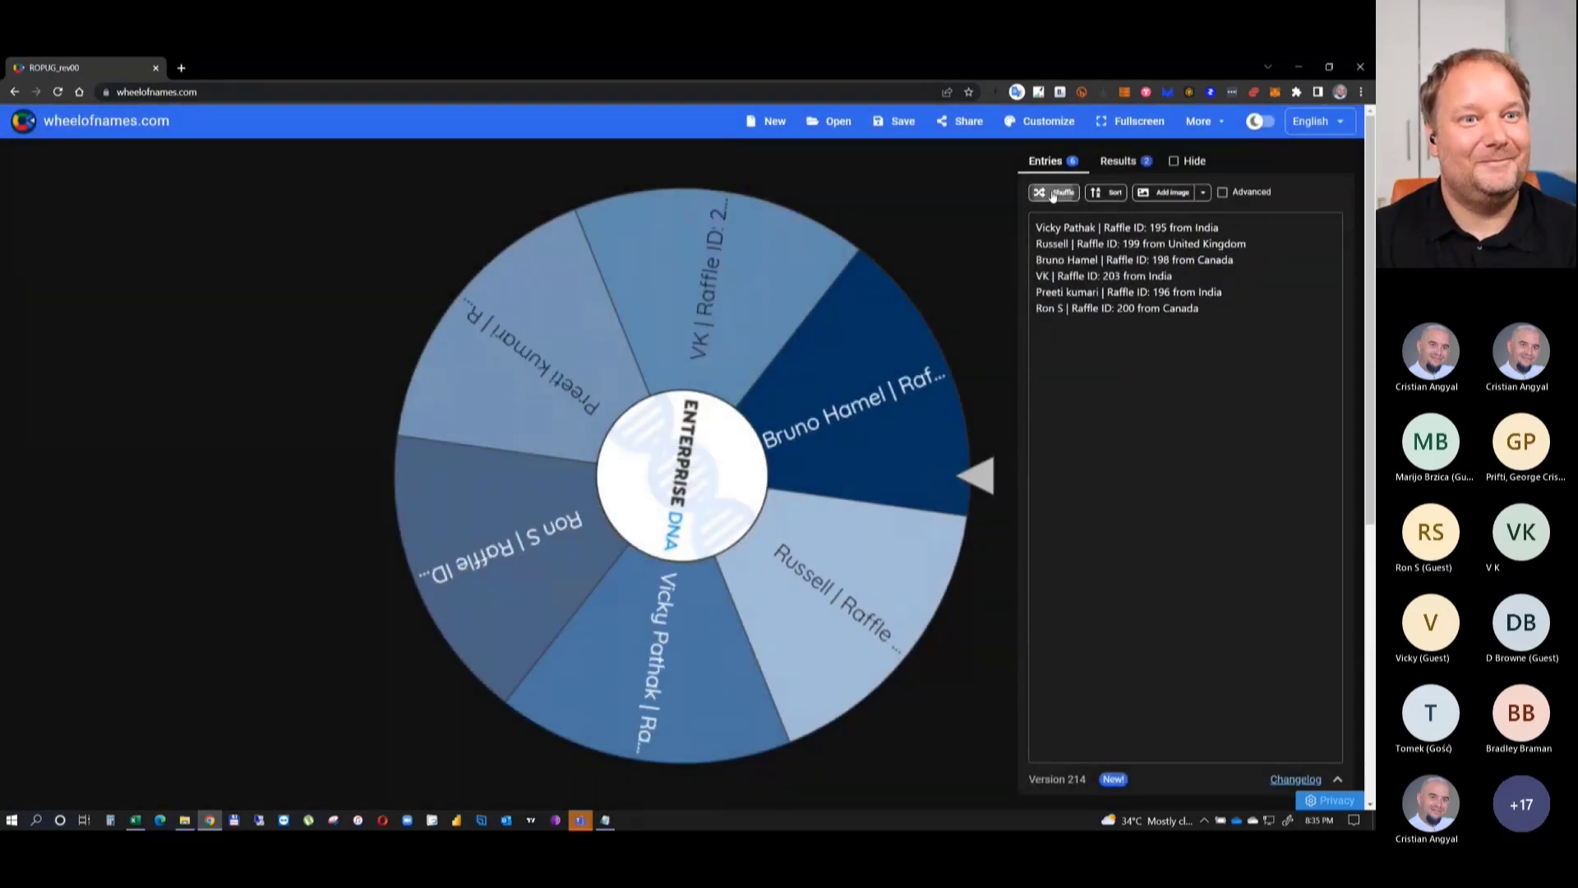
{"action": "left_click", "coordinate": [1054, 194]}
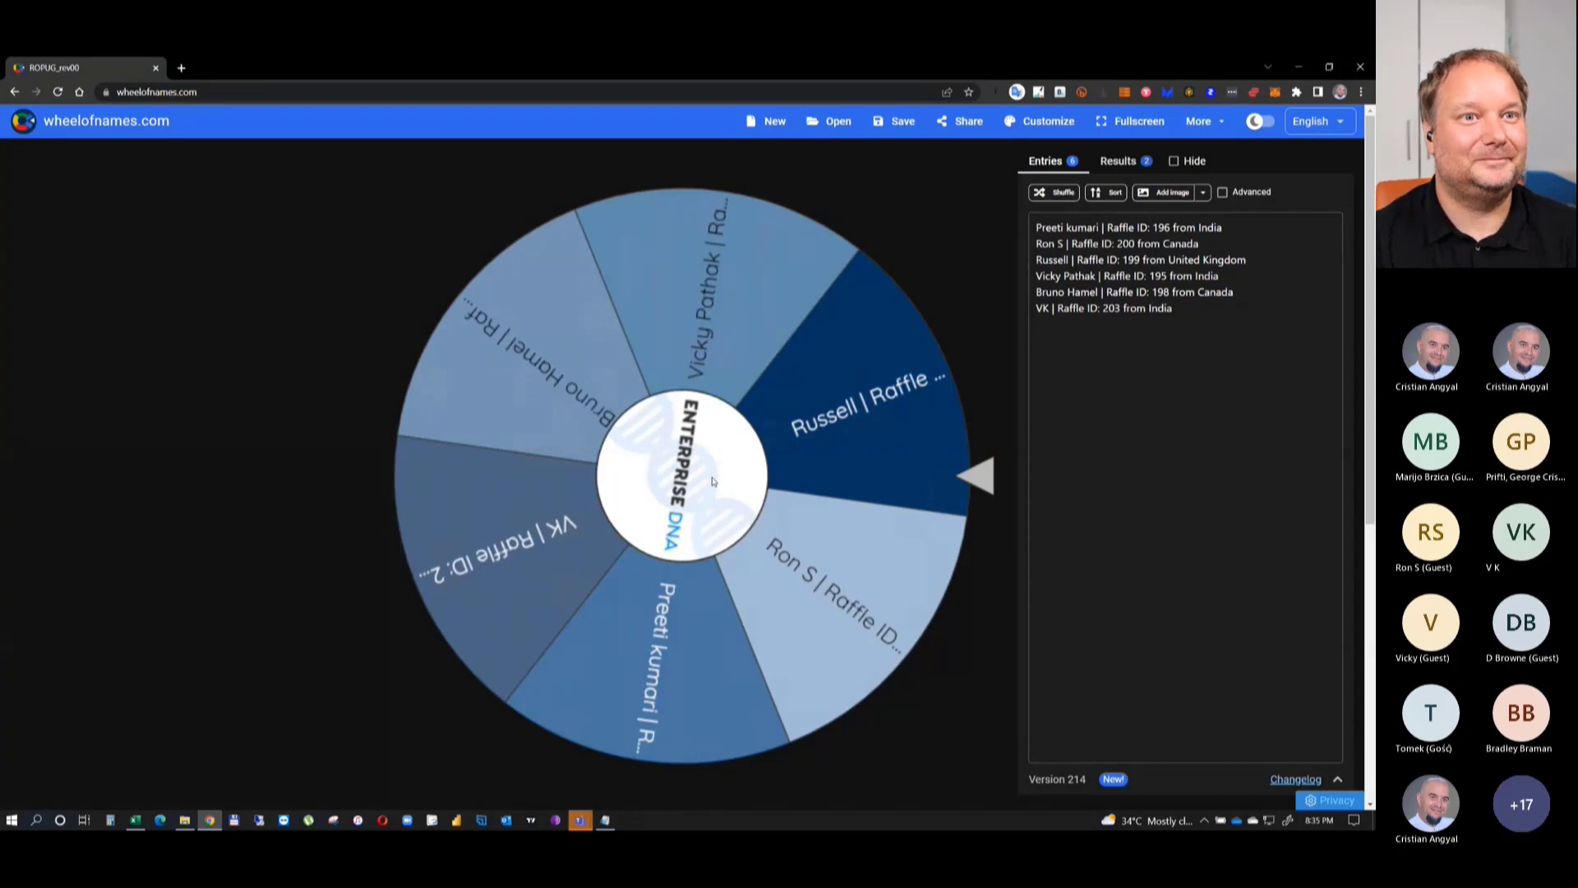
{"action": "left_click", "coordinate": [713, 481]}
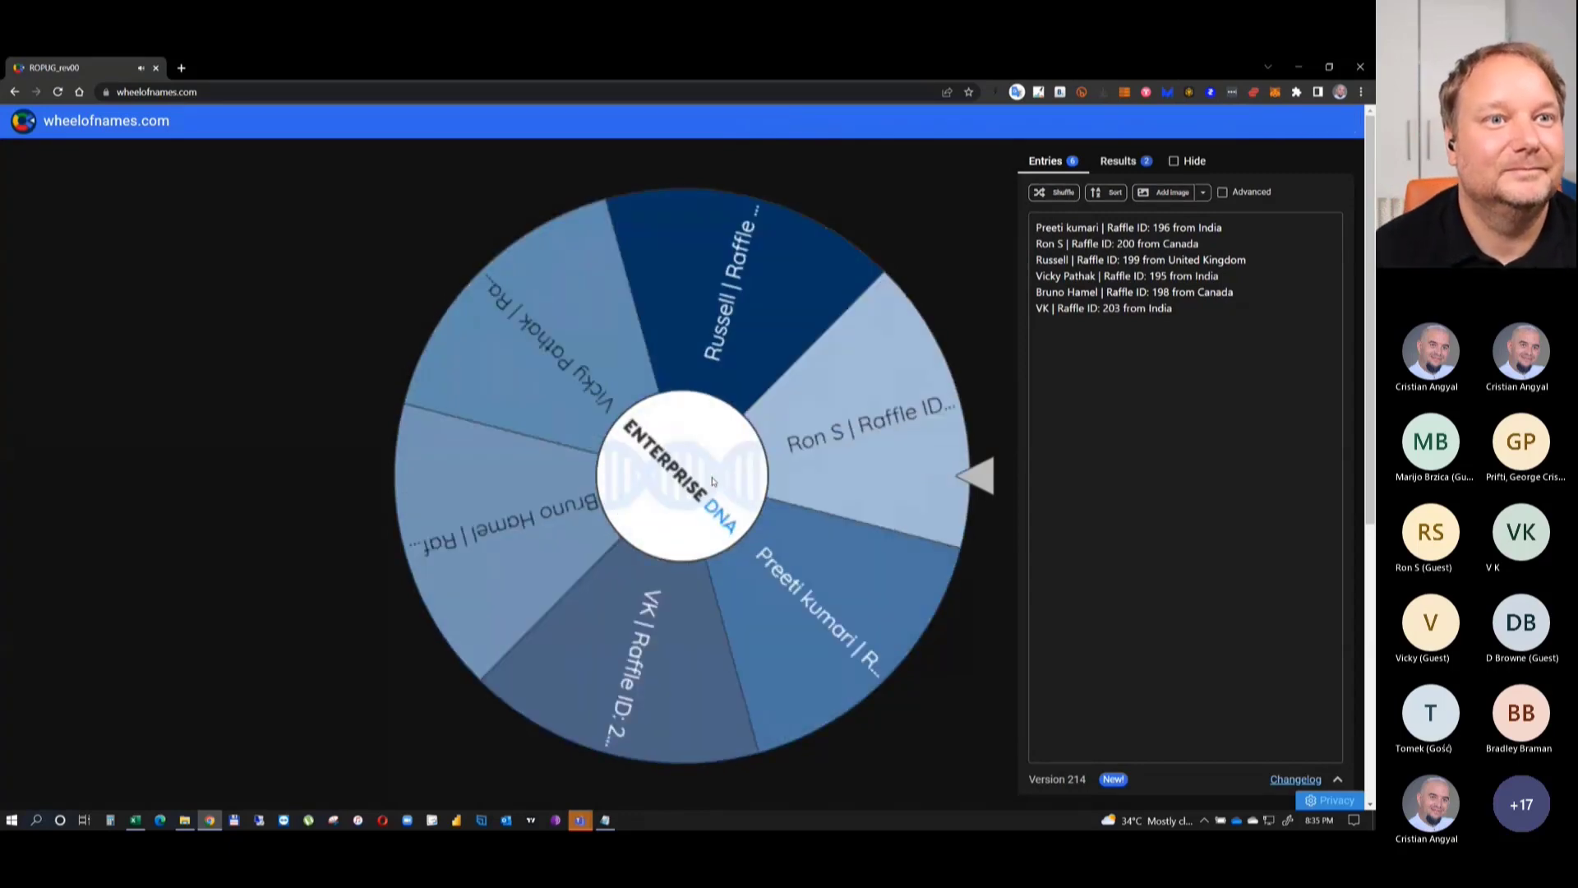